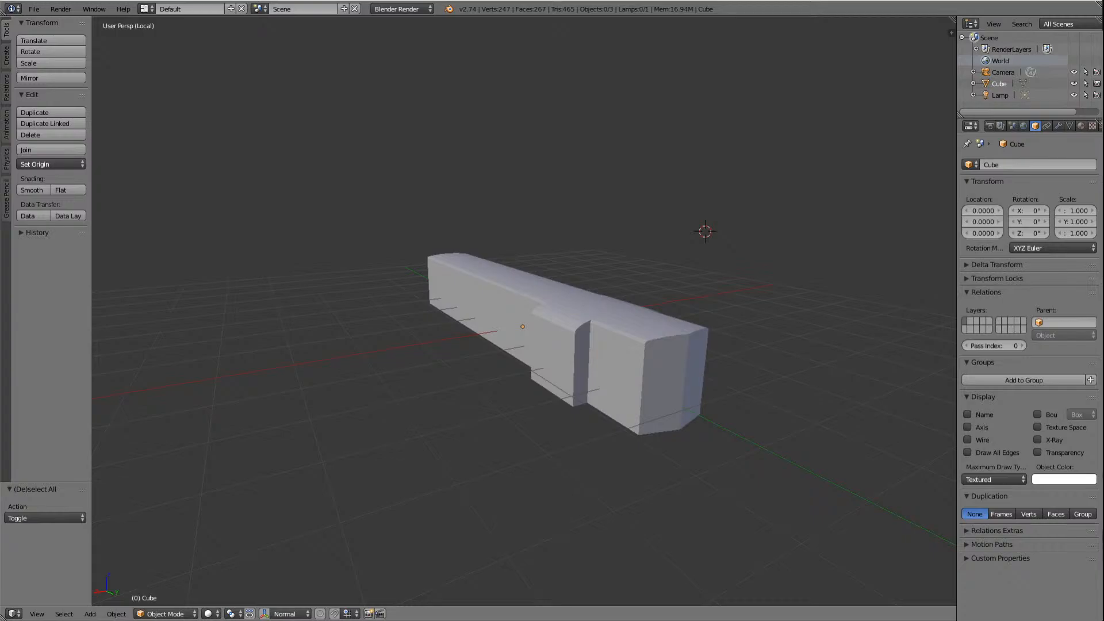
Step: Enter Edit Mode on the Cube mesh with the full body selected and its normals shown
click(165, 614)
click(167, 588)
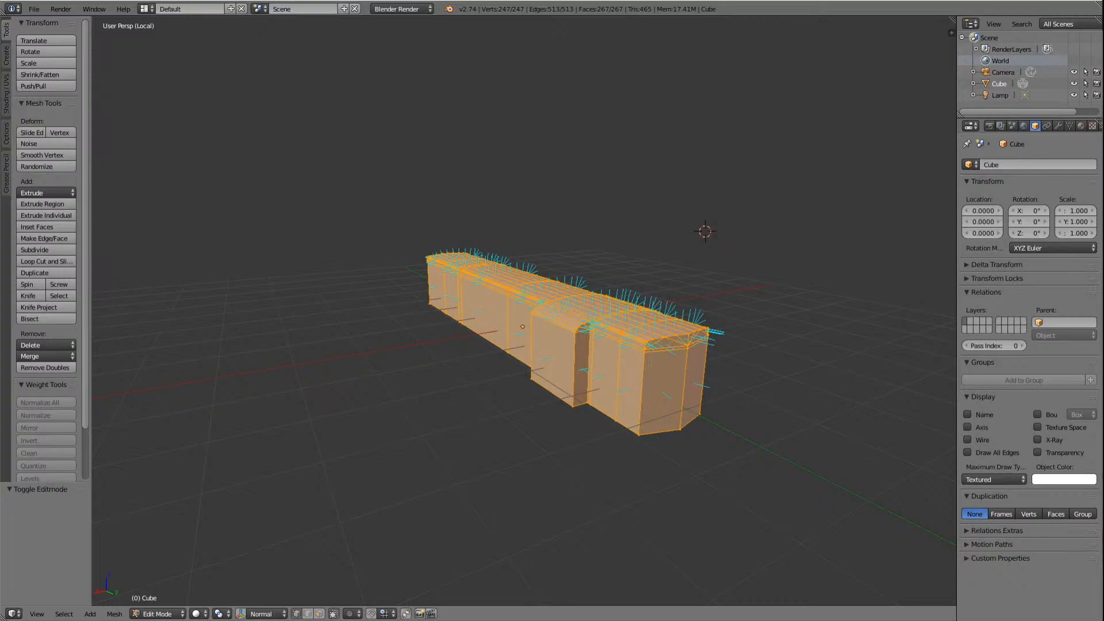
scroll(524, 311, up, 5)
scroll(524, 311, down, 3)
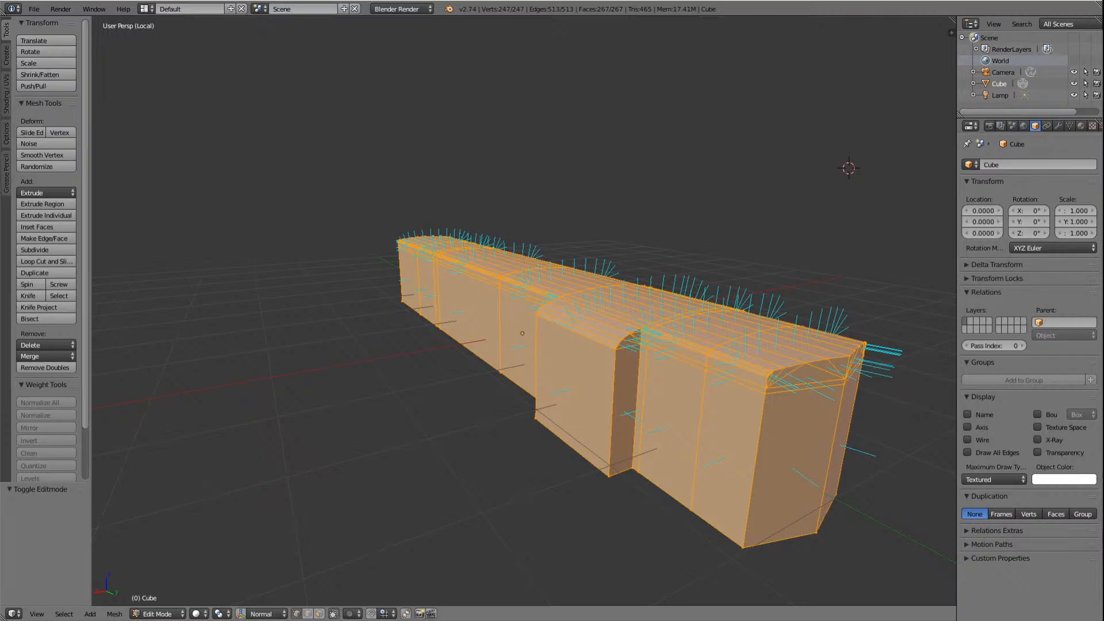
Step: Examine the displayed normals along the body, its roof and the protruding section from the opposite side and close up
key(Right)
key(Right)
key(Right)
key(Right)
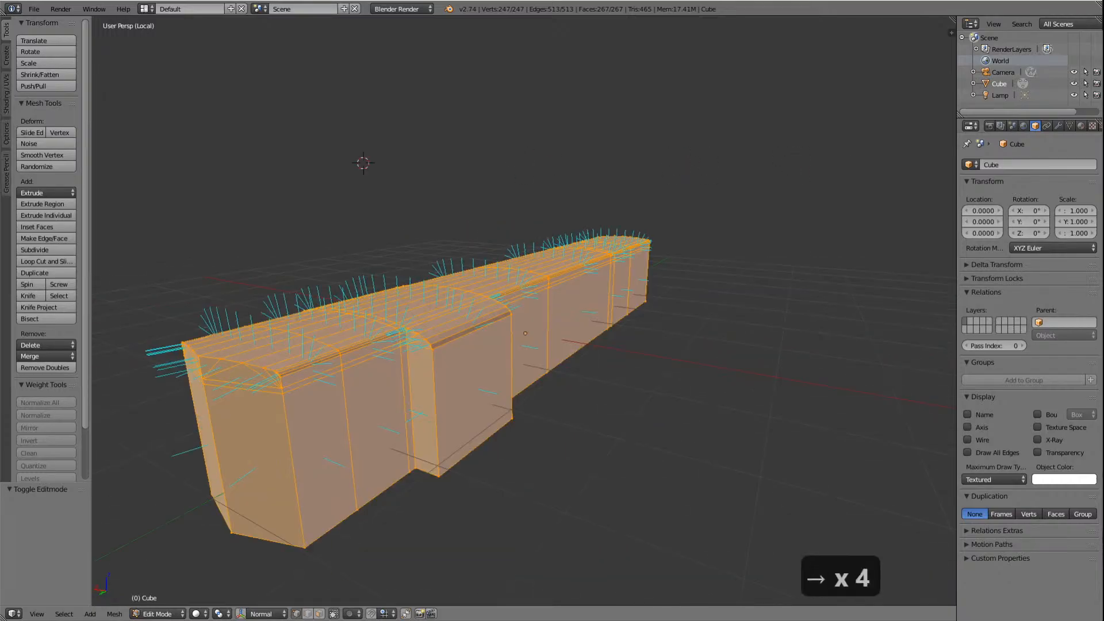
key(Right)
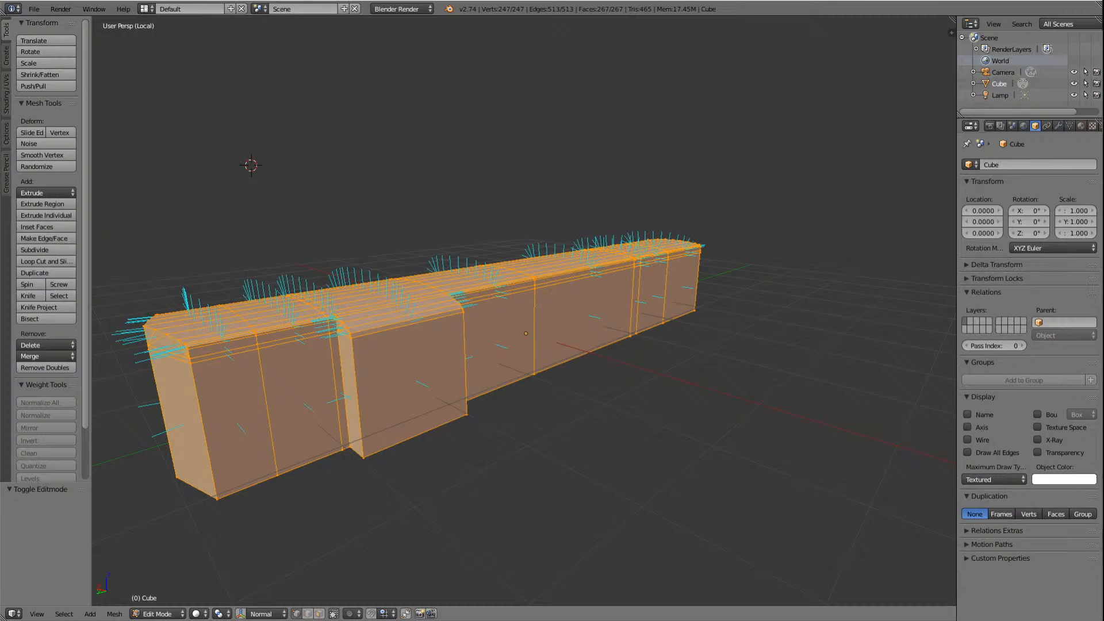
scroll(524, 322, up, 4)
shift+middle_drag(523, 322, 781, 293)
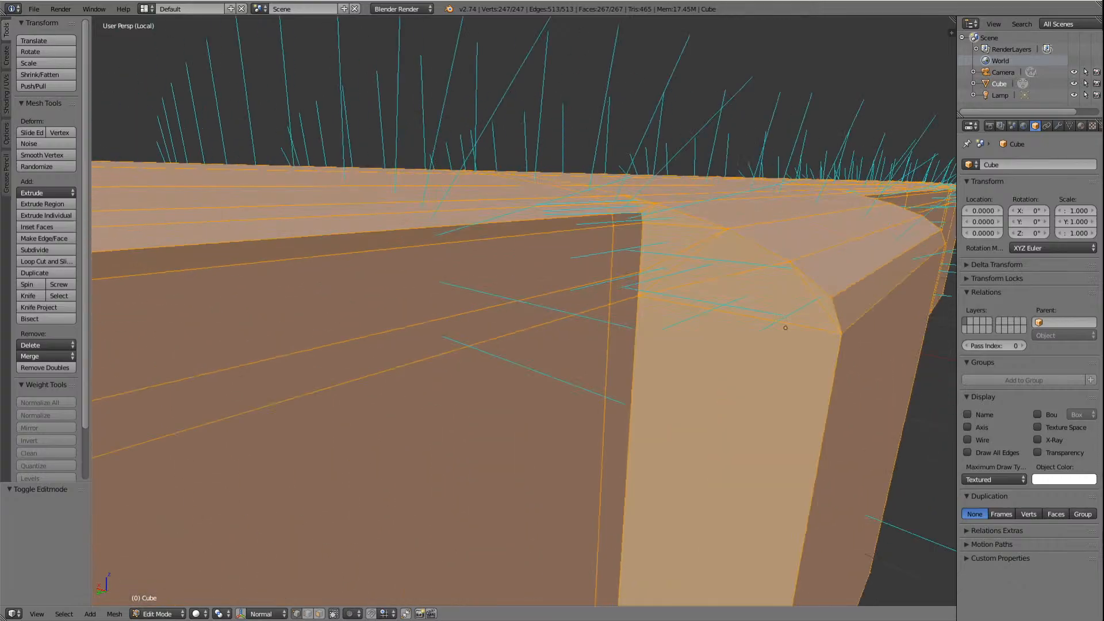
scroll(525, 311, up, 1)
scroll(524, 311, down, 4)
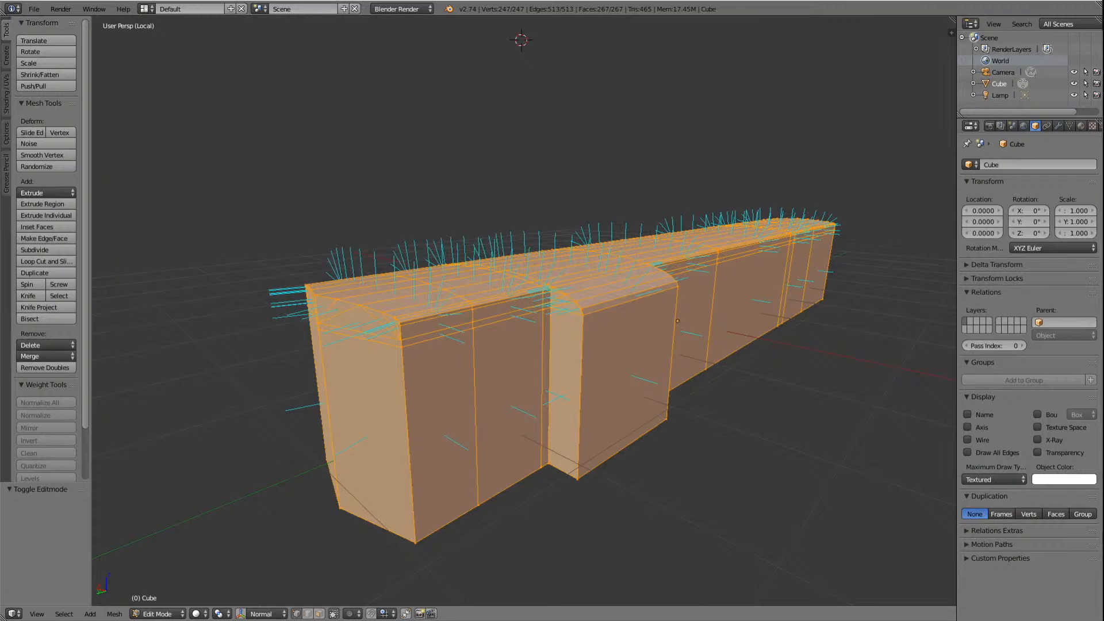
scroll(525, 311, up, 8)
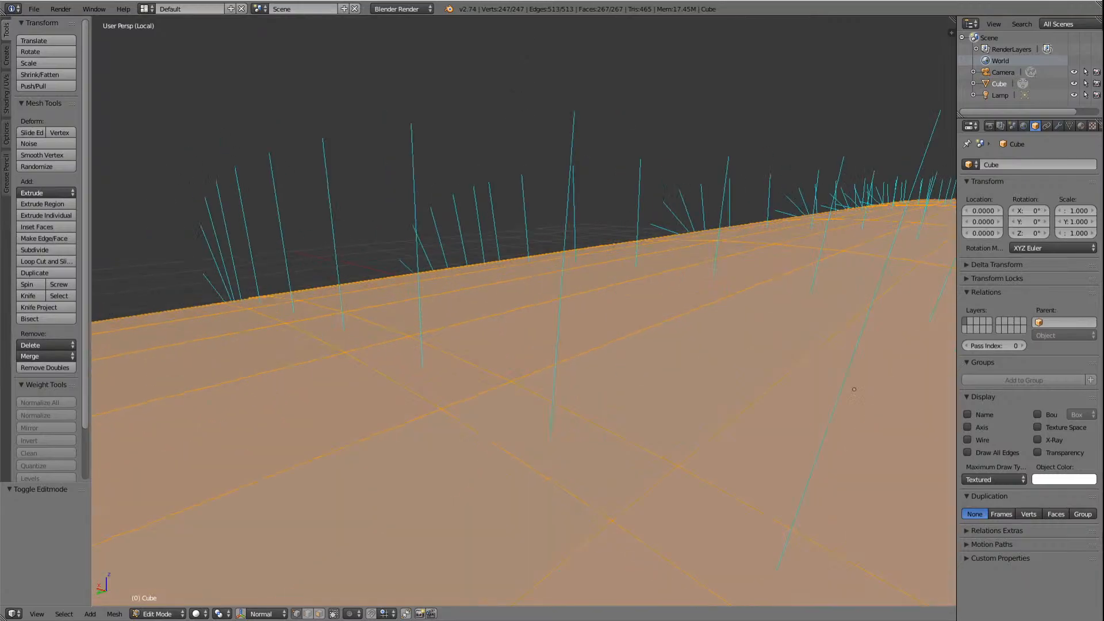
shift+scroll(525, 311, down, 2)
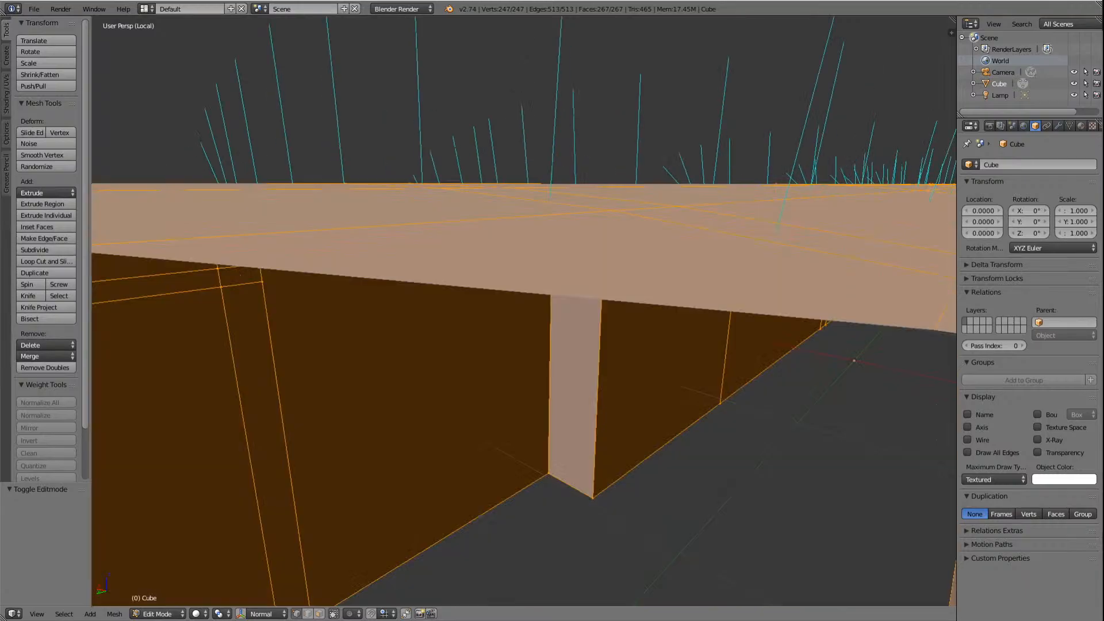
middle_drag(524, 311, 567, 362)
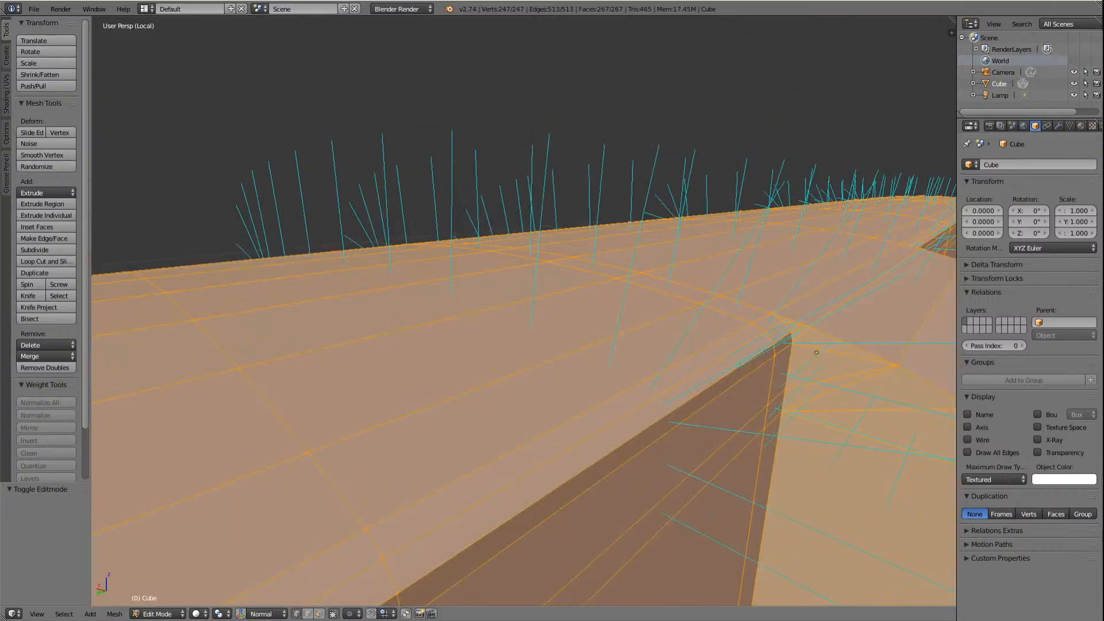
Step: Switch the viewport to orthographic projection and examine the mesh and normals where the protruding section meets the roof
key(KP_5)
scroll(524, 310, up, 8)
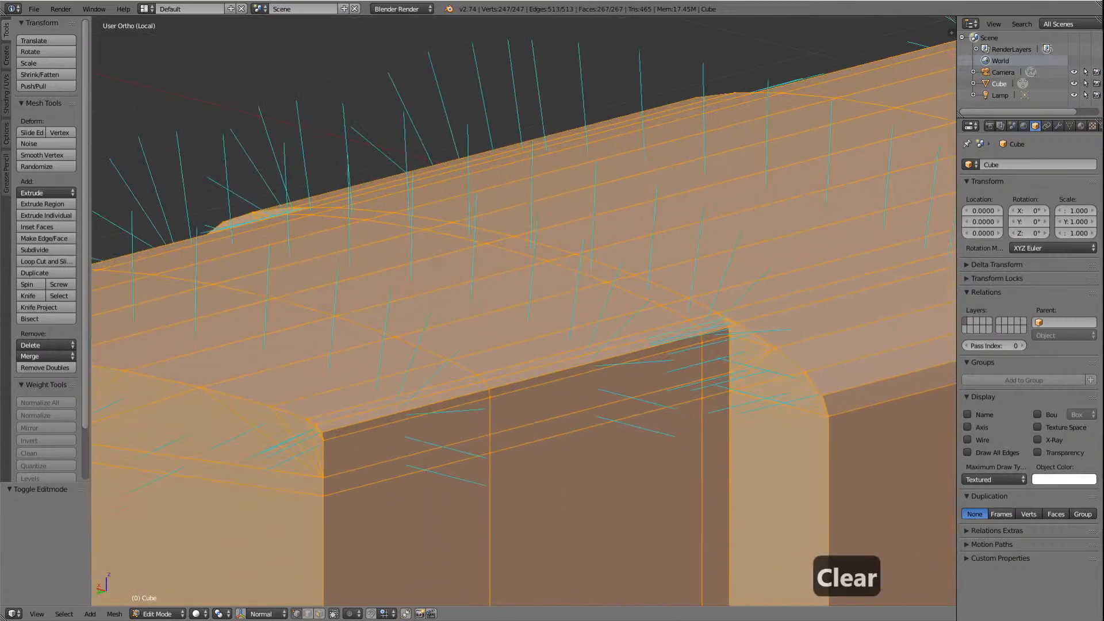
shift+middle_drag(525, 310, 177, 311)
scroll(525, 310, up, 7)
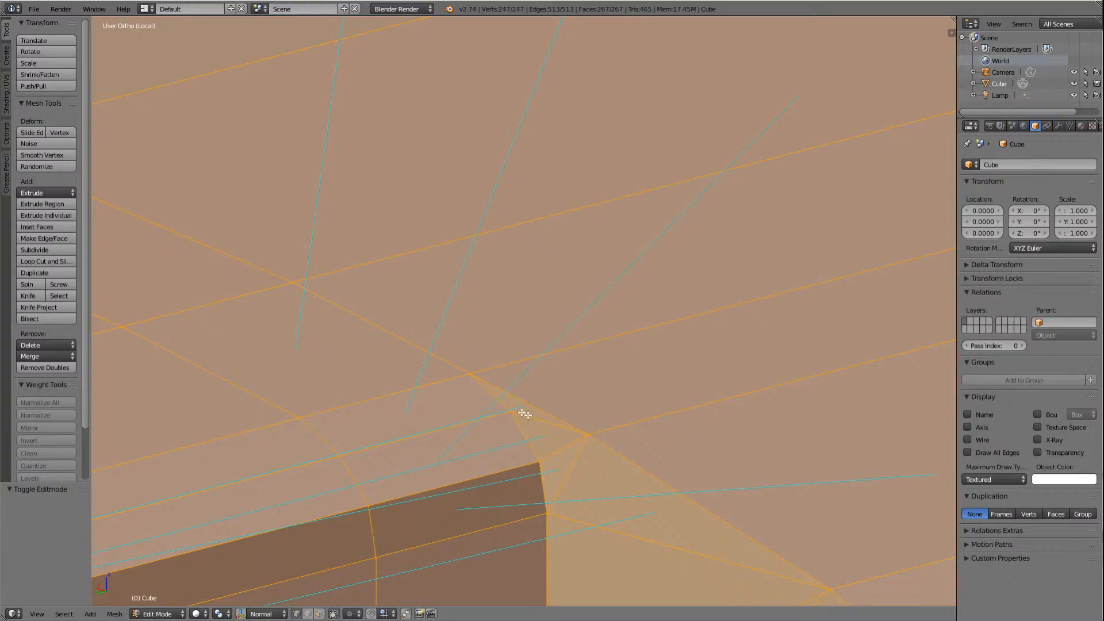
scroll(602, 460, down, 5)
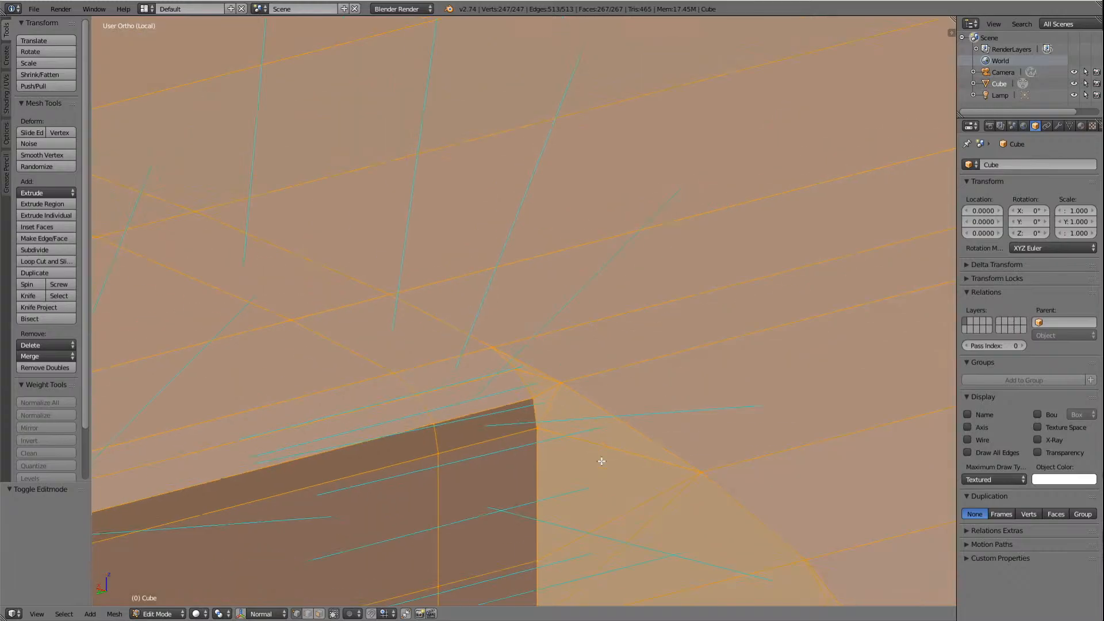
scroll(602, 460, down, 6)
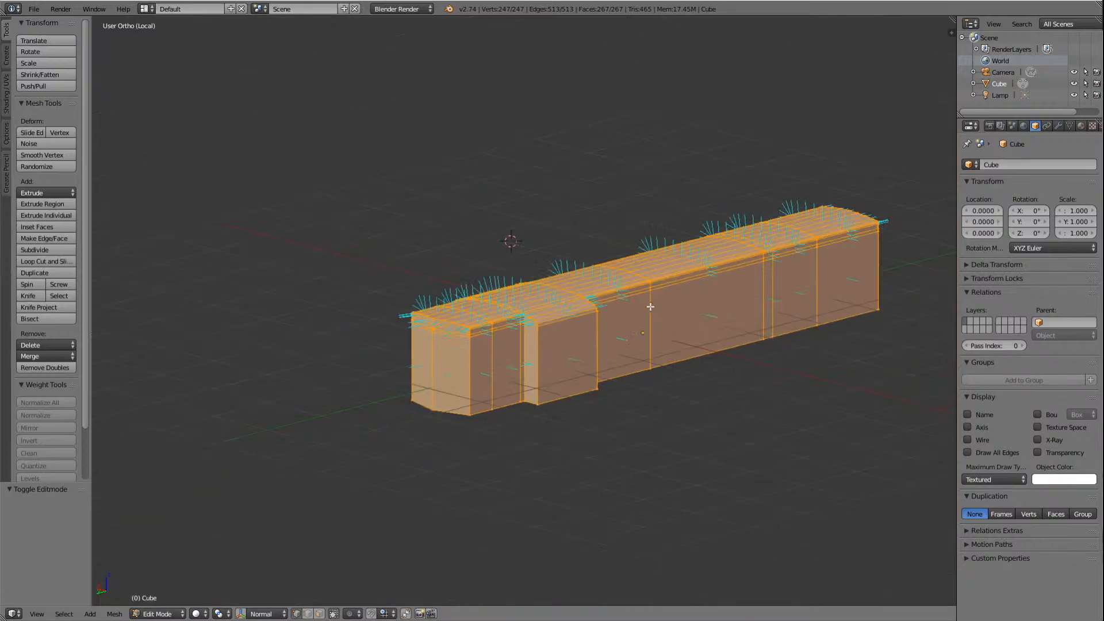
scroll(728, 315, down, 3)
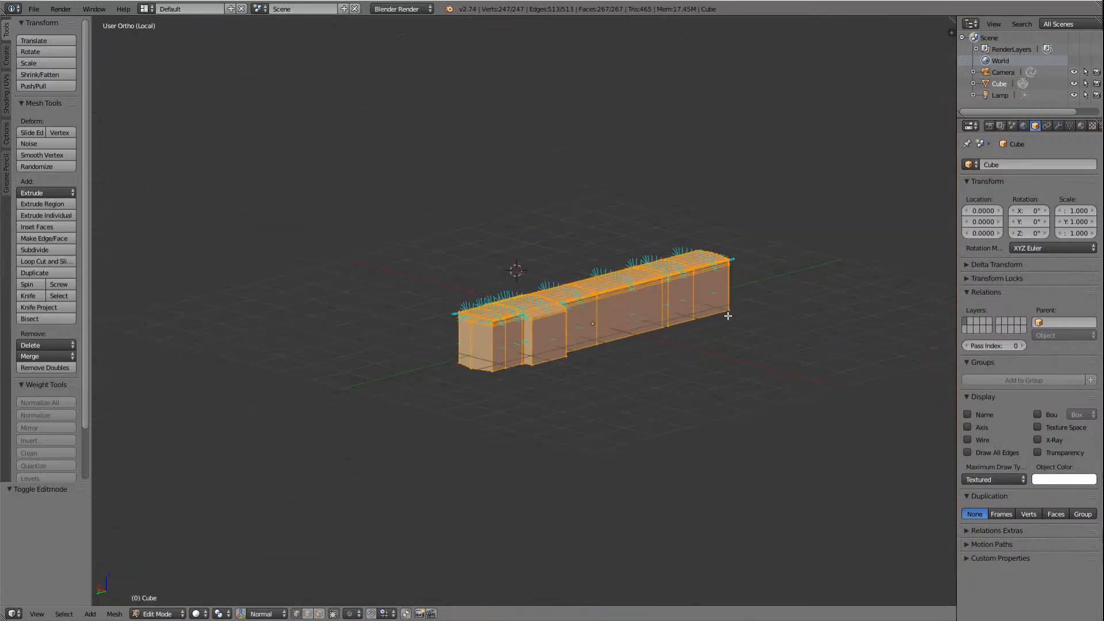
scroll(727, 316, up, 6)
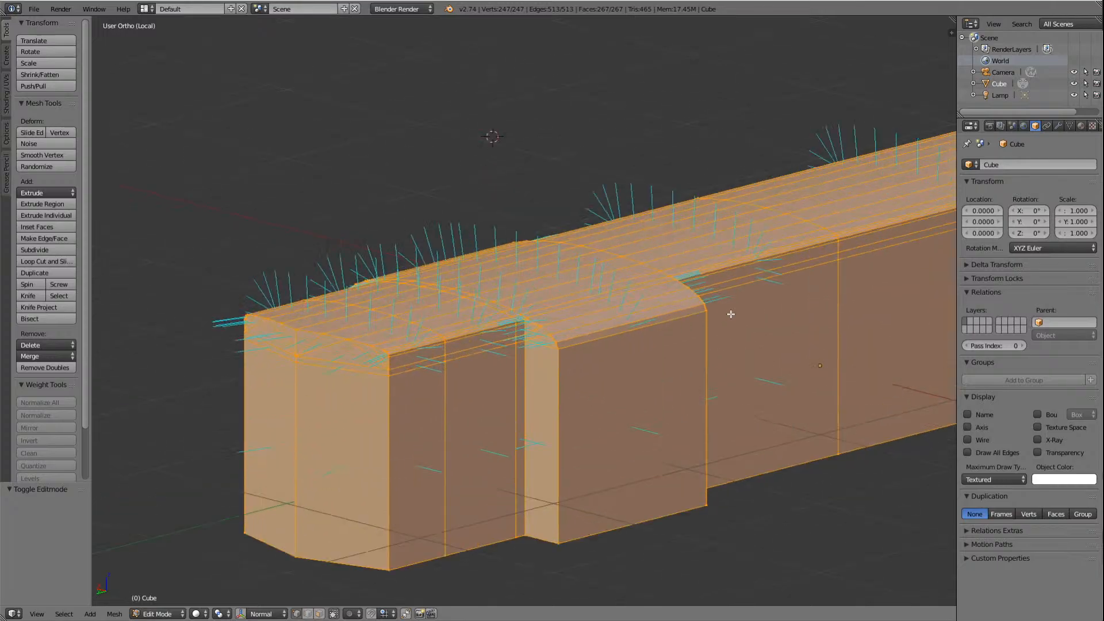
scroll(695, 361, up, 2)
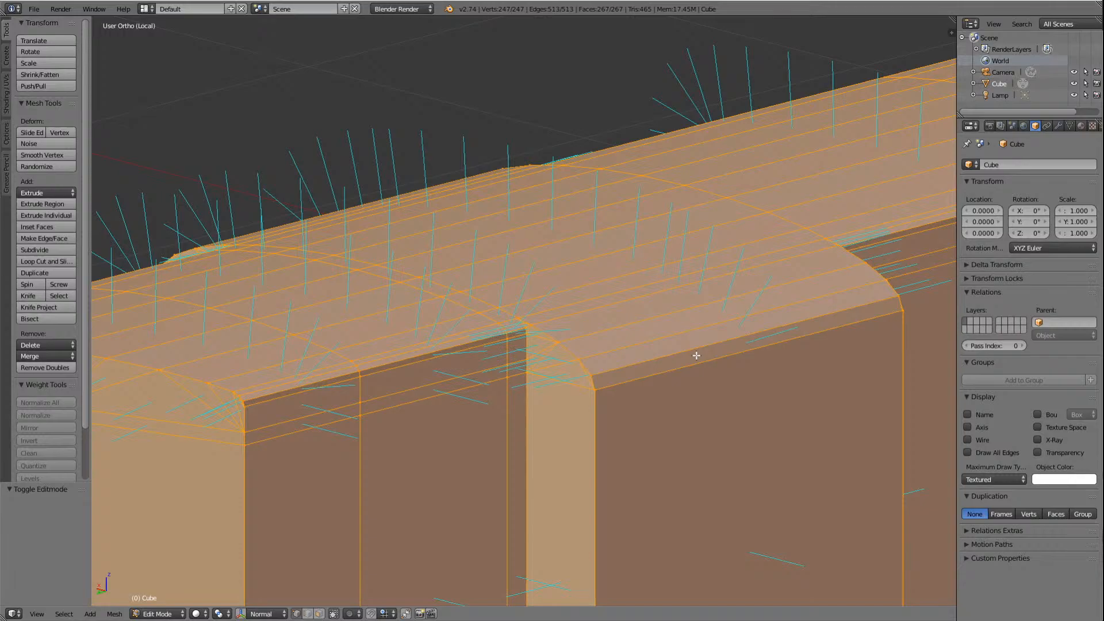
key(Left)
key(Left)
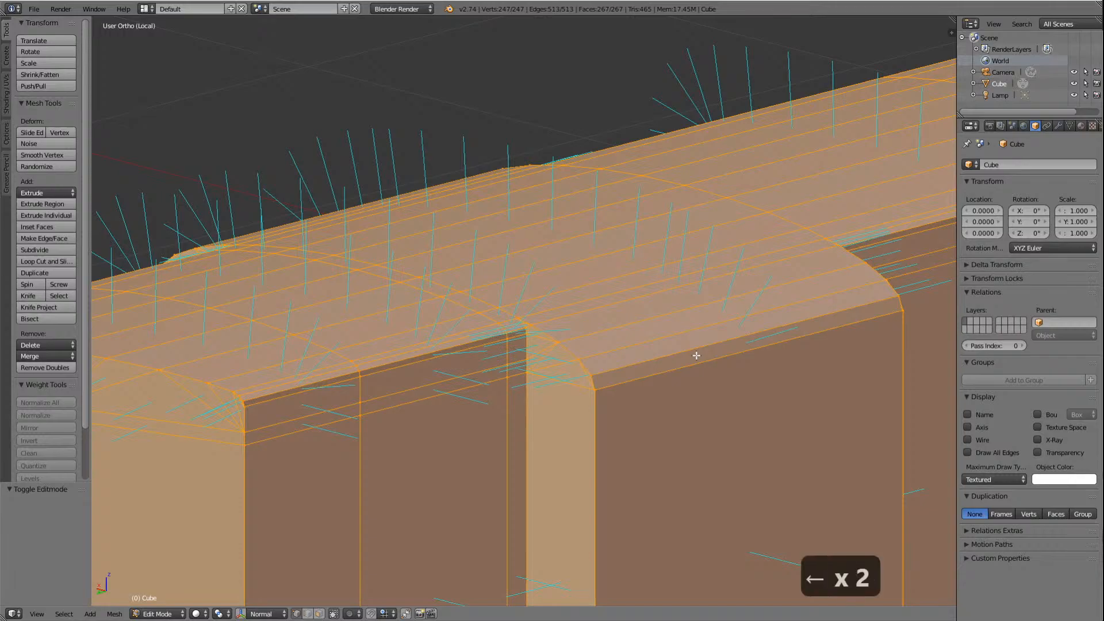
click(481, 82)
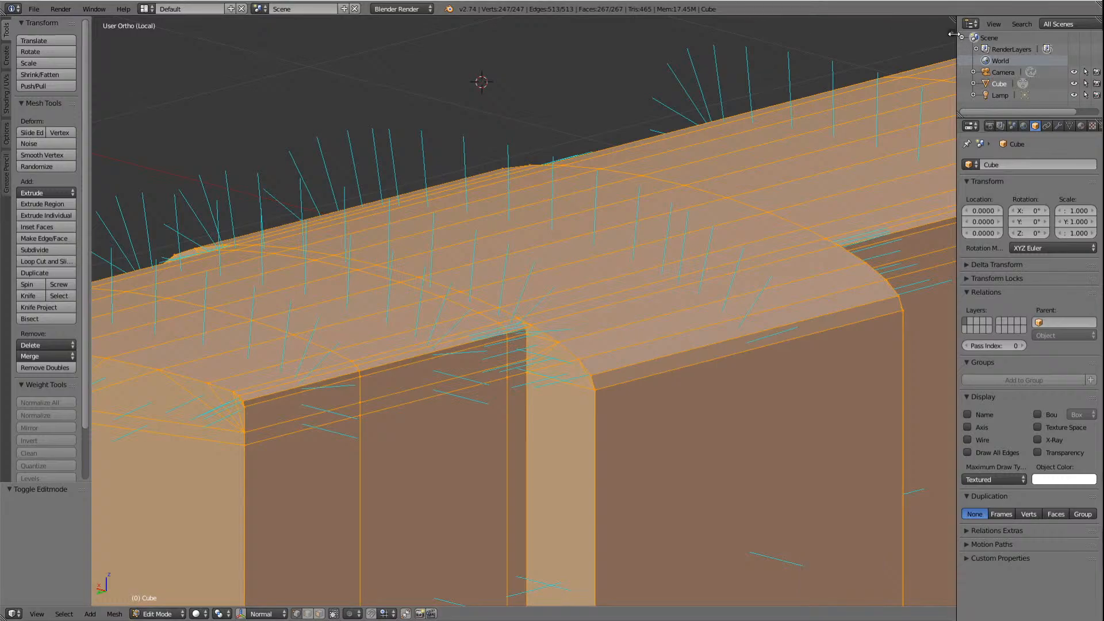
Step: Show the normals options in the Mesh Display settings and deselect all of the mesh
drag(954, 34, 920, 72)
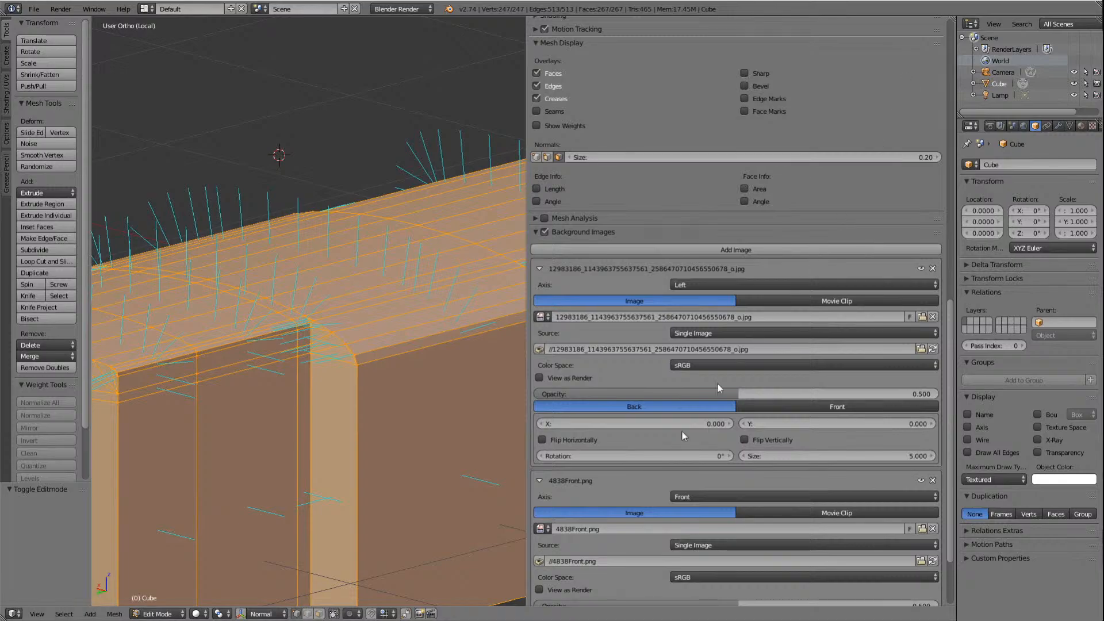
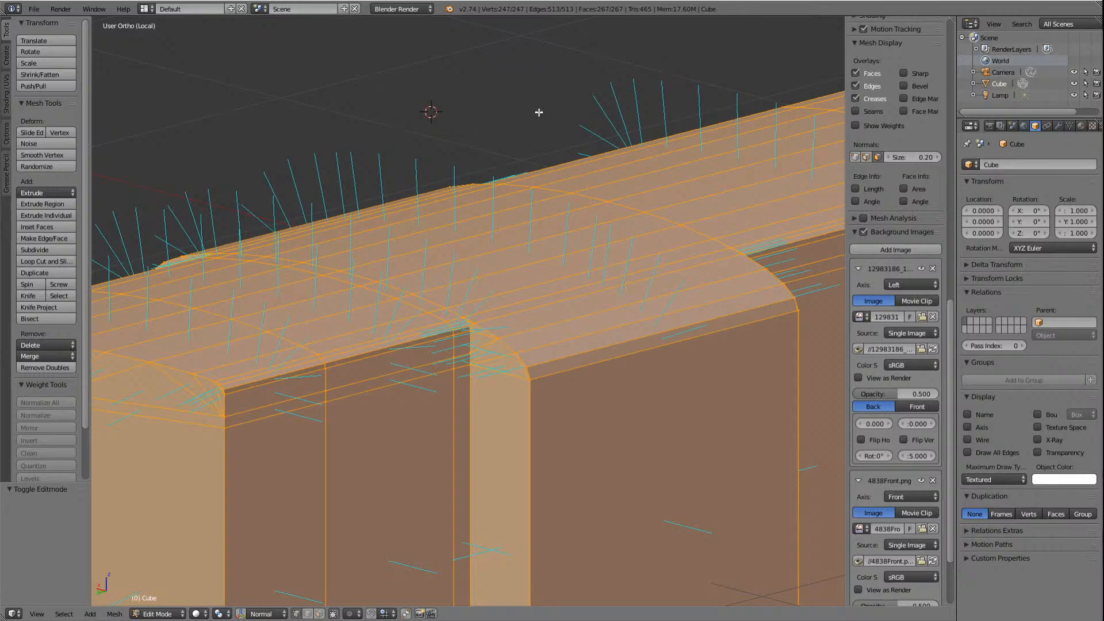
key(a)
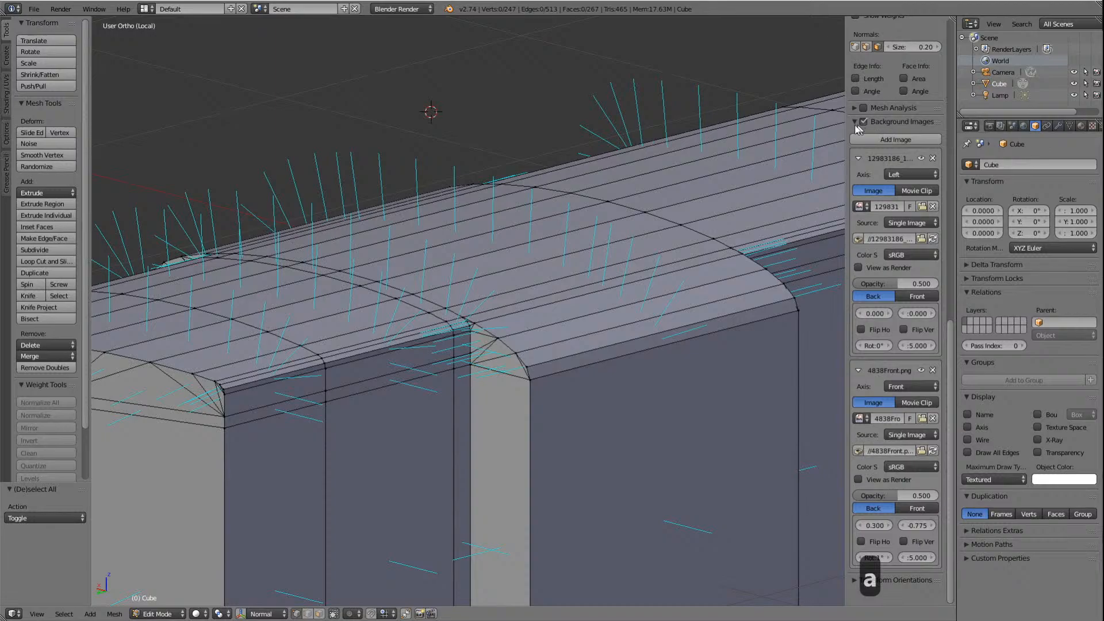
drag(849, 106, 952, 99)
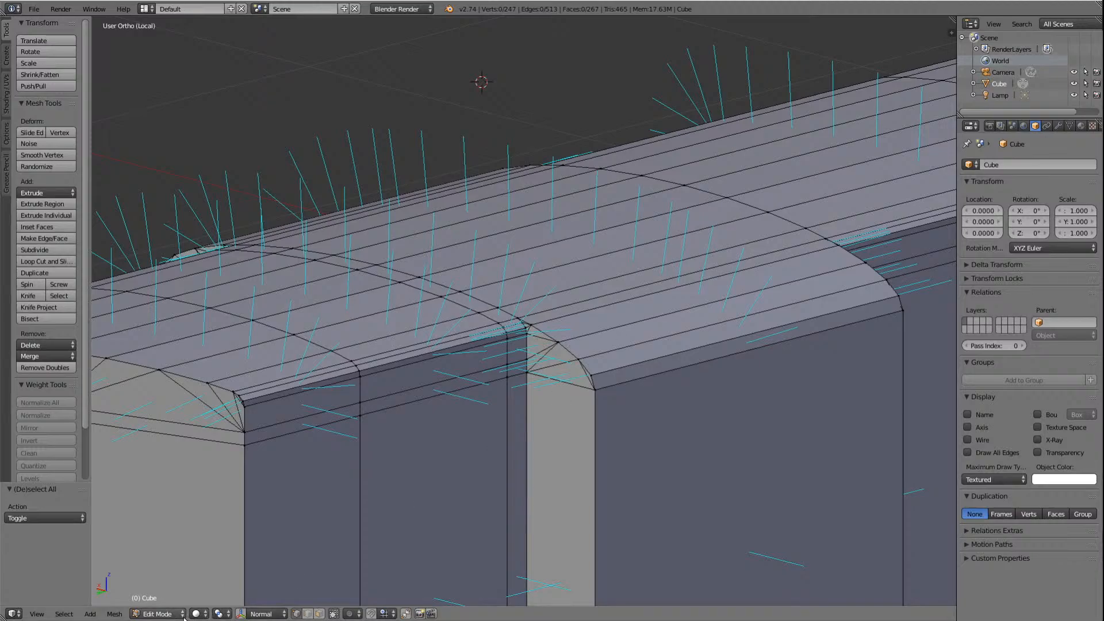
Step: In face selection mode, flip the normals of one roof face on the protruding section, and flip them back
click(319, 615)
right_click(677, 297)
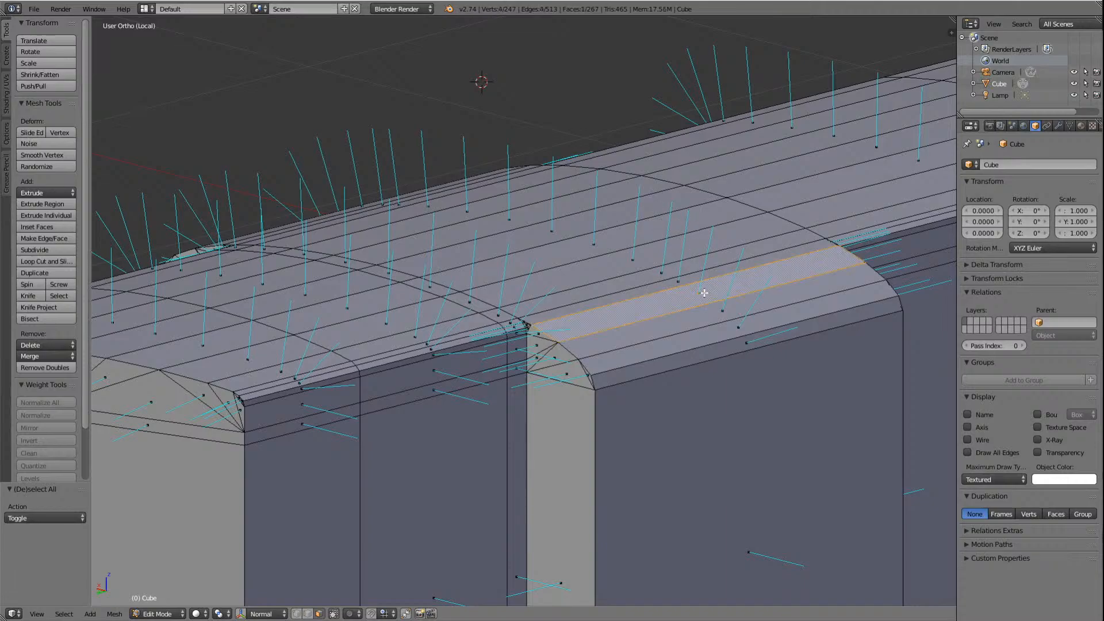
key(w)
key(w)
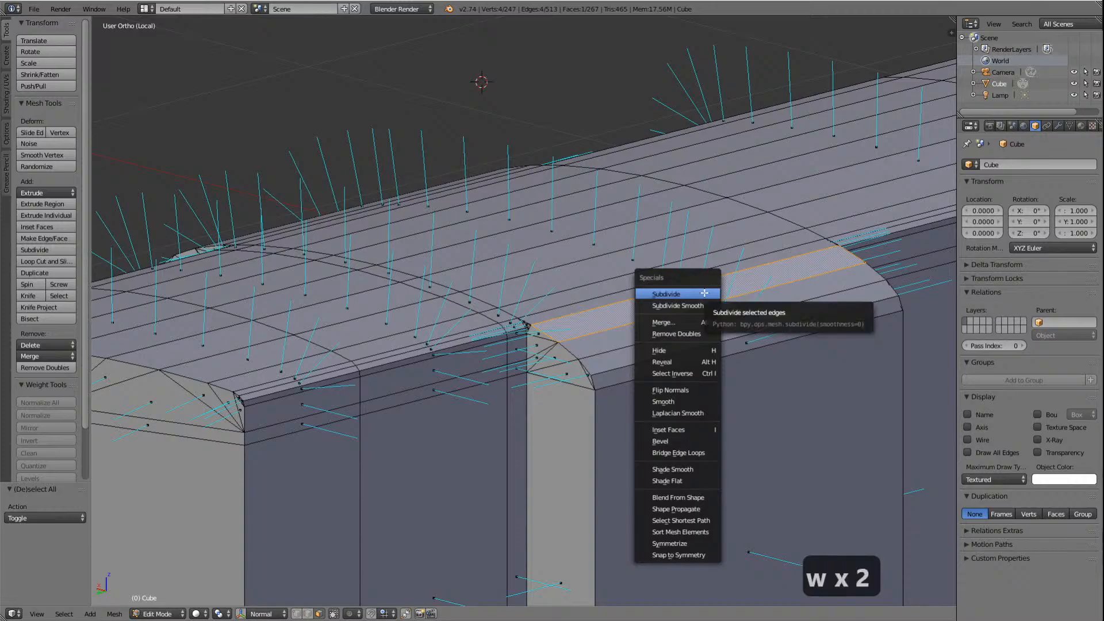
key(f)
key(f)
key(f)
key(f)
key(f)
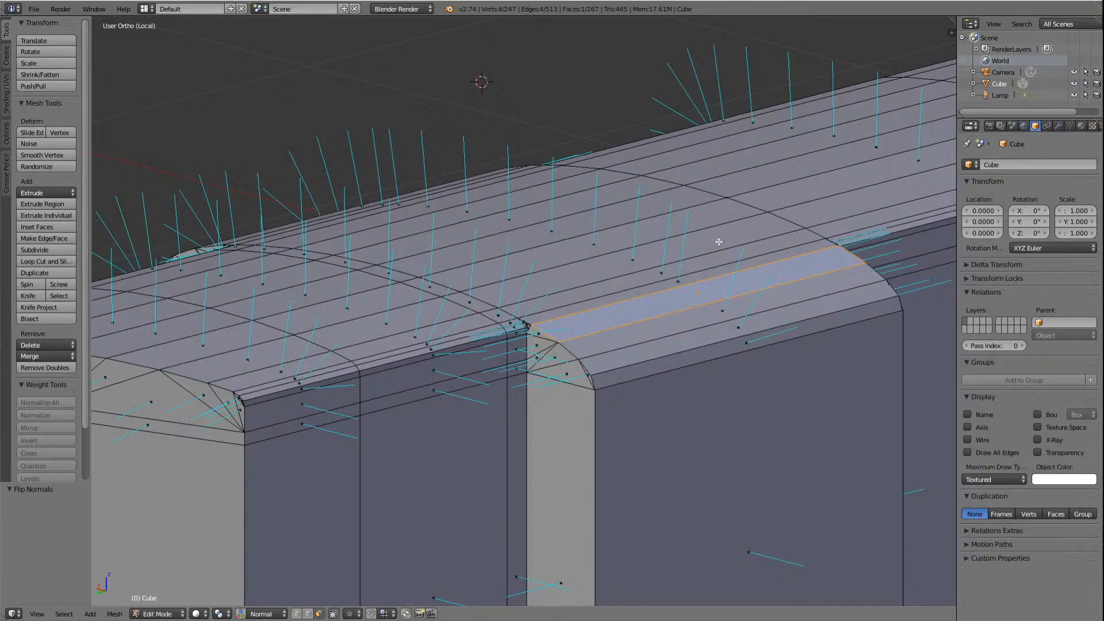
key(w)
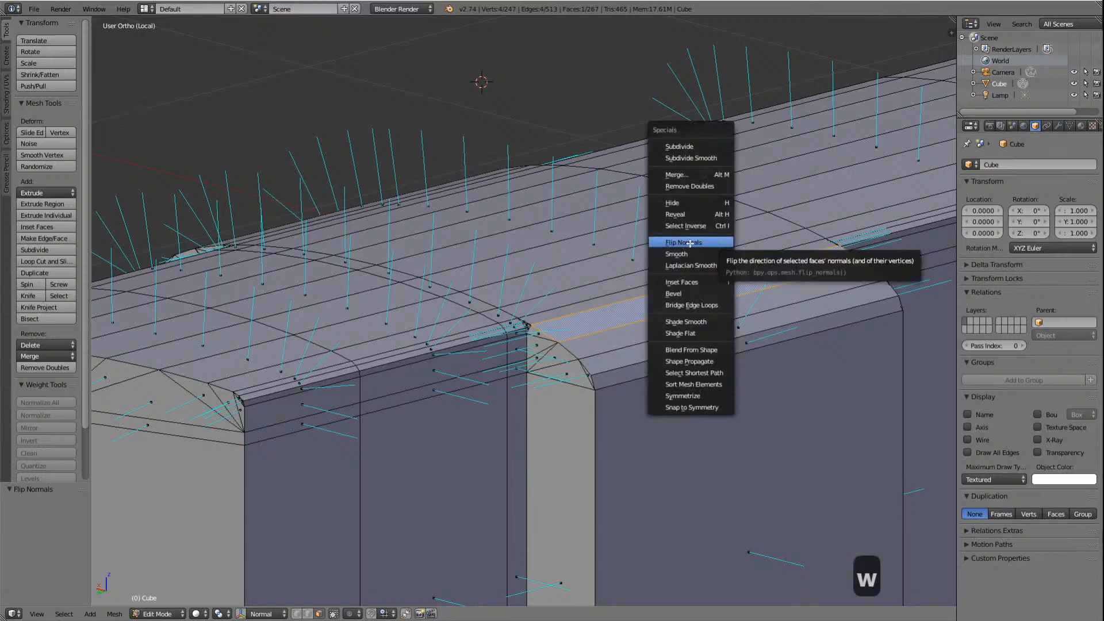
click(690, 243)
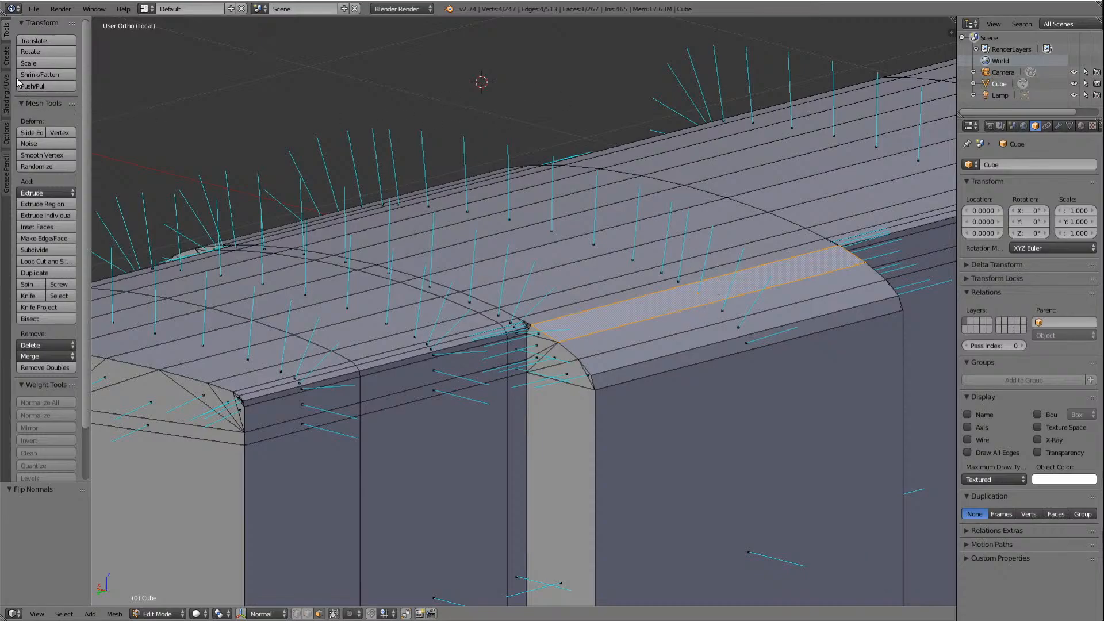
Step: Flip the normal direction of another roof face higher up on the protruding section, using the Shading / UVs normals tools
click(7, 98)
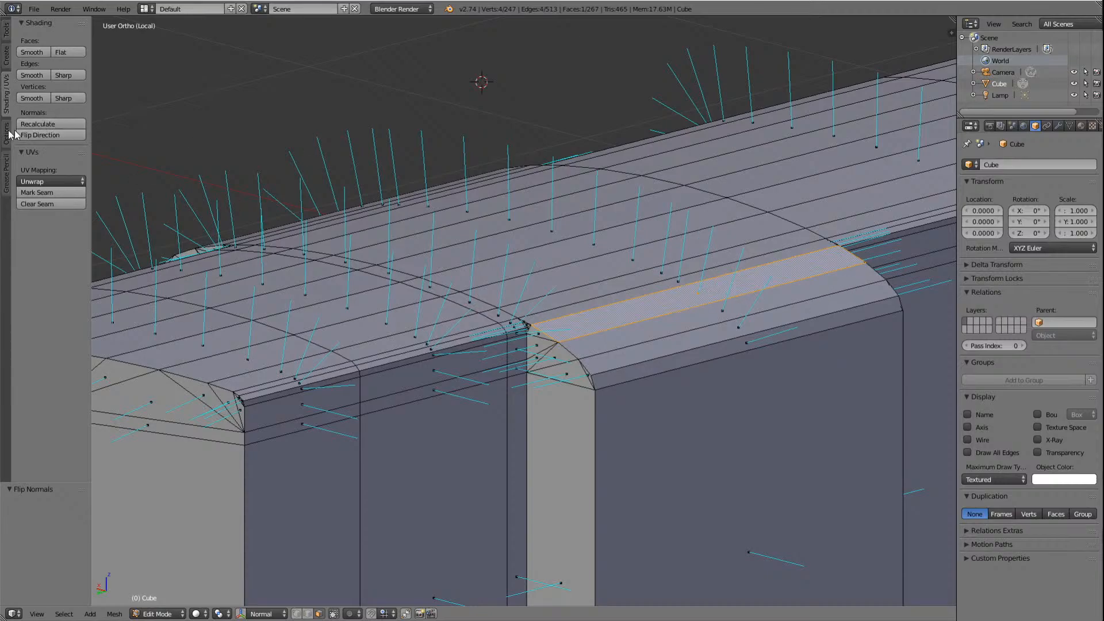
right_click(613, 258)
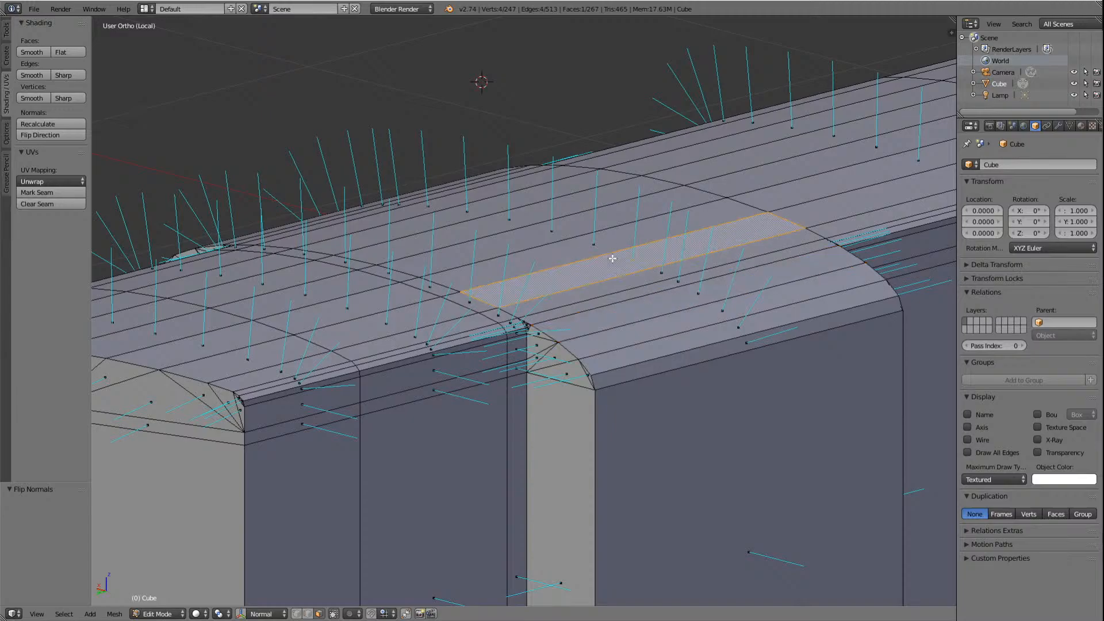
click(37, 136)
scroll(583, 194, down, 3)
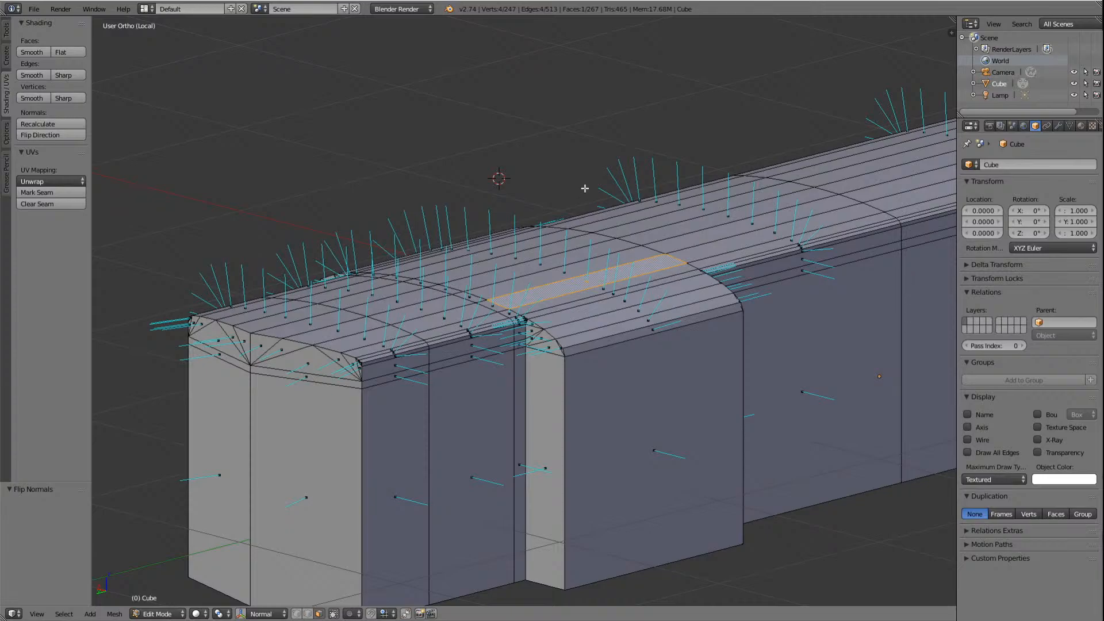
Step: Examine the normals along the roof and side wall beyond the protruding section, turning towards the body's other end
key(KP_6)
key(KP_6)
key(KP_6)
key(KP_6)
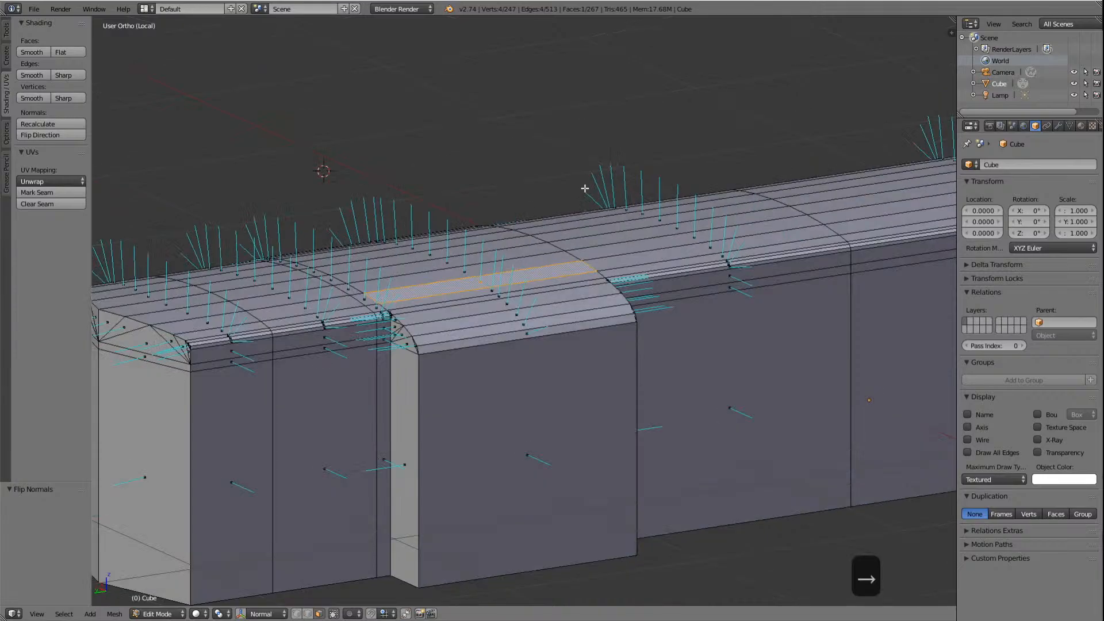
key(KP_6)
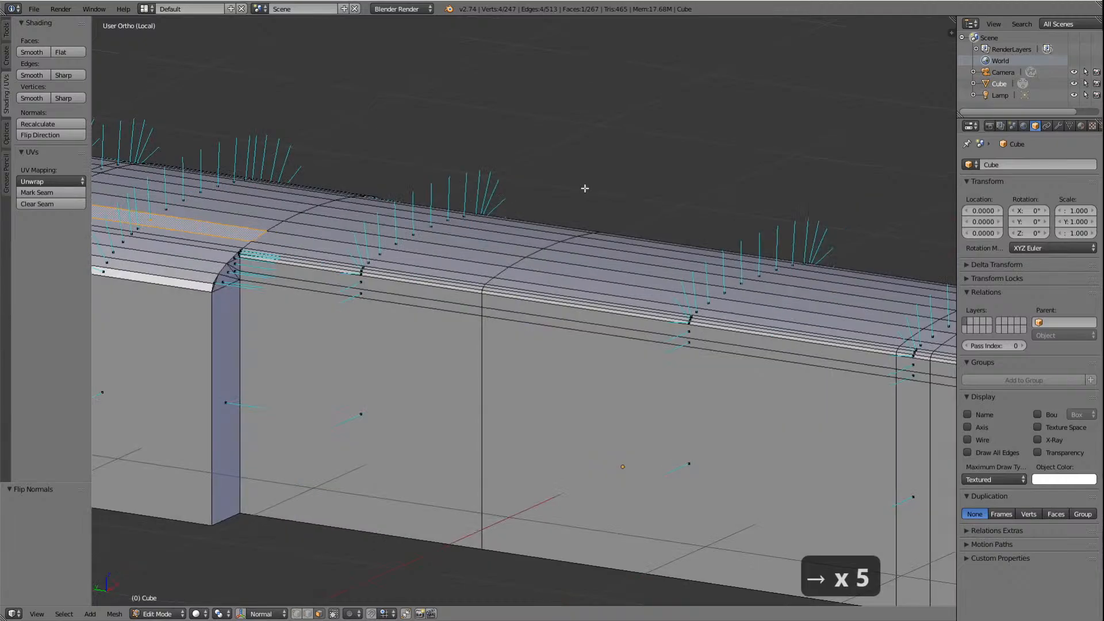
scroll(426, 193, down, 5)
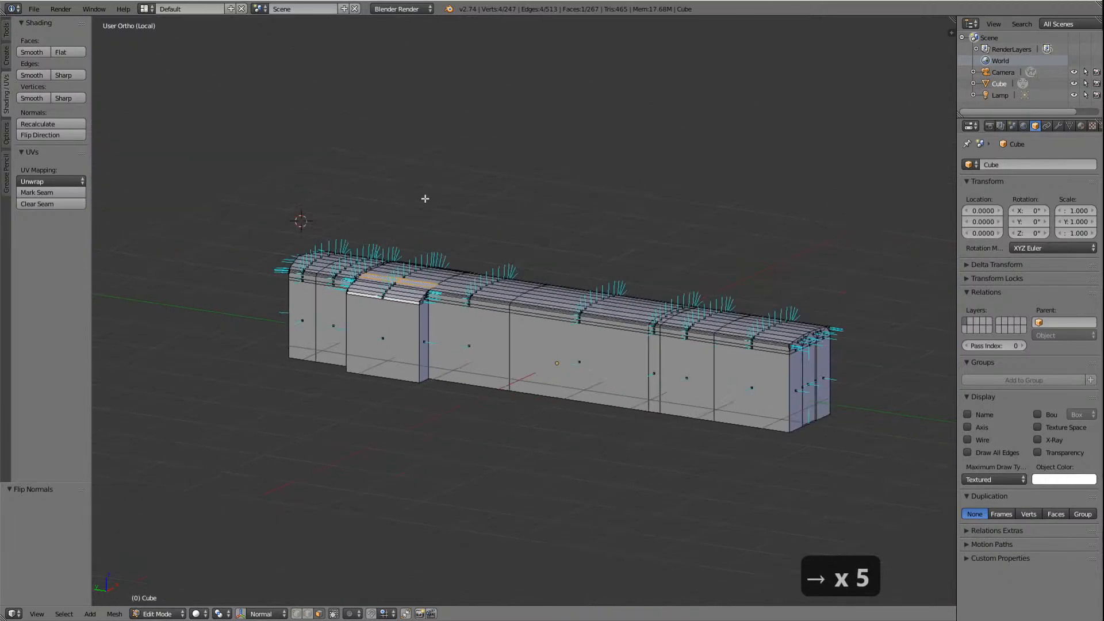
scroll(426, 198, up, 2)
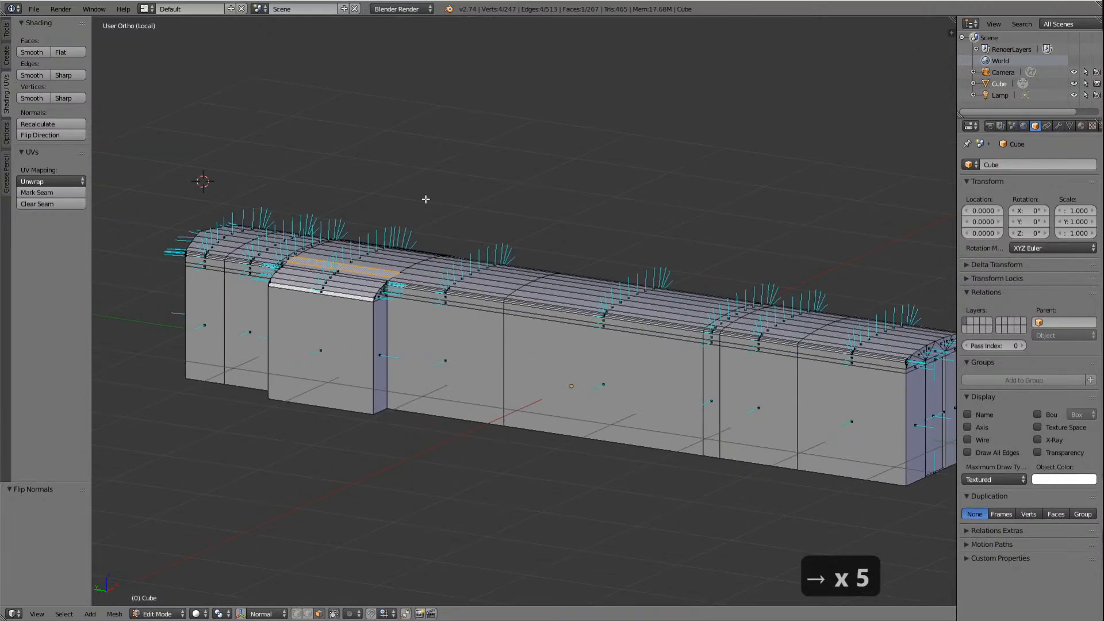
scroll(426, 199, up, 2)
scroll(425, 199, up, 2)
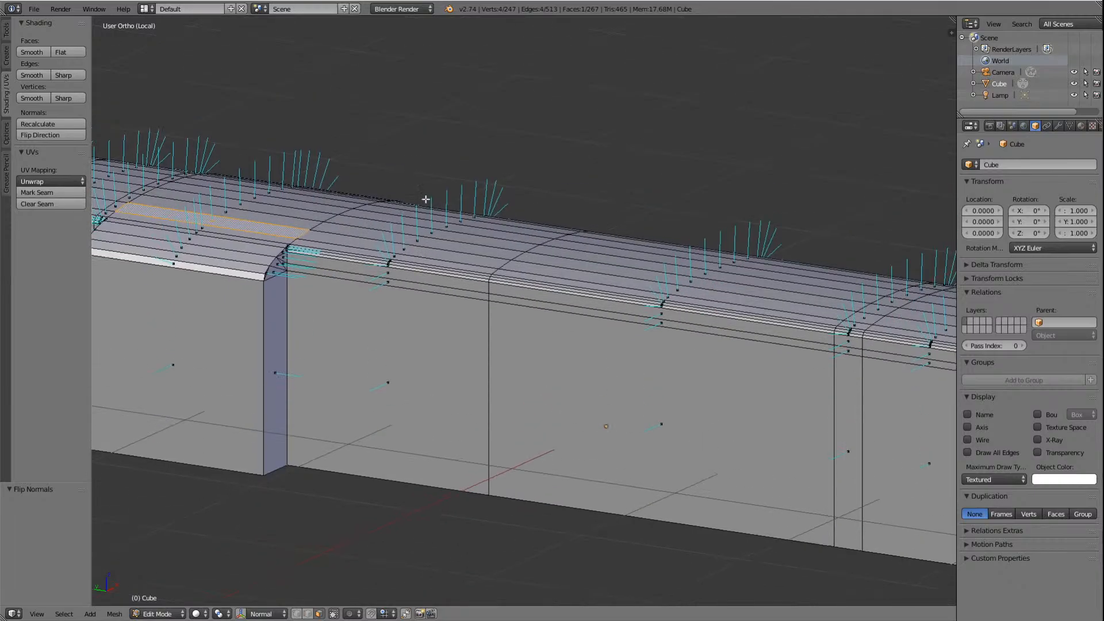
Step: Examine the normals on the protruding section's roof, and deselect the flipped roof face
shift+scroll(426, 199, up, 4)
ctrl+scroll(426, 199, down, 15)
scroll(425, 199, up, 2)
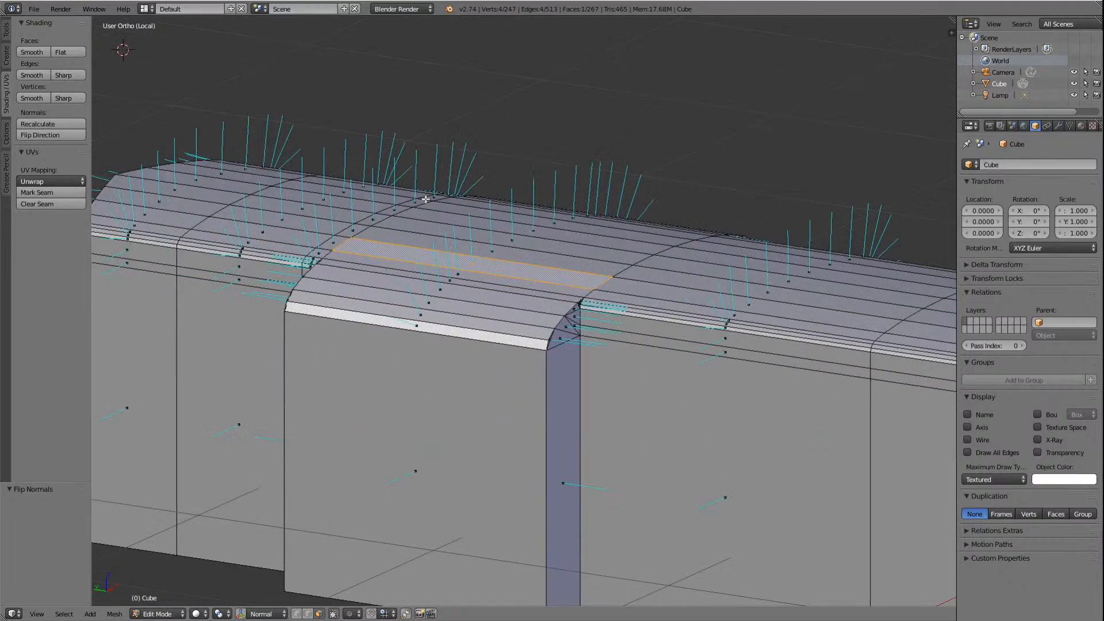
scroll(426, 199, up, 2)
scroll(426, 199, down, 1)
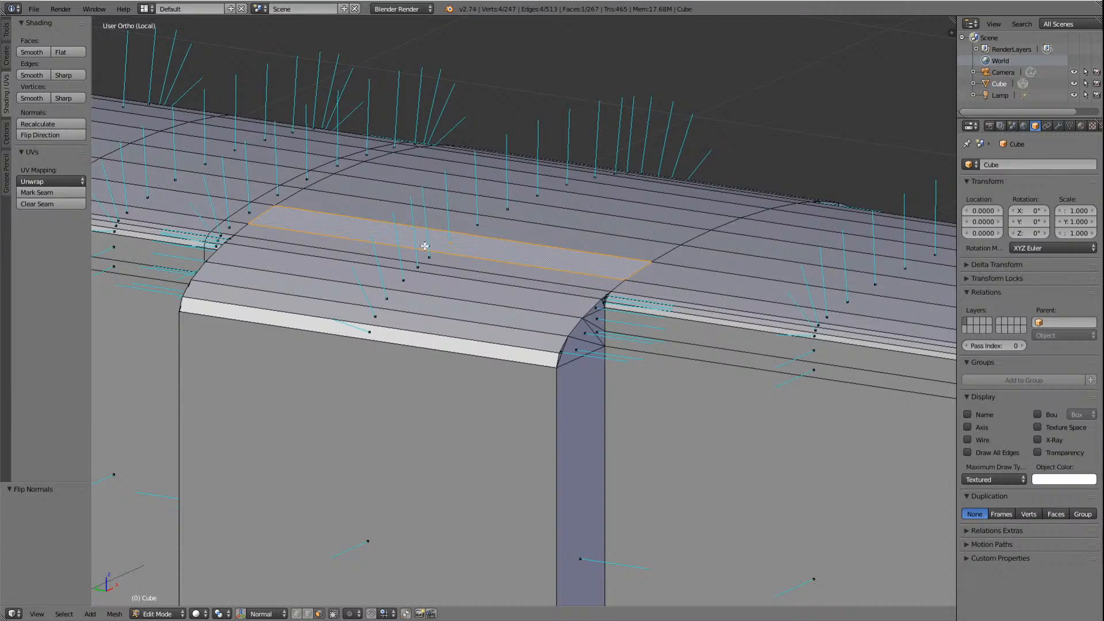
scroll(423, 245, down, 3)
key(a)
scroll(424, 246, down, 3)
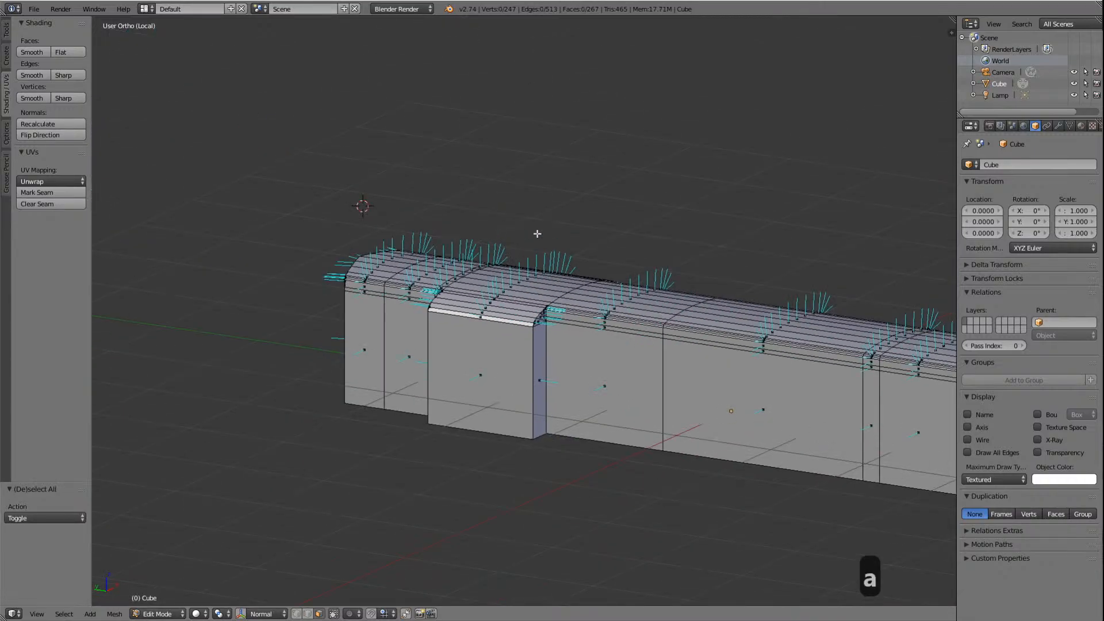
Step: View the opposite side of the body, framing the whole mesh by selecting everything, and clear the selection
key(Left)
key(Left)
key(Left)
key(Left)
key(Left)
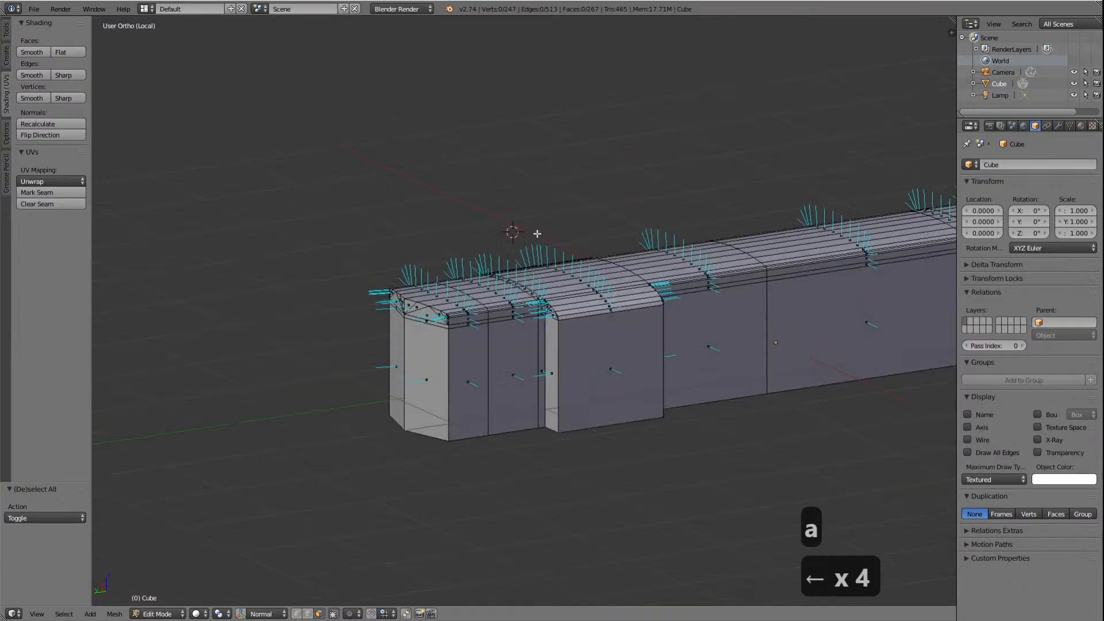
key(a)
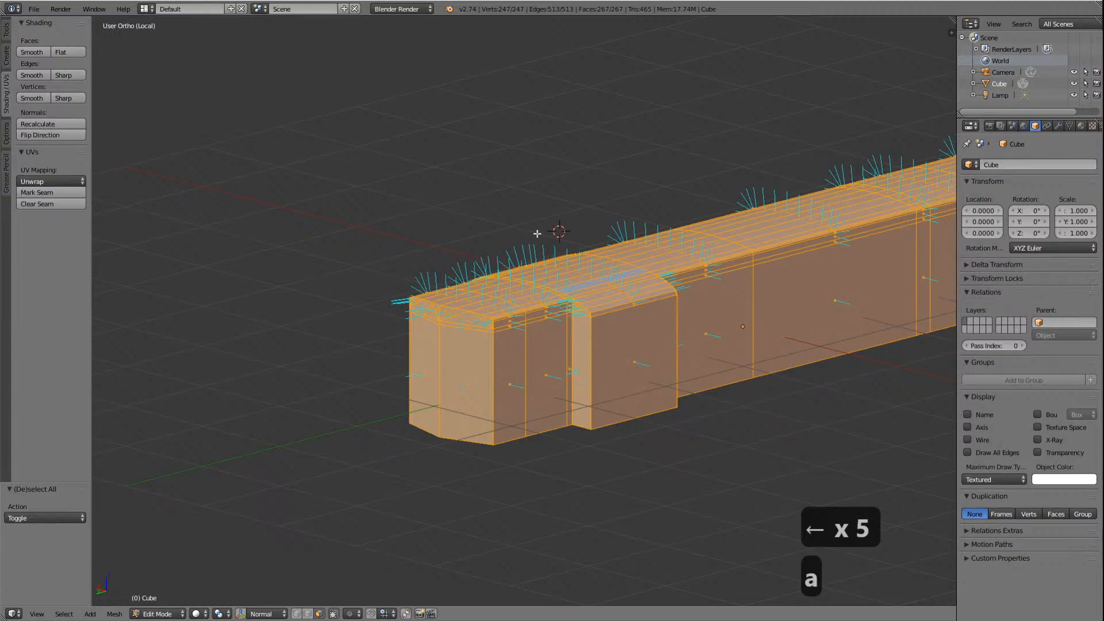
key(KP_Delete)
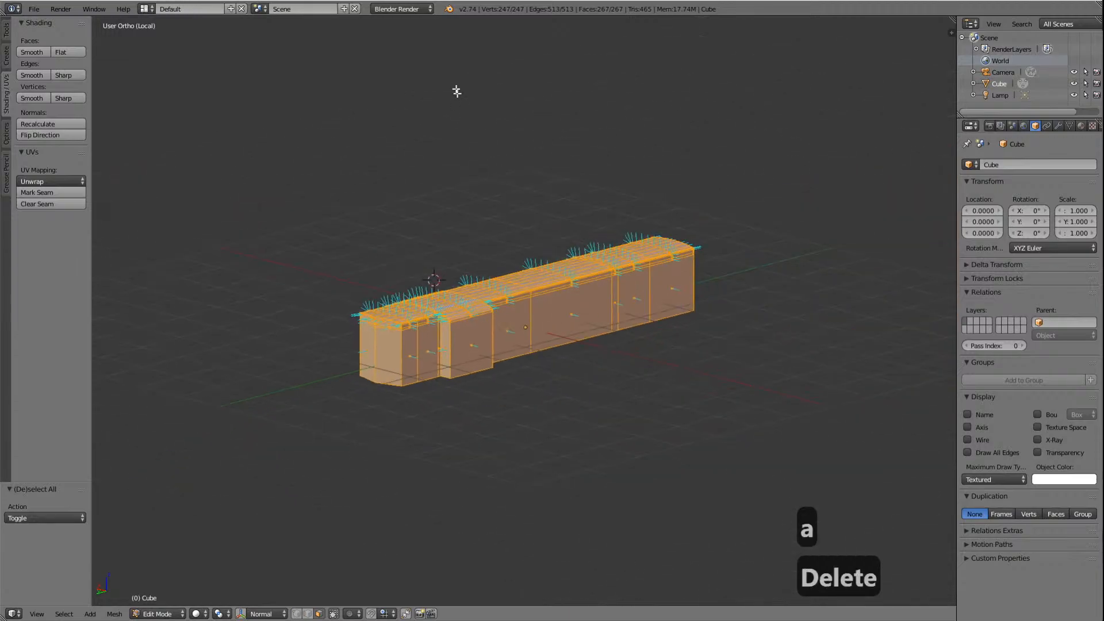
scroll(707, 259, up, 4)
scroll(711, 264, down, 1)
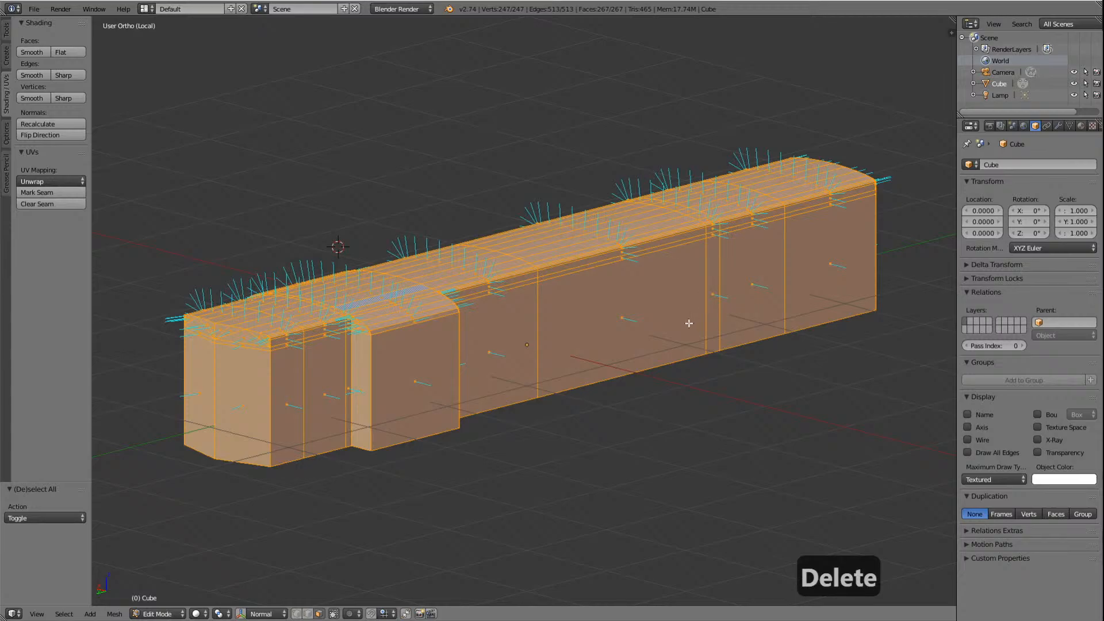
key(a)
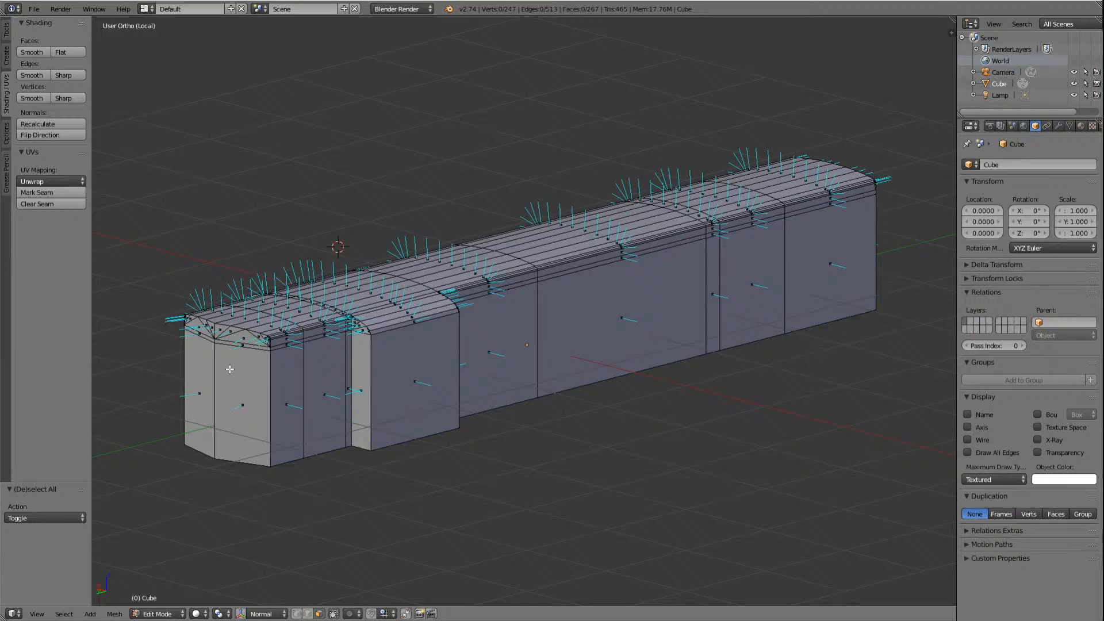
Step: Select the five narrow side faces running from below the roof edge up around its curve, next to the angled end
right_click(285, 346)
scroll(307, 340, up, 3)
key(Delete)
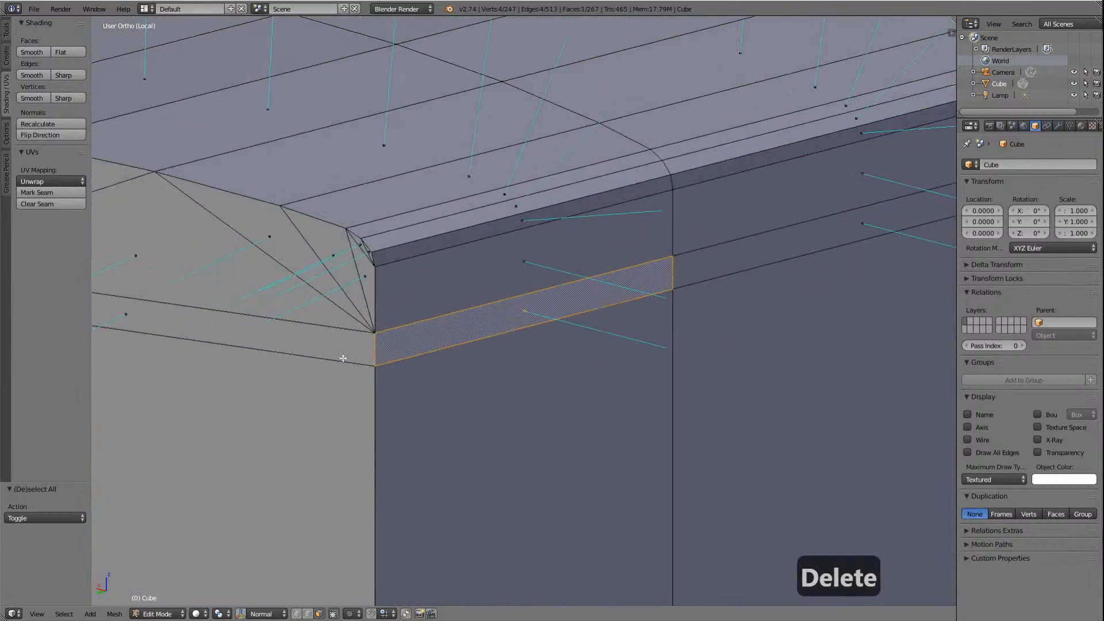
shift+click(567, 237)
shift+click(547, 202)
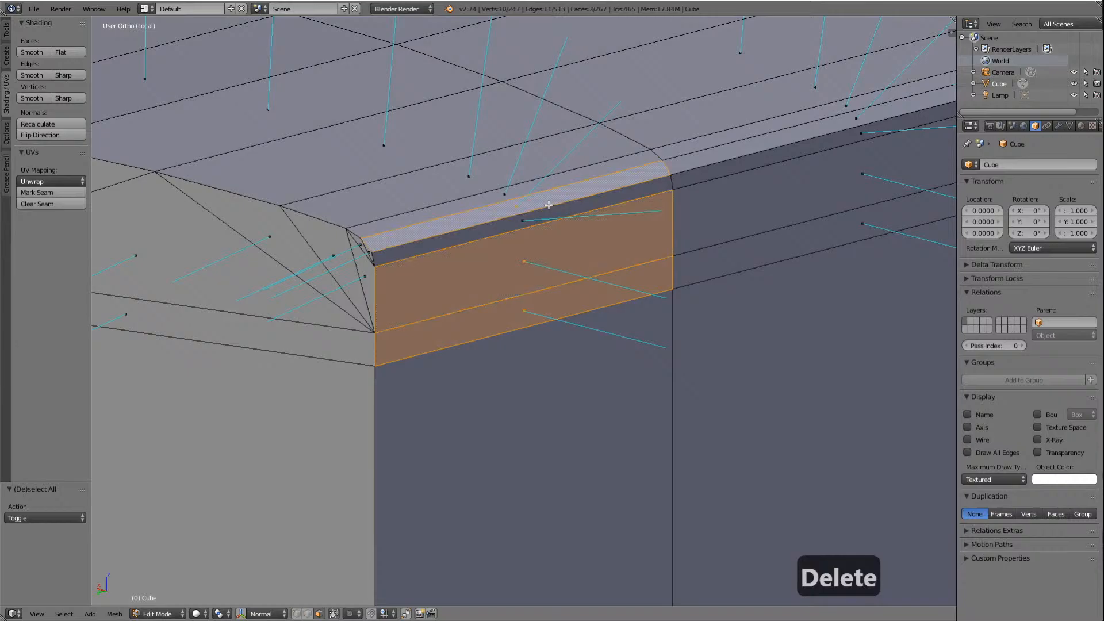
shift+click(552, 214)
shift+click(544, 191)
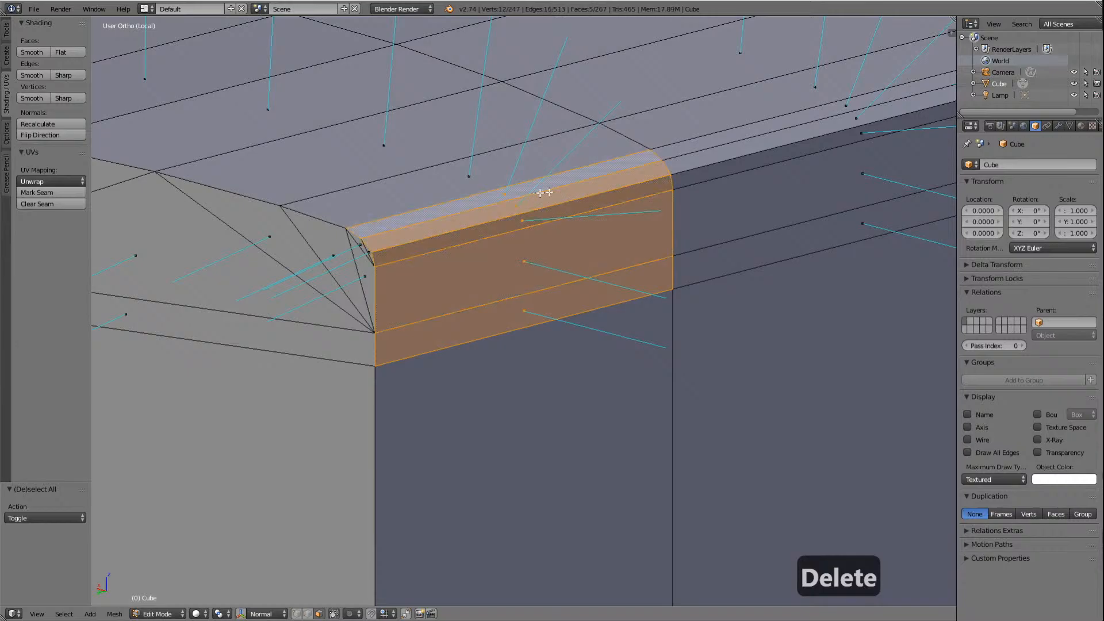
Step: Extend the selection to the five matching strip faces on the adjacent side panel, and deselect everything
shift+click(703, 146)
shift+click(719, 158)
shift+click(738, 172)
shift+click(745, 188)
shift+click(772, 252)
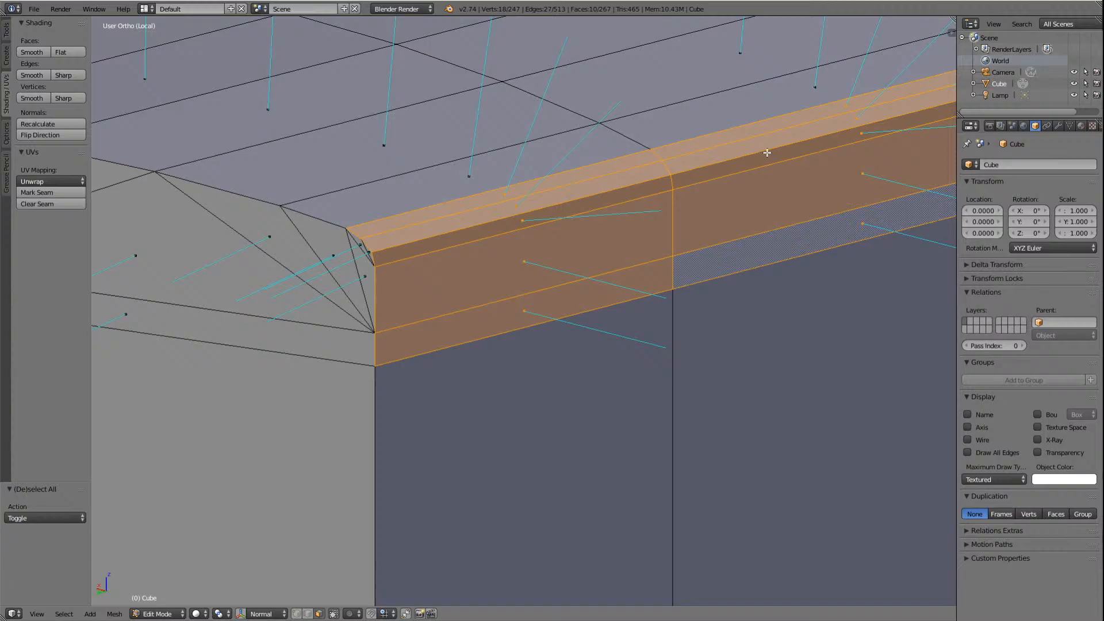
scroll(733, 251, down, 4)
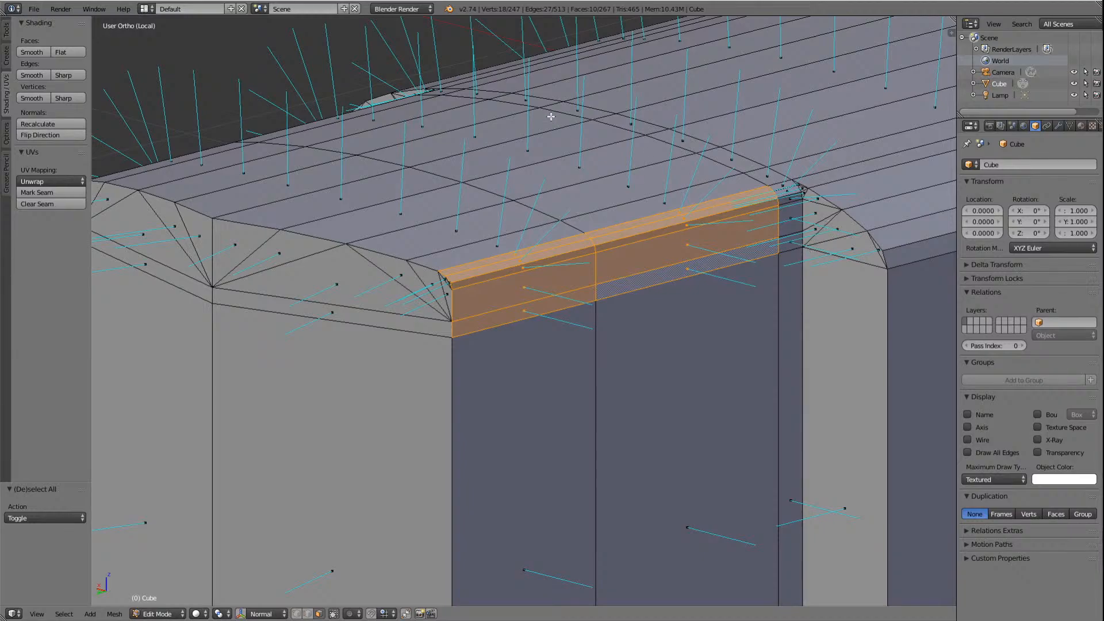
key(a)
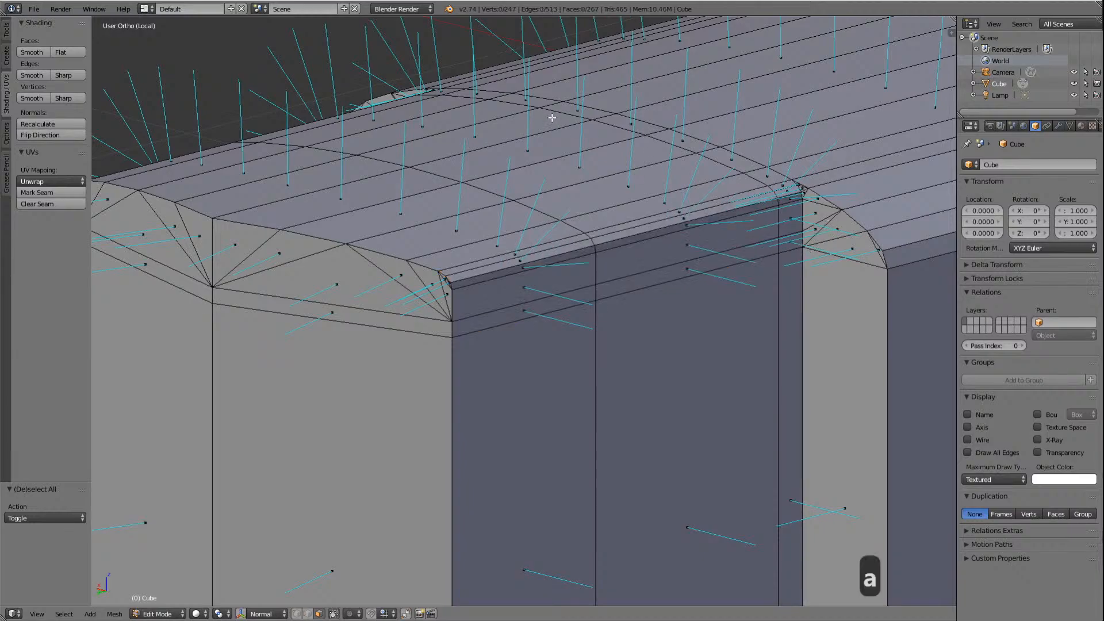
Step: Select only the five strip faces under and around the roof edge of the side panel nearest the angled end
right_click(538, 309)
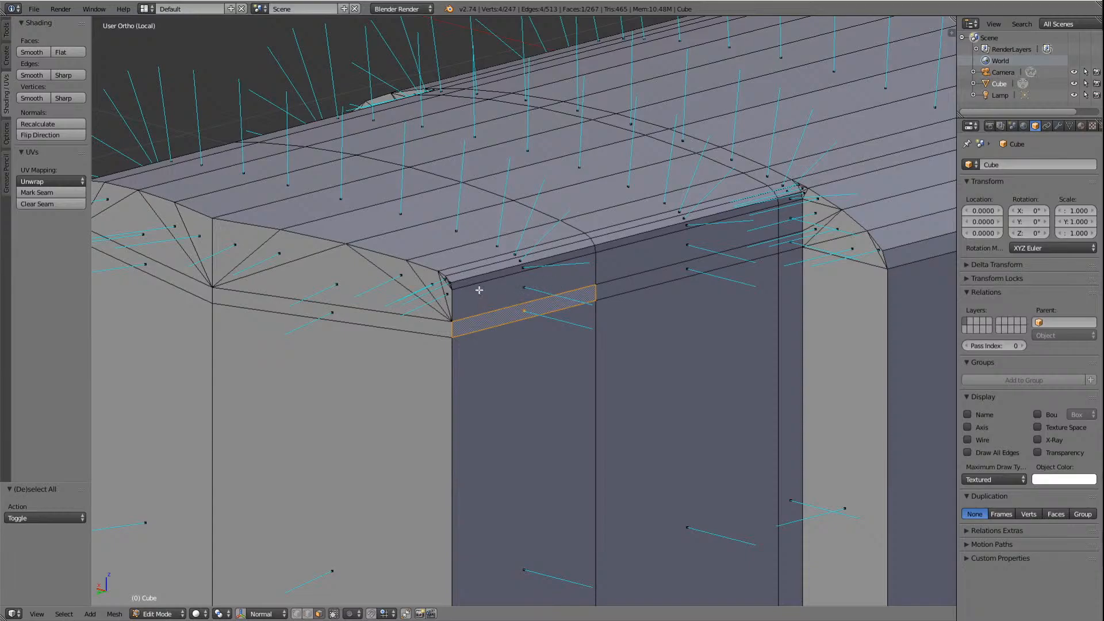
shift+click(552, 277)
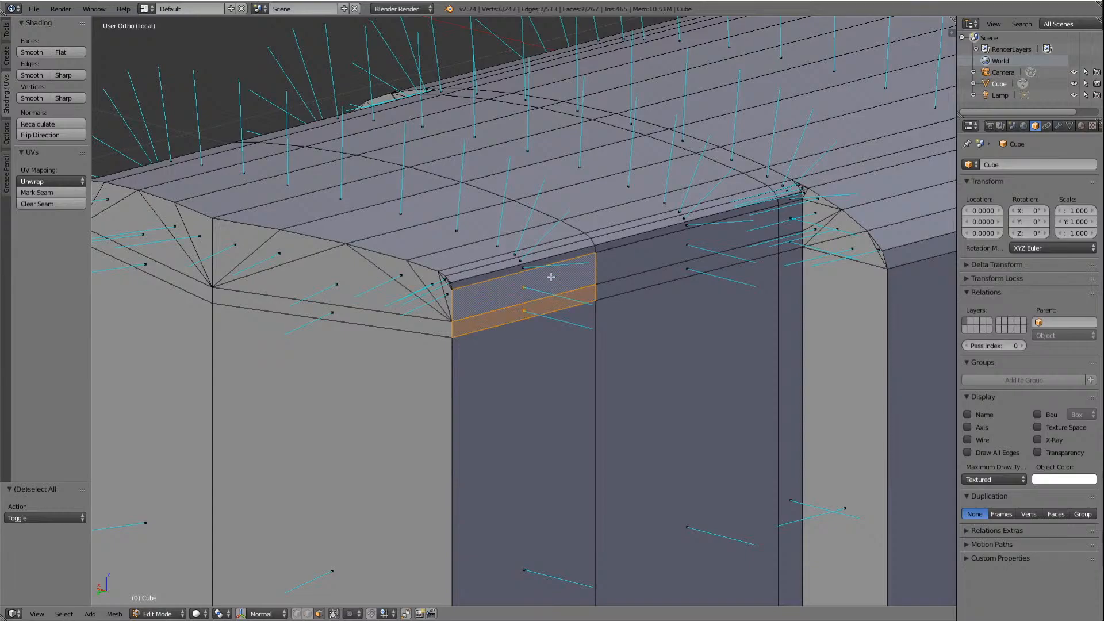
shift+click(545, 261)
shift+click(543, 249)
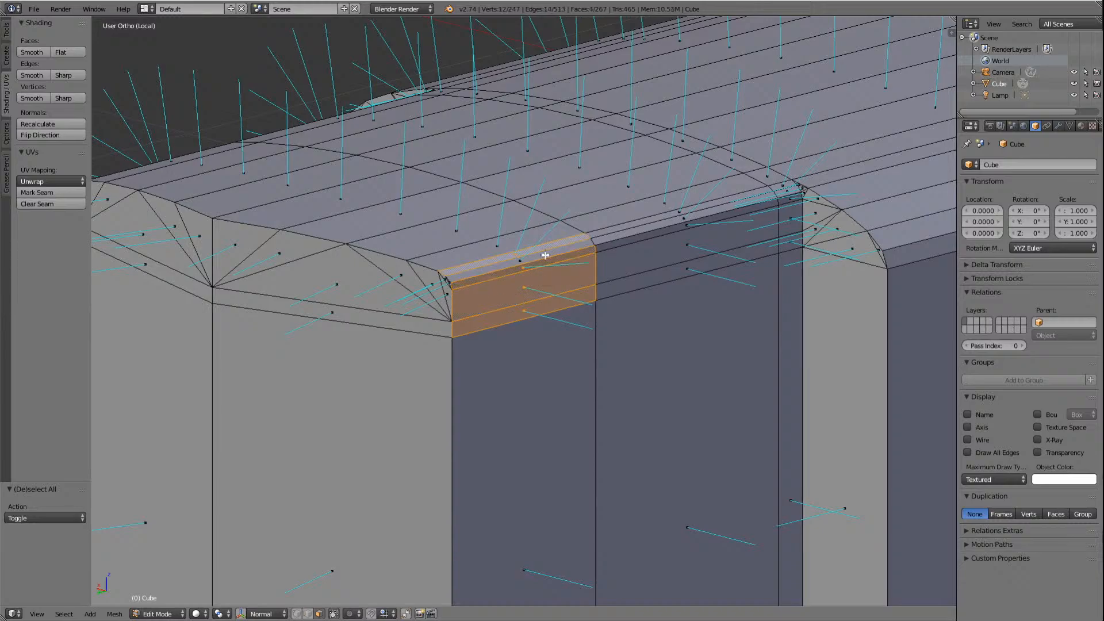
shift+click(545, 253)
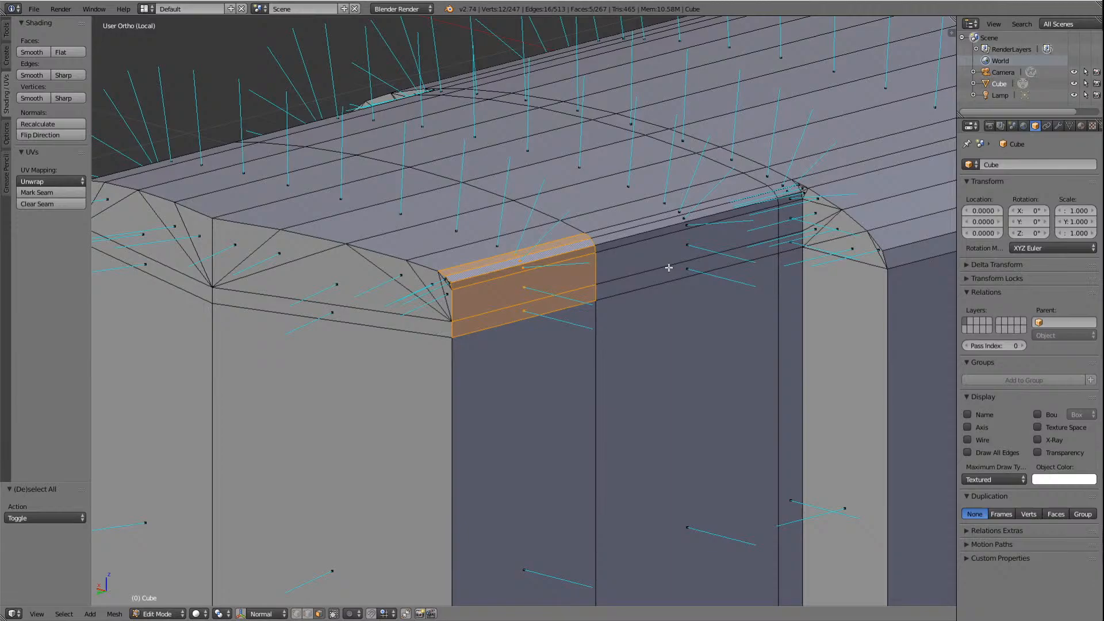
Step: Examine the selected strip faces and the surrounding roof edge close up and from farther away, framing the view on the selection
scroll(667, 266, down, 6)
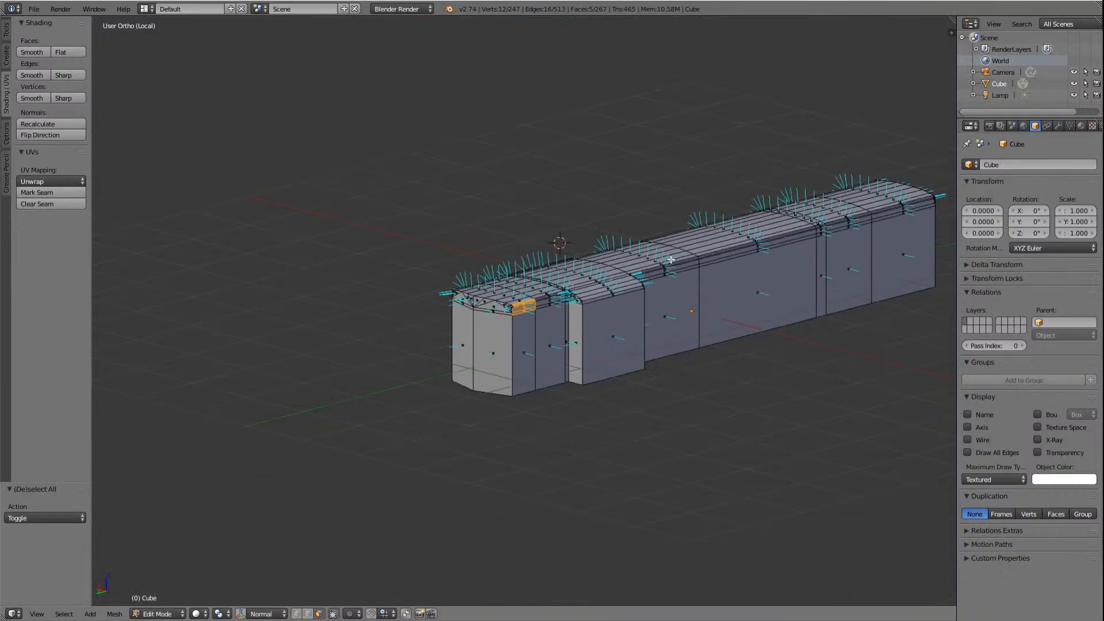
middle_drag(668, 263, 613, 284)
shift+scroll(614, 284, down, 3)
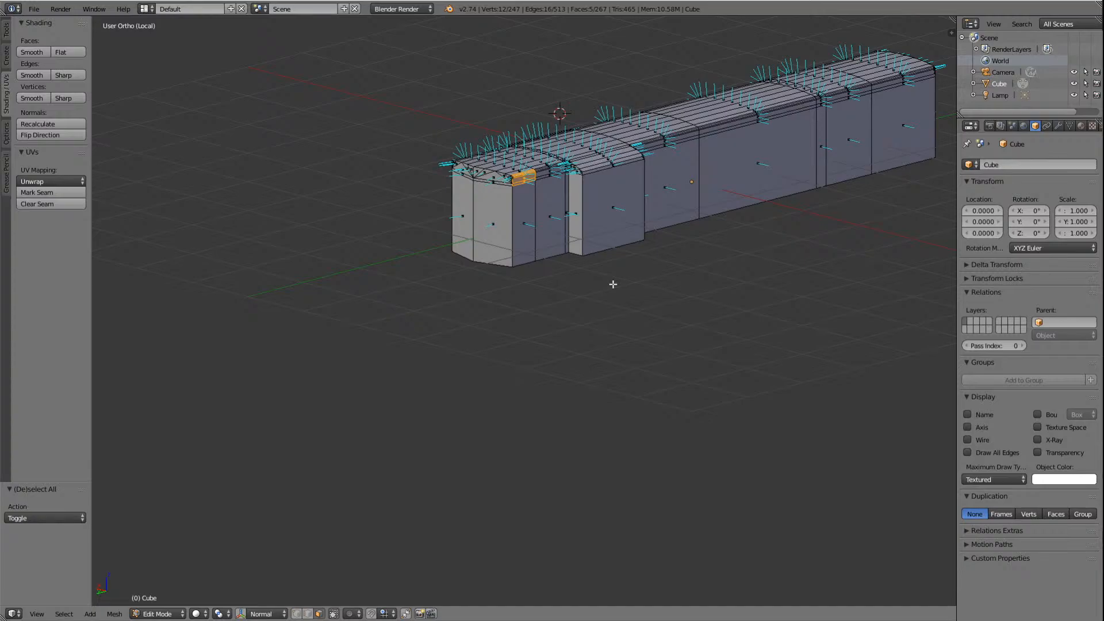
key(KP_Delete)
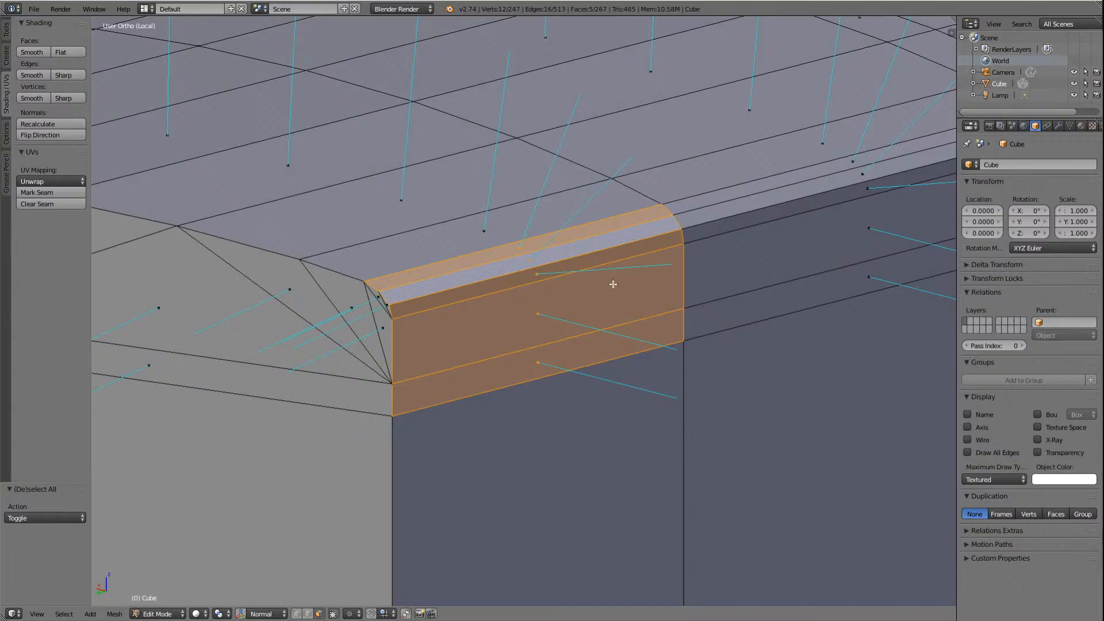
scroll(543, 299, down, 6)
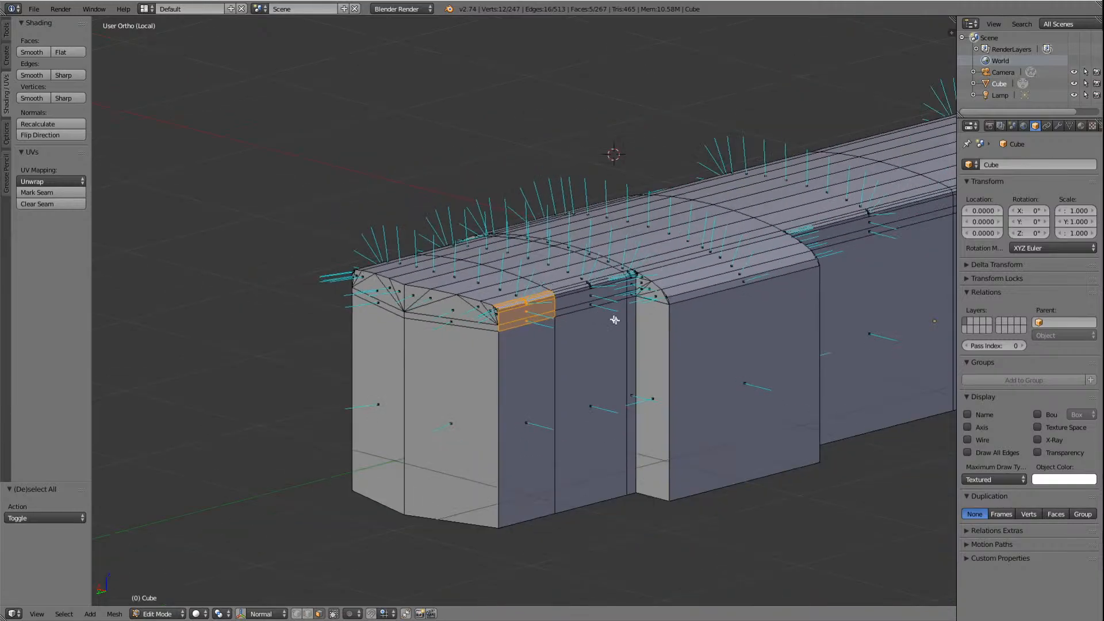
scroll(616, 314, up, 4)
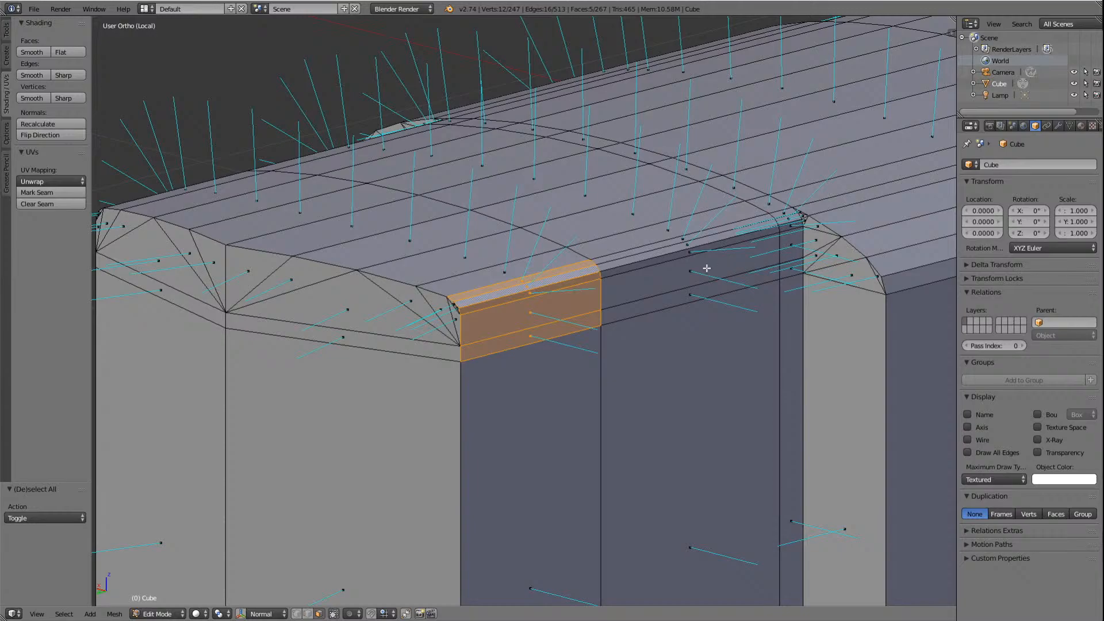
scroll(706, 268, down, 6)
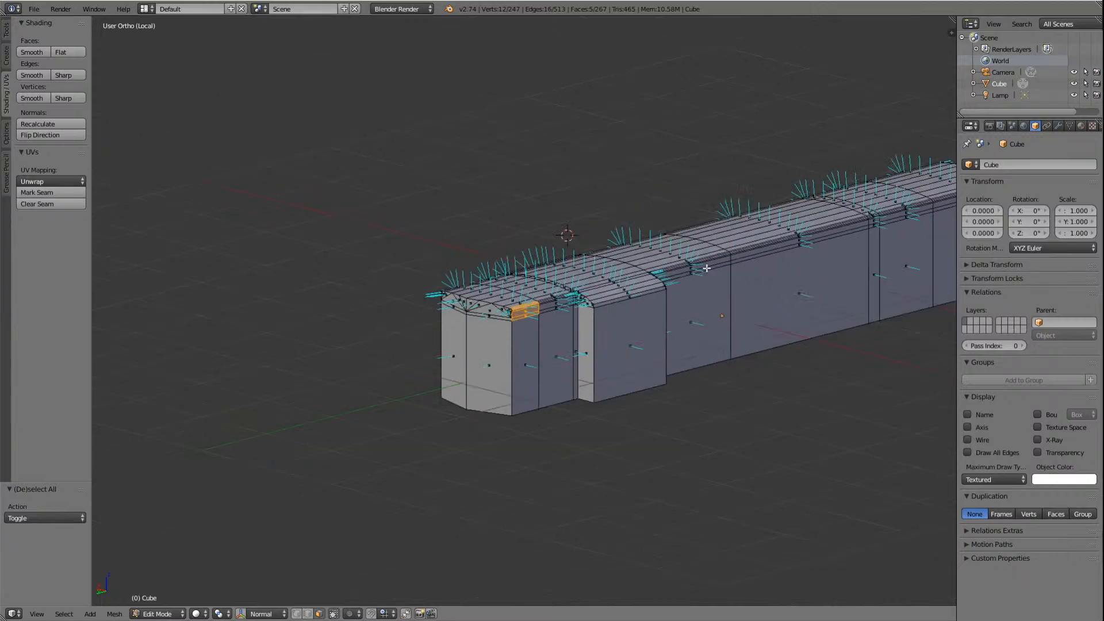
scroll(707, 268, up, 4)
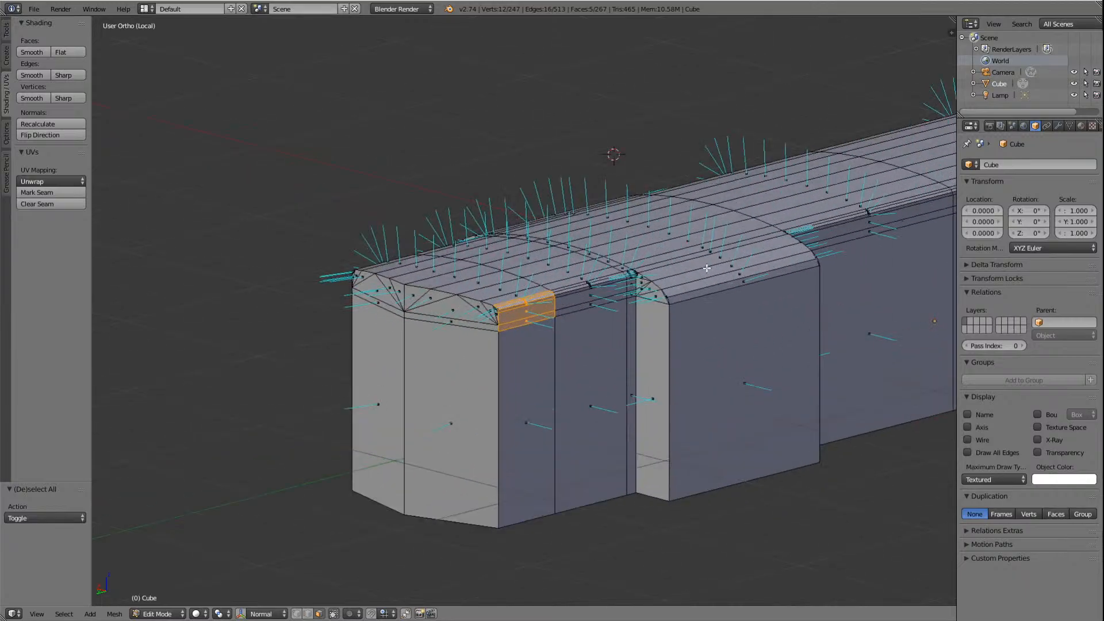
scroll(706, 268, up, 5)
scroll(706, 268, down, 1)
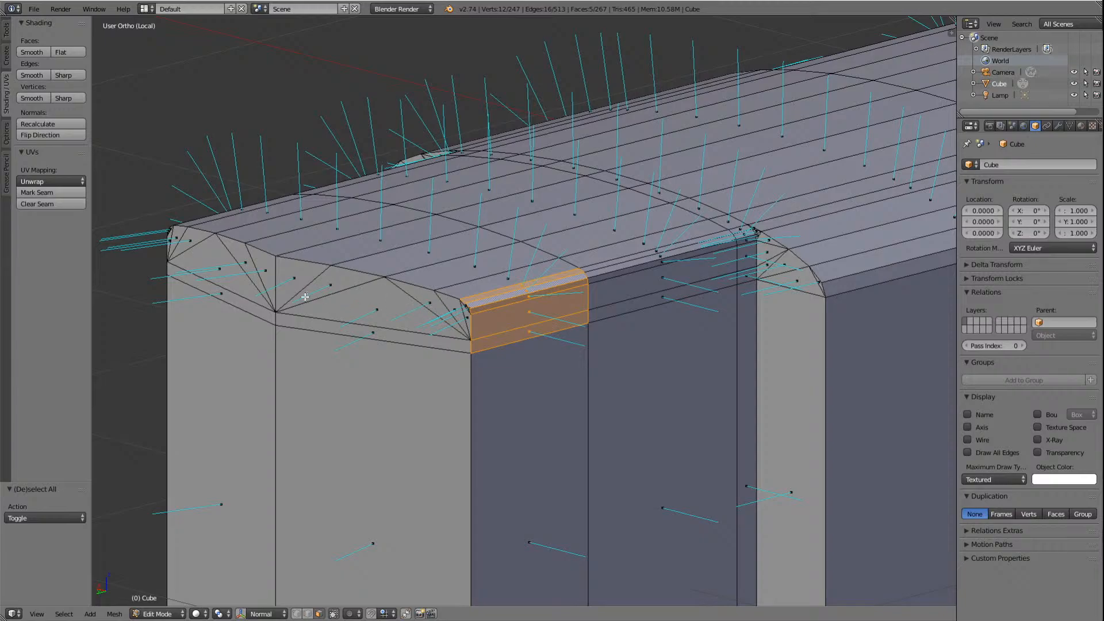
Step: Delete the eight triangular faces filling the curved roof profile above the wider angled end wall, using the Faces option
right_click(297, 281)
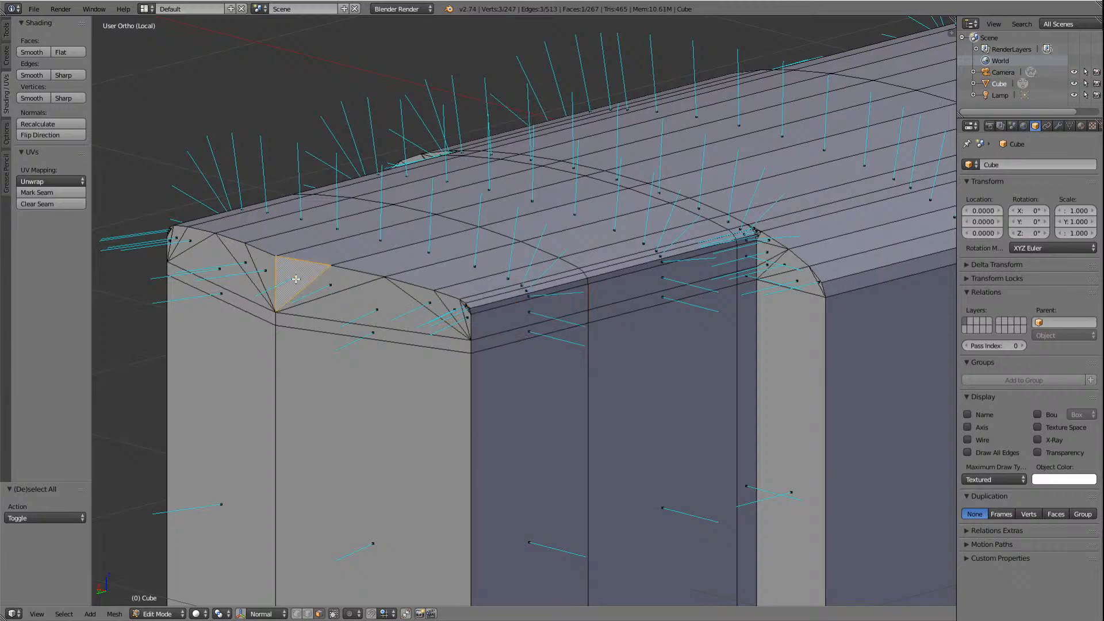
shift+right_click(333, 284)
shift+right_click(432, 302)
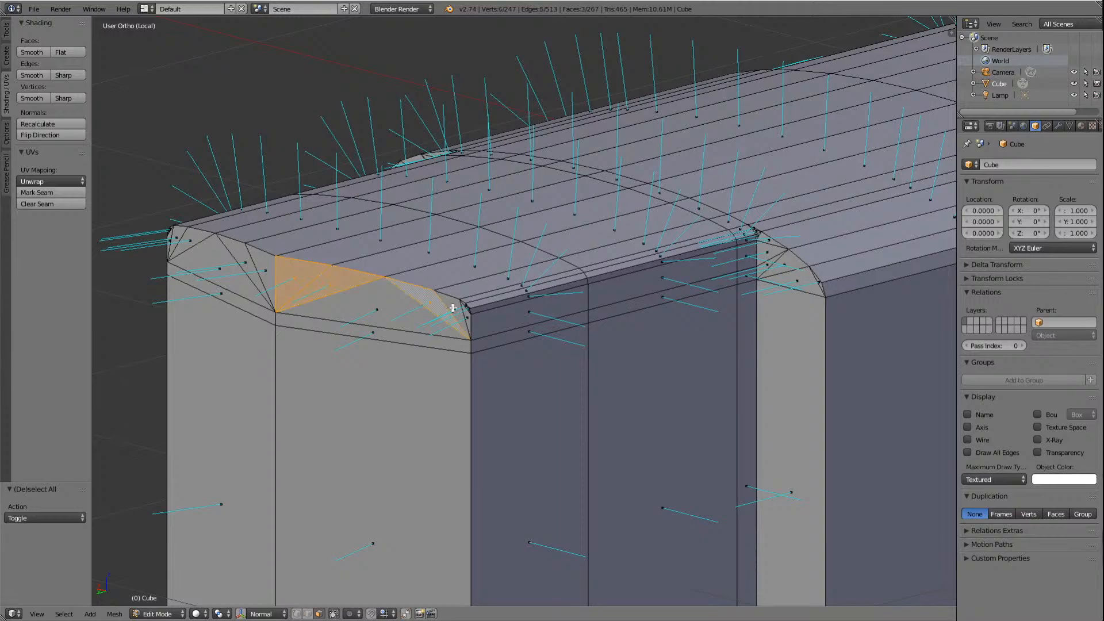
shift+right_click(454, 310)
shift+right_click(467, 317)
shift+right_click(360, 303)
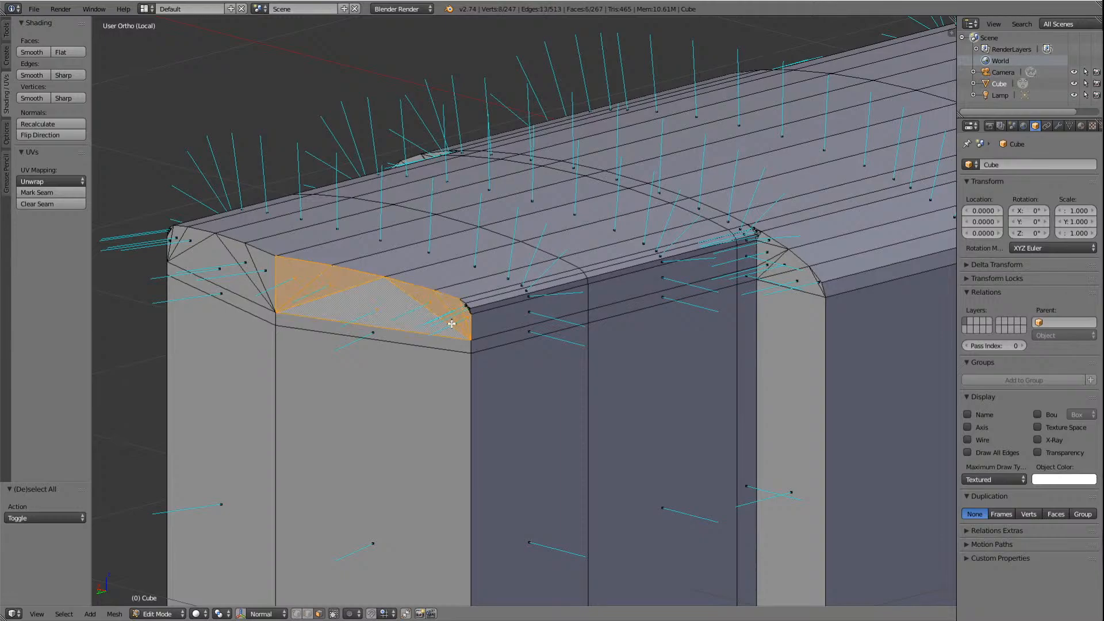
scroll(451, 322, up, 5)
shift+right_click(382, 302)
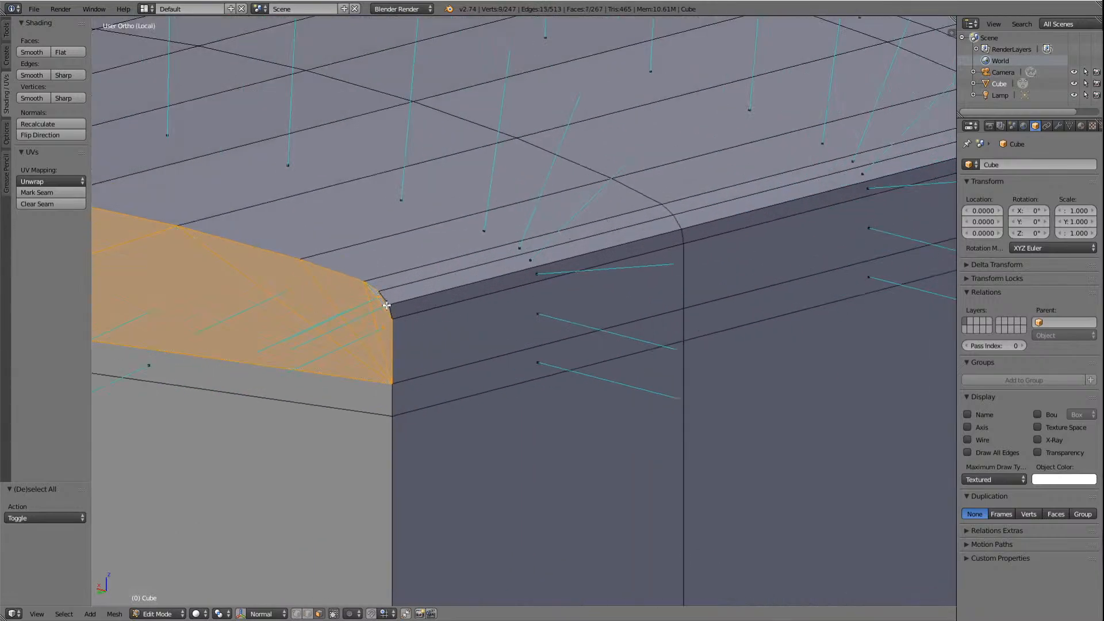
shift+right_click(380, 306)
scroll(371, 308, down, 3)
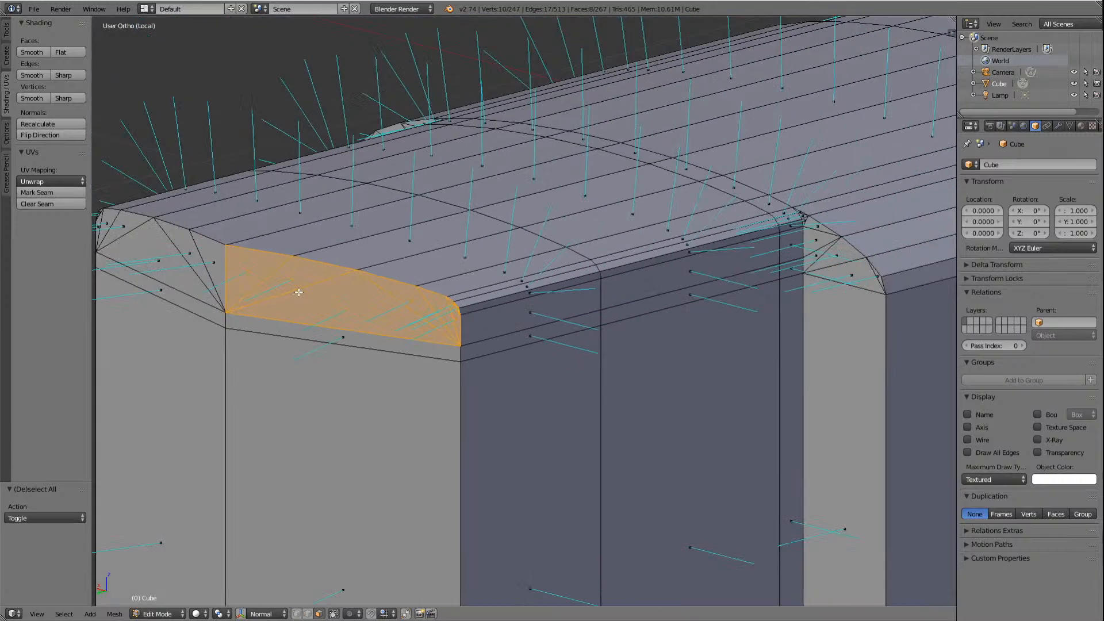
key(Delete)
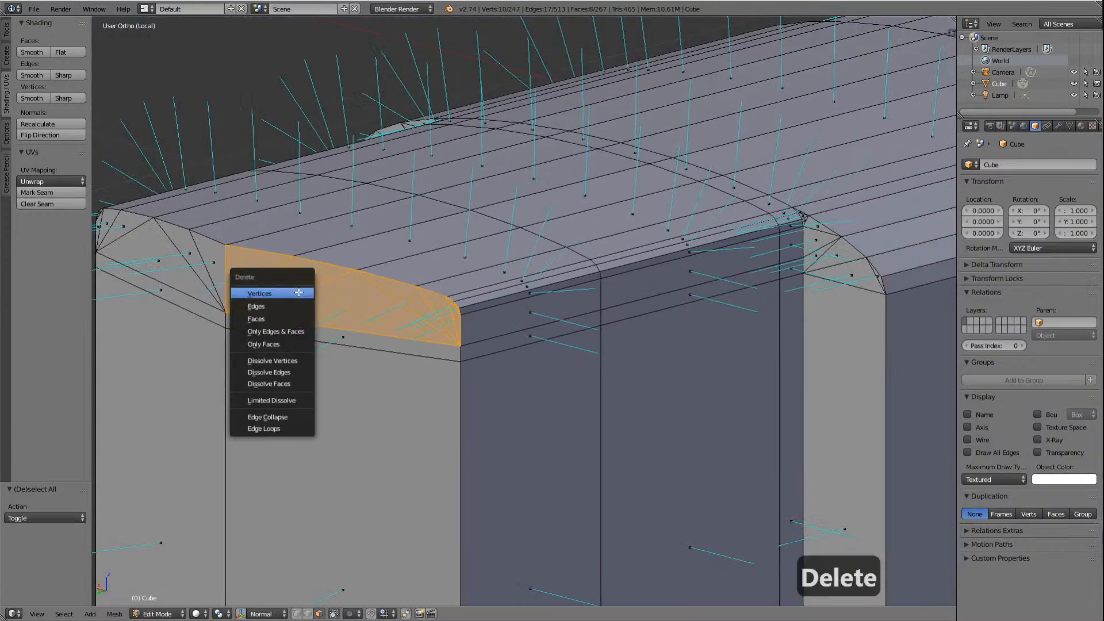
click(258, 317)
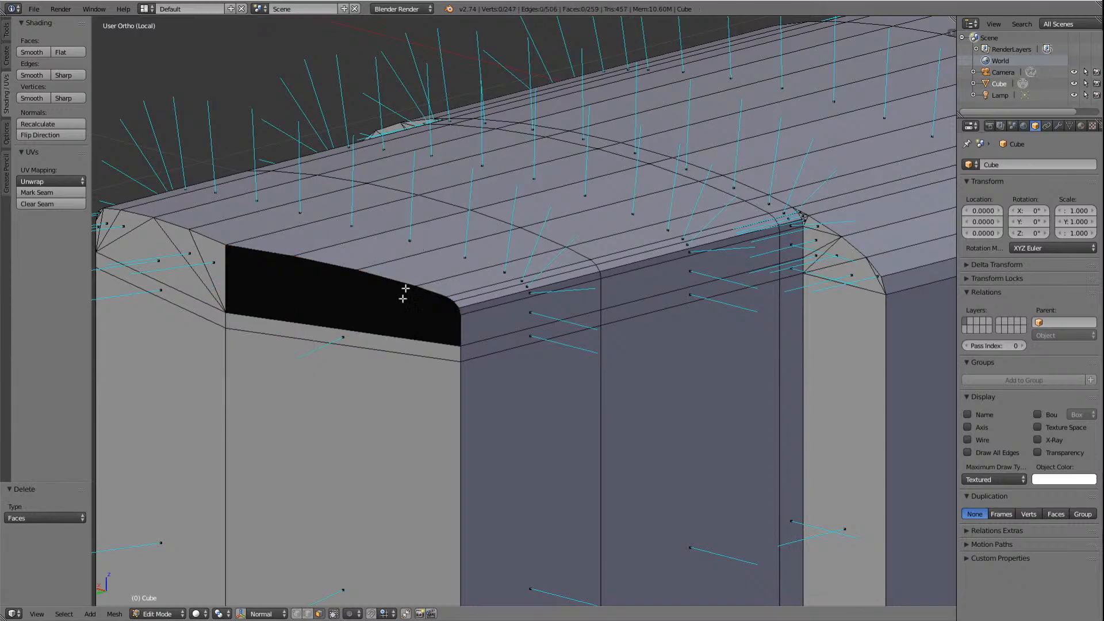
scroll(394, 321, down, 4)
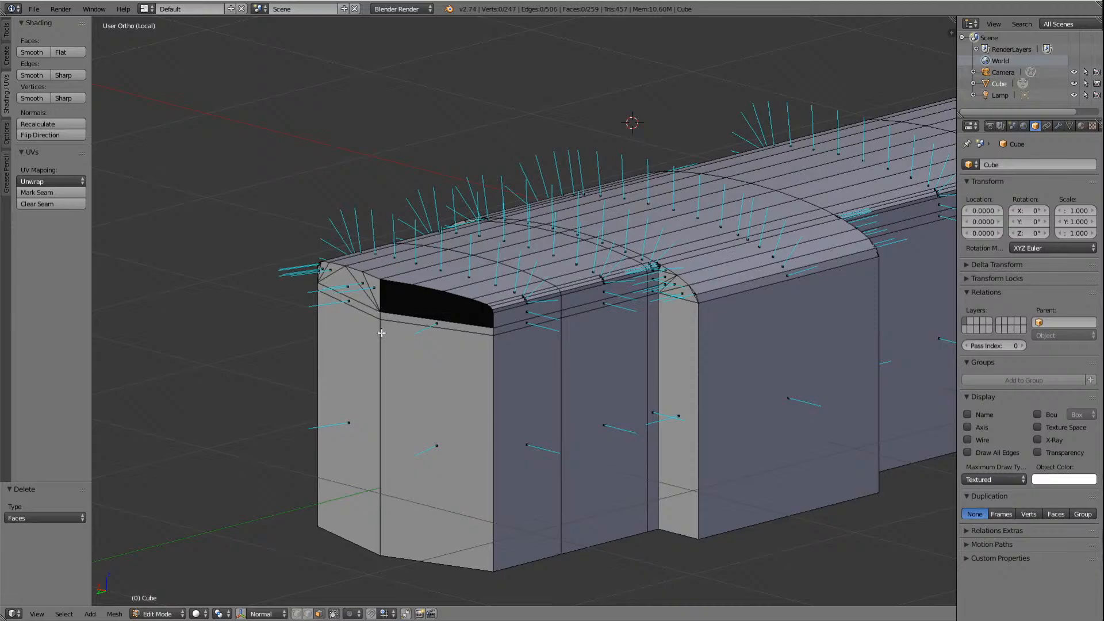
scroll(448, 344, up, 1)
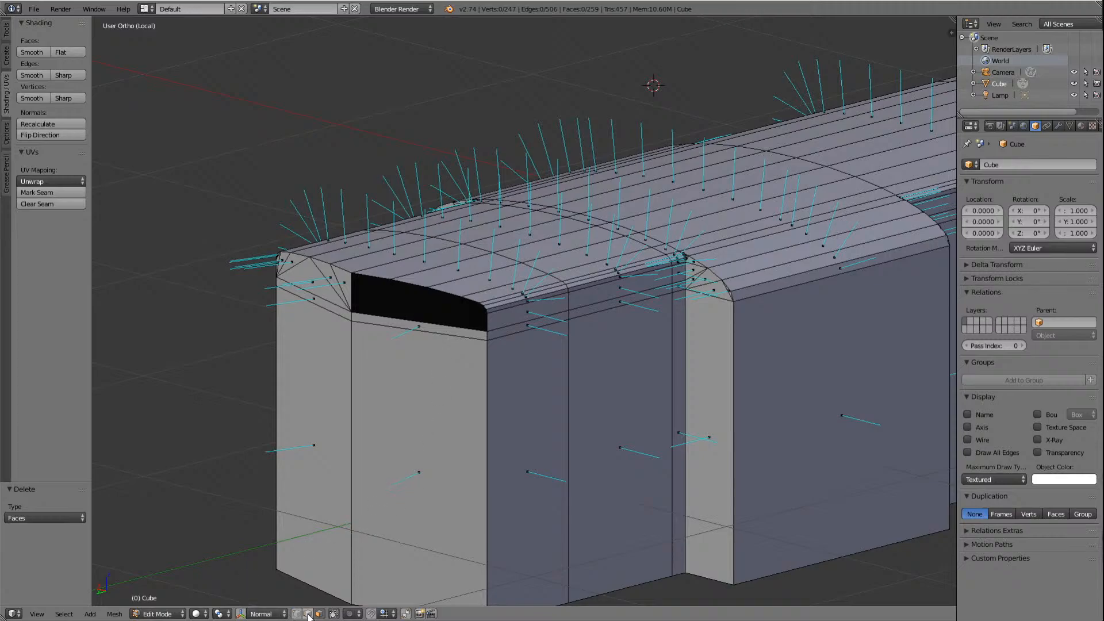
Step: Select the boundary edge loop of the open roof profile above the wider angled end wall and fill it with triangular faces
click(308, 614)
alt+right_click(450, 297)
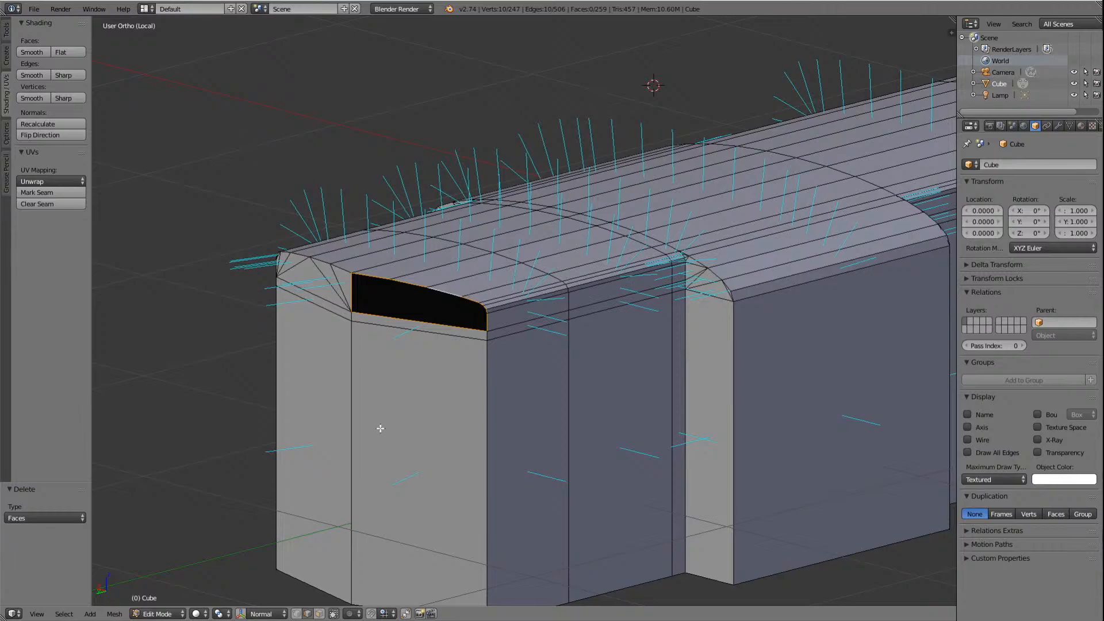
scroll(382, 444, up, 3)
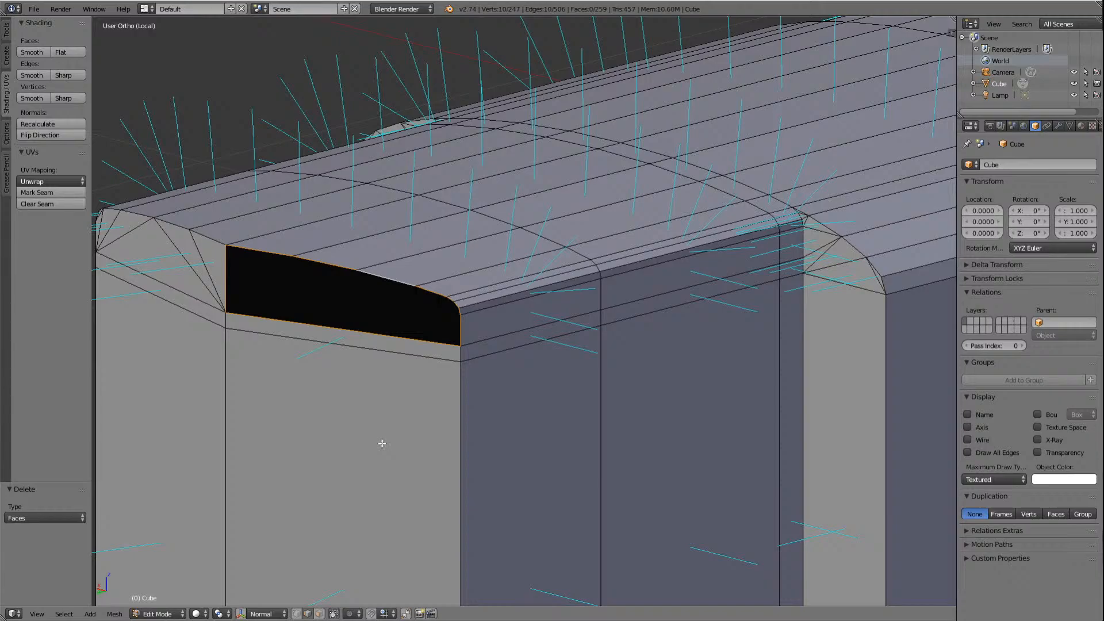
key(alt+f)
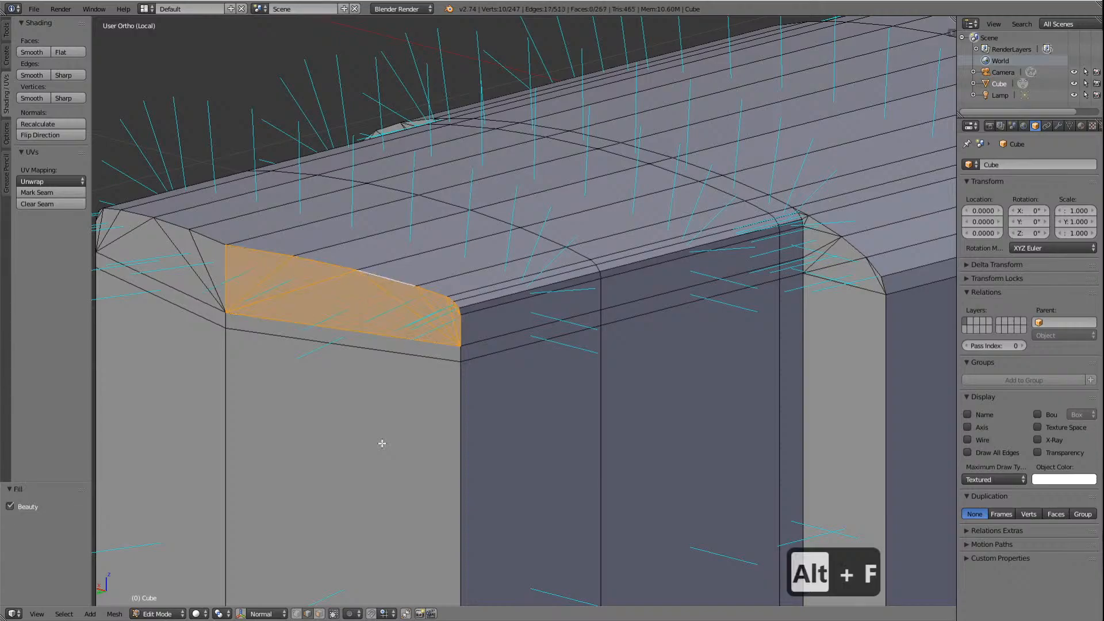
Step: Examine the new triangular fill at the roof end and the faces around it, both close up and from farther away
scroll(276, 418, up, 3)
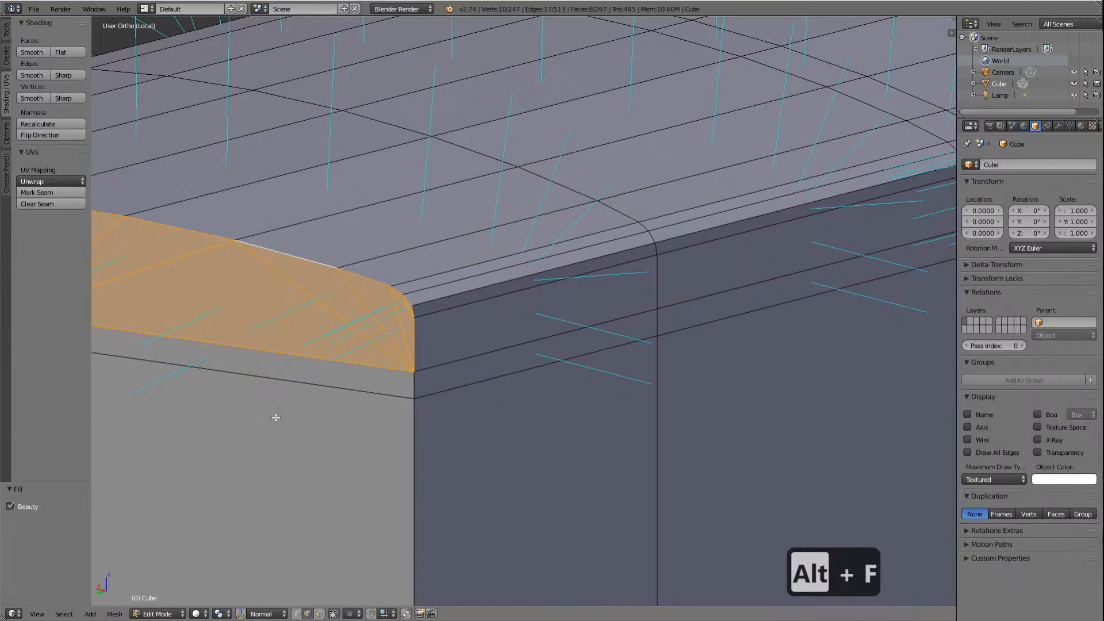
scroll(275, 417, down, 3)
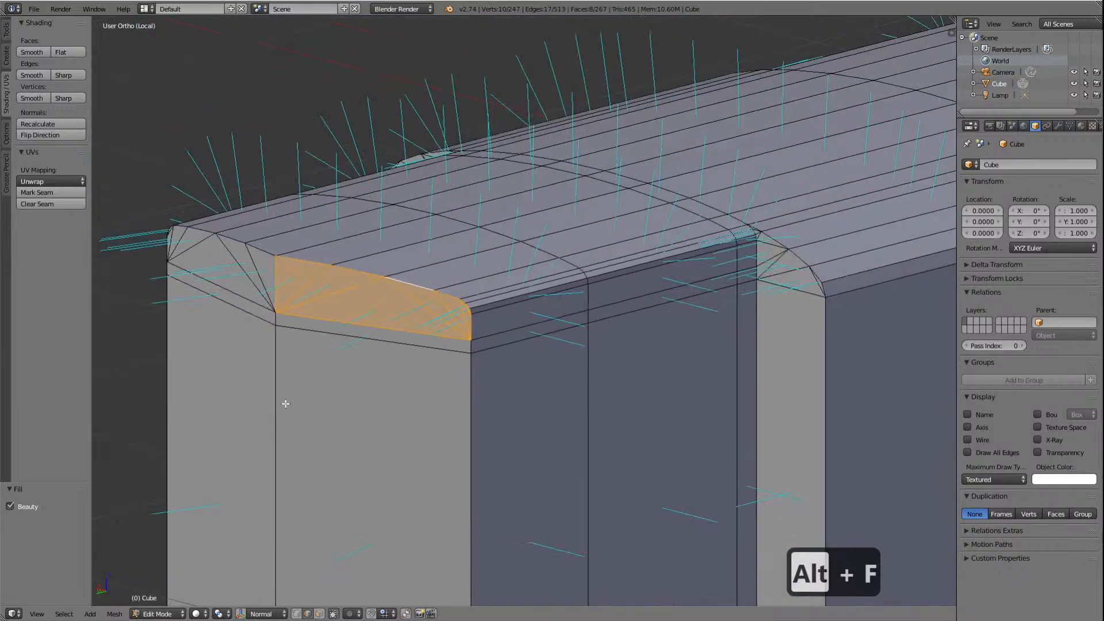
shift+scroll(285, 404, down, 7)
shift+scroll(285, 404, up, 4)
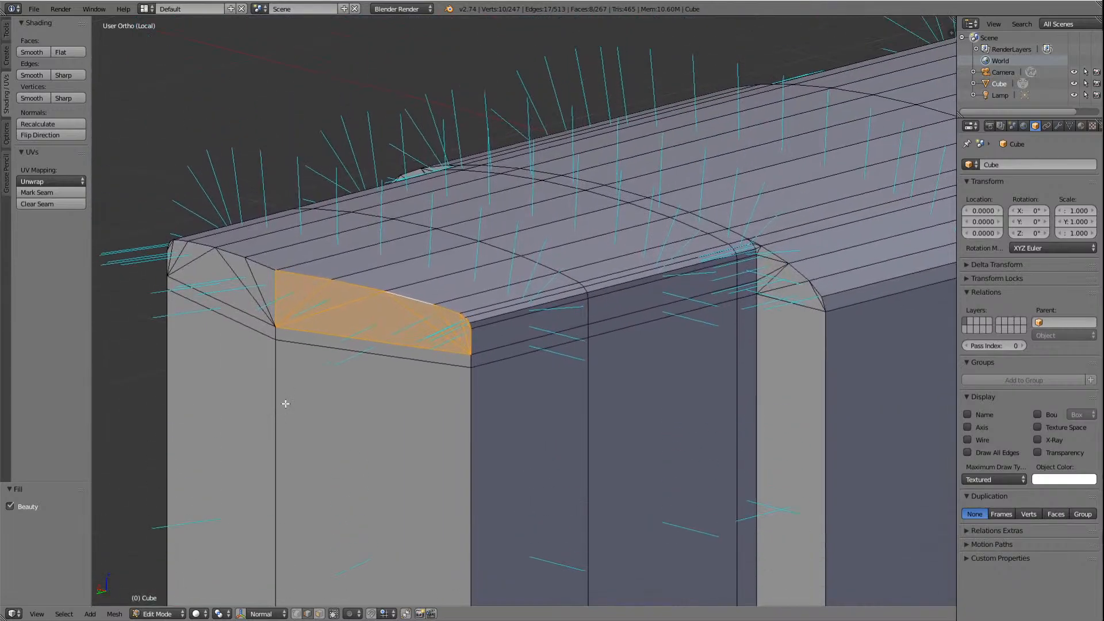
ctrl+scroll(286, 399, up, 6)
scroll(384, 393, up, 4)
scroll(384, 393, up, 4)
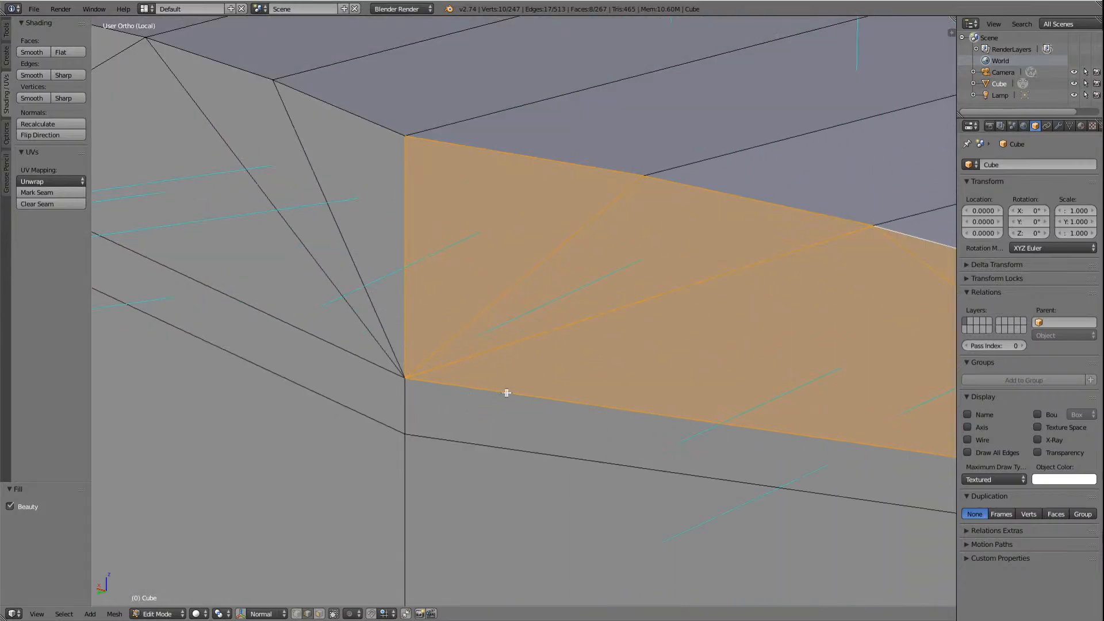
scroll(508, 393, down, 2)
shift+scroll(508, 393, up, 5)
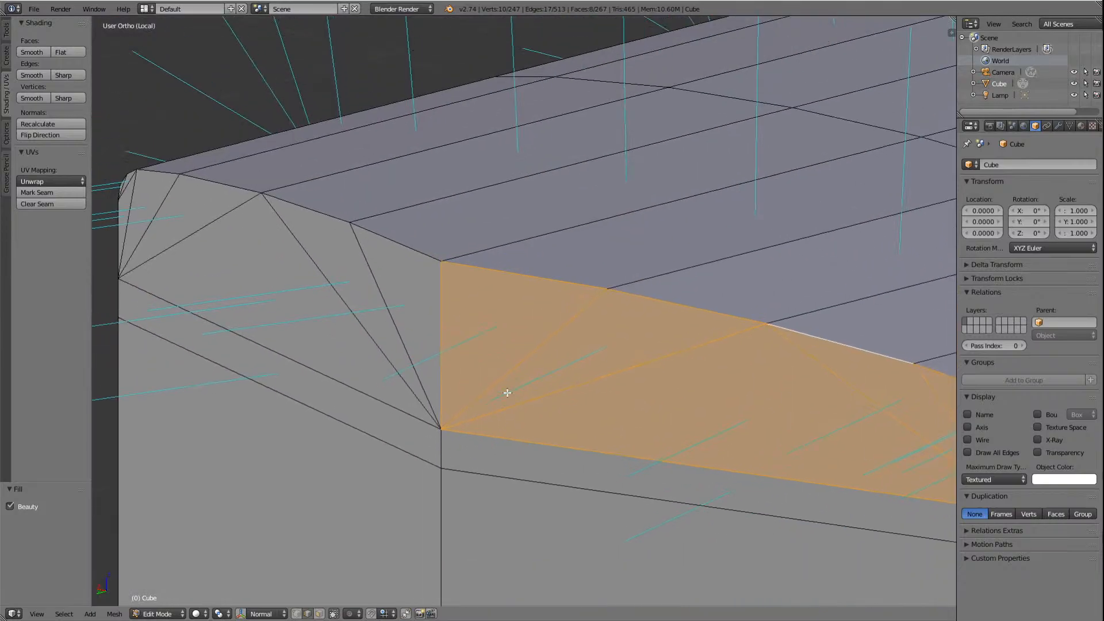
key(Caps_Lock)
key(Caps_Lock)
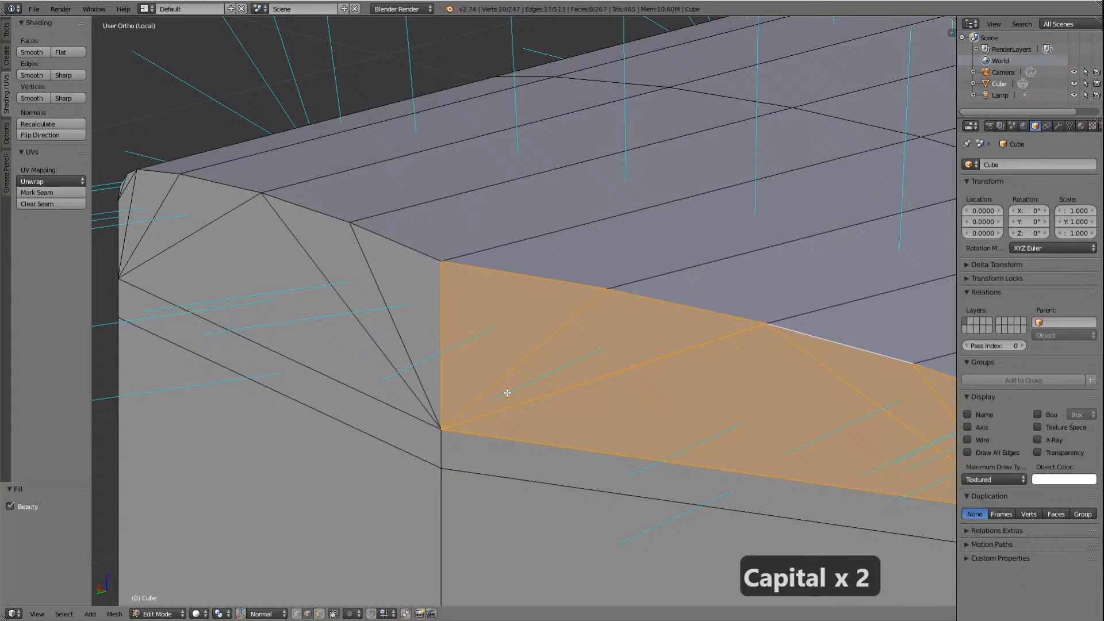
scroll(537, 432, down, 2)
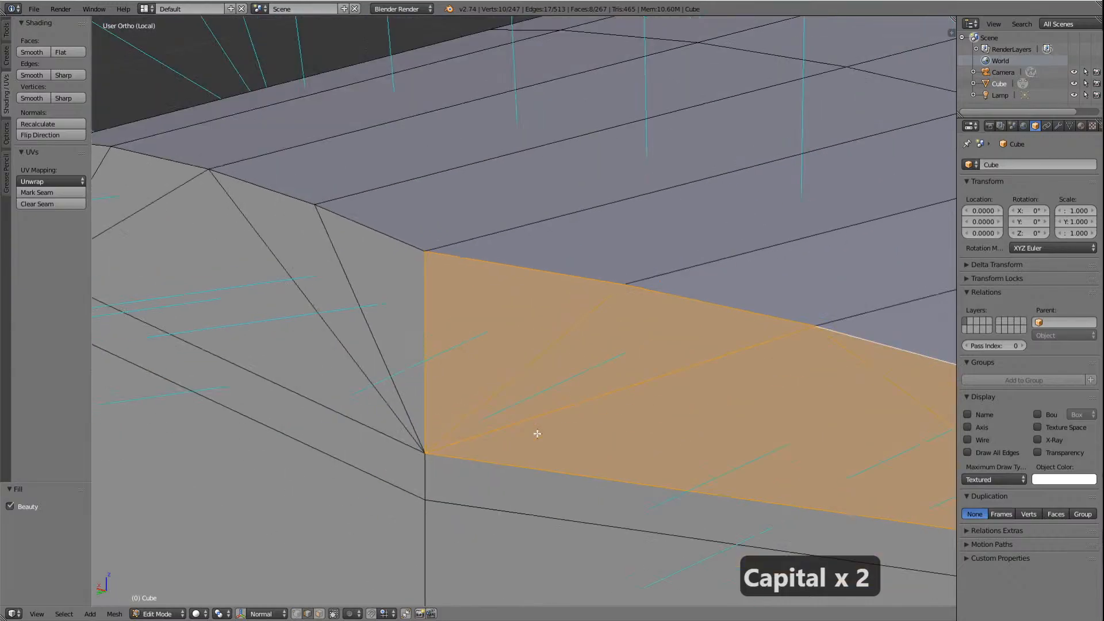
ctrl+scroll(537, 431, up, 10)
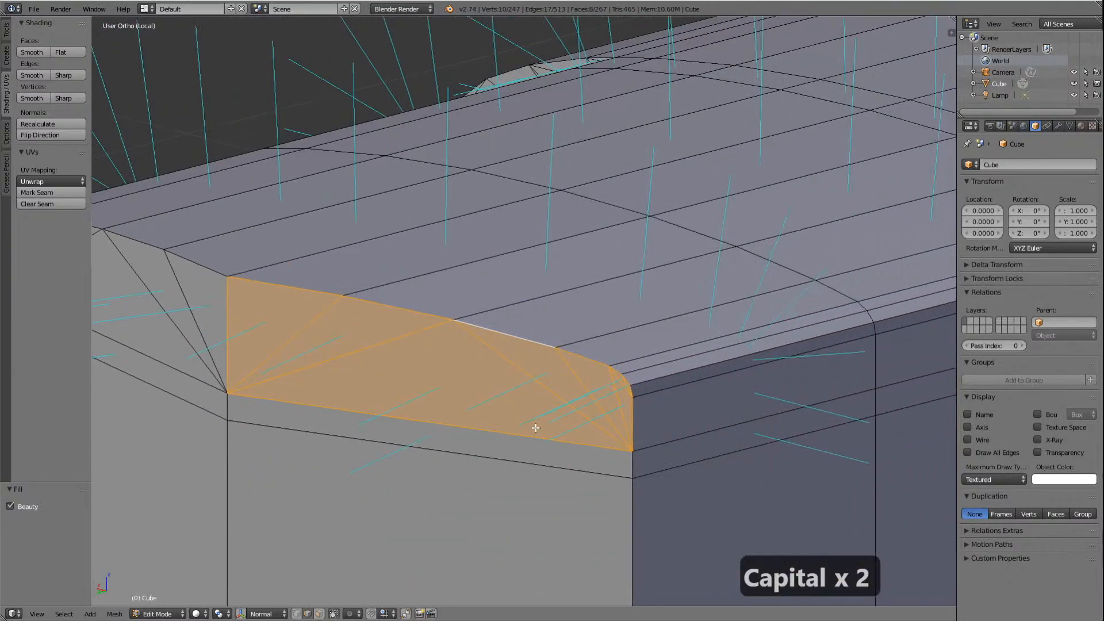
scroll(535, 428, up, 3)
scroll(535, 426, down, 6)
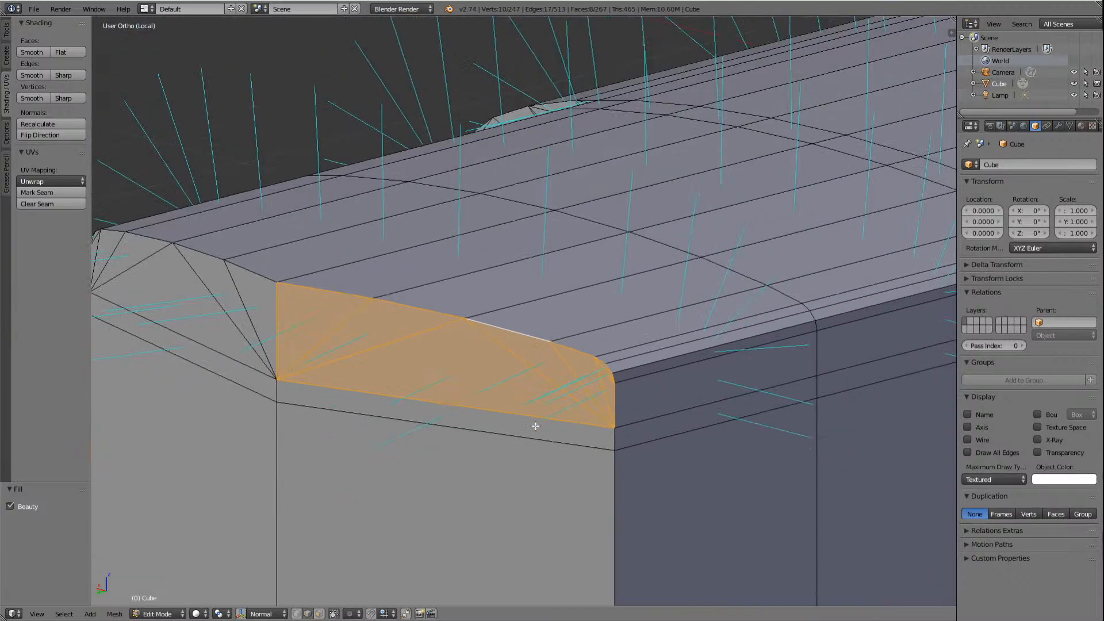
Step: Deselect the filled roof-end faces, then select the entire body mesh with the whole model in view
key(a)
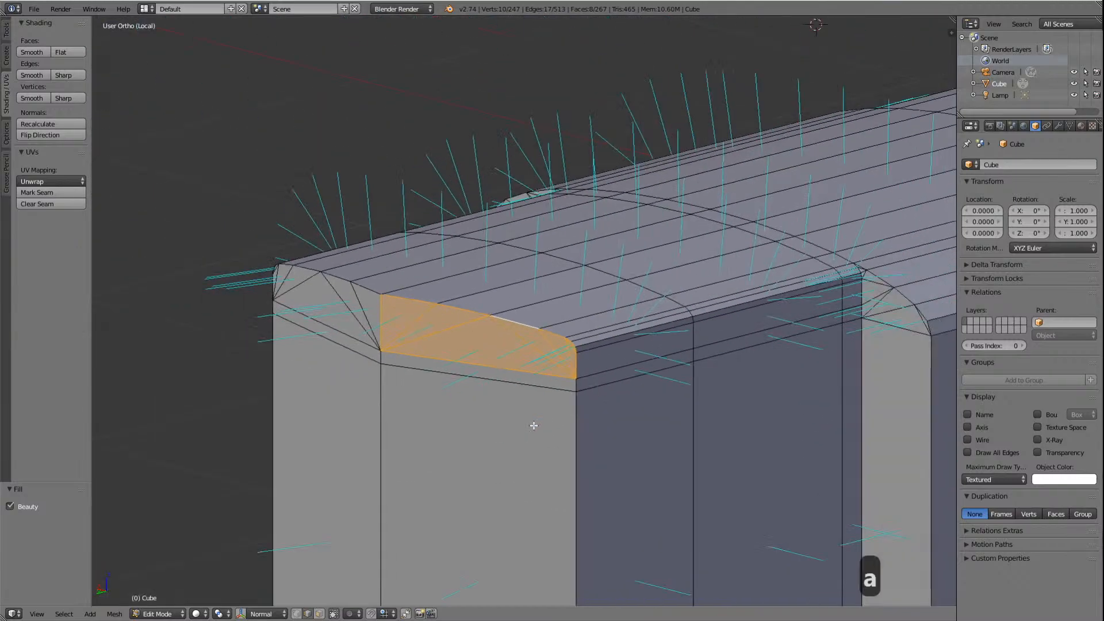
scroll(573, 360, down, 4)
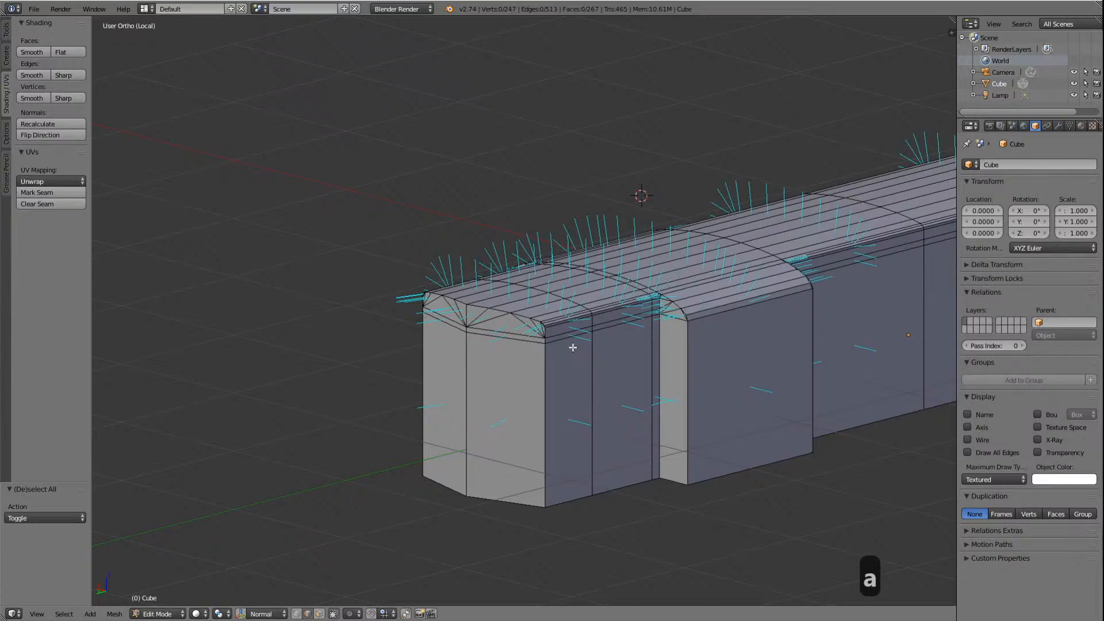
scroll(572, 353, down, 3)
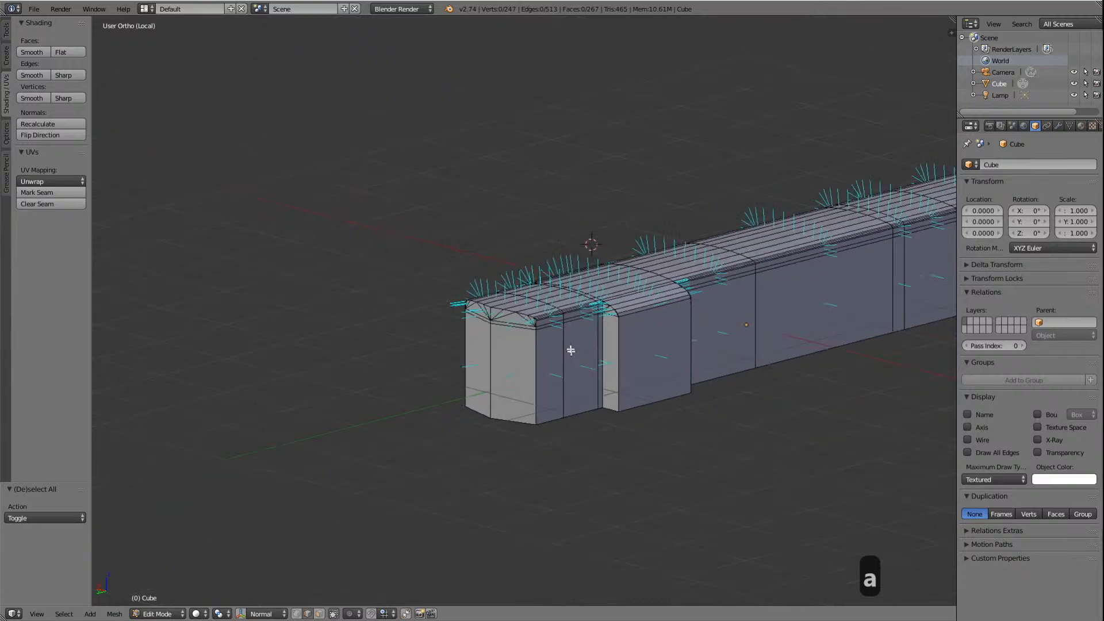
scroll(568, 344, down, 3)
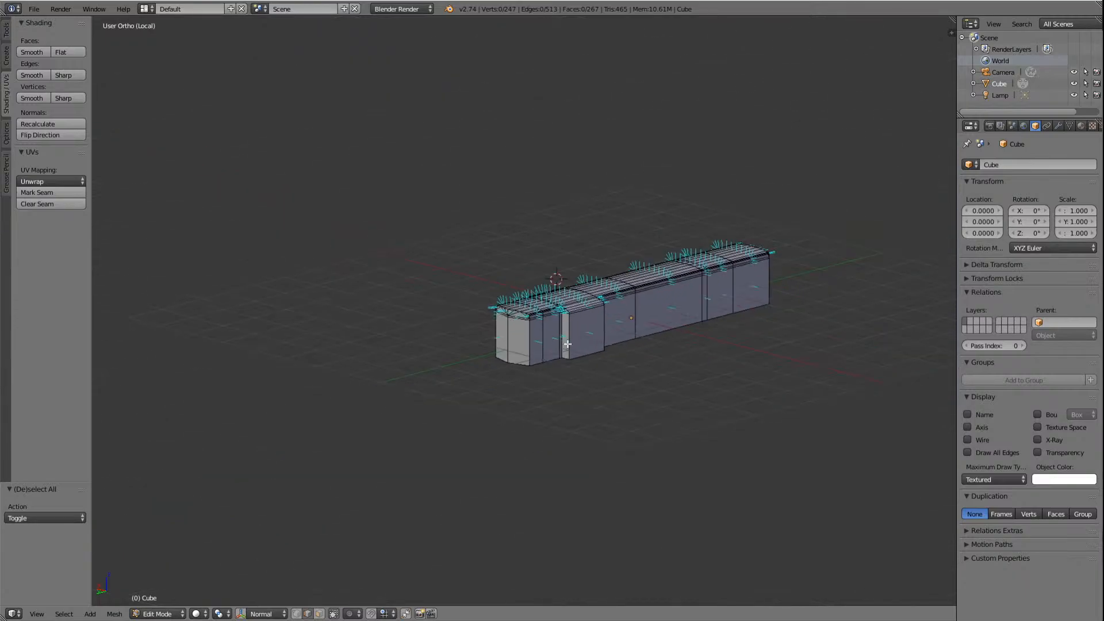
key(KP_6)
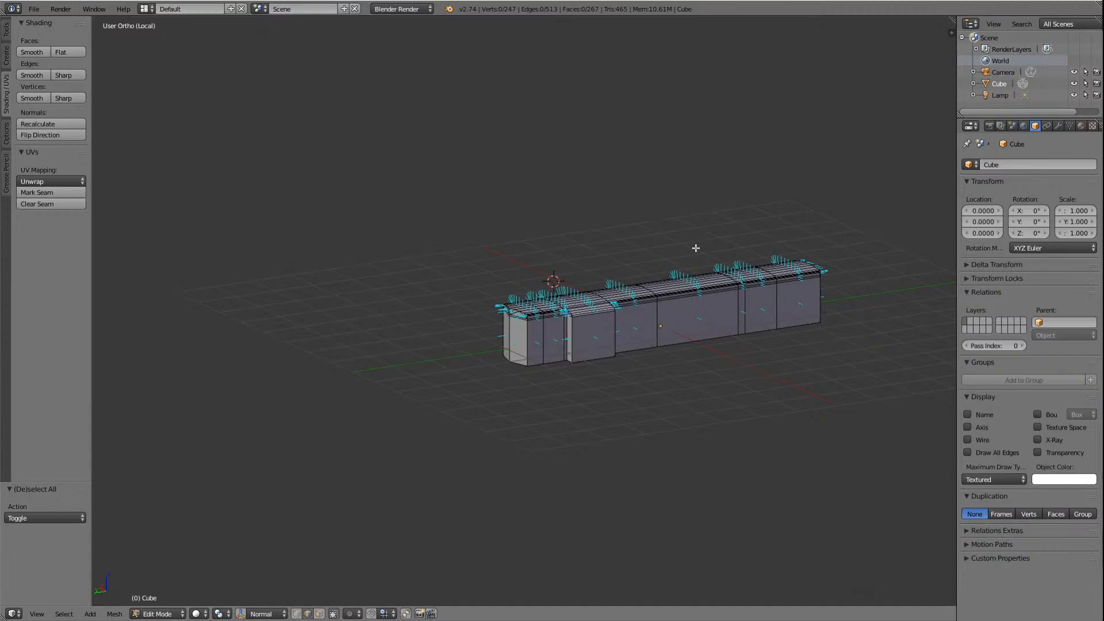
key(Delete)
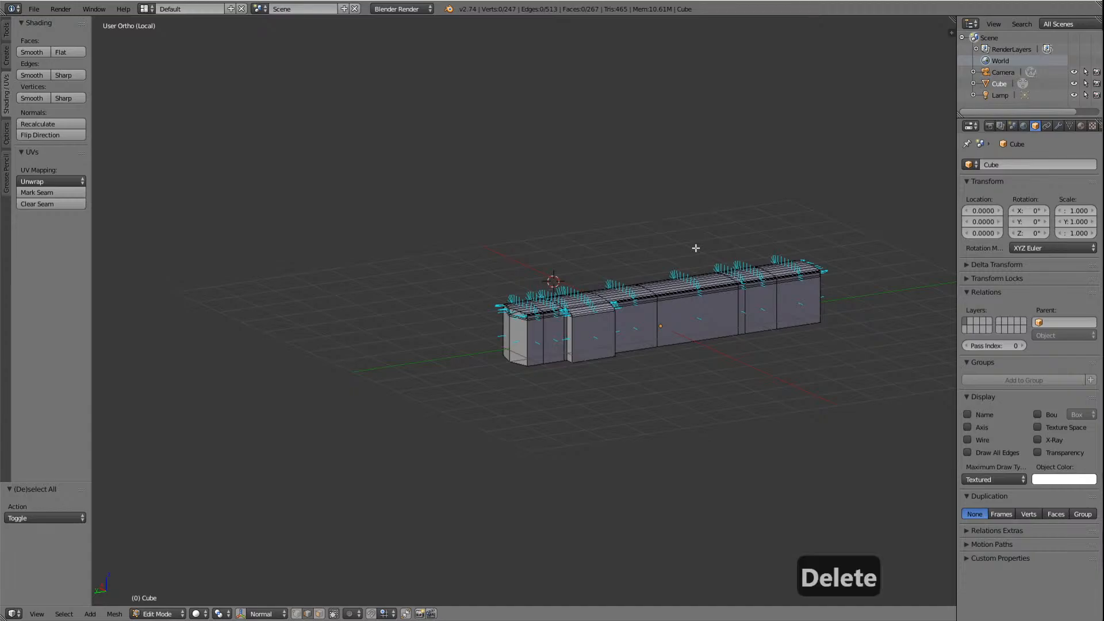
key(a)
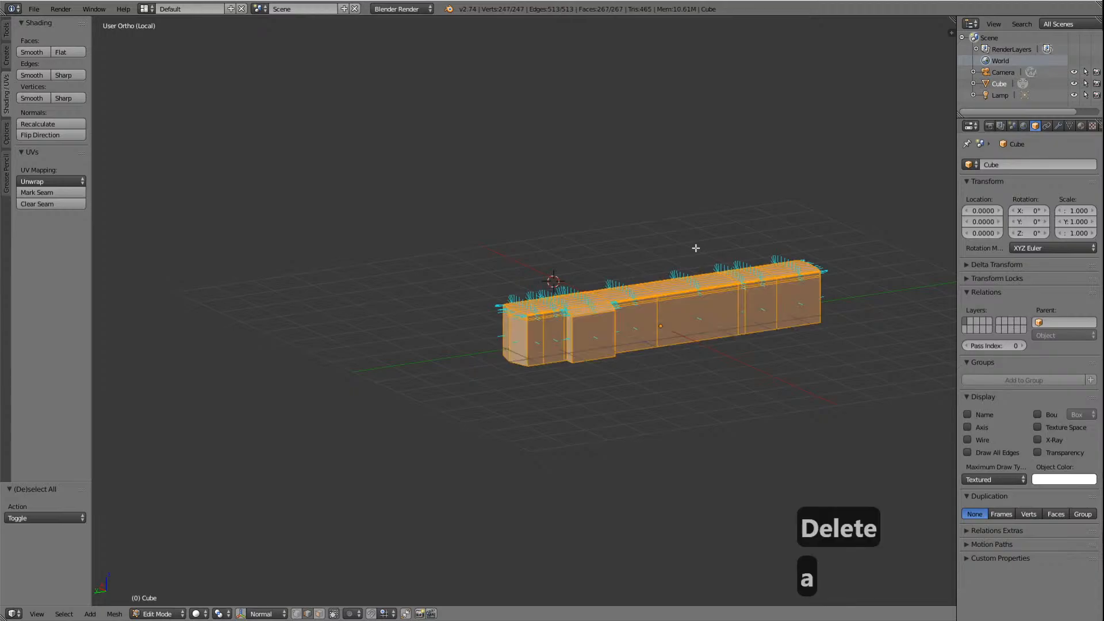
key(KP_Decimal)
Step: Display the body in front view and then in left orthographic view over the locomotive side reference image
key(KP_1)
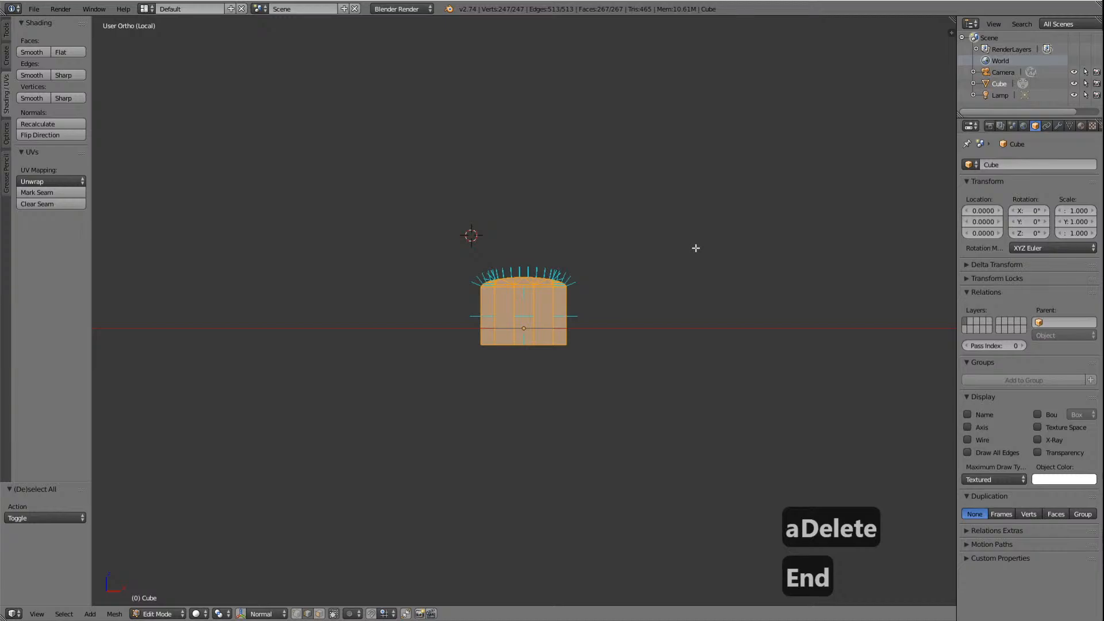
click(37, 614)
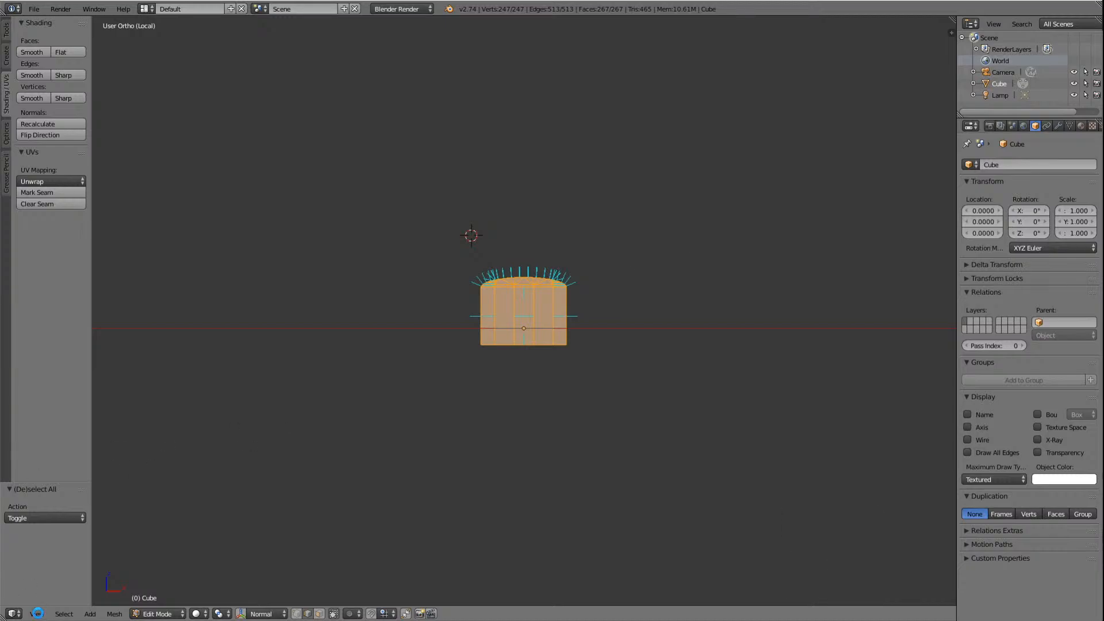
key(KP_1)
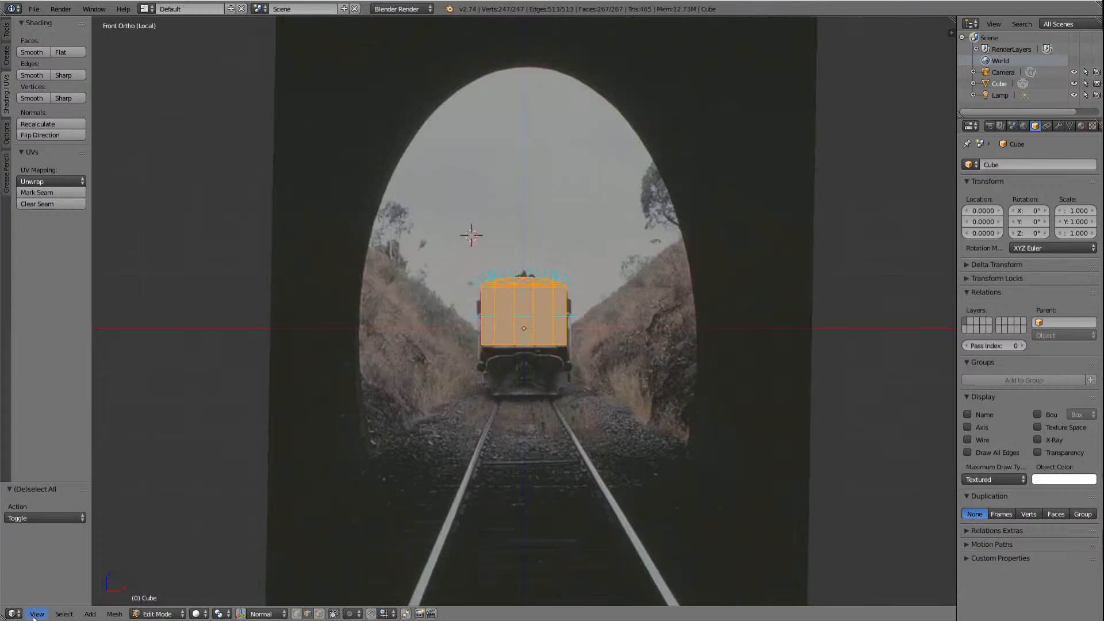
click(36, 614)
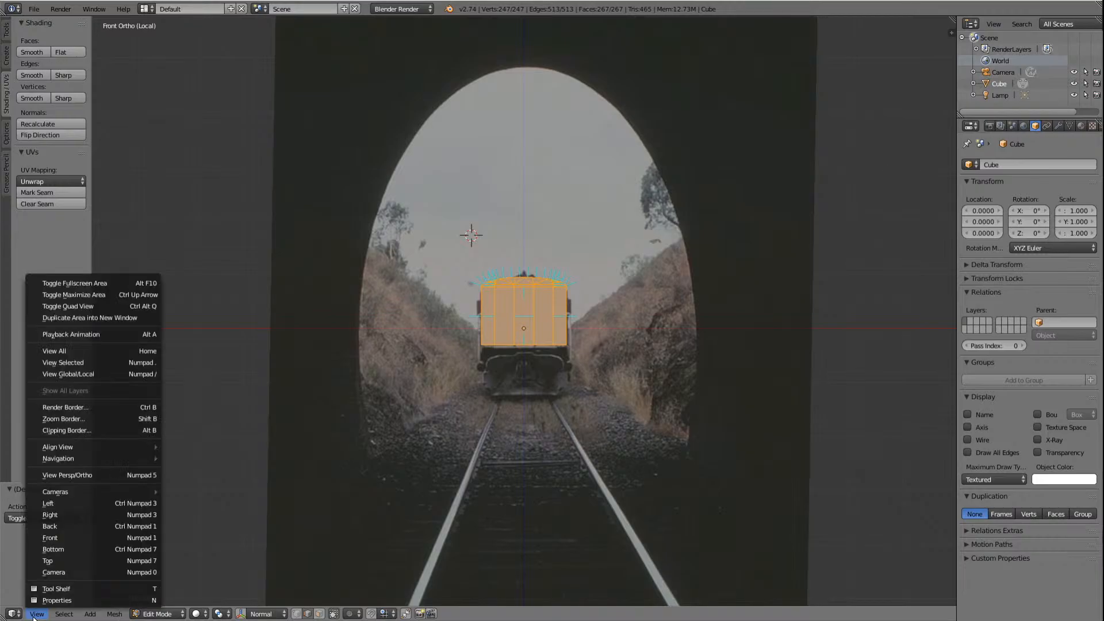
click(88, 504)
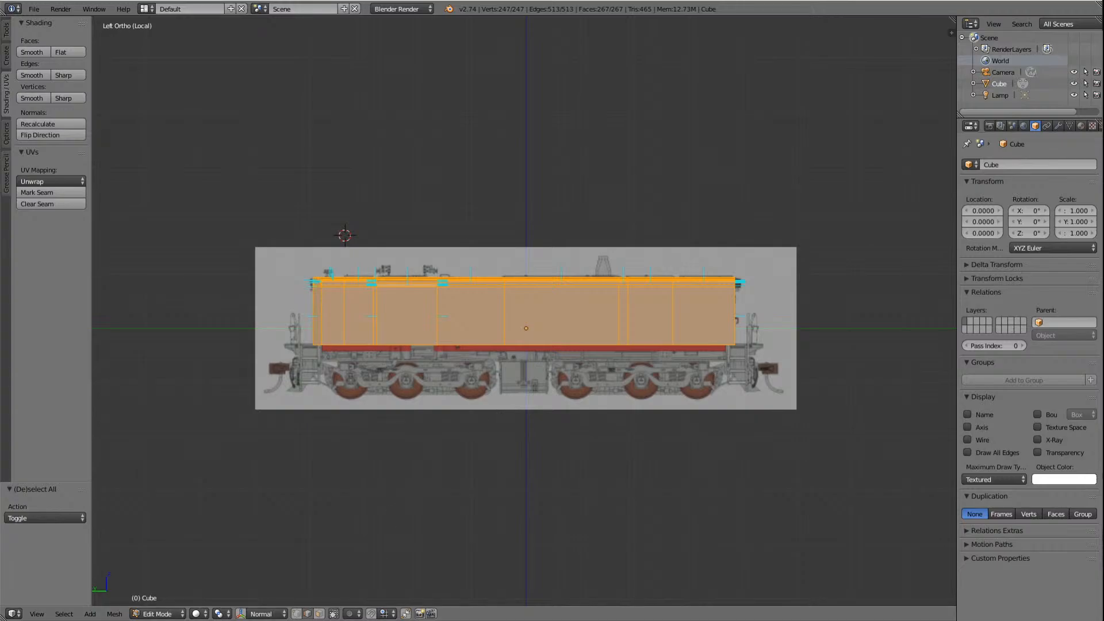
Step: Set the viewport shading to Wireframe and compare the body mesh with the locomotive side reference image along its full length
click(206, 613)
click(214, 588)
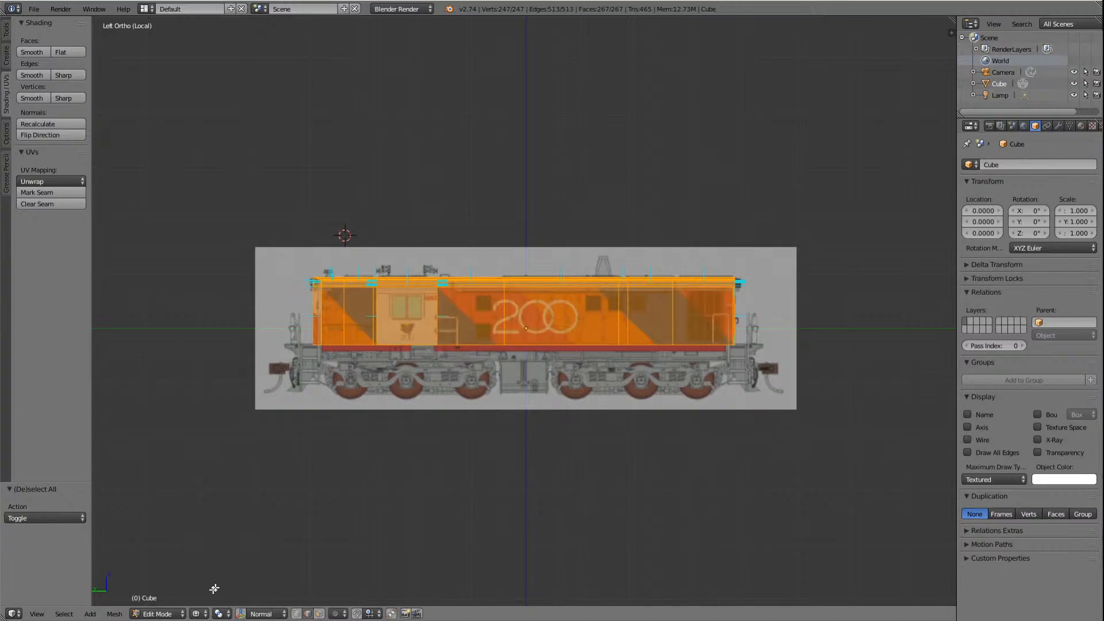
scroll(631, 397, down, 2)
scroll(630, 396, up, 3)
scroll(629, 397, up, 3)
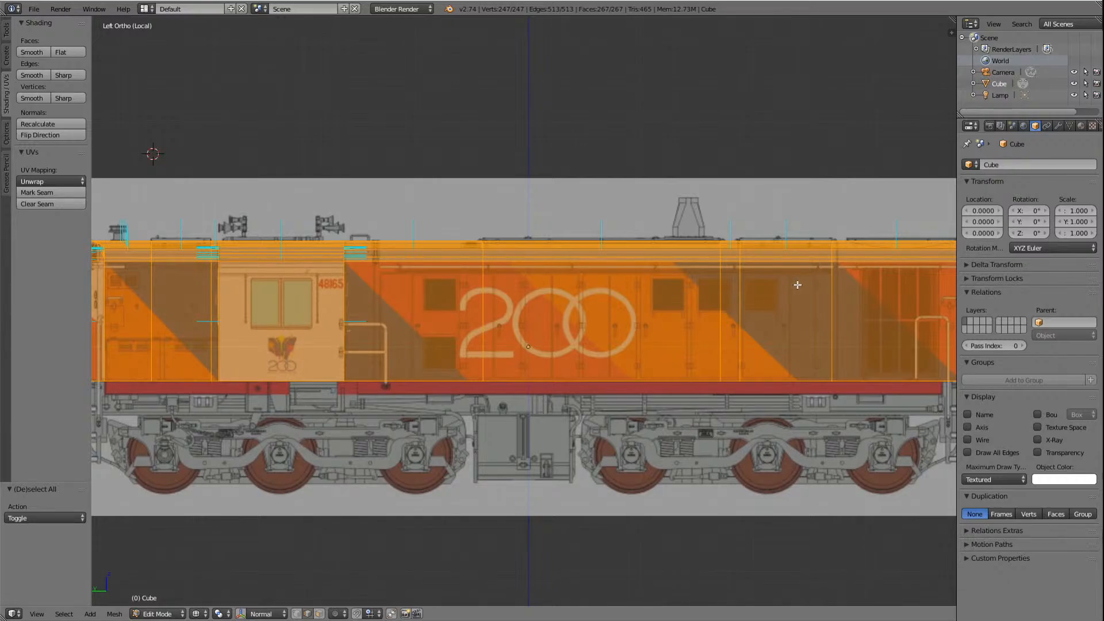
scroll(798, 285, down, 1)
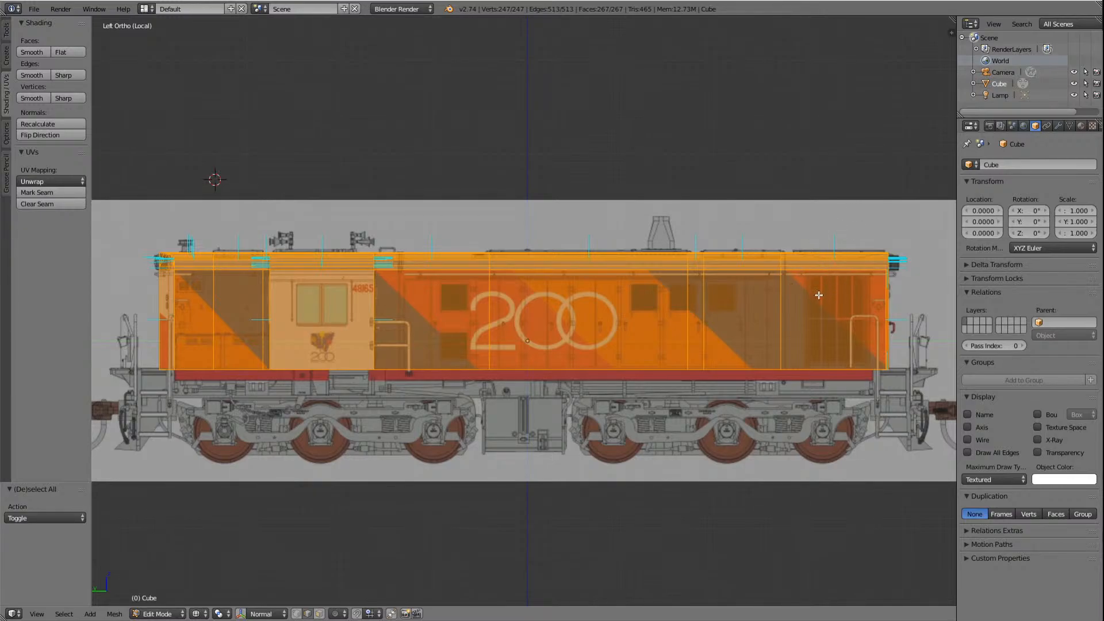
scroll(819, 291, down, 3)
scroll(819, 292, up, 2)
scroll(819, 294, up, 1)
scroll(818, 294, down, 3)
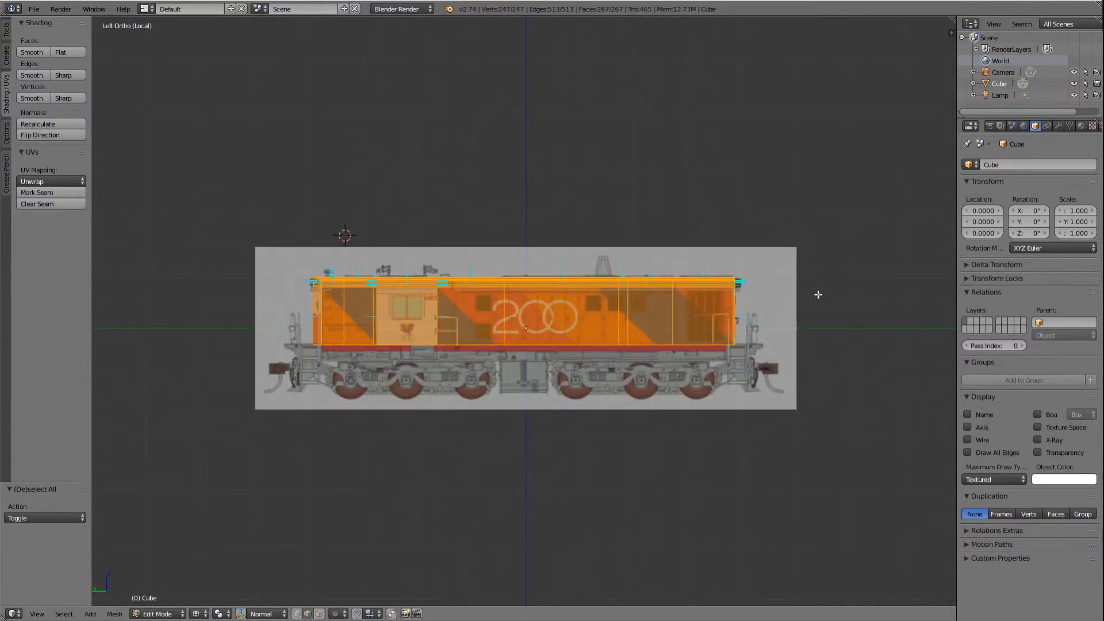
Step: Return to an angled view of the whole body, set the viewport shading to Solid and inspect the angled end
key(KP_4)
key(Left)
key(Left)
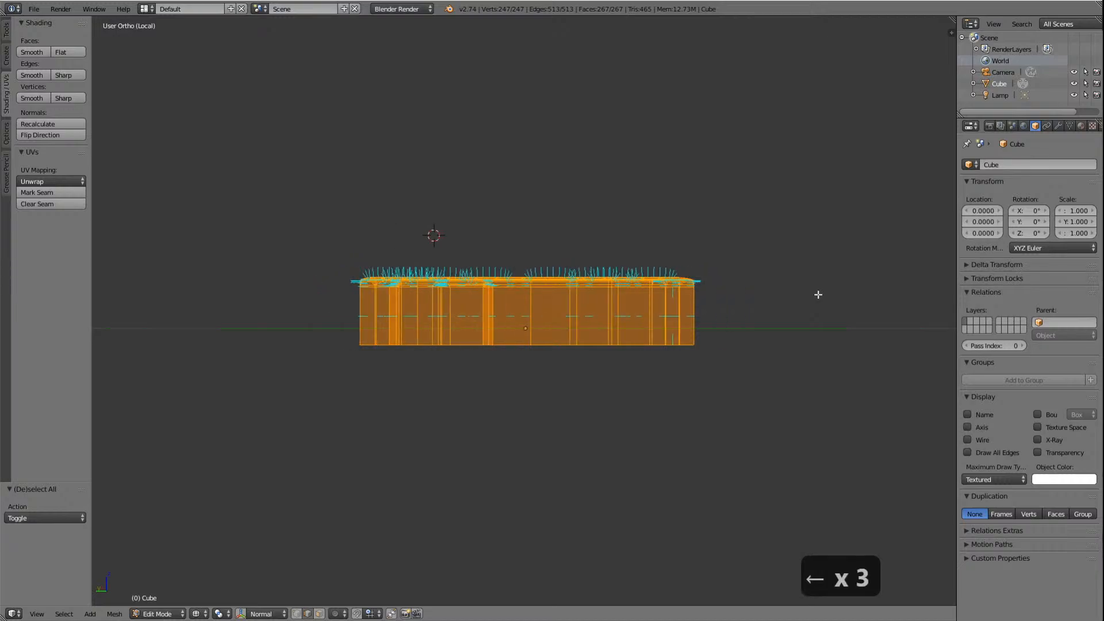
key(Left)
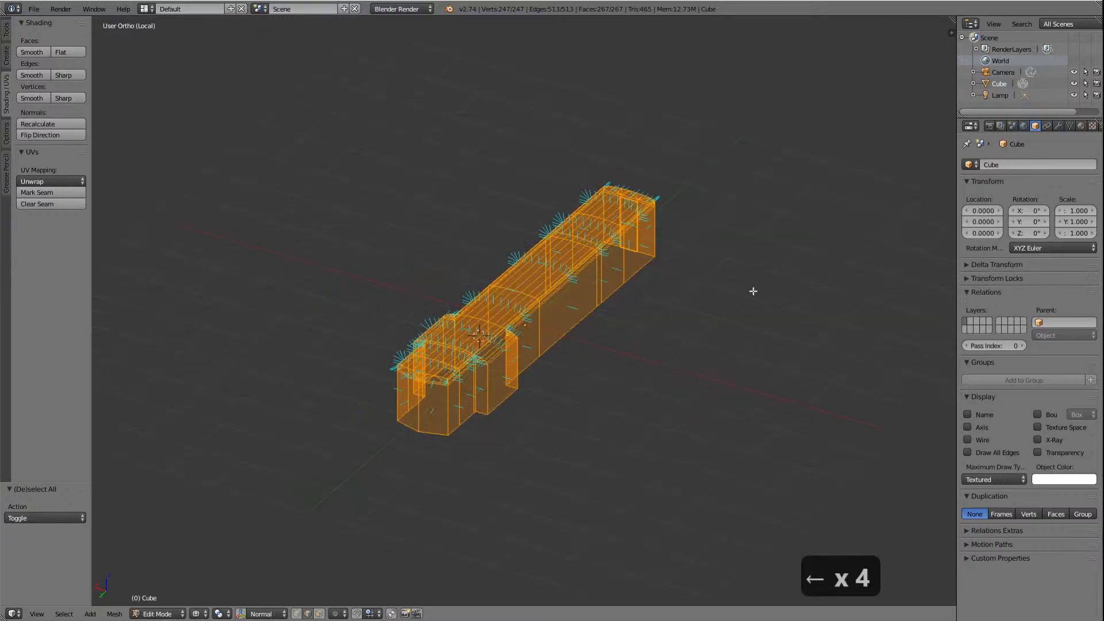
click(208, 614)
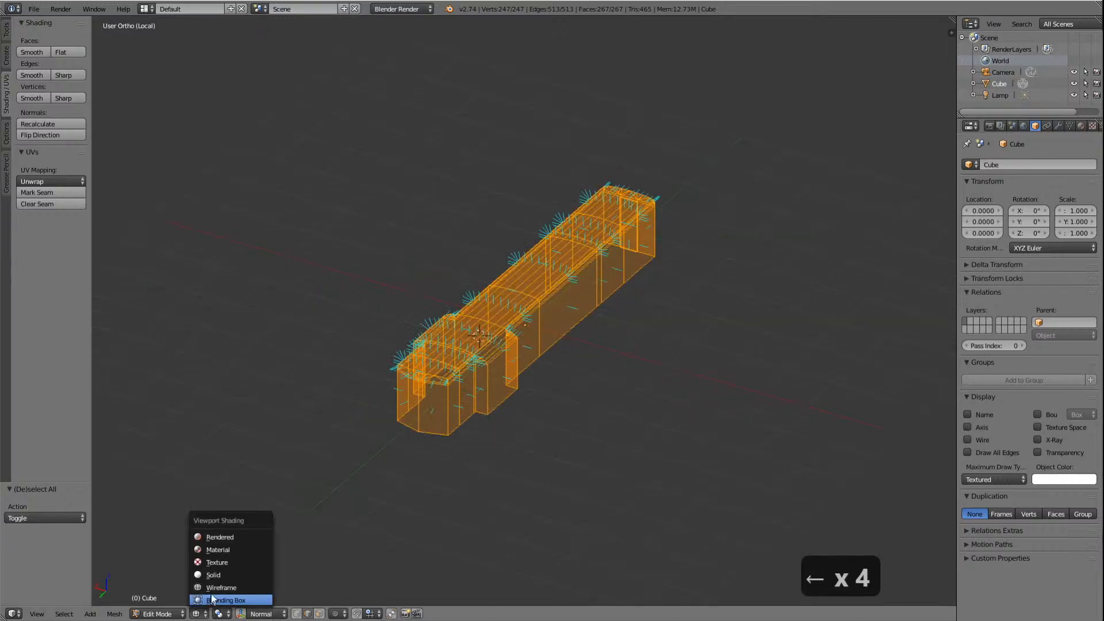
click(212, 577)
scroll(489, 474, up, 5)
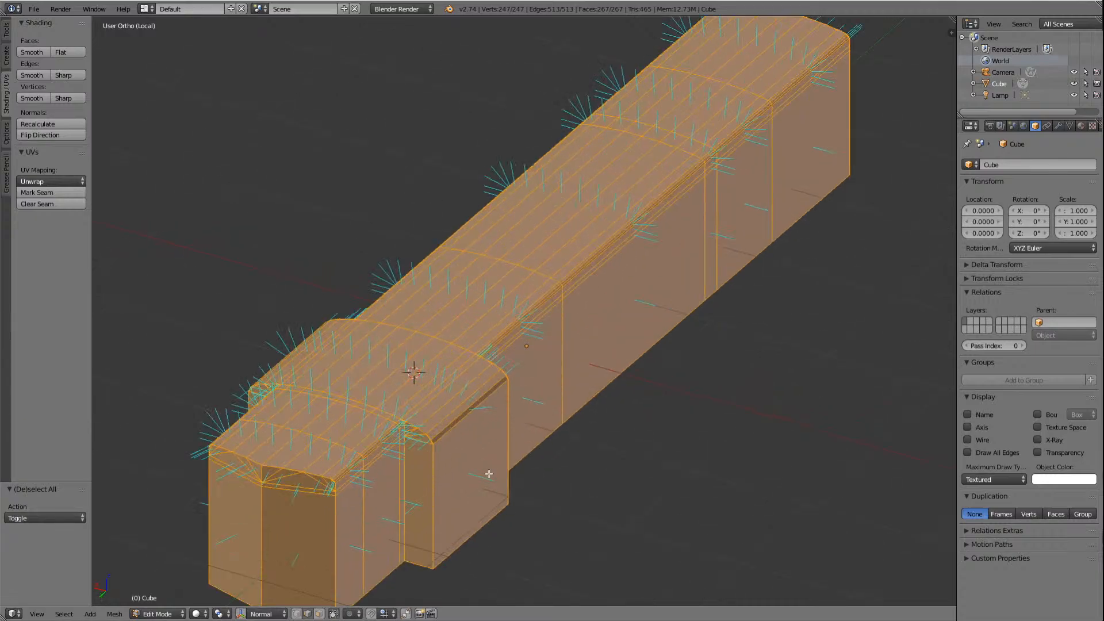
shift+scroll(489, 474, down, 3)
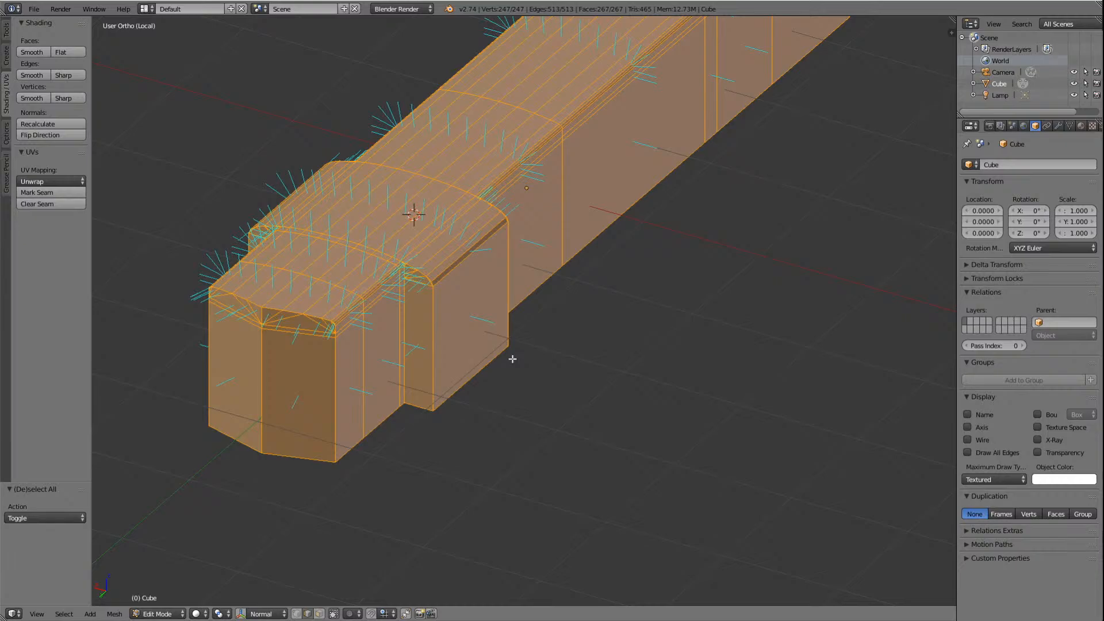
scroll(521, 319, down, 2)
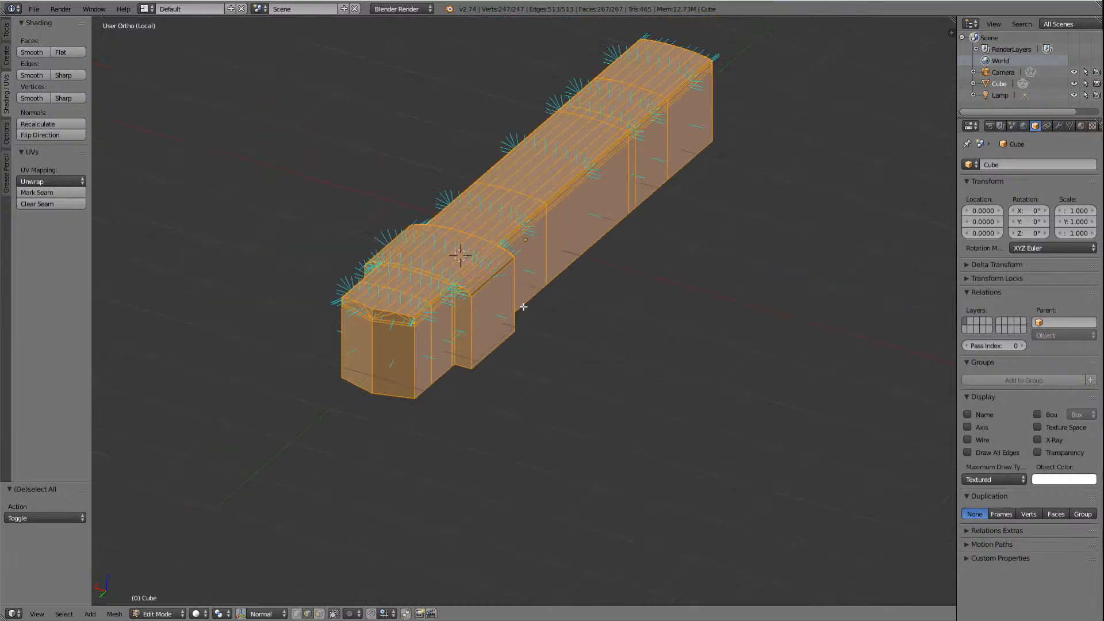
key(KP_2)
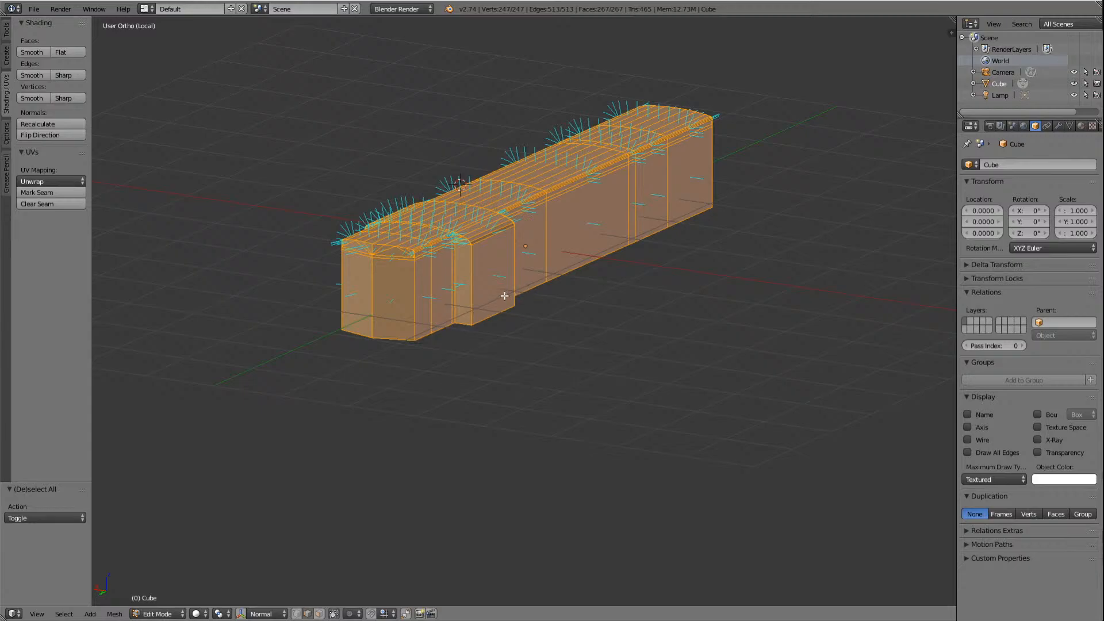
Step: Deselect the entire body mesh and inspect the roof at an angle and from above the locomotive's end
shift+scroll(496, 291, up, 2)
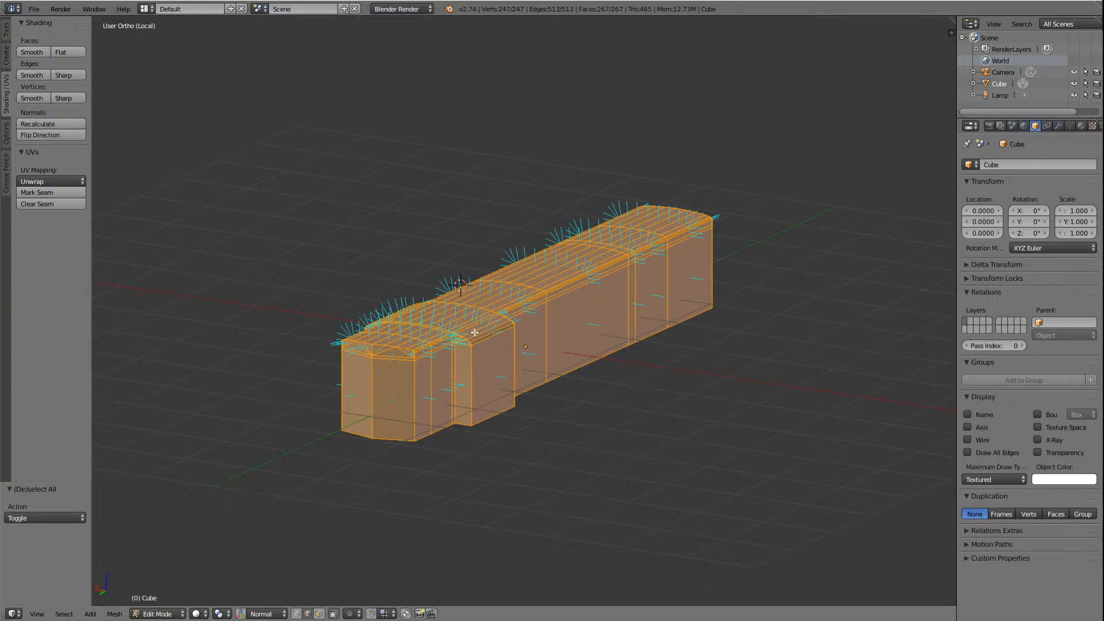
key(a)
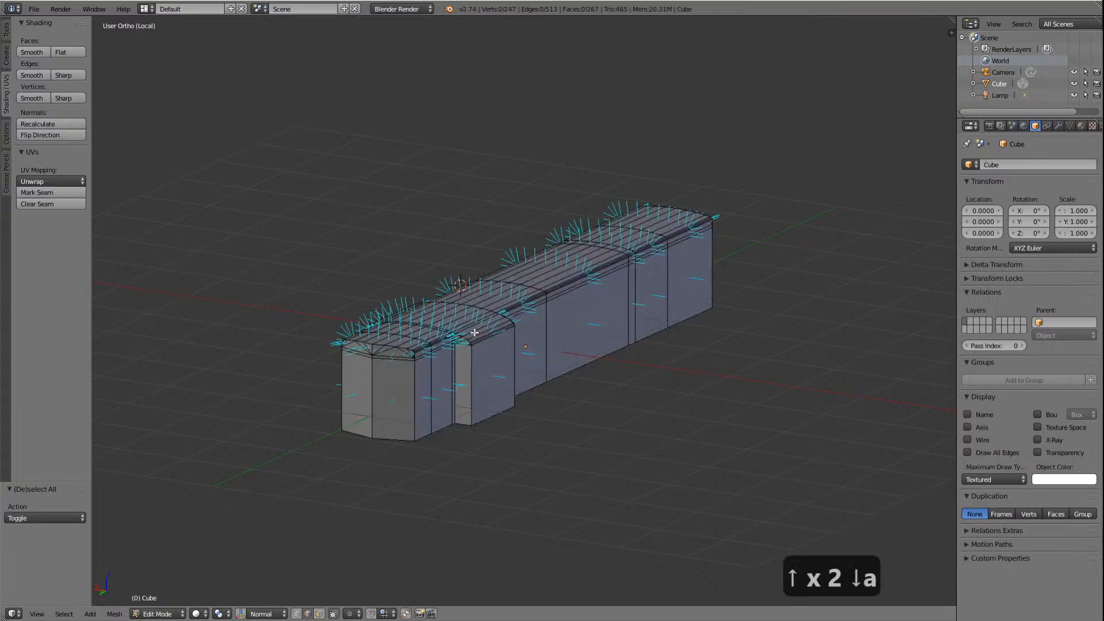
scroll(475, 333, up, 5)
scroll(475, 333, down, 3)
scroll(475, 335, up, 6)
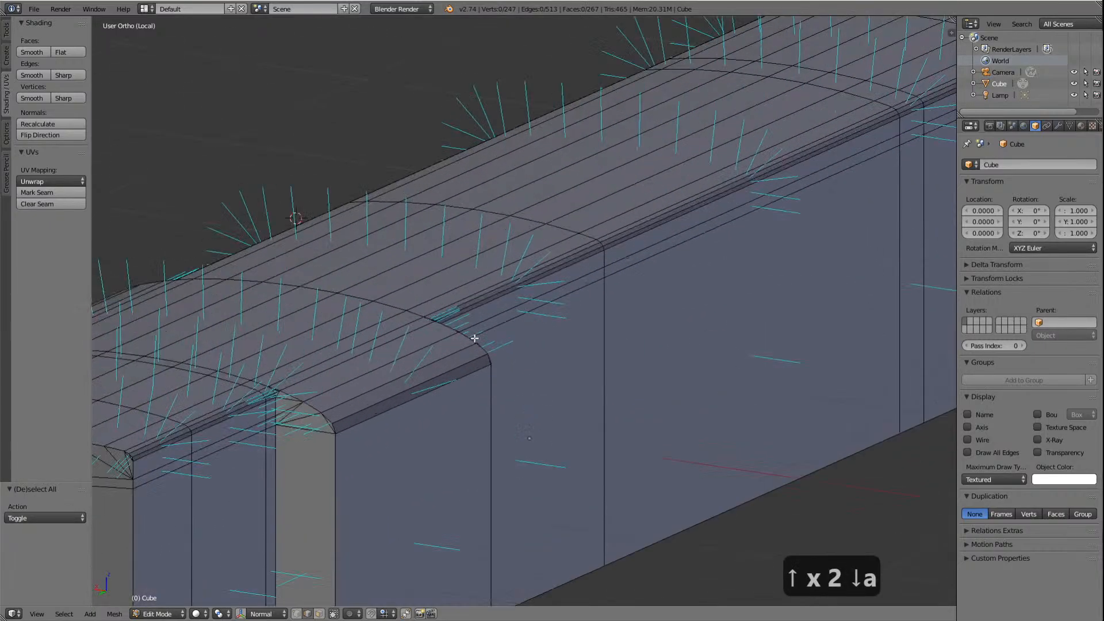
scroll(475, 338, down, 3)
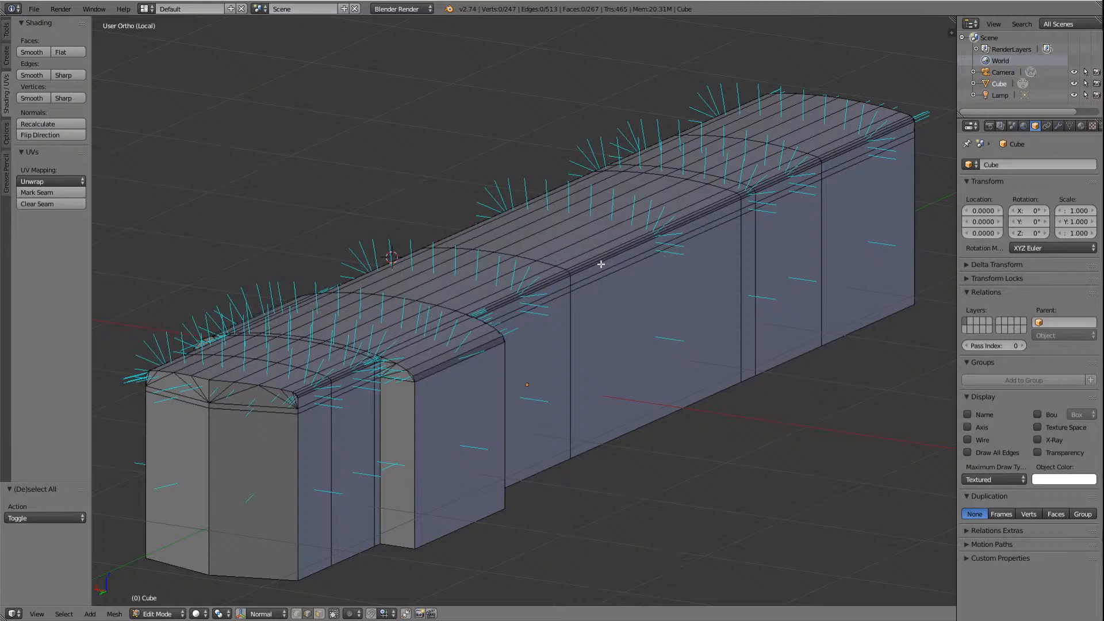
key(Right)
key(Right)
key(Right)
key(Right)
key(Right)
key(Right)
key(Right)
key(Right)
key(Right)
key(Right)
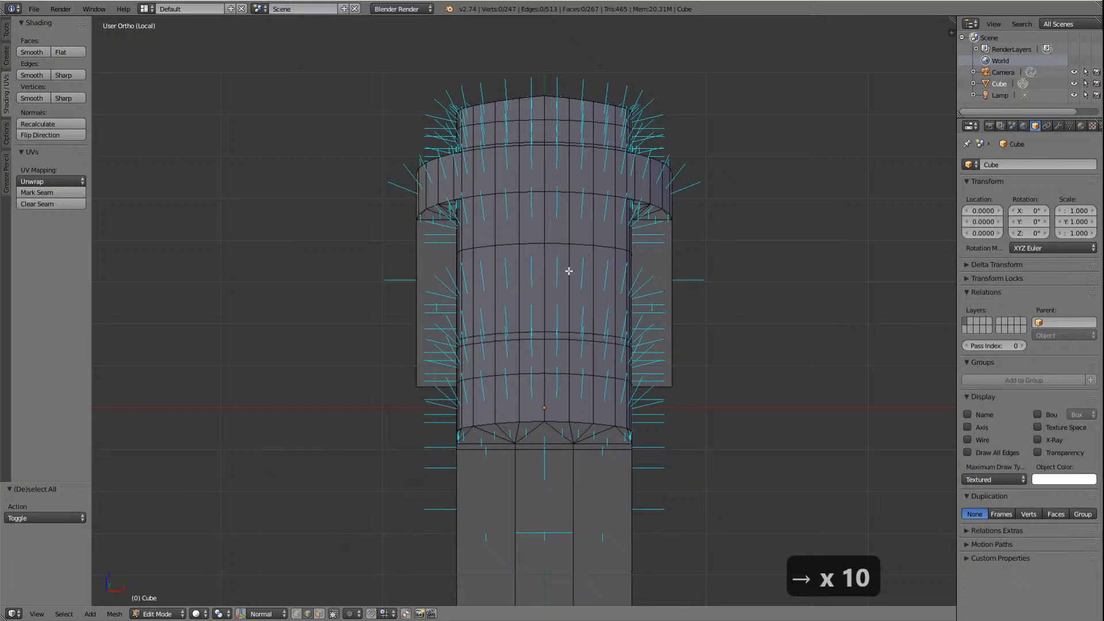
Step: In face select mode, select the four adjacent central roof faces of the section behind the cab and check them at an angle
click(320, 615)
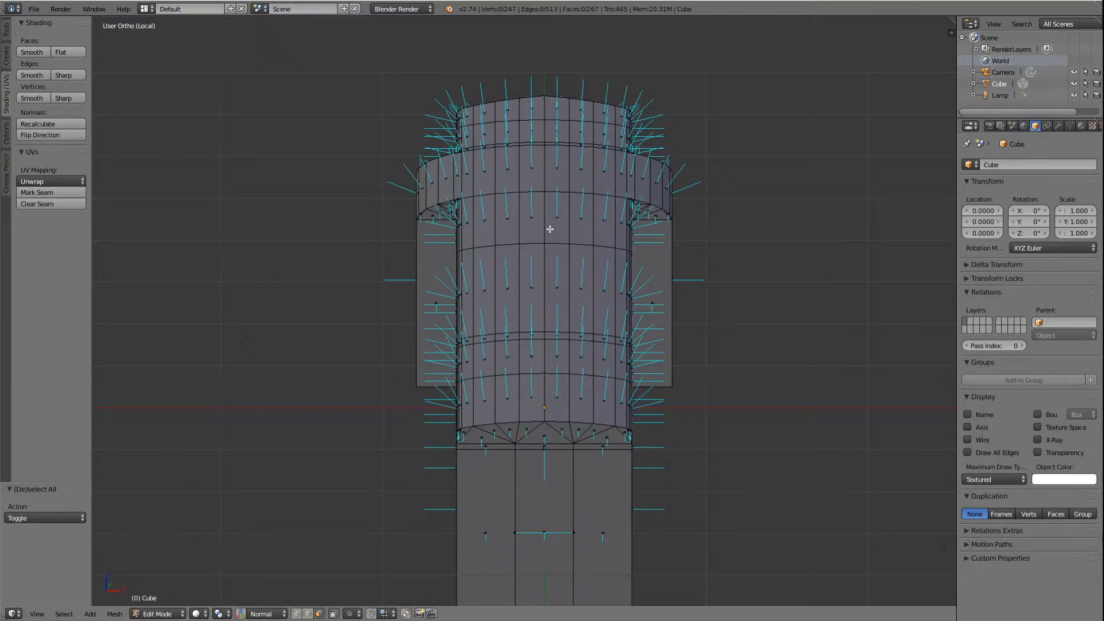
right_click(511, 288)
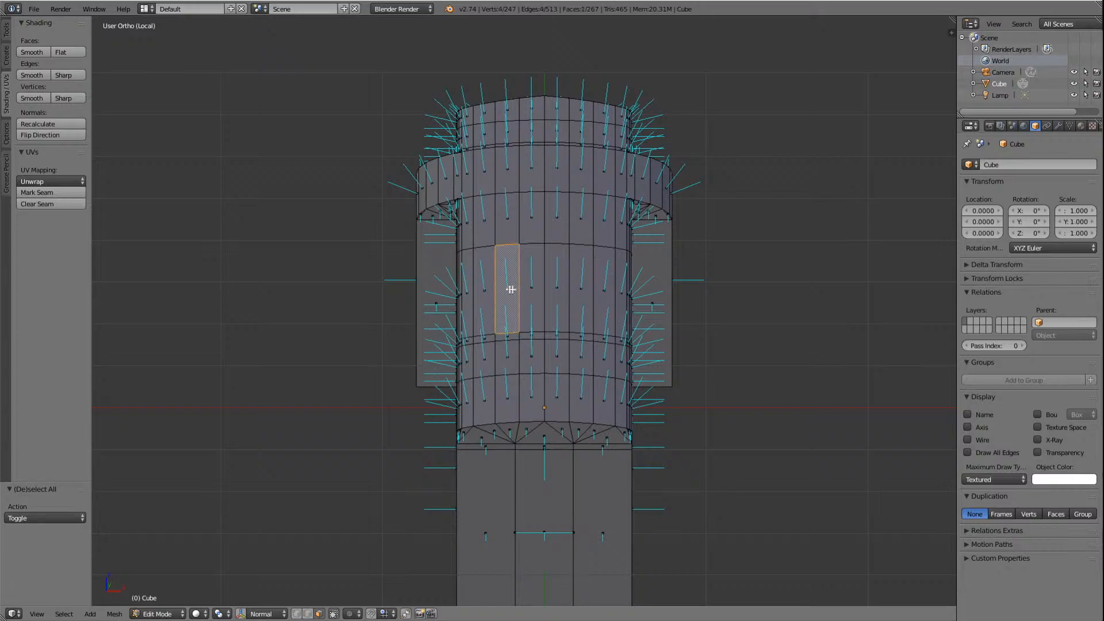
shift+right_click(539, 284)
shift+right_click(551, 283)
shift+right_click(583, 282)
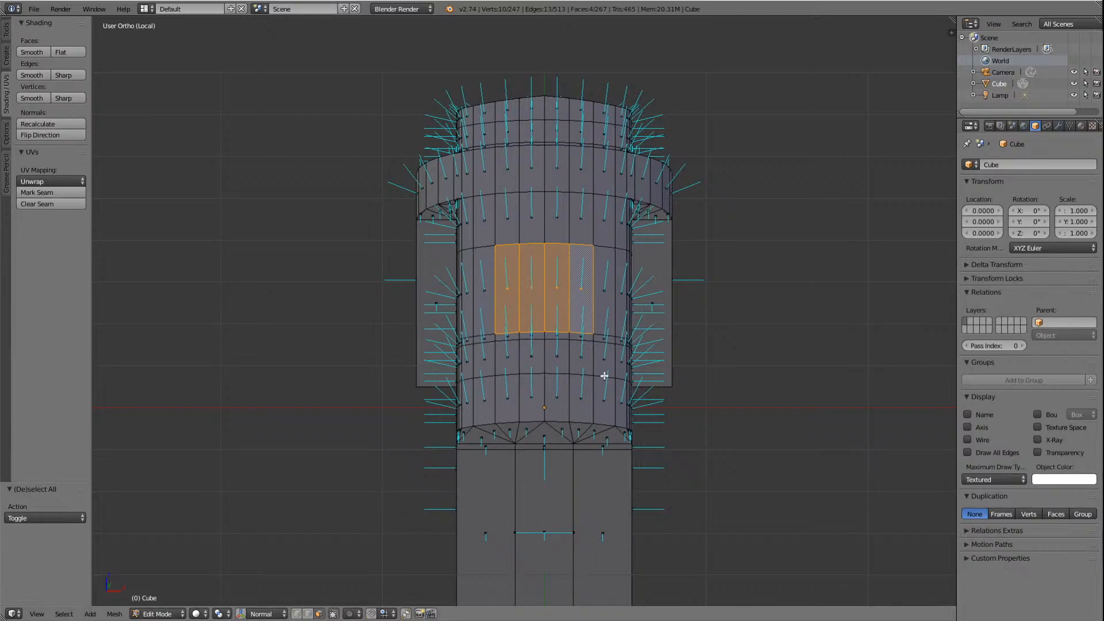
scroll(610, 324, up, 4)
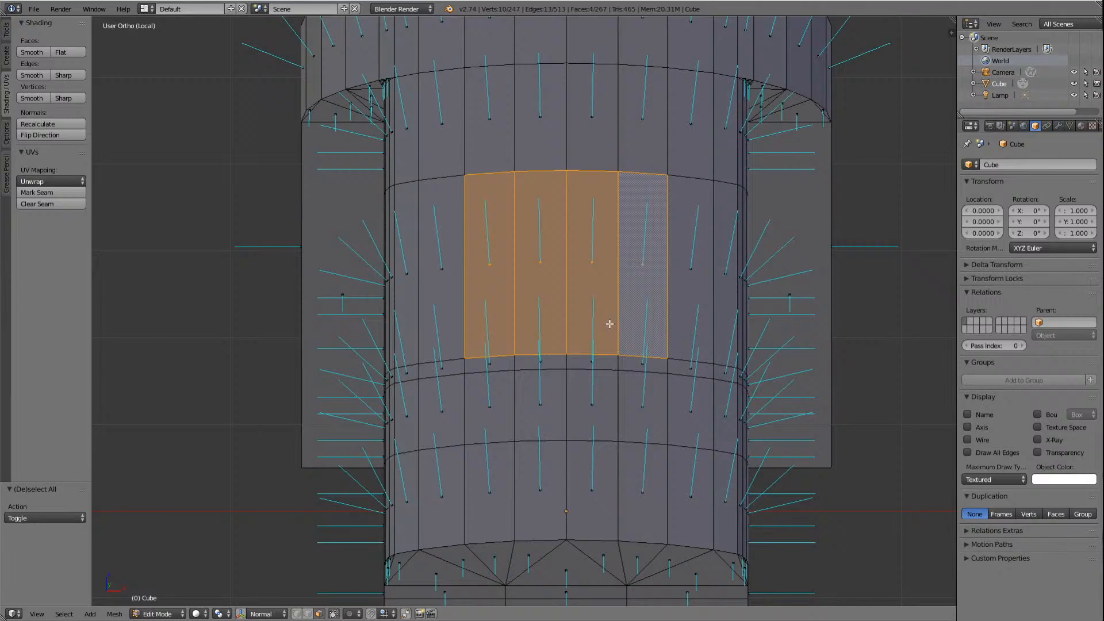
key(Left)
key(Left)
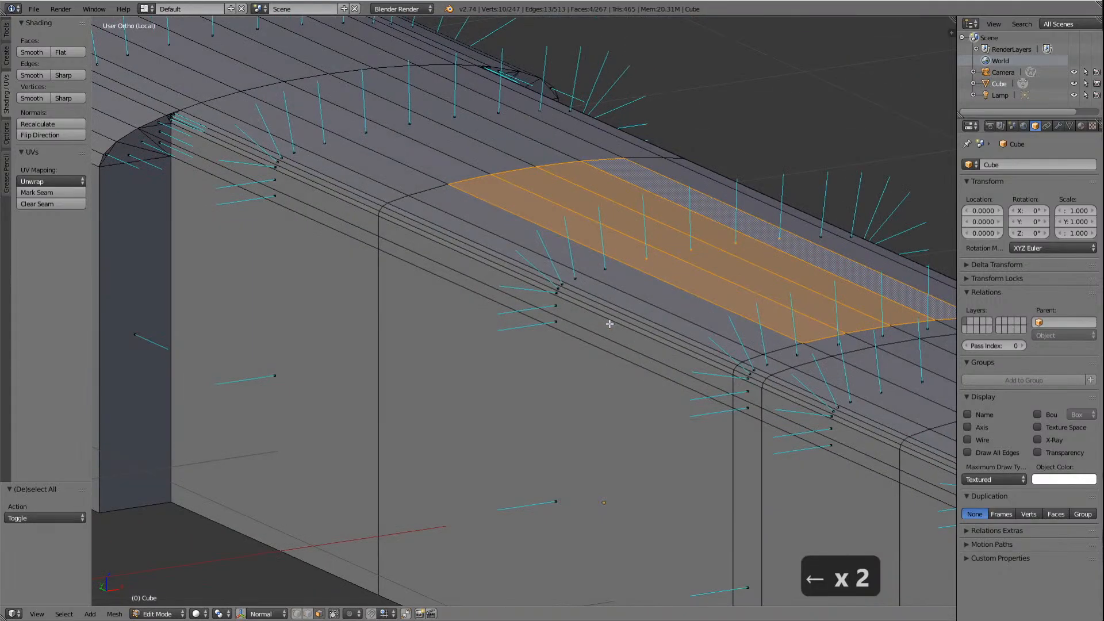
scroll(779, 252, down, 2)
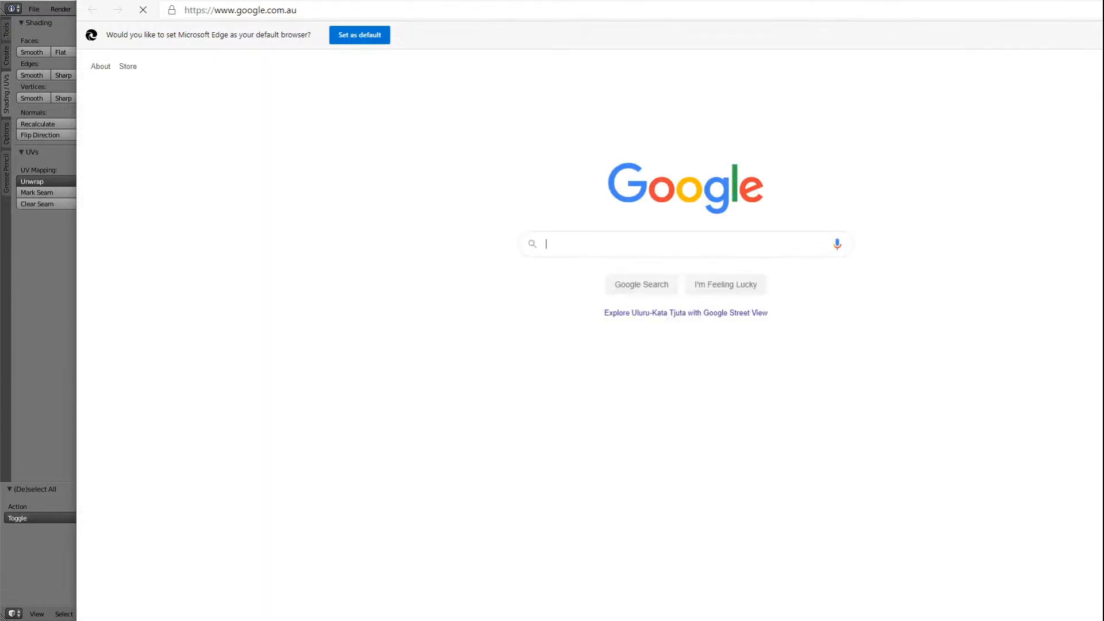
Step: Switch to the Microsoft Edge browser and search Google for "48 class"
drag(460, 0, 1047, 0)
click(650, 202)
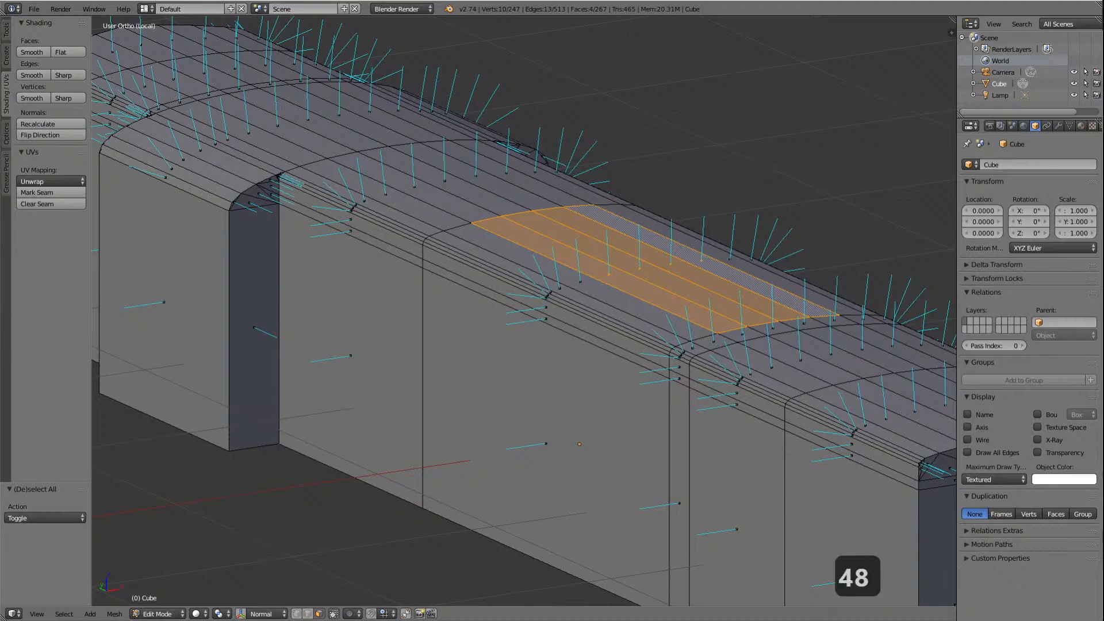
text(class)
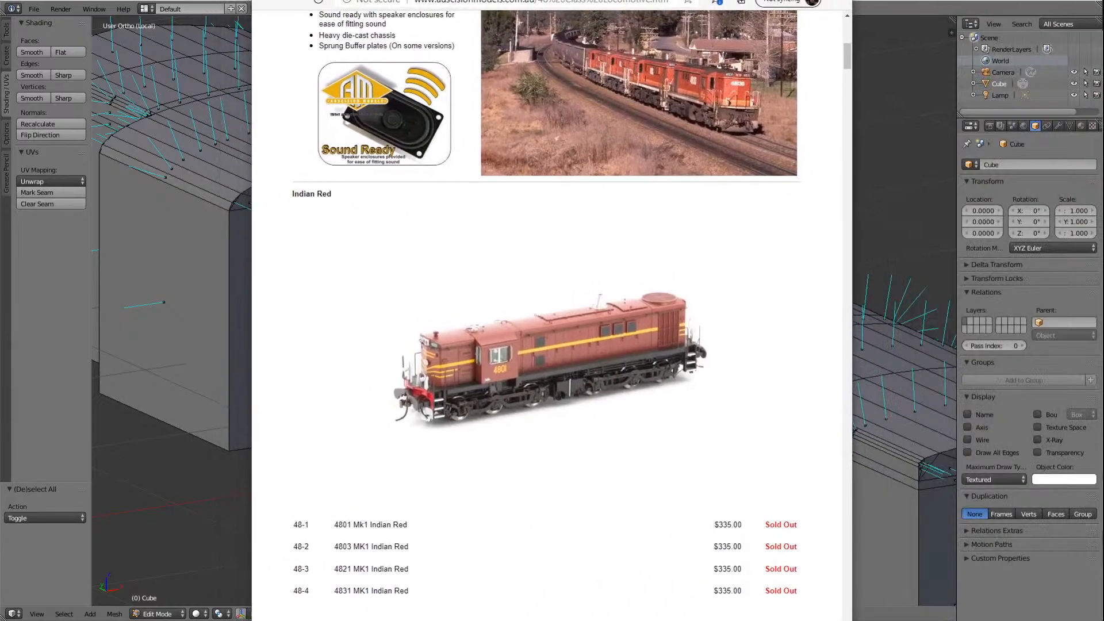
Step: Examine the roof details in the NSWGR 48 Class model photos on the Auscision page, and return to Blender
scroll(532, 304, up, 2)
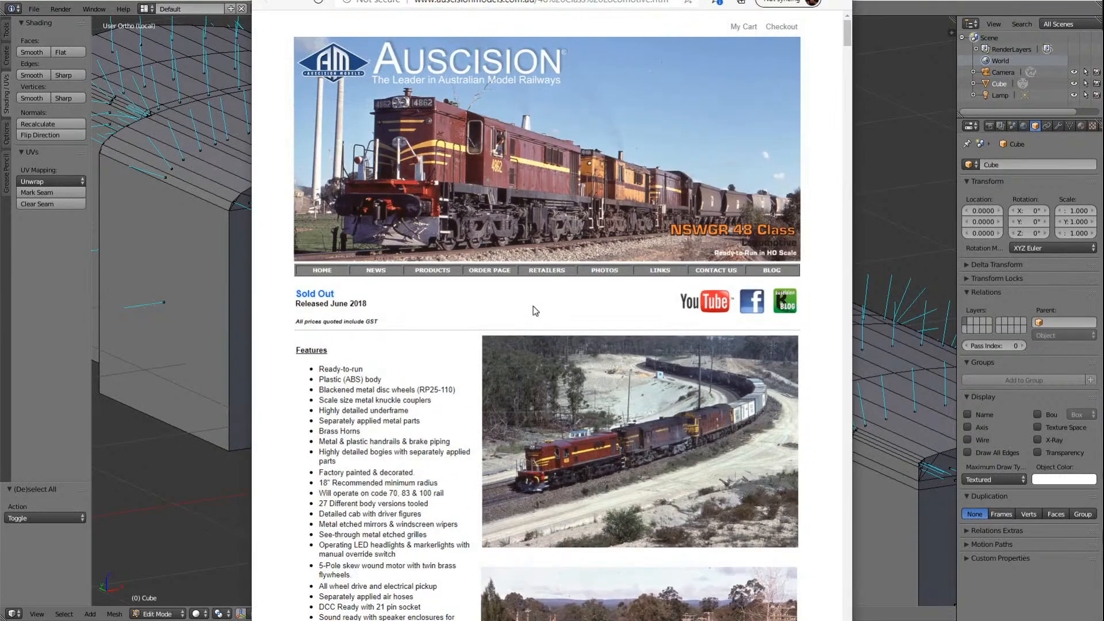
scroll(533, 306, down, 15)
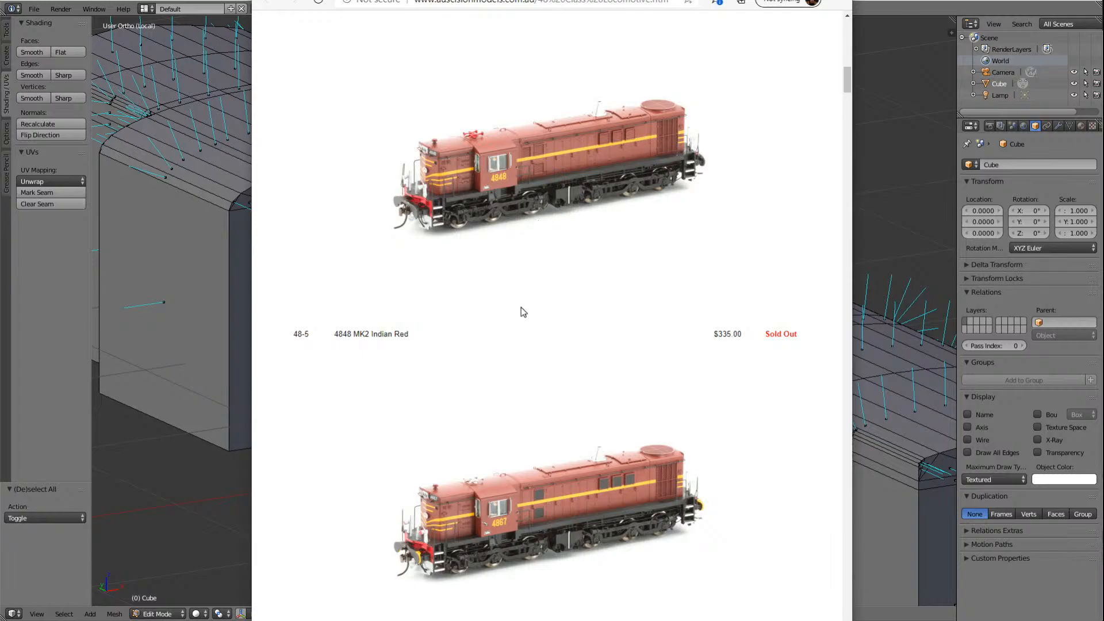
scroll(521, 308, down, 5)
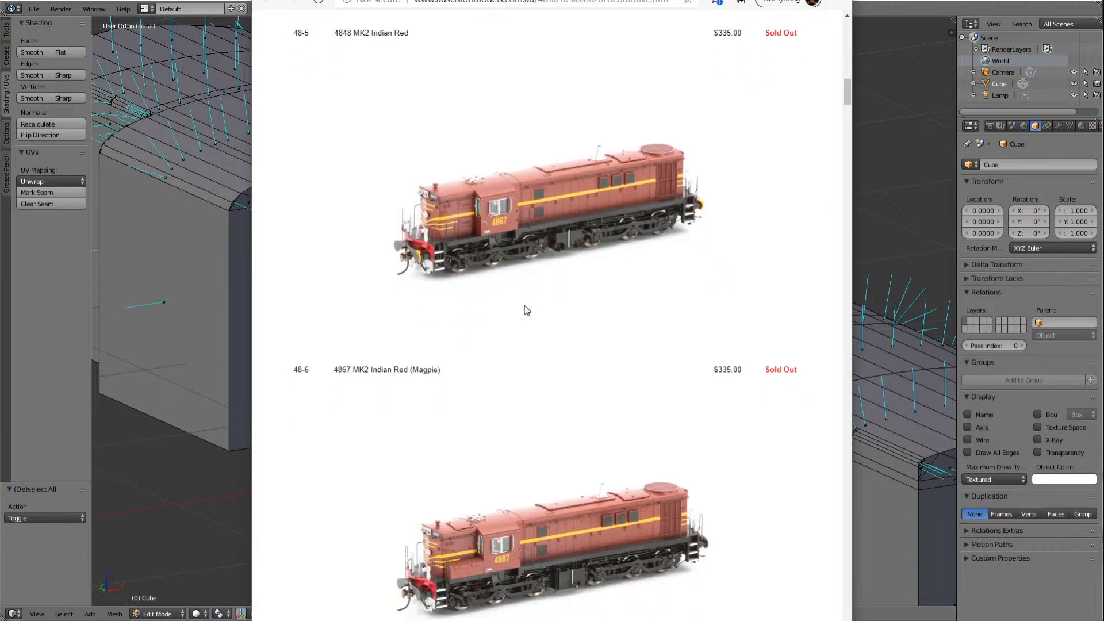
scroll(525, 306, down, 15)
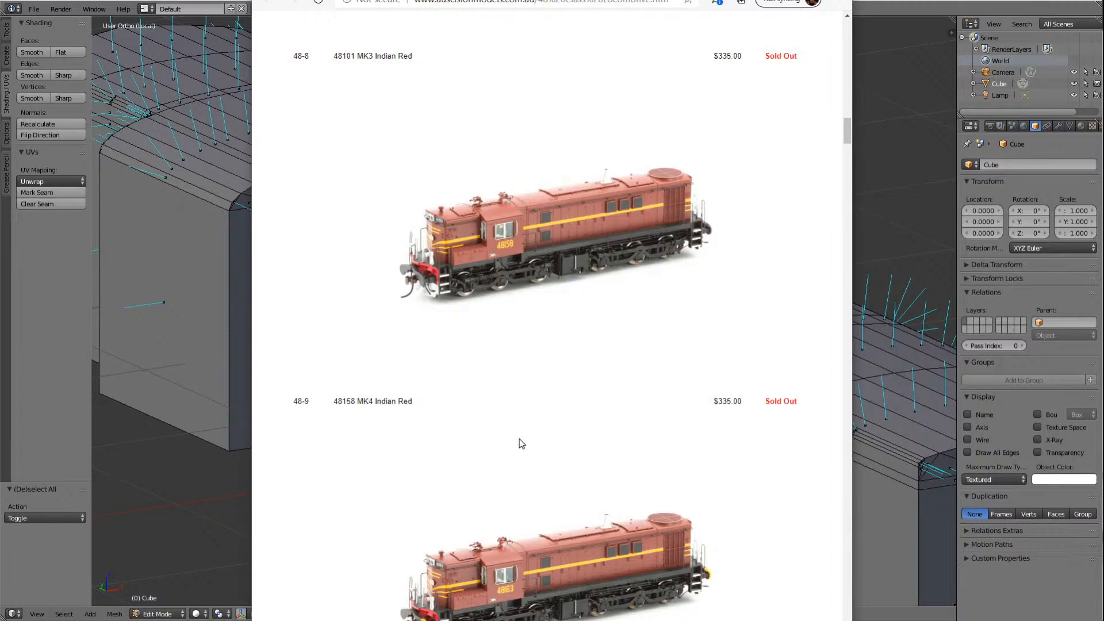
scroll(519, 439, down, 10)
scroll(520, 441, down, 10)
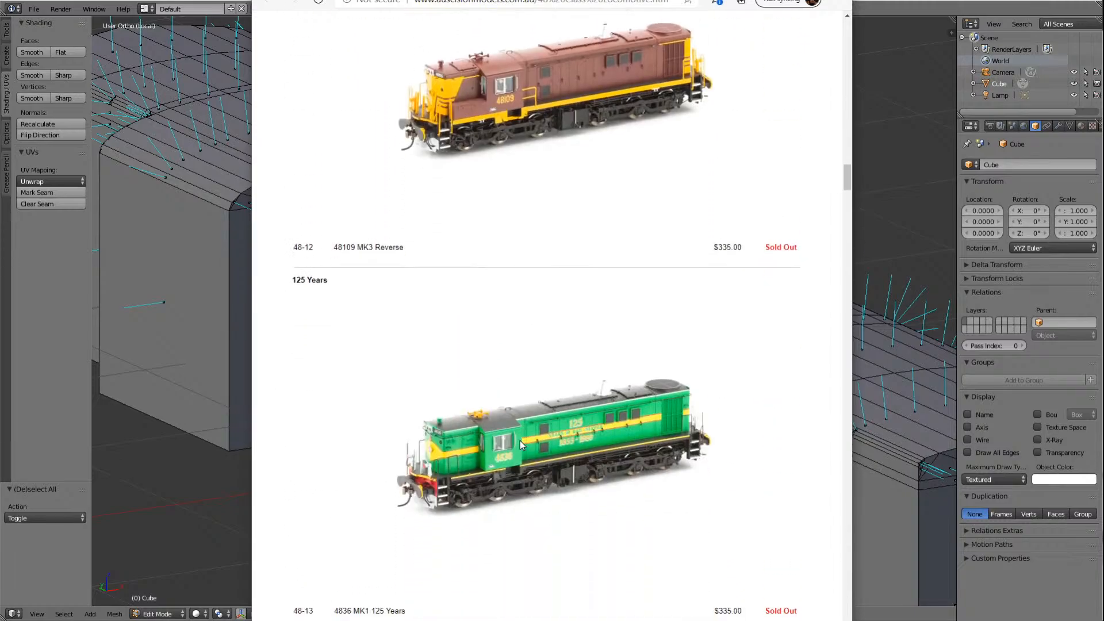
scroll(520, 442, down, 3)
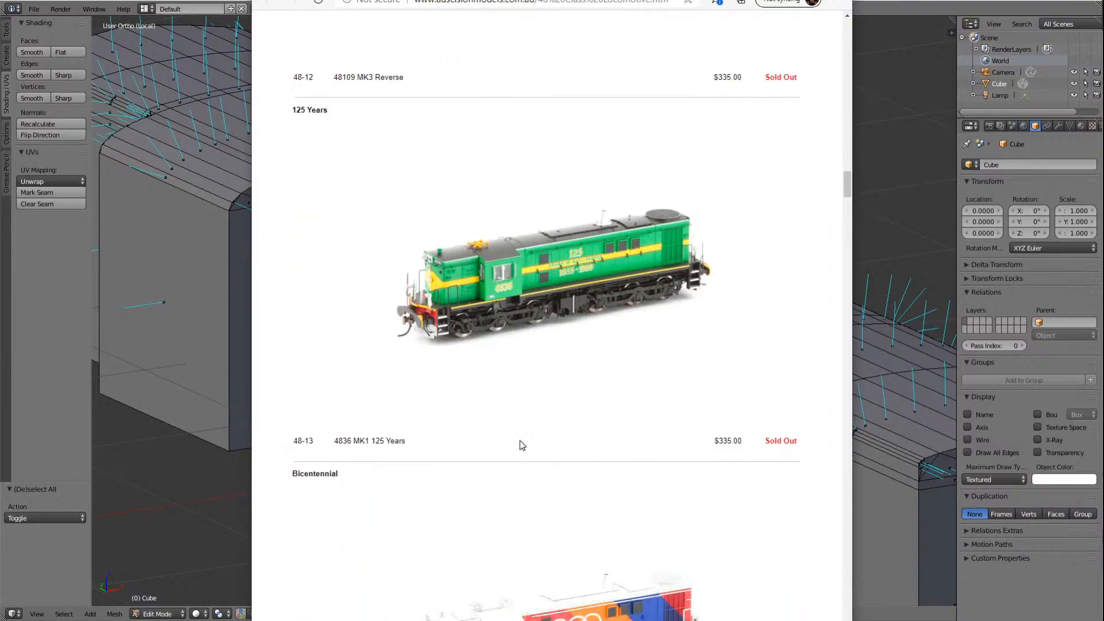
scroll(521, 441, down, 8)
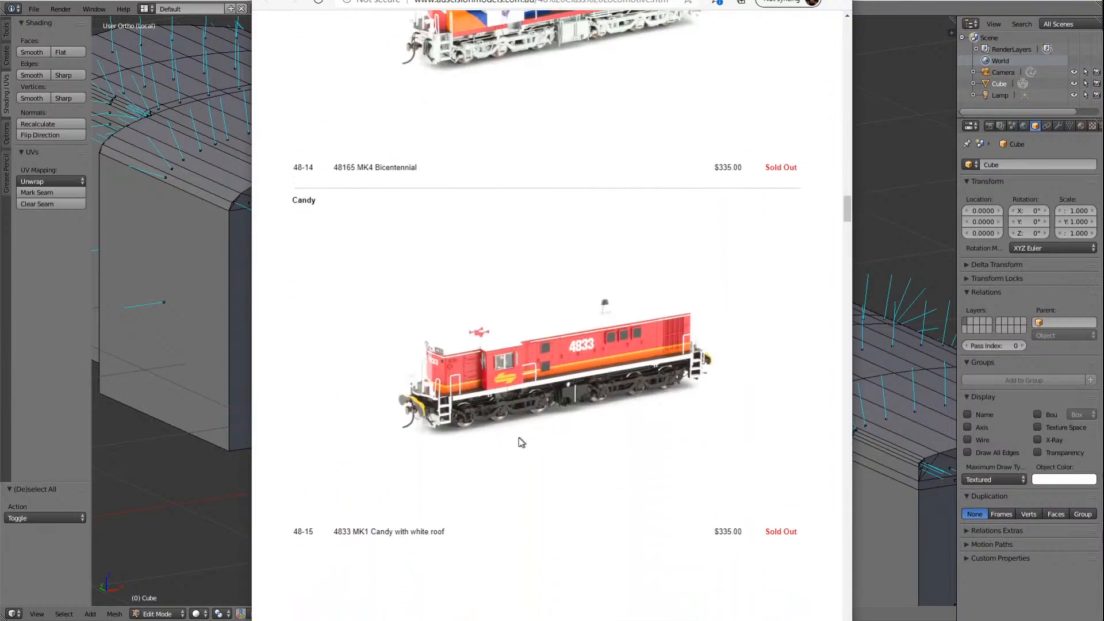
scroll(510, 408, down, 7)
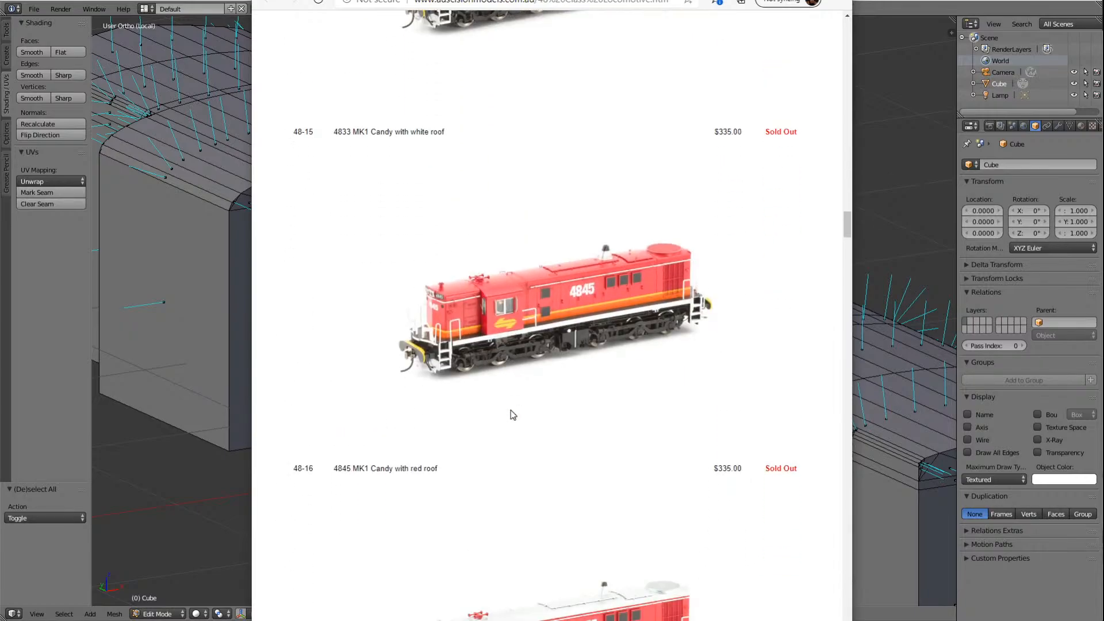
scroll(547, 388, down, 1)
scroll(547, 388, down, 10)
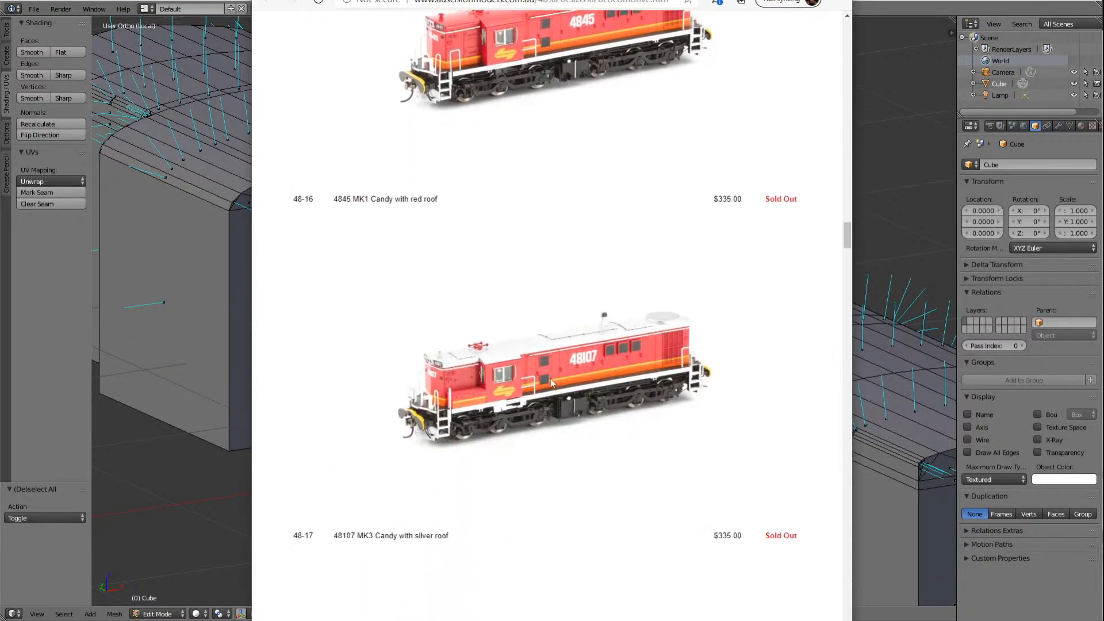
scroll(550, 379, down, 13)
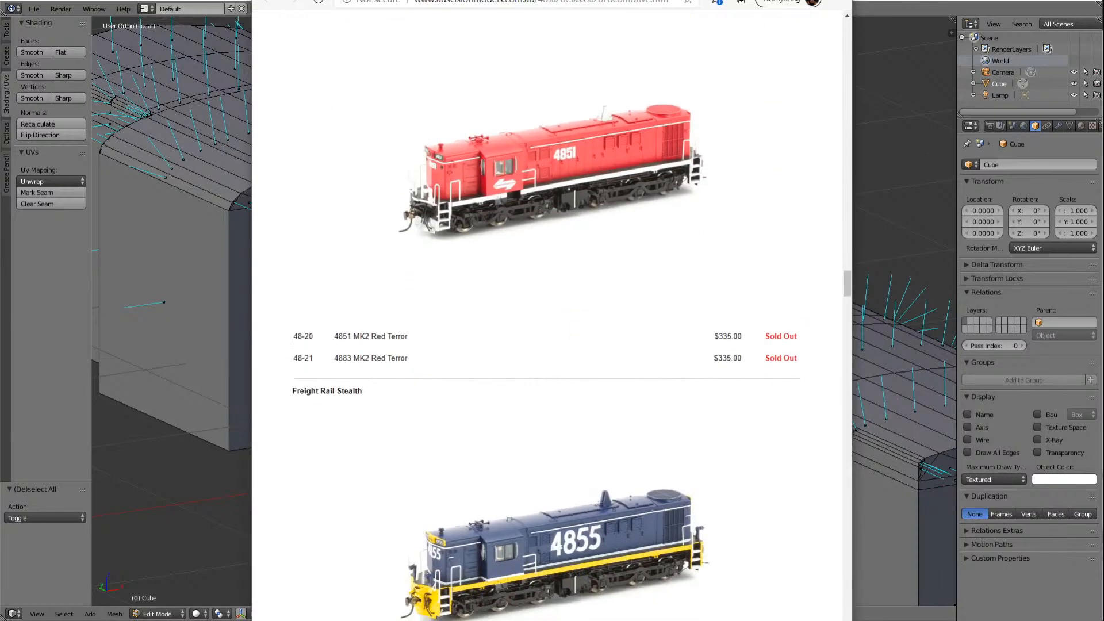
click(784, 0)
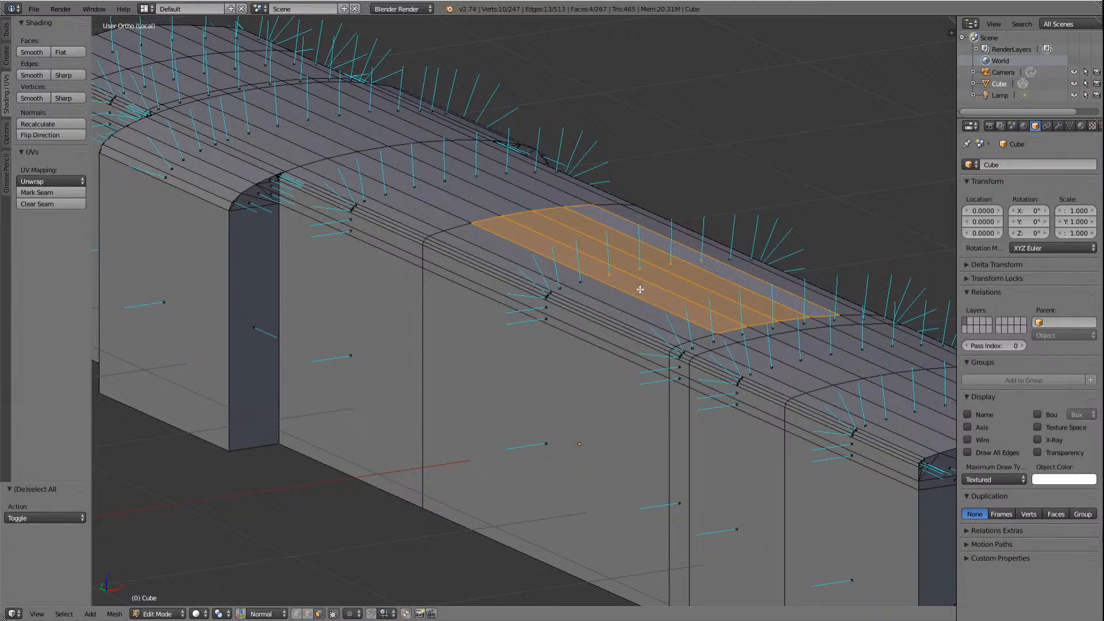
Step: Extrude the four selected central roof faces upward by about 0.017
key(e)
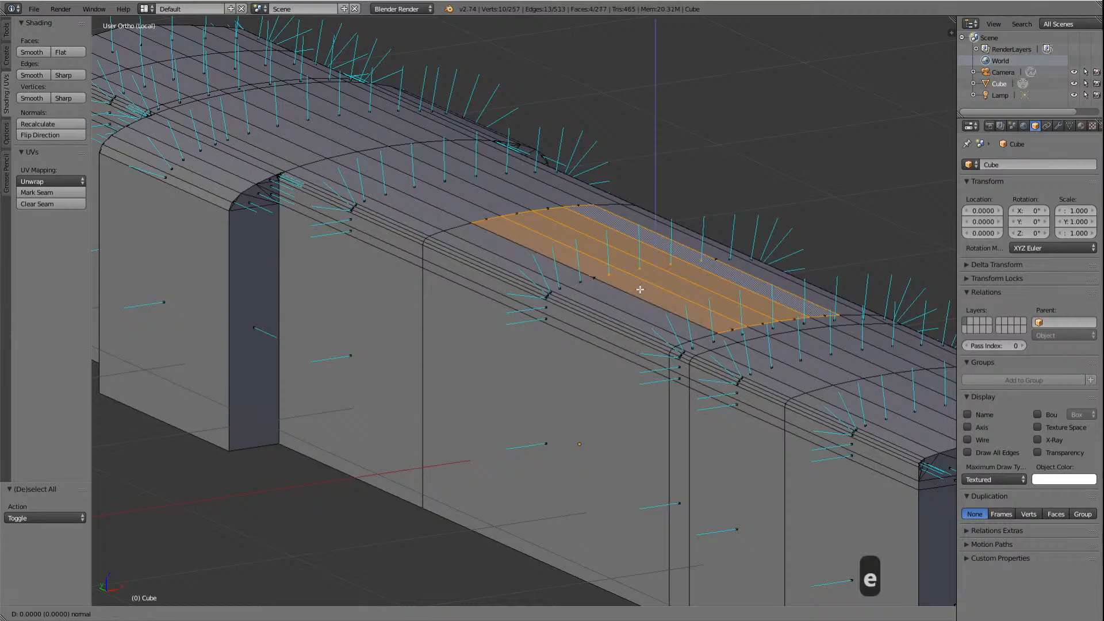
key(z)
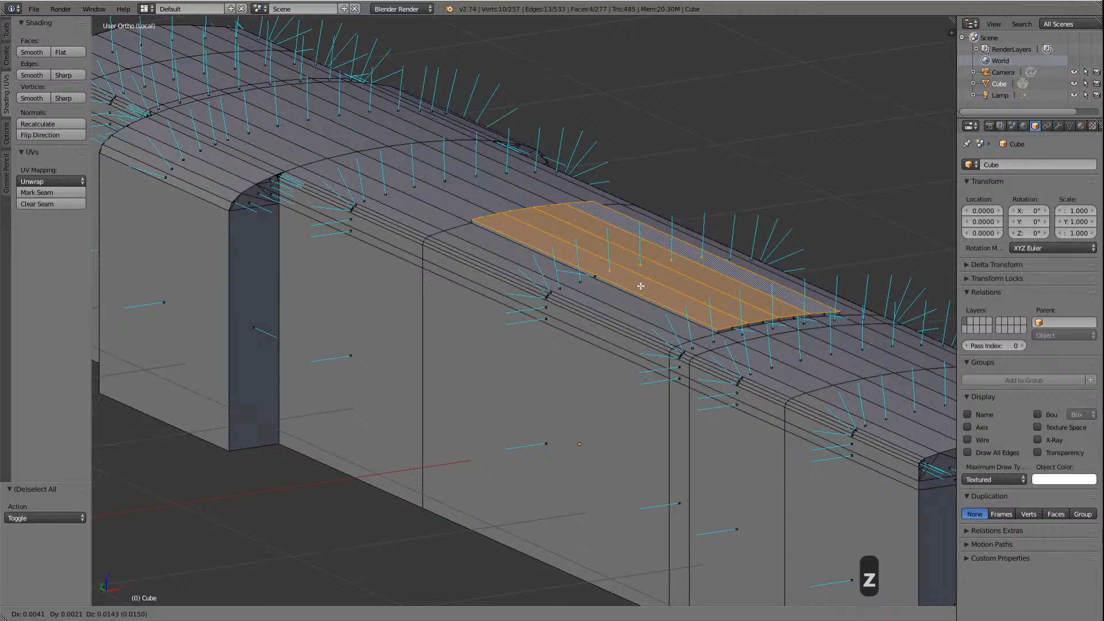
click(641, 286)
scroll(709, 351, up, 3)
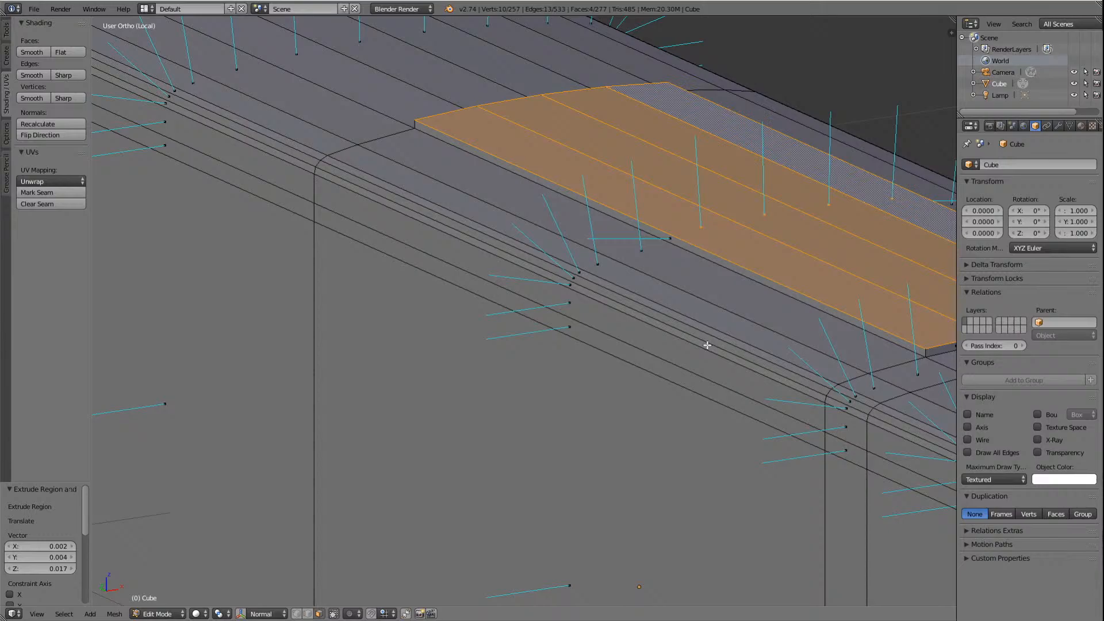
Step: Compare the extruded roof panel's height and length with the locomotive side reference image in left orthographic view
key(ctrl+KP_3)
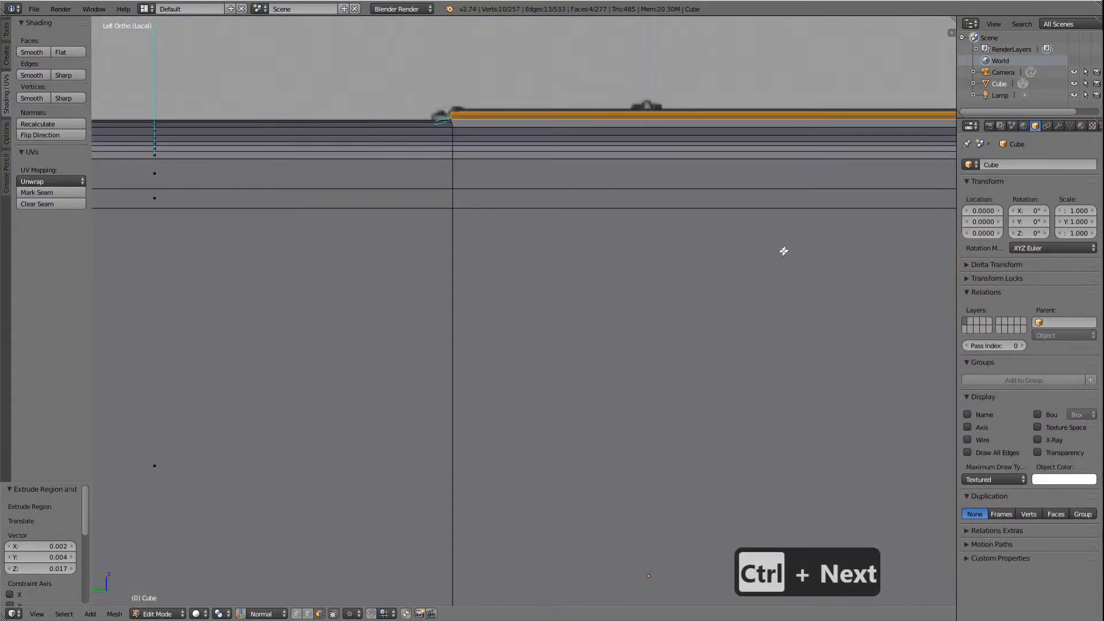
scroll(784, 249, down, 4)
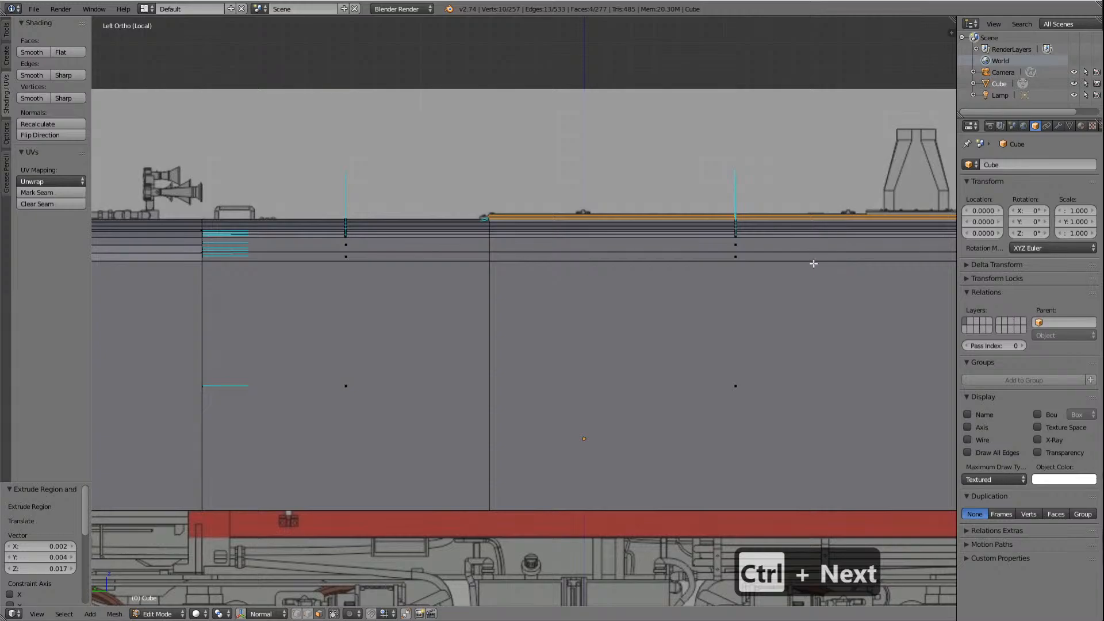
scroll(814, 263, up, 1)
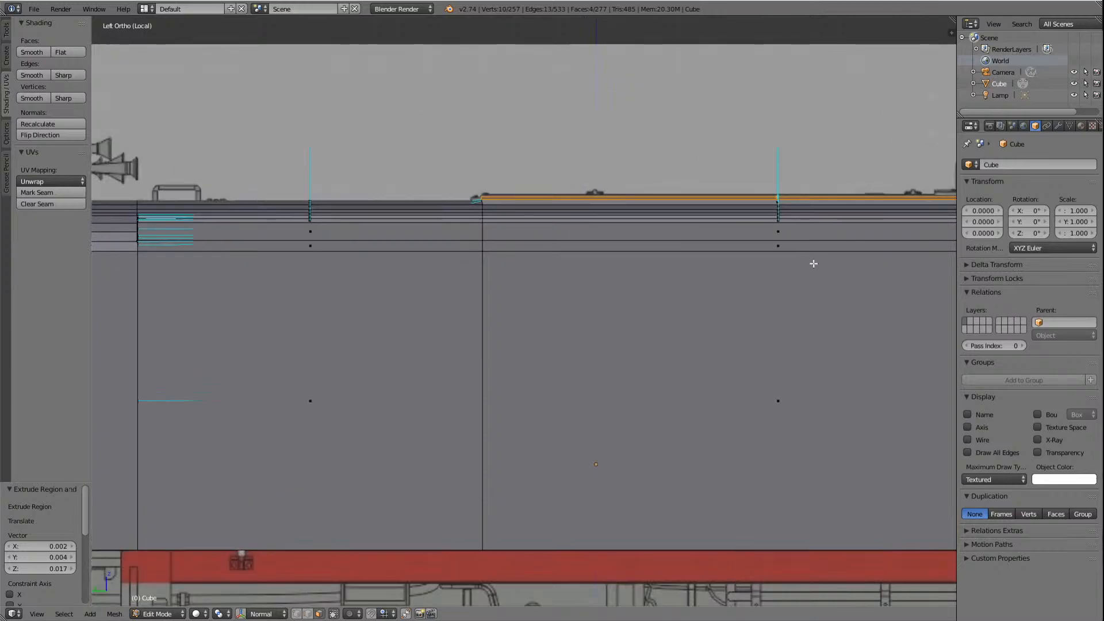
key(KP_Decimal)
key(ctrl+KP_3)
scroll(680, 270, up, 3)
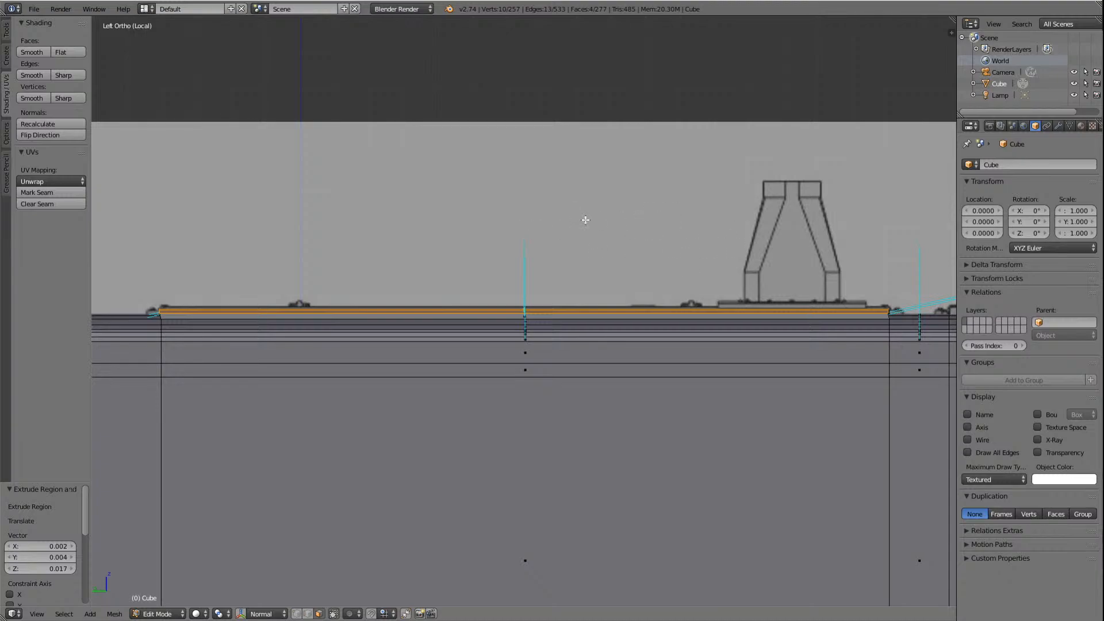
Step: Undo the roof panel extrusion and add the fourth central roof face back to the selection
key(ctrl+z)
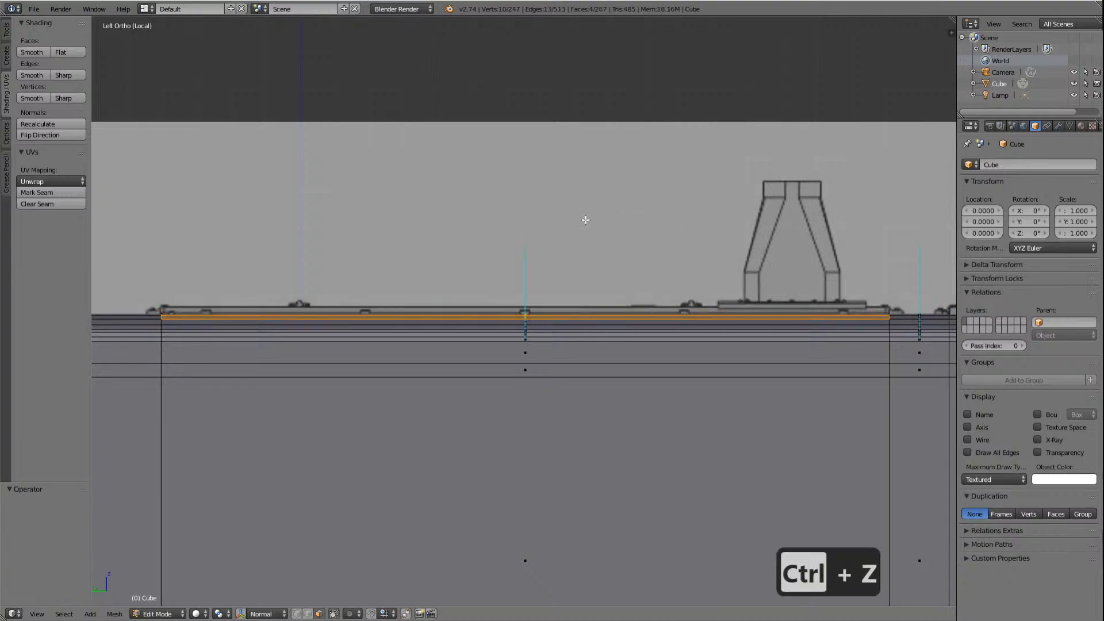
key(ctrl+z)
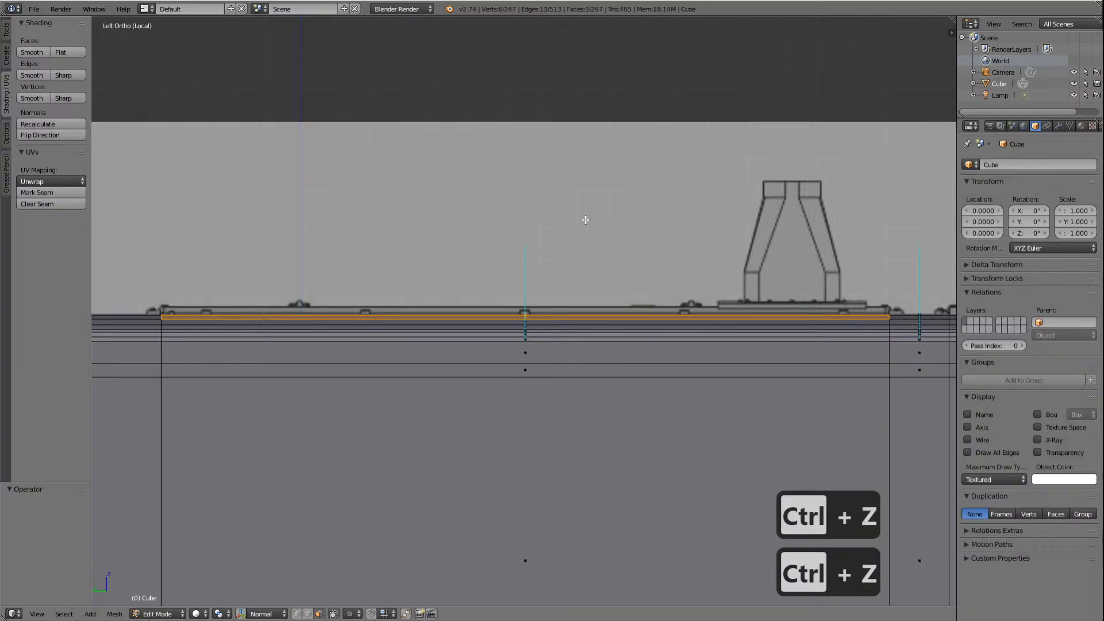
key(KP_8)
key(KP_8)
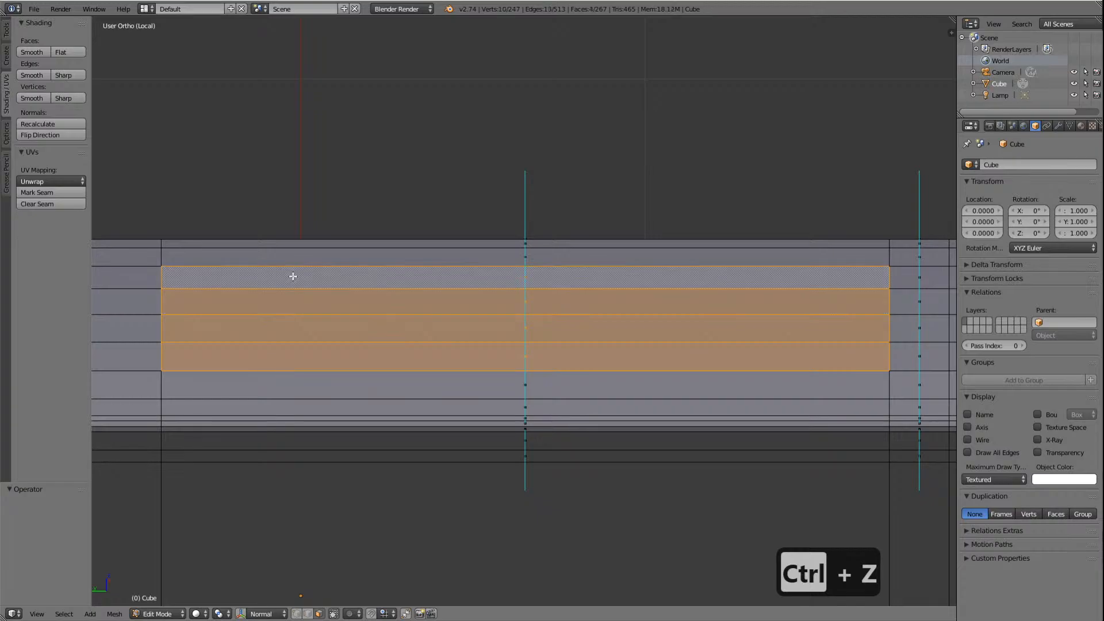
shift+right_click(292, 277)
Step: Examine the four selected roof faces from above with the whole body in view
scroll(618, 276, down, 7)
key(KP_8)
key(KP_8)
key(KP_4)
key(KP_4)
key(KP_4)
key(KP_4)
key(KP_4)
key(KP_4)
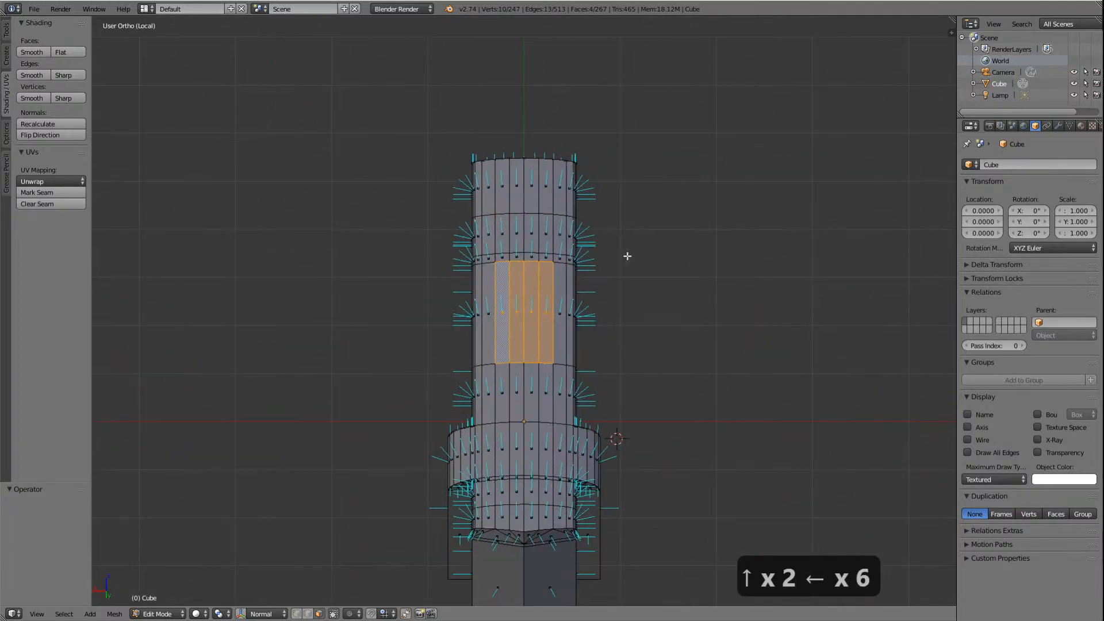
Step: Extrude the four selected central roof faces upward by about 0.024, matching the panel height in the left side reference image
key(KP_6)
key(KP_6)
key(KP_6)
key(KP_6)
key(KP_6)
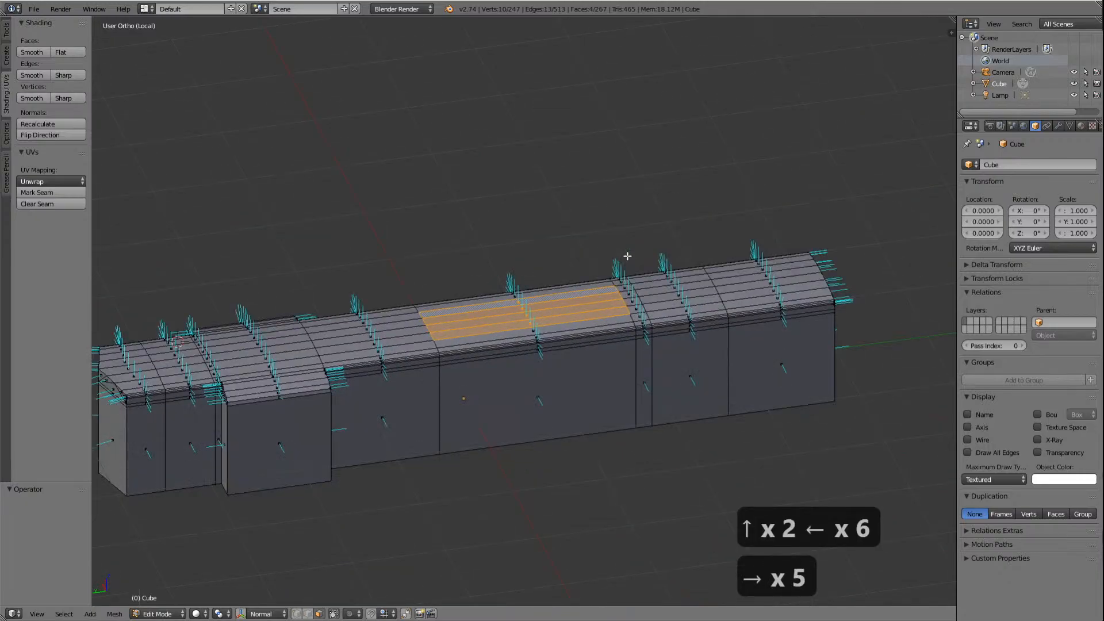
key(KP_6)
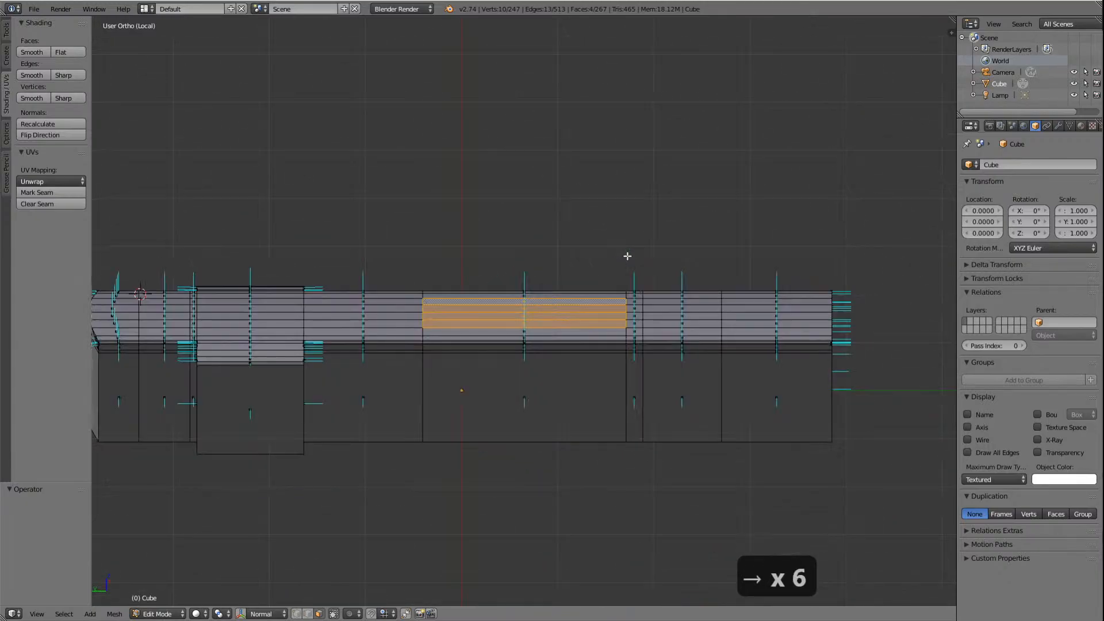
key(KP_2)
key(KP_2)
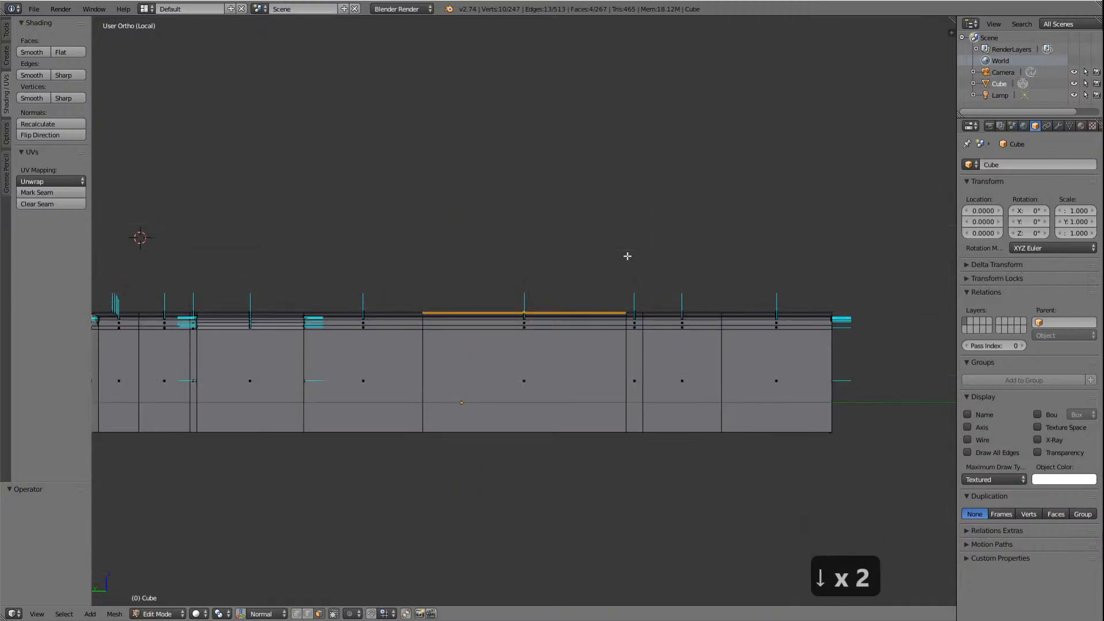
key(ctrl+KP_3)
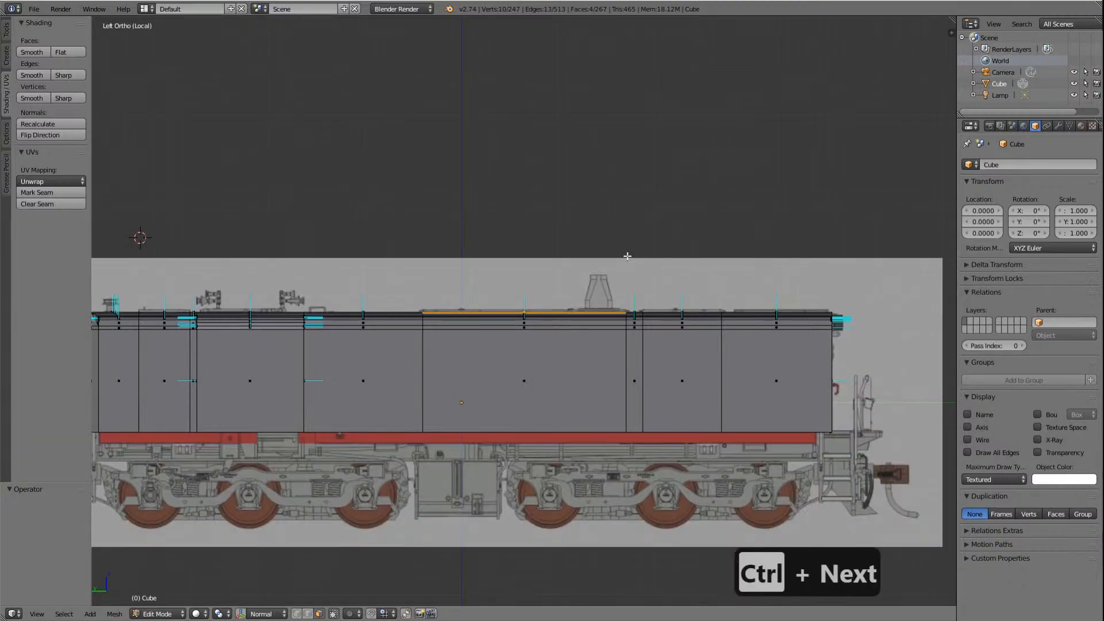
scroll(576, 307, up, 5)
scroll(576, 307, up, 4)
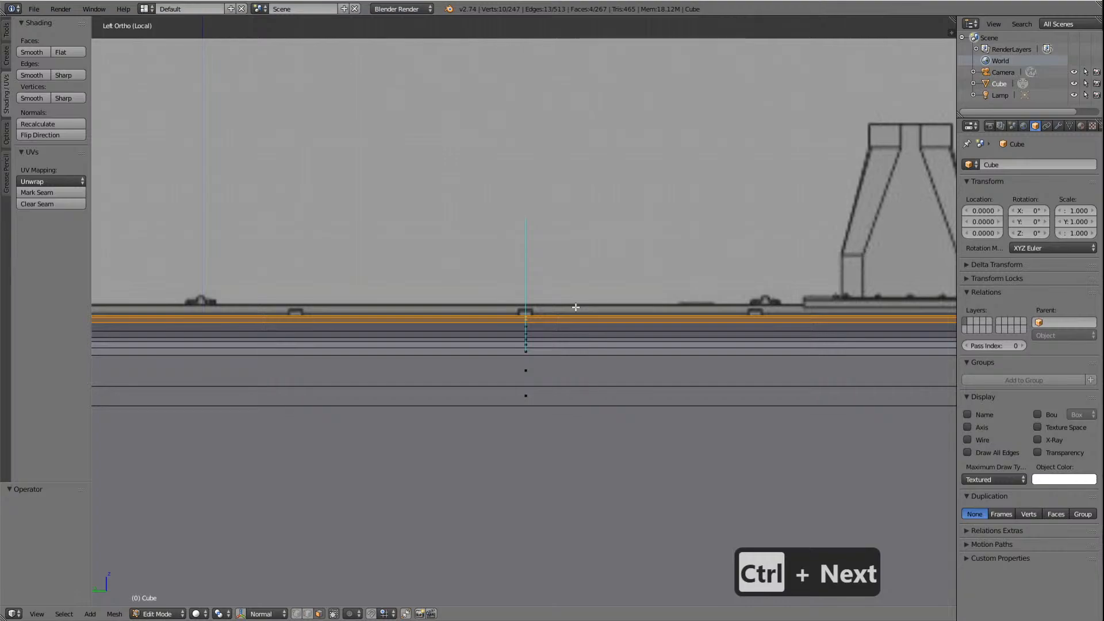
scroll(576, 328, down, 3)
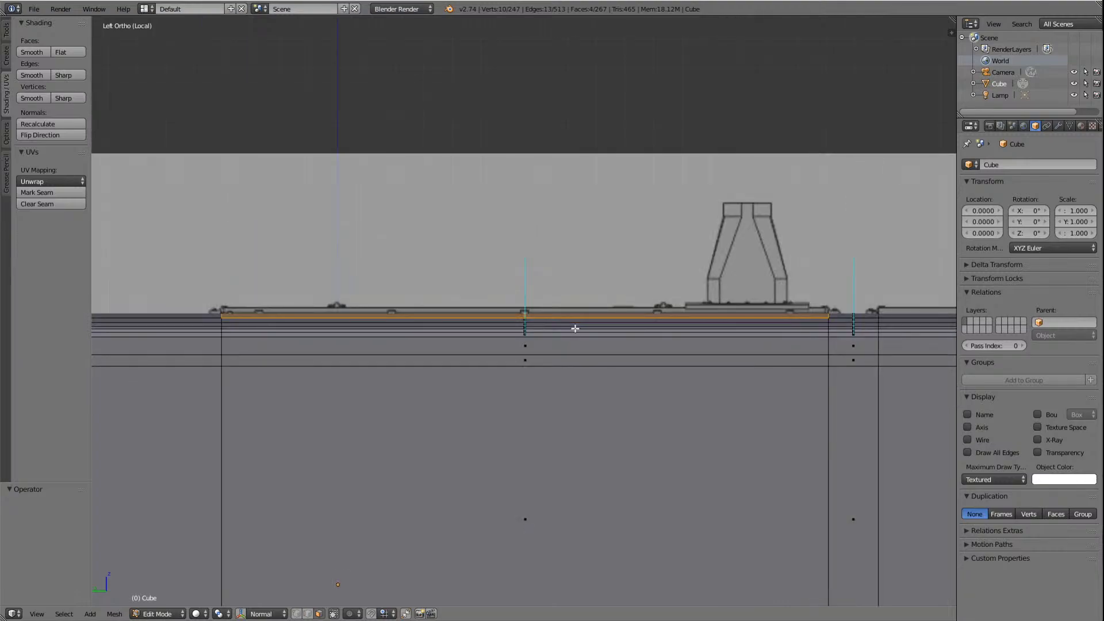
key(e)
key(super+z)
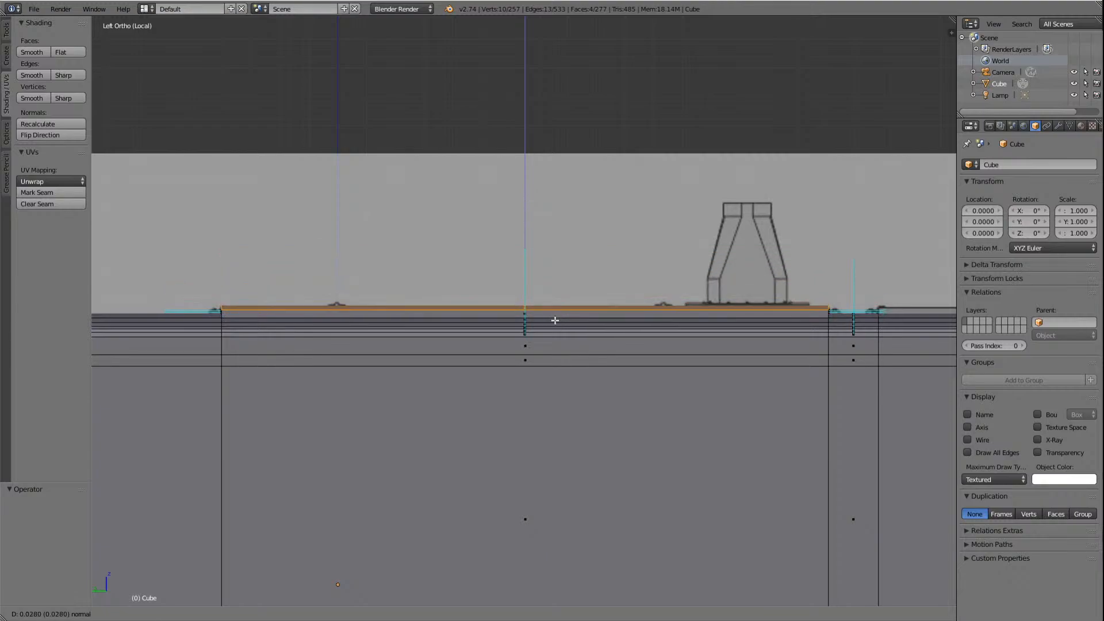
click(553, 321)
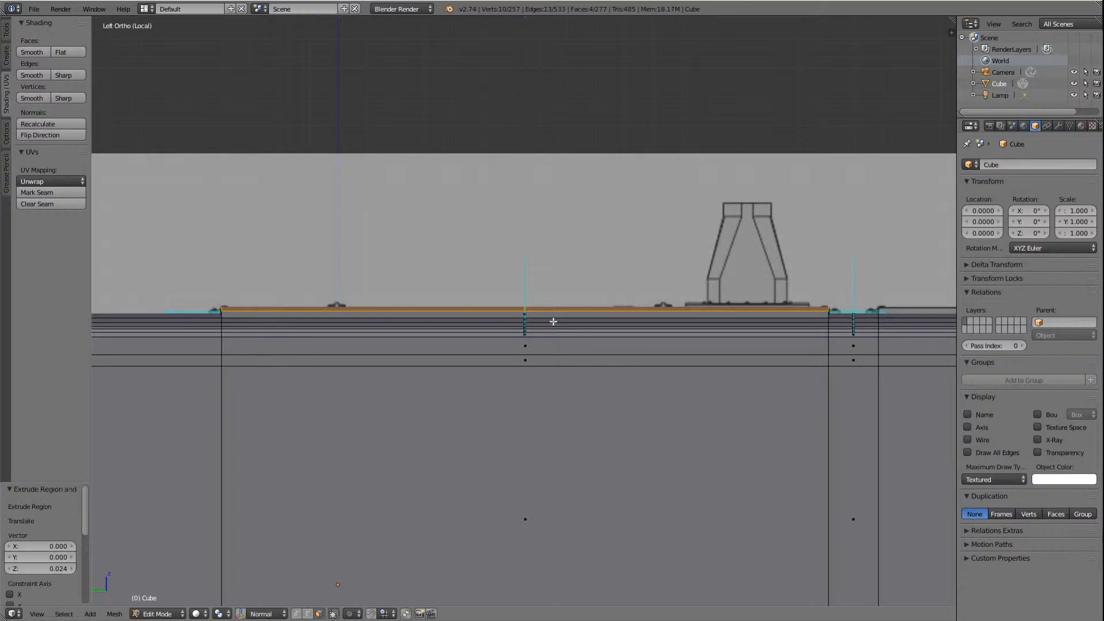
Step: Clear the face selection and examine the extruded roof panel's edges from both sides of the body
scroll(551, 313, down, 1)
scroll(551, 314, down, 4)
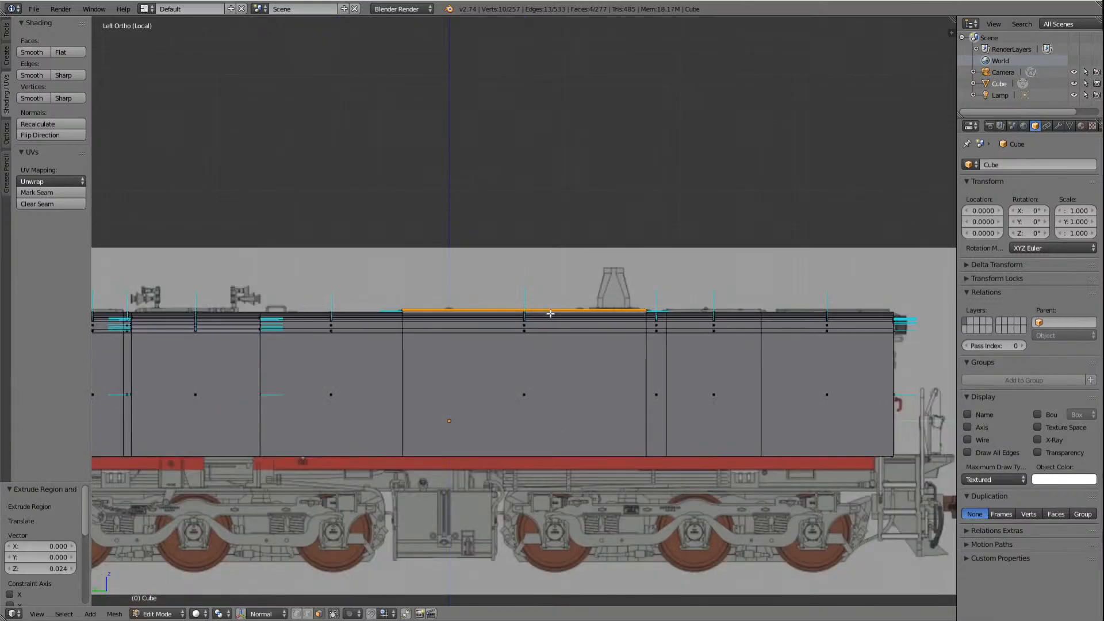
key(Left)
key(Left)
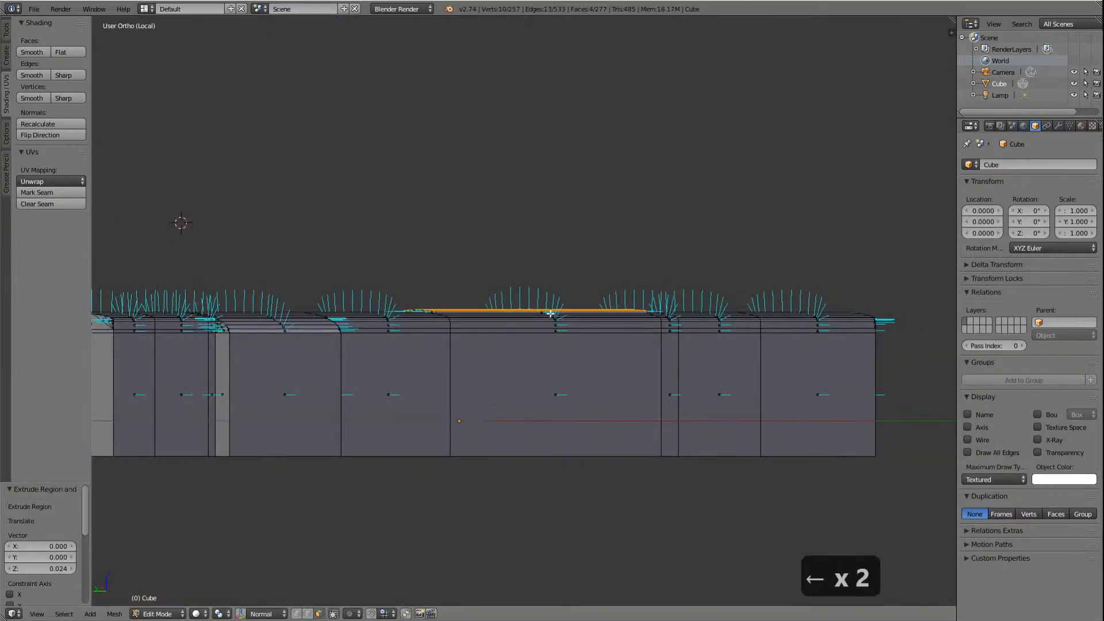
key(Up)
key(Up)
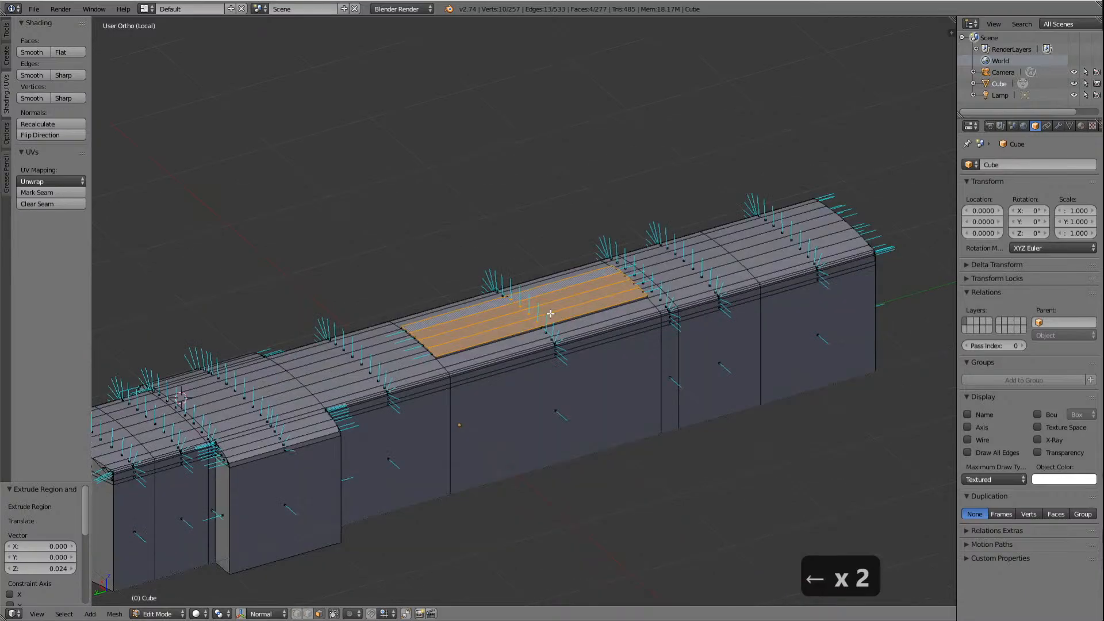
scroll(544, 327, up, 5)
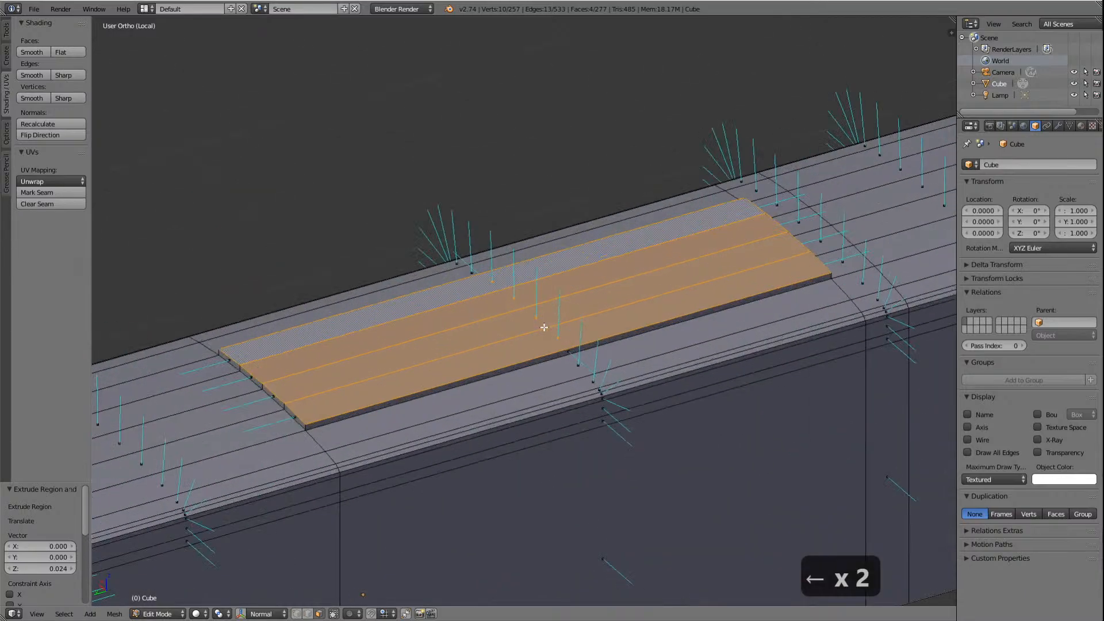
scroll(544, 327, down, 6)
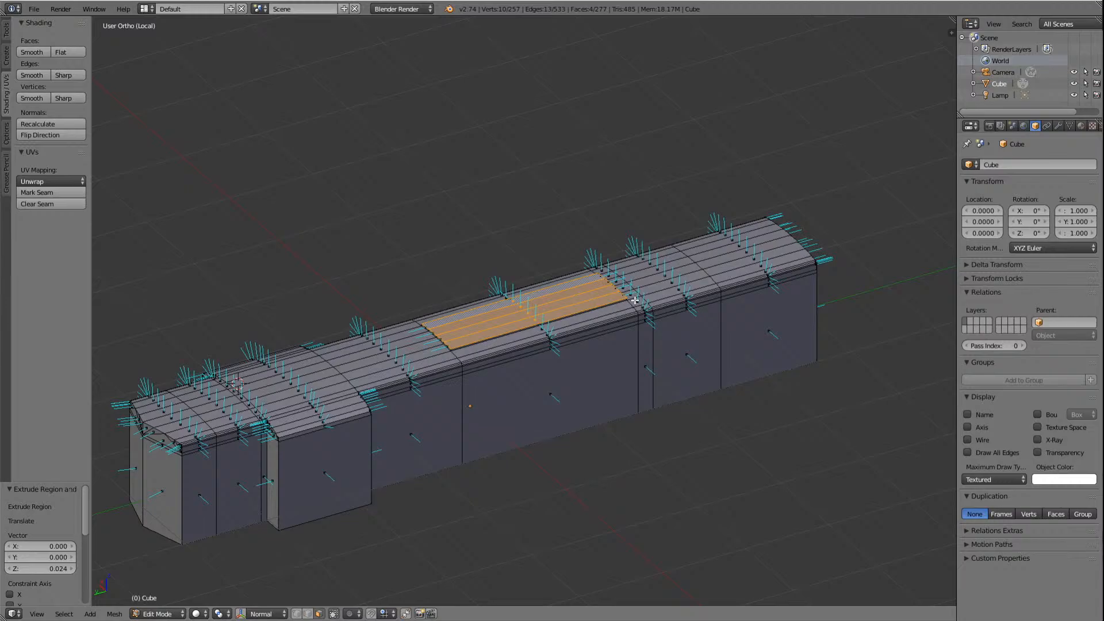
key(a)
scroll(504, 326, up, 5)
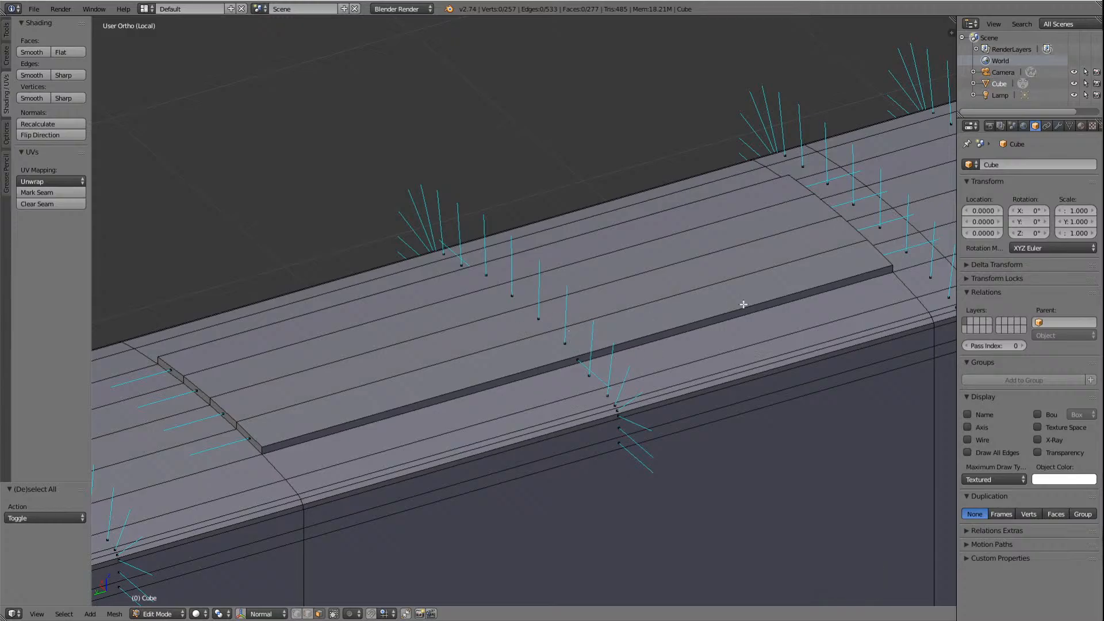
key(Left)
key(Left)
key(Left)
key(Left)
key(Left)
key(Left)
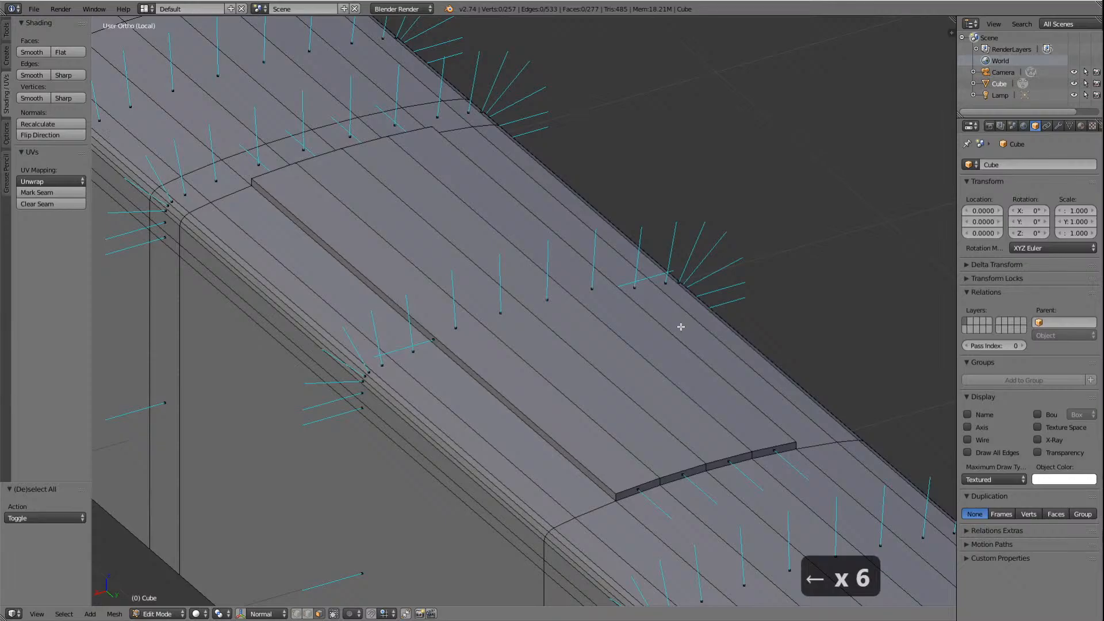
Step: Show the mesh in wireframe shading and select the four top faces of the raised roof panel
click(204, 615)
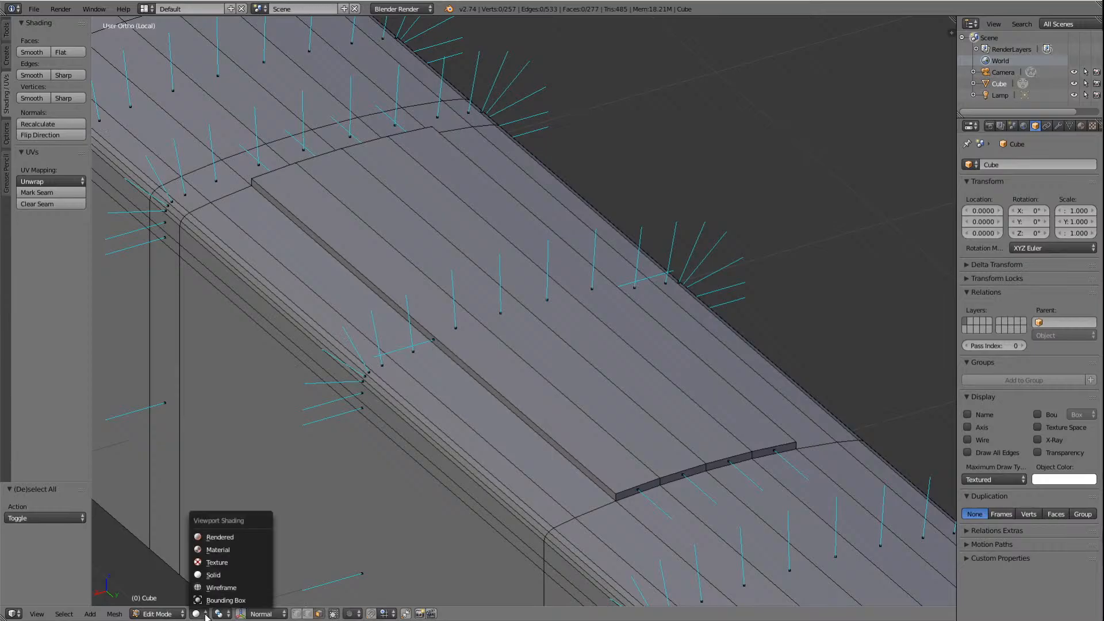
click(214, 583)
scroll(574, 300, up, 6)
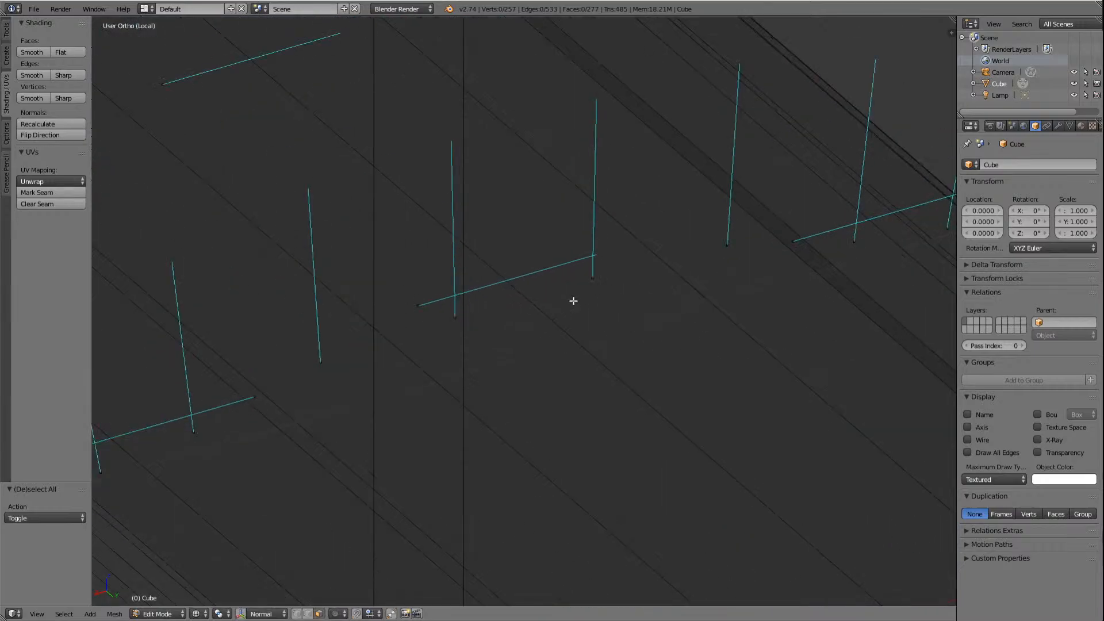
scroll(573, 301, down, 5)
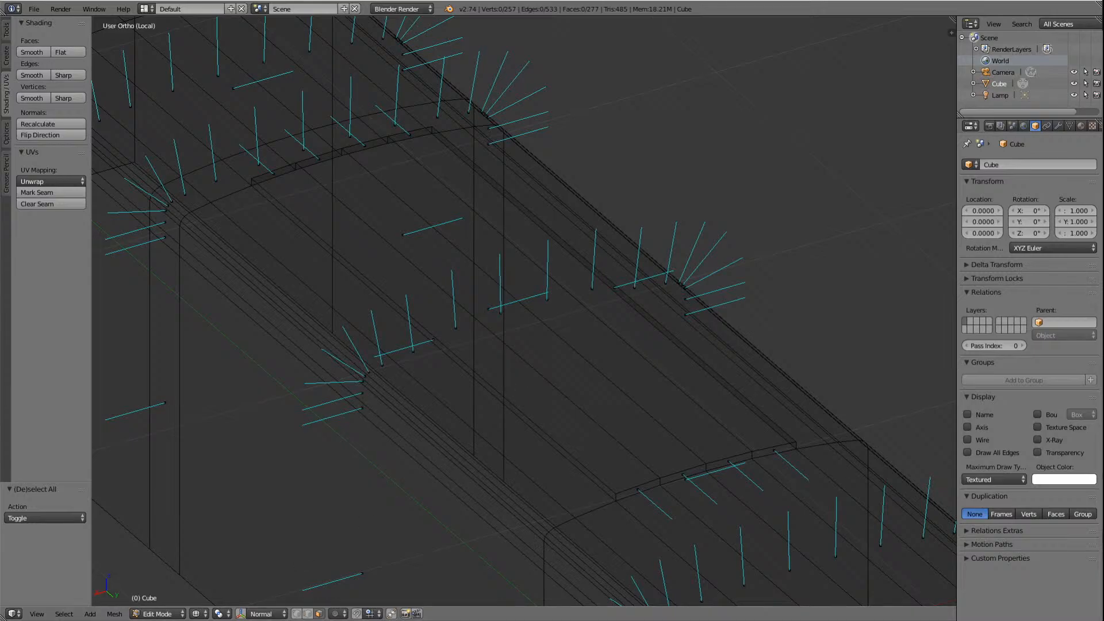
click(462, 338)
shift+click(493, 326)
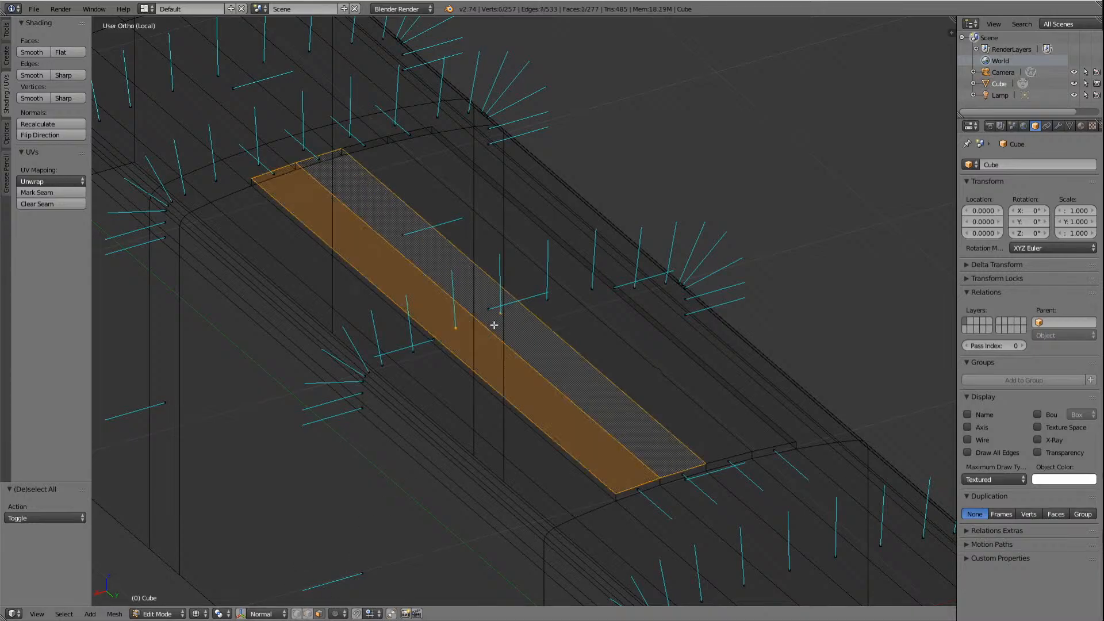
shift+click(558, 318)
shift+click(604, 309)
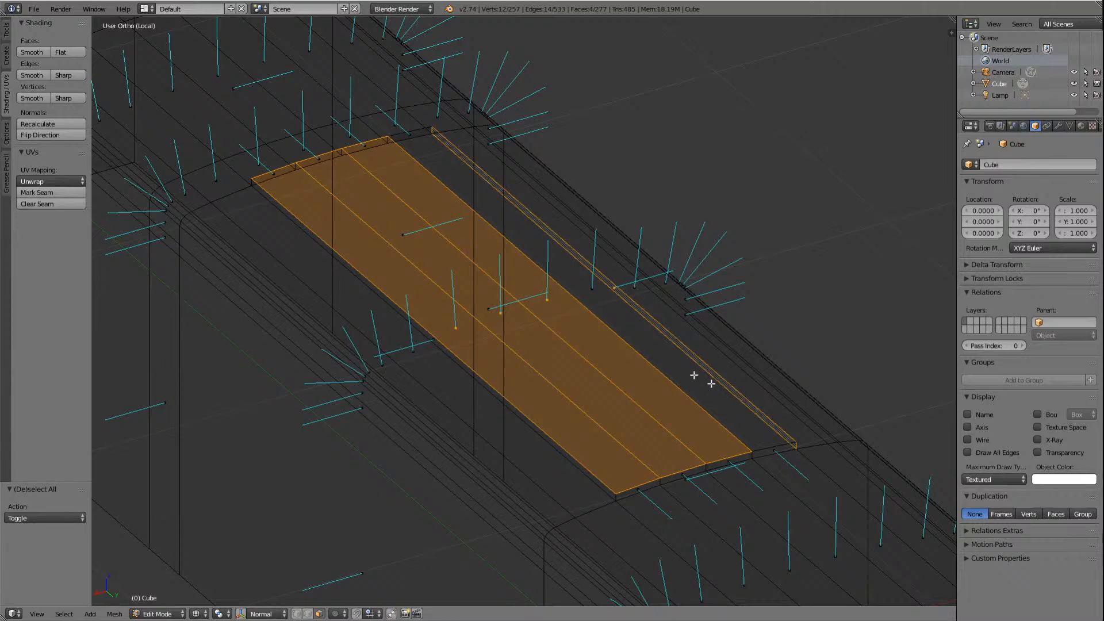
shift+click(615, 290)
shift+click(601, 292)
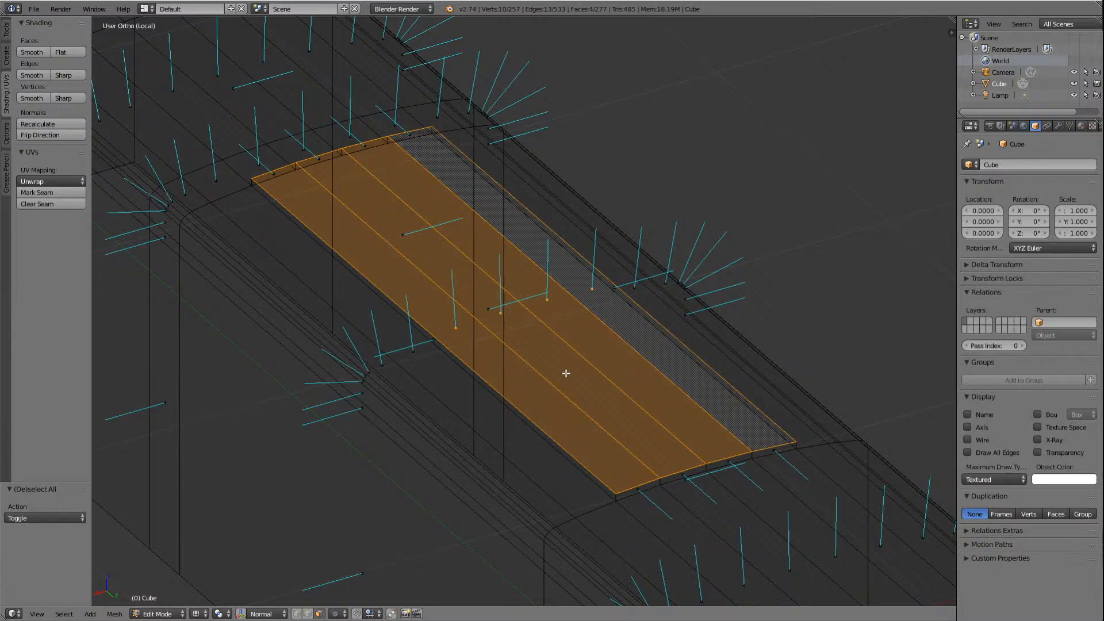
Step: Examine the raised panel's selected faces and the geometry beneath them from all around in wireframe shading
scroll(566, 374, down, 3)
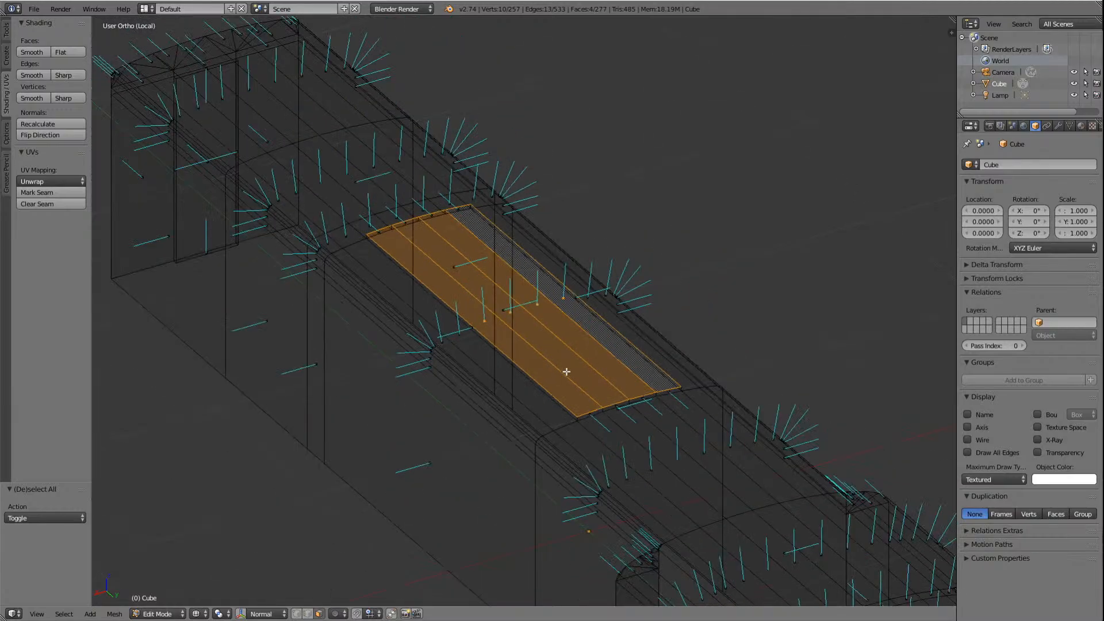
key(Left)
key(Left)
key(Left)
key(Left)
key(Left)
key(Left)
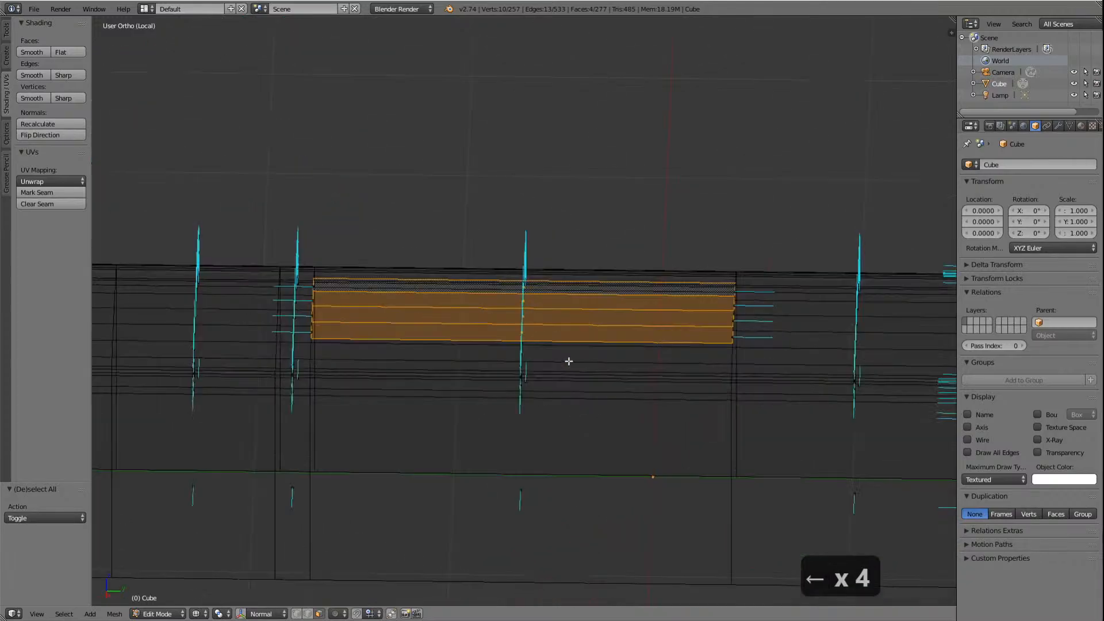
key(Left)
key(Left)
key(Left)
key(Left)
key(Left)
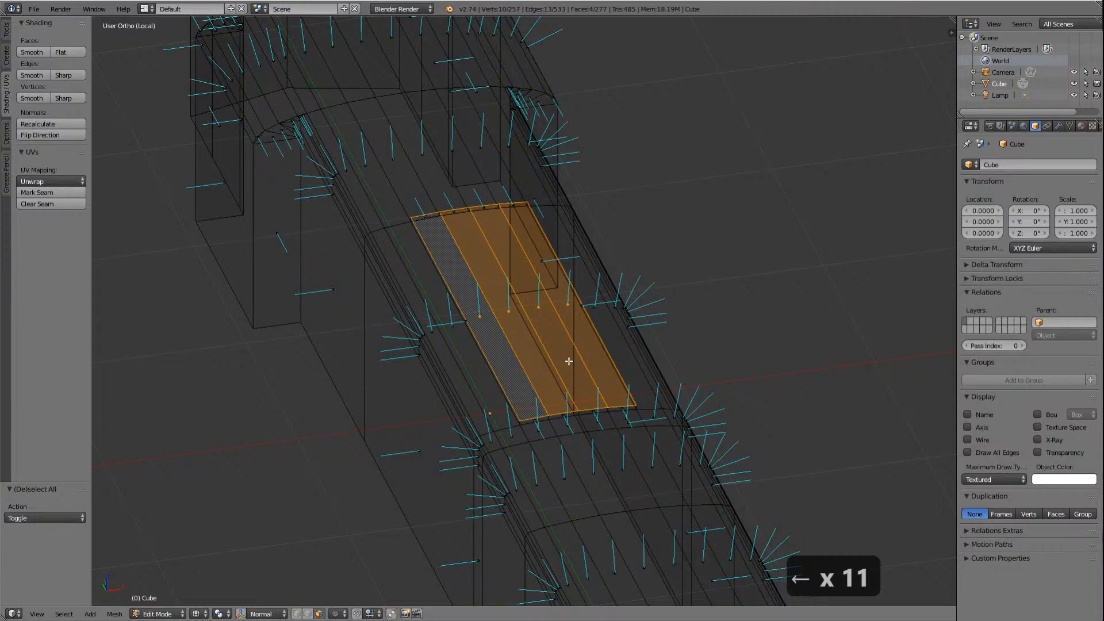
key(Left)
key(Left)
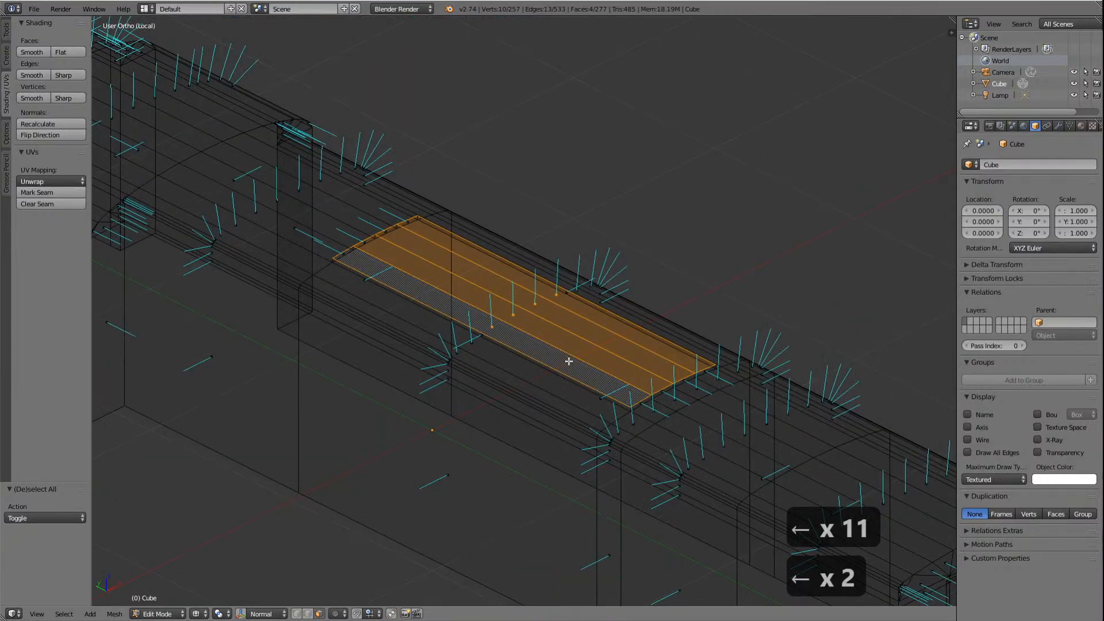
scroll(533, 358, up, 2)
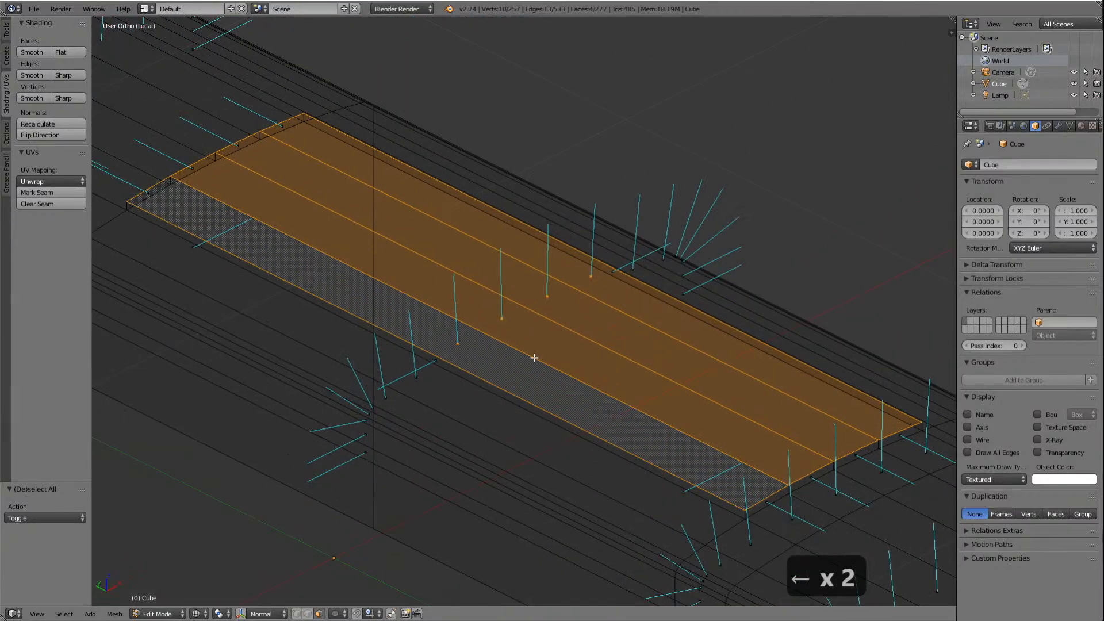
scroll(534, 358, down, 3)
Step: Deselect the panel faces and return the viewport to solid shading
key(a)
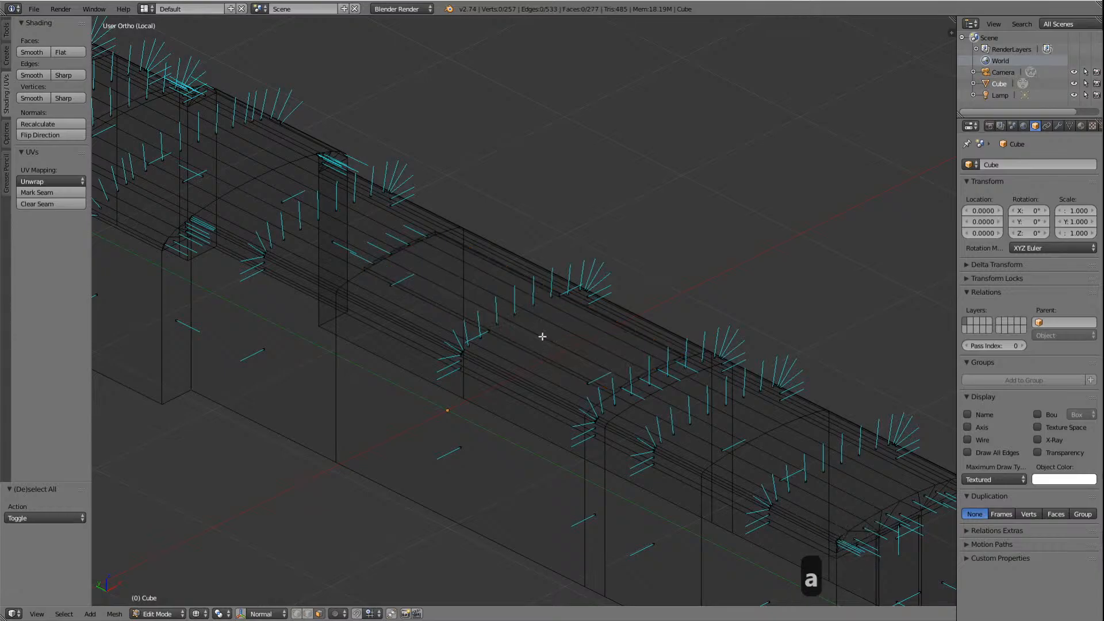
click(199, 614)
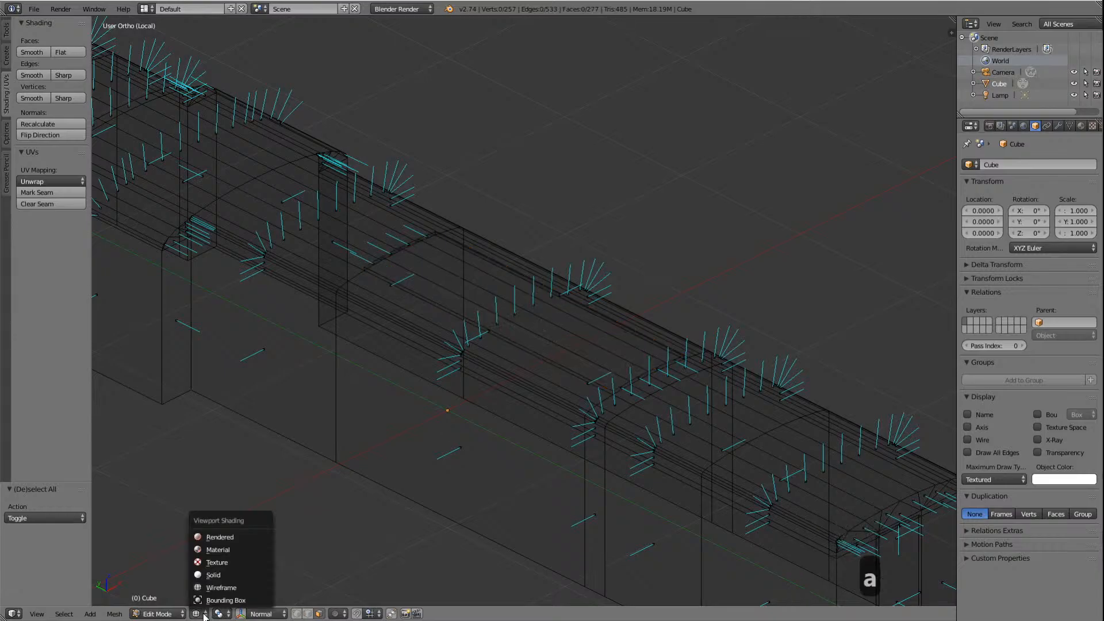
click(214, 576)
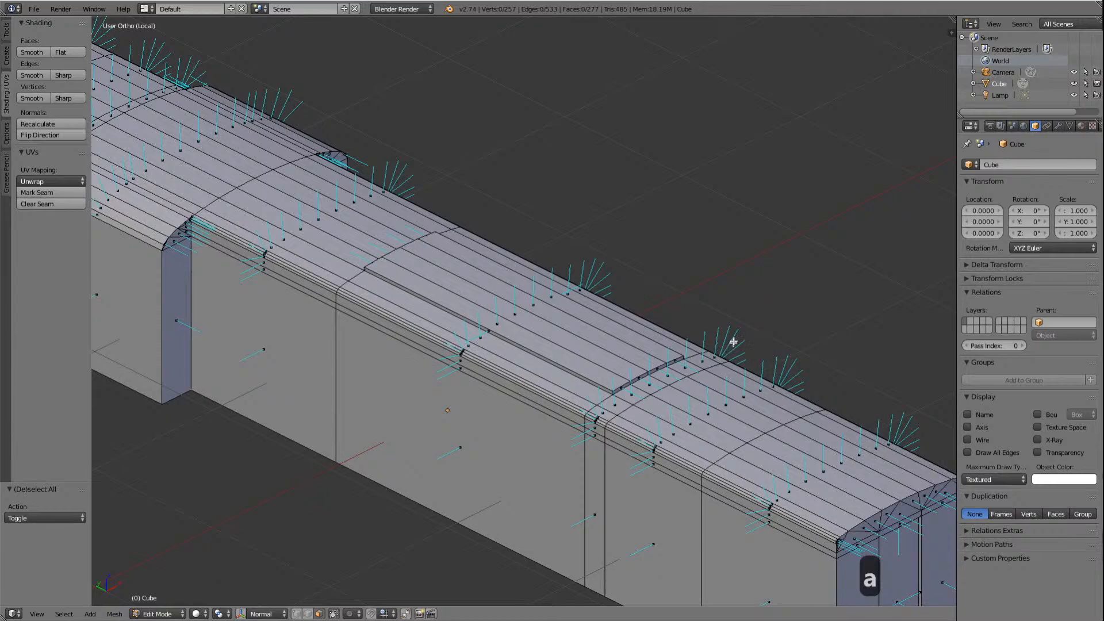
Step: Examine the raised central roof panel from low angles on both sides and against the side reference image in left orthographic view
key(Down)
key(Down)
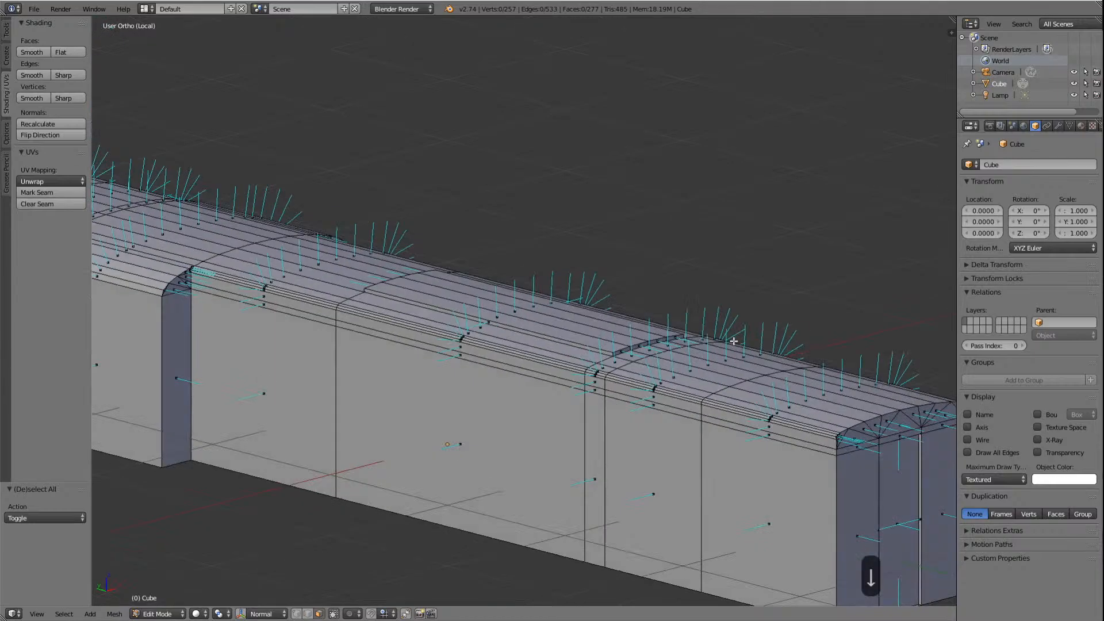
key(Up)
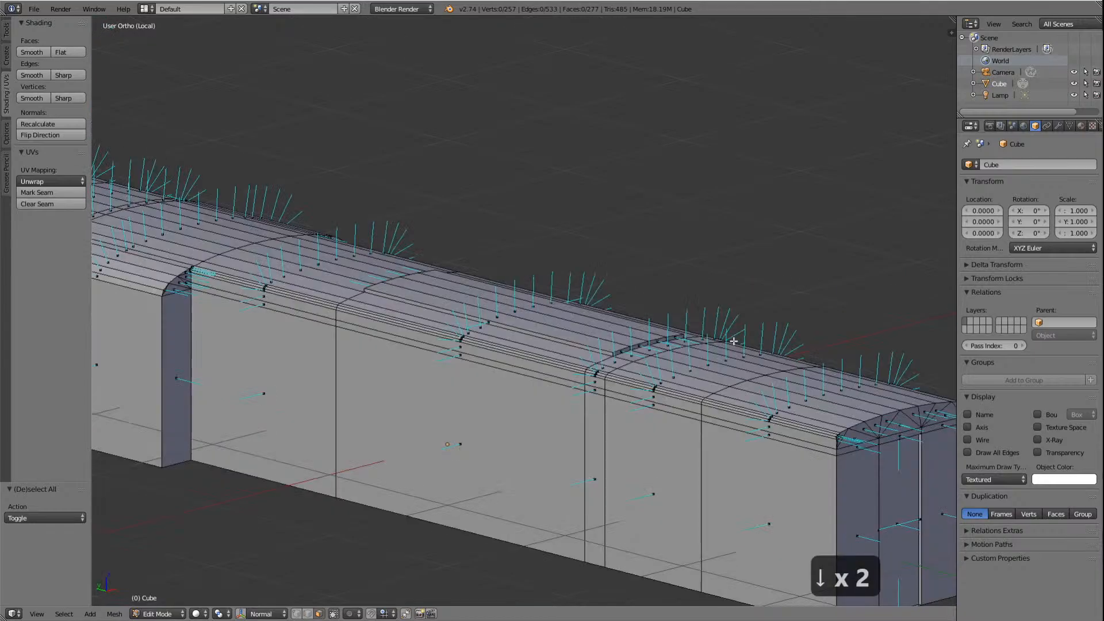
key(Left)
key(Left)
key(Left)
key(Left)
key(Left)
key(Left)
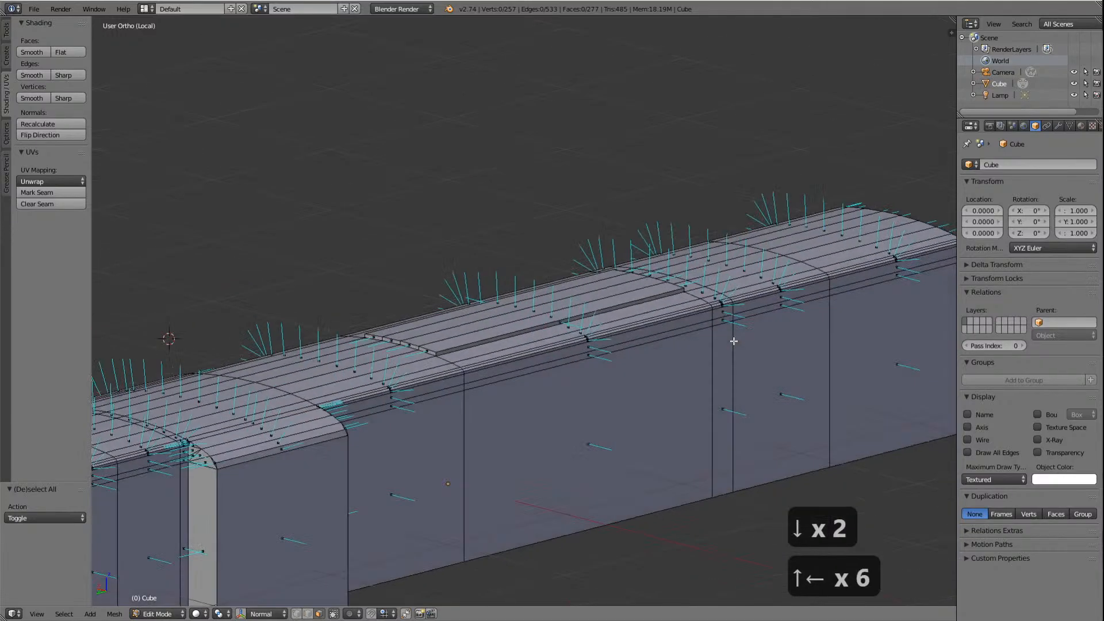
key(Left)
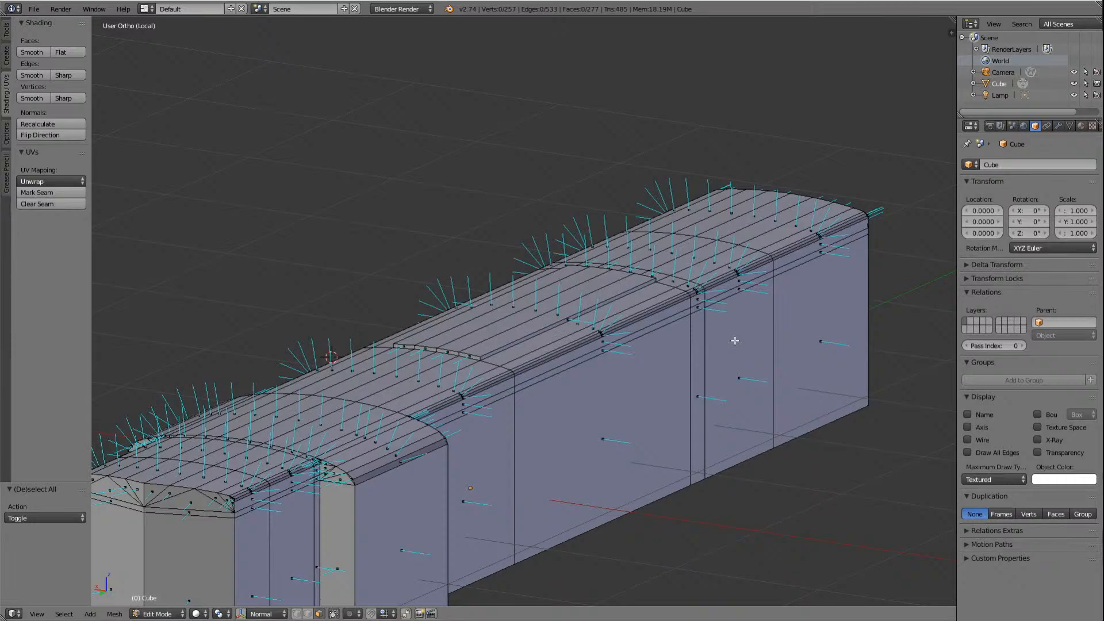
scroll(701, 343, up, 3)
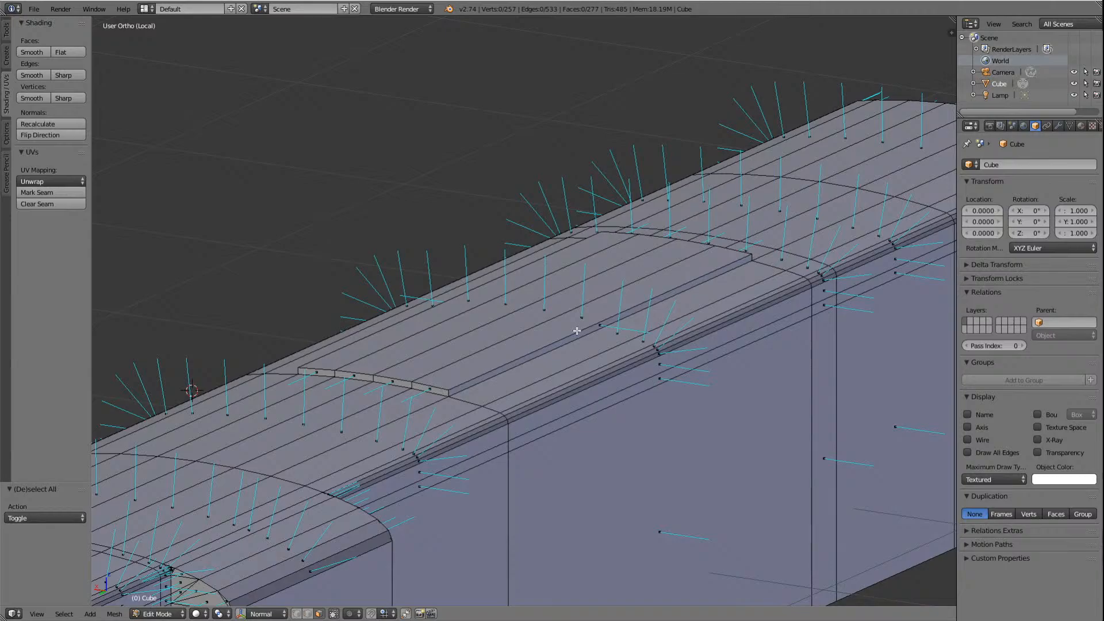
key(ctrl+KP_3)
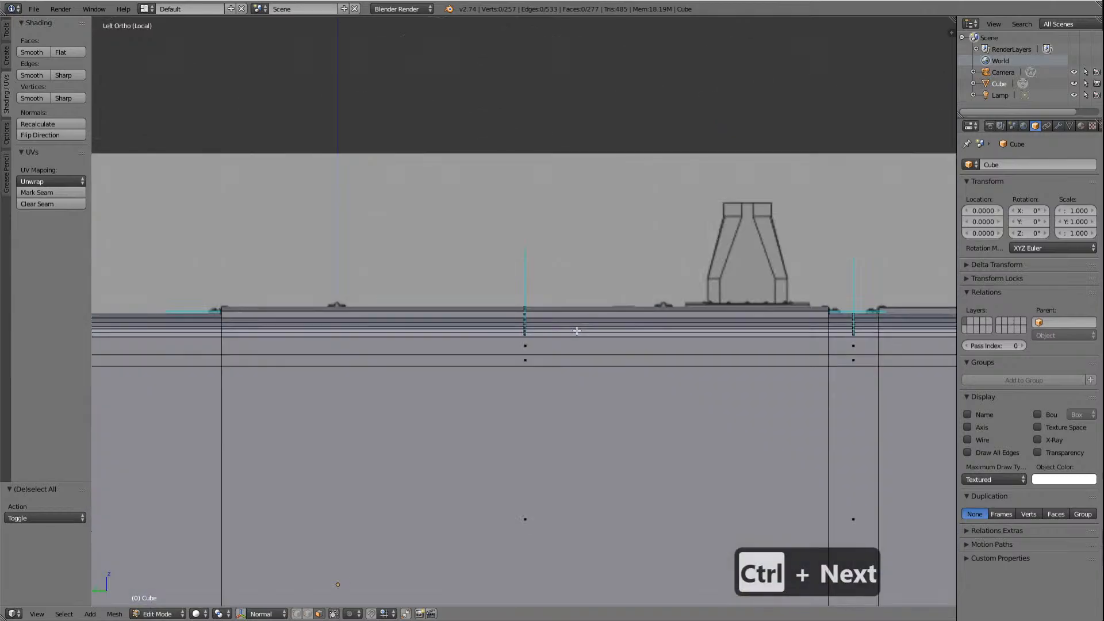
Step: Compare the roof sections with the side reference image in left orthographic view and examine the raised central panel from overhead
scroll(602, 353, down, 4)
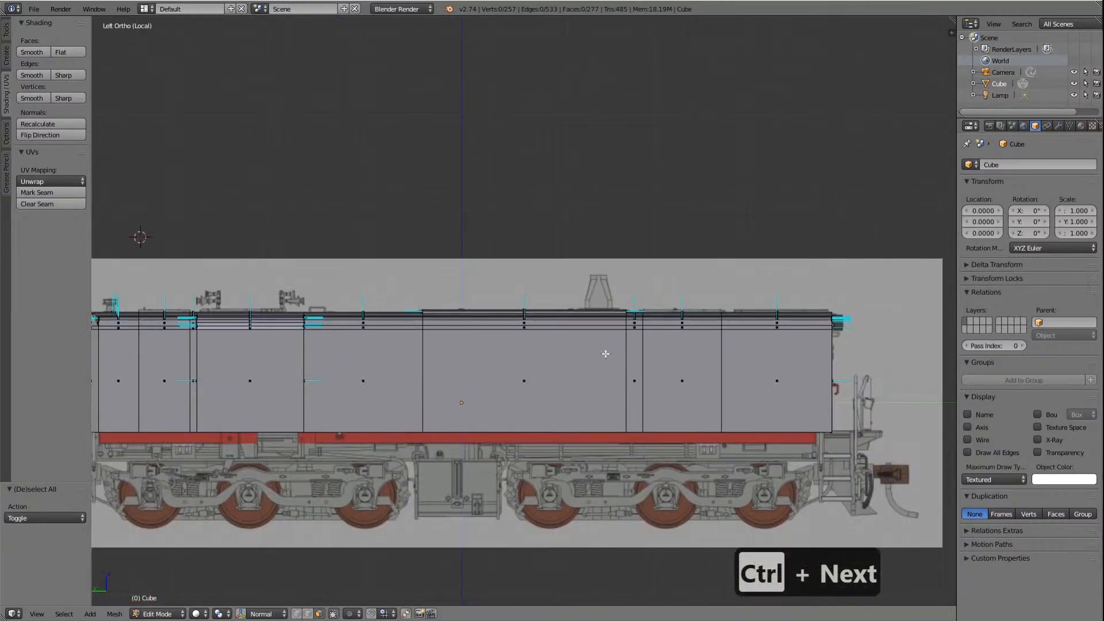
scroll(606, 354, up, 2)
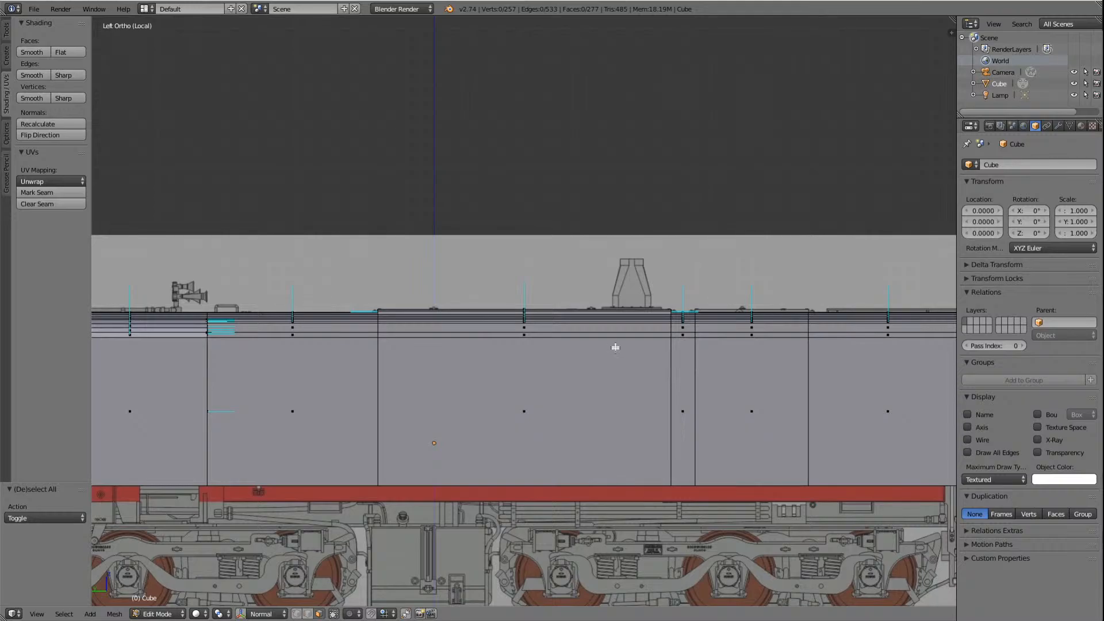
key(Up)
key(Up)
key(Up)
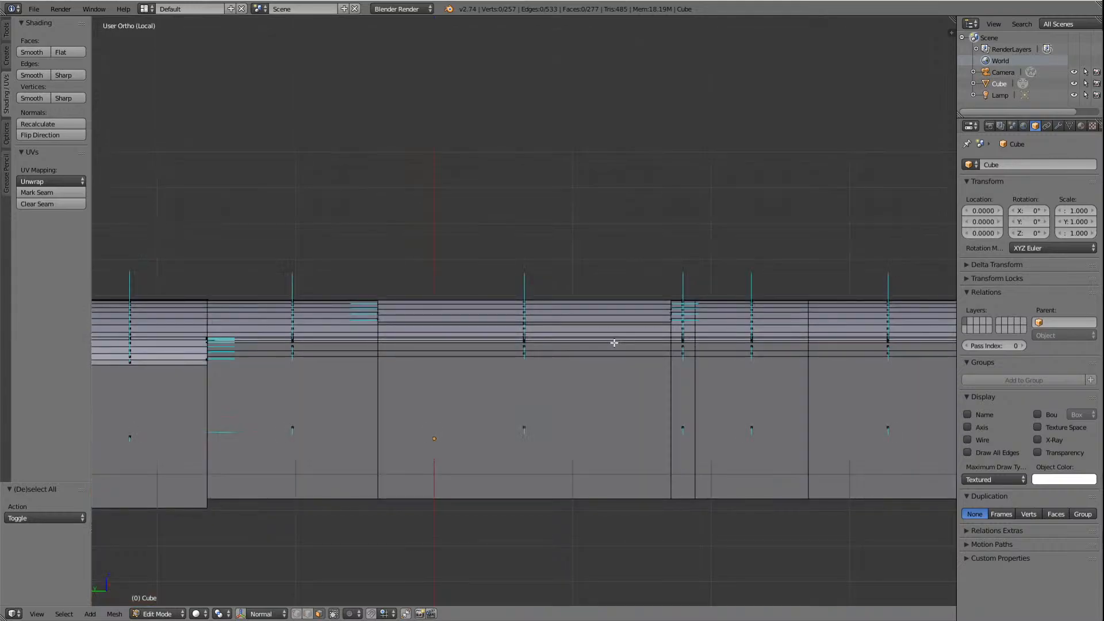
key(Right)
key(Right)
key(Right)
key(Right)
key(Right)
key(Right)
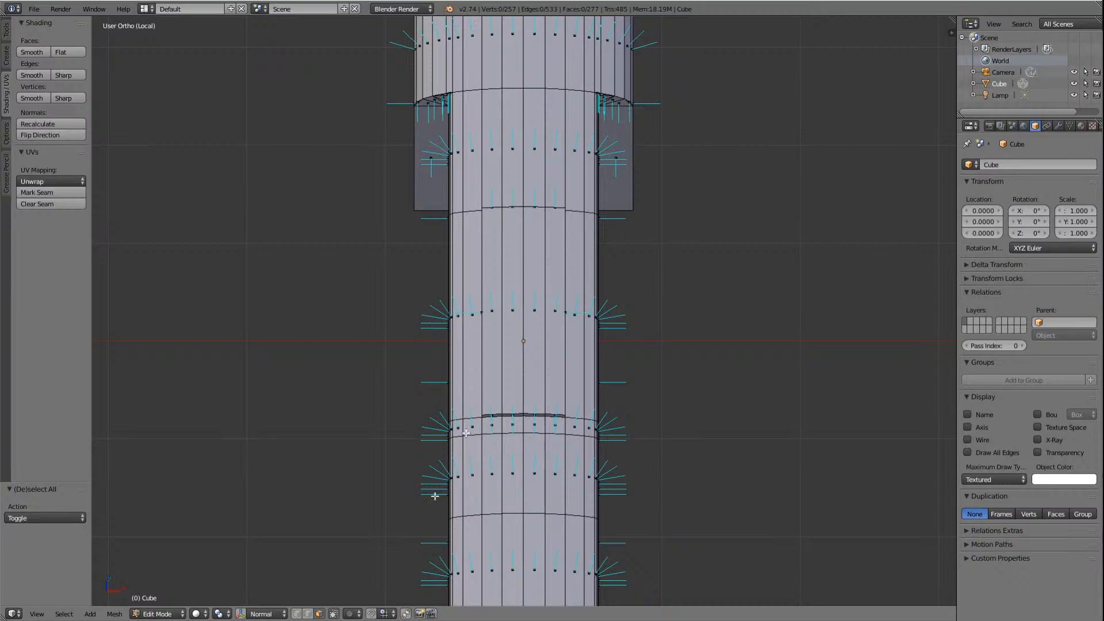
Step: Switch to the browser and study the roof panels in the 48 class locomotive product photos across the different liveries
key(alt+Tab)
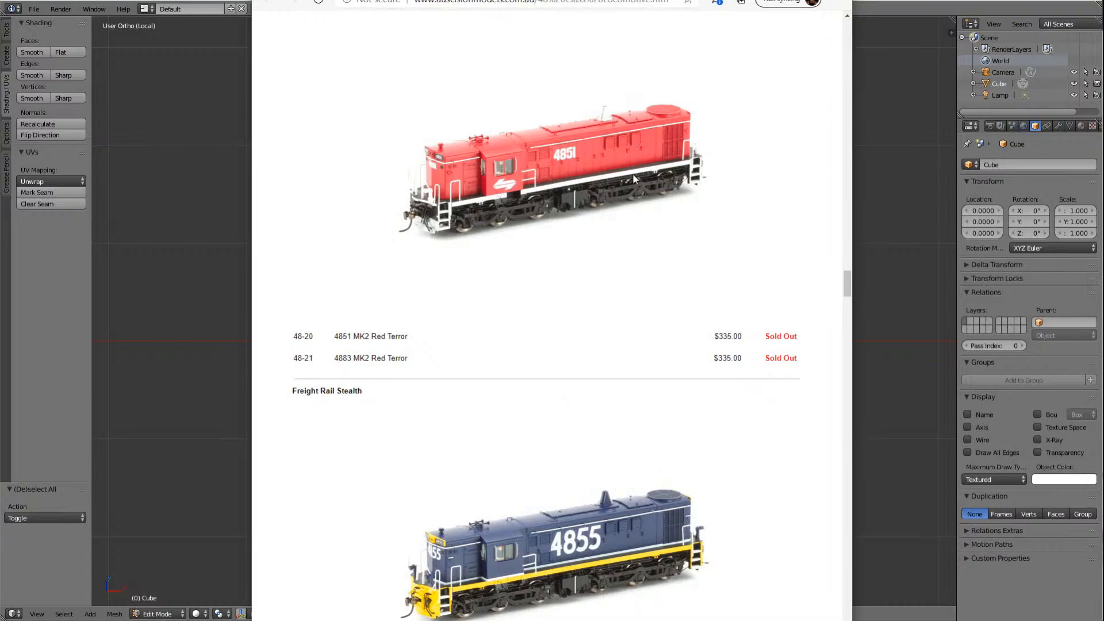
scroll(593, 313, down, 8)
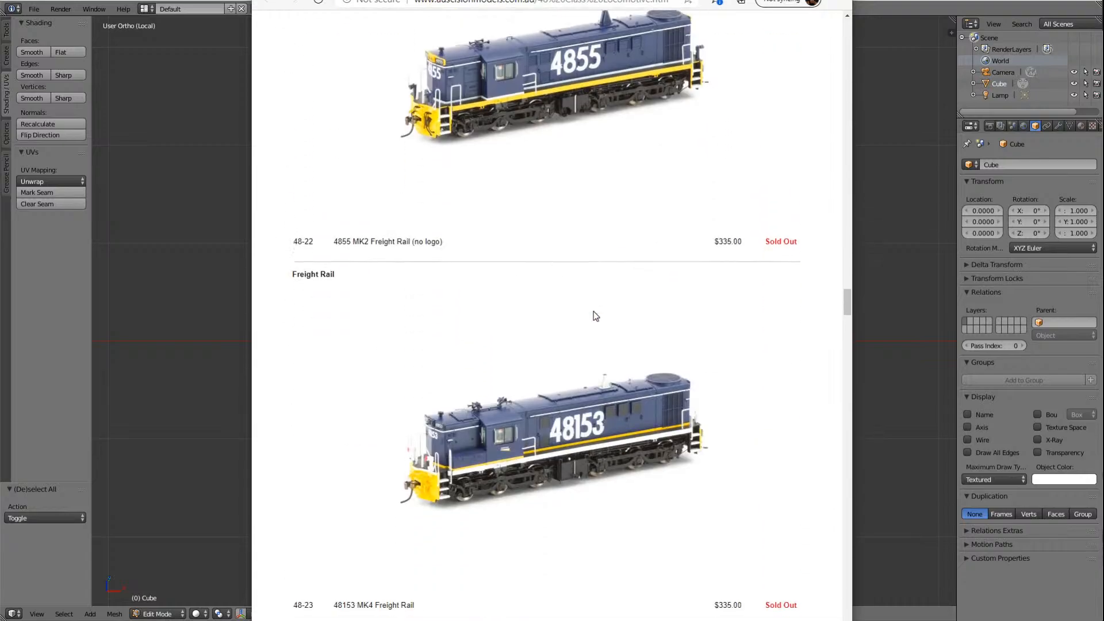
scroll(596, 375, down, 8)
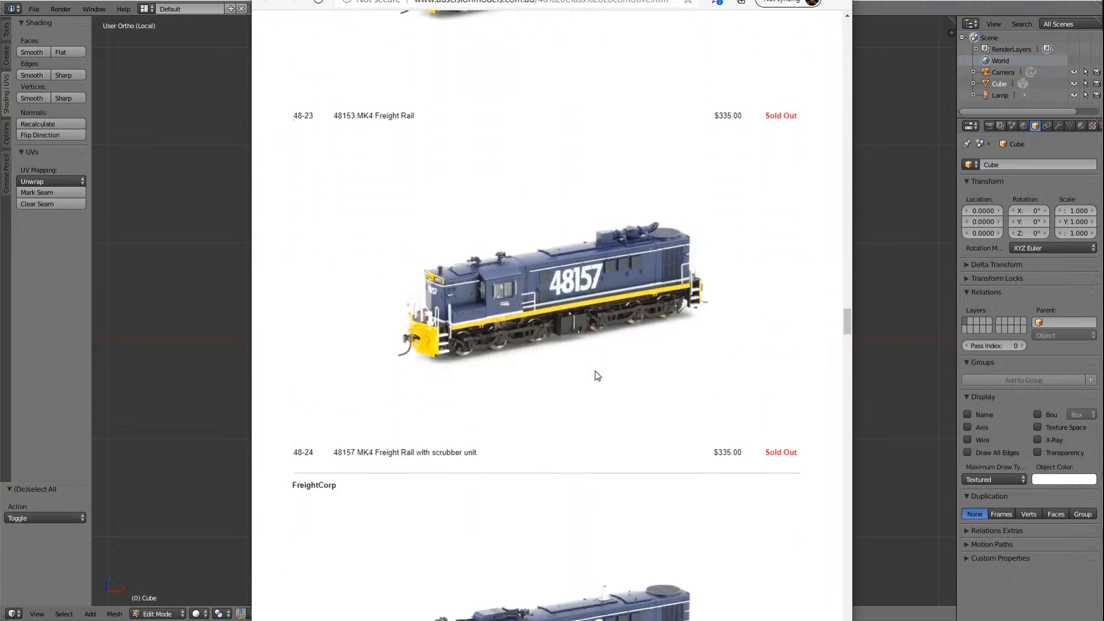
scroll(596, 374, down, 6)
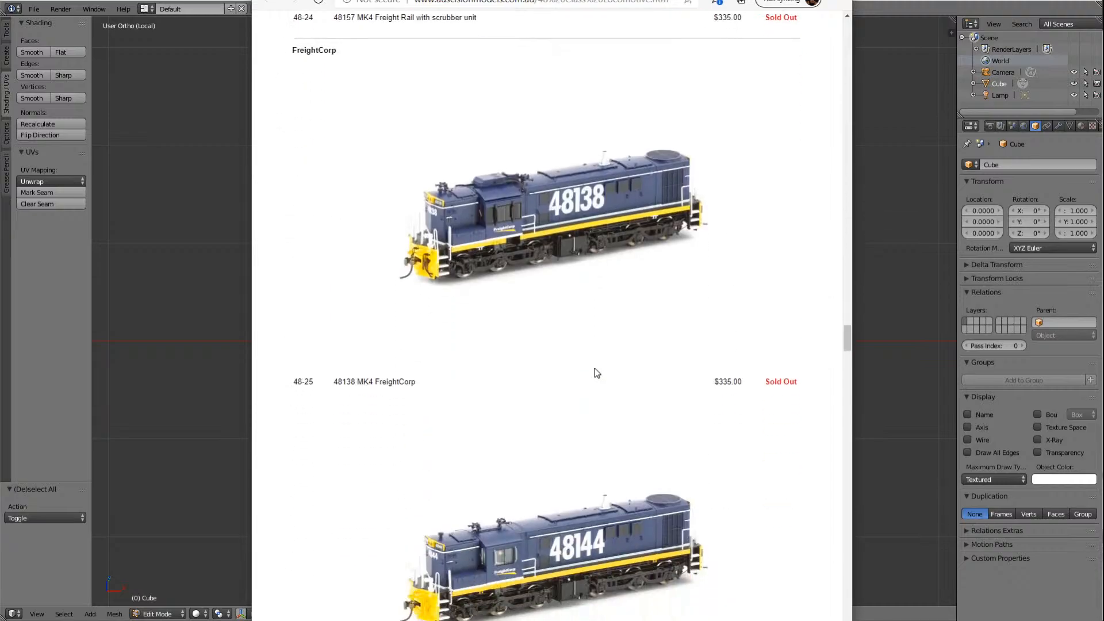
scroll(596, 374, down, 7)
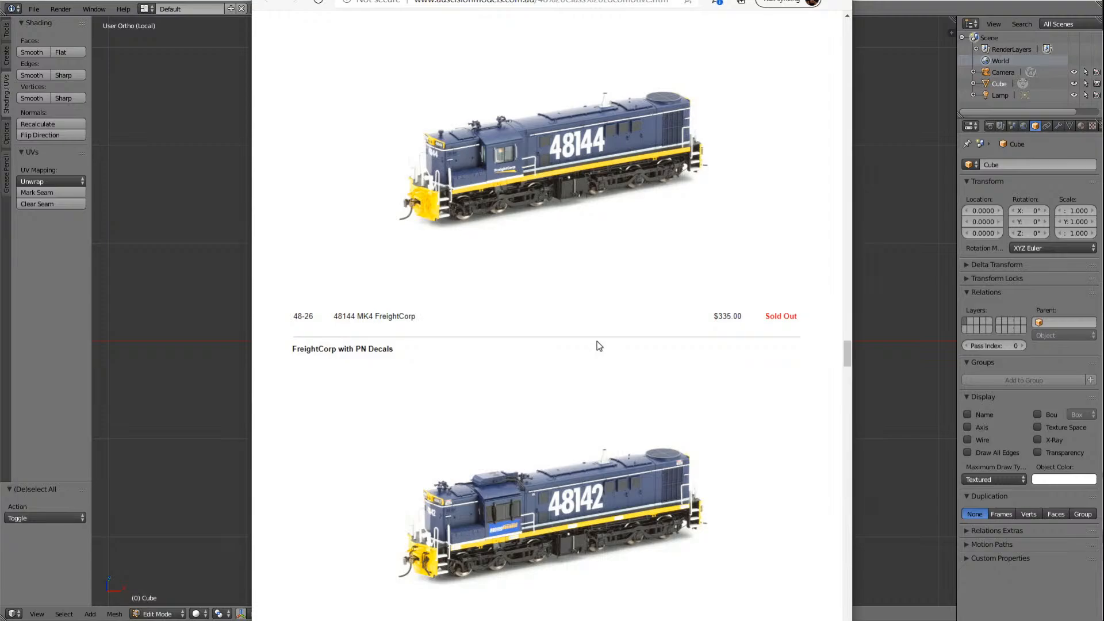
scroll(599, 346, down, 6)
scroll(598, 345, down, 6)
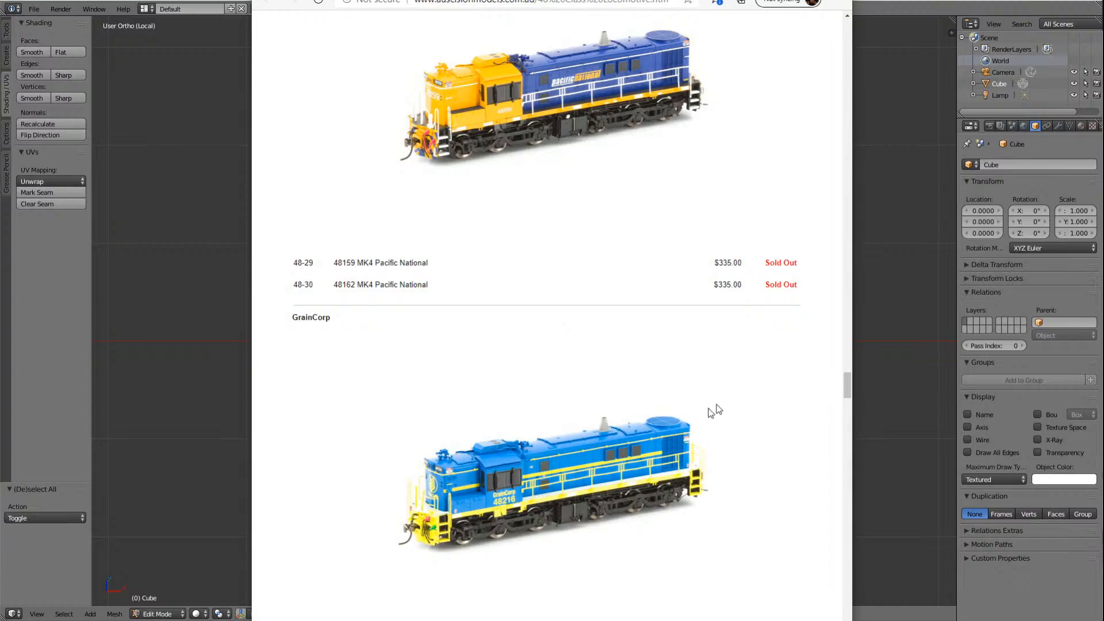
scroll(577, 360, down, 10)
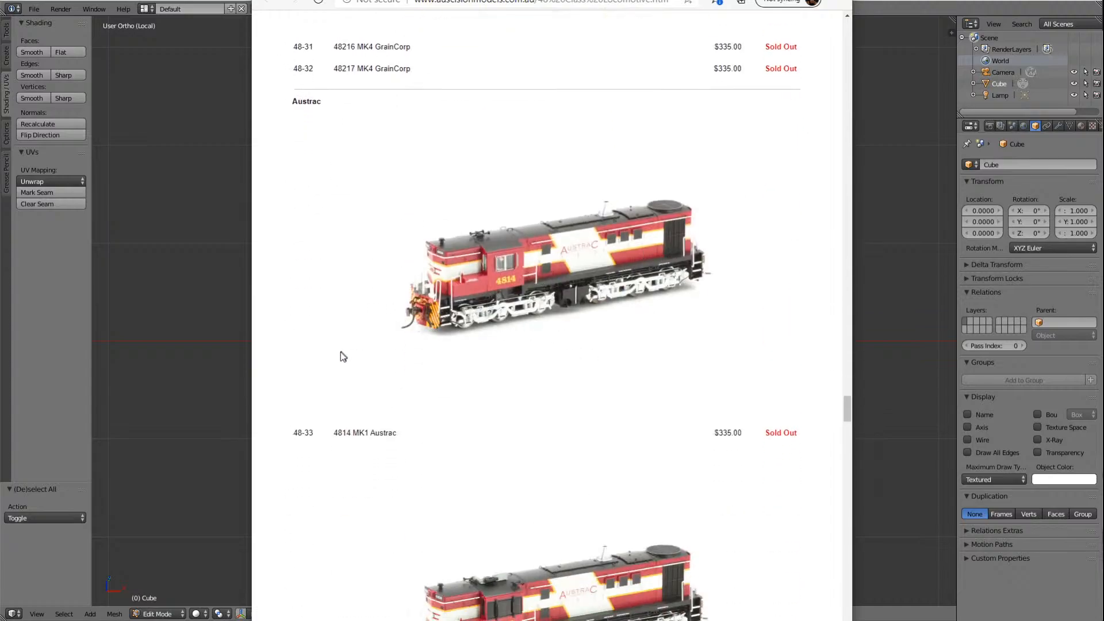
scroll(631, 348, down, 20)
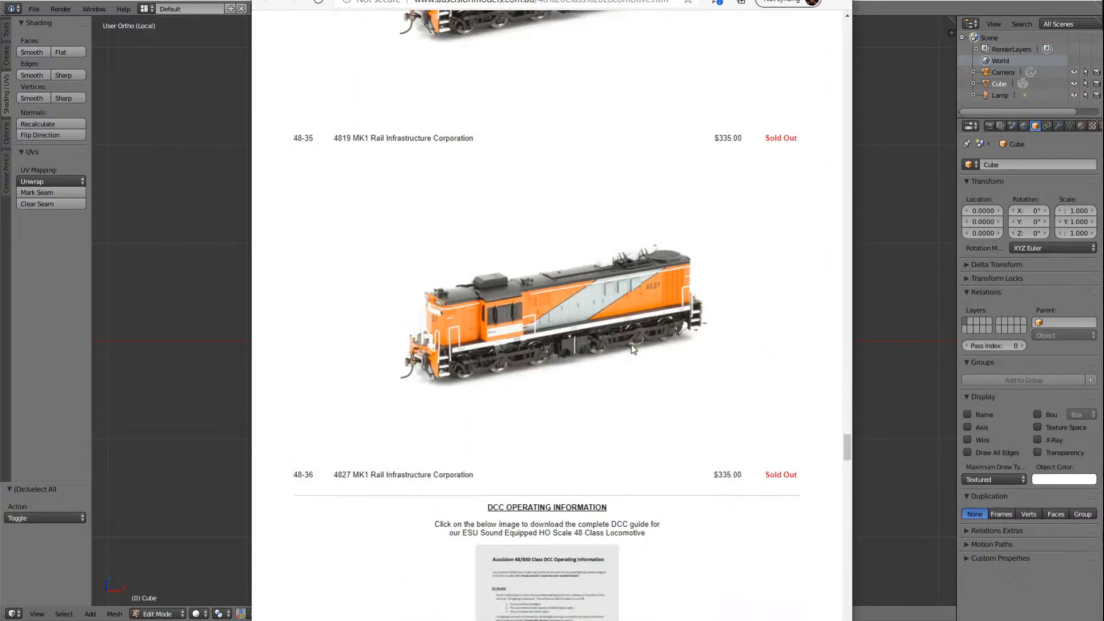
scroll(634, 350, up, 20)
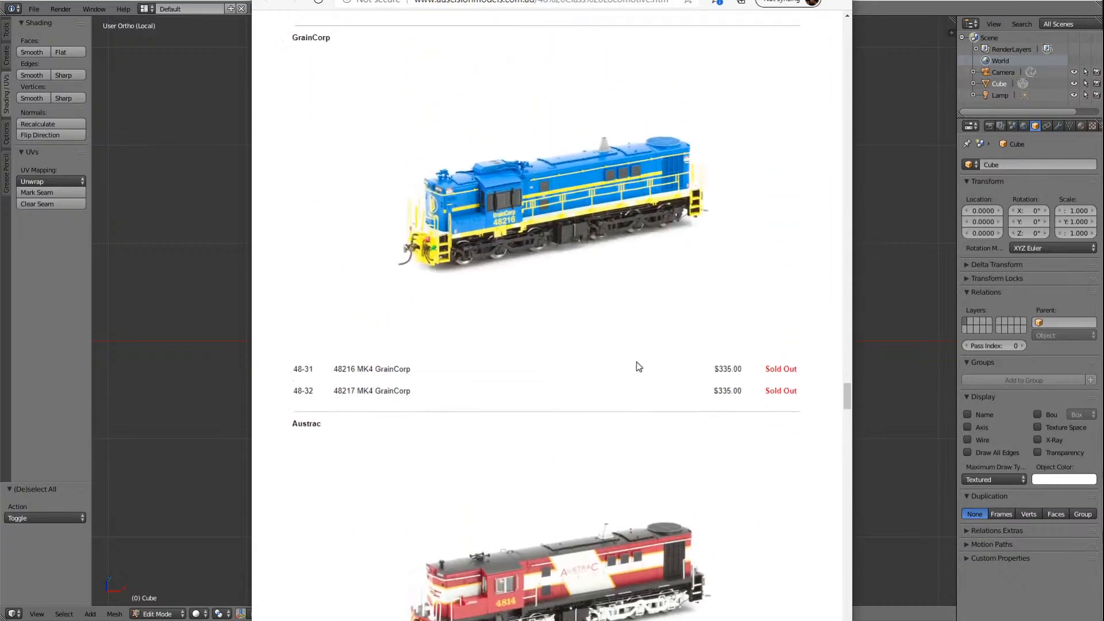
scroll(638, 369, up, 20)
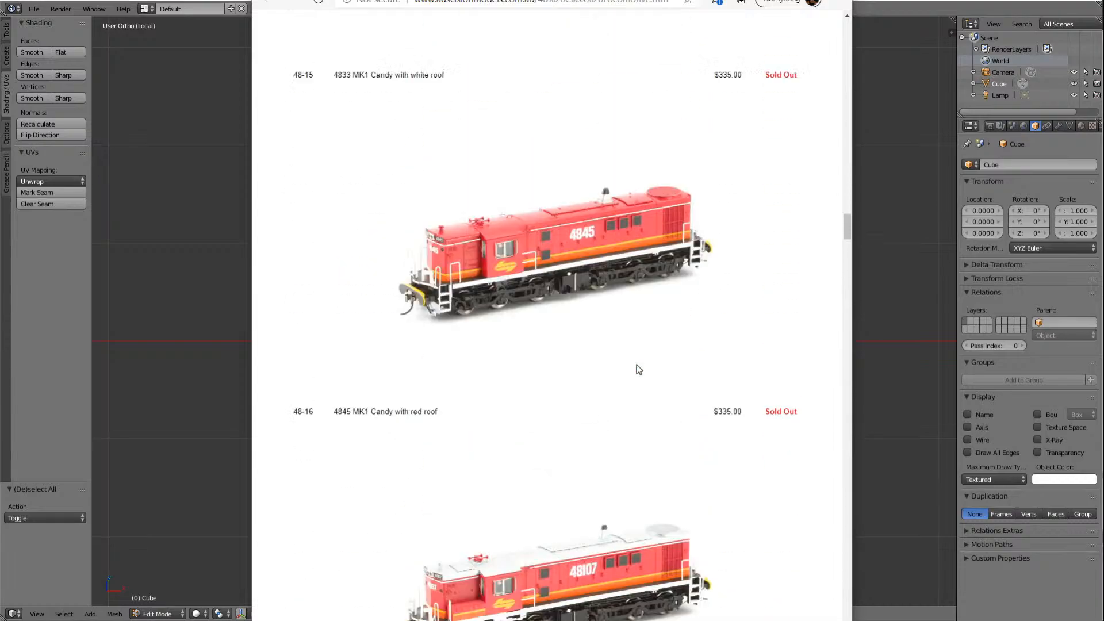
scroll(638, 369, up, 5)
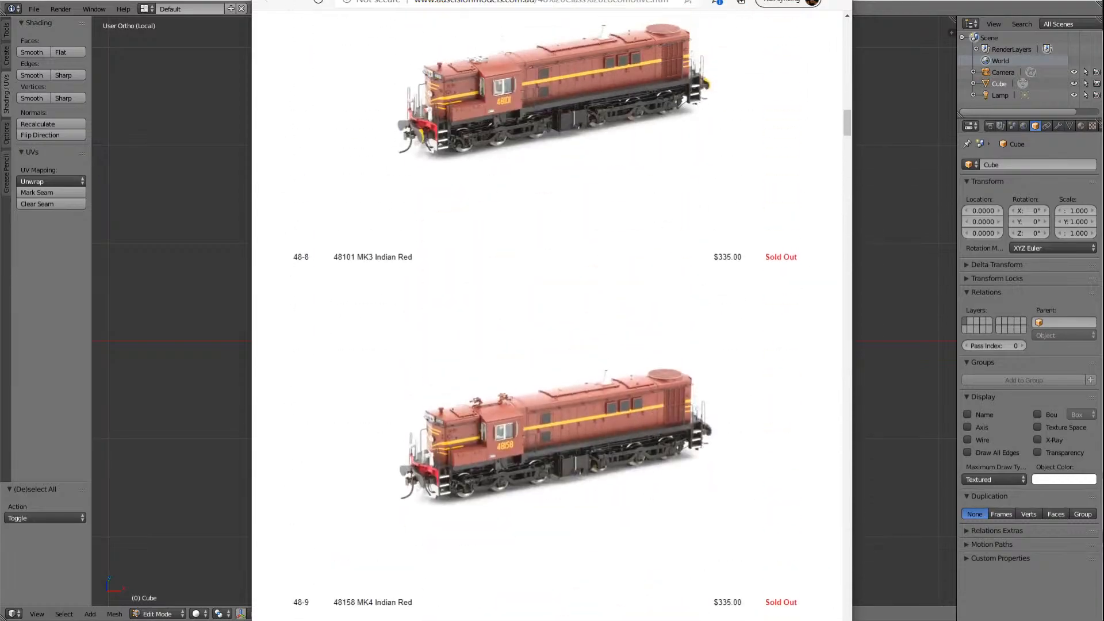
Step: Return to Blender and examine the roof along the whole locomotive body from above and from a lower side angle
key(alt+Tab)
scroll(568, 431, down, 2)
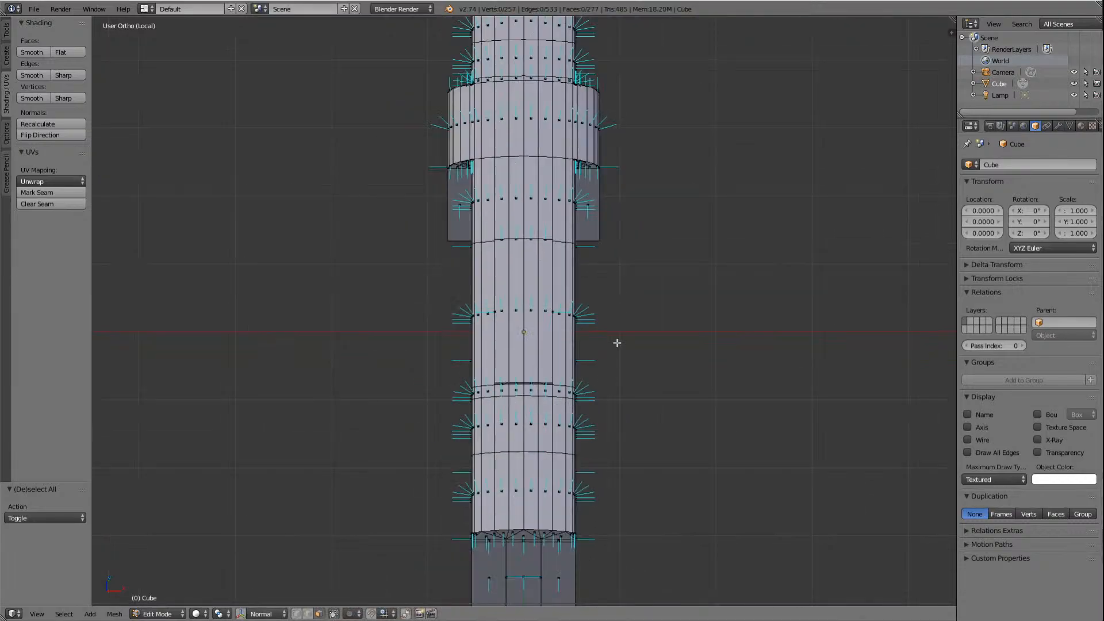
key(KP_4)
key(KP_4)
key(KP_4)
key(KP_4)
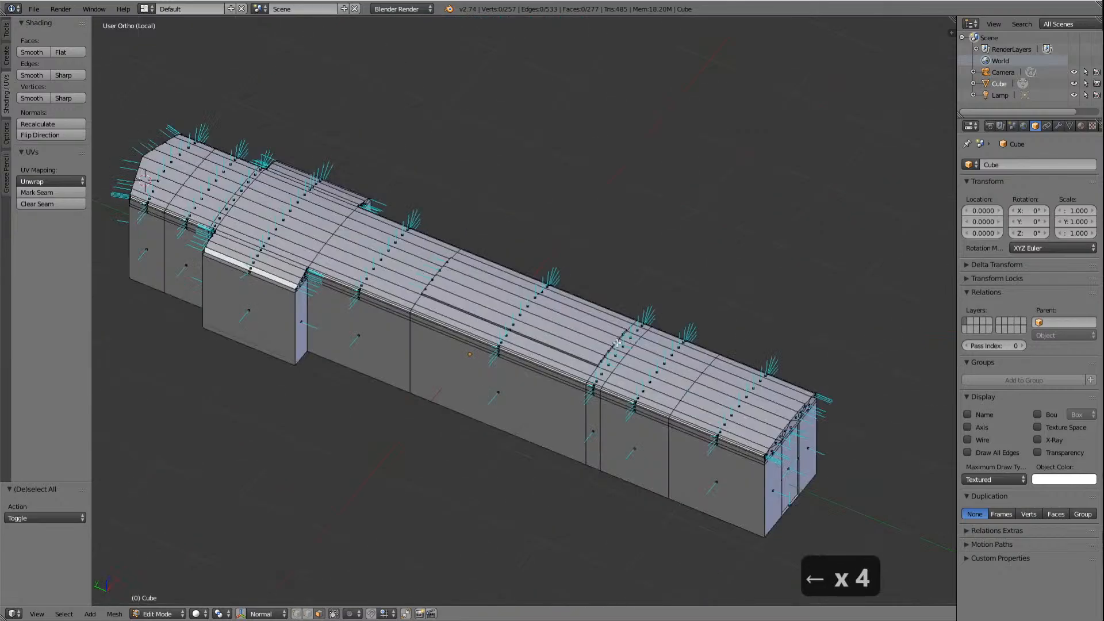
key(KP_2)
key(KP_2)
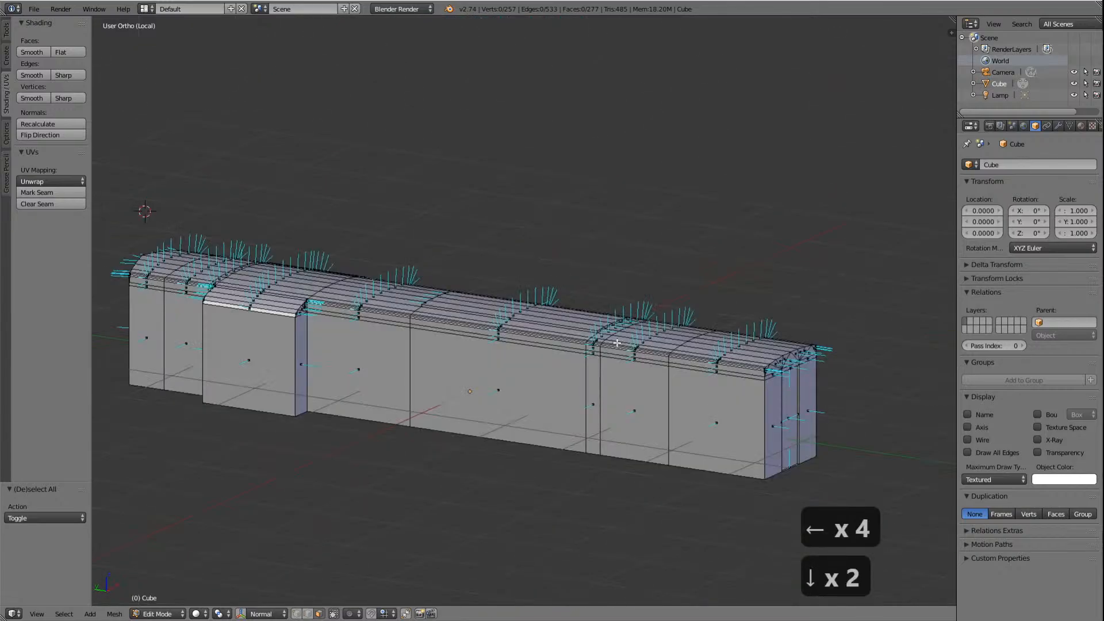
key(KP_8)
key(KP_8)
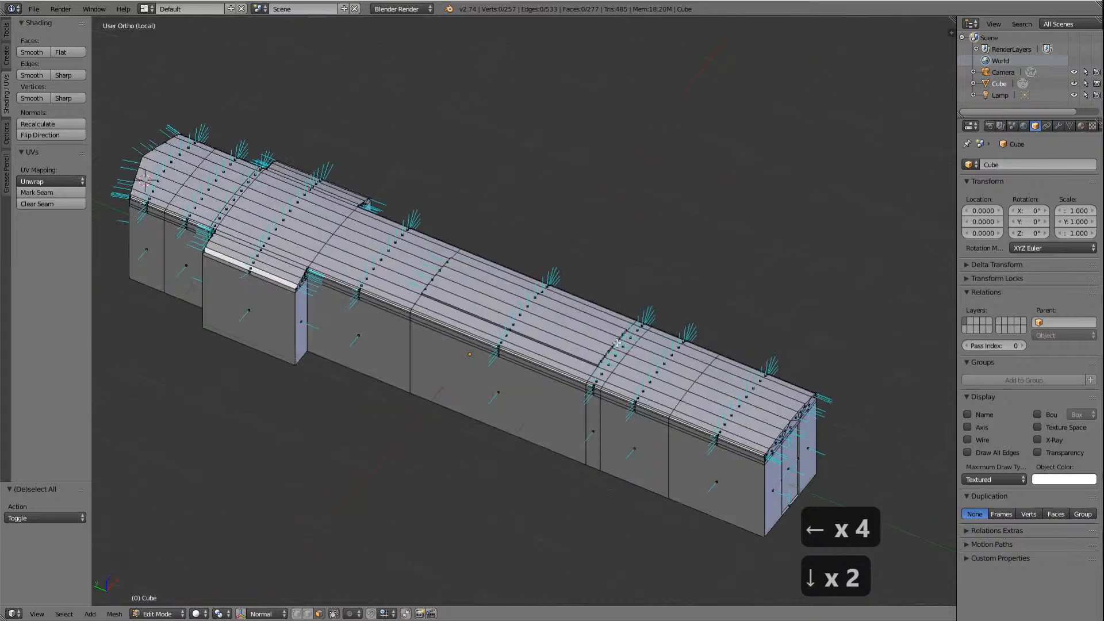
Step: Select the six adjacent top faces of the roof section just beyond the narrow strip behind the raised central panel
key(KP_6)
key(KP_6)
key(KP_6)
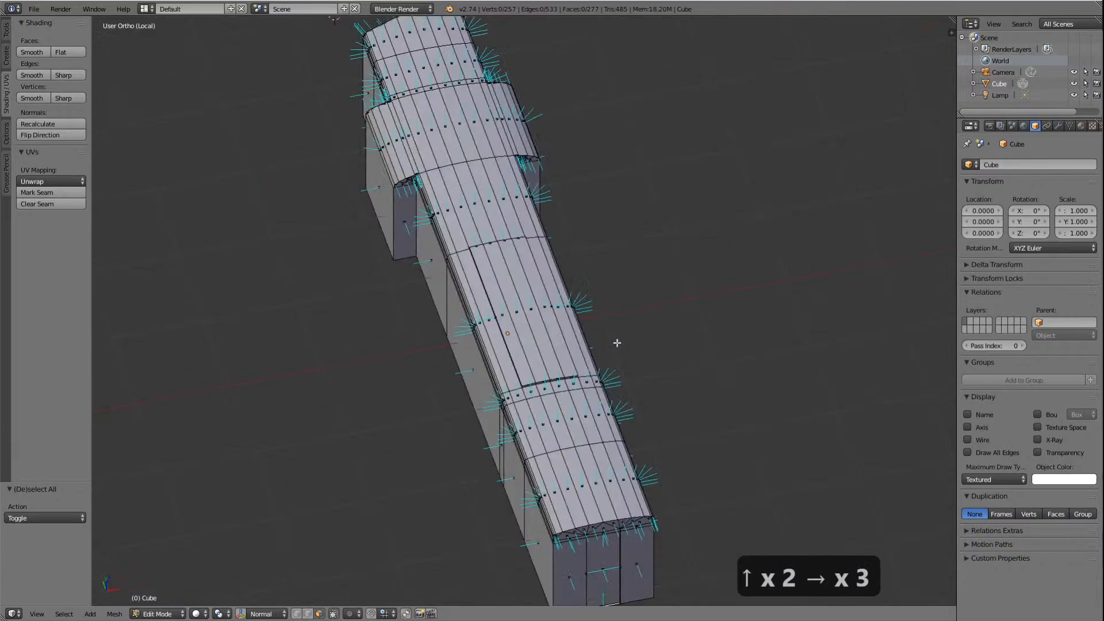
right_click(532, 435)
shift+right_click(557, 421)
shift+right_click(574, 416)
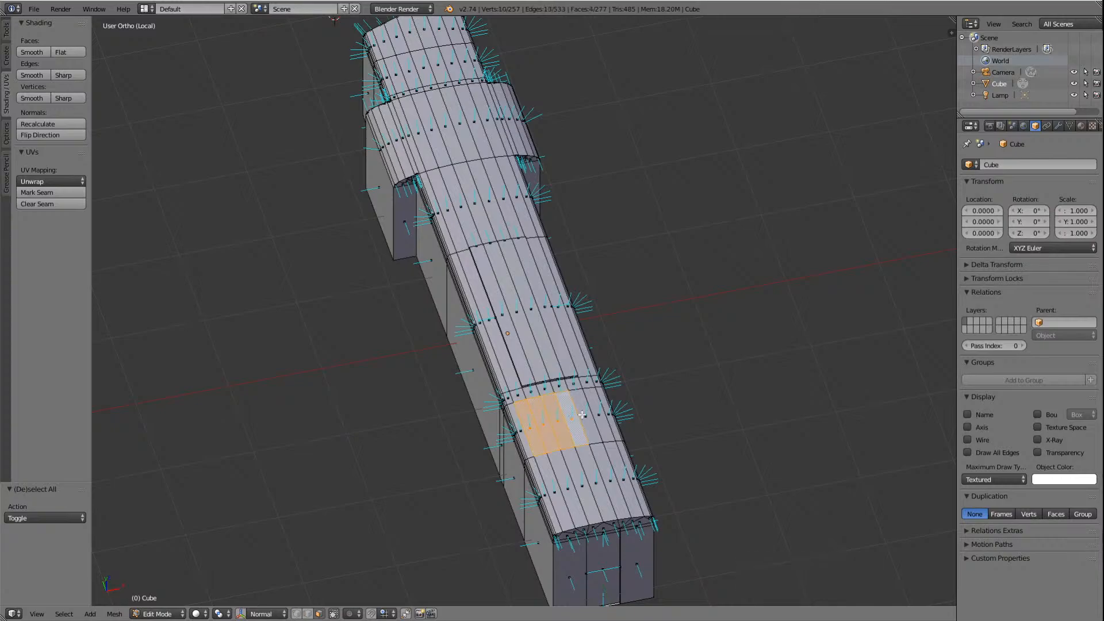
shift+right_click(584, 415)
shift+right_click(595, 413)
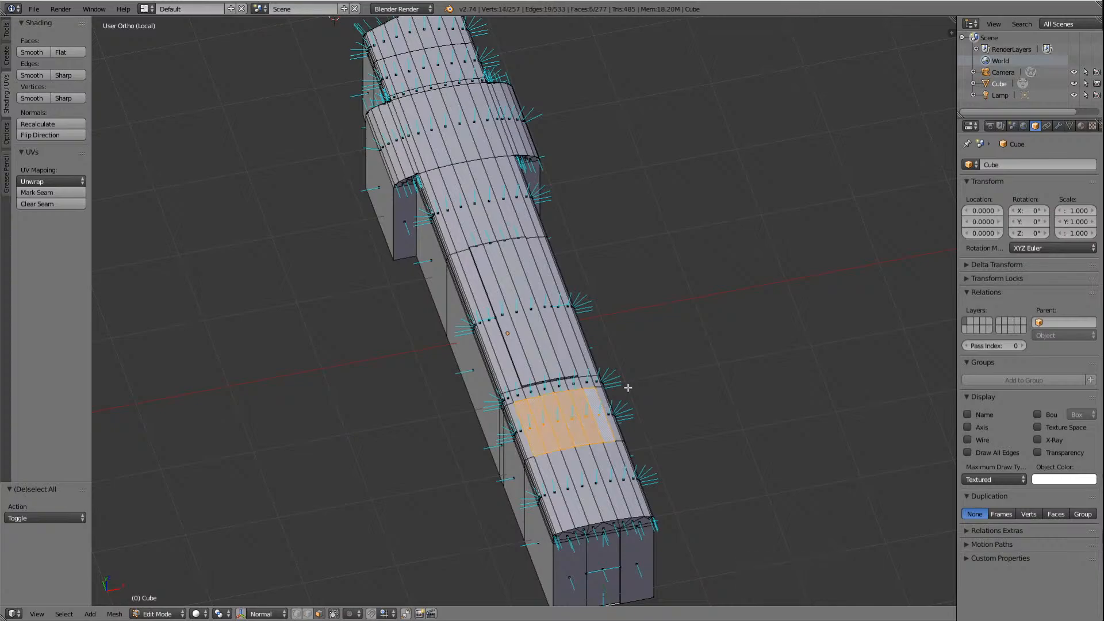
Step: Check the selected roof faces from both sides and compare their extent with the side reference image in left orthographic view
key(Right)
key(Right)
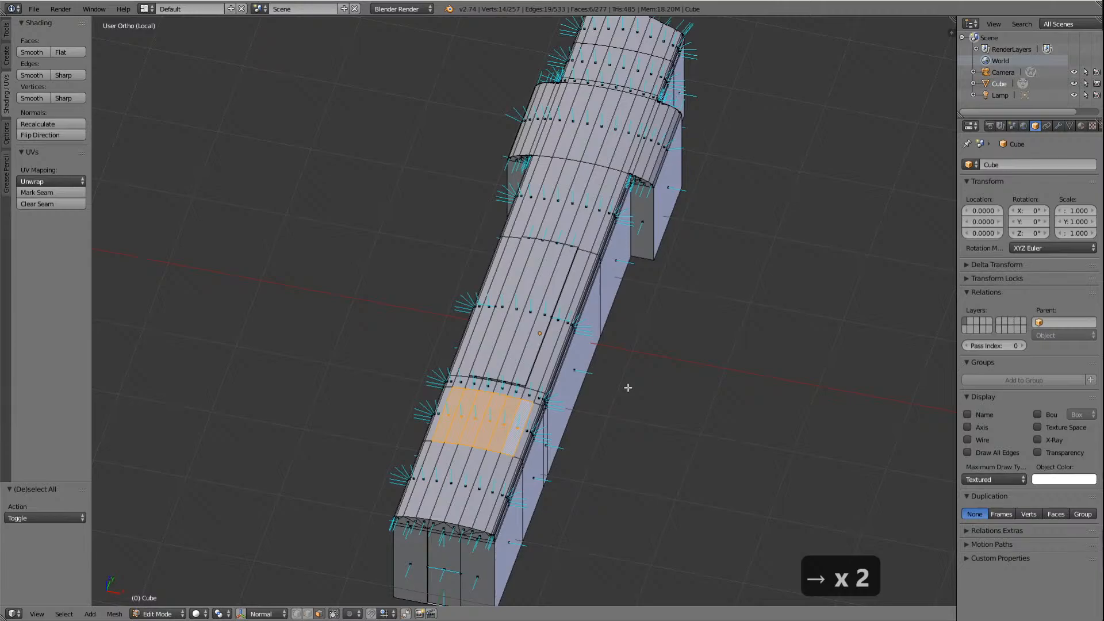
scroll(506, 357, up, 3)
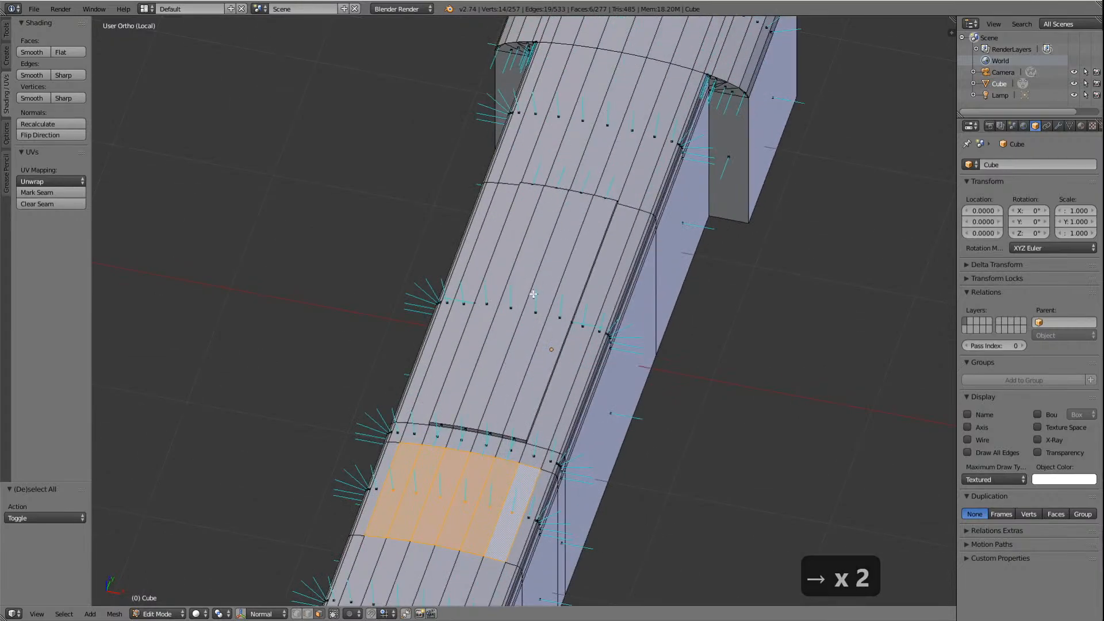
key(Left)
key(Left)
key(Left)
key(Left)
key(Left)
key(Left)
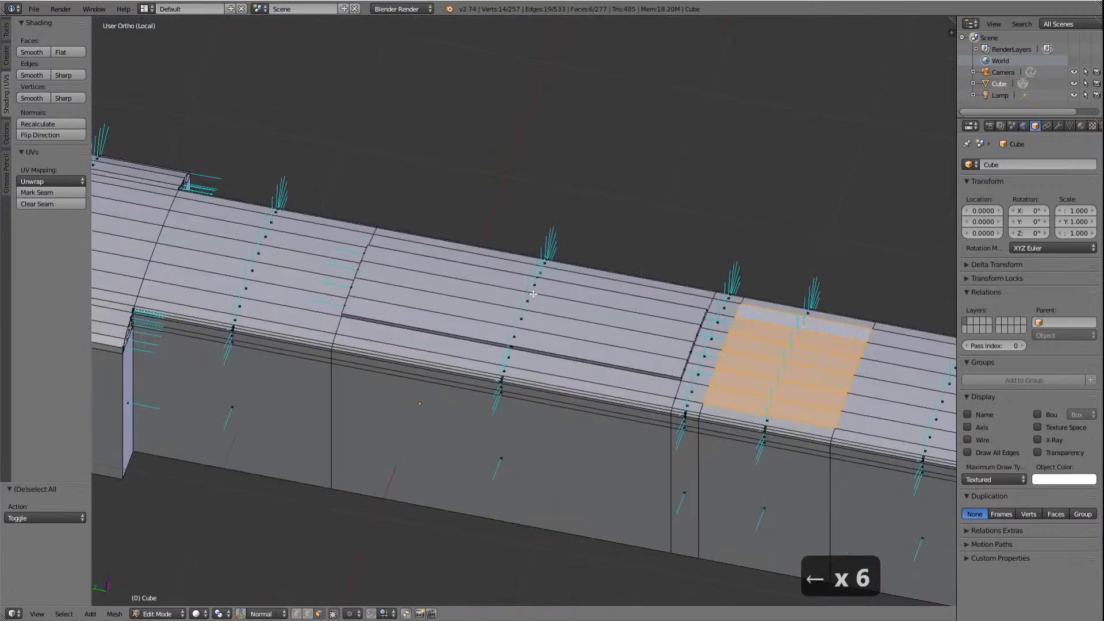
key(ctrl+KP_3)
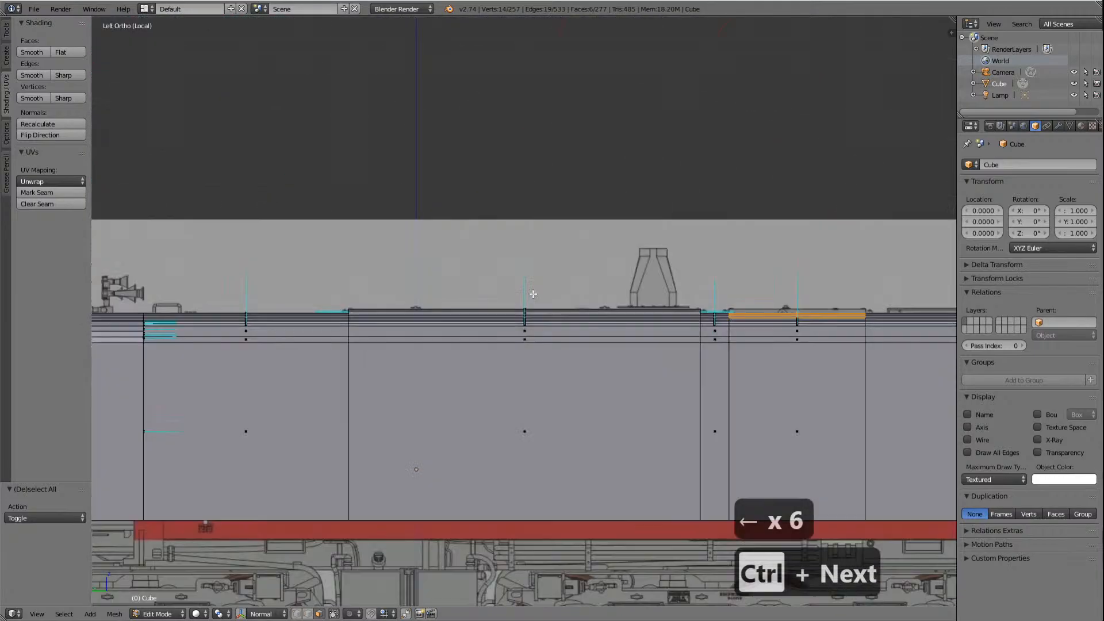
scroll(650, 394, down, 4)
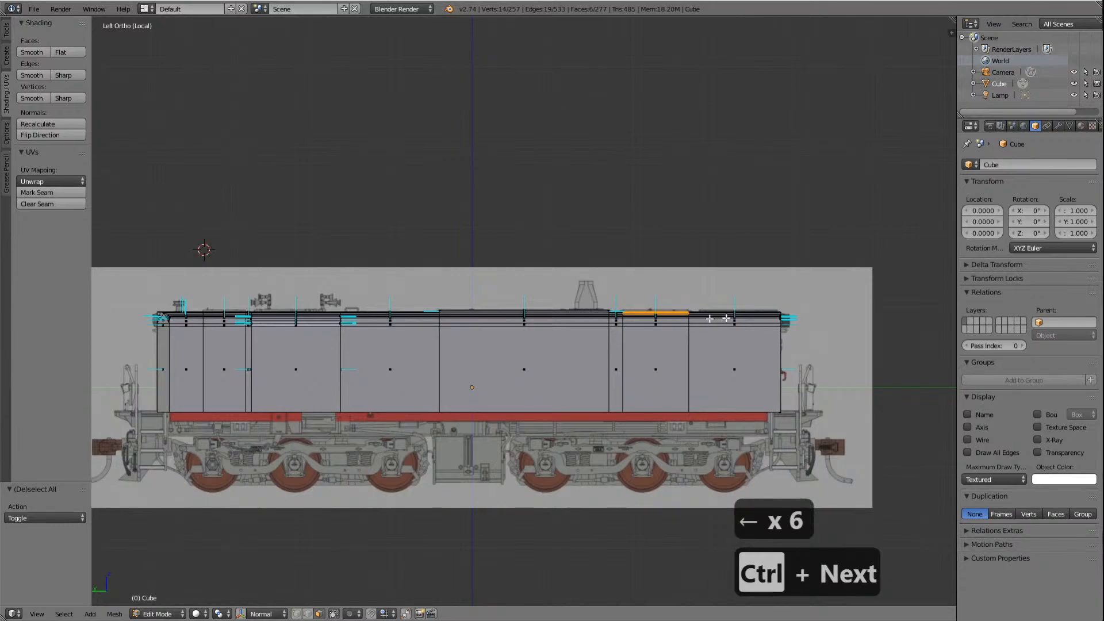
scroll(666, 318, up, 4)
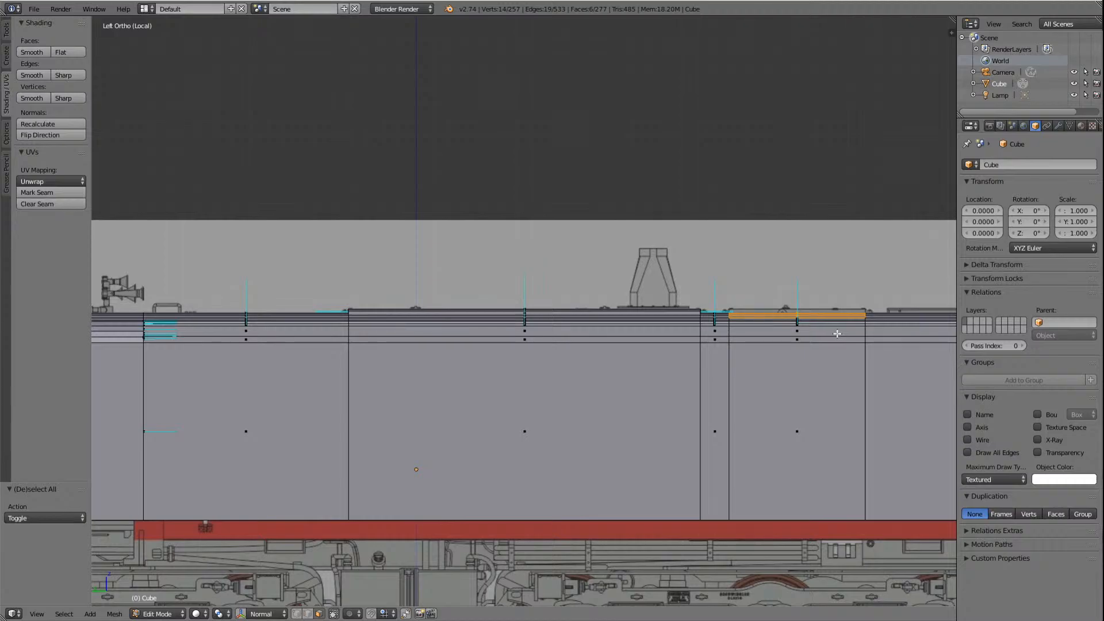
Step: Extrude the six selected roof faces upward 0.024 along Z to match the raised panel in the side reference image
key(e)
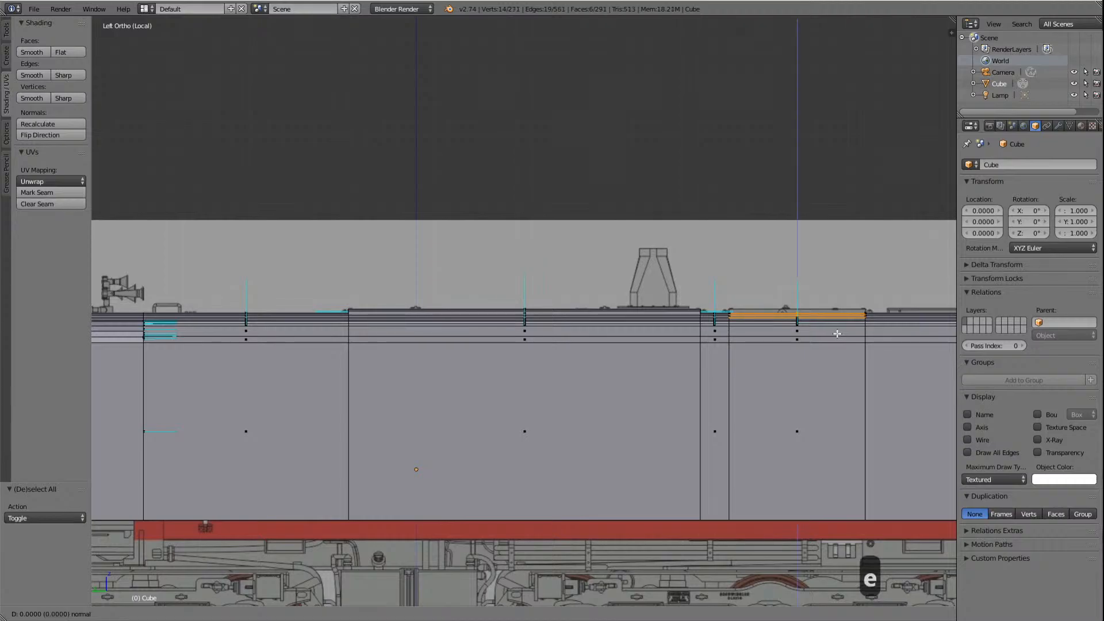
key(z)
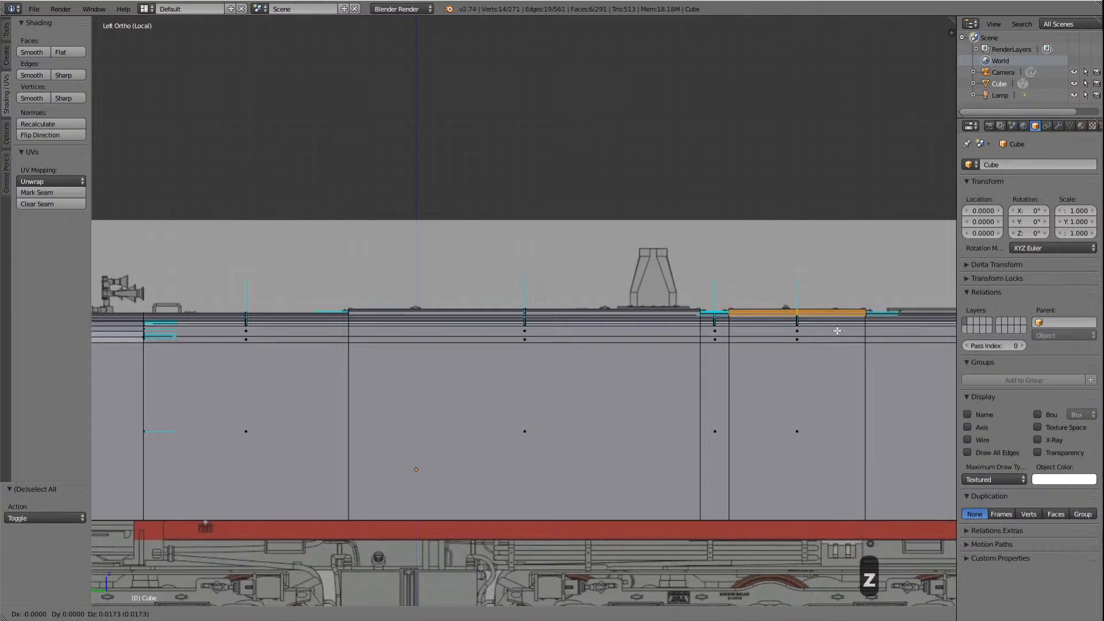
click(838, 330)
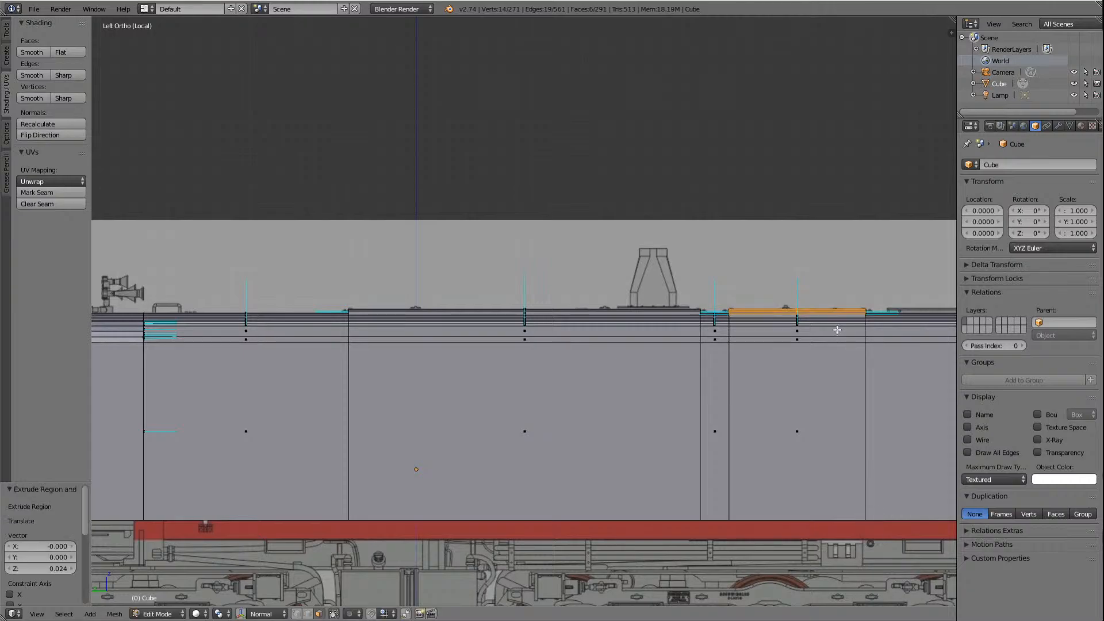
key(KP_Decimal)
scroll(826, 315, up, 5)
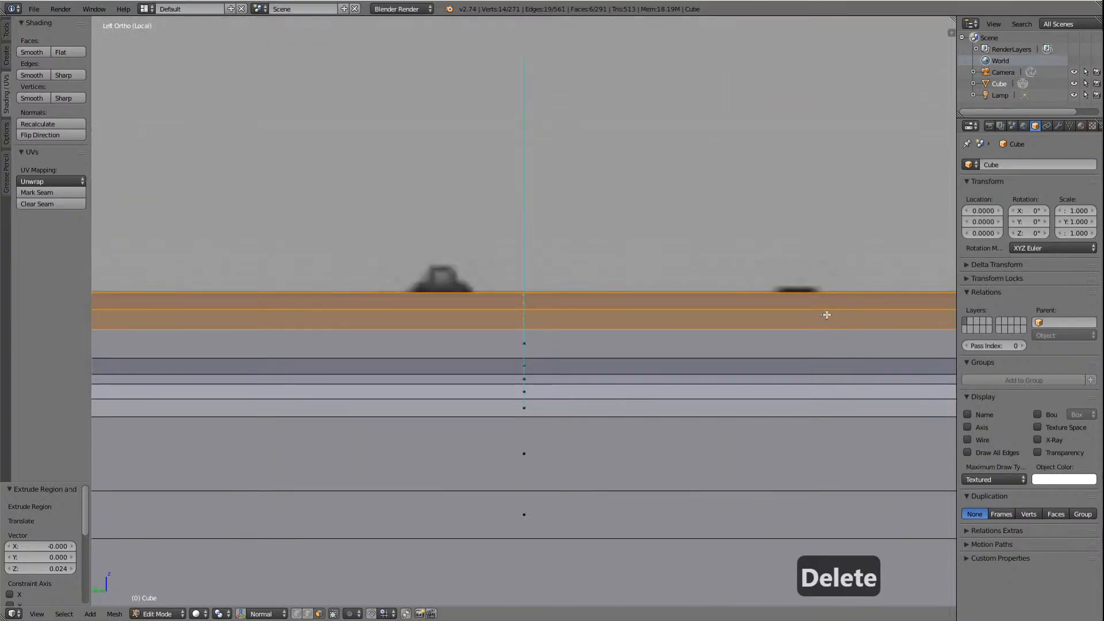
scroll(826, 315, down, 4)
scroll(815, 289, down, 3)
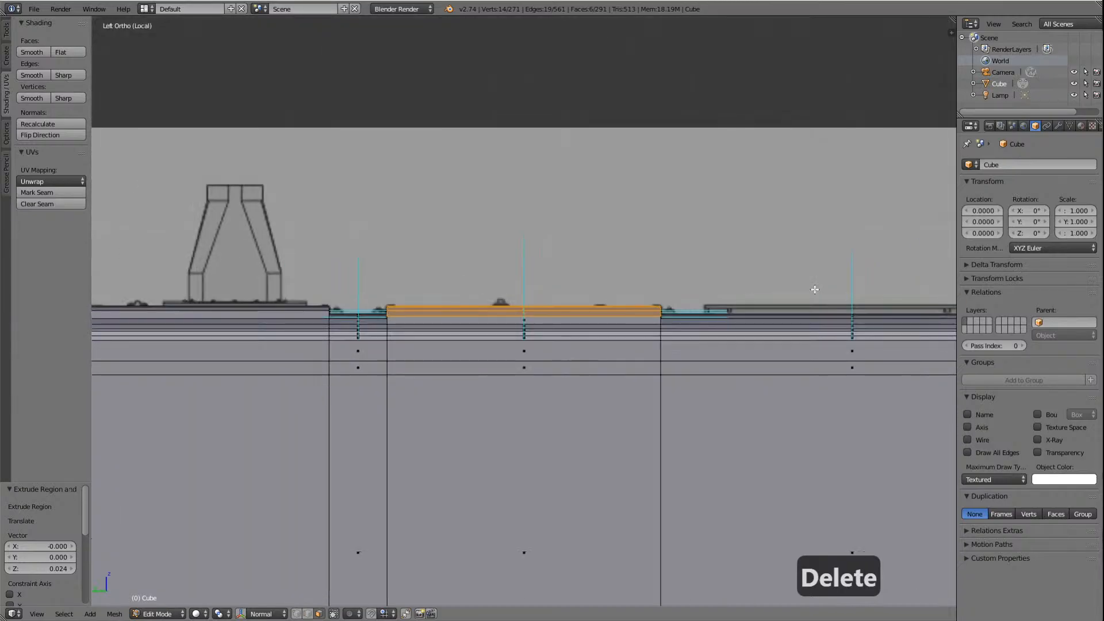
Step: Examine the newly raised rear roof panel from the side and along the body in orthographic and perspective views
scroll(815, 289, down, 3)
key(KP_4)
key(KP_4)
key(KP_4)
key(KP_4)
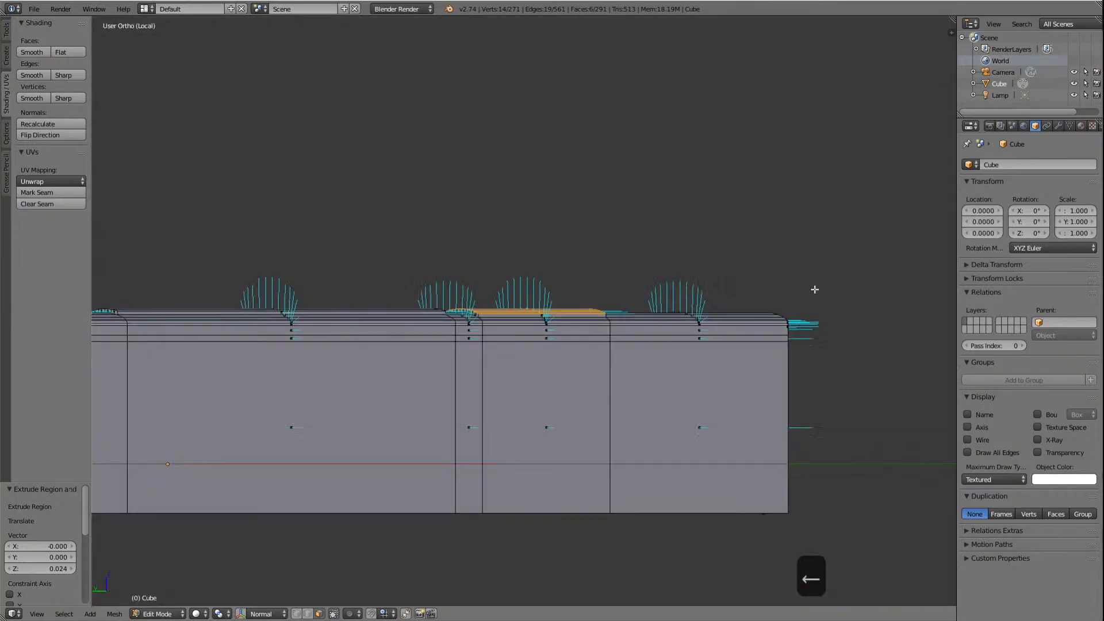
key(KP_4)
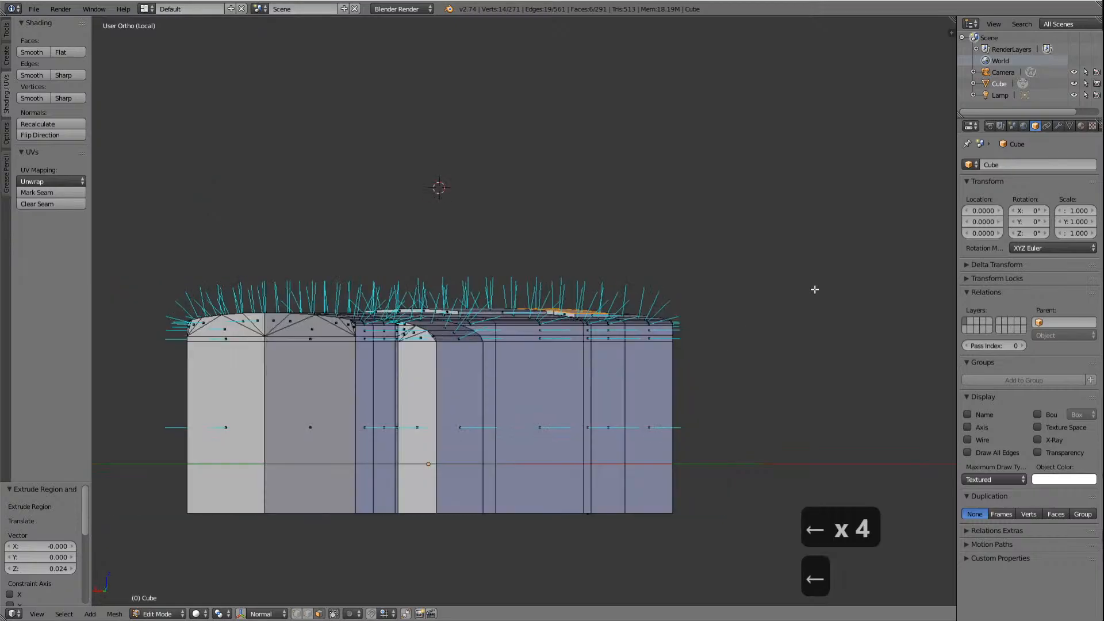
key(KP_8)
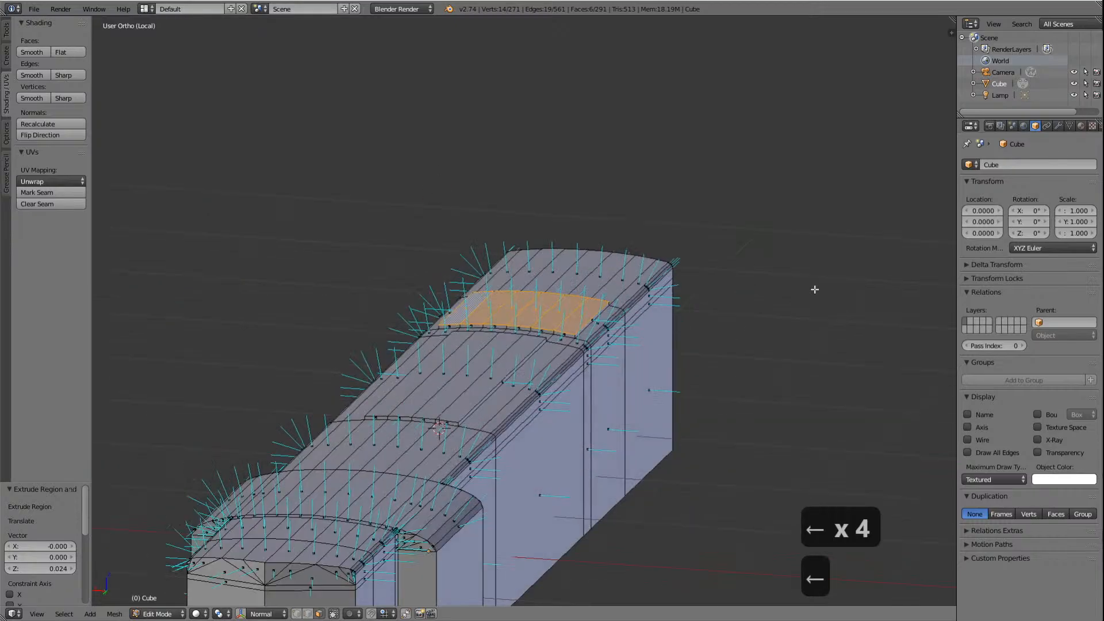
key(KP_5)
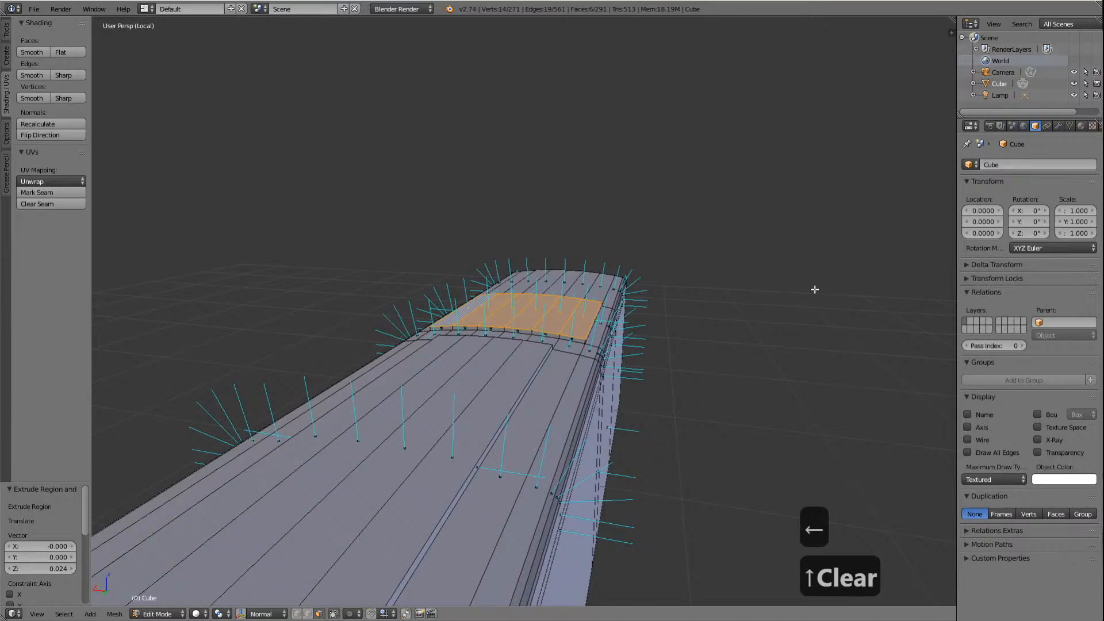
key(KP_6)
key(KP_2)
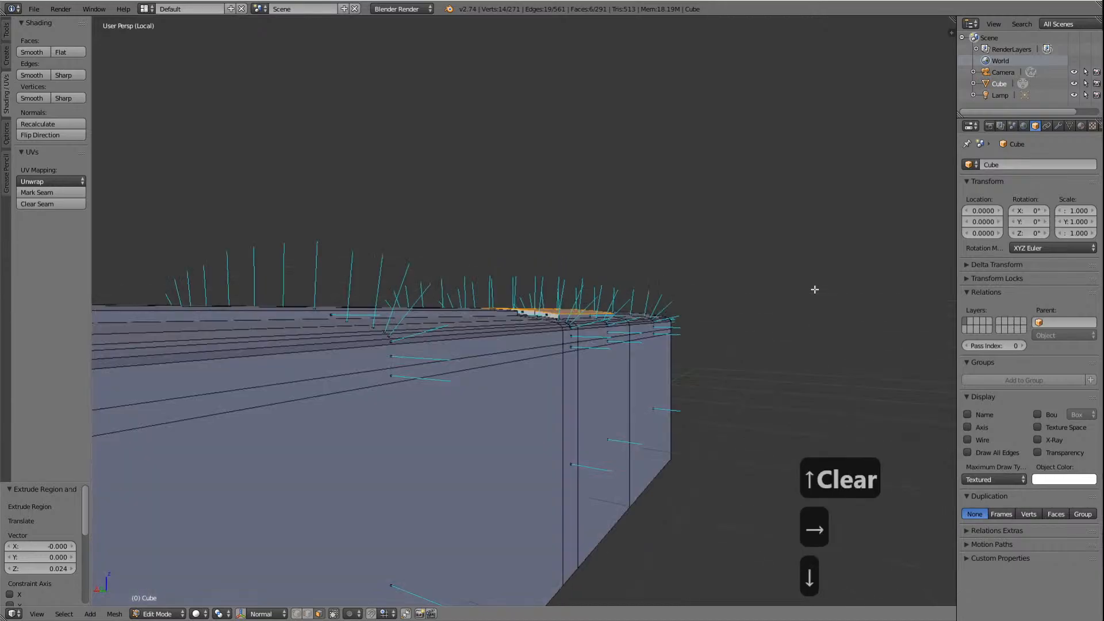
scroll(812, 274, down, 5)
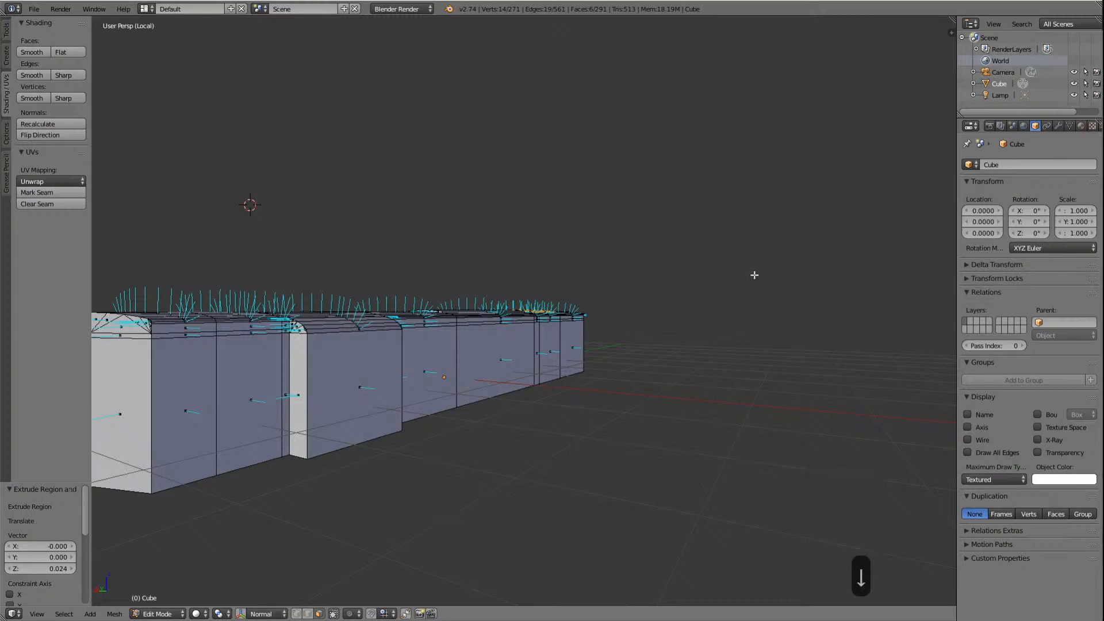
Step: Inspect the whole locomotive body from the side and from above, comparing orthographic and perspective views
key(KP_5)
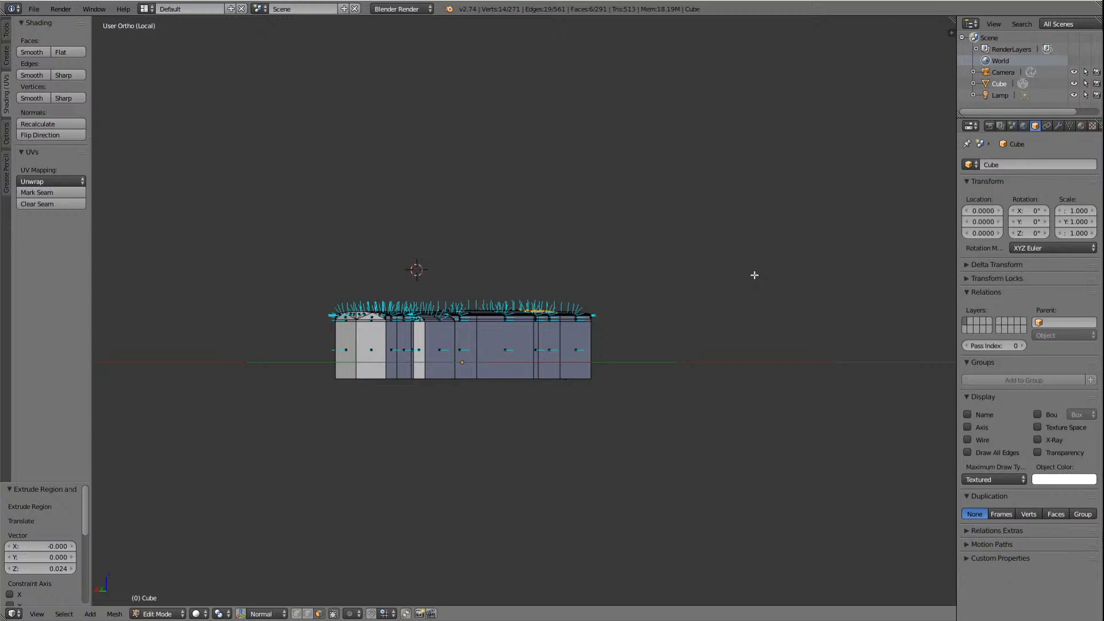
key(KP_6)
key(KP_5)
key(KP_6)
key(KP_6)
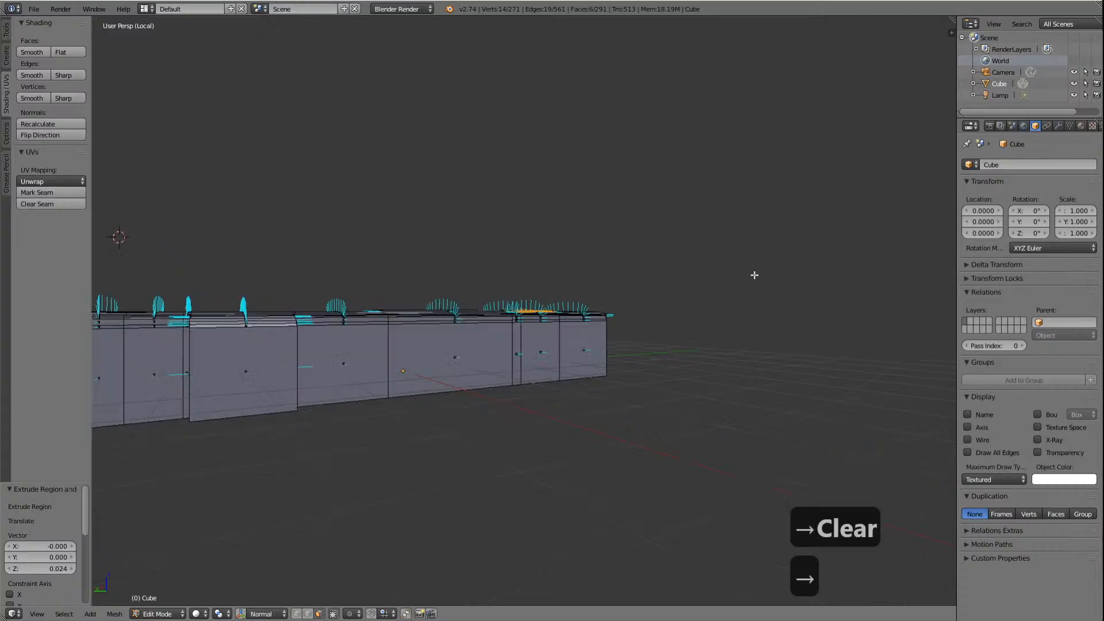
key(KP_8)
key(KP_8)
key(KP_8)
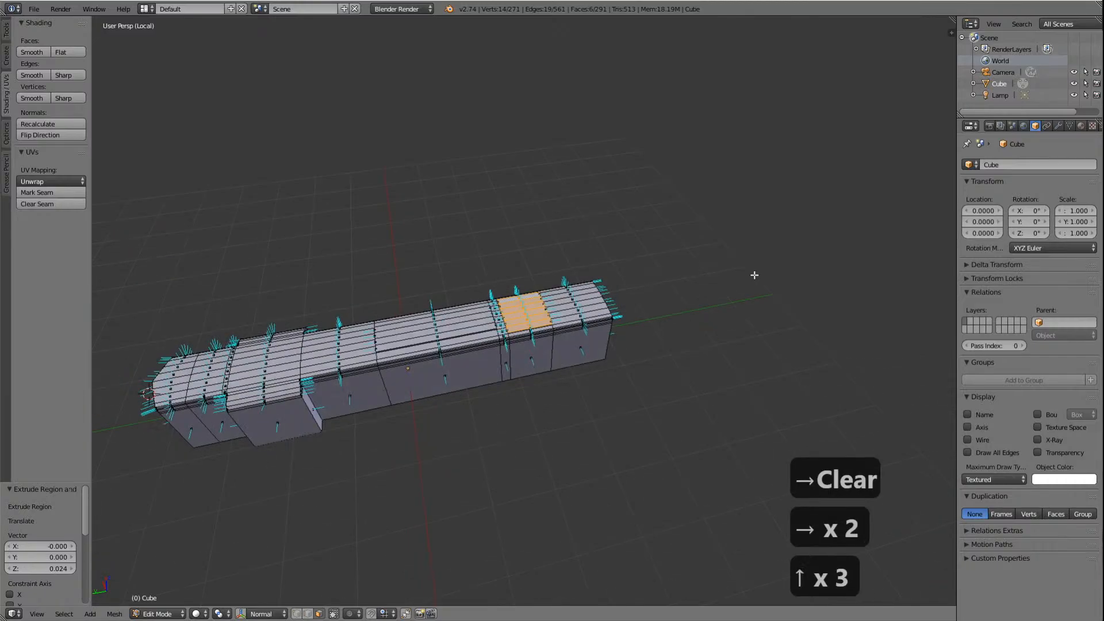
key(KP_5)
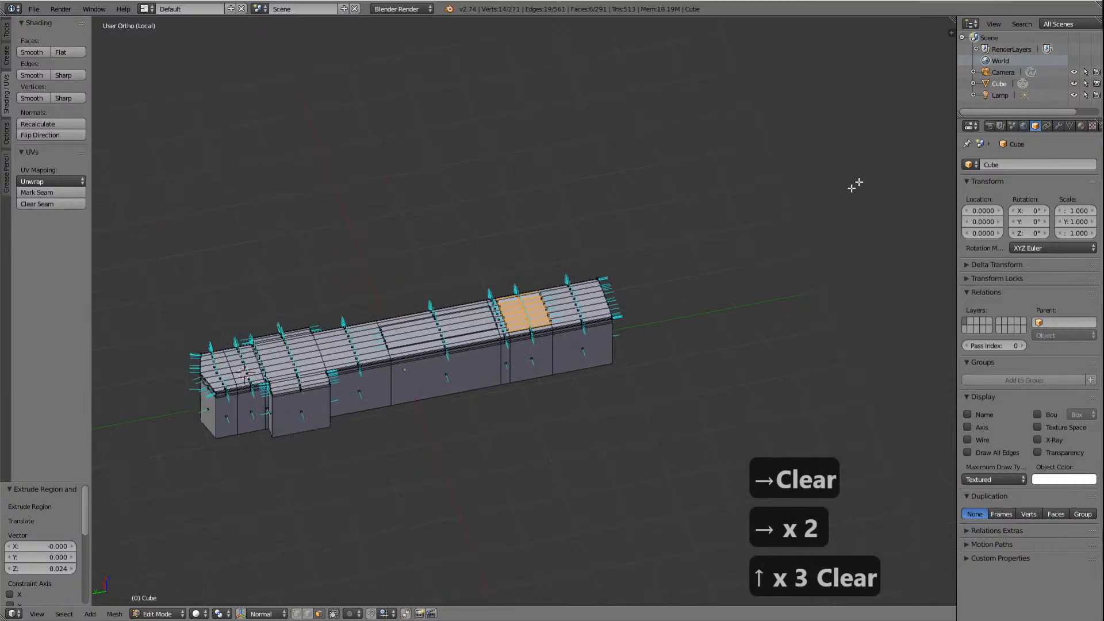
Step: Frame the selected rear roof panel and inspect its raised edges all the way around
key(KP_Decimal)
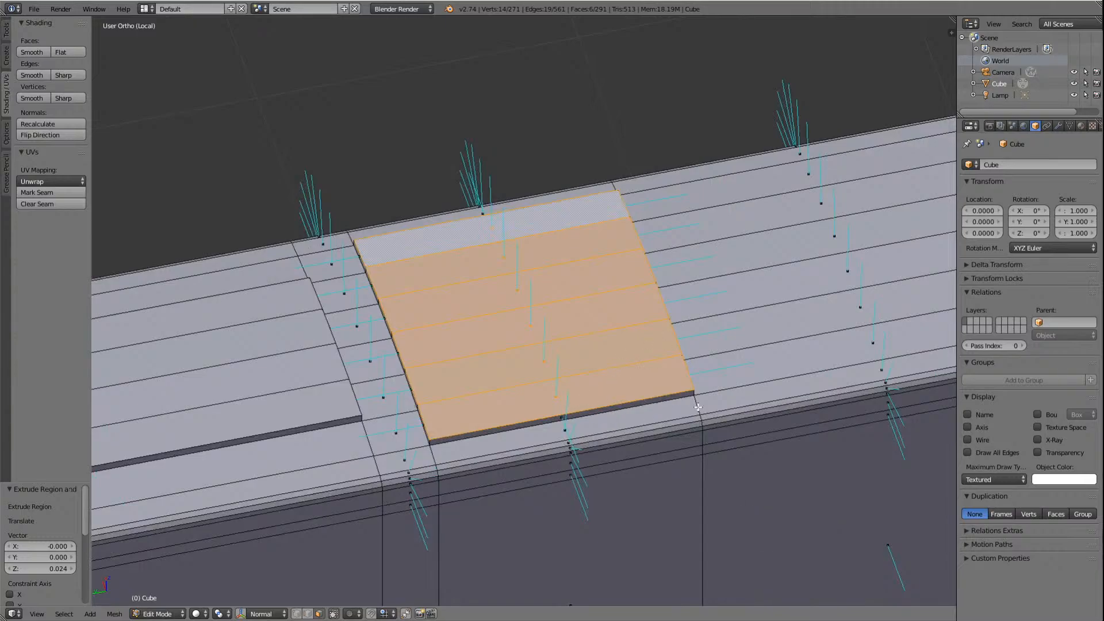
key(KP_4)
key(KP_4)
key(KP_4)
key(KP_4)
key(KP_4)
key(KP_4)
key(KP_4)
key(KP_4)
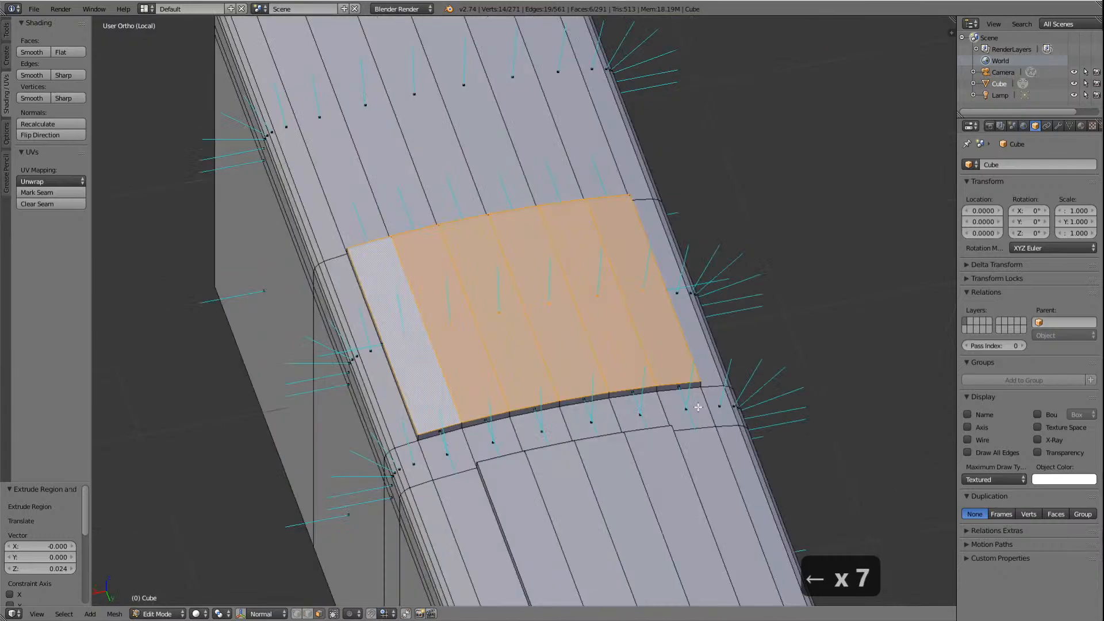
key(KP_4)
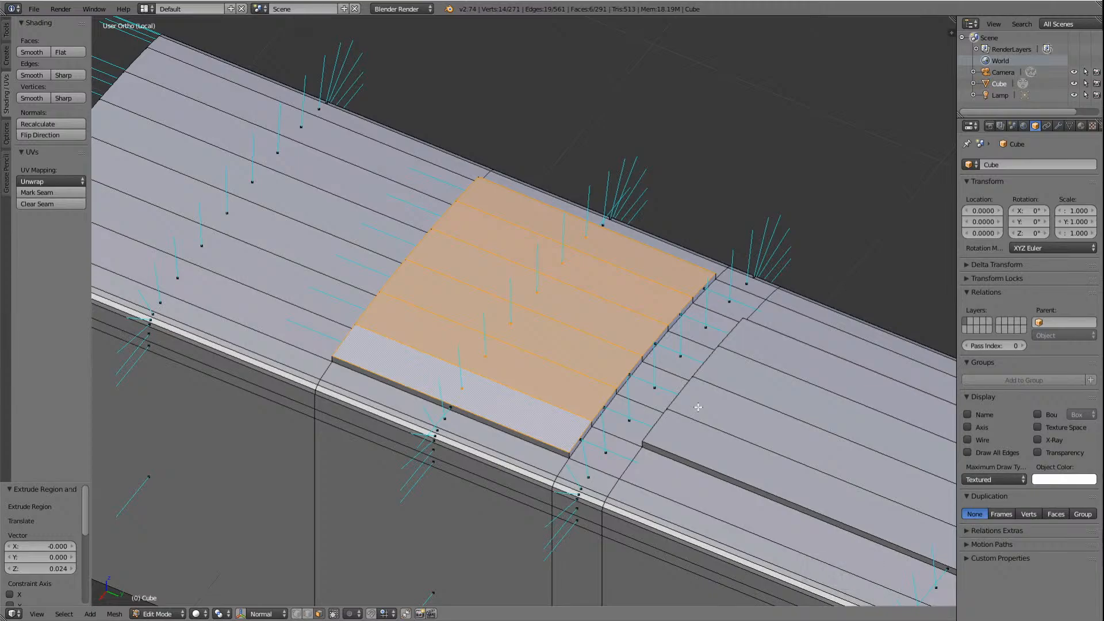
key(Left)
key(Left)
key(Left)
key(Left)
key(Left)
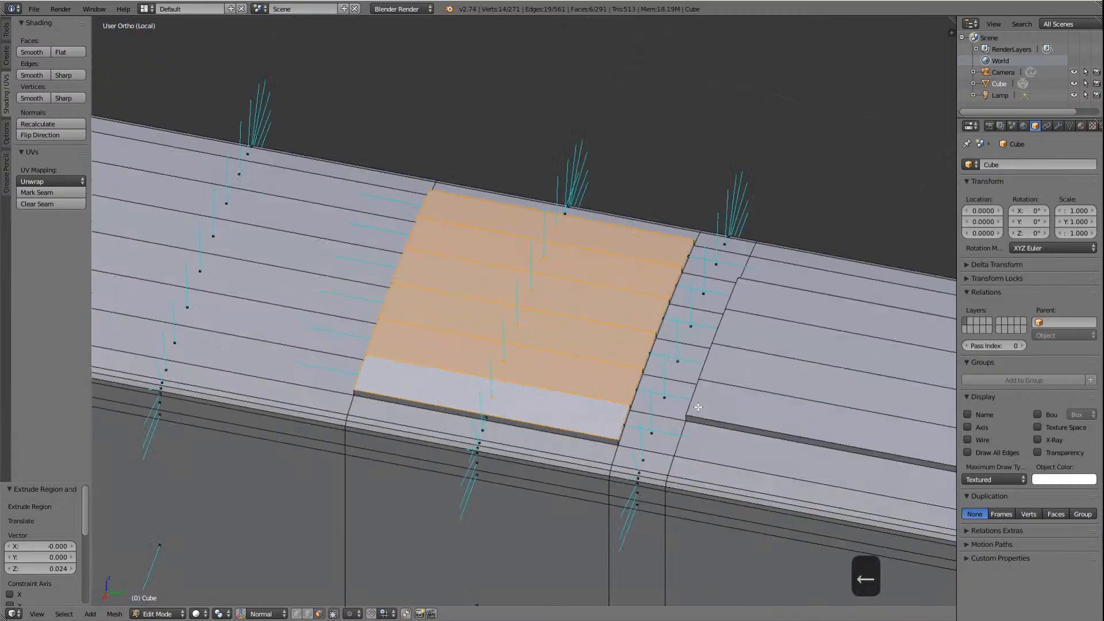
key(Left)
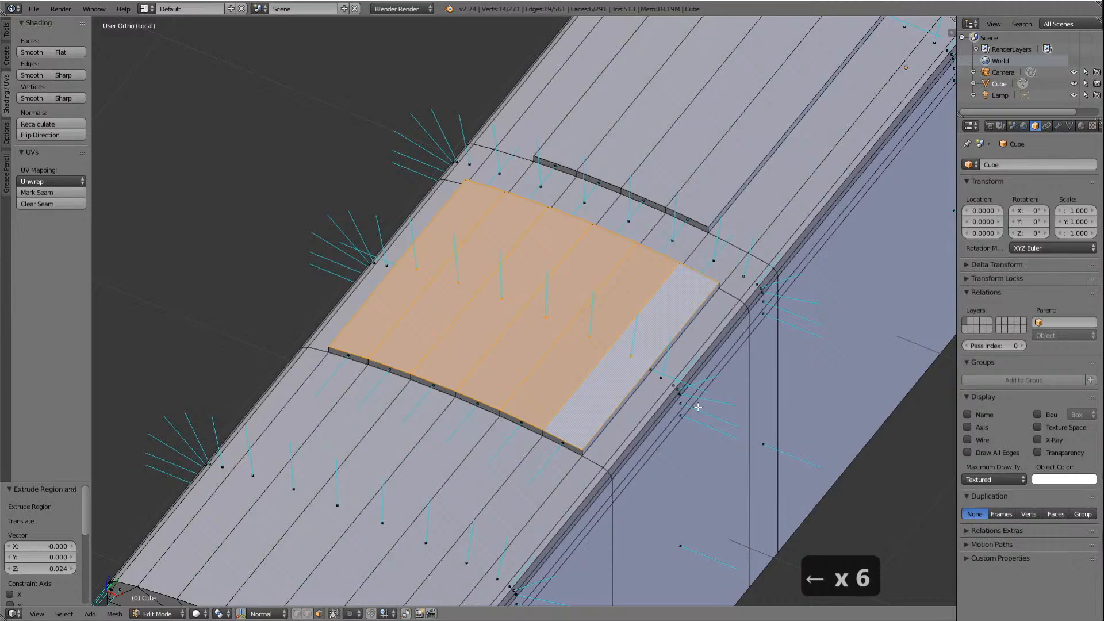
Step: Compare the rear roof panel with the narrow strip and the raised central panel from both sides of the body
key(Left)
key(Left)
key(Left)
key(Left)
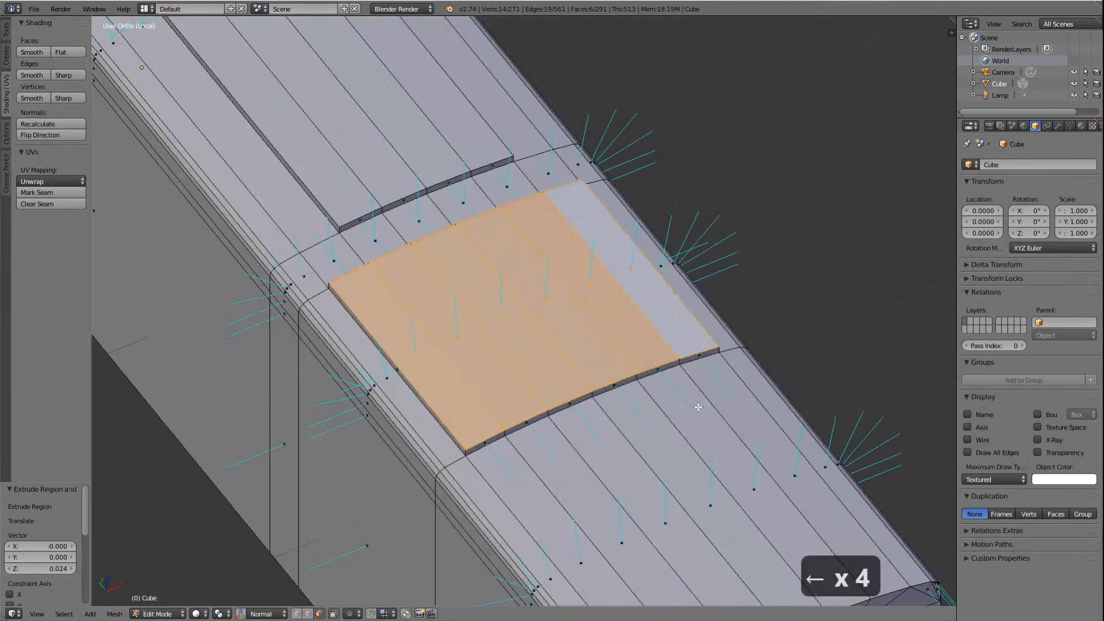
key(Left)
key(Left)
key(Left)
key(Left)
key(Left)
key(Left)
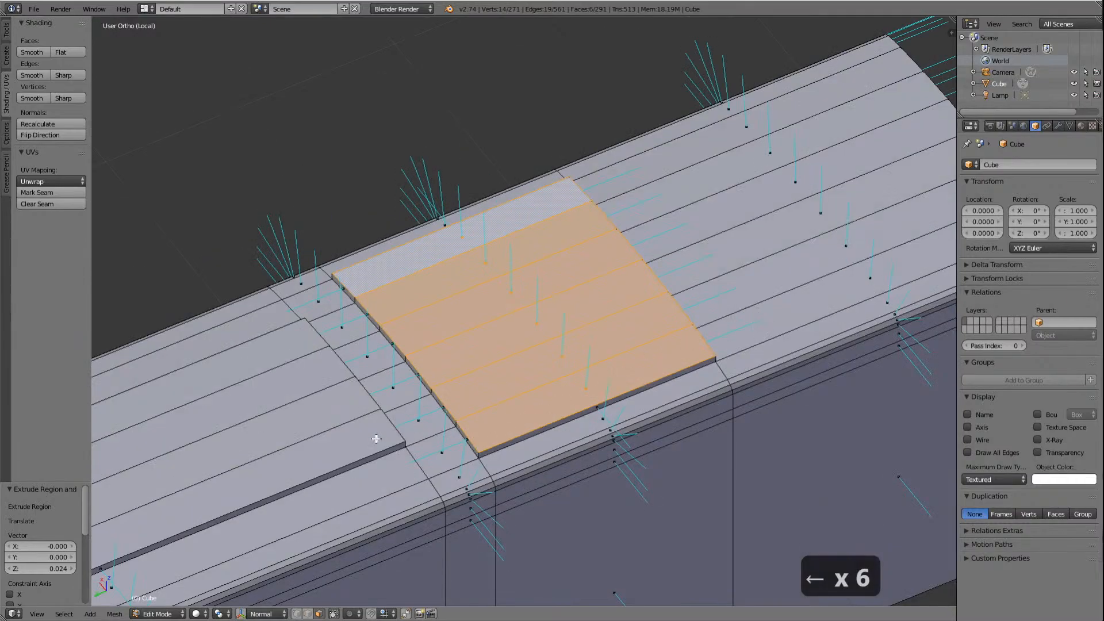
key(Right)
key(Right)
key(Right)
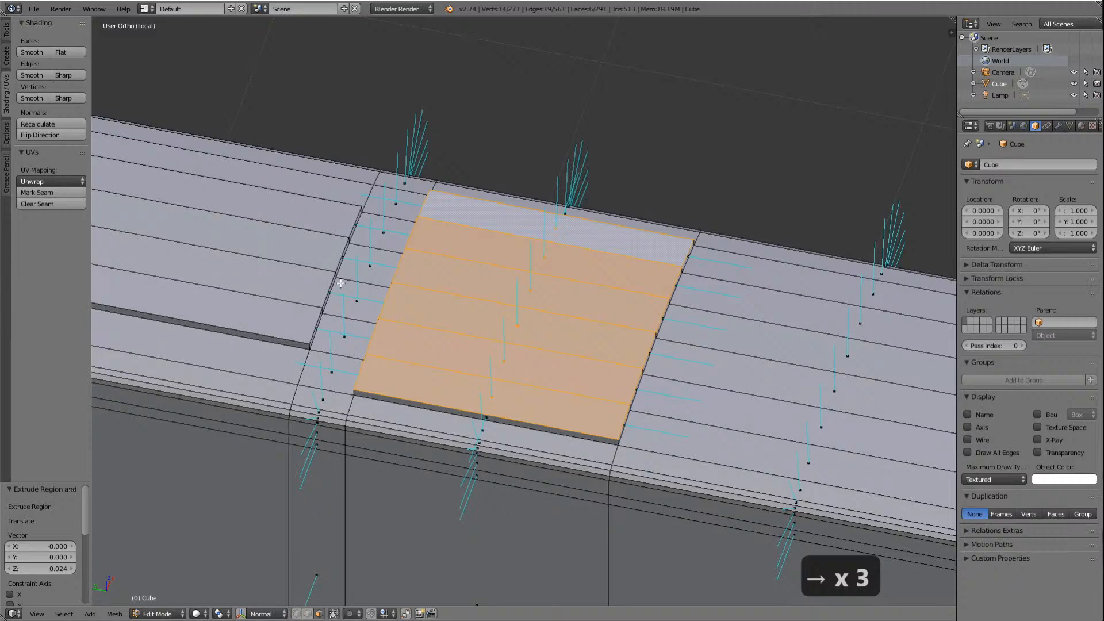
key(Left)
key(Left)
key(Left)
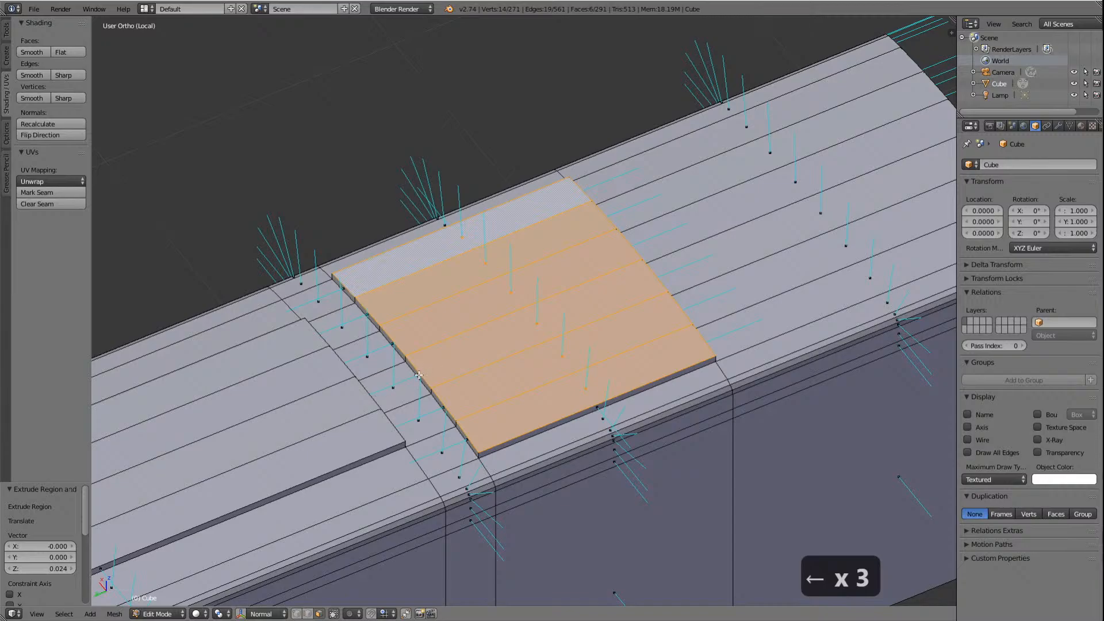
scroll(192, 396, down, 2)
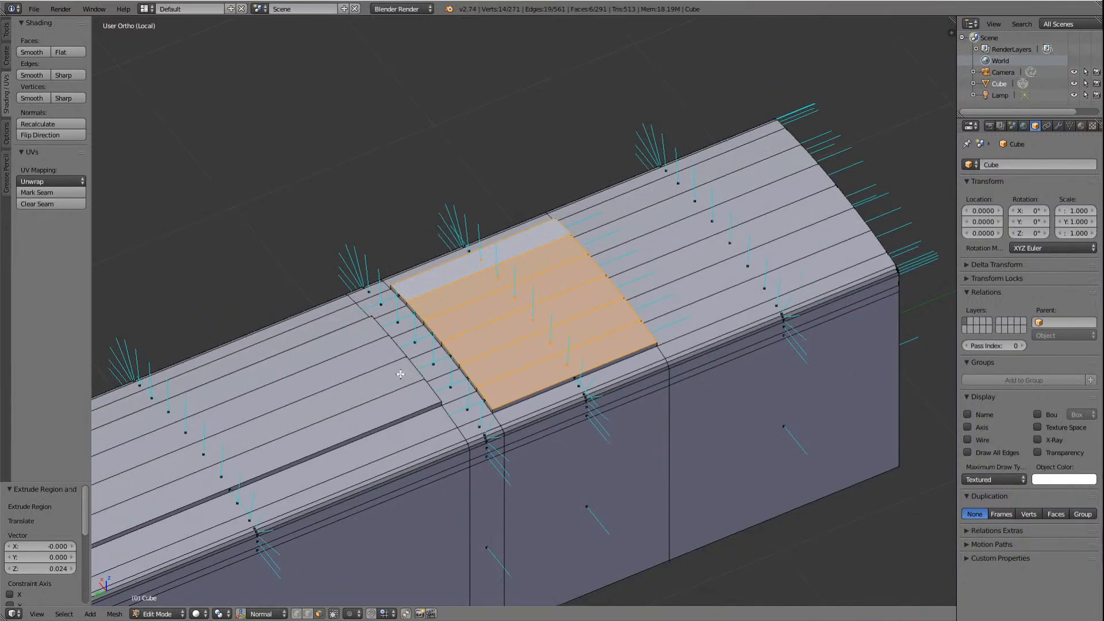
scroll(400, 374, up, 1)
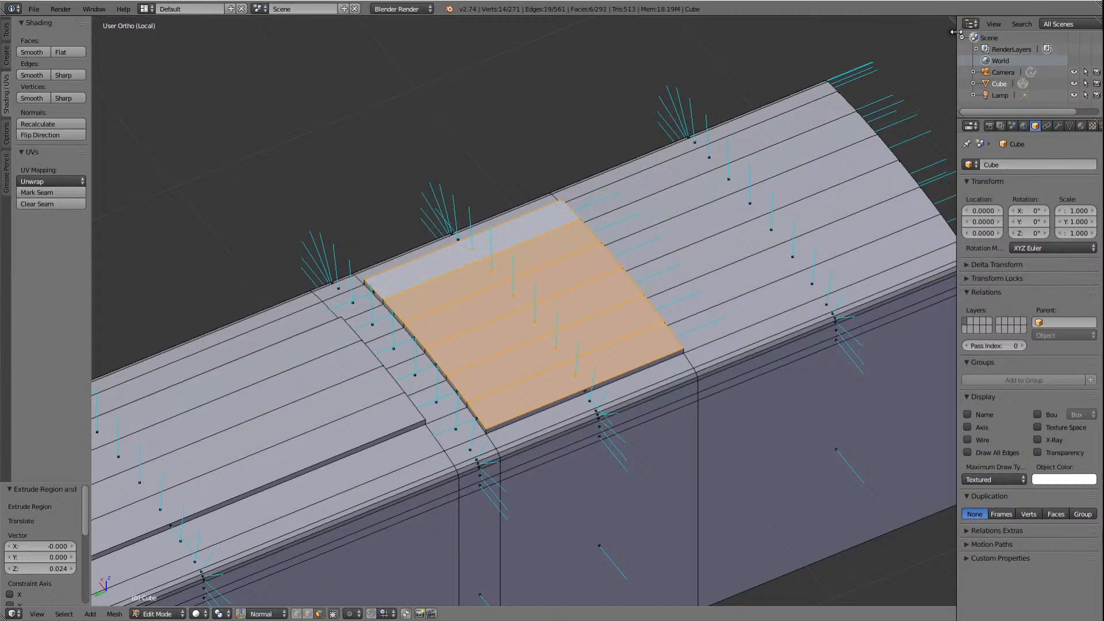
Step: Show the 3D view's mesh display settings and set the face normals' display size to 0.50
key(n)
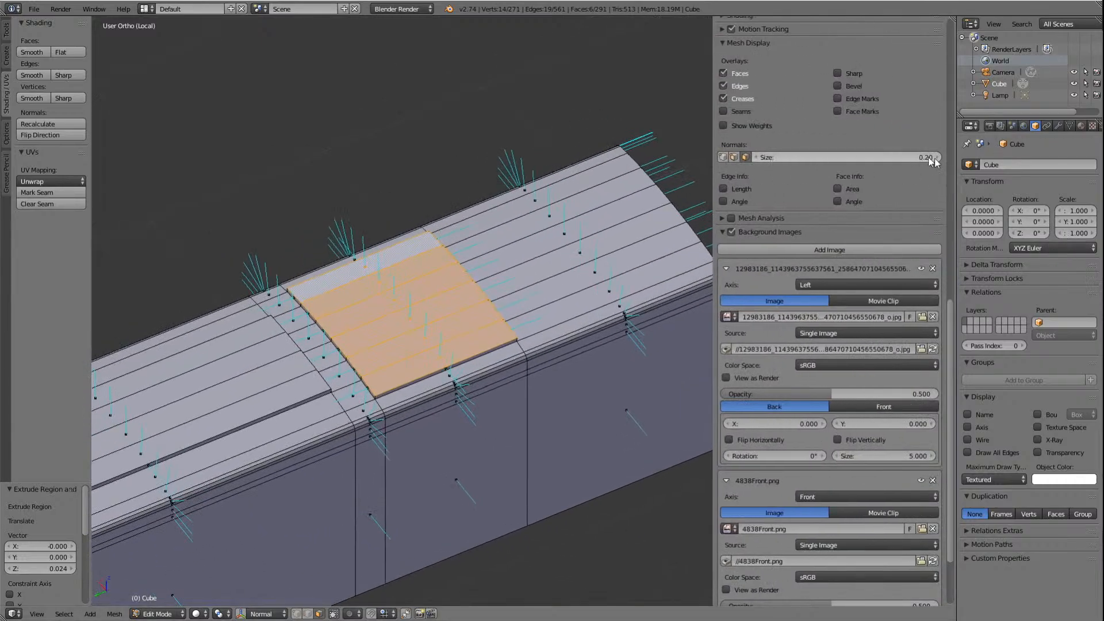
click(757, 159)
click(937, 157)
click(924, 158)
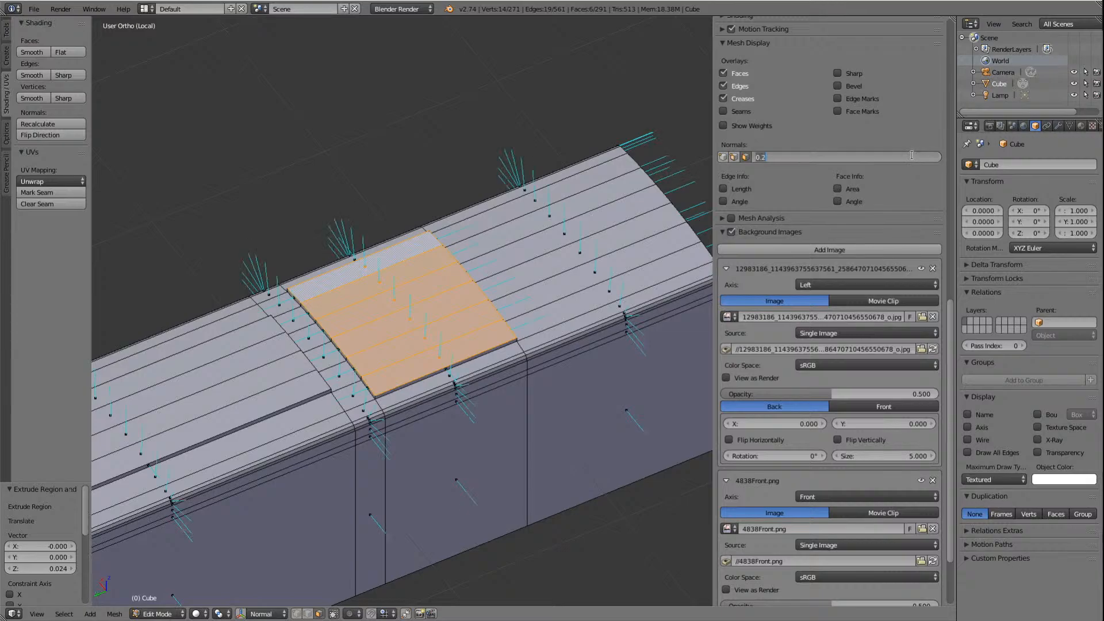
key(BackSpace)
text(2)
key(BackSpace)
text(5)
key(Return)
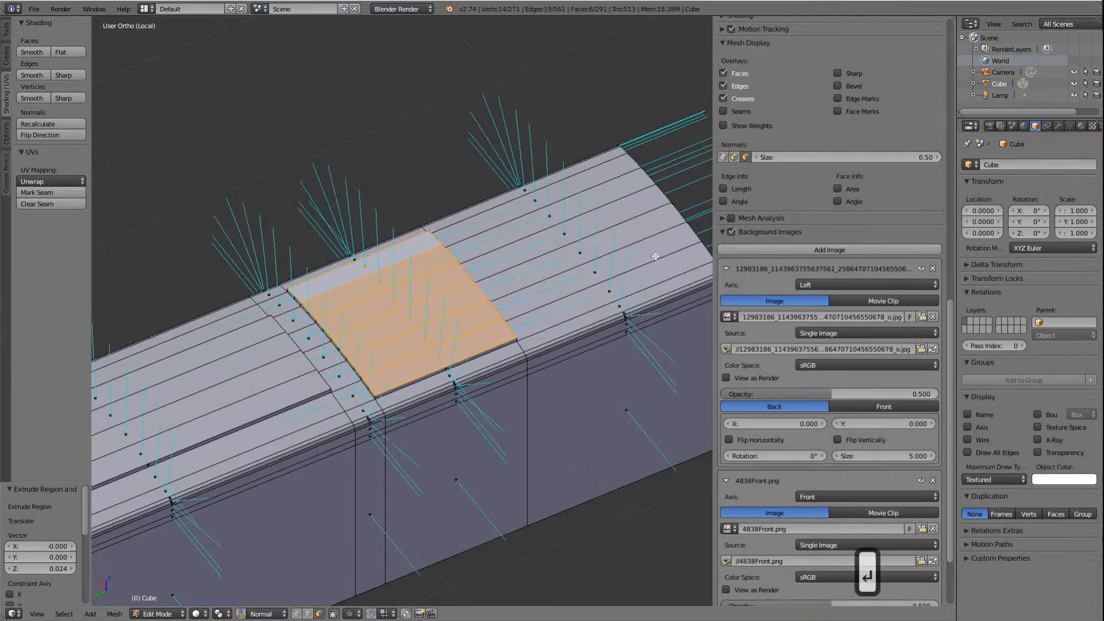
Step: Reduce the display size of the face normals to 0.05
scroll(572, 282, down, 3)
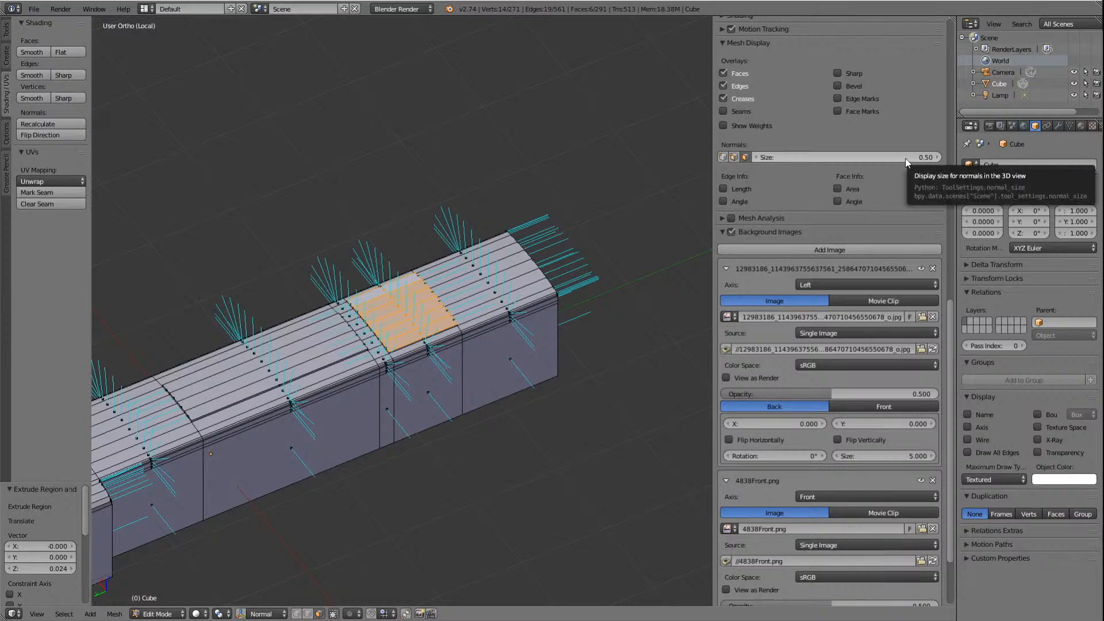
click(936, 157)
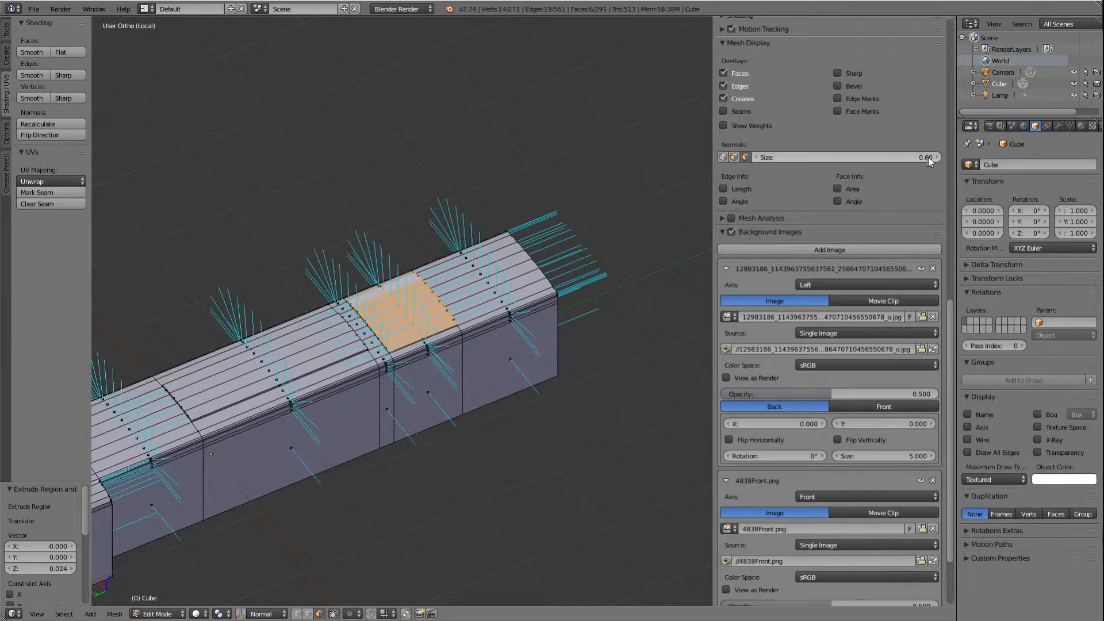
click(917, 157)
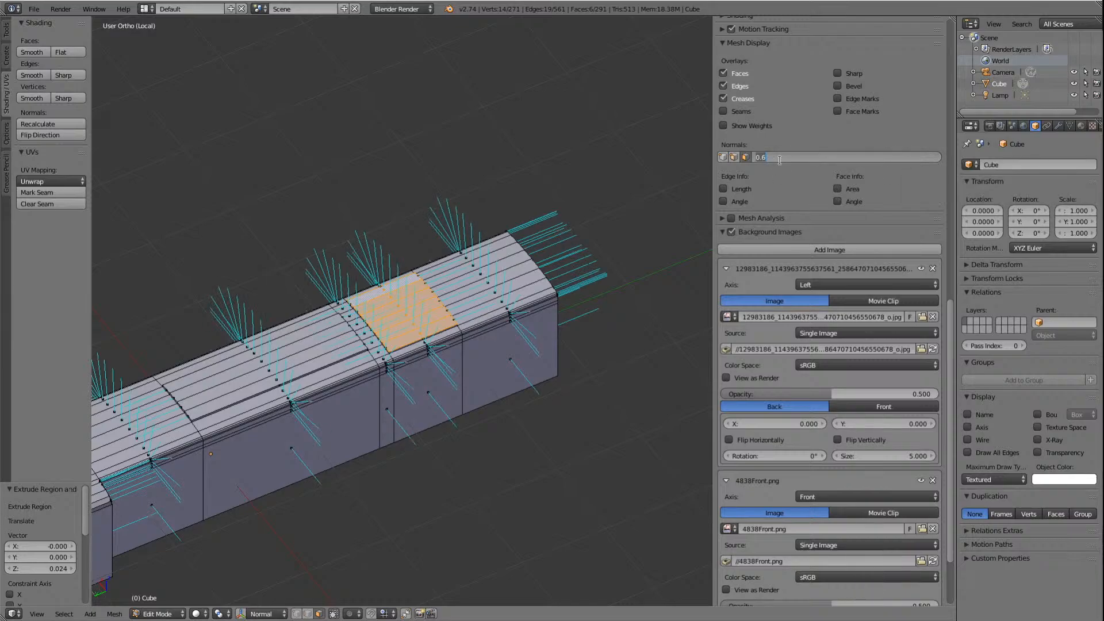
key(BackSpace)
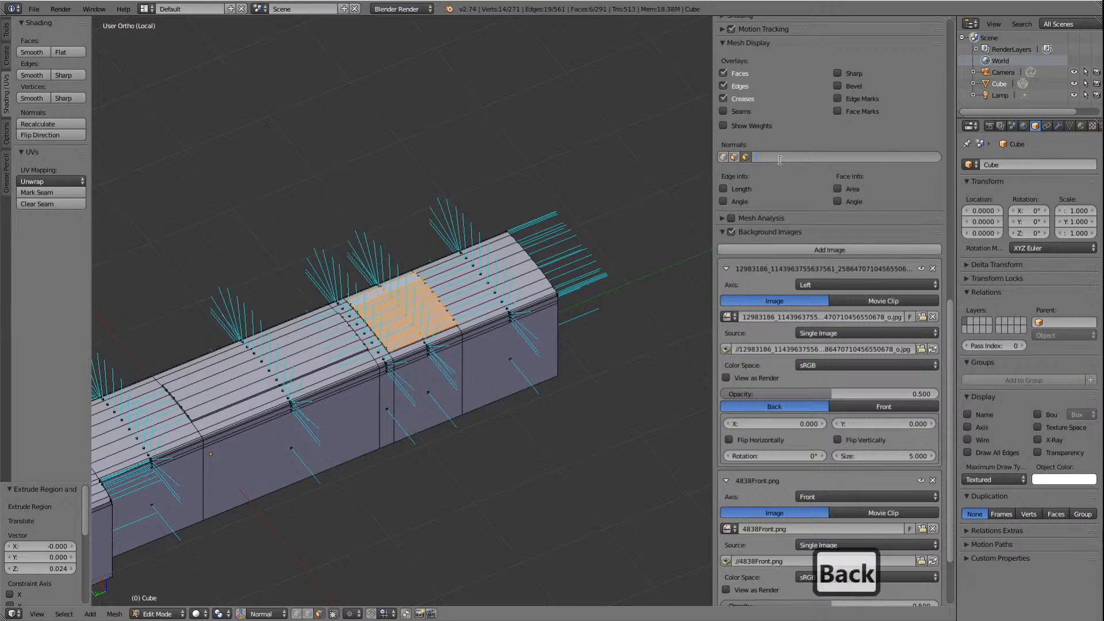
text(05)
key(BackSpace)
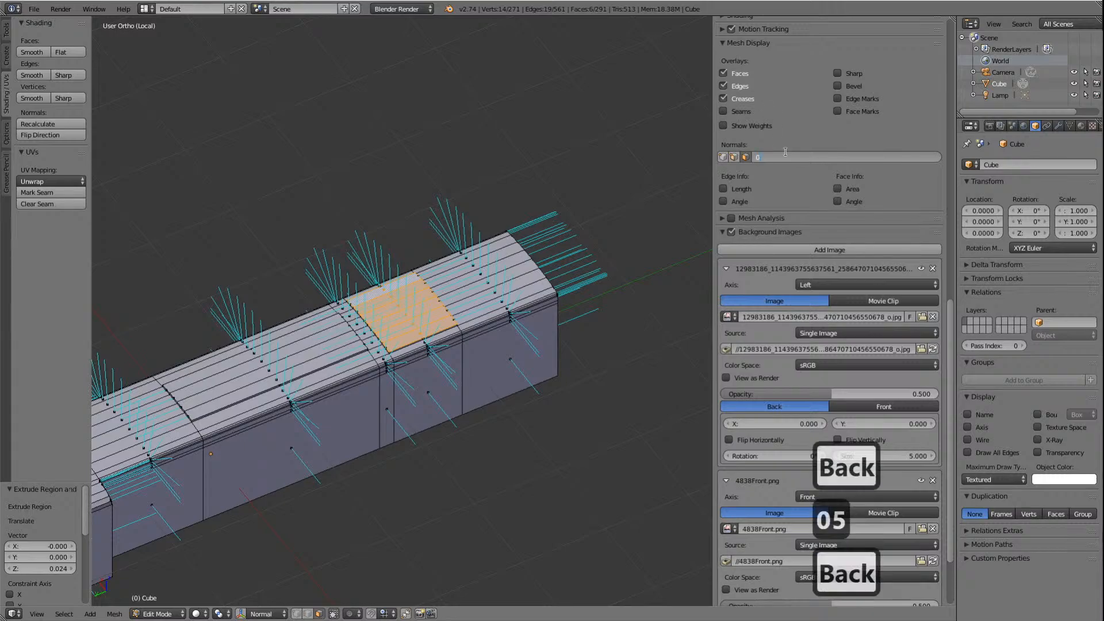
key(BackSpace)
key(BackSpace)
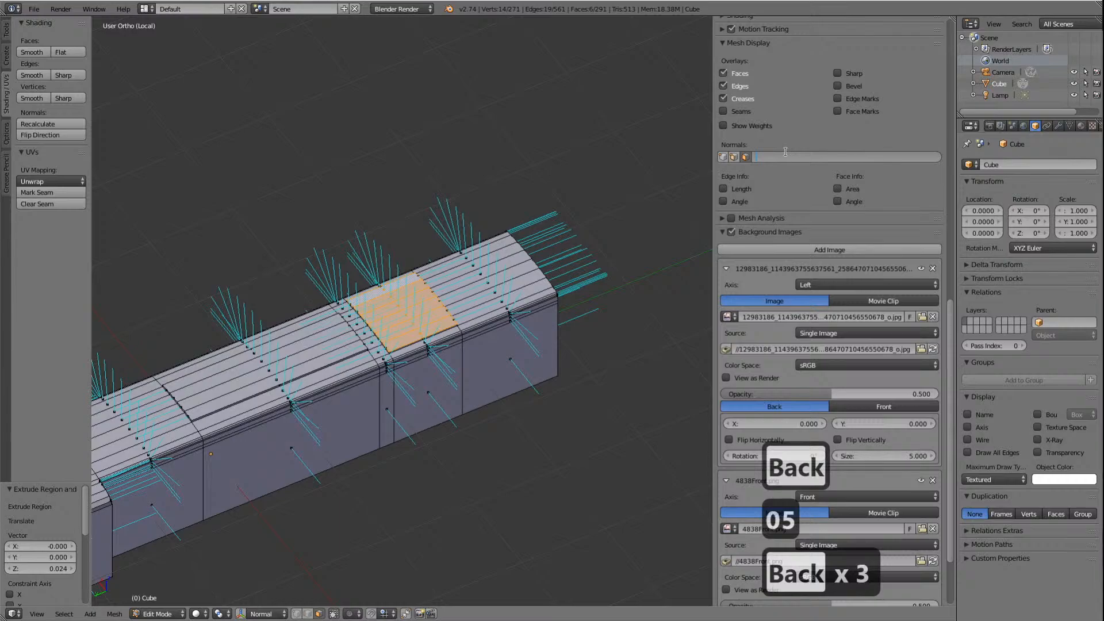
text(0.05)
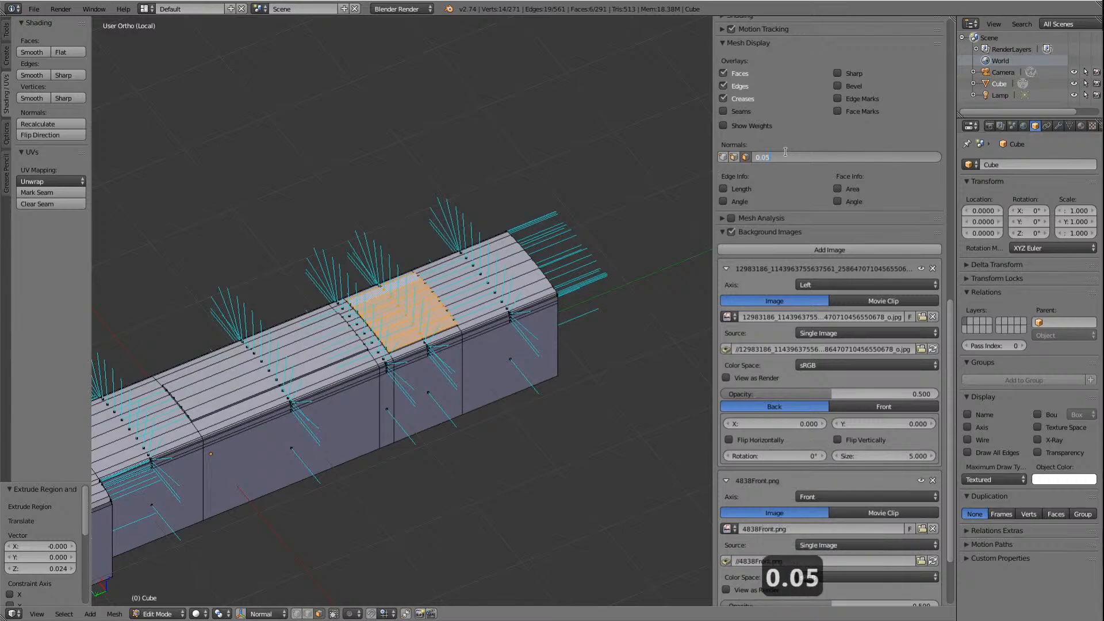
key(Return)
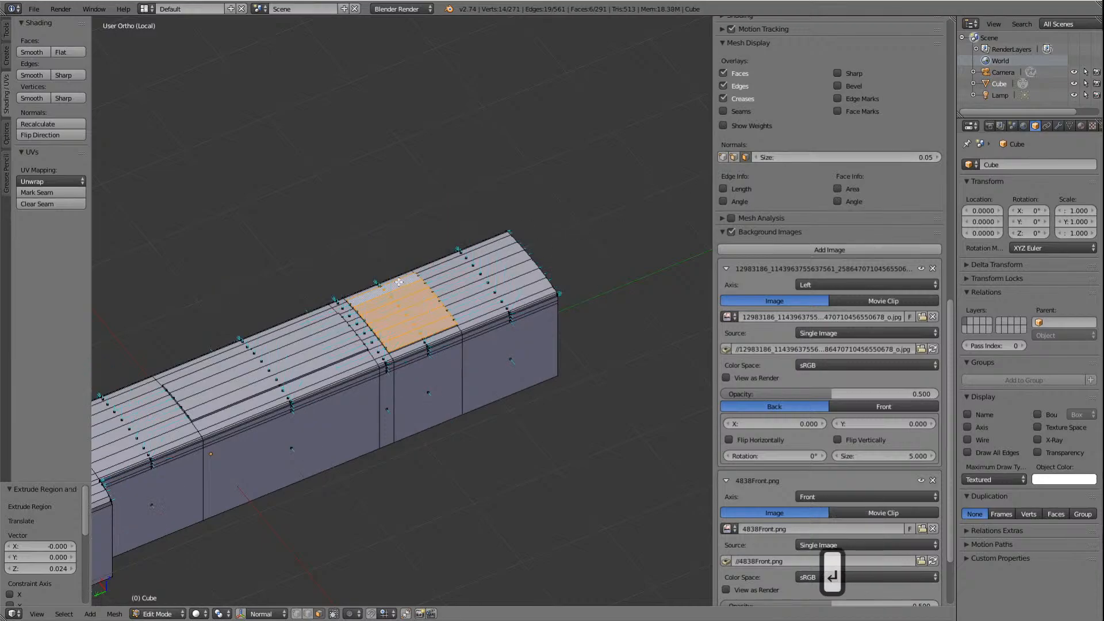
Step: Frame the raised rear roof panel again and check it with the shortened normals from both sides of the body
key(KP_Decimal)
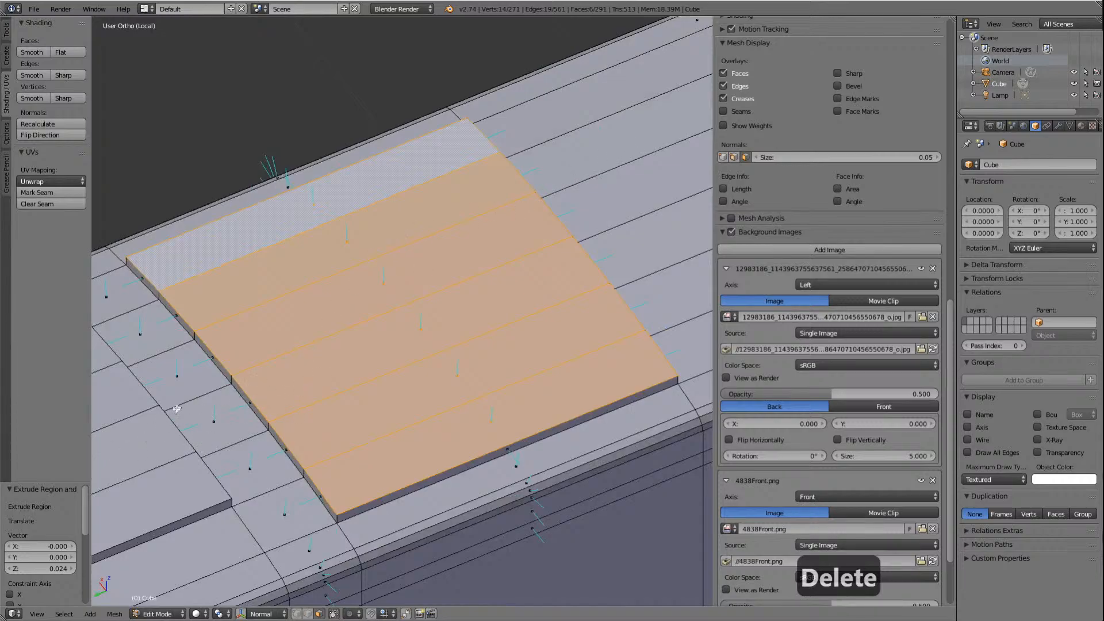
scroll(211, 406, down, 4)
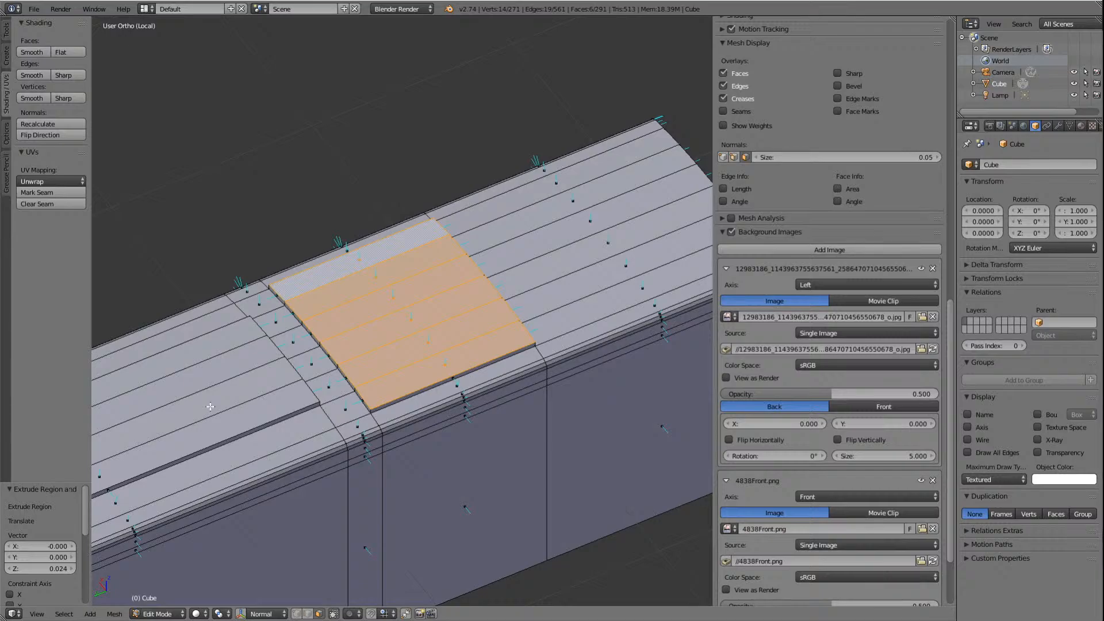
key(KP_6)
key(KP_6)
key(KP_6)
key(KP_6)
key(KP_6)
key(KP_6)
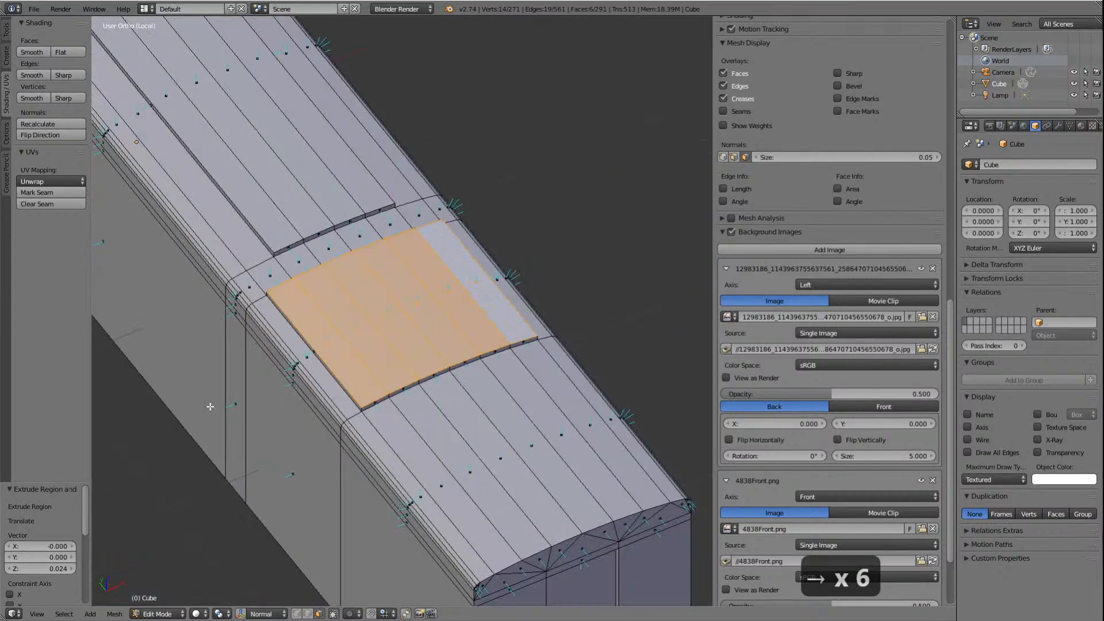
Step: Examine the height of the raised rear roof panel against the surrounding roof from a low angle and across the whole body
key(KP_2)
key(KP_2)
key(KP_2)
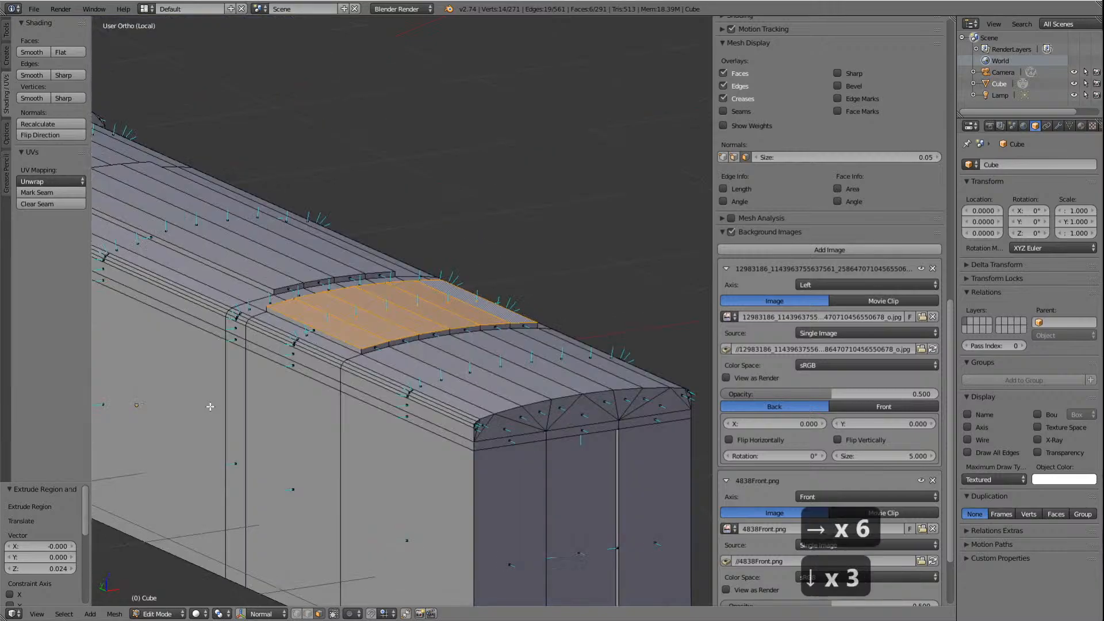
scroll(531, 343, up, 1)
scroll(530, 343, down, 5)
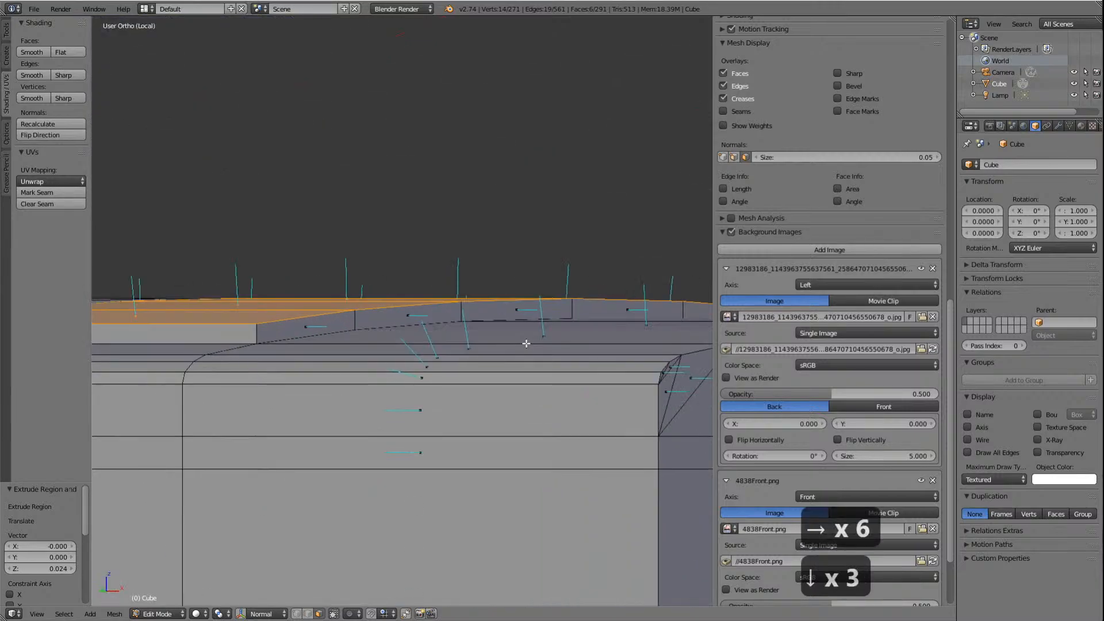
scroll(498, 360, down, 3)
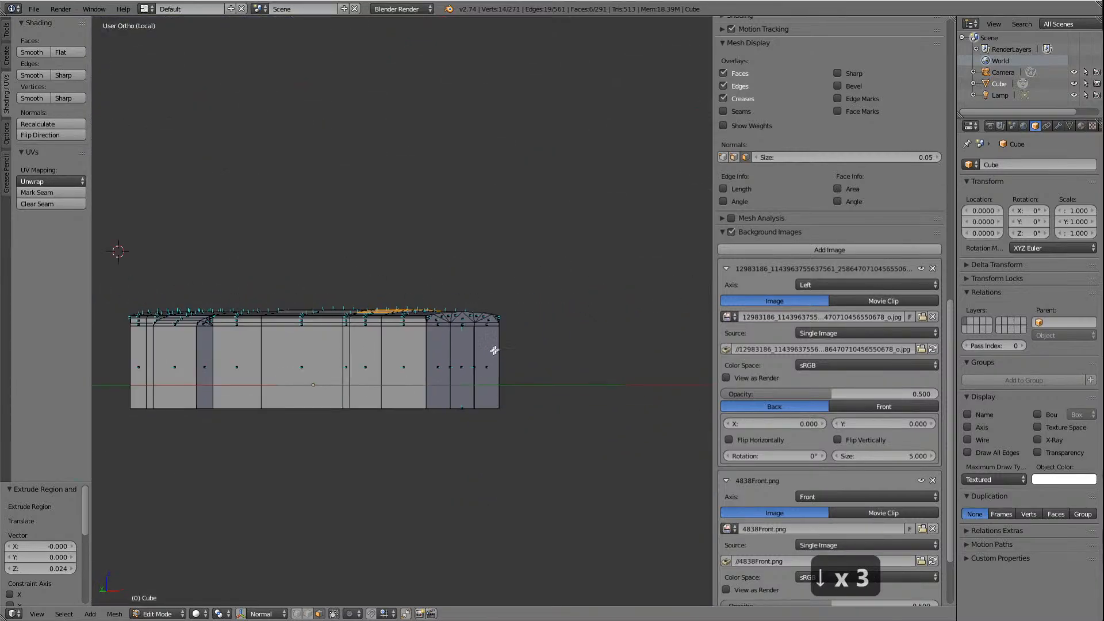
Step: Inspect the raised roof panels along the body from the side and from the opposite end
key(KP_4)
key(KP_4)
key(KP_4)
key(KP_4)
key(KP_4)
key(KP_4)
key(KP_4)
key(KP_4)
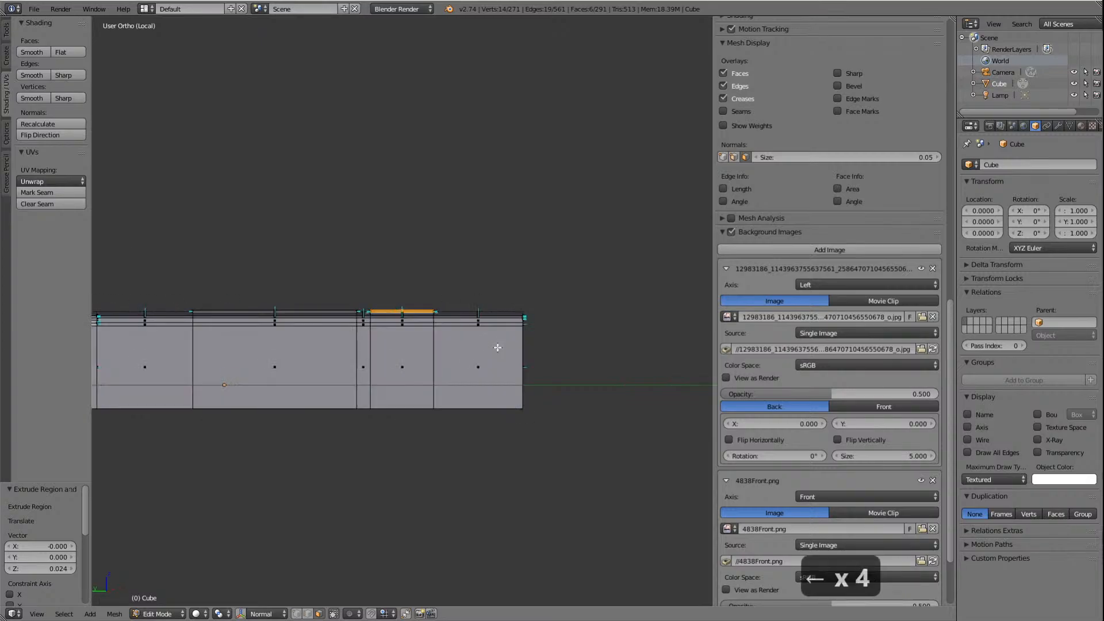
key(KP_4)
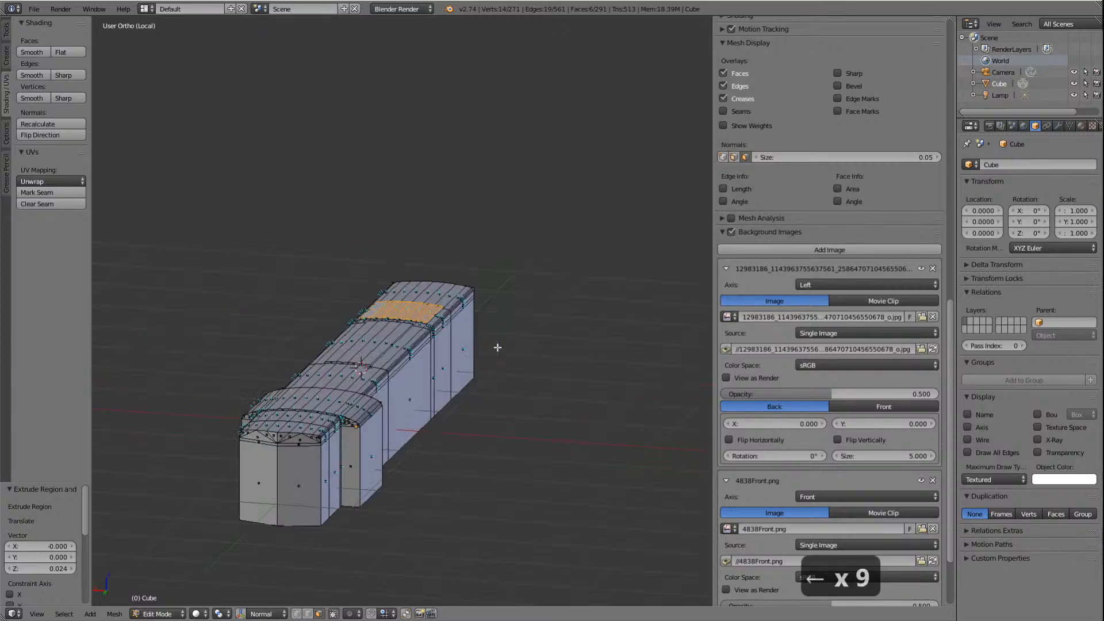
scroll(449, 401, up, 7)
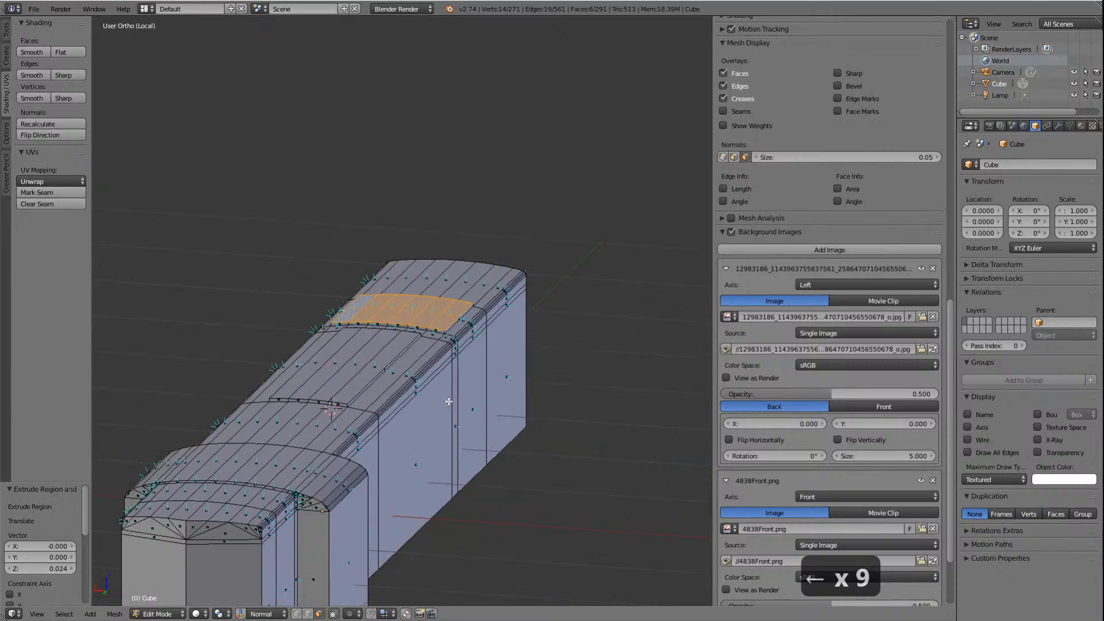
scroll(451, 406, down, 2)
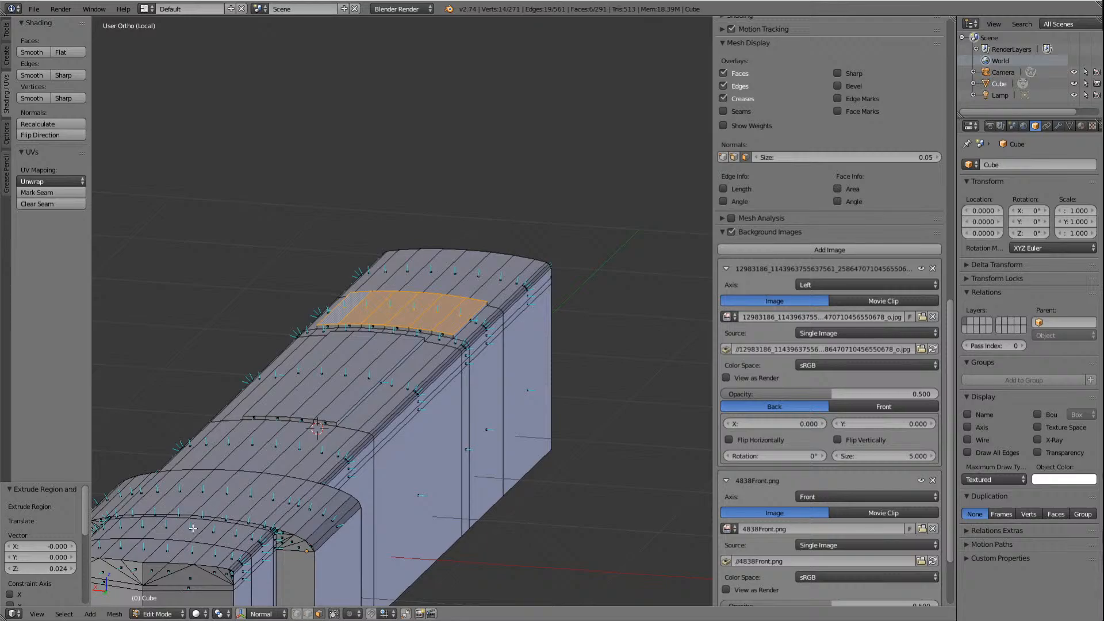
Step: Select and frame a central roof face at the near end of the body, and compare it with the reference in the left view
right_click(173, 526)
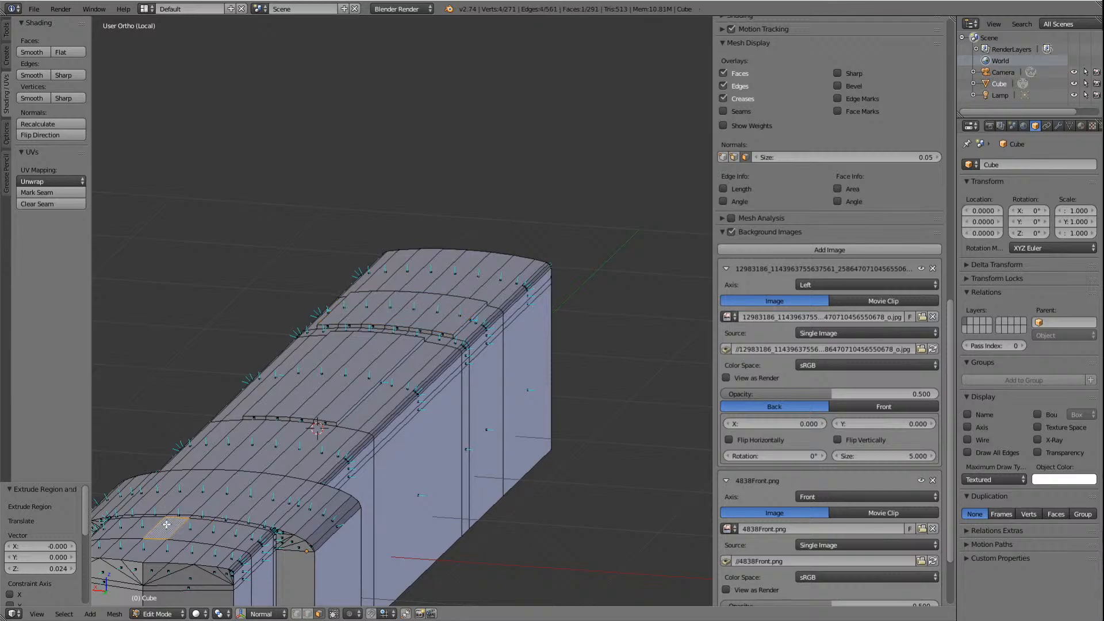
key(KP_Decimal)
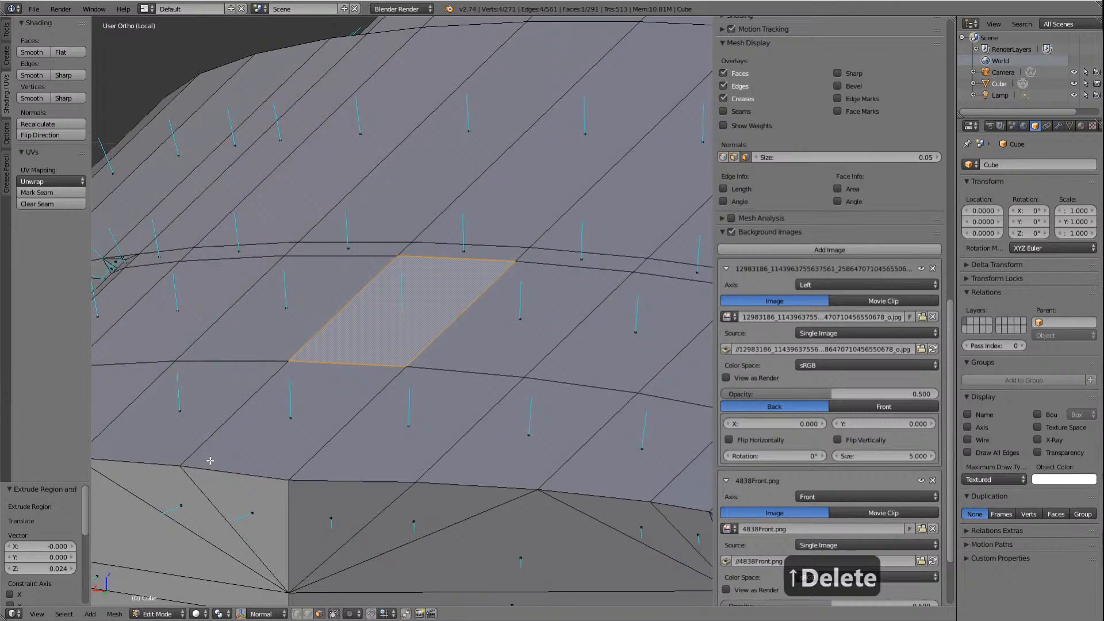
key(ctrl+KP_3)
scroll(210, 462, down, 4)
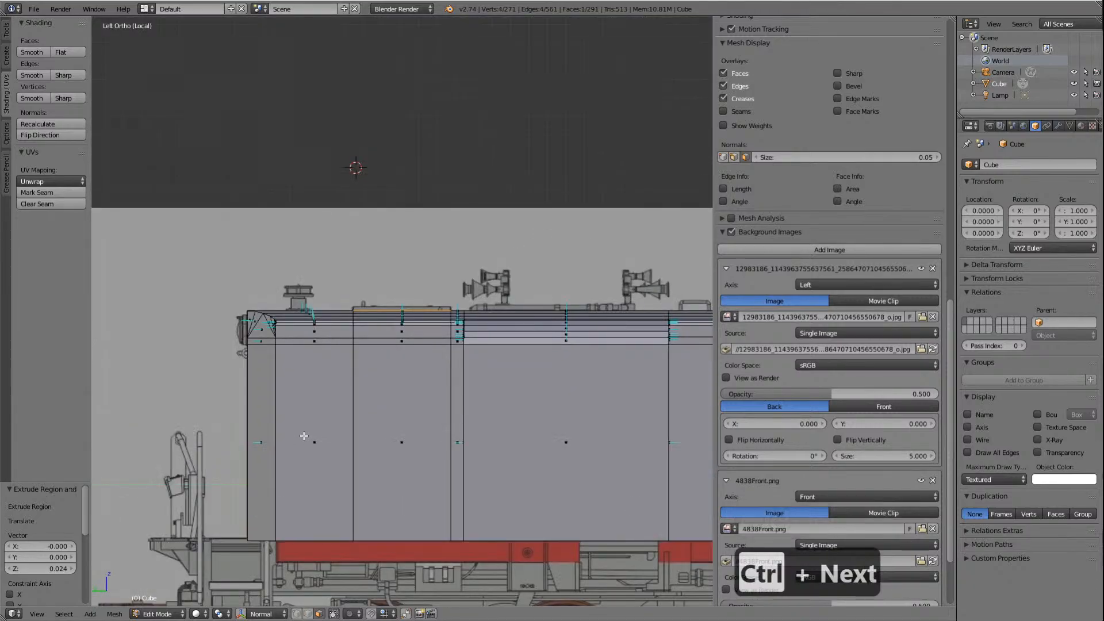
Step: Switch to the browser and study the roof details in the 48 class model photos on the Auscision product page
key(alt+Tab)
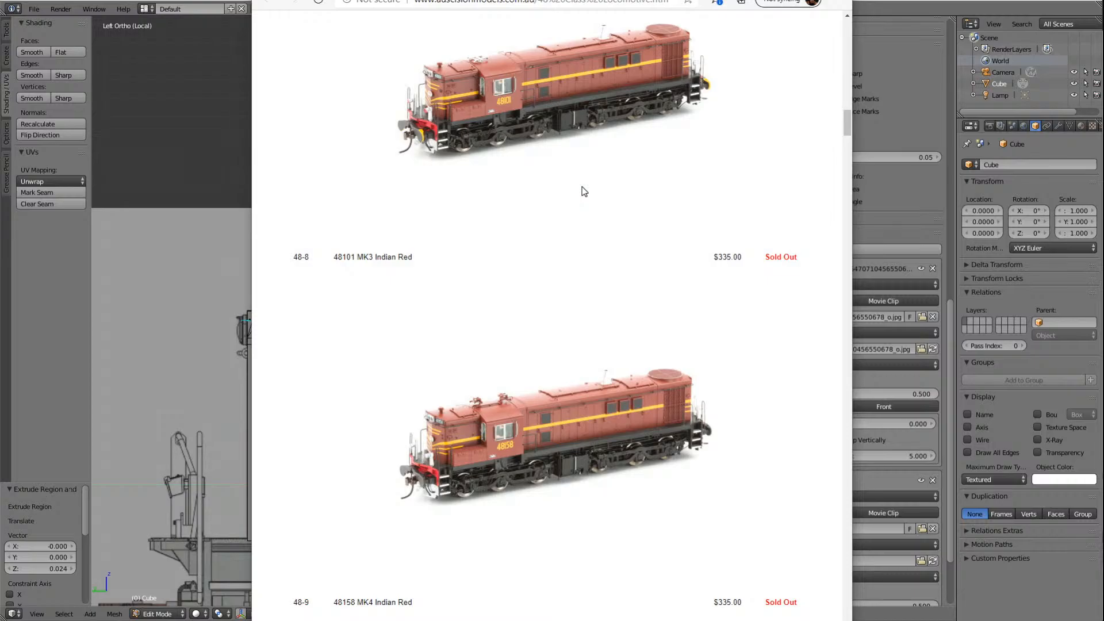
scroll(585, 191, down, 6)
scroll(585, 191, down, 4)
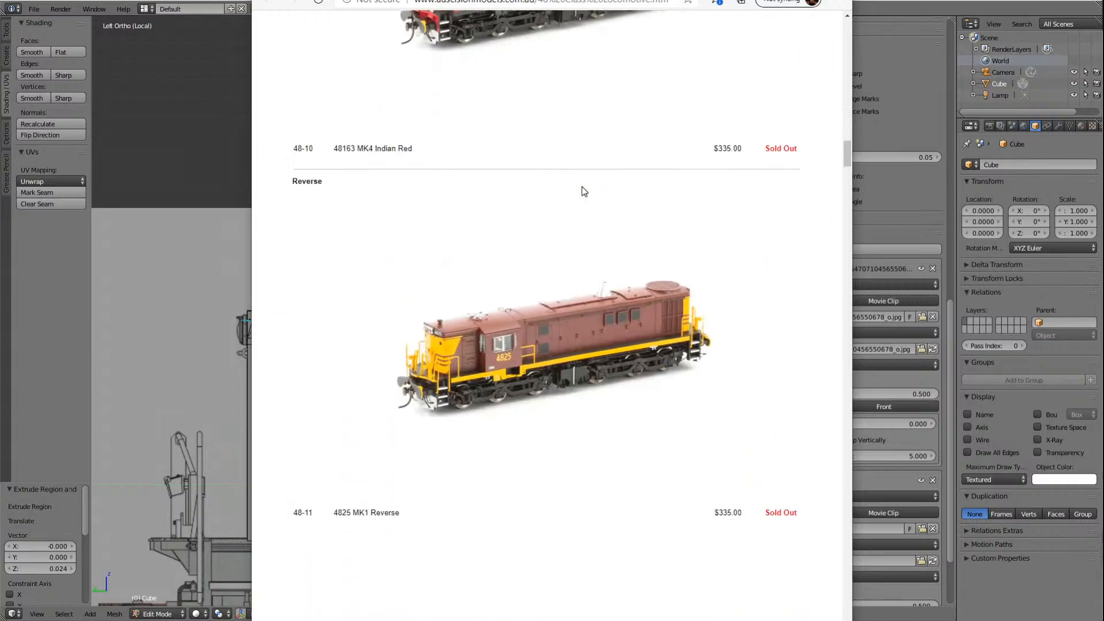
scroll(569, 189, down, 7)
scroll(565, 188, down, 10)
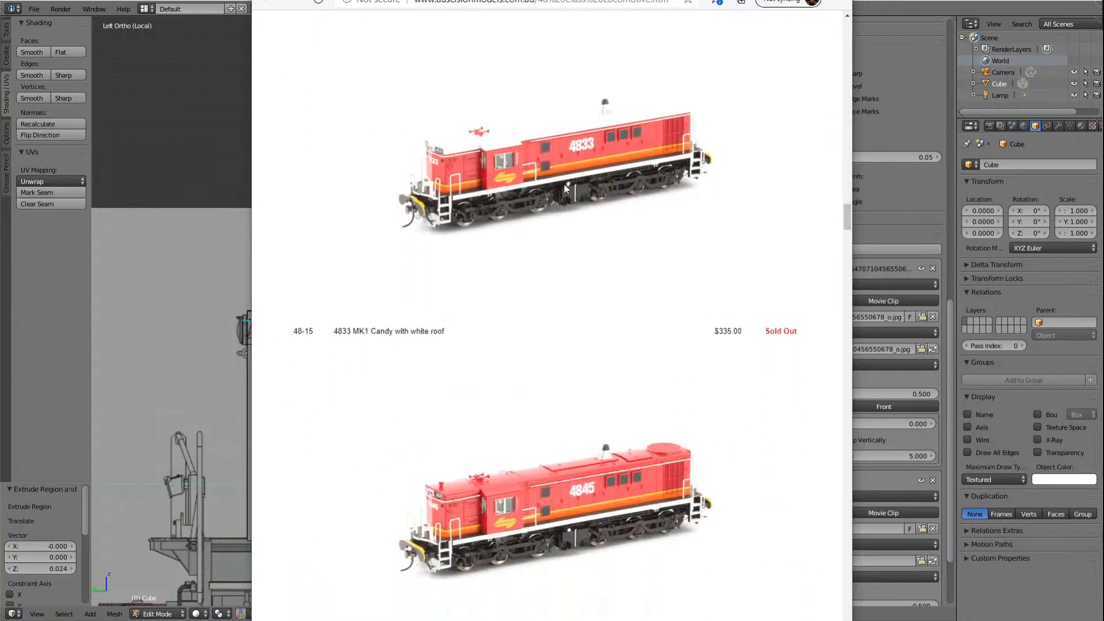
scroll(564, 183, down, 10)
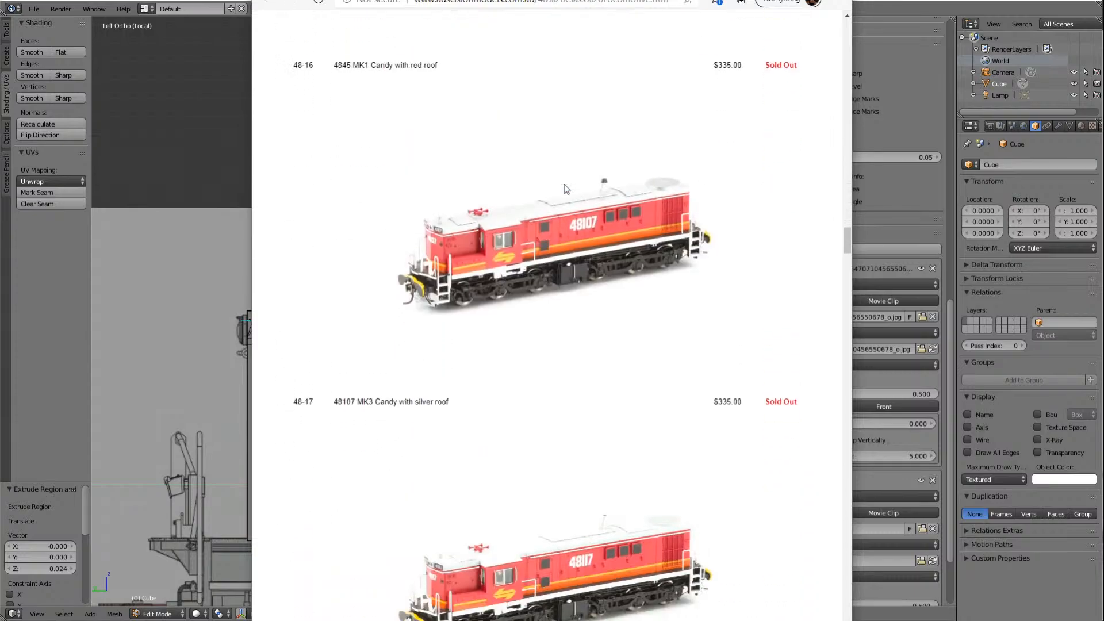
scroll(567, 189, down, 10)
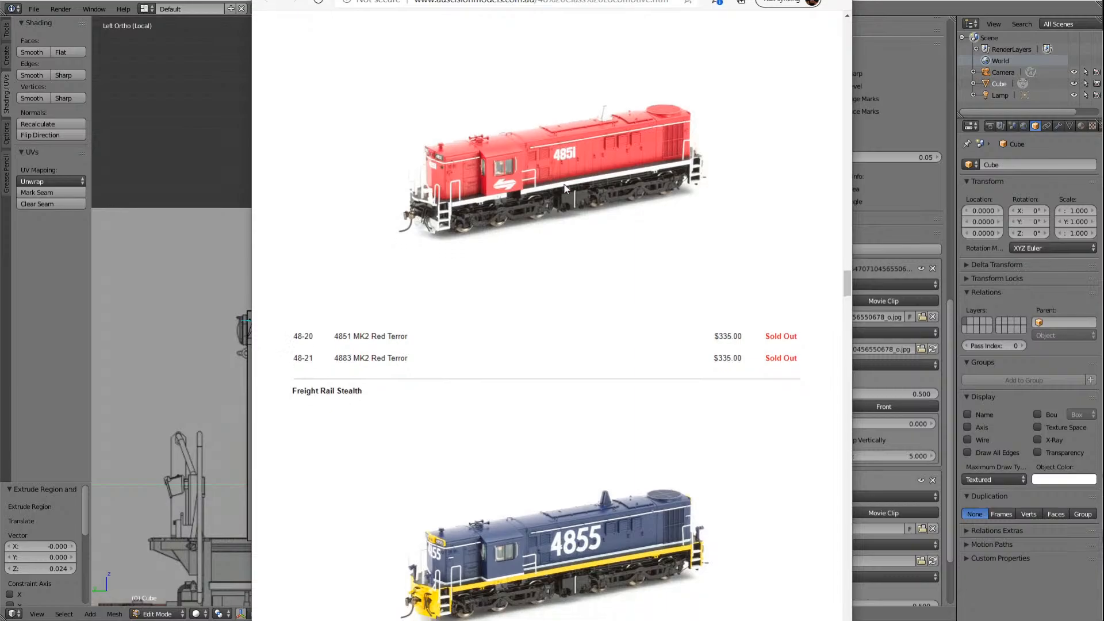
scroll(564, 187, down, 10)
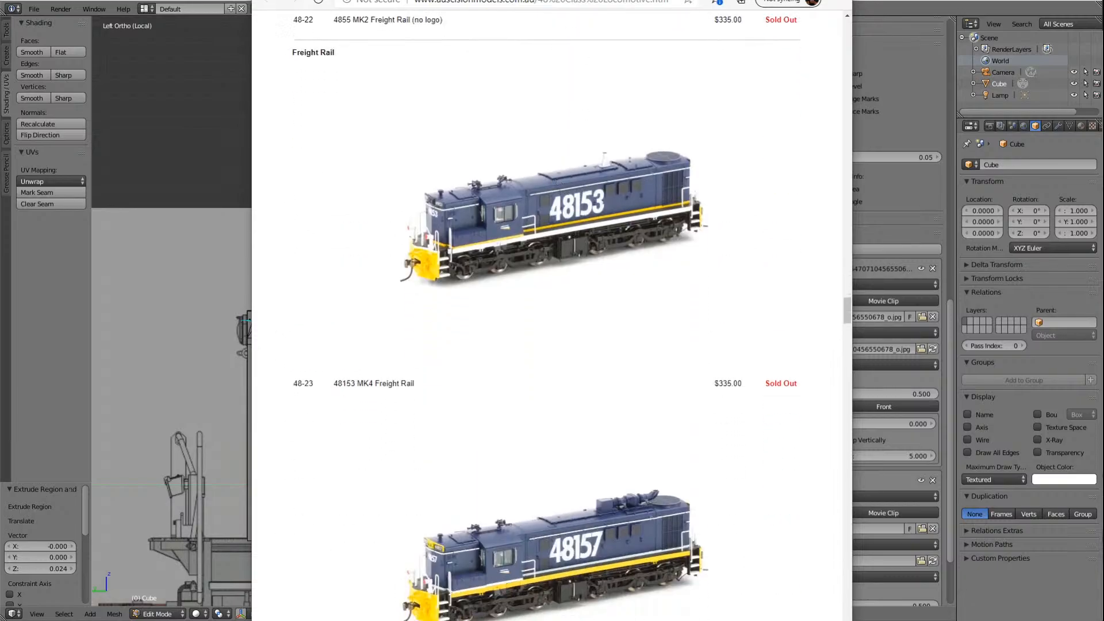
scroll(393, 88, up, 10)
Step: Return to the 48 class image search results and look through them for further roof reference photos
key(alt+Left)
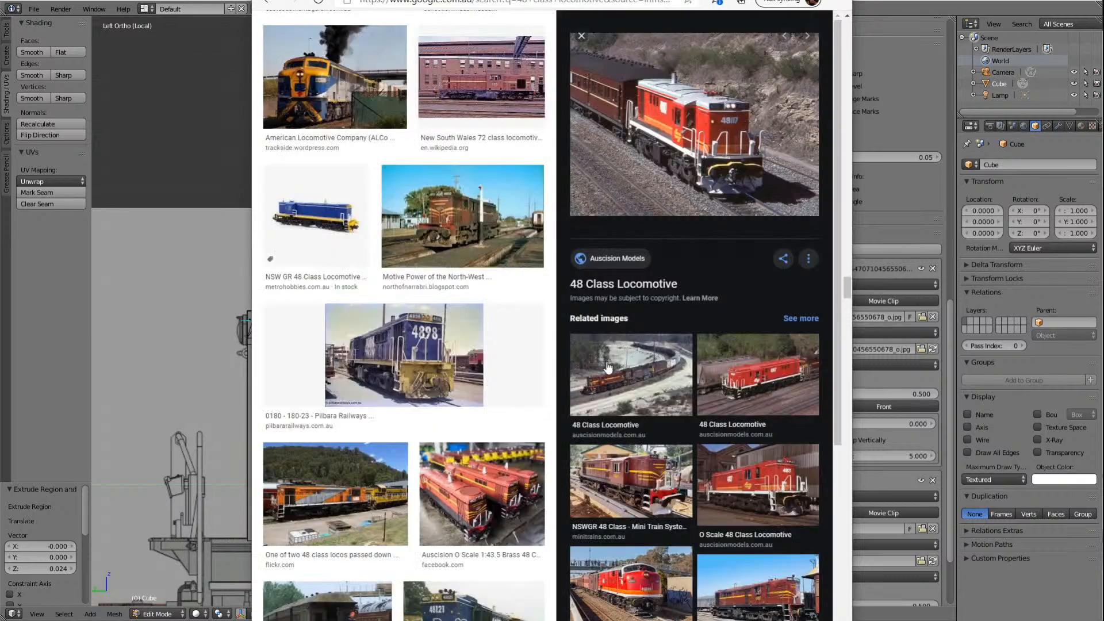
scroll(465, 469, down, 3)
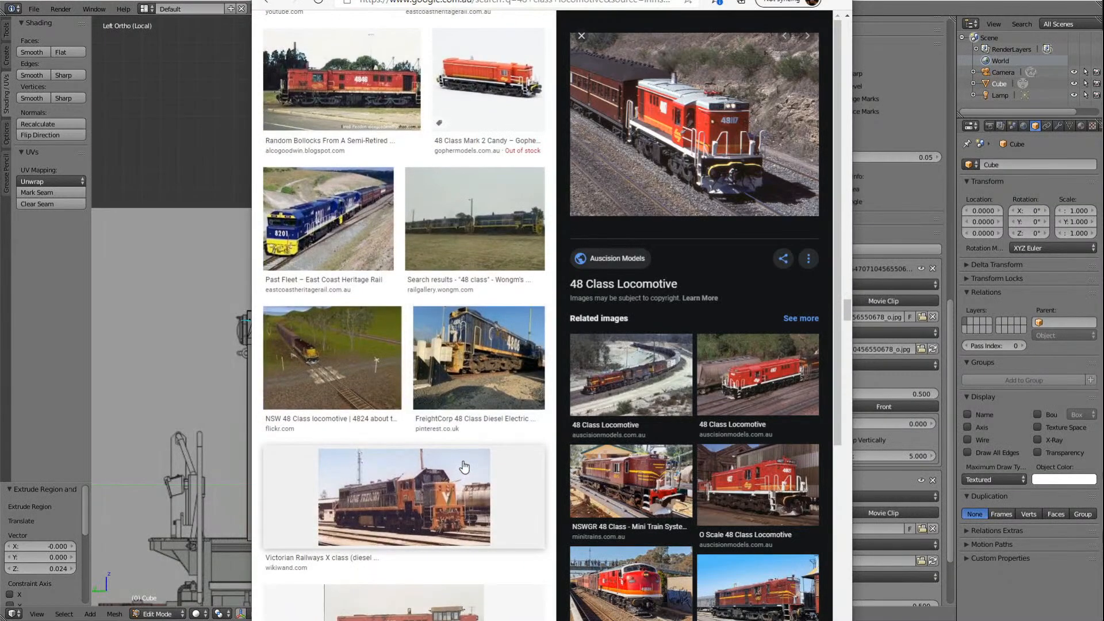
scroll(464, 469, down, 2)
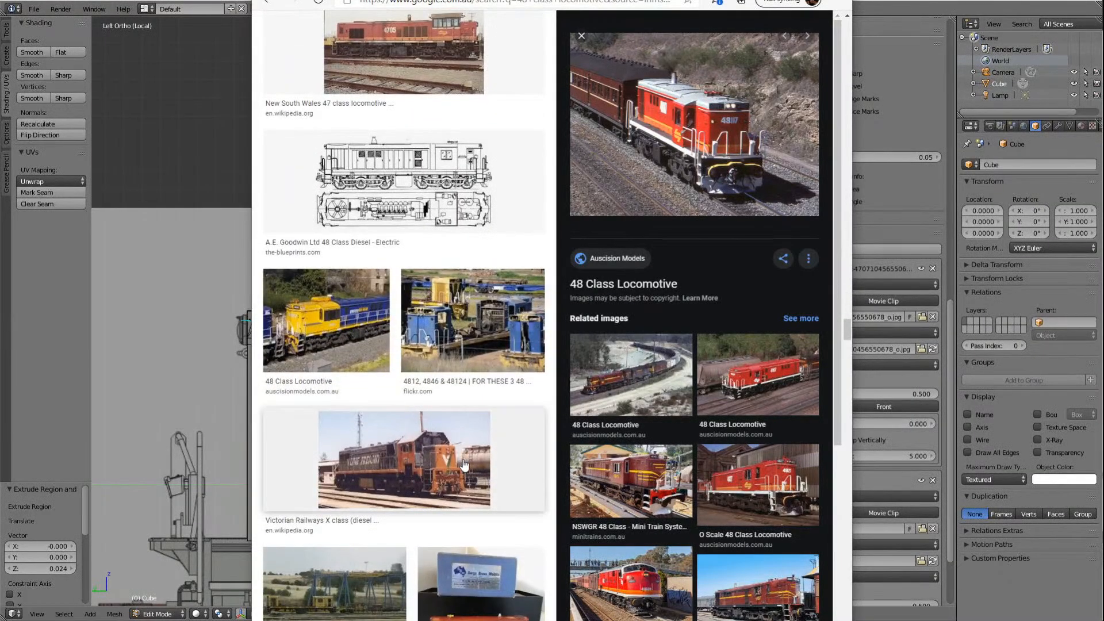
scroll(464, 465, down, 5)
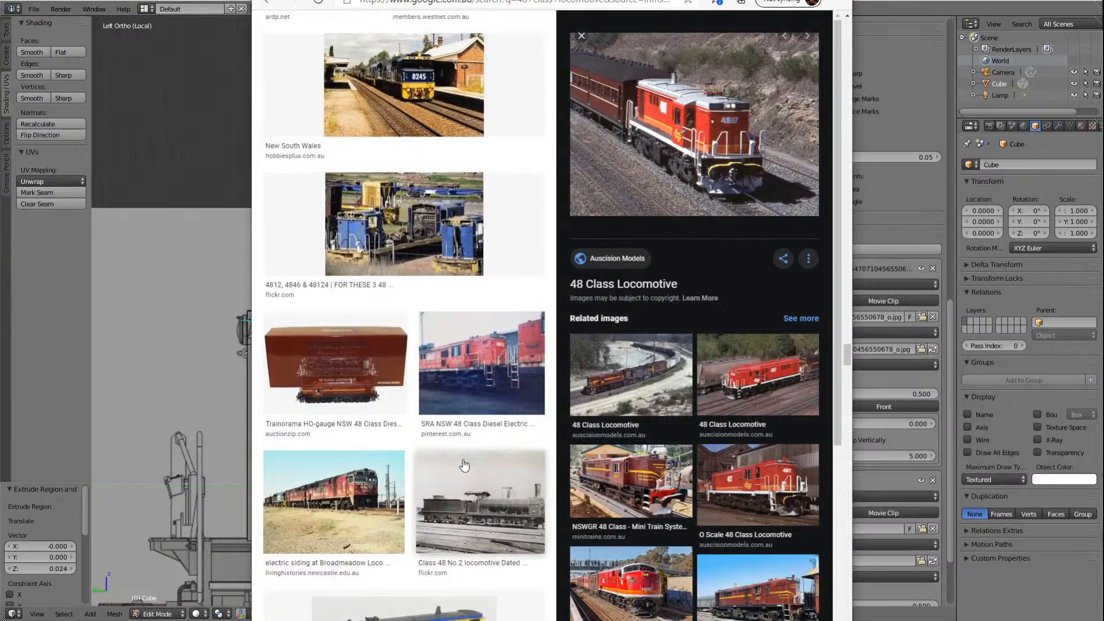
scroll(465, 465, down, 8)
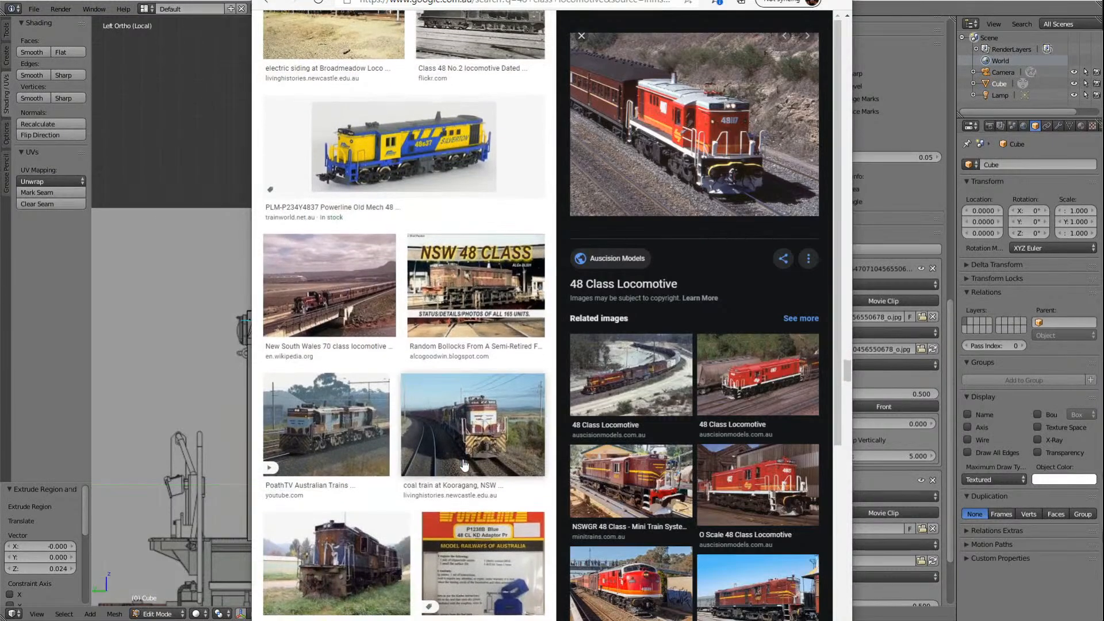
scroll(464, 465, down, 8)
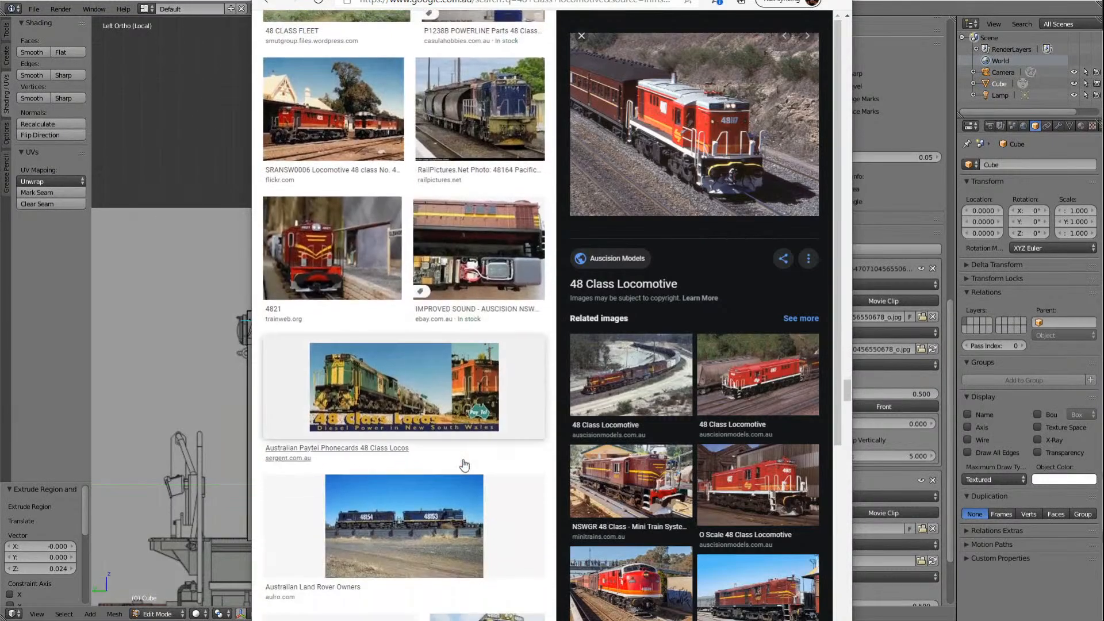
scroll(465, 464, down, 10)
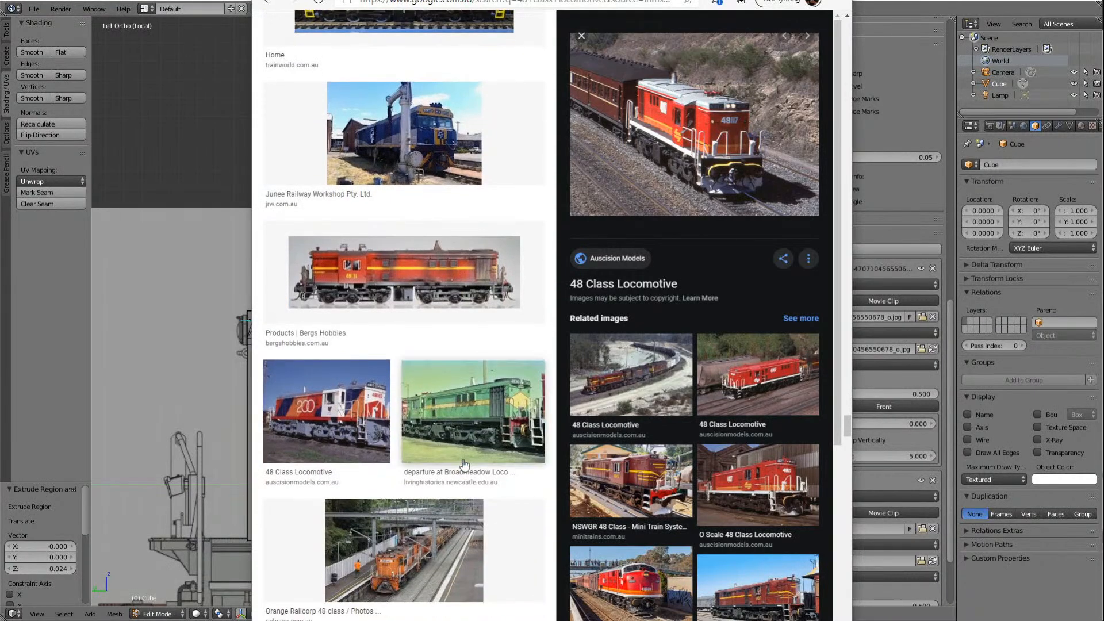
scroll(465, 463, down, 10)
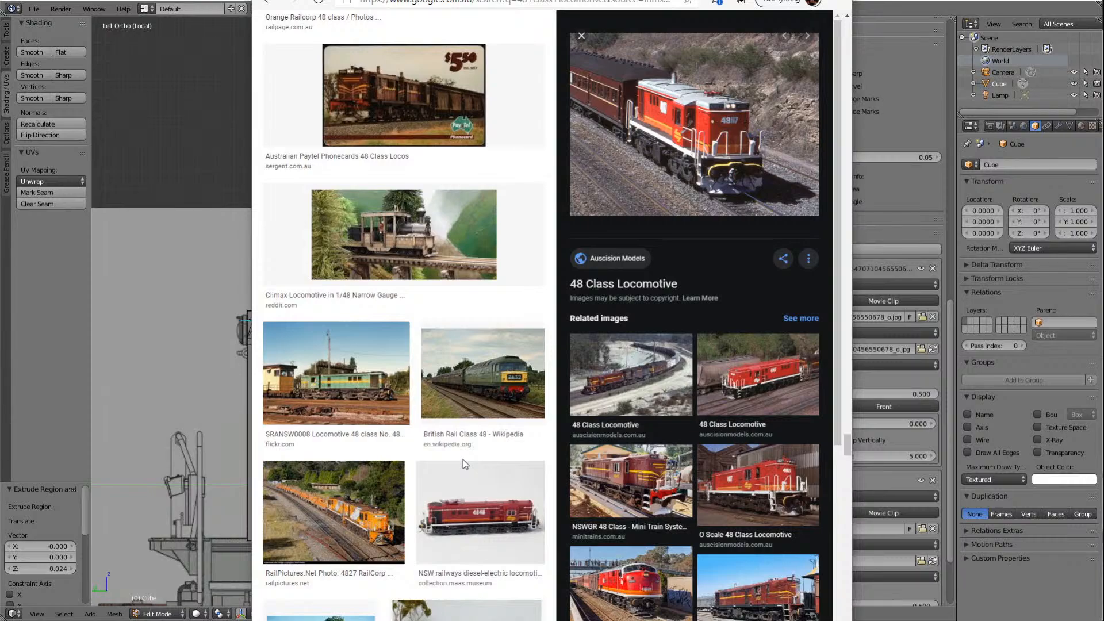
Step: Preview the museum's photo of the 4848 model, open its collection page, and close that page again
click(525, 547)
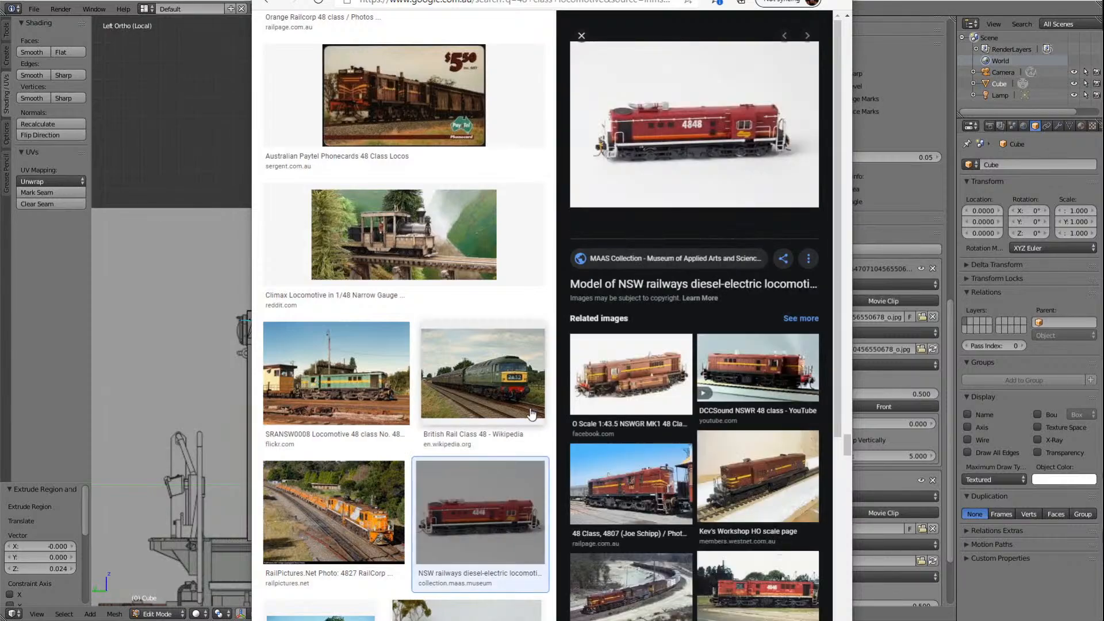
click(684, 137)
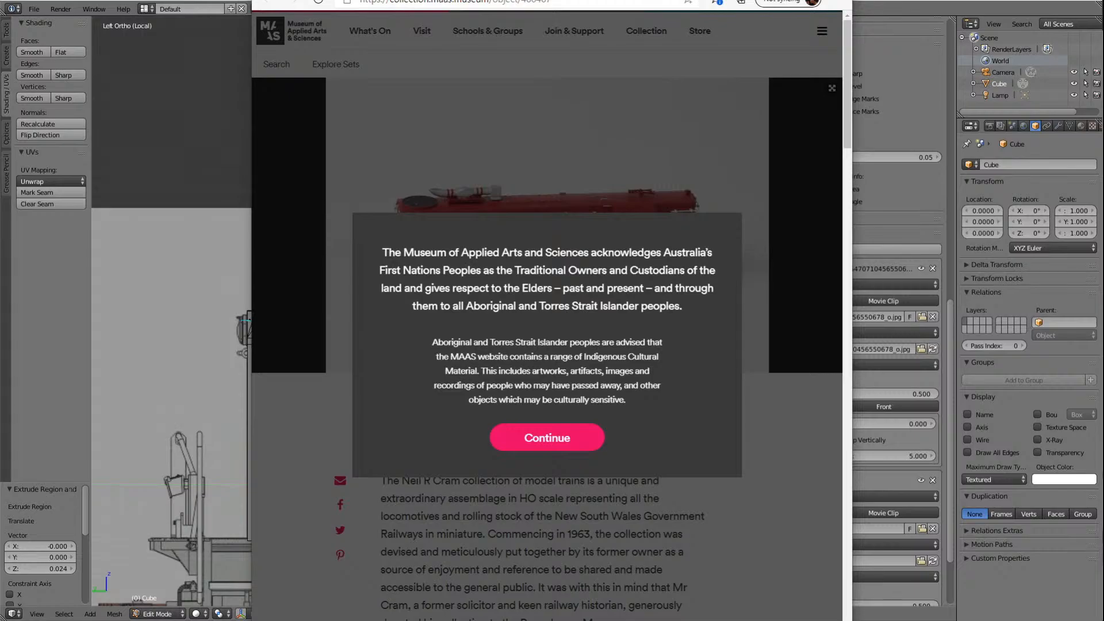
key(ctrl+w)
Step: Look further through the image results and preview the museum's 4891 model and Hobbyland Australia's Auscision 48 class model
scroll(415, 484, down, 6)
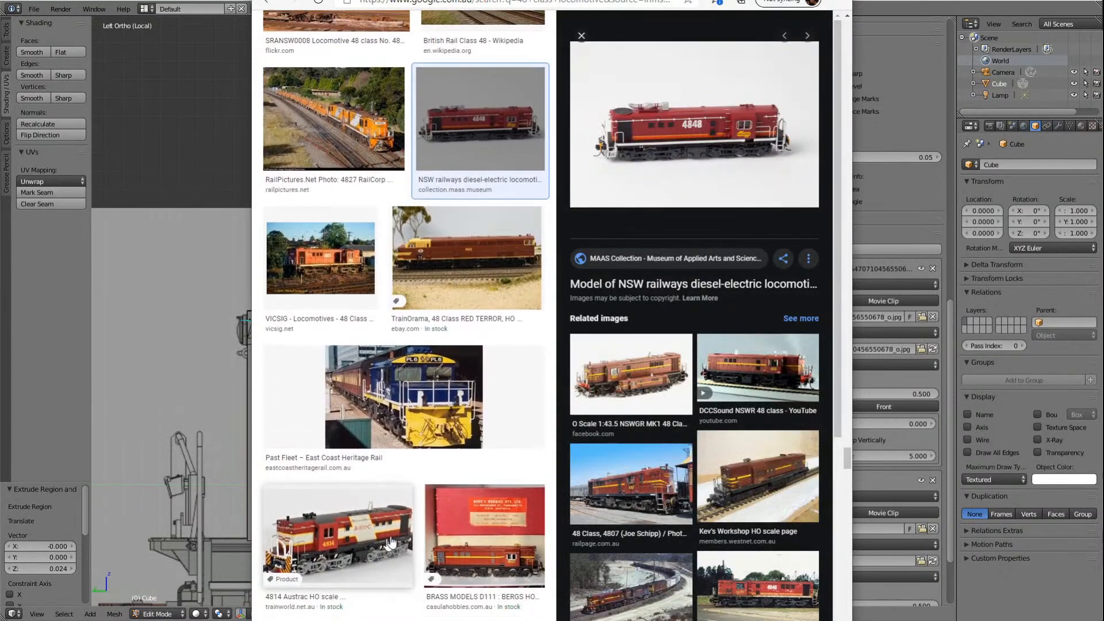
scroll(415, 485, down, 7)
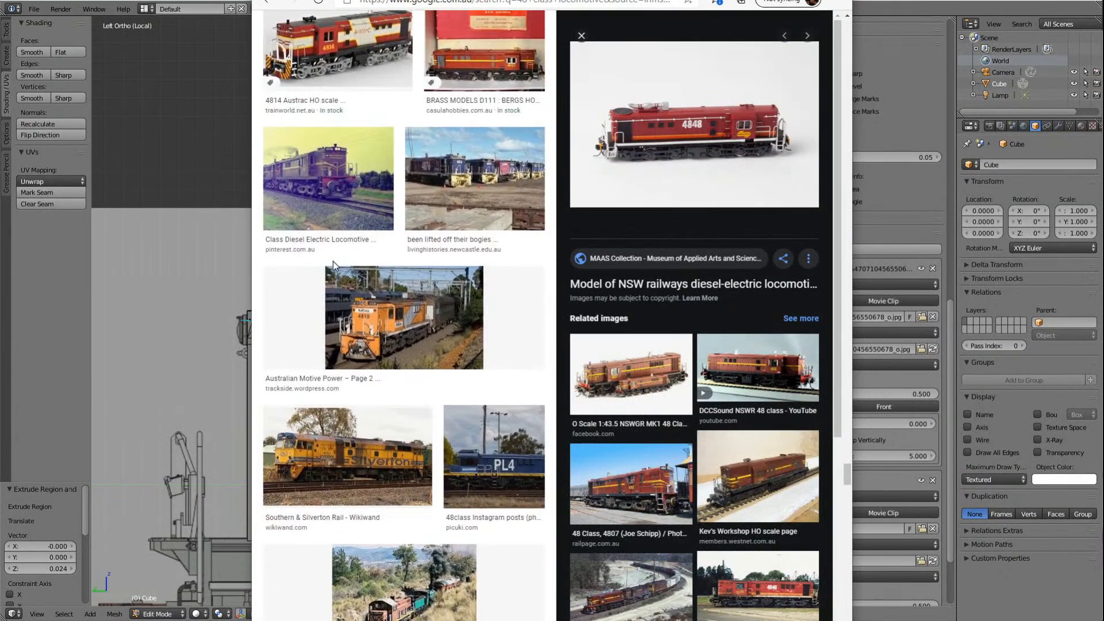
scroll(380, 483, down, 6)
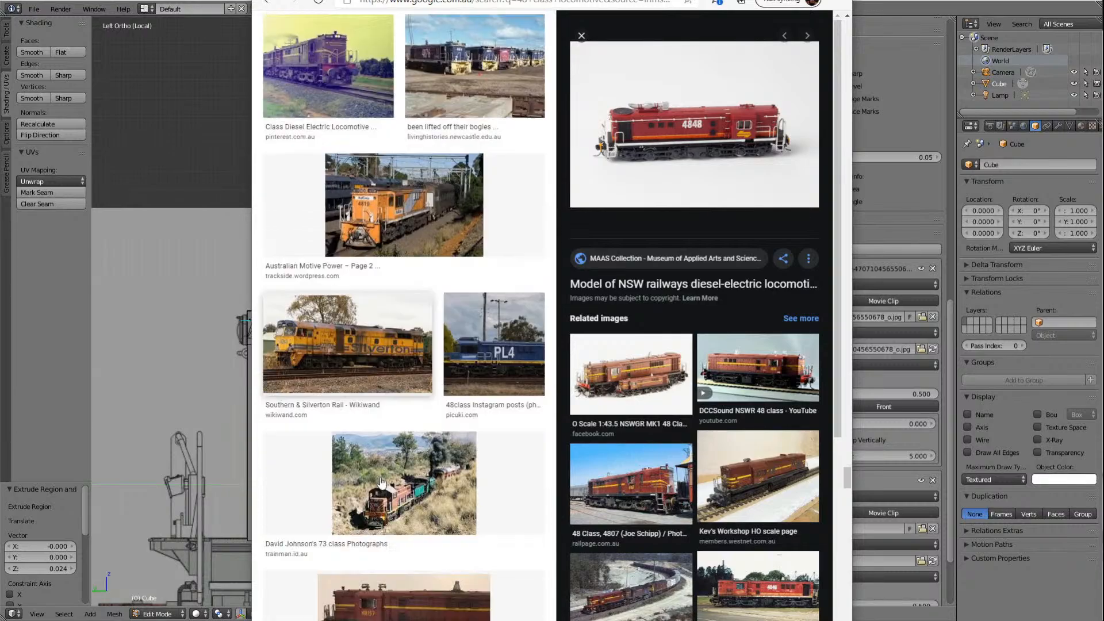
scroll(380, 483, down, 6)
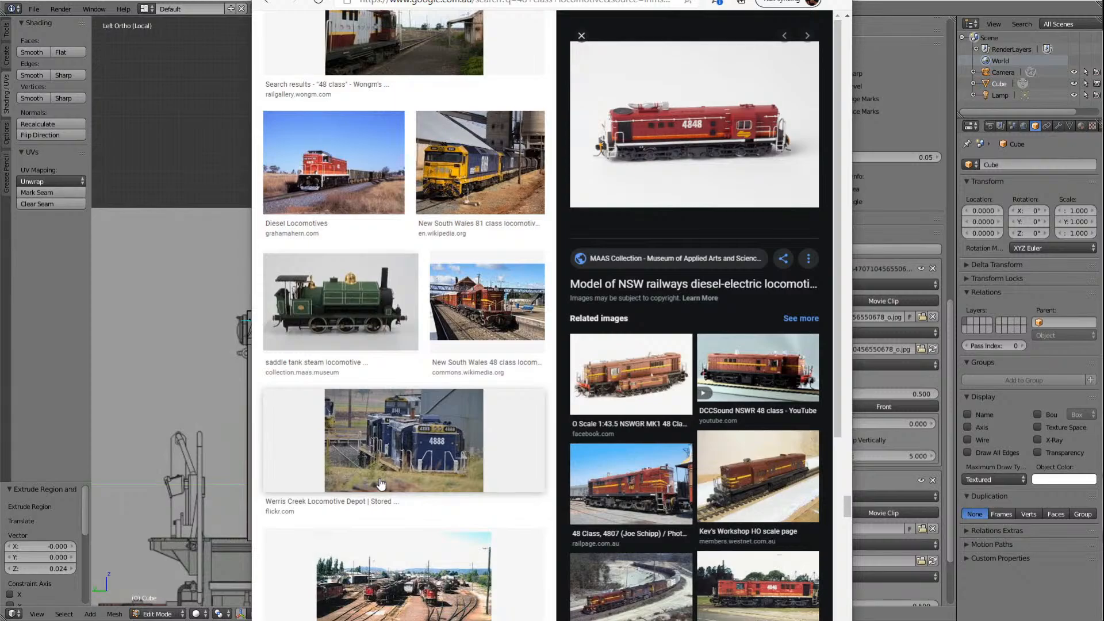
scroll(431, 439, down, 7)
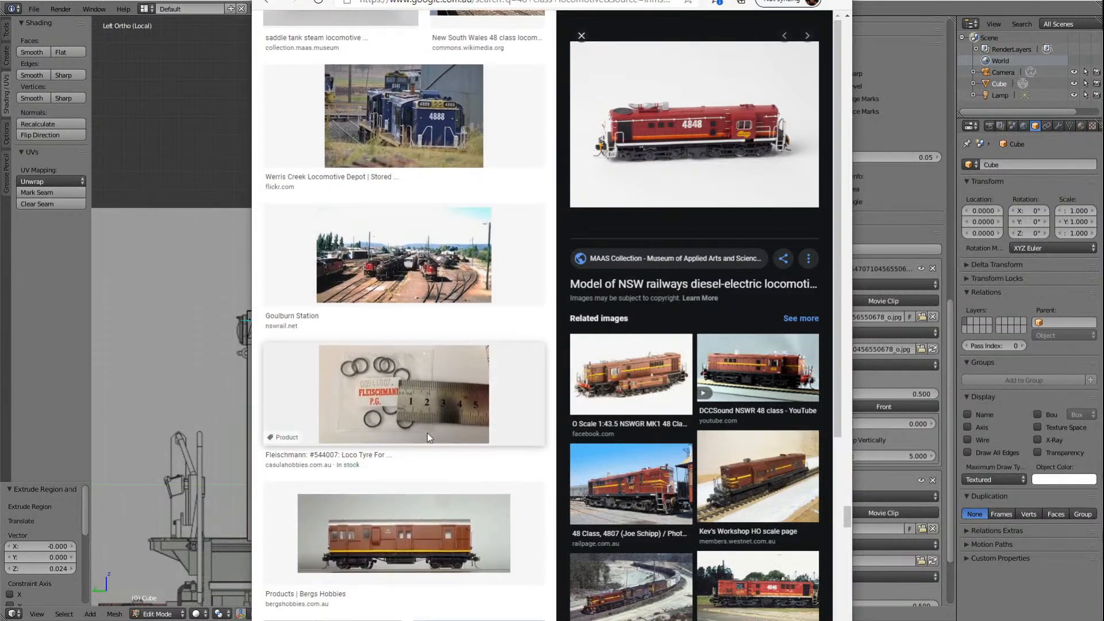
scroll(429, 439, down, 6)
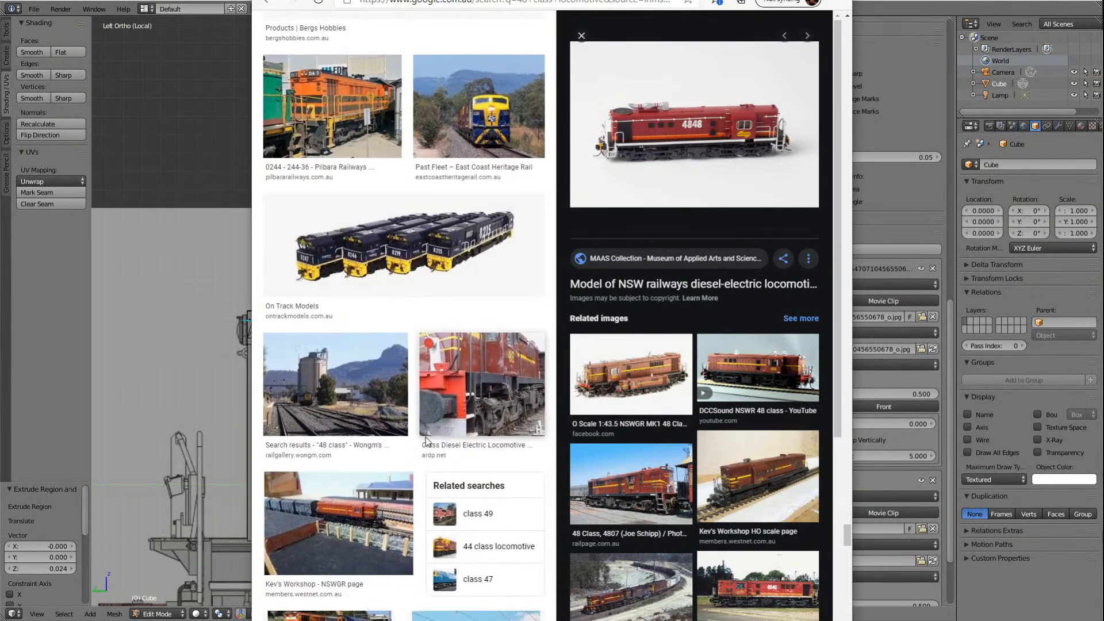
scroll(428, 440, down, 7)
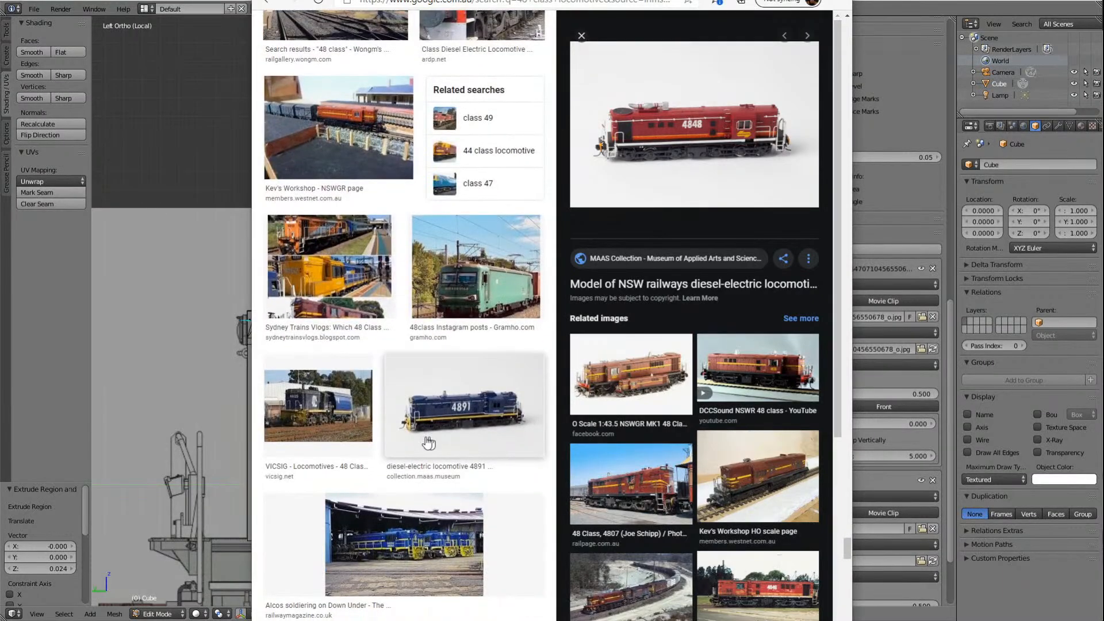
click(475, 402)
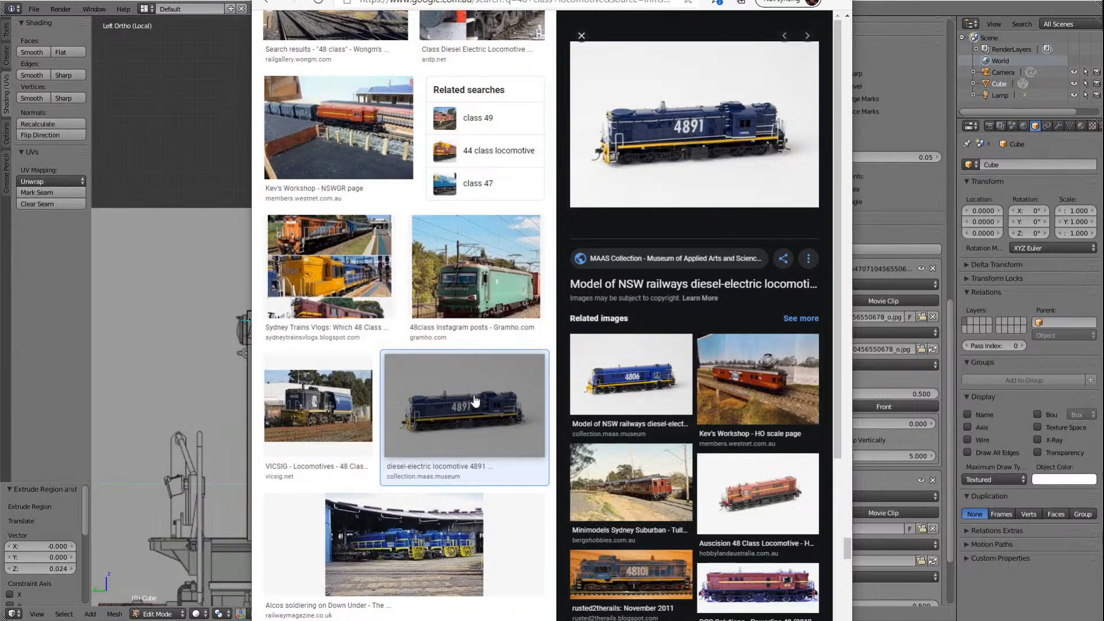
click(757, 491)
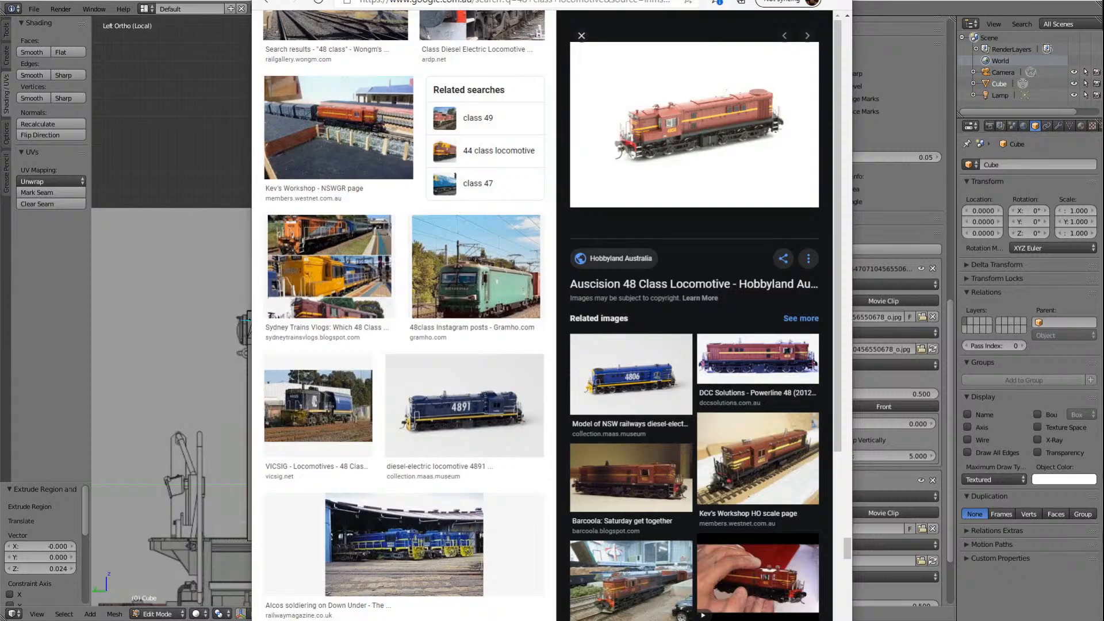
Step: Return to Blender and select the three adjoining roof faces beside the centreline, opposite the raised panels on the body's end section
click(231, 620)
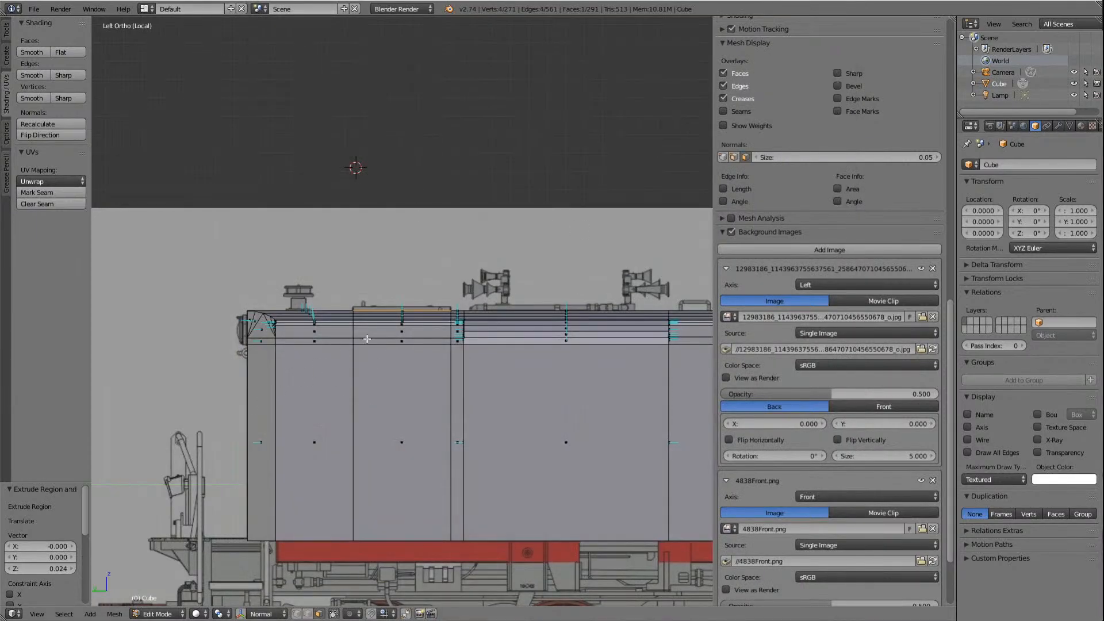
key(KP_8)
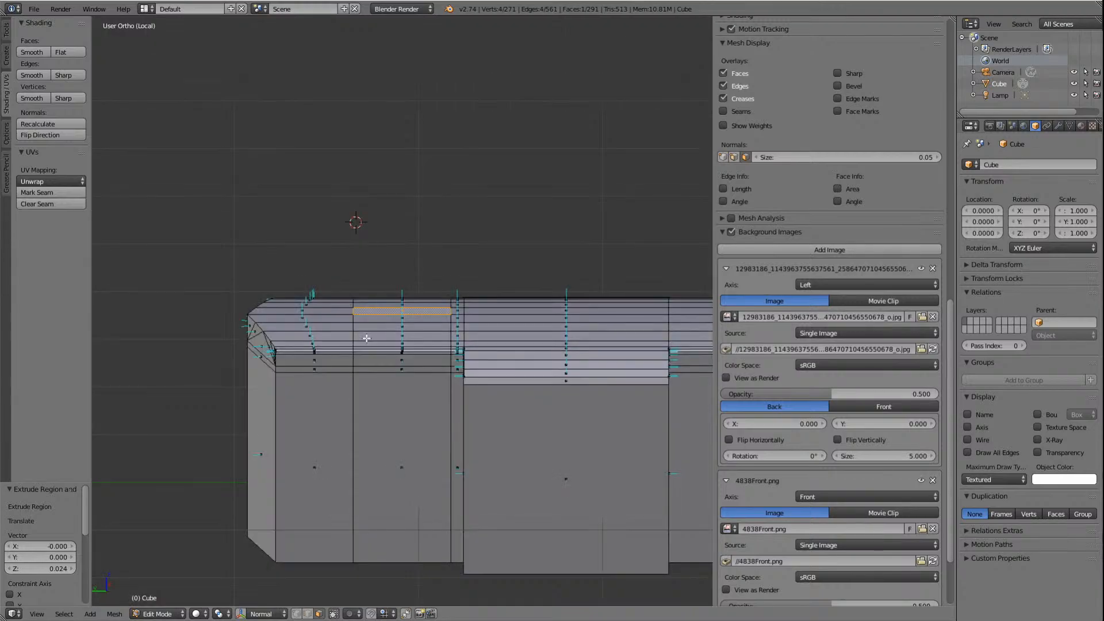
key(KP_4)
key(KP_4)
key(KP_4)
key(KP_4)
key(KP_4)
key(KP_4)
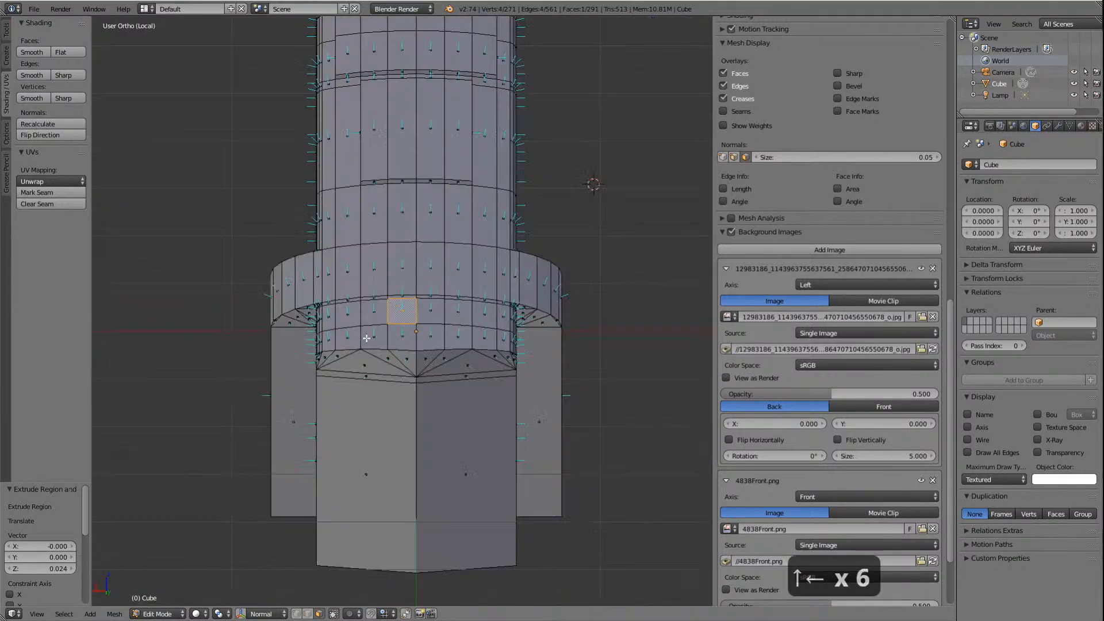
key(a)
right_click(435, 313)
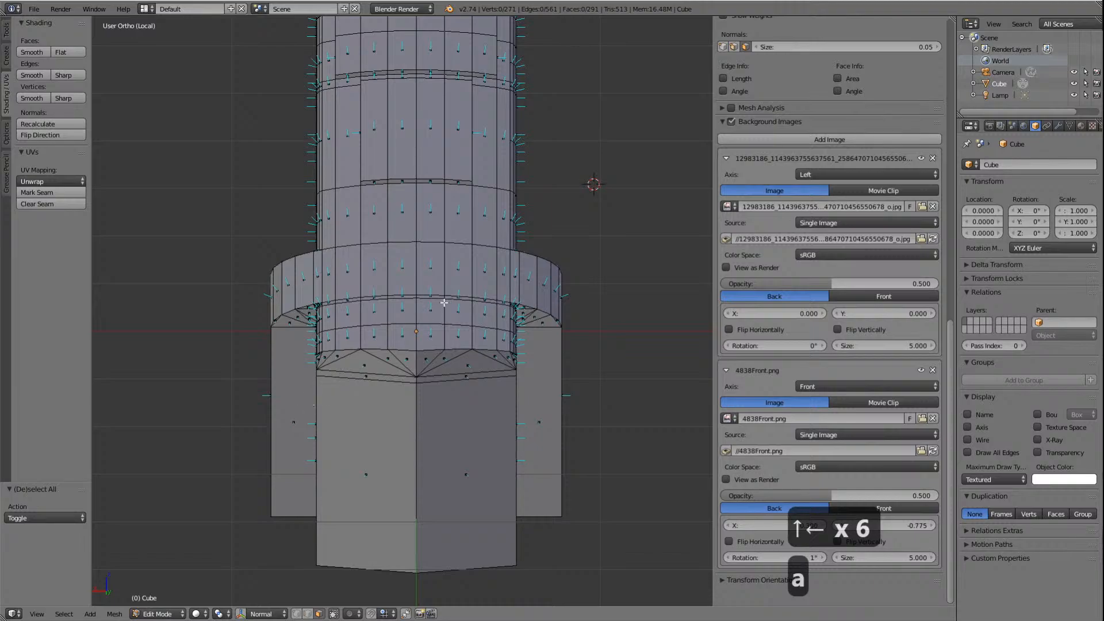
shift+right_click(453, 311)
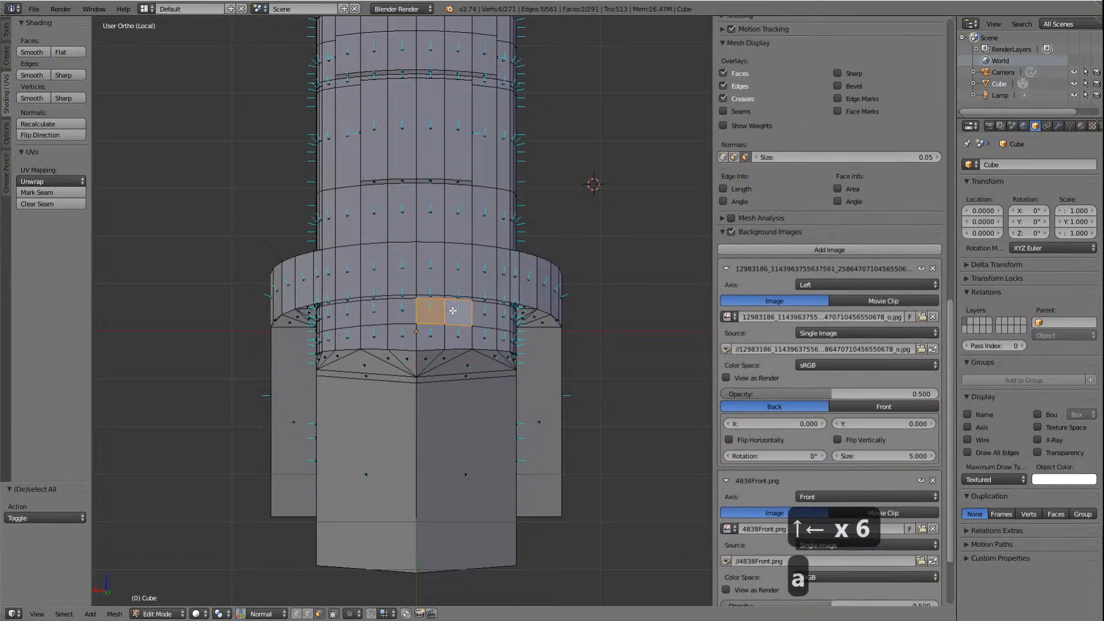
shift+right_click(492, 316)
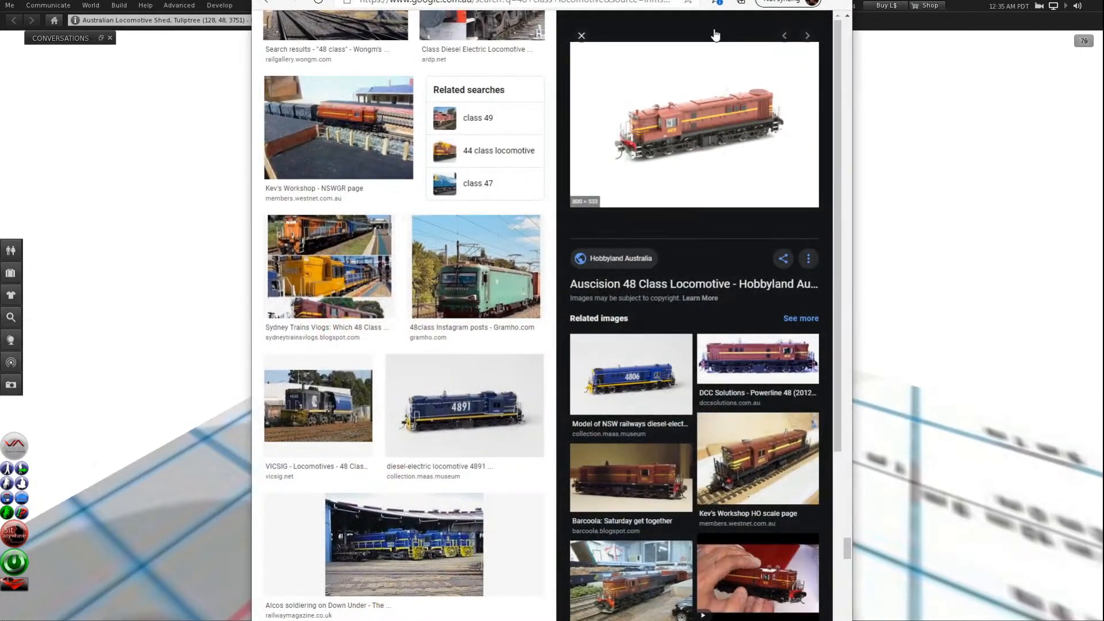
Step: Switch to the Auscision product page to study the 48 class roof photos, and compare them with the selected roof faces in Blender
click(669, 126)
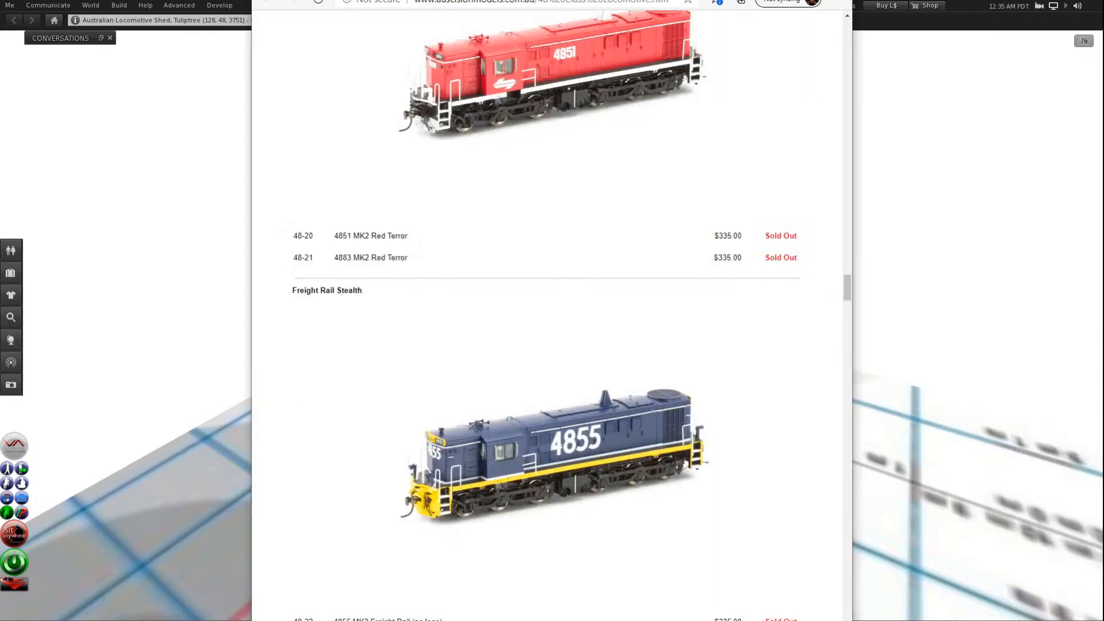
scroll(501, 246, up, 20)
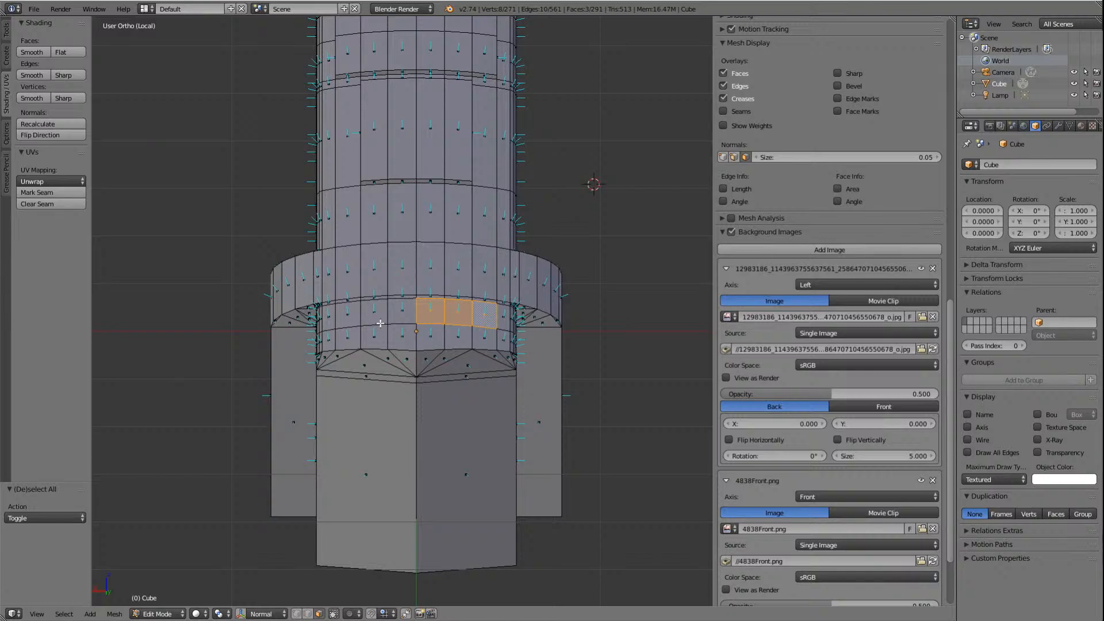
key(KP_Delete)
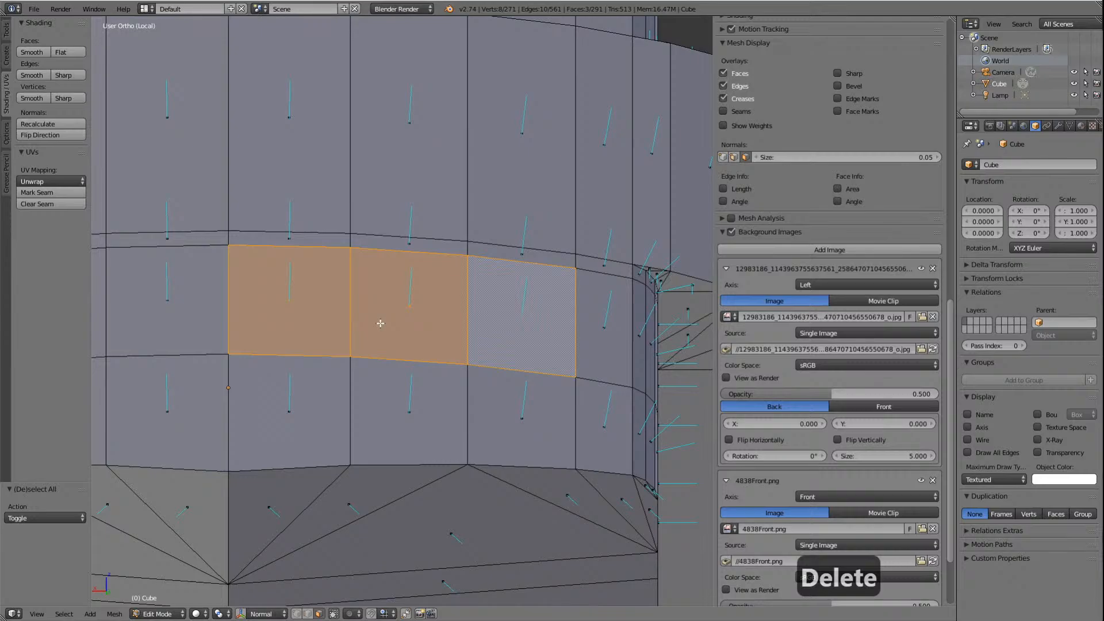
key(KP_Right)
key(KP_Right)
key(KP_Right)
key(KP_Right)
key(KP_Right)
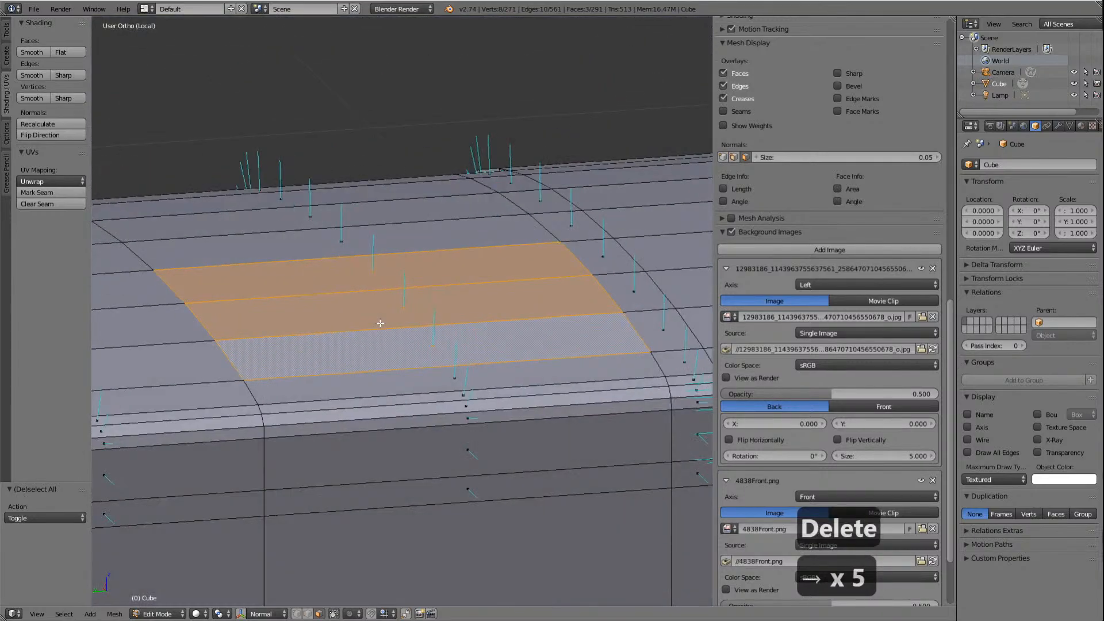
scroll(377, 320, down, 6)
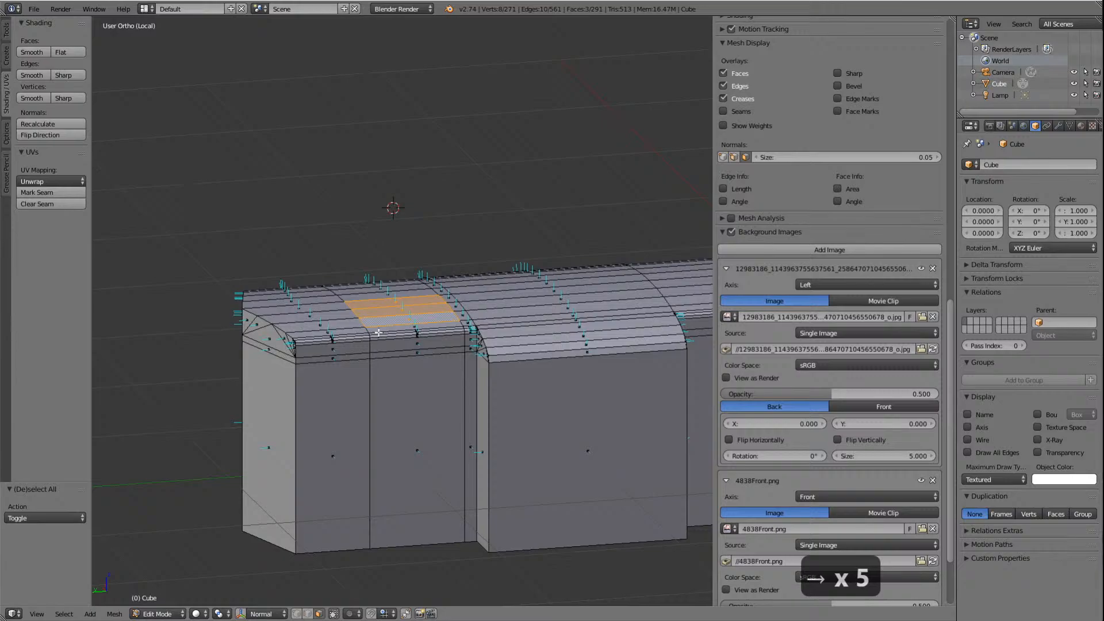
Step: Extrude the three selected roof faces 0.023 straight up along global Z to match the raised hatch in the side reference image
key(KP_Right)
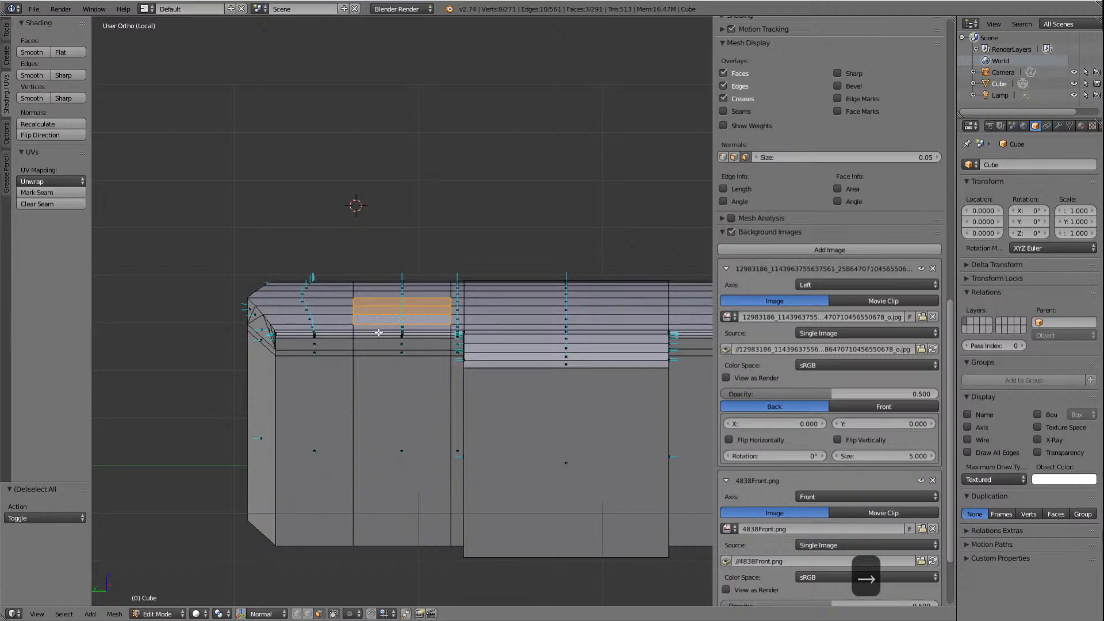
key(ctrl+KP_Next)
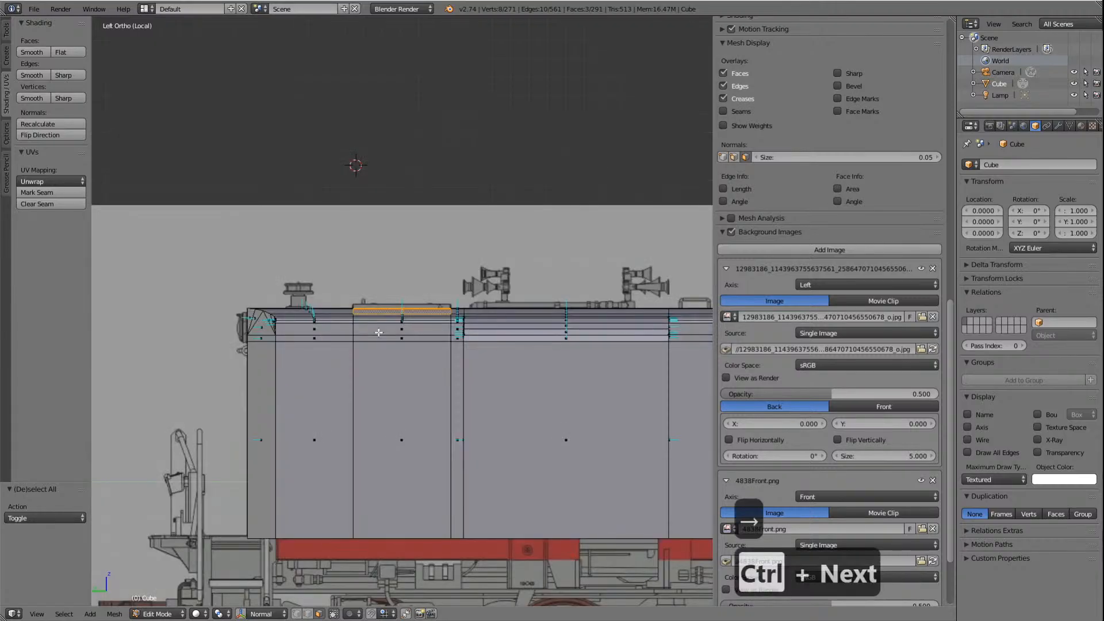
scroll(409, 281, up, 6)
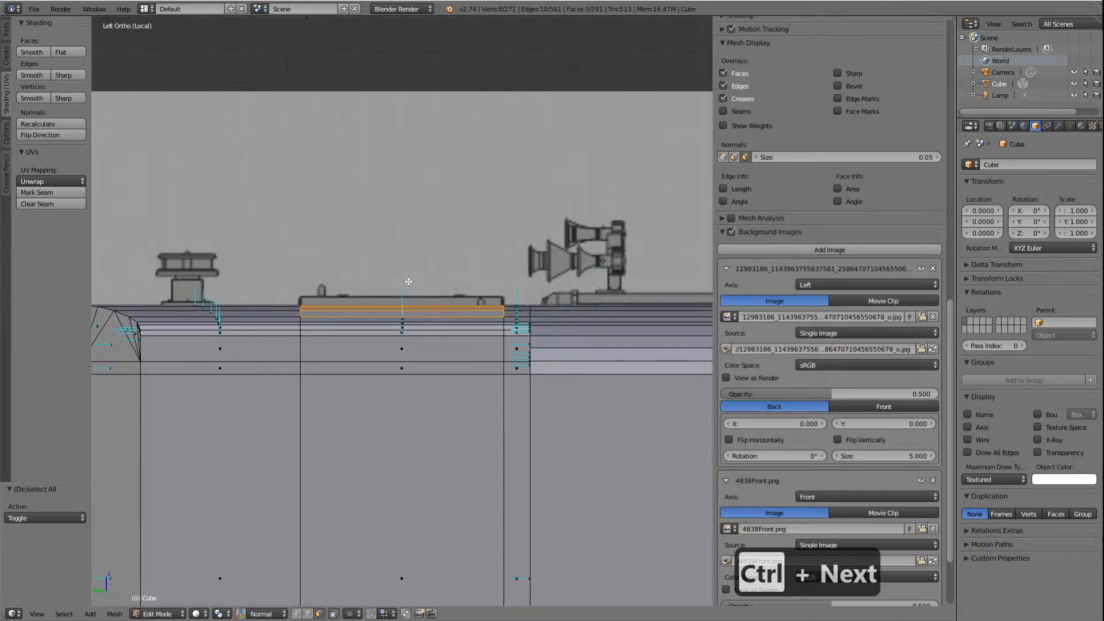
scroll(408, 281, down, 5)
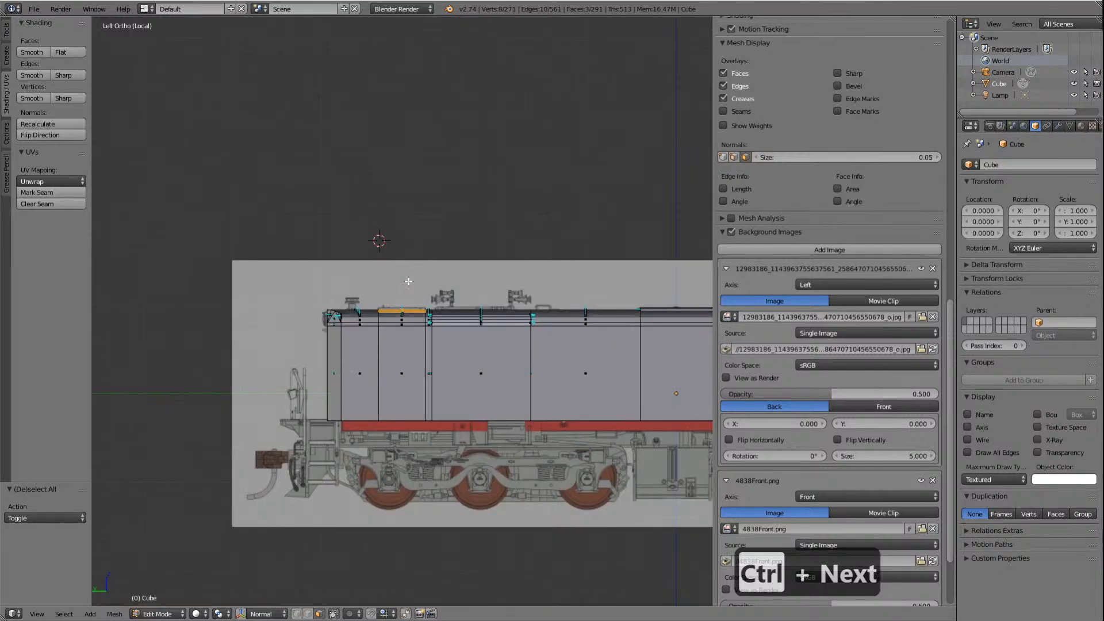
scroll(408, 282, up, 6)
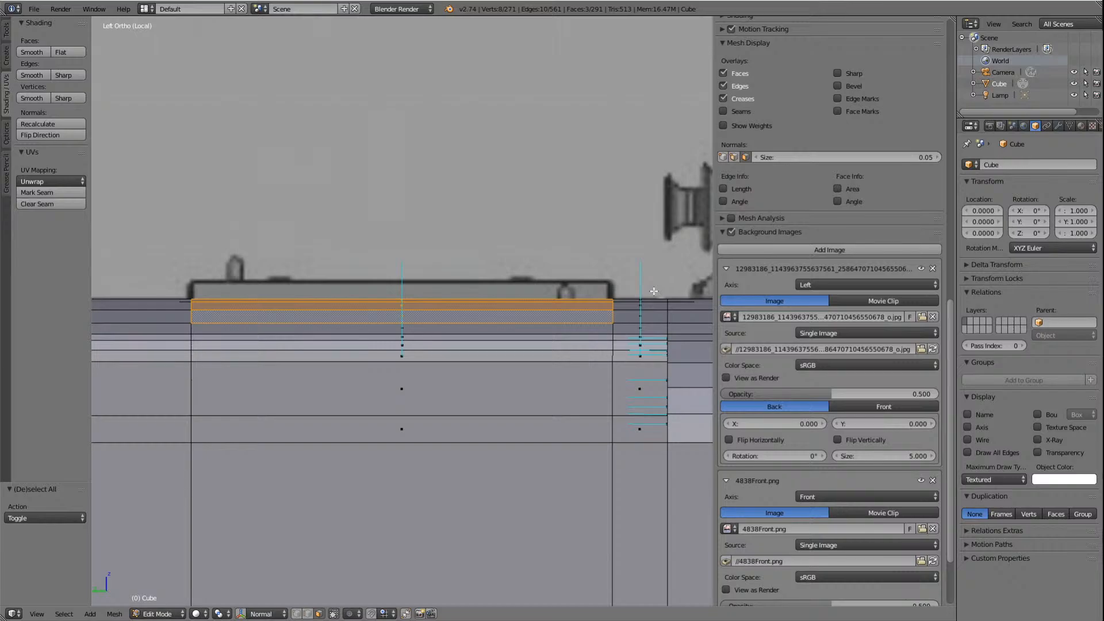
key(e)
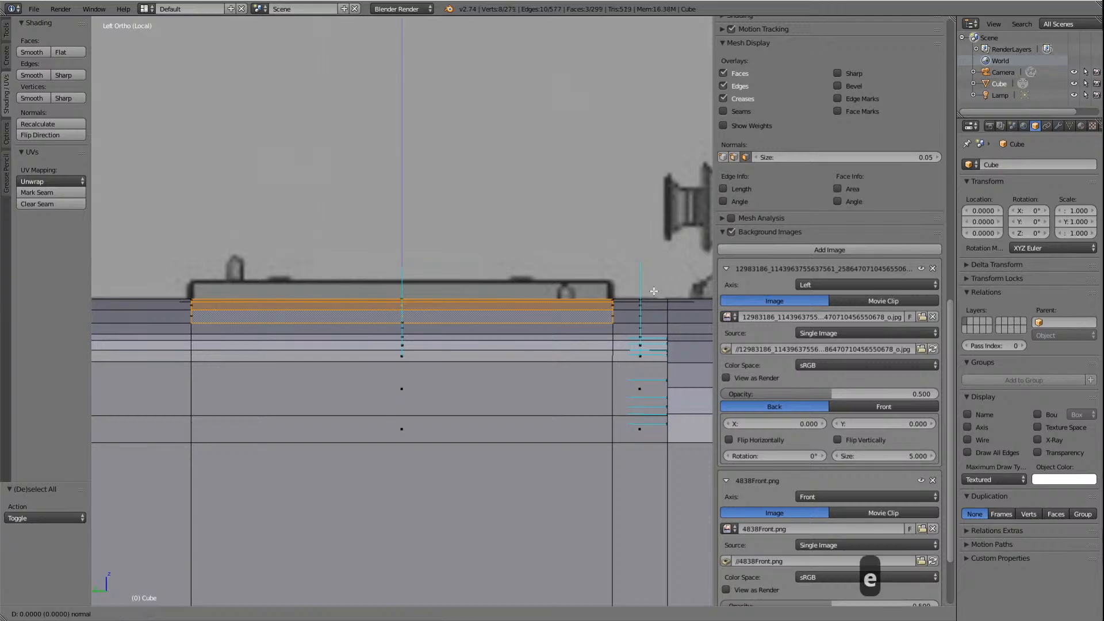
key(z)
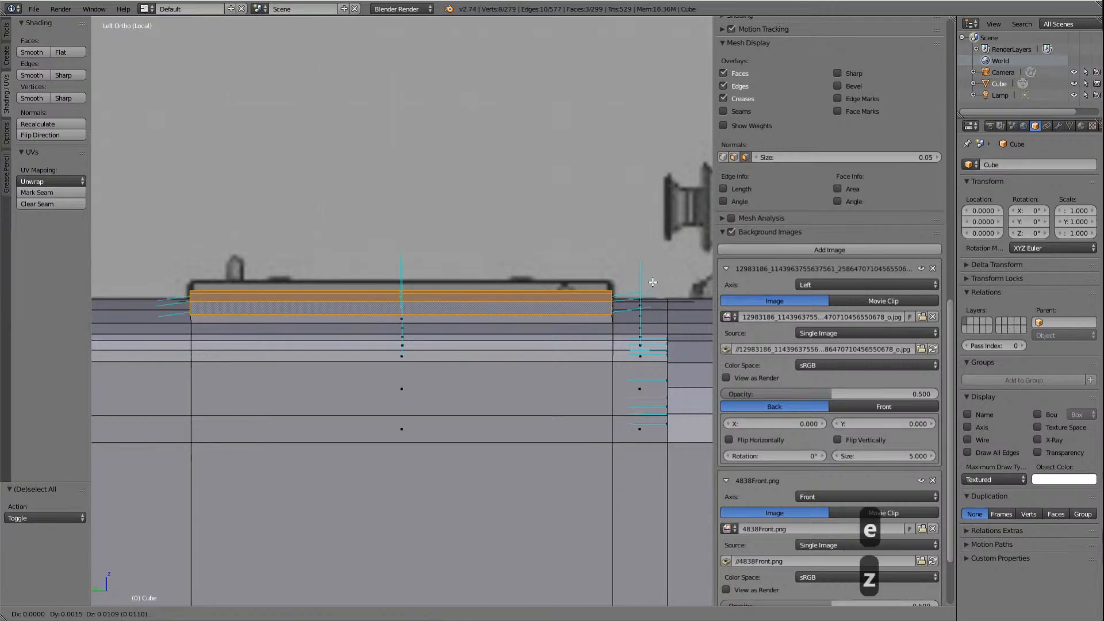
key(z)
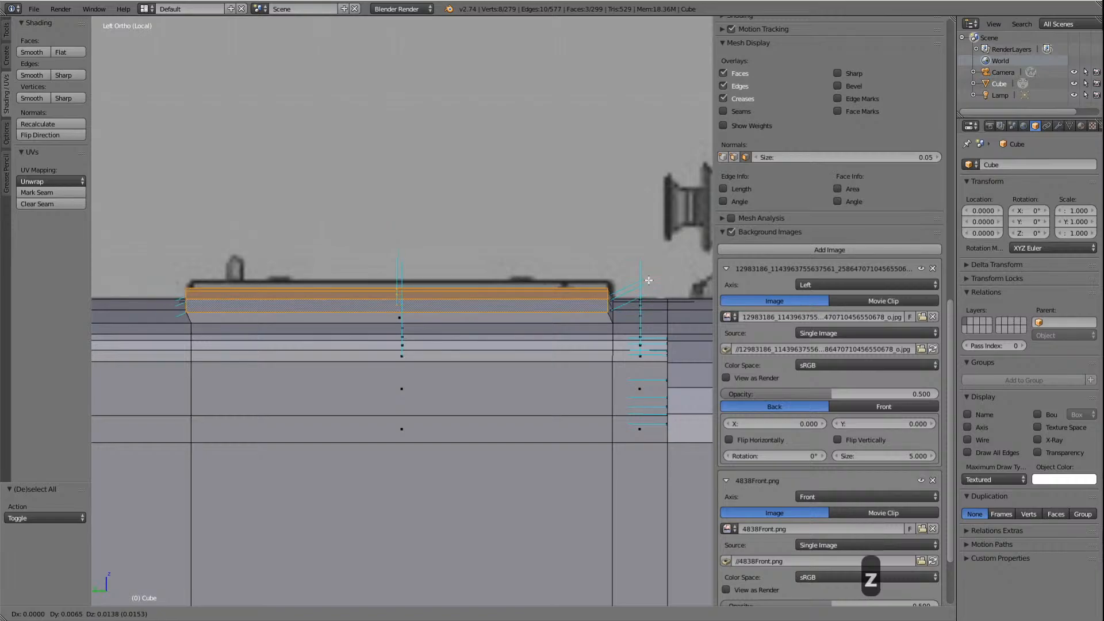
key(z)
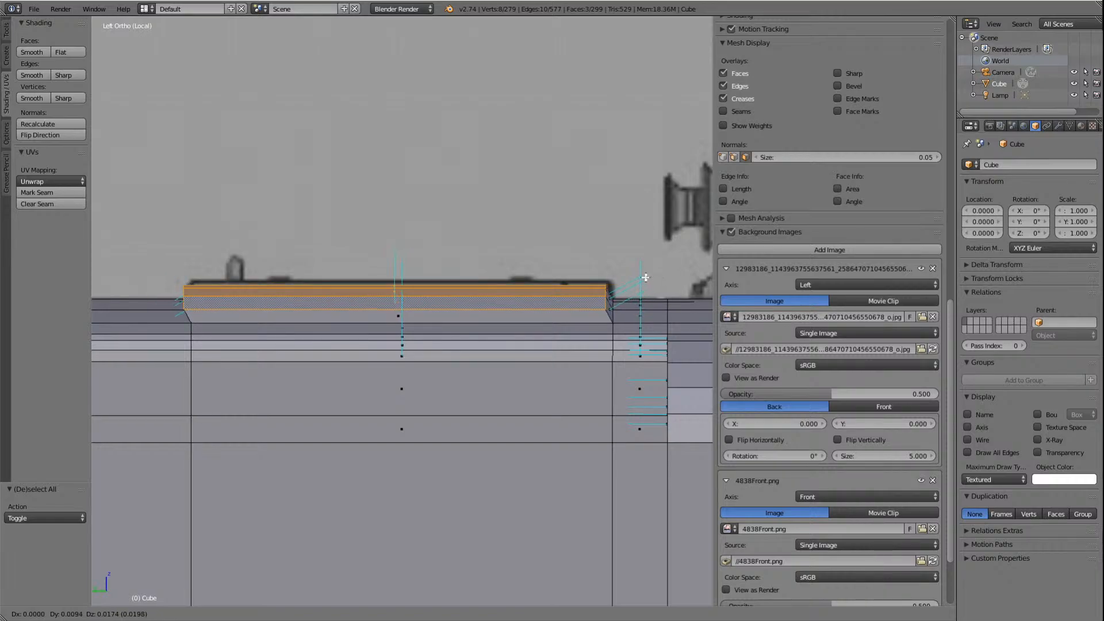
key(z)
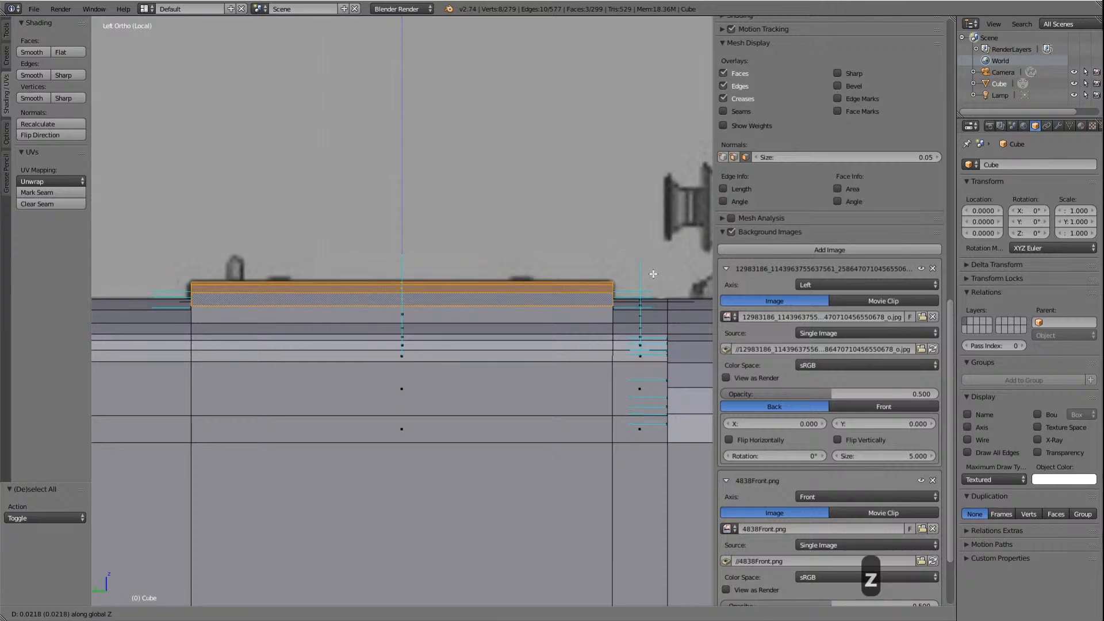
click(653, 273)
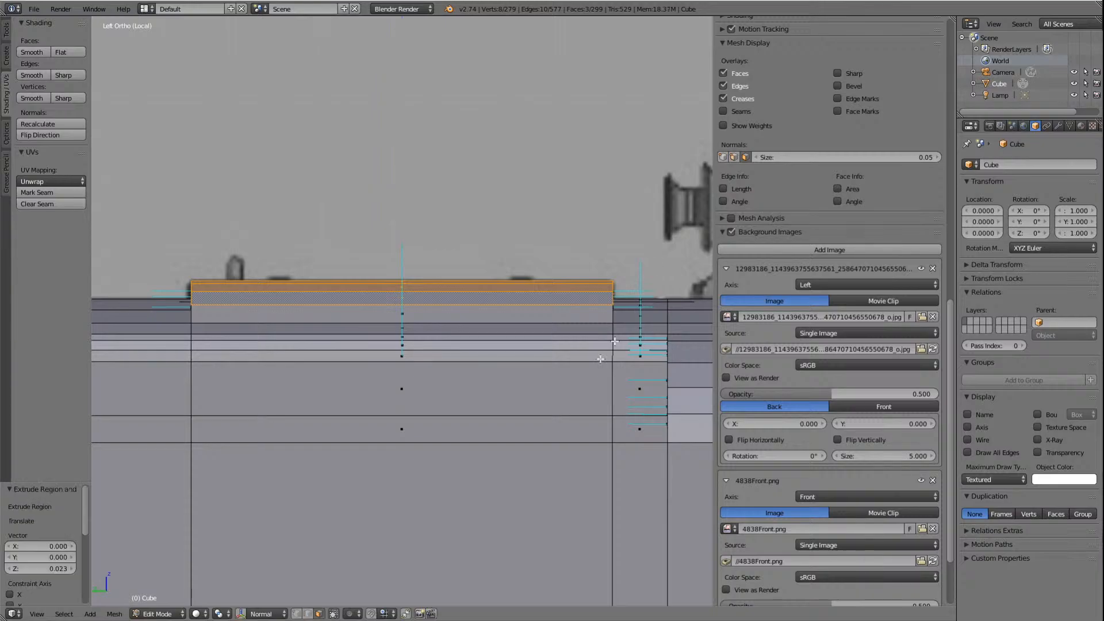
Step: Inspect the newly raised roof panel from the end, from above and at an angle for its fit with the neighbouring roof
scroll(575, 368, down, 4)
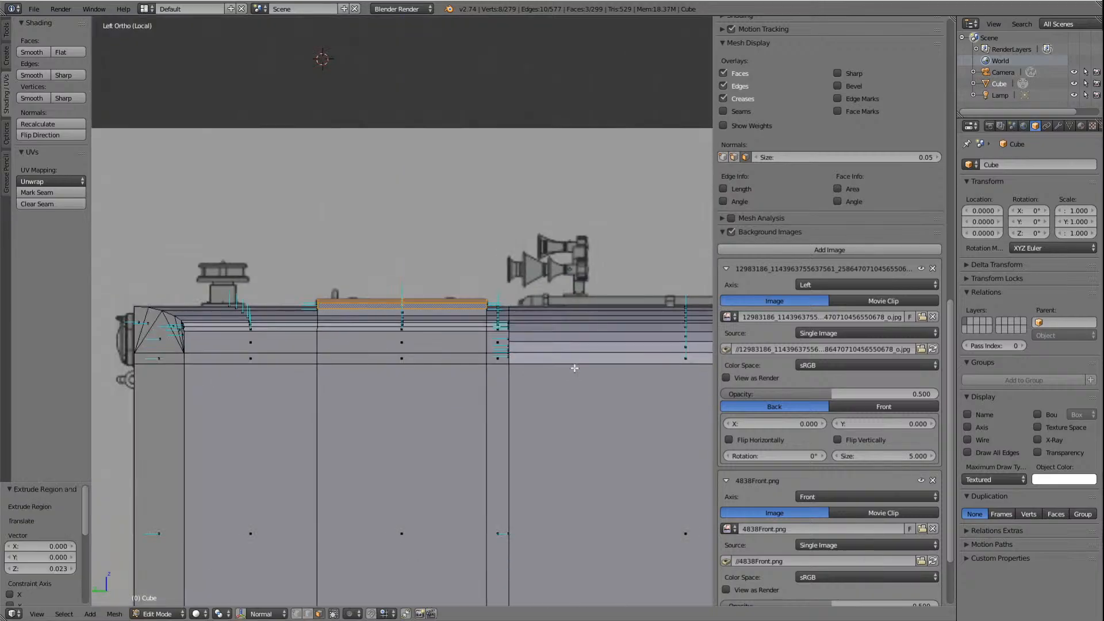
key(Left)
key(Left)
key(Left)
key(Left)
key(Left)
key(Left)
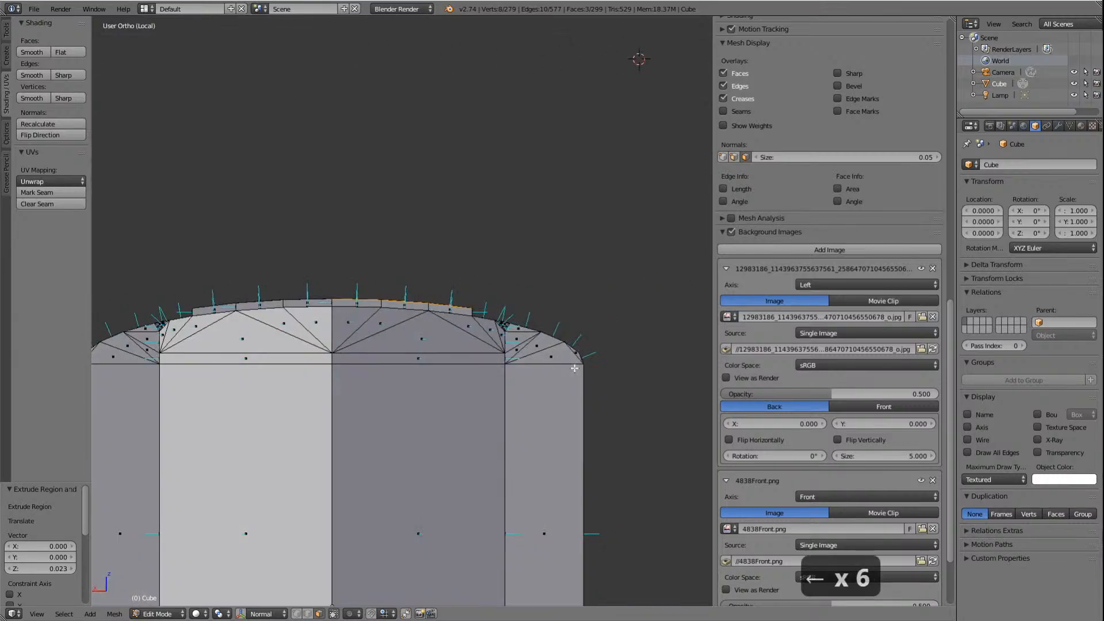
key(KP_8)
key(KP_8)
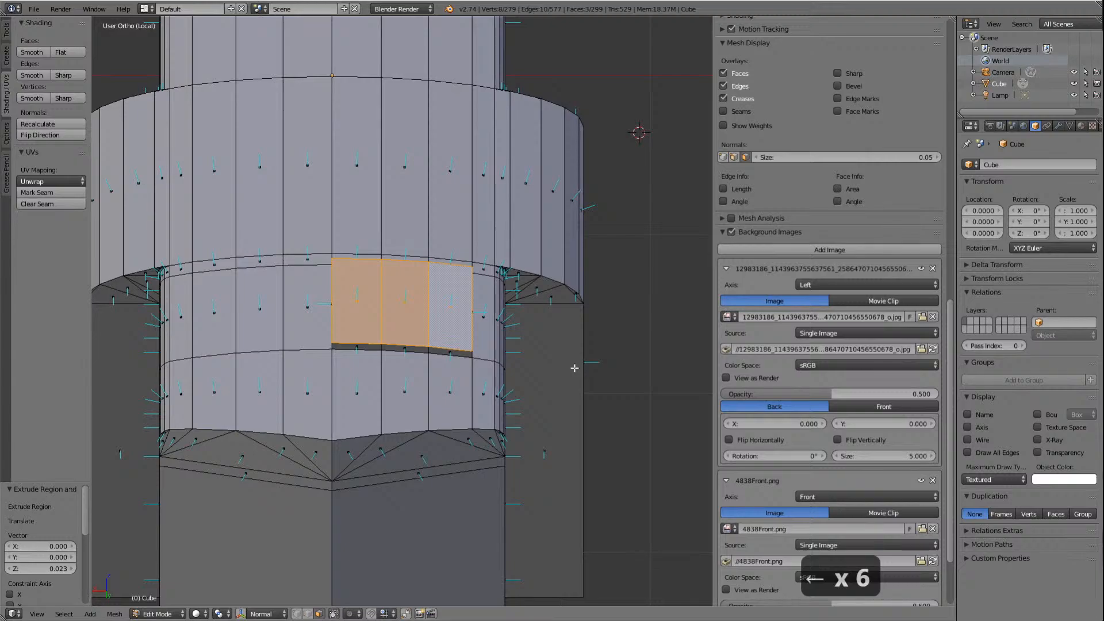
key(KP_8)
key(KP_8)
key(KP_6)
key(KP_6)
key(KP_6)
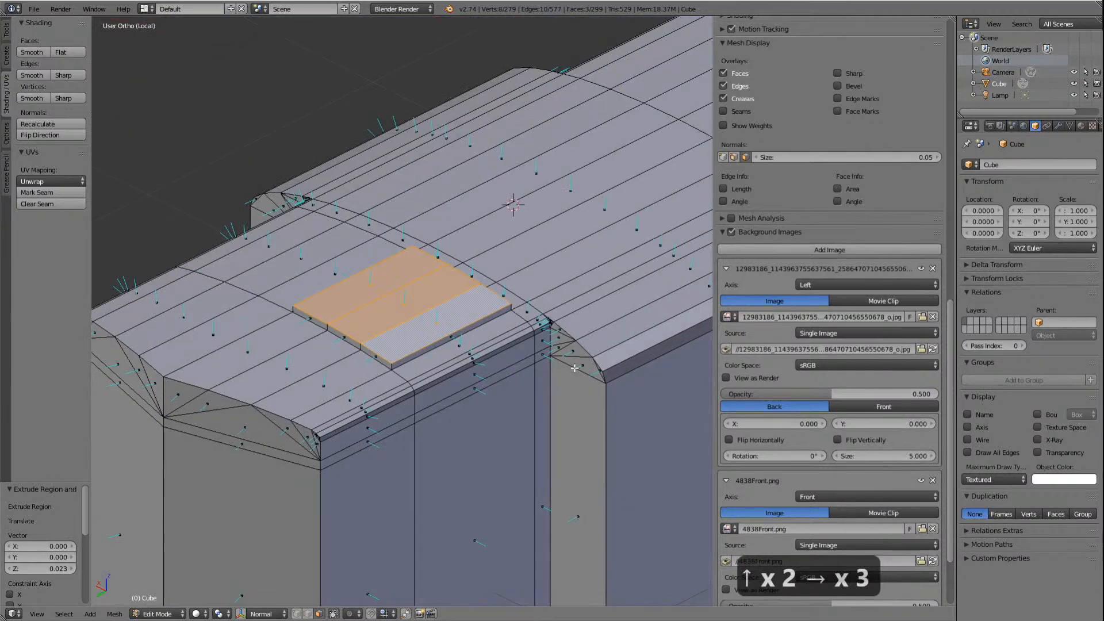
key(KP_2)
Step: Look over the whole locomotive body and its roof from both ends
scroll(570, 369, down, 8)
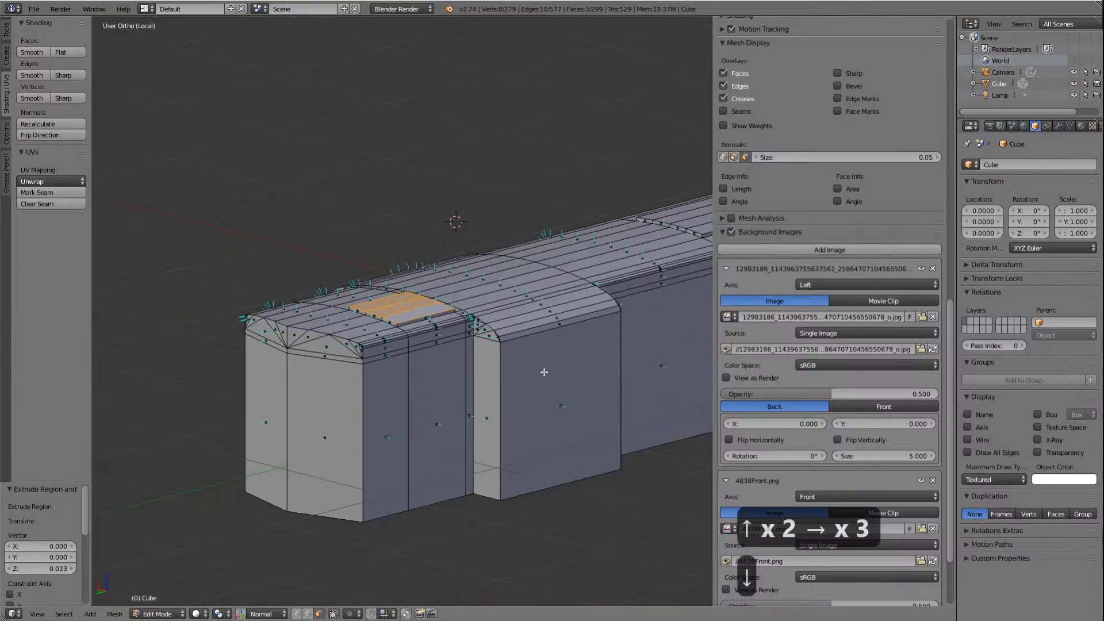
scroll(544, 372, up, 2)
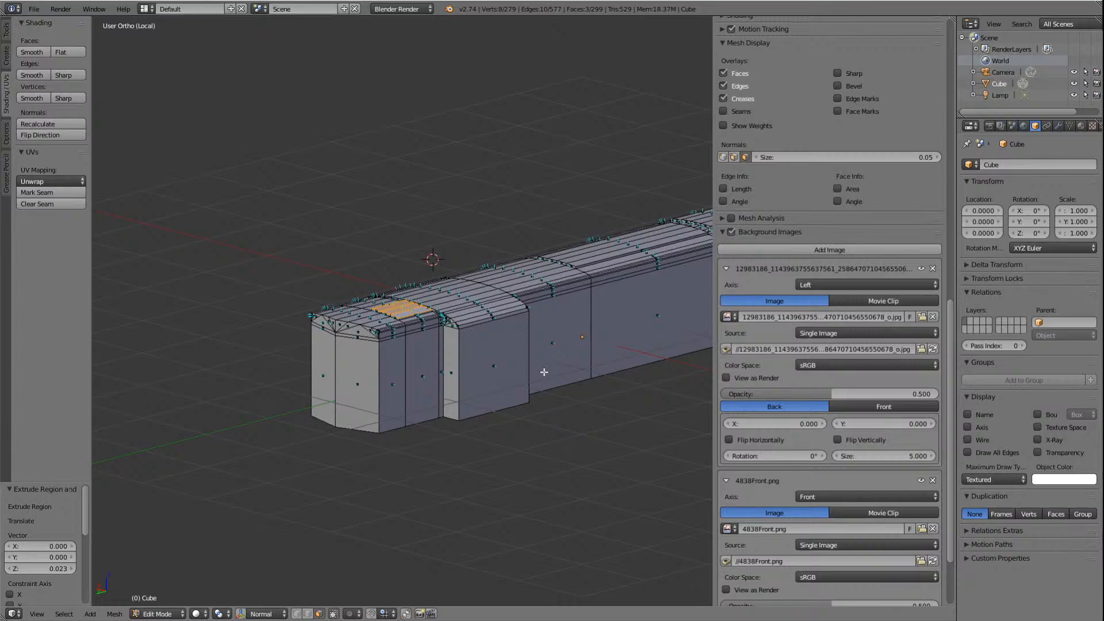
scroll(544, 372, down, 2)
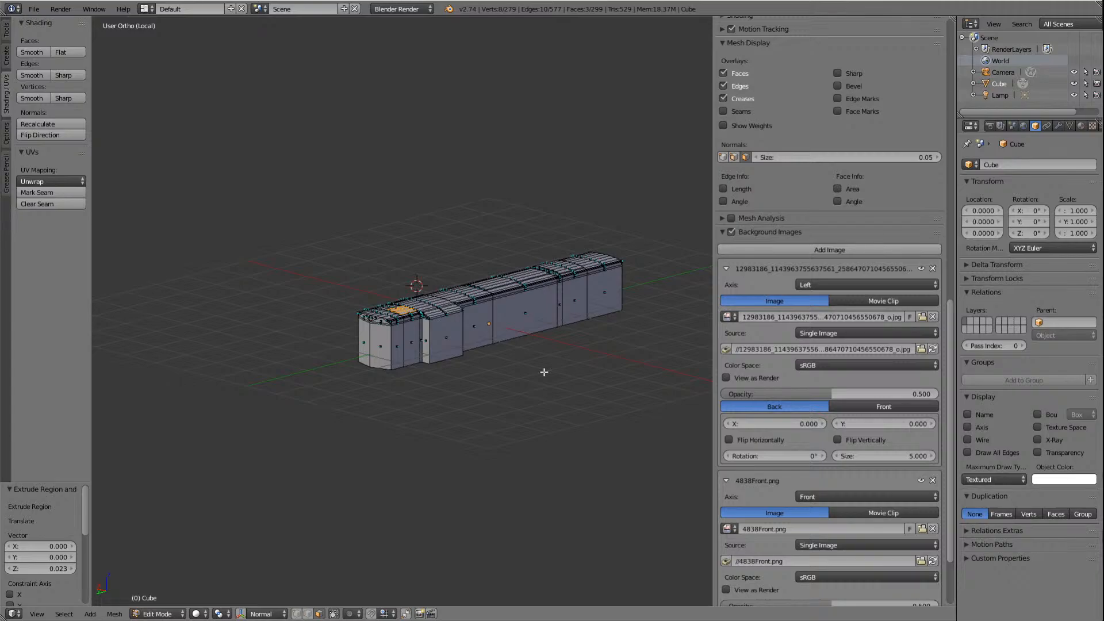
key(Right)
key(Right)
key(Right)
key(Right)
key(Right)
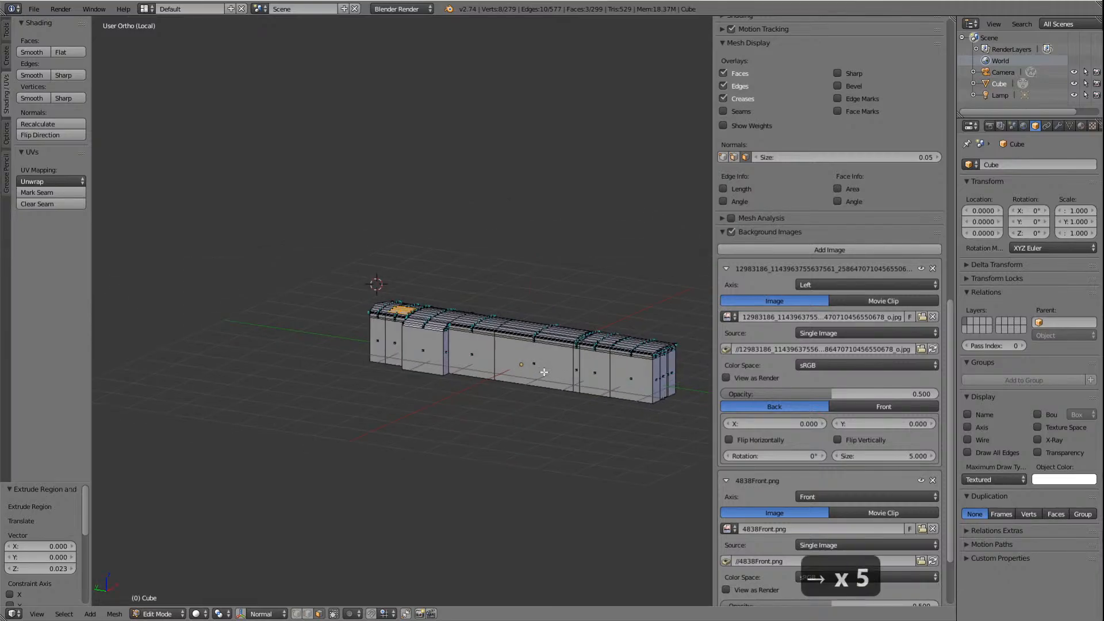
Step: Deselect all the mesh, widen the viewport's properties sidebar and bring up its transform and view settings
key(a)
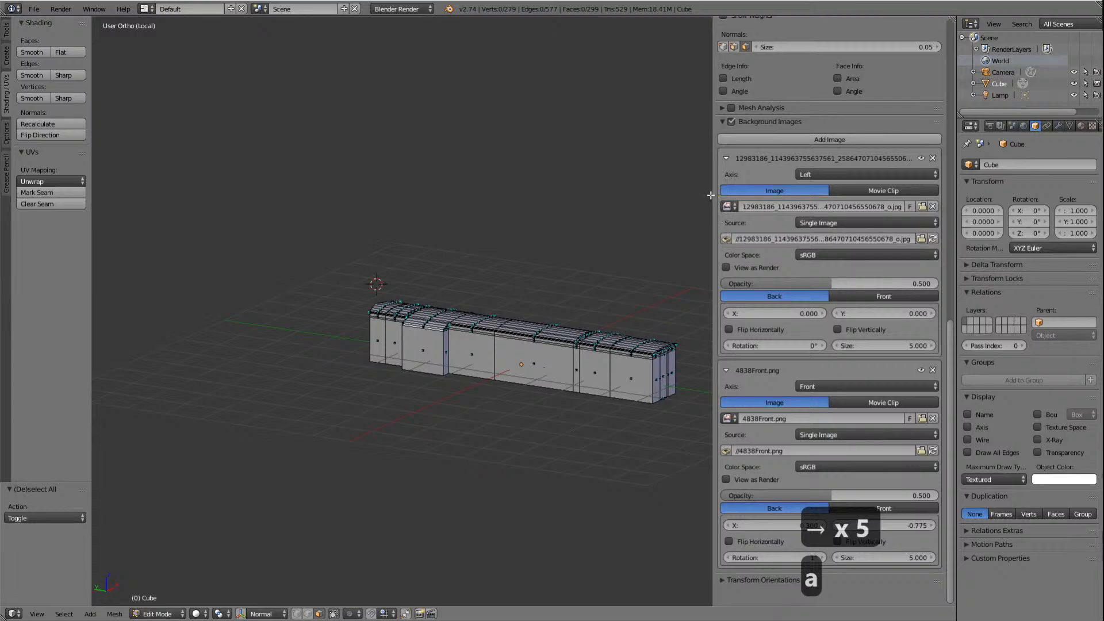
drag(715, 196, 1056, 183)
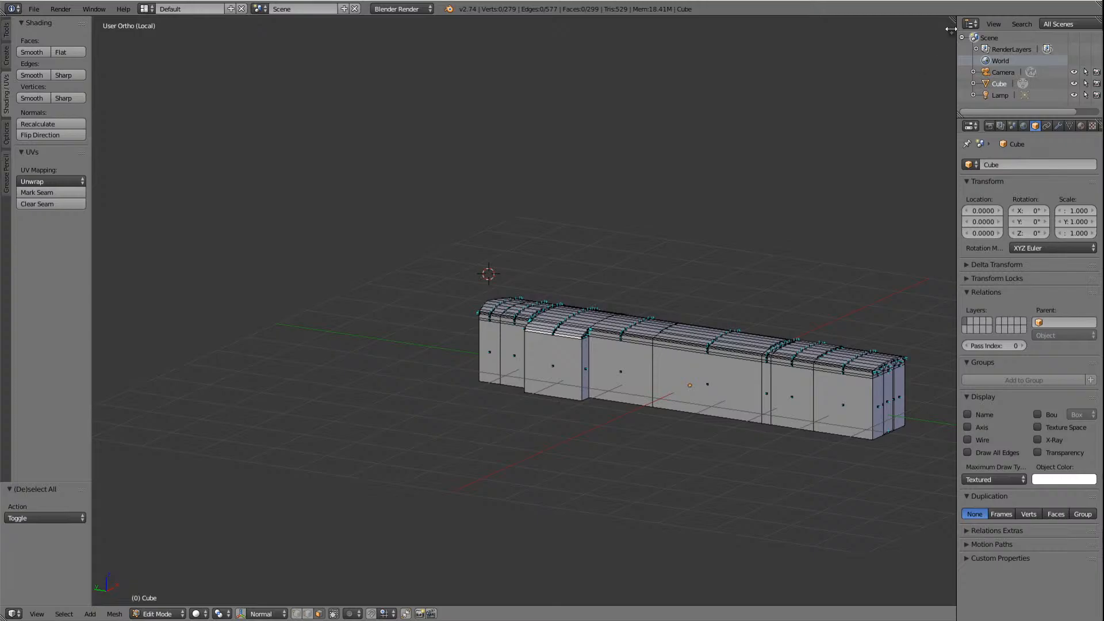
drag(953, 29, 909, 33)
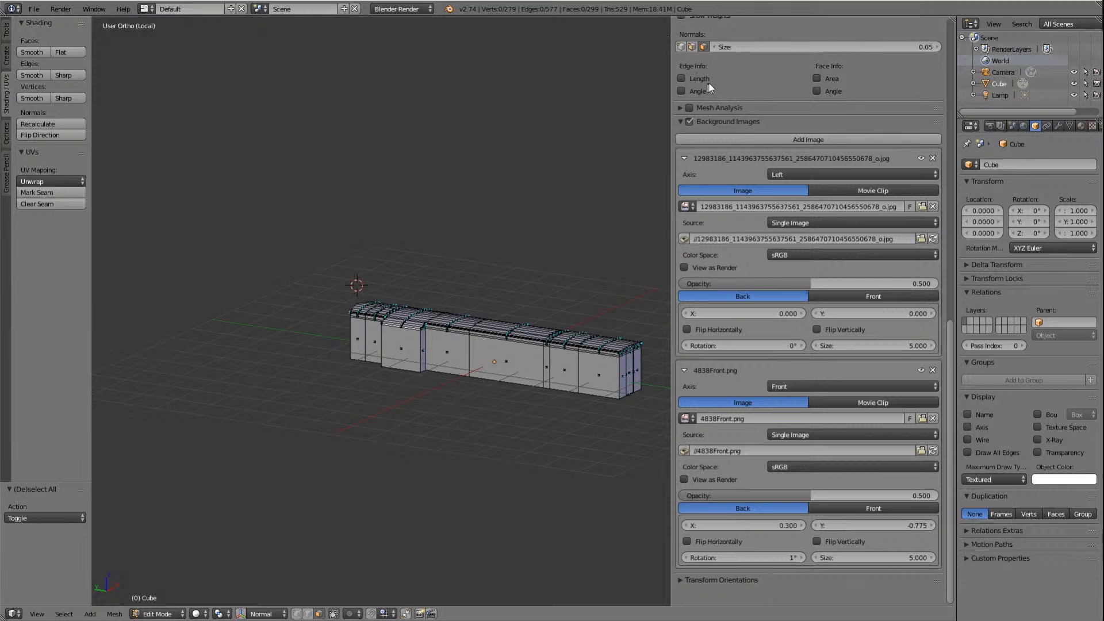
scroll(745, 361, up, 6)
scroll(744, 362, up, 20)
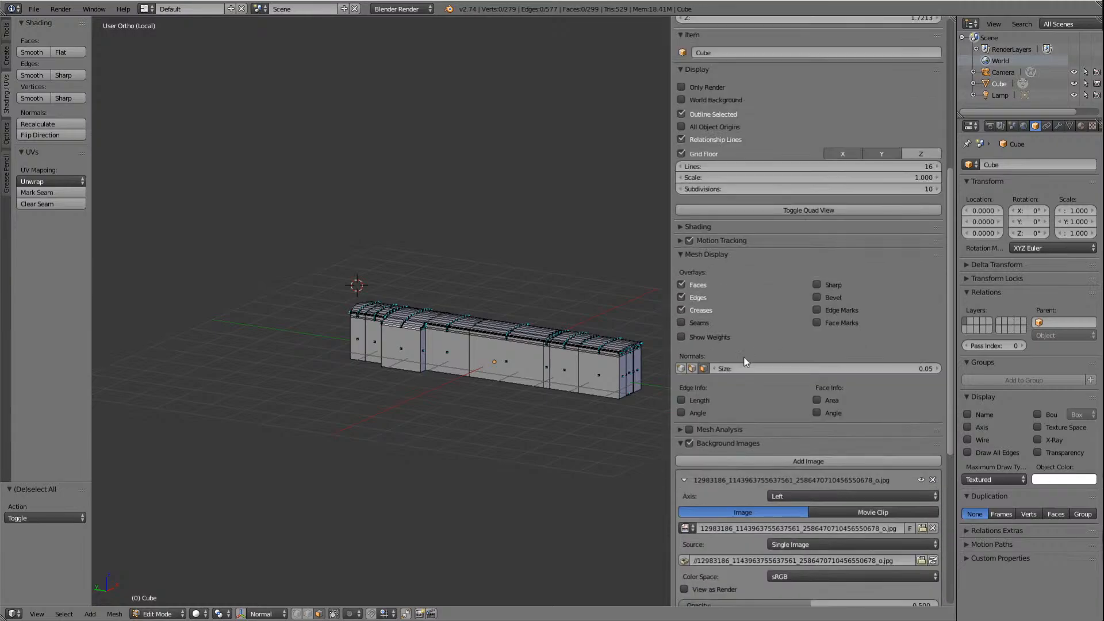
scroll(743, 359, up, 2)
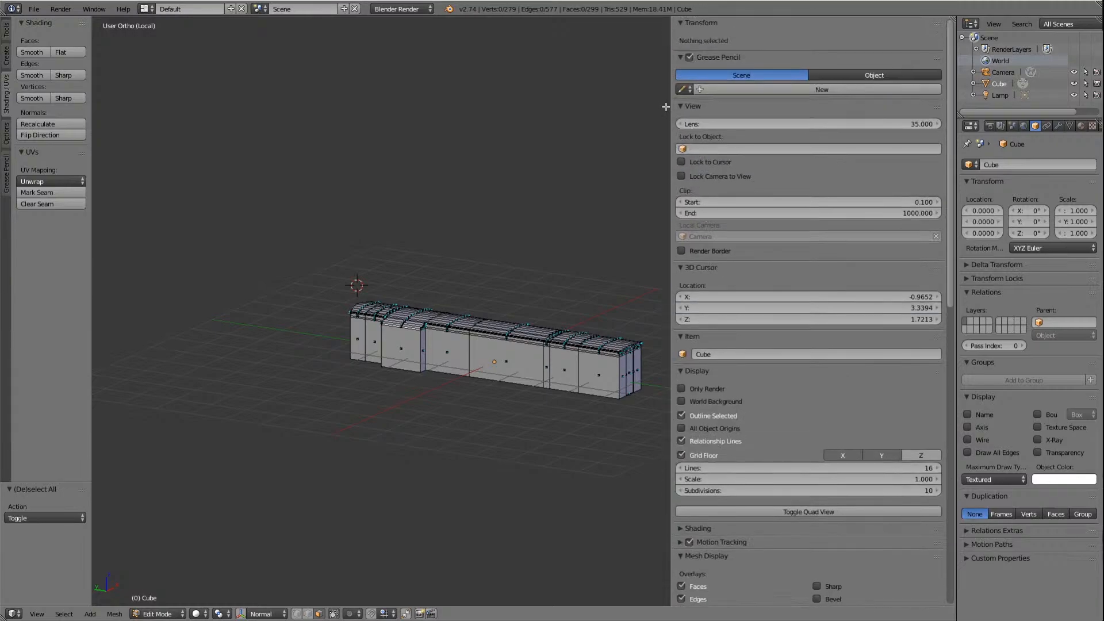
Step: Hide the viewport's properties sidebar and narrow the outliner and object properties column to enlarge the 3D view
drag(673, 107, 696, 106)
key(n)
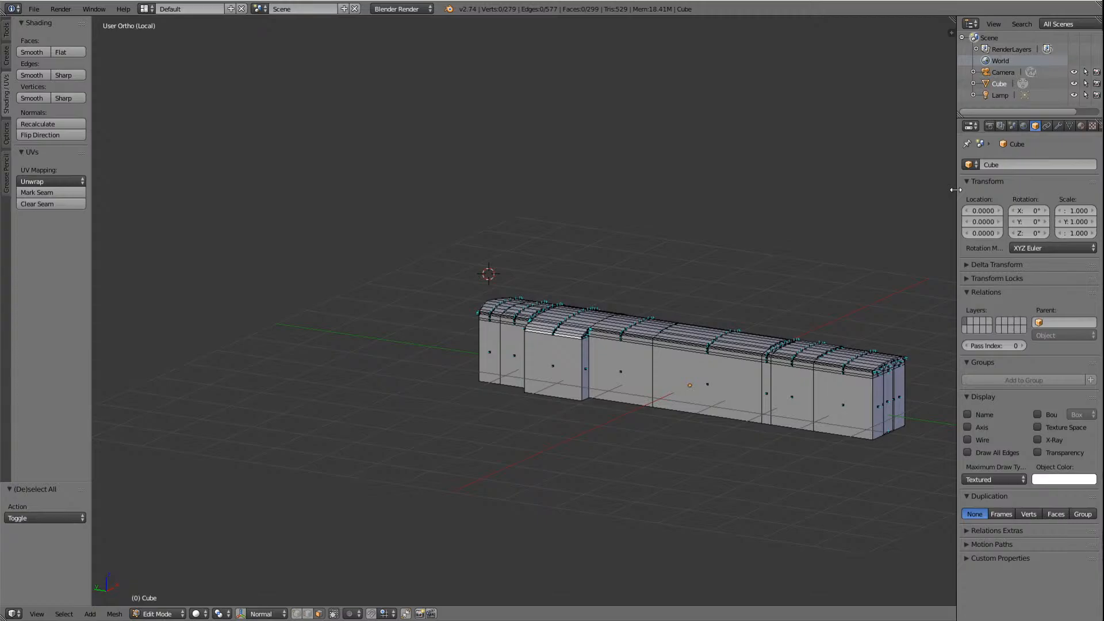
drag(956, 189, 987, 186)
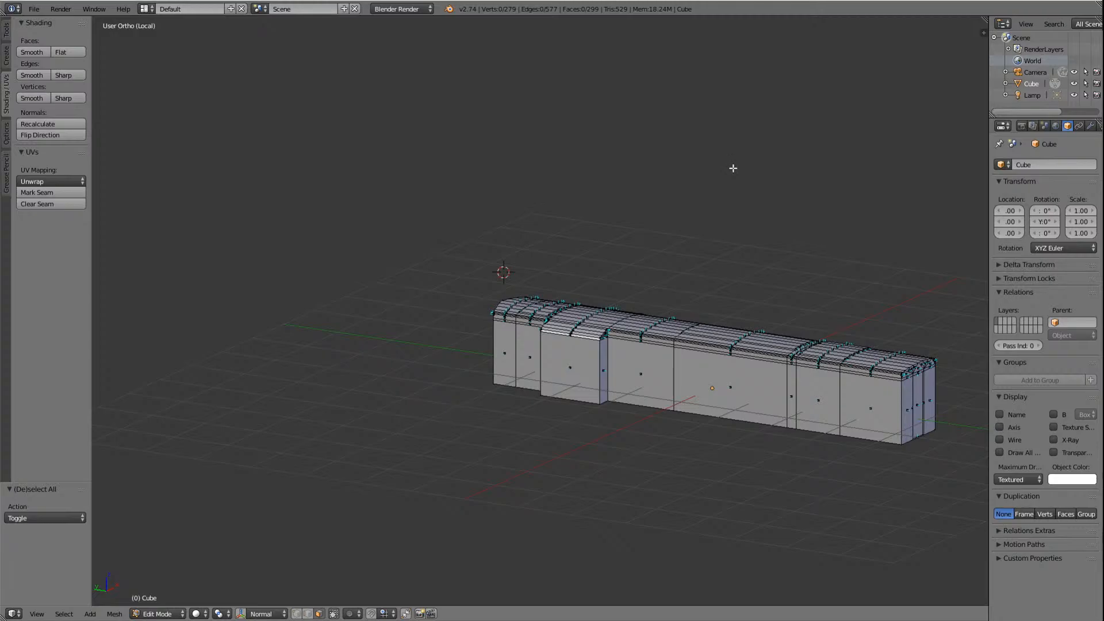
Step: Examine the locomotive body's side walls and roof panels from all around
key(KP_4)
key(KP_4)
key(KP_4)
key(KP_4)
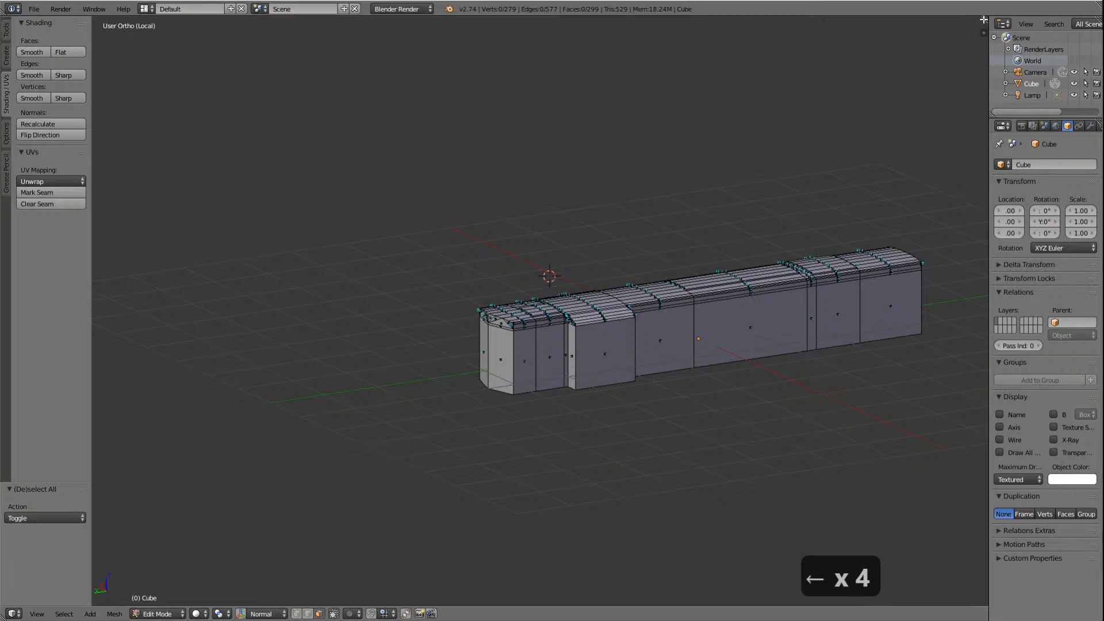
click(14, 614)
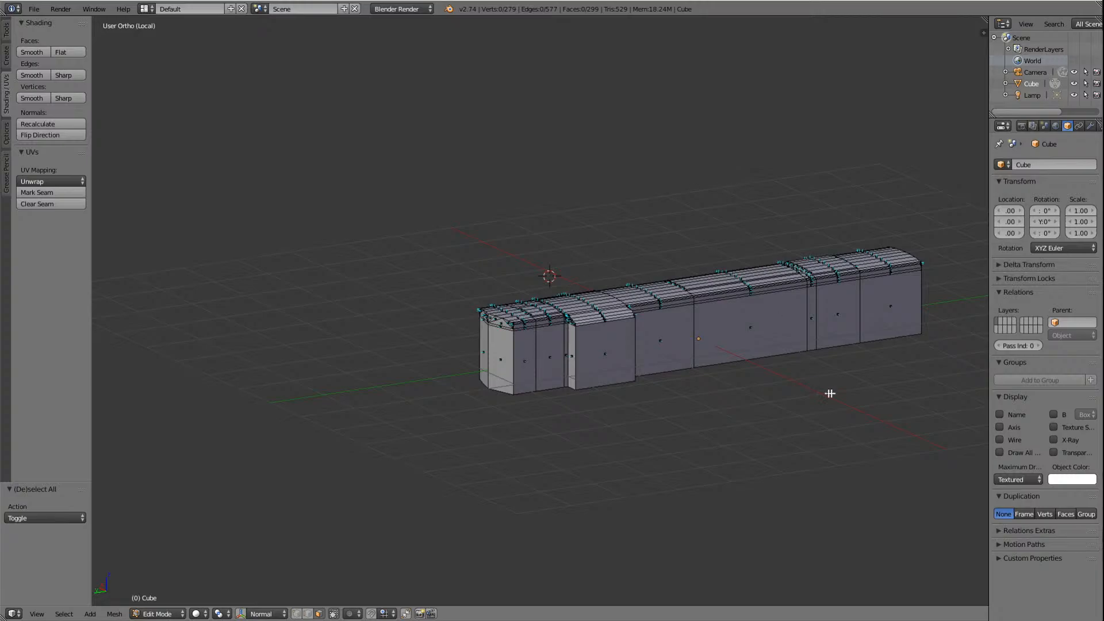
scroll(830, 387, up, 2)
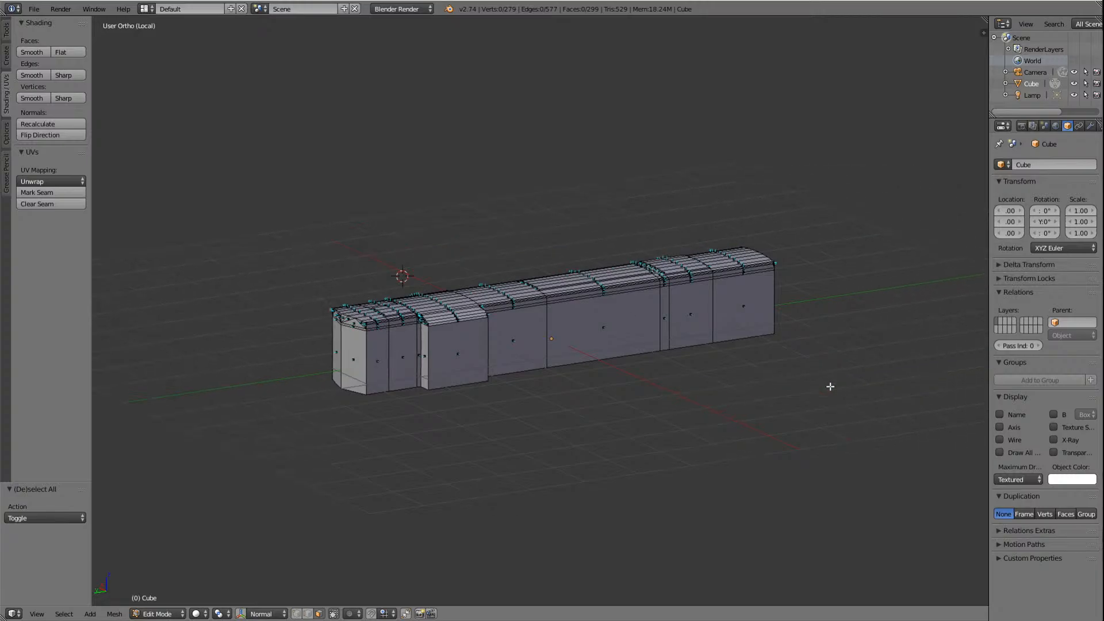
scroll(639, 424, up, 1)
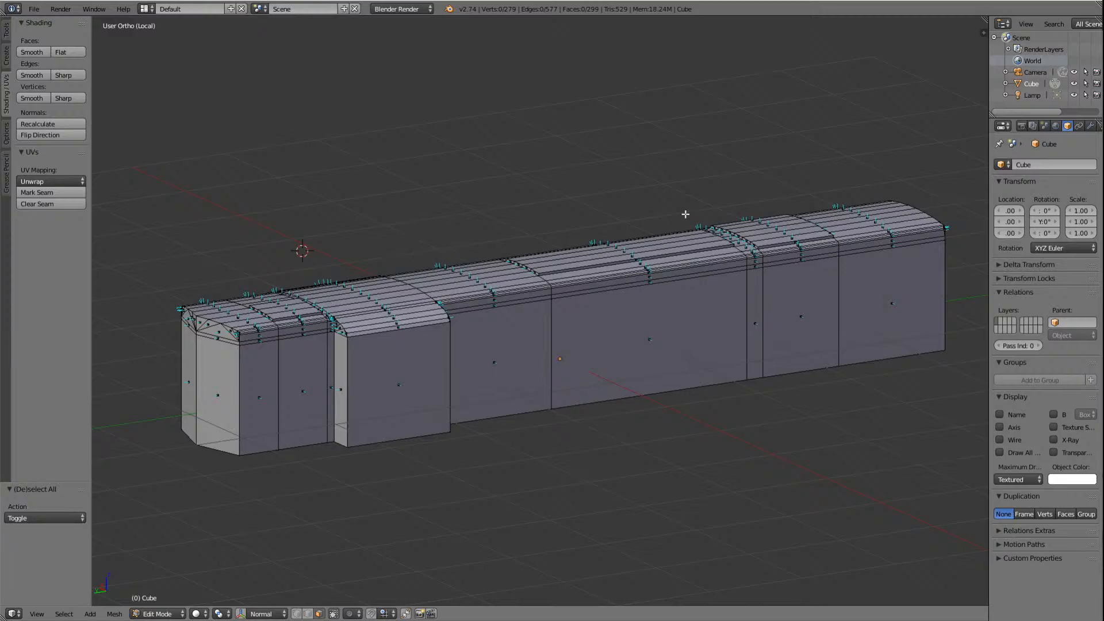
key(Left)
key(Left)
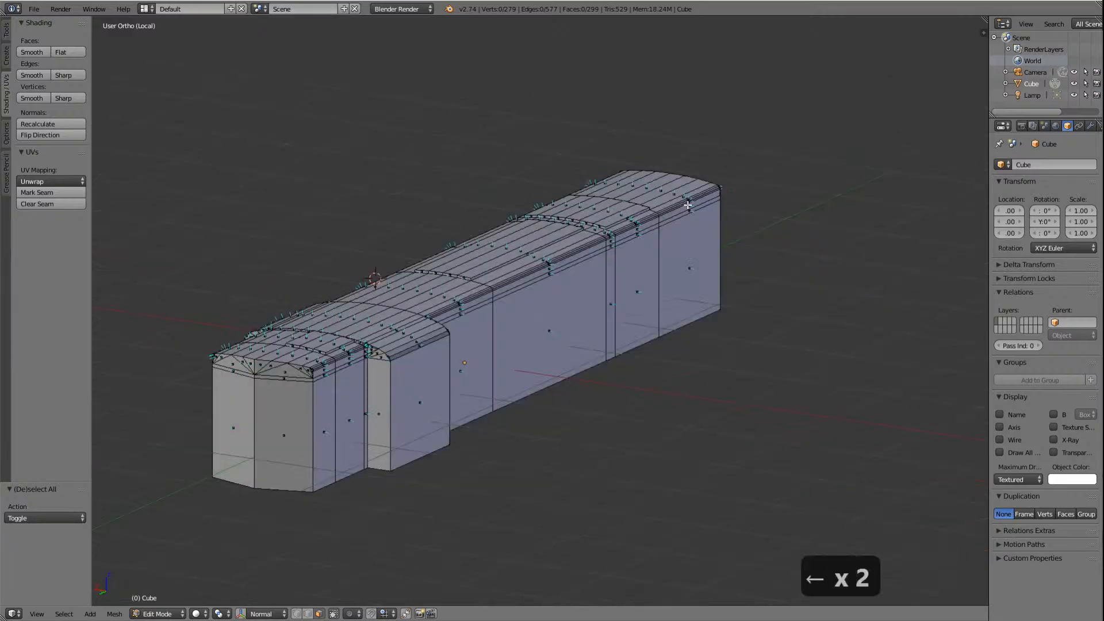
key(Left)
key(Left)
key(Left)
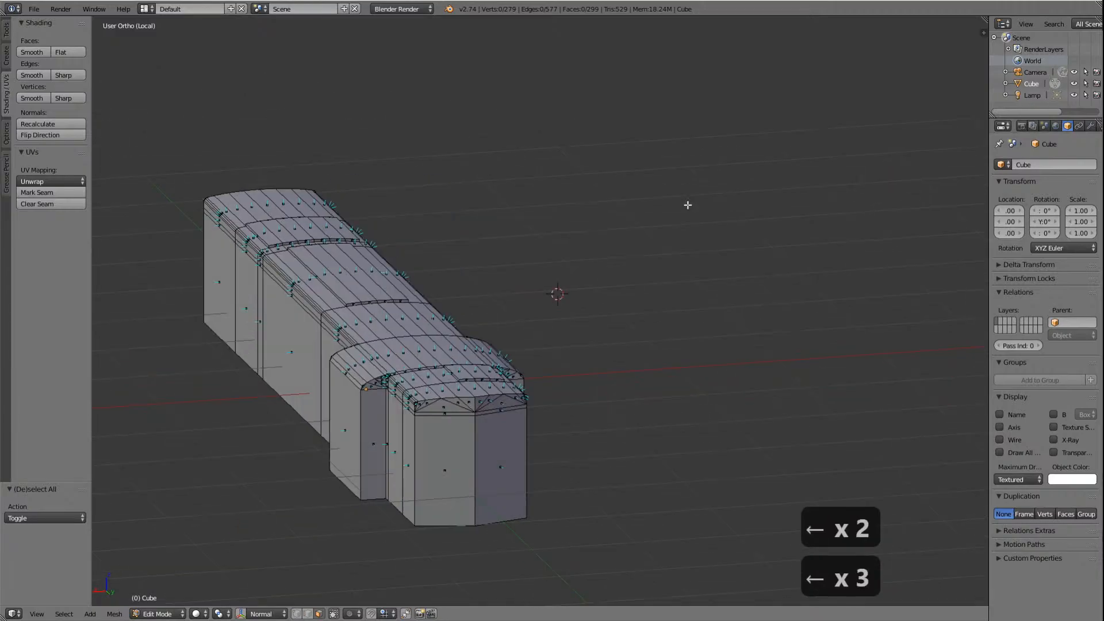
key(Left)
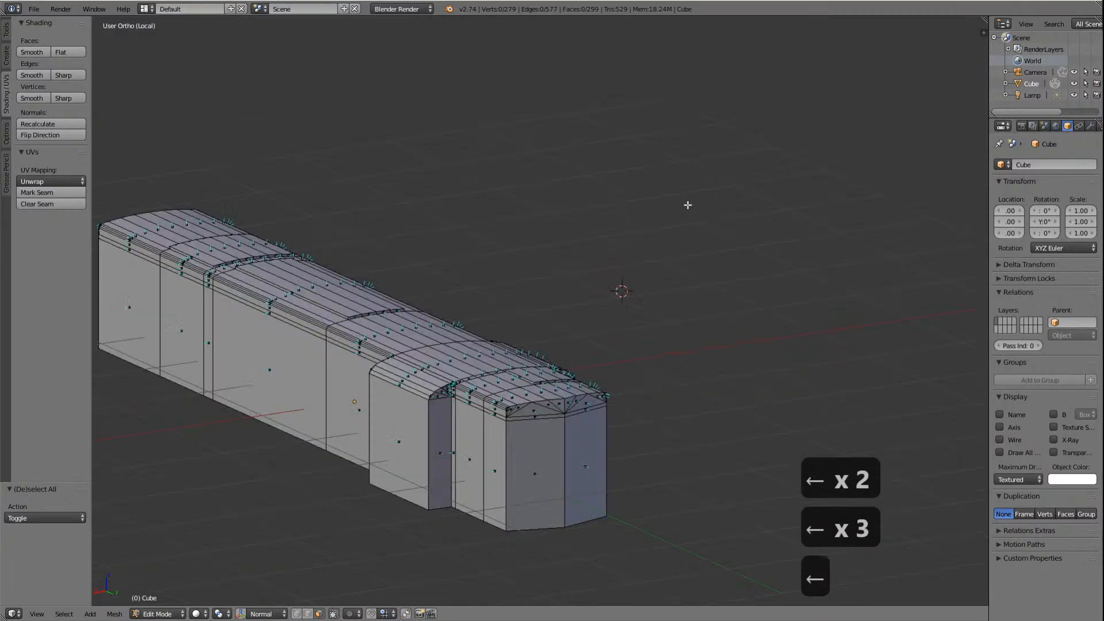
key(Left)
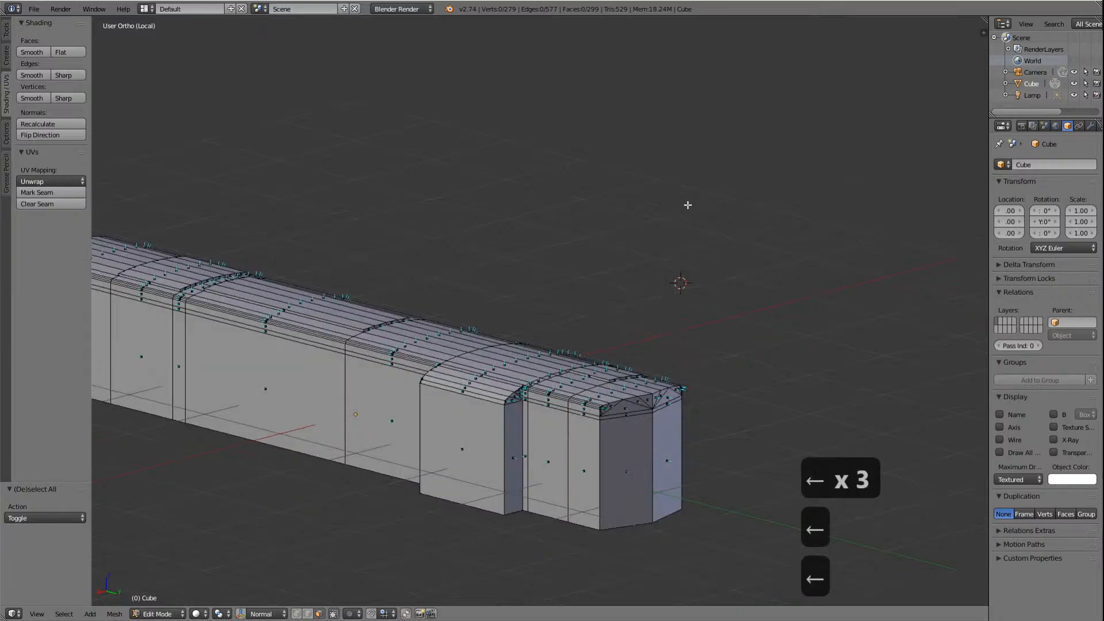
key(Left)
key(Left)
key(Left)
key(Left)
key(Left)
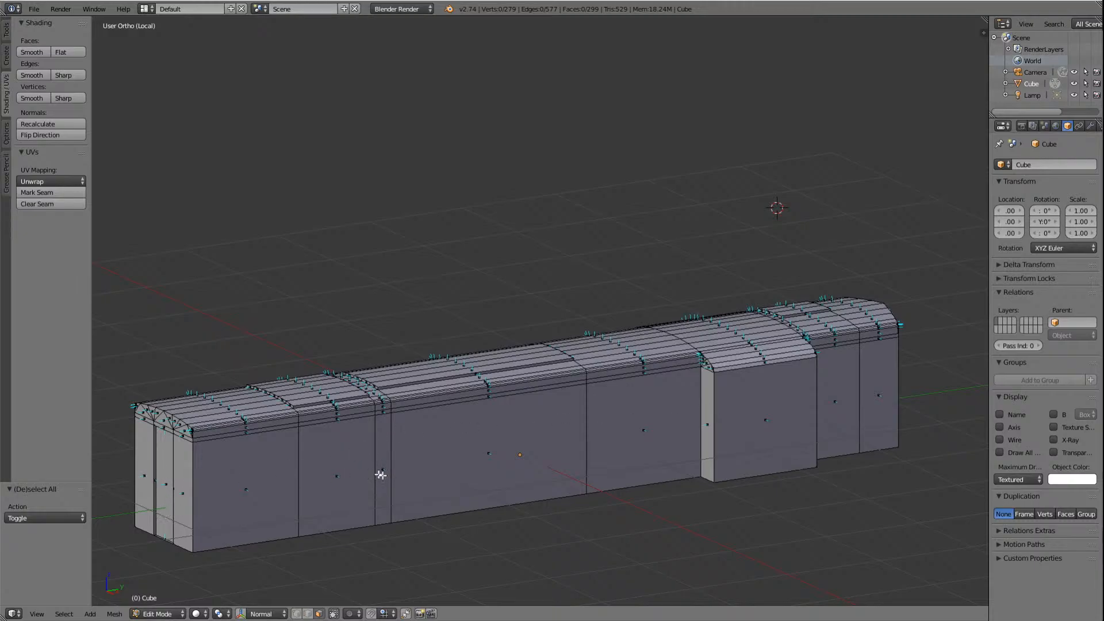
Step: Inspect the body from the end opposite the cab, and look closely at the corner where the cab roof meets the body
key(Left)
key(Left)
key(Left)
key(Left)
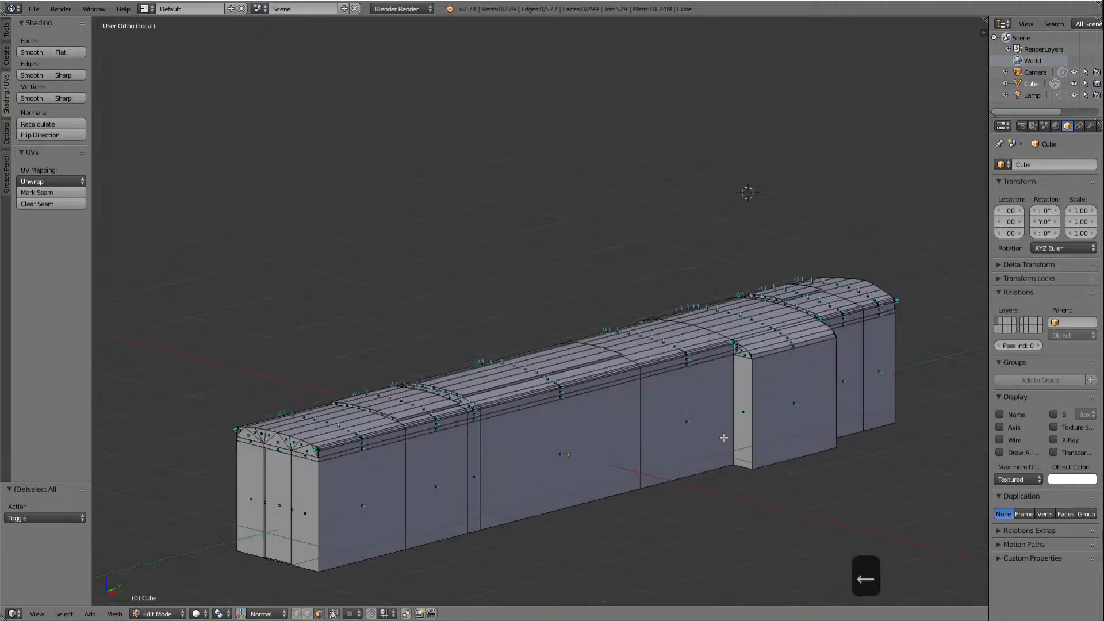
key(Left)
key(Left)
key(Left)
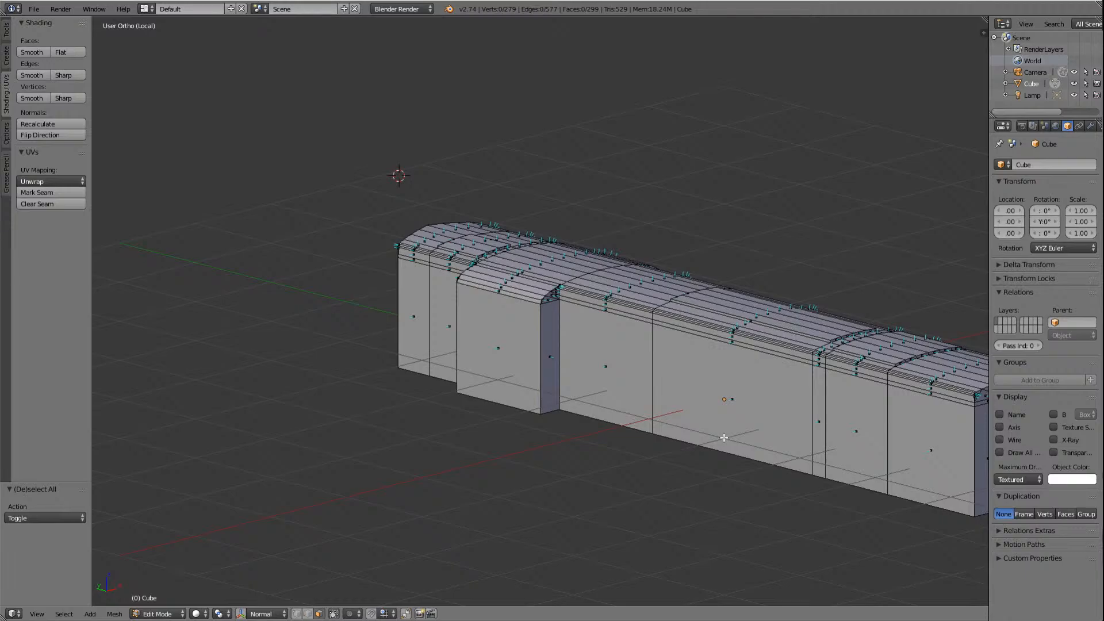
scroll(636, 308, up, 8)
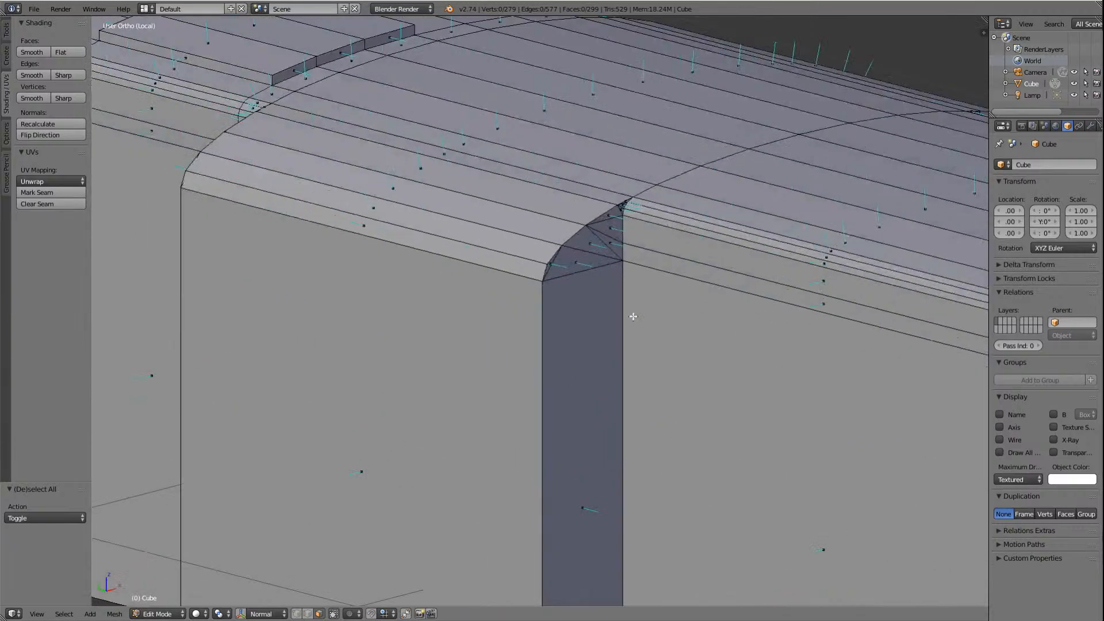
scroll(627, 311, down, 5)
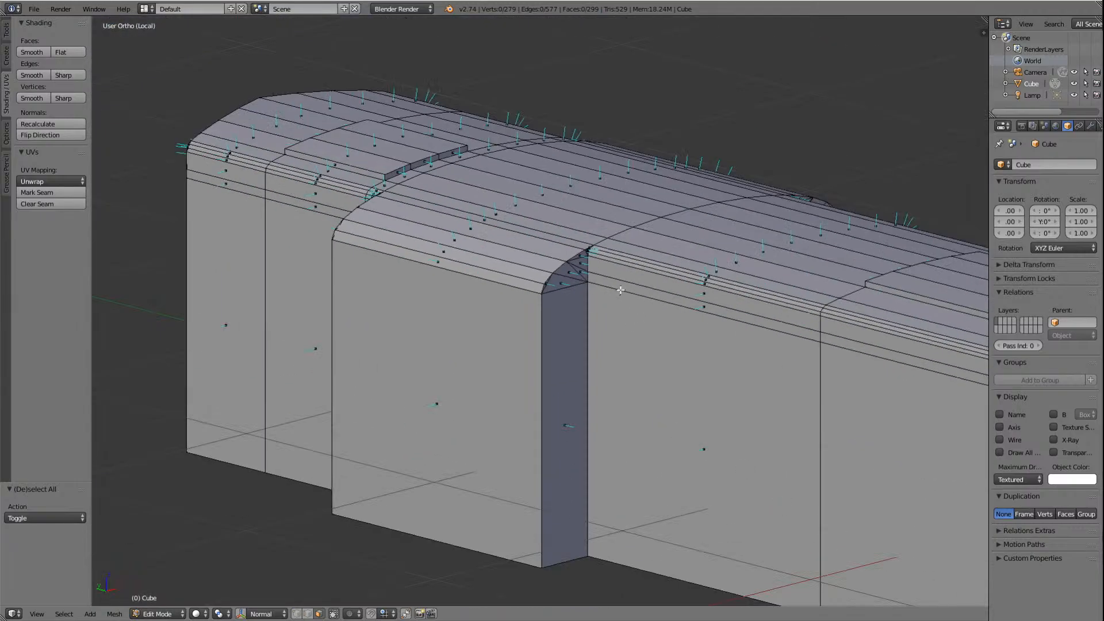
scroll(621, 291, down, 2)
scroll(621, 311, down, 3)
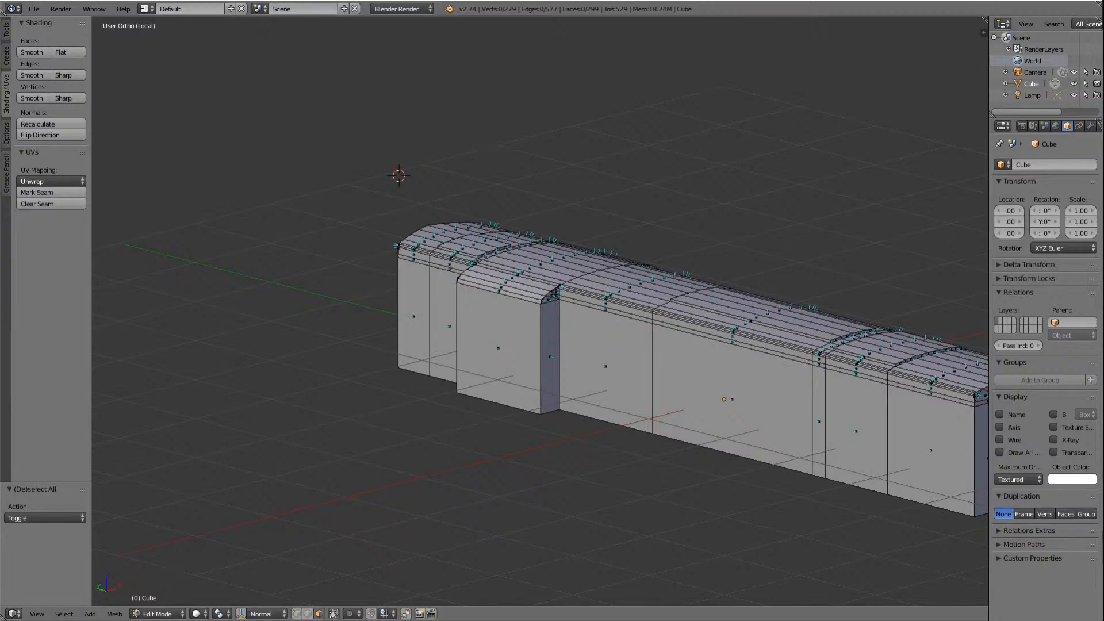
key(ctrl+Page_Down)
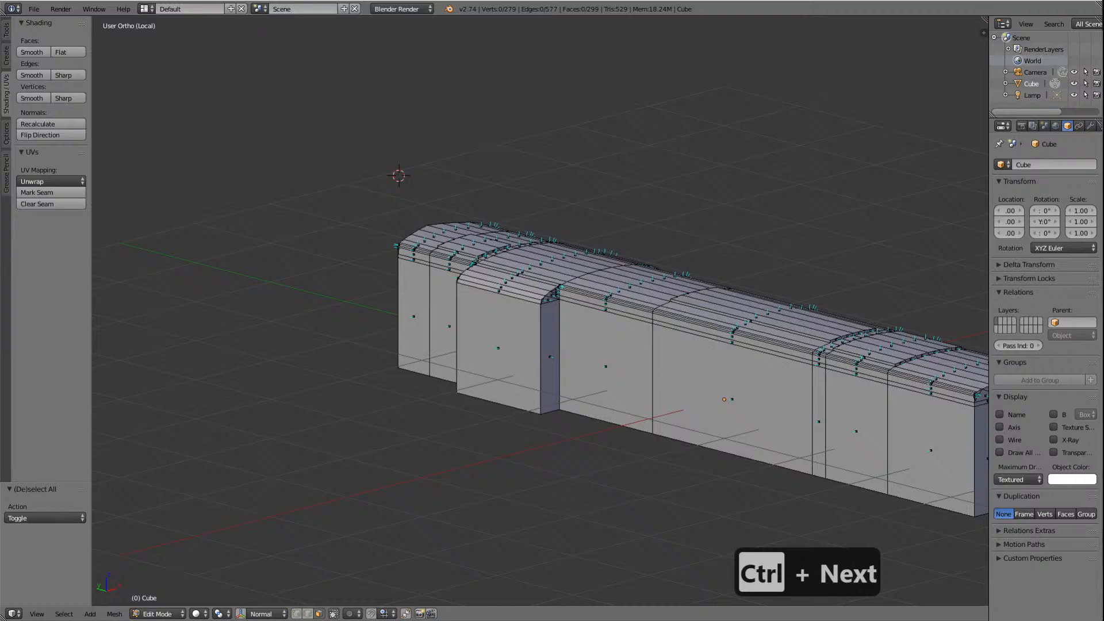
key(ctrl+Page_Down)
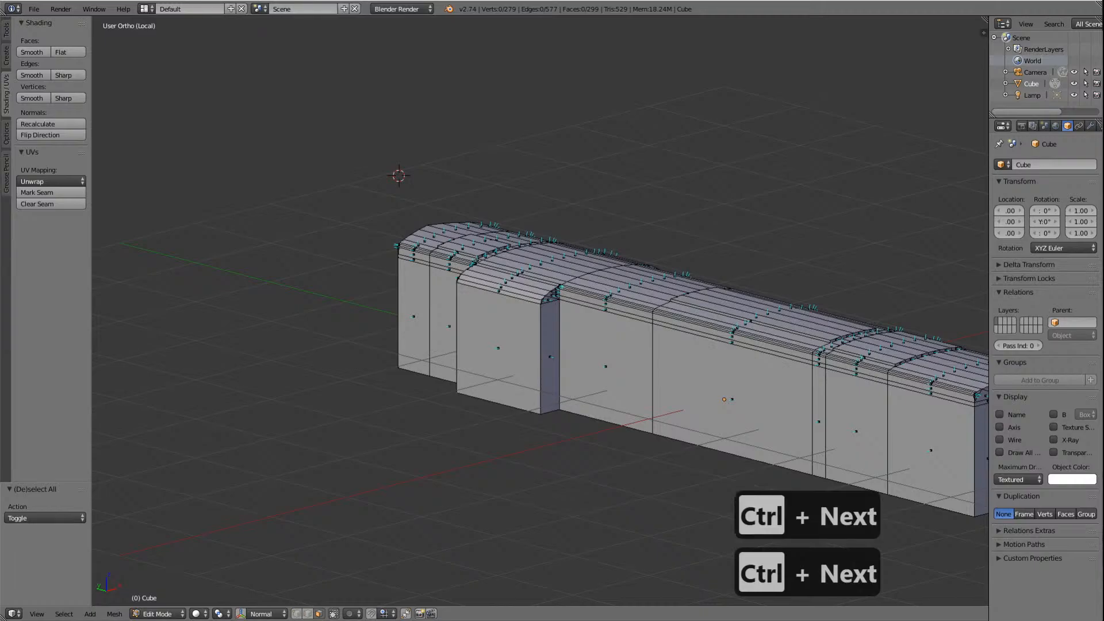
key(Clear)
key(ctrl+Page_Down)
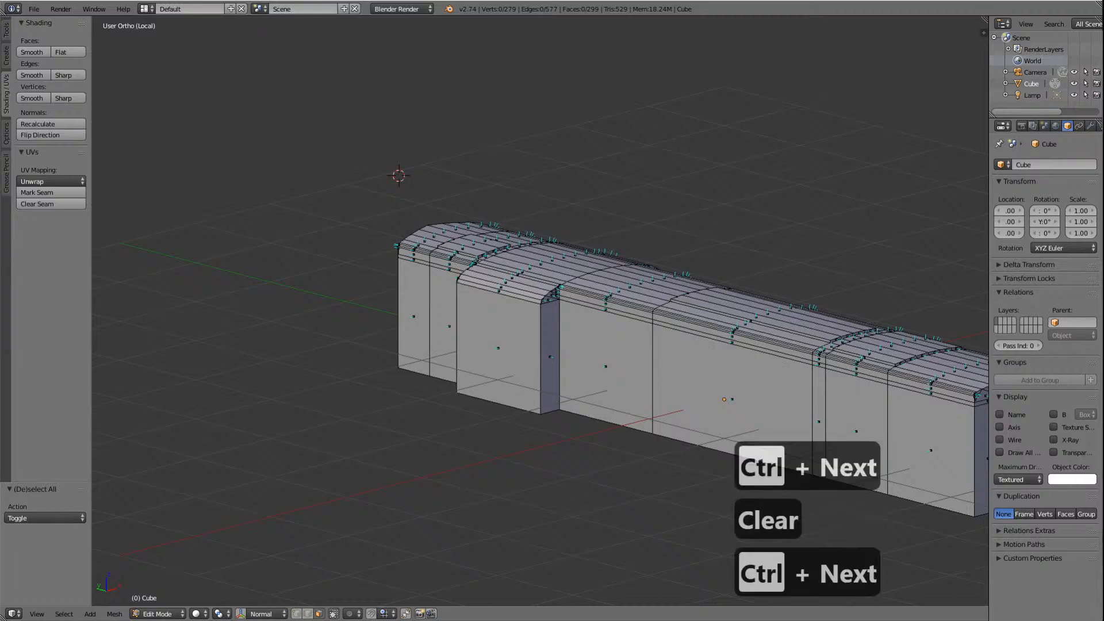
Step: View the body from the left in wireframe shading and compare its panel edges with the side reference image along its full length
click(294, 331)
key(ctrl+KP_3)
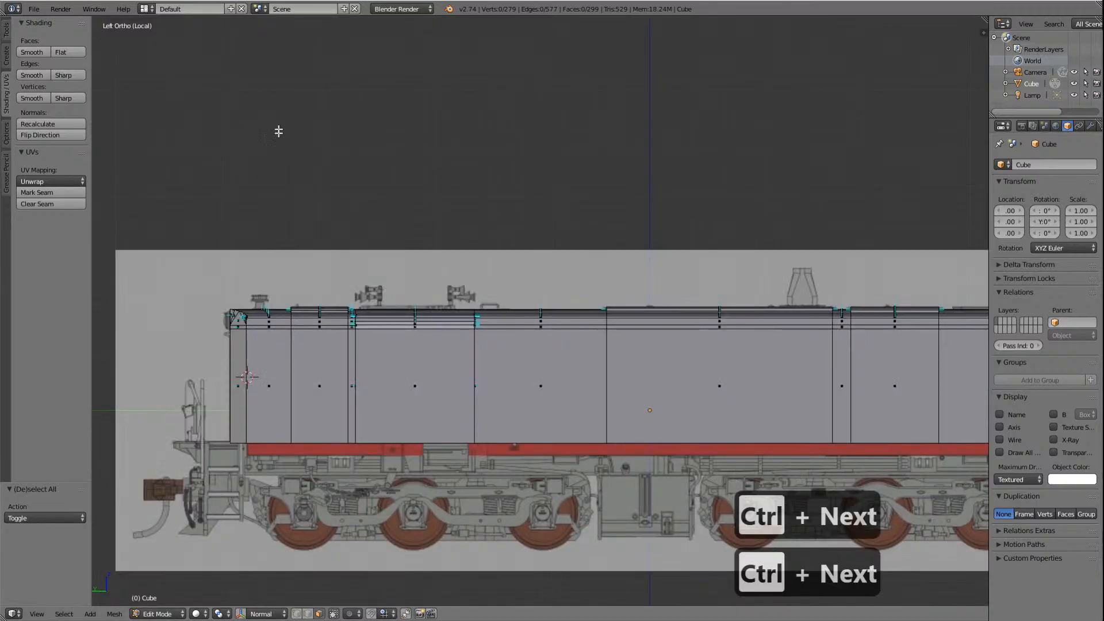
scroll(271, 192, down, 4)
scroll(540, 163, up, 2)
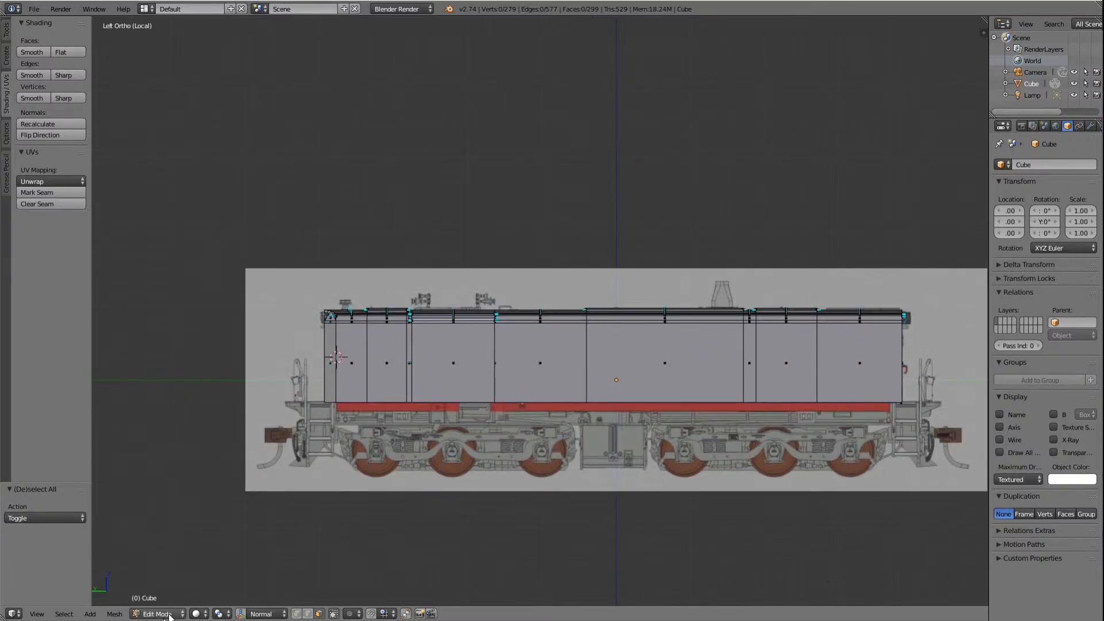
click(209, 613)
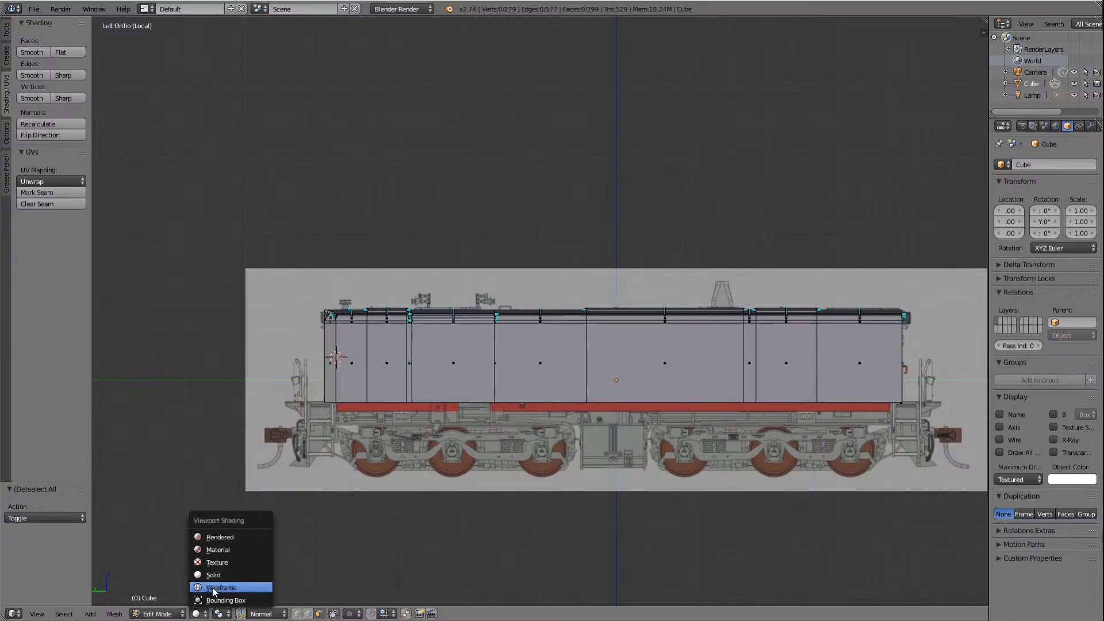
click(212, 588)
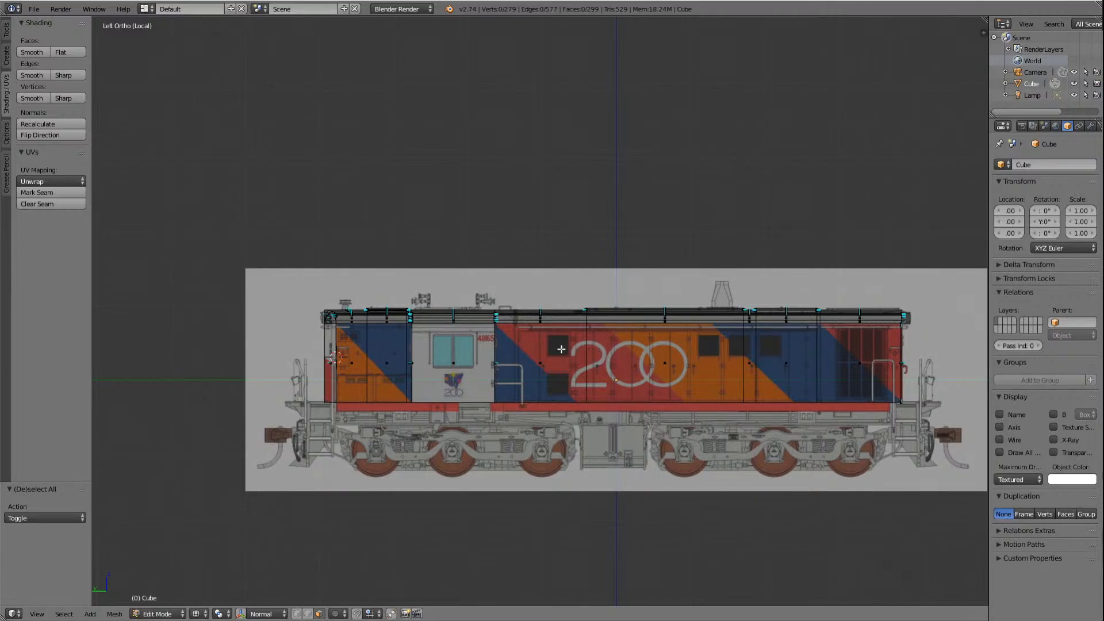
scroll(608, 382, up, 3)
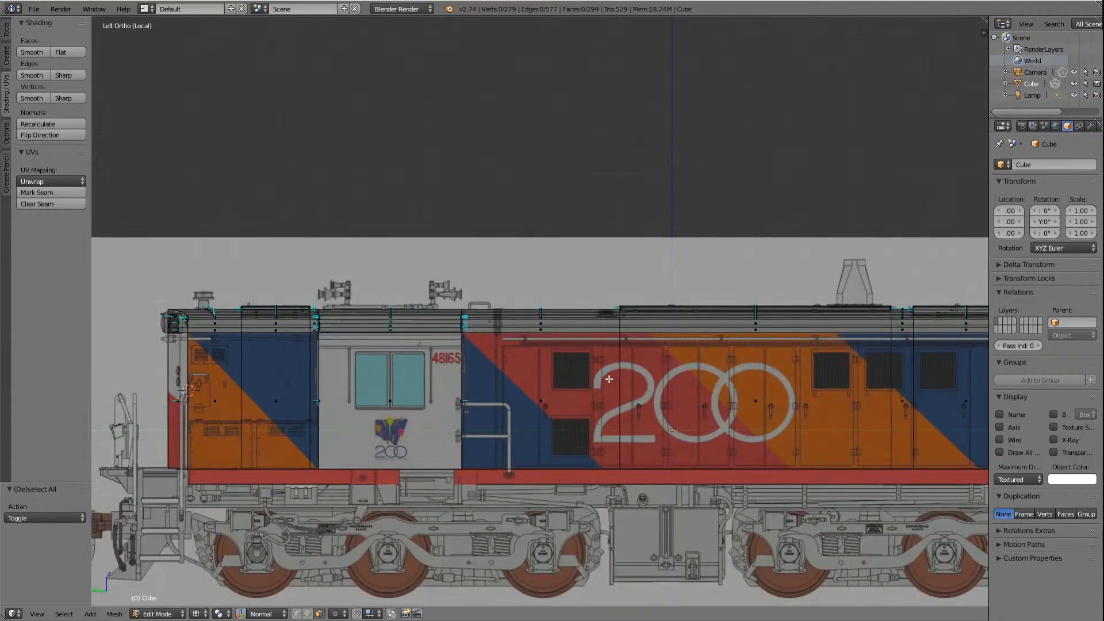
shift+scroll(610, 382, up, 5)
shift+scroll(610, 382, down, 9)
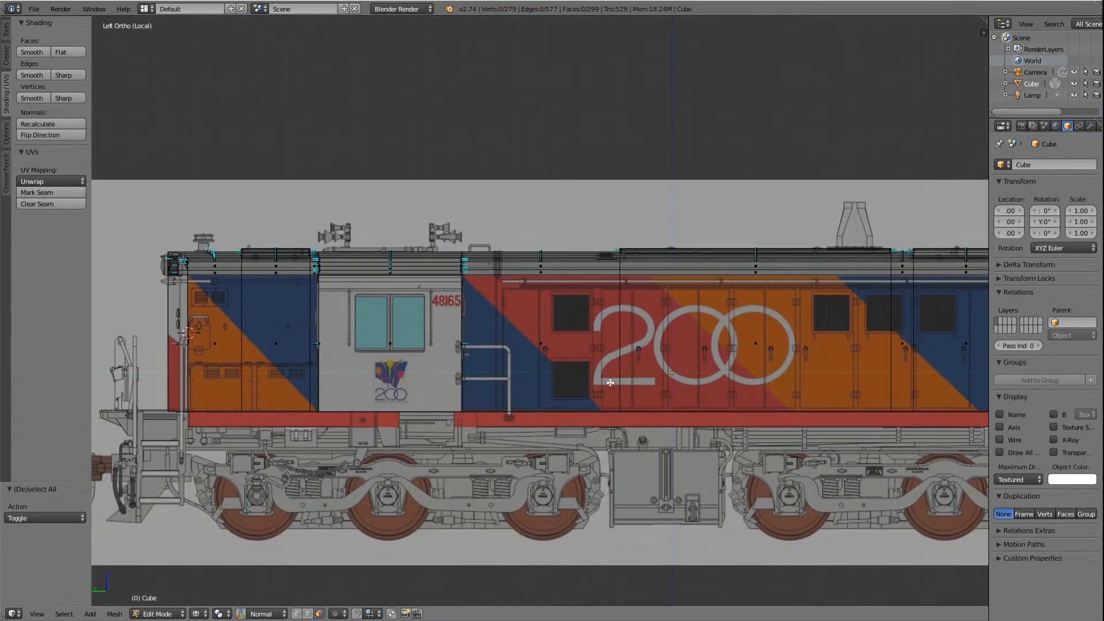
ctrl+scroll(610, 383, up, 12)
scroll(610, 383, down, 2)
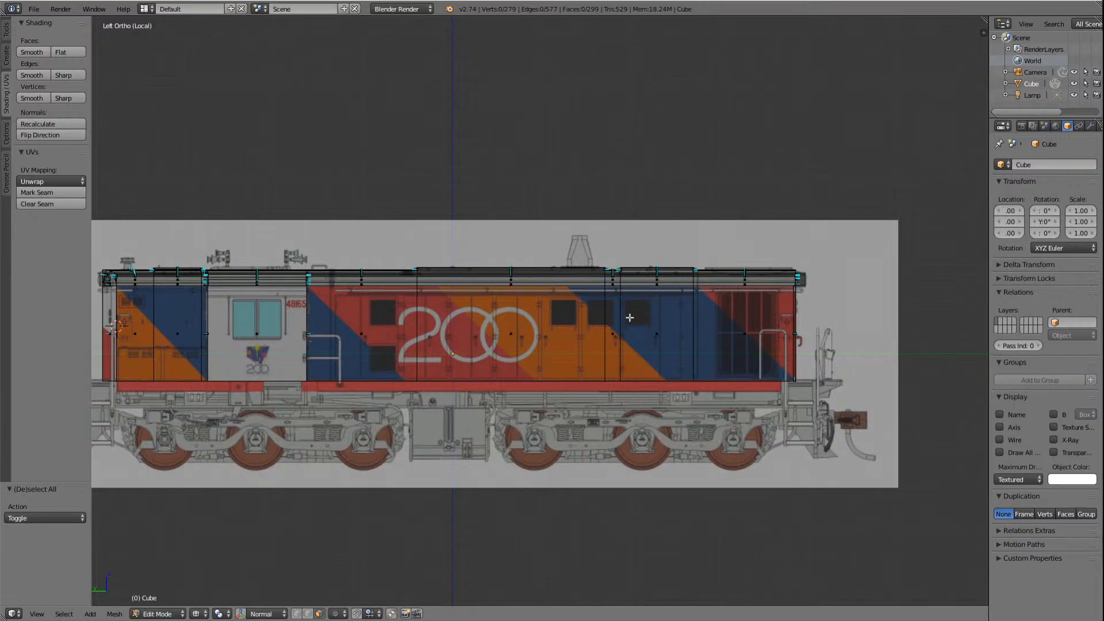
Step: Tilt the view above the body and return the viewport to solid shading
key(KP_8)
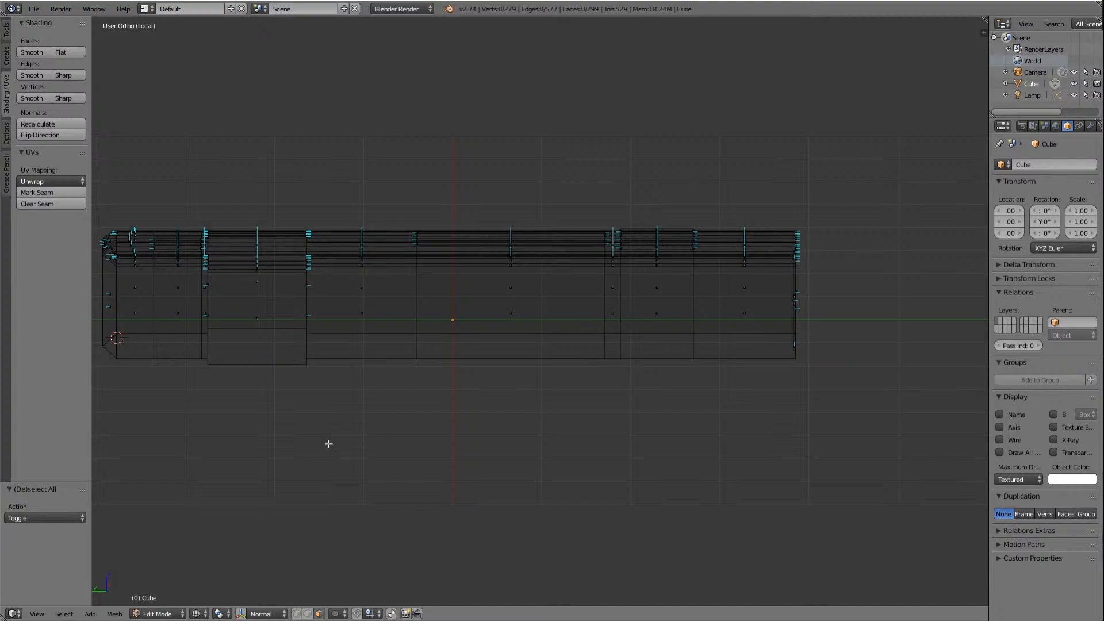
click(202, 615)
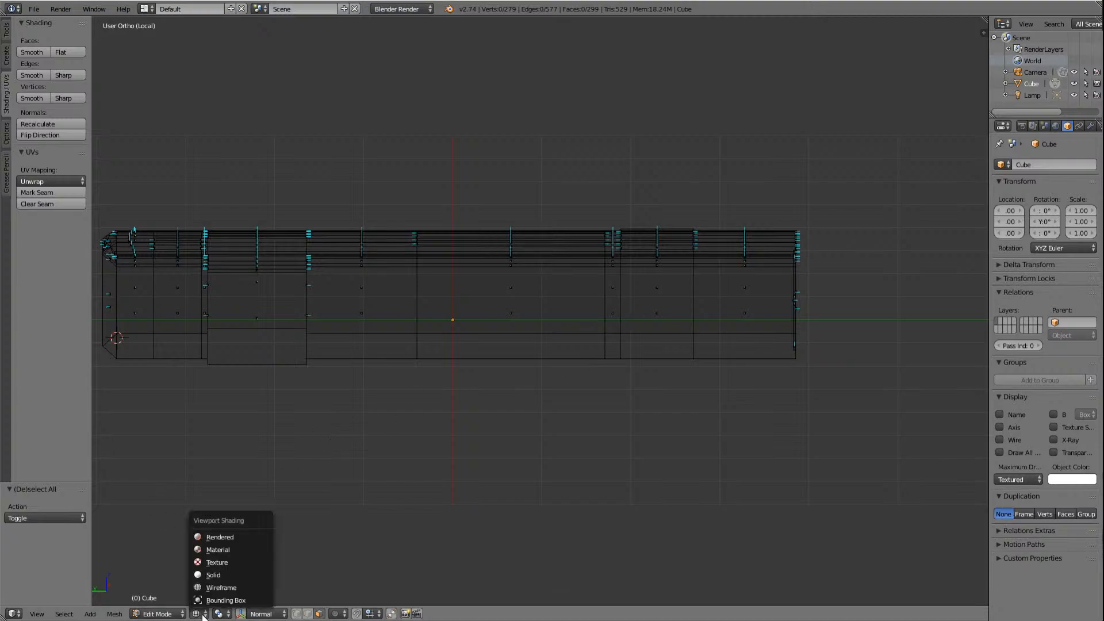
click(212, 580)
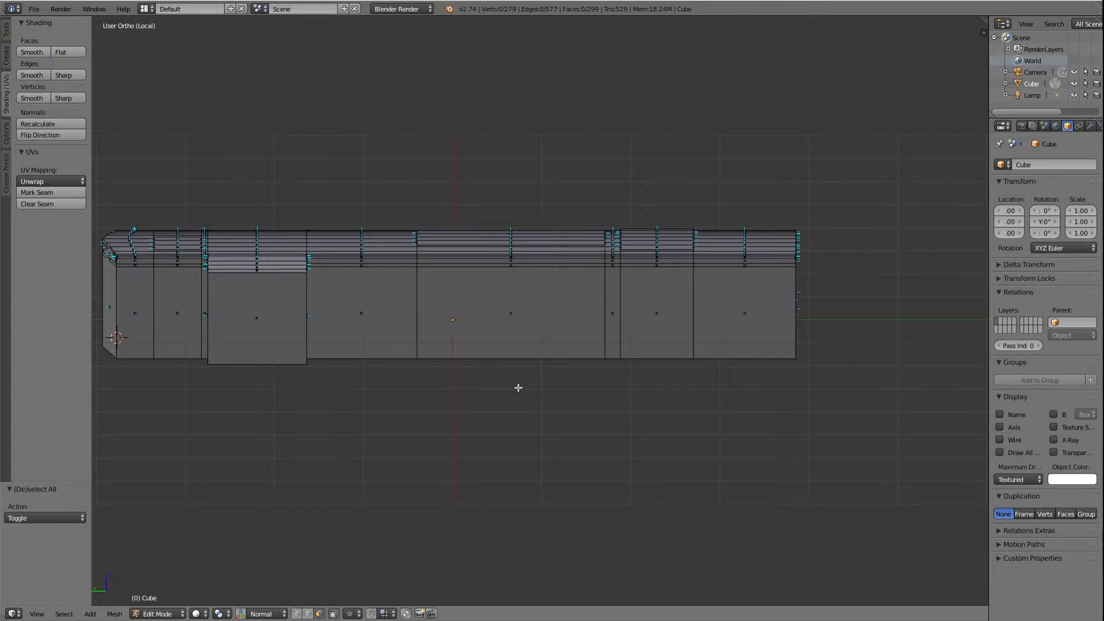
Step: Switch the view to perspective and inspect the body's roof and side panels from both ends
key(KP_2)
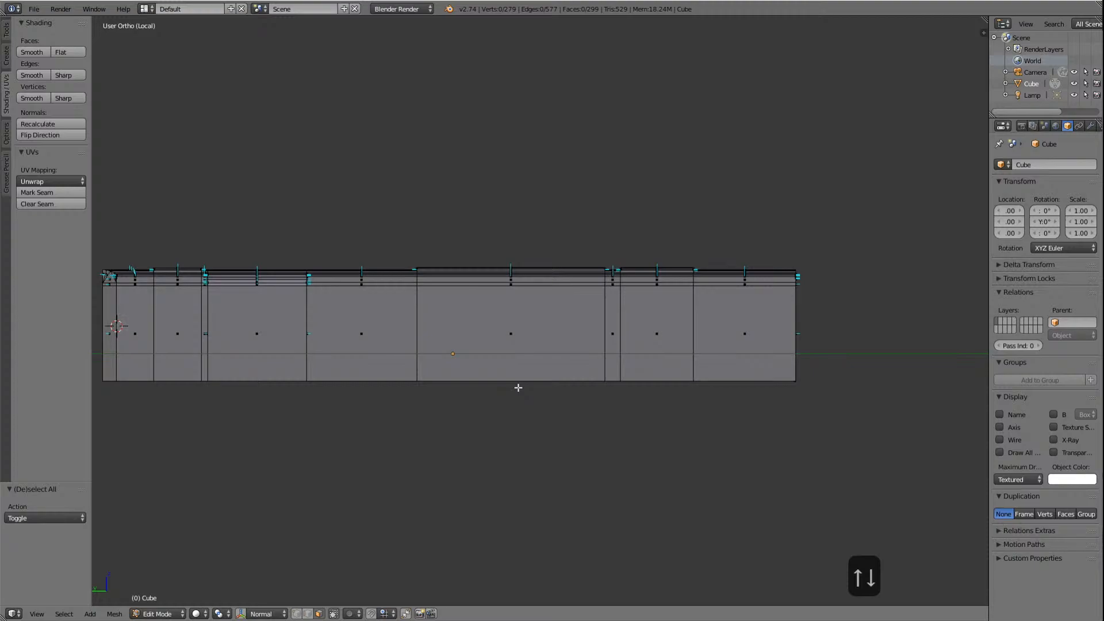
key(KP_4)
key(KP_4)
key(KP_4)
key(KP_4)
key(KP_4)
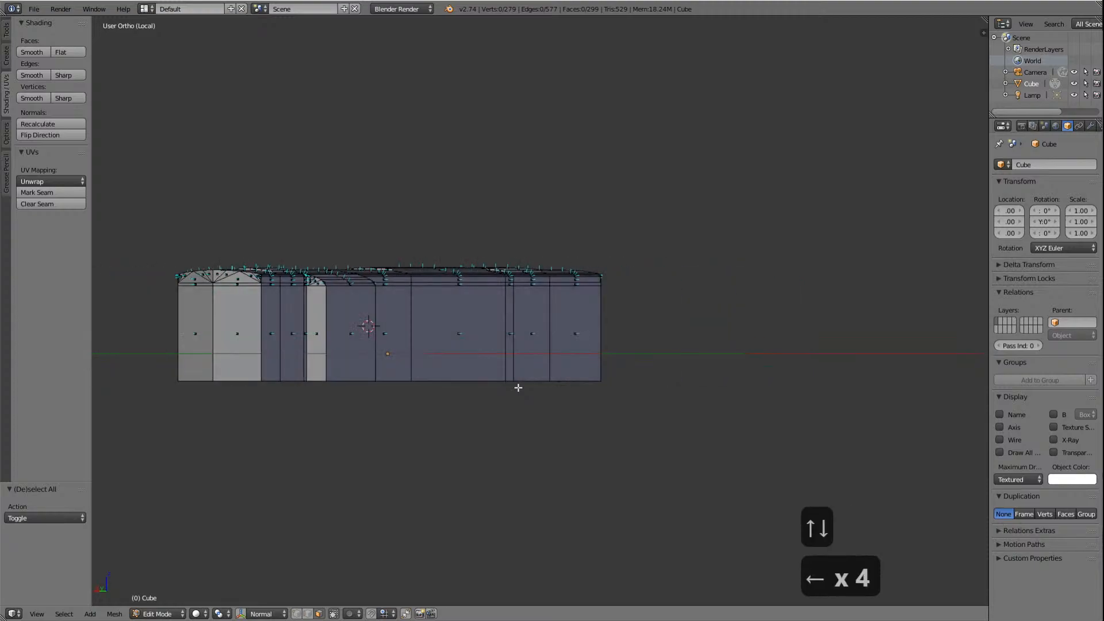
key(KP_5)
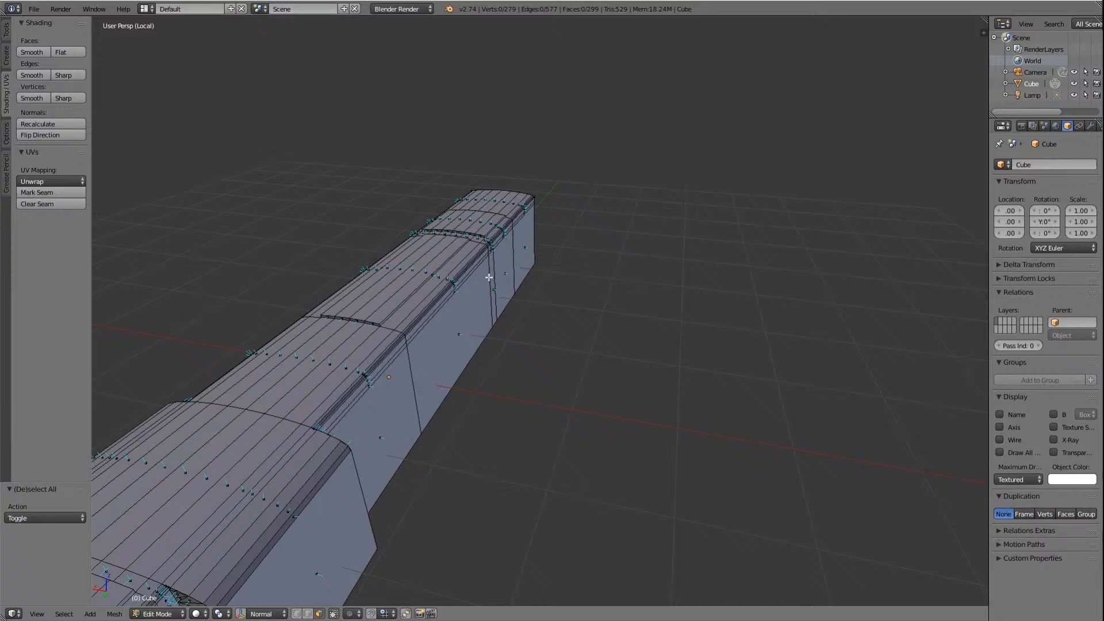
key(KP_8)
key(KP_8)
key(KP_6)
key(KP_6)
key(KP_6)
key(KP_6)
key(KP_6)
key(KP_6)
key(KP_6)
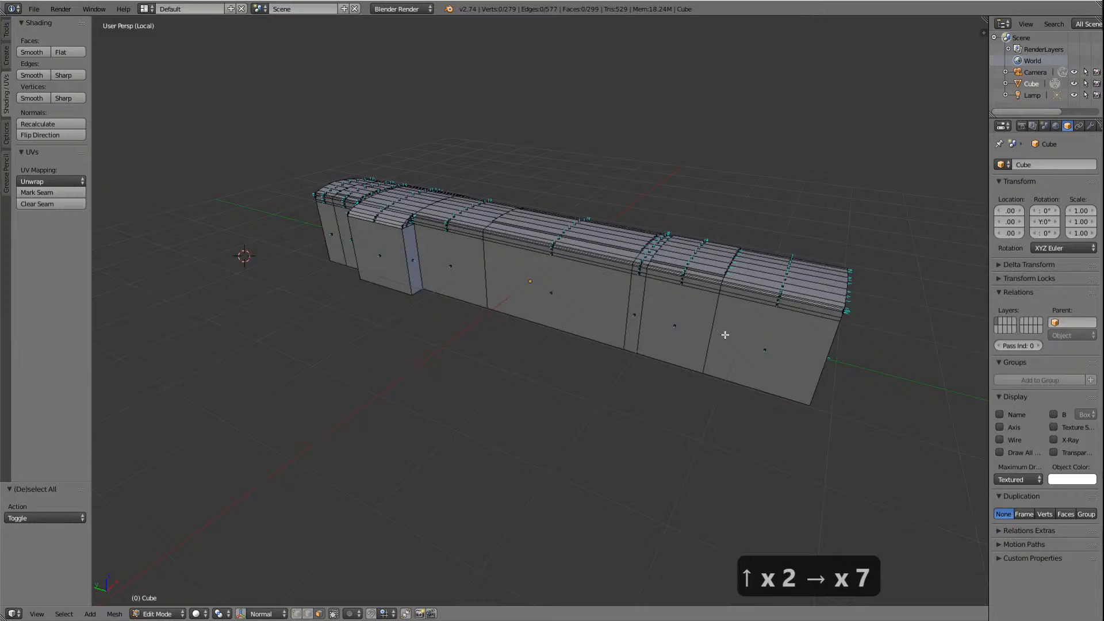
Step: Try sliding the two bottom vertices of the narrow side panel along the Y axis, using vertex selection
shift+scroll(725, 334, up, 3)
shift+scroll(725, 335, down, 4)
ctrl+scroll(726, 335, down, 2)
scroll(700, 330, up, 6)
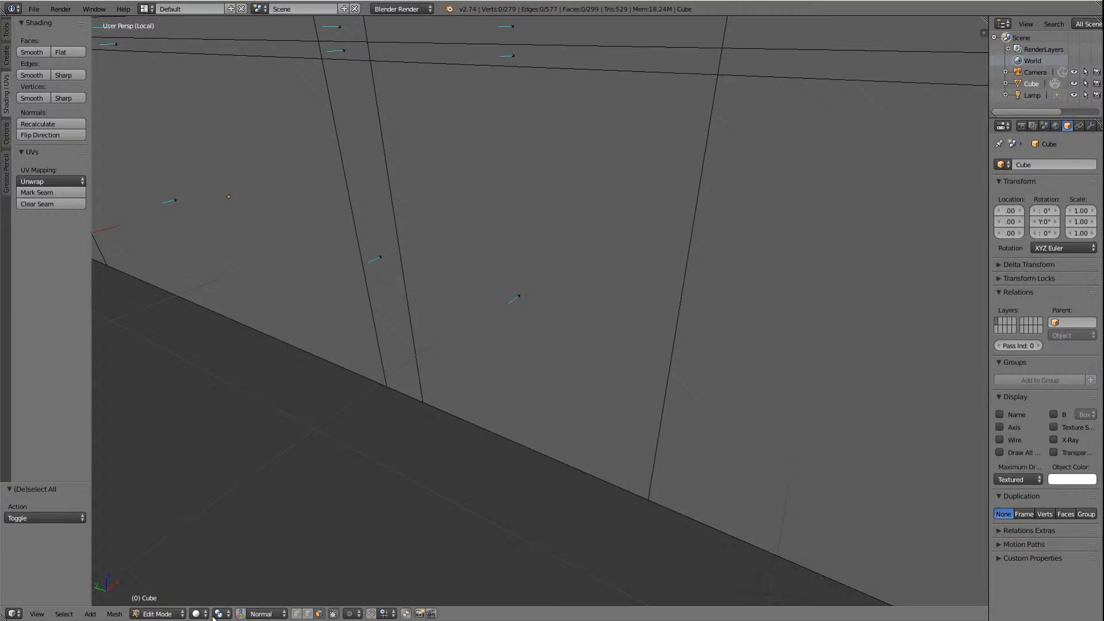
click(295, 613)
right_click(383, 383)
shift+right_click(423, 387)
scroll(528, 300, down, 6)
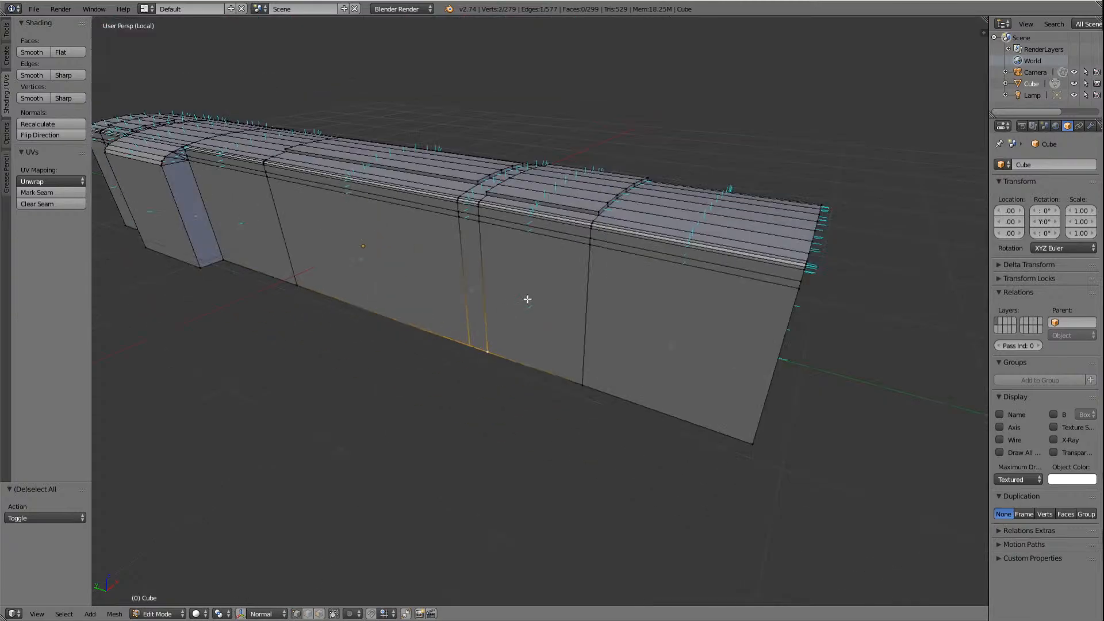
key(g)
key(y)
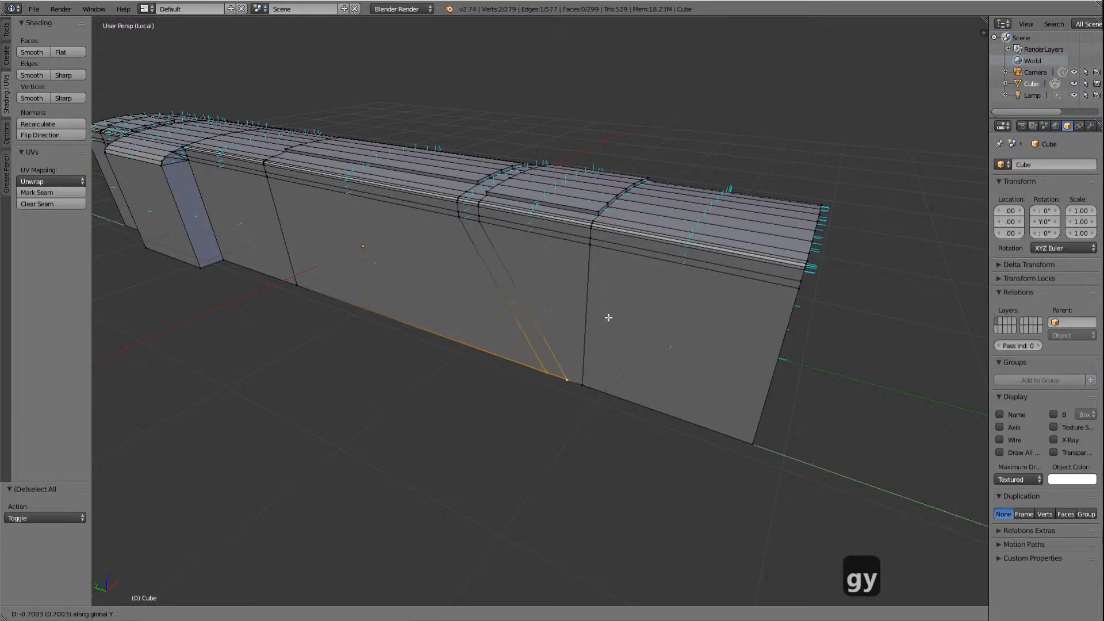
right_click(609, 318)
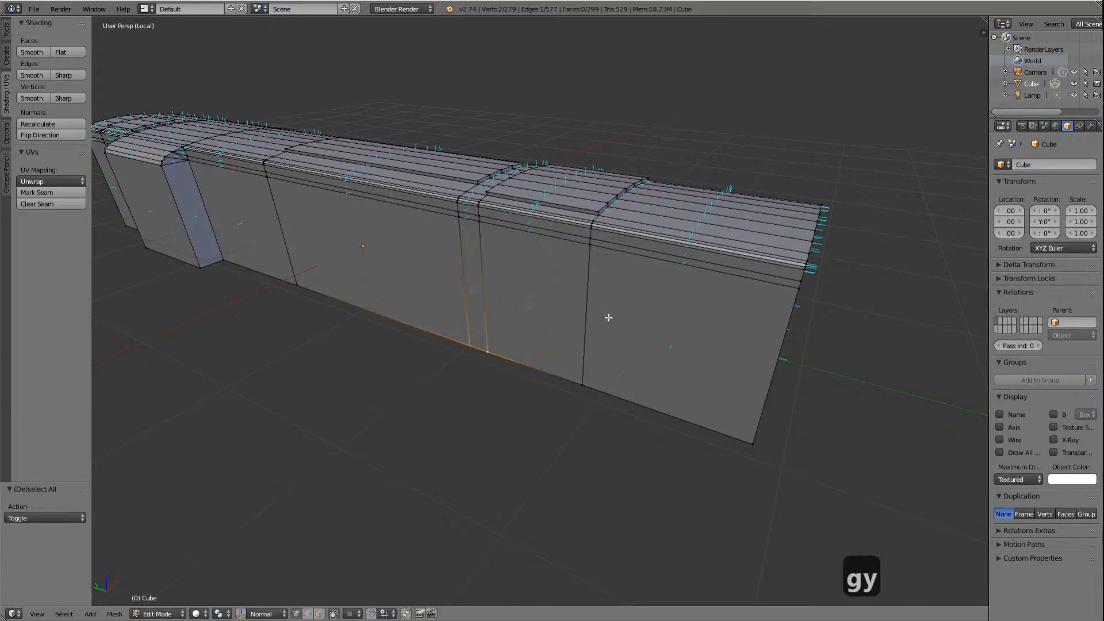
Step: Move the narrow panel's two bottom vertices about -0.677 along Y, and undo that move
key(g)
key(y)
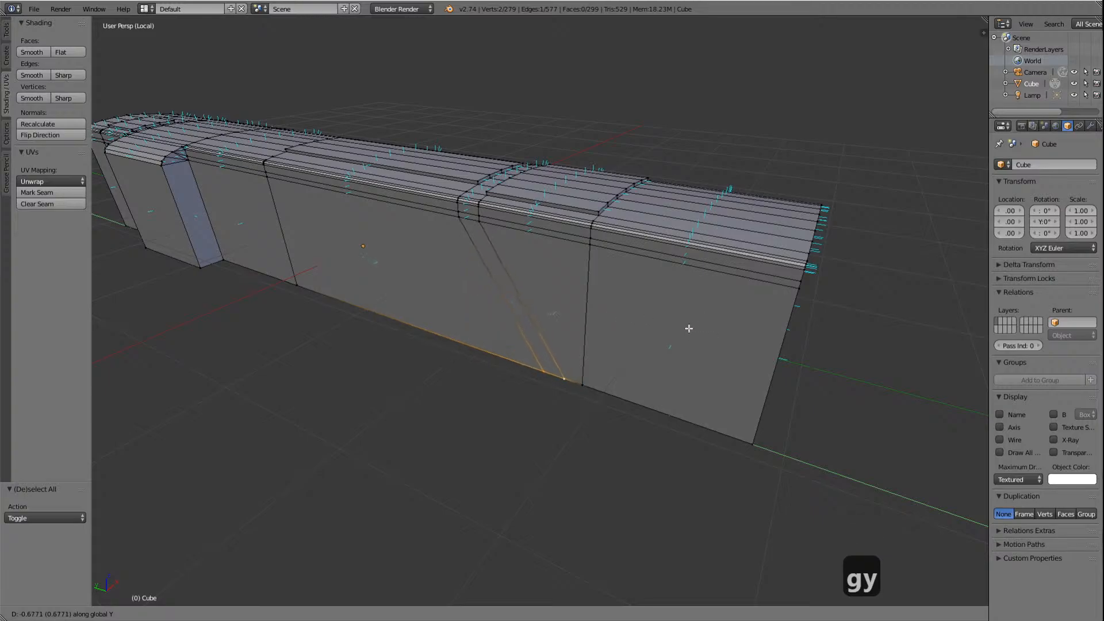
click(689, 328)
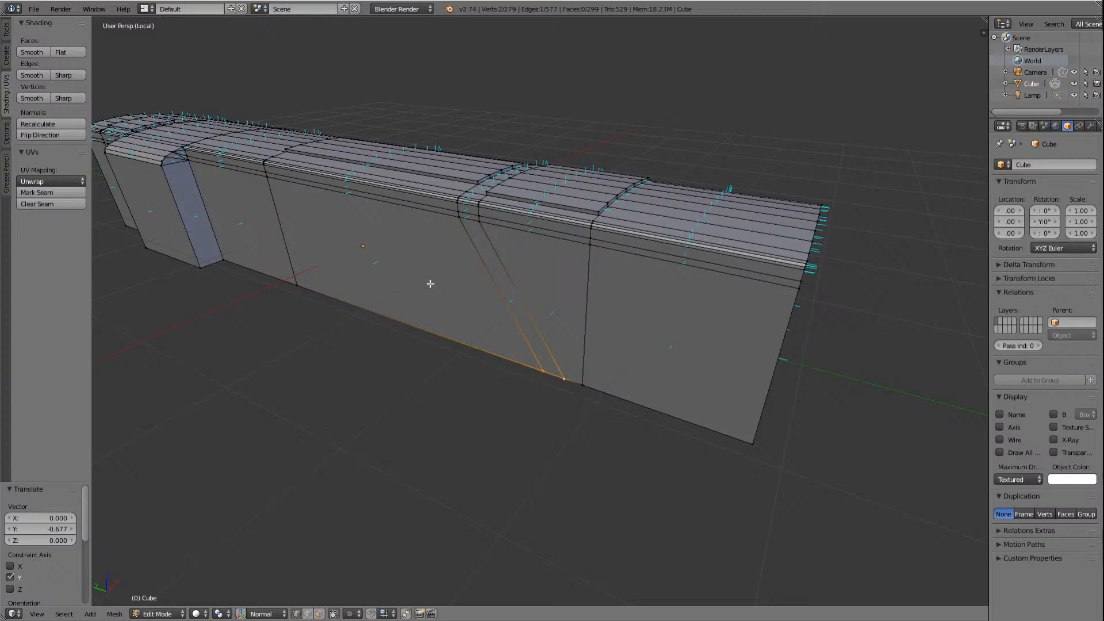
key(ctrl+z)
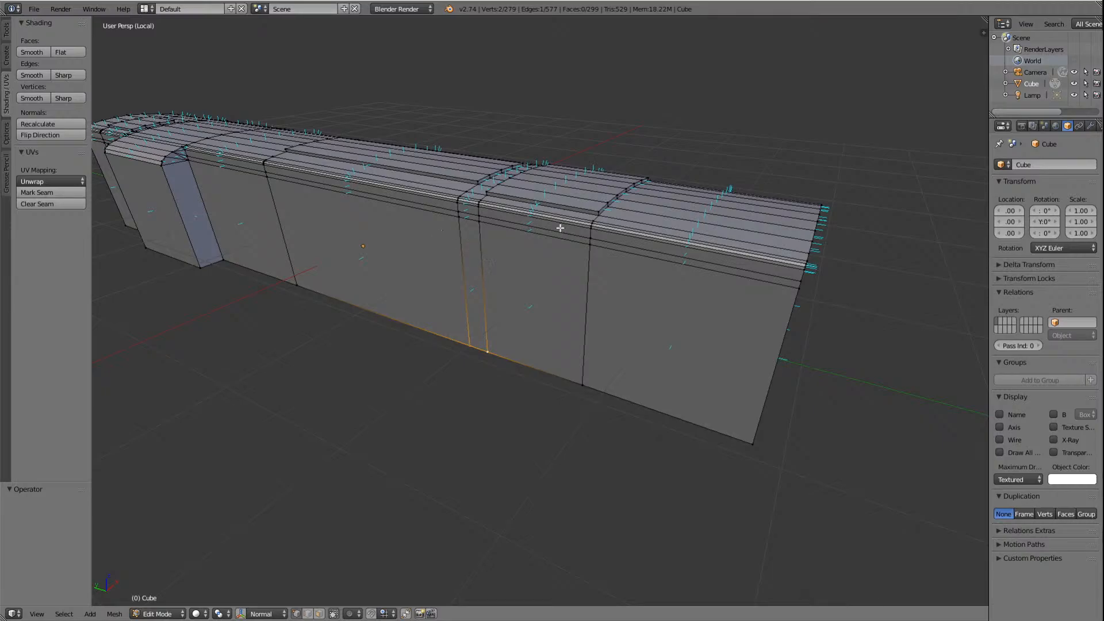
Step: Inspect the body's side panels and roof edges in perspective from several angles around the locomotive
key(Left)
key(Left)
key(Left)
key(Left)
key(Left)
key(Left)
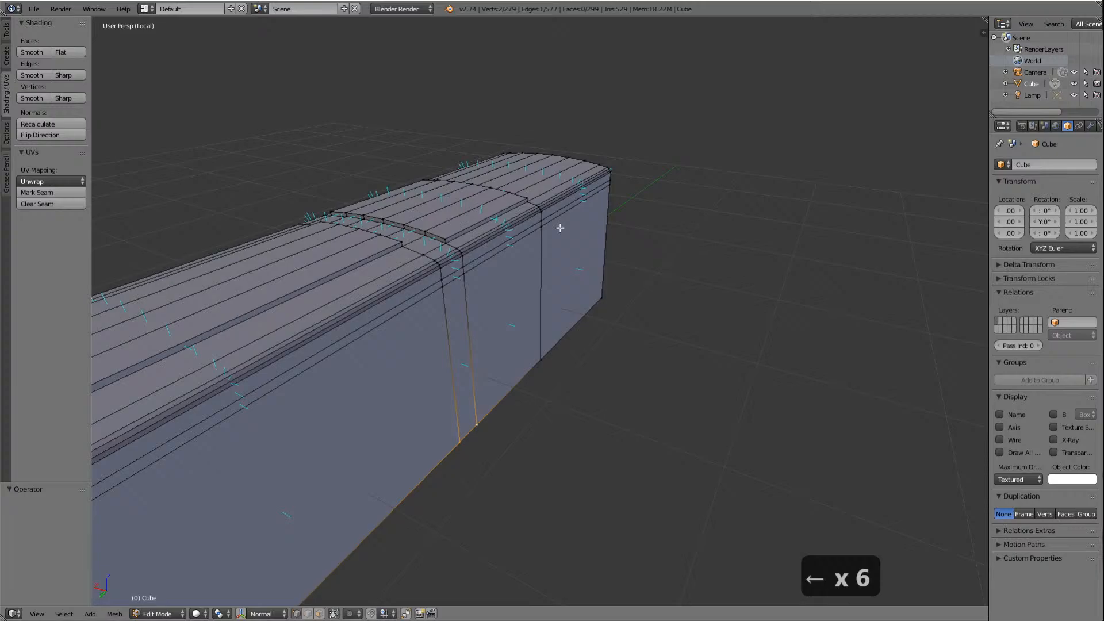
scroll(488, 306, down, 2)
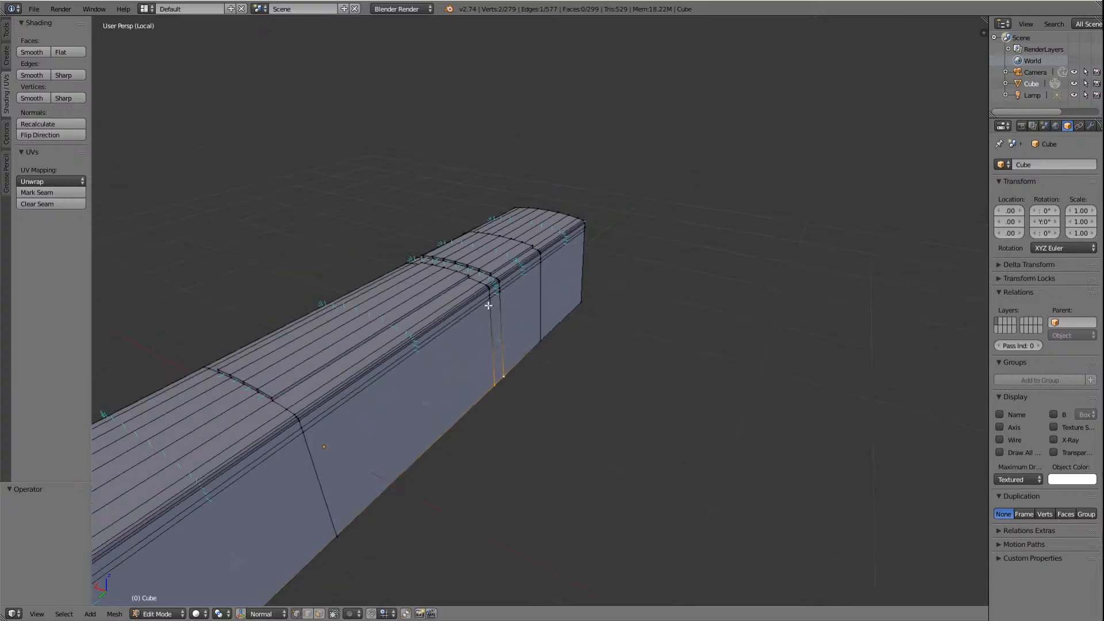
scroll(489, 306, down, 2)
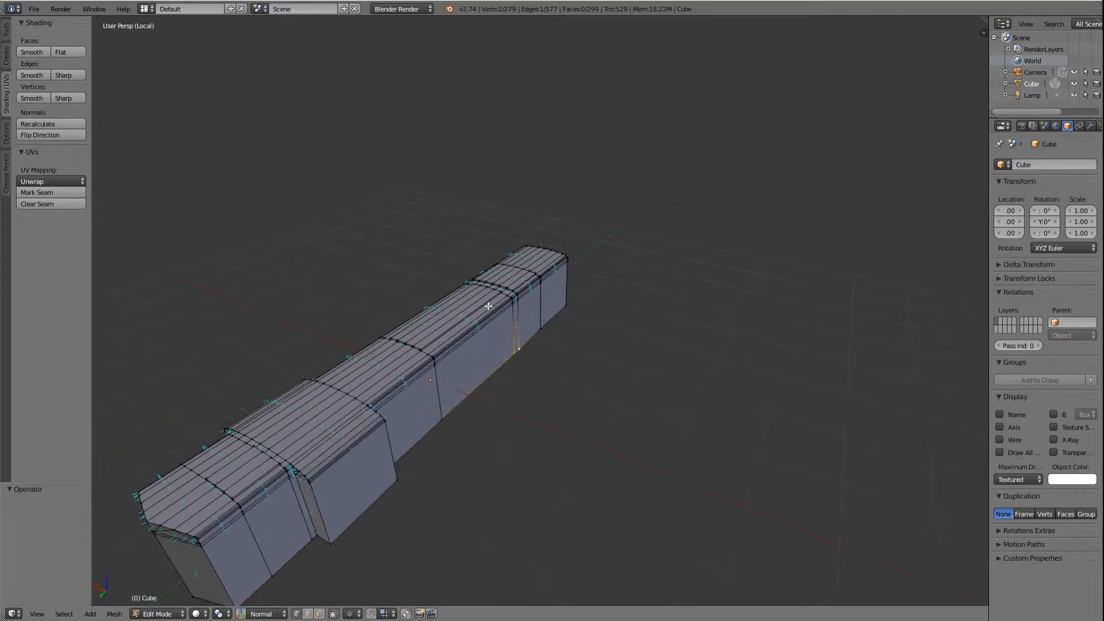
scroll(488, 306, up, 2)
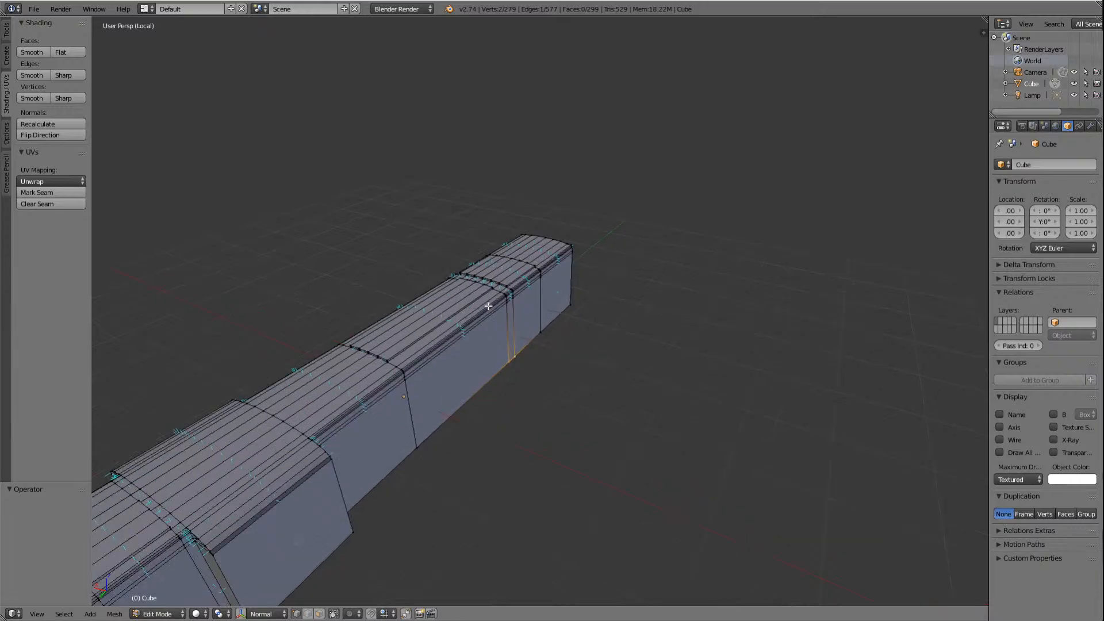
key(Right)
key(Right)
key(Right)
key(Right)
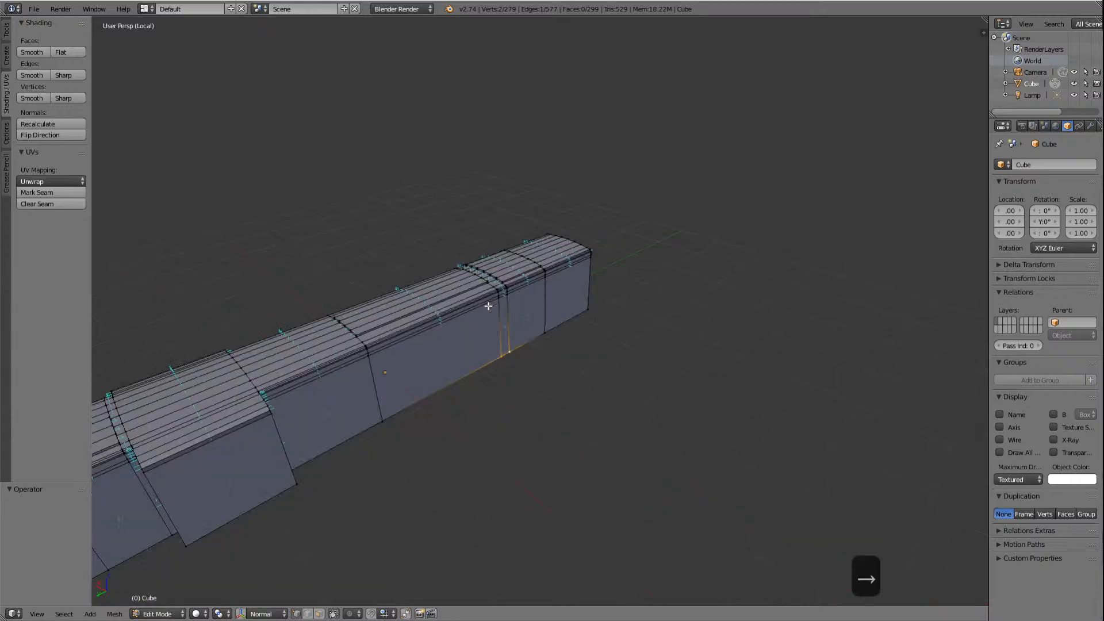
key(Right)
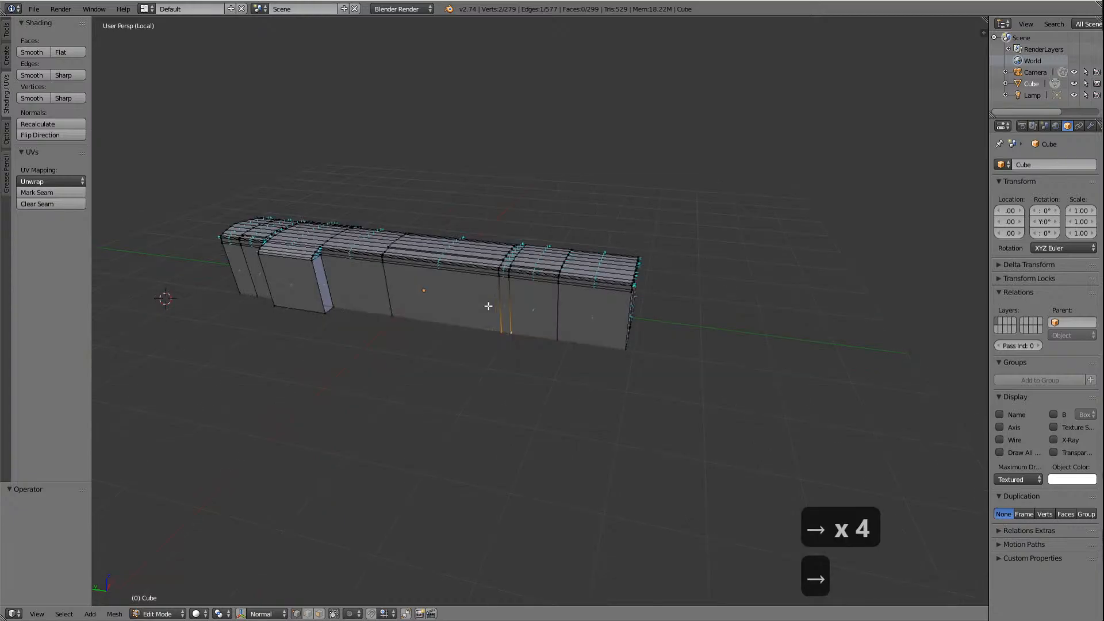
key(Left)
key(Left)
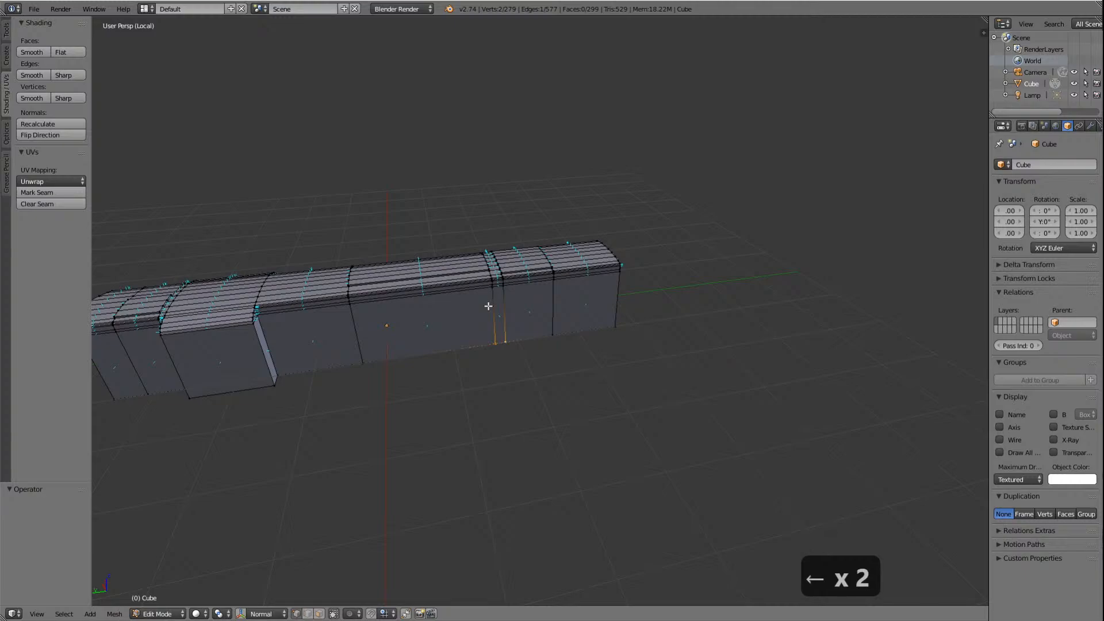
Step: Deselect everything and add a cube primitive to the body mesh at the 3D cursor
key(a)
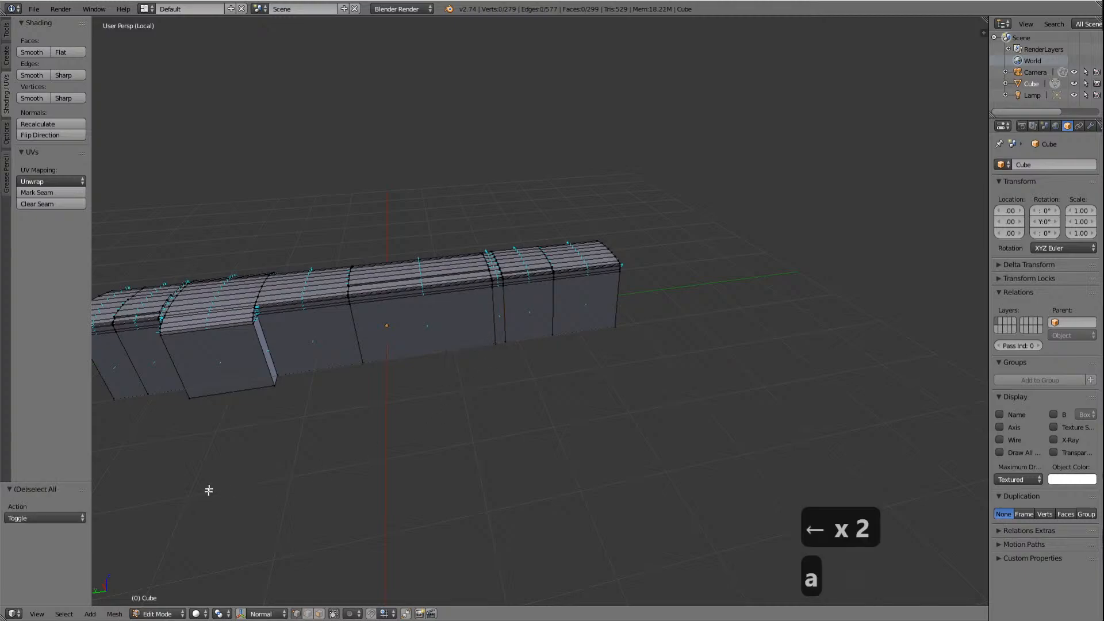
click(90, 614)
mouse_move(65, 615)
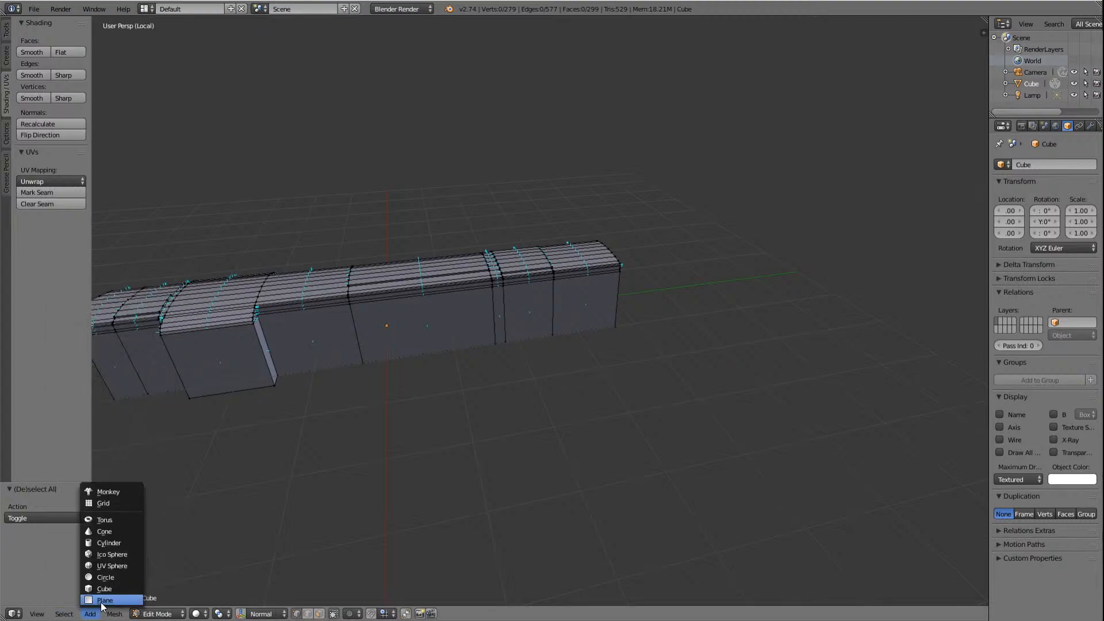
click(106, 590)
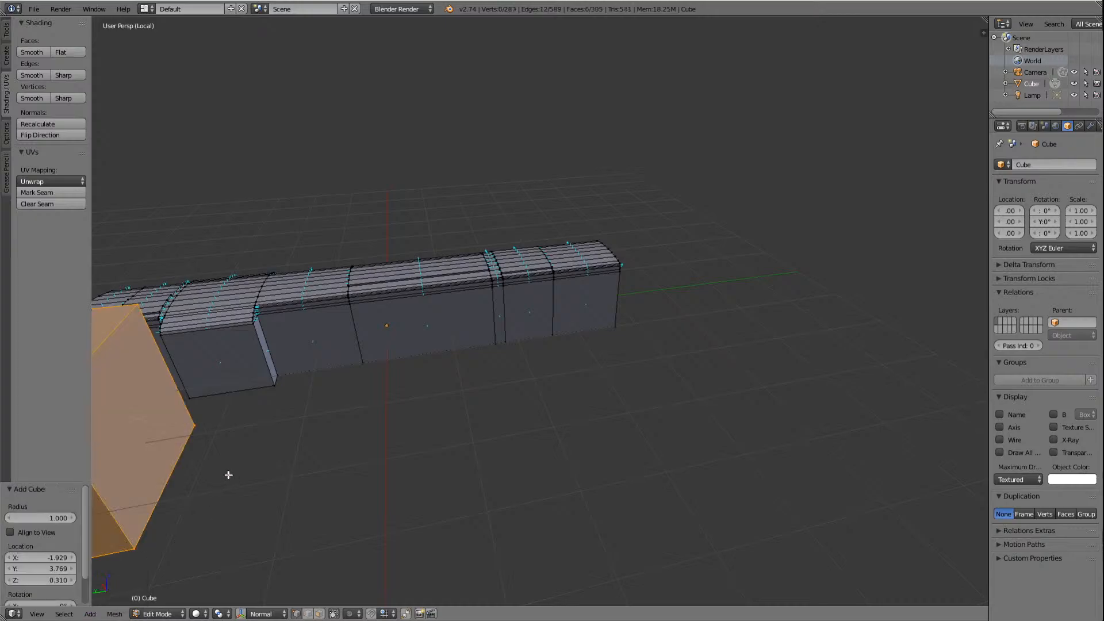
scroll(231, 443, down, 4)
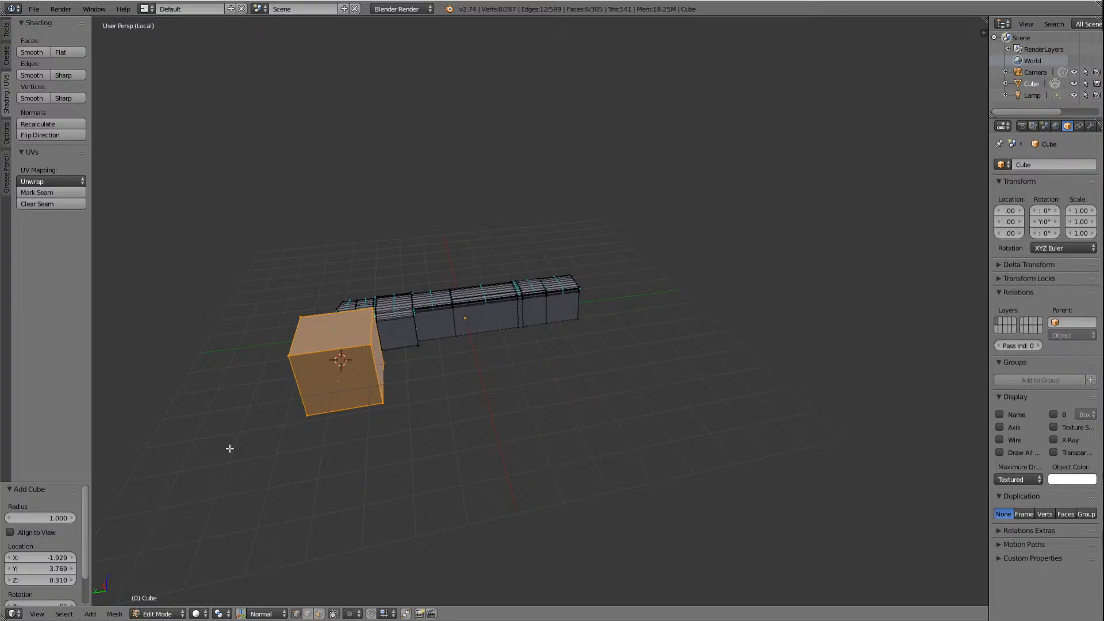
Step: Move the new cube about -3.959 along Y beside the body and scale it down to about 0.176
key(g)
key(y)
click(370, 444)
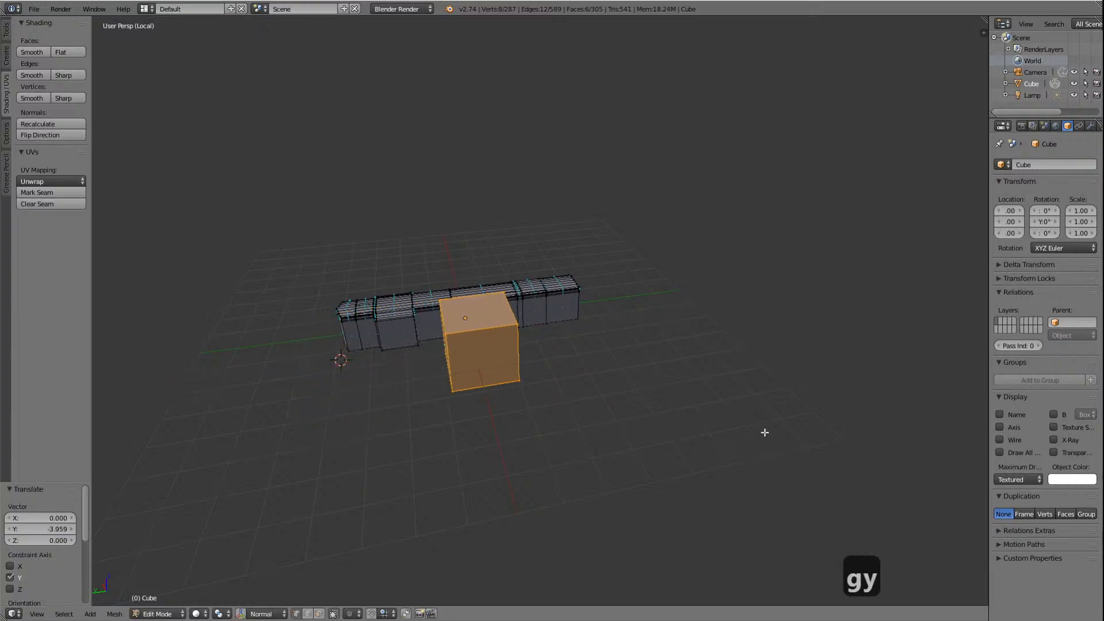
key(s)
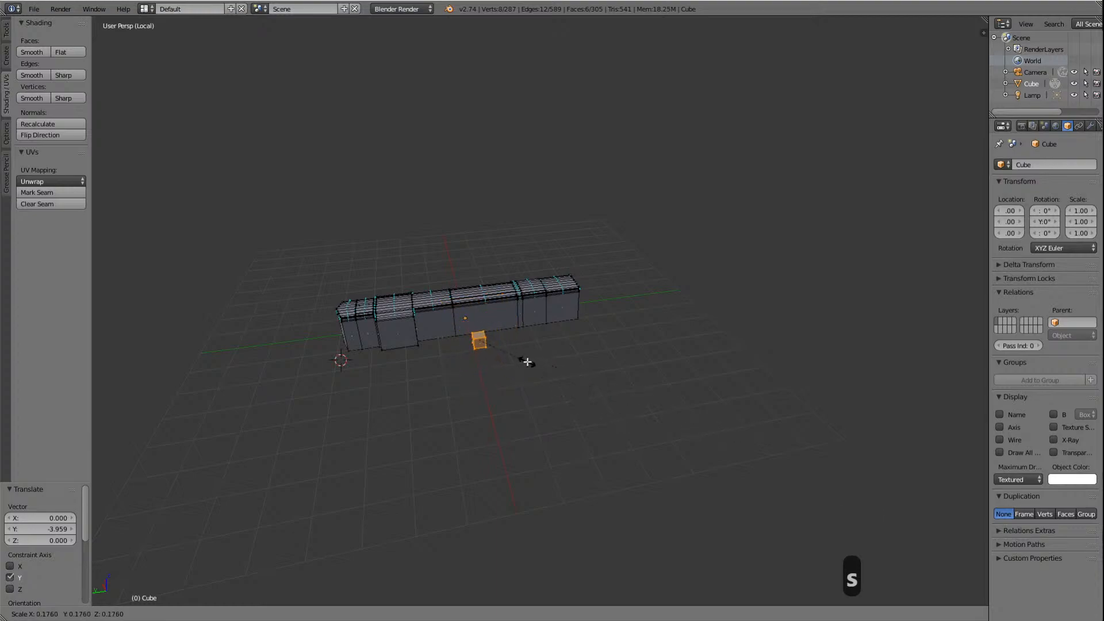
click(528, 362)
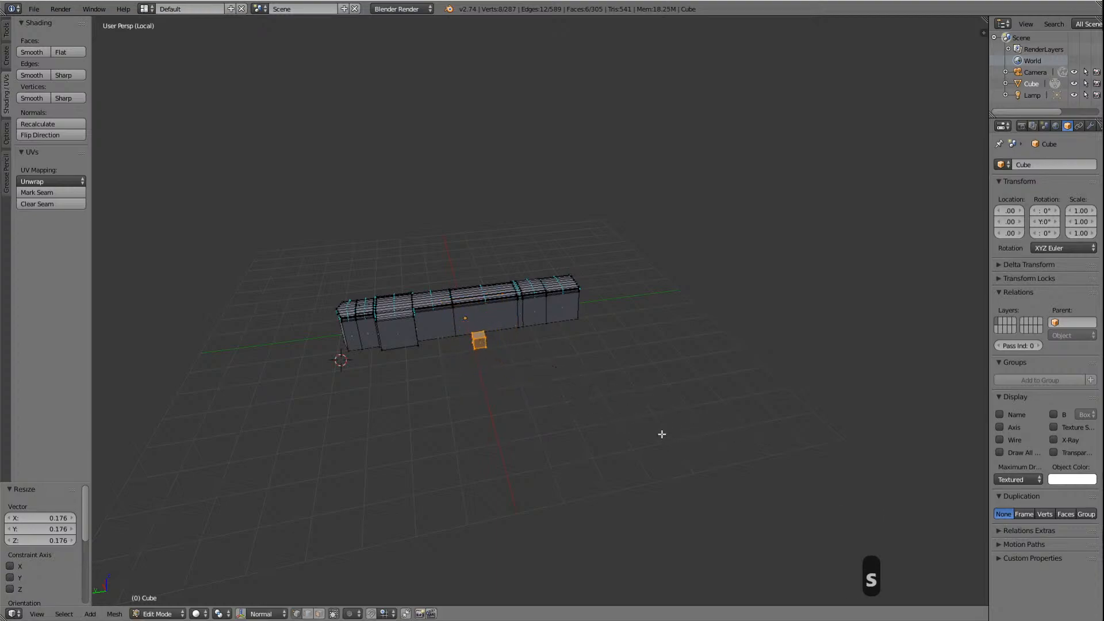
Step: Show the body and small cube in left orthographic view with wireframe shading over the side reference image
key(ctrl+KP_3)
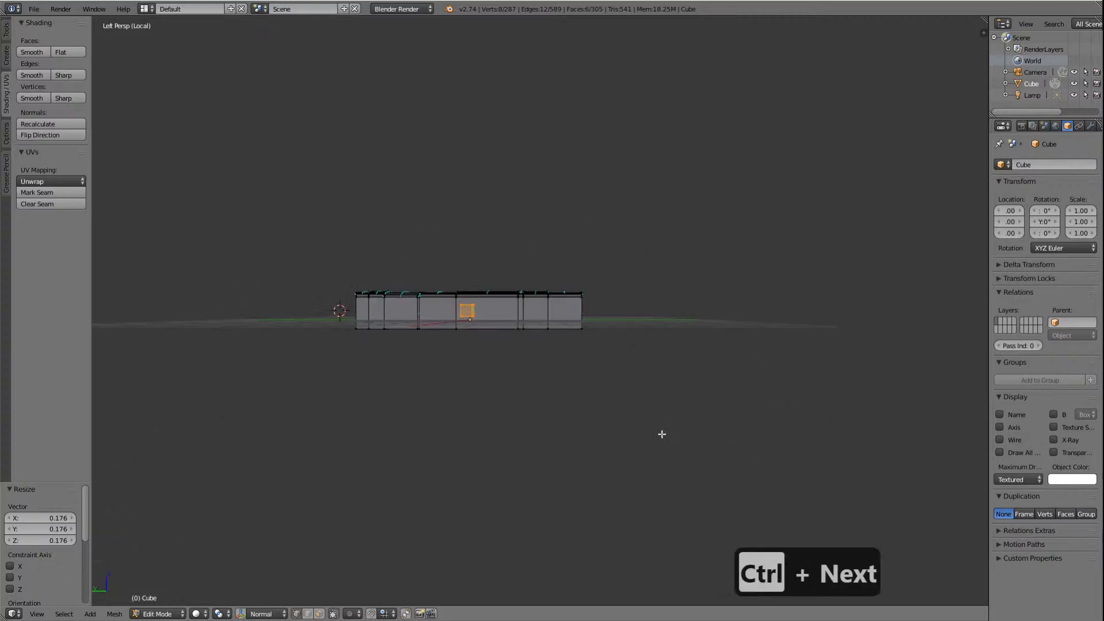
scroll(653, 436, up, 5)
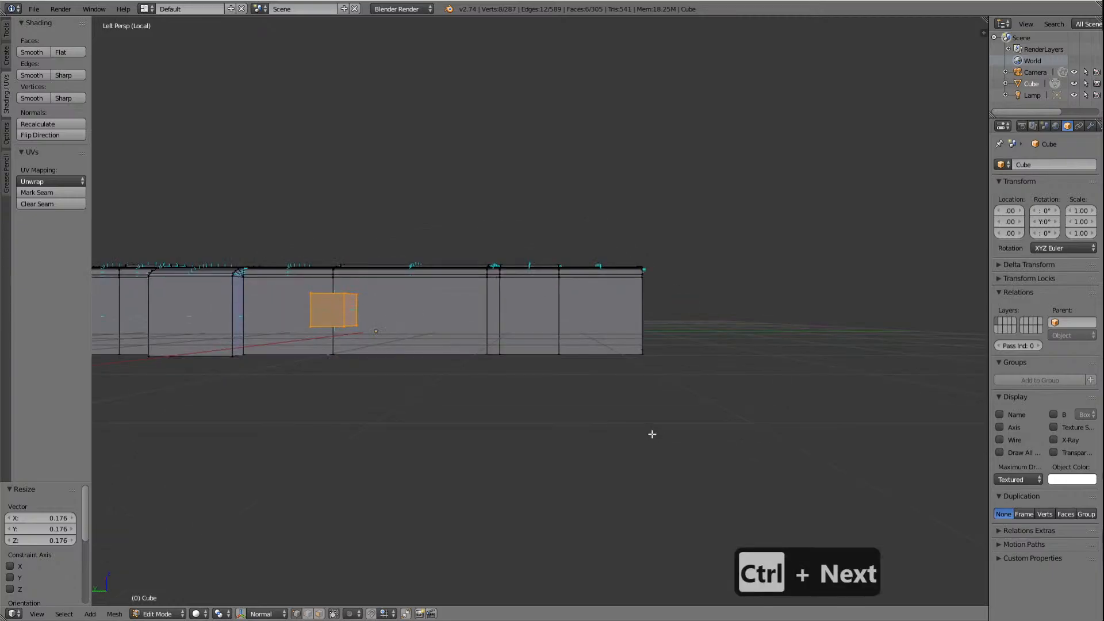
key(KP_Decimal)
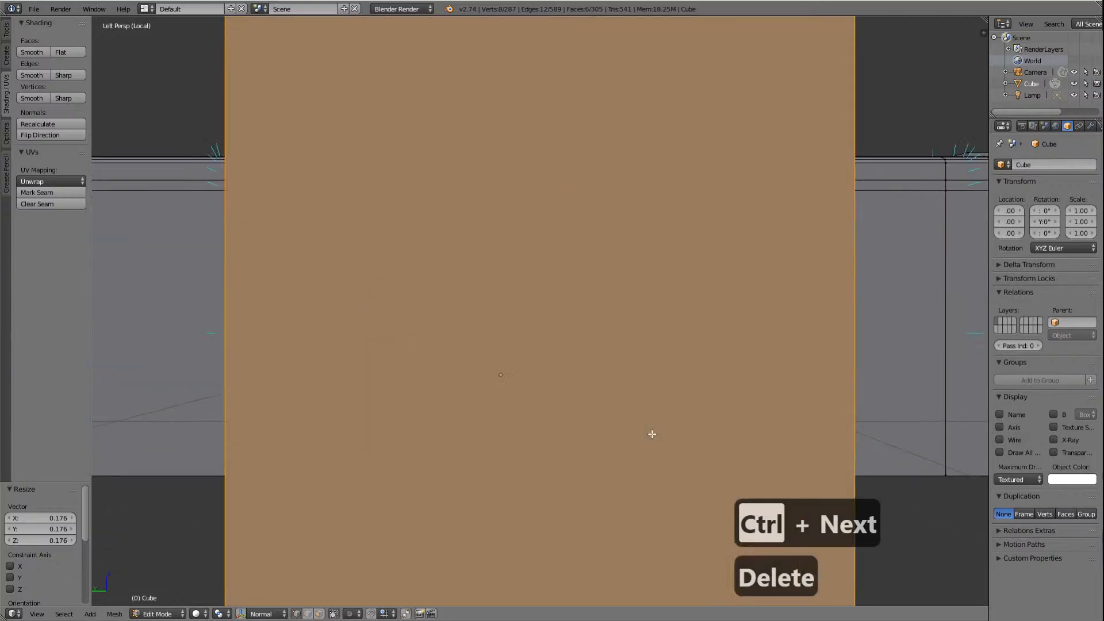
scroll(652, 434, down, 10)
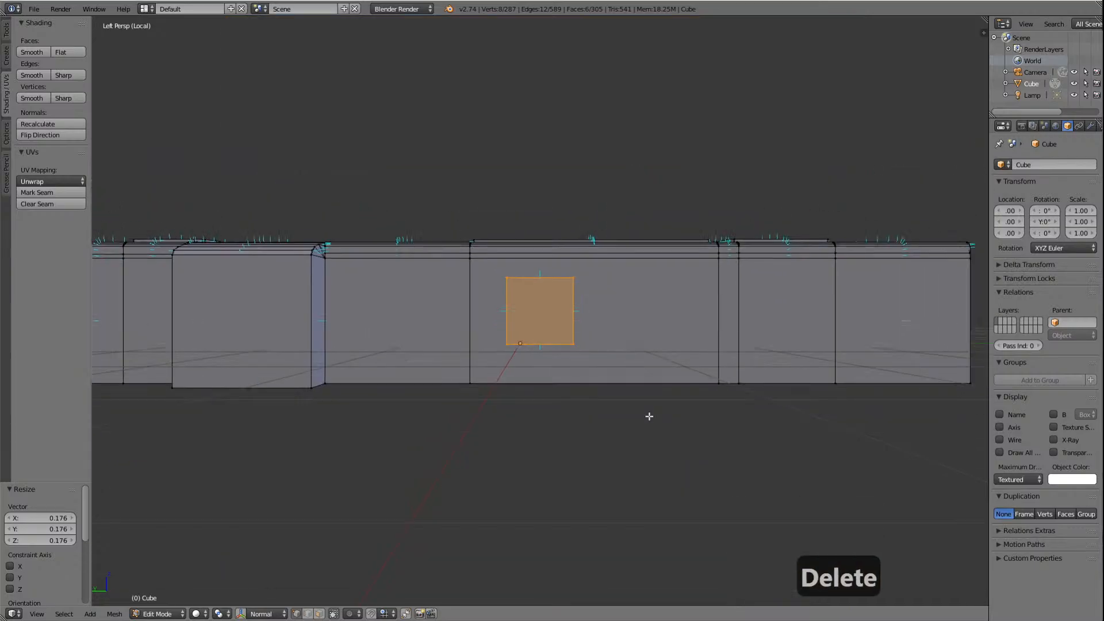
key(KP_5)
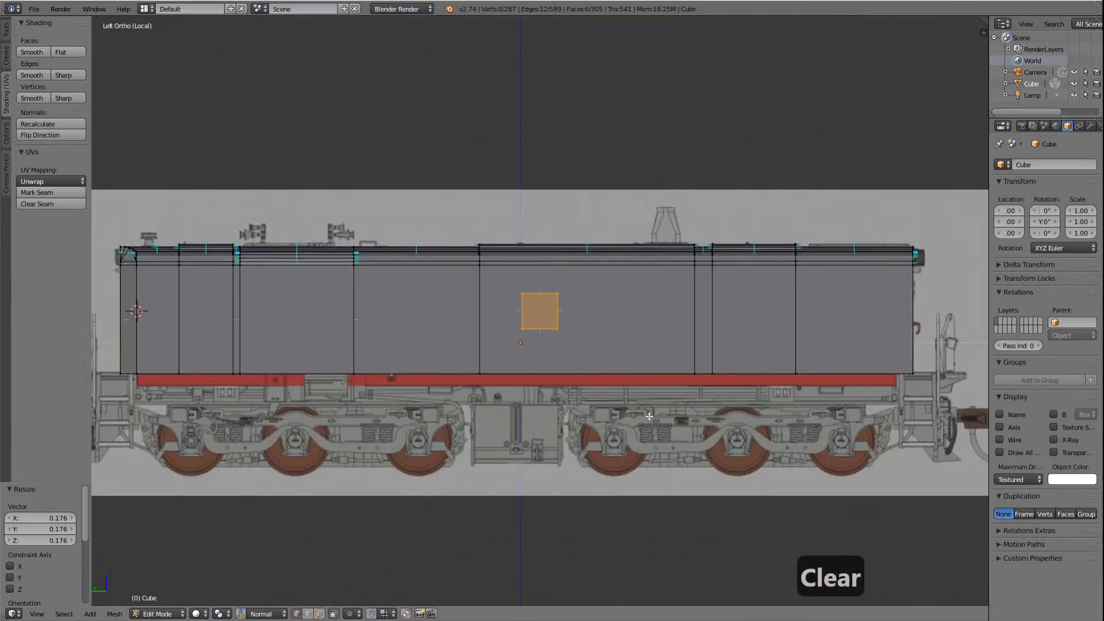
click(199, 614)
click(216, 588)
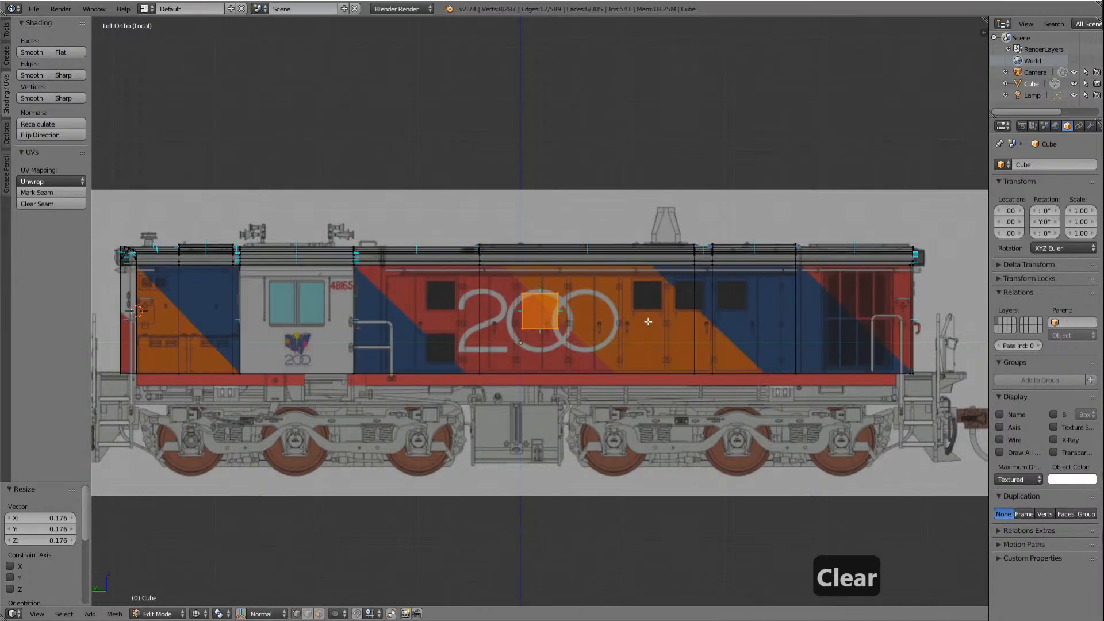
Step: Move the cube about 0.975 along Y and 0.156 along Z onto the upper dark side window behind the cab
scroll(647, 324, down, 3)
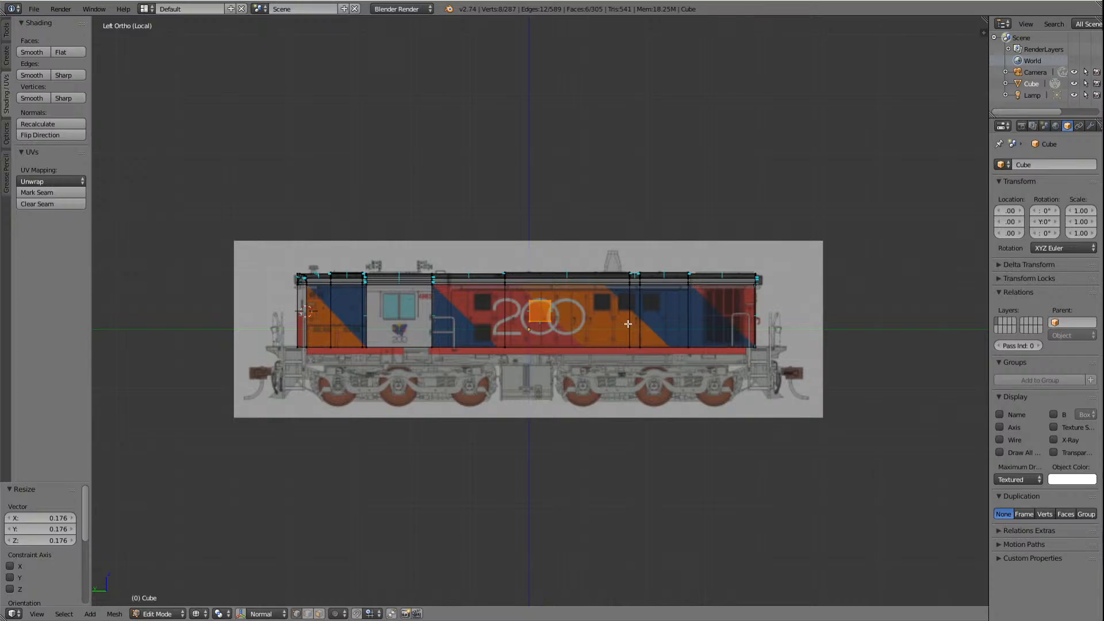
key(g)
key(y)
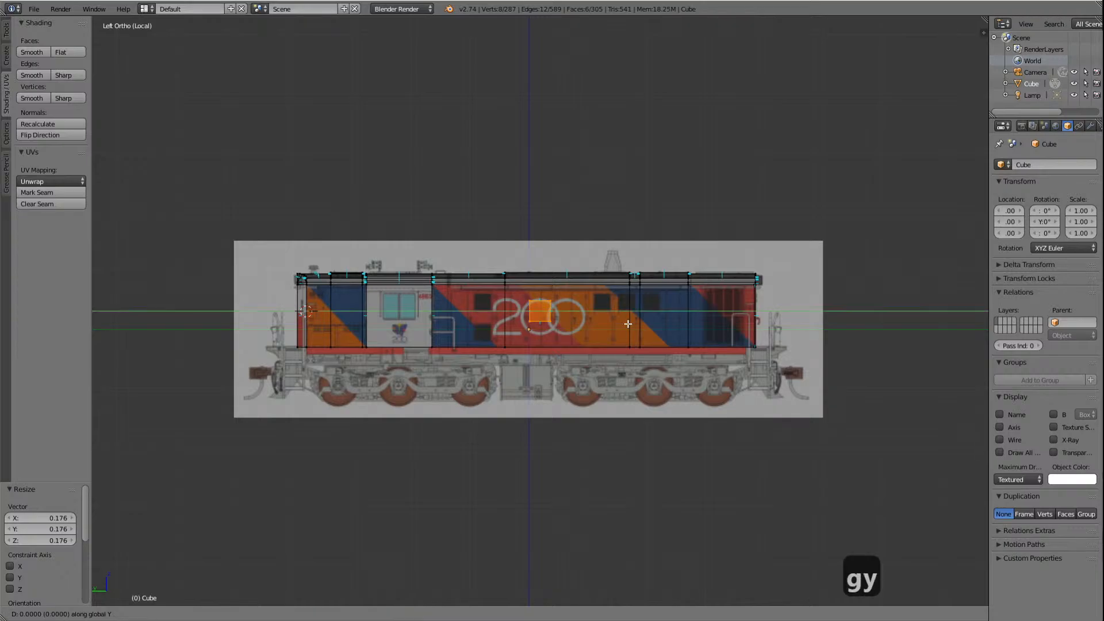
click(570, 329)
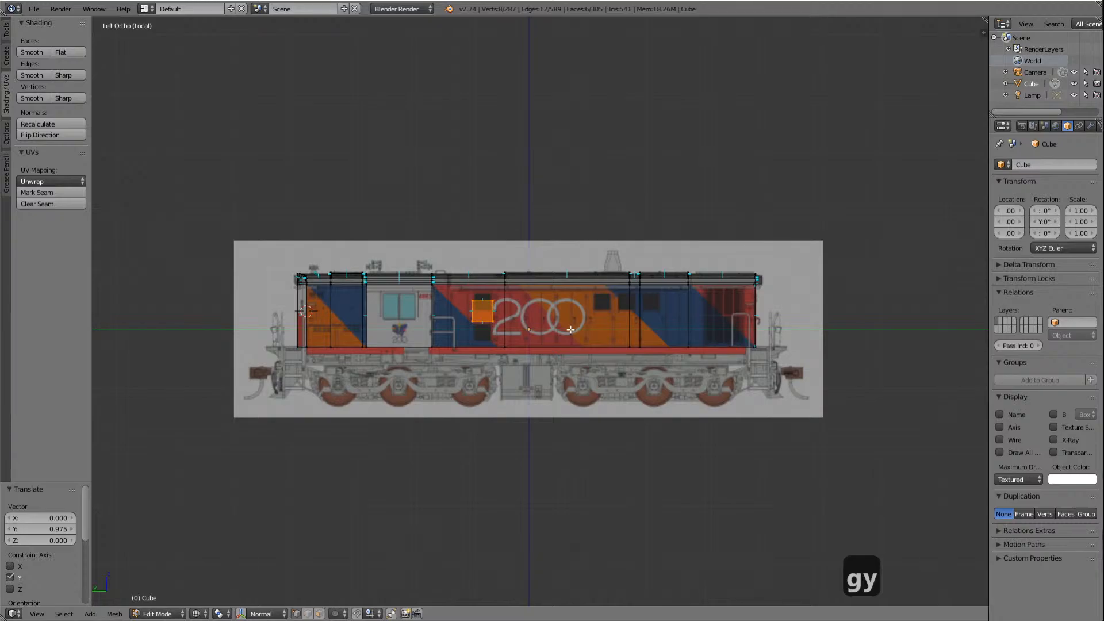
key(g)
key(z)
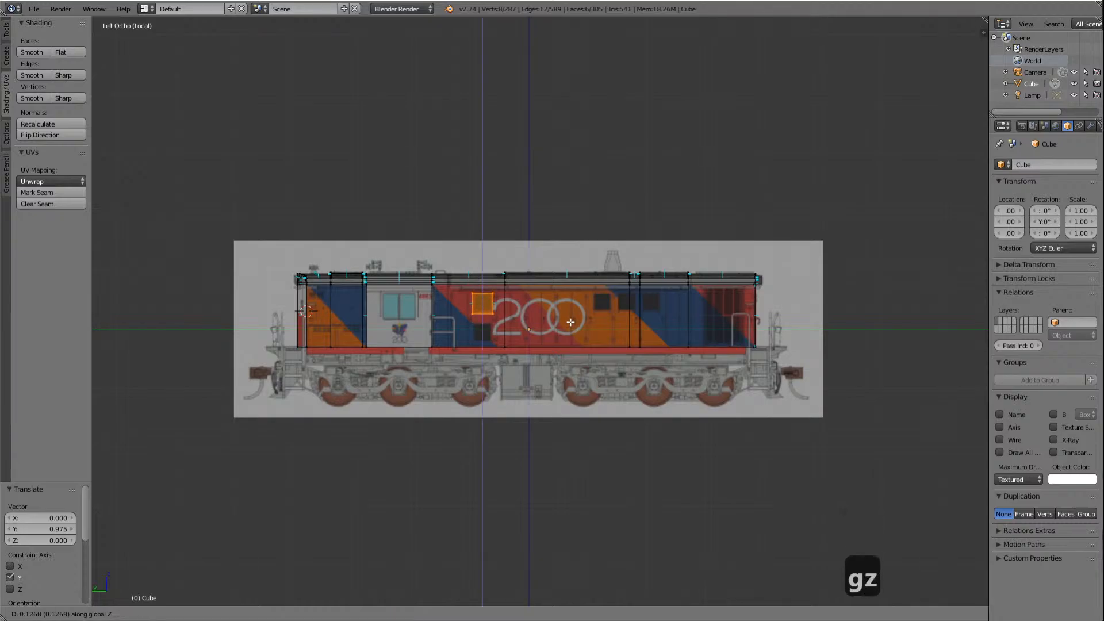
click(570, 322)
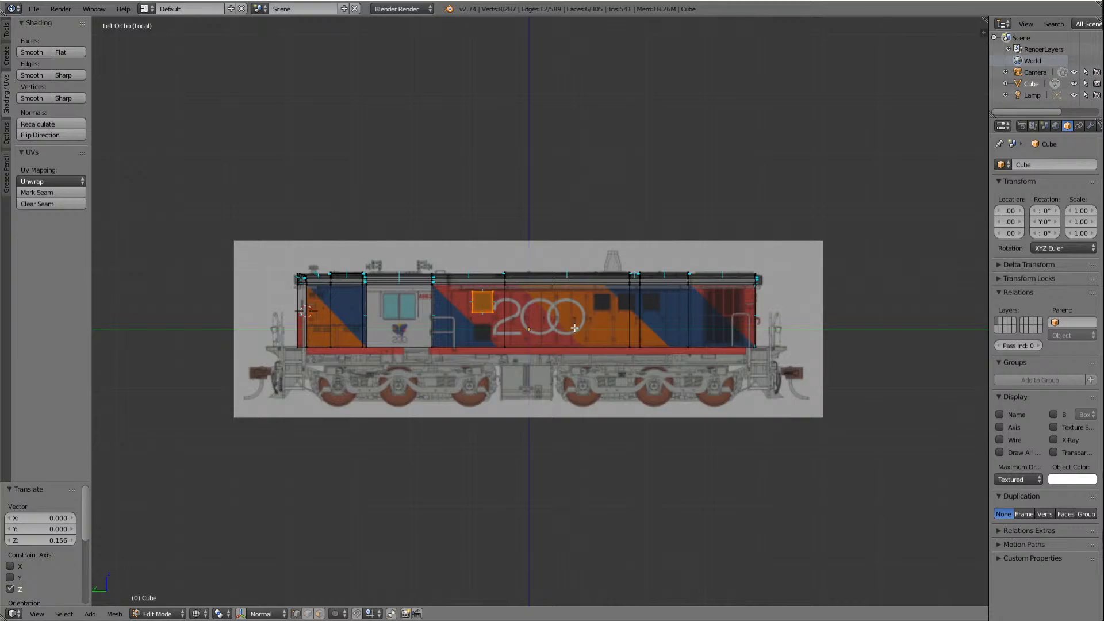
Step: From a raised end-on view, move the cube about 1.483 along X so it cuts through the body's side wall
key(KP_8)
key(KP_4)
key(KP_4)
key(KP_4)
key(KP_4)
key(KP_4)
key(KP_4)
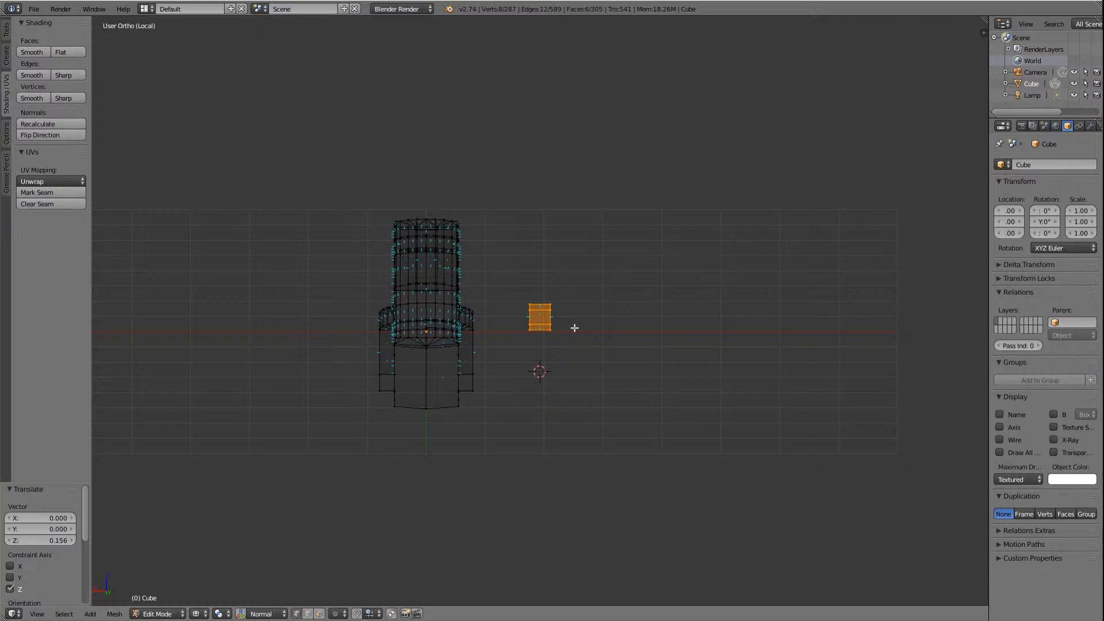
key(g)
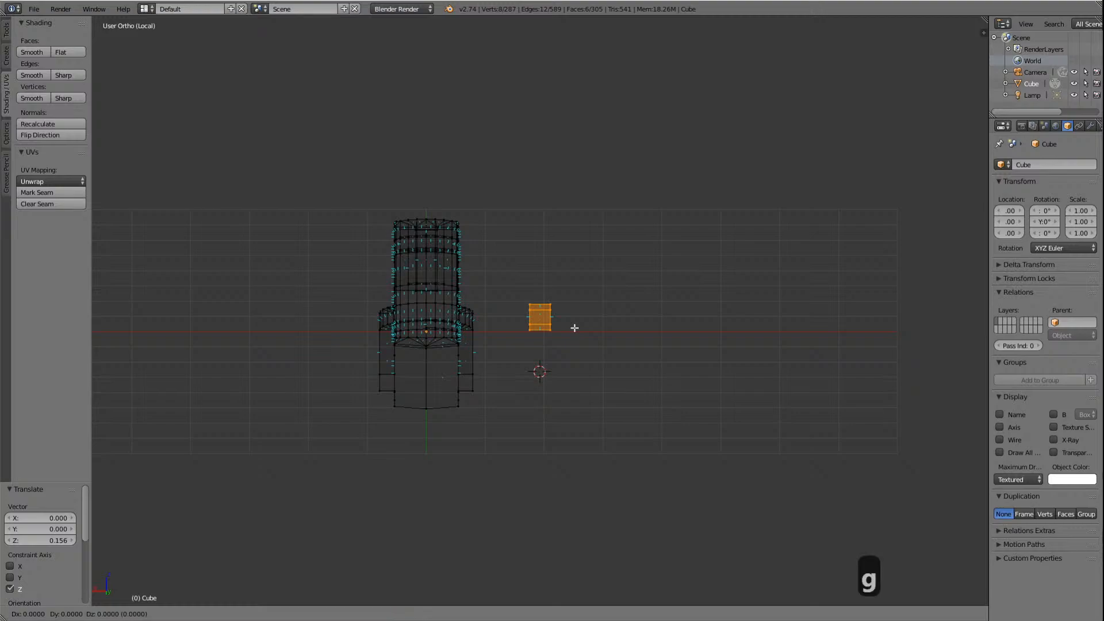
key(x)
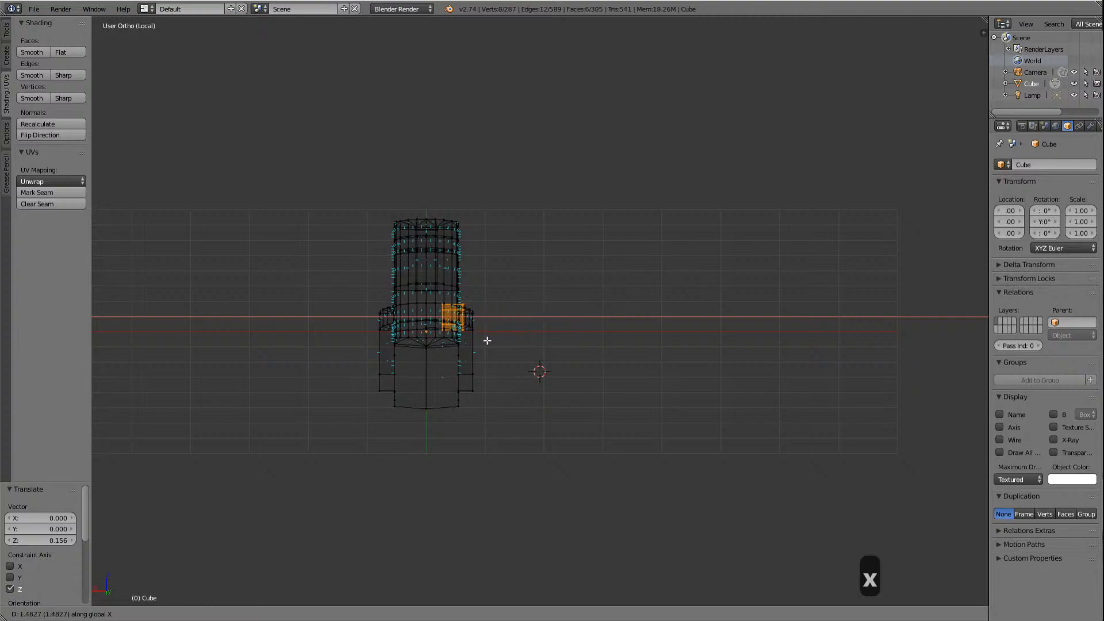
click(487, 341)
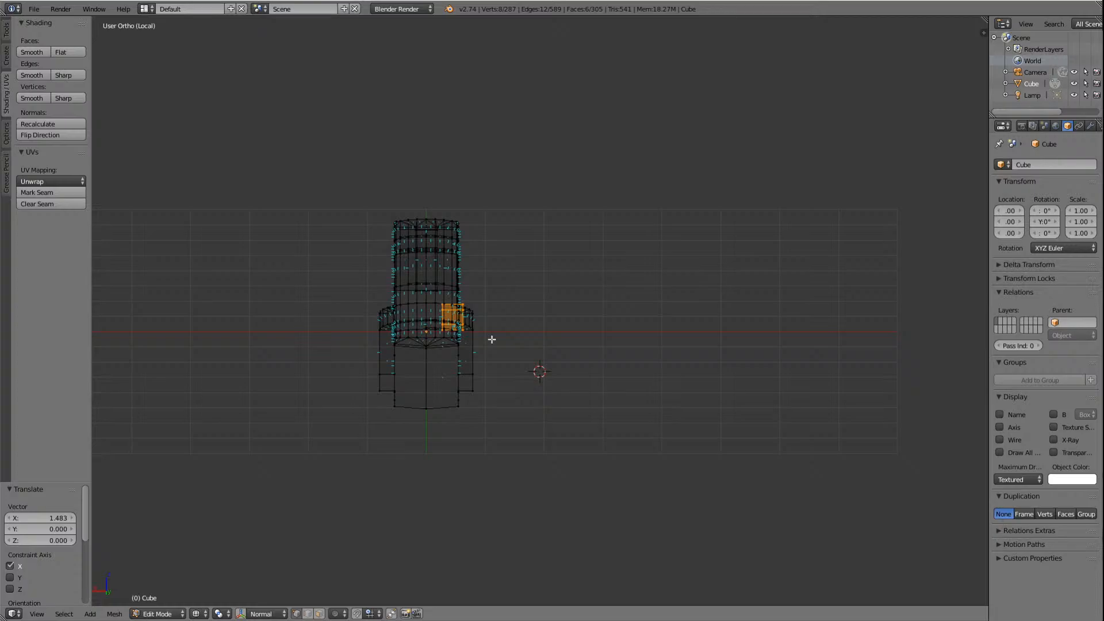
key(KP_Decimal)
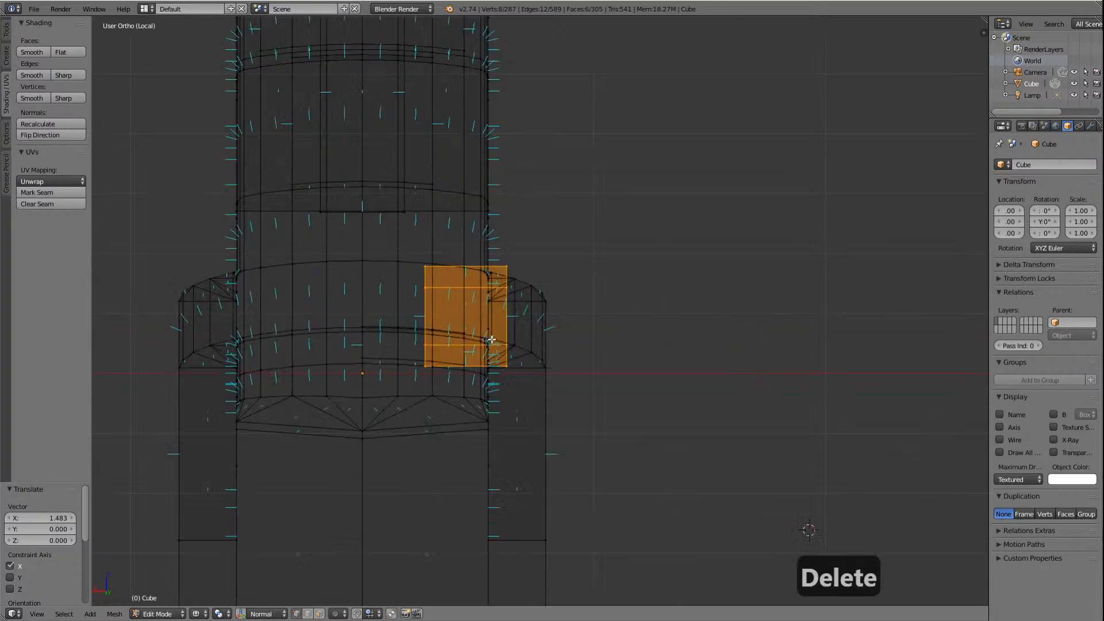
scroll(510, 267, down, 9)
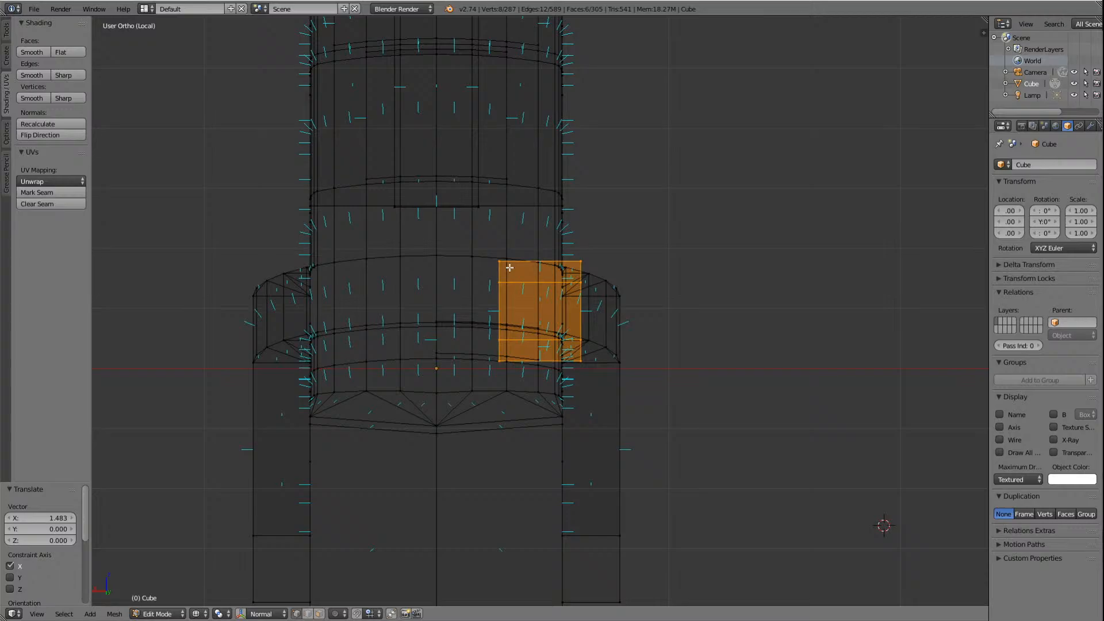
Step: Scale the selected box to about 0.879 so it matches the upper grille frame in the left-side reference drawing
key(ctrl+KP_3)
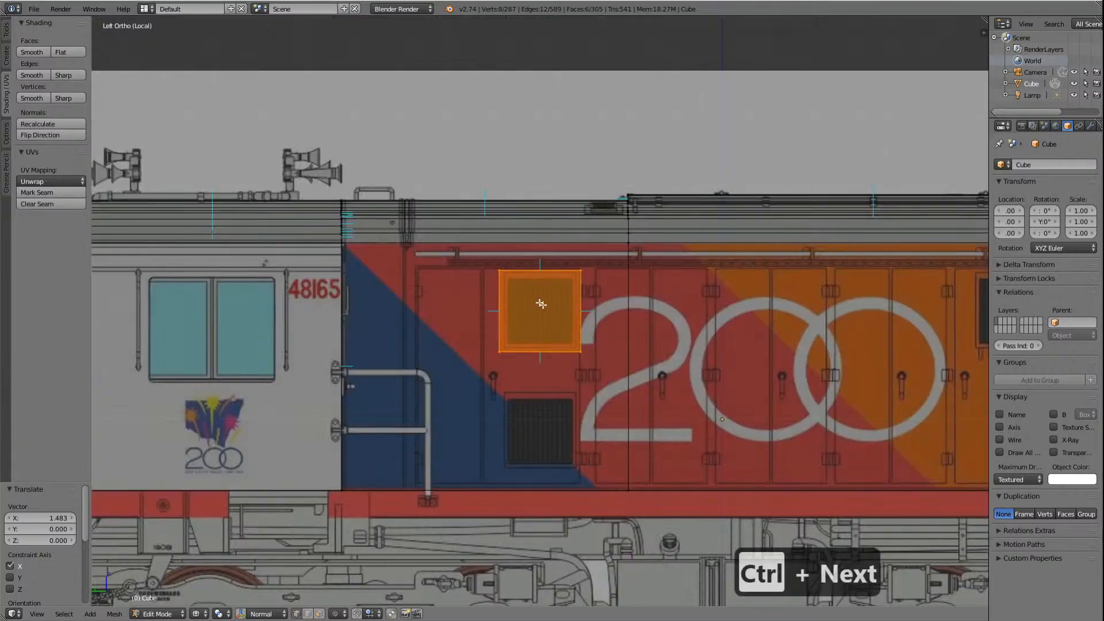
scroll(580, 331, up, 5)
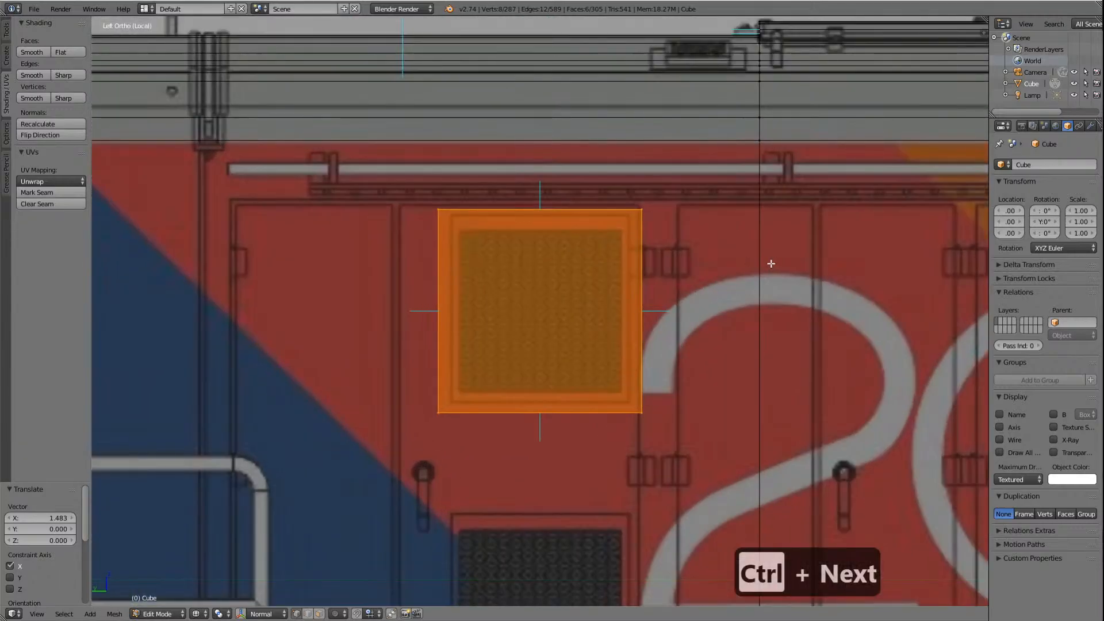
scroll(774, 280, down, 3)
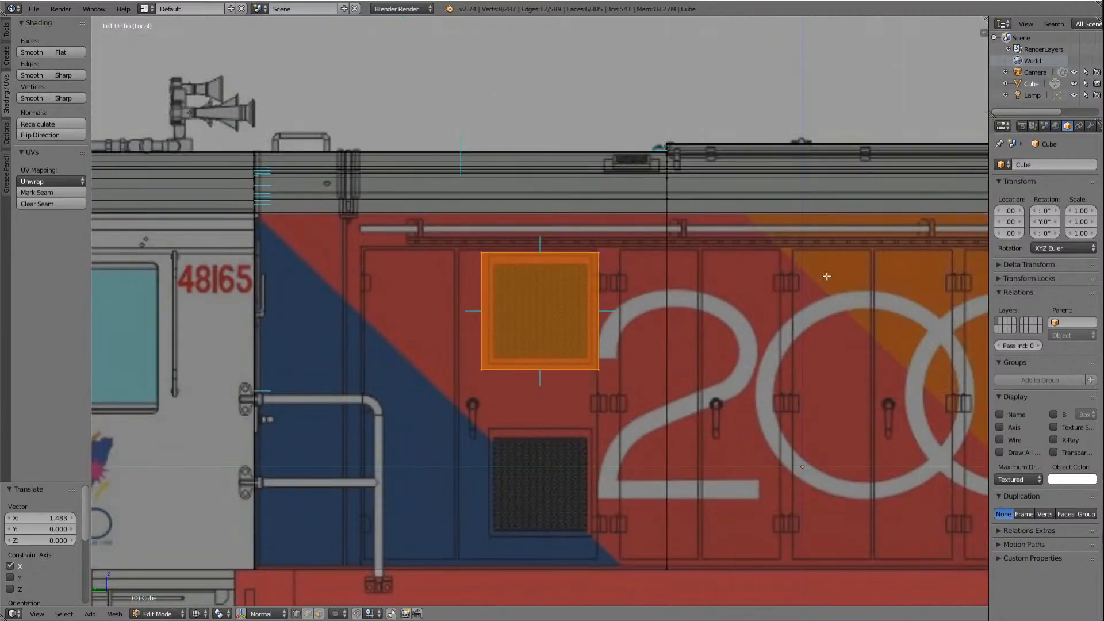
key(s)
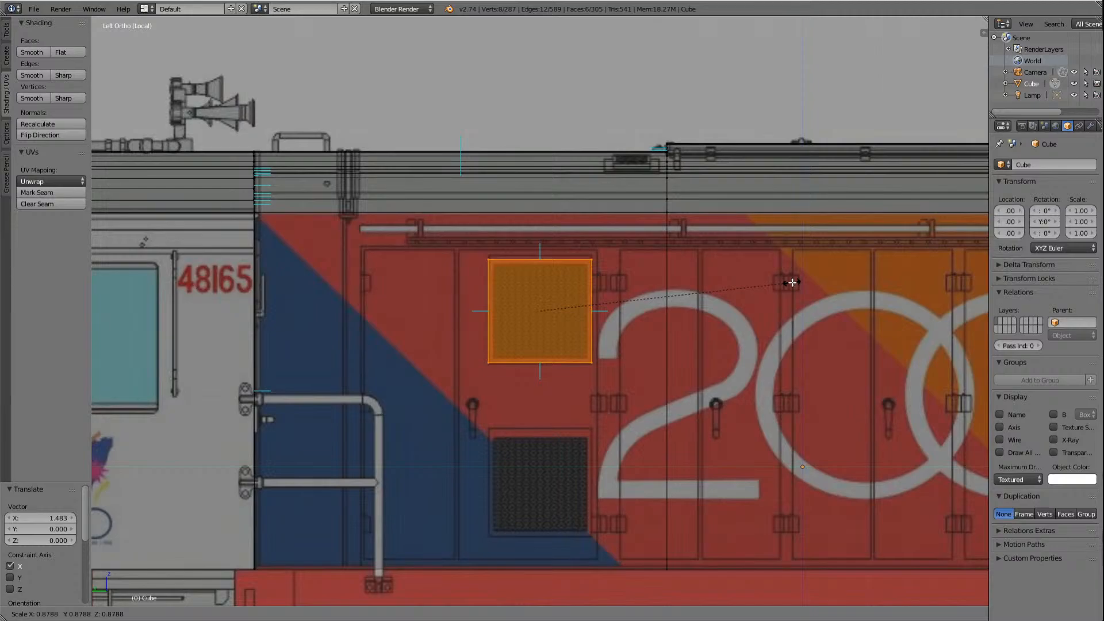
click(792, 283)
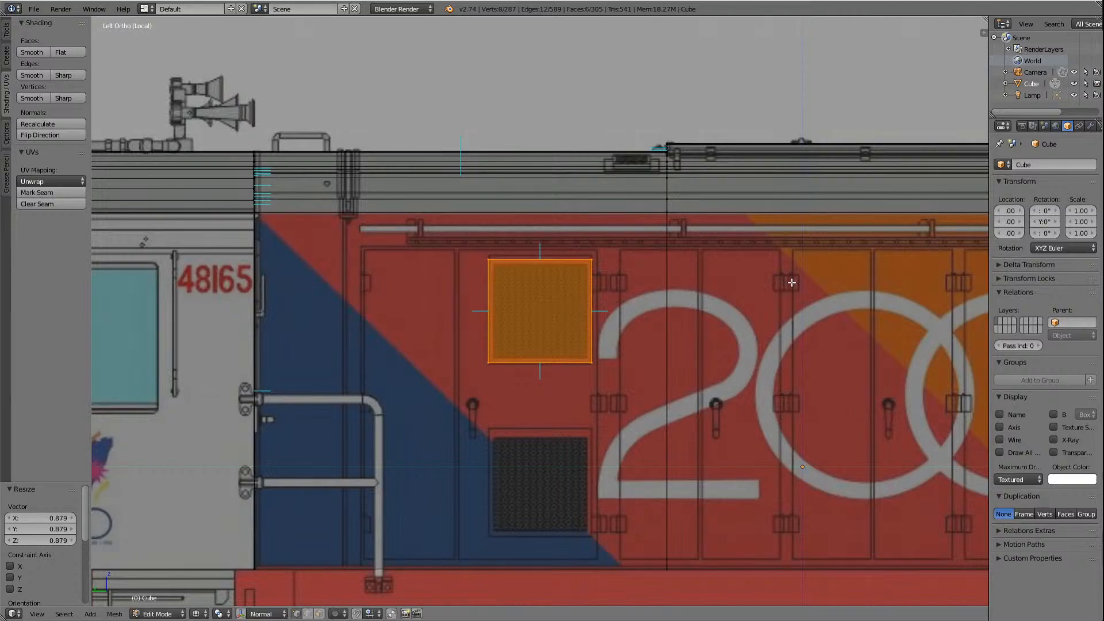
key(g)
key(y)
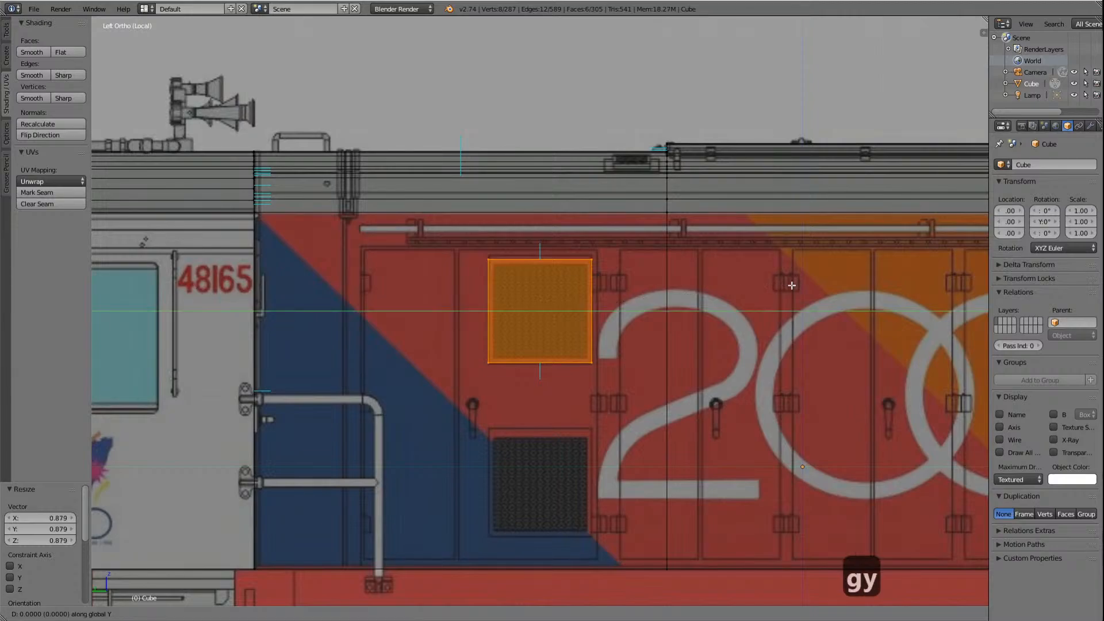
click(792, 287)
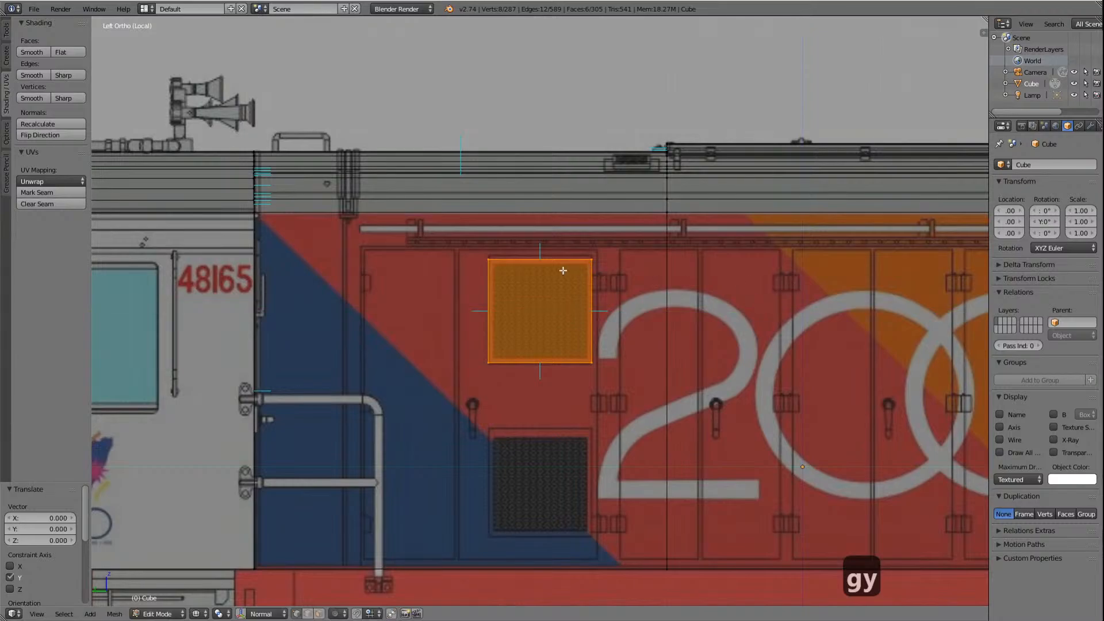
Step: Raise only the box's top face about 0.014 along Z to meet the upper edge of the reference grille frame
key(Up)
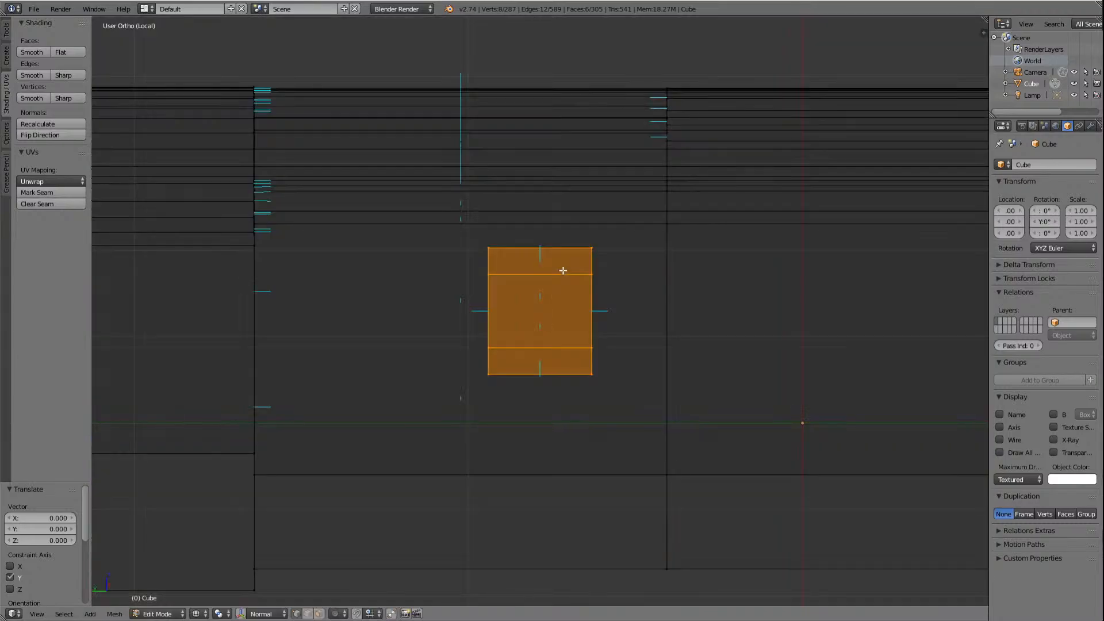
key(Left)
key(Left)
key(a)
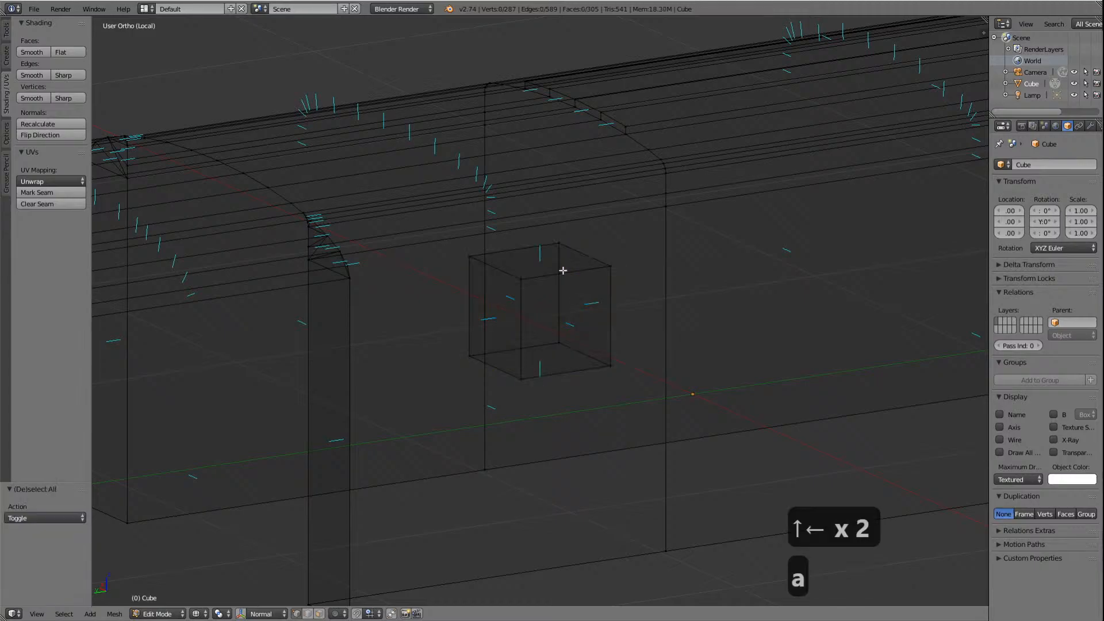
right_click(541, 259)
key(a)
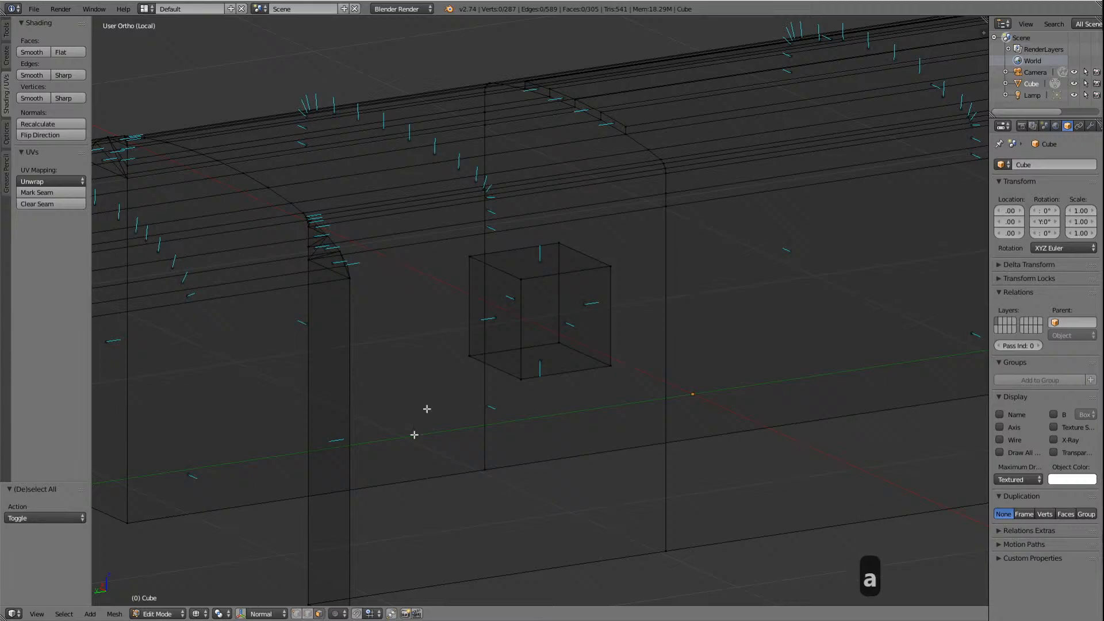
right_click(561, 253)
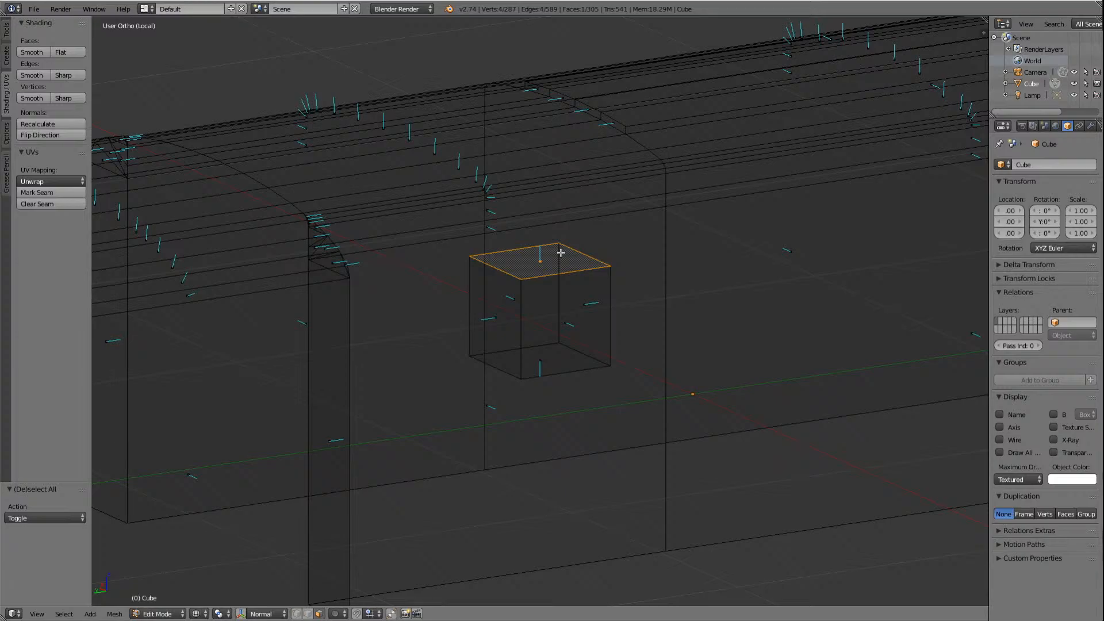
key(ctrl+KP_3)
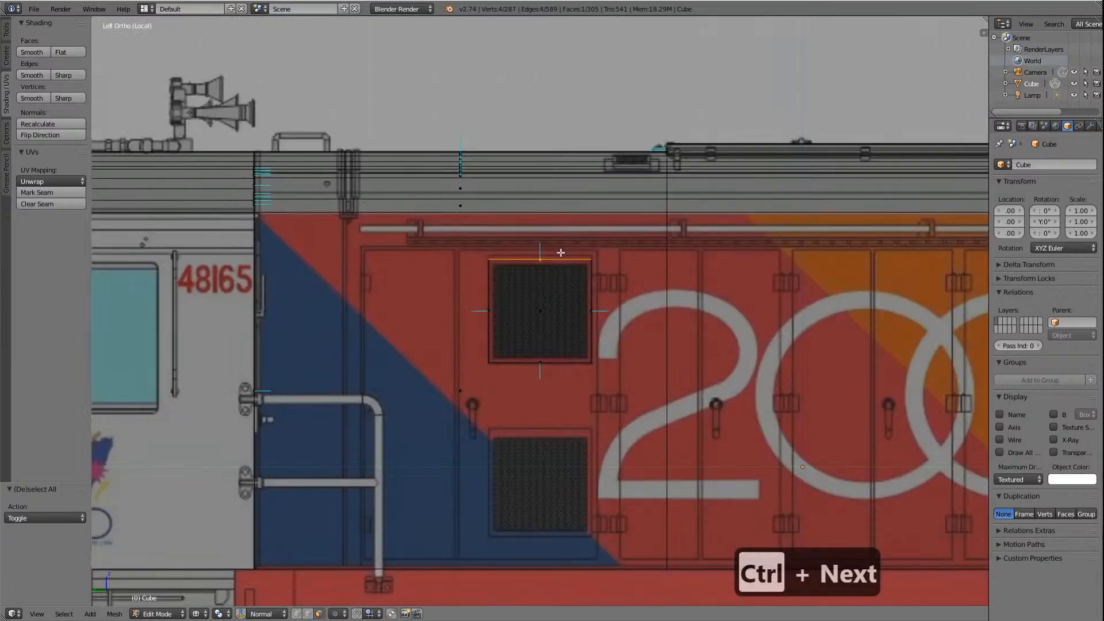
key(g)
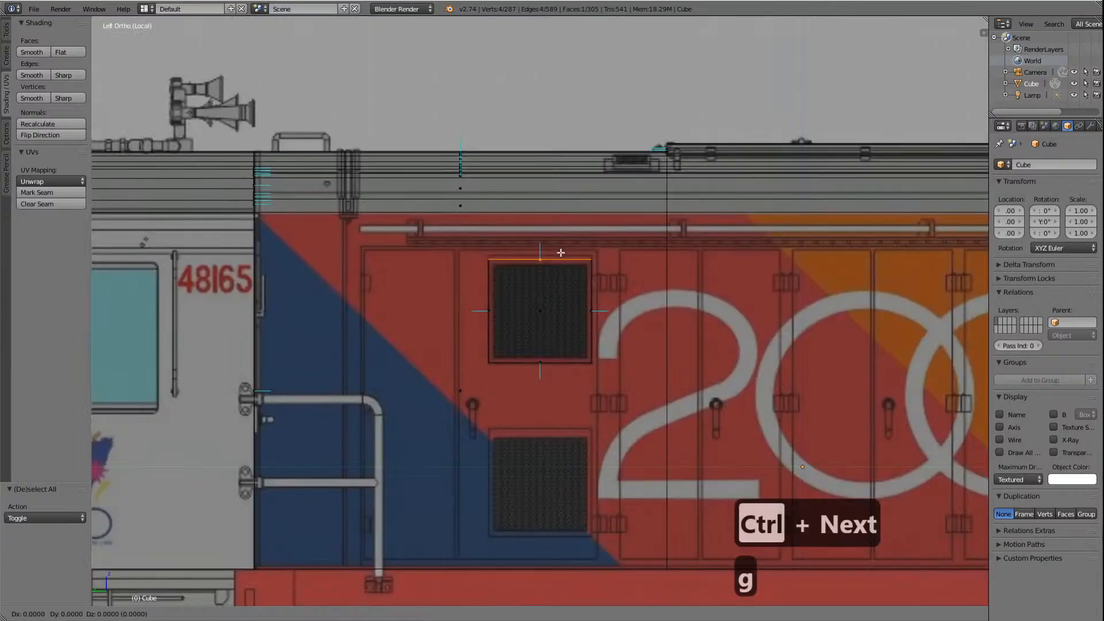
key(z)
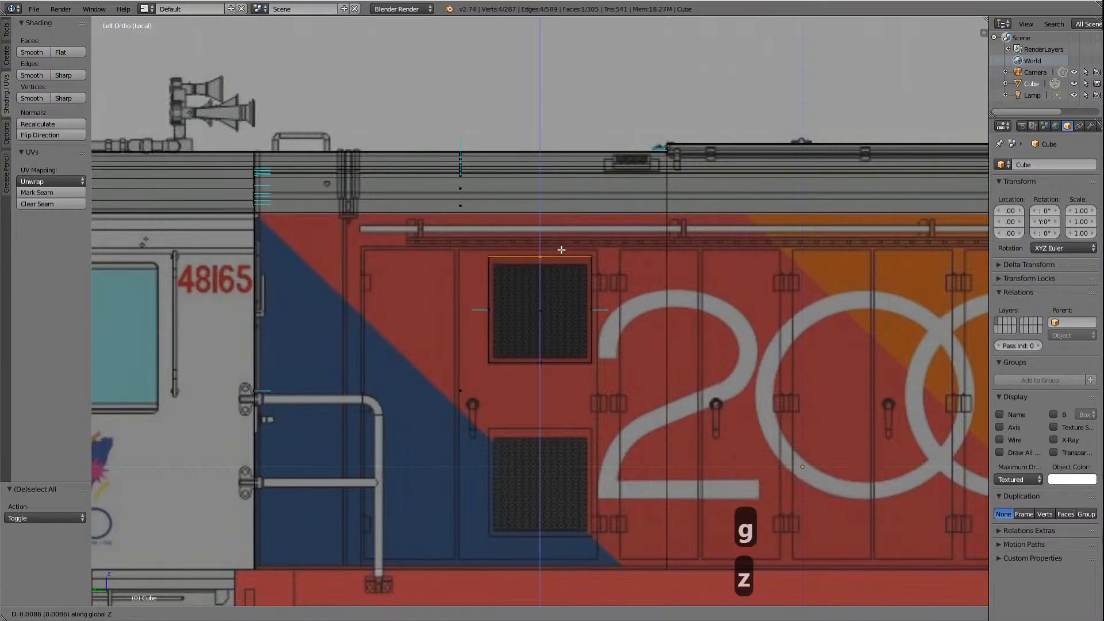
click(563, 248)
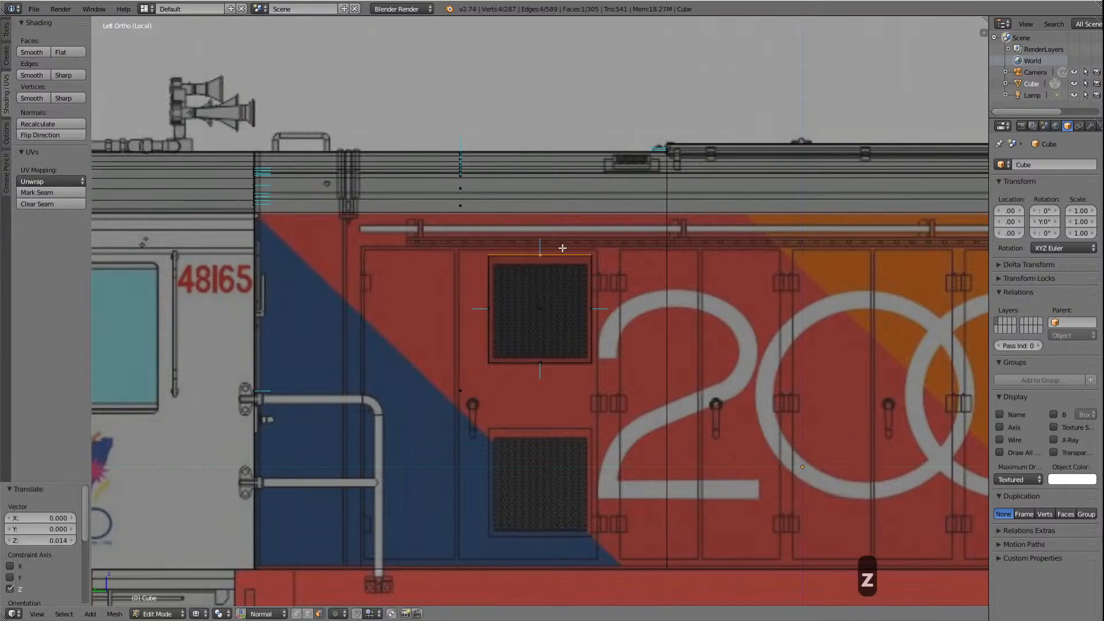
Step: Move the box's inner side face about 0.859 along X, extending the box across the body to just beyond the opposite wall
scroll(623, 299, down, 5)
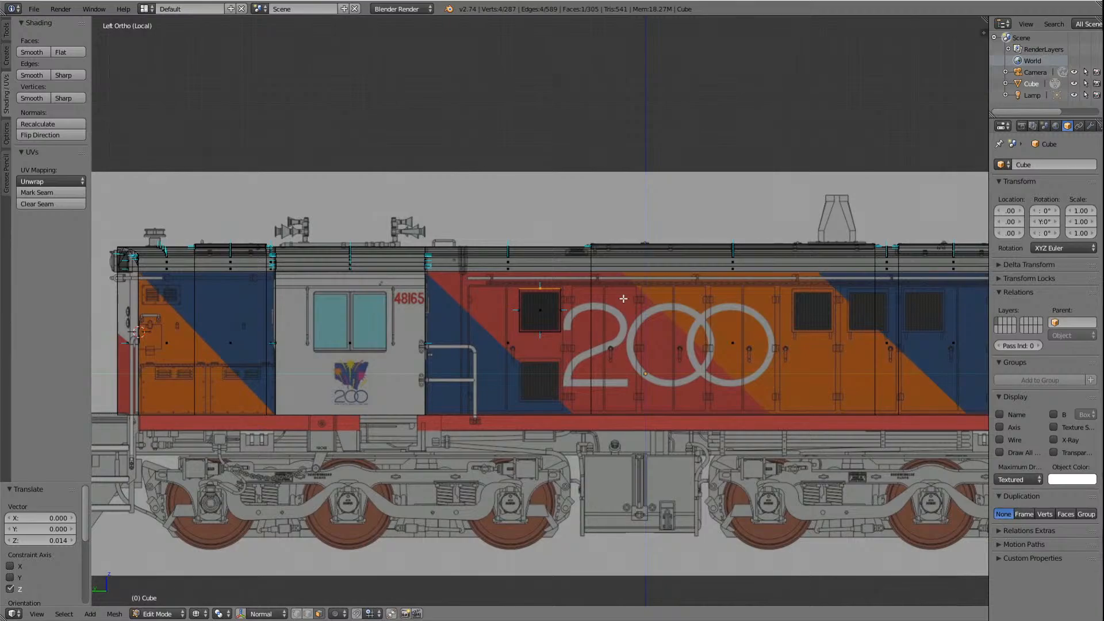
key(Left)
key(Left)
key(Left)
key(Left)
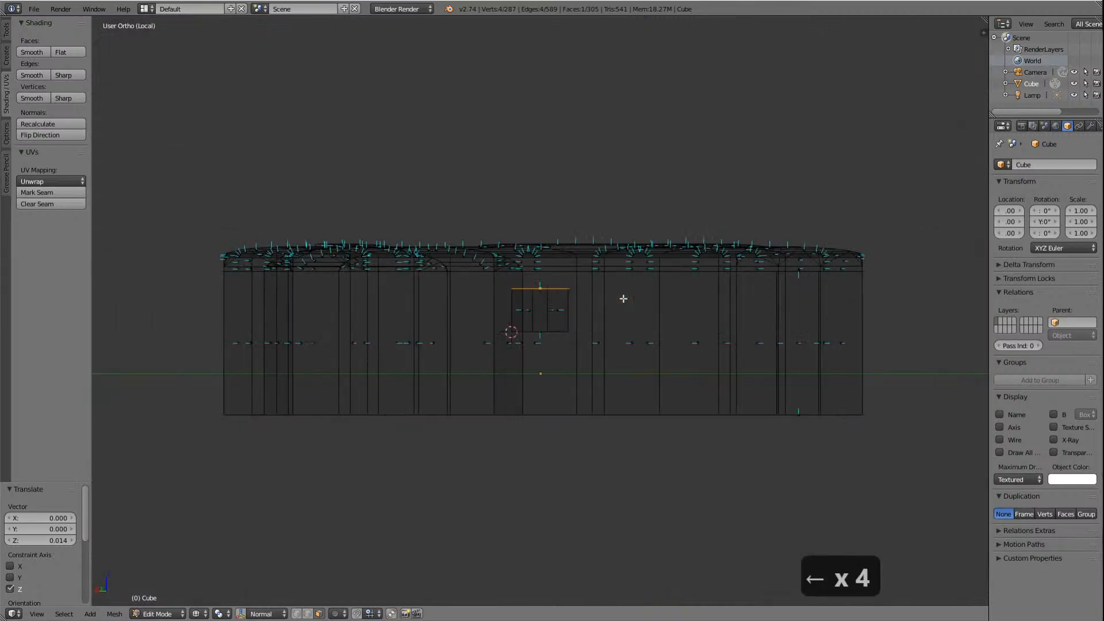
key(Up)
key(Up)
key(Up)
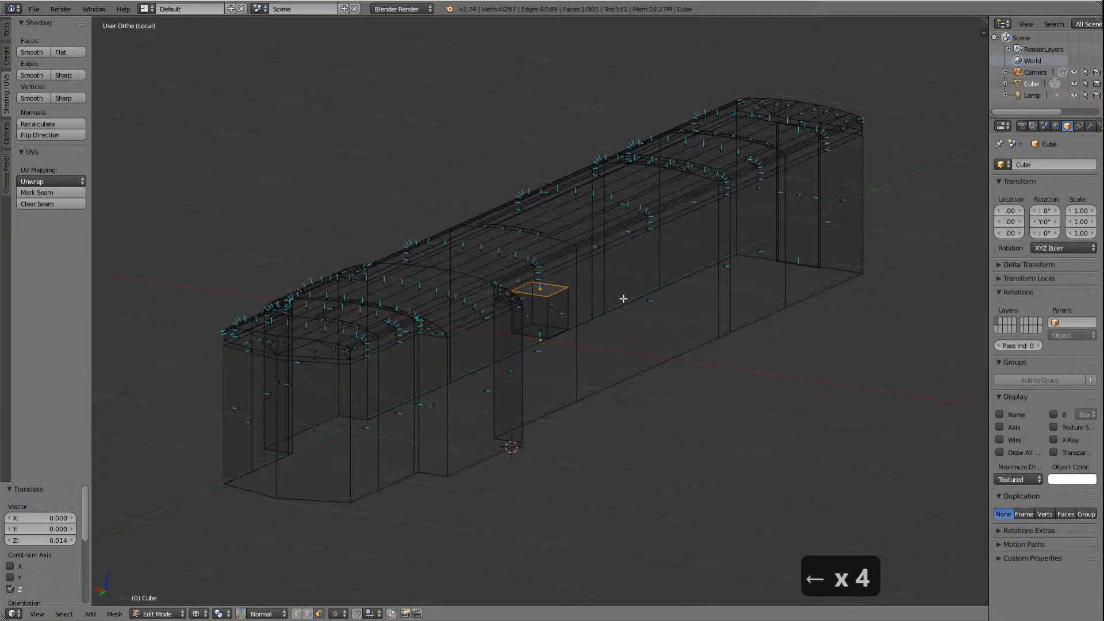
key(Left)
key(Left)
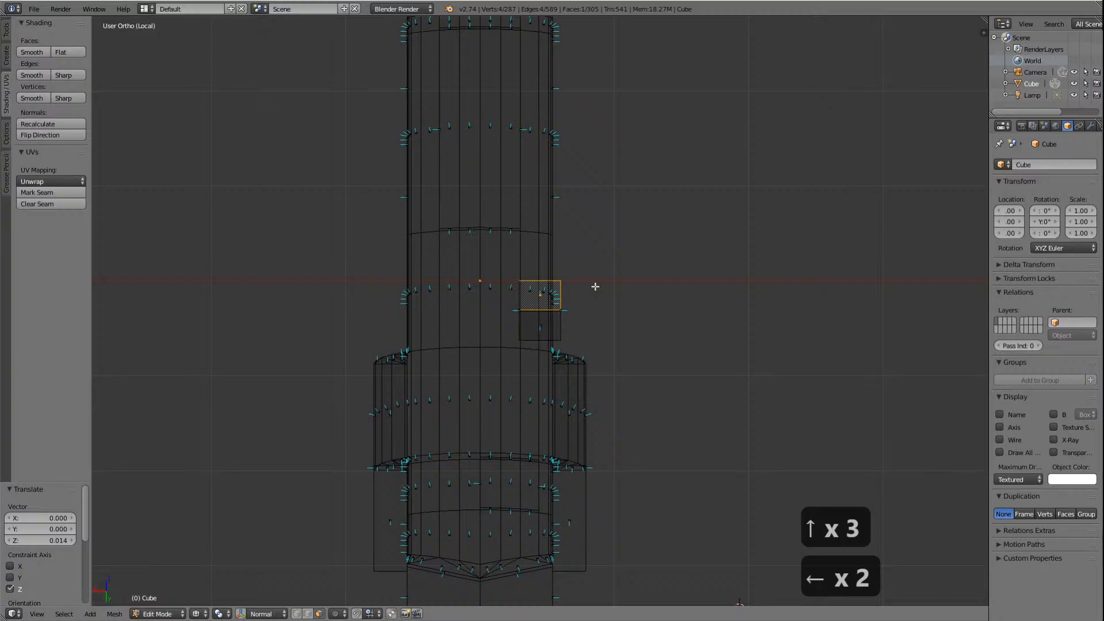
key(Left)
key(Left)
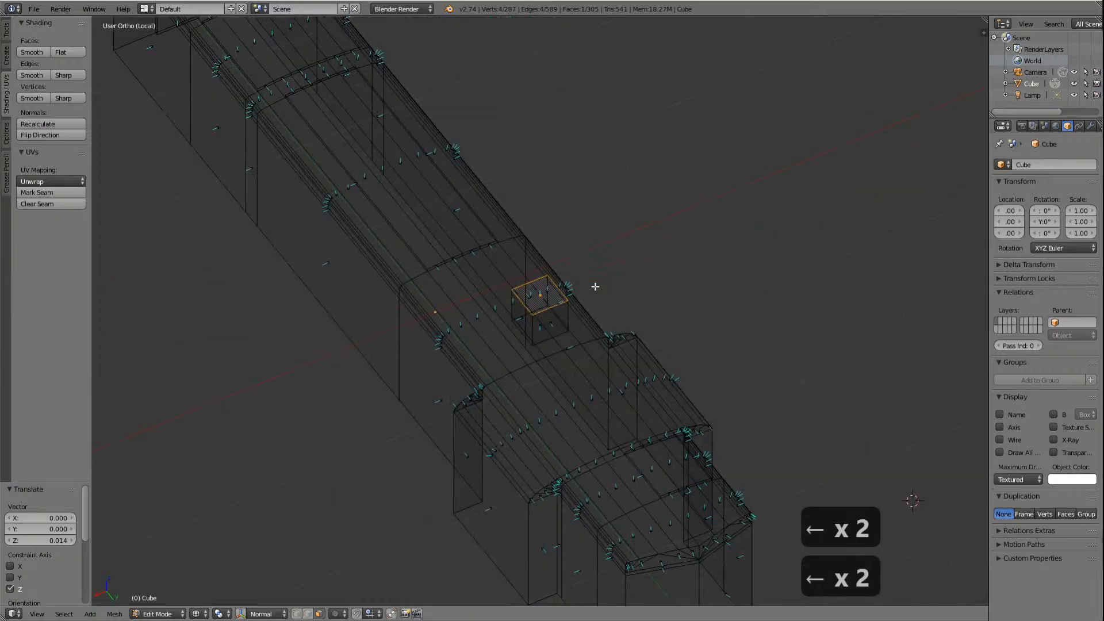
scroll(595, 286, up, 4)
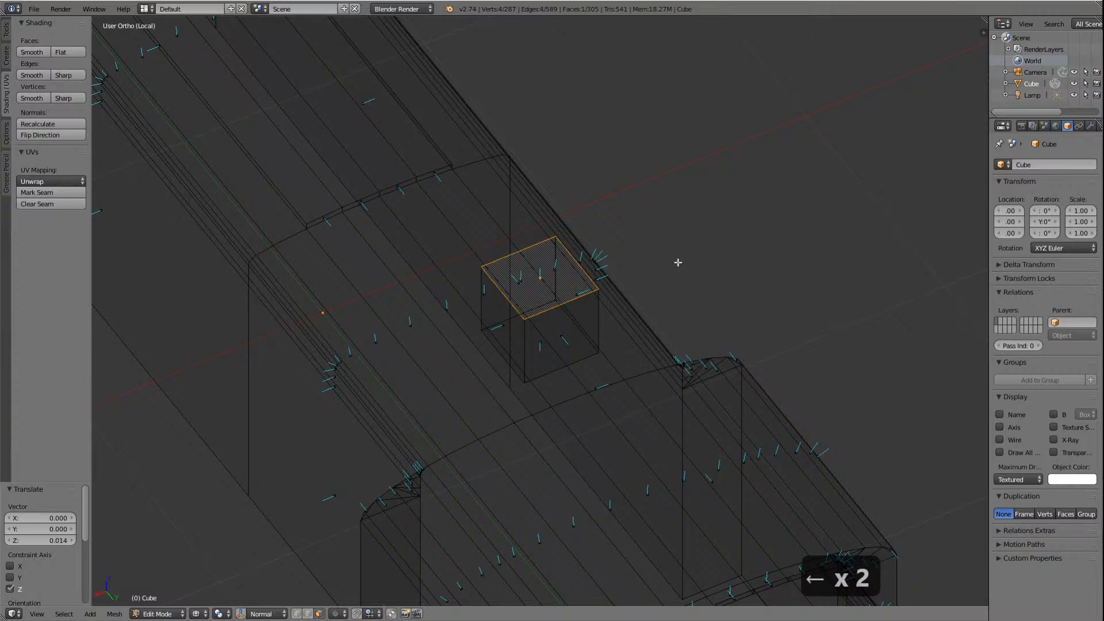
key(a)
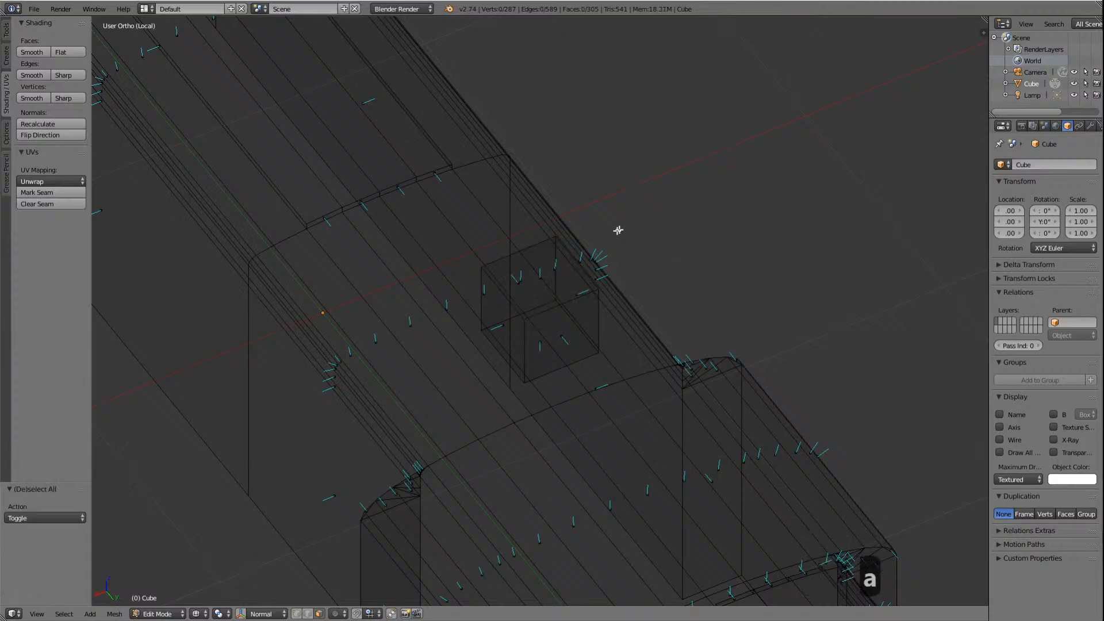
right_click(498, 325)
scroll(788, 175, down, 2)
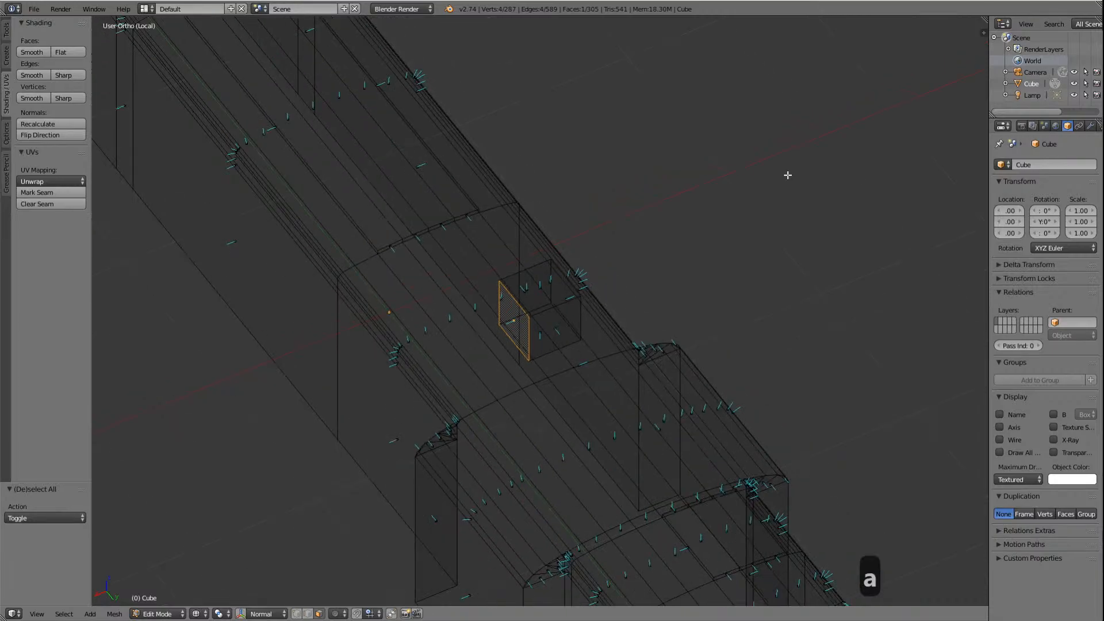
key(KP_6)
key(KP_6)
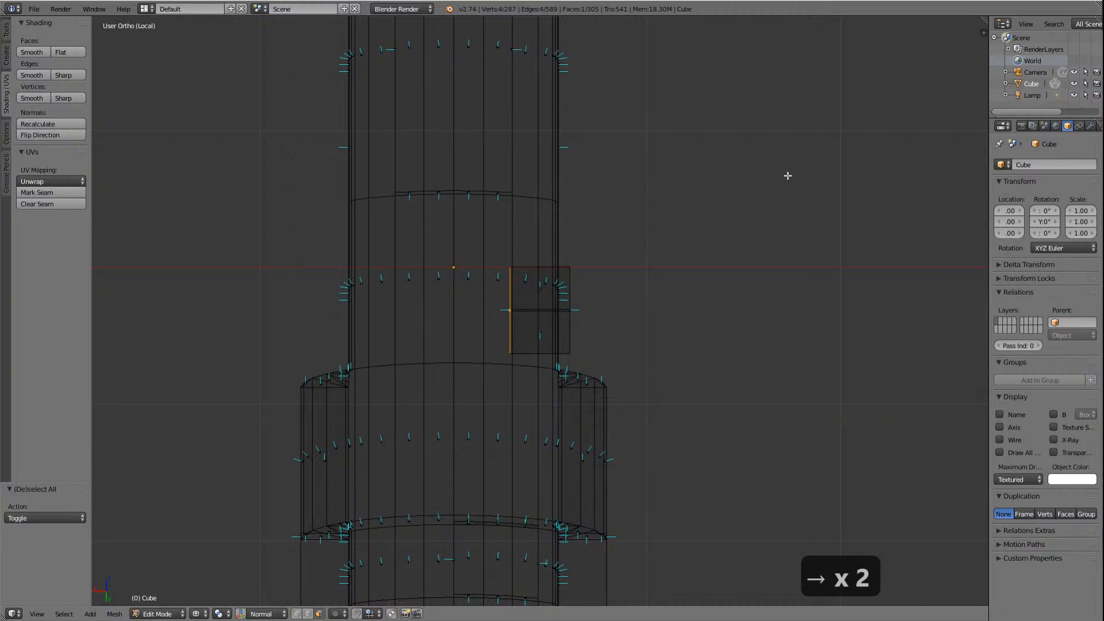
key(g)
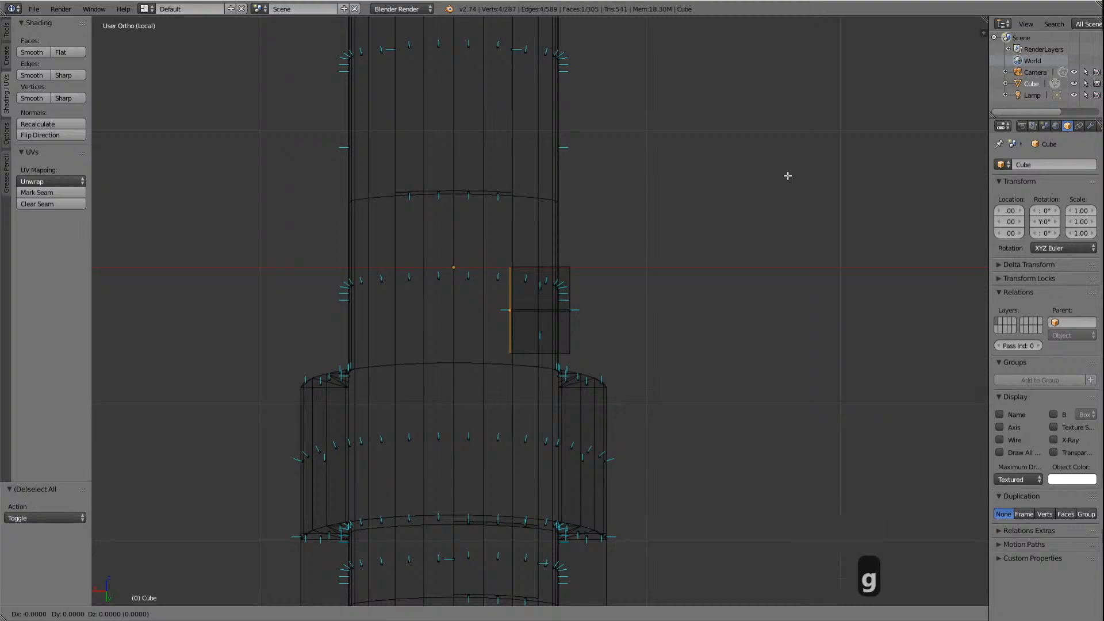
key(x)
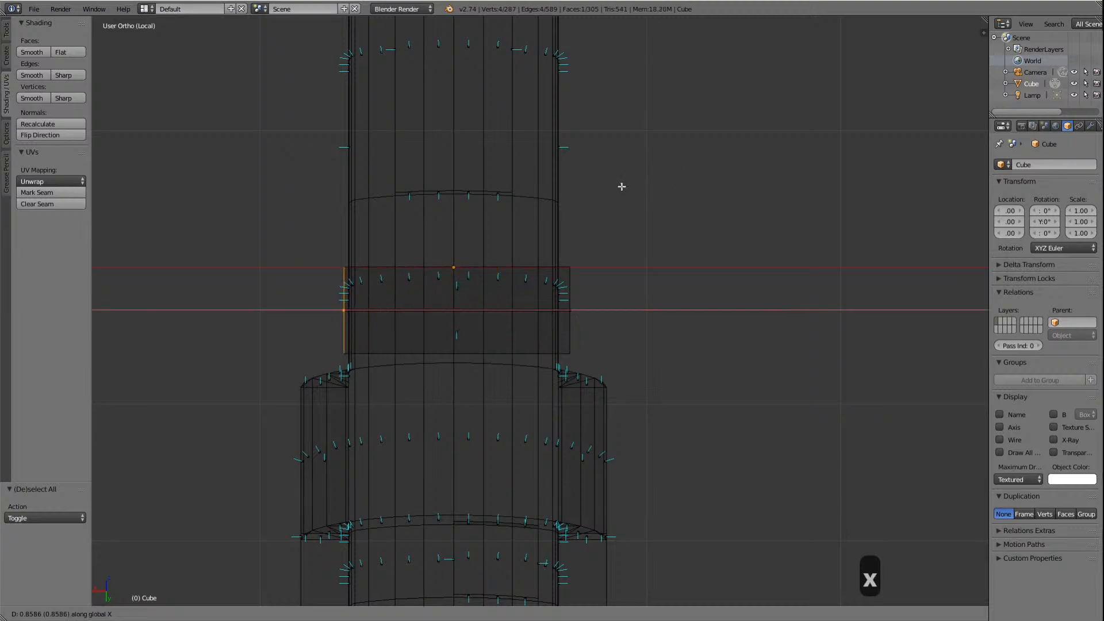
click(622, 186)
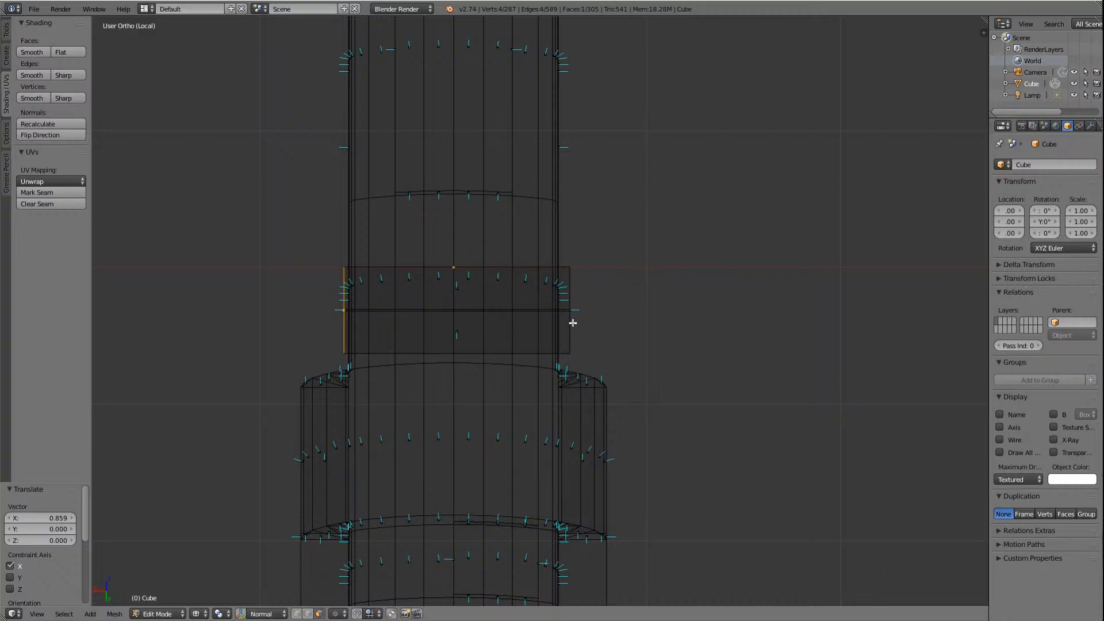
Step: Move the box's outer end face about 0.045 along X toward the body, leaving it just outside the wall
key(Right)
key(Right)
right_click(572, 323)
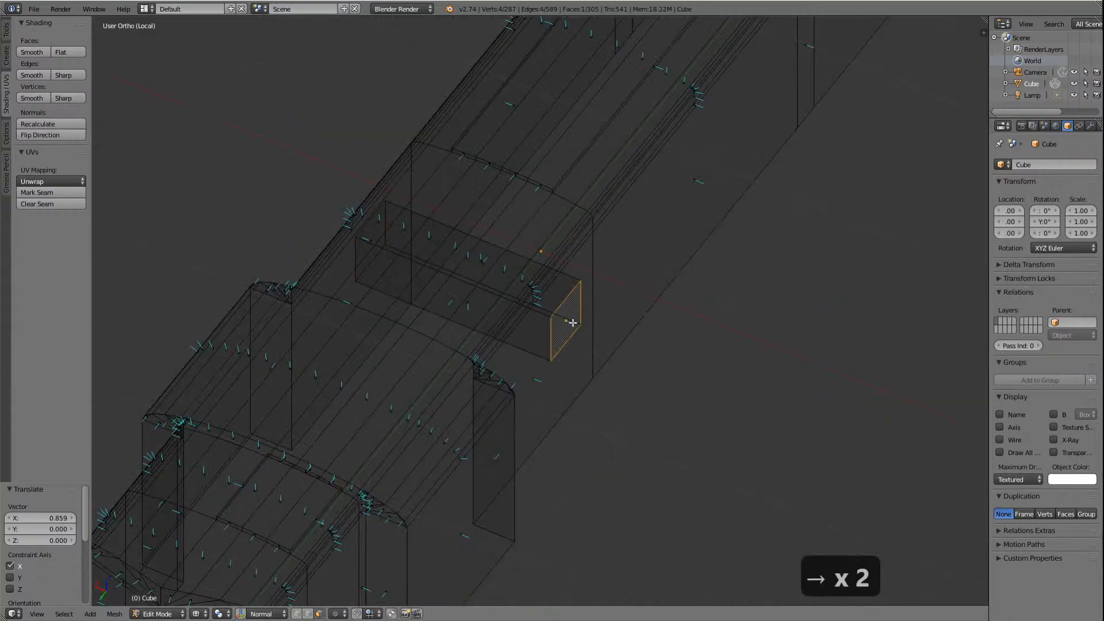
key(Left)
key(Left)
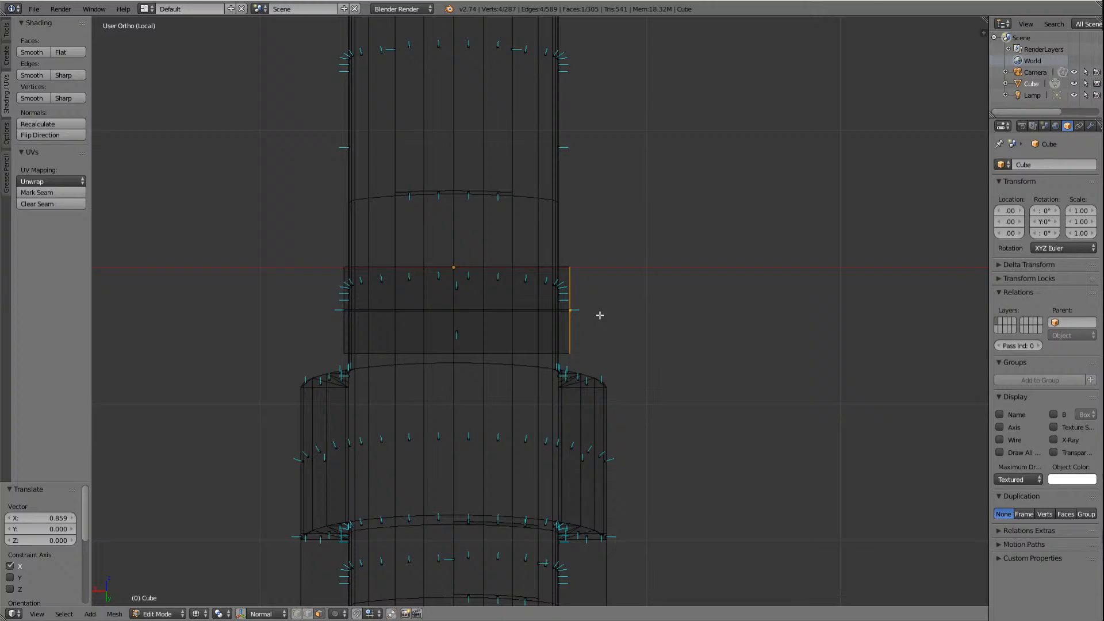
key(g)
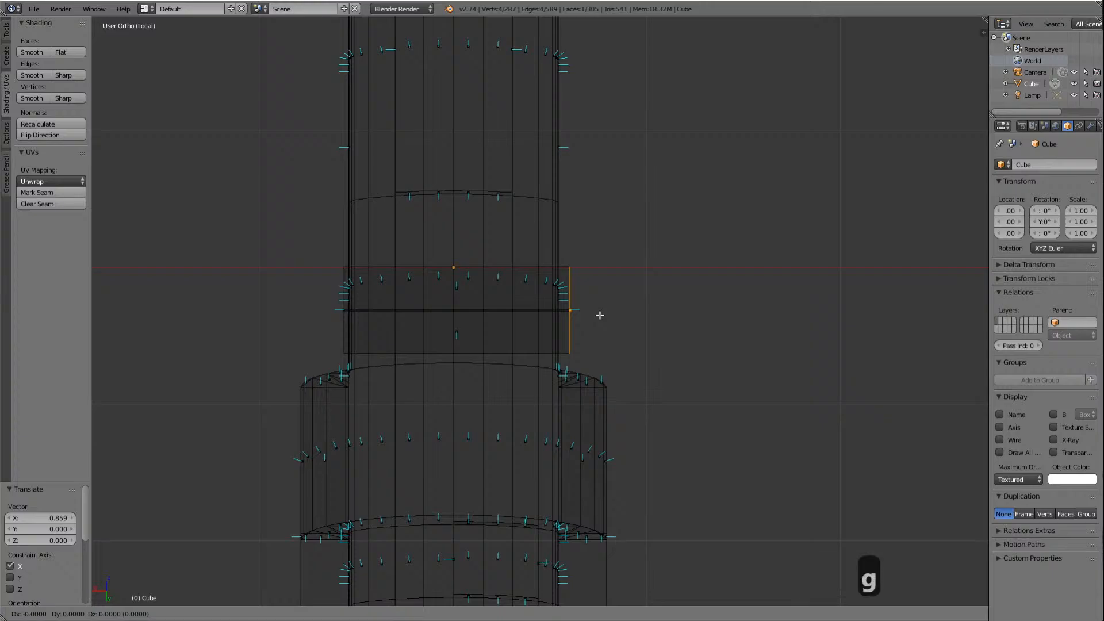
key(x)
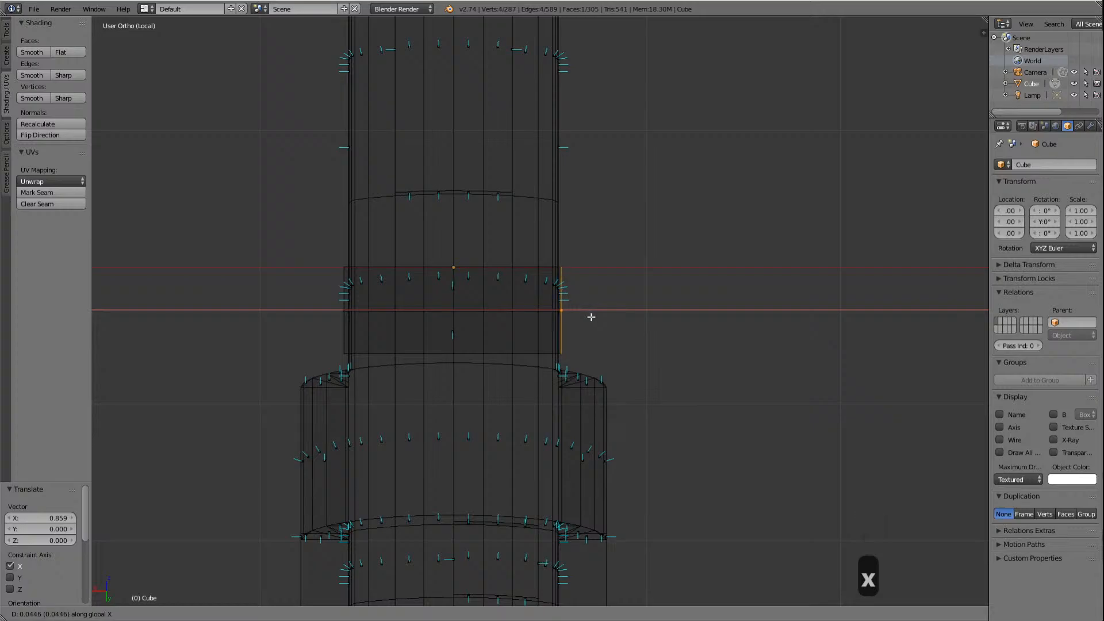
click(591, 317)
Step: Examine the box's outer end face against the body's side wall, close up and in perspective
key(KP_6)
key(KP_6)
key(KP_6)
key(KP_6)
key(KP_6)
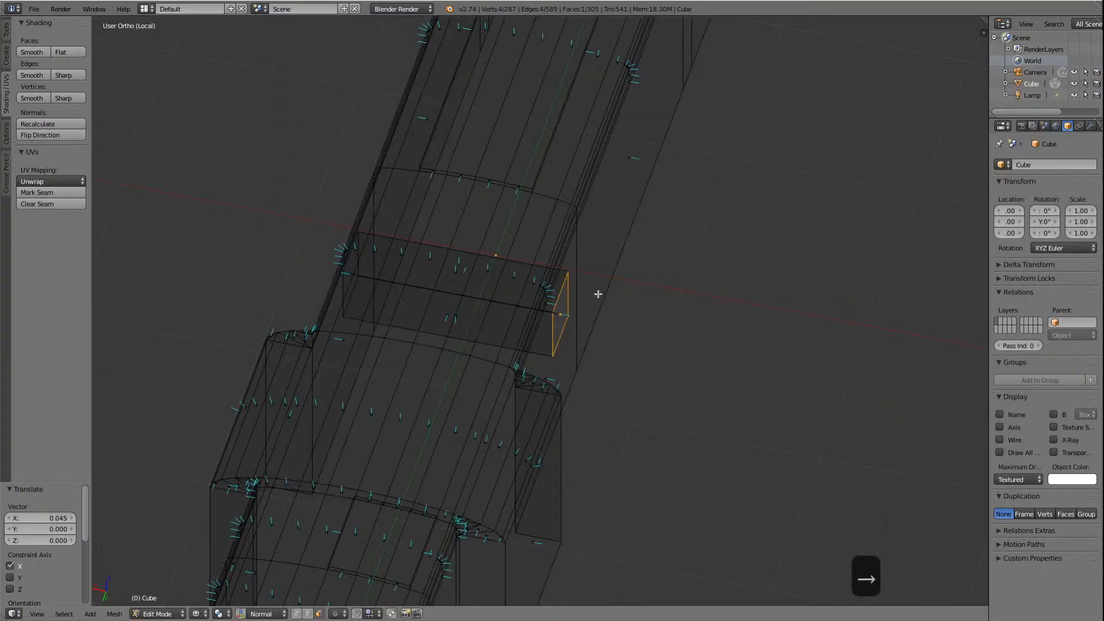
key(KP_6)
key(KP_6)
key(KP_2)
key(KP_2)
key(KP_2)
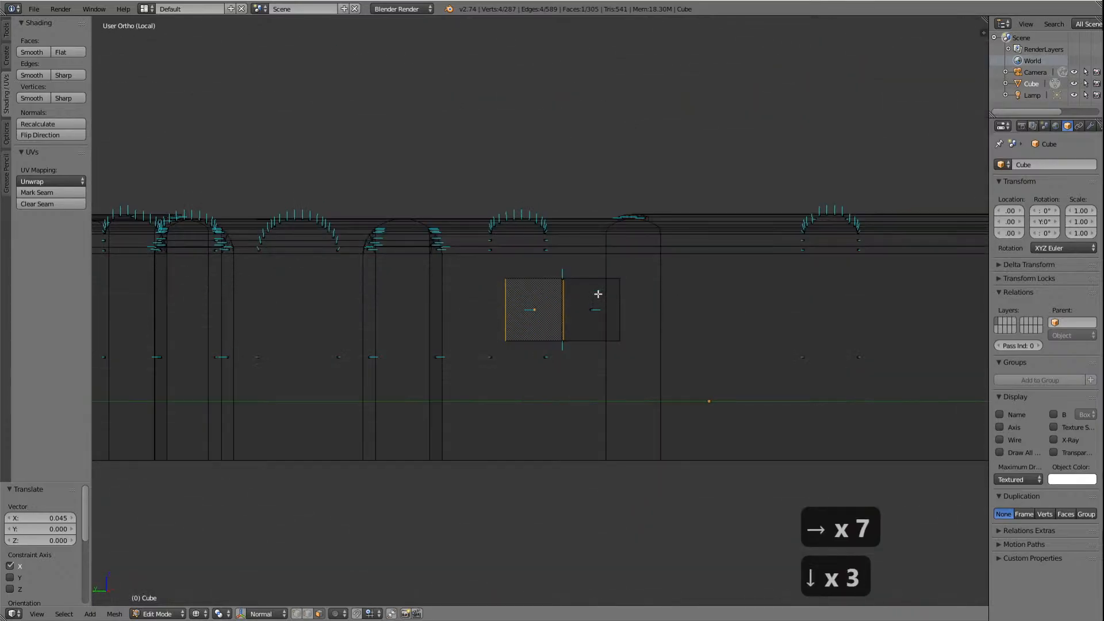
key(KP_Delete)
scroll(617, 295, down, 5)
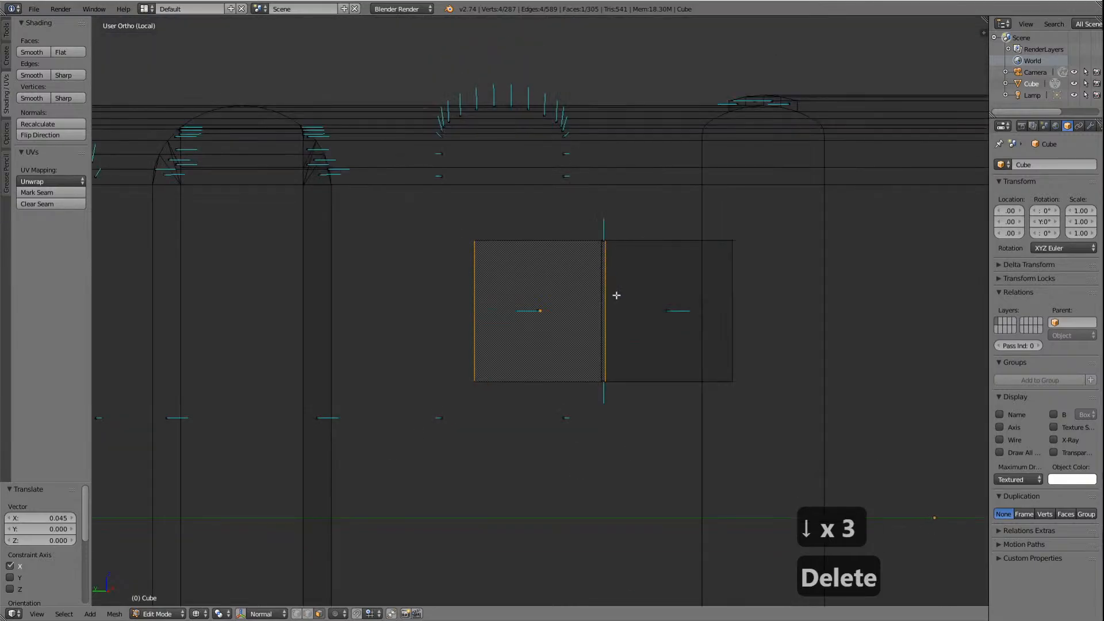
key(KP_5)
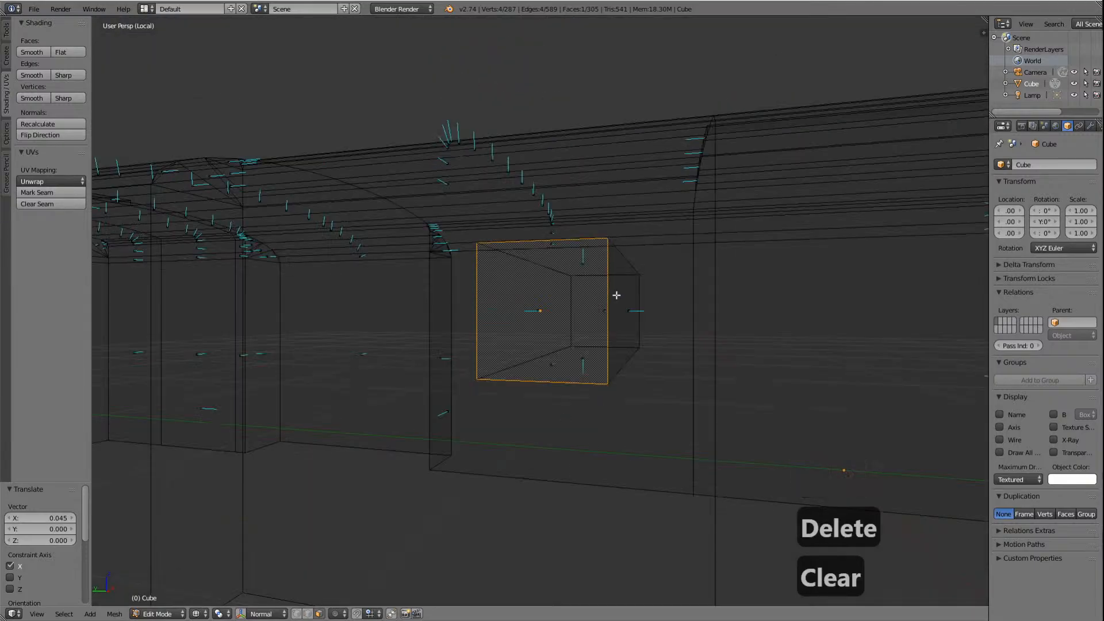
Step: Compare the box's outline with the frame of the upper side grille in the orthographic left view
key(ctrl+KP_Next)
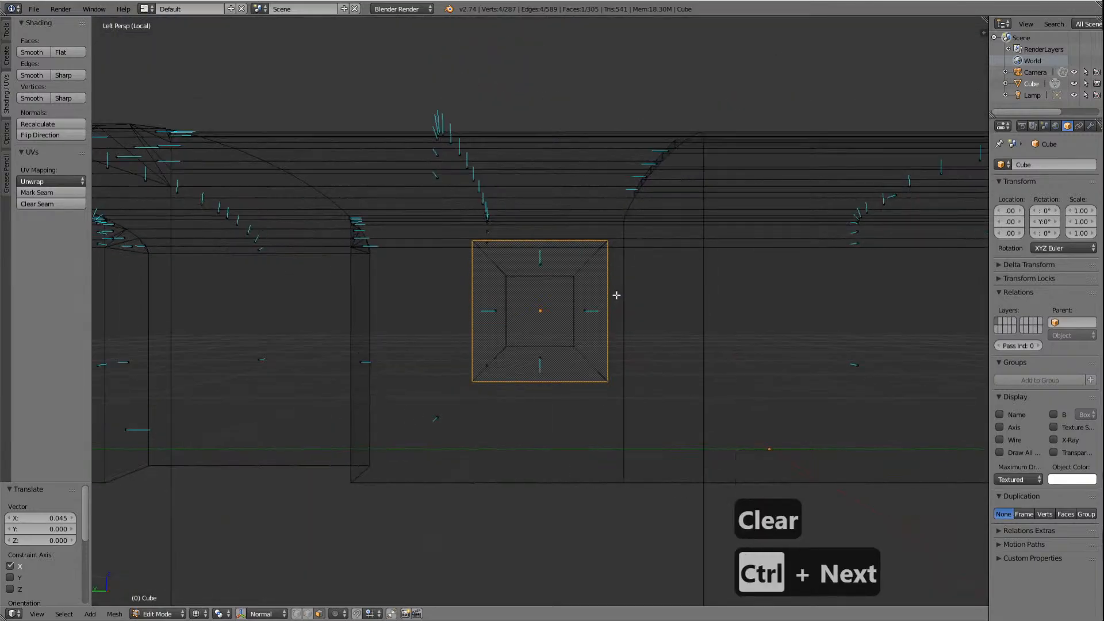
scroll(618, 305, down, 5)
scroll(619, 317, down, 2)
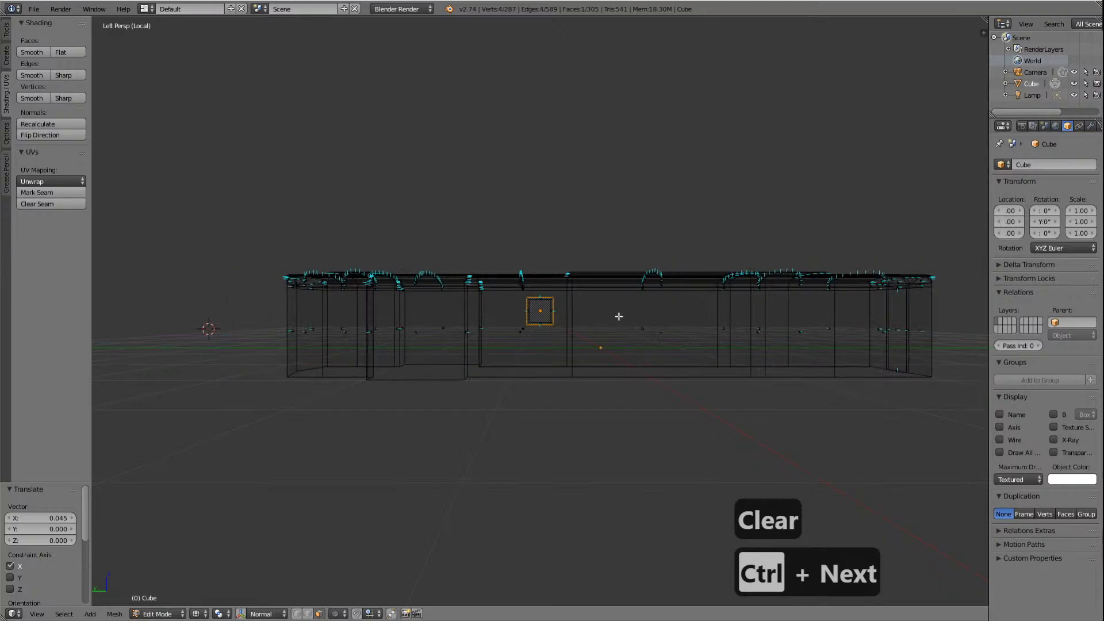
key(KP_5)
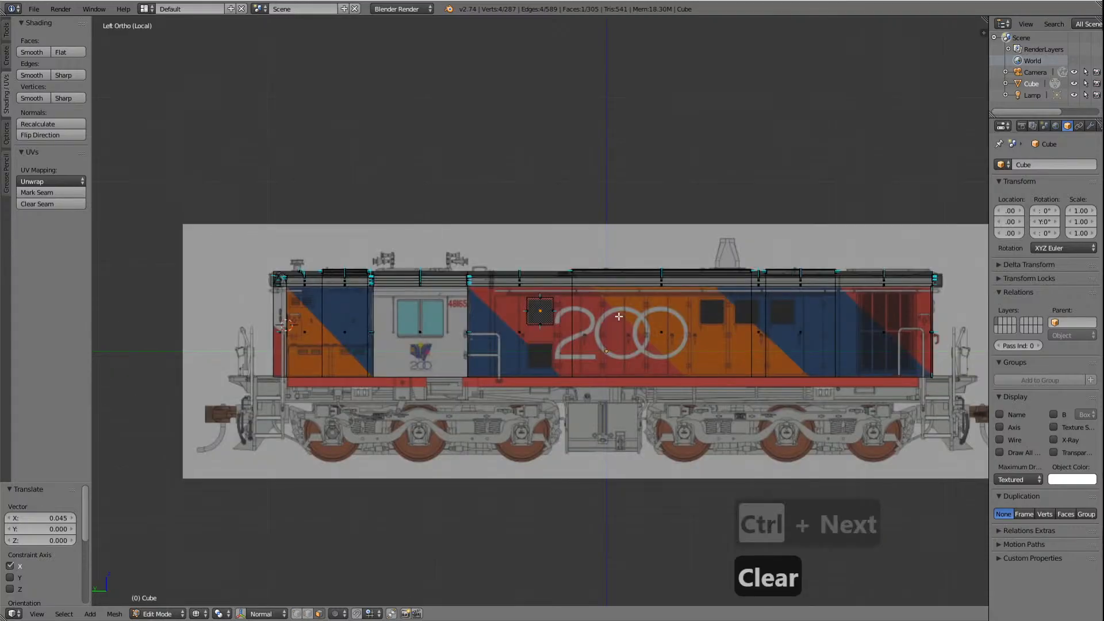
scroll(618, 319, up, 8)
scroll(618, 321, up, 4)
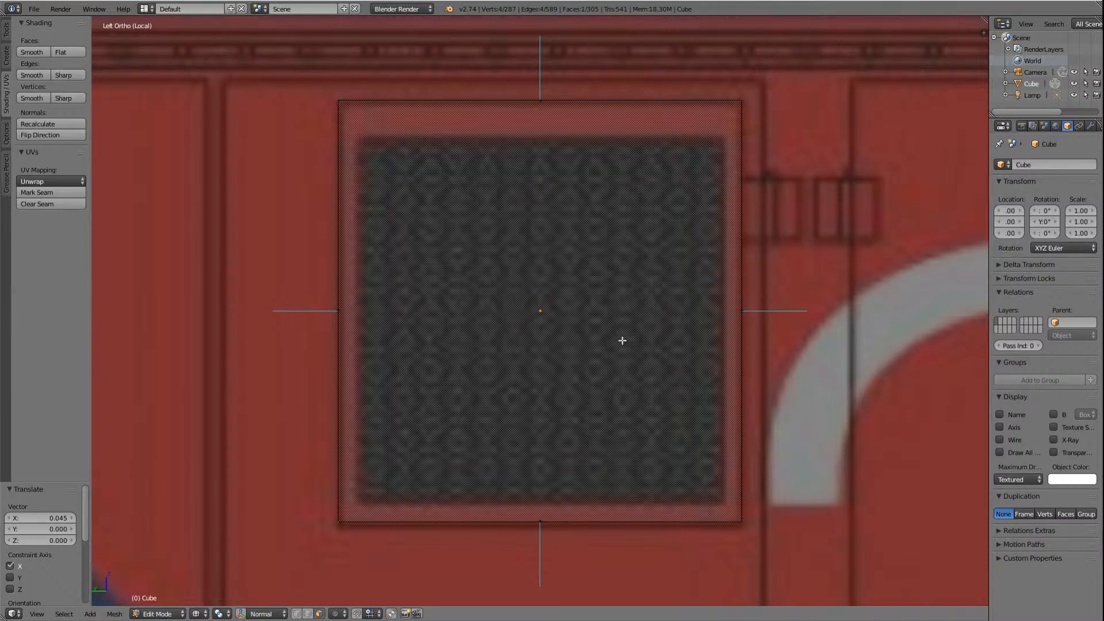
scroll(622, 340, down, 8)
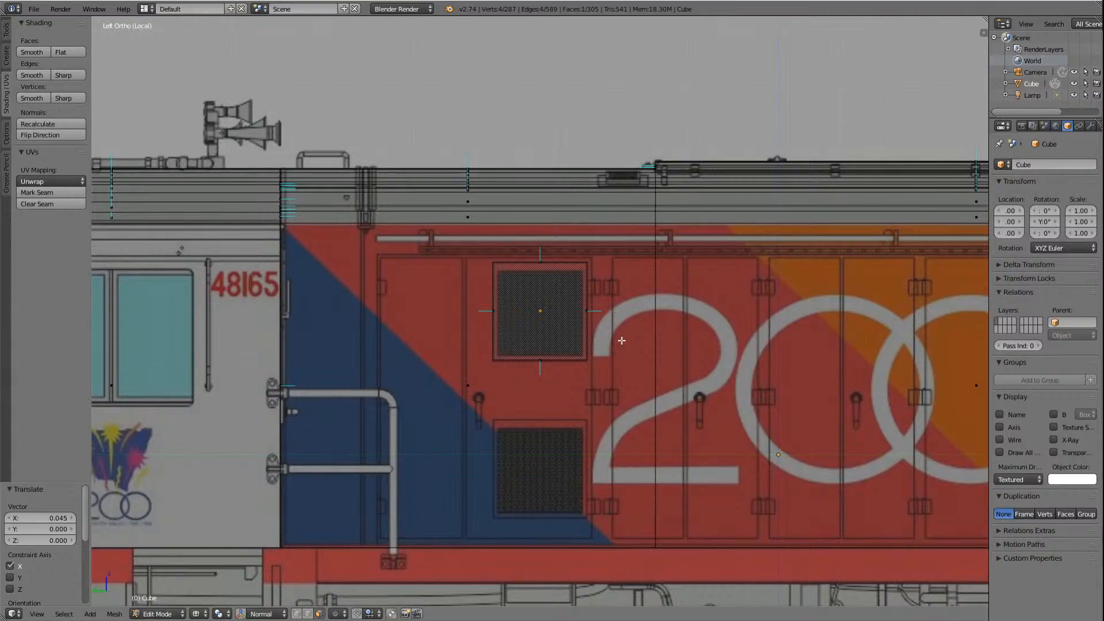
Step: Select the box's top and bottom faces, both end faces and one long side face so the whole box can be moved
key(KP_8)
key(KP_4)
key(a)
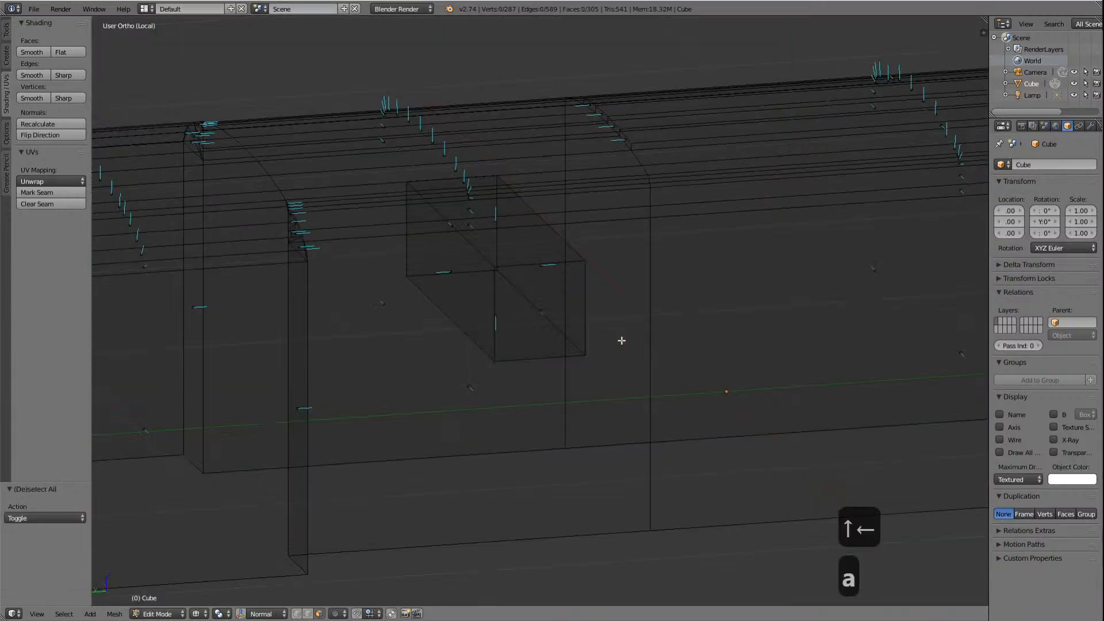
click(524, 301)
key(a)
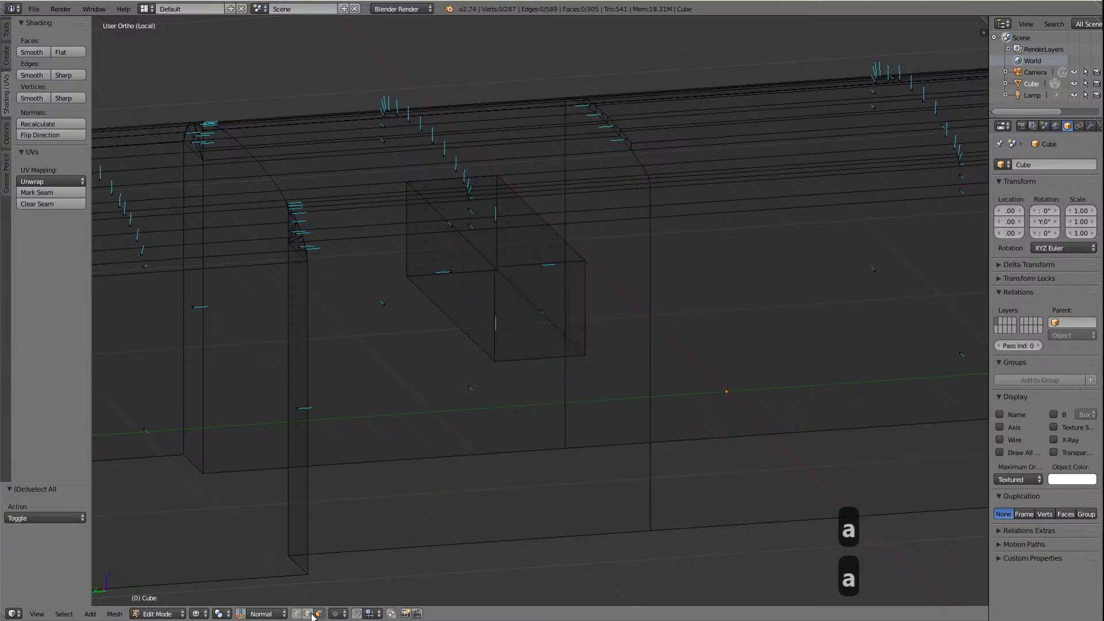
right_click(506, 232)
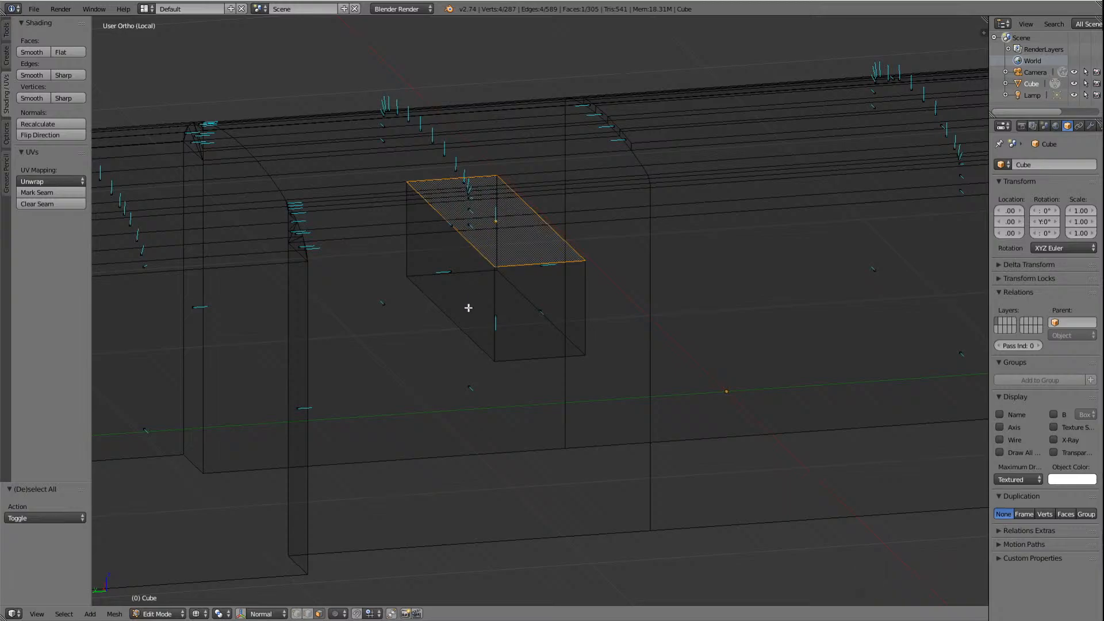
shift+right_click(473, 298)
shift+right_click(538, 305)
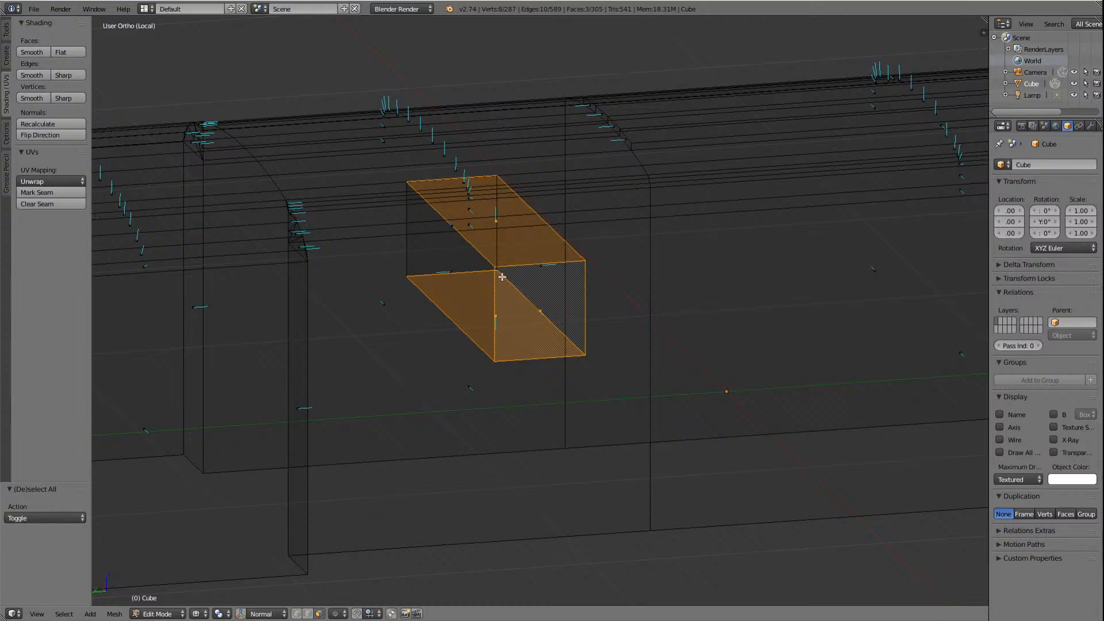
shift+right_click(469, 276)
key(Left)
key(Left)
key(Left)
key(Left)
key(Left)
key(Left)
key(Left)
key(Left)
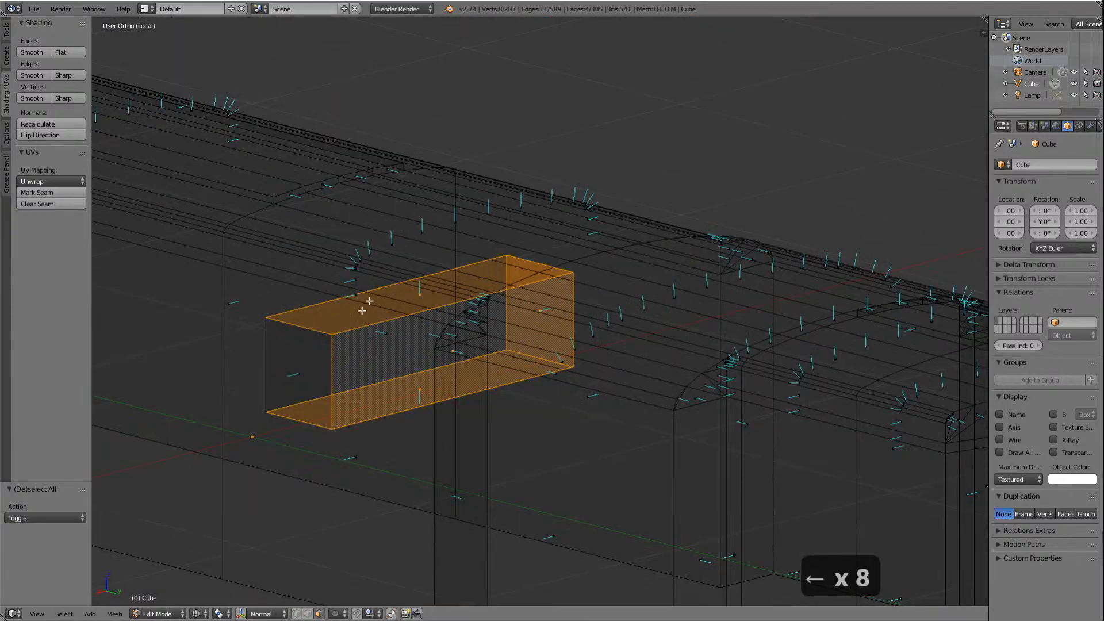
shift+right_click(298, 382)
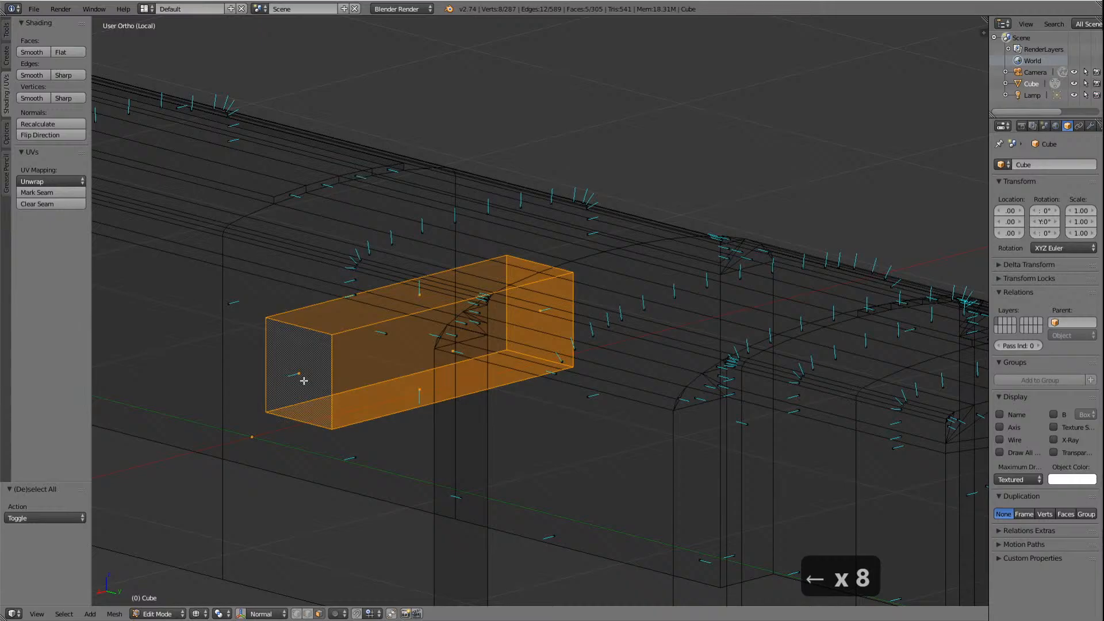
Step: Examine the selected box from both sides of the body, at level and from raised angles
key(Right)
key(Right)
key(Right)
key(Right)
key(Right)
key(Right)
key(Right)
key(Right)
key(Right)
key(Right)
key(Right)
key(Right)
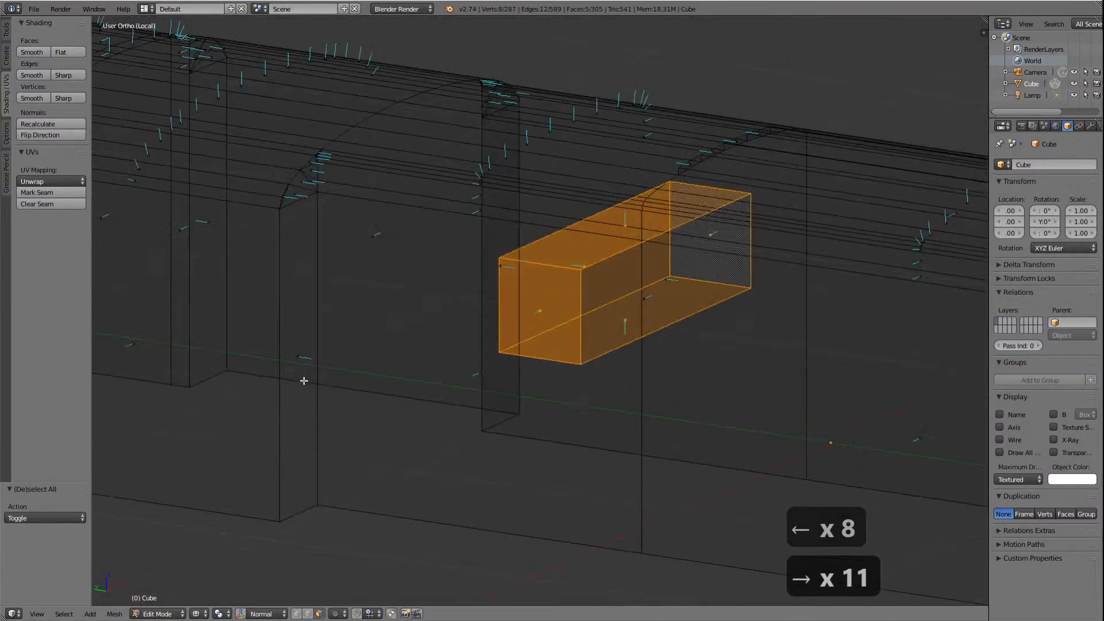
key(Right)
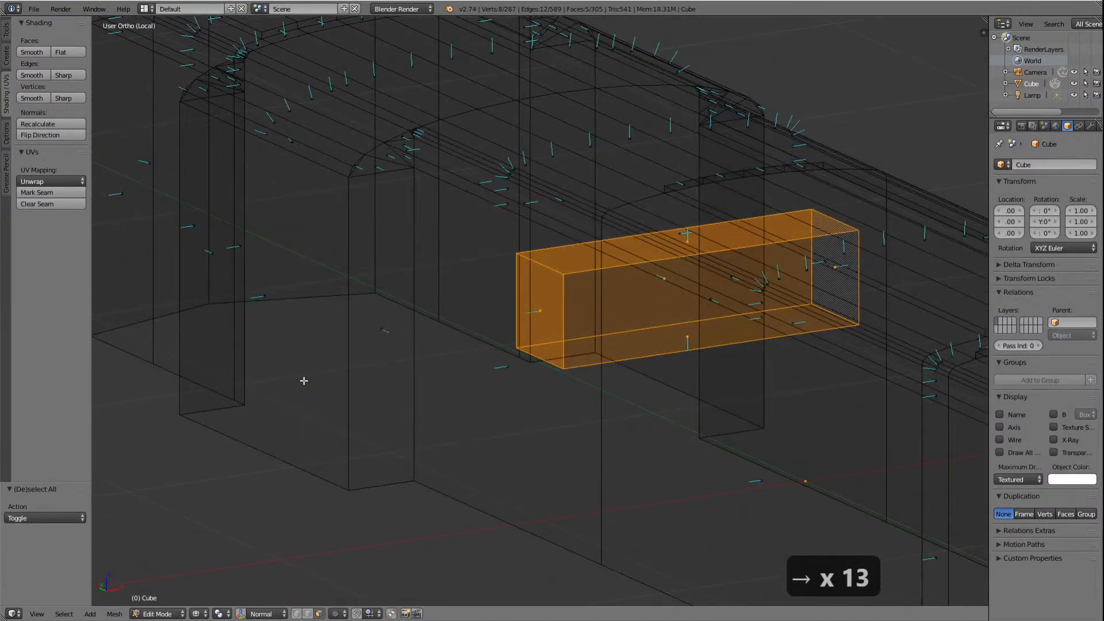
key(Right)
key(Right)
key(Right)
key(Right)
key(Right)
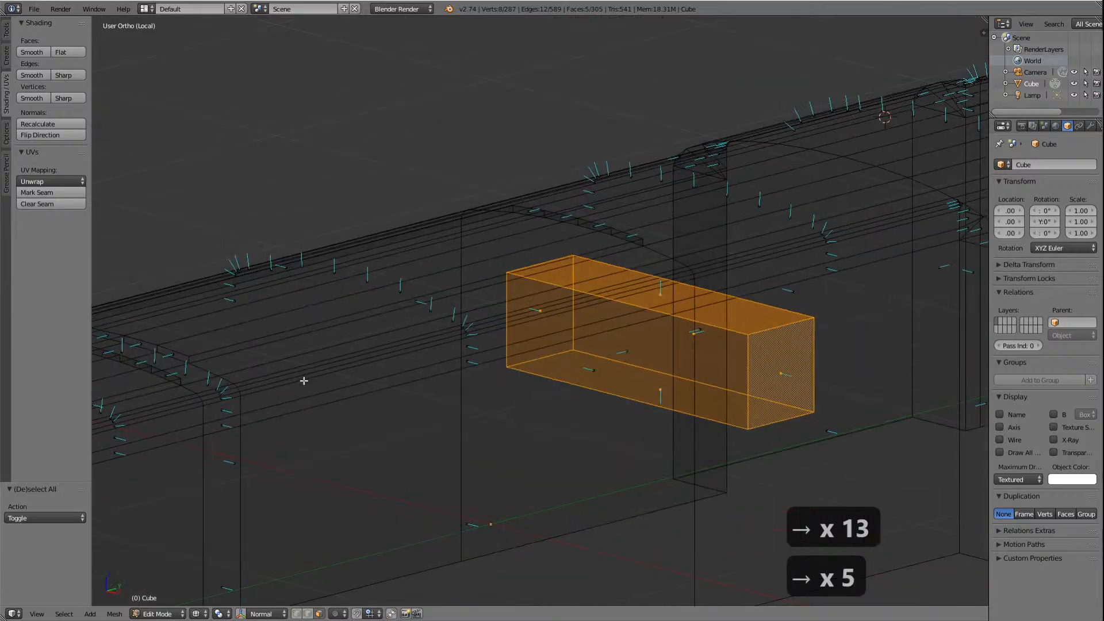
key(Left)
key(Left)
key(Left)
key(Left)
key(Left)
key(Left)
key(Left)
key(Down)
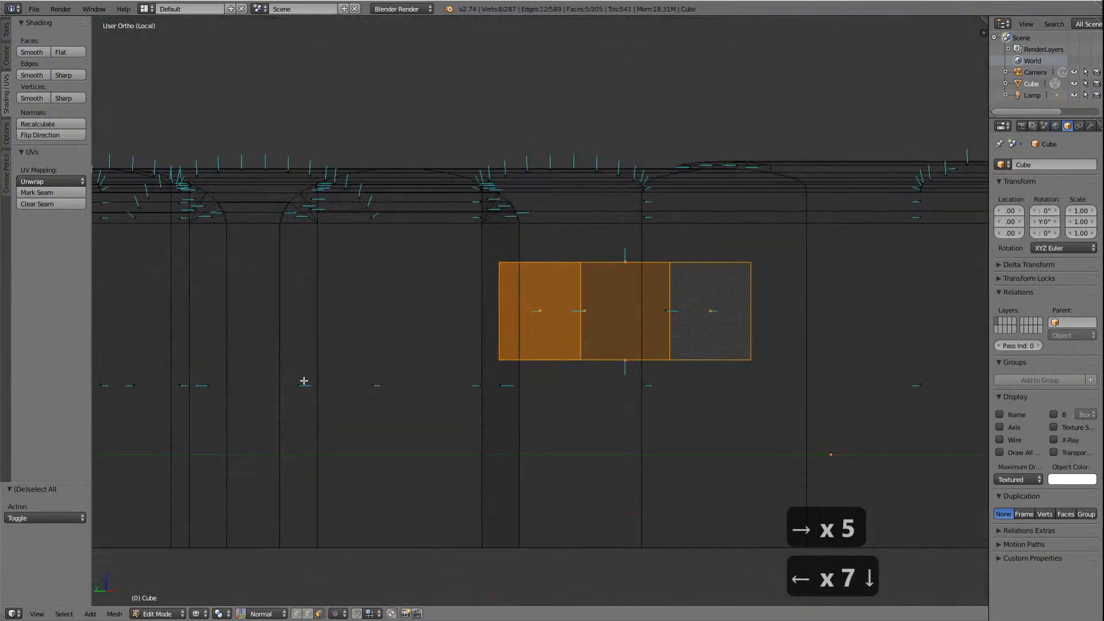
key(Down)
key(Down)
key(Up)
key(Up)
key(Up)
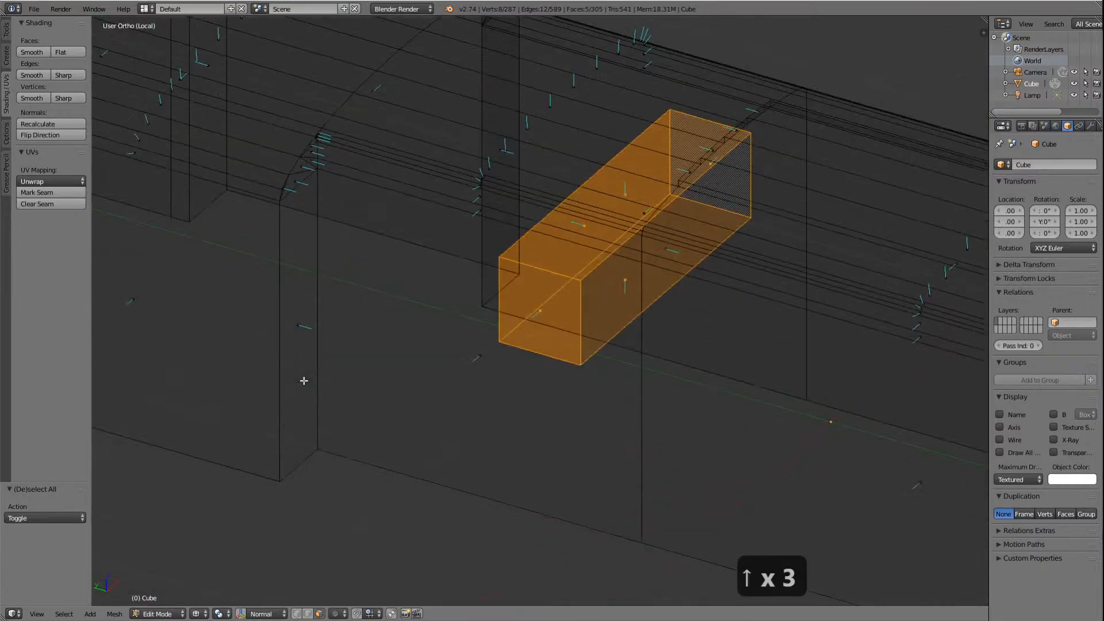
key(Up)
Step: Move the whole box about -0.002 along Z to line it up with the reference grille frame in the left view
key(ctrl+KP_3)
scroll(303, 381, up, 8)
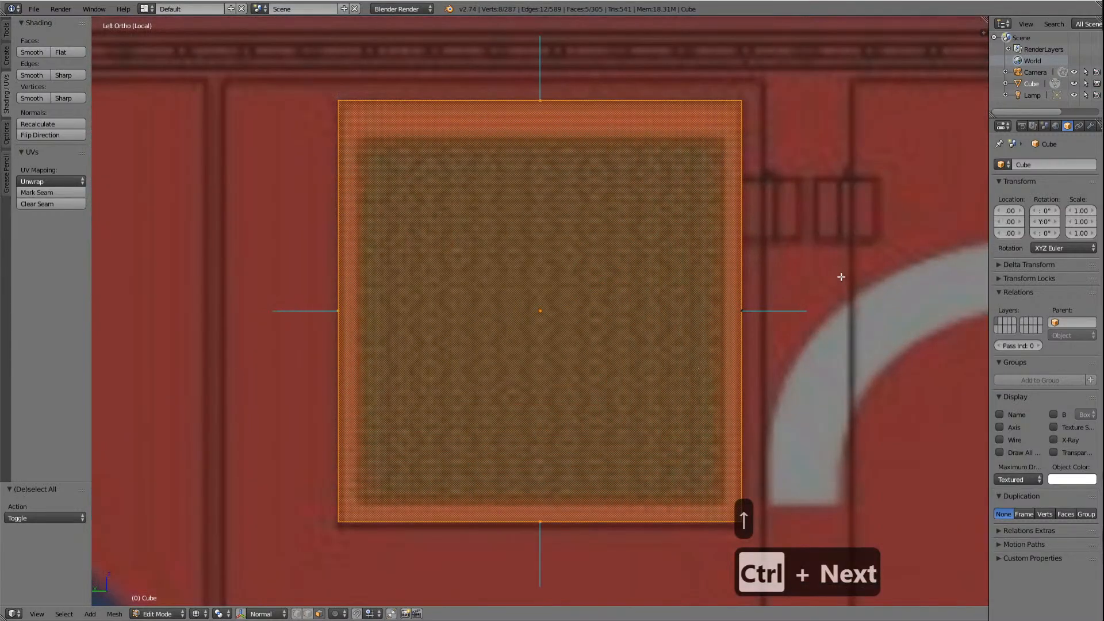
scroll(853, 274, up, 1)
scroll(853, 274, down, 1)
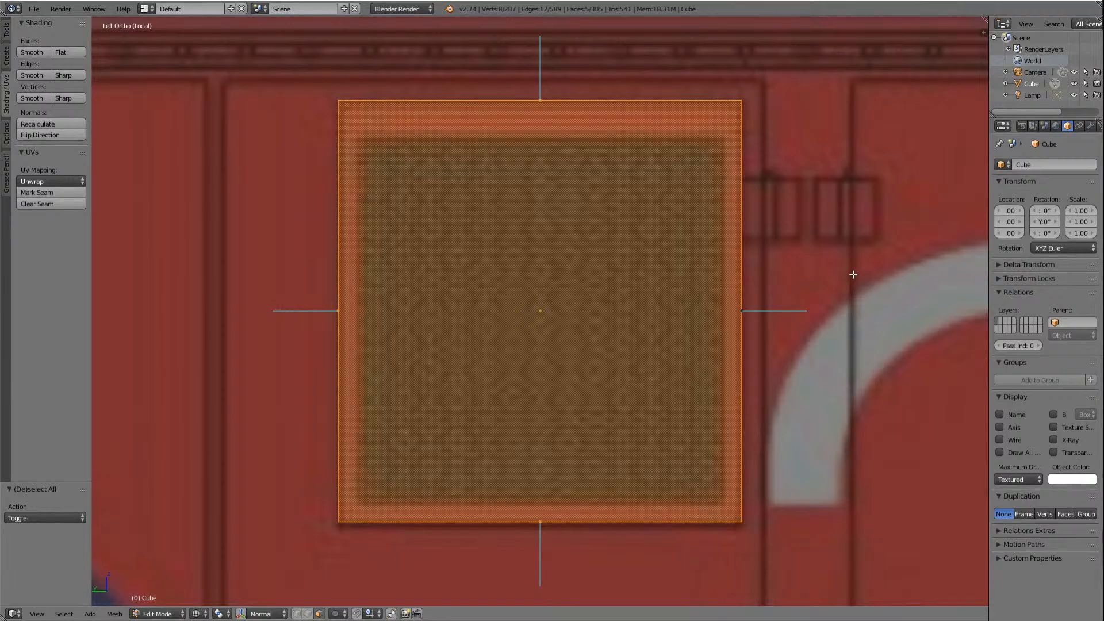
key(g)
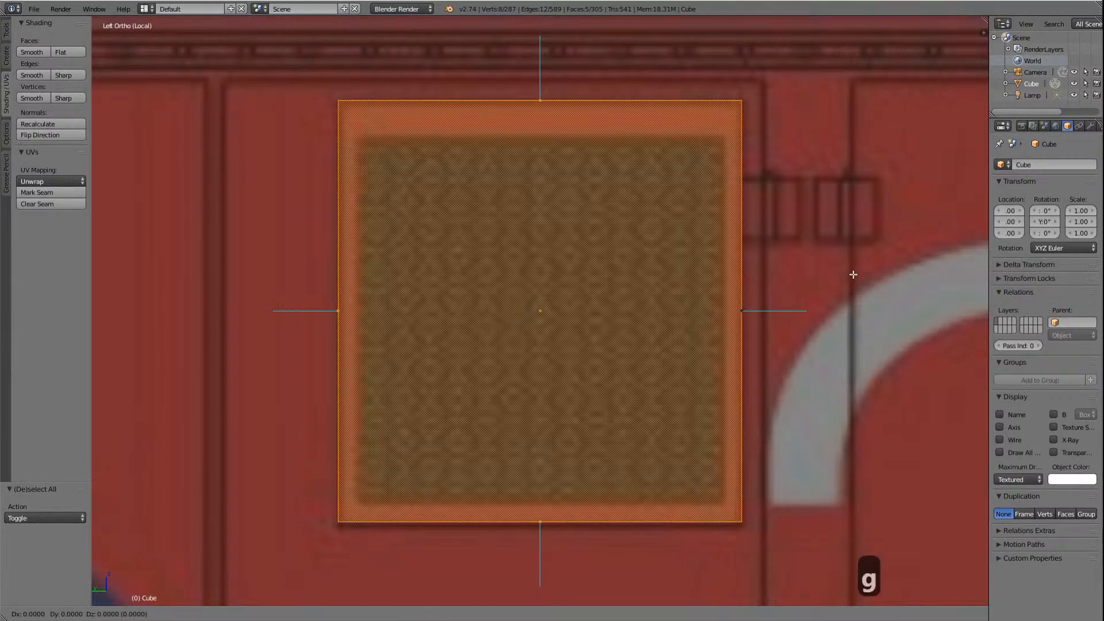
key(z)
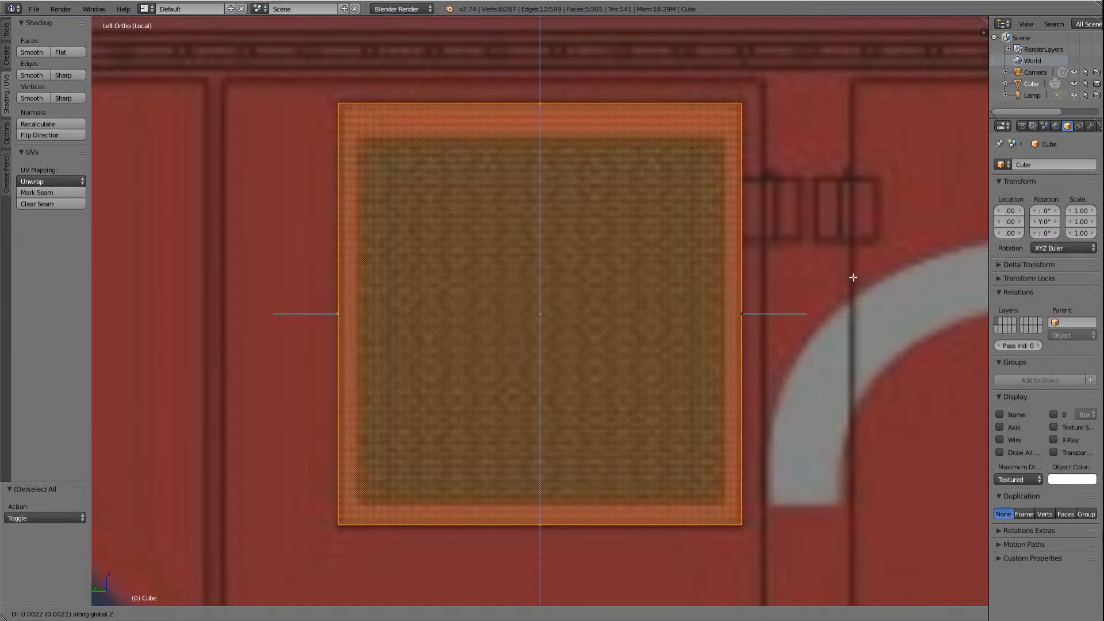
click(853, 277)
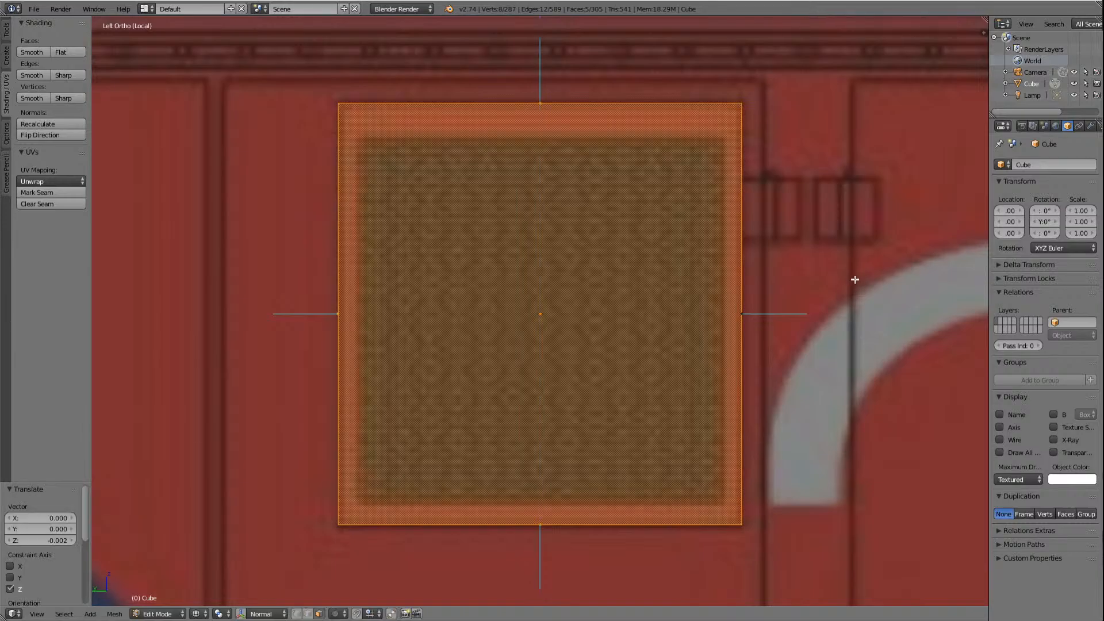
Step: Examine the box's position across the locomotive body, from the side round to directly above, checking its ends against the side walls
scroll(855, 294, down, 5)
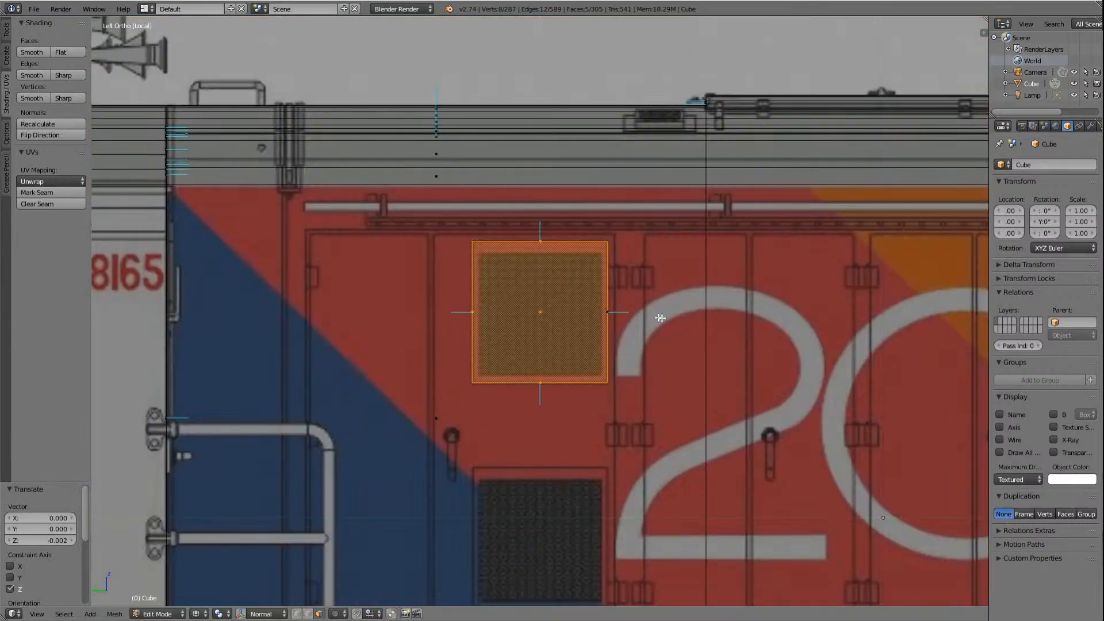
scroll(661, 316, down, 3)
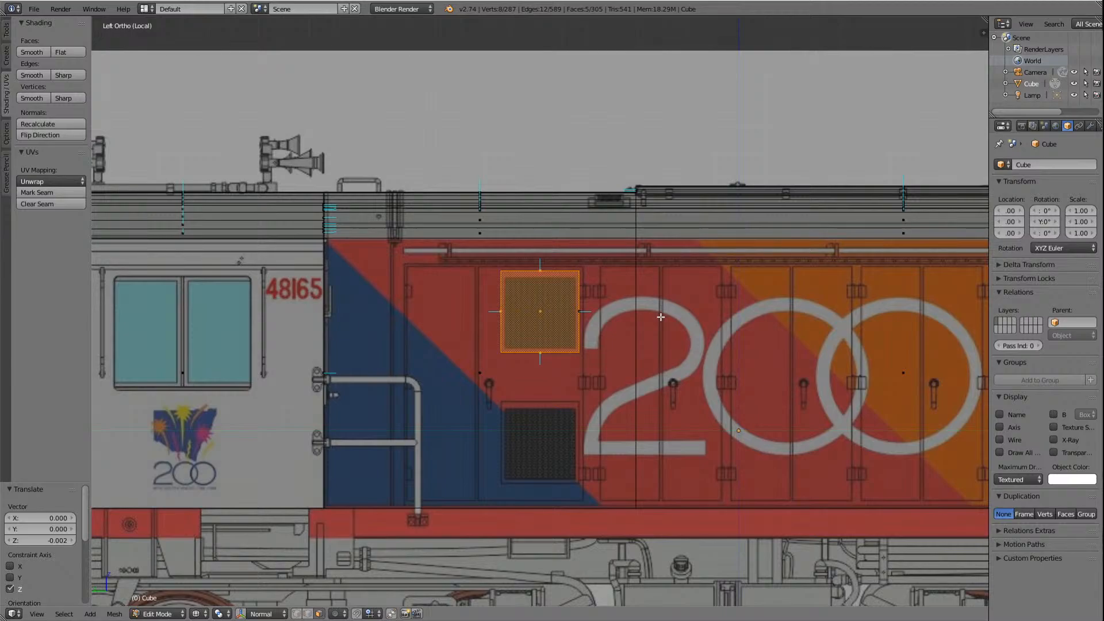
key(Left)
key(Left)
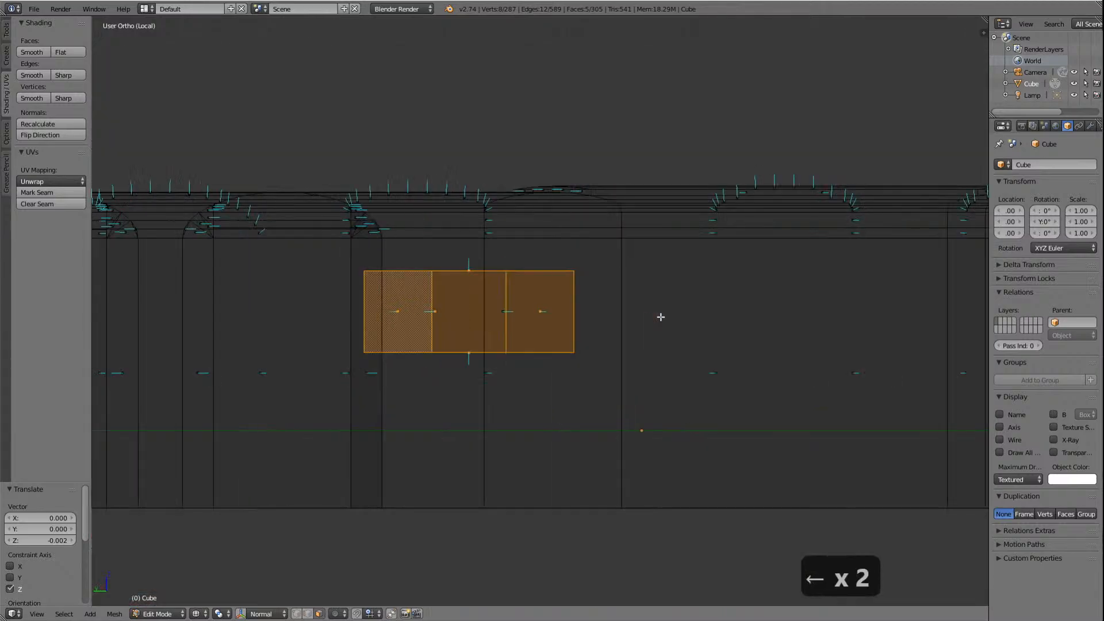
key(Left)
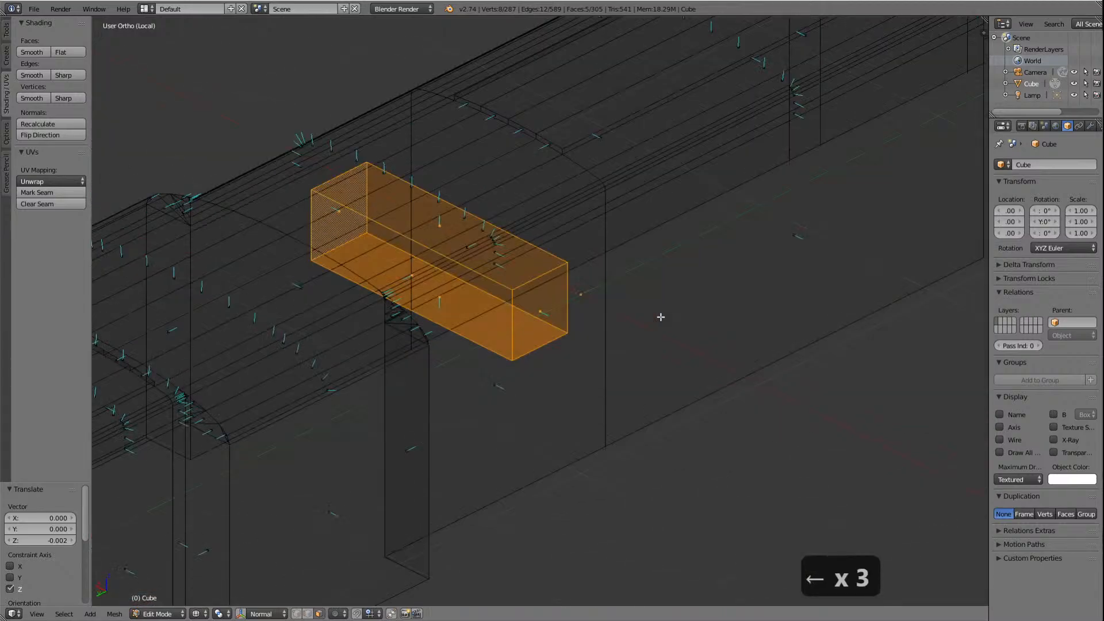
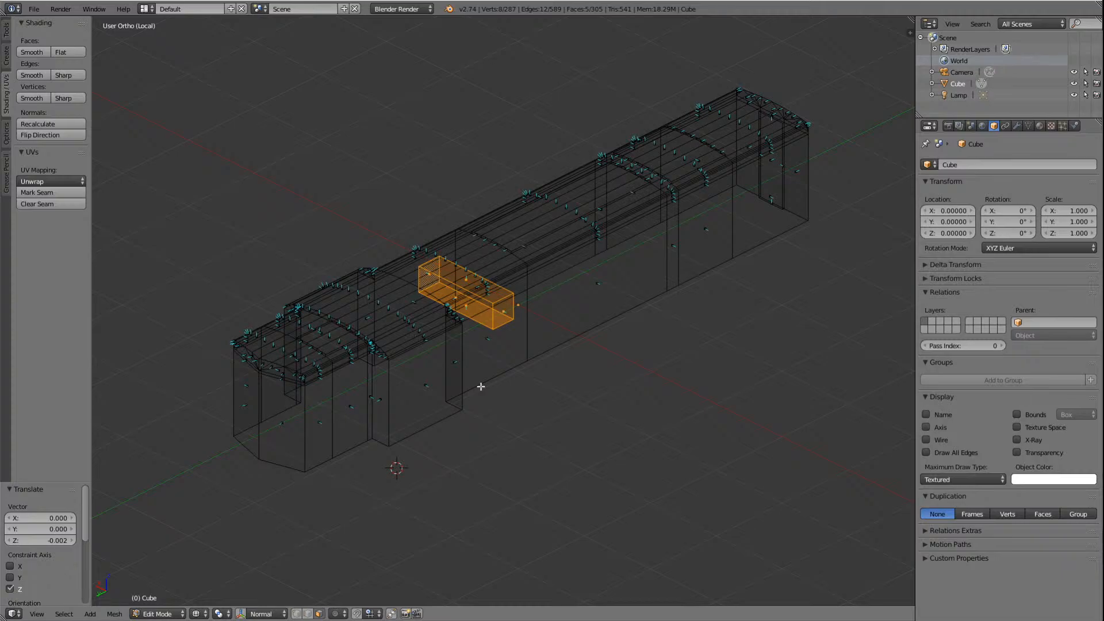
key(Up)
key(Up)
key(Left)
key(Left)
key(Left)
key(Left)
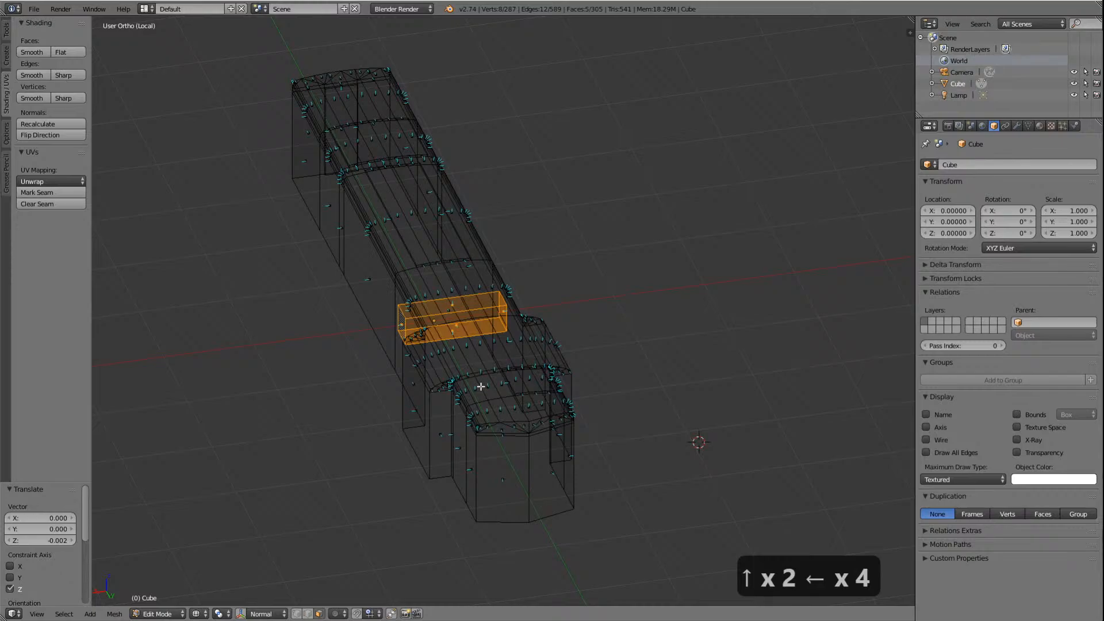
key(Right)
key(Up)
key(Up)
key(Up)
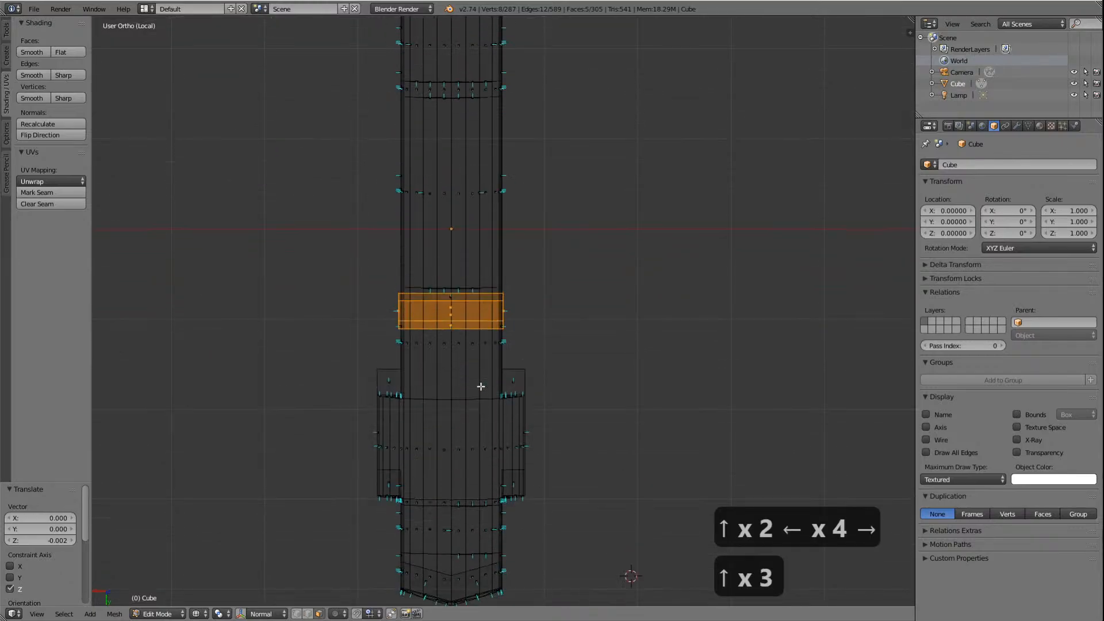
key(Up)
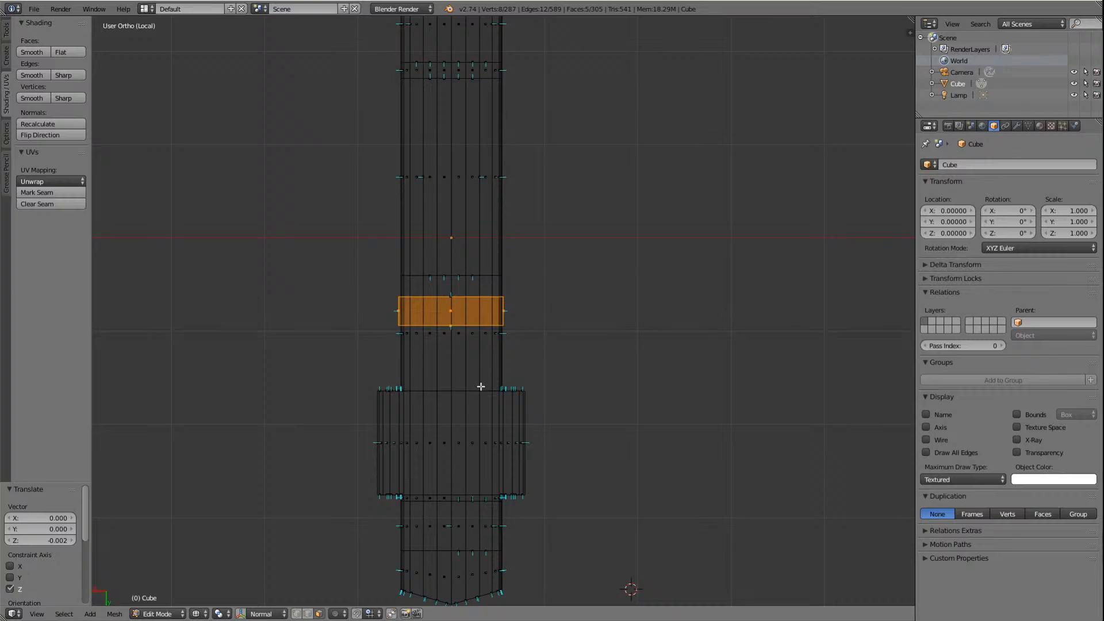
Step: Inspect the box within the full locomotive body at level and at an oblique angle, including a close-up
key(KP_6)
key(KP_6)
key(KP_6)
key(KP_6)
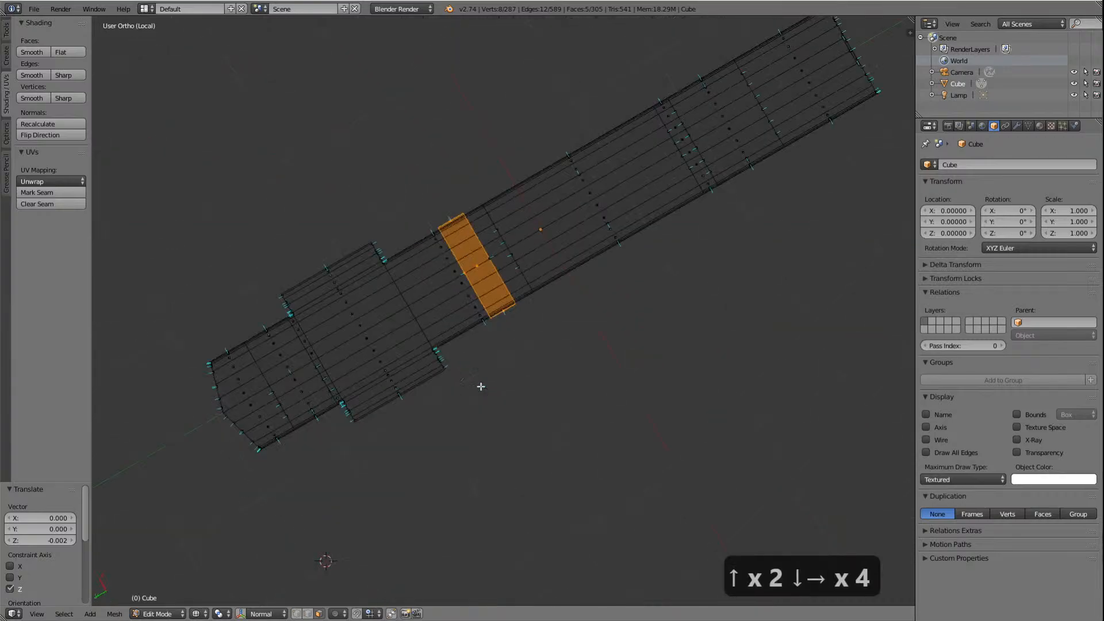
key(KP_2)
key(KP_2)
key(KP_2)
key(KP_2)
key(KP_2)
key(KP_2)
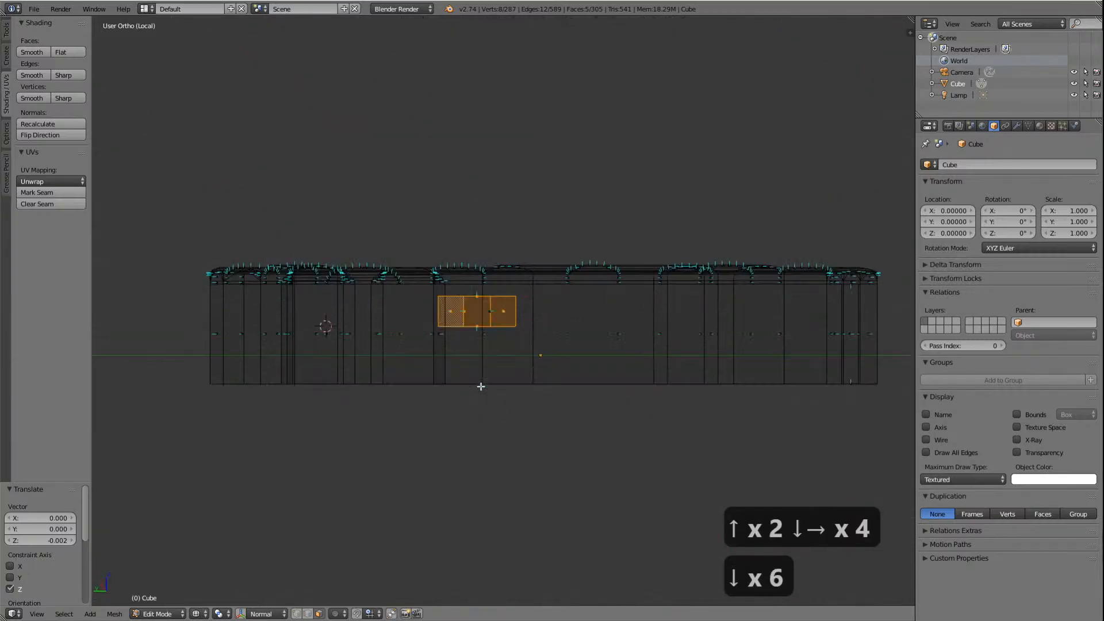
key(KP_8)
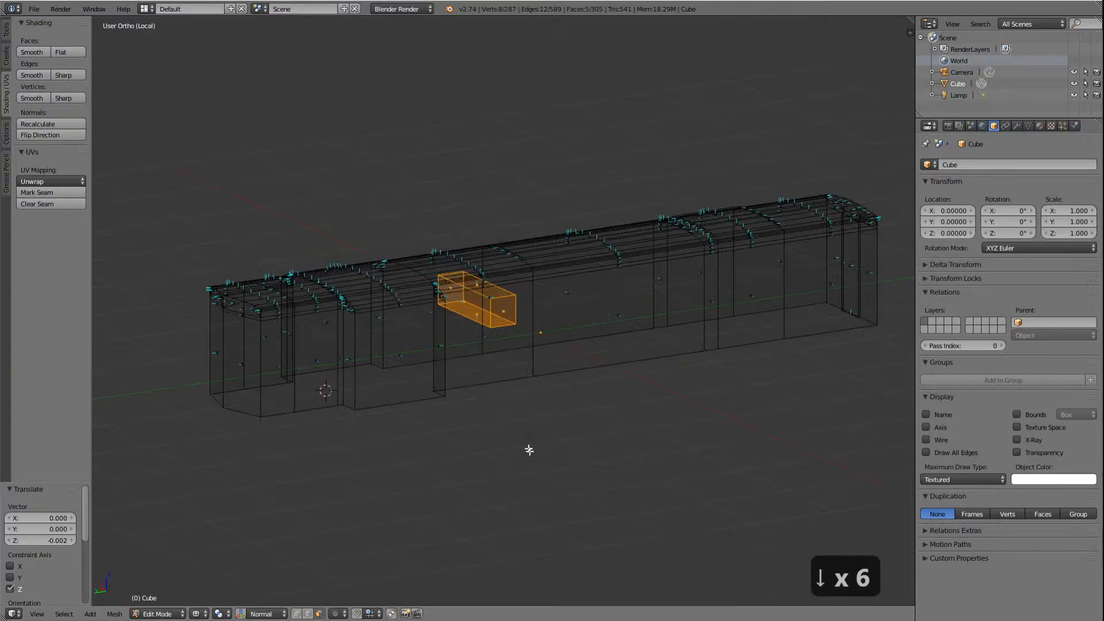
scroll(528, 449, up, 5)
scroll(530, 452, up, 2)
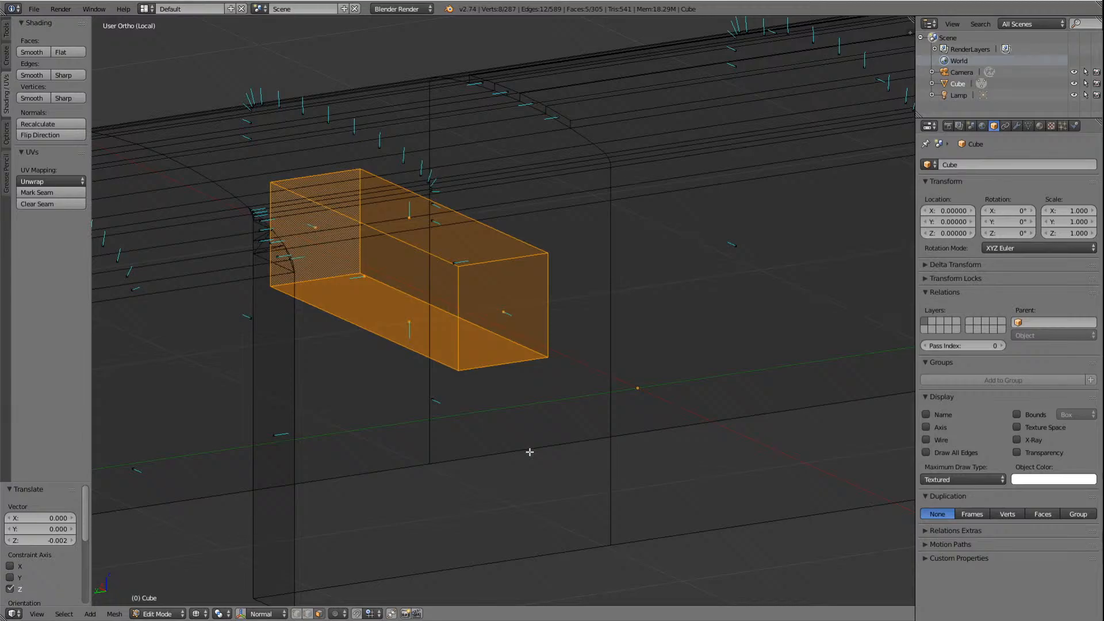
scroll(443, 340, down, 4)
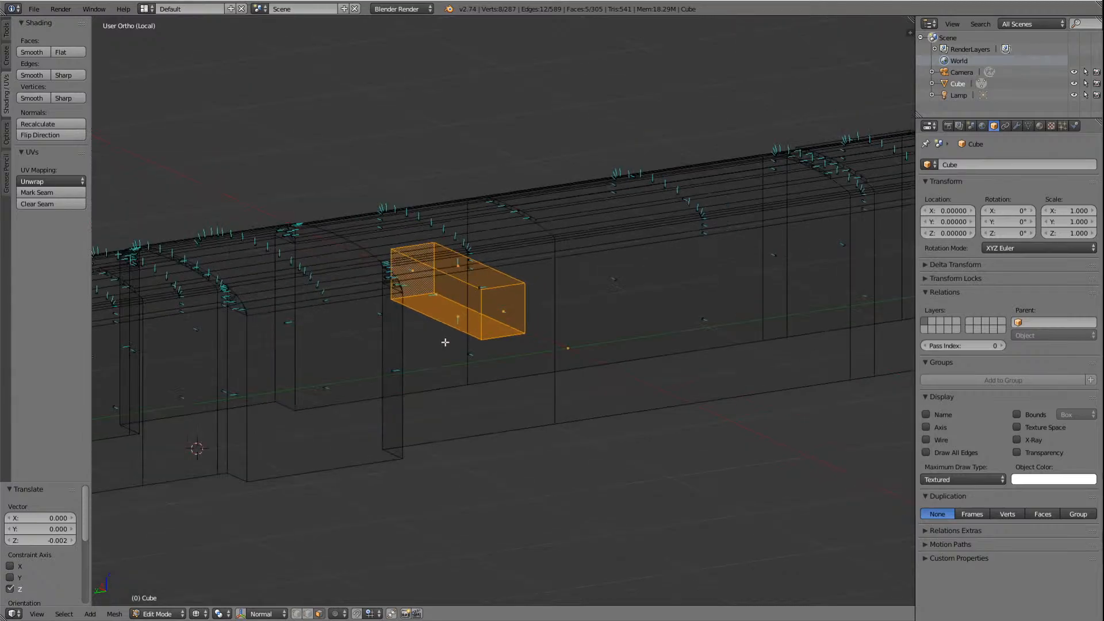
scroll(445, 343, down, 3)
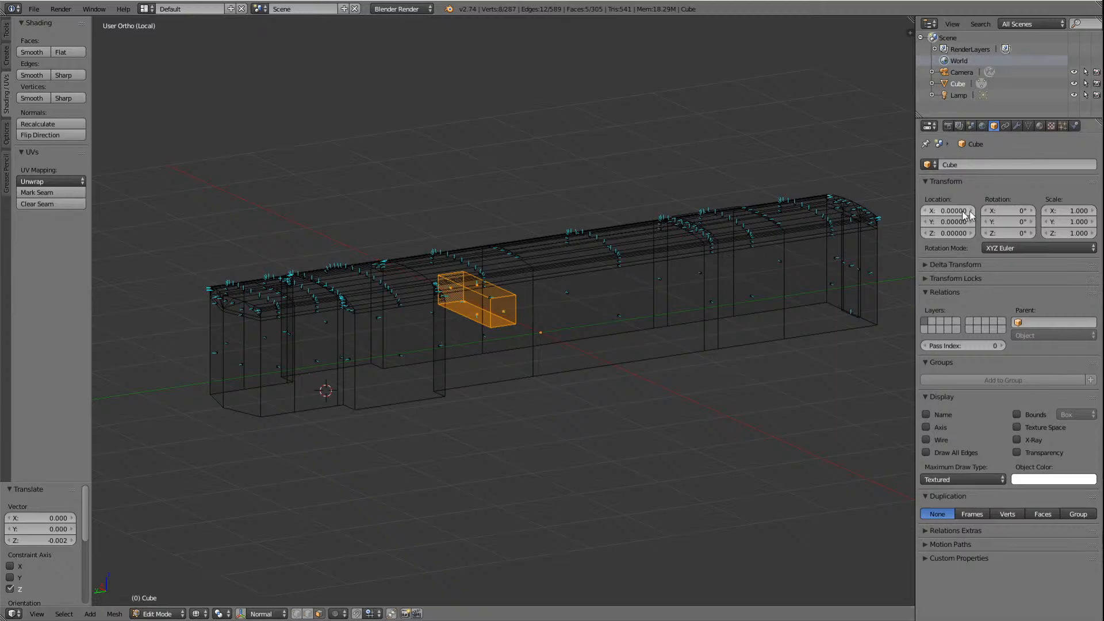
Step: Examine in solid shading how the box meets the locomotive body's side walls, viewing it from both sides
click(198, 614)
click(220, 575)
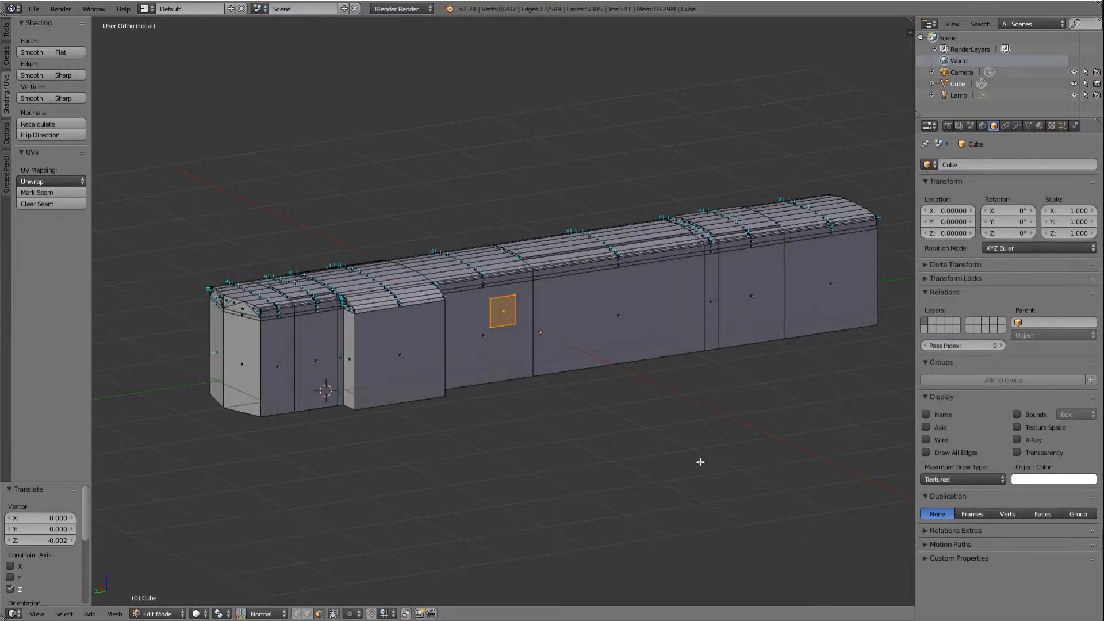
key(KP_4)
key(KP_4)
key(KP_4)
key(KP_4)
key(KP_4)
key(KP_4)
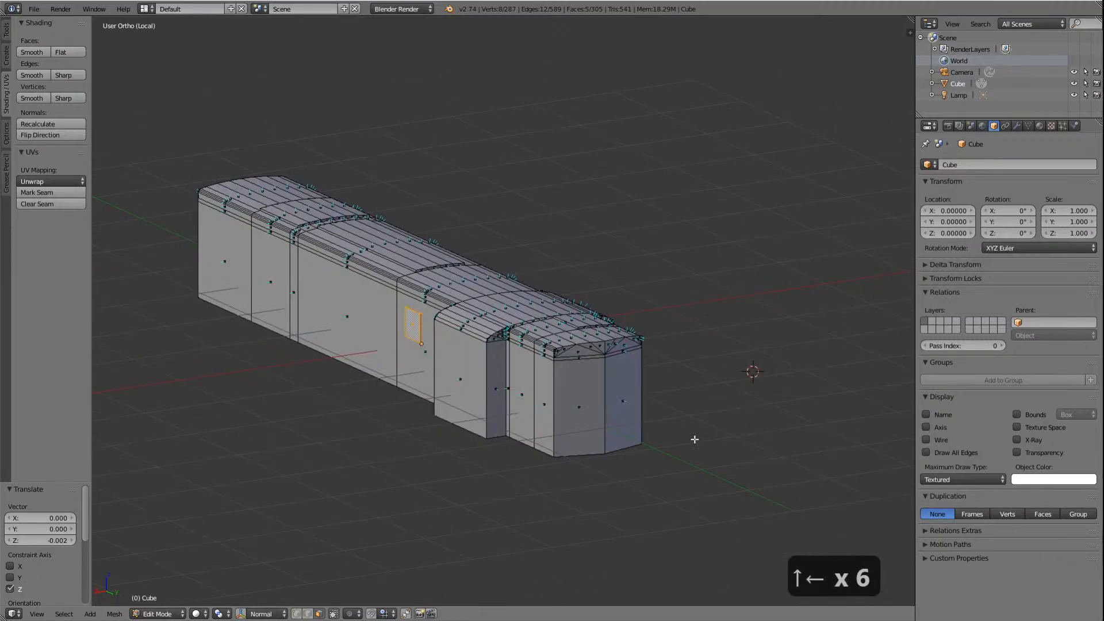
key(KP_6)
key(KP_6)
key(KP_6)
key(KP_6)
key(KP_6)
key(KP_6)
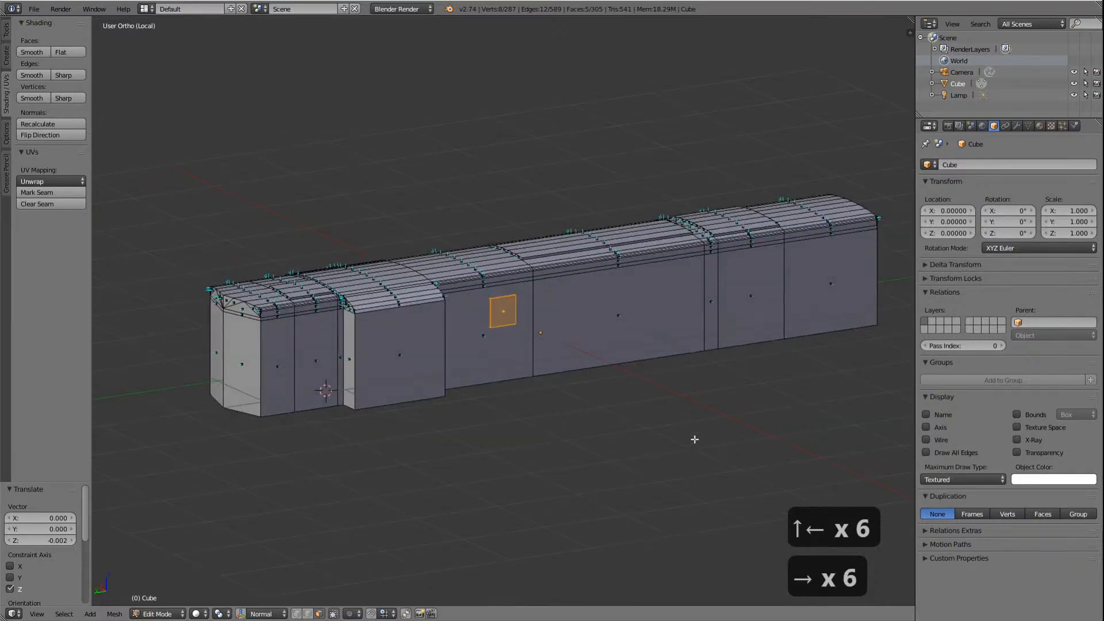
Step: Show the object's modifier settings and select the whole locomotive mesh
click(1018, 127)
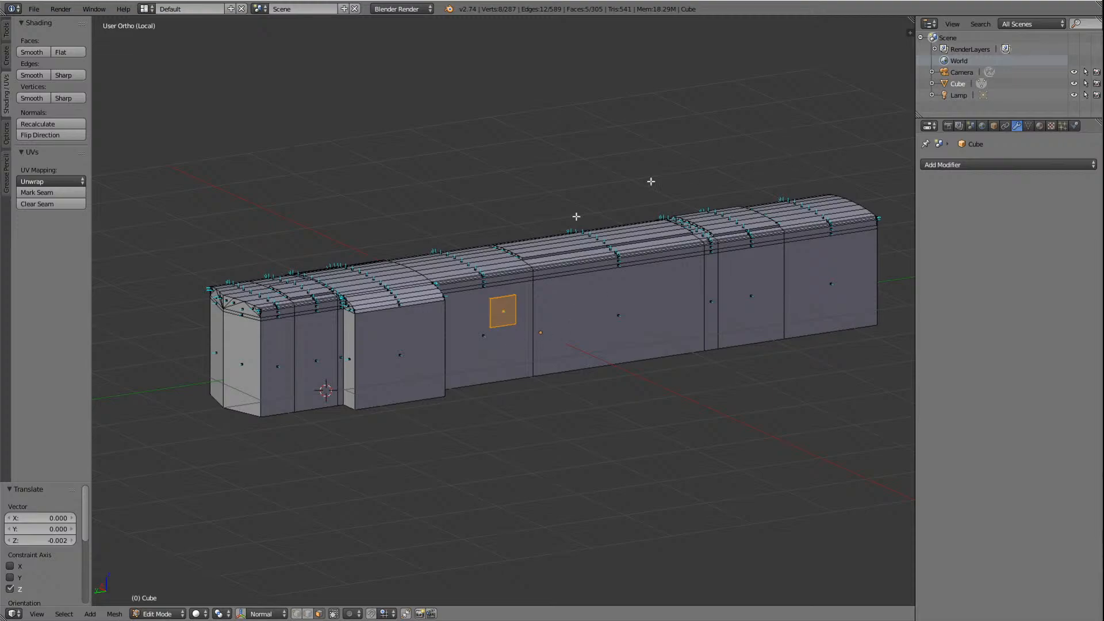
right_click(607, 331)
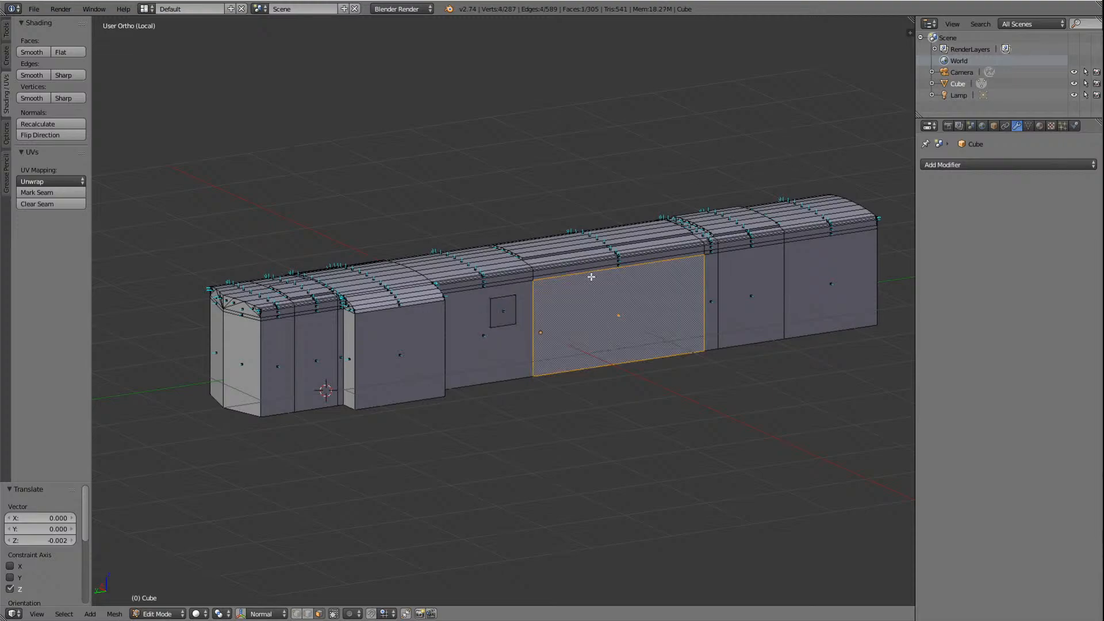
key(a)
key(a)
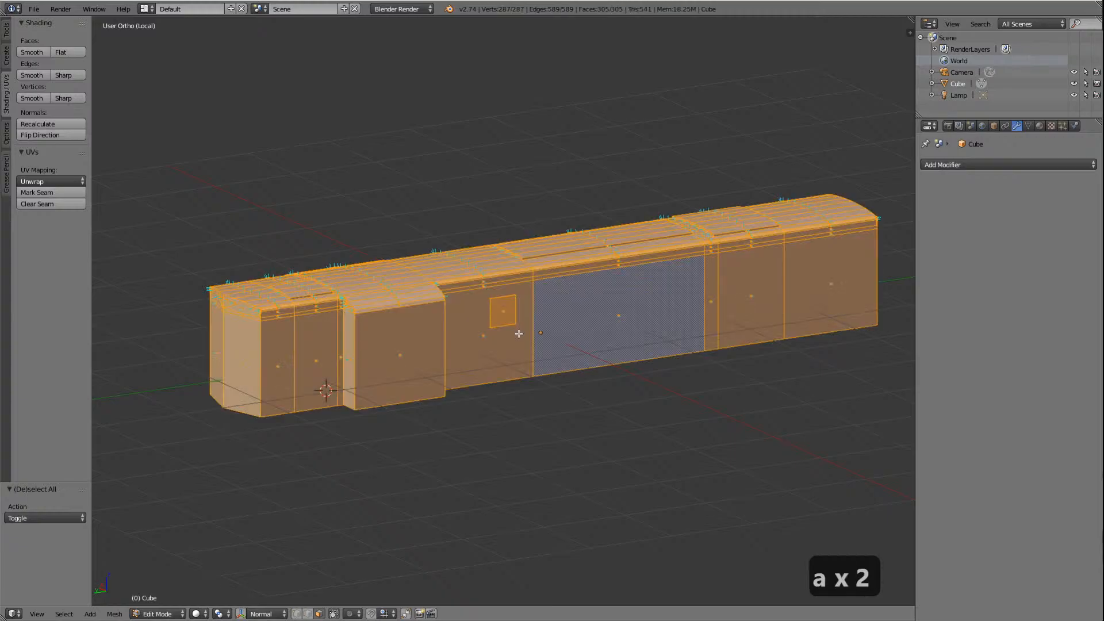
Step: In wireframe shading, deselect all six faces of the box, leaving the rest of the locomotive body selected
scroll(522, 334, up, 6)
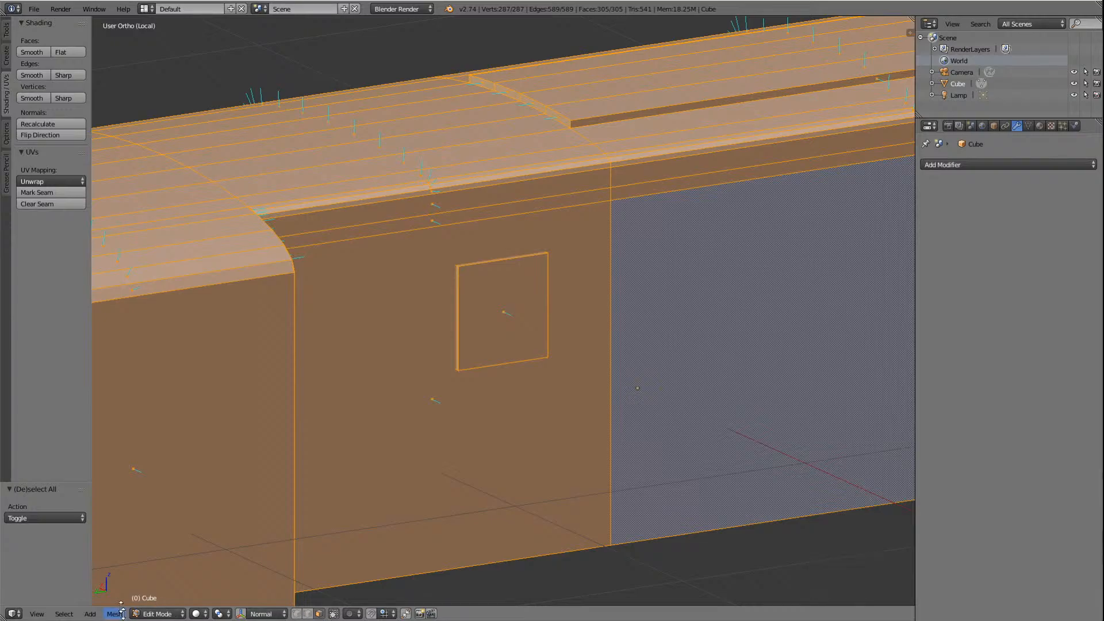
click(205, 614)
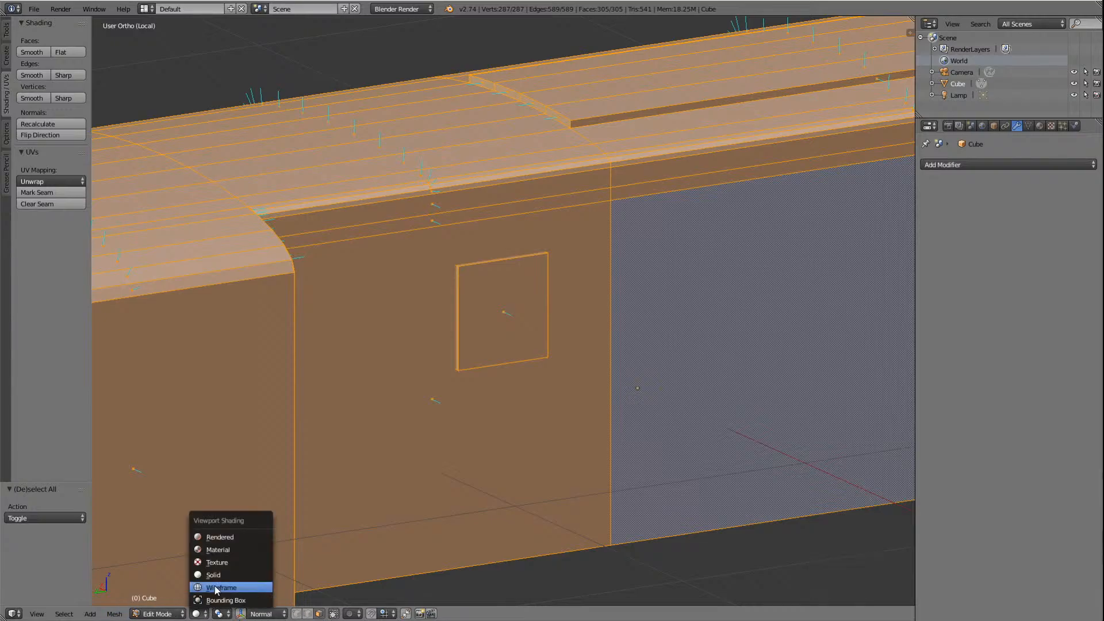
click(218, 589)
shift+right_click(361, 274)
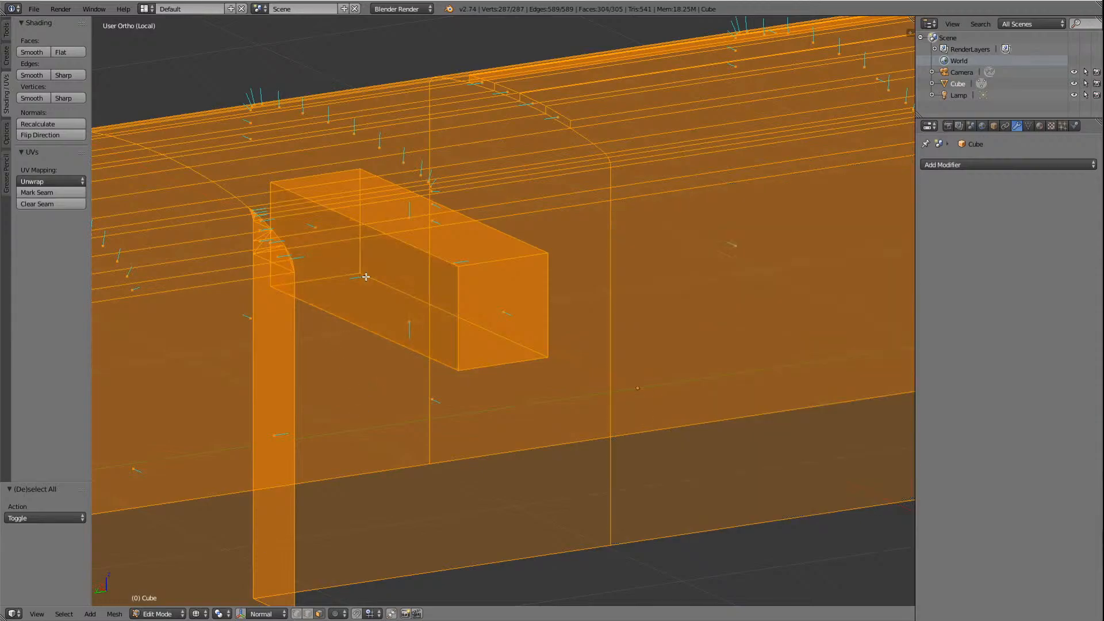
shift+right_click(416, 323)
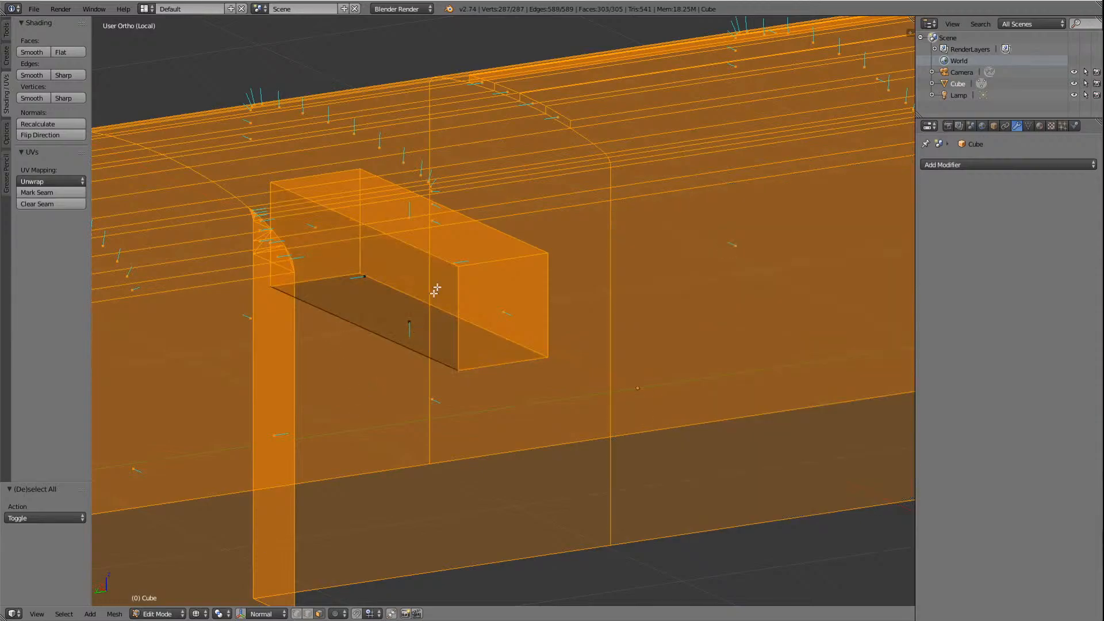
shift+right_click(454, 246)
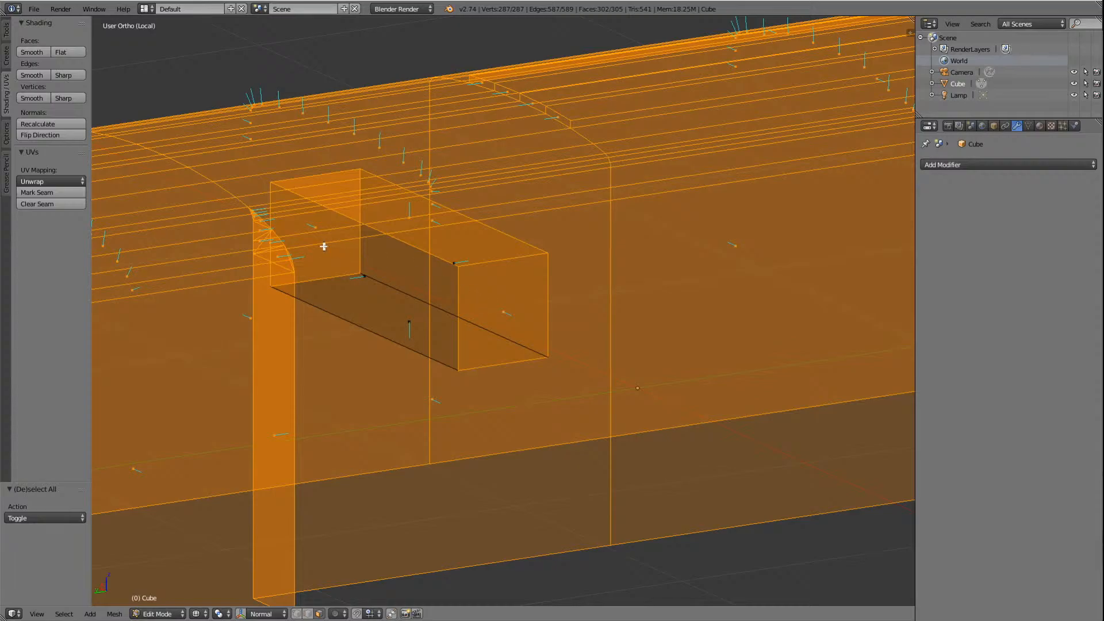
shift+right_click(315, 227)
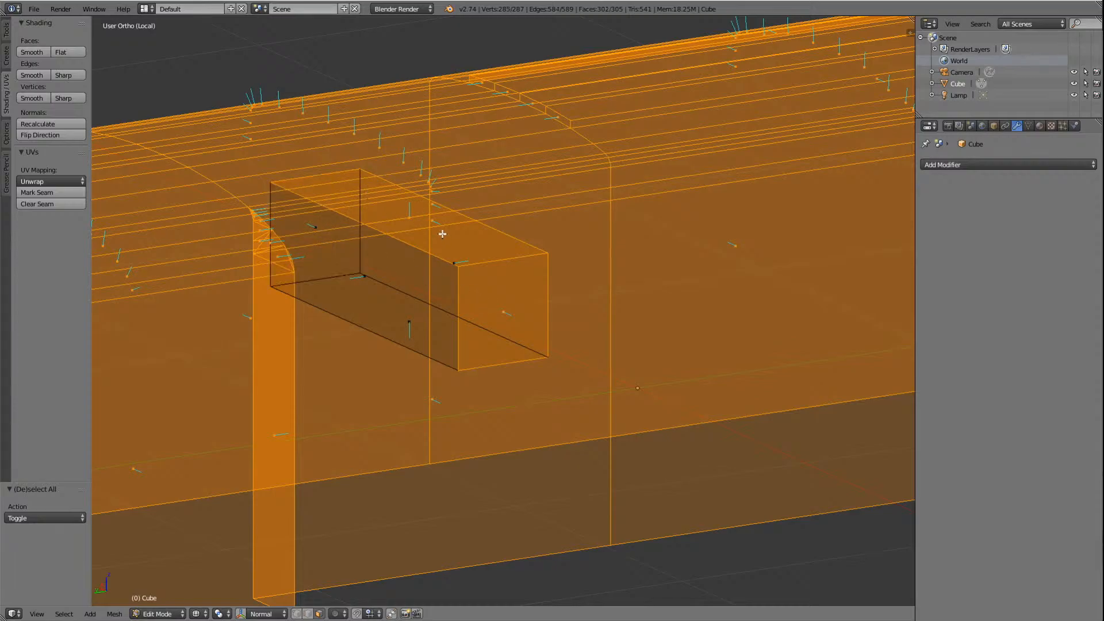
shift+scroll(465, 317, down, 1)
shift+right_click(495, 302)
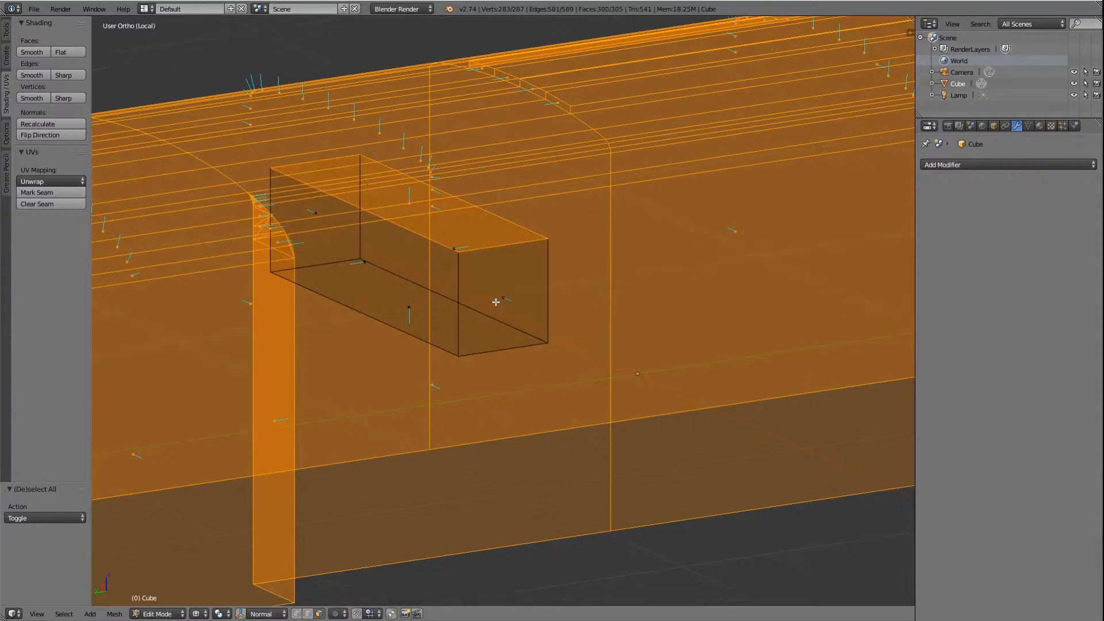
shift+right_click(409, 203)
shift+scroll(476, 257, down, 4)
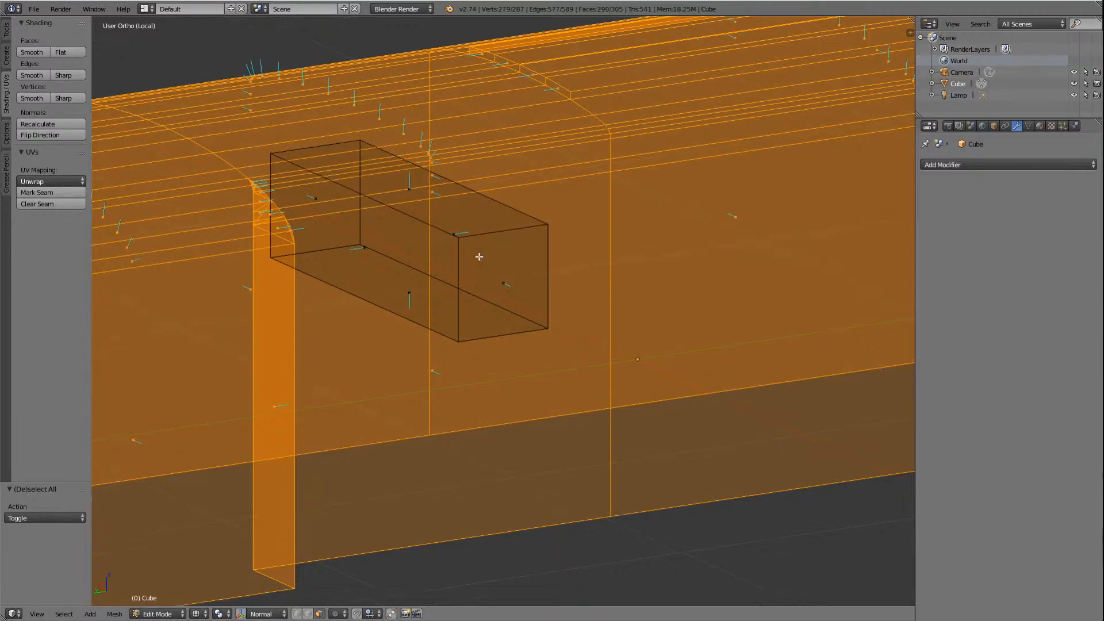
Step: Inspect the deselected box inside the selected body all the way round in wireframe
key(Right)
key(Right)
key(Right)
key(Right)
key(Right)
key(Right)
key(Right)
key(Right)
key(Right)
key(Right)
key(Right)
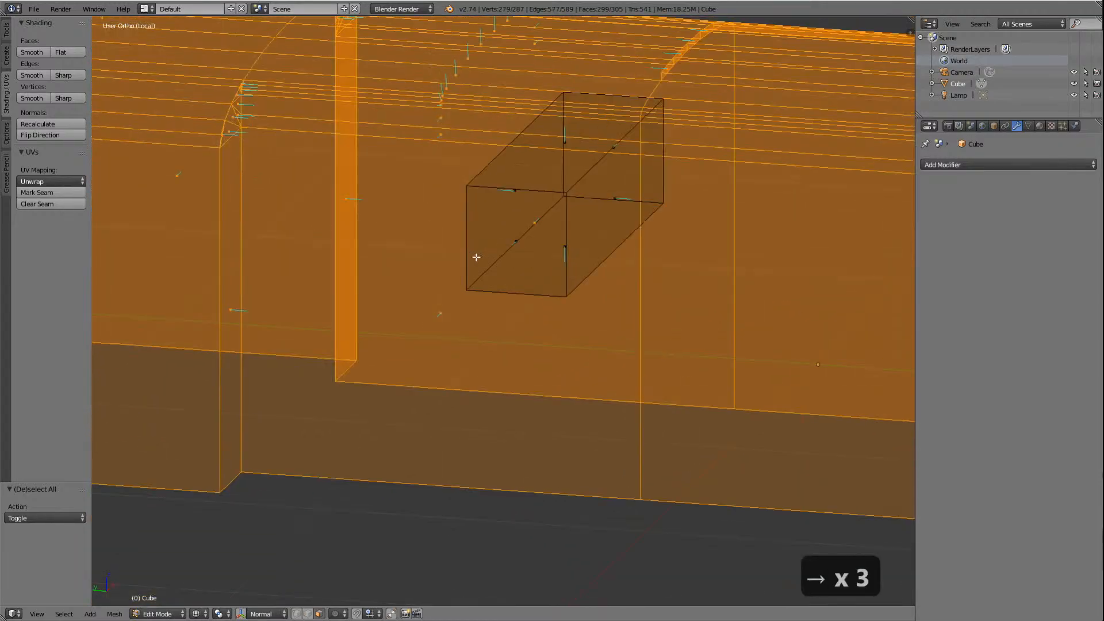
key(Right)
key(Right)
key(Right)
key(Right)
key(Right)
key(Right)
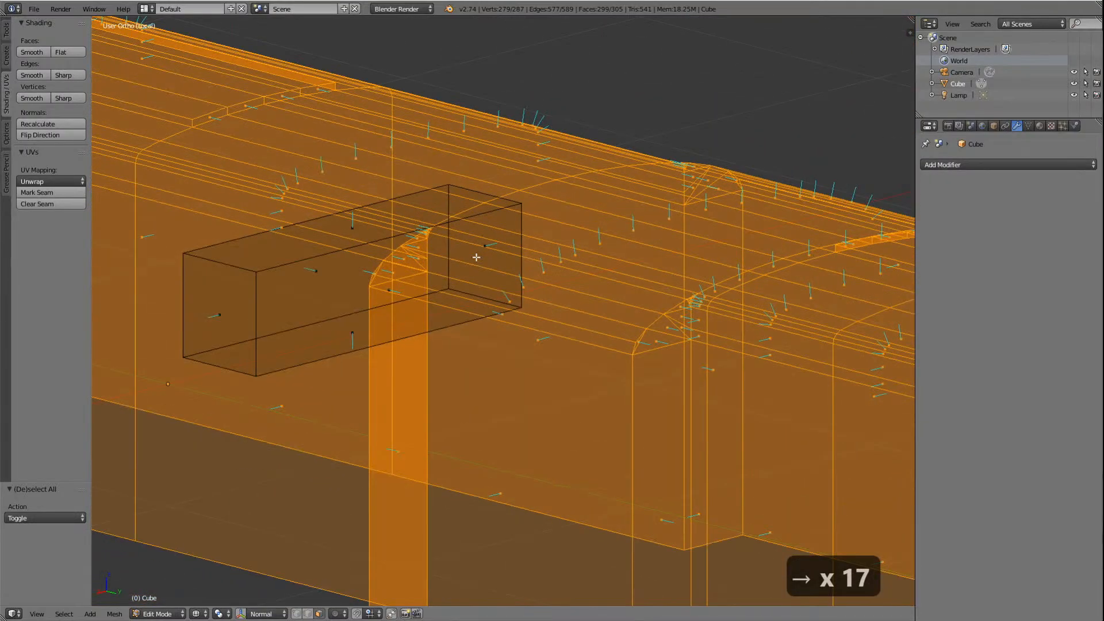
key(Right)
key(Right)
key(Right)
key(Right)
key(Right)
key(Right)
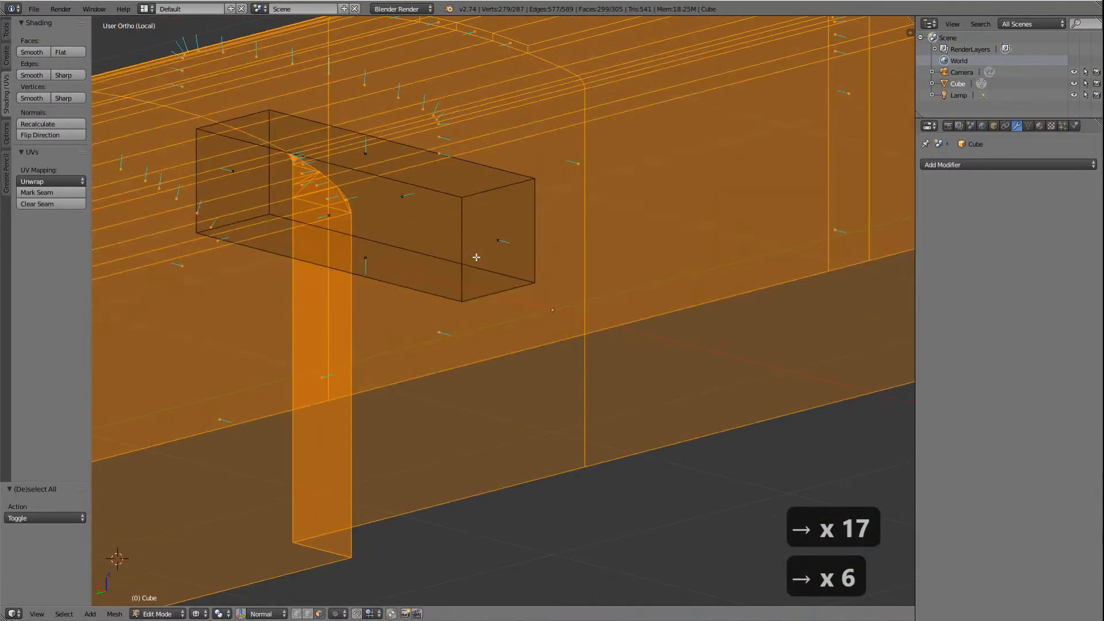
key(Right)
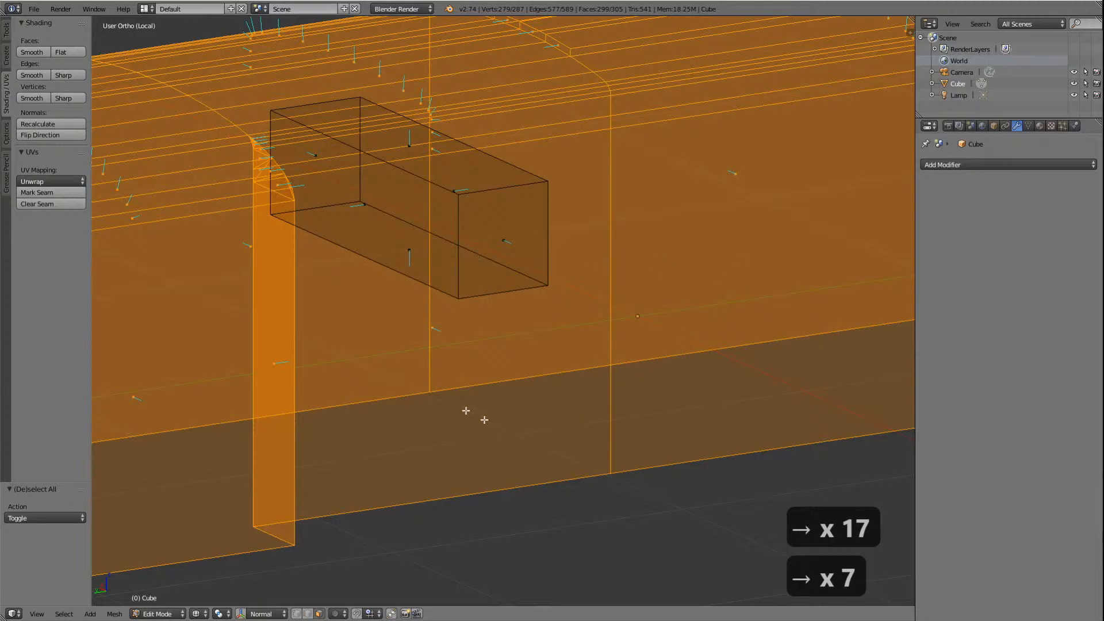
Step: Inspect the box and the selected body in solid shading from the side, from beneath and from above
click(196, 614)
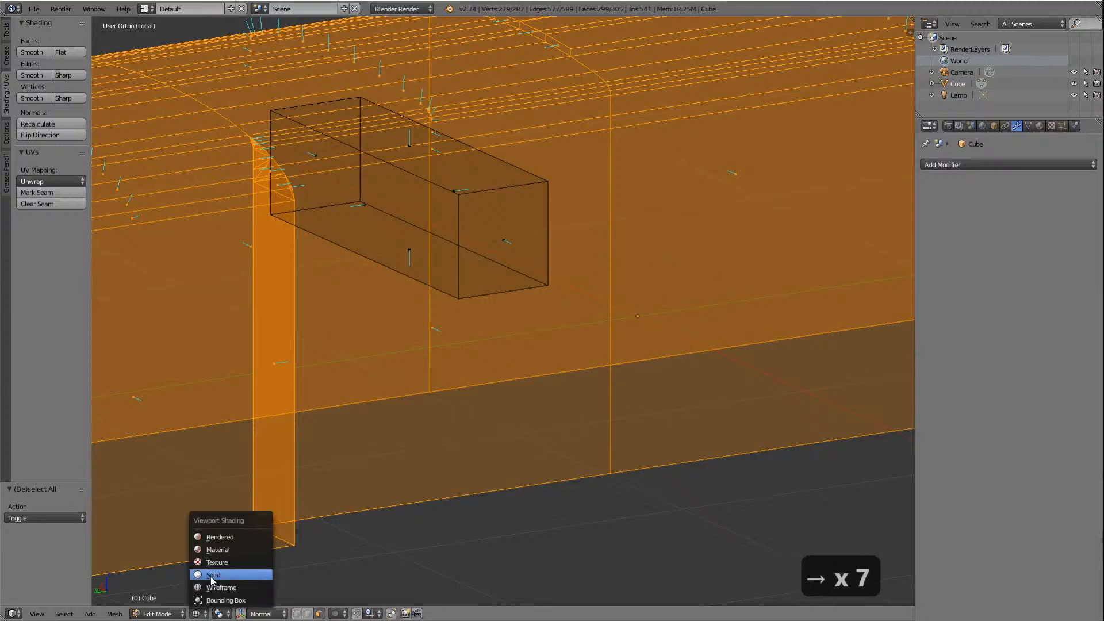
click(212, 575)
scroll(499, 442, down, 6)
scroll(502, 440, up, 4)
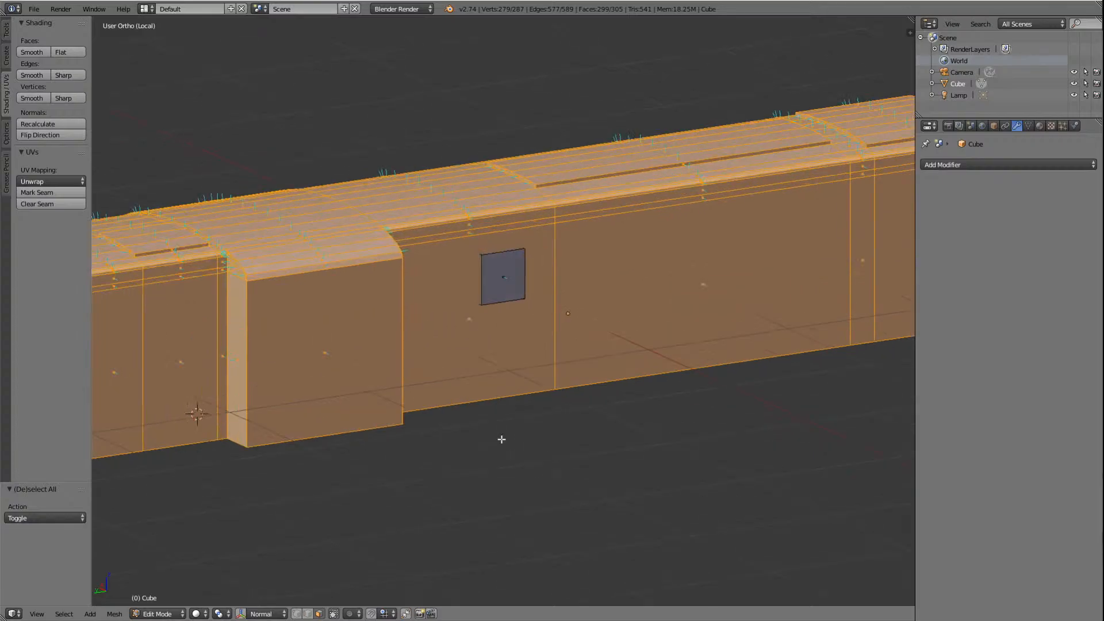
key(Down)
key(Down)
key(Down)
key(Down)
key(Down)
key(Down)
key(Down)
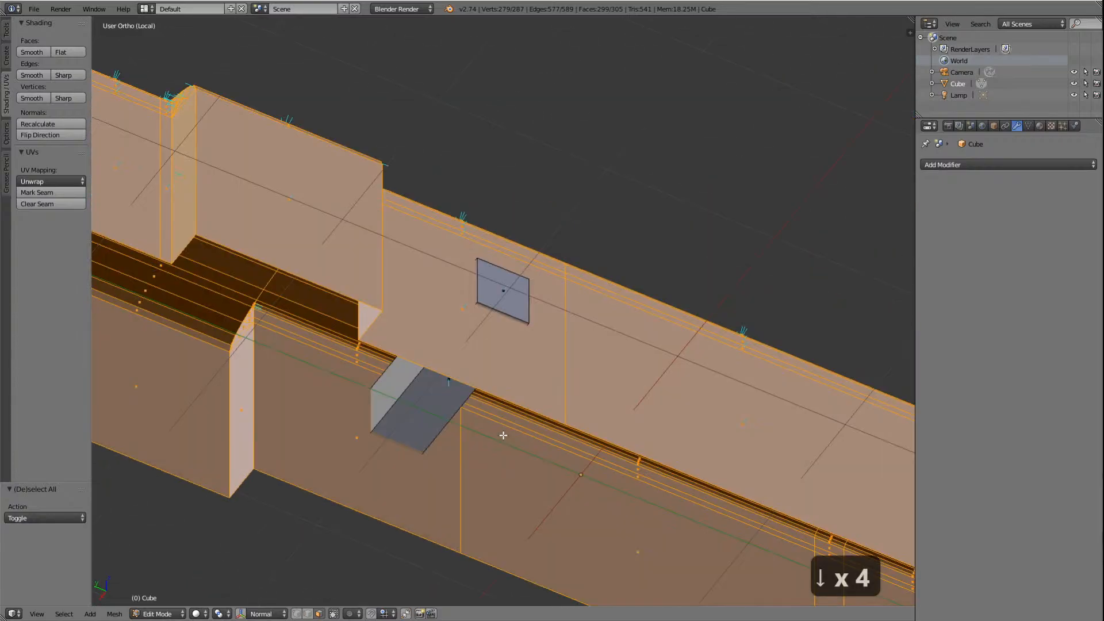
key(Down)
key(Down)
key(Down)
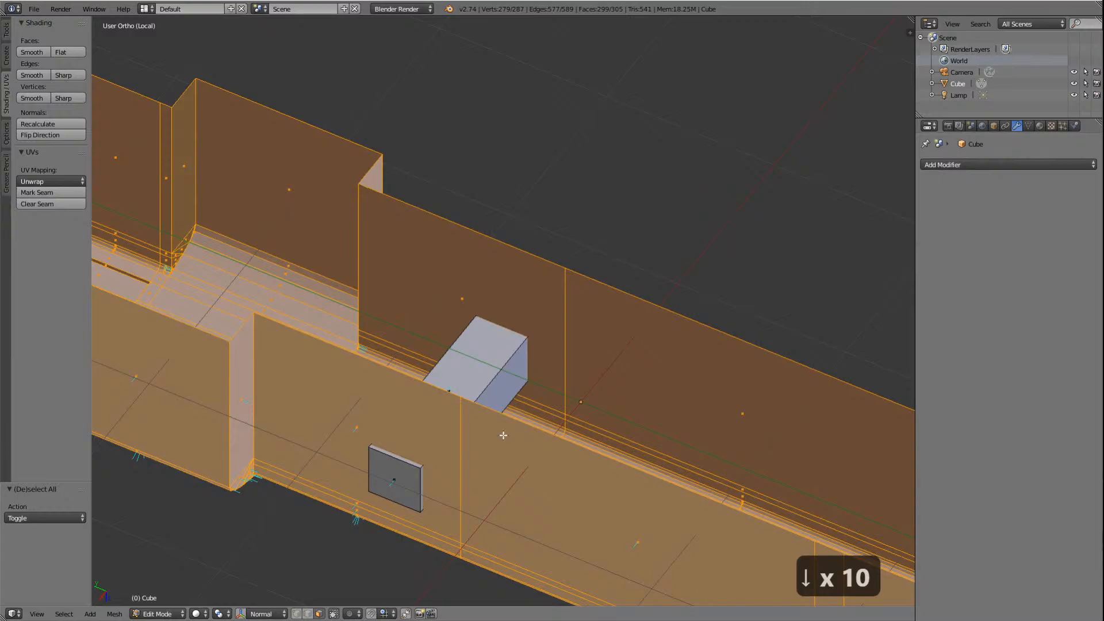
key(Up)
key(Up)
key(Up)
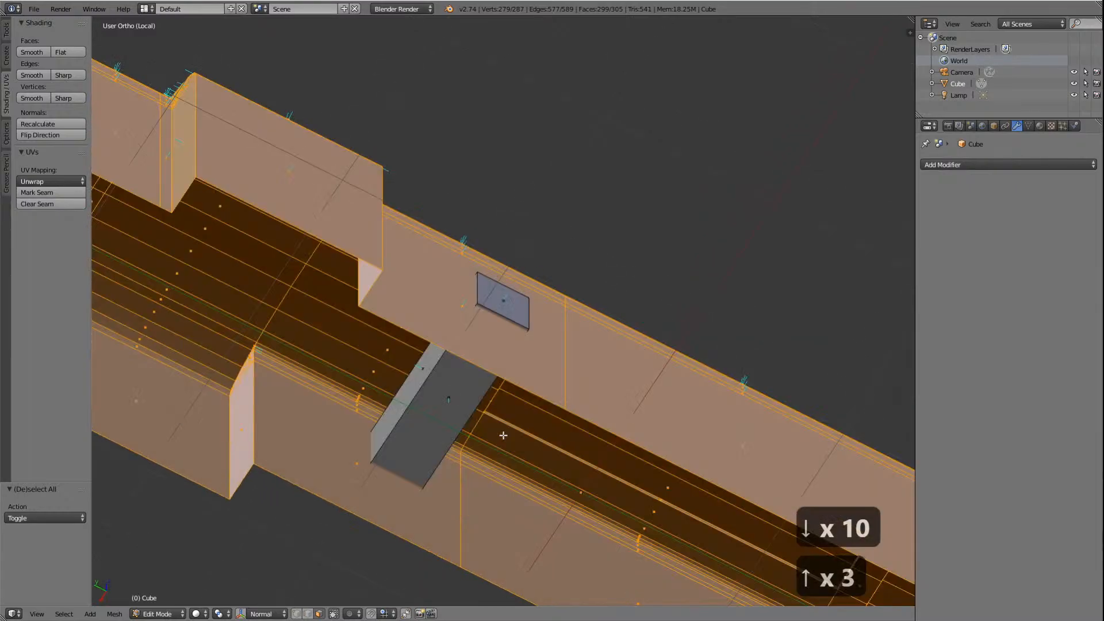
key(Up)
key(Up)
key(Up)
key(Up)
key(Up)
key(Up)
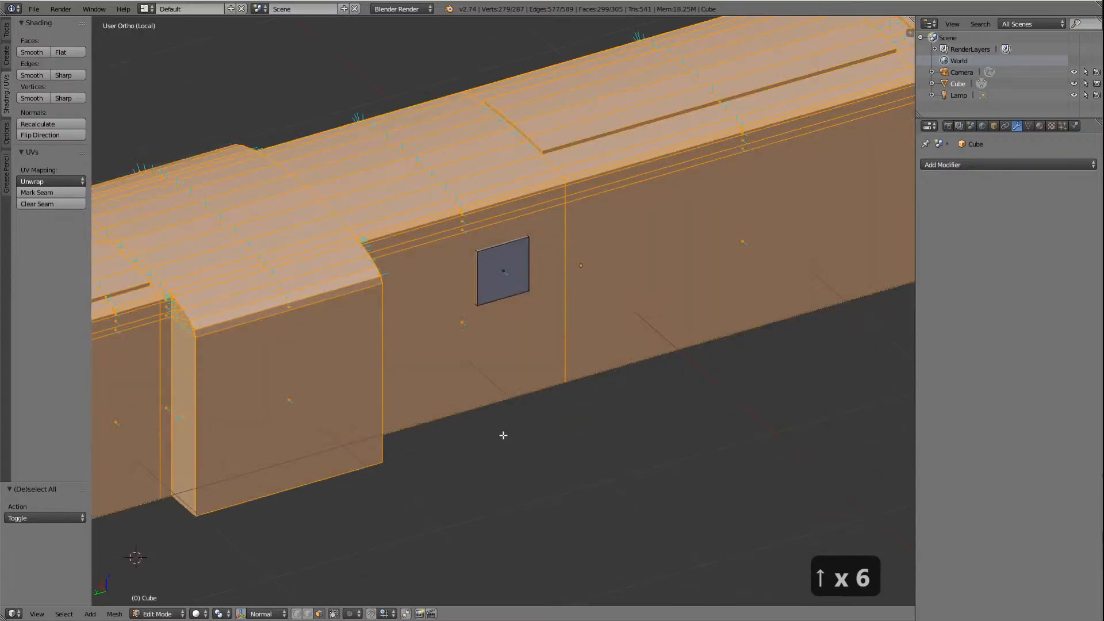
key(Up)
key(Up)
Step: In the left view, add a Boolean modifier to the locomotive body and set its operation to Difference
key(ctrl+KP_3)
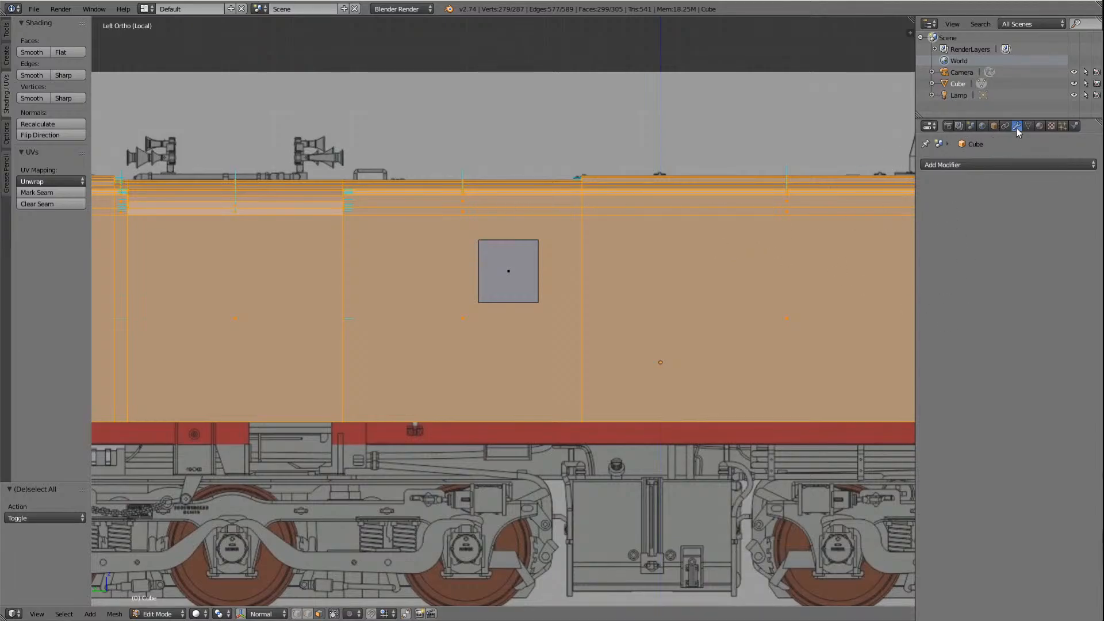
click(1096, 169)
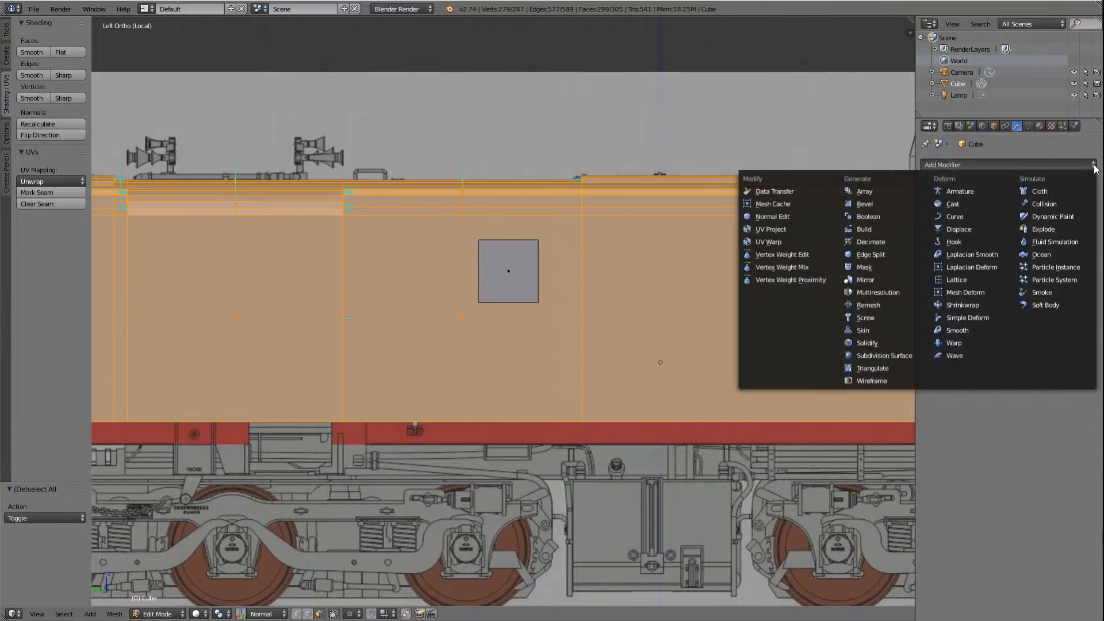
click(888, 218)
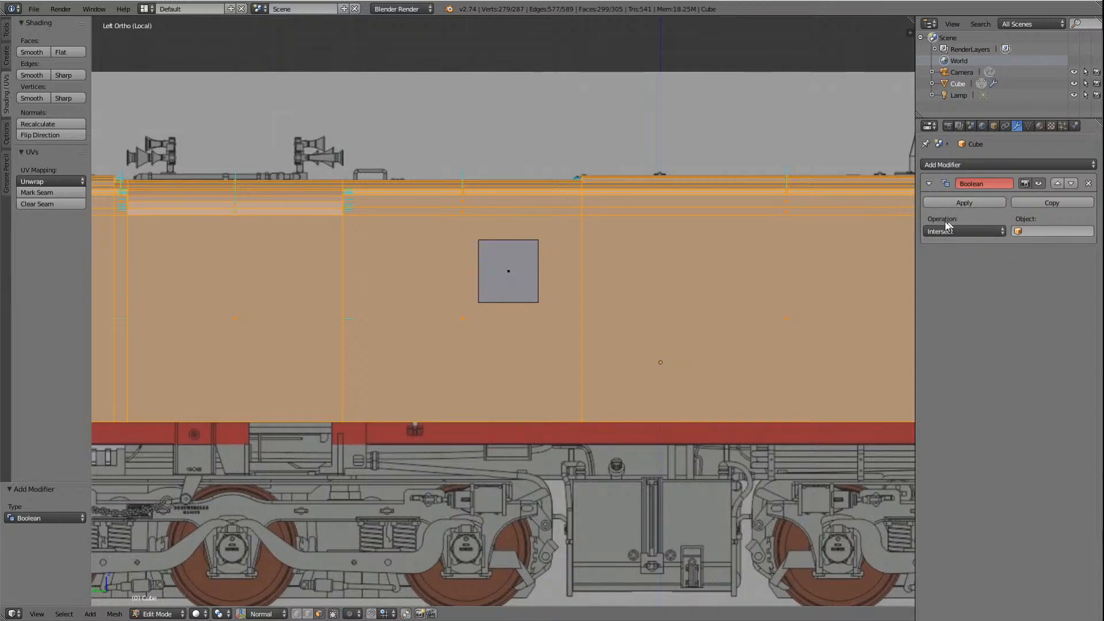
click(1001, 231)
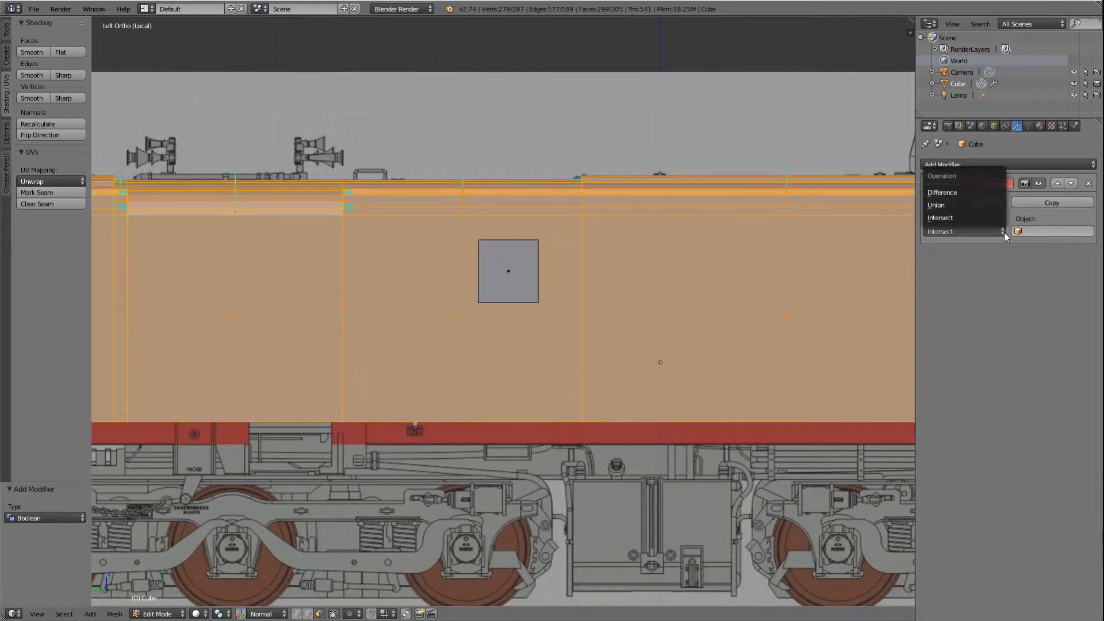
click(945, 193)
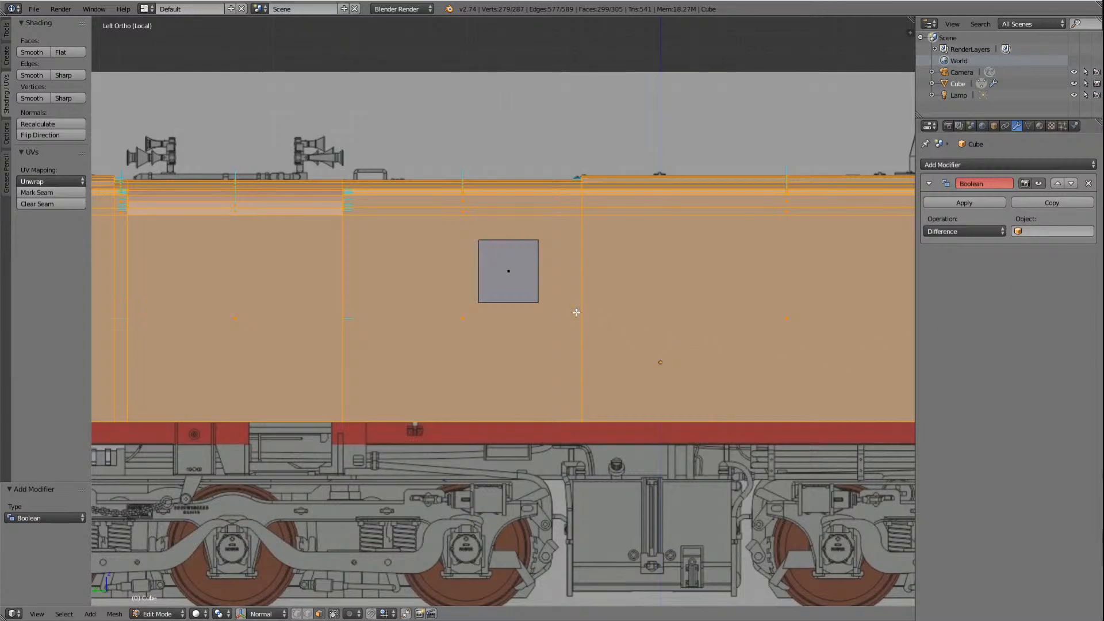
Step: Clear the selection, switch to wireframe shading and select the four side faces of the box inside the locomotive body
key(a)
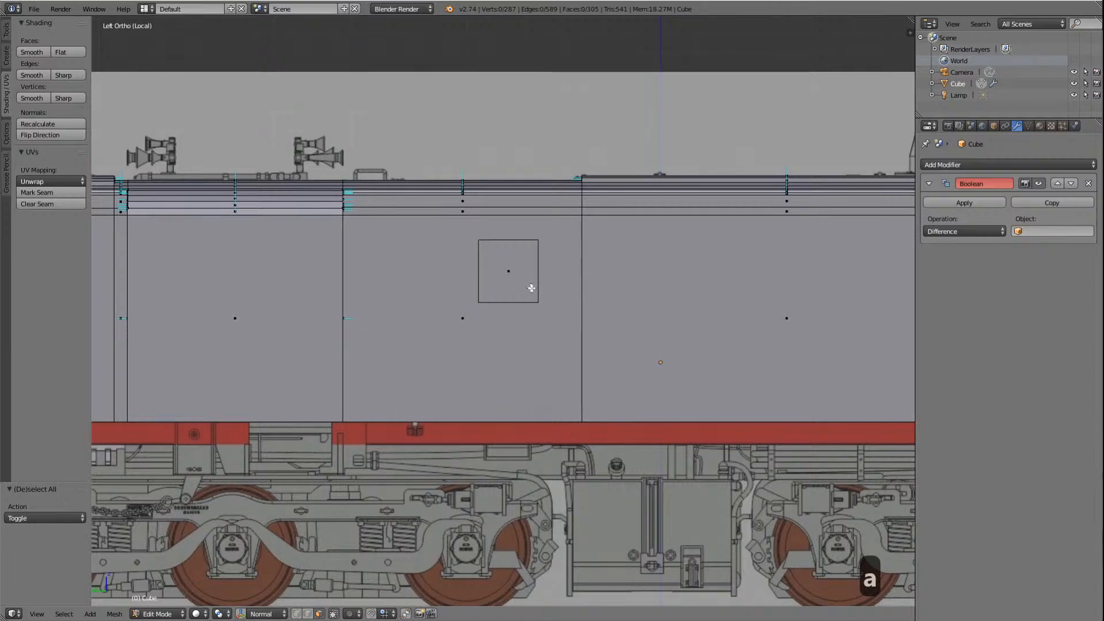
key(Left)
key(Left)
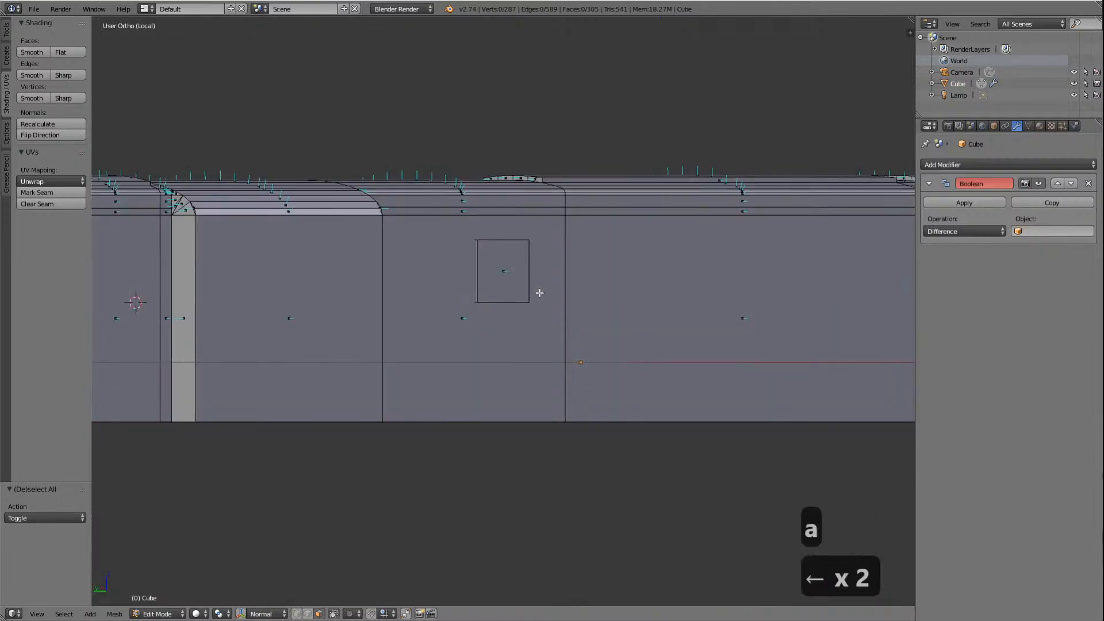
click(198, 613)
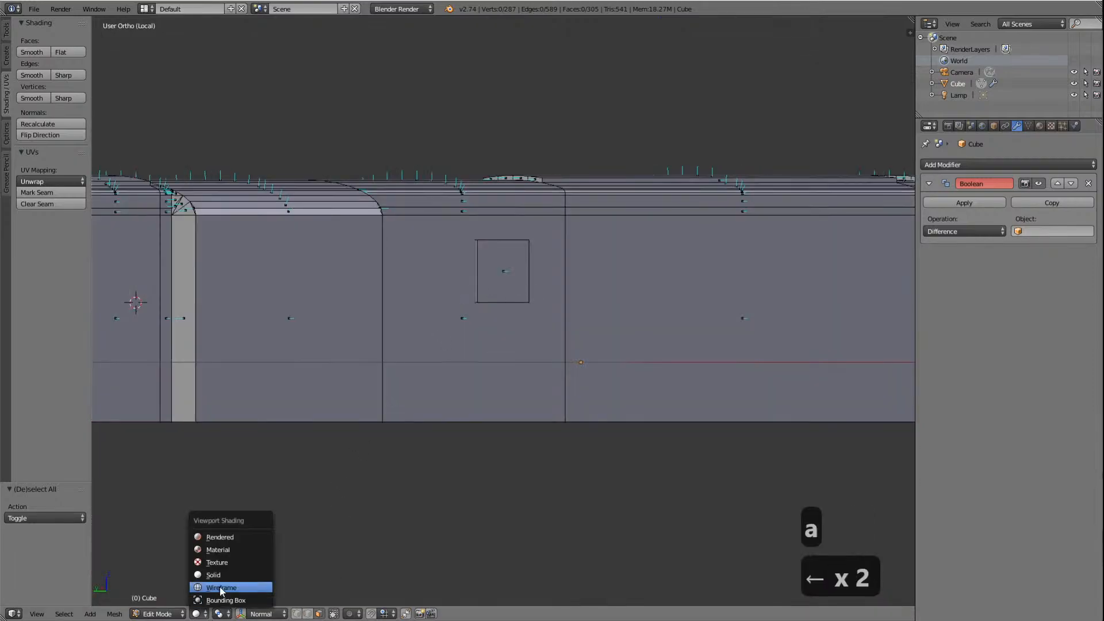
click(221, 589)
right_click(422, 272)
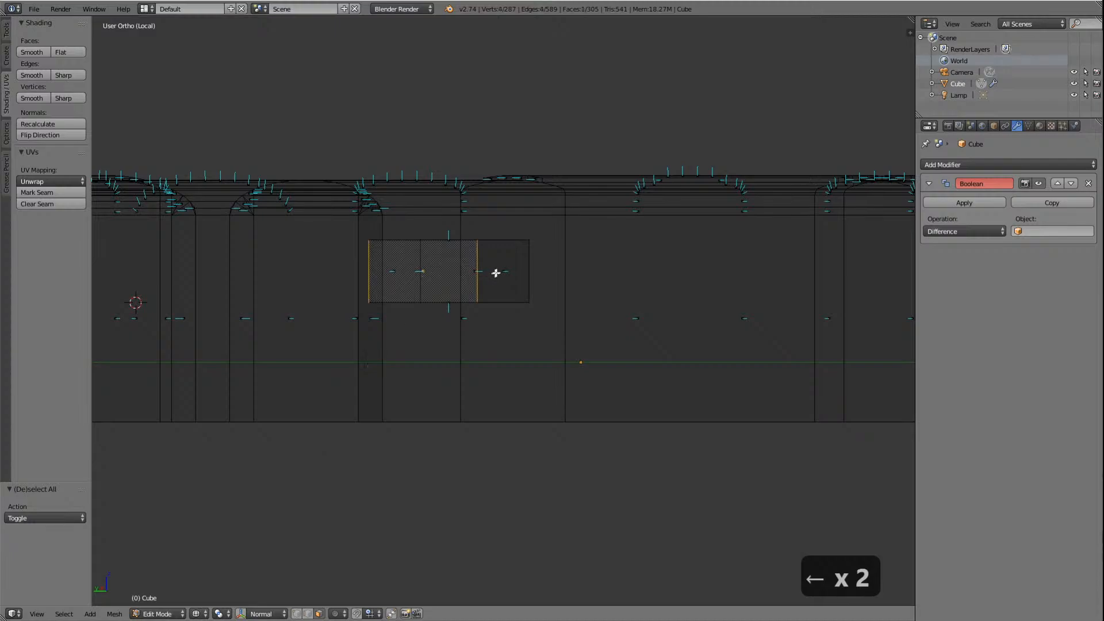
shift+right_click(497, 272)
shift+right_click(395, 272)
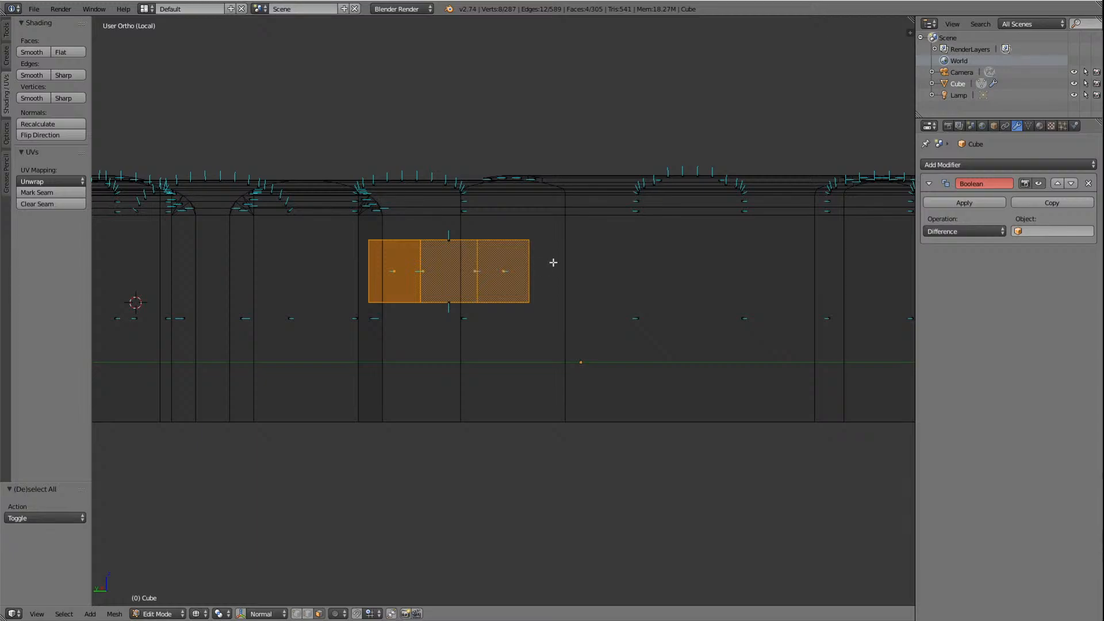
Step: Add the top and bottom faces of the box to the selection of its four side faces
key(KP_2)
key(KP_2)
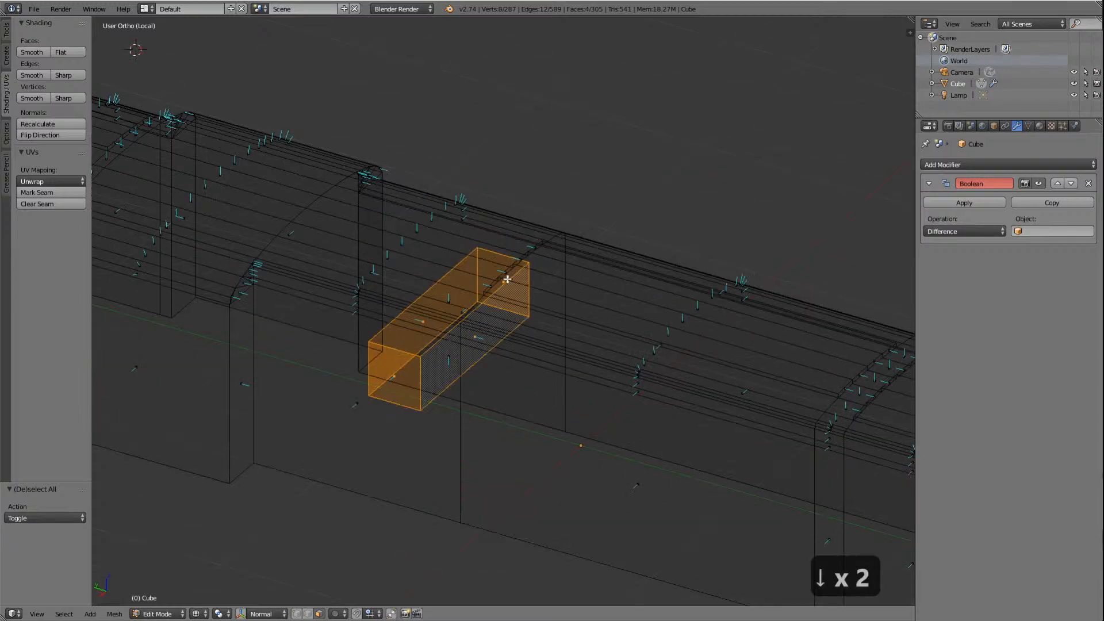
shift+right_click(449, 304)
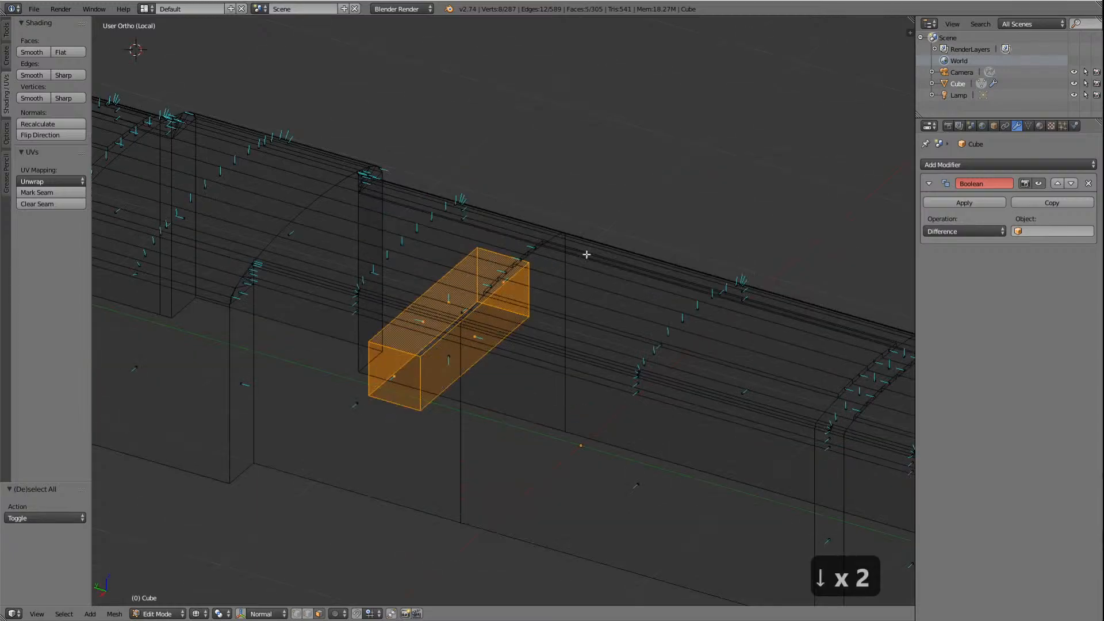
key(KP_2)
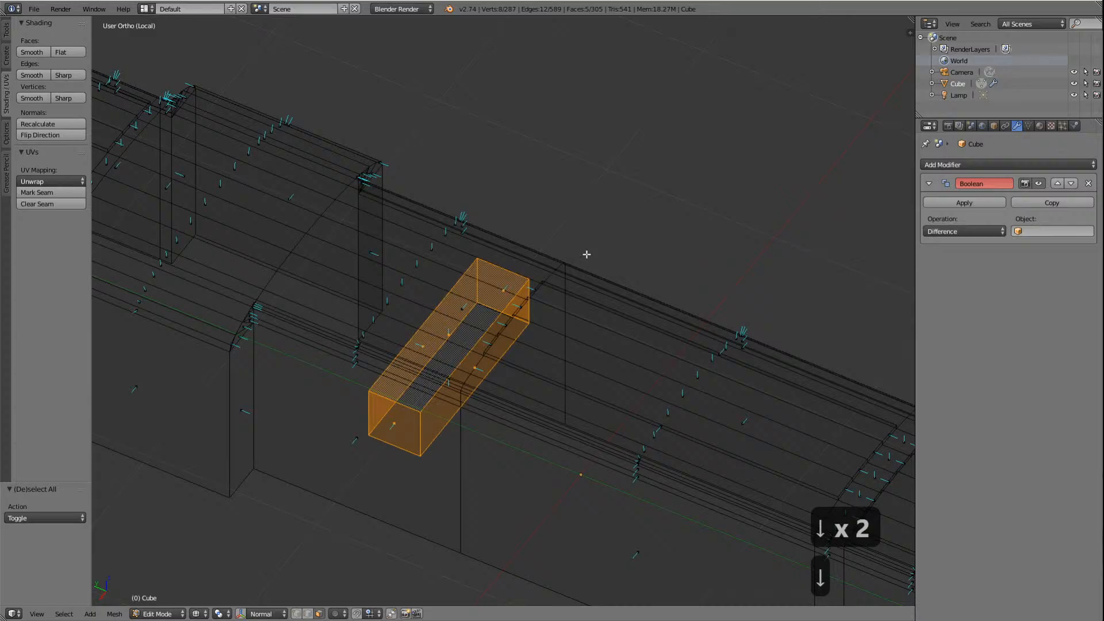
key(KP_8)
key(KP_8)
key(KP_8)
key(KP_8)
key(KP_8)
key(KP_8)
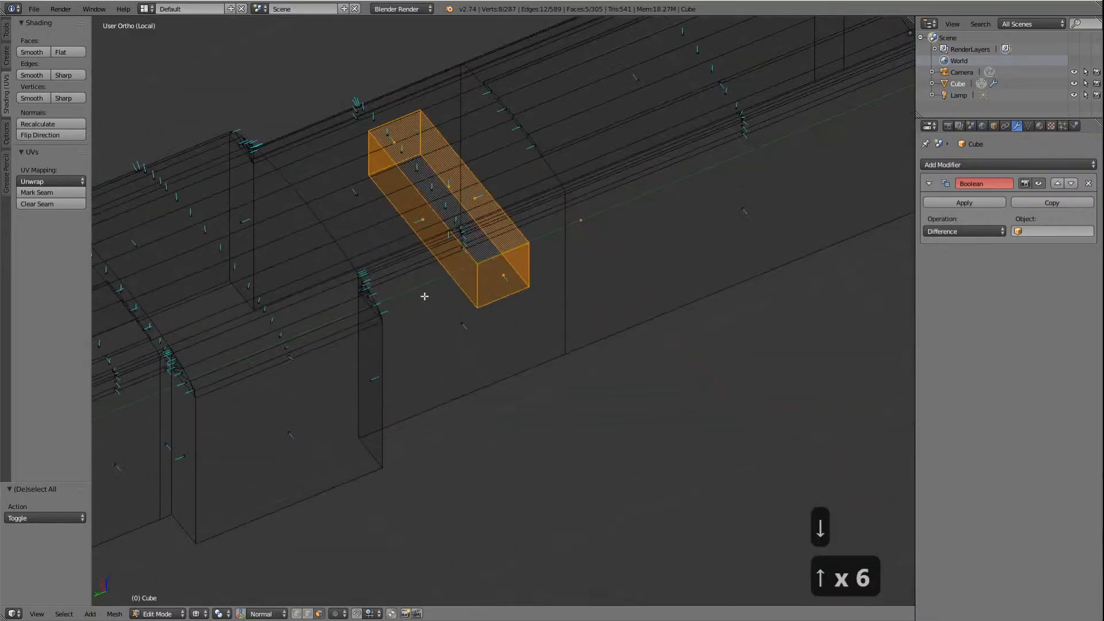
shift+right_click(447, 237)
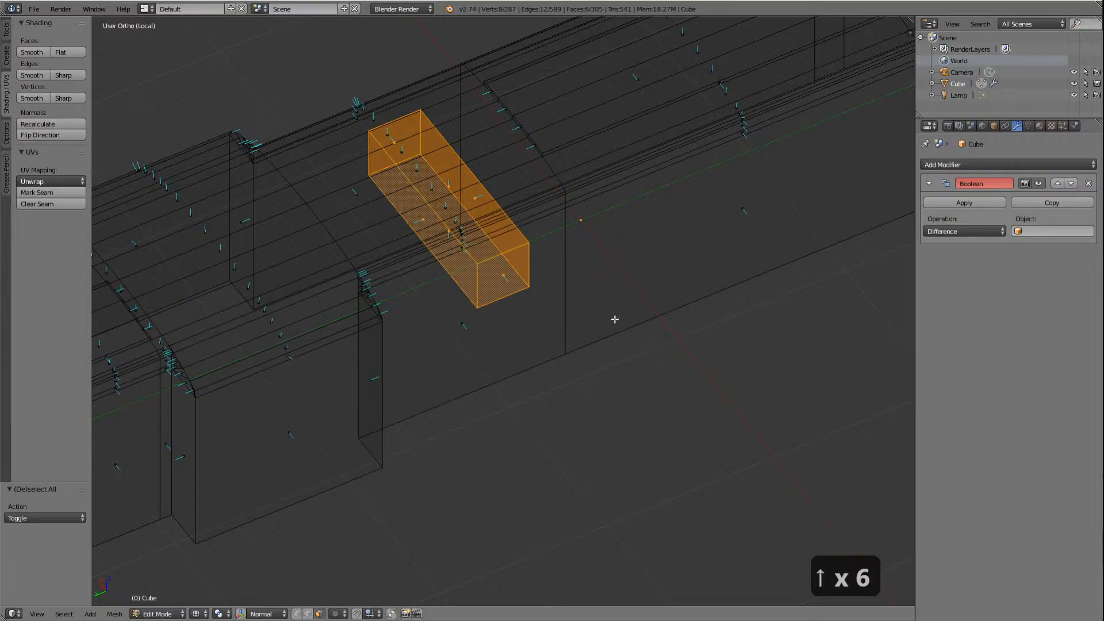
Step: Inspect the fully selected box inside the locomotive body from beneath, from above and from the side in wireframe
key(KP_8)
key(KP_8)
key(KP_8)
key(KP_8)
key(KP_8)
key(KP_8)
key(KP_8)
key(KP_8)
key(KP_8)
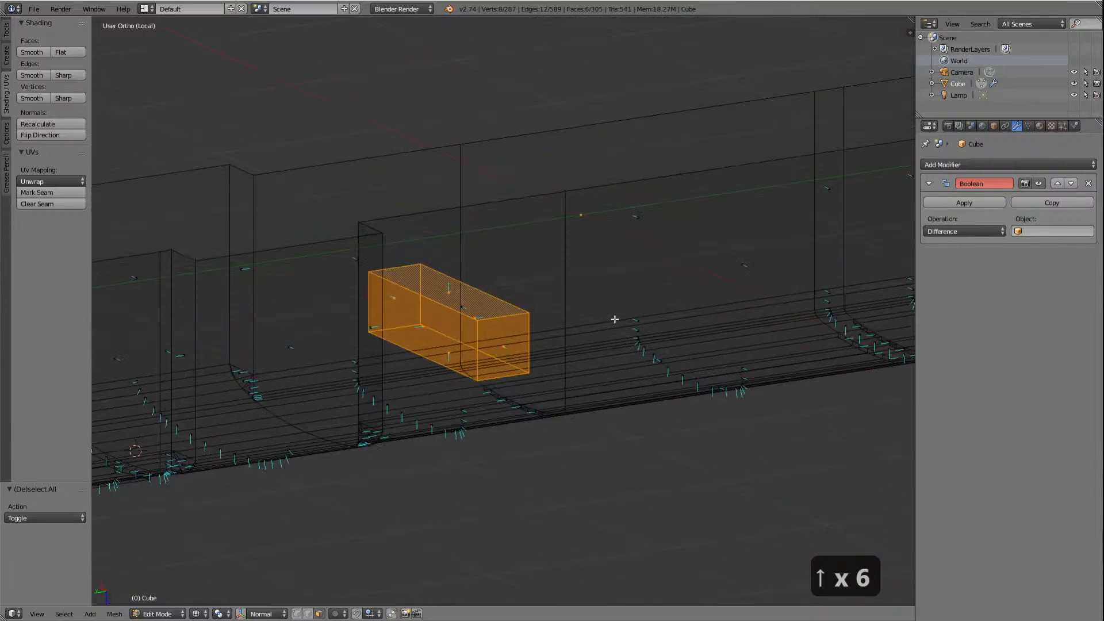
key(KP_8)
key(KP_8)
key(KP_8)
key(KP_8)
key(KP_8)
key(KP_8)
key(KP_8)
key(KP_8)
key(KP_8)
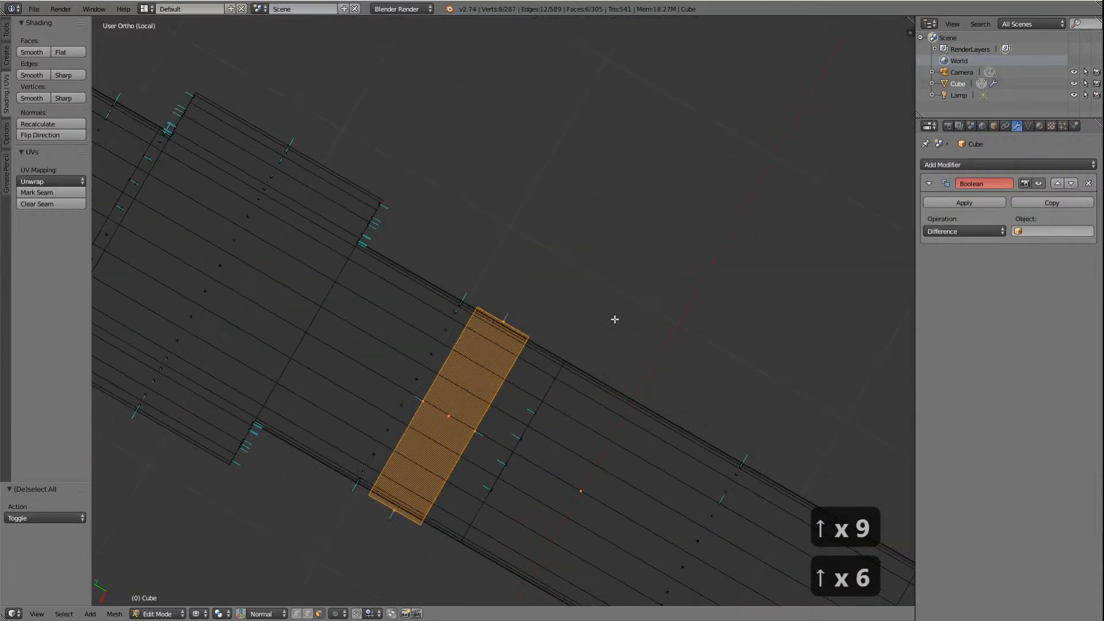
key(KP_8)
key(KP_8)
key(KP_8)
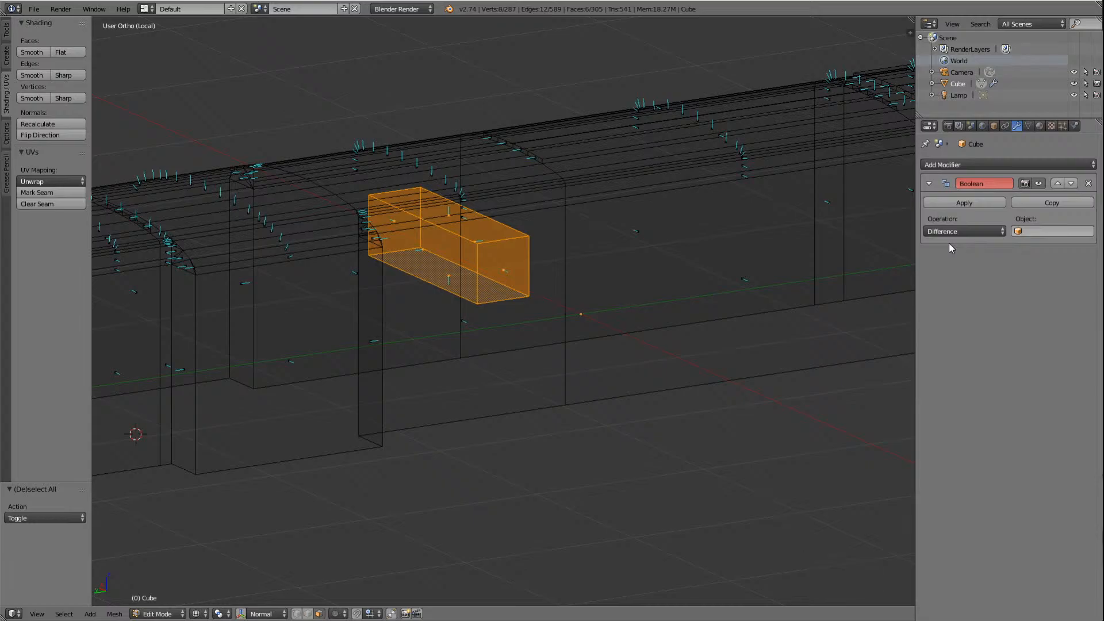
Step: Try to apply the Boolean modifier, and switch the locomotive body to Object Mode
click(965, 205)
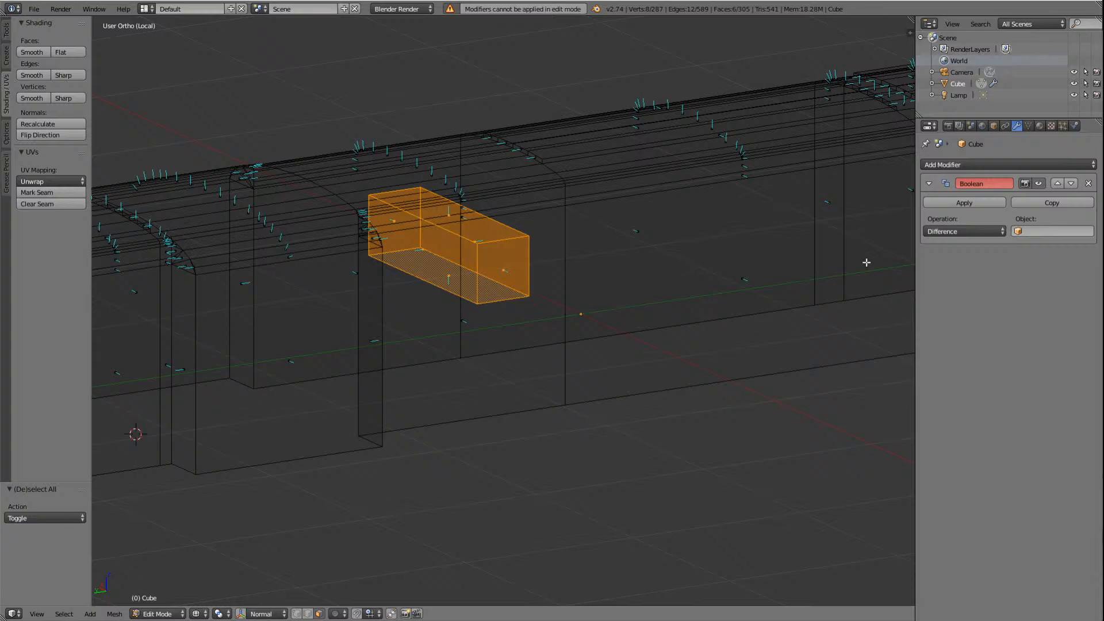
click(184, 616)
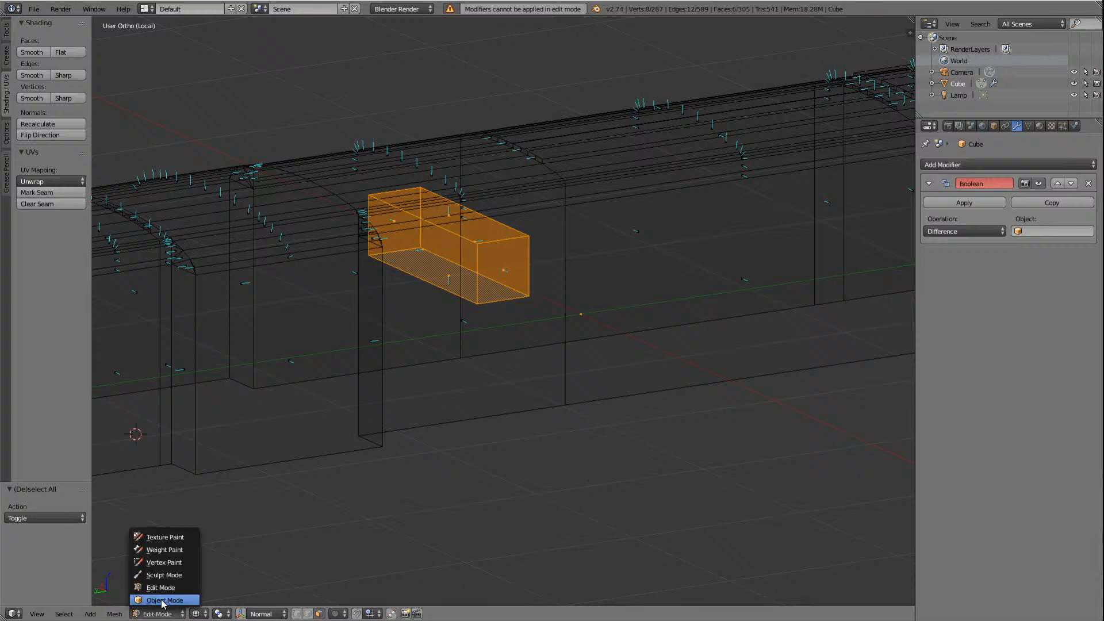
click(163, 600)
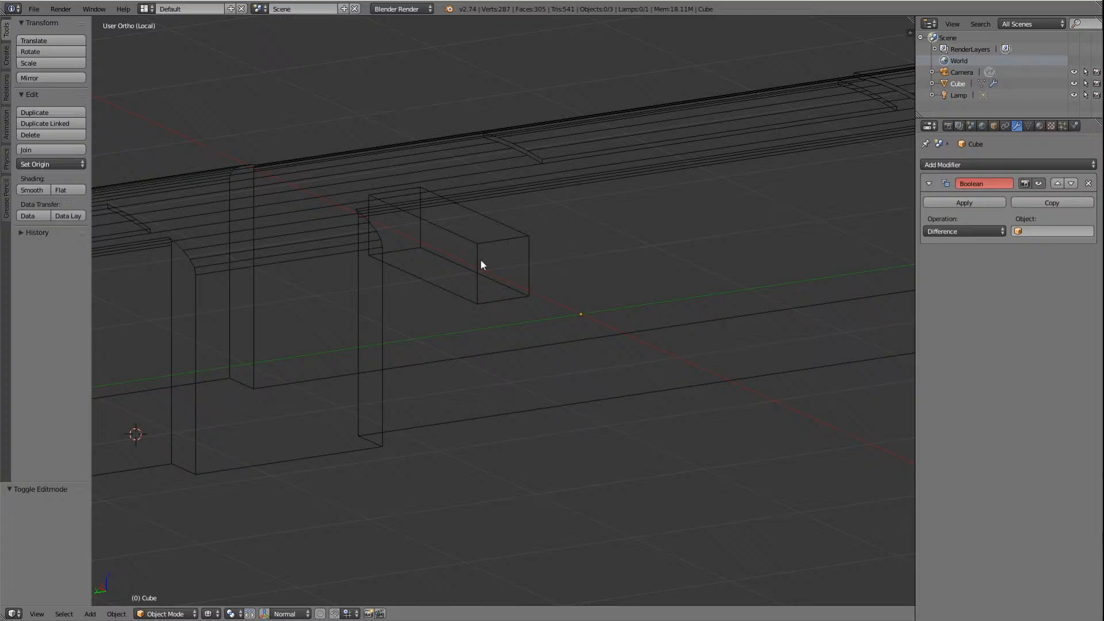
Step: Switch to solid shading and select the locomotive body as an object
scroll(489, 391, down, 4)
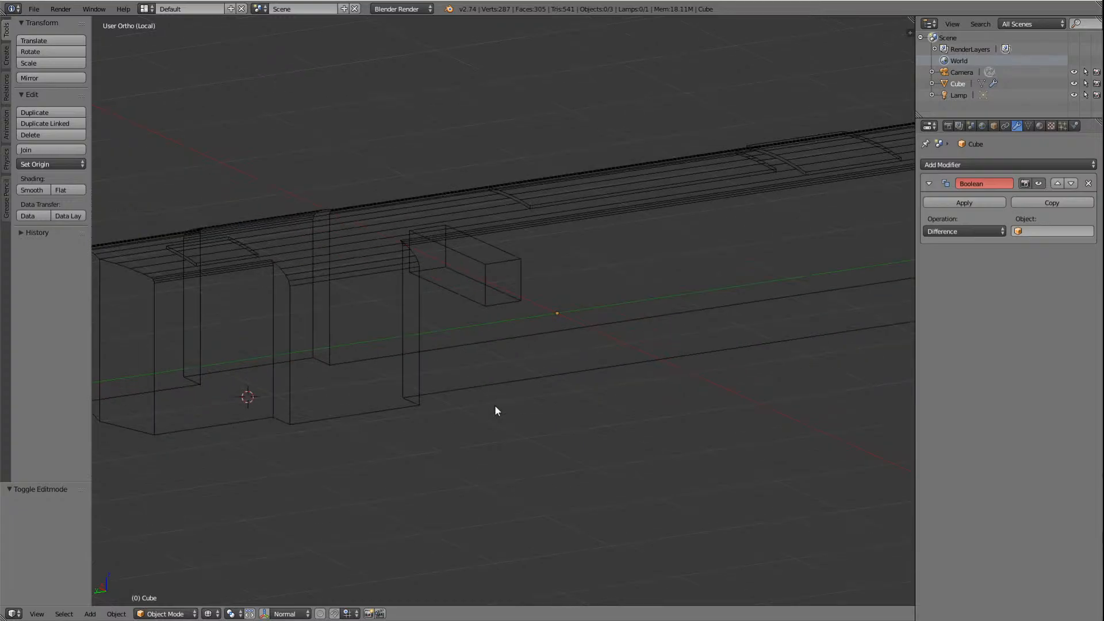
scroll(497, 410, down, 2)
scroll(497, 411, up, 4)
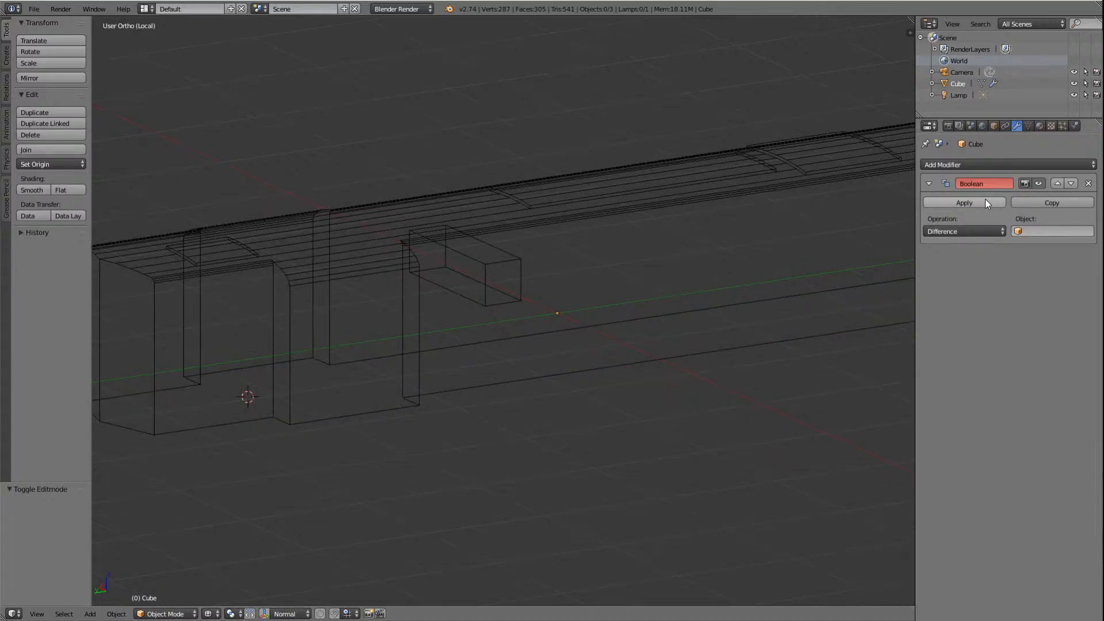
scroll(492, 282, up, 3)
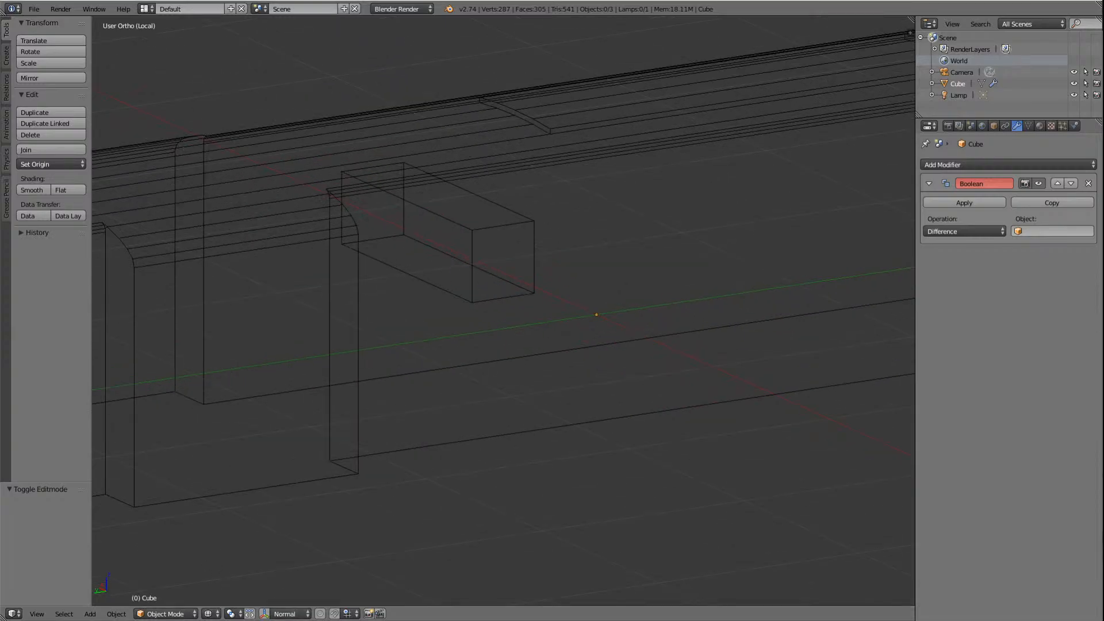
click(212, 613)
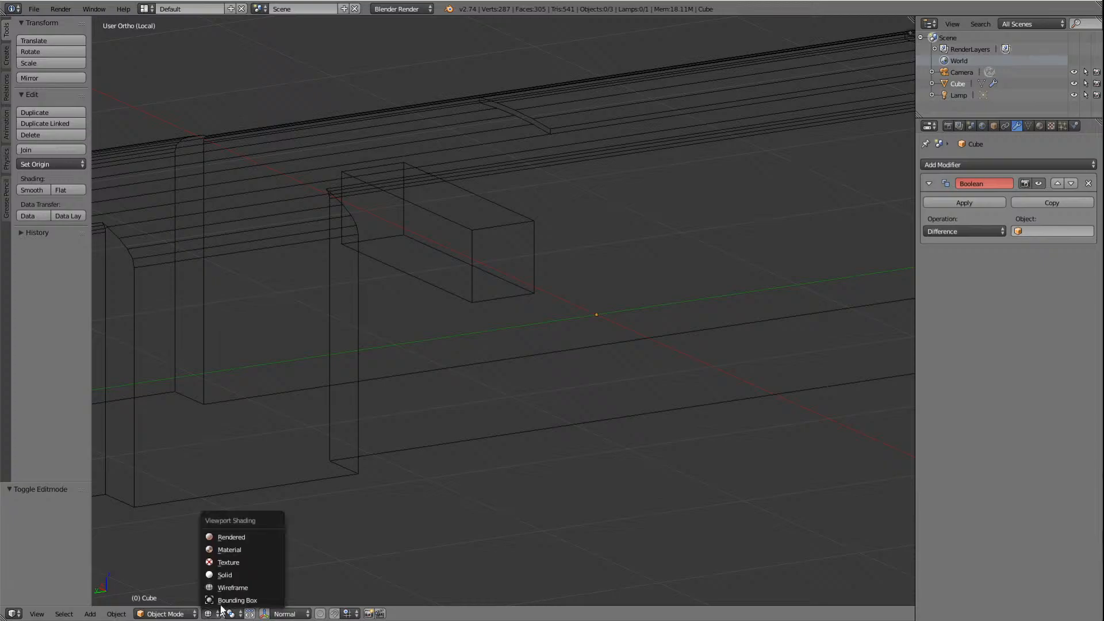
click(230, 580)
right_click(490, 250)
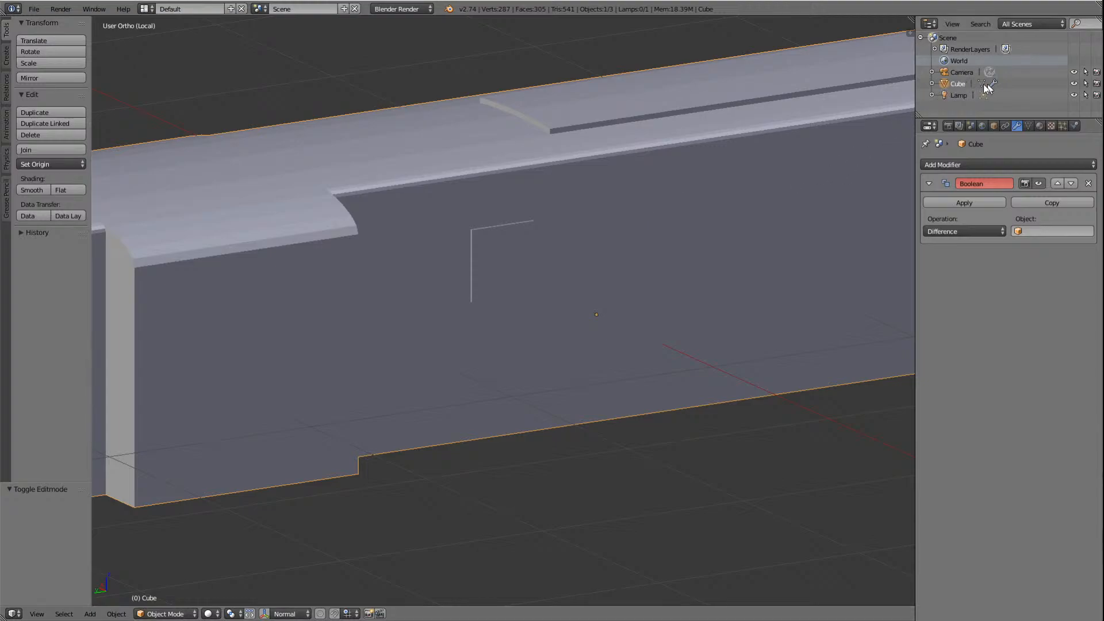
right_click(957, 84)
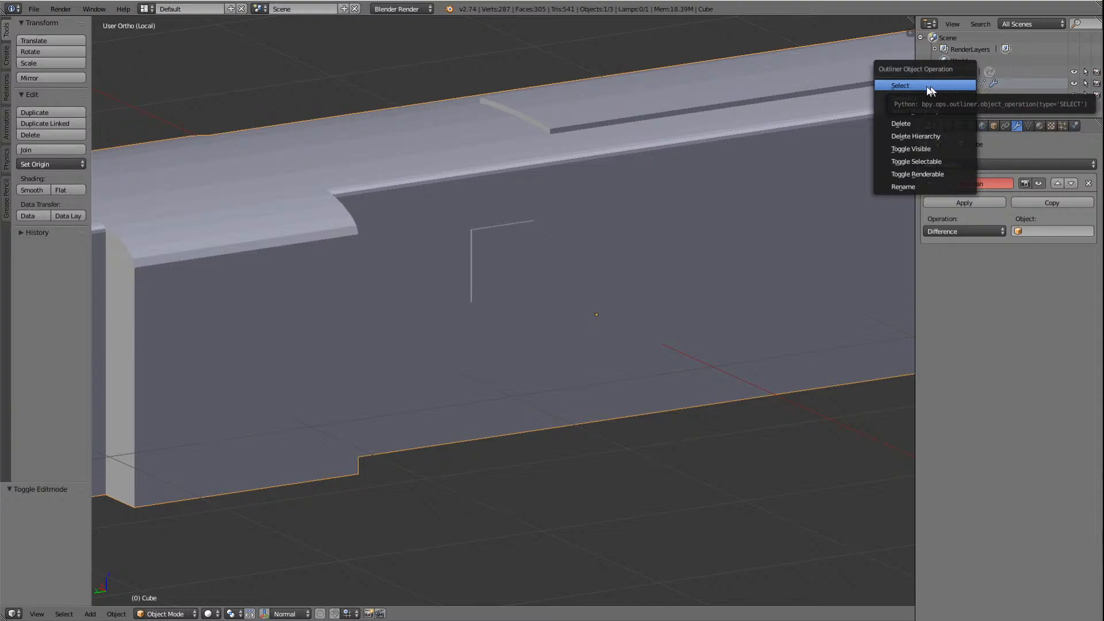
Step: Inspect the whole locomotive body in Object Mode from its other end and look closely at the box in its side wall
scroll(593, 314, down, 7)
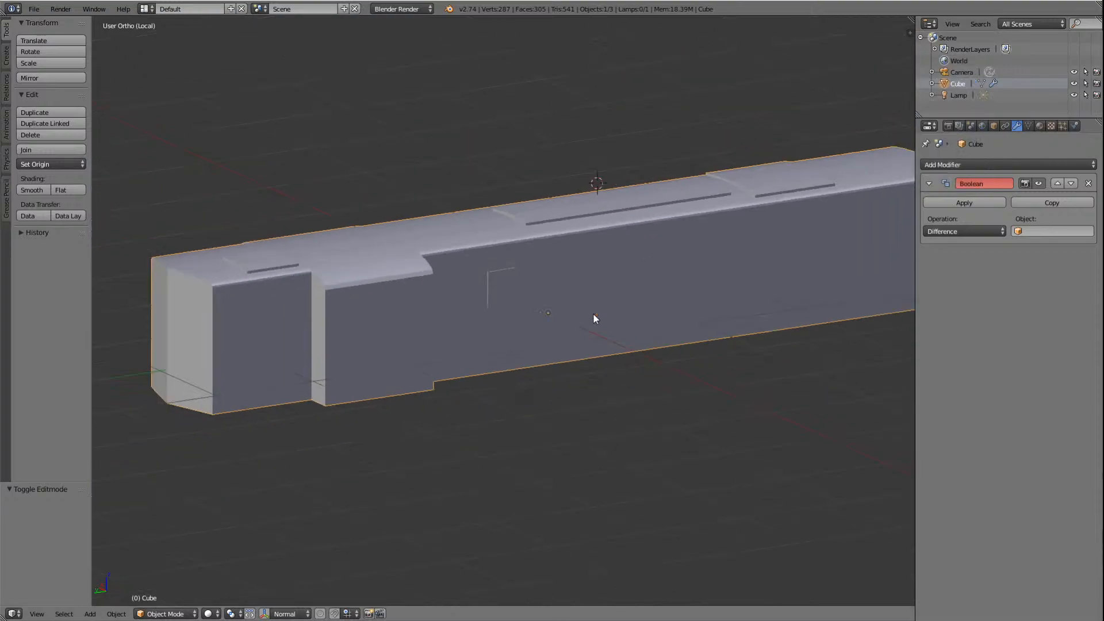
key(KP_4)
key(KP_4)
key(KP_4)
key(KP_4)
key(KP_4)
key(KP_4)
key(KP_4)
key(KP_4)
key(KP_4)
key(KP_4)
key(KP_4)
key(KP_4)
key(KP_4)
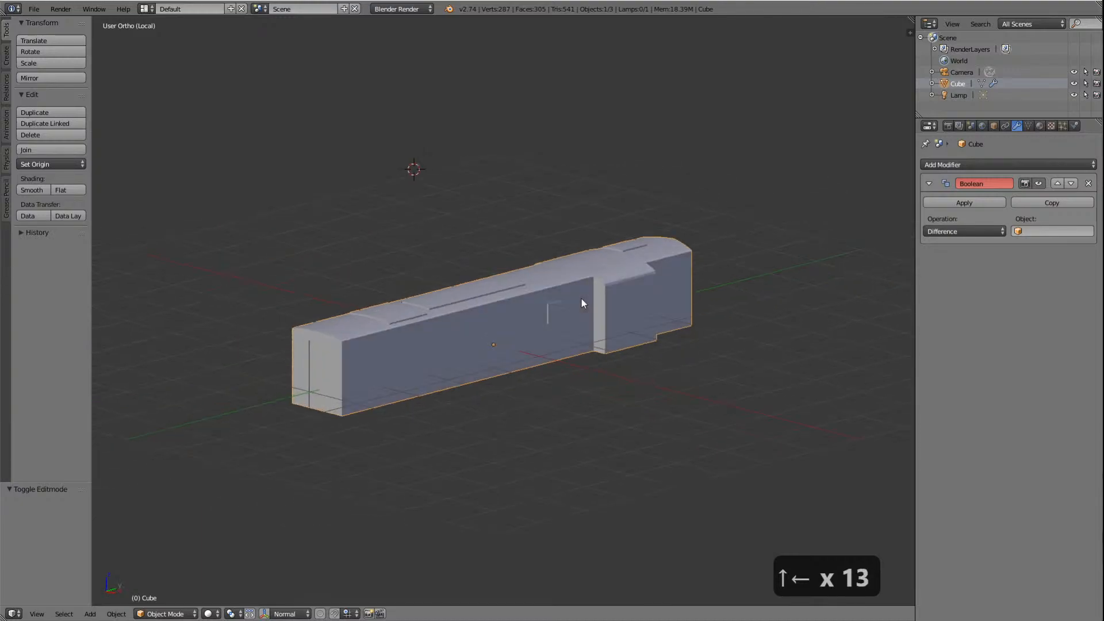
scroll(587, 298, up, 6)
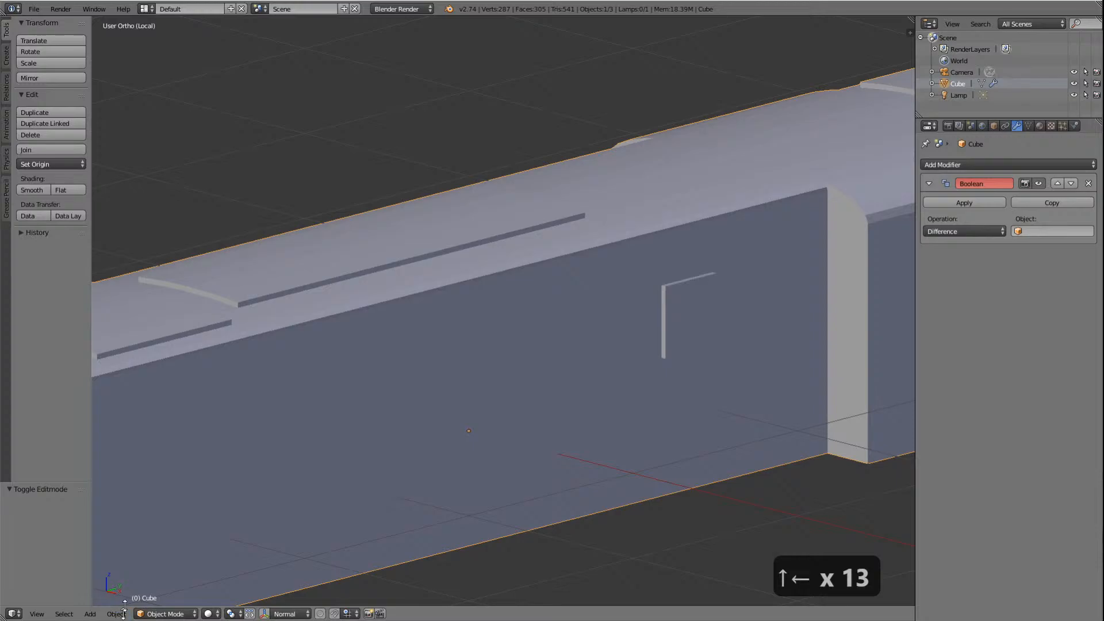
Step: Return to Edit Mode and rename the locomotive body object as Cube2
click(197, 614)
click(168, 584)
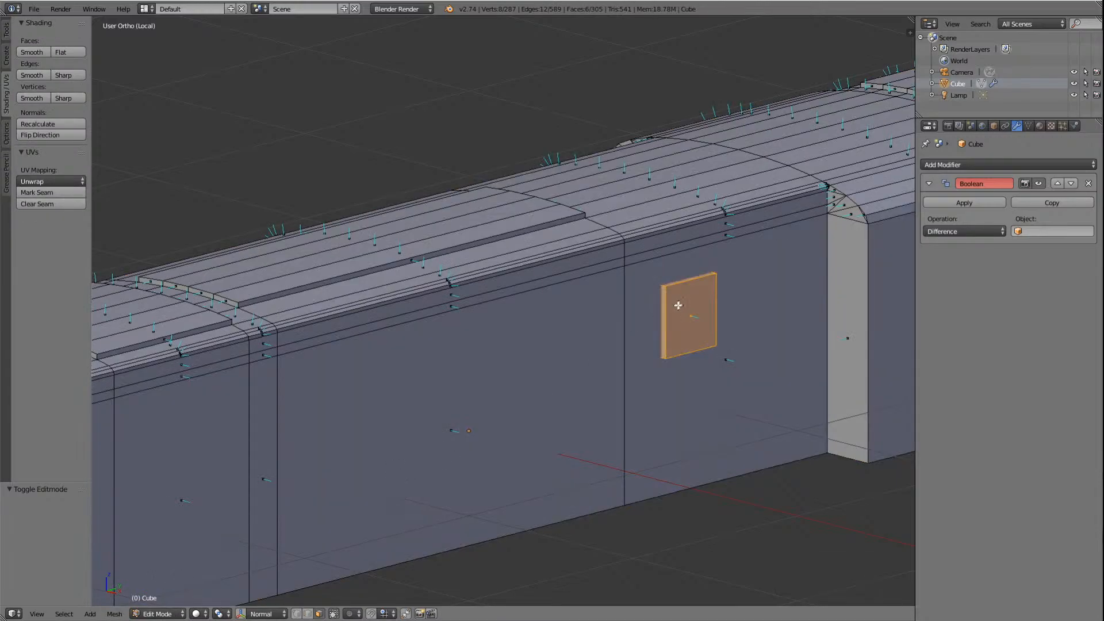
scroll(688, 313, down, 5)
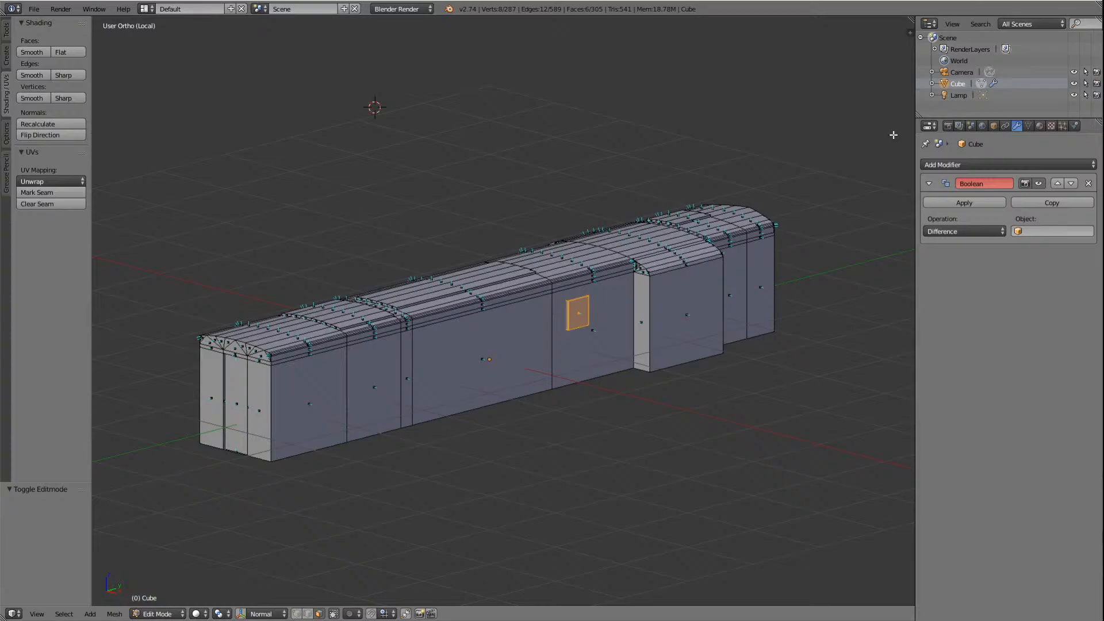
click(994, 128)
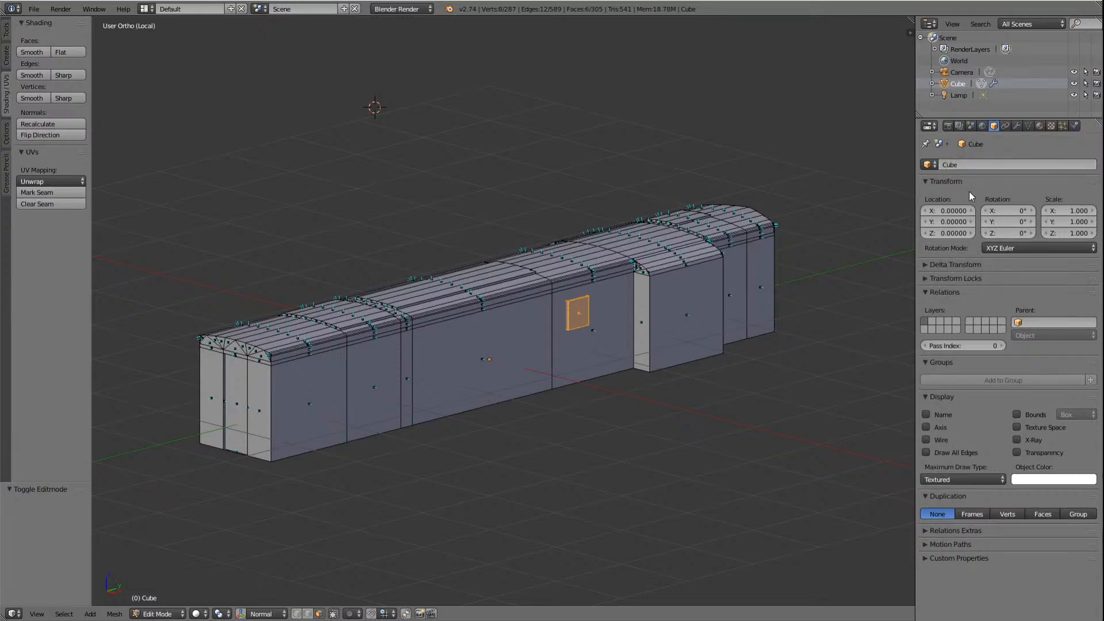
click(961, 164)
text(Cube)
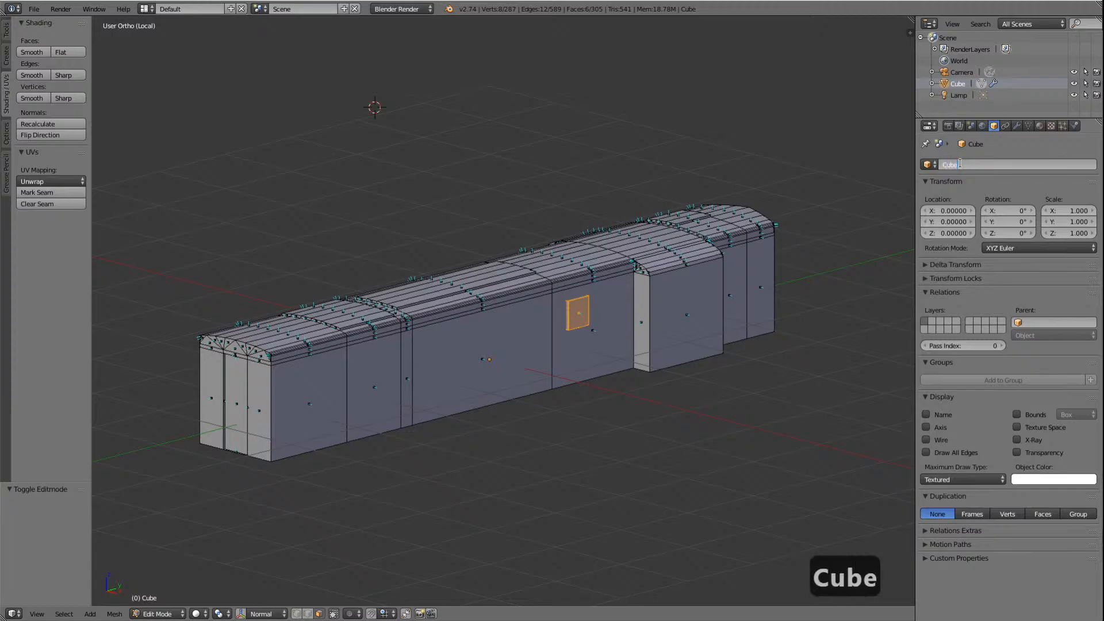
text(2)
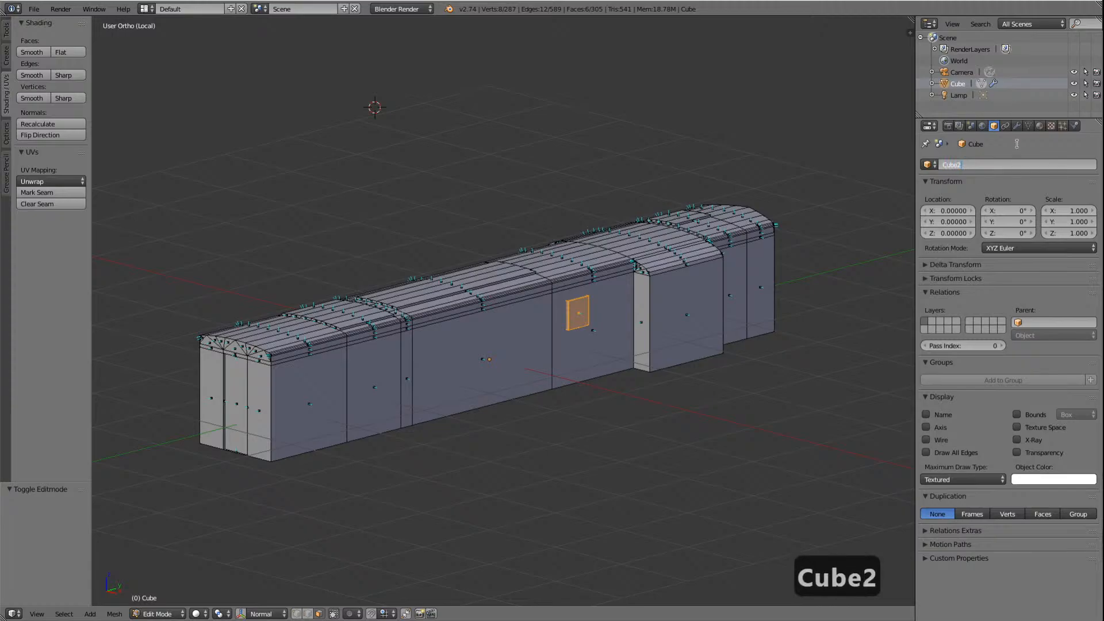
click(1018, 149)
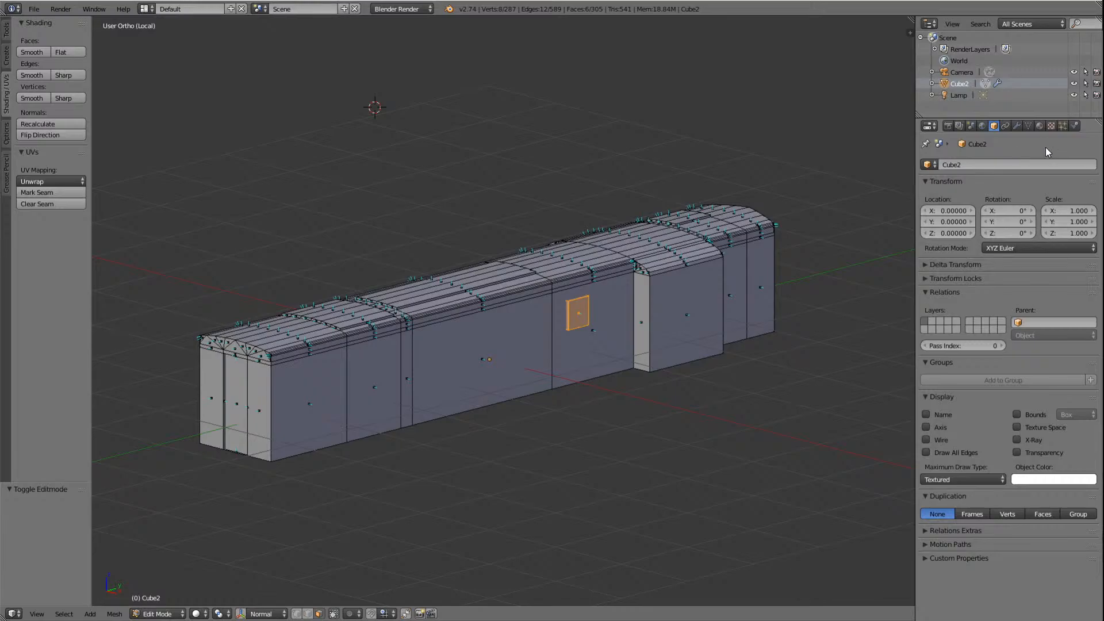
Step: Deselect the box and try selecting the projecting side panel's face, leaving all faces of the body deselected
key(a)
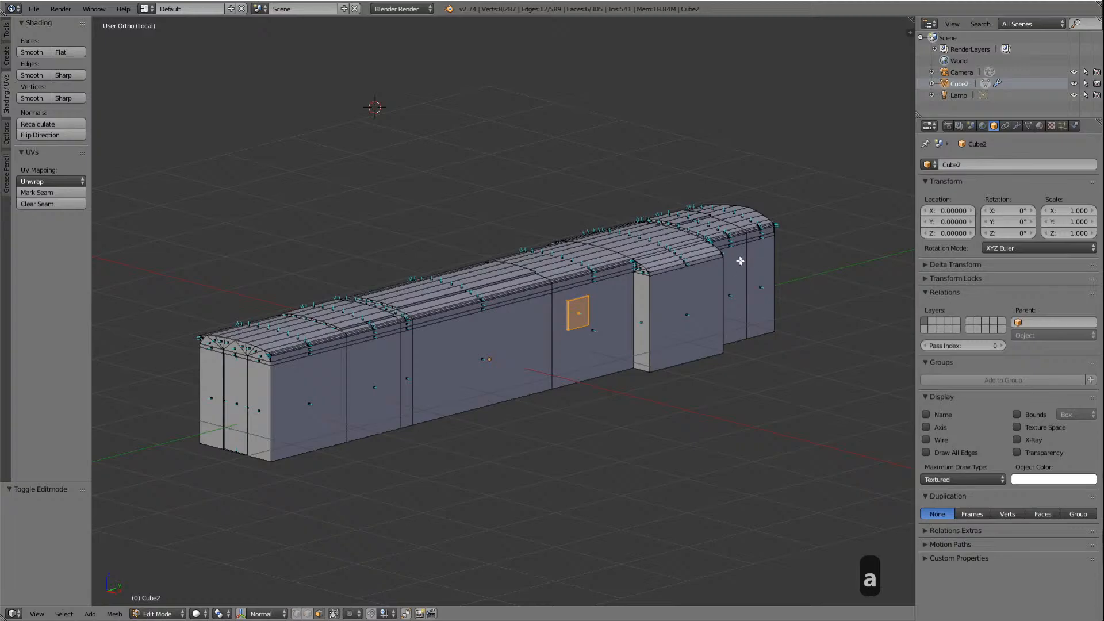
key(a)
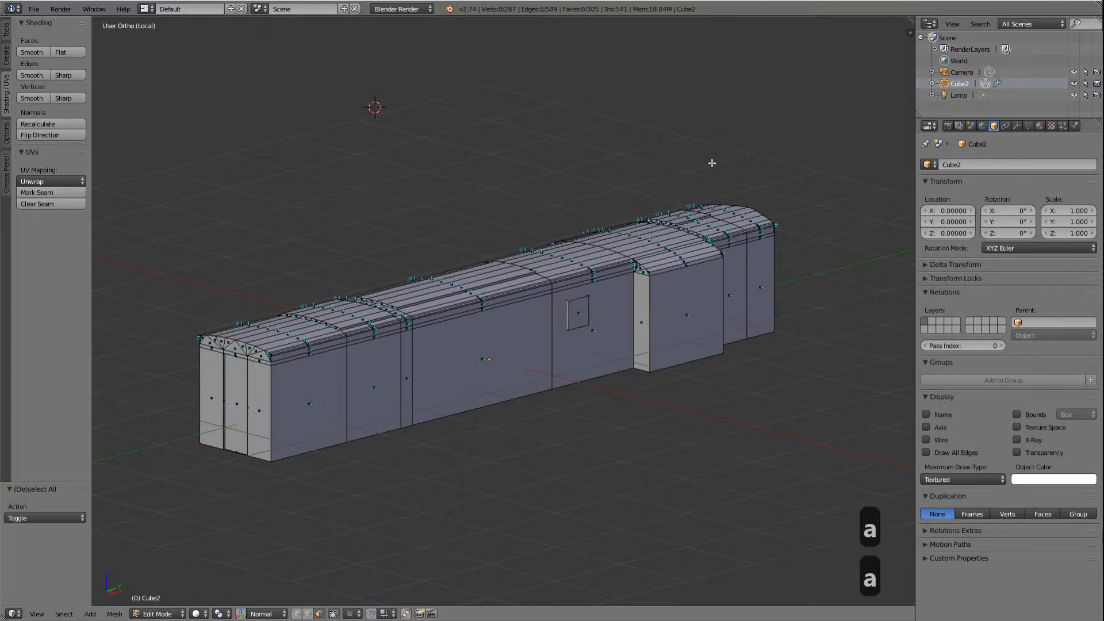
right_click(684, 290)
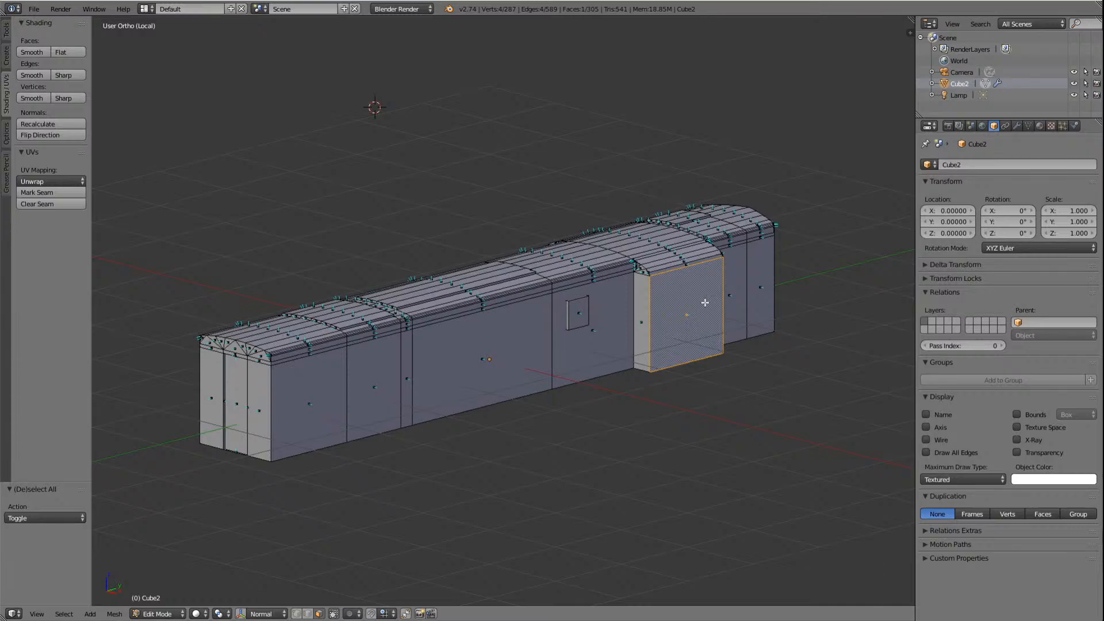
key(a)
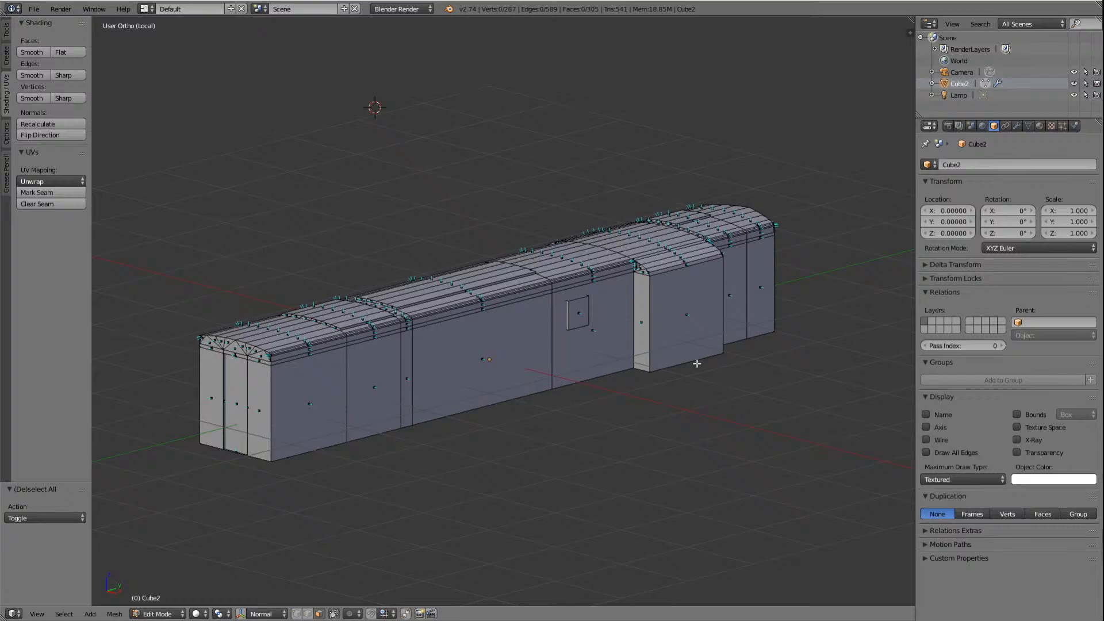
key(a)
scroll(692, 386, up, 3)
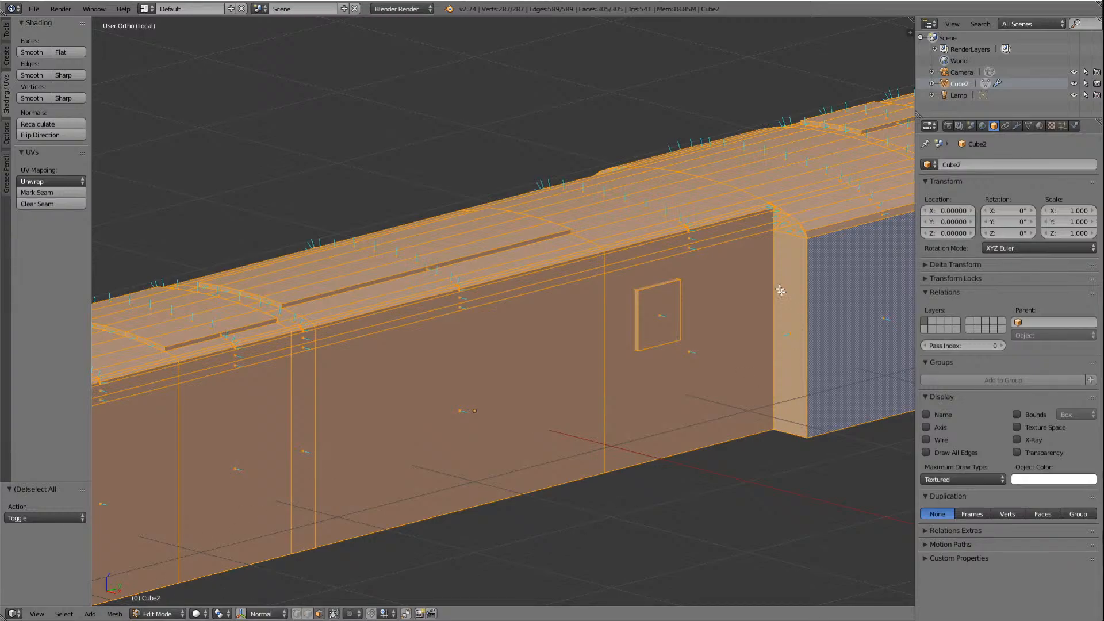
click(934, 165)
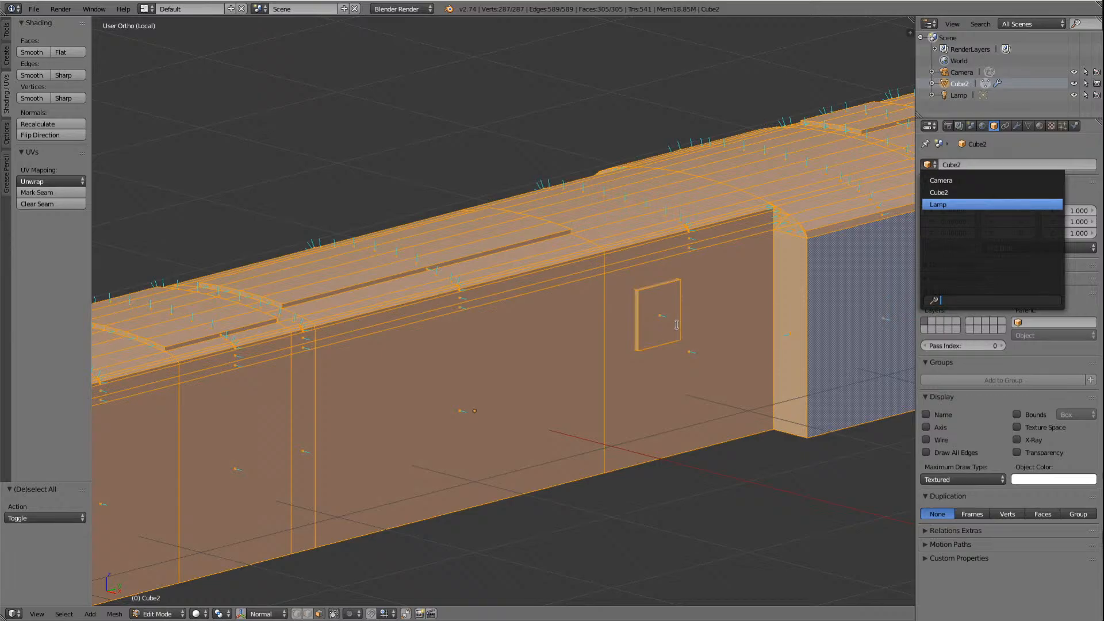
text(a)
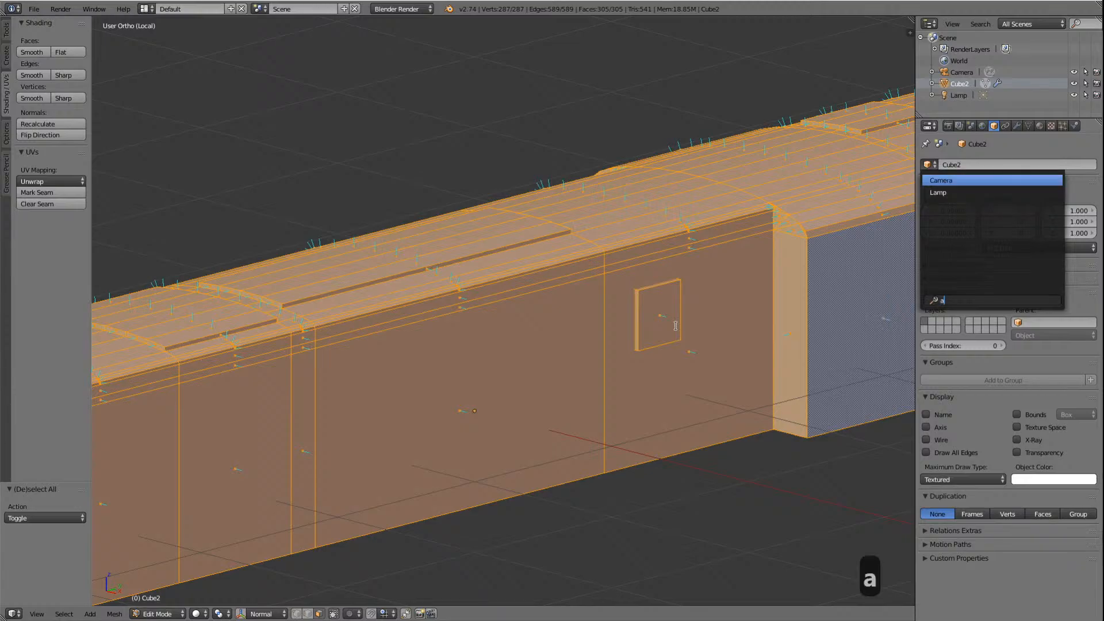
text(aaaaa)
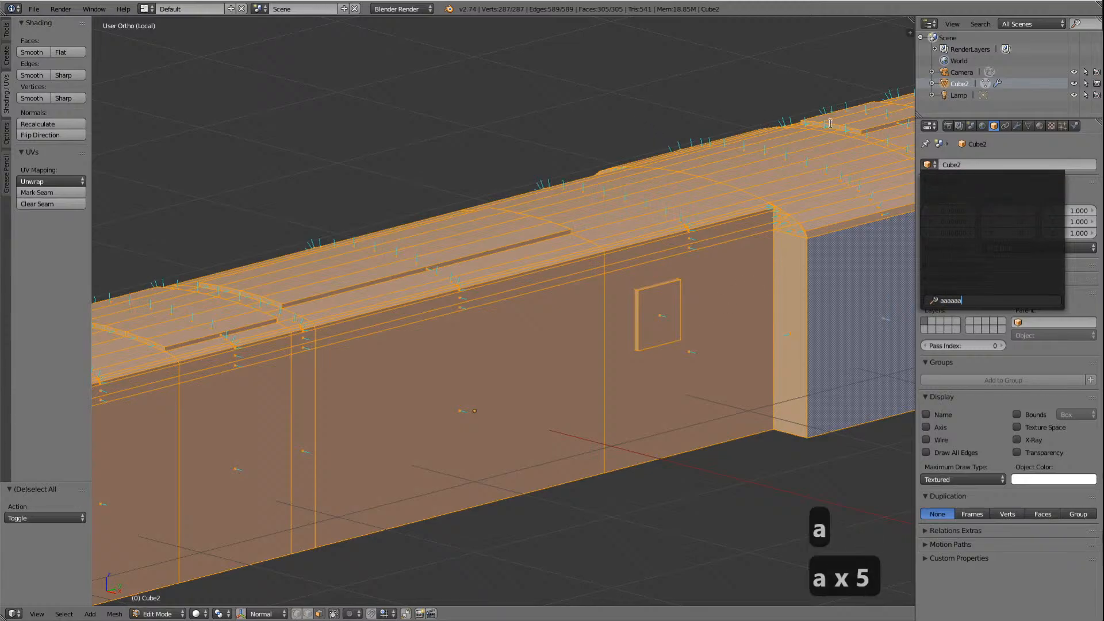
text(a)
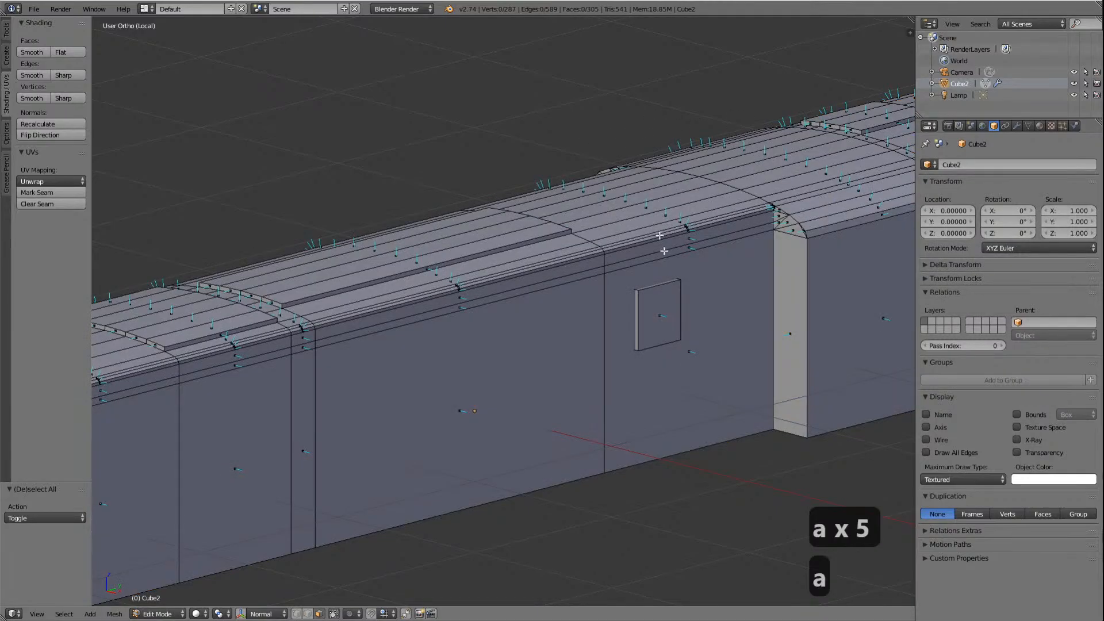
Step: Switch to wireframe shading and select five faces of the grille box inside the locomotive body
click(200, 613)
click(219, 588)
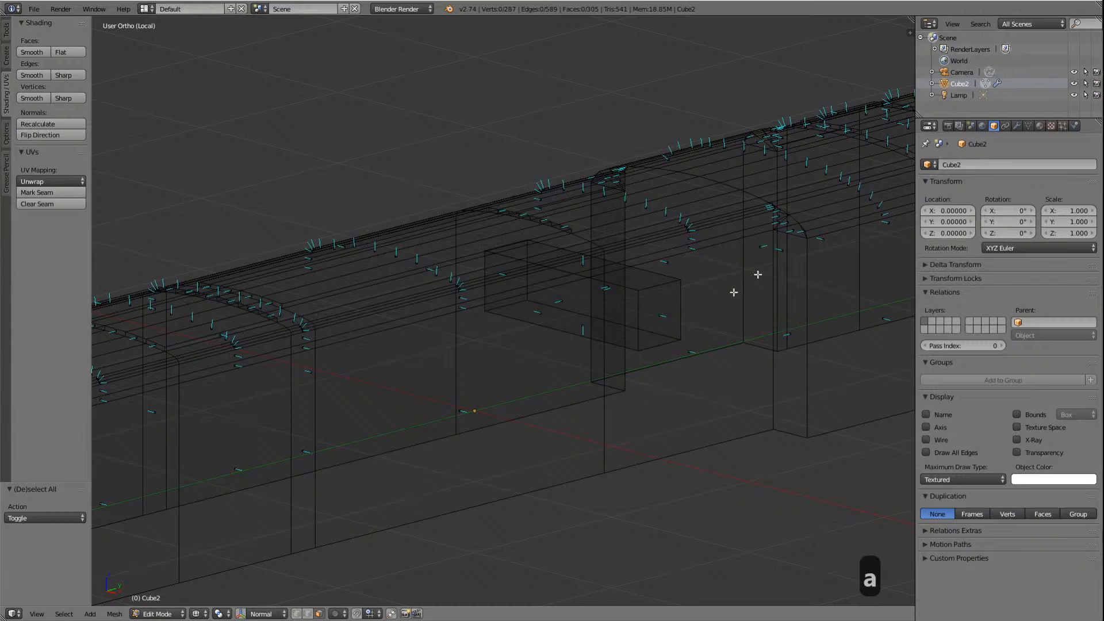
right_click(661, 316)
shift+right_click(553, 302)
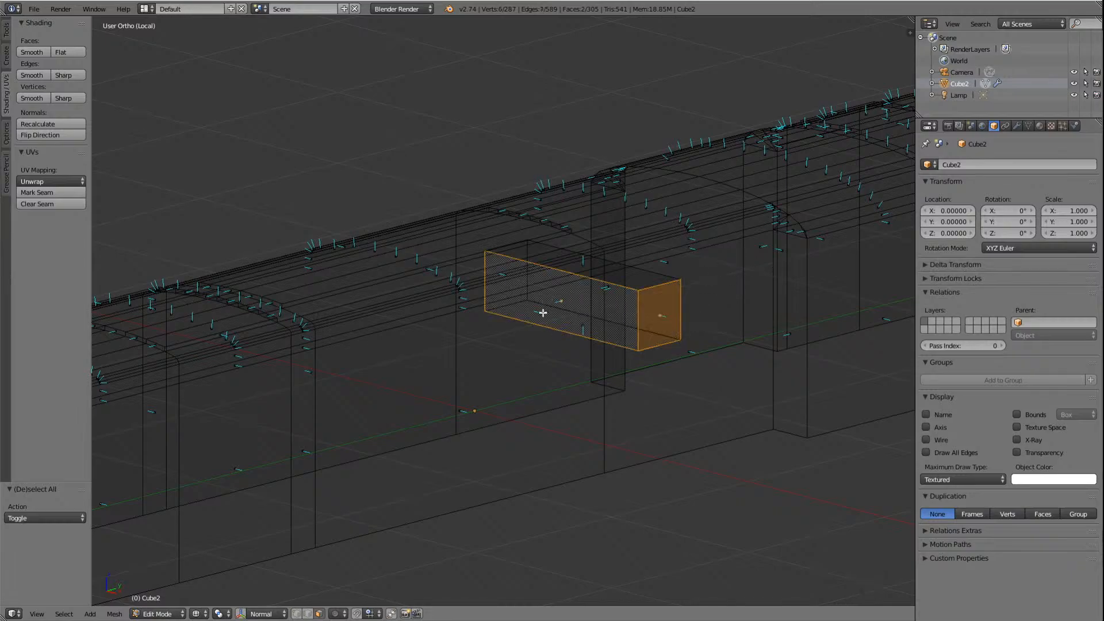
shift+right_click(587, 322)
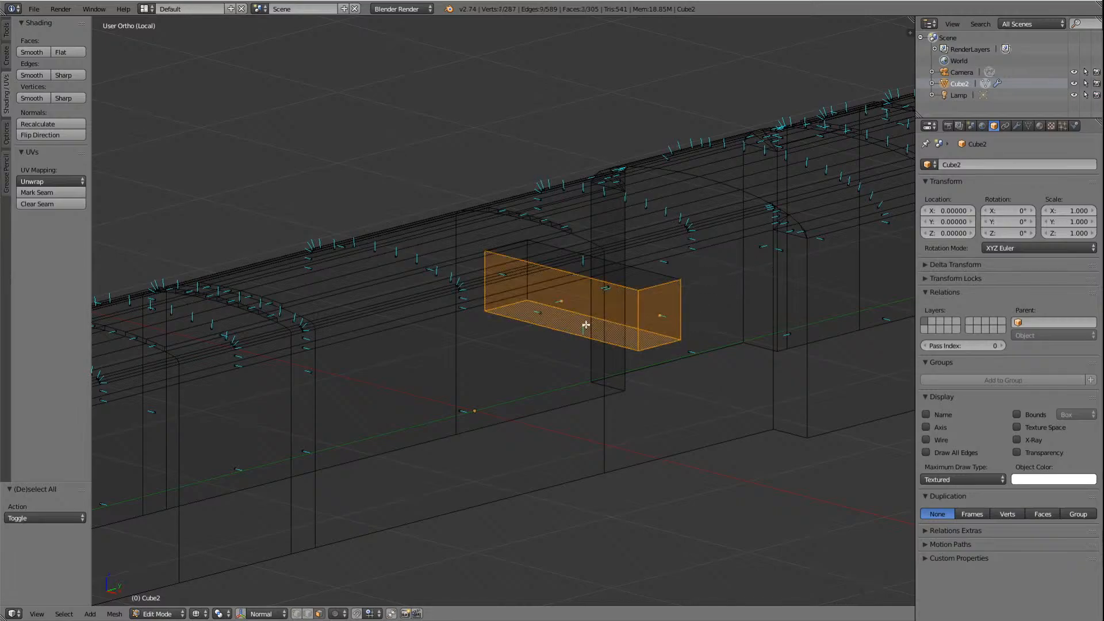
shift+right_click(583, 263)
shift+right_click(507, 278)
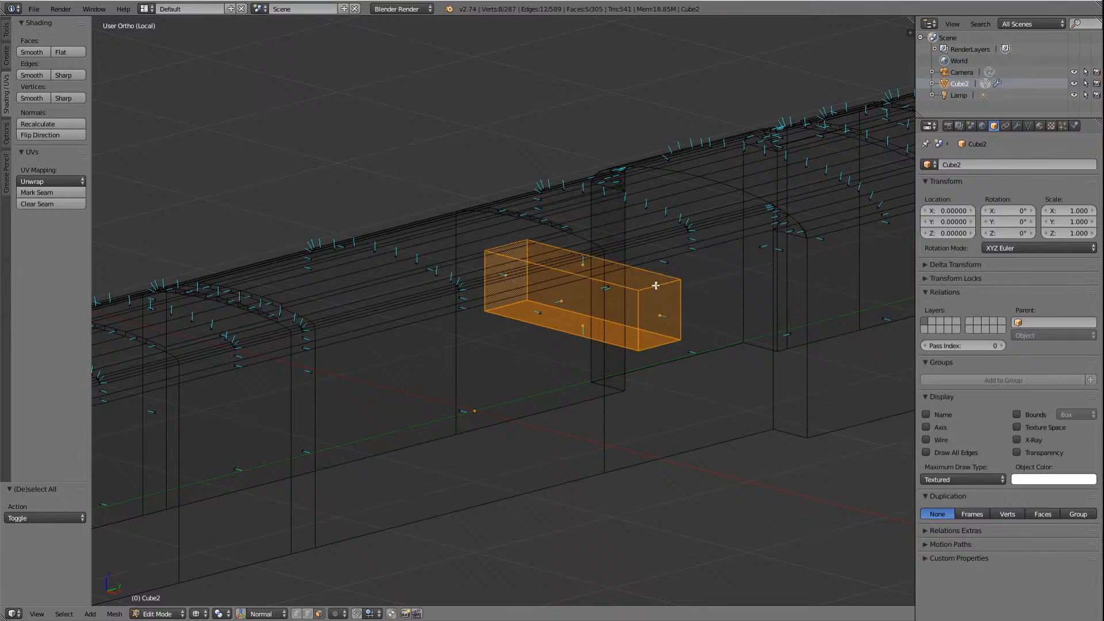
shift+right_click(609, 291)
shift+right_click(609, 291)
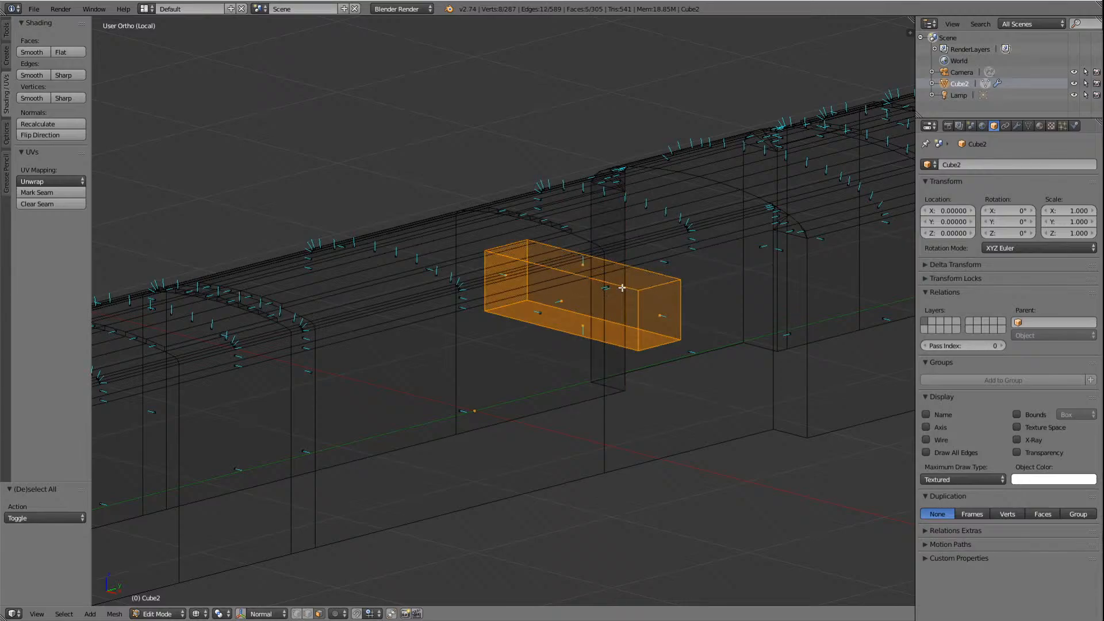
Step: Add the grille box's remaining long side face to the selection so all six of its faces are selected
key(Left)
key(Left)
key(Left)
key(Left)
key(Left)
key(Left)
key(Left)
key(Left)
key(Left)
key(Left)
key(Left)
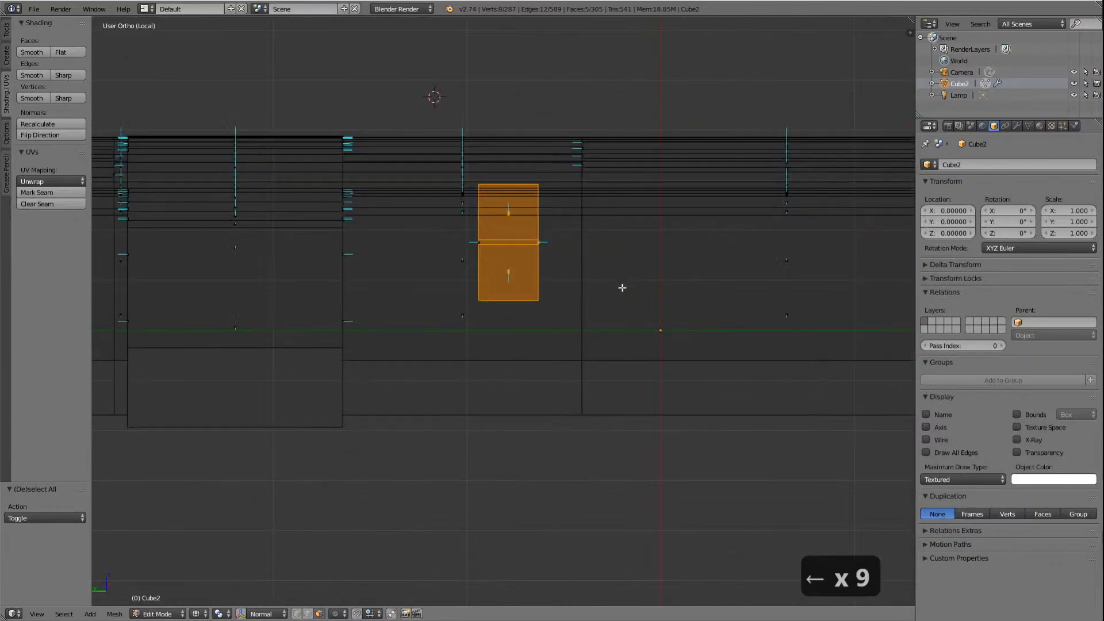
key(Down)
key(Down)
key(Down)
key(Down)
key(Down)
key(Down)
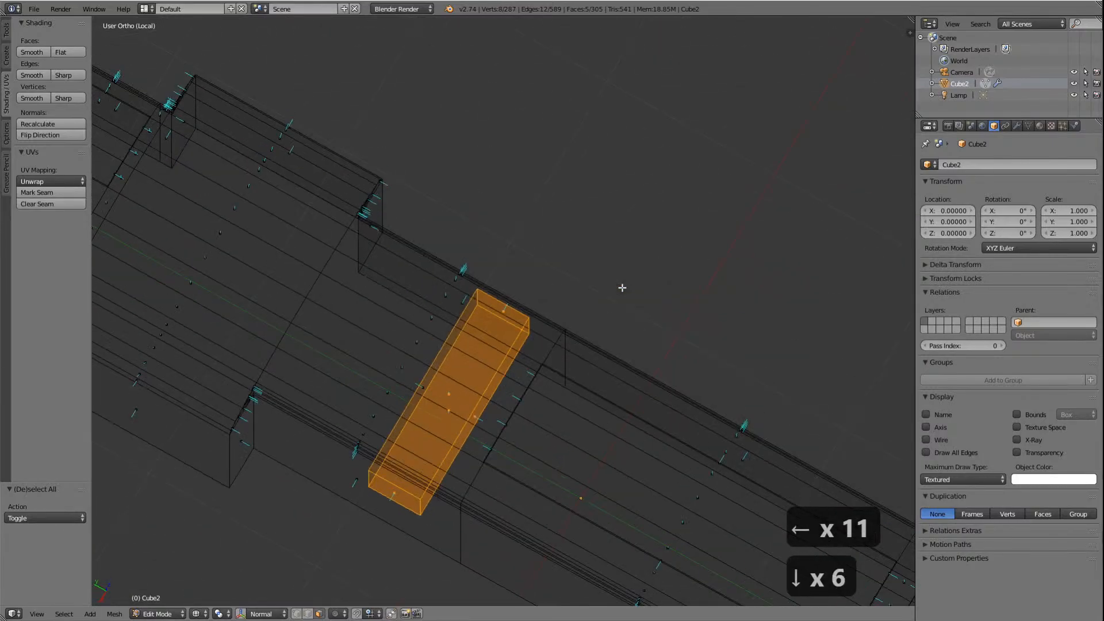
shift+right_click(443, 355)
shift+right_click(443, 355)
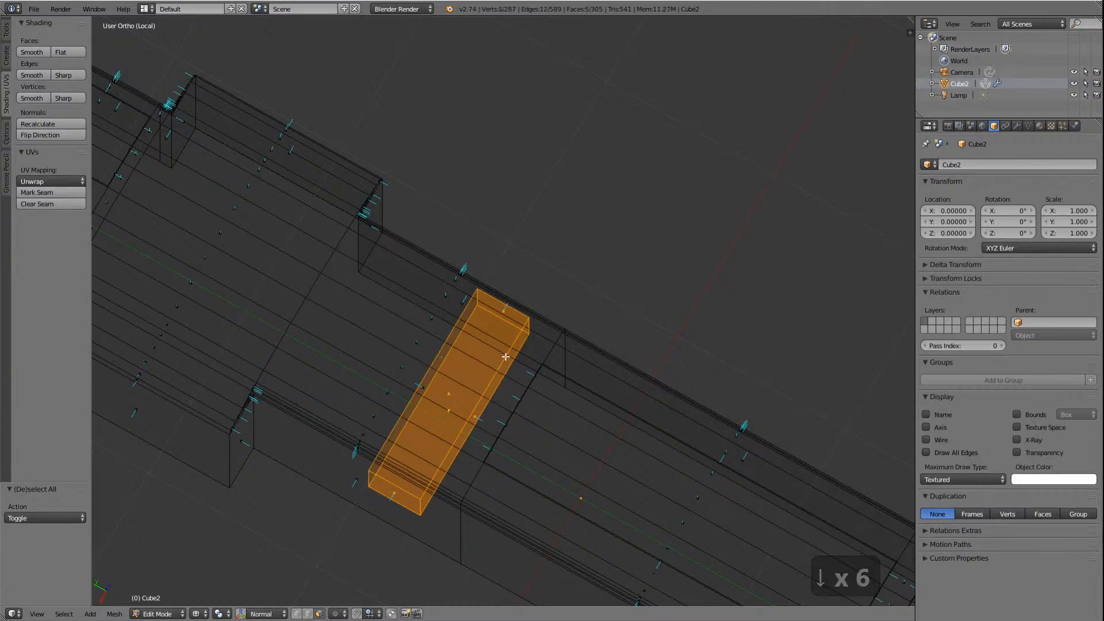
key(Left)
key(Left)
key(Left)
key(Up)
key(Up)
key(Up)
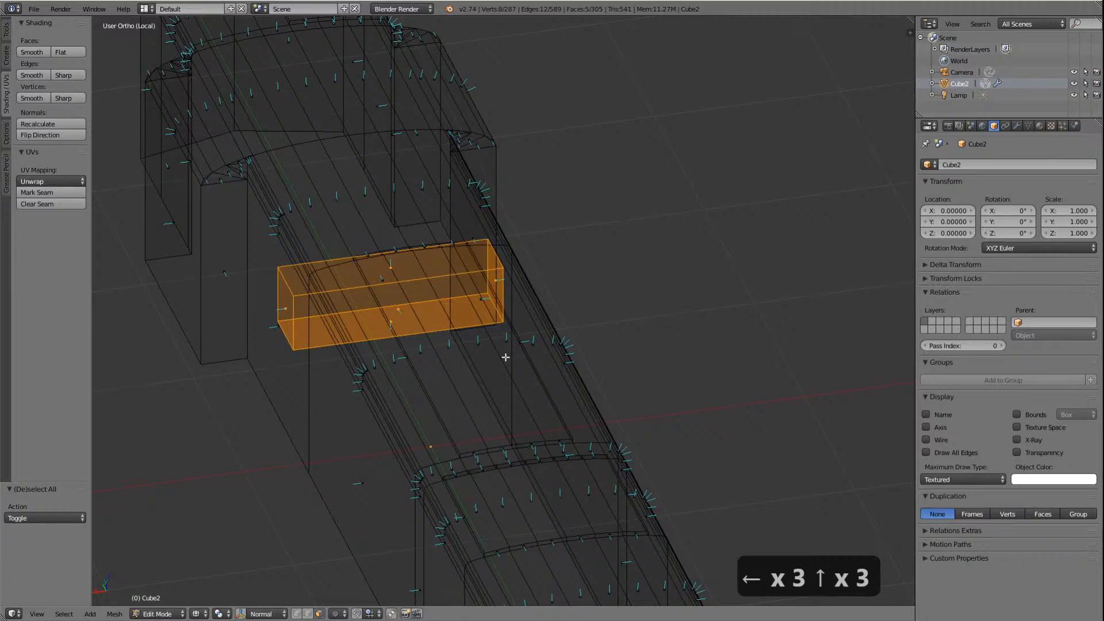
key(Up)
key(Down)
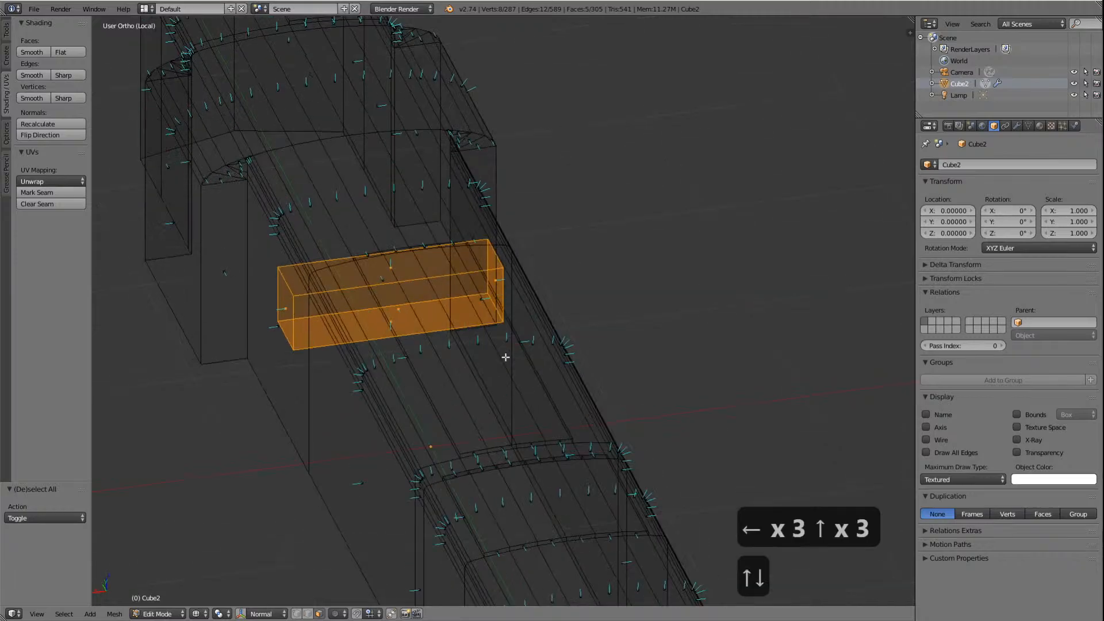
key(Down)
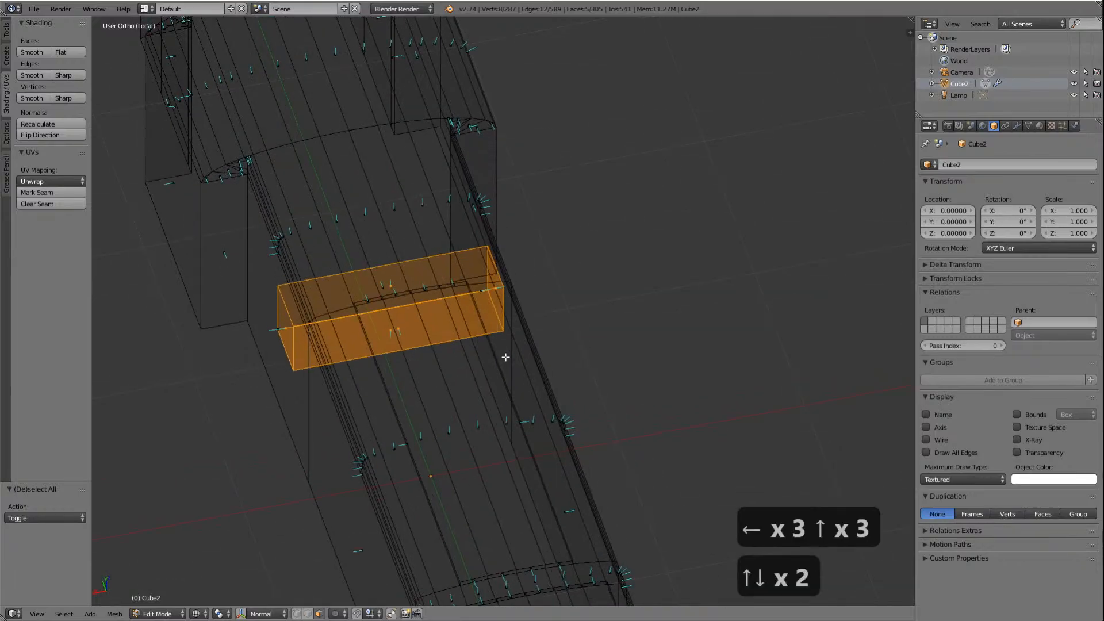
shift+right_click(379, 291)
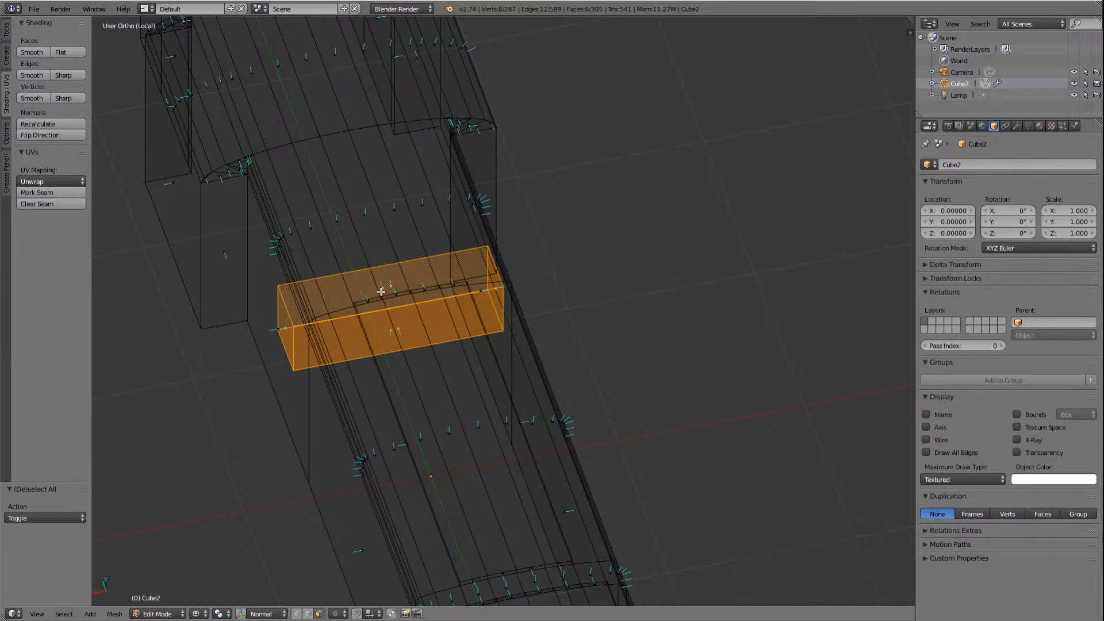
shift+right_click(389, 284)
Step: Delete all the selected faces of the grille box from the locomotive body mesh
key(KP_8)
key(KP_8)
key(Right)
key(Right)
key(Right)
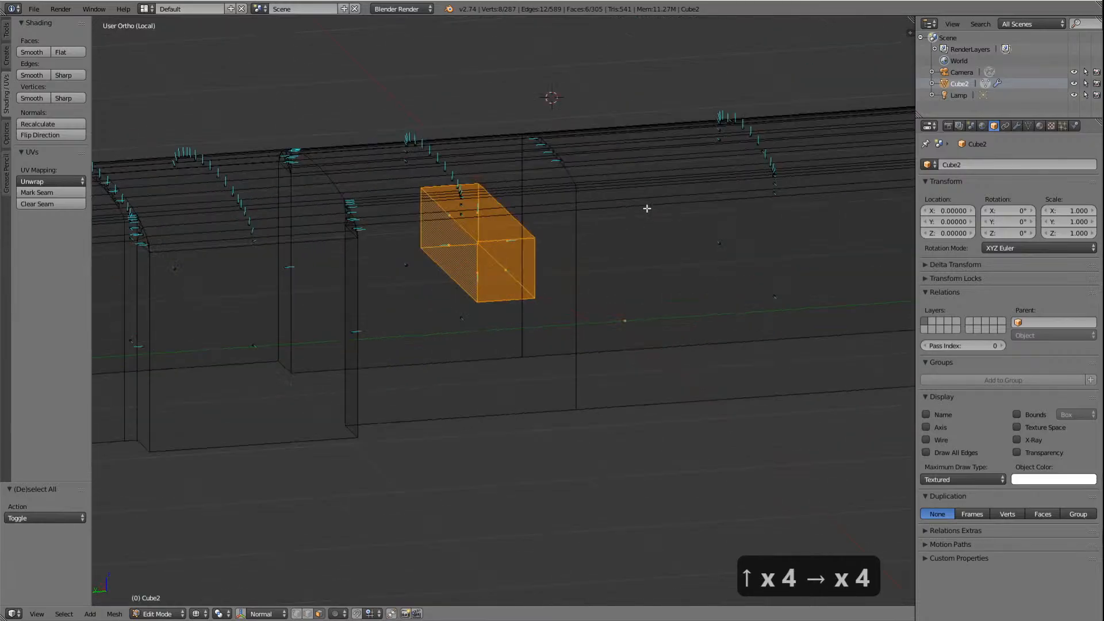
key(Delete)
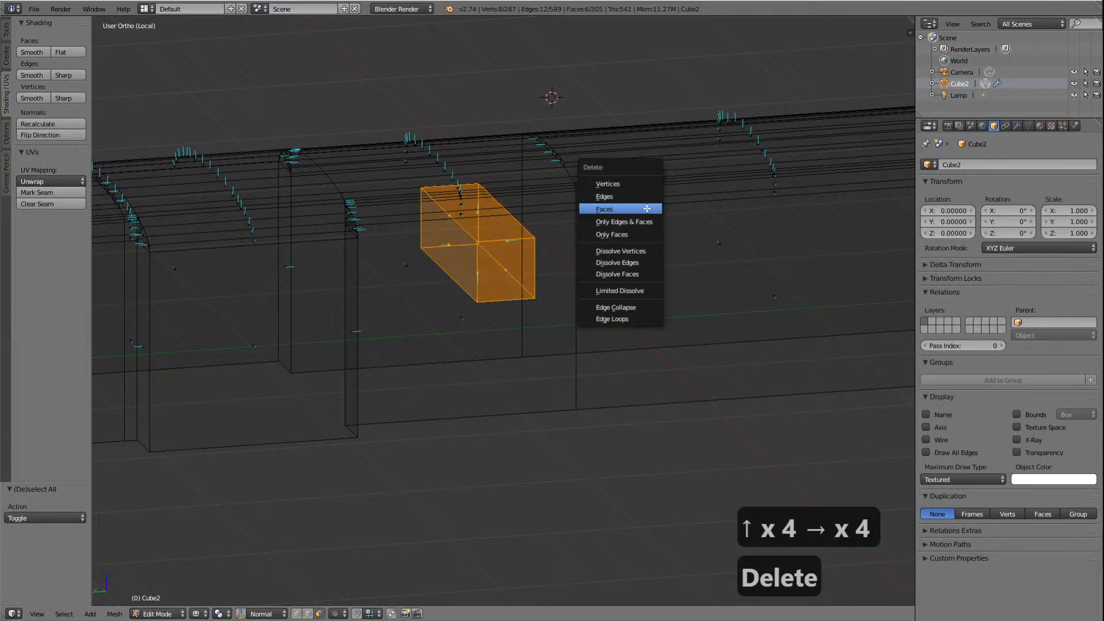
click(605, 208)
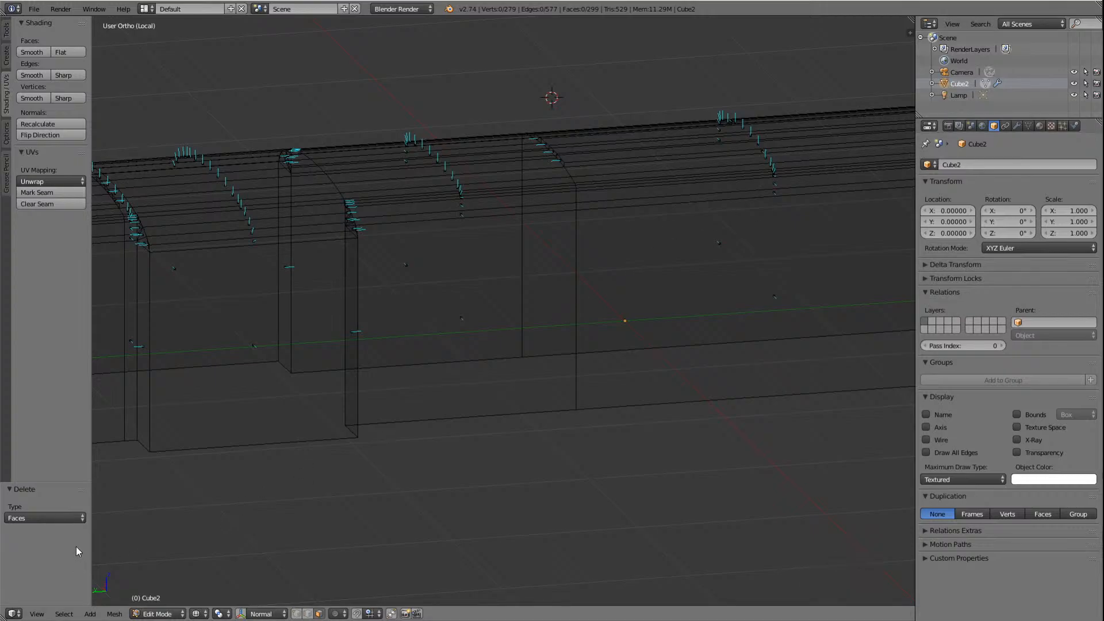
Step: Switch to the left orthographic view, keeping wireframe shading, to see the body over the locomotive reference image
click(200, 614)
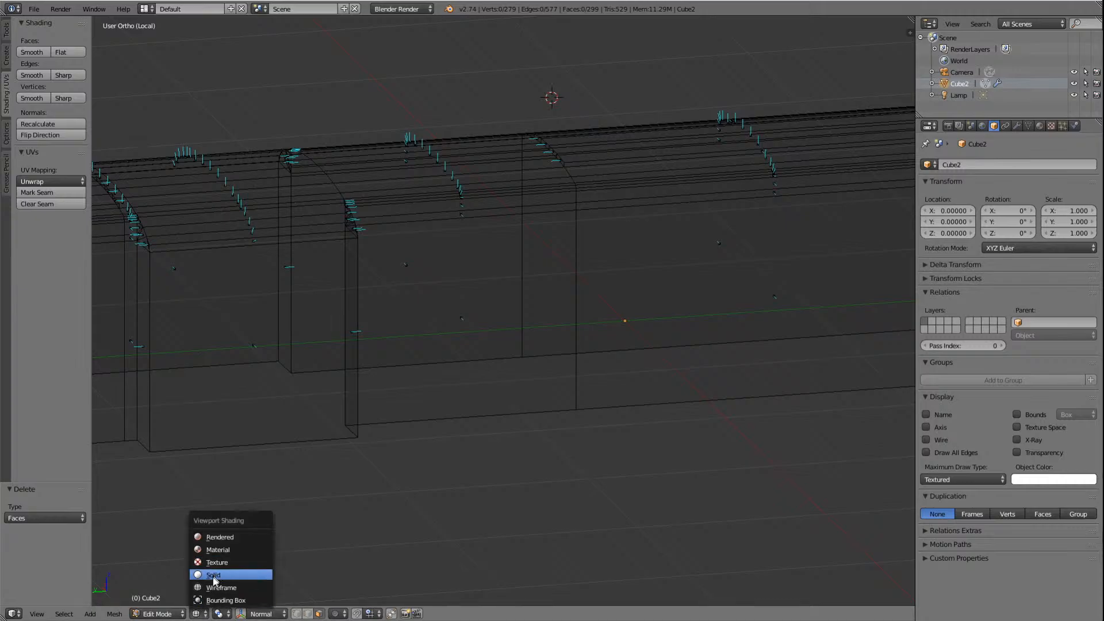
click(215, 586)
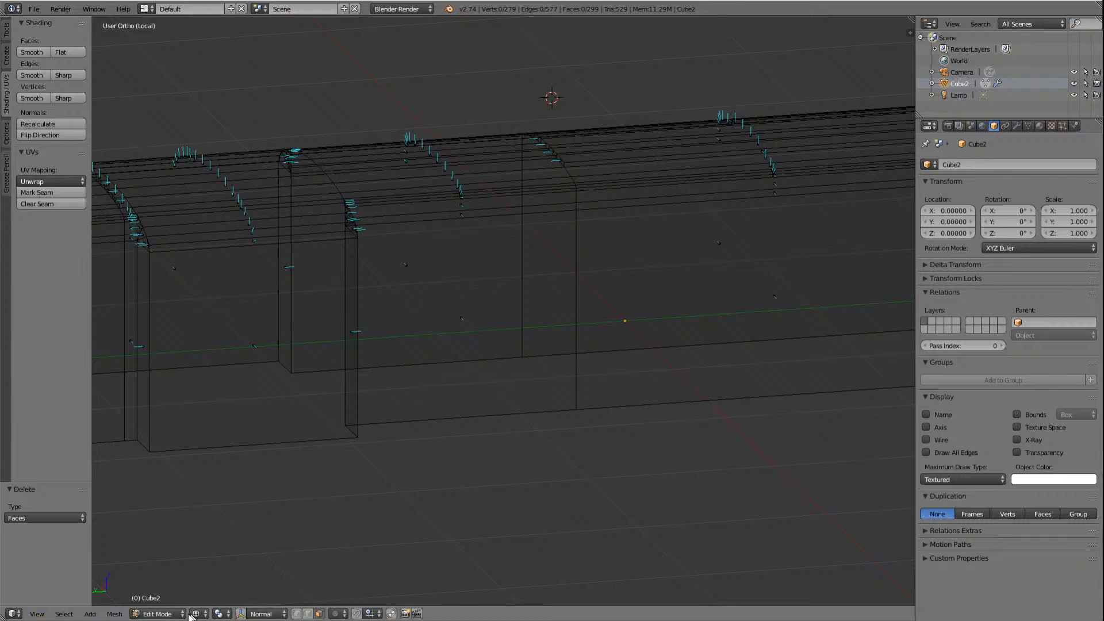
key(ctrl+Page_Down)
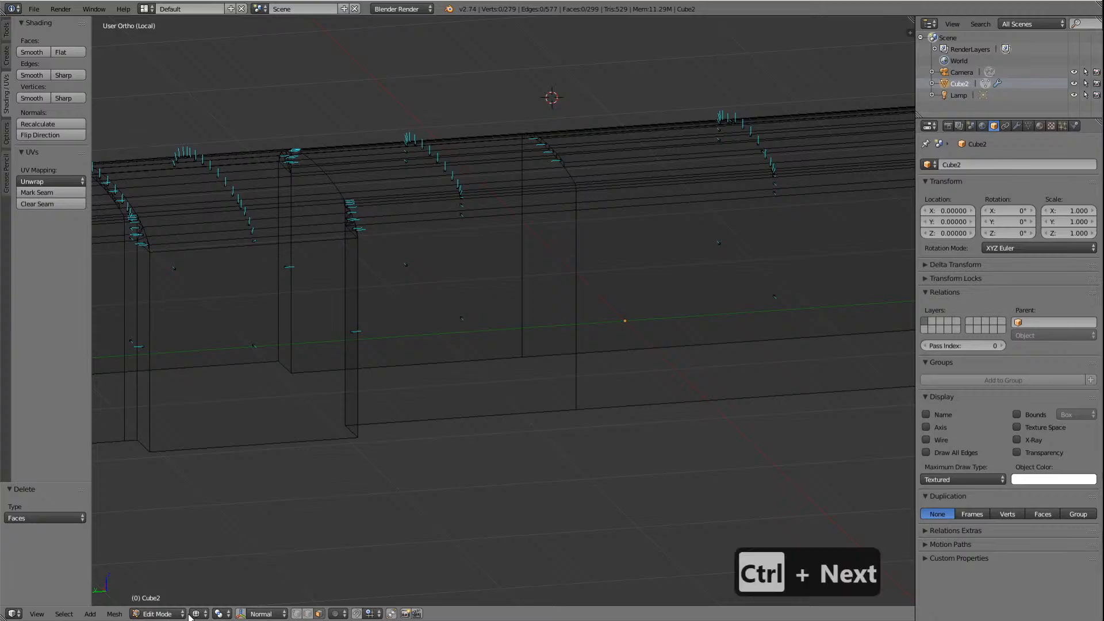
key(Clear)
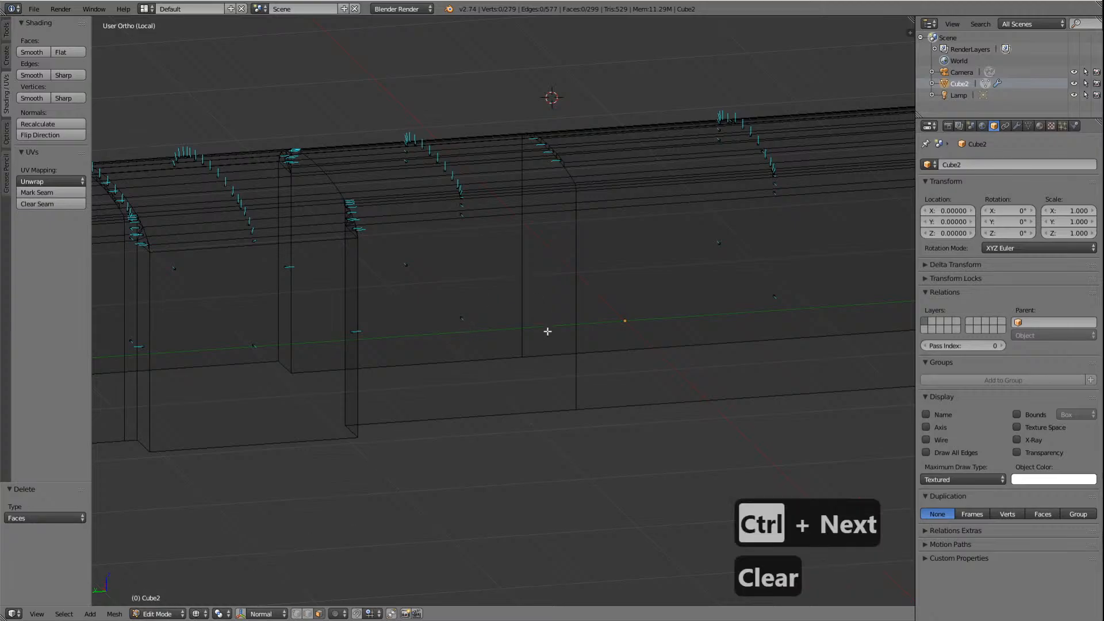
key(ctrl+Page_Down)
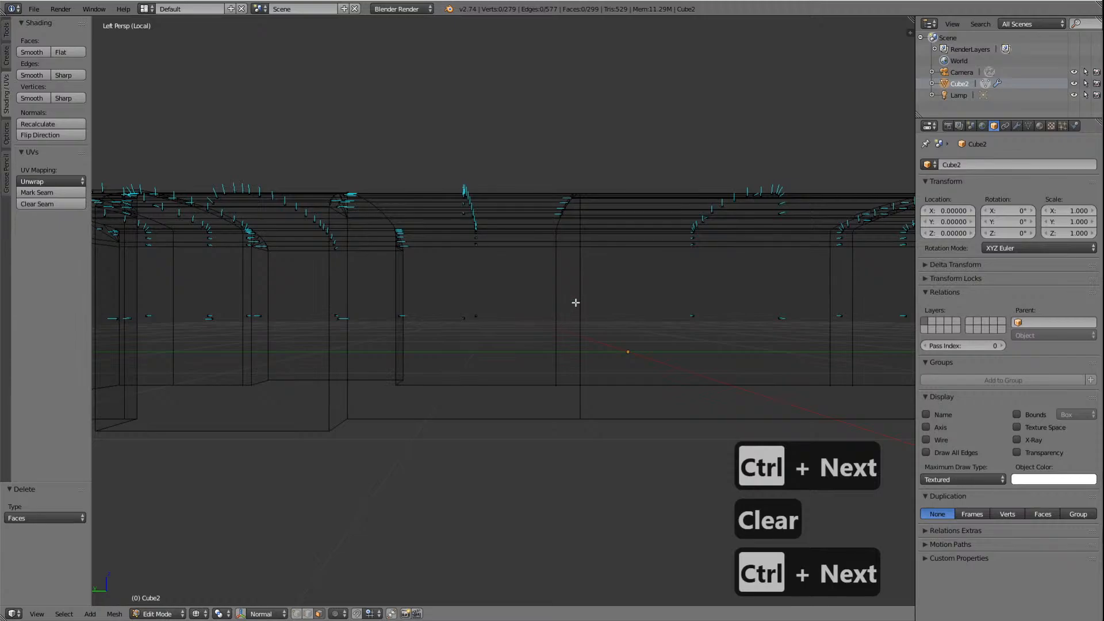
scroll(574, 306, down, 3)
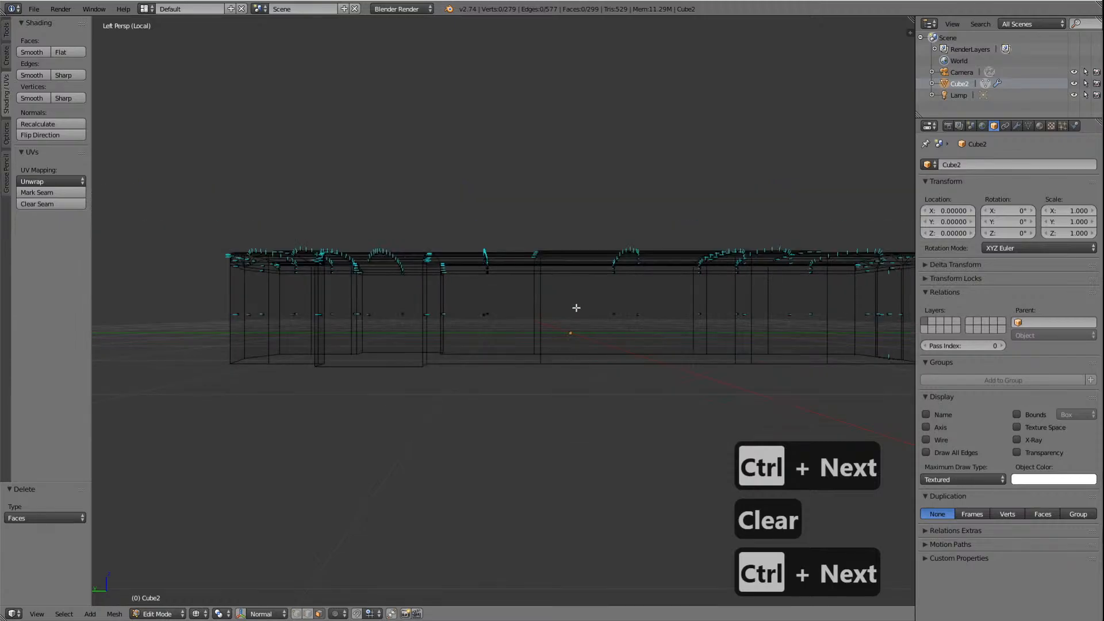
click(37, 614)
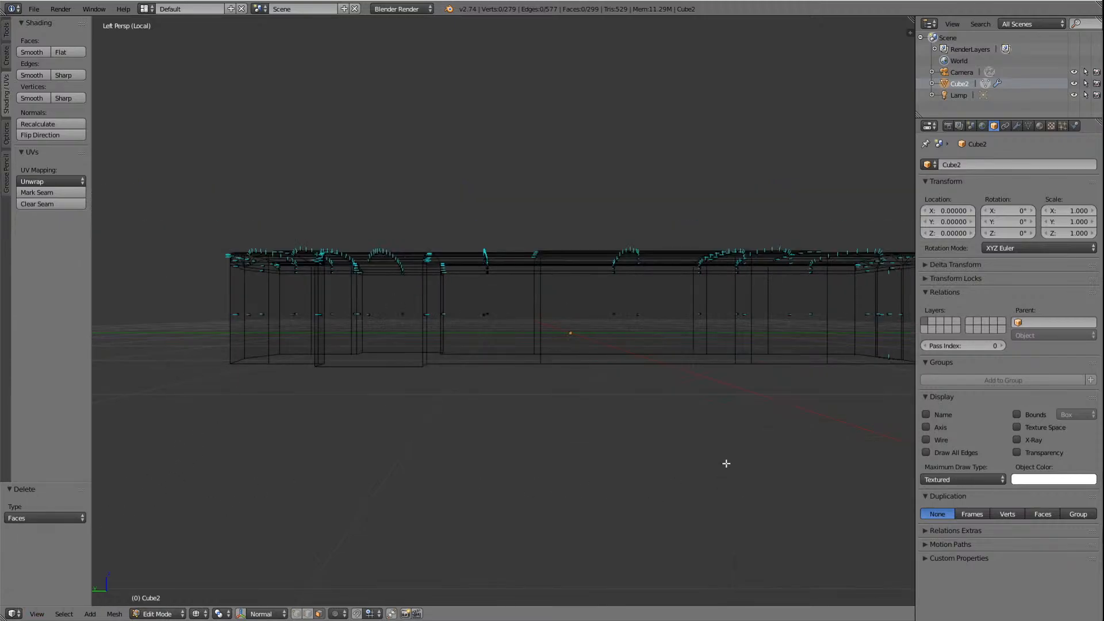
key(KP_5)
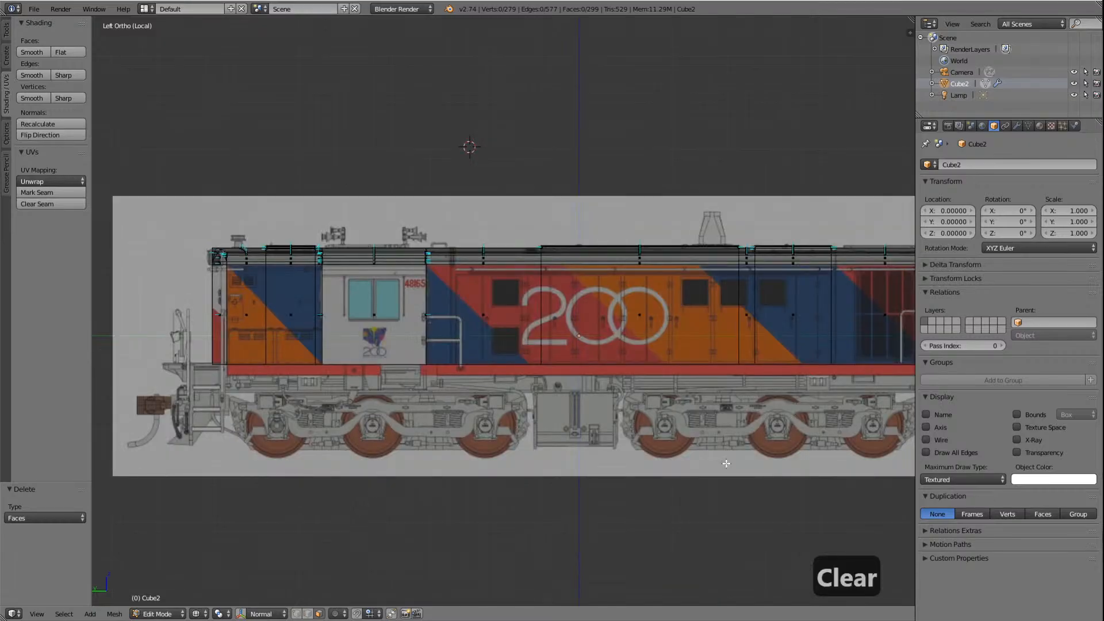
scroll(782, 351, up, 5)
scroll(781, 351, down, 5)
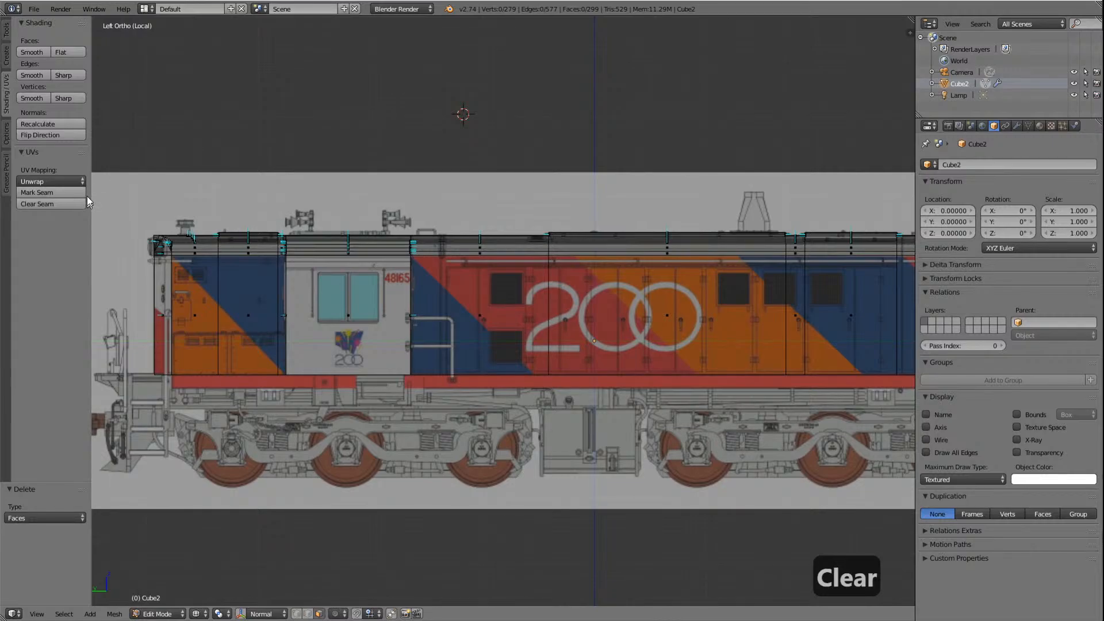
Step: Add one vertical loop cut around the body and slide it to the grille frames' edge beside the 200 lettering, a slide of about 0.64
click(6, 30)
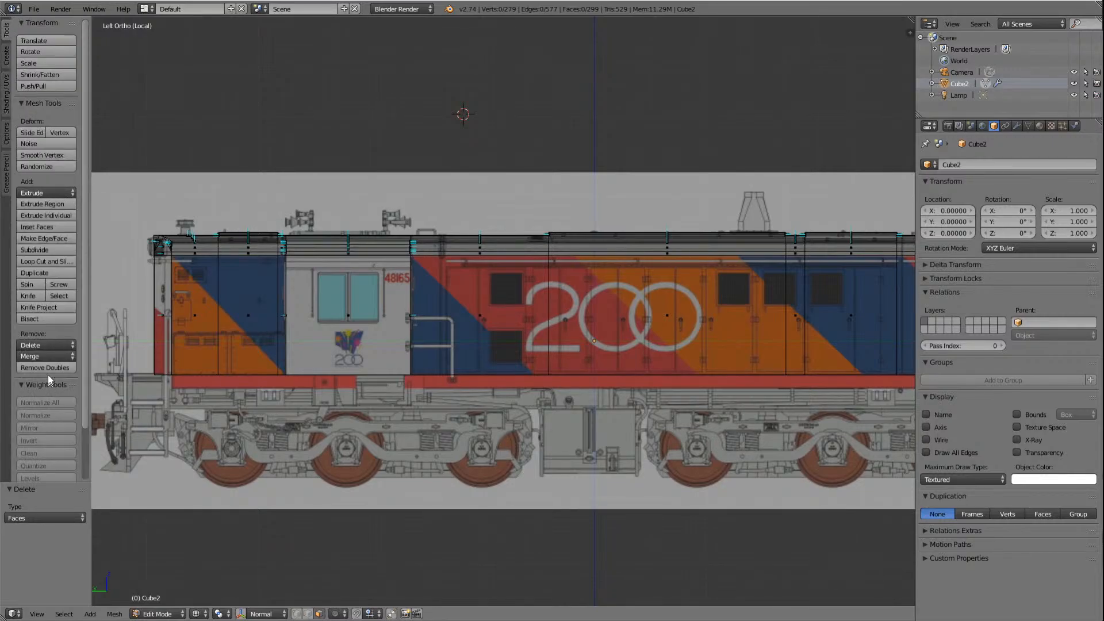
click(44, 261)
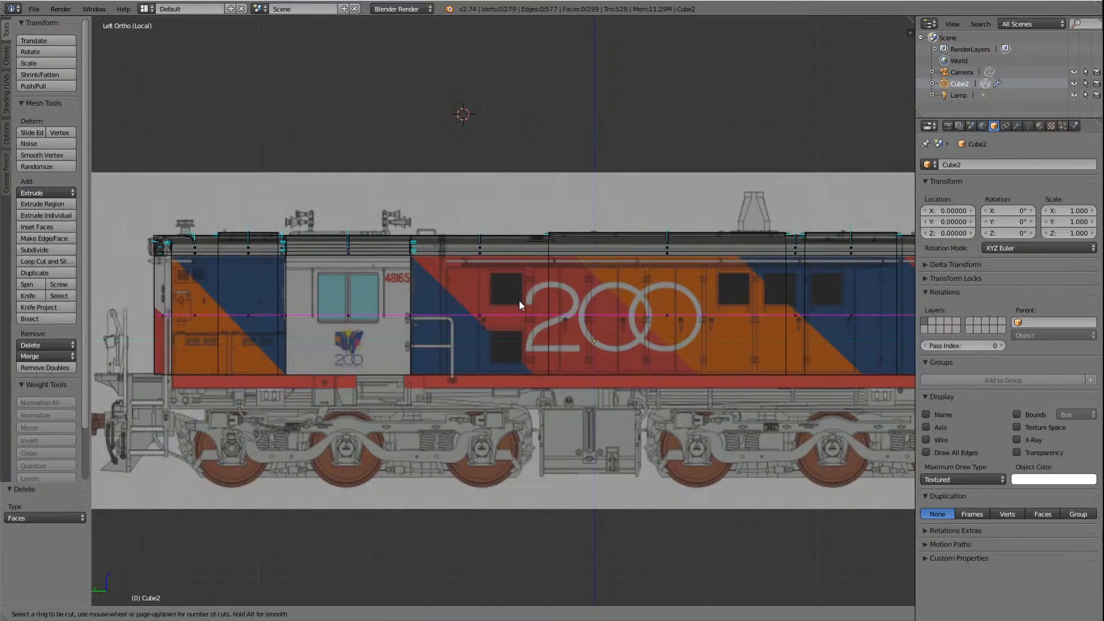
click(530, 250)
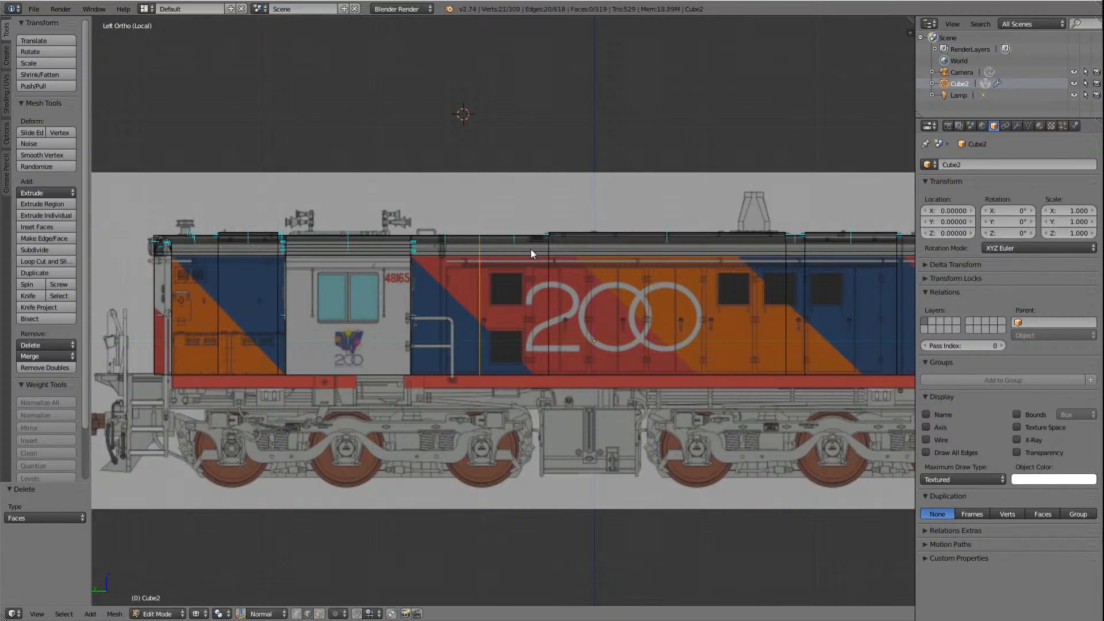
click(576, 251)
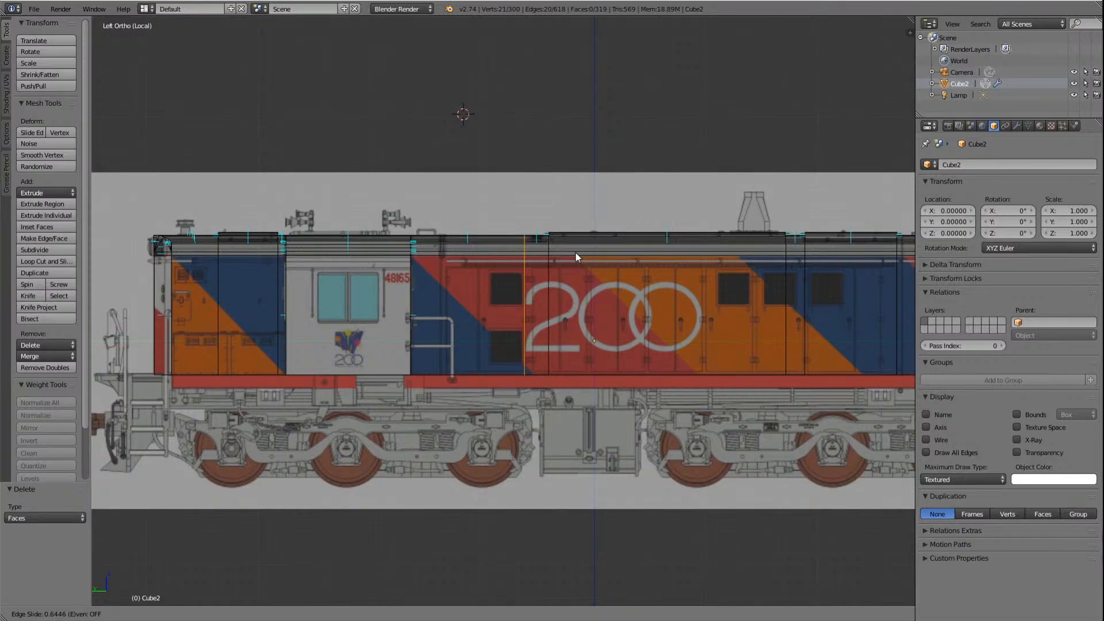
scroll(598, 287, up, 10)
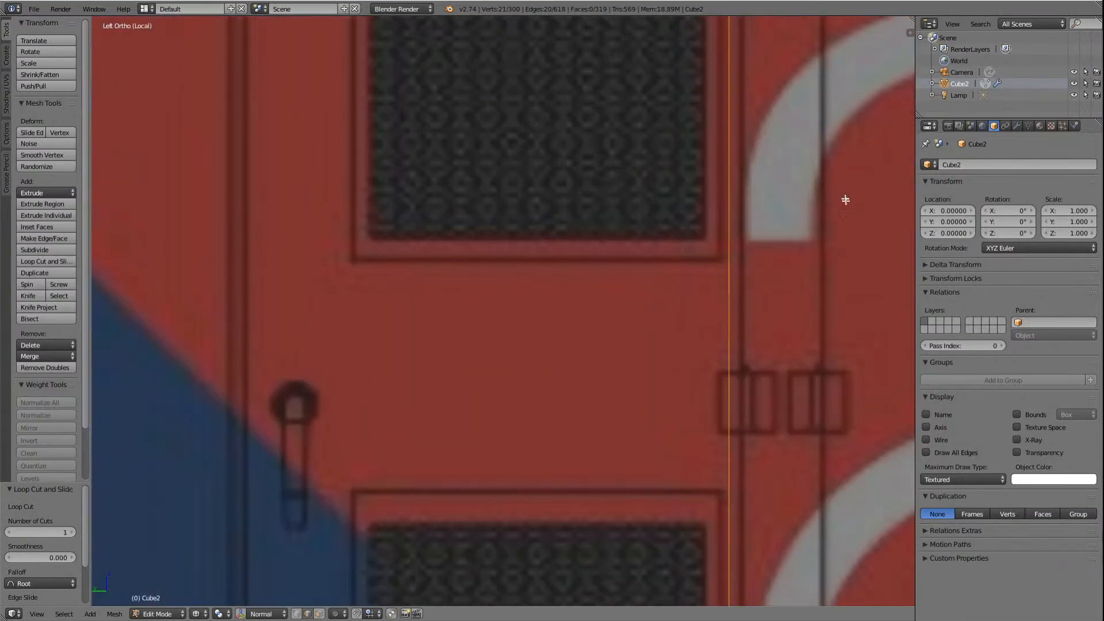
scroll(845, 203, down, 3)
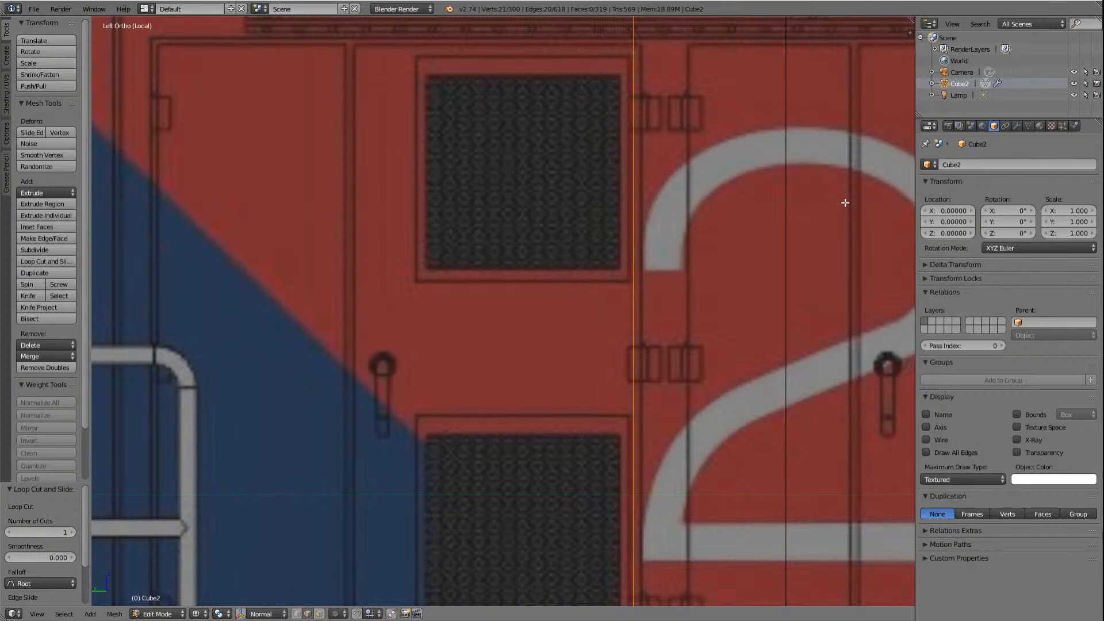
Step: Nudge the selected vertical loop about 0.007 along the Y axis to fit the grille frames' edge, and clear the selection
key(g)
key(y)
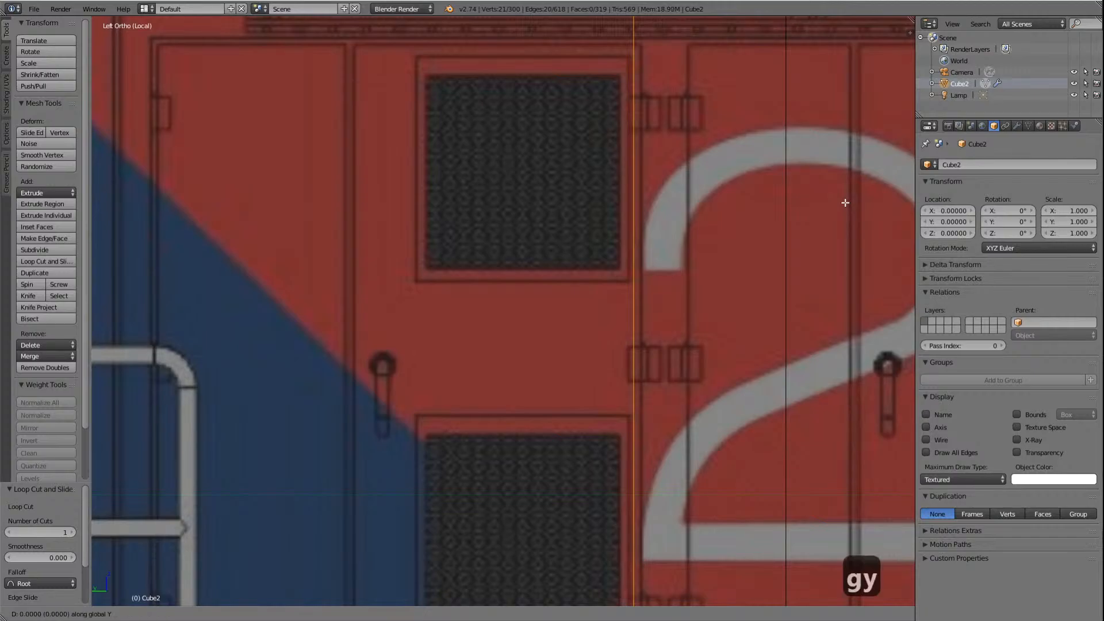
click(840, 202)
scroll(804, 247, down, 6)
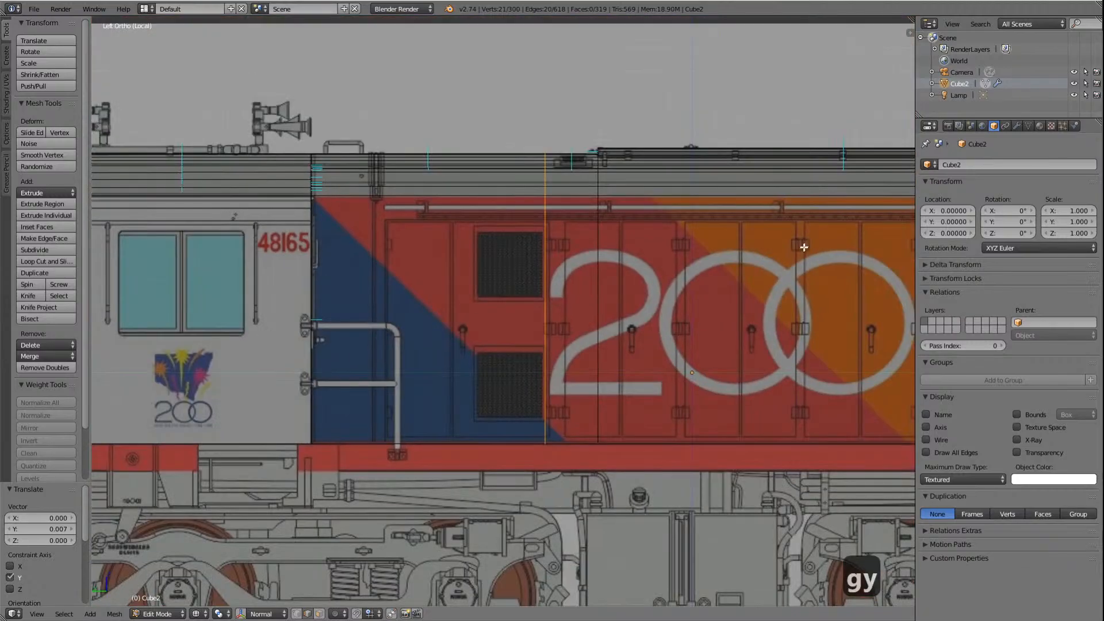
key(a)
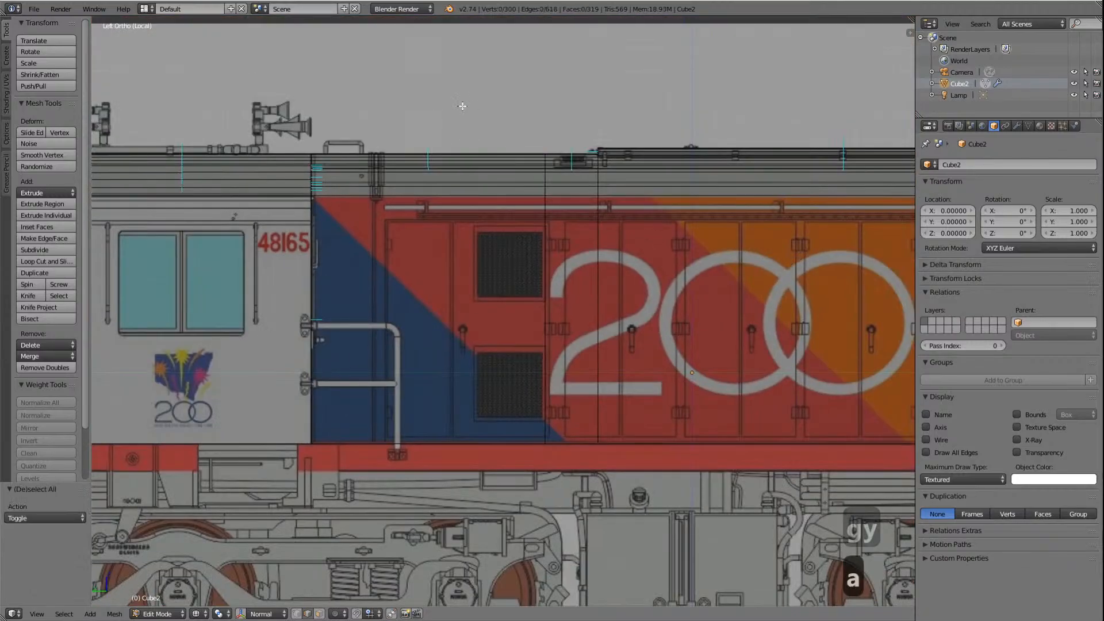
Step: Add a second vertical loop cut around the body and move it along the Y axis to the grille frames' cab-side edge
click(35, 261)
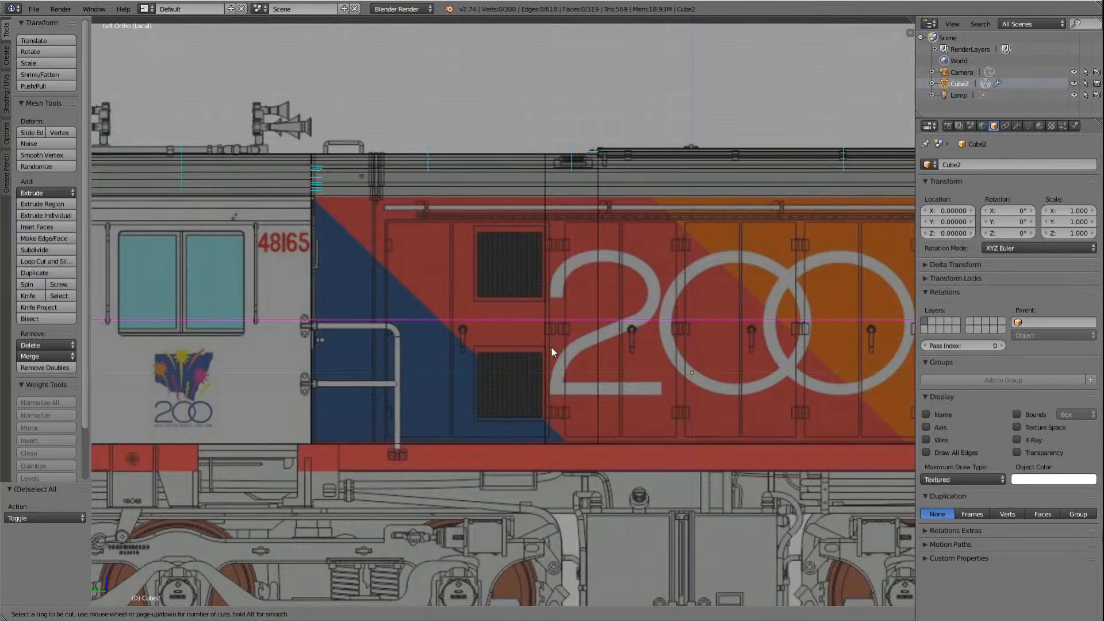
click(450, 170)
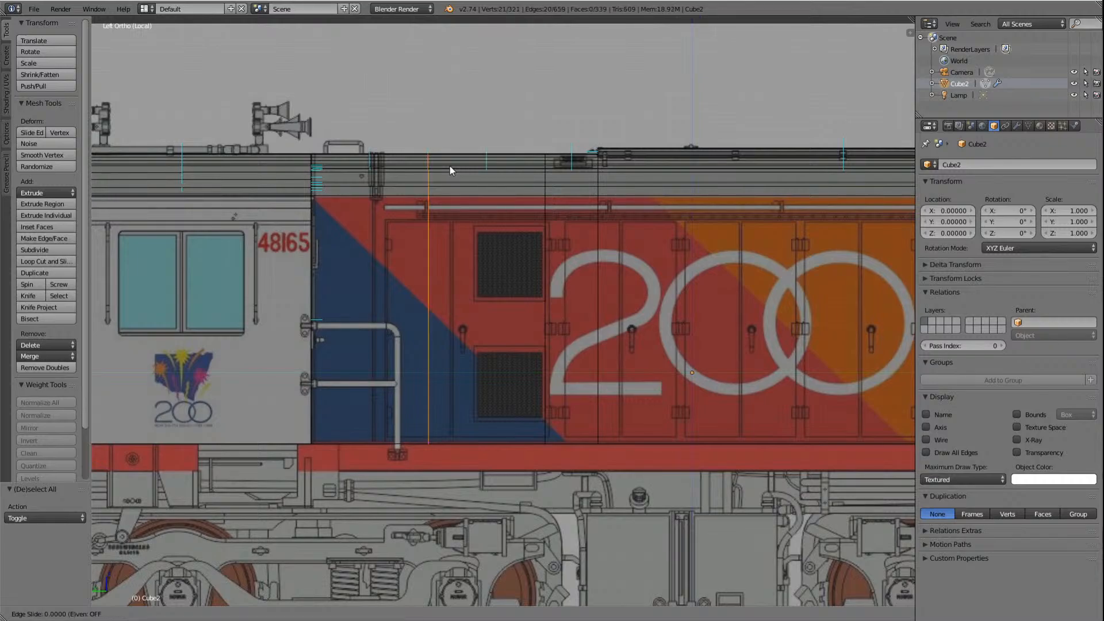
key(g)
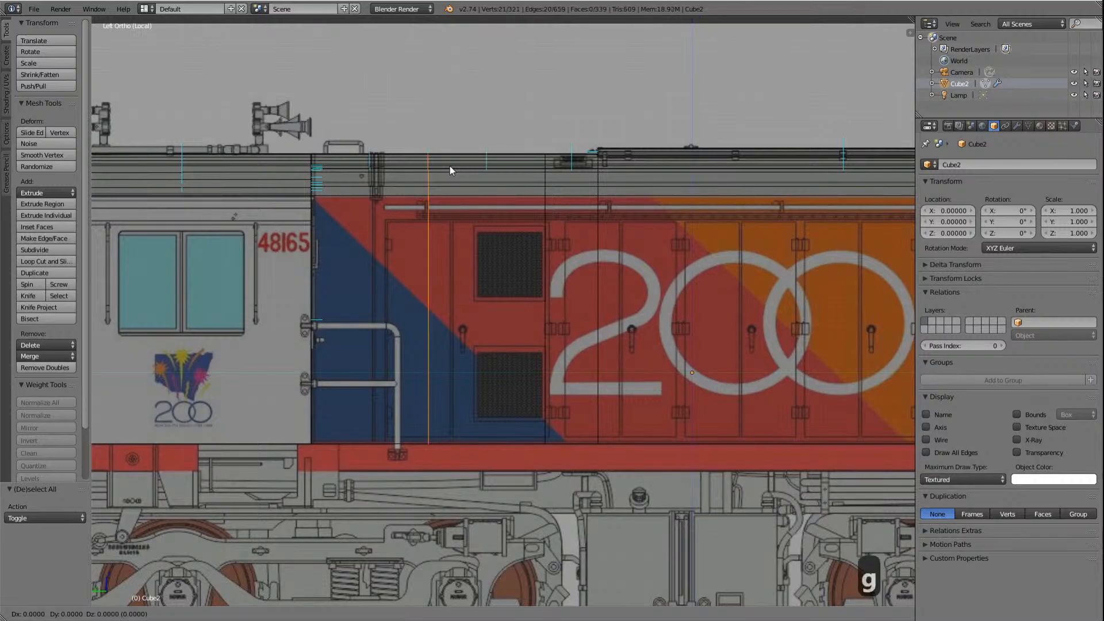
key(y)
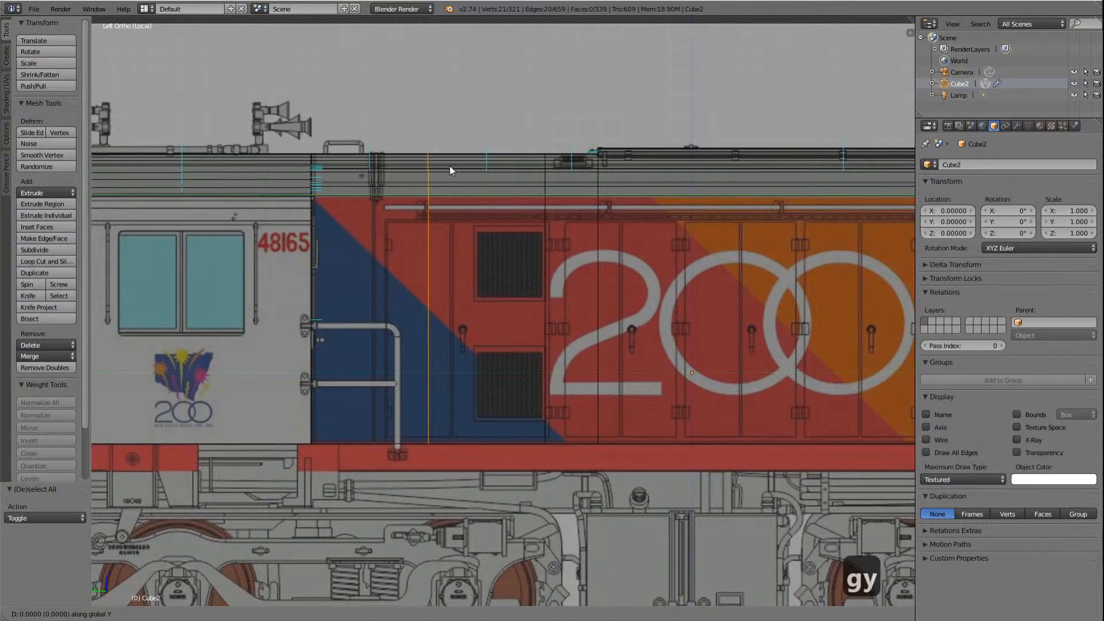
click(496, 167)
scroll(540, 319, up, 1)
scroll(540, 320, up, 4)
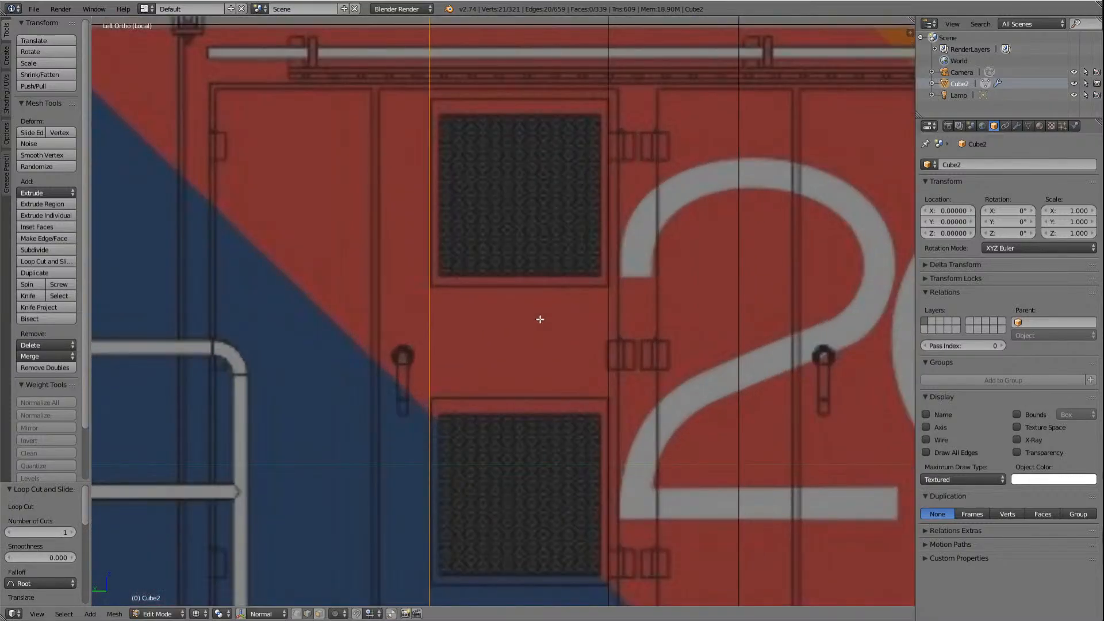
Step: Examine the new vertical loop cuts on the whole body from the side, at an angle and from above
scroll(540, 318, down, 3)
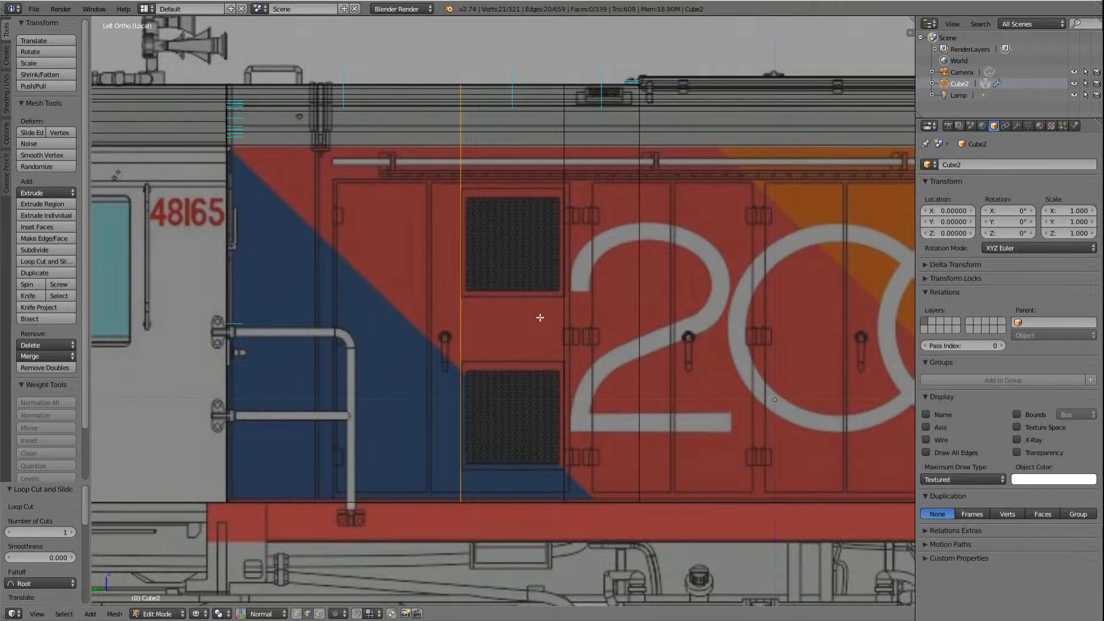
scroll(540, 317, down, 4)
scroll(540, 317, down, 4)
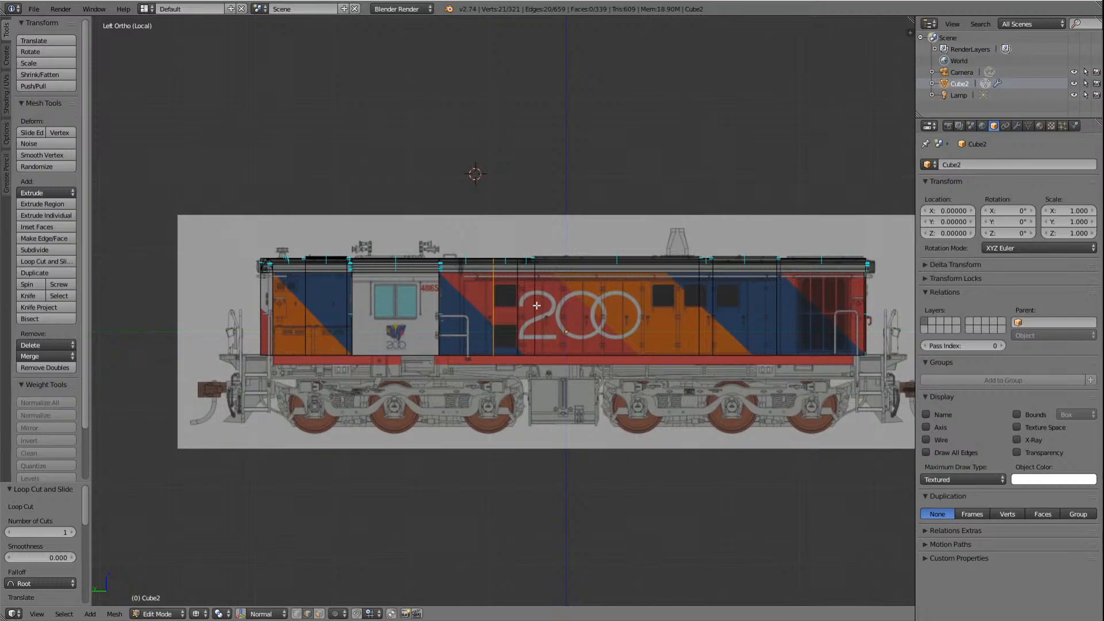
key(Right)
key(Right)
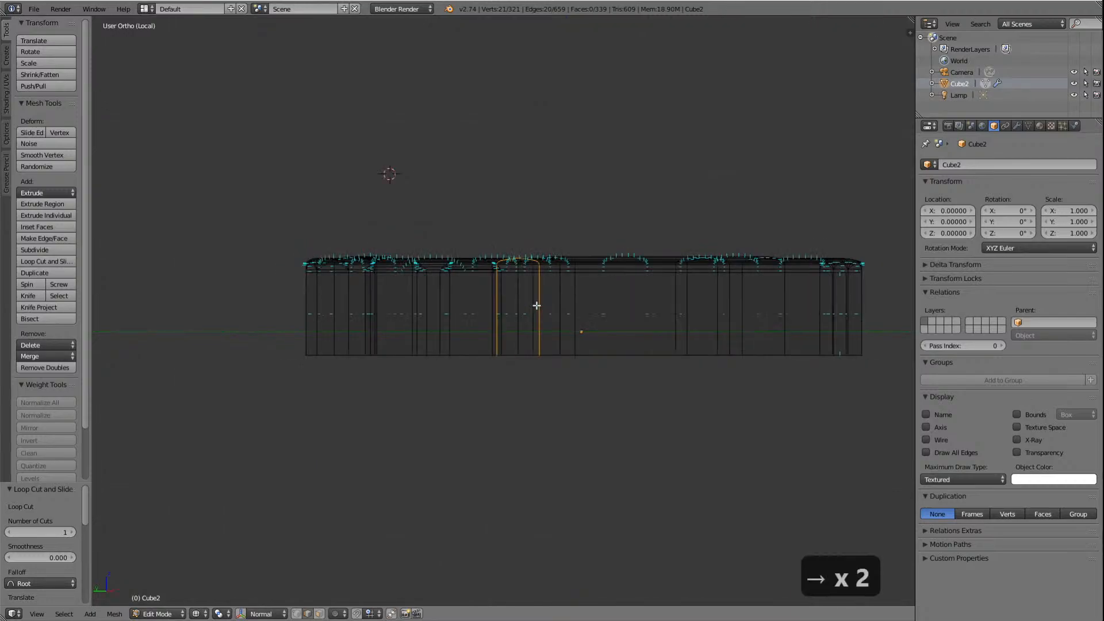
key(Left)
key(Left)
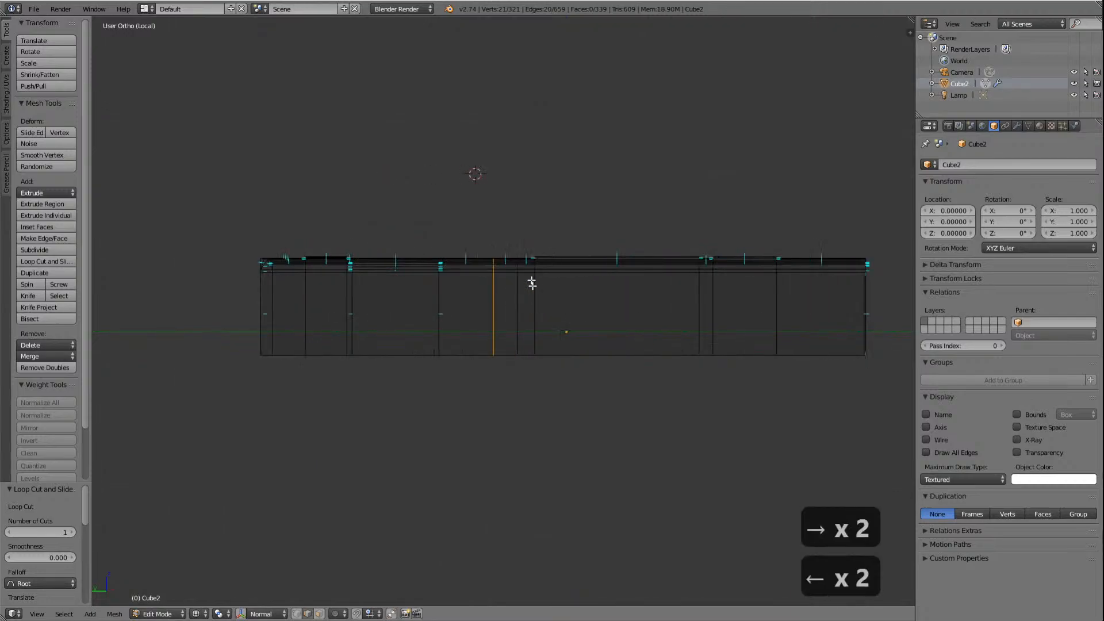
scroll(534, 279, up, 2)
key(Up)
key(Up)
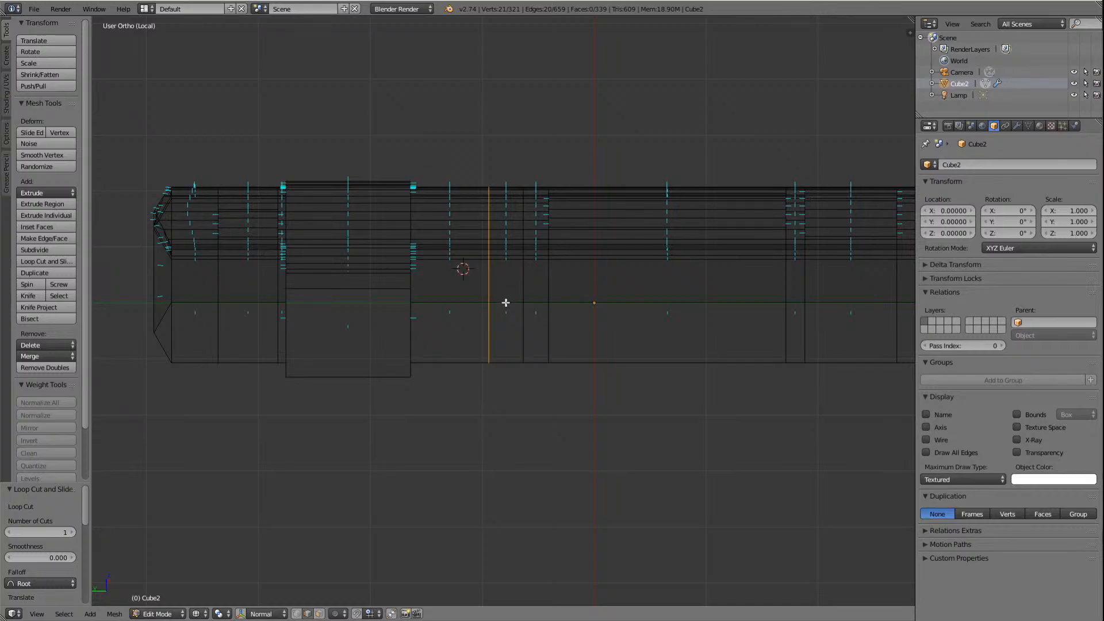
Step: Clear the selection, switch to face select mode and return to the left orthographic view over the reference image
key(a)
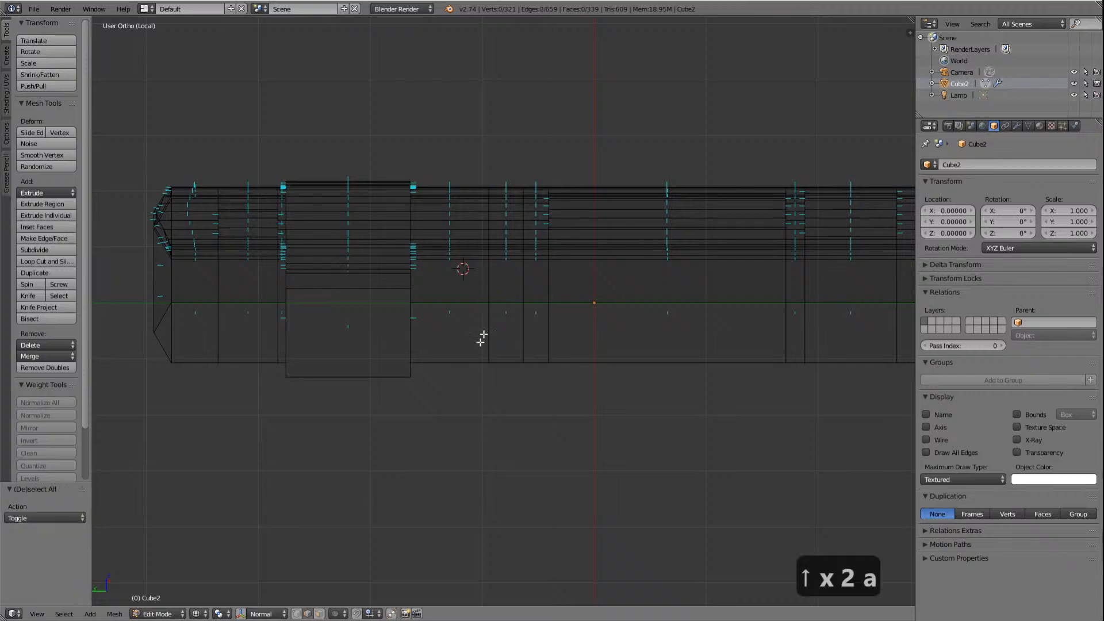
click(319, 615)
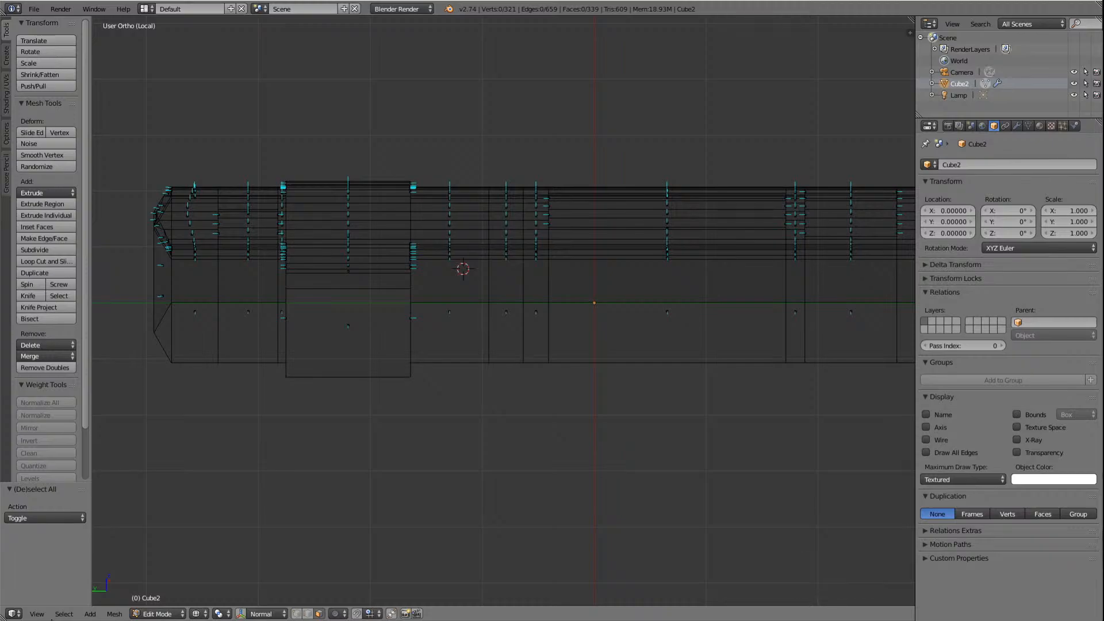
key(ctrl+Page_Down)
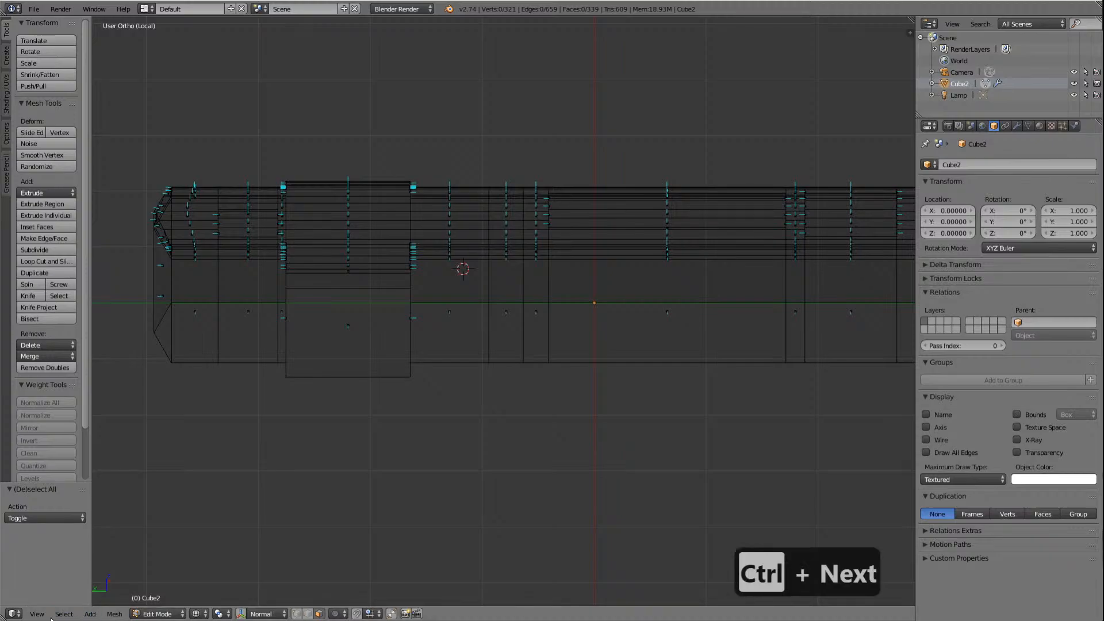
click(36, 615)
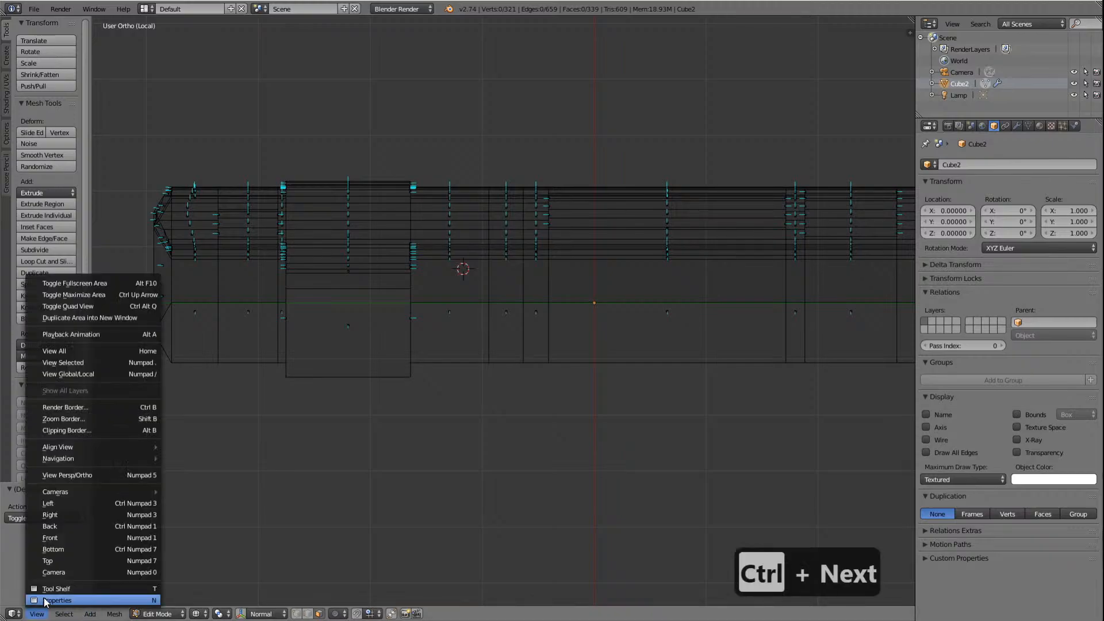
click(72, 504)
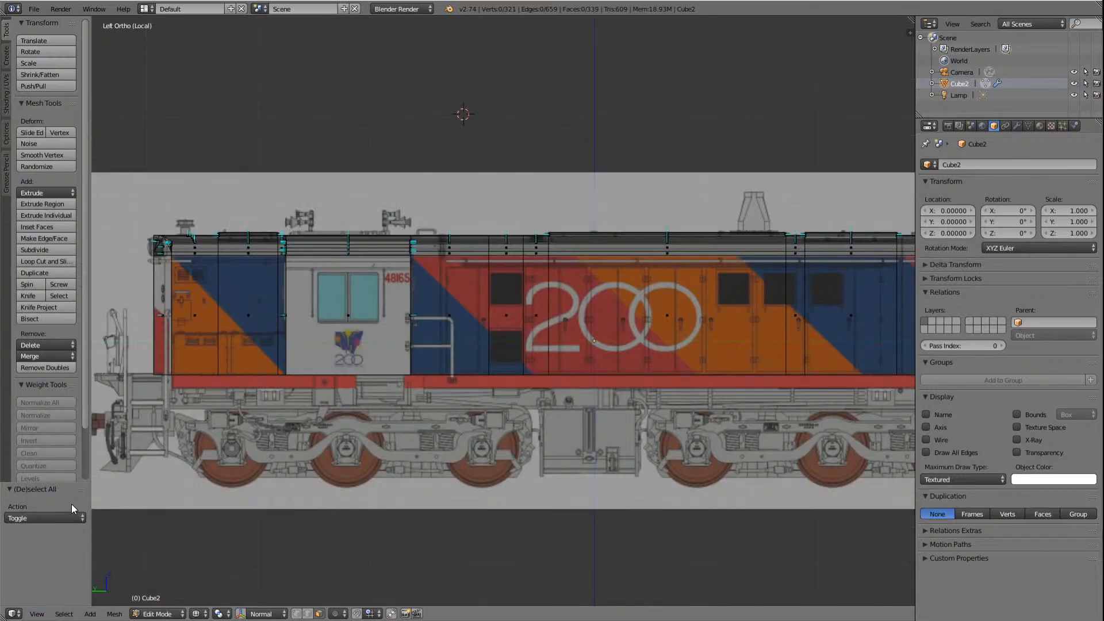
scroll(503, 409, up, 5)
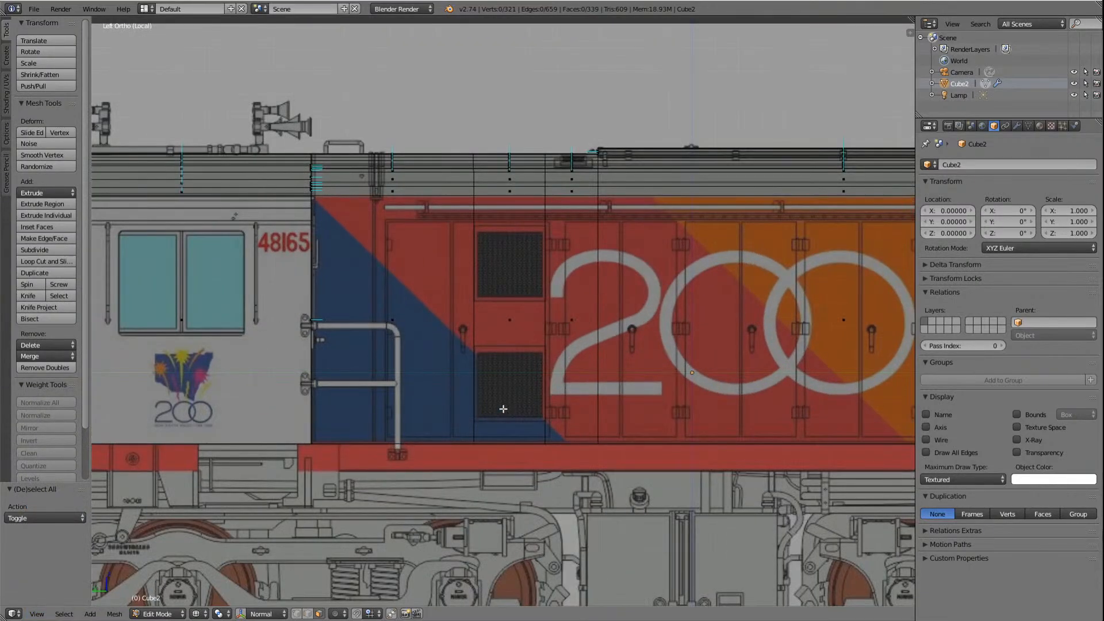
scroll(503, 409, down, 3)
scroll(503, 409, down, 1)
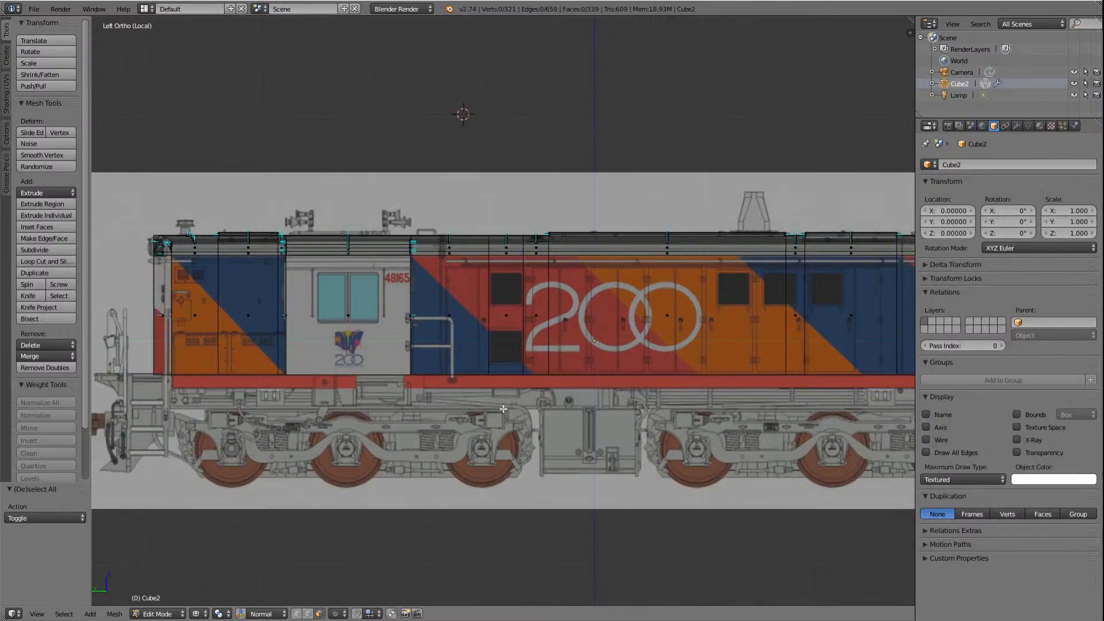
scroll(504, 409, down, 1)
scroll(503, 409, up, 4)
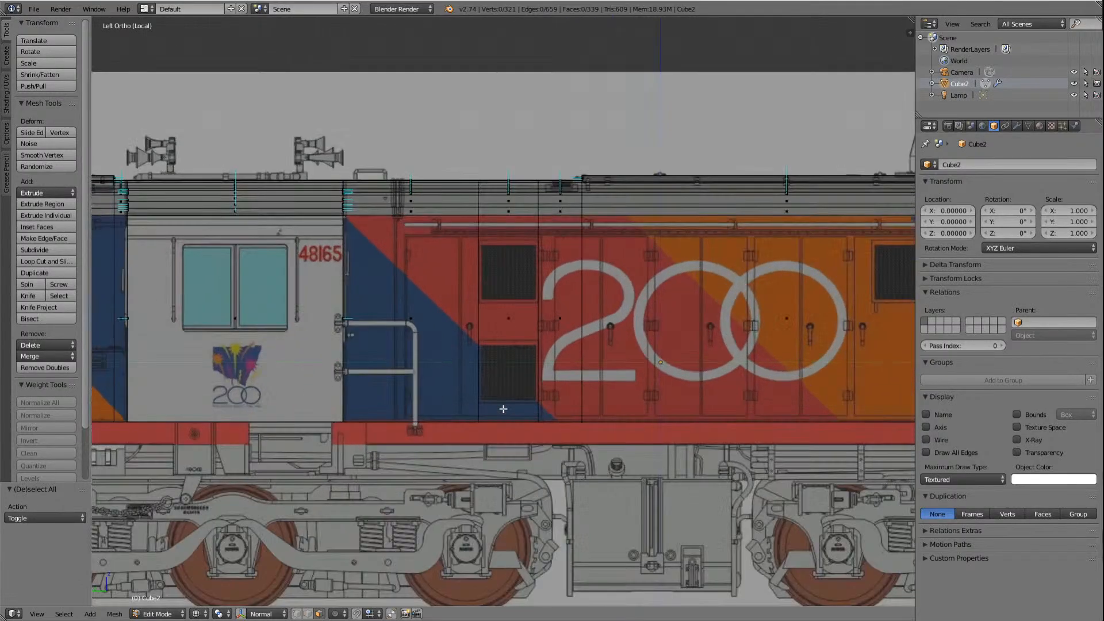
click(36, 261)
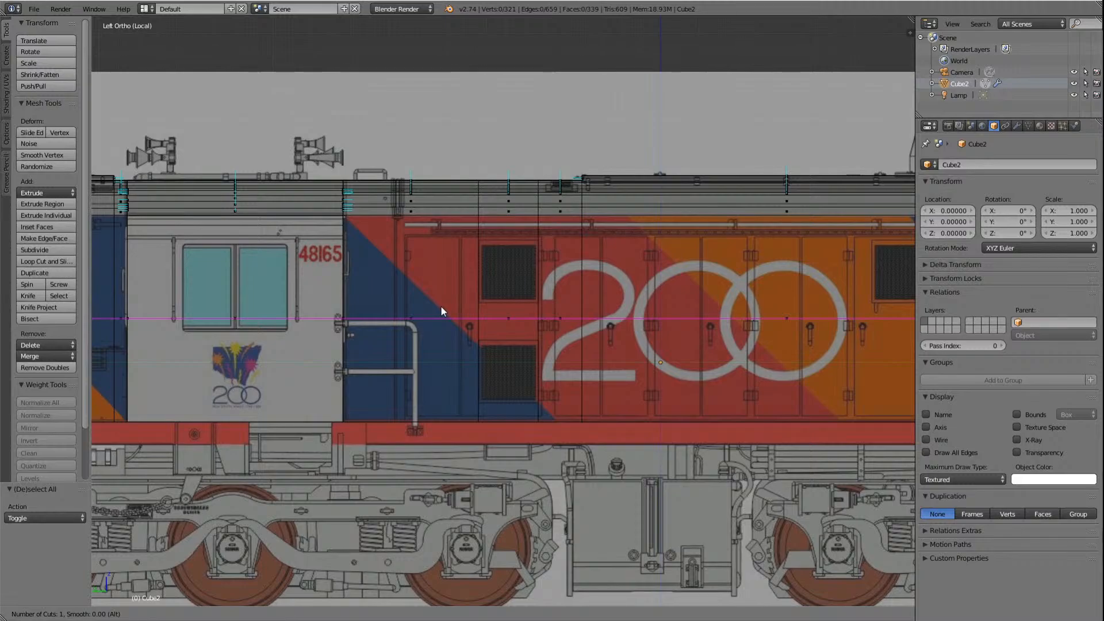
key(Escape)
Step: Add one horizontal loop cut along the whole body without sliding it, and raise it about 0.372 along the Z axis
scroll(507, 185, down, 4)
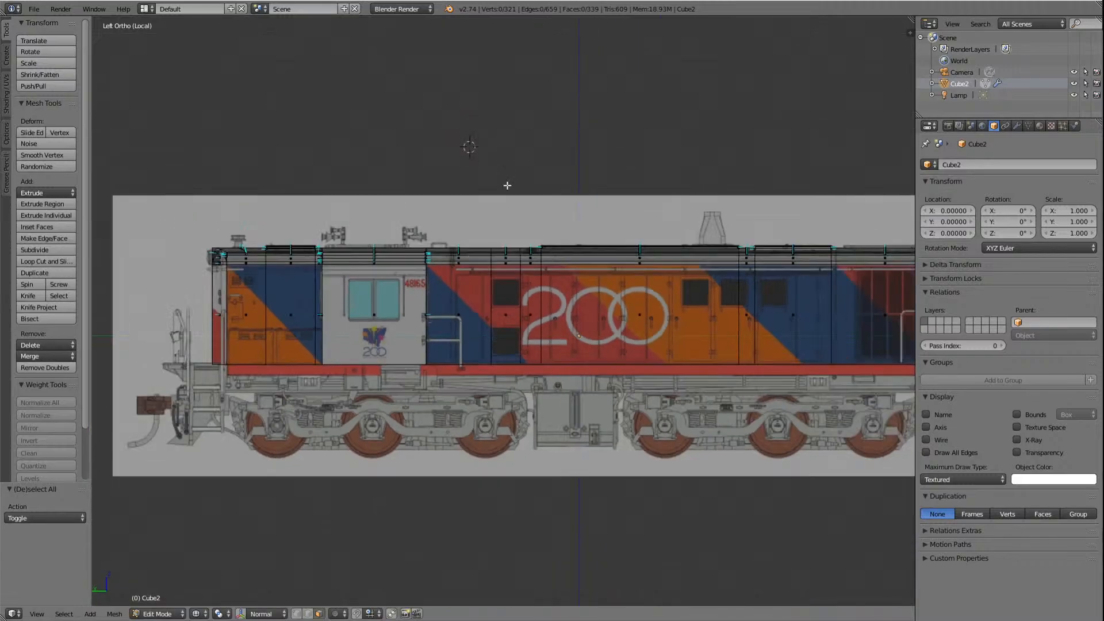
scroll(507, 185, down, 2)
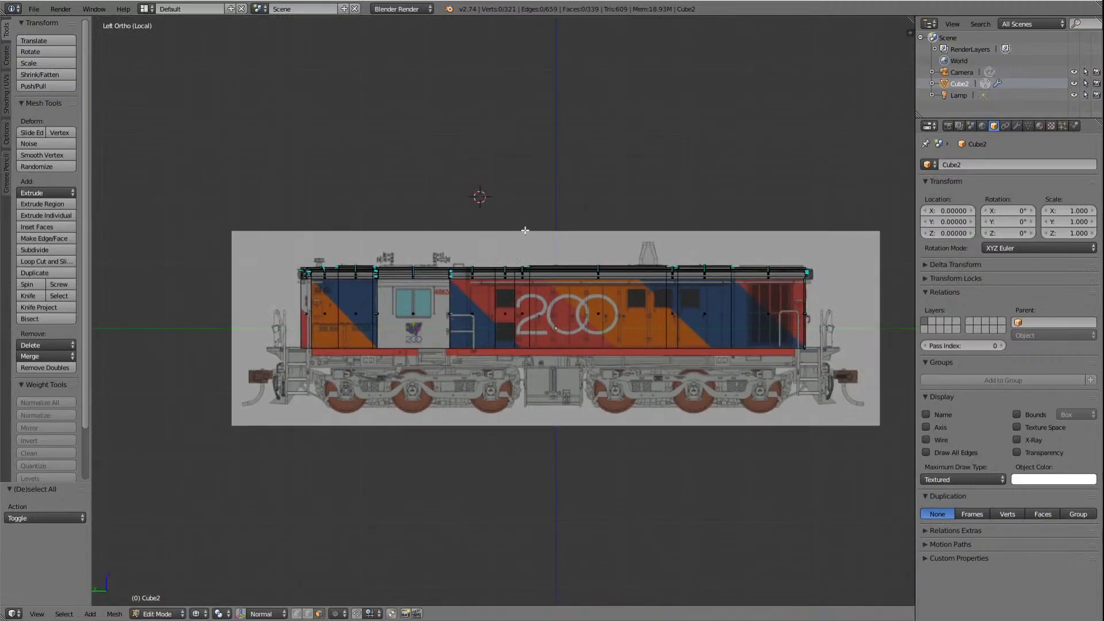
click(40, 261)
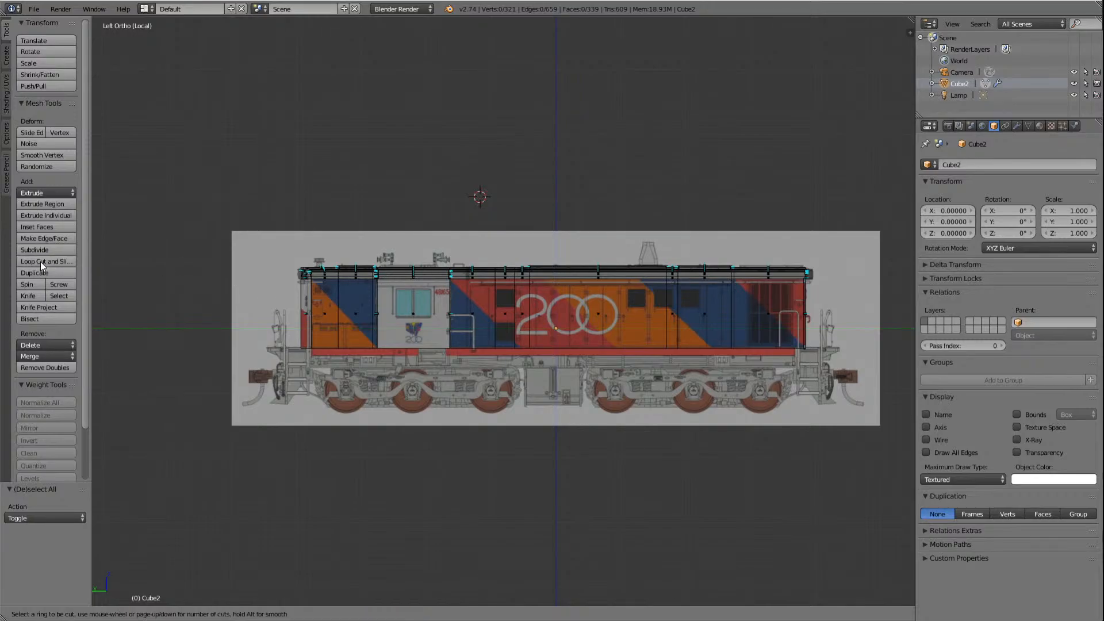
click(485, 323)
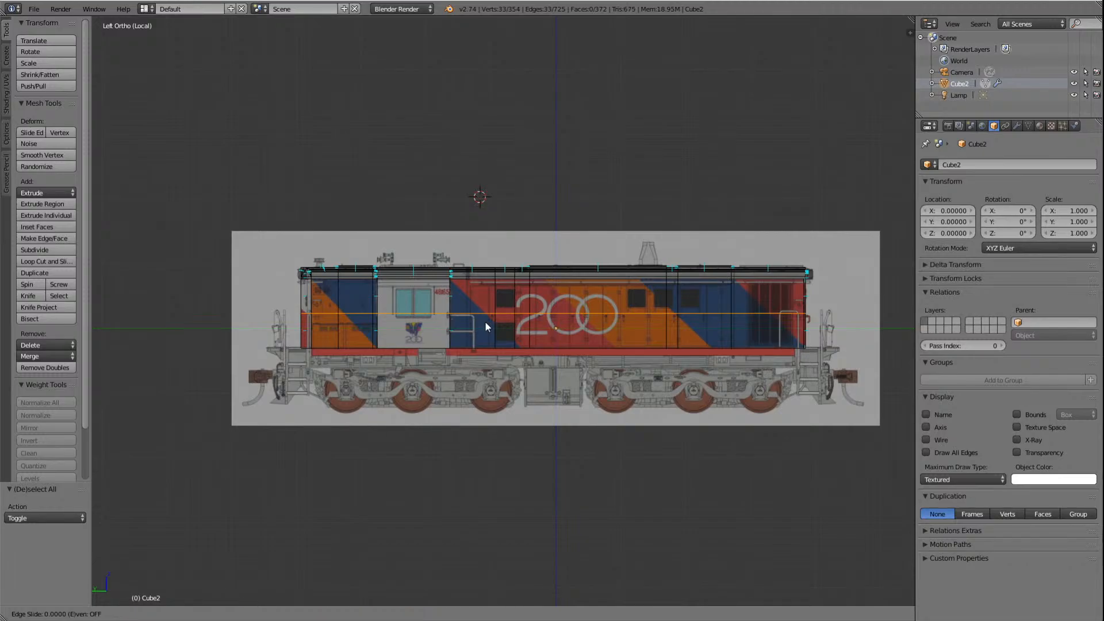
right_click(482, 301)
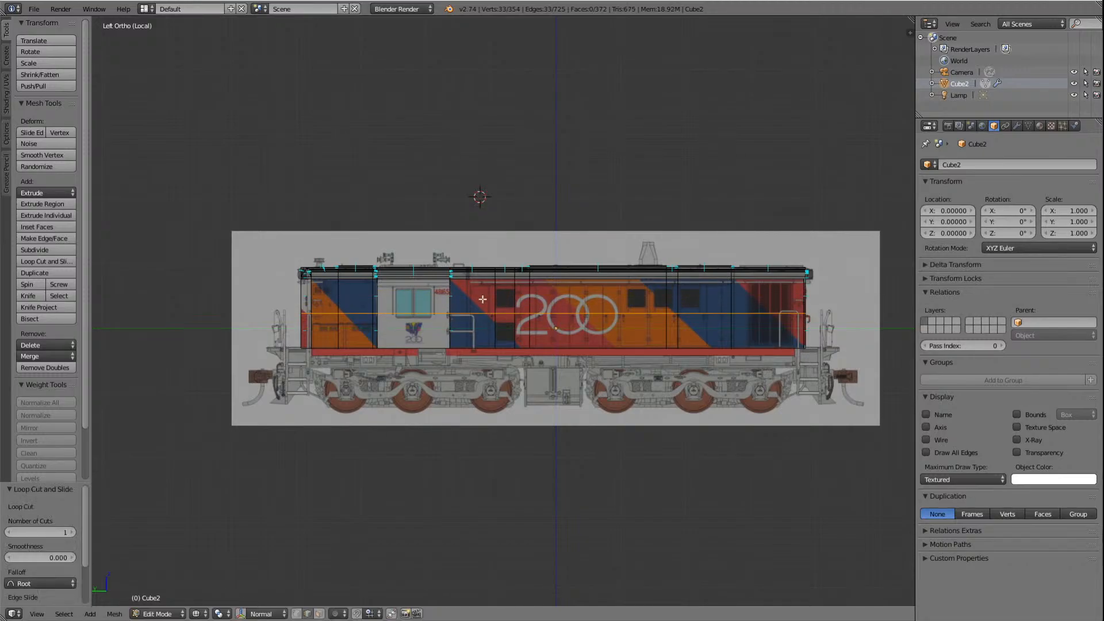
key(g)
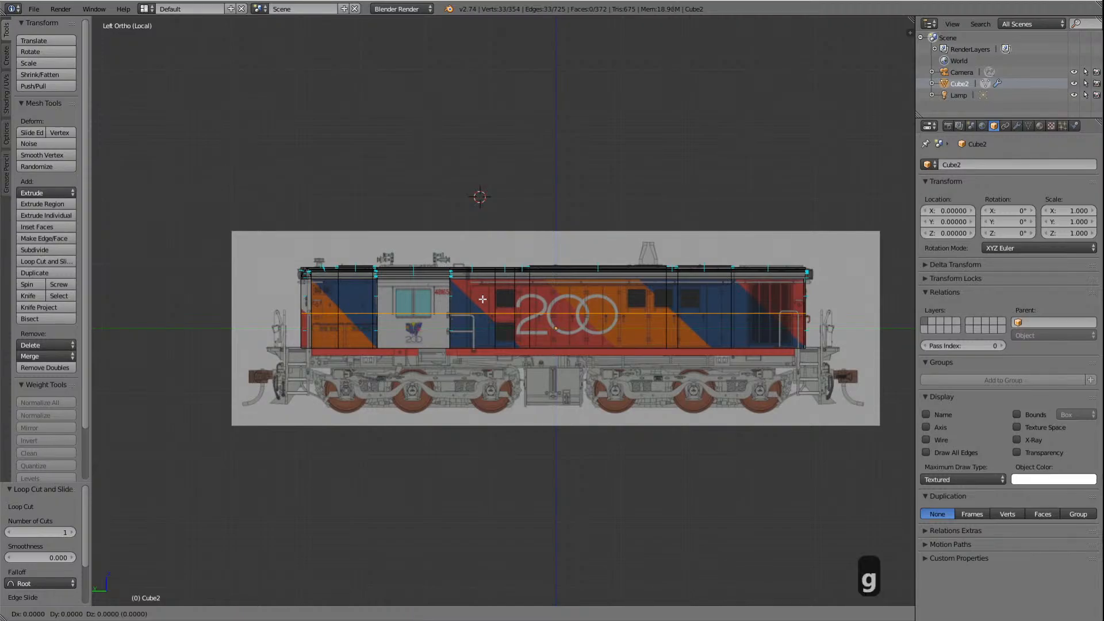
key(z)
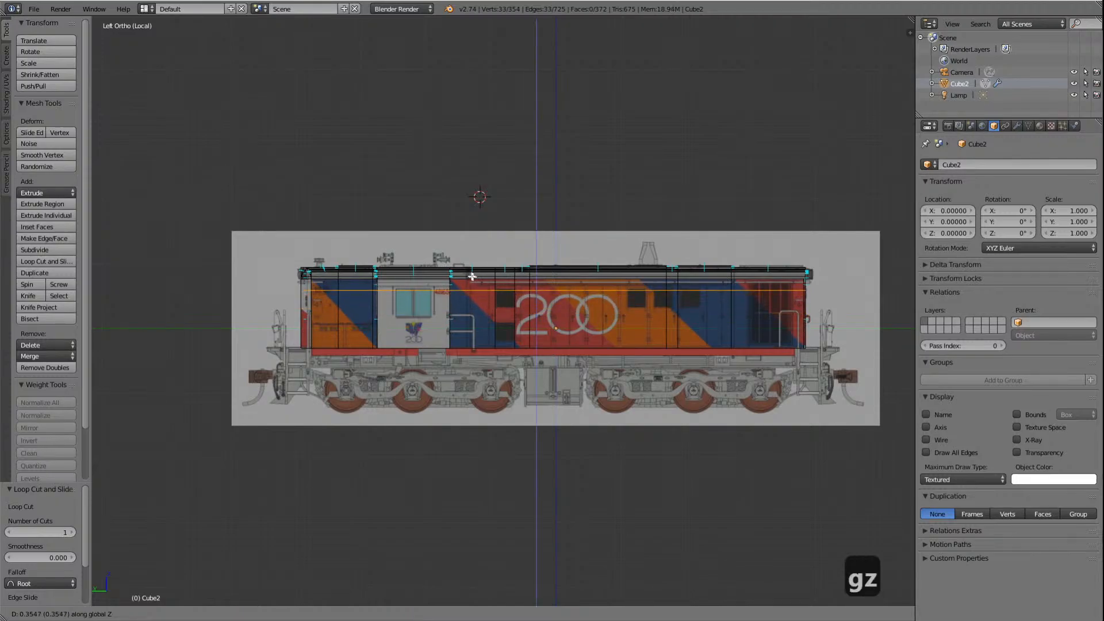
click(470, 275)
Step: Raise the horizontal loop about 0.032 more along the Z axis to match the top edge of the upper grille frame
key(KP_Delete)
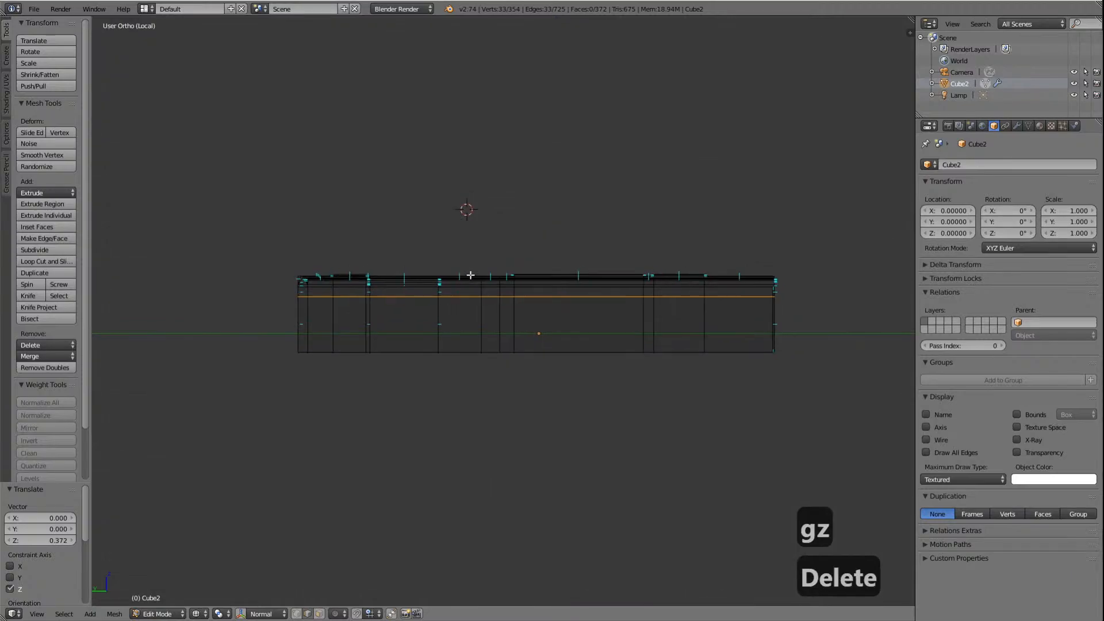
scroll(504, 327, up, 8)
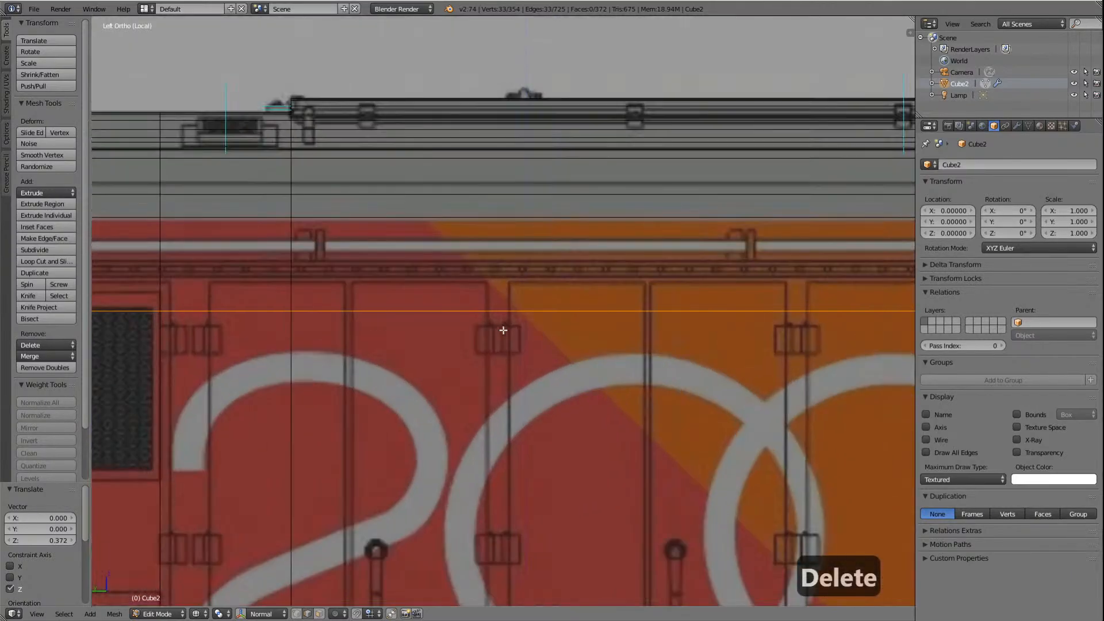
scroll(489, 332, down, 5)
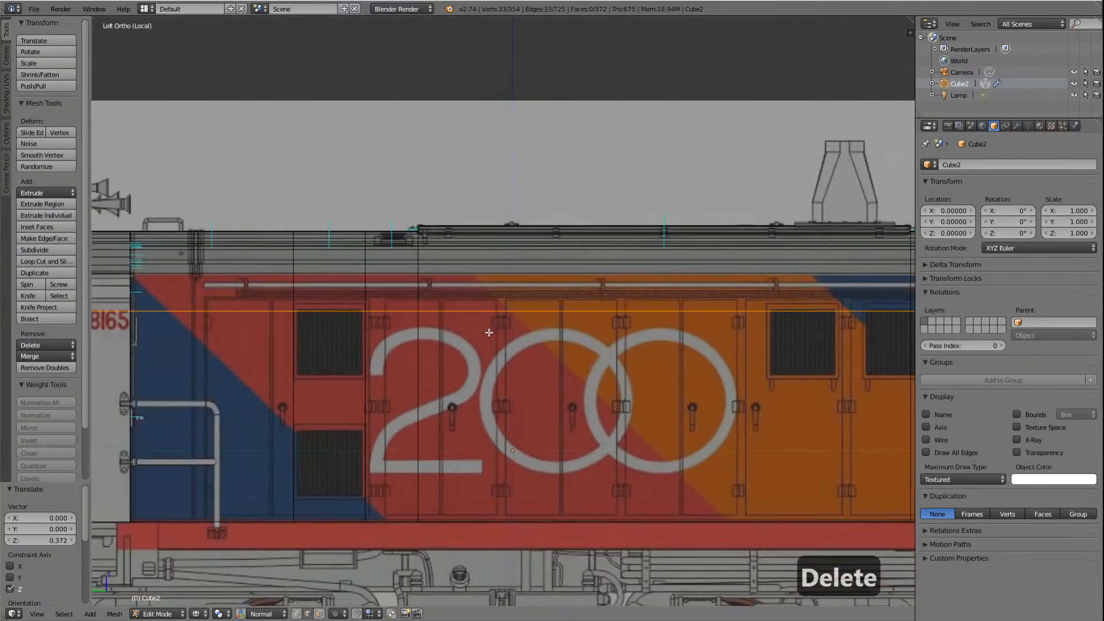
key(g)
key(z)
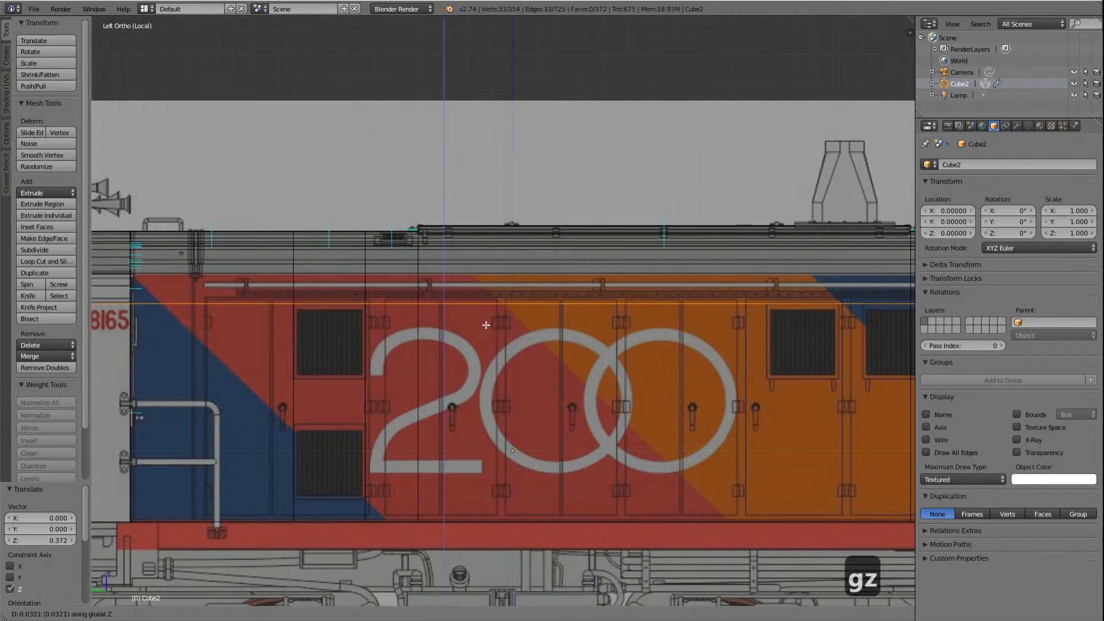
click(486, 325)
scroll(488, 327, down, 6)
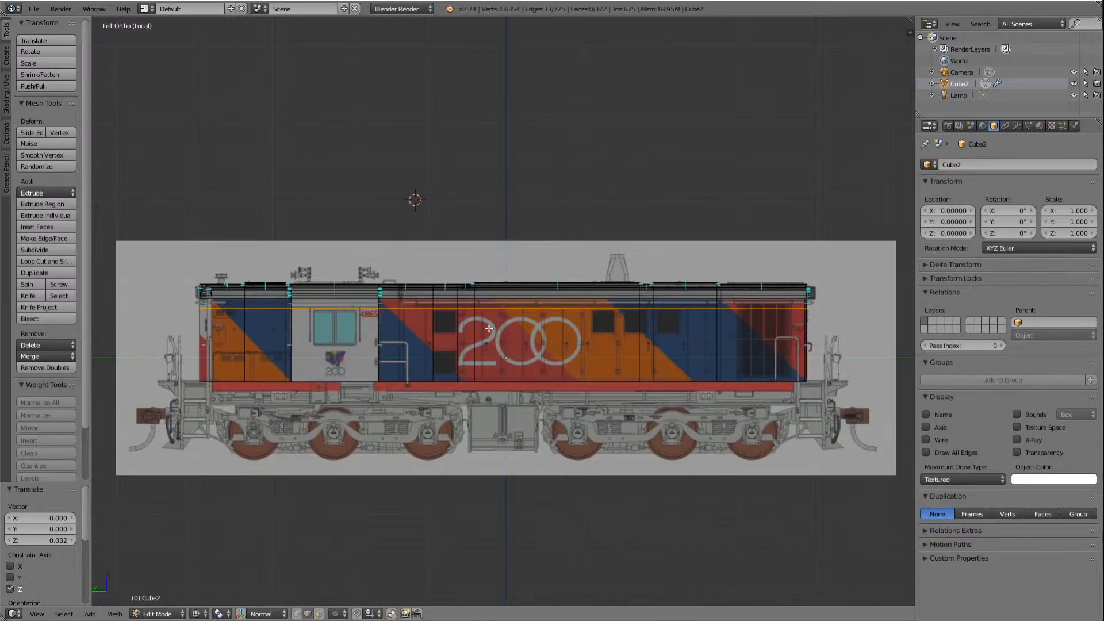
scroll(489, 328, up, 4)
scroll(488, 352, up, 2)
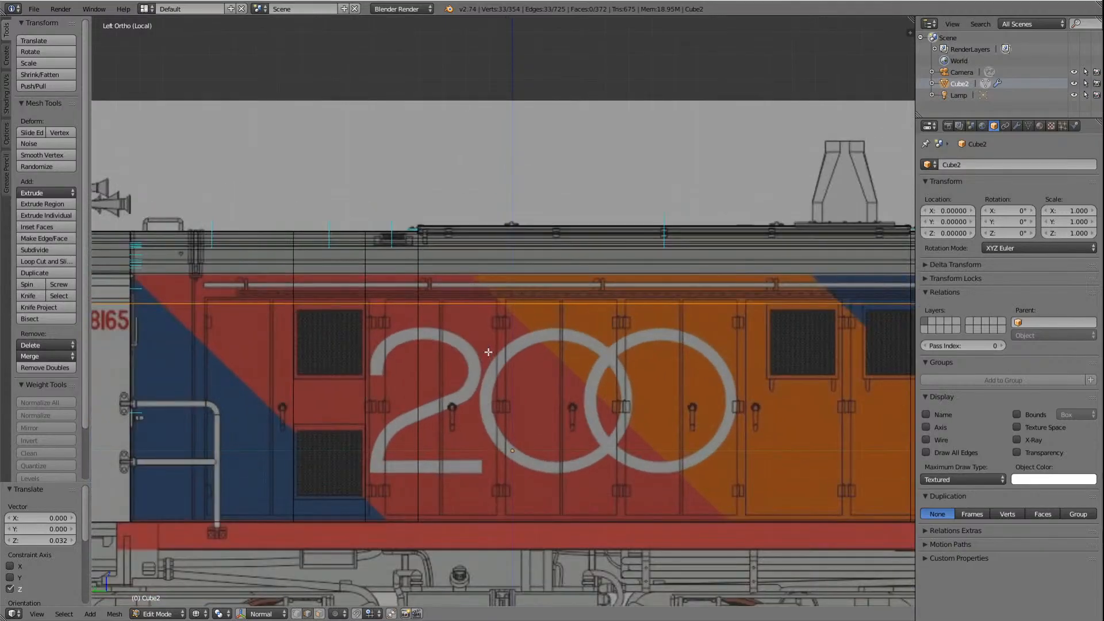
Step: Clear the selection, add a second horizontal loop cut along the whole body without sliding it, and raise it along the Z axis
scroll(488, 352, down, 7)
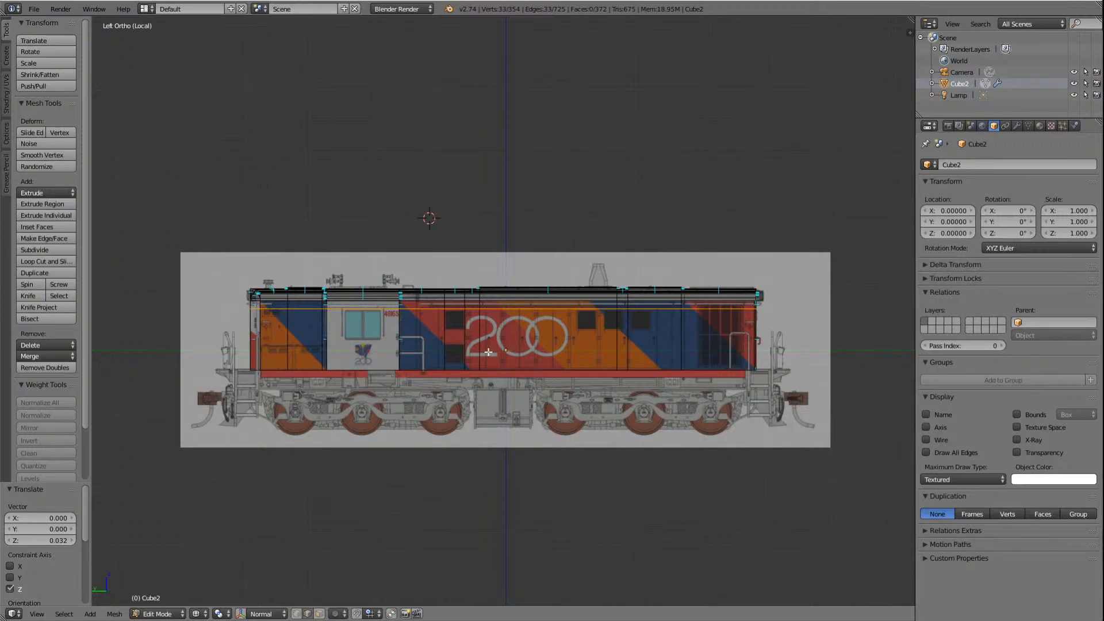
key(a)
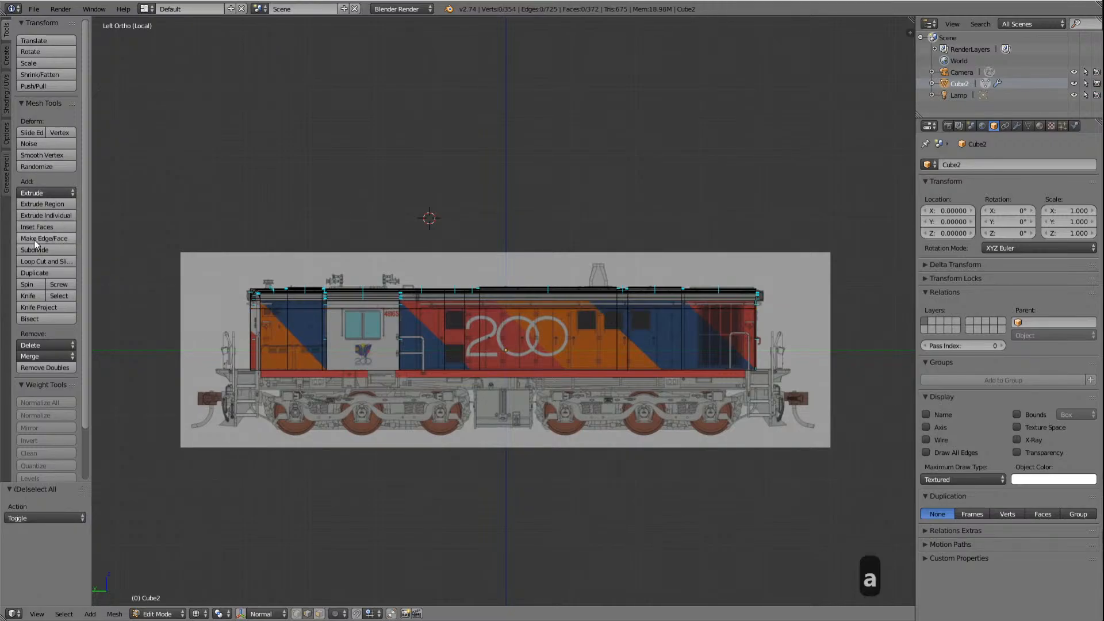
click(39, 261)
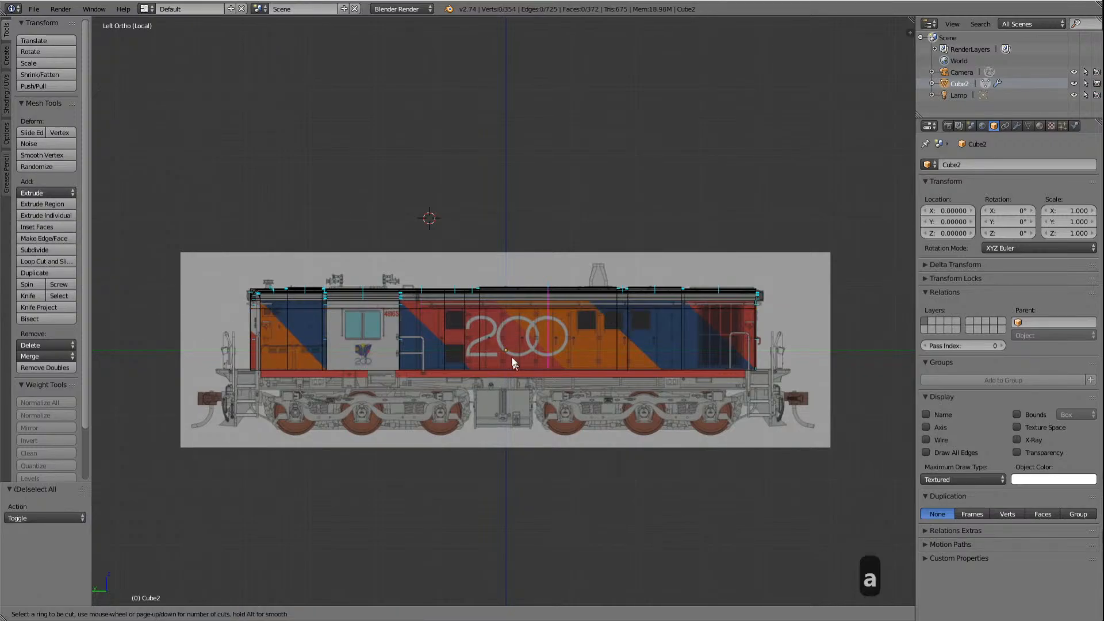
click(400, 323)
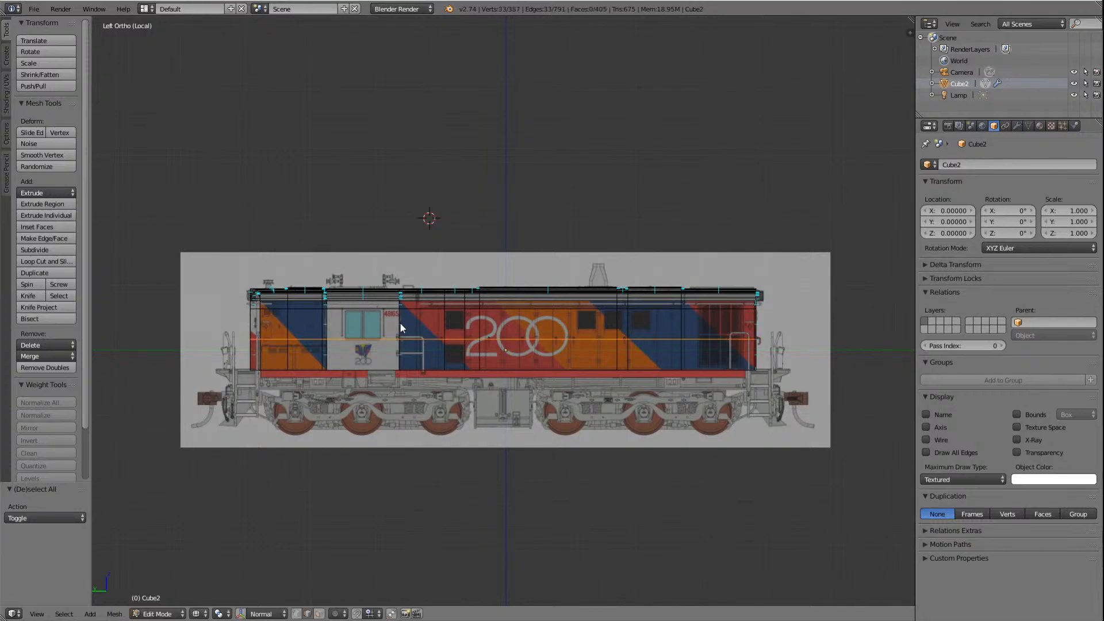
right_click(400, 324)
key(g)
key(z)
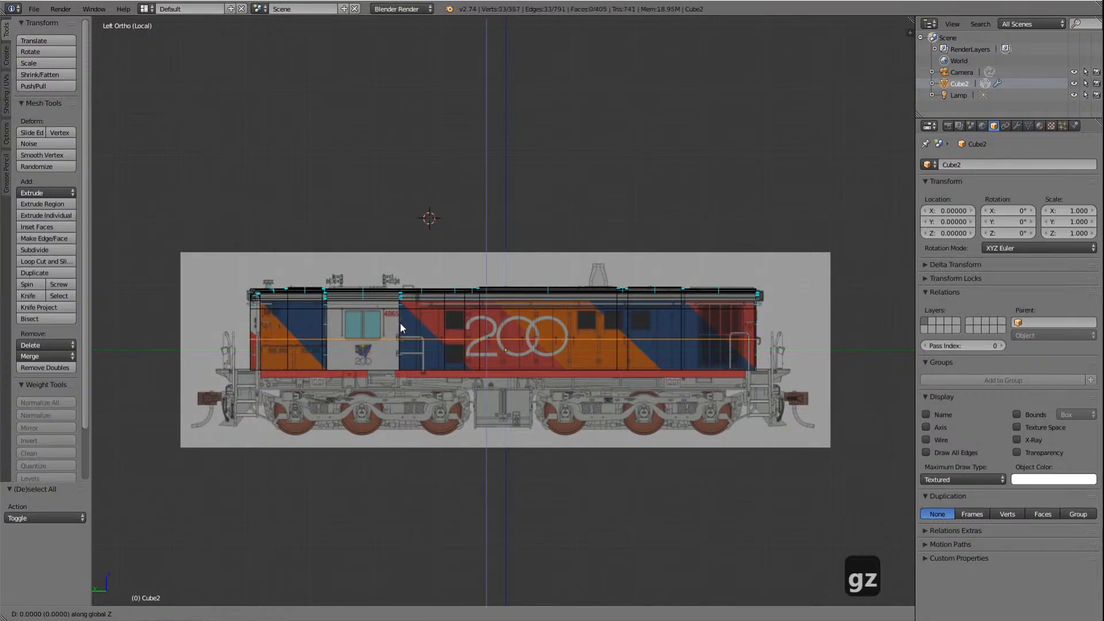
click(400, 316)
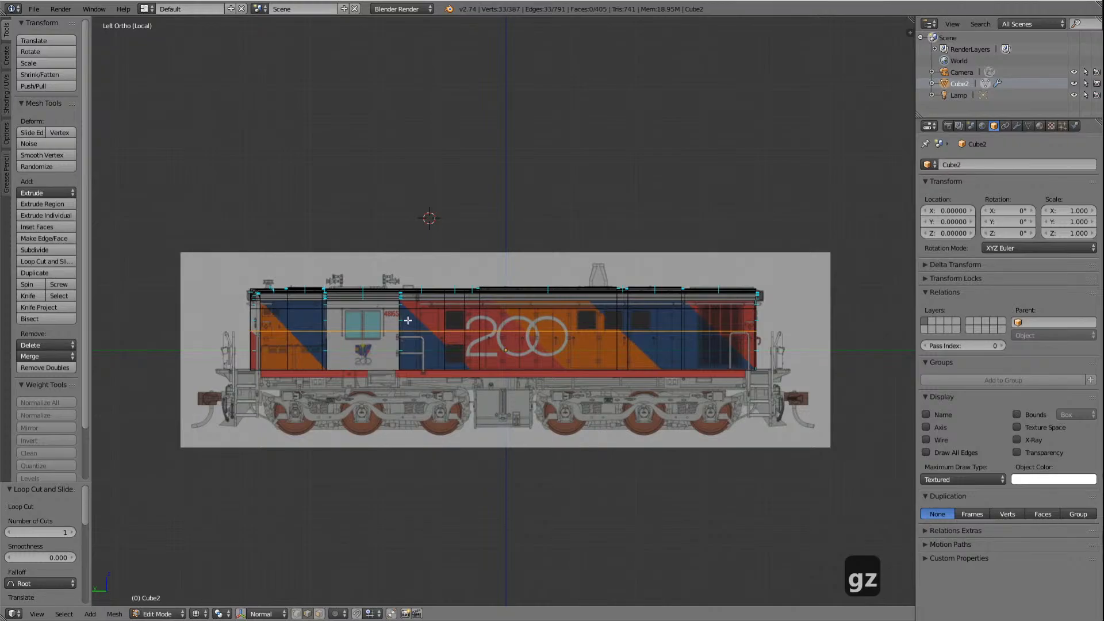
Step: Raise the new horizontal loop about 0.021 more along the Z axis to match the bottom edge of the upper grille frame
key(KP_Decimal)
scroll(527, 374, up, 8)
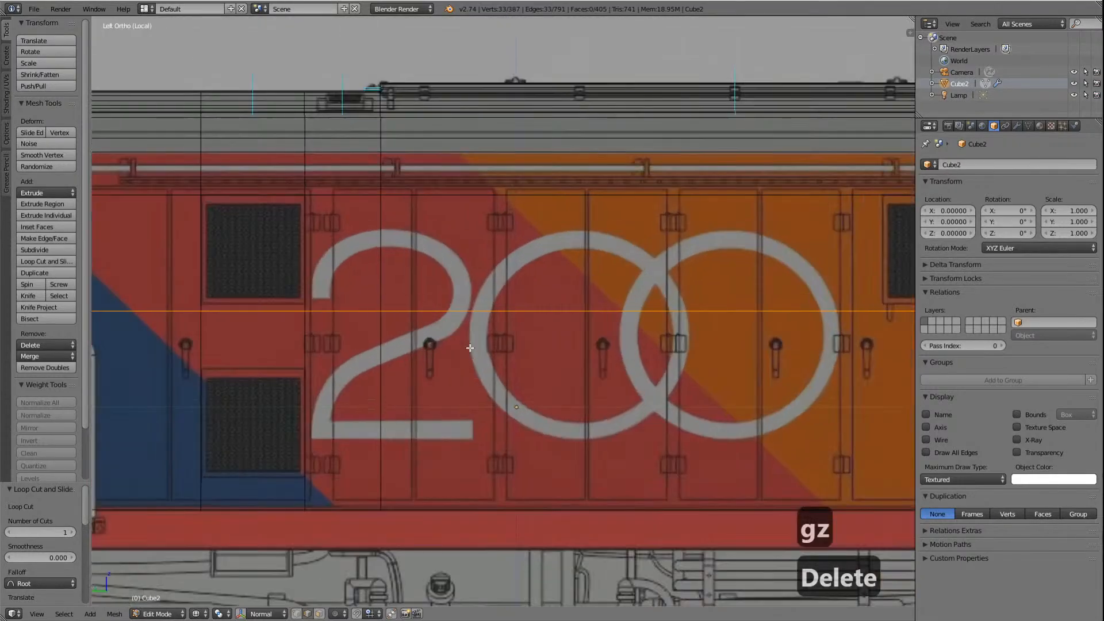
key(g)
key(z)
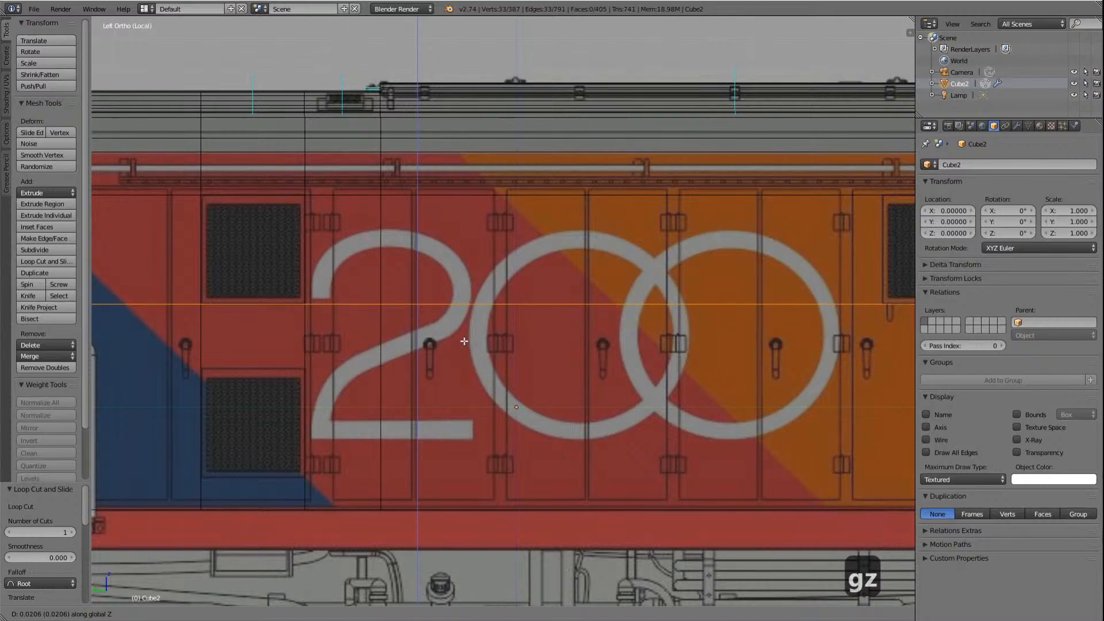
click(464, 341)
scroll(464, 343, down, 4)
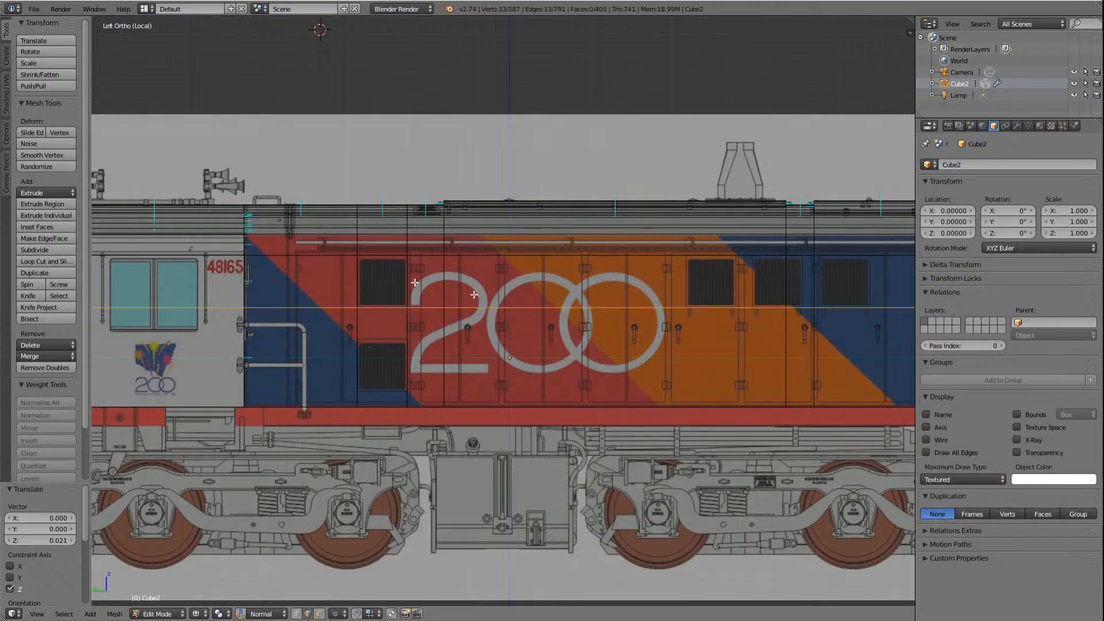
scroll(461, 353, down, 6)
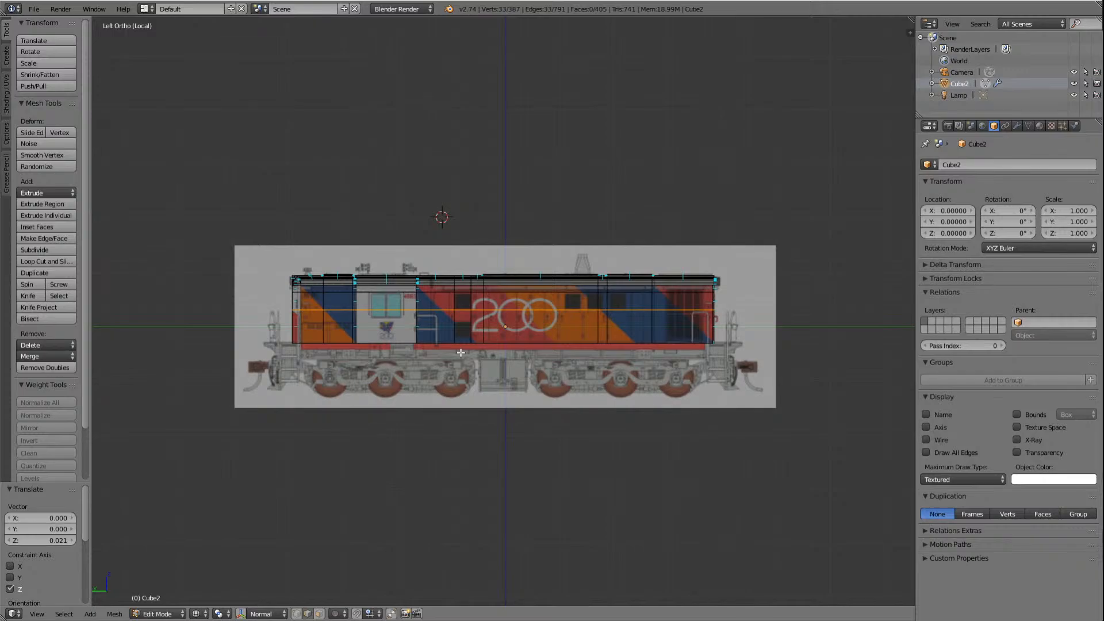
scroll(461, 353, up, 5)
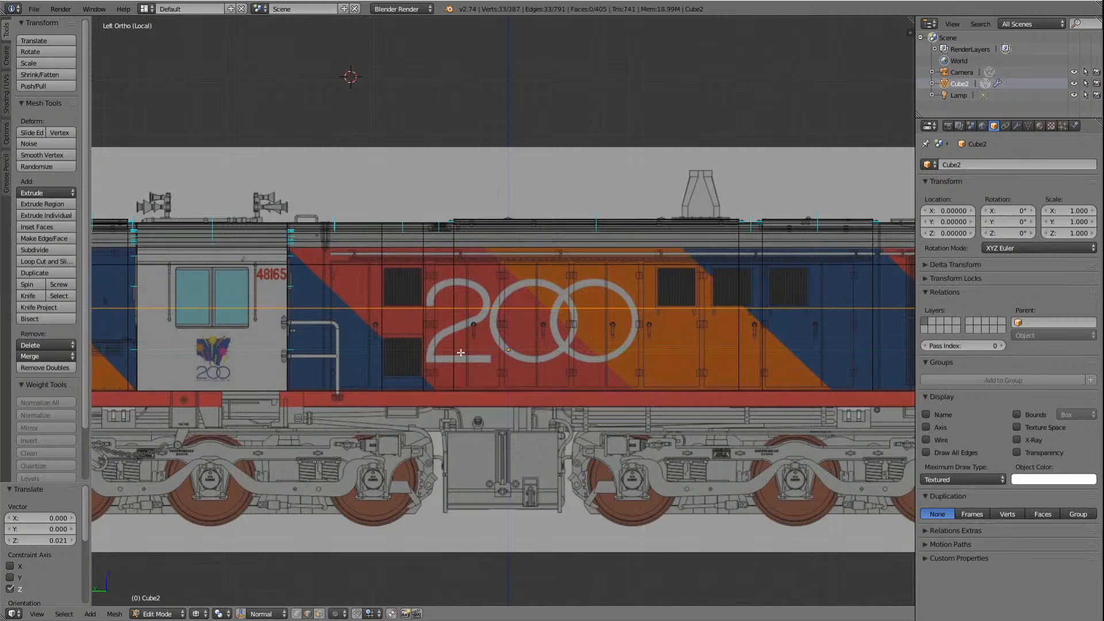
Step: Clear the selection and add a third horizontal loop cut midway between the last loop and the body's bottom edge
scroll(461, 353, down, 3)
key(a)
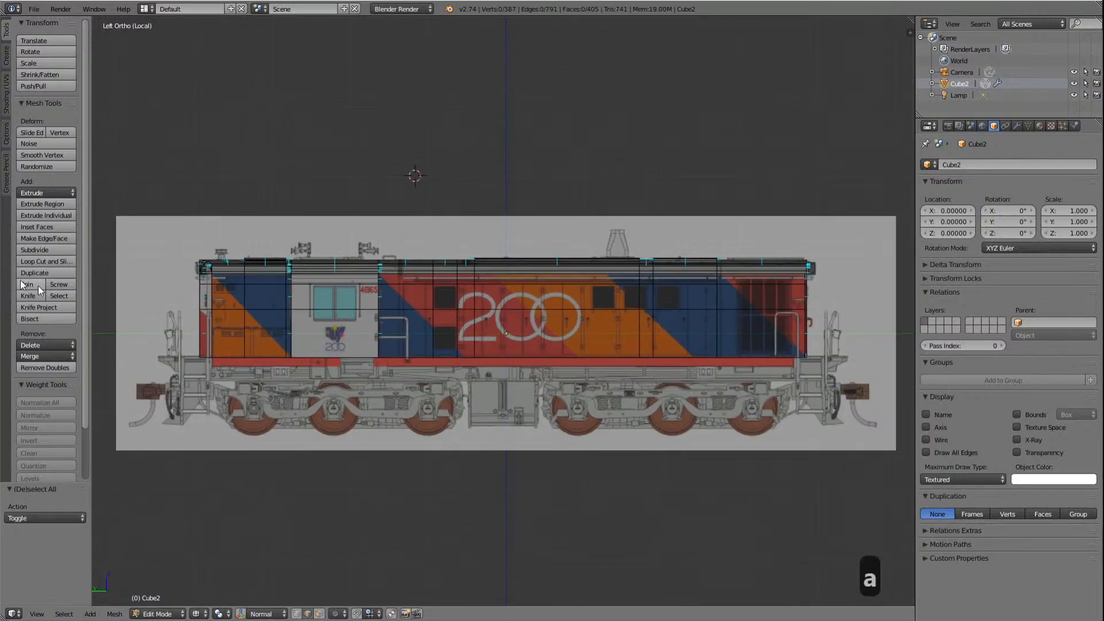
click(40, 261)
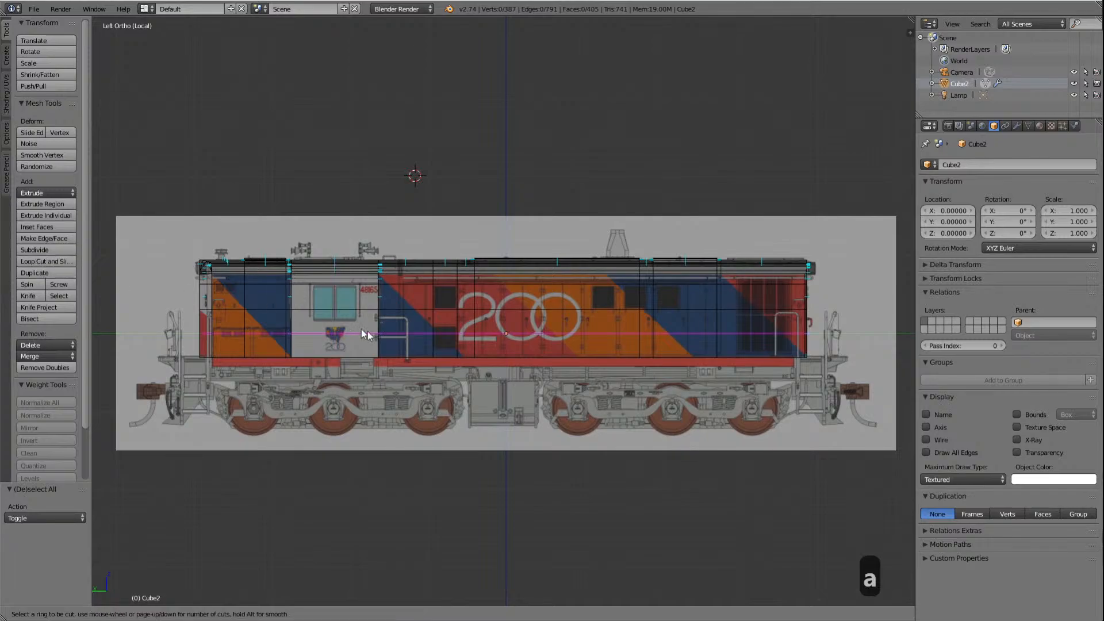
click(426, 340)
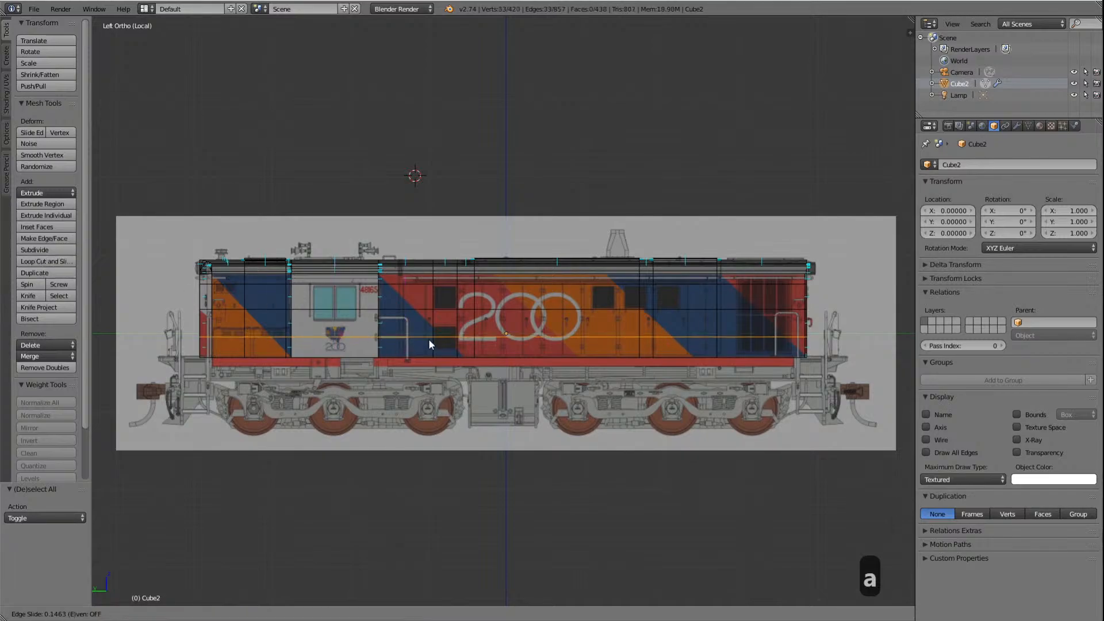
click(432, 336)
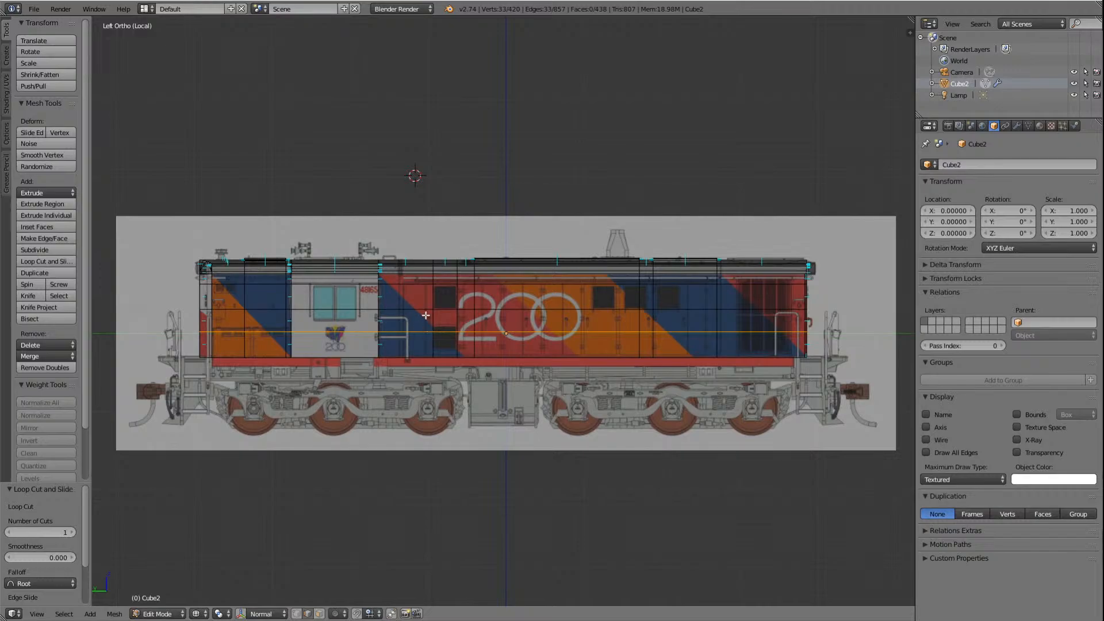
Step: Raise the third horizontal loop about 0.094 along the Z axis to match the top edge of the lower grille frame
key(KP_Delete)
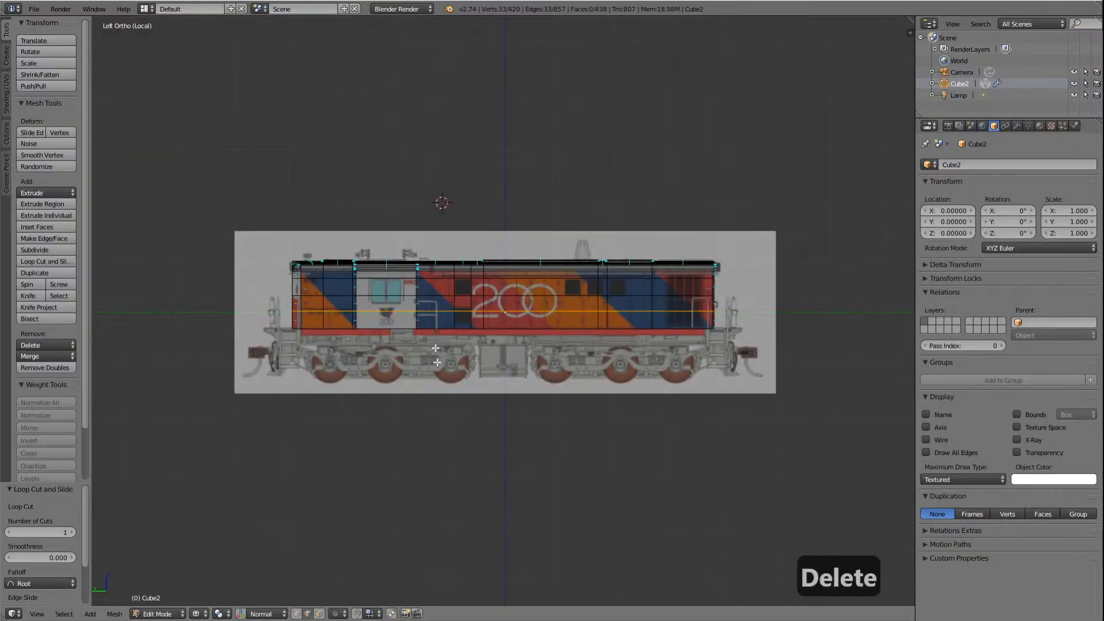
scroll(436, 374, up, 1)
scroll(435, 403, up, 5)
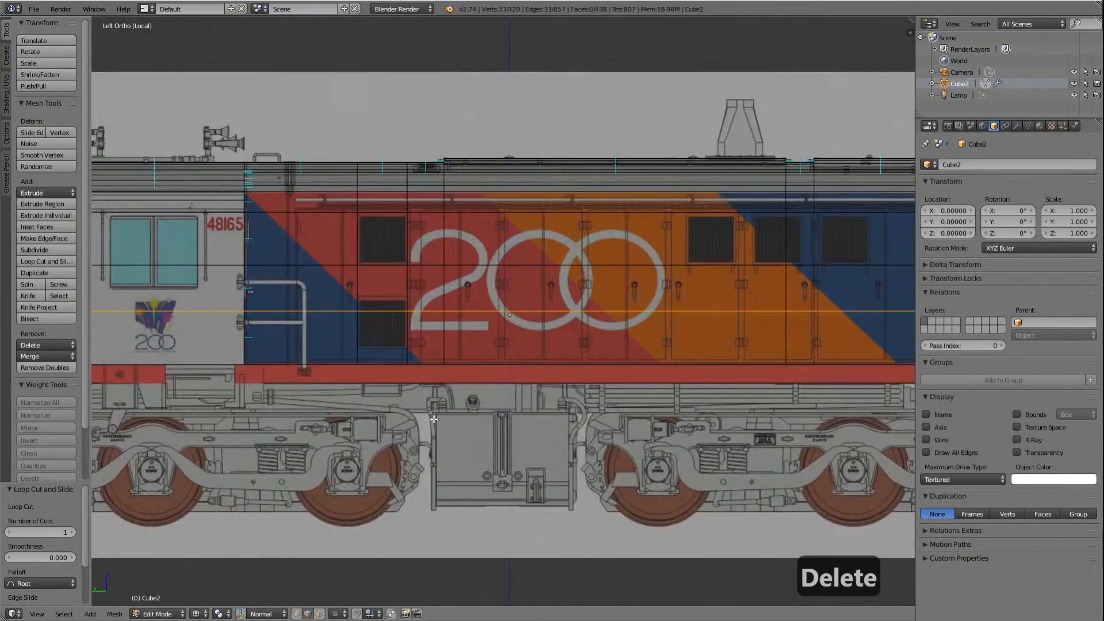
scroll(430, 418, up, 3)
scroll(429, 416, up, 3)
scroll(387, 395, down, 3)
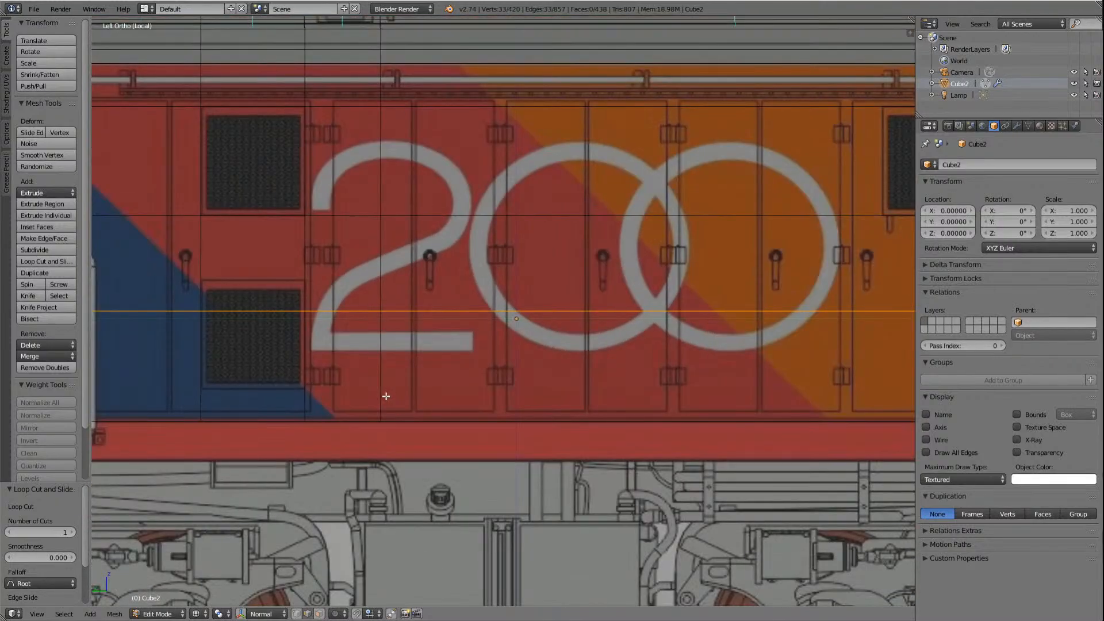
key(g)
key(z)
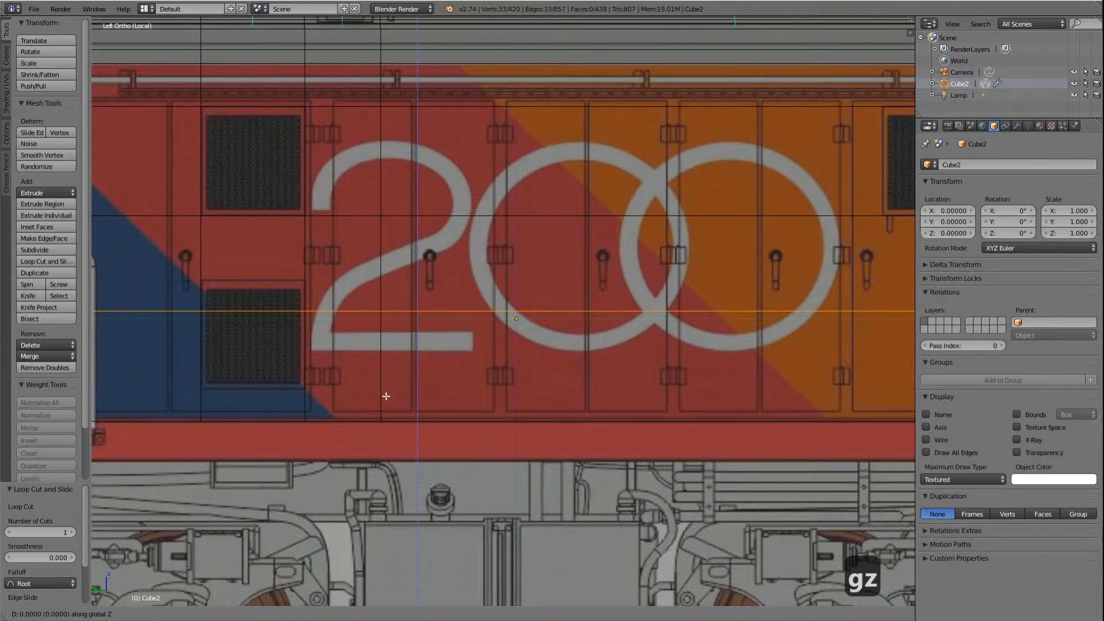
click(385, 365)
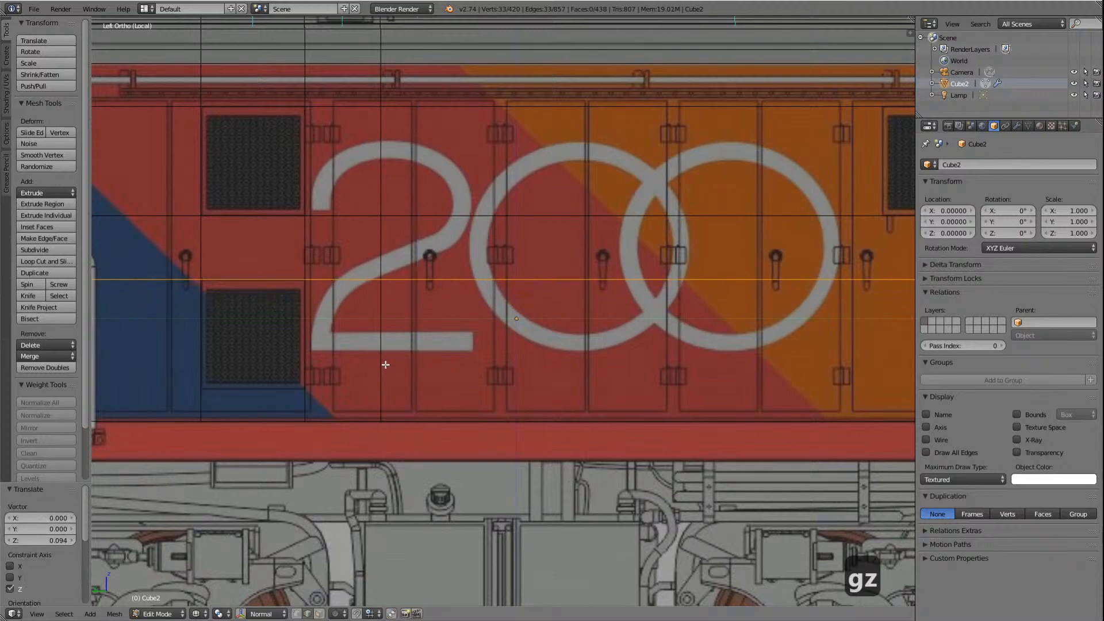
scroll(387, 356, down, 6)
scroll(610, 328, down, 2)
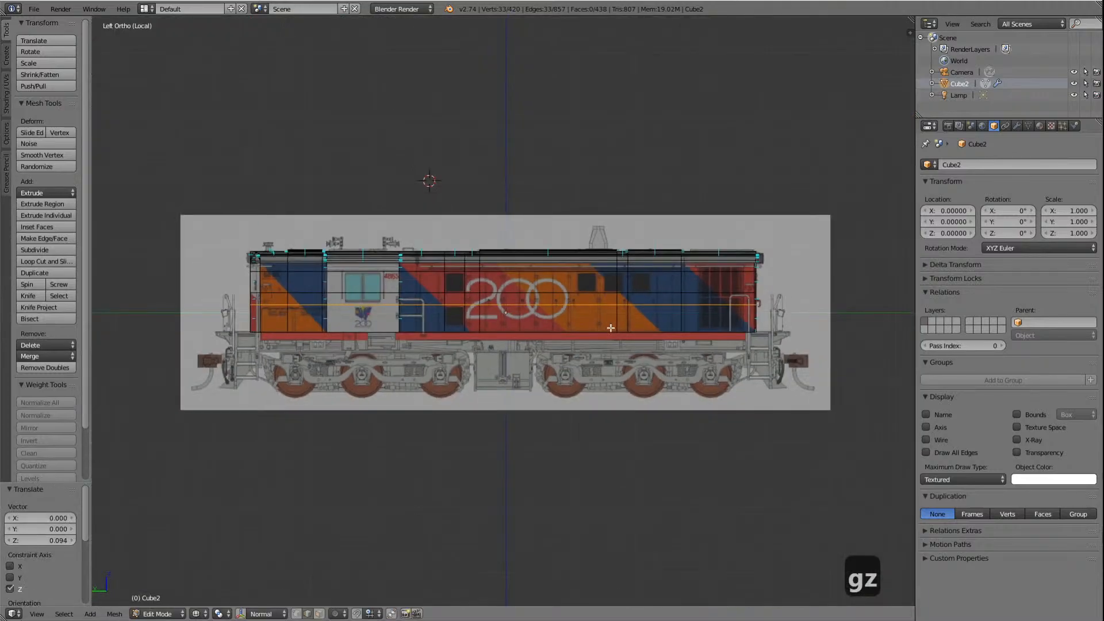
Step: Clear the selection and add a fourth horizontal loop cut, slid down close to the body's bottom edge
key(a)
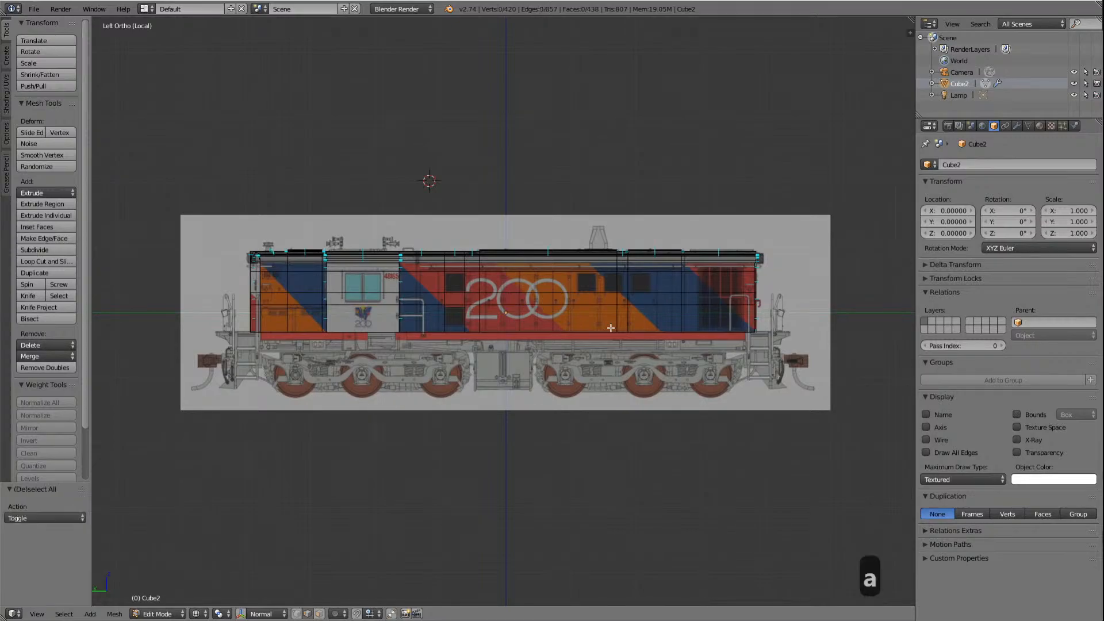
click(37, 261)
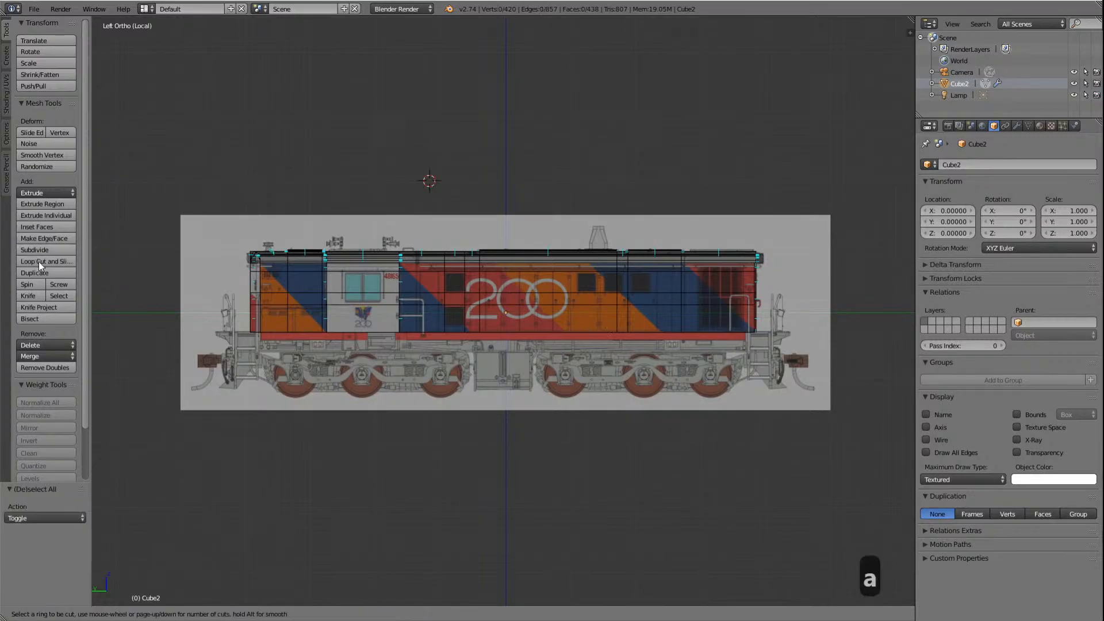
click(467, 326)
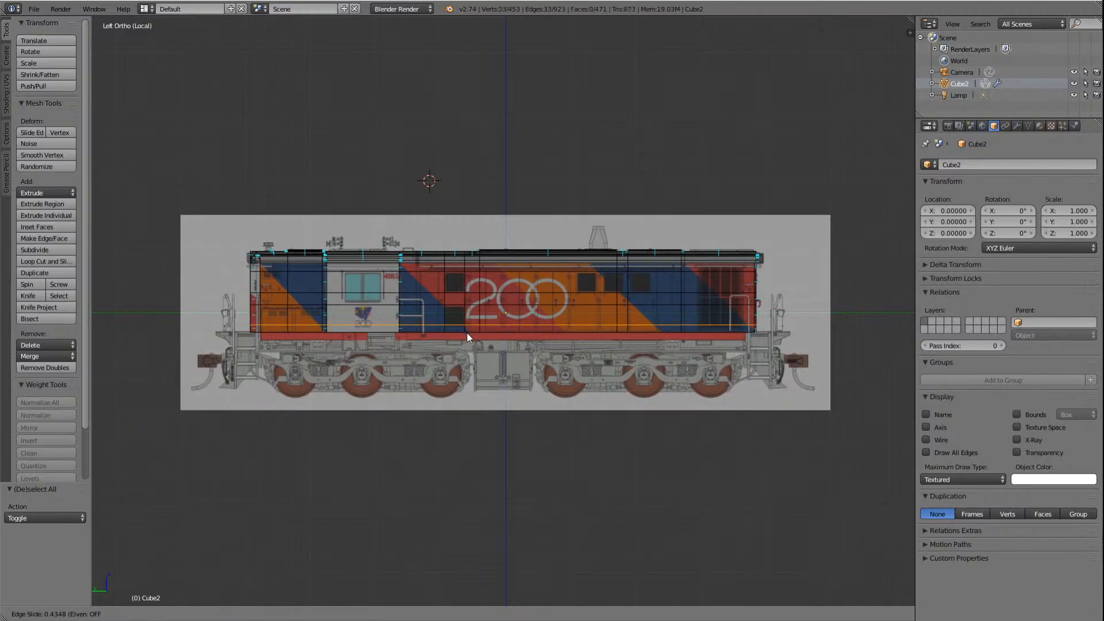
click(467, 334)
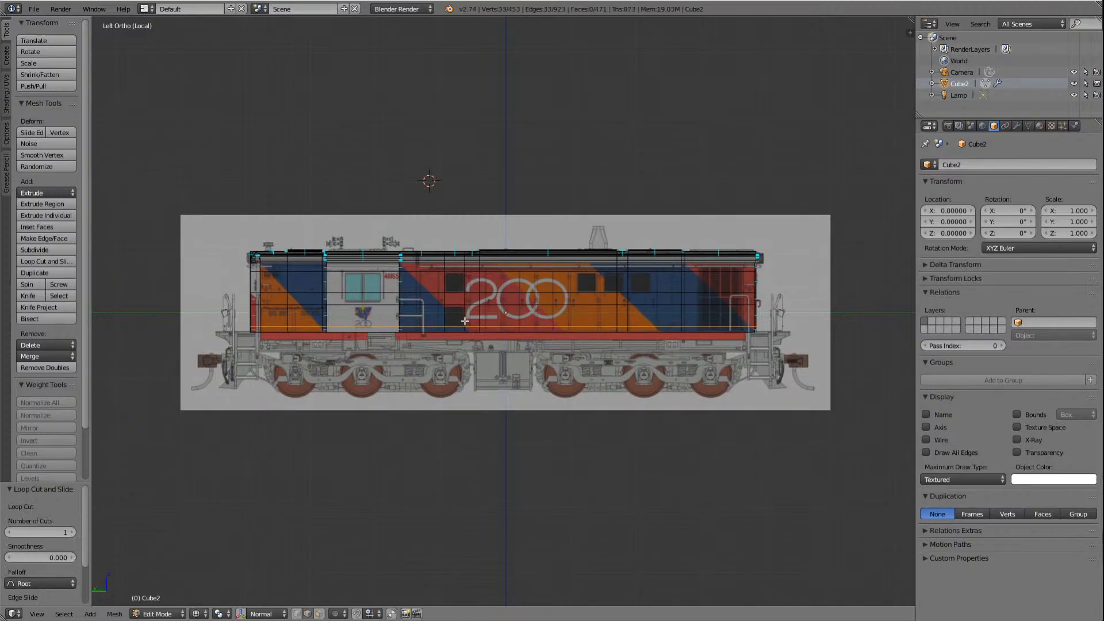
Step: Raise the fourth horizontal loop about 0.004 along the Z axis to match the bottom edge of the lower grille frame
key(KP_Decimal)
scroll(533, 347, up, 13)
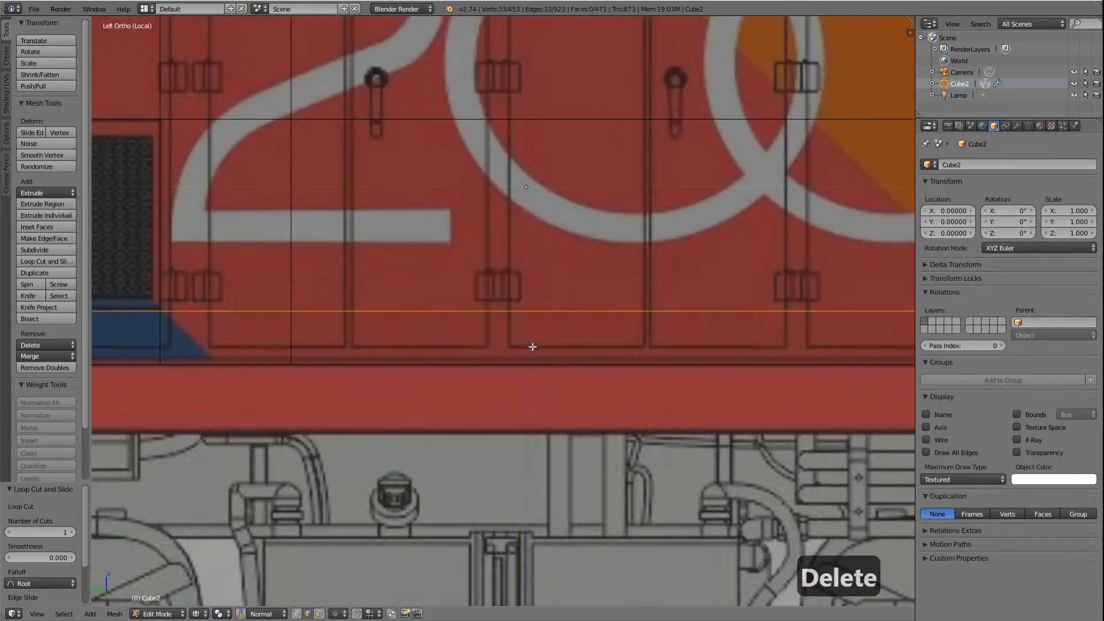
key(g)
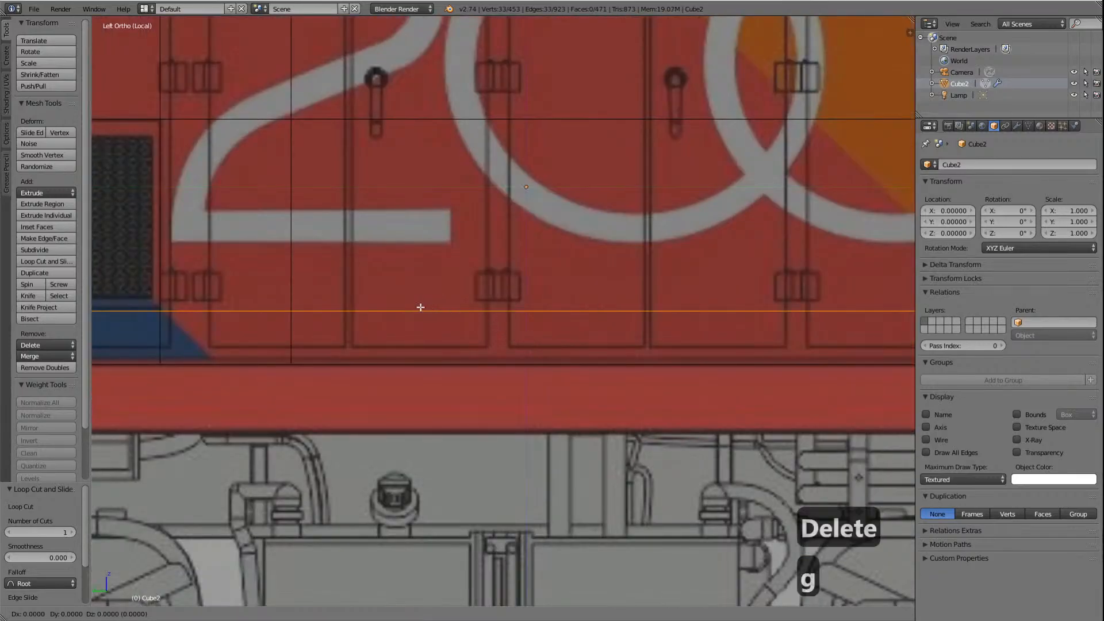
key(z)
click(419, 303)
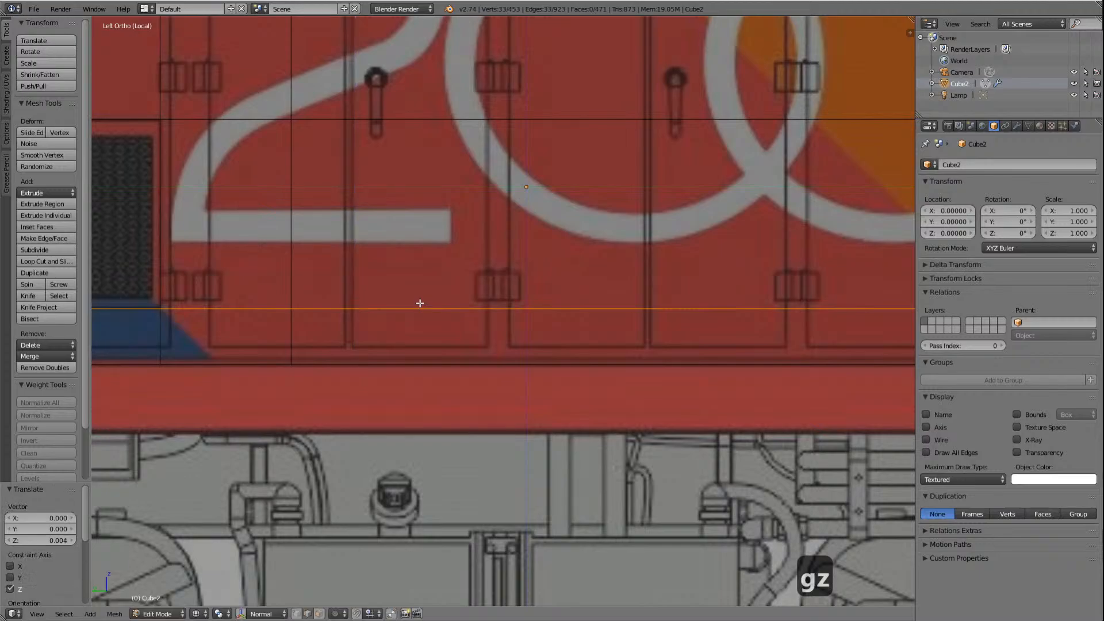
scroll(458, 253, down, 12)
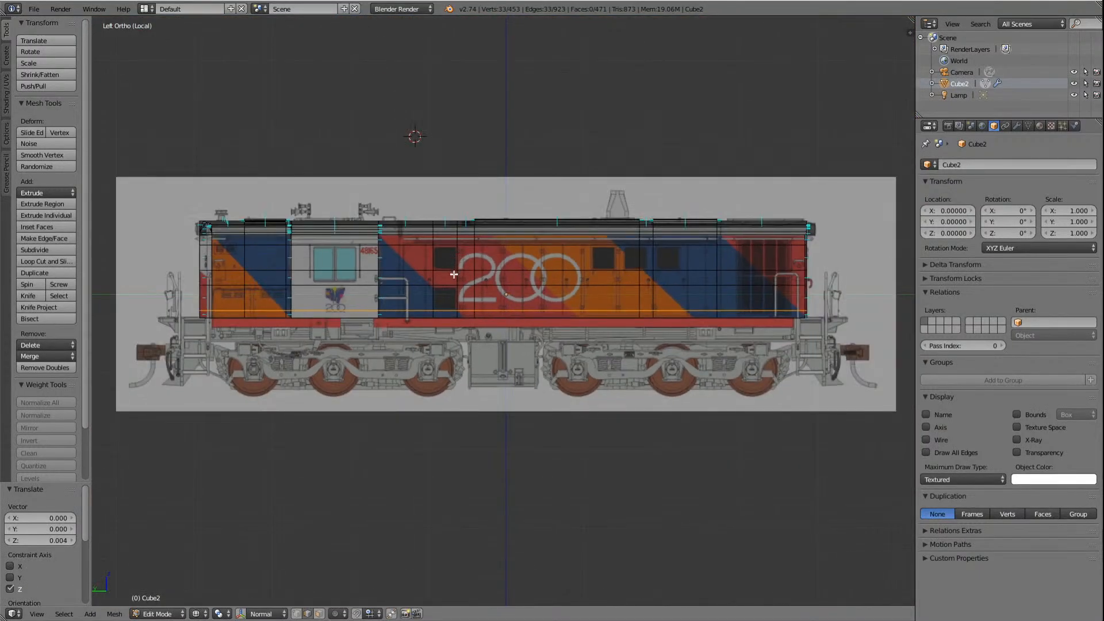
Step: View the whole body at an angle from above and switch the viewport shading to Solid
key(Left)
key(Left)
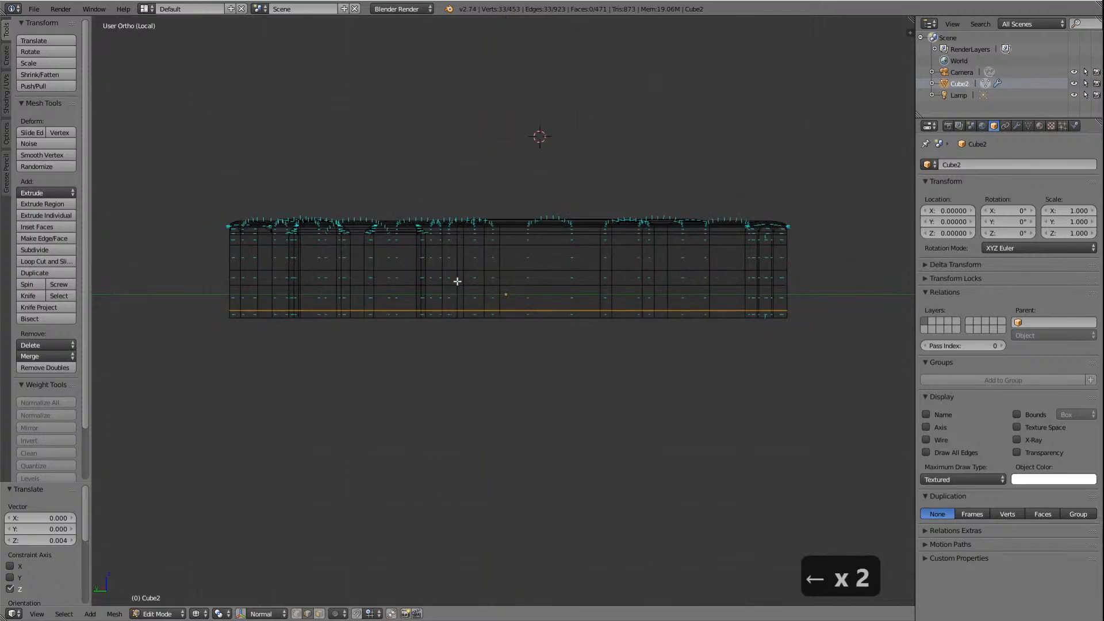
key(KP_8)
key(KP_8)
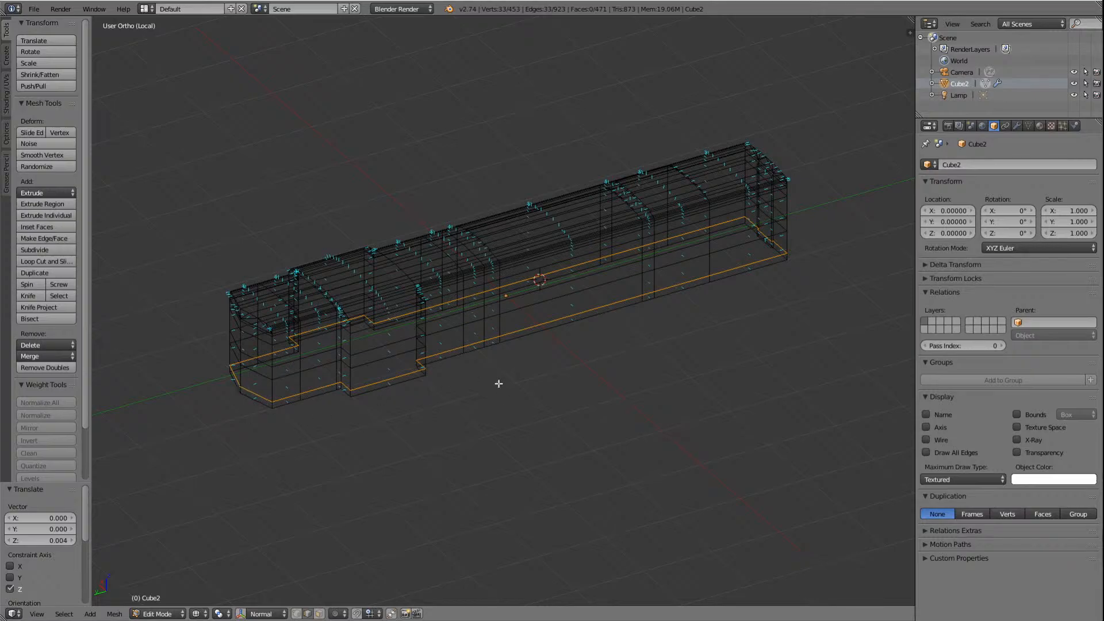
scroll(498, 384, up, 4)
scroll(499, 385, down, 4)
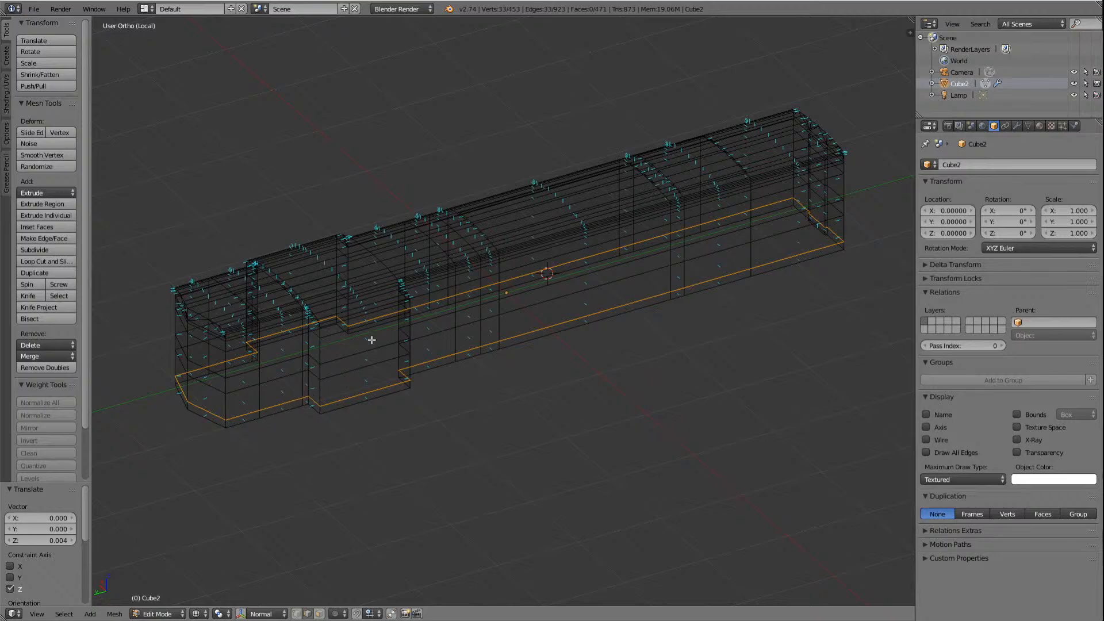
click(199, 614)
click(224, 572)
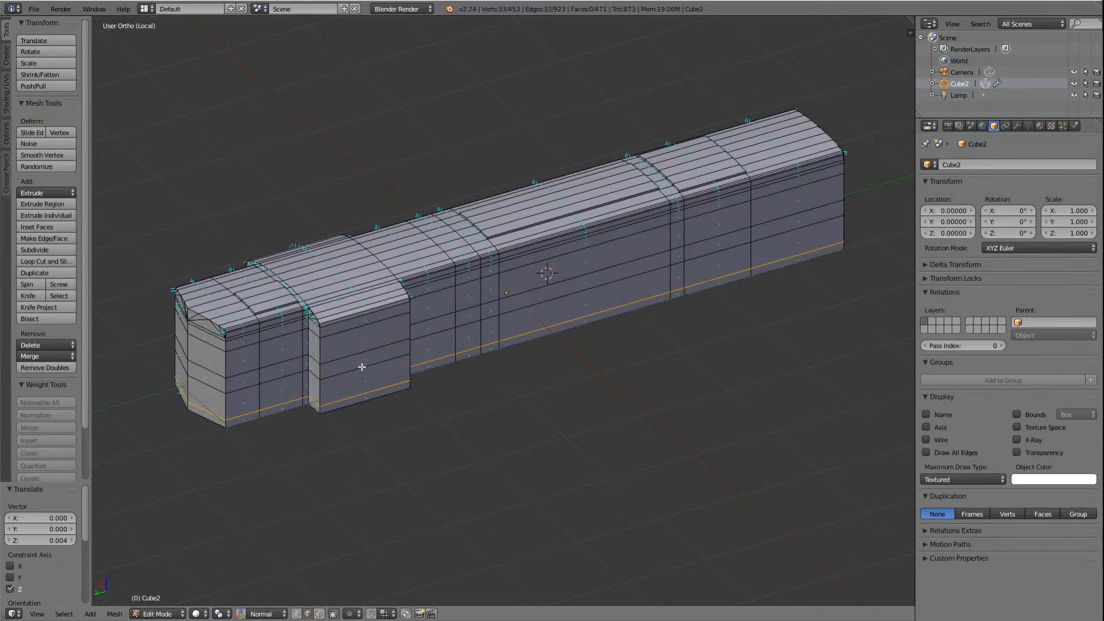
Step: Examine the horizontal and vertical loop cuts on the solid-shaded body from the opposite end and above
scroll(361, 366, down, 1)
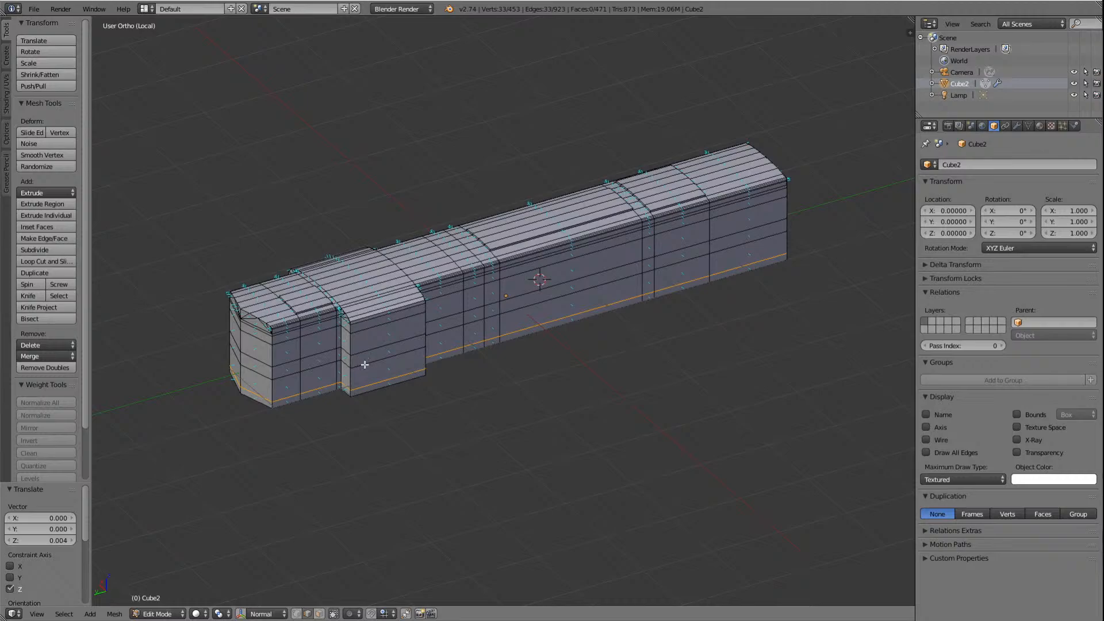
key(Up)
key(Up)
key(Right)
key(Right)
key(Right)
key(Right)
key(Right)
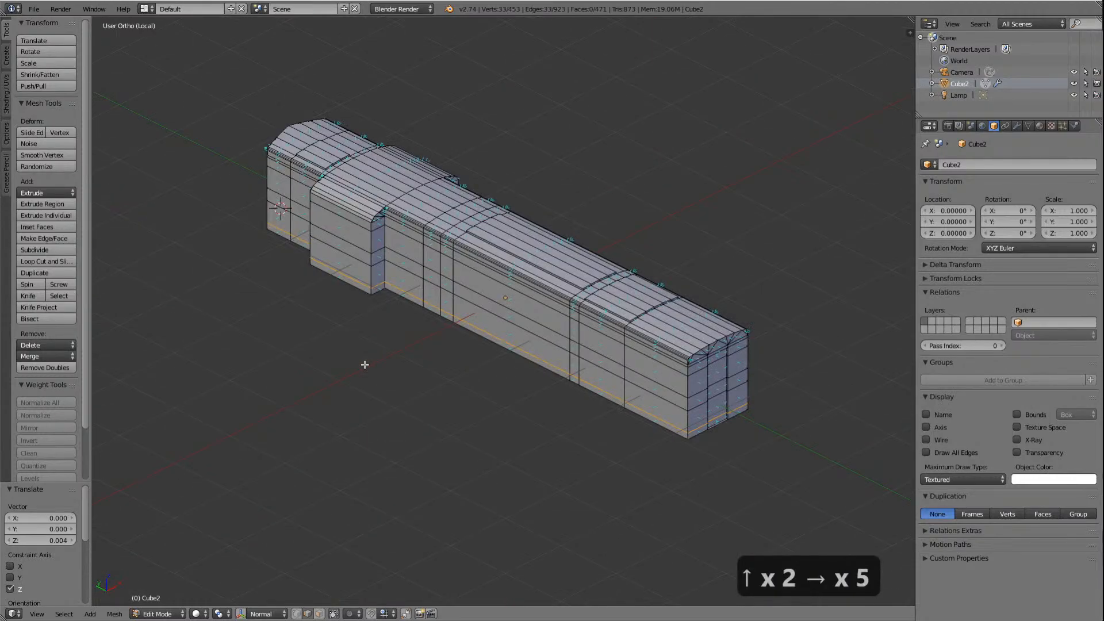
Step: Examine the loop cuts on the solid-shaded body from below, level with its other side, and from above at an angle
key(Down)
key(Down)
key(Down)
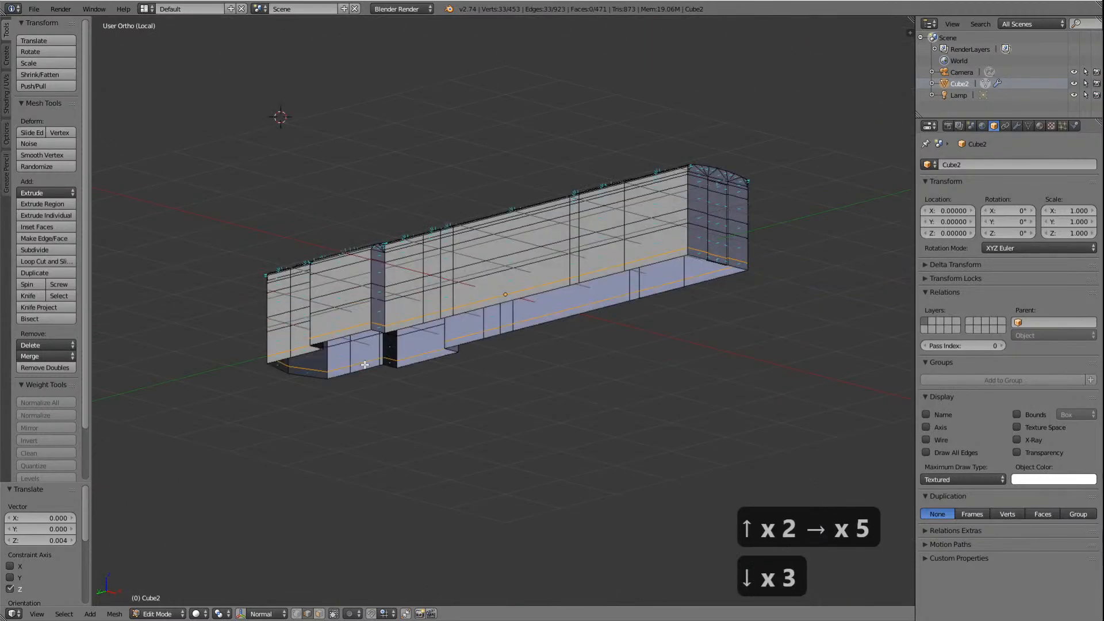
key(Left)
key(Left)
key(Left)
key(Left)
key(Left)
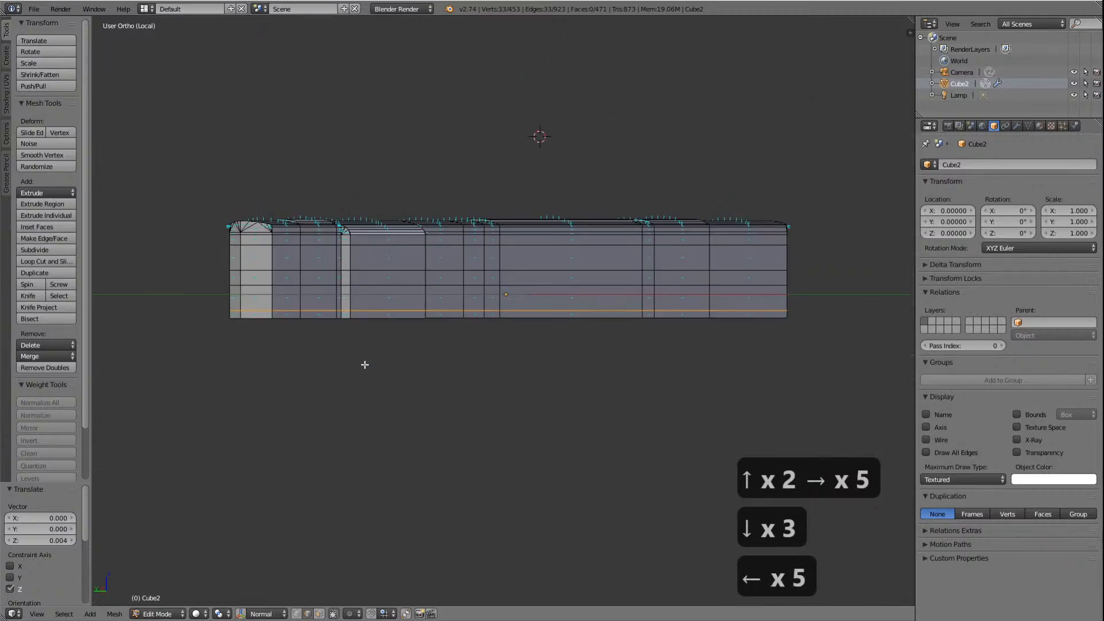
key(Up)
key(Up)
key(Up)
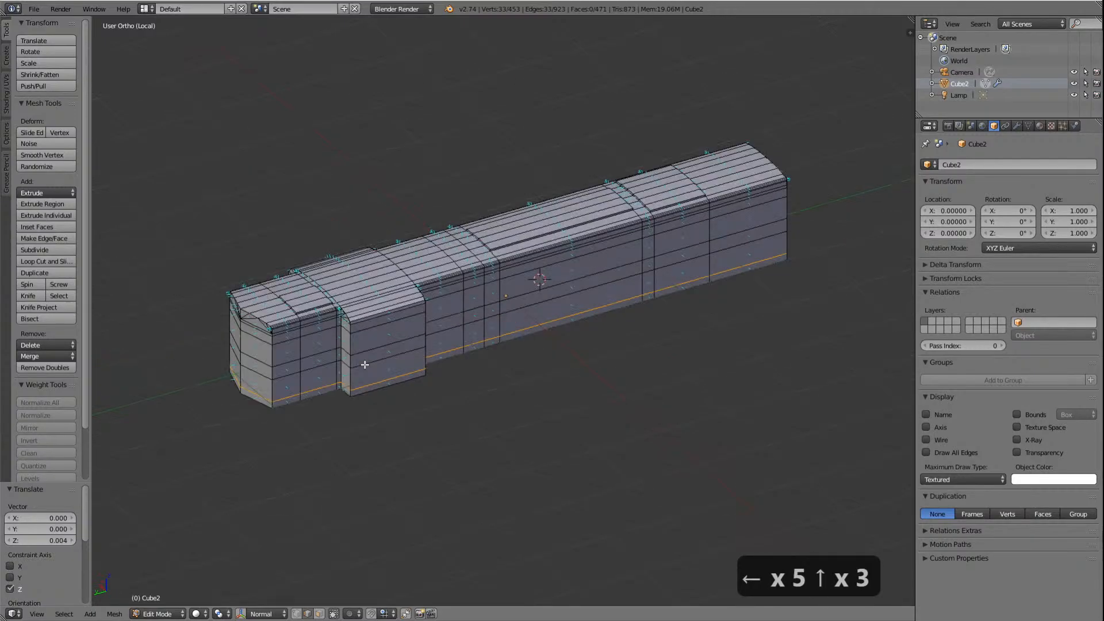
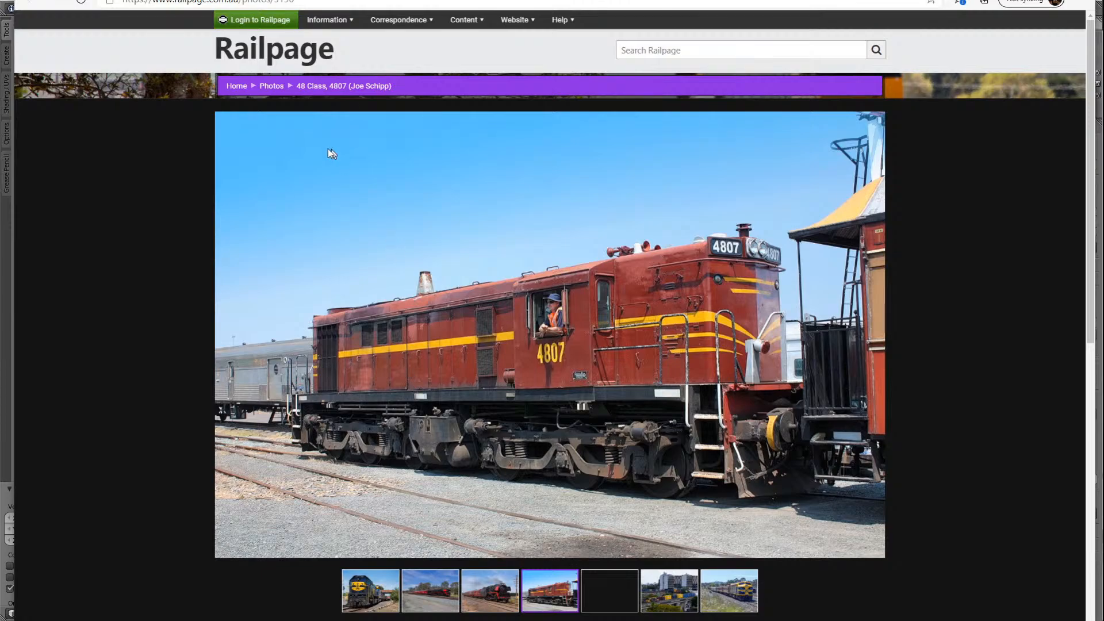
Step: Switch to the browser's image results and compare photos of the green 48 Class locomotives from Auscision Models and Mini Train Systems
click(317, 0)
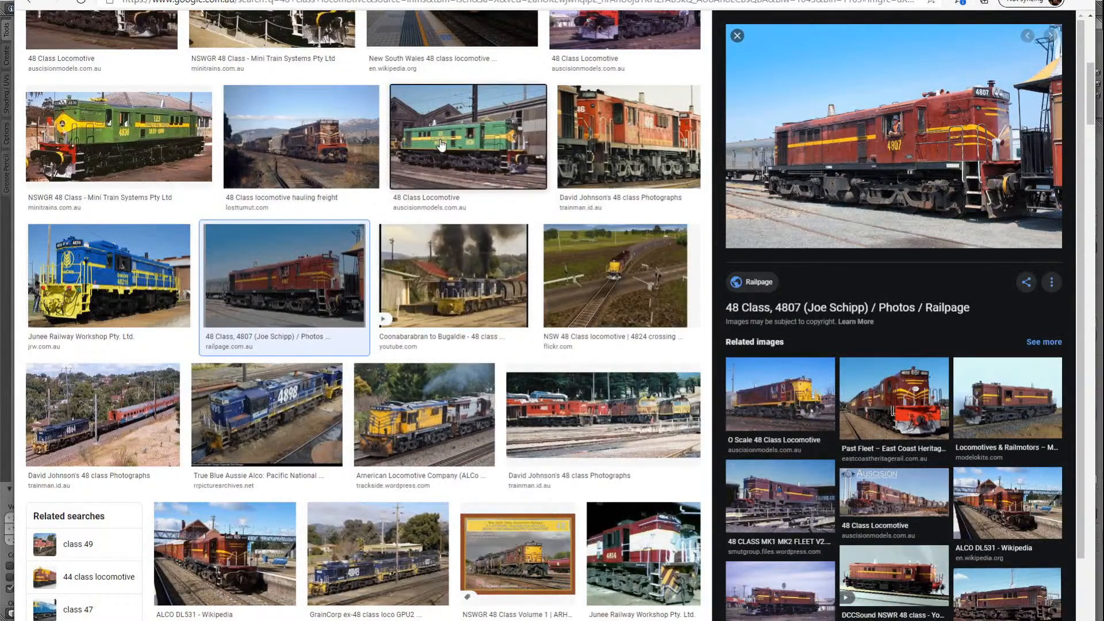
click(444, 118)
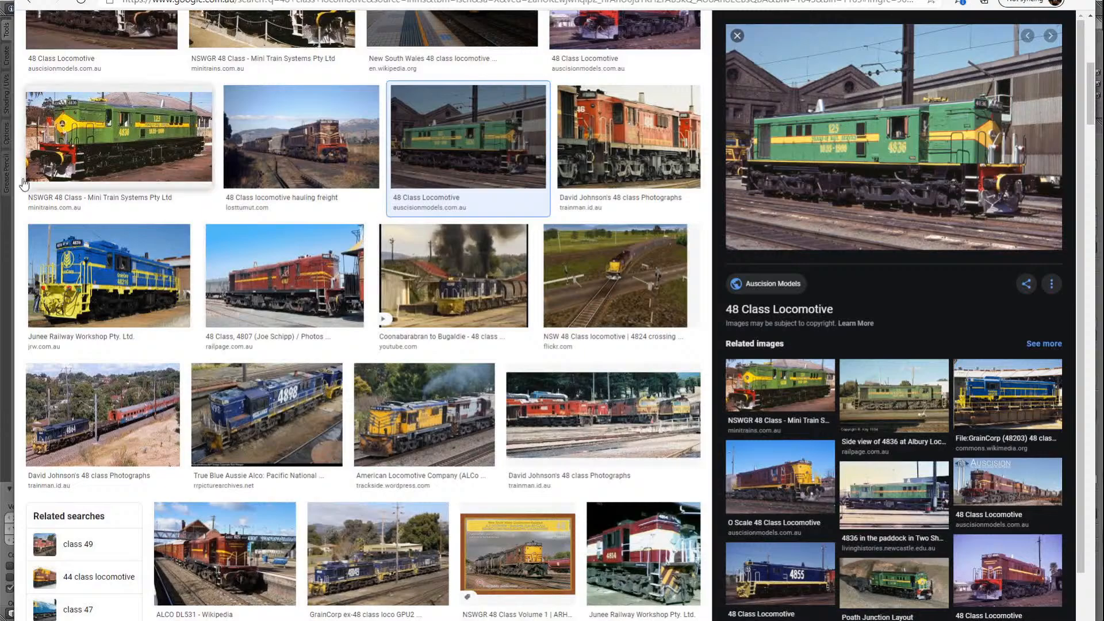
click(132, 147)
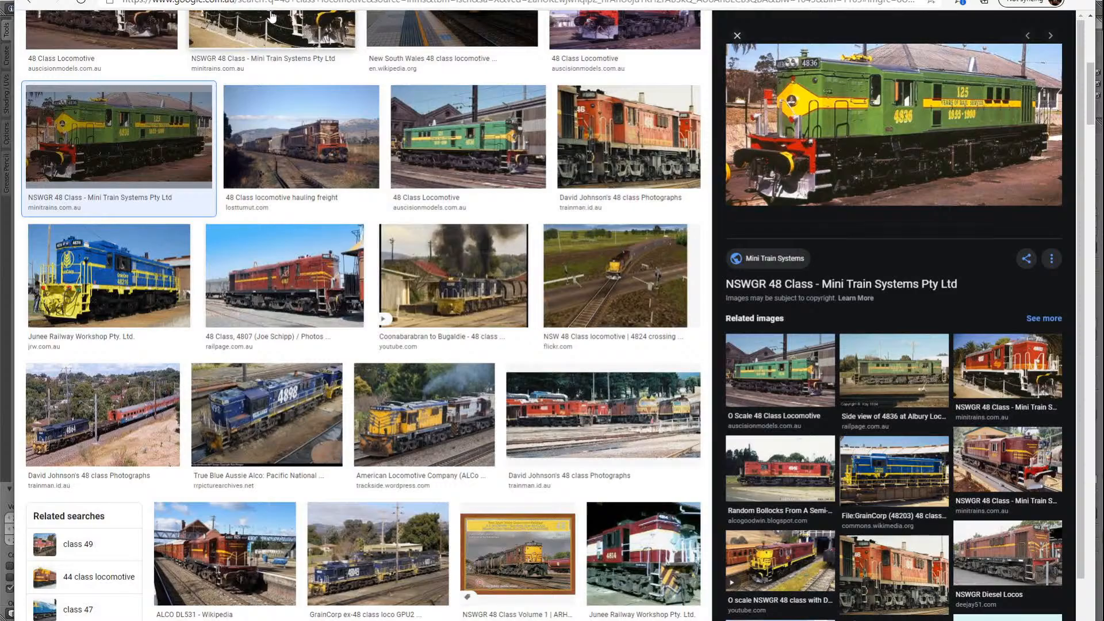
Step: Return to Blender, show the body in left side view over the reference image and set the shading to Wireframe
key(alt+Tab)
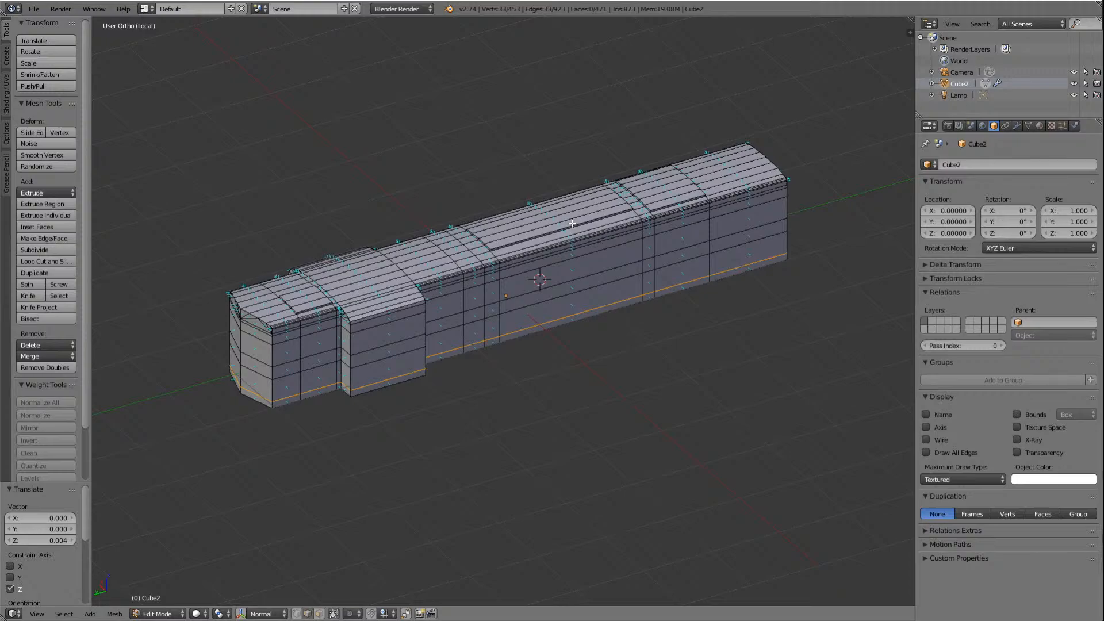
key(ctrl+KP_3)
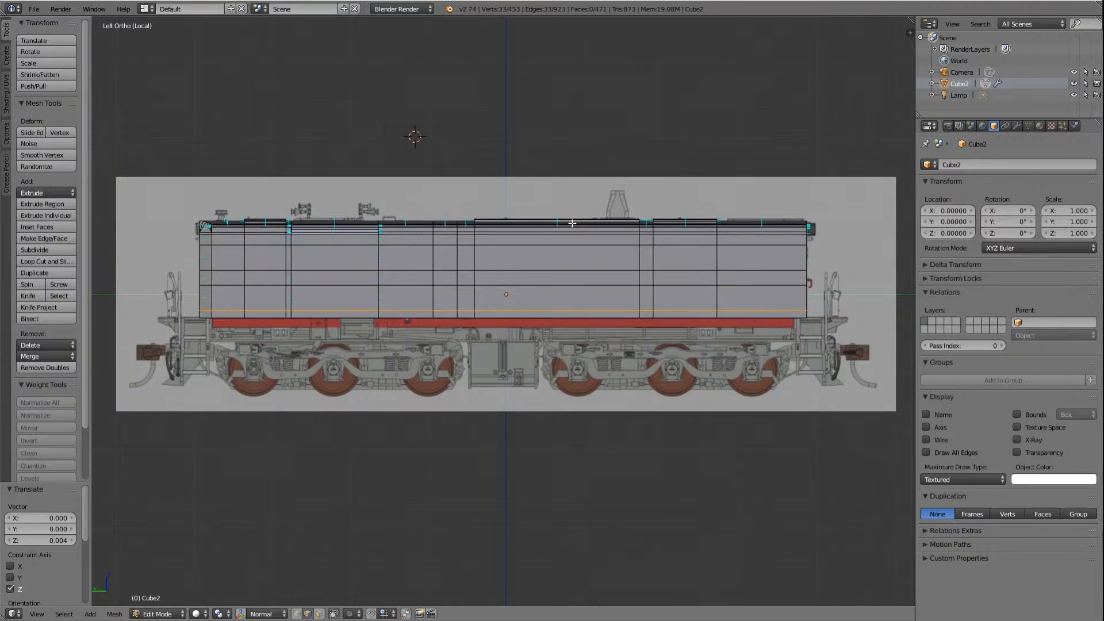
click(205, 617)
click(217, 563)
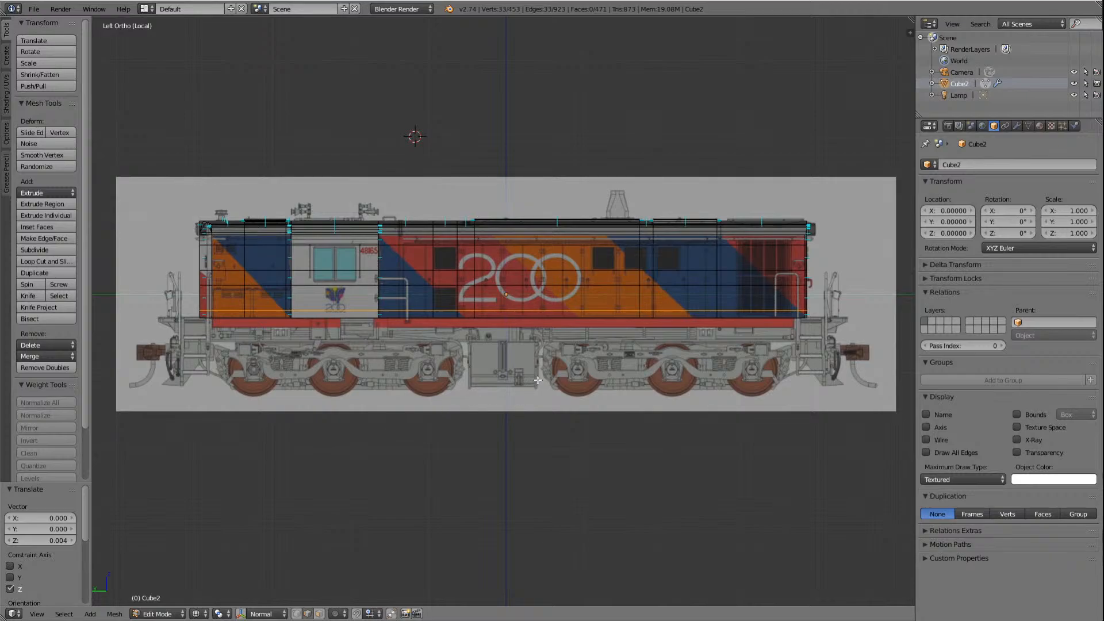
Step: Add a vertical loop cut in the long hood section, slid to the left edge of the middle of the three small upper grilles
click(50, 262)
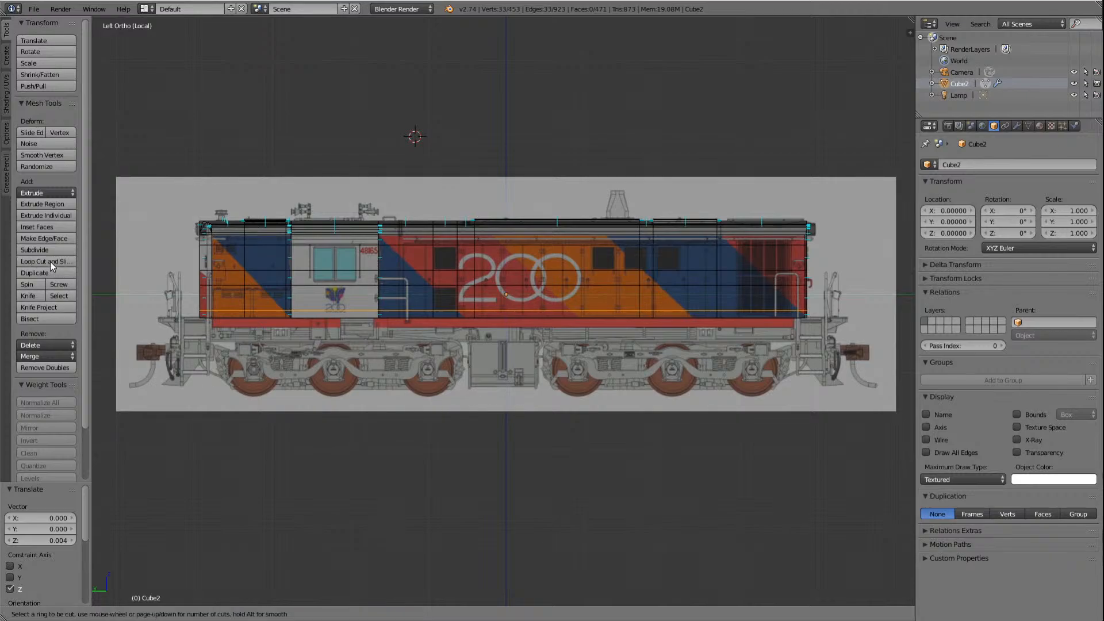
click(590, 266)
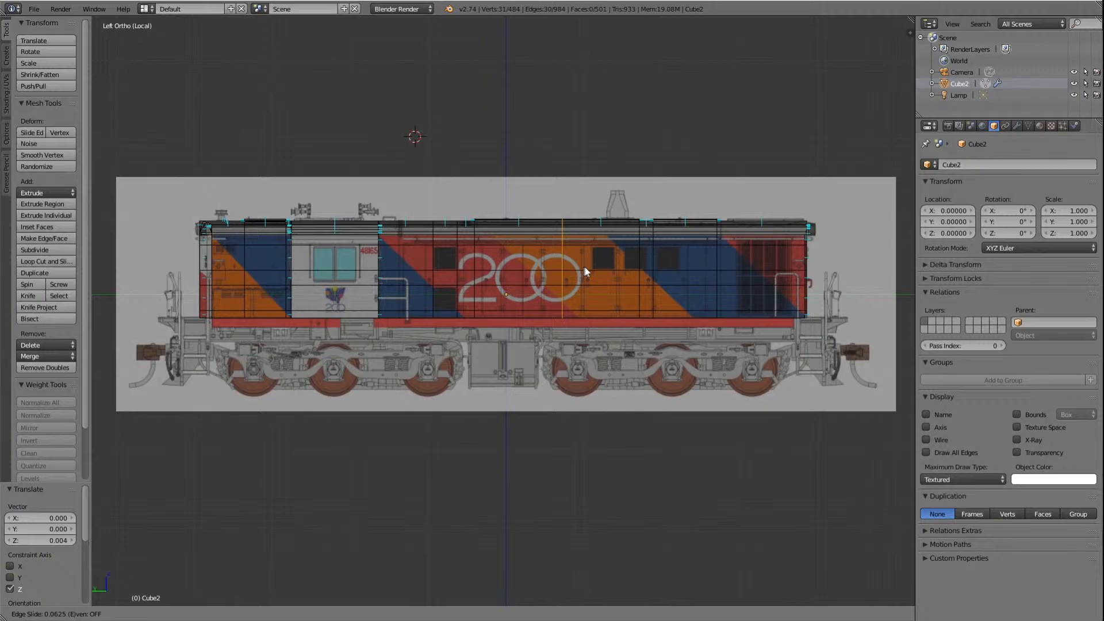
click(645, 271)
Step: Move the new vertical loop about 0.006 along the Y axis to match the left edge of the middle grille's frame
key(KP_Decimal)
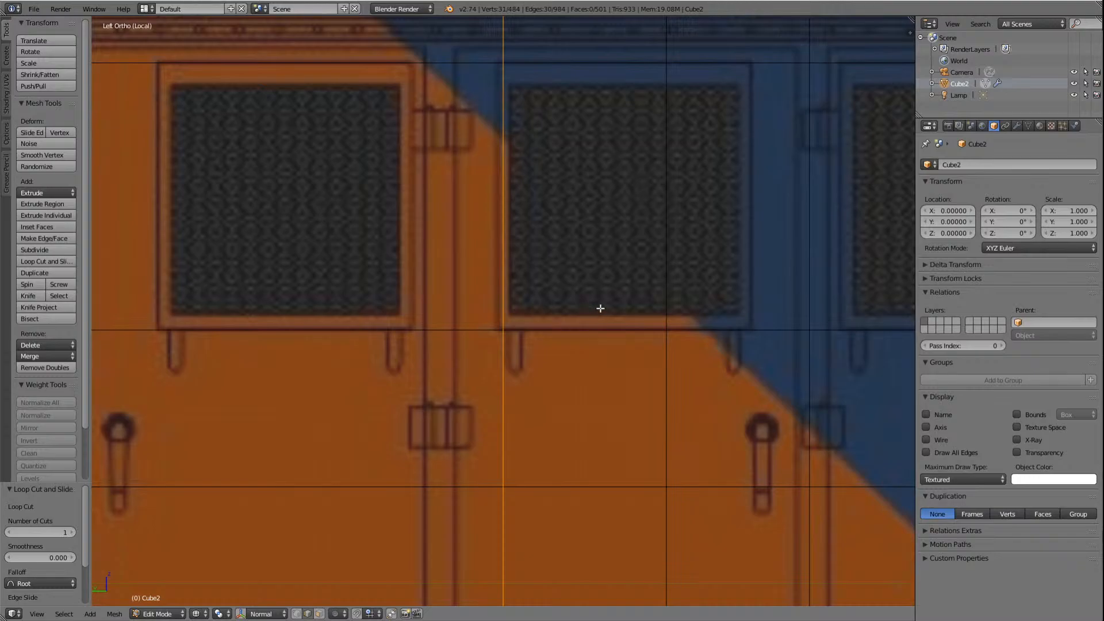
key(g)
key(y)
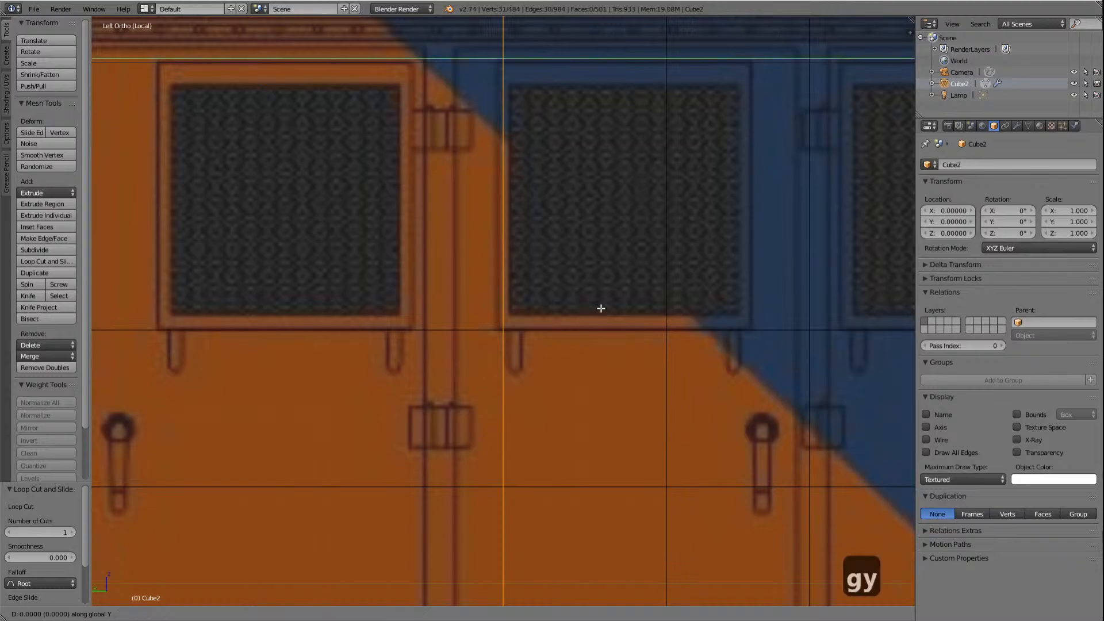
click(596, 309)
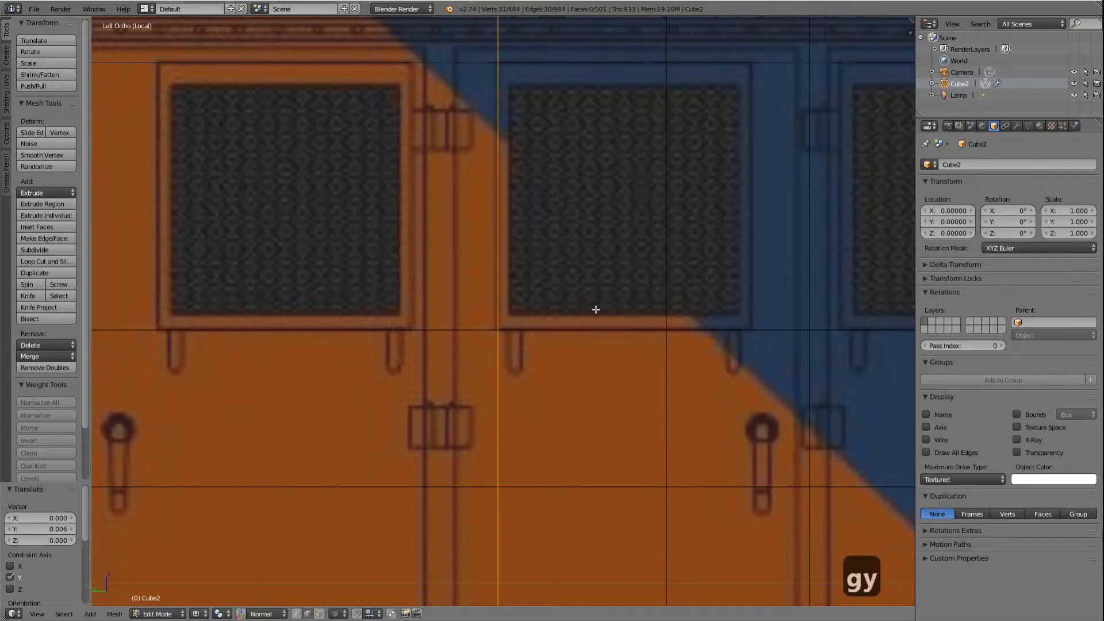
scroll(596, 309, down, 8)
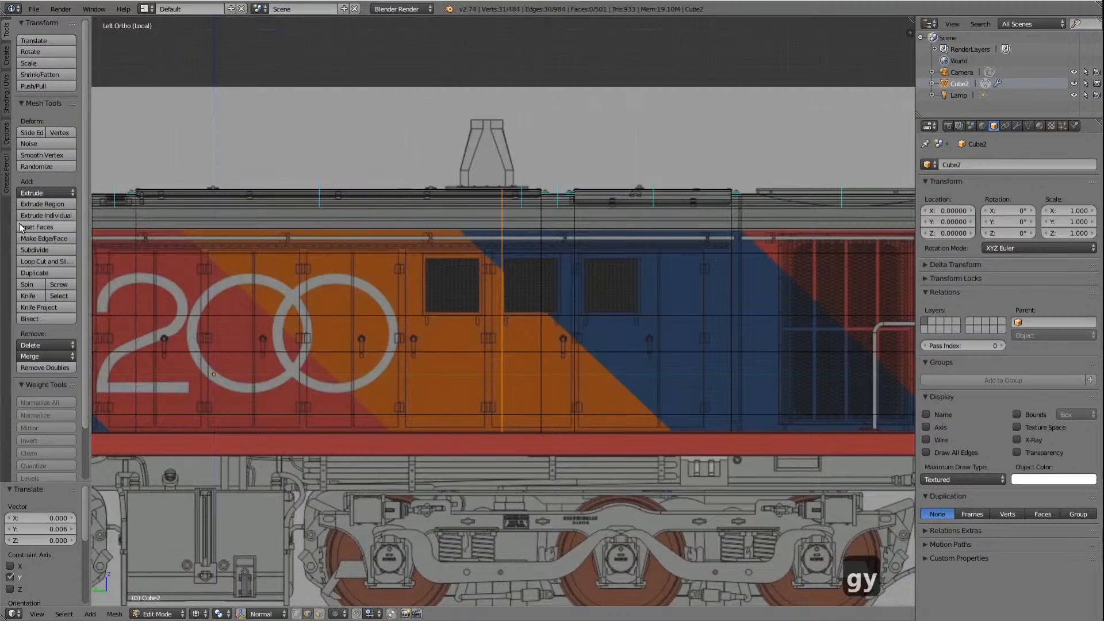
Step: Clear the selection and add a vertical loop cut, moved along Y to the right edge of the first small upper grille's frame
key(a)
key(a)
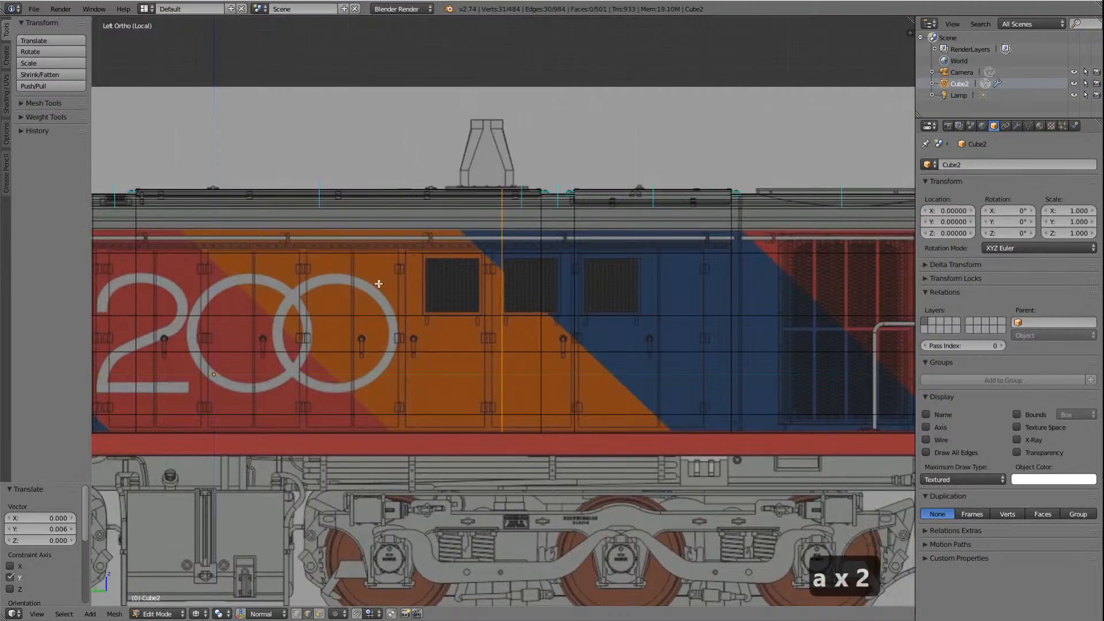
key(a)
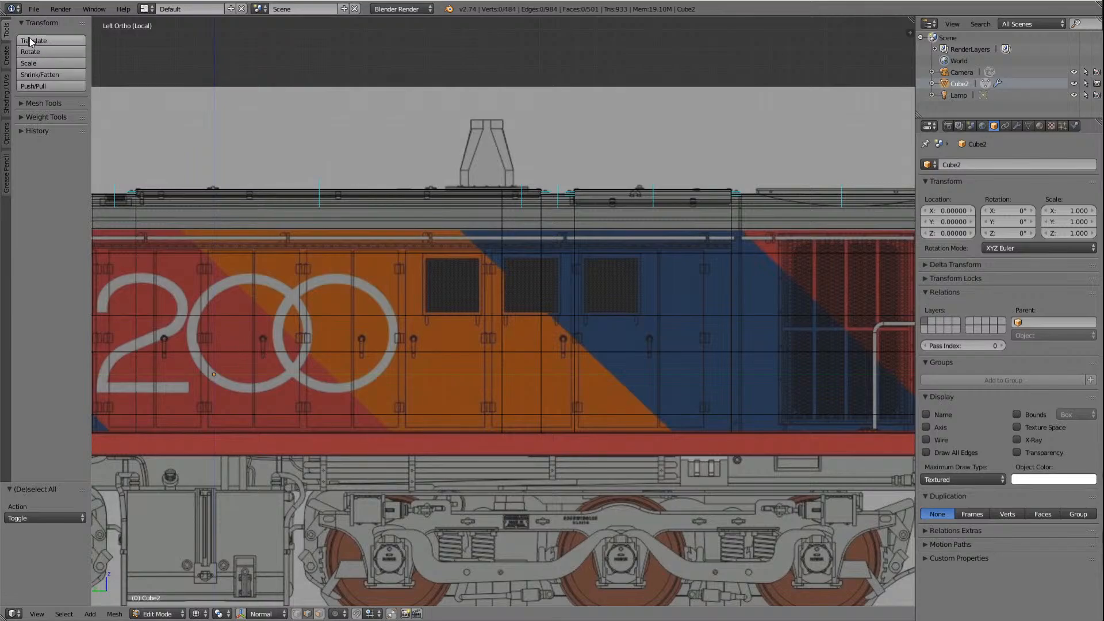
click(21, 103)
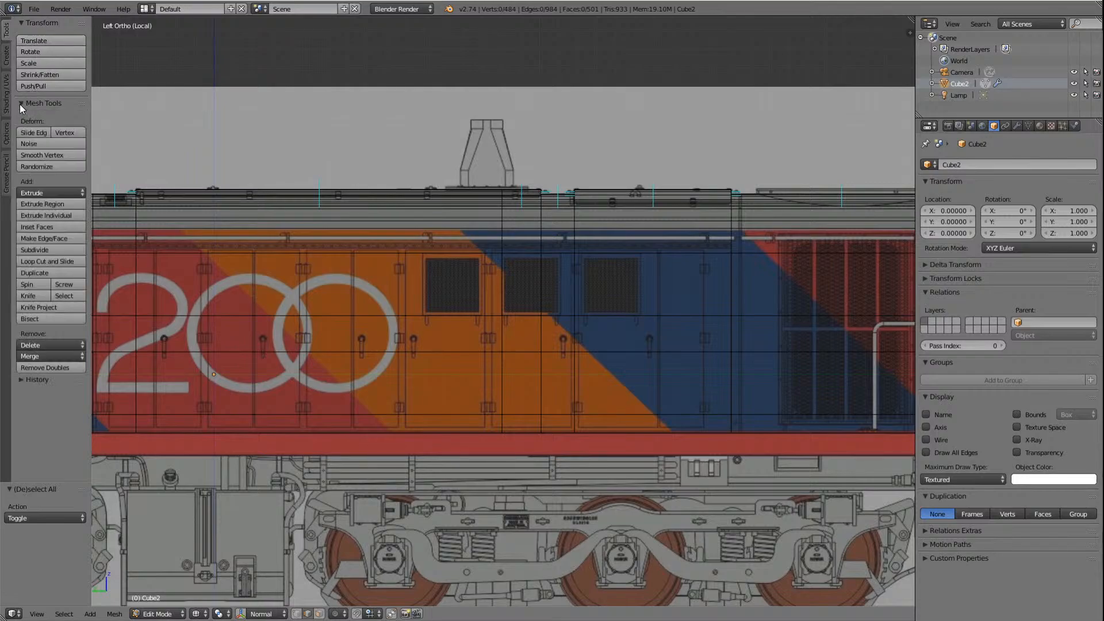
click(46, 264)
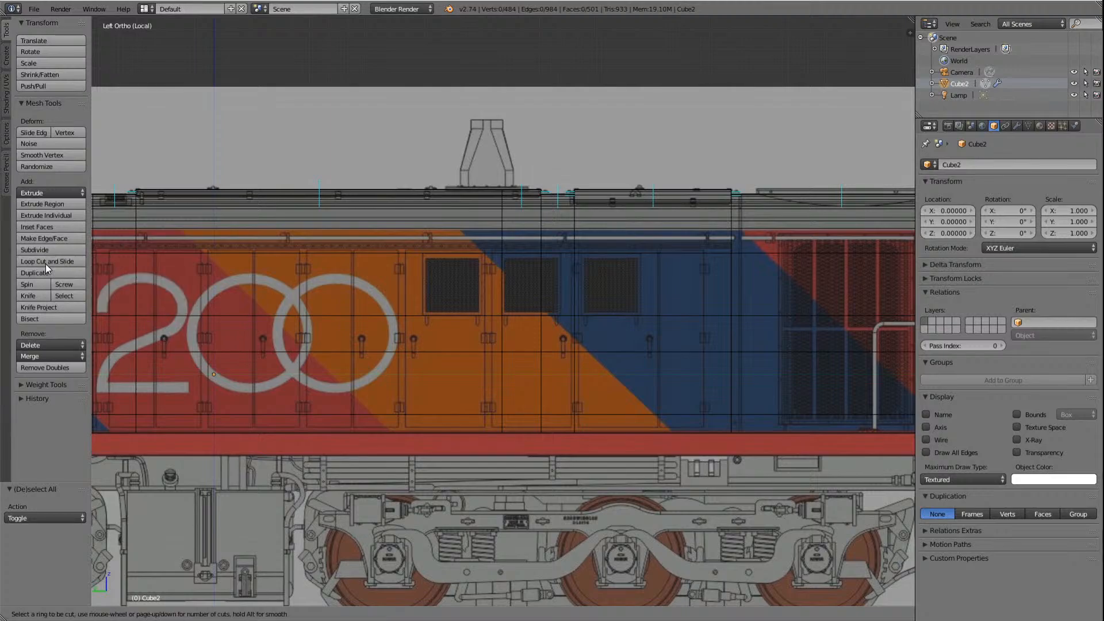
click(376, 299)
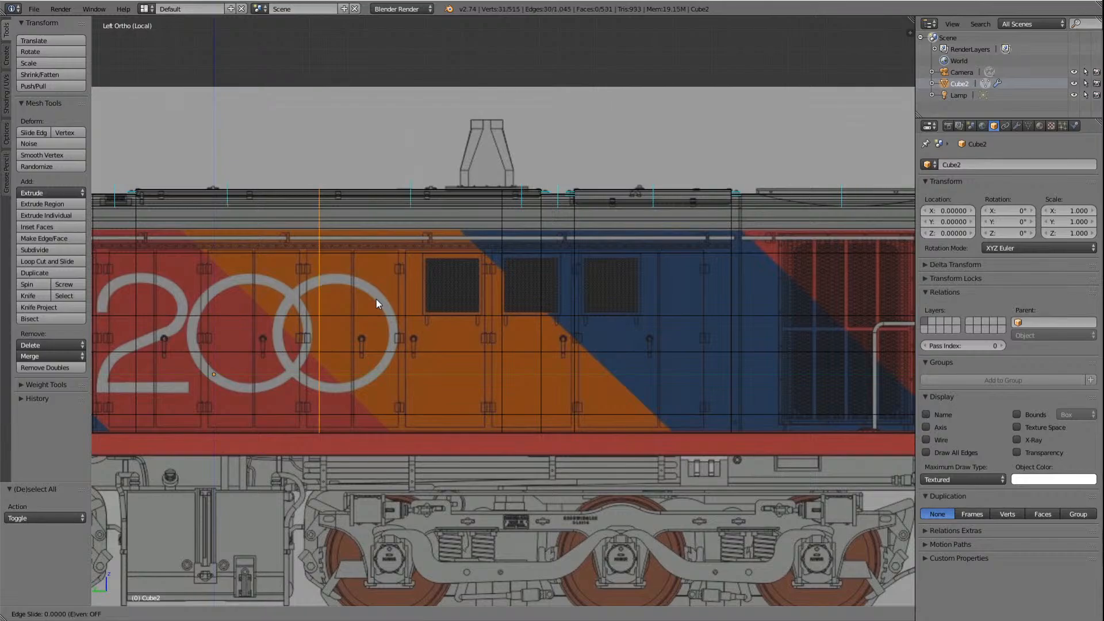
key(g)
key(y)
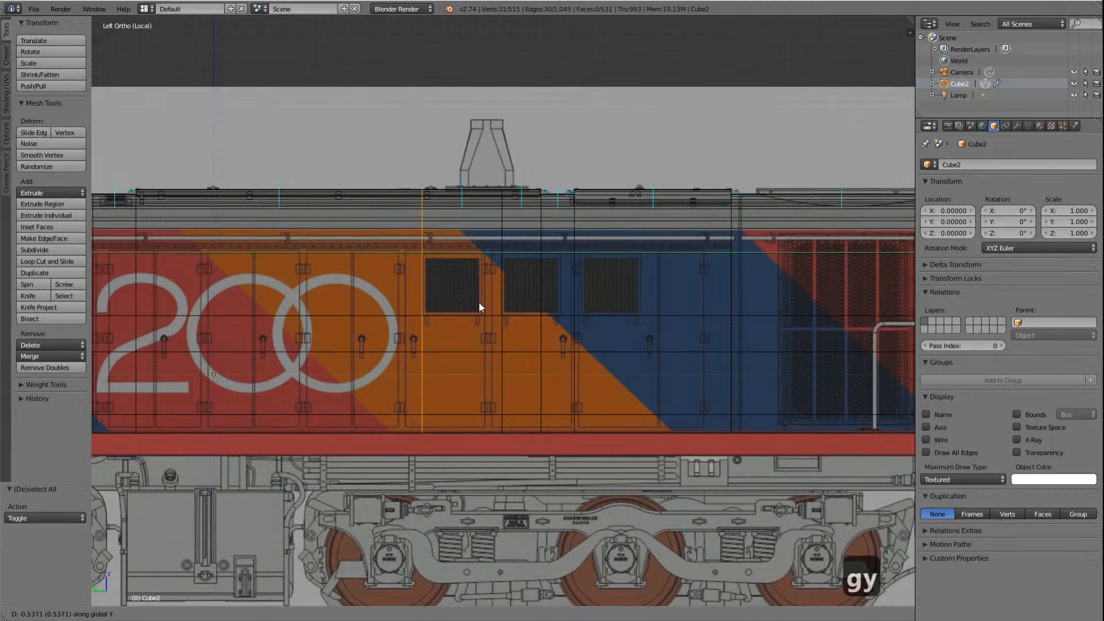
click(539, 304)
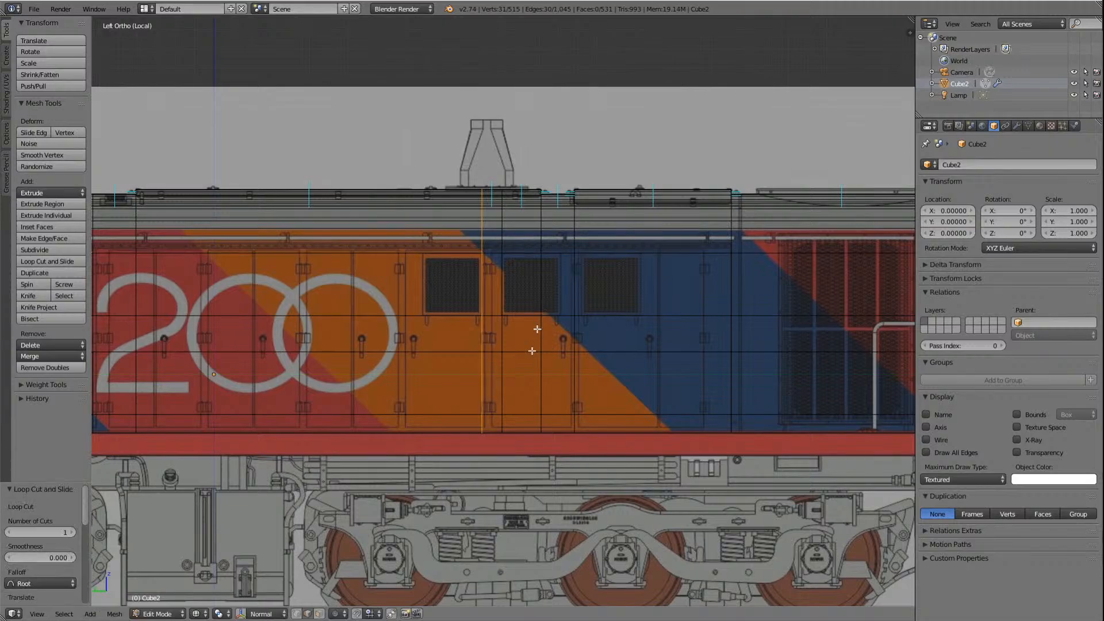
Step: Examine the new vertical loop around the wireframe body from above, at both the far end and the sides
scroll(526, 362, down, 5)
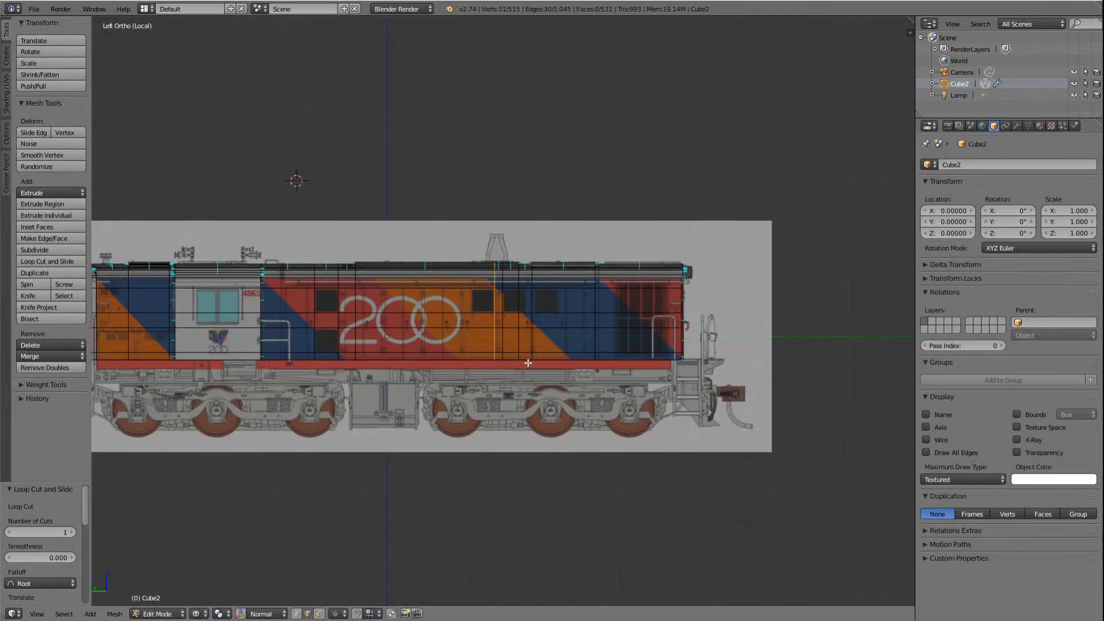
key(KP_8)
key(KP_8)
key(KP_8)
key(KP_6)
key(KP_6)
key(KP_6)
key(KP_6)
key(KP_6)
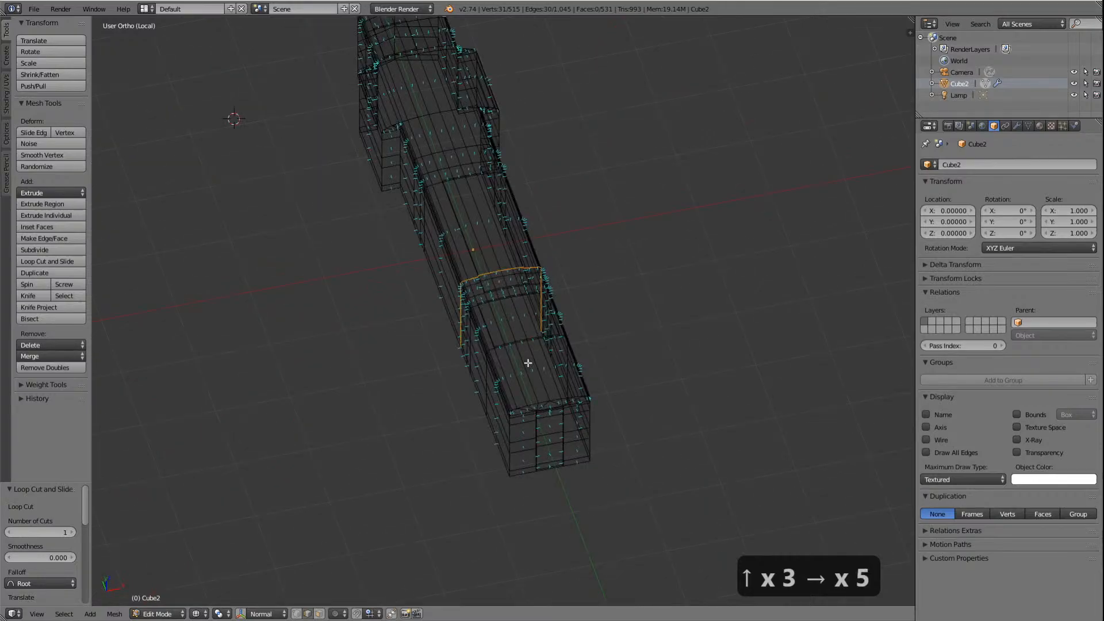
key(KP_6)
key(KP_6)
key(KP_6)
key(KP_6)
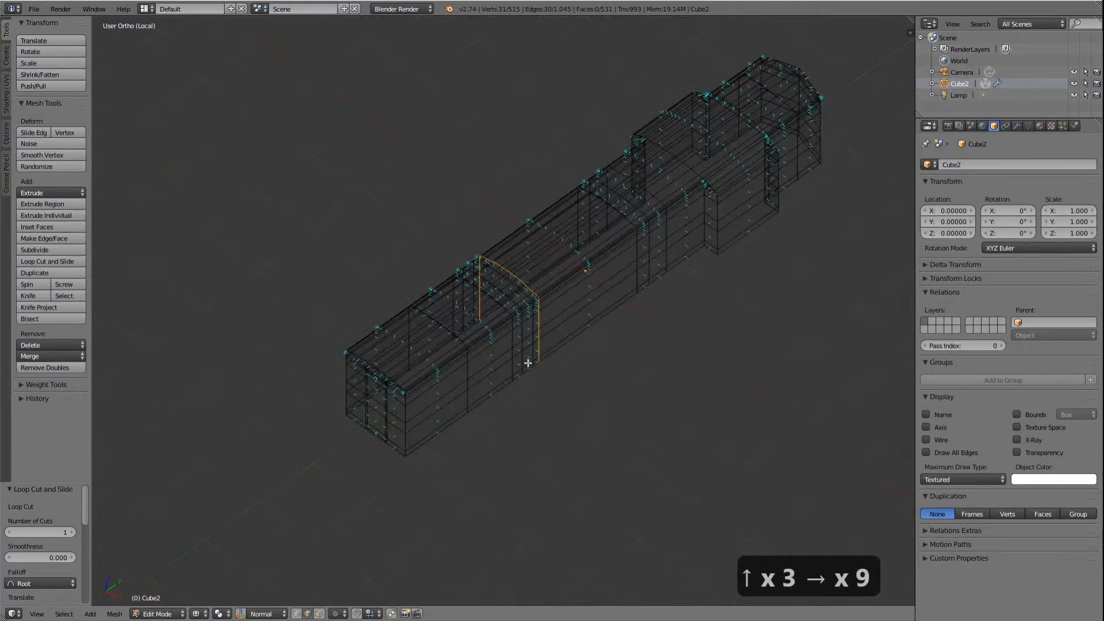
key(KP_4)
key(KP_4)
key(KP_4)
key(KP_4)
key(KP_4)
key(KP_4)
key(KP_4)
key(KP_4)
key(KP_4)
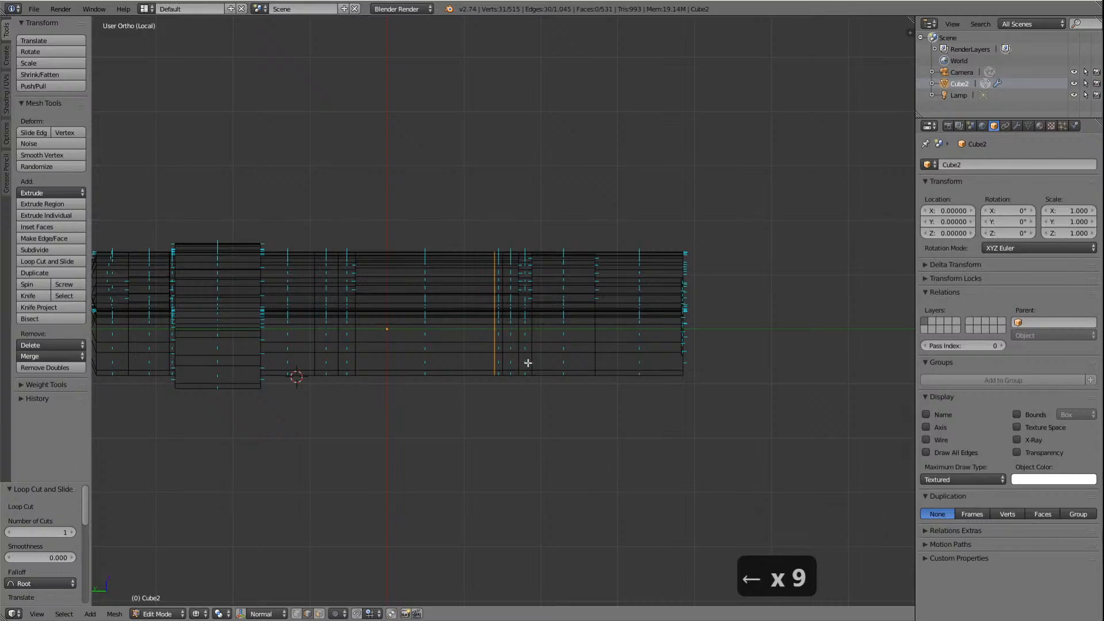
Step: In left side view, clear the selection and add a vertical loop cut, moved along Y to the first small upper grille's left frame edge
key(ctrl+KP_3)
scroll(526, 324, up, 8)
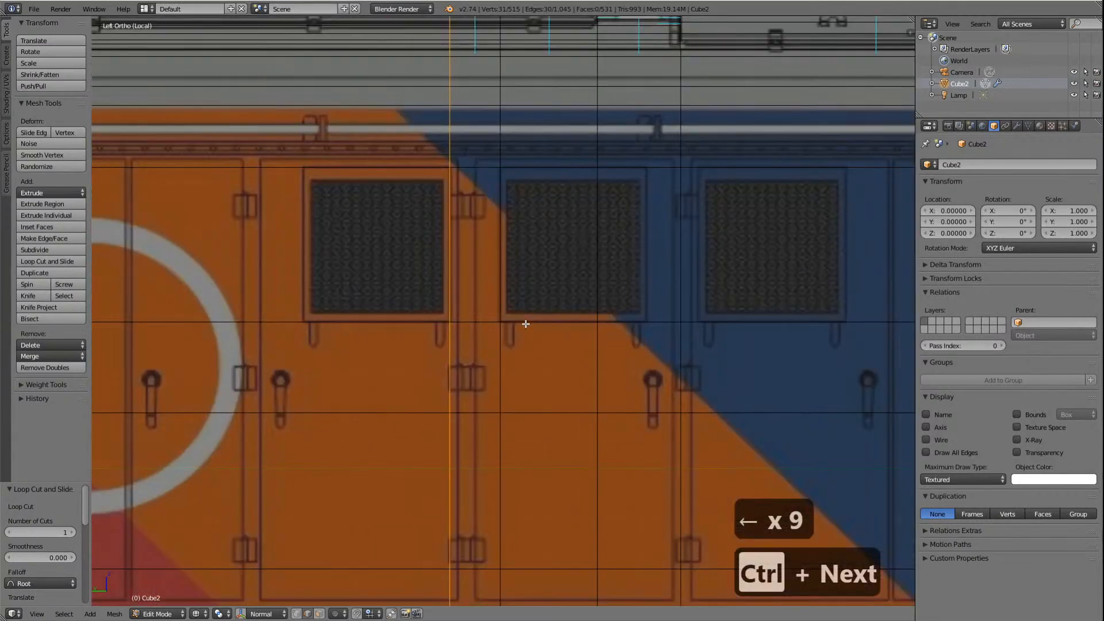
scroll(526, 324, down, 3)
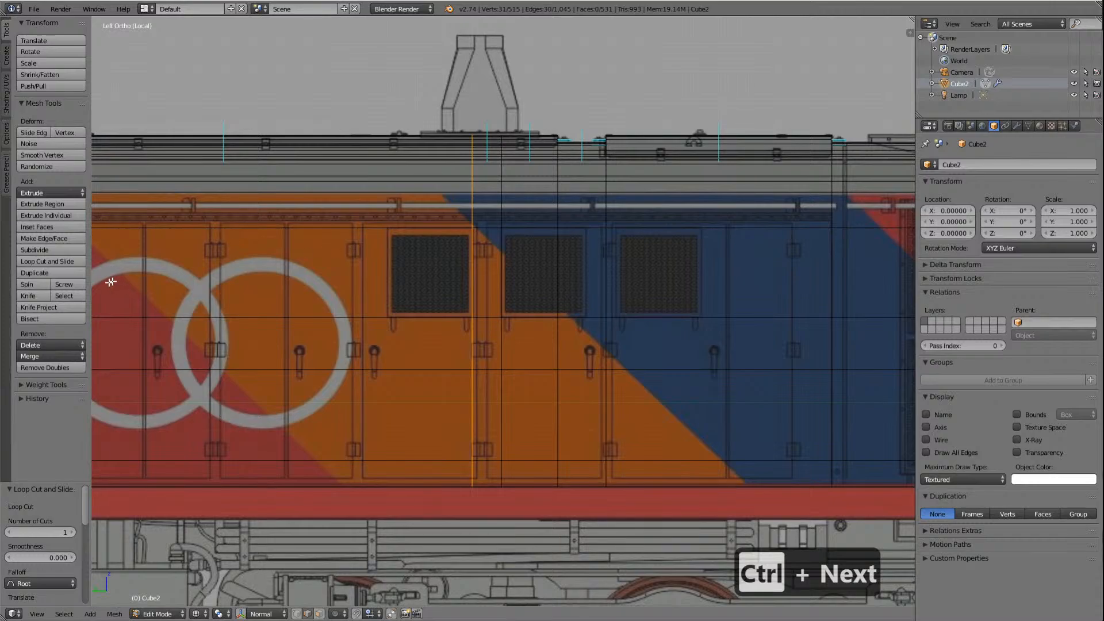
key(a)
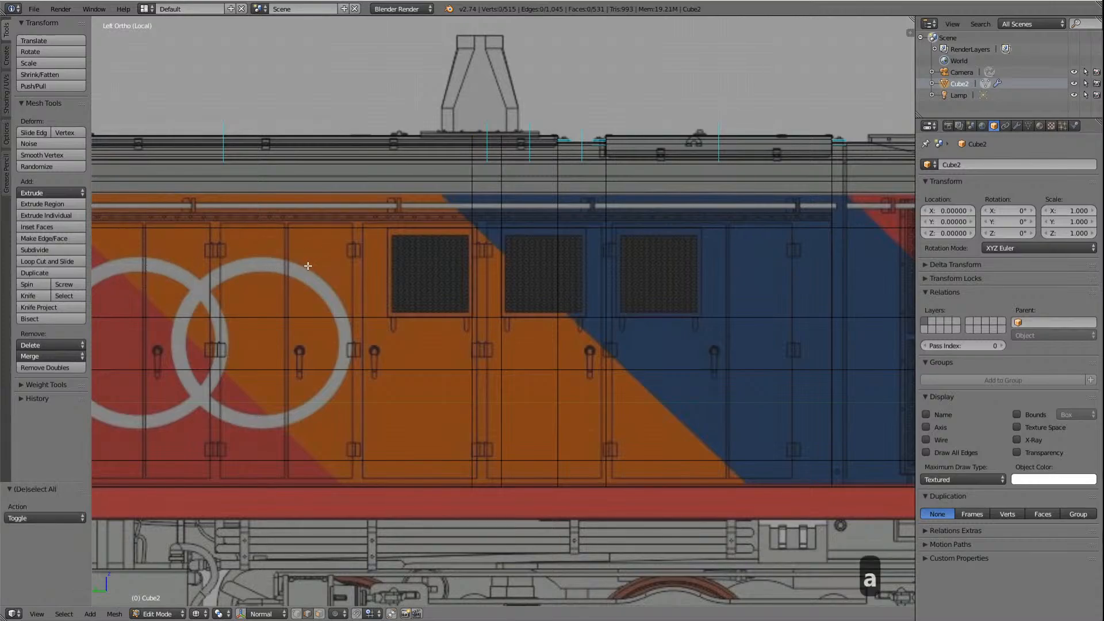
click(30, 261)
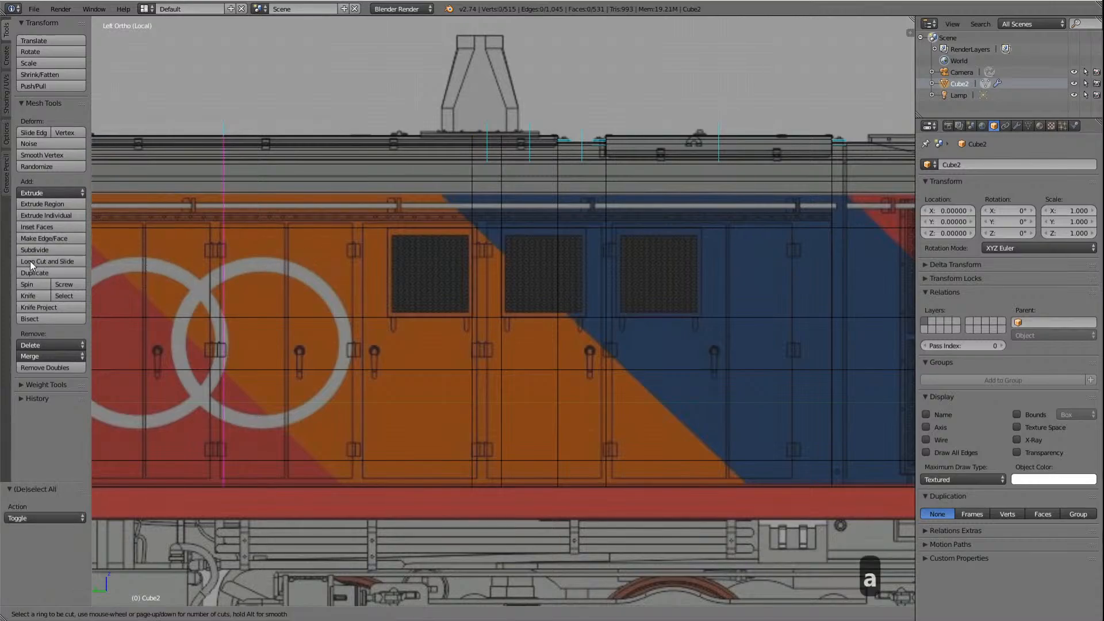
click(376, 268)
key(g)
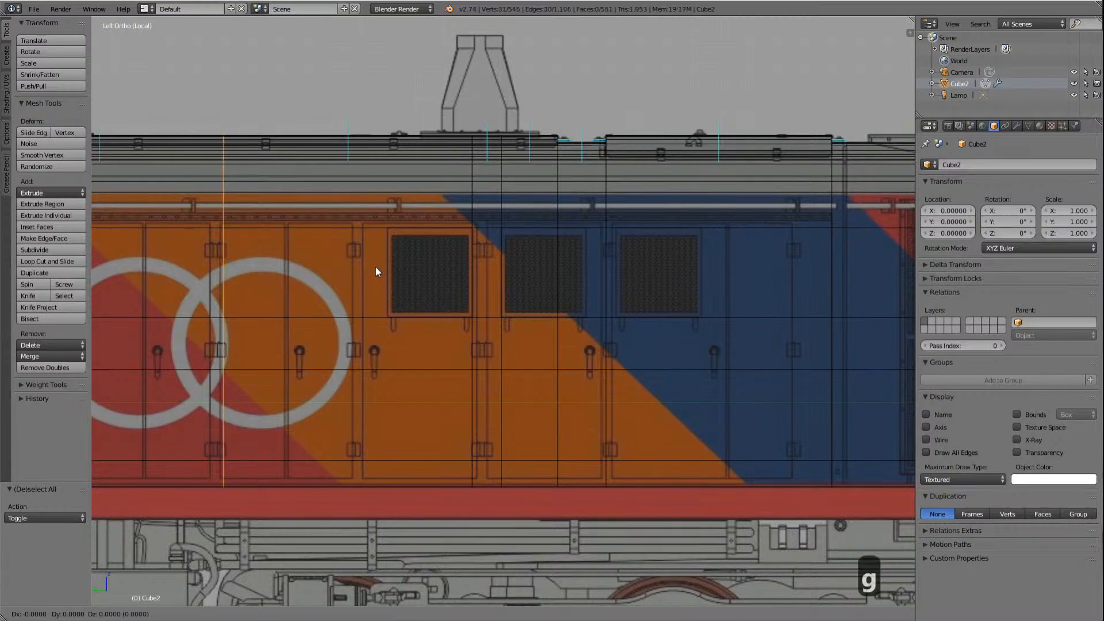
key(y)
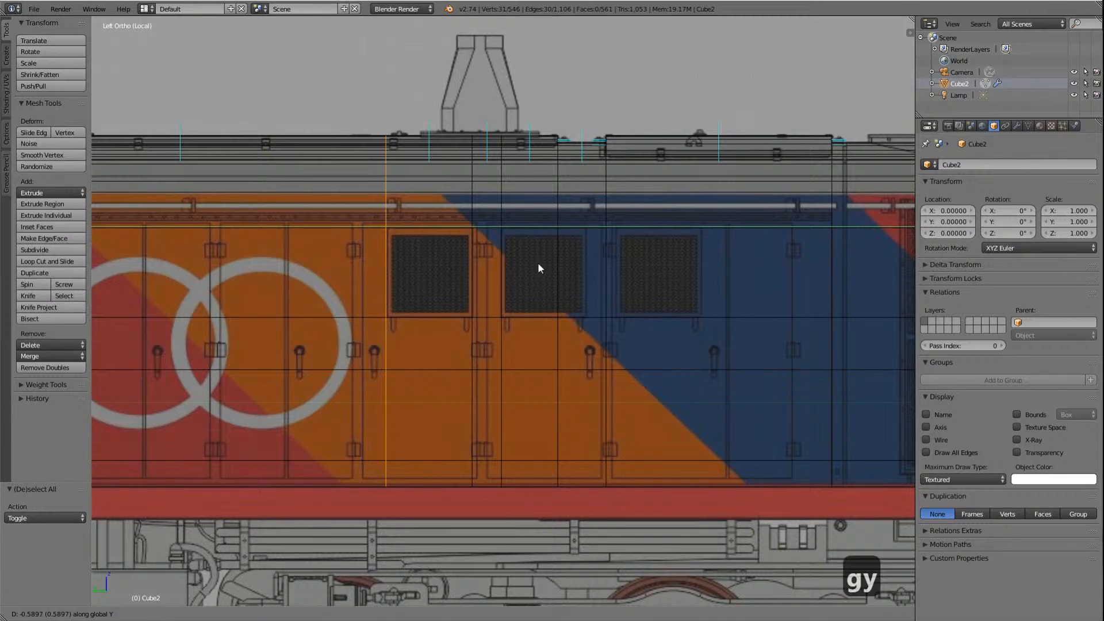
click(539, 262)
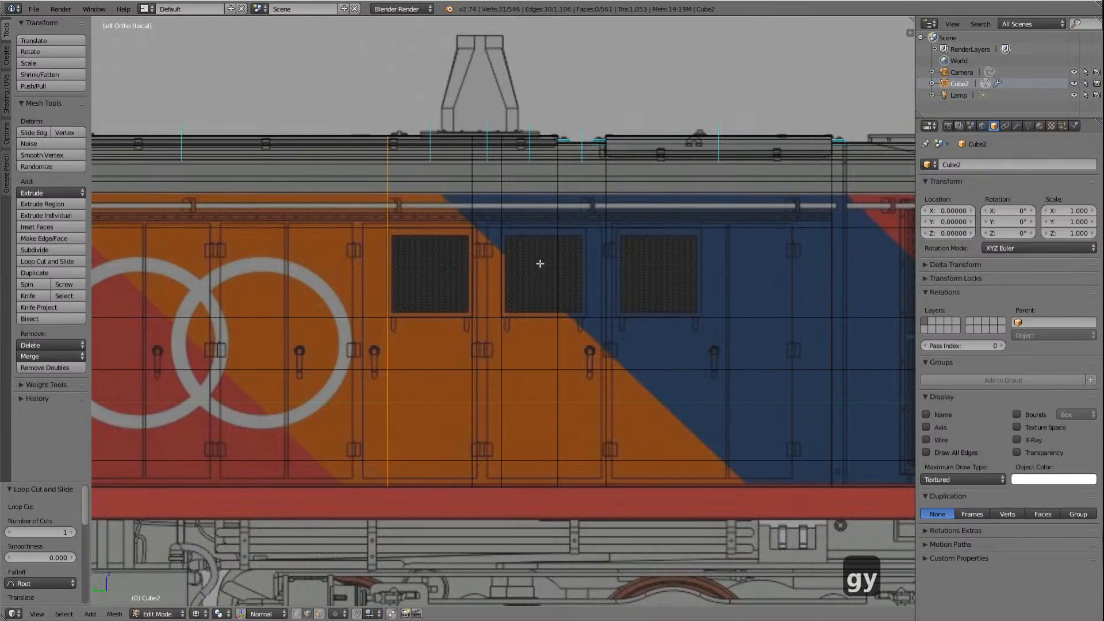
scroll(535, 265, down, 4)
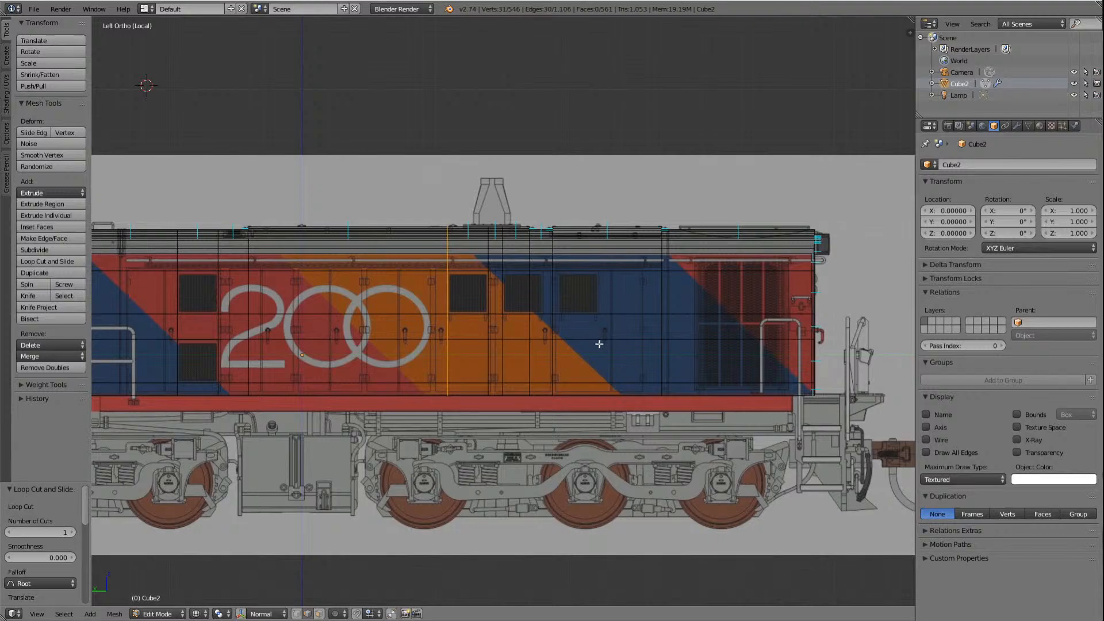
Step: Add a vertical loop cut beside the third small upper grille and move it about 0.007 along Y to its frame's right edge
click(37, 261)
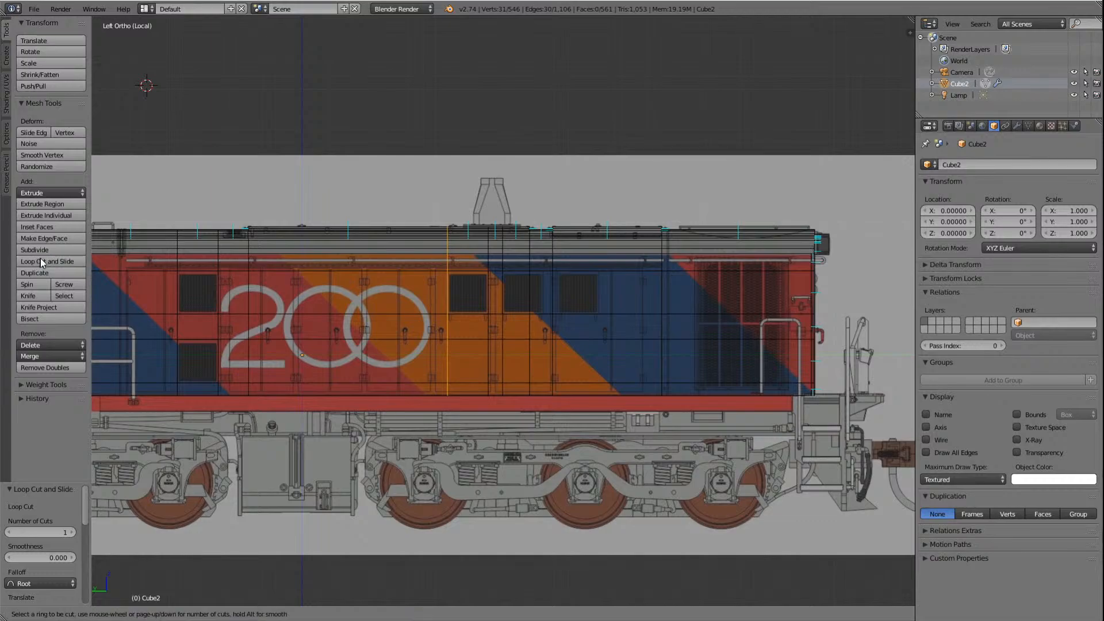
click(577, 338)
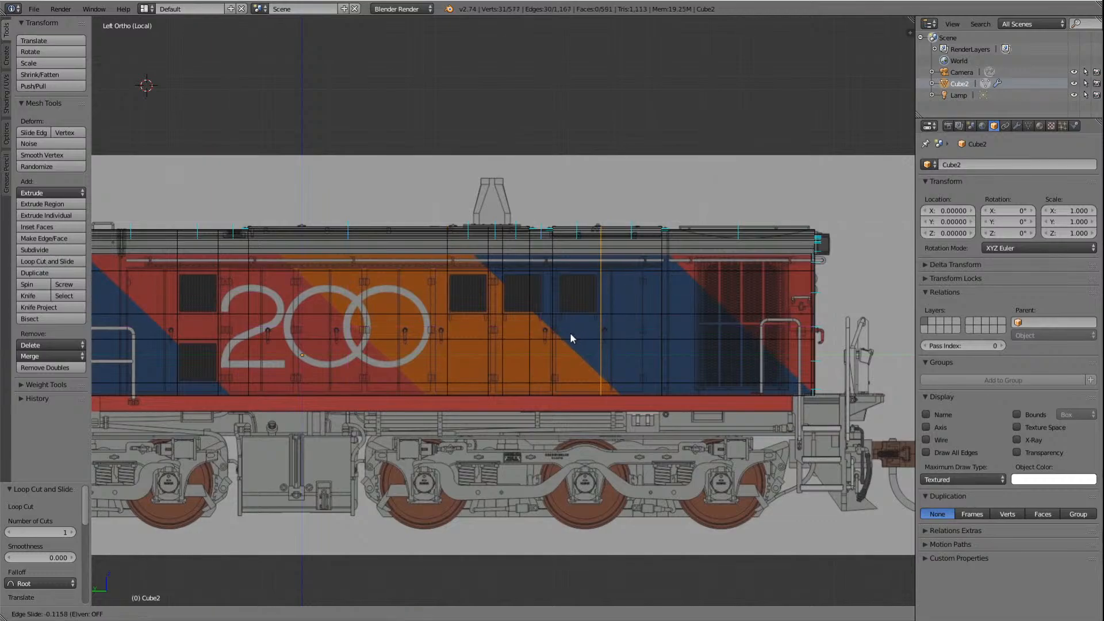
click(568, 339)
scroll(575, 341, up, 5)
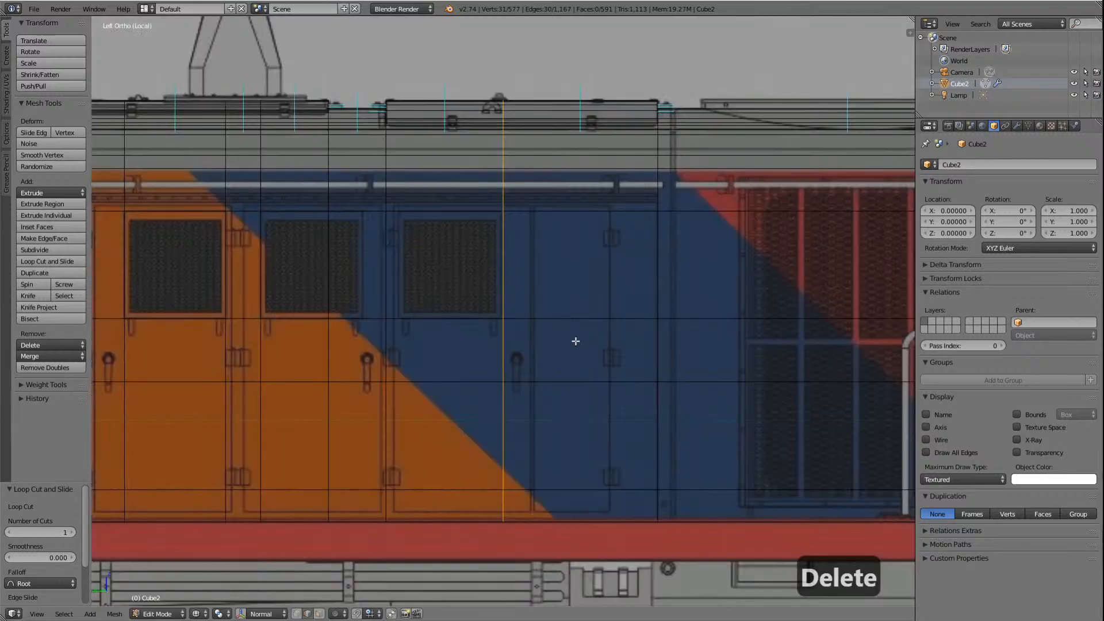
scroll(629, 382, up, 6)
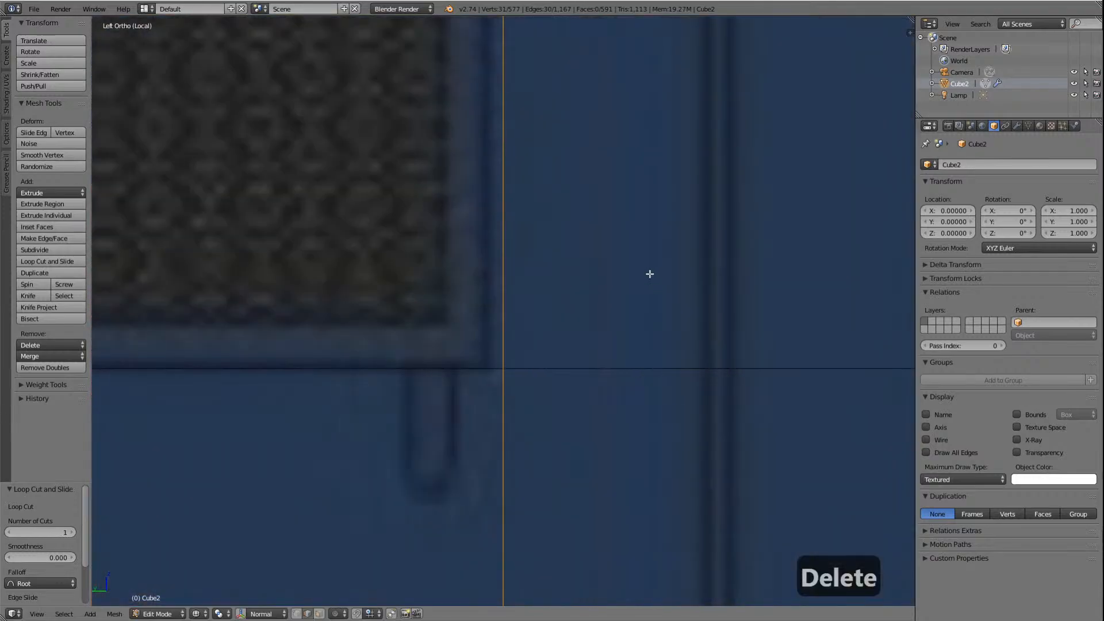
key(g)
key(y)
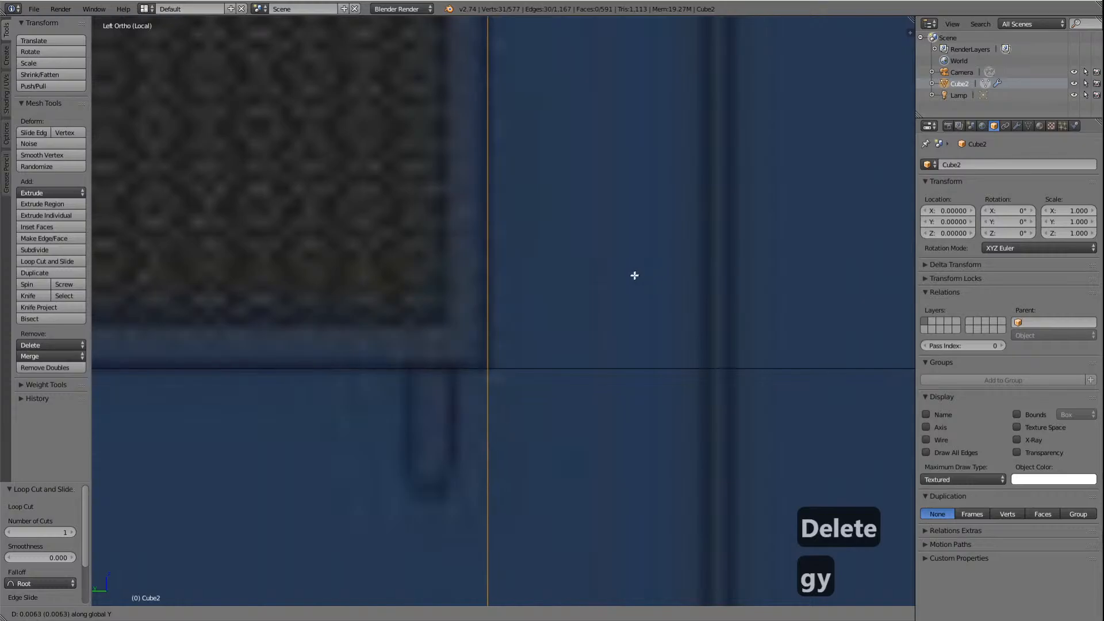
click(634, 277)
Step: Clear the selection and add a vertical loop cut slid to the left edge of the third small upper grille's frame
scroll(633, 277, down, 5)
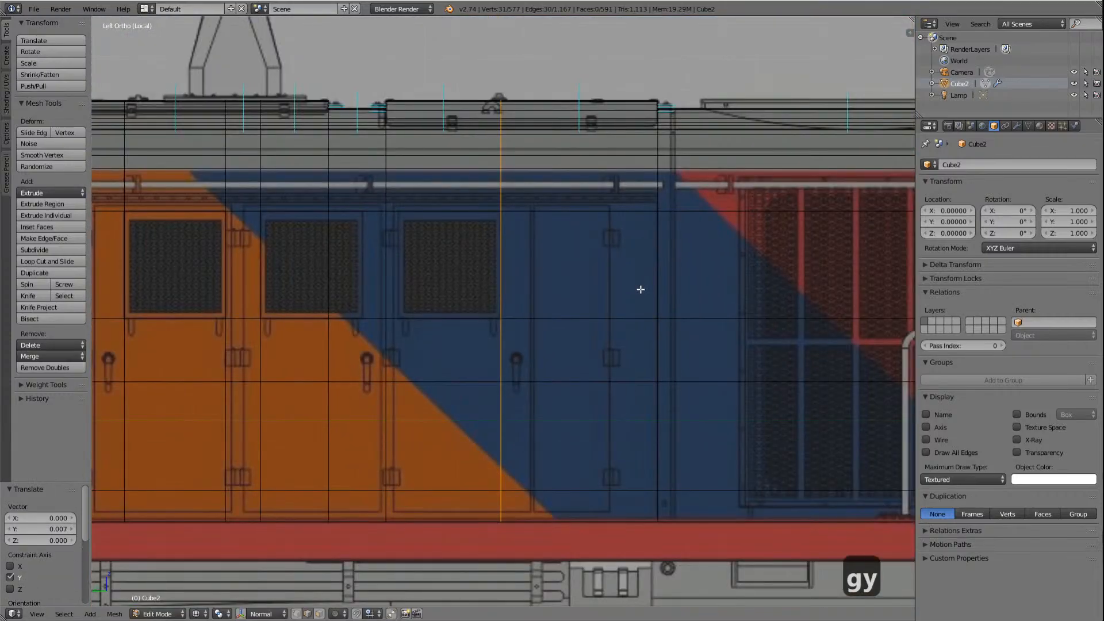
scroll(640, 289, down, 4)
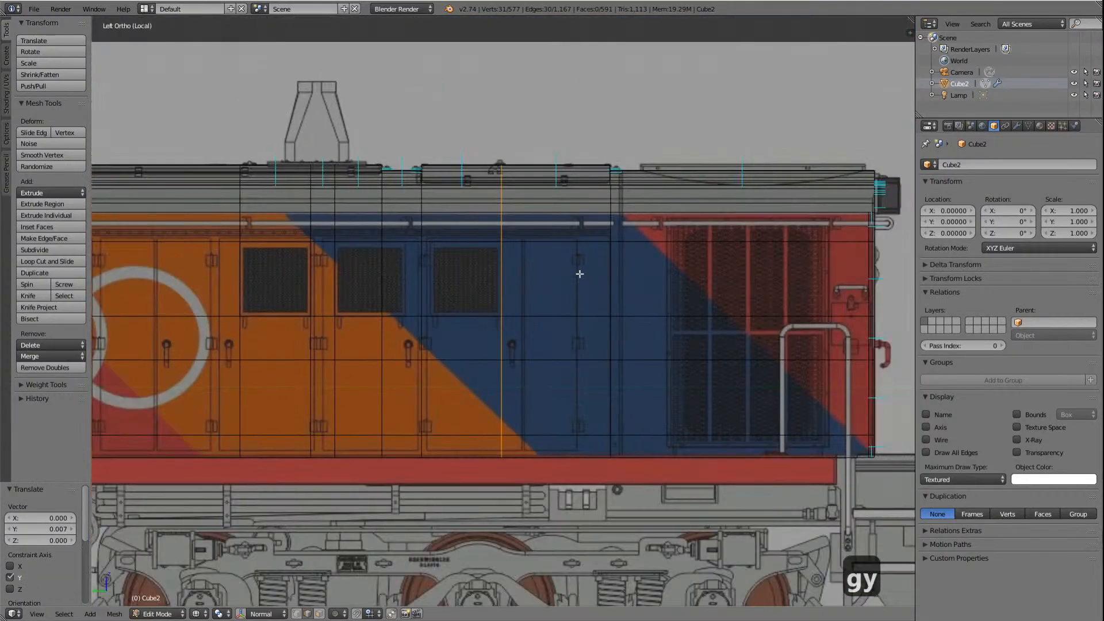
scroll(505, 287, up, 2)
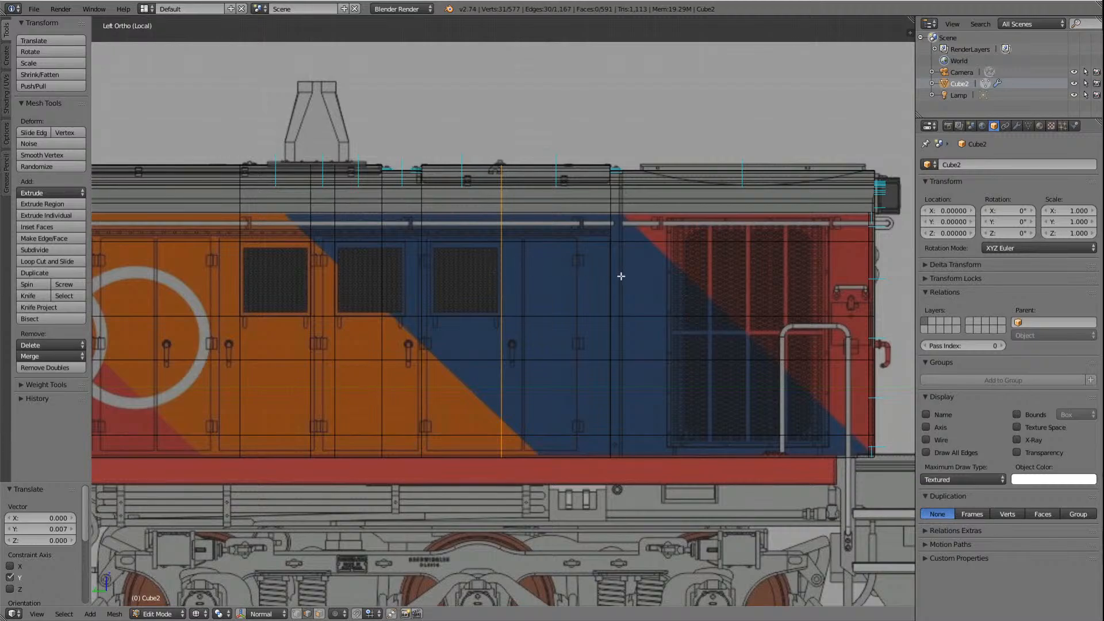
key(a)
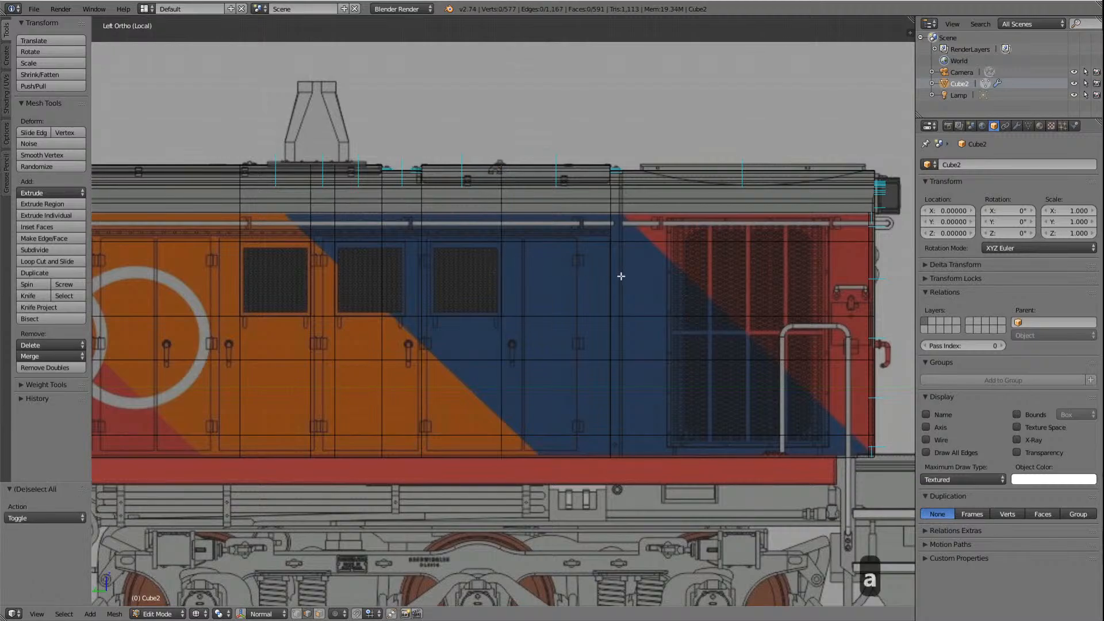
click(44, 261)
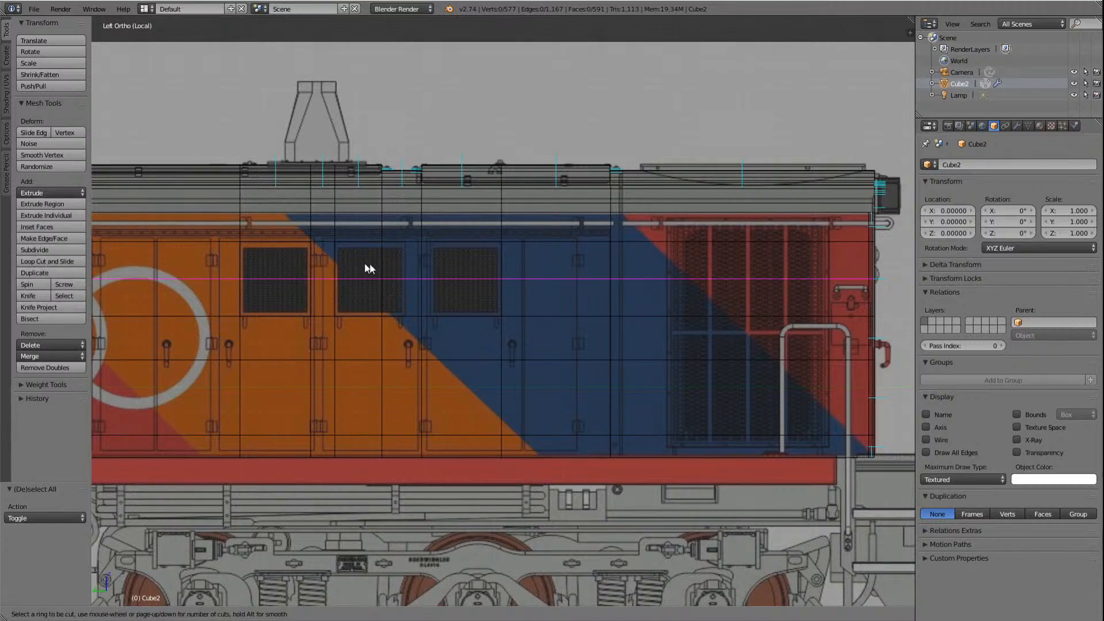
click(448, 246)
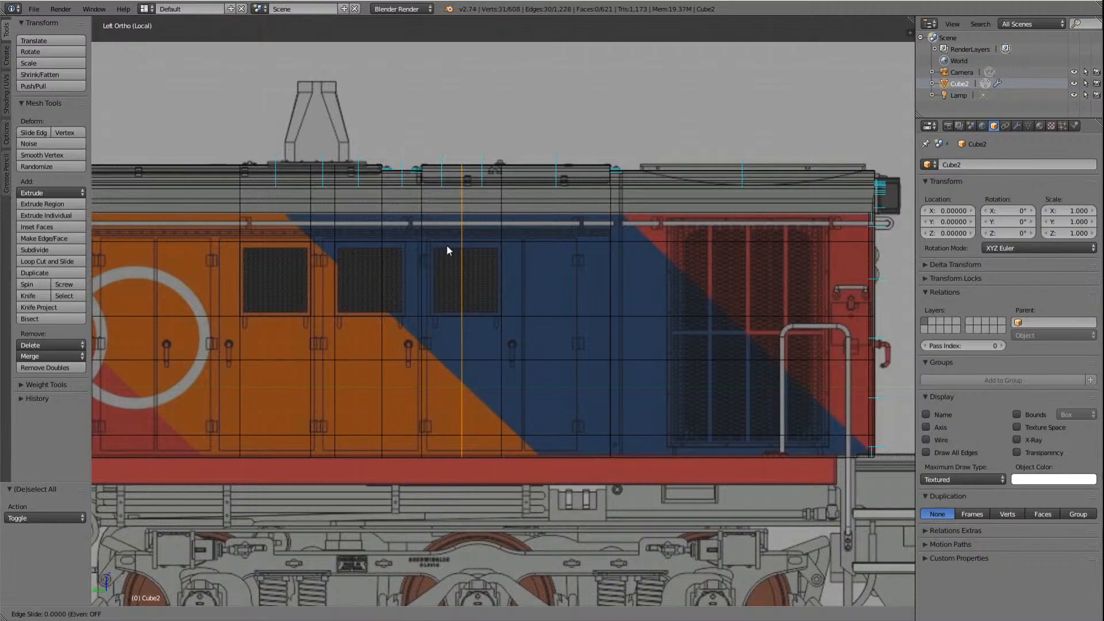
click(416, 260)
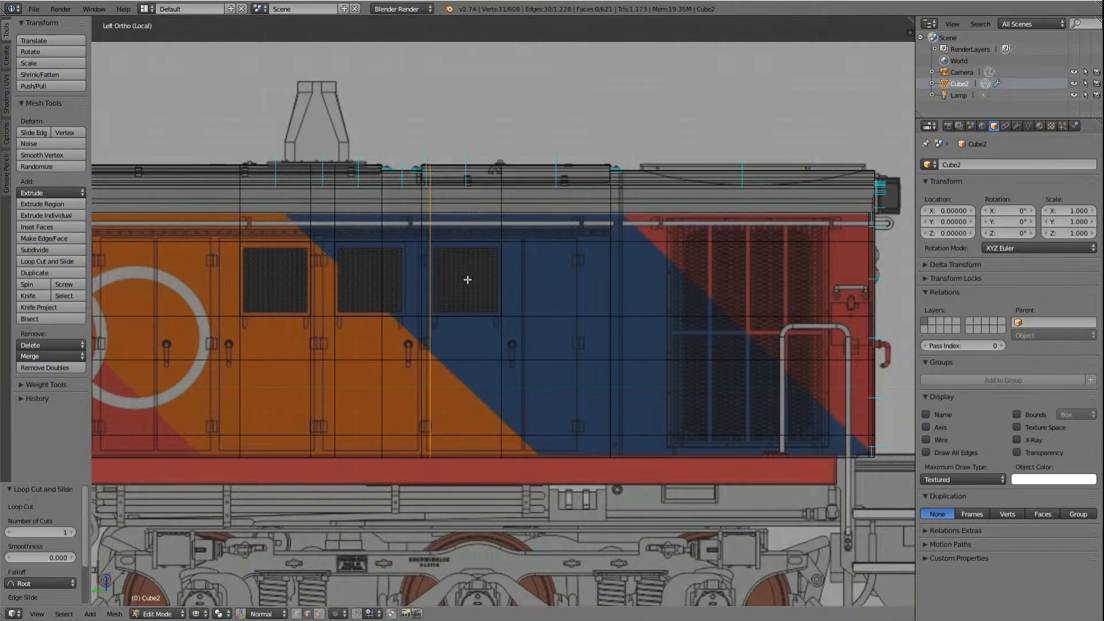
key(a)
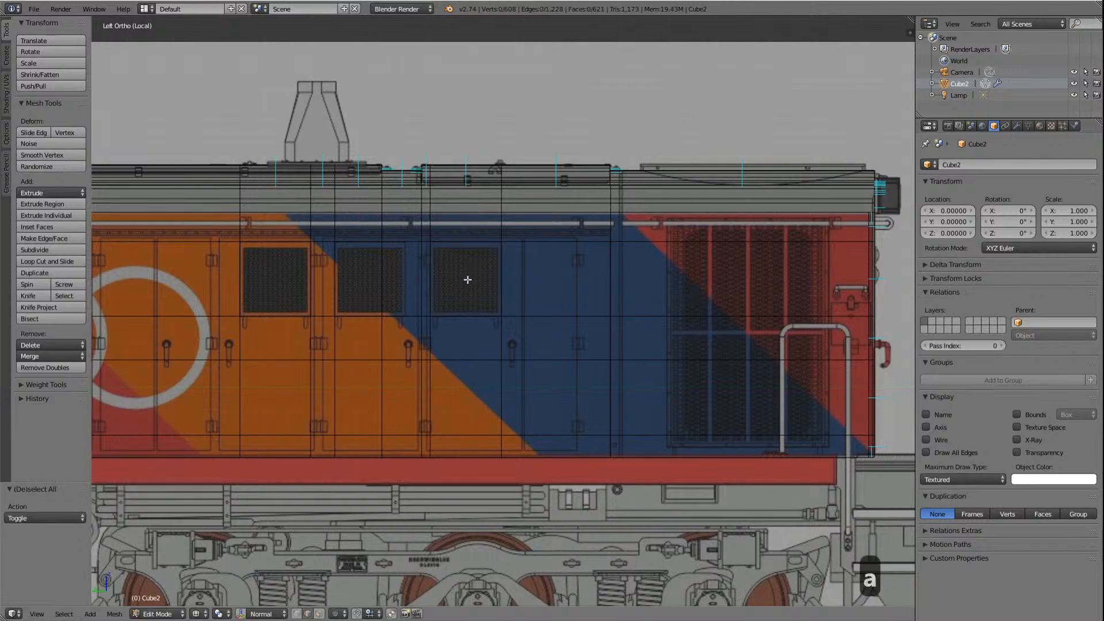
key(shift+d)
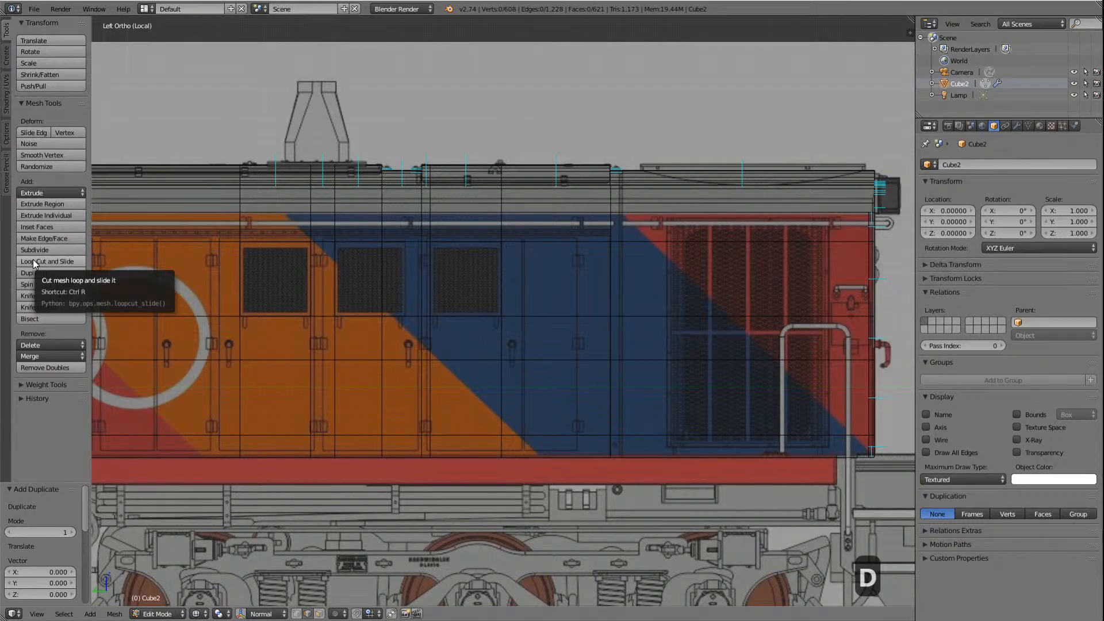
Step: Examine the vertical loops along the wireframe body in side view and from an angle above, near the grille end
scroll(514, 253, down, 4)
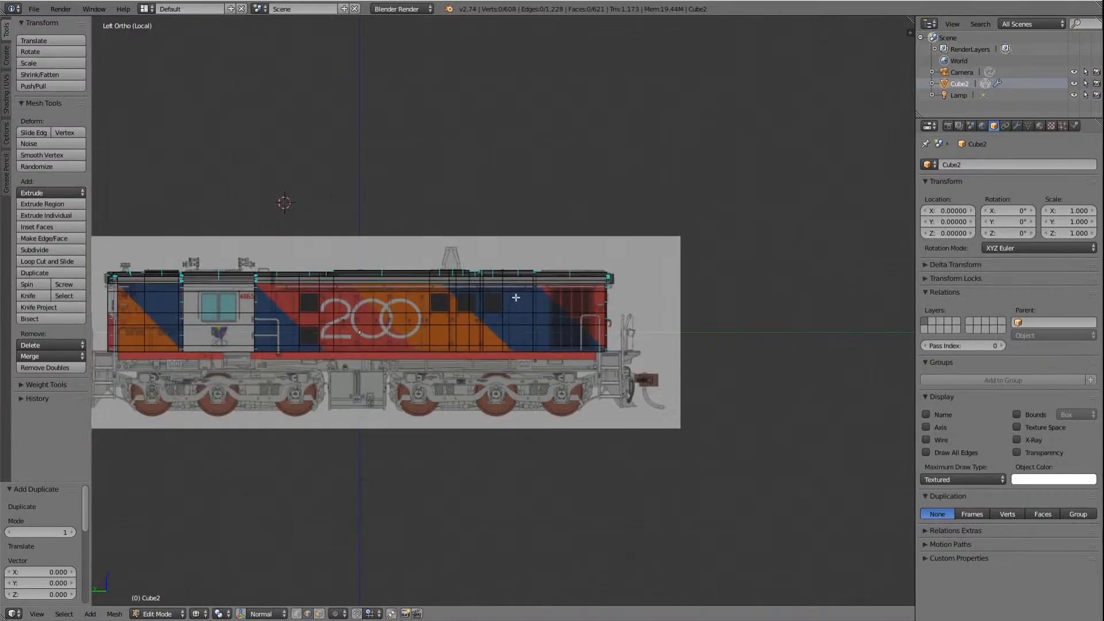
scroll(515, 297, up, 5)
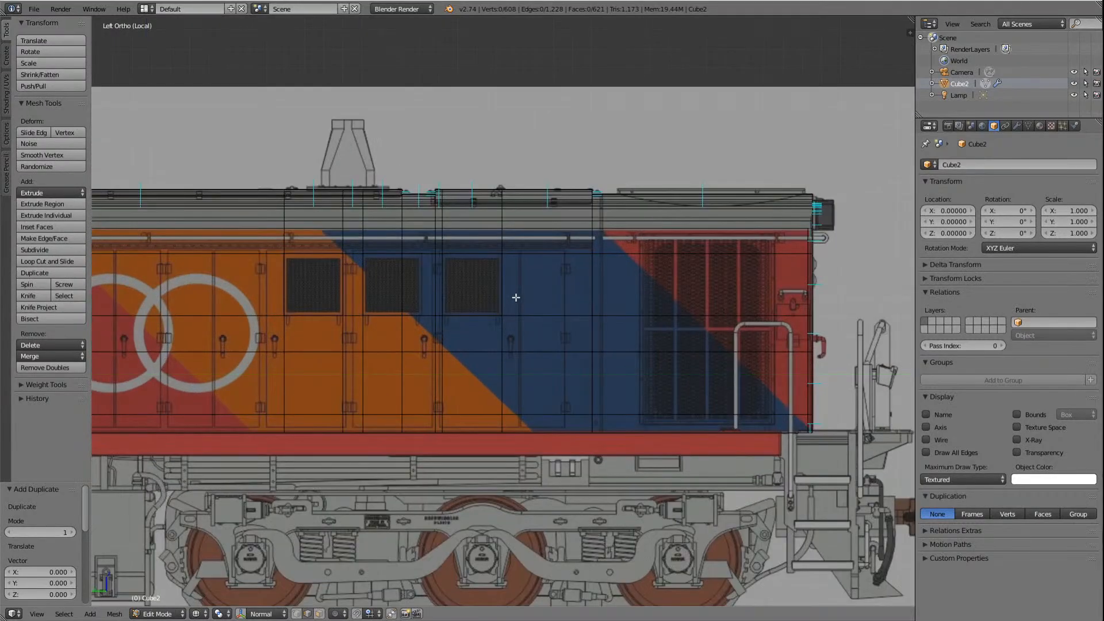
scroll(515, 297, up, 1)
scroll(516, 297, down, 5)
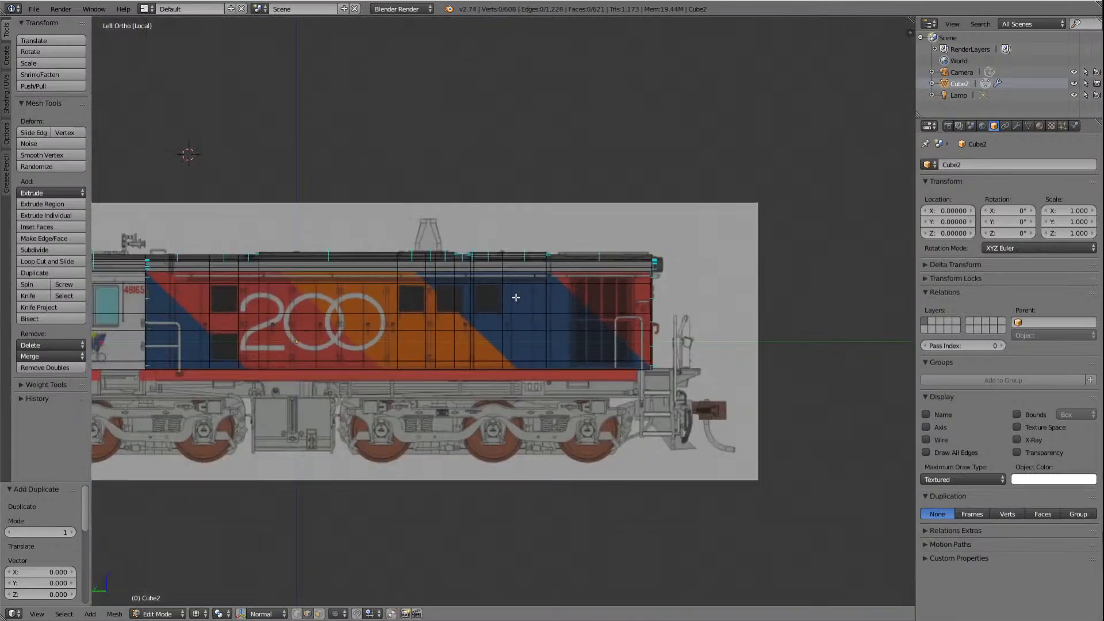
key(KP_6)
key(KP_6)
key(KP_6)
key(KP_6)
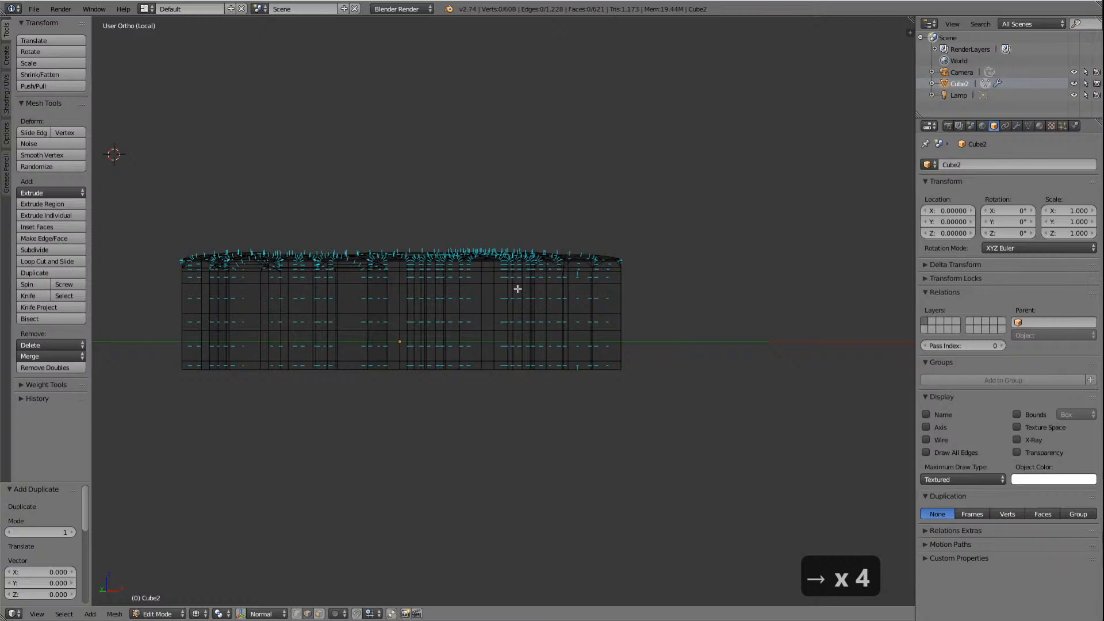
key(KP_8)
key(KP_8)
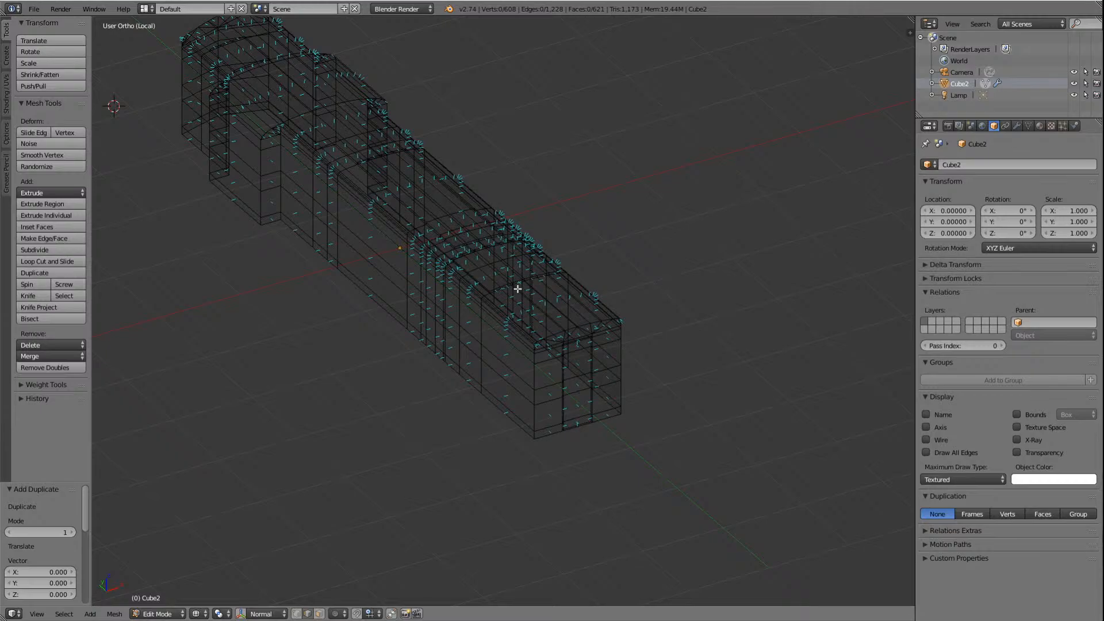
scroll(543, 389, up, 5)
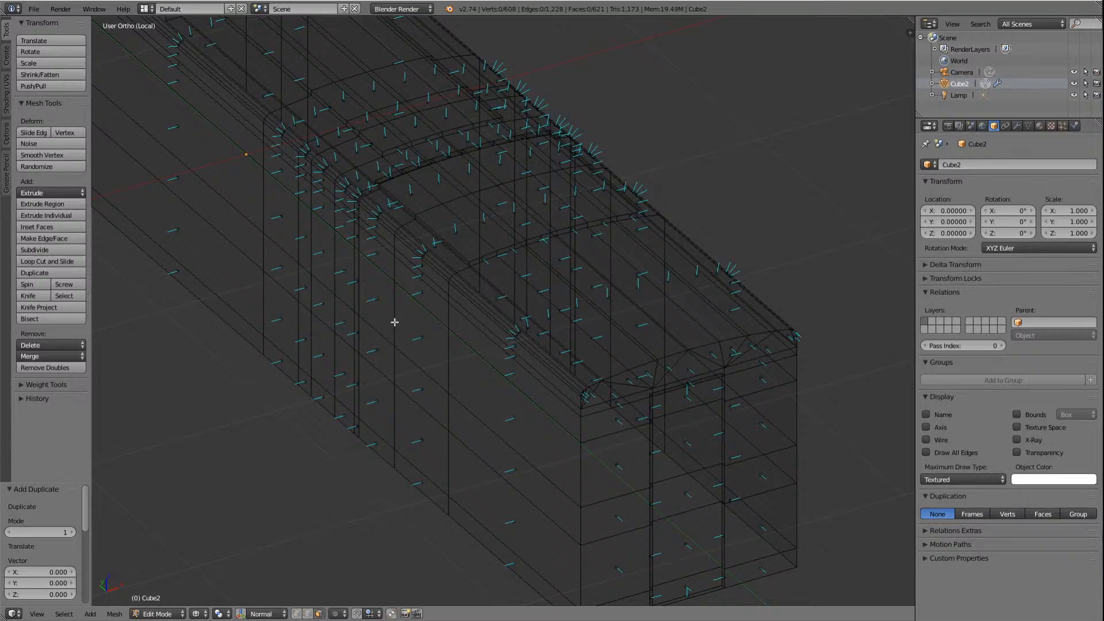
scroll(394, 322, down, 3)
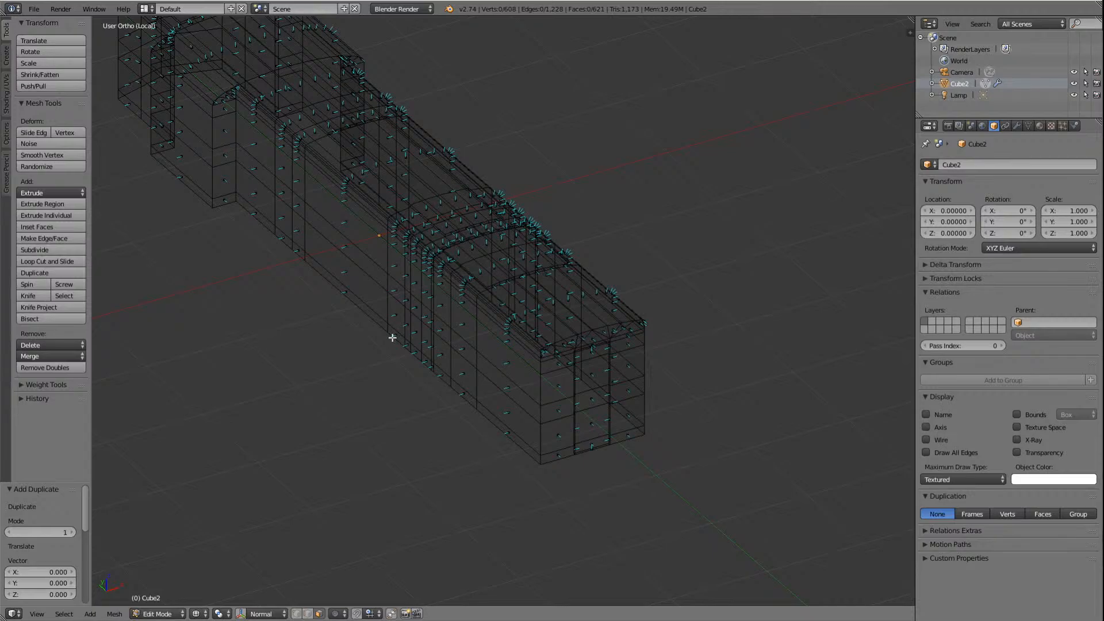
key(KP_8)
key(KP_8)
Step: In left side view, check the face framing the third small upper grille by selecting it, and clear the selection
key(ctrl+KP_3)
scroll(373, 401, up, 3)
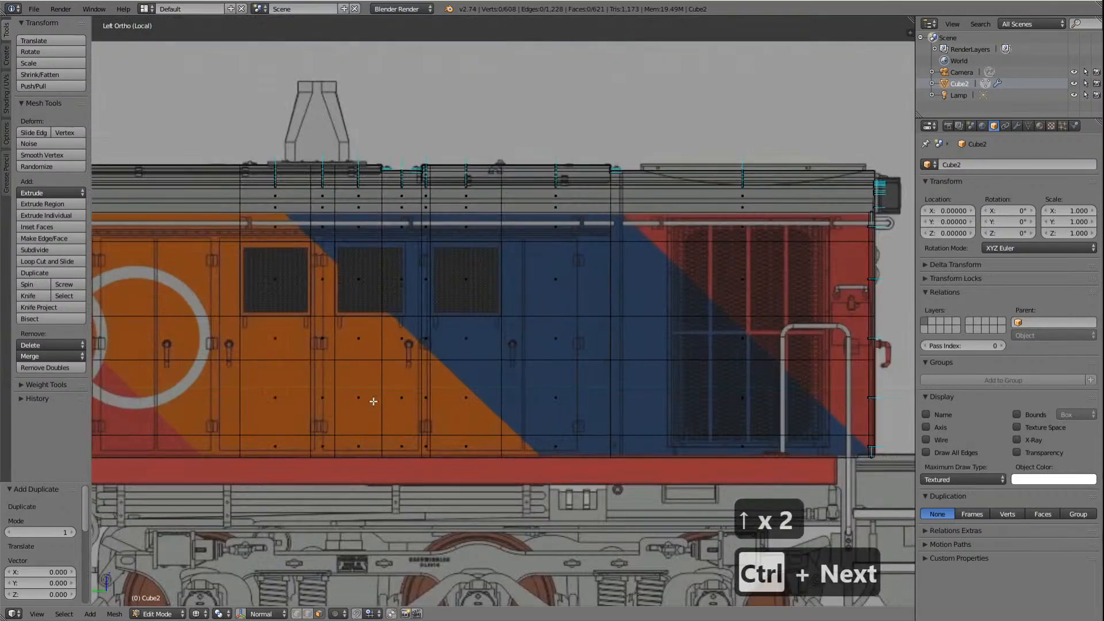
right_click(465, 278)
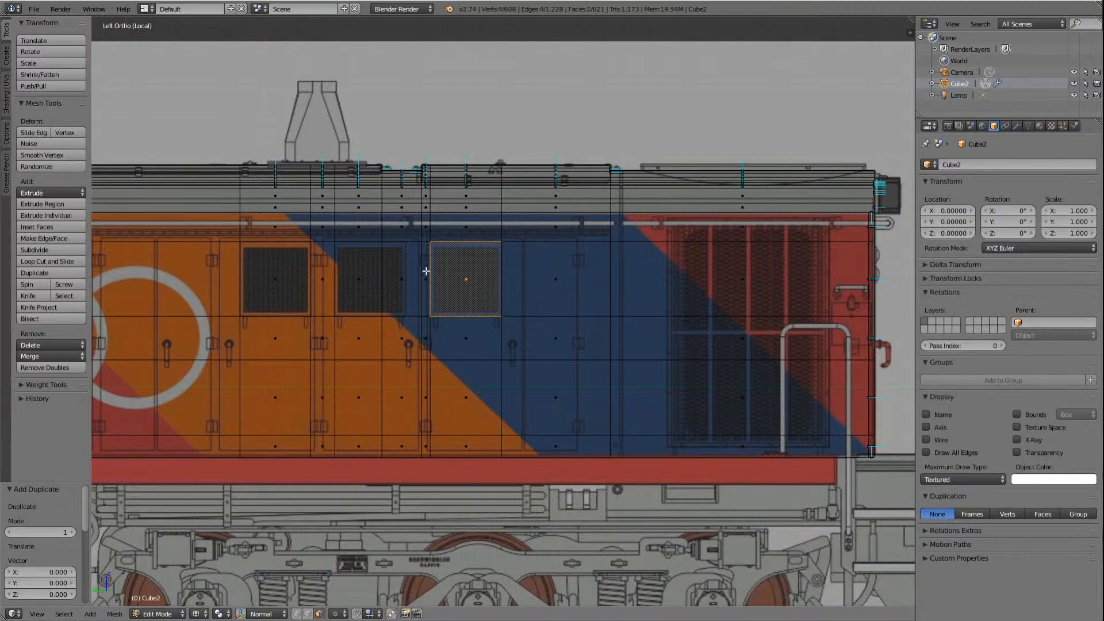
scroll(391, 354, up, 3)
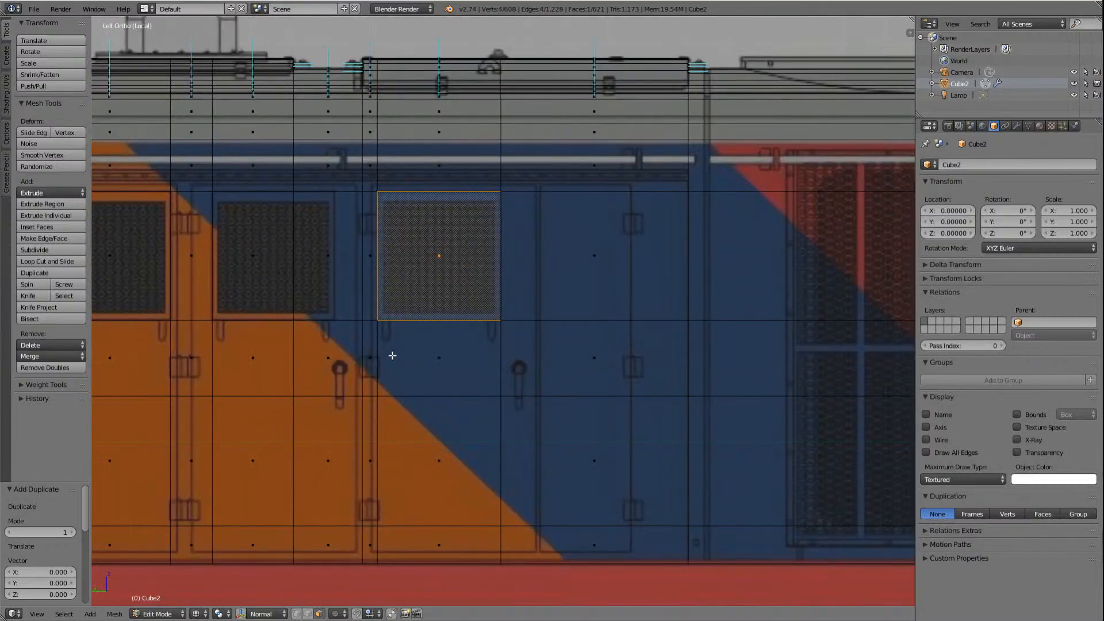
key(a)
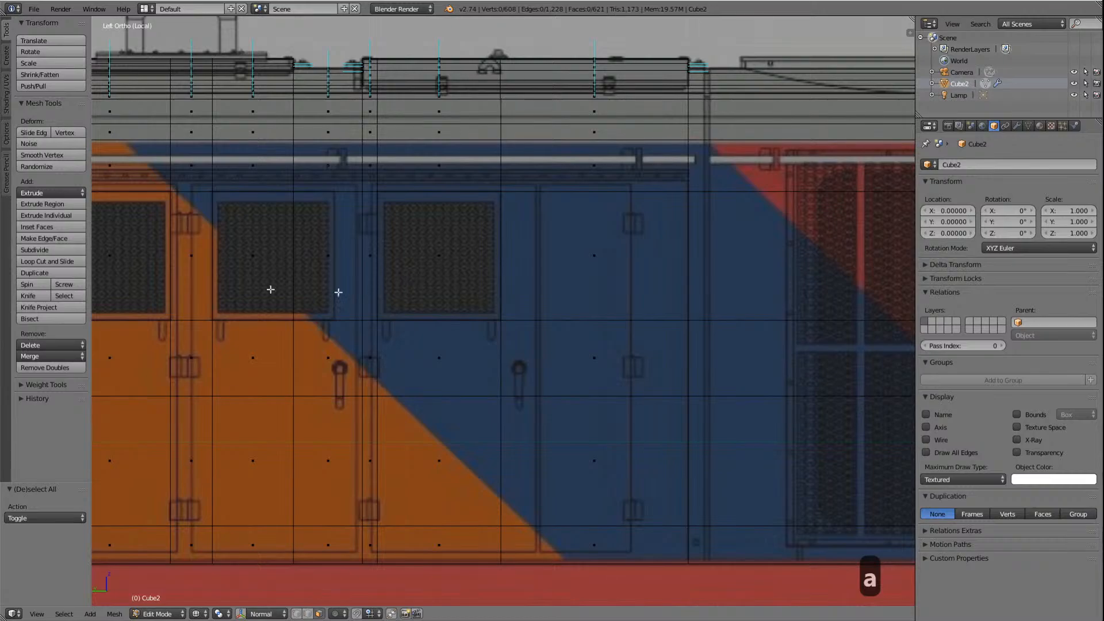
Step: Add a vertical loop cut slid to the right edge of the middle small upper grille's frame and clear the selection
click(39, 264)
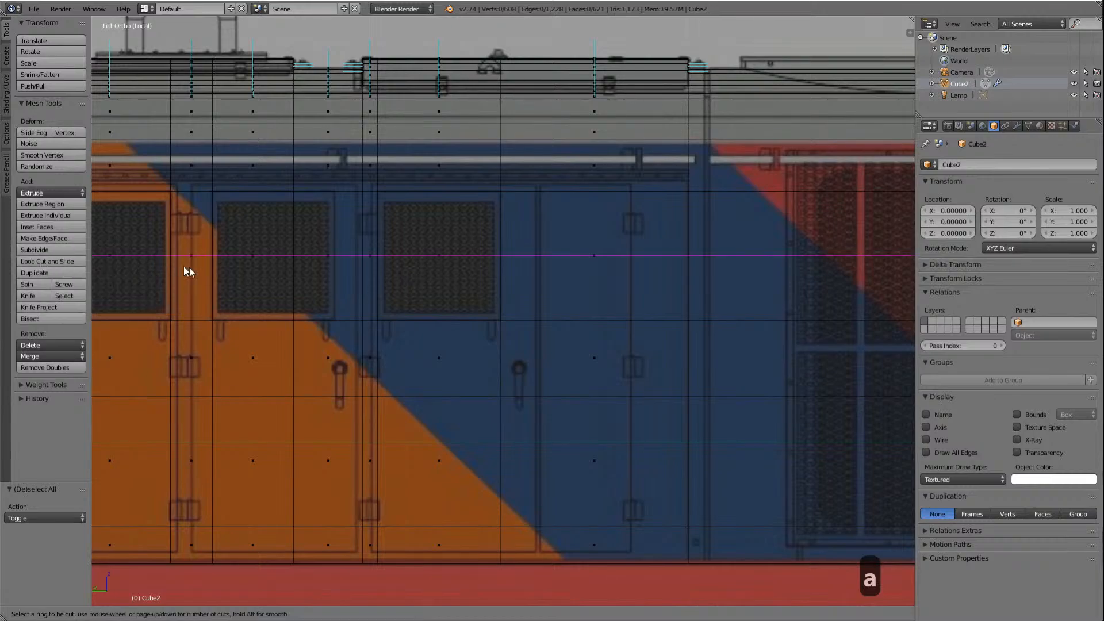
click(332, 170)
right_click(332, 171)
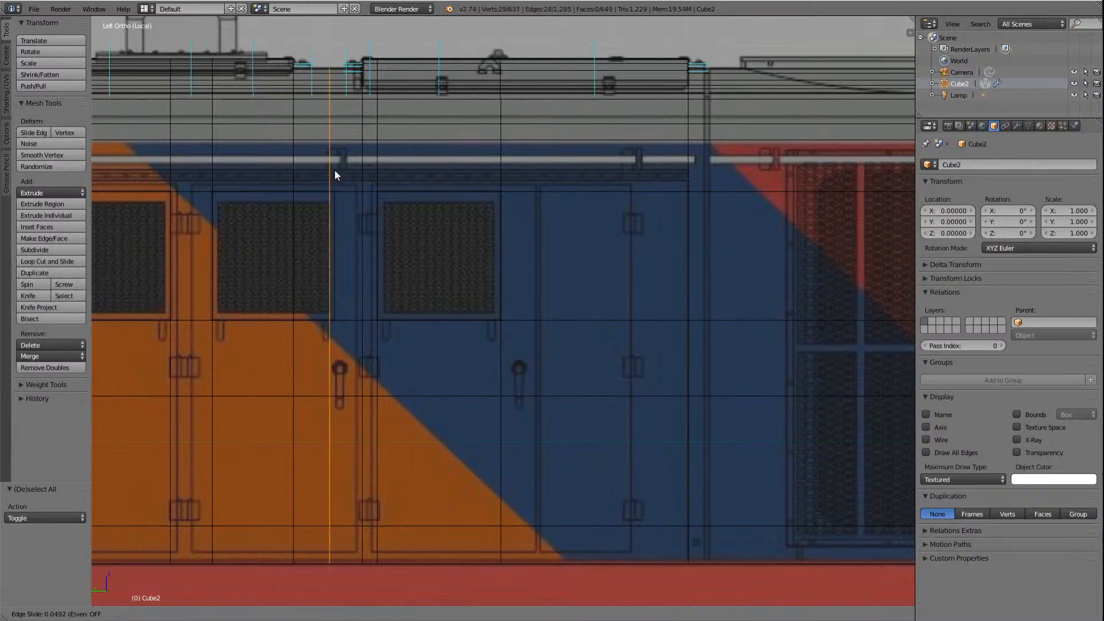
click(339, 169)
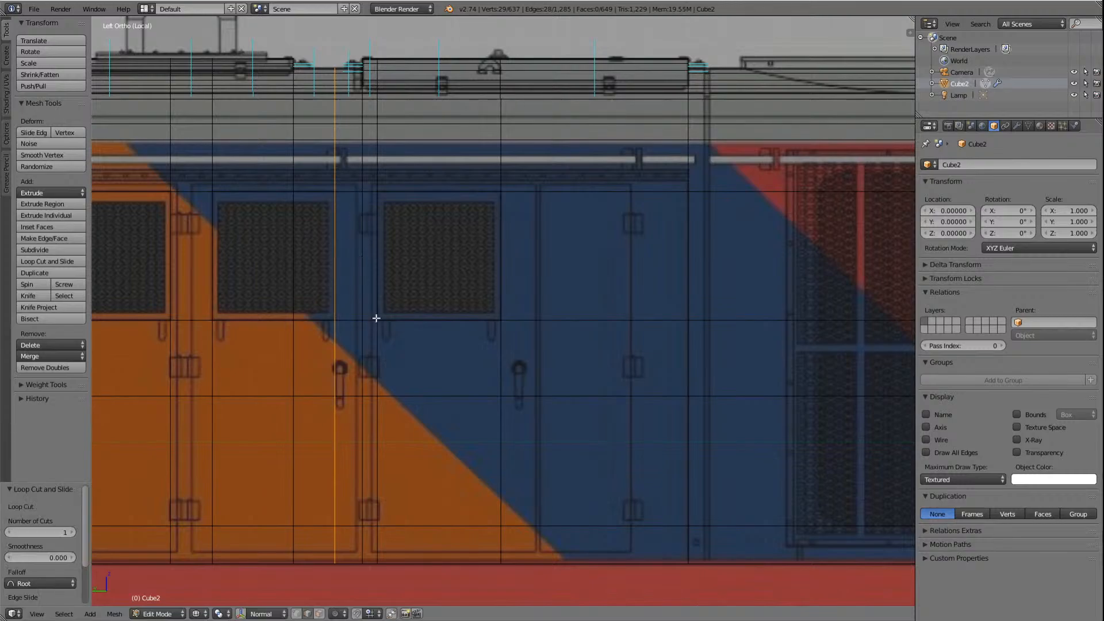
scroll(376, 315, down, 3)
key(a)
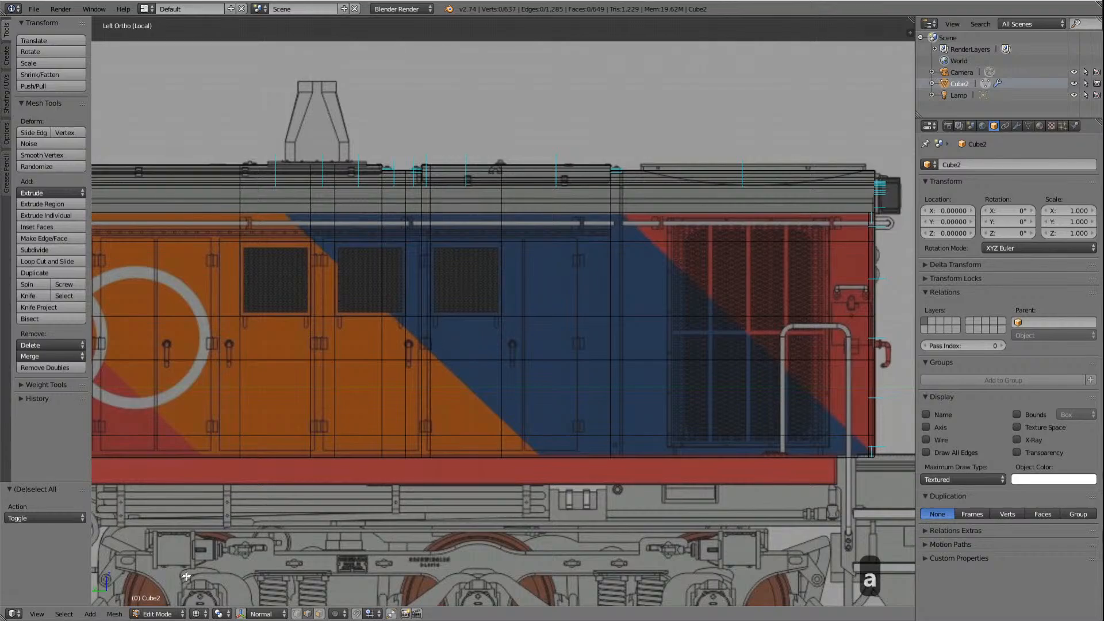
Step: In face select mode, select the faces covering the three small upper grilles and the upper and lower grilles before the 200 lettering
click(319, 613)
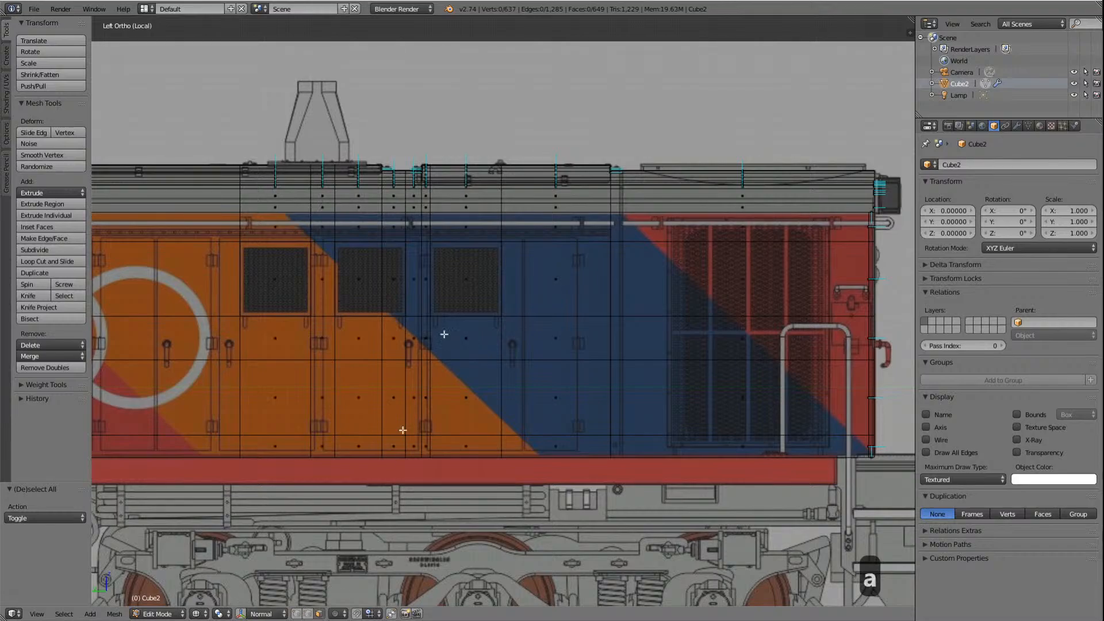
click(467, 277)
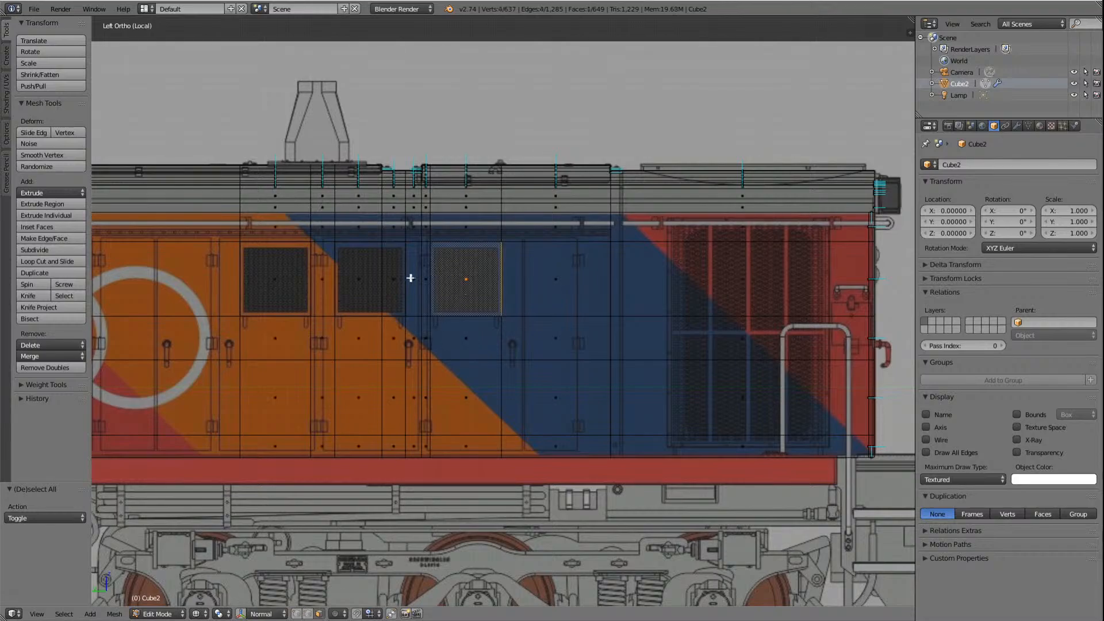
shift+click(387, 278)
shift+click(362, 278)
shift+click(278, 281)
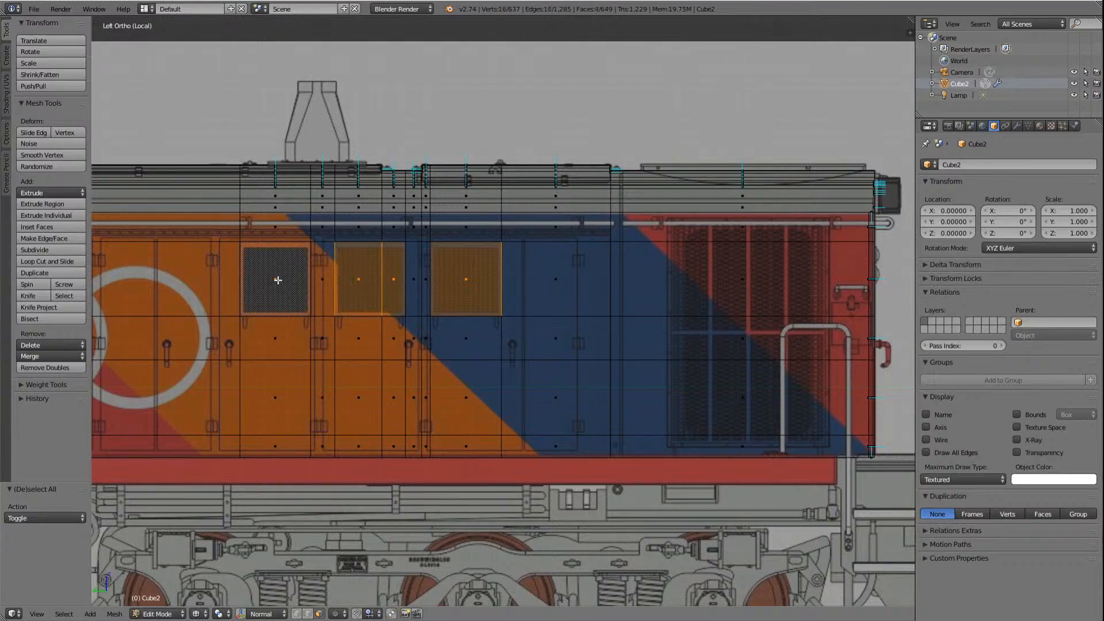
scroll(284, 281, down, 5)
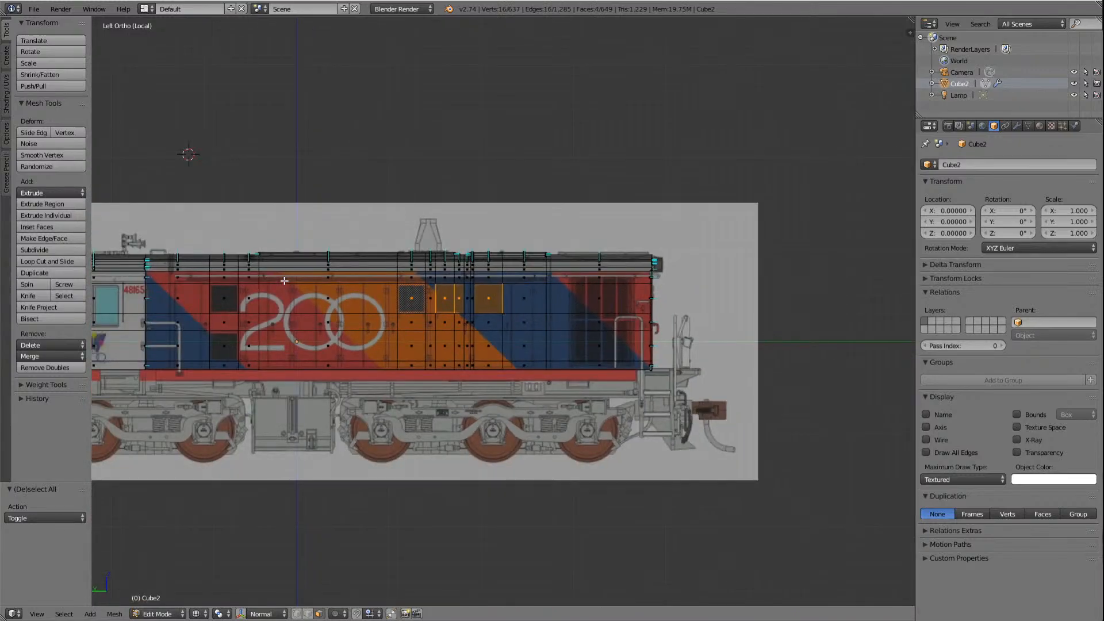
shift+click(228, 303)
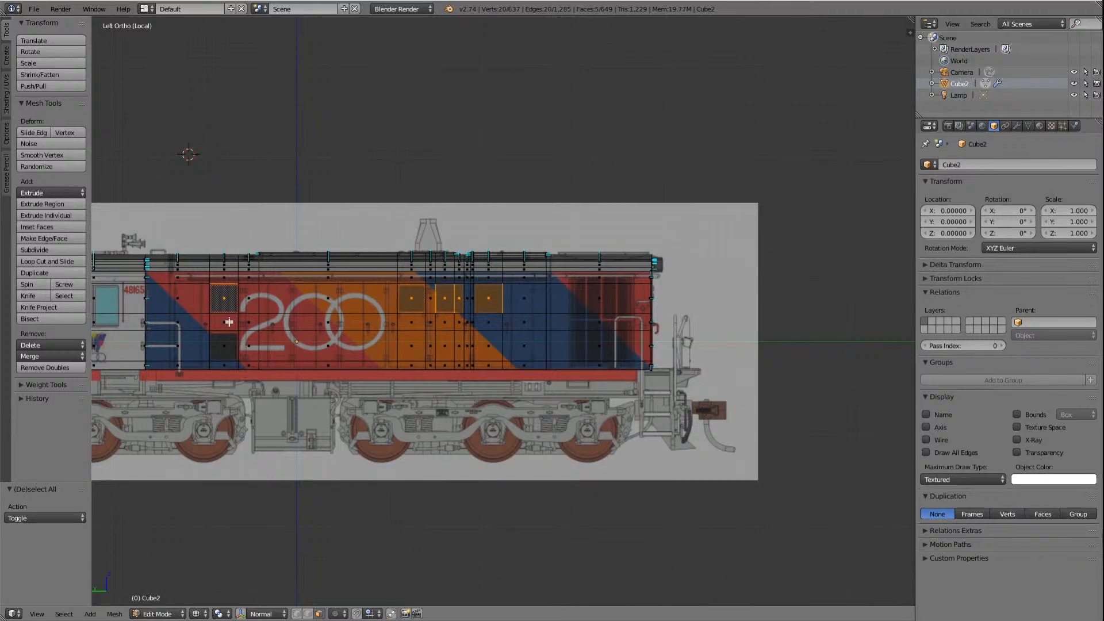
shift+click(226, 346)
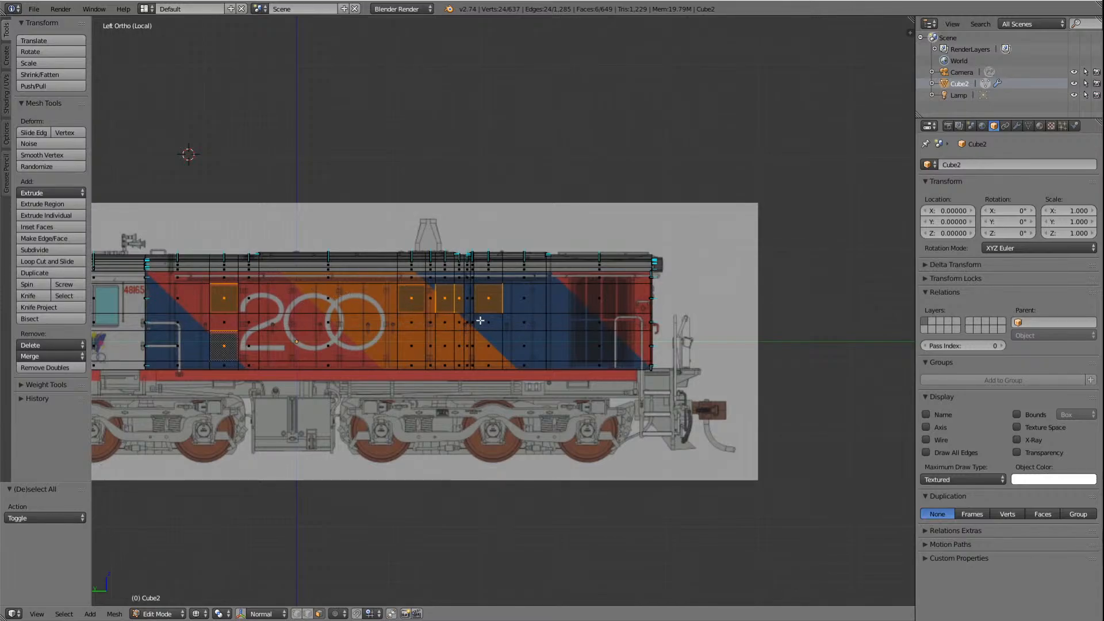
Step: Examine from the grille end and from above which side of the body each selected grille face lies on
key(Right)
key(Right)
key(Right)
key(Right)
key(Right)
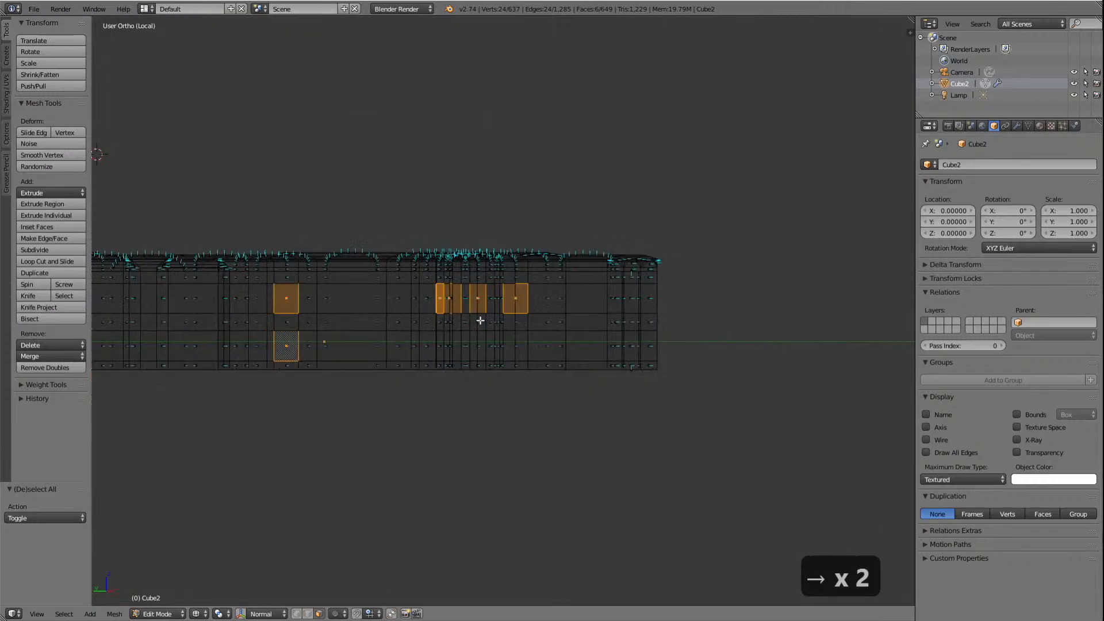
key(Right)
key(Right)
key(Right)
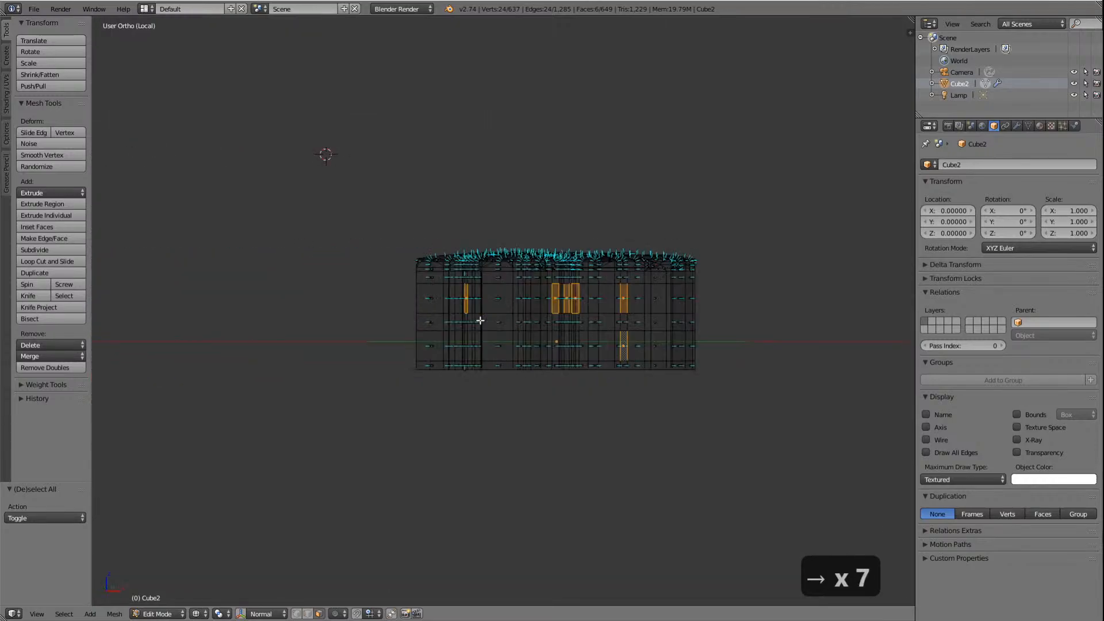
key(KP_8)
key(KP_8)
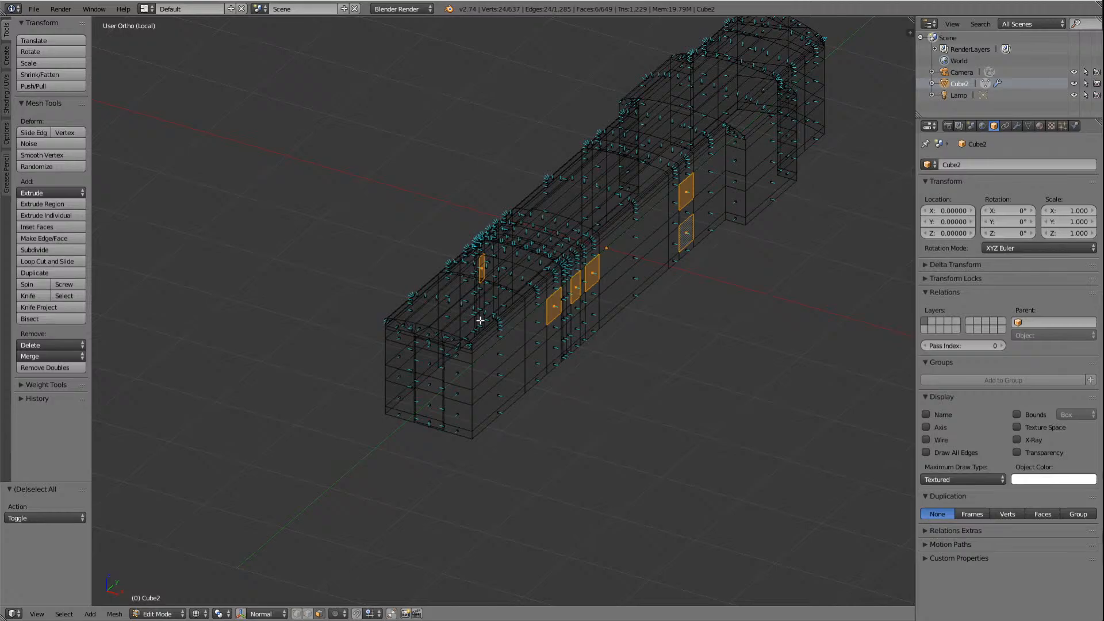
Step: Clear the face selection and change the viewport shading to Solid
key(a)
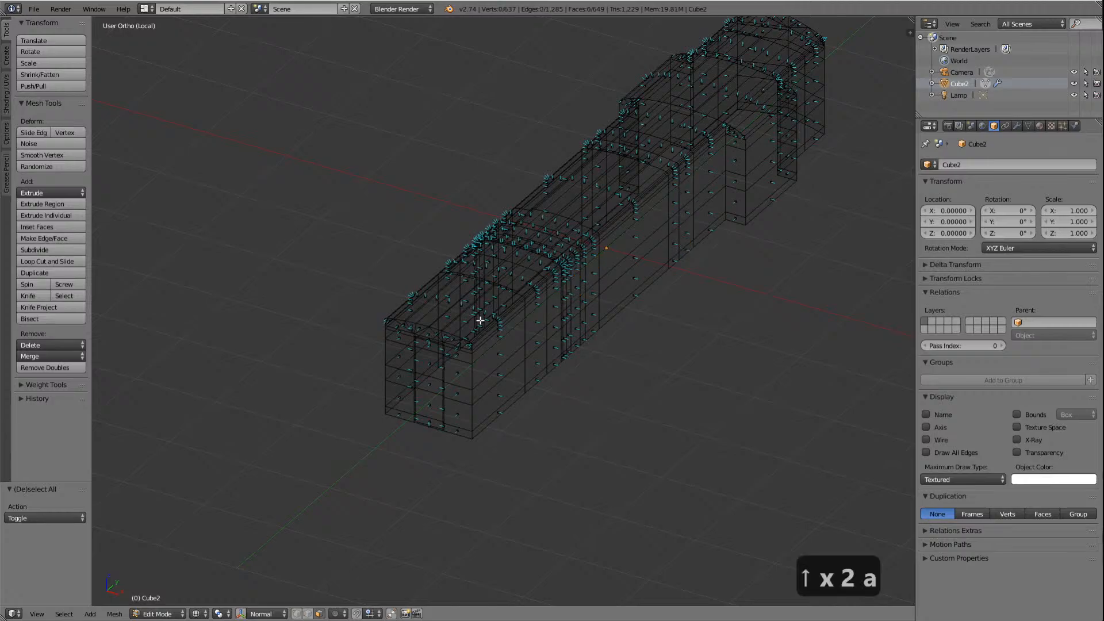
click(199, 613)
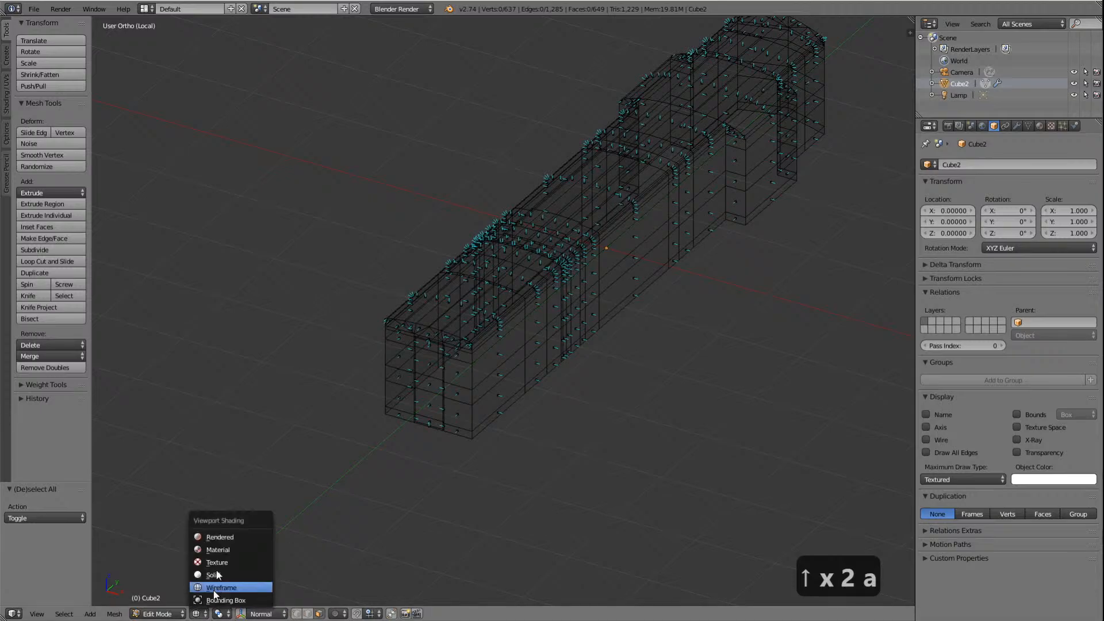
click(216, 575)
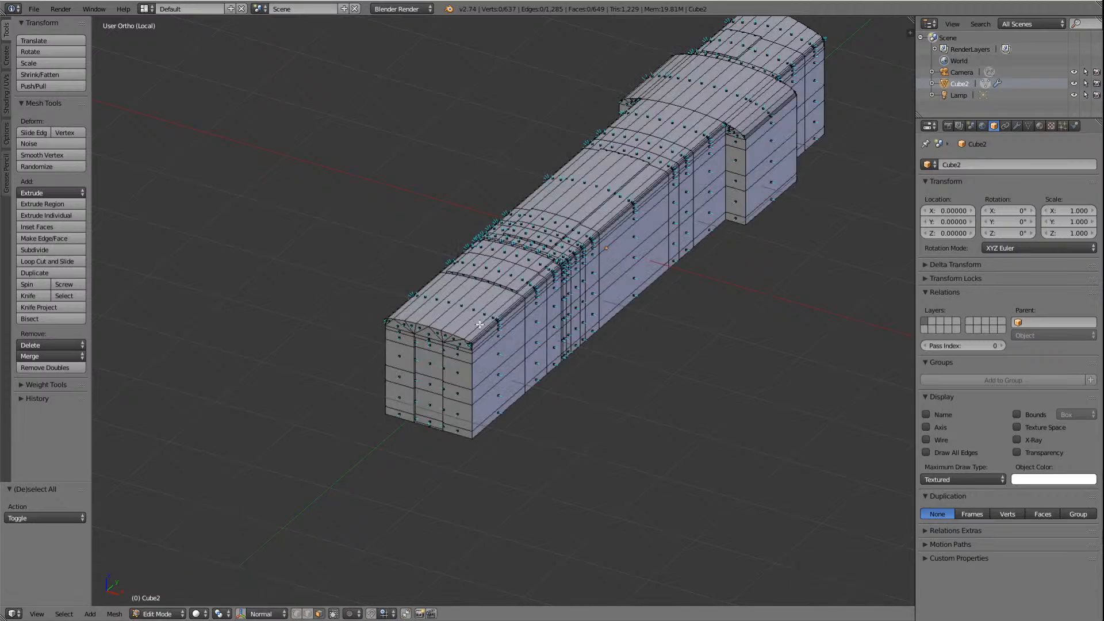
Step: In left side view, check the grille positions in wireframe, then select the upper and lower grille faces before the 200 lettering in solid shading
key(Left)
key(Left)
key(Left)
key(Left)
key(Left)
key(Left)
key(Left)
key(Left)
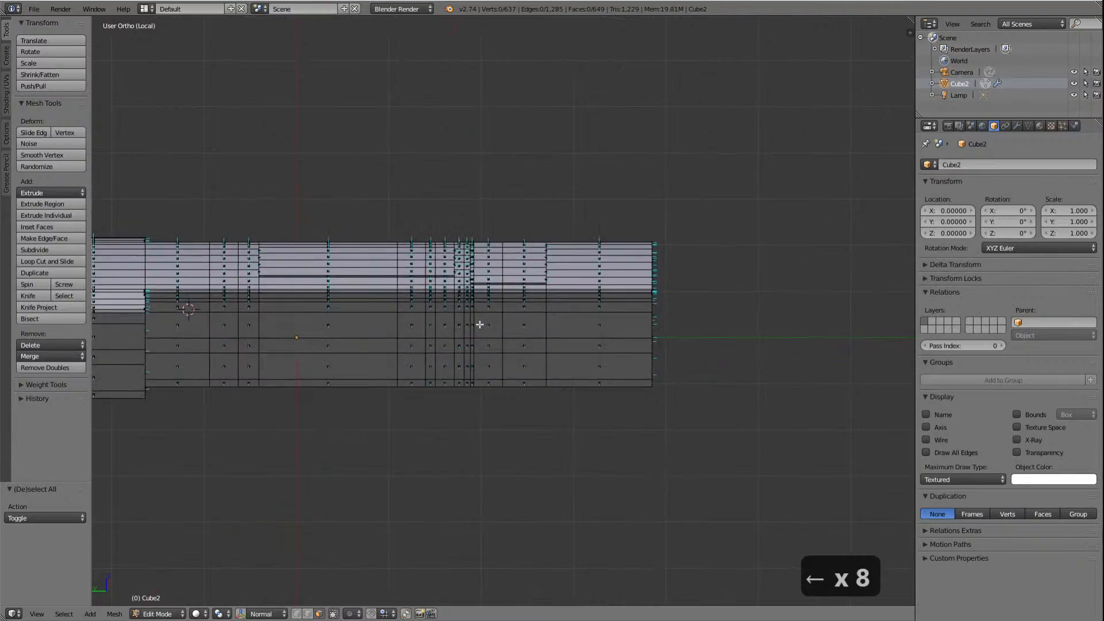
key(Down)
key(Down)
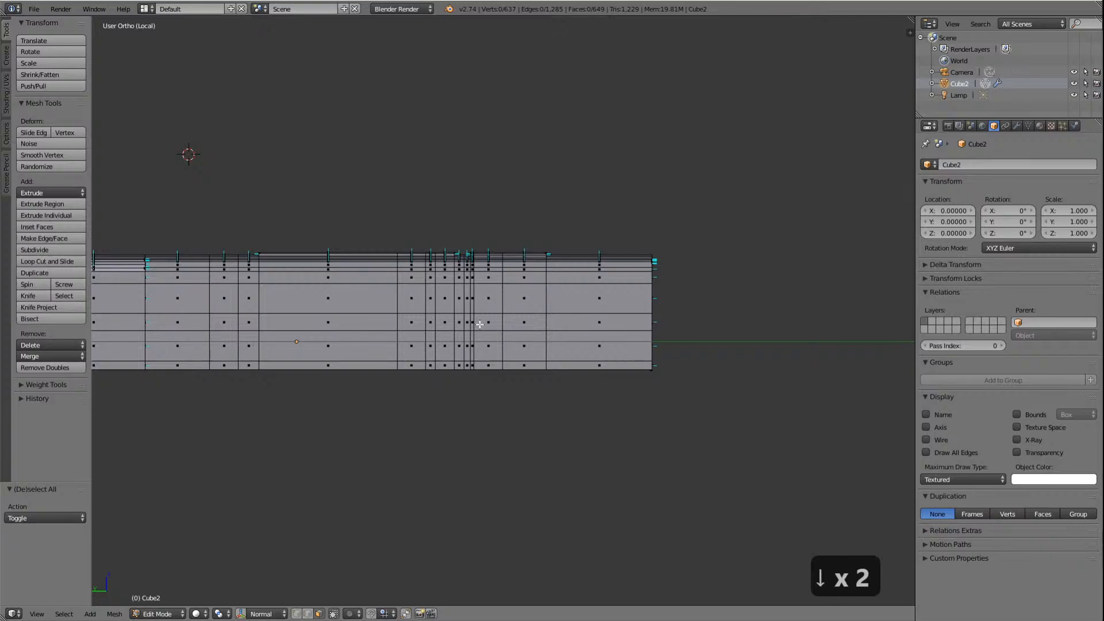
key(ctrl+KP_3)
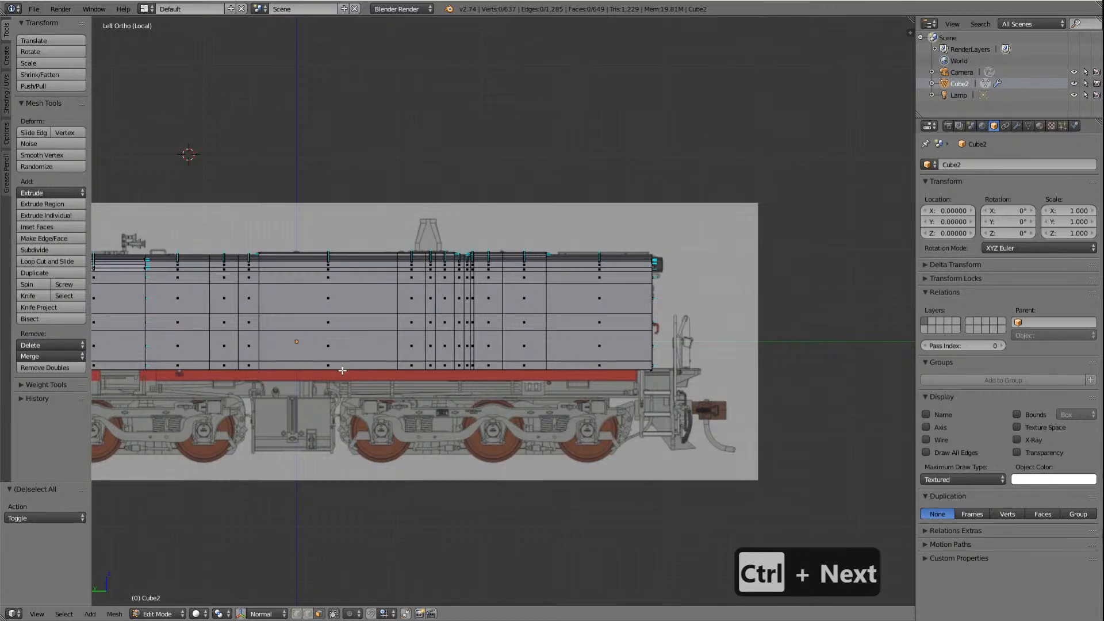
click(206, 615)
click(211, 587)
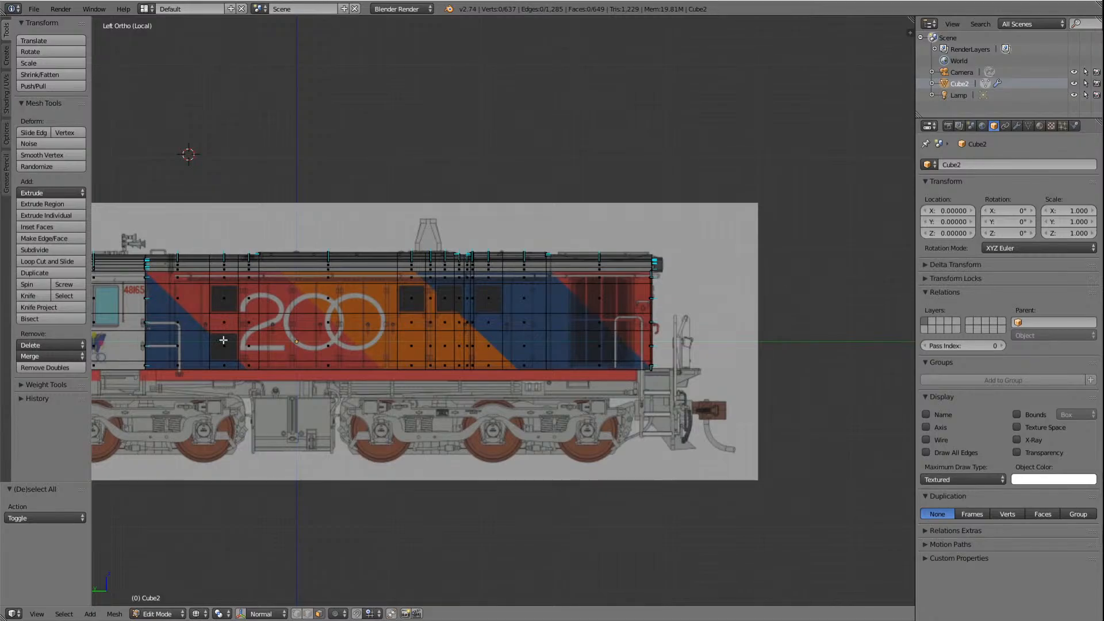
click(205, 614)
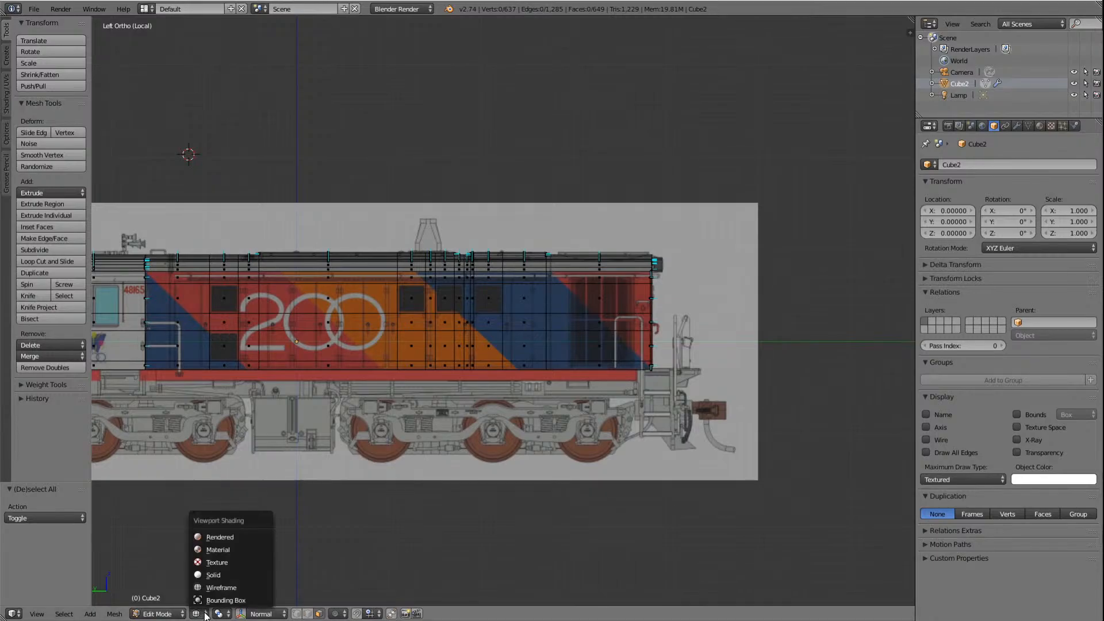
click(216, 575)
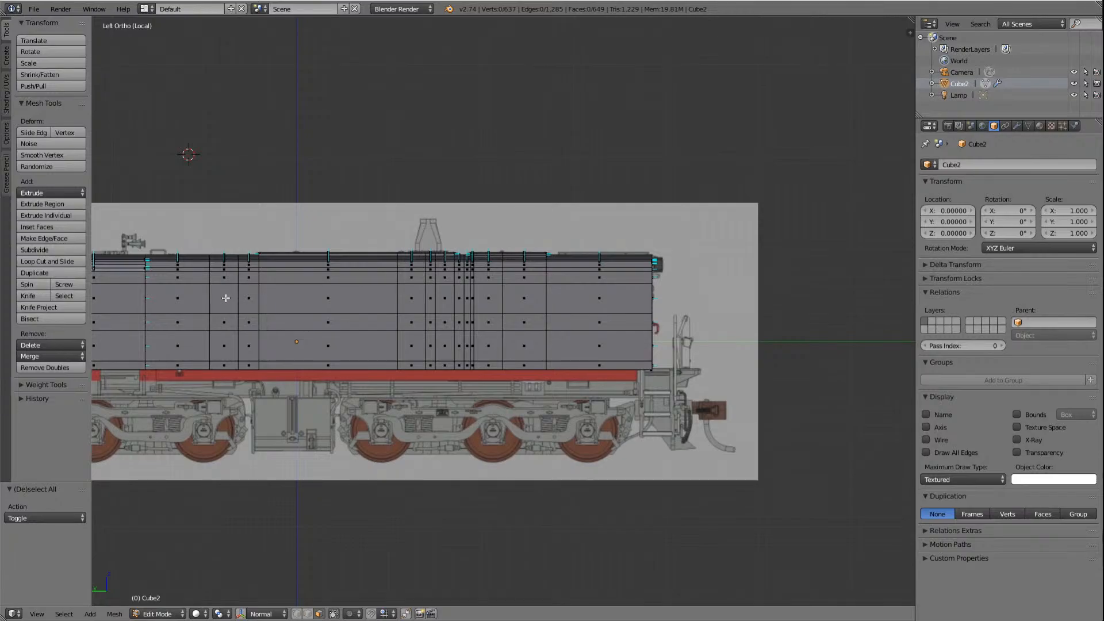
right_click(224, 298)
shift+right_click(223, 352)
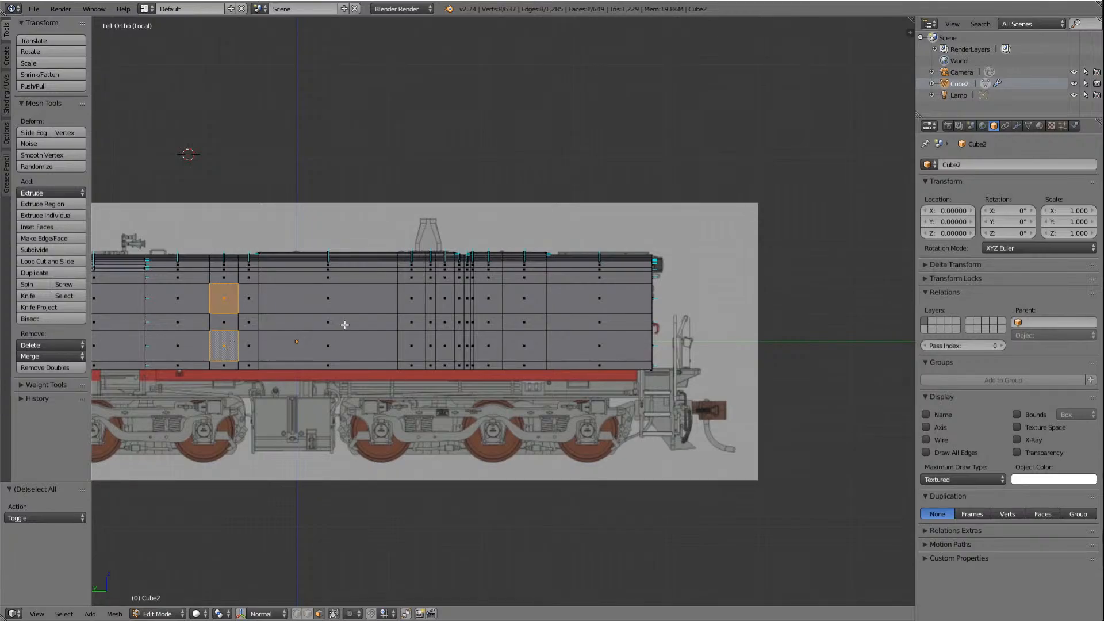
Step: Add the matching upper and lower grille faces on the opposite side of the body to the selection
key(KP_6)
key(KP_6)
key(KP_6)
key(KP_6)
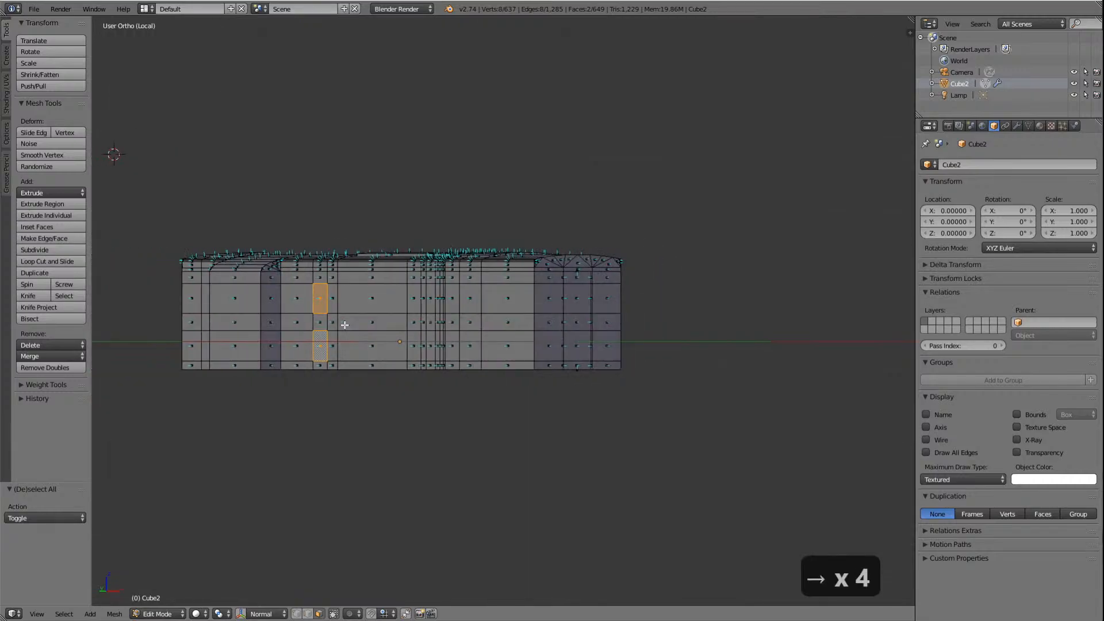
key(KP_6)
key(KP_6)
key(KP_6)
key(KP_6)
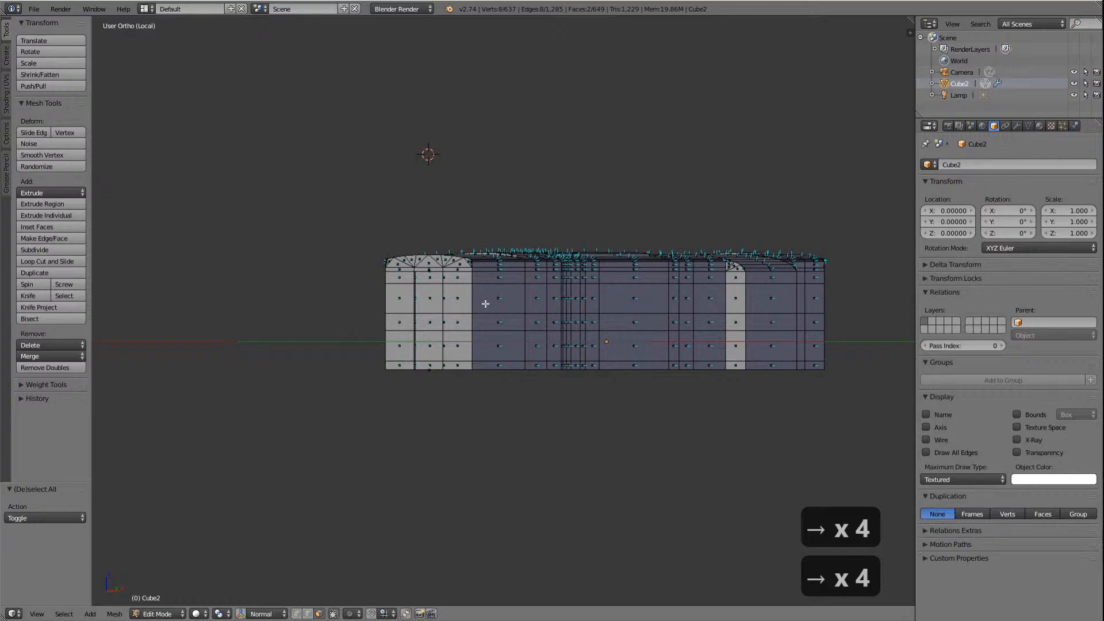
shift+right_click(685, 300)
shift+right_click(685, 341)
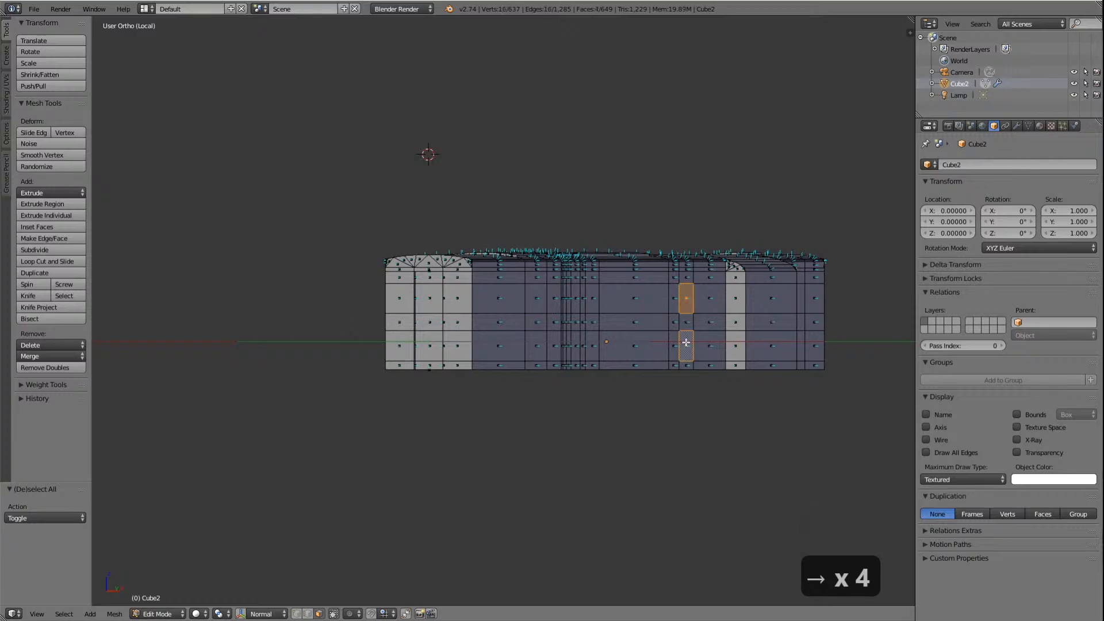
Step: Return to the left side of the body and change the viewport shading to Wireframe
key(KP_4)
key(KP_4)
key(KP_4)
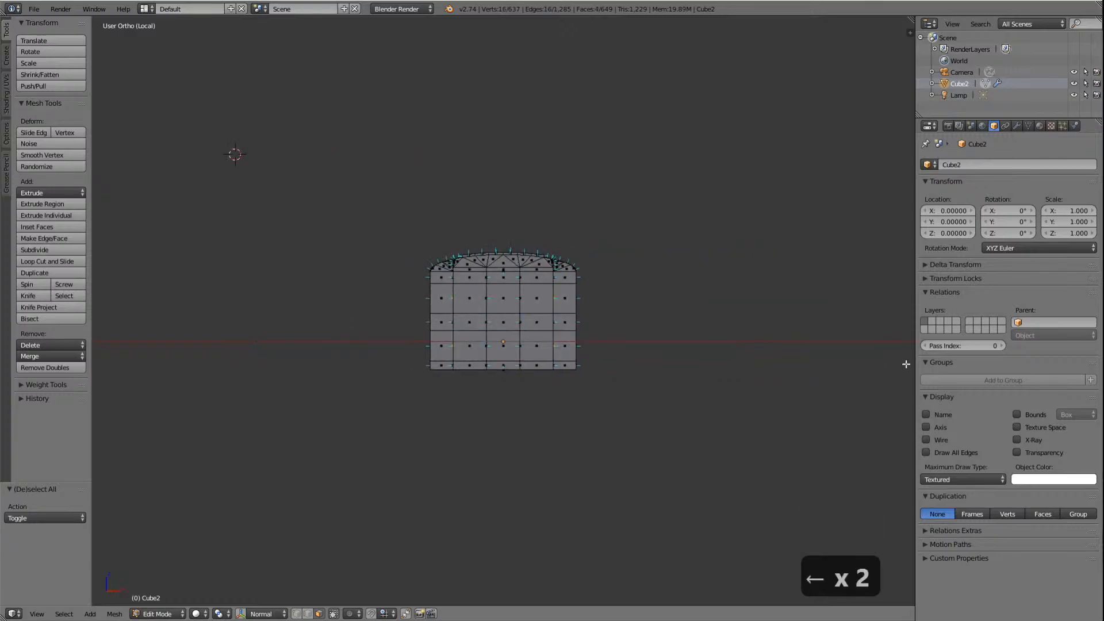
key(KP_4)
key(KP_4)
key(KP_4)
key(KP_4)
key(KP_4)
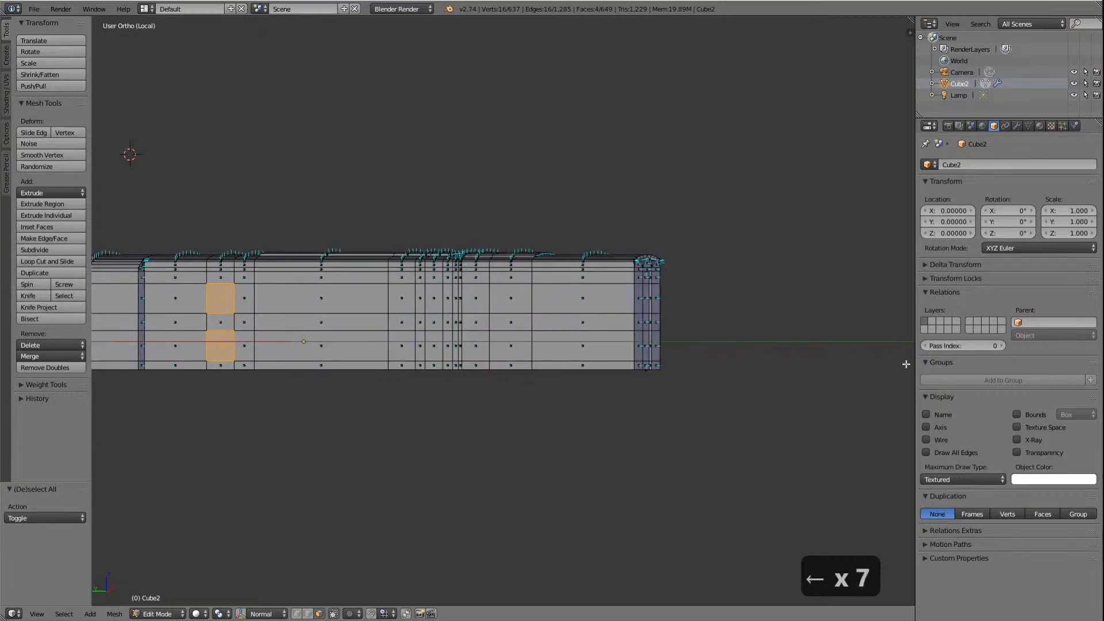
click(200, 613)
click(210, 587)
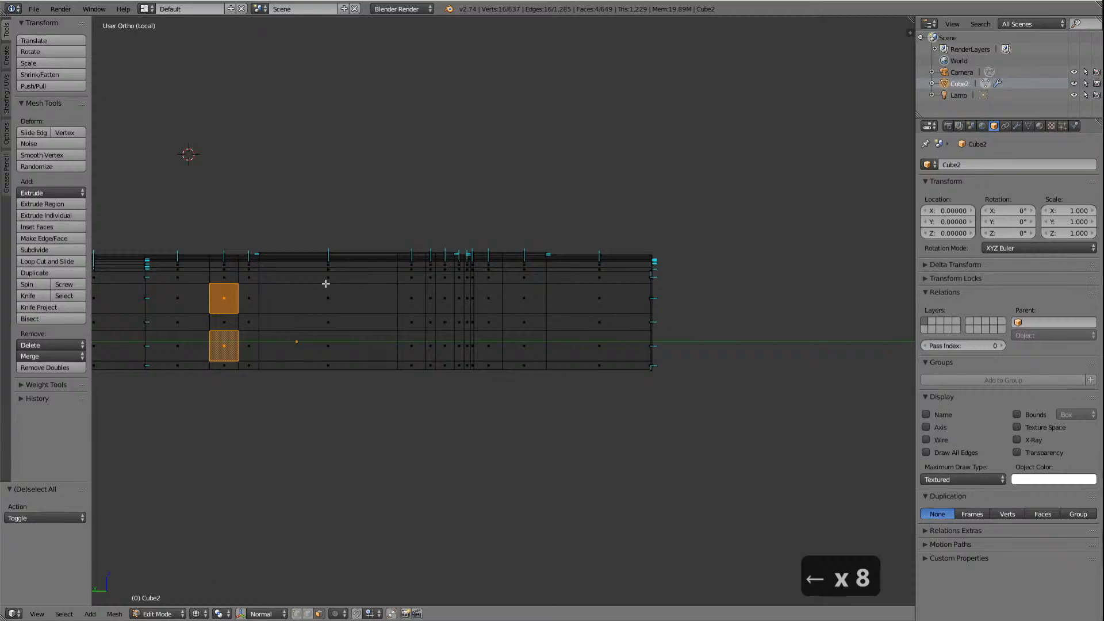
Step: Examine the upper and lower grille faces selected on both sides of the wireframe body from above, below and around its ends
key(KP_8)
key(KP_8)
key(KP_8)
key(KP_6)
key(KP_6)
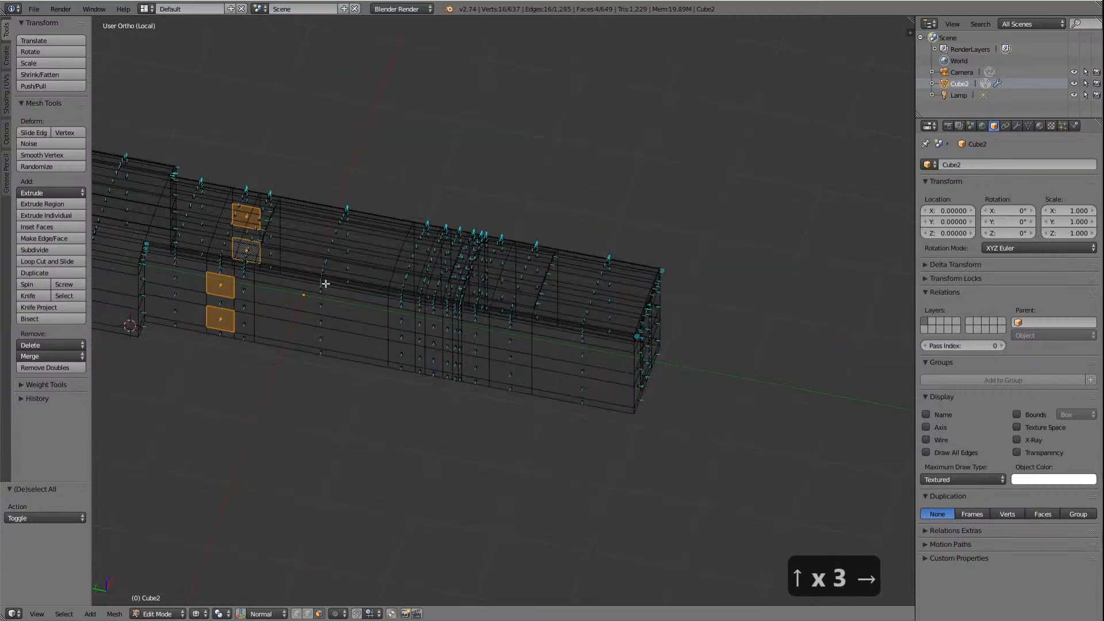
key(KP_4)
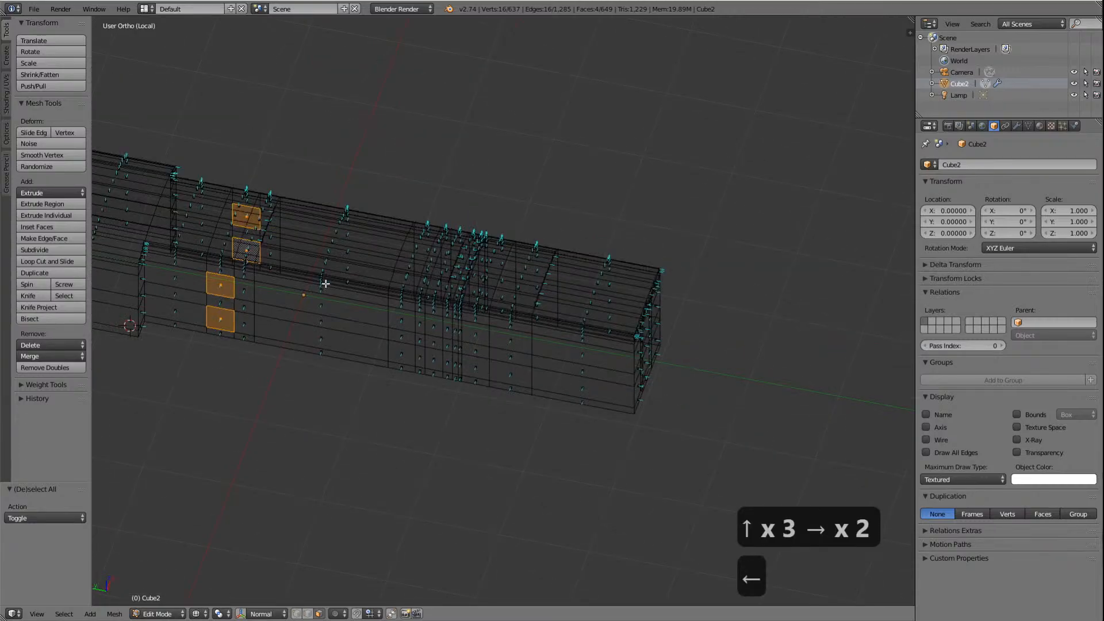
key(KP_5)
key(KP_5)
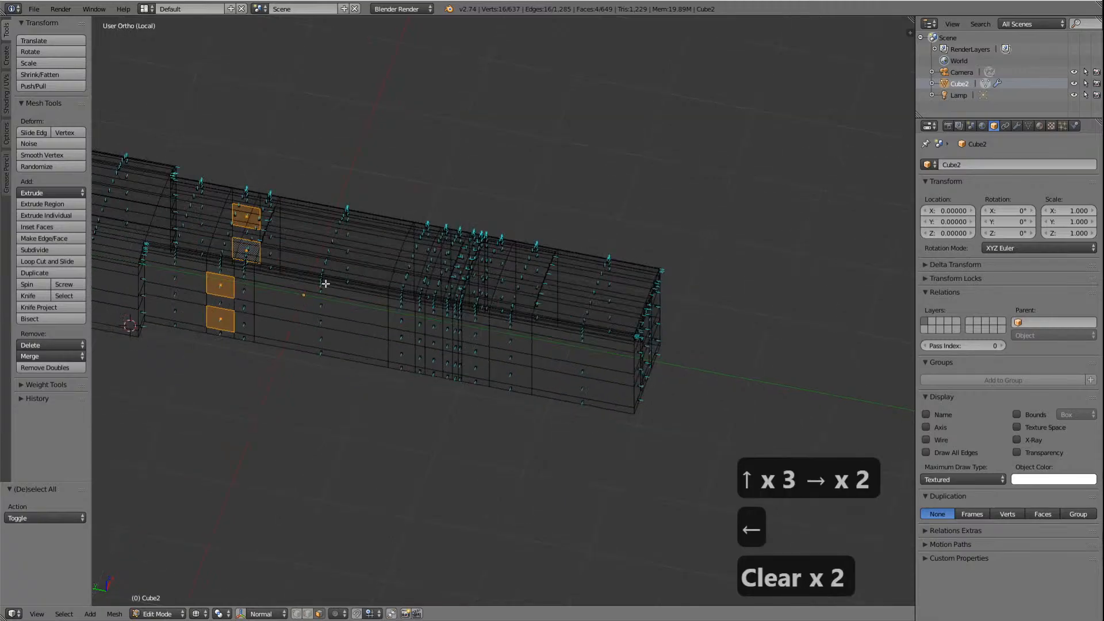
key(KP_2)
key(KP_2)
key(KP_2)
key(KP_2)
key(KP_2)
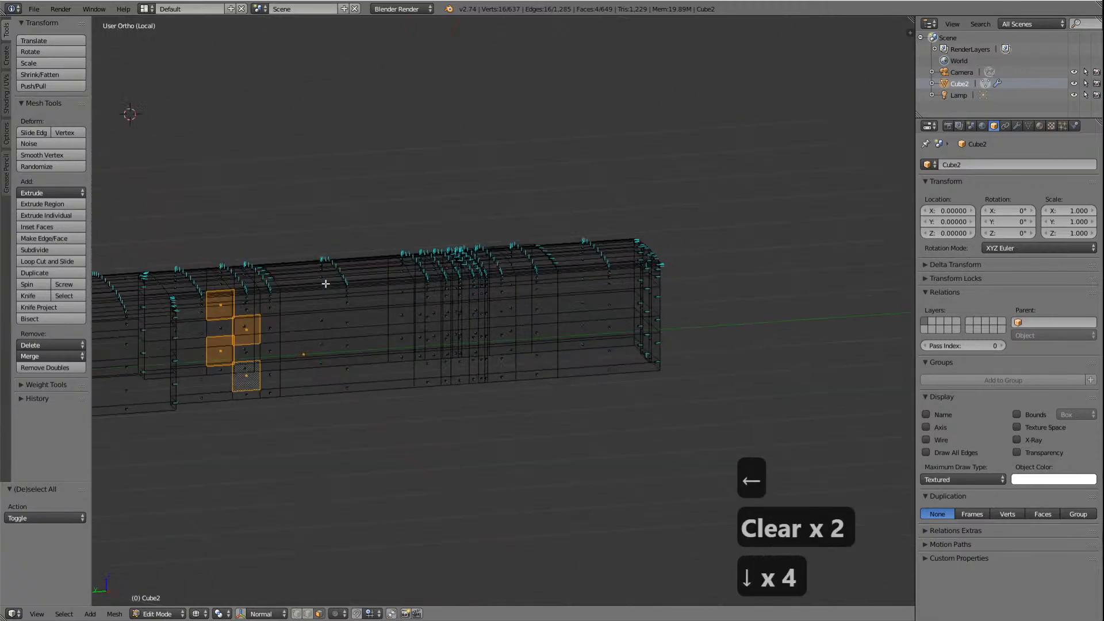
key(KP_2)
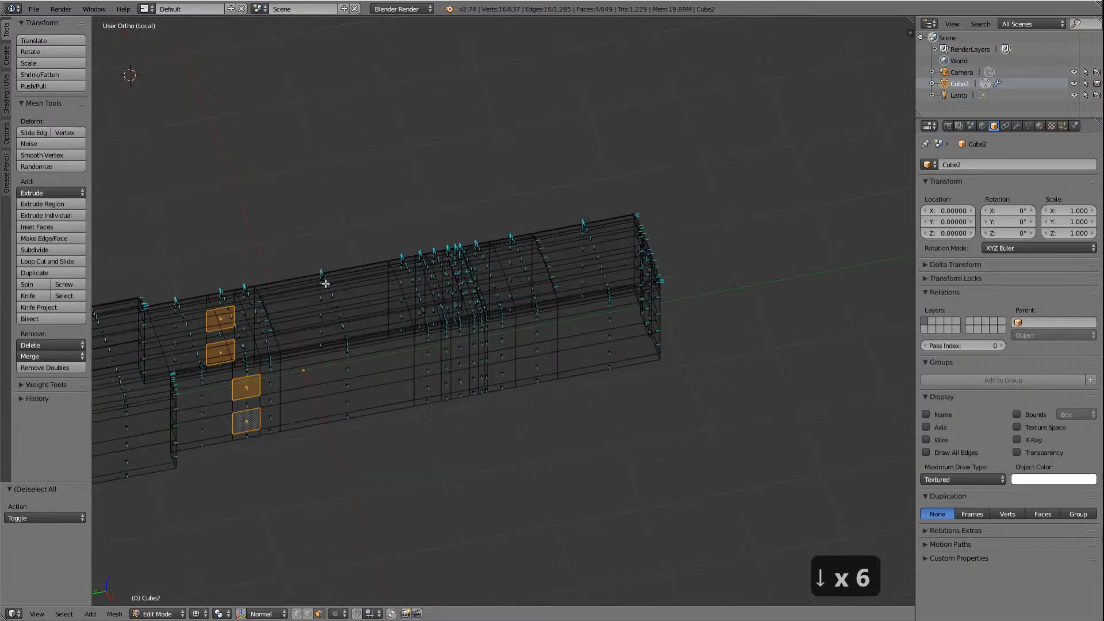
key(KP_8)
key(KP_8)
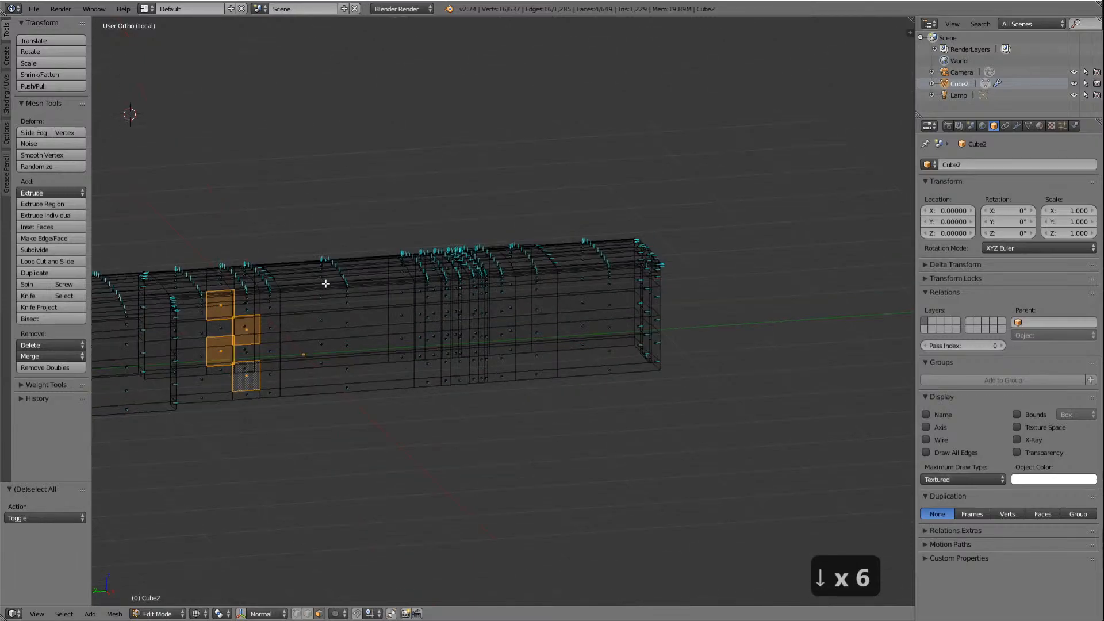
key(KP_8)
key(KP_8)
key(KP_6)
key(KP_6)
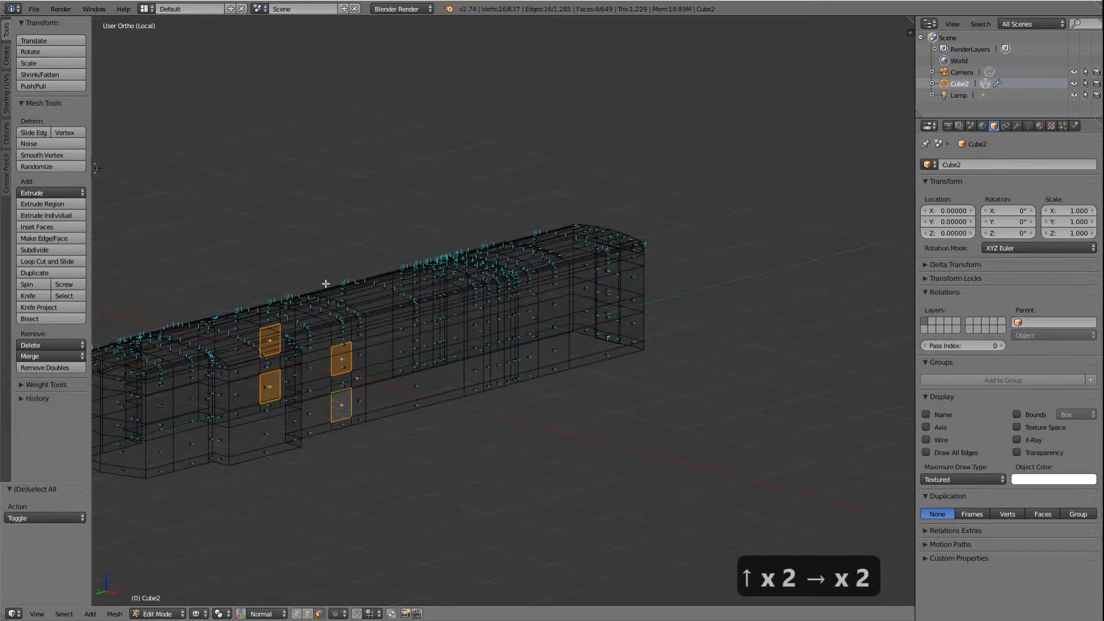
key(KP_6)
key(KP_6)
key(KP_6)
key(KP_6)
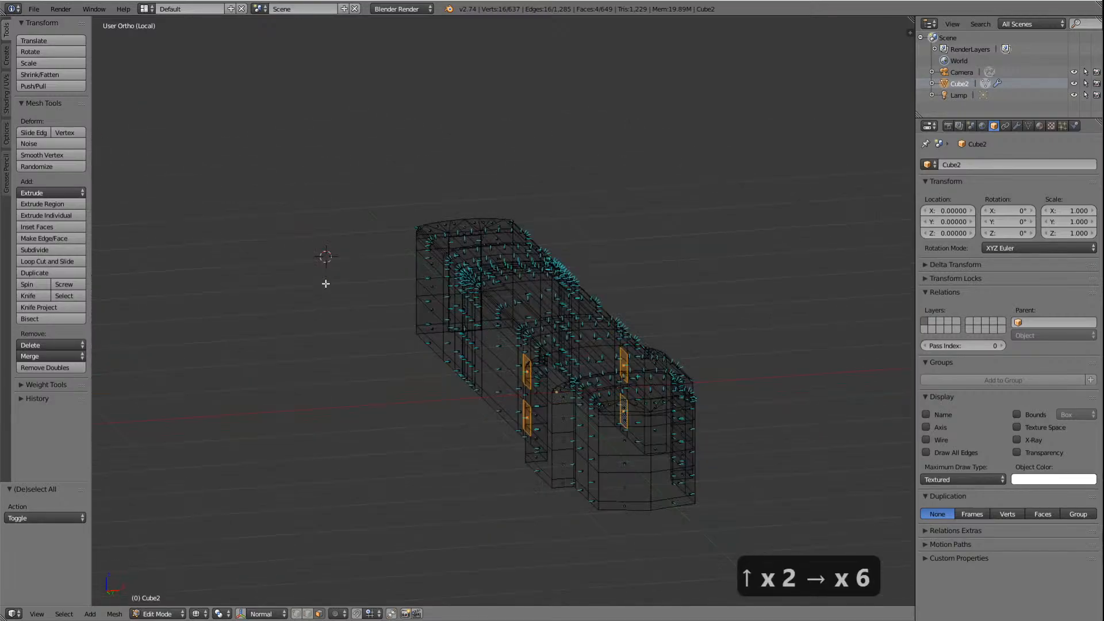
key(KP_6)
key(KP_6)
key(KP_6)
key(KP_6)
key(KP_6)
key(KP_6)
key(KP_6)
key(KP_6)
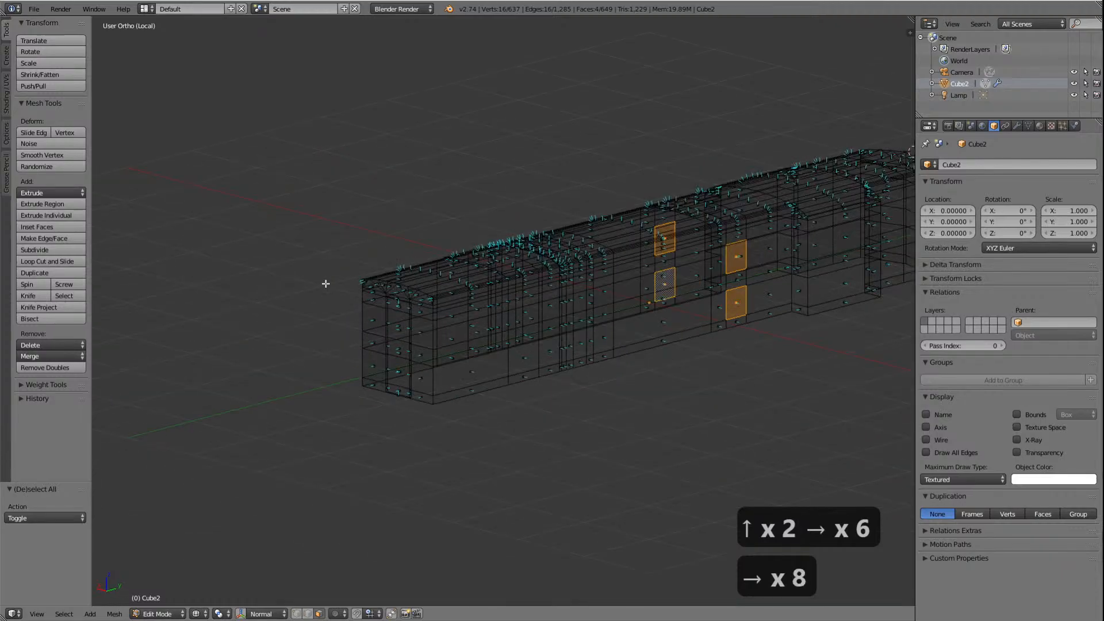
key(KP_6)
key(KP_6)
Step: Add the left-side face of the first small upper grille after the 200 lettering to the selection, deselect its far-side counterpart, and switch to solid shading
key(ctrl+KP_3)
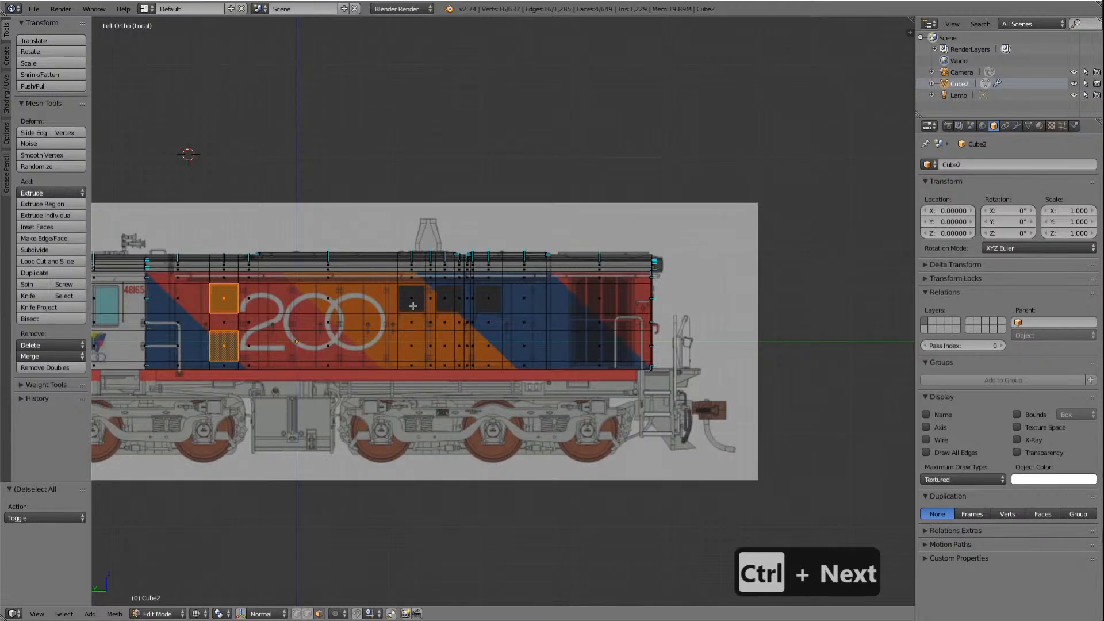
shift+right_click(412, 303)
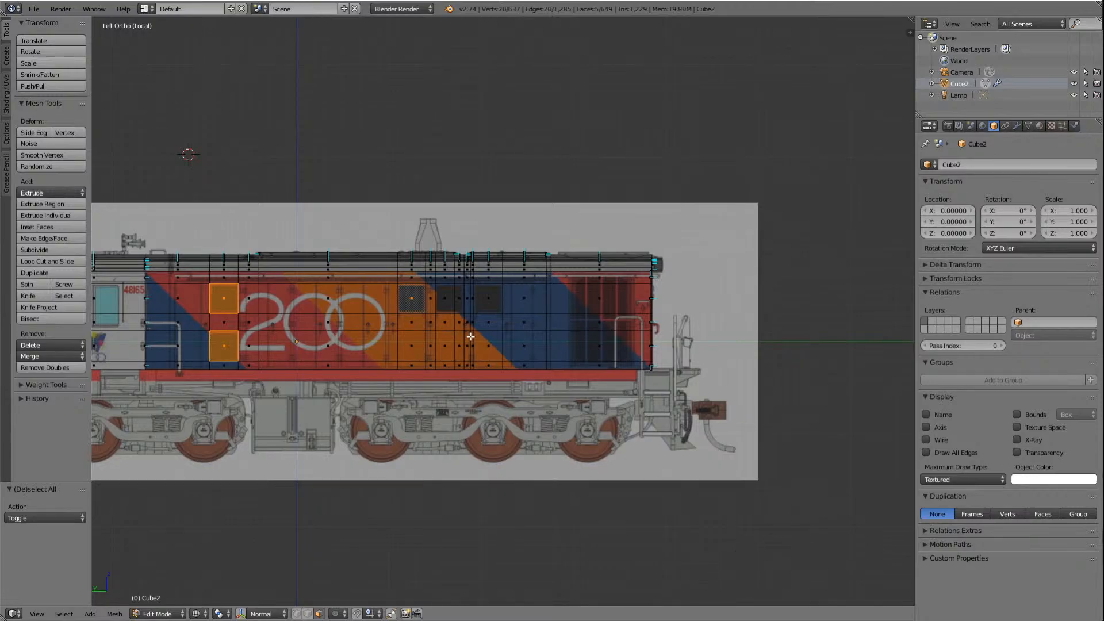
key(KP_8)
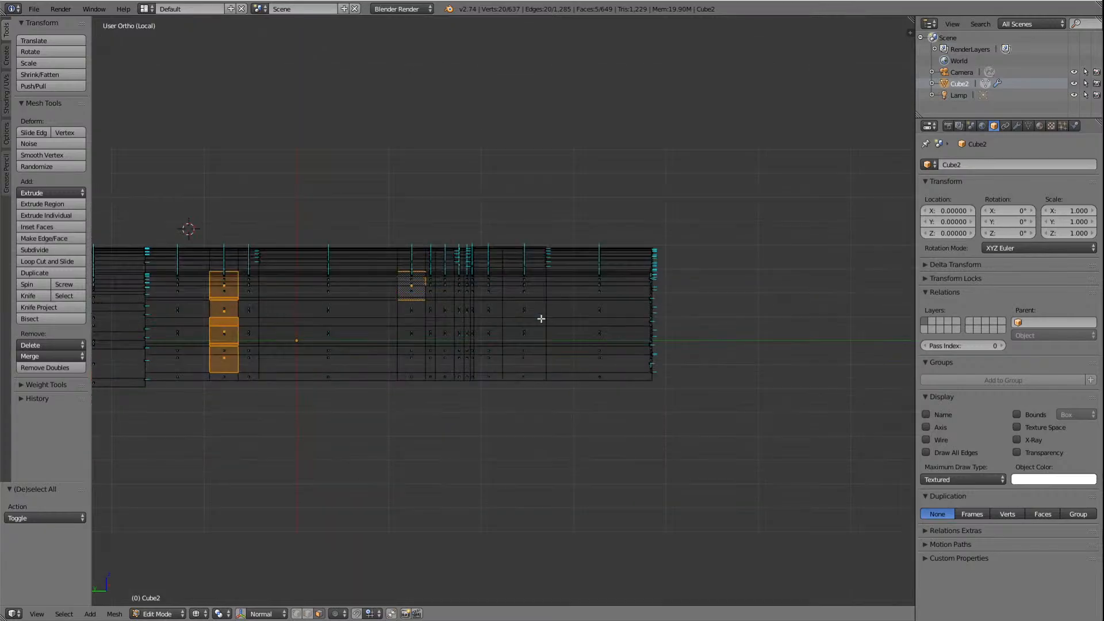
key(KP_8)
key(KP_6)
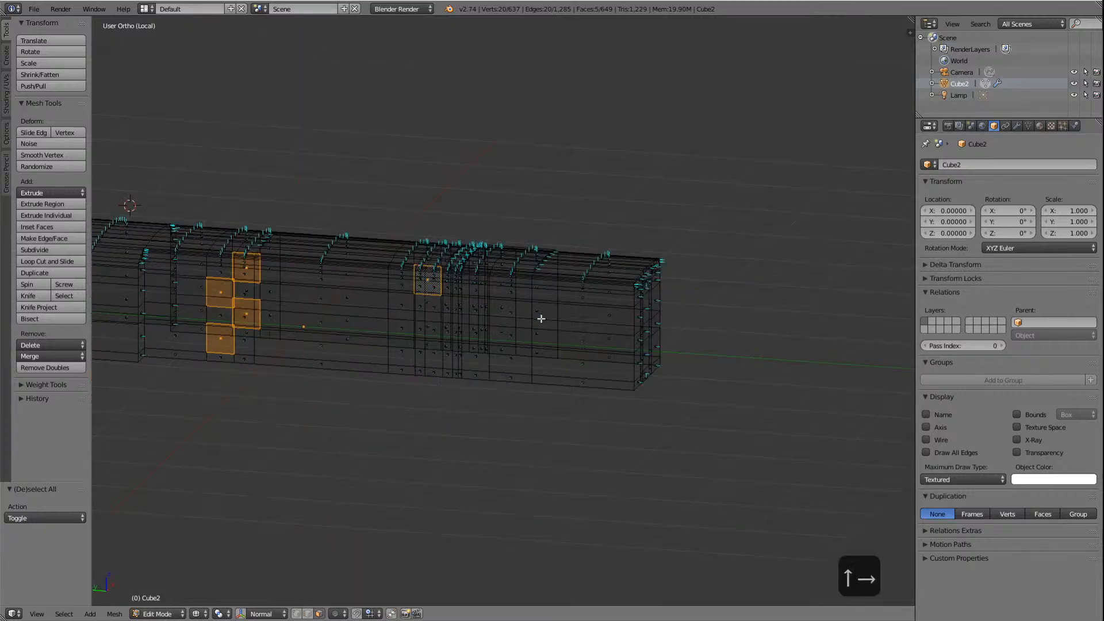
shift+right_click(431, 283)
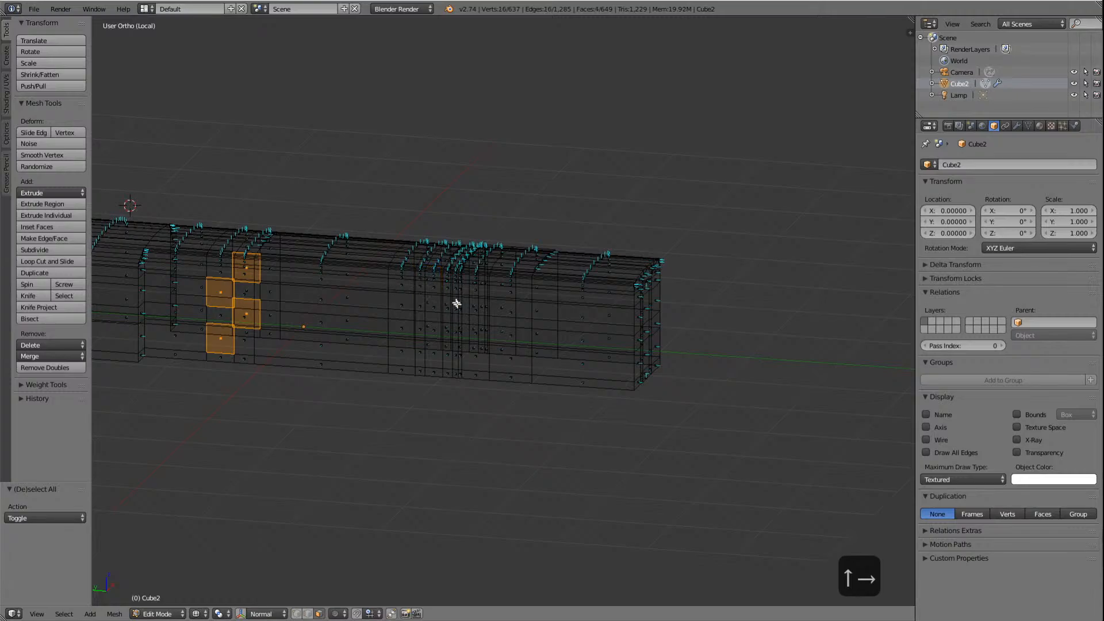
shift+right_click(402, 305)
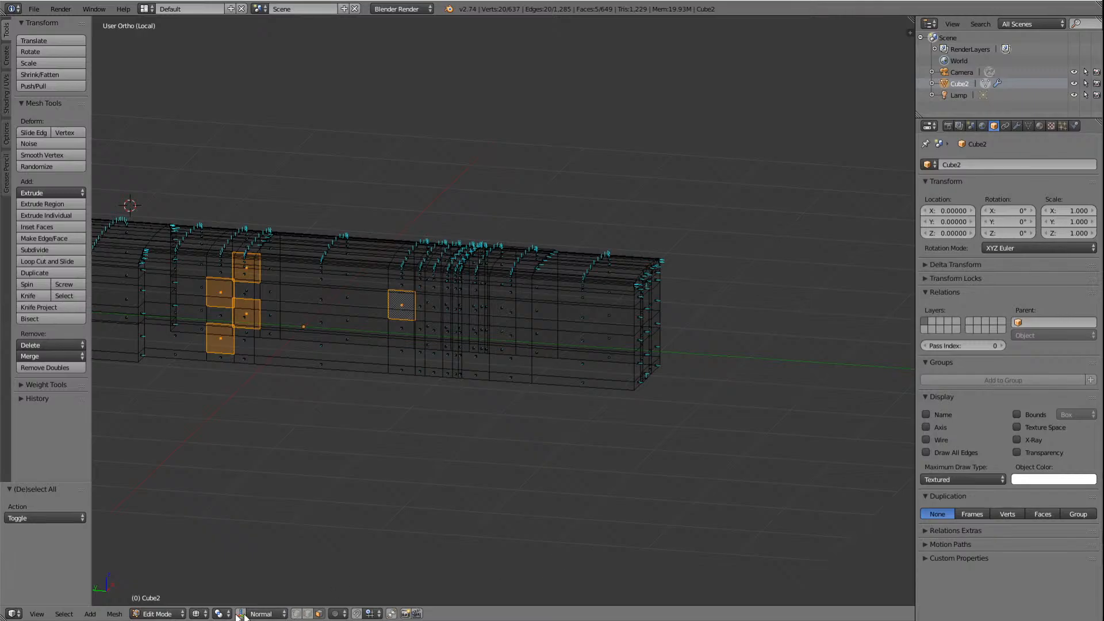
click(199, 614)
click(212, 576)
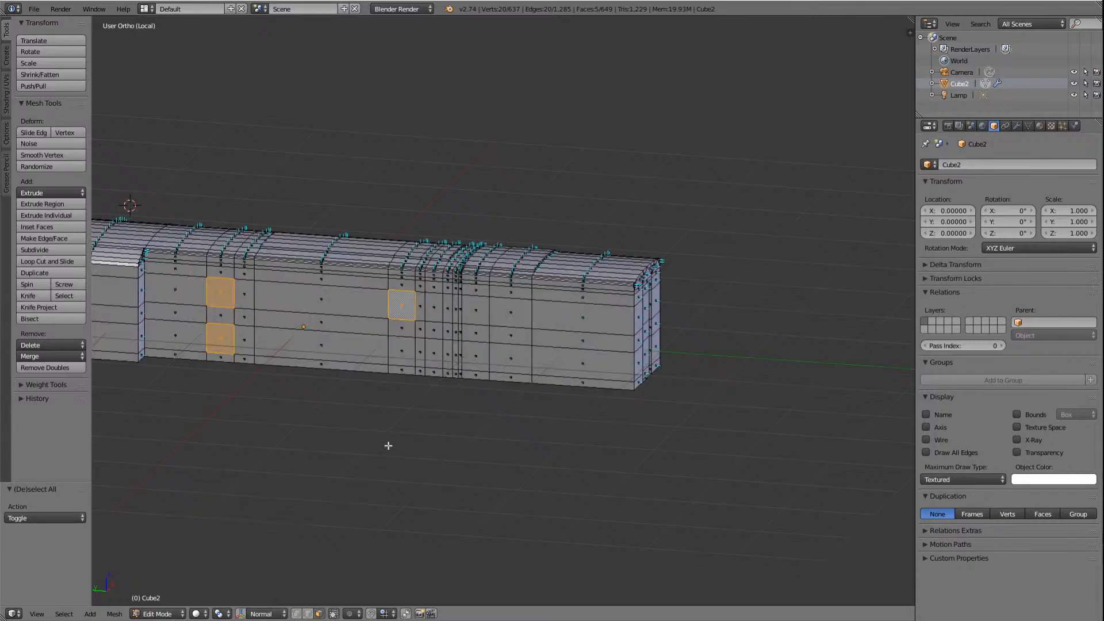
Step: Add the left-side faces of the second and third small upper grilles after the 200 lettering to the selection
shift+right_click(434, 309)
shift+right_click(448, 308)
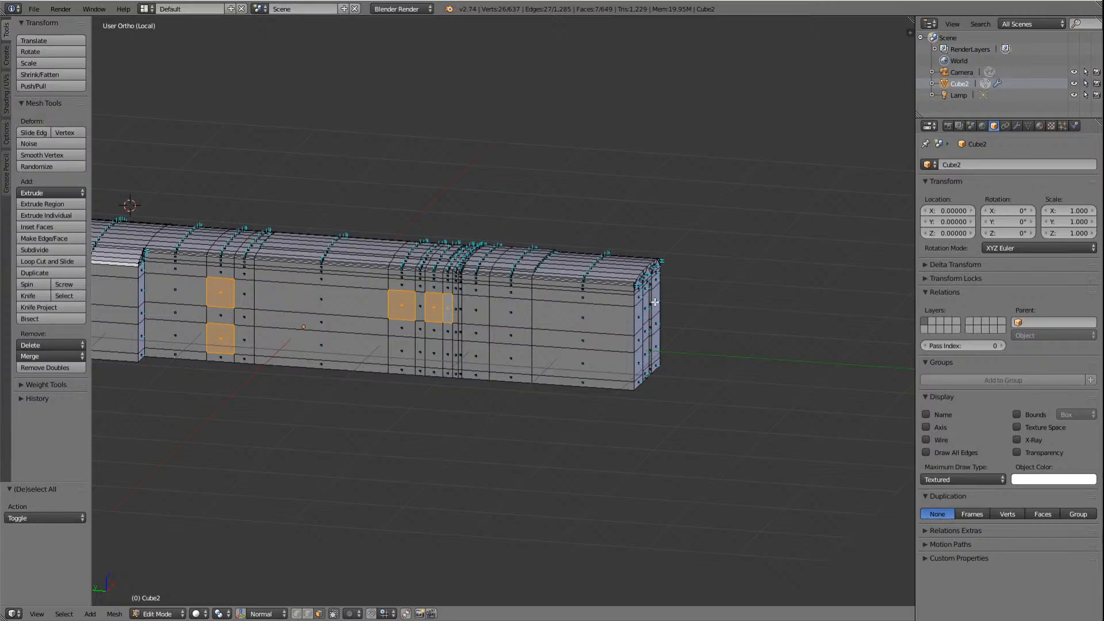
shift+right_click(475, 314)
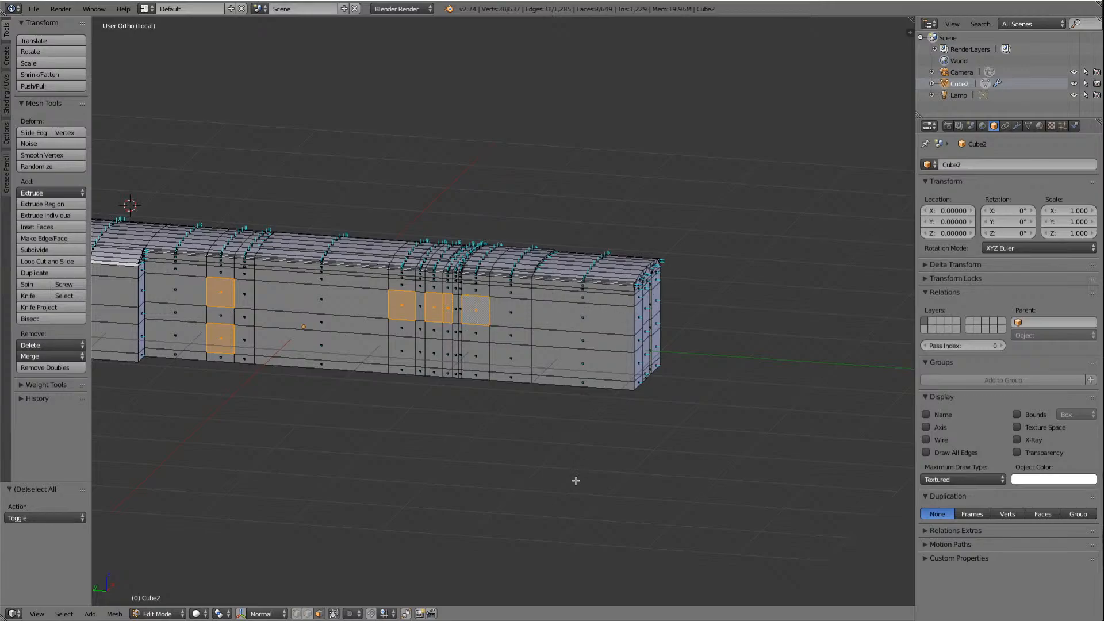
Step: Examine the selected grille faces by orbiting around the end of the body to its opposite side and back
key(Right)
key(Right)
key(Right)
key(Right)
key(Right)
key(Right)
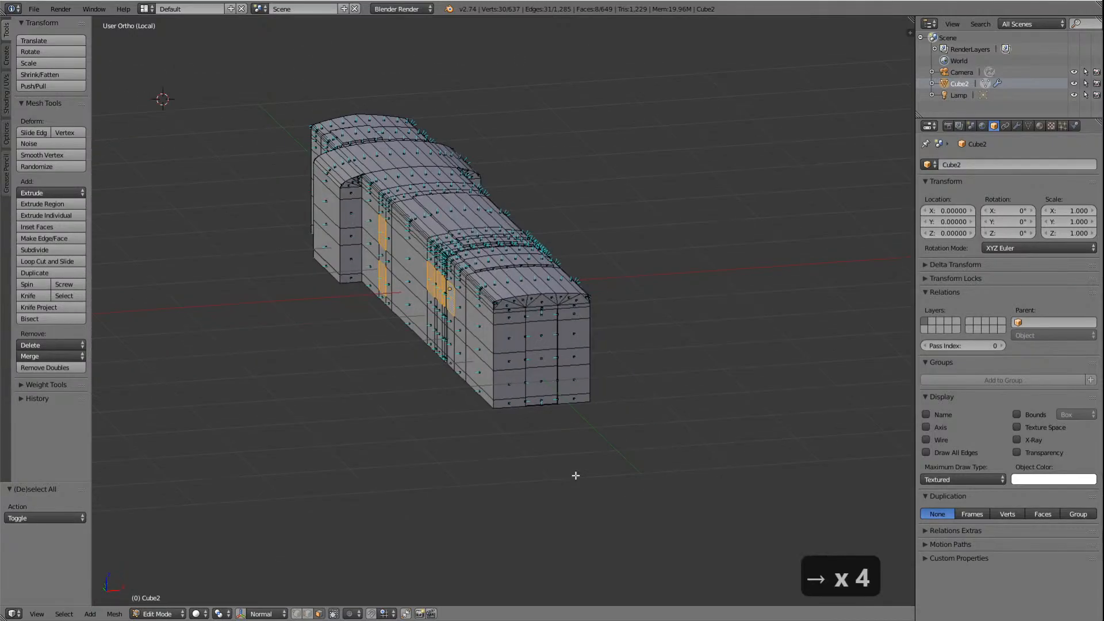
key(Left)
key(Left)
key(Left)
key(Left)
key(Left)
key(Left)
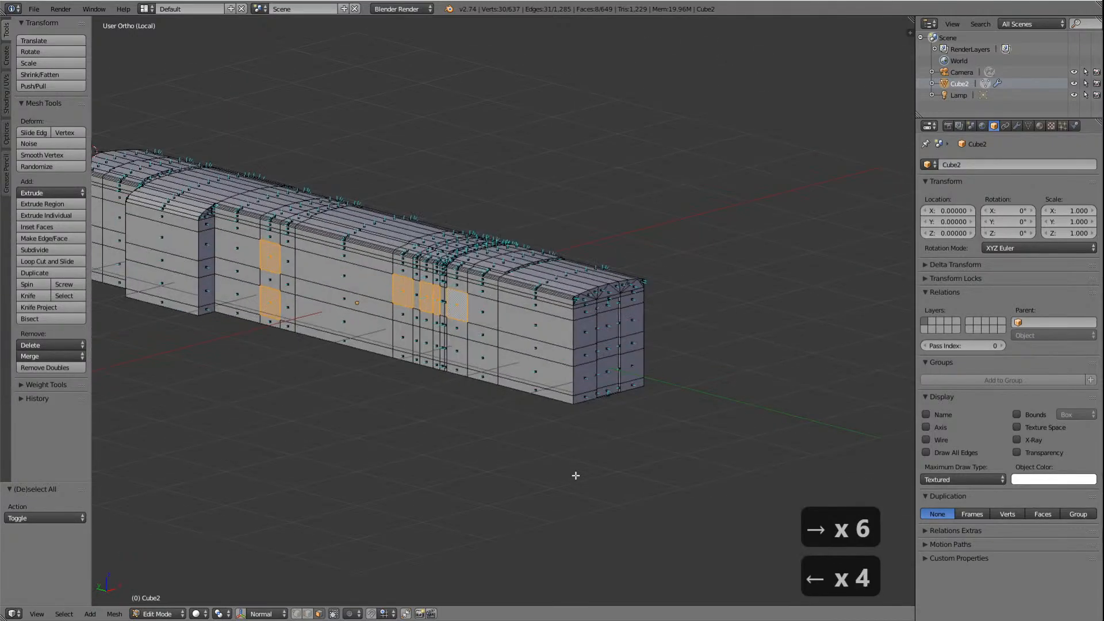
key(Right)
key(Right)
key(Right)
key(Right)
key(Right)
key(Right)
key(Right)
key(Right)
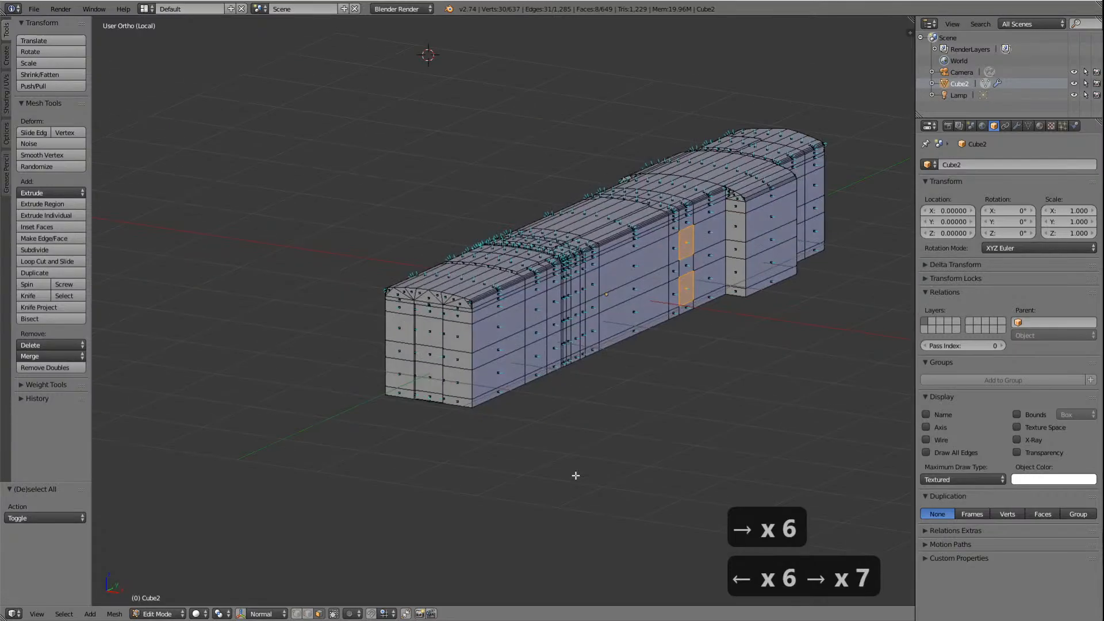
key(Left)
key(Left)
key(Left)
key(Left)
key(Left)
key(Left)
key(Left)
key(Left)
key(Left)
key(Left)
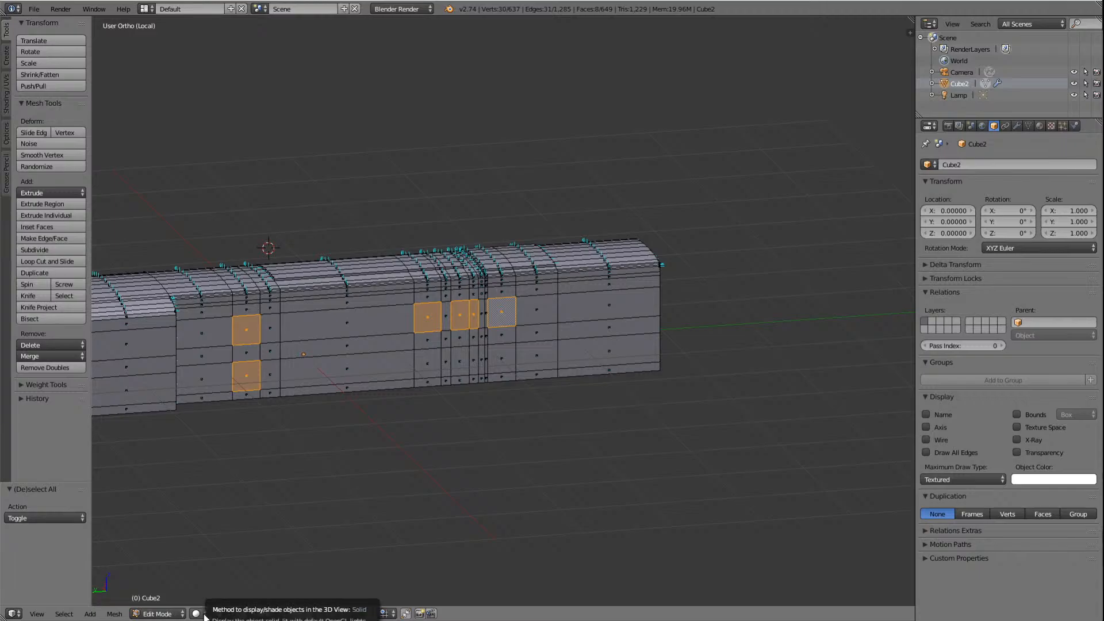
Step: Show the left side in orthographic Wireframe view and compare the selected grille faces with the reference image
key(ctrl+Page_Down)
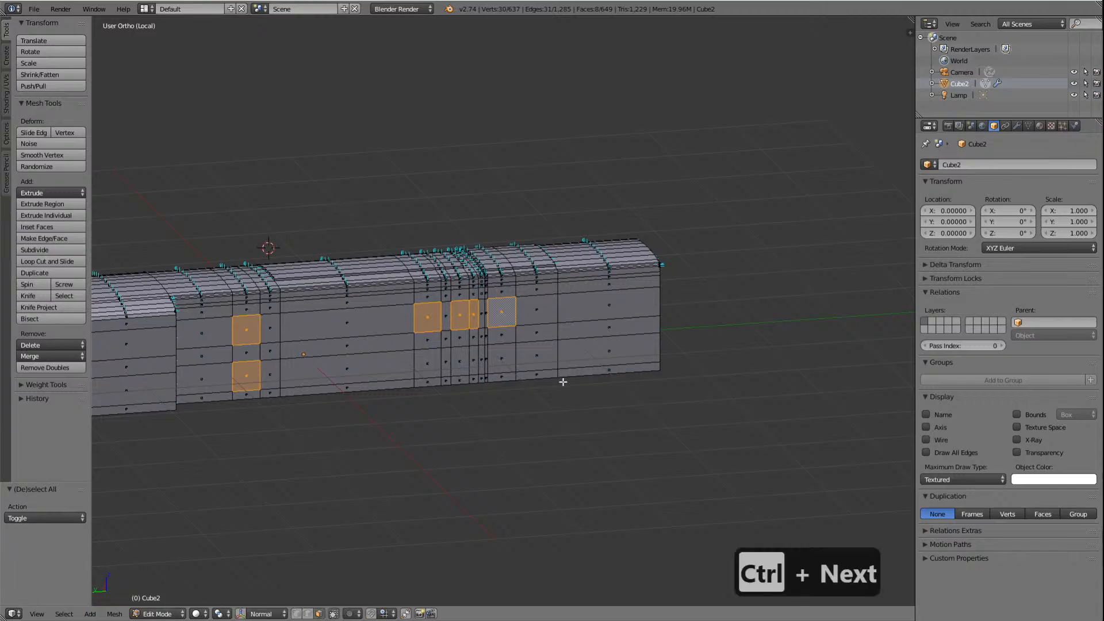
key(KP_5)
key(ctrl+KP_3)
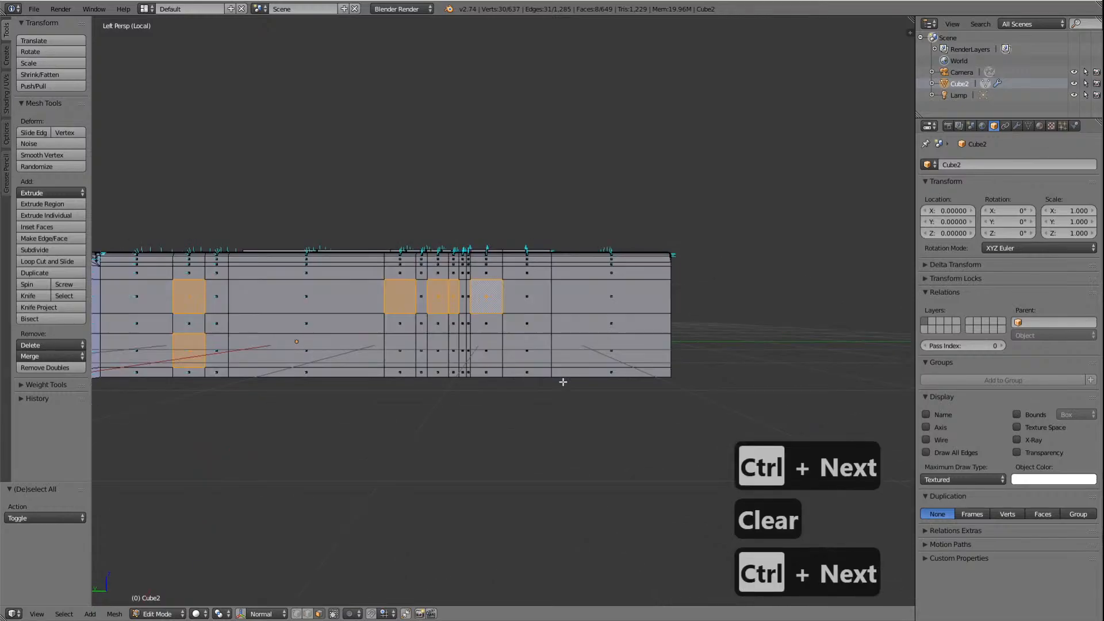
click(199, 614)
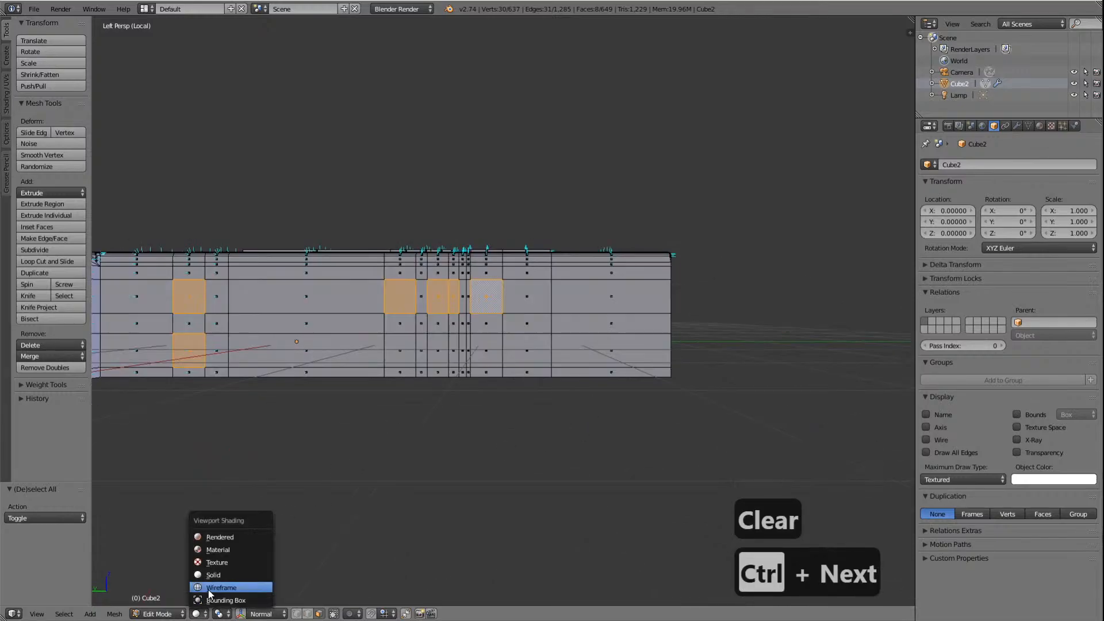
click(209, 590)
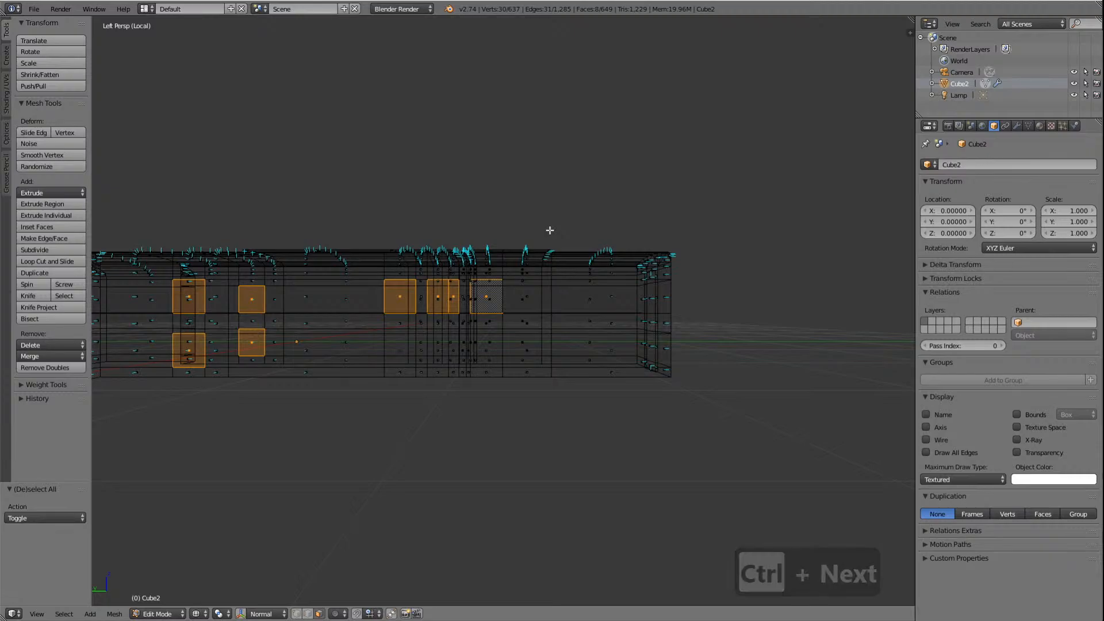
key(KP_5)
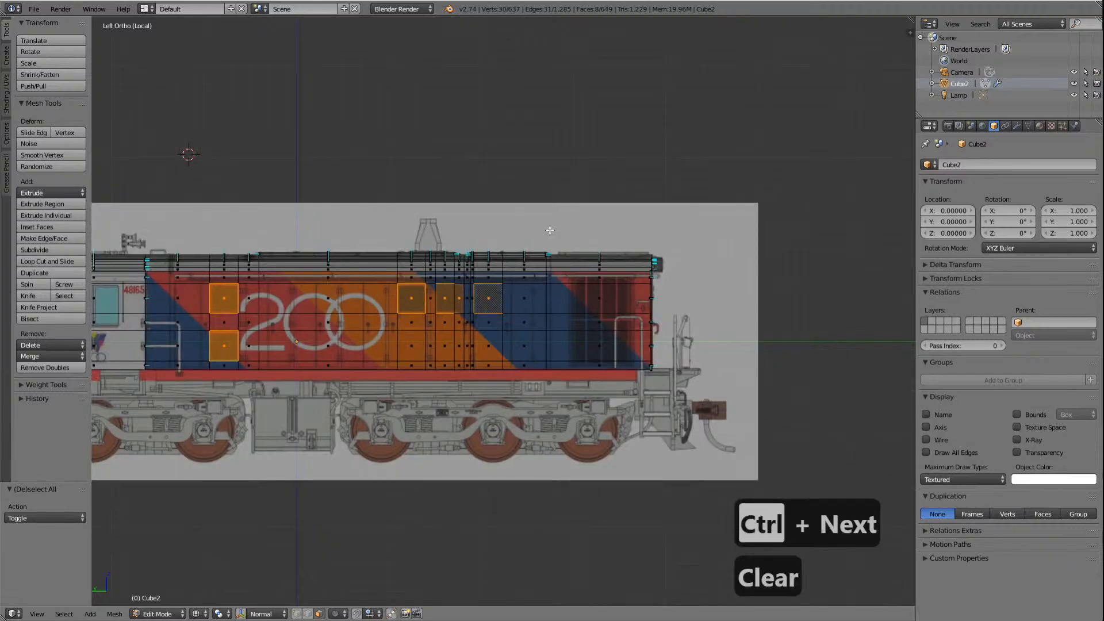
scroll(554, 191, up, 8)
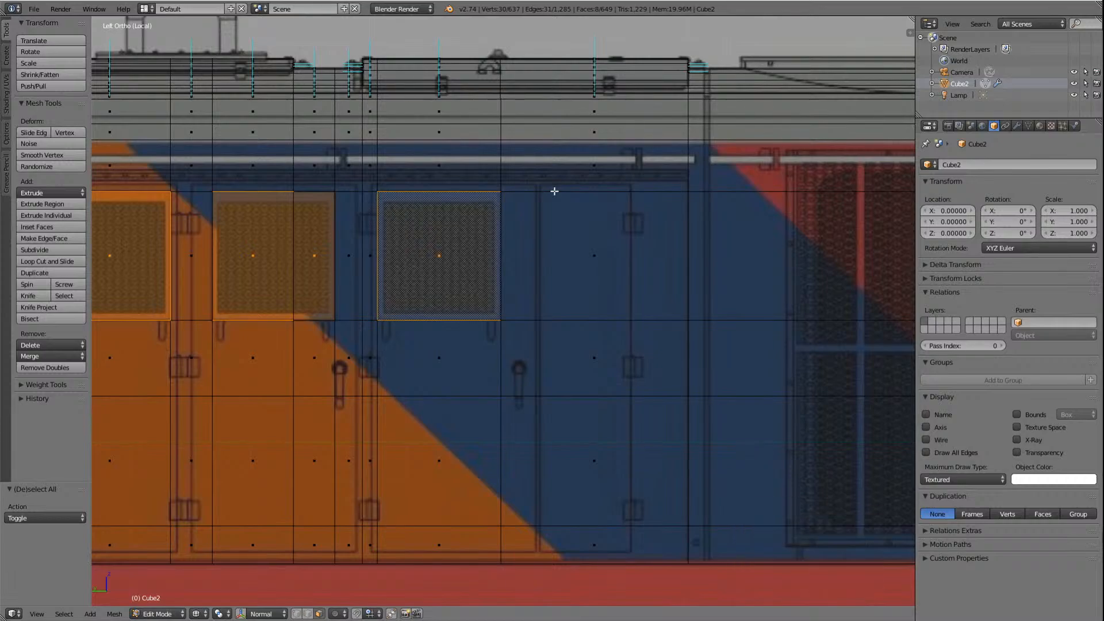
scroll(553, 195, down, 4)
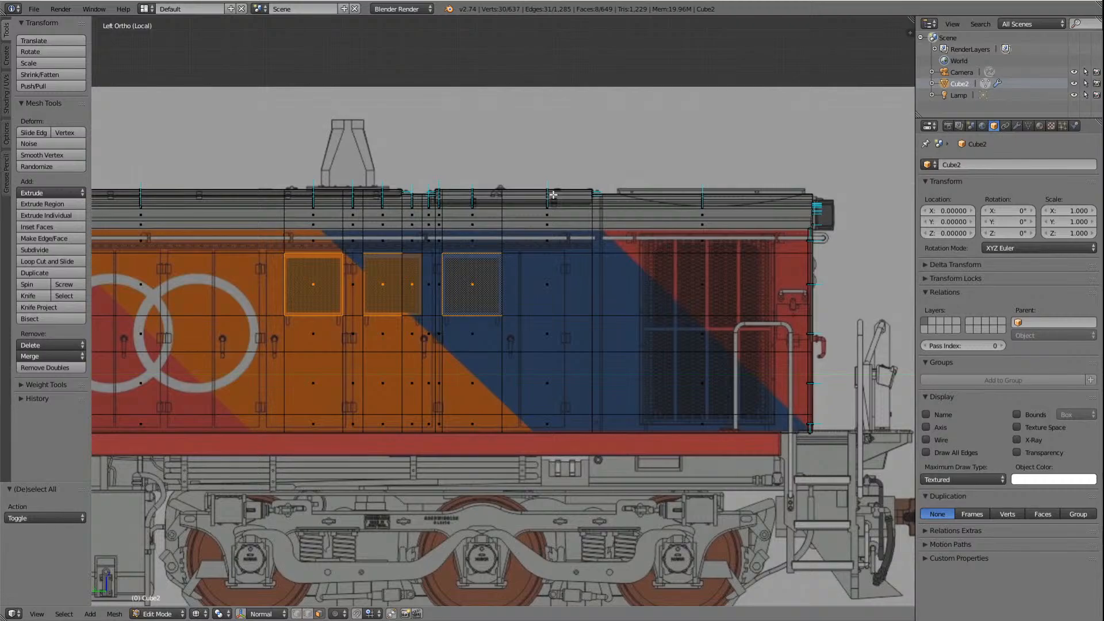
scroll(553, 195, down, 4)
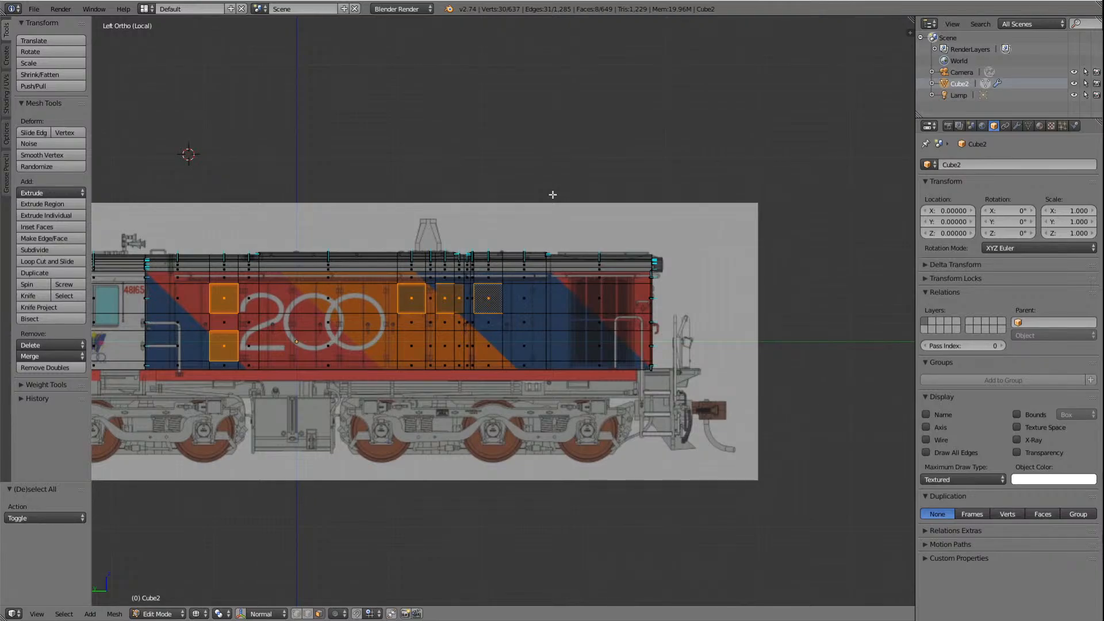
Step: Try to extrude the selected grille faces along the global X axis from above the body, and undo the extrusion
key(KP_6)
key(KP_6)
key(KP_6)
key(KP_6)
key(KP_6)
key(KP_6)
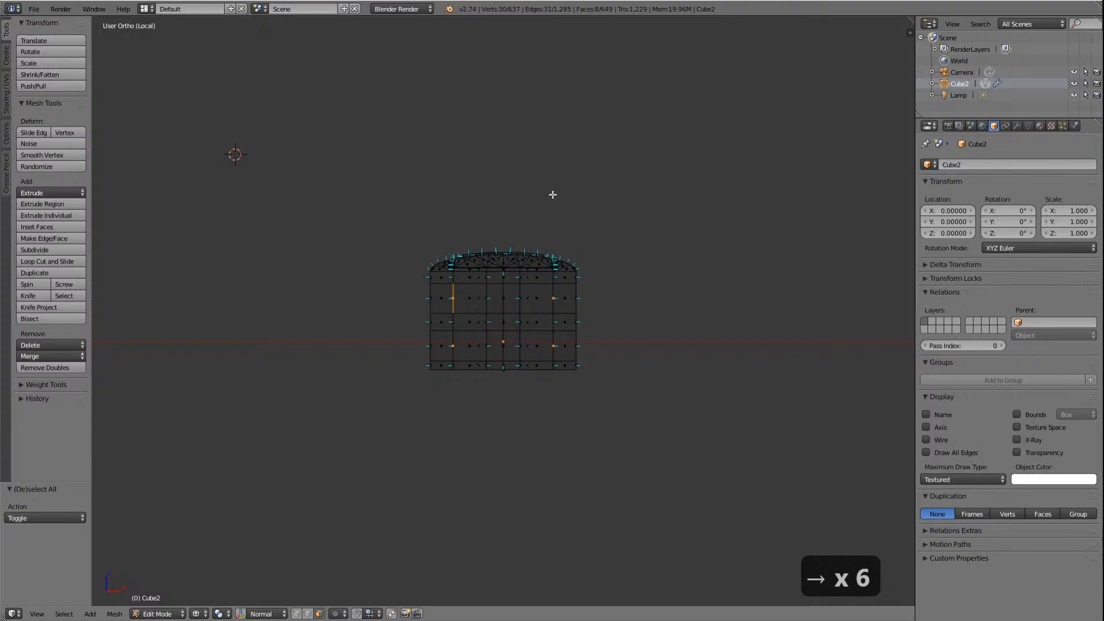
key(KP_8)
key(KP_8)
key(KP_8)
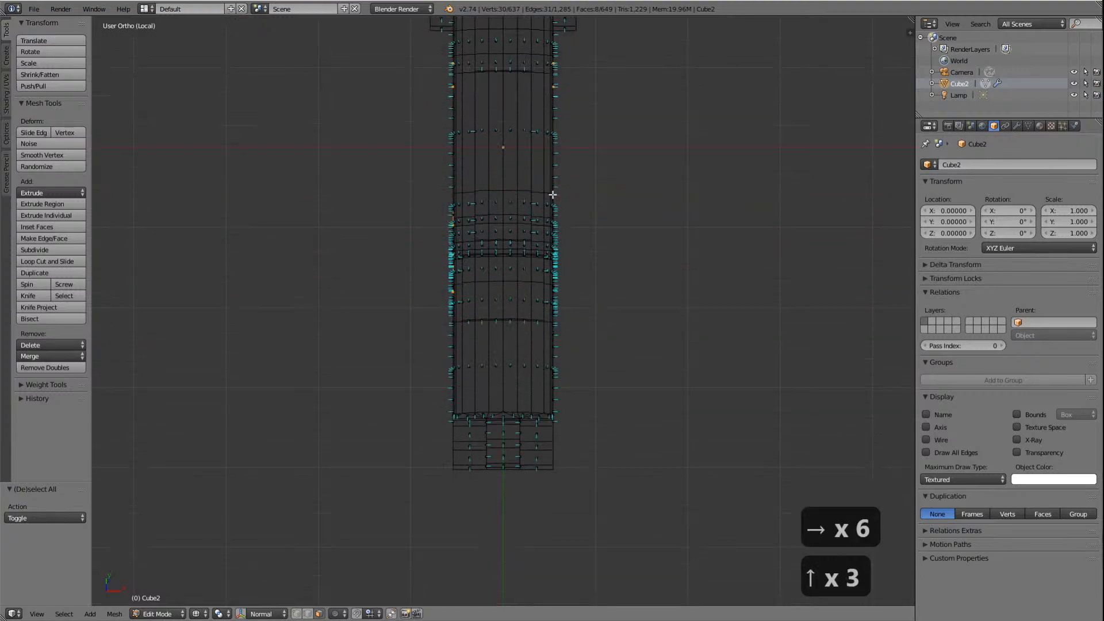
key(KP_8)
key(KP_8)
key(KP_8)
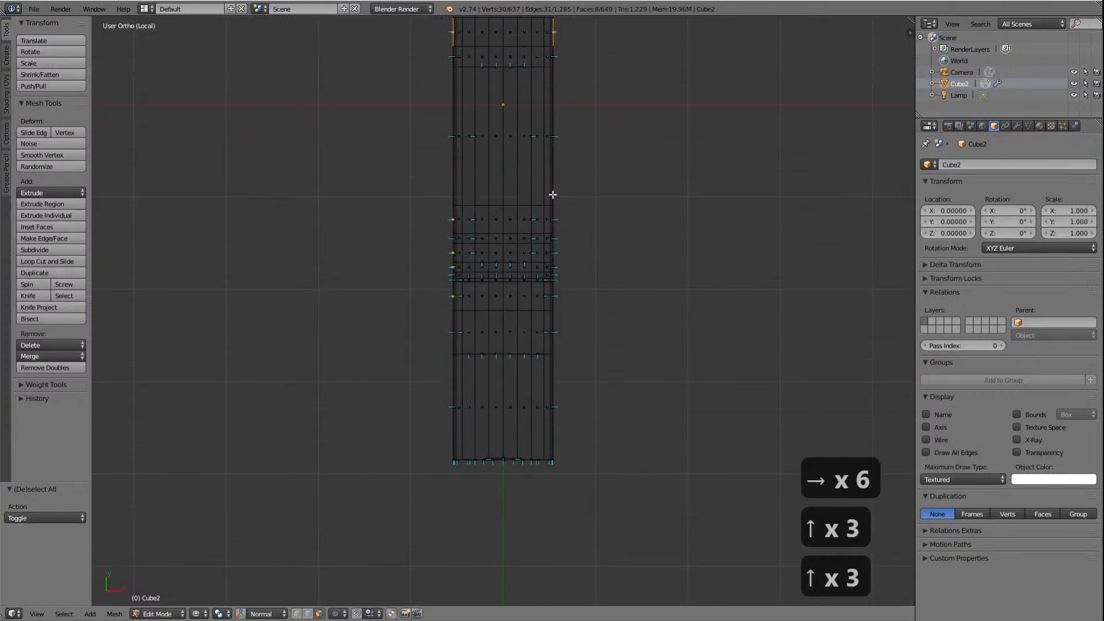
shift+scroll(596, 238, up, 9)
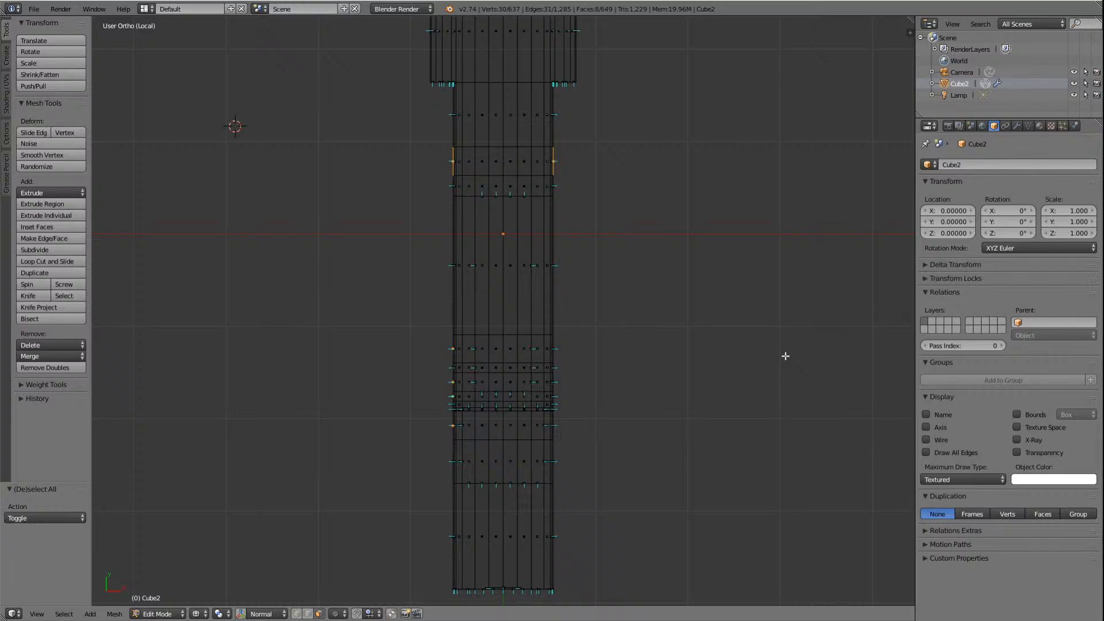
key(e)
key(x)
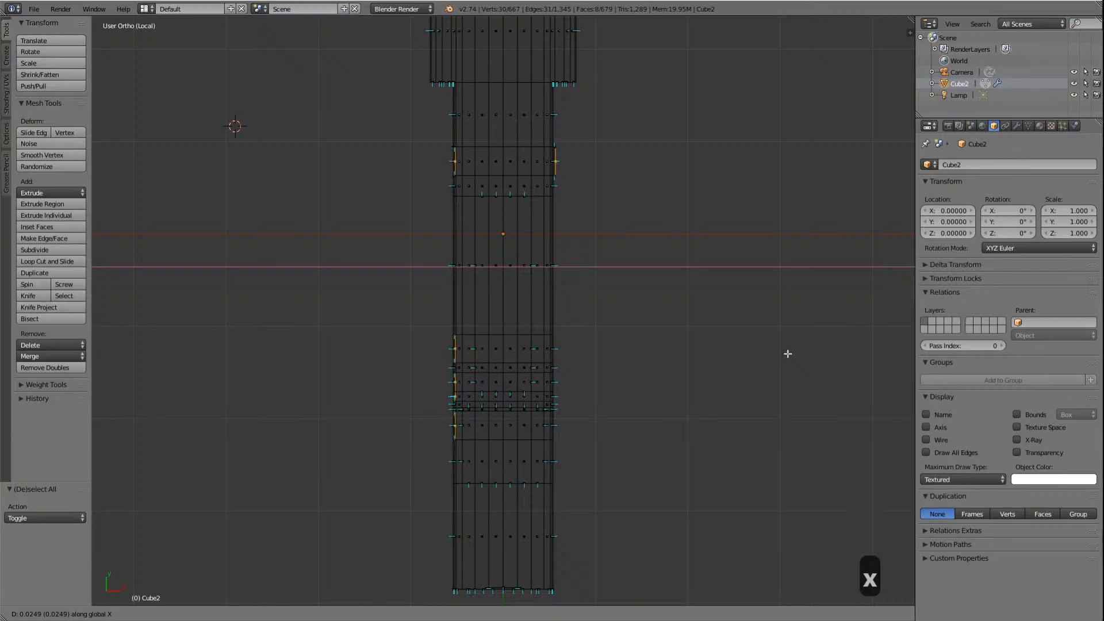
right_click(788, 353)
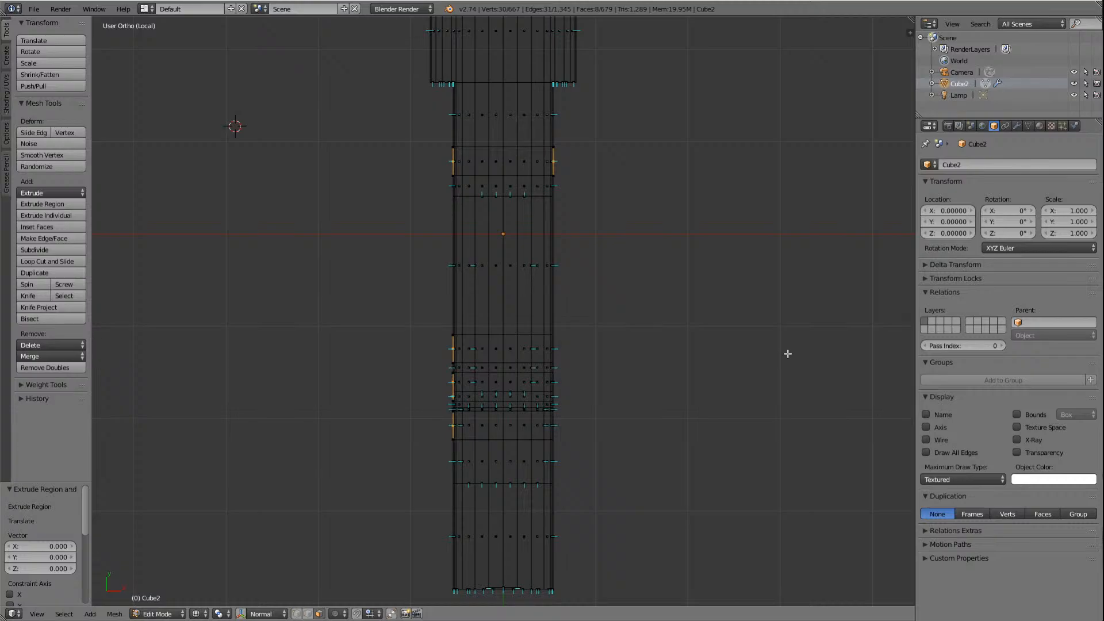
key(ctrl+z)
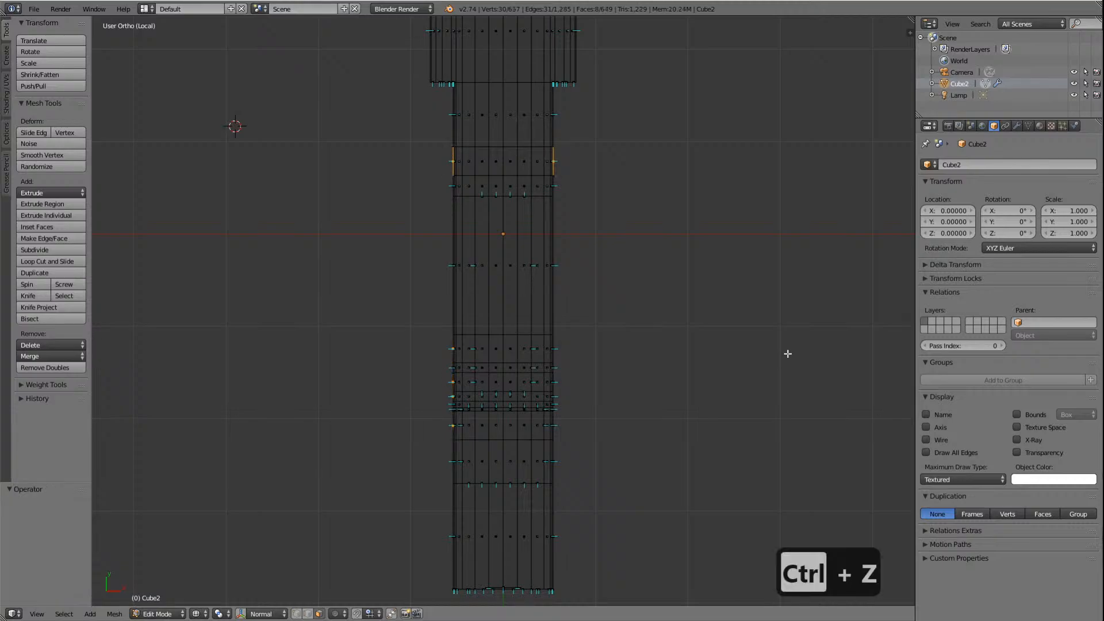
Step: Examine the selected grille faces on both sides of the wireframe body from an angled view and from above
key(KP_4)
key(KP_4)
key(KP_4)
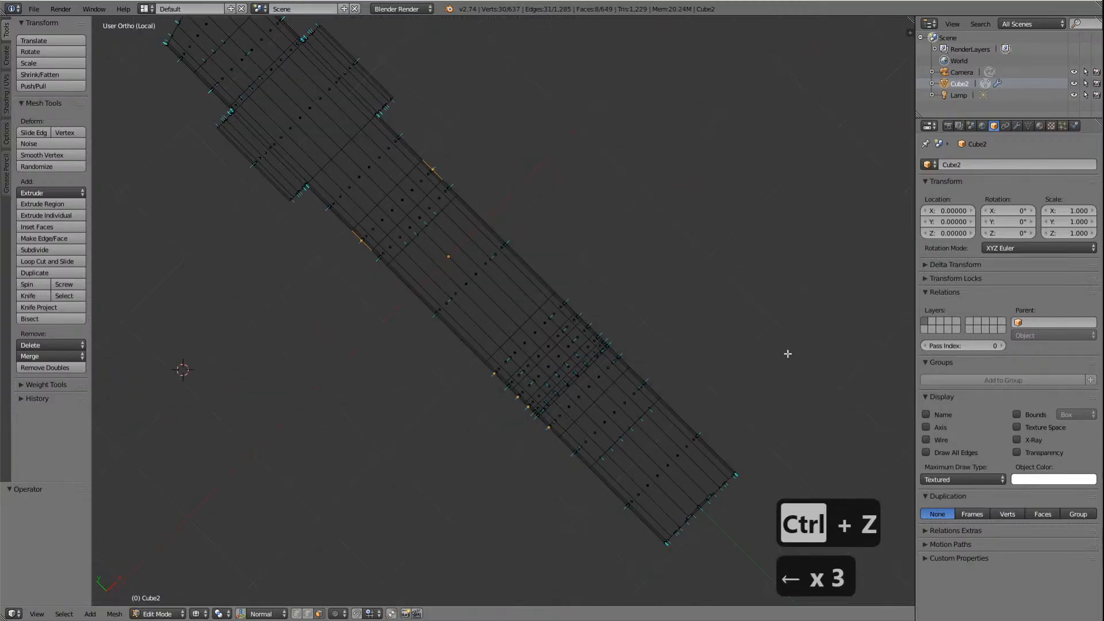
key(KP_2)
key(KP_2)
key(KP_2)
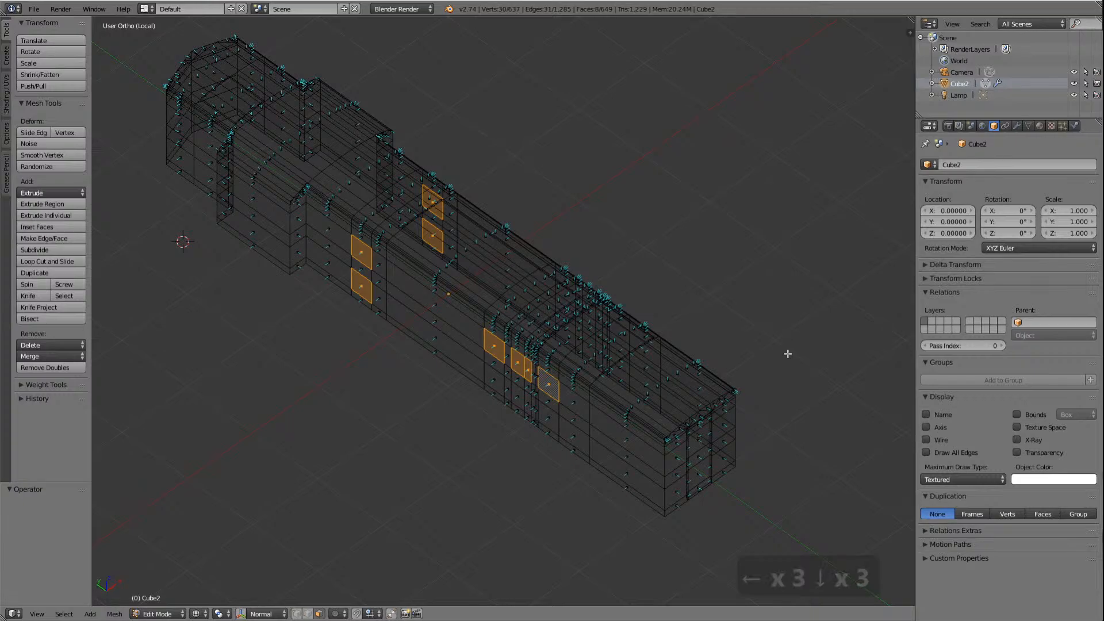
key(KP_6)
key(KP_6)
key(KP_6)
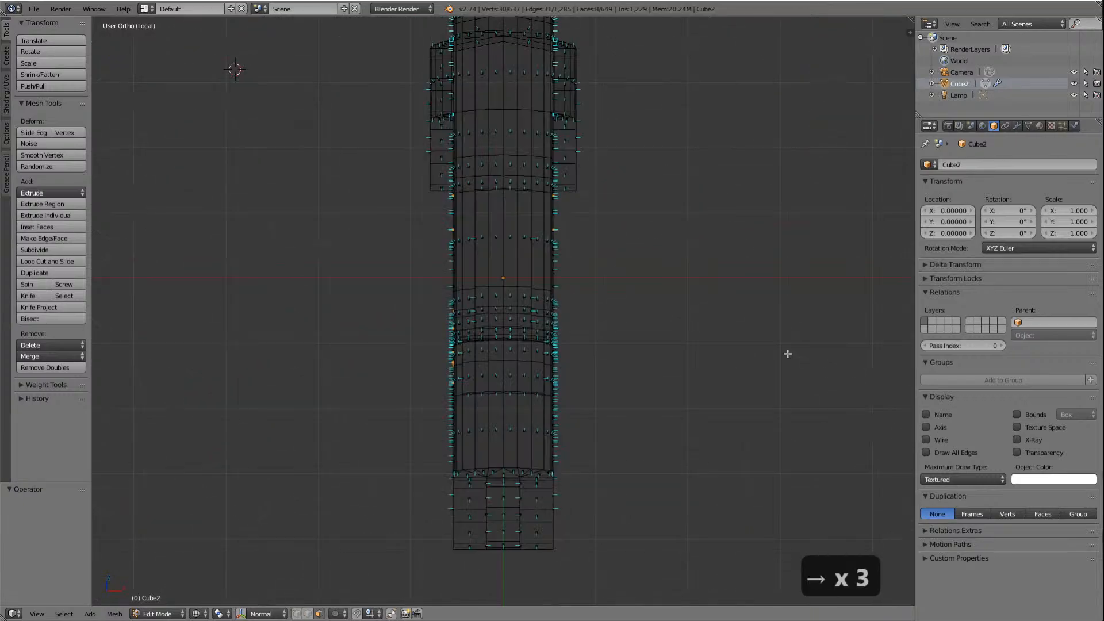
key(KP_8)
key(KP_8)
key(KP_8)
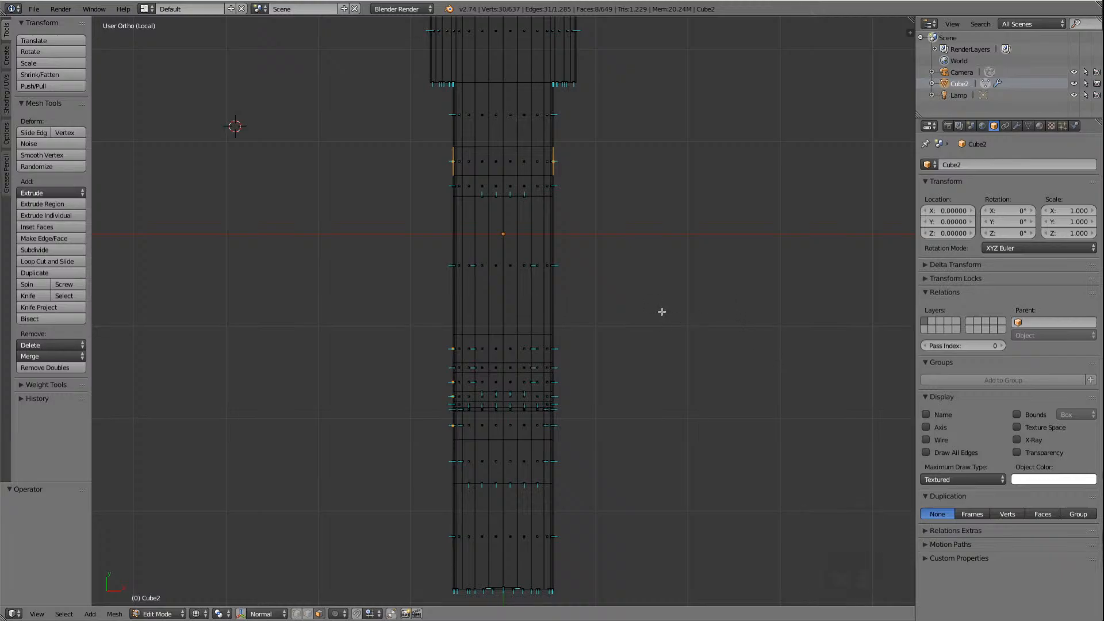
Step: Extrude the selected grille faces and scale them by about 1.146 along the global X axis
key(e)
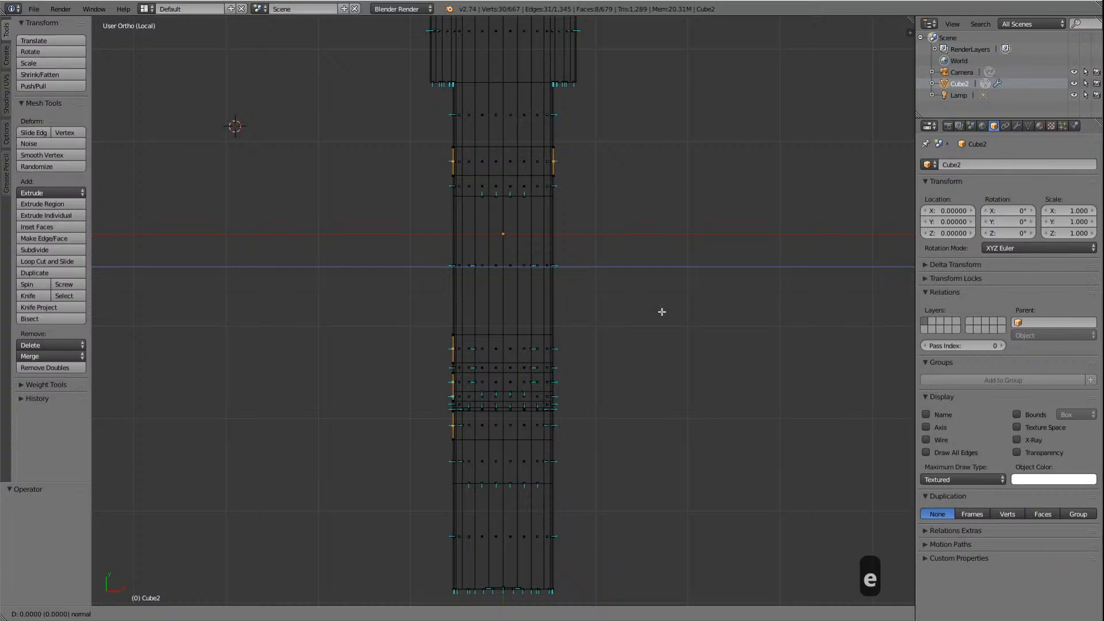
key(s)
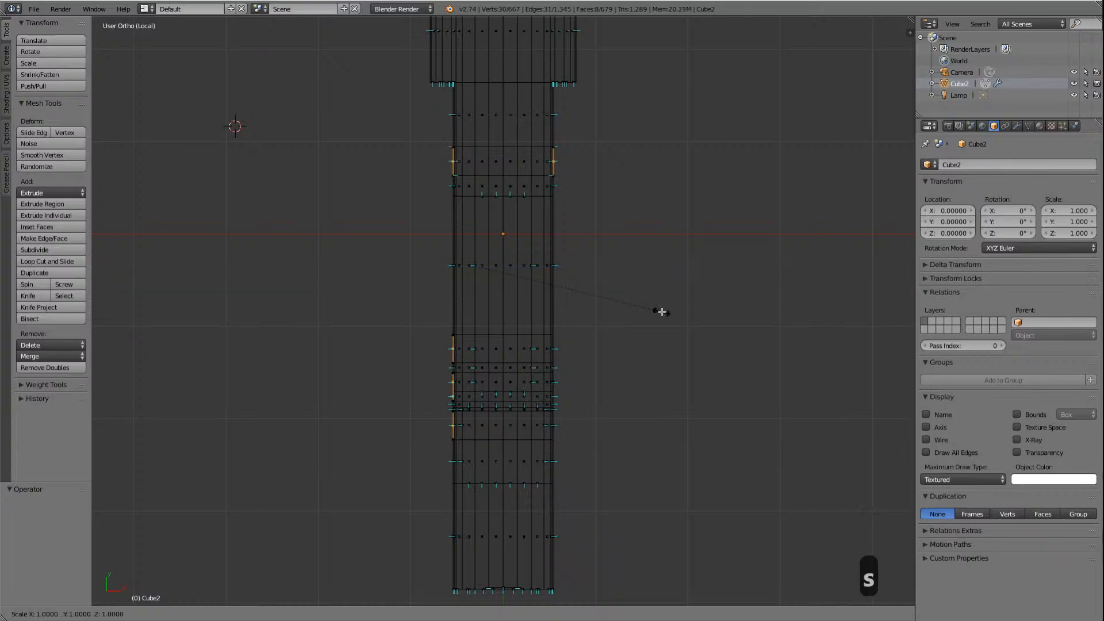
key(x)
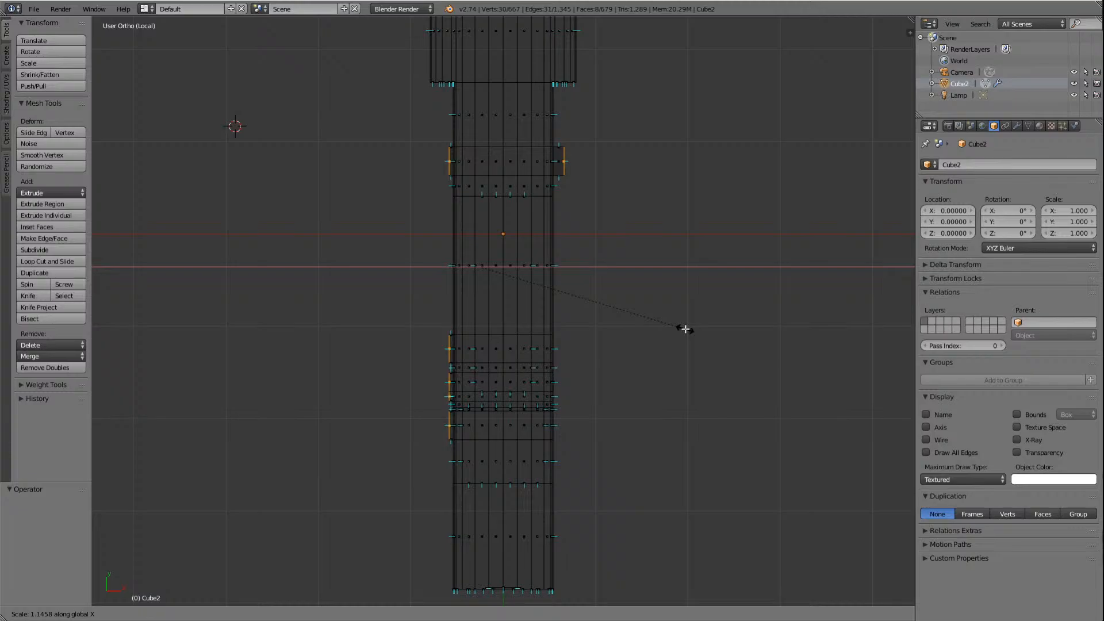
click(684, 328)
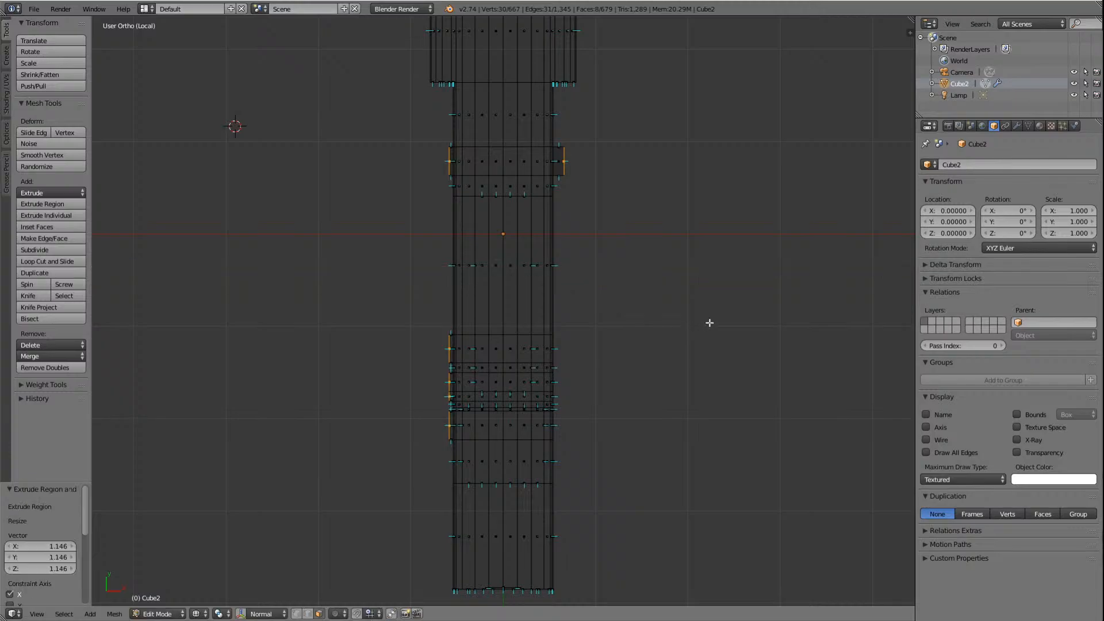
Step: Examine how far the extruded grille faces stand out on each side by viewing the body from above and below
key(shift+KP_4)
key(shift+KP_4)
key(shift+KP_4)
key(shift+KP_4)
key(shift+KP_4)
key(shift+KP_4)
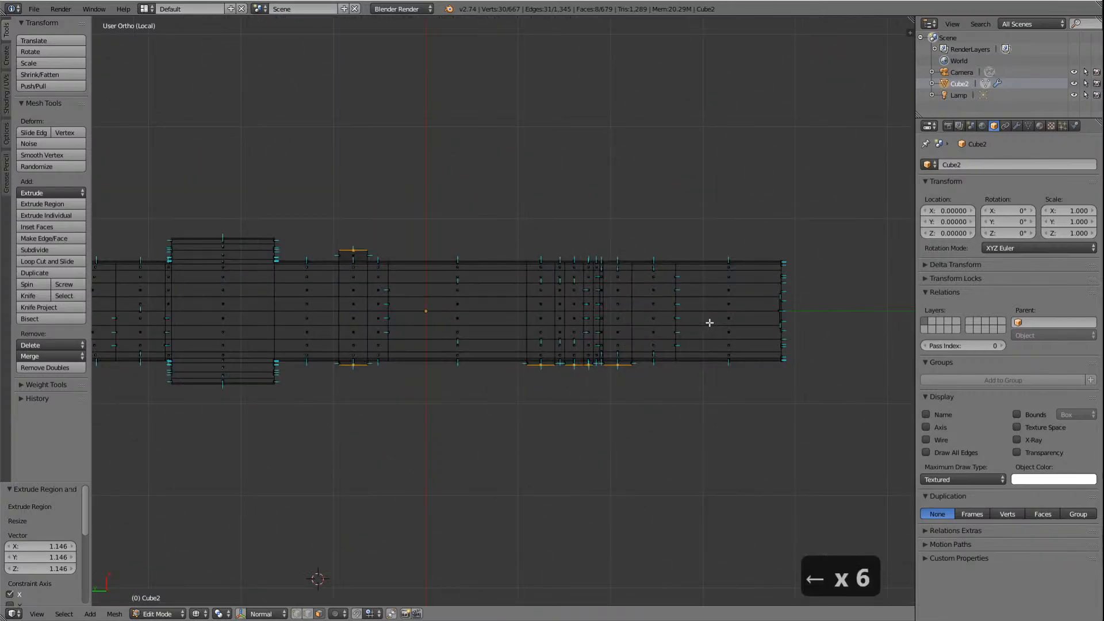
key(KP_2)
key(KP_2)
key(KP_2)
key(KP_2)
key(KP_2)
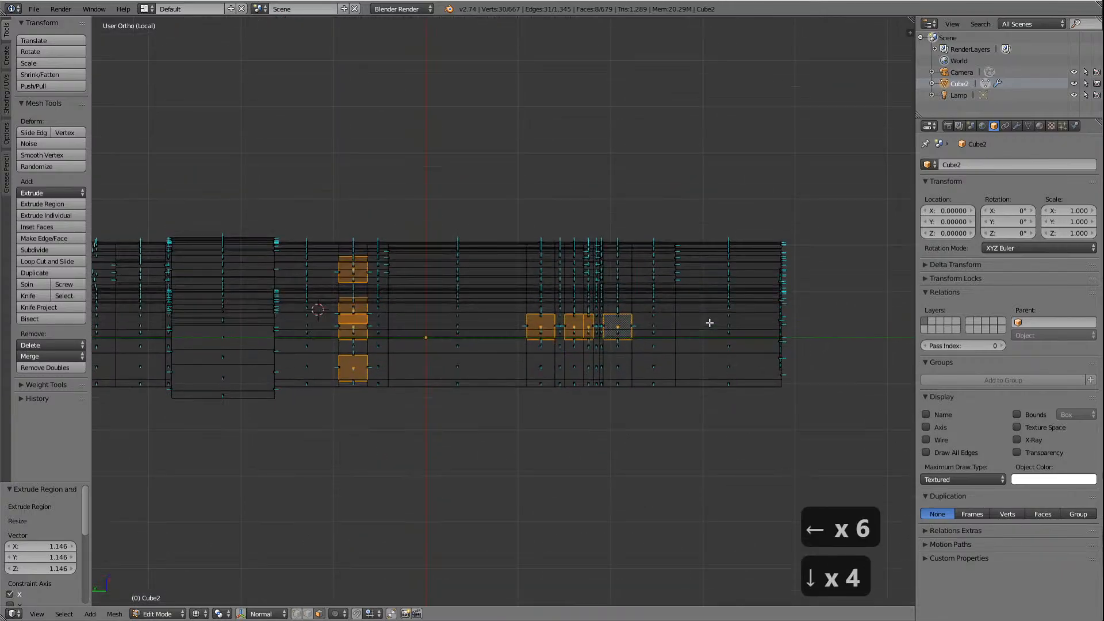
key(KP_2)
key(KP_2)
key(KP_2)
key(KP_2)
key(KP_2)
key(KP_2)
key(KP_2)
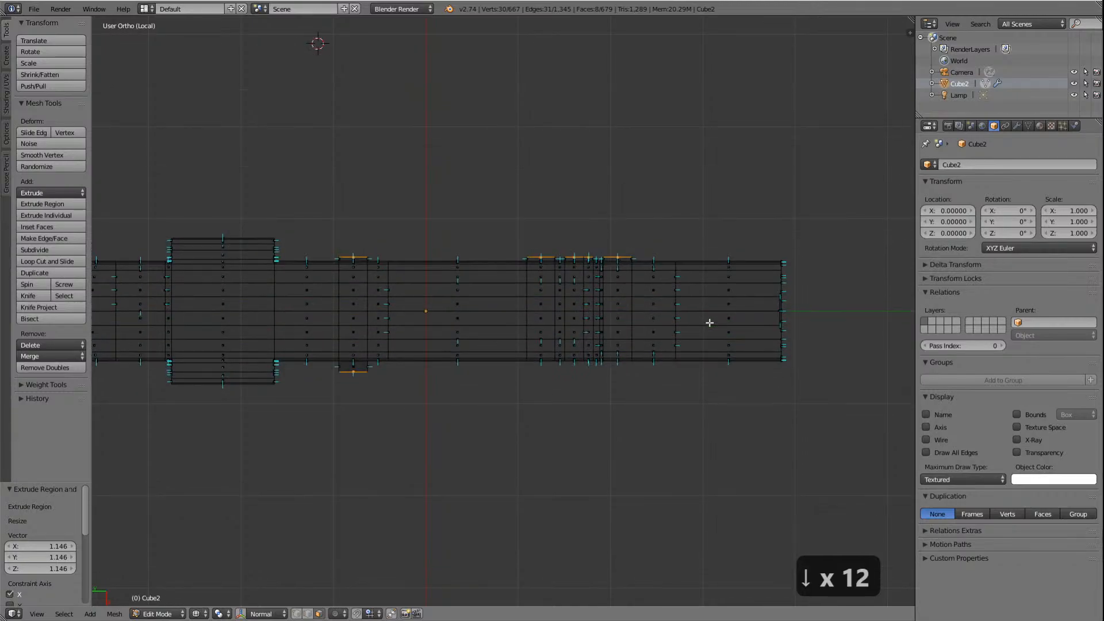
key(KP_8)
key(KP_8)
key(KP_8)
key(KP_8)
key(KP_8)
key(KP_8)
key(KP_8)
key(KP_8)
key(KP_8)
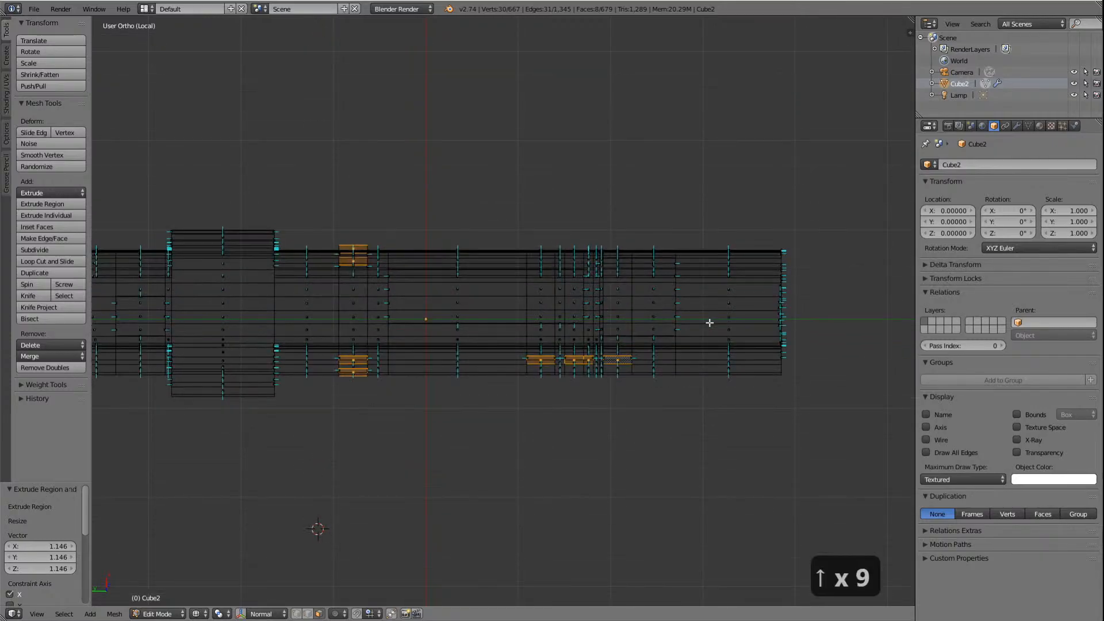
Step: Deselect everything and change the viewport shading to Solid
key(a)
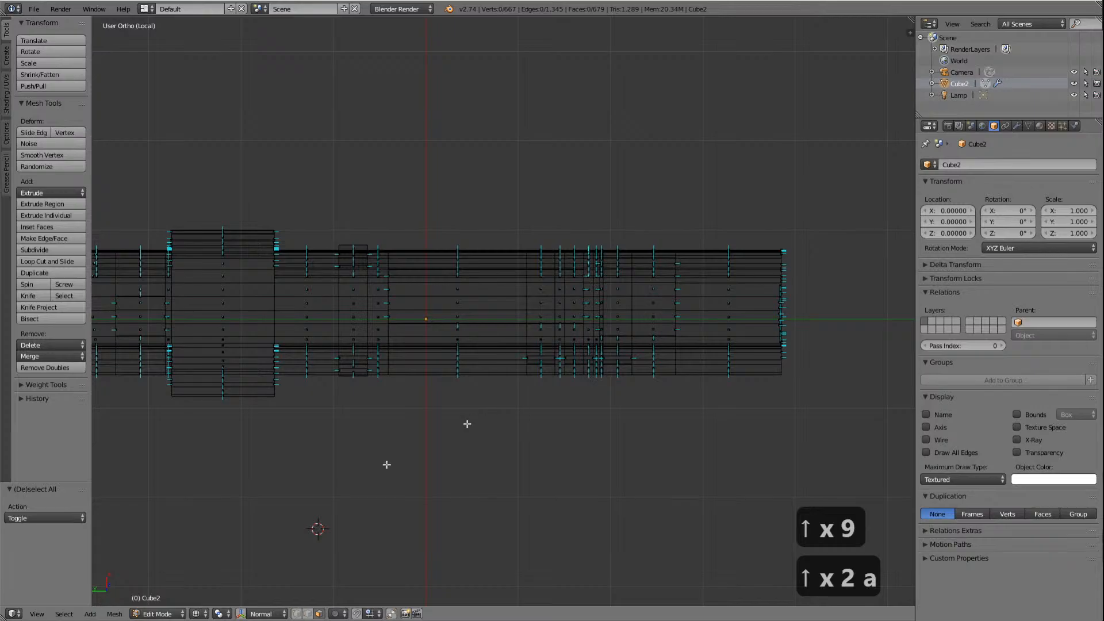
click(196, 614)
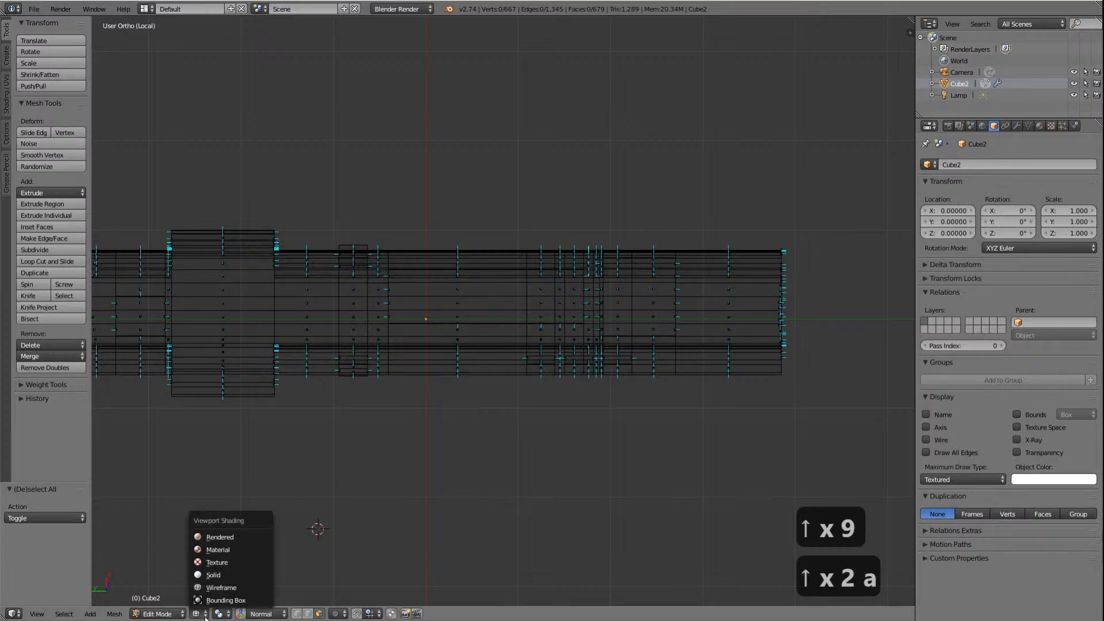
click(209, 574)
Step: Select the outer faces of the extruded upper and lower grille blocks nearest the wider cab section on the left side
scroll(337, 474, up, 4)
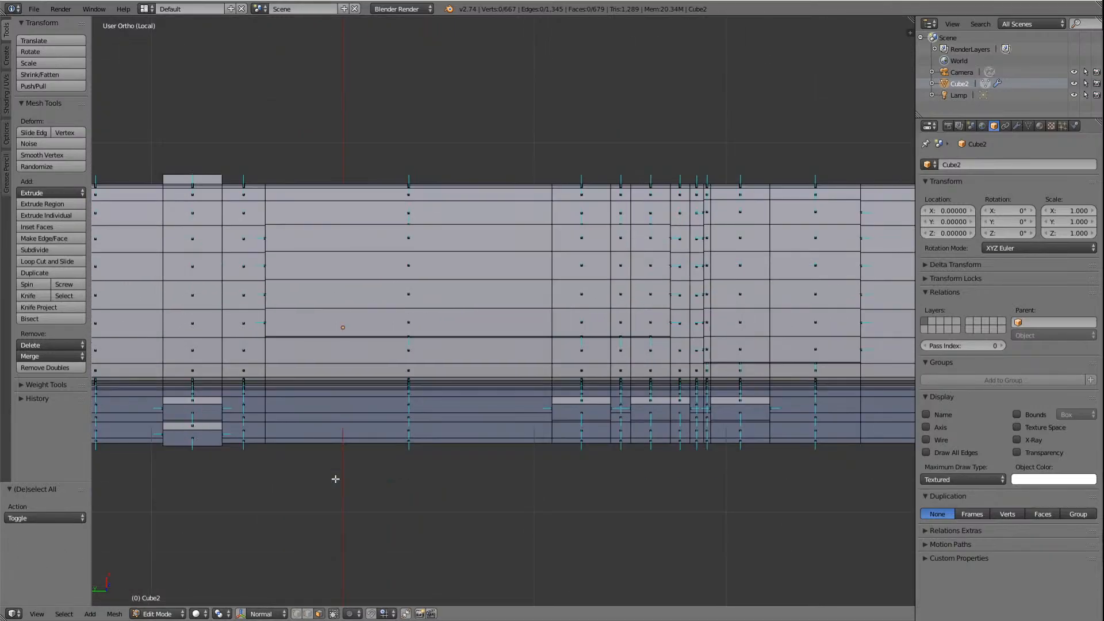
shift+scroll(335, 479, down, 4)
shift+scroll(334, 479, down, 3)
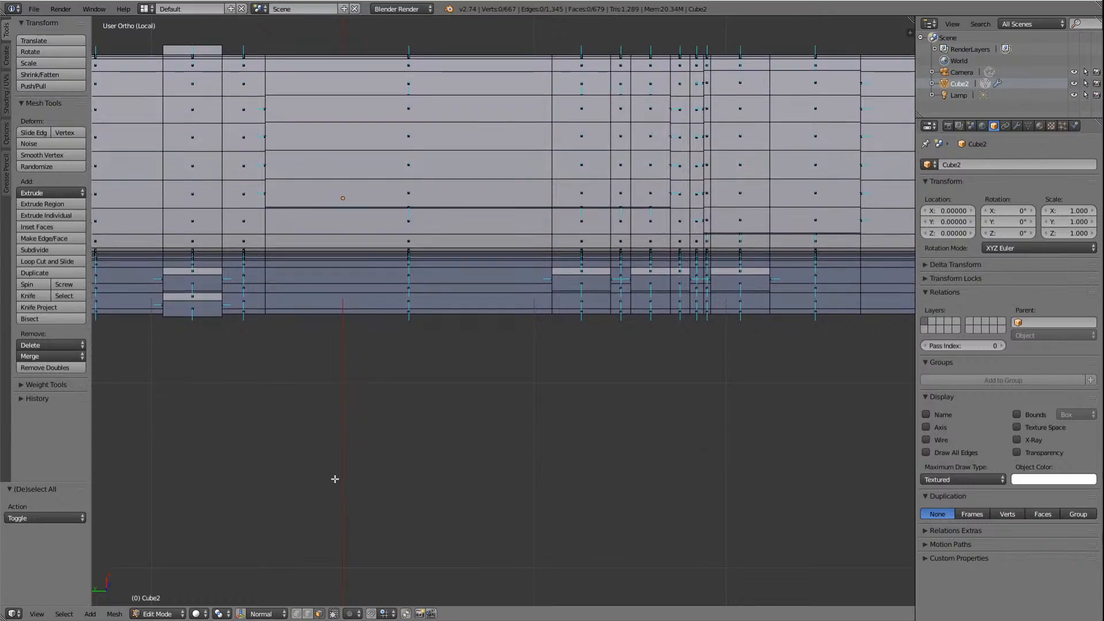
ctrl+scroll(334, 479, down, 10)
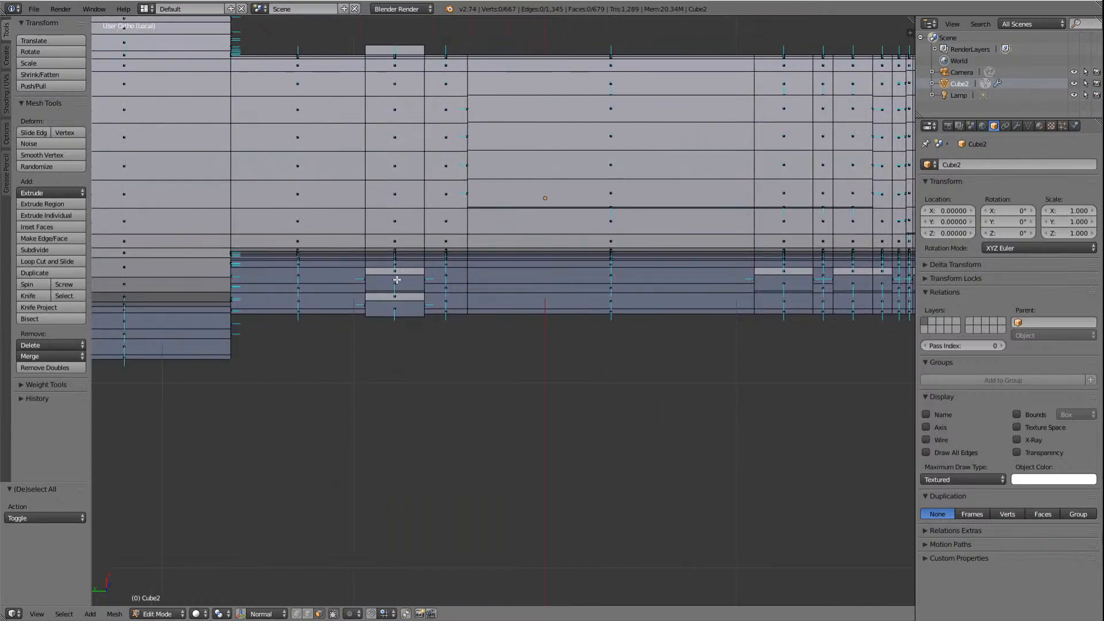
right_click(400, 288)
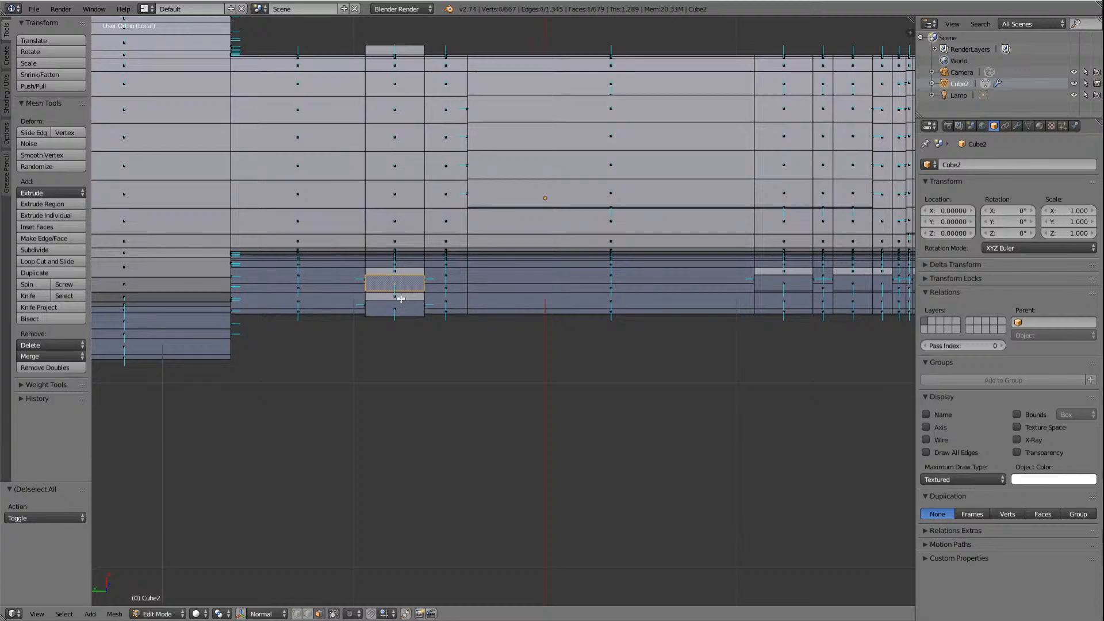
shift+right_click(402, 309)
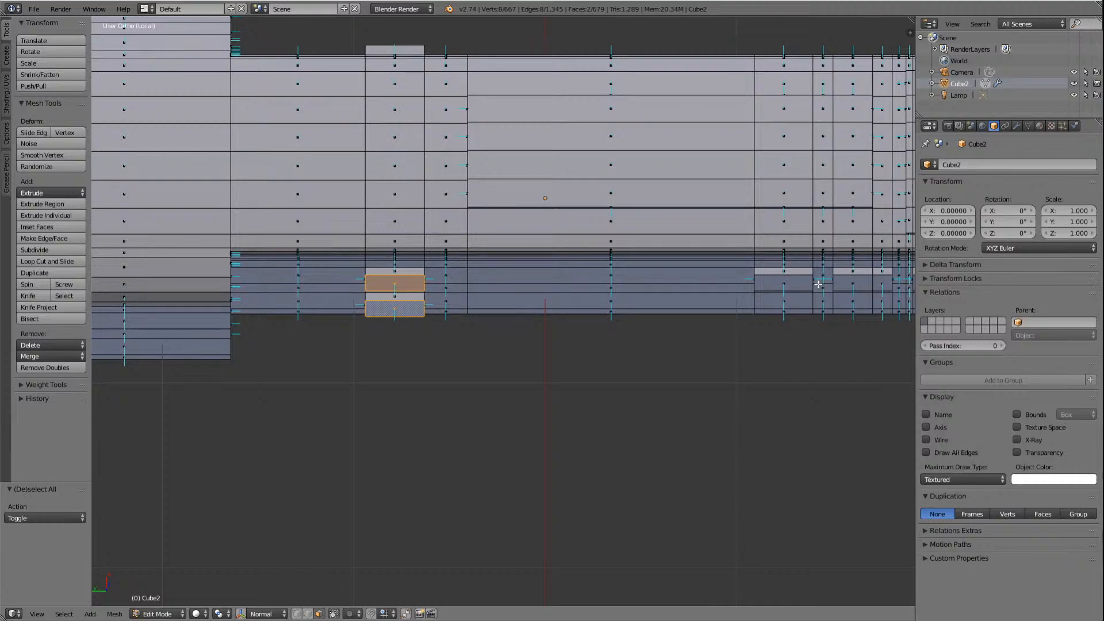
Step: Move the outer faces of the two thin side blocks 0.024 inward along the X axis
key(Right)
key(Right)
key(Right)
key(Right)
key(Right)
key(Right)
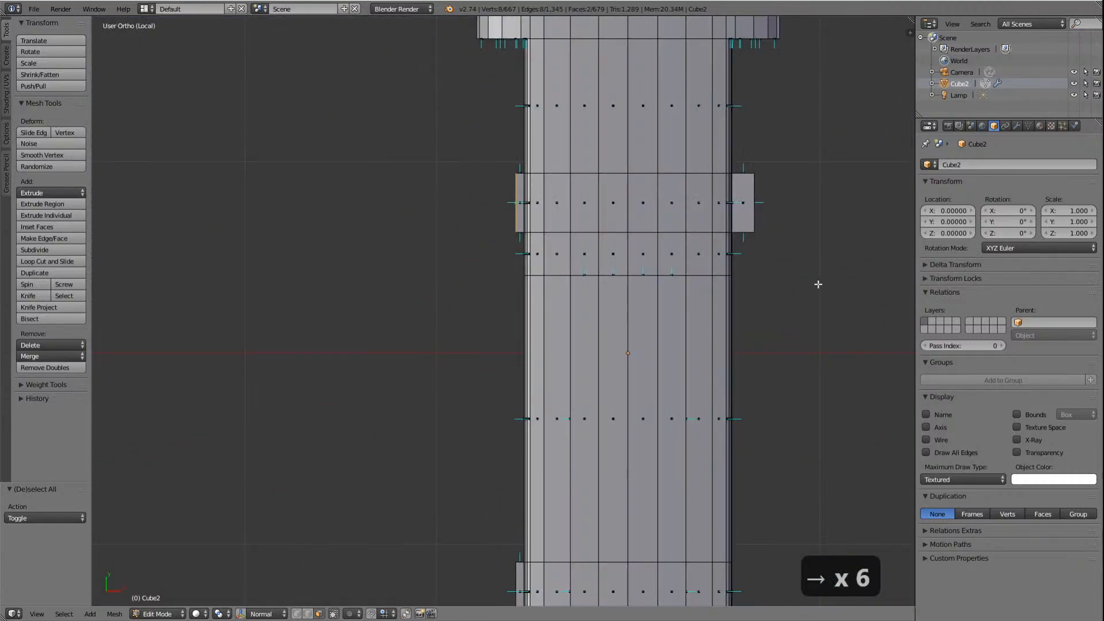
key(Up)
key(Up)
key(Up)
key(Clear)
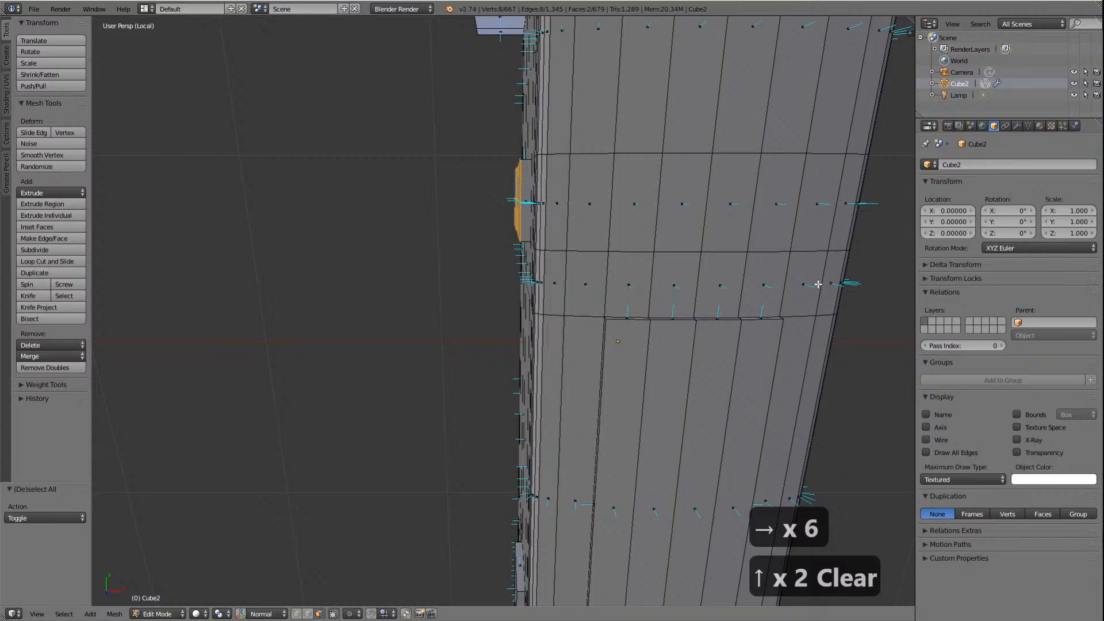
key(Clear)
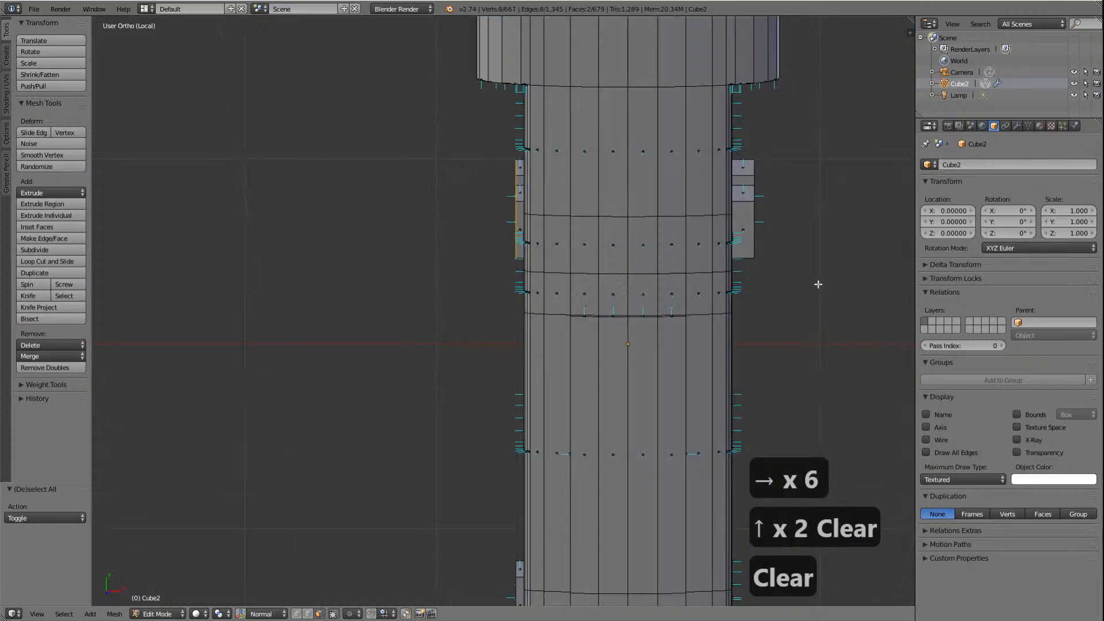
key(Down)
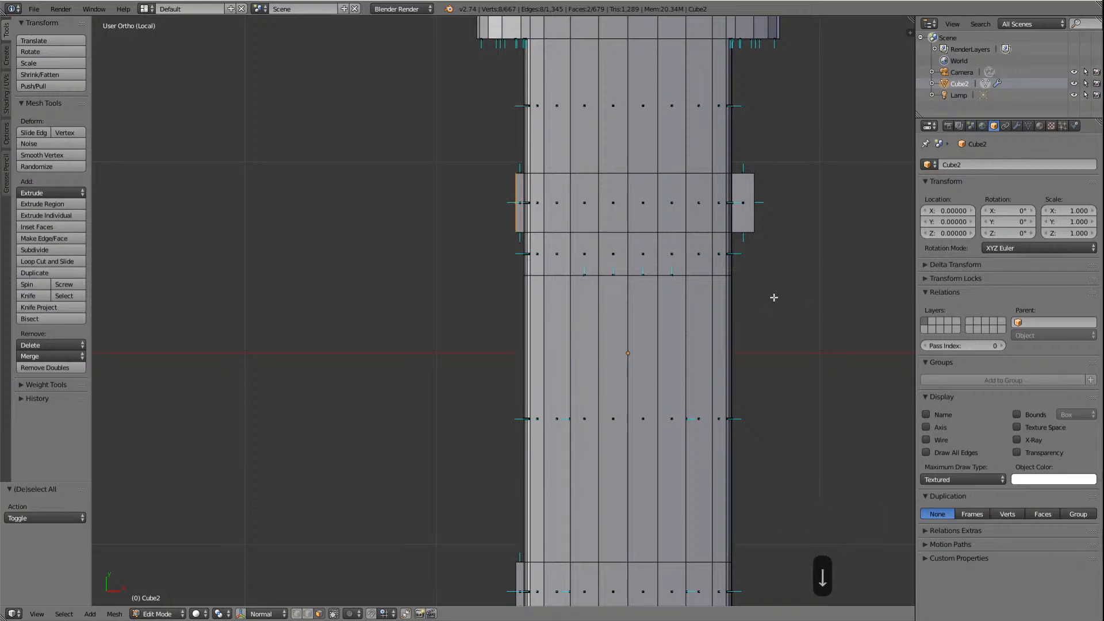
key(g)
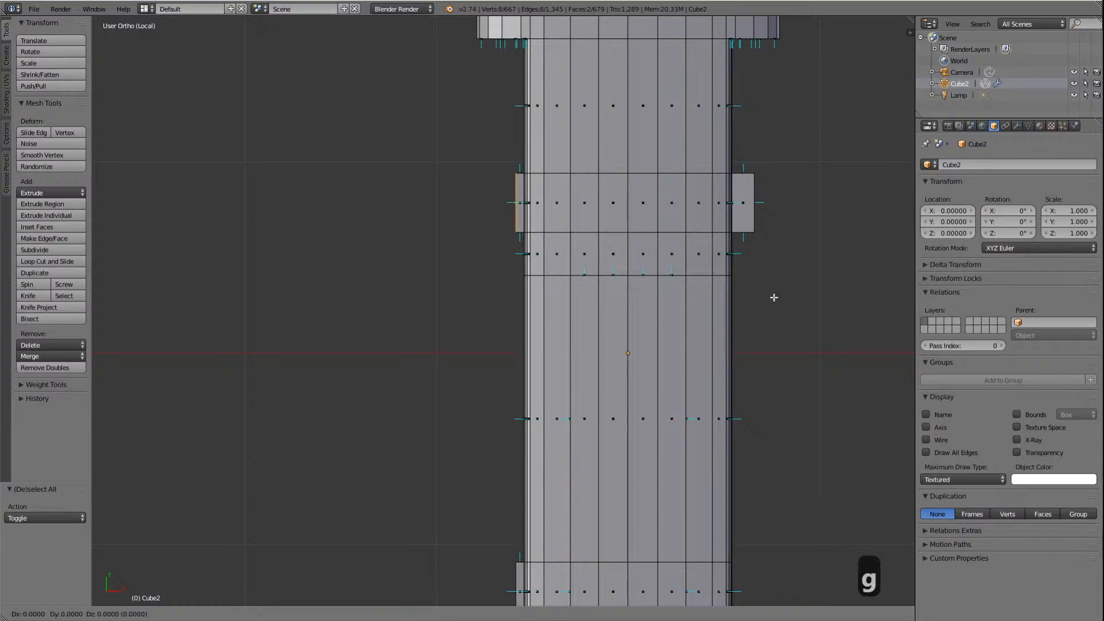
key(x)
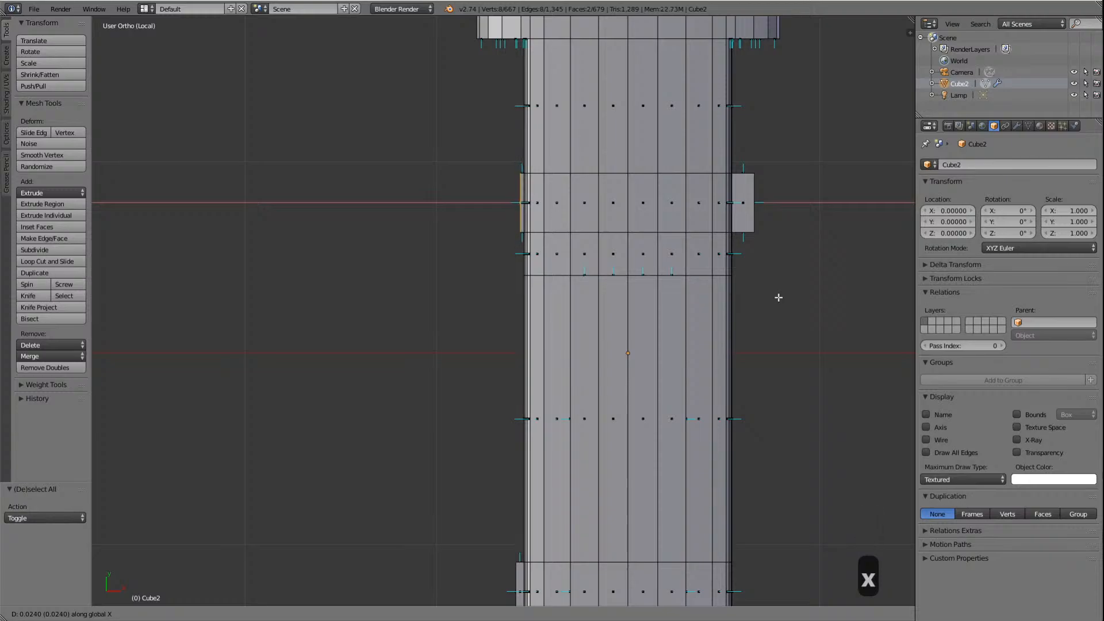
click(778, 297)
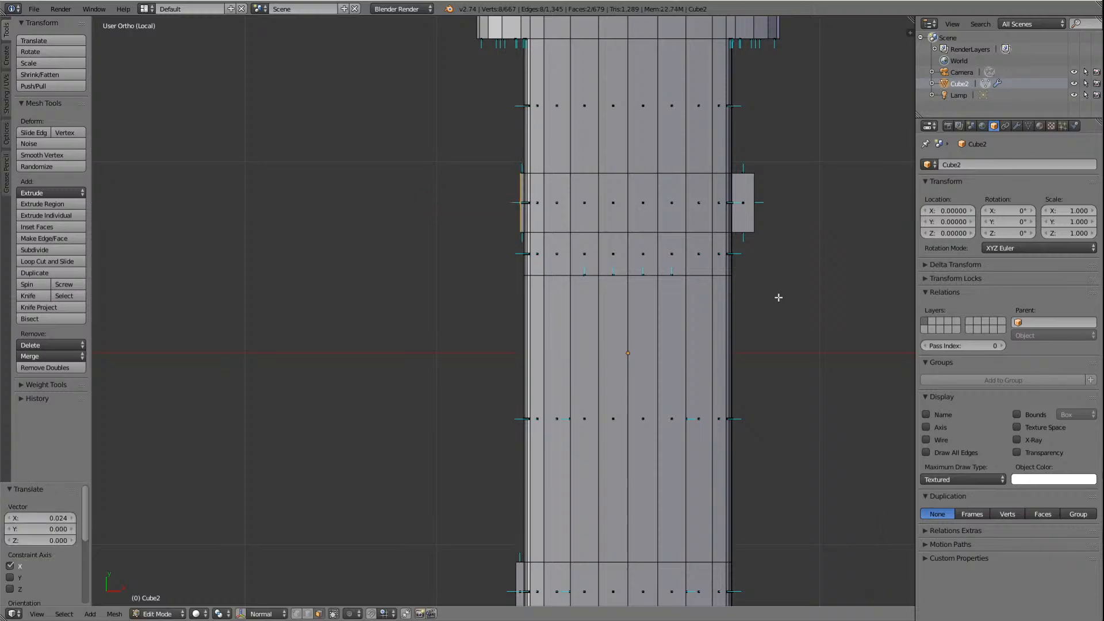
Step: Remove doubles across the entire locomotive body mesh with a merge distance of 0.0001, and clear the selection
key(Right)
key(Right)
key(Right)
key(Right)
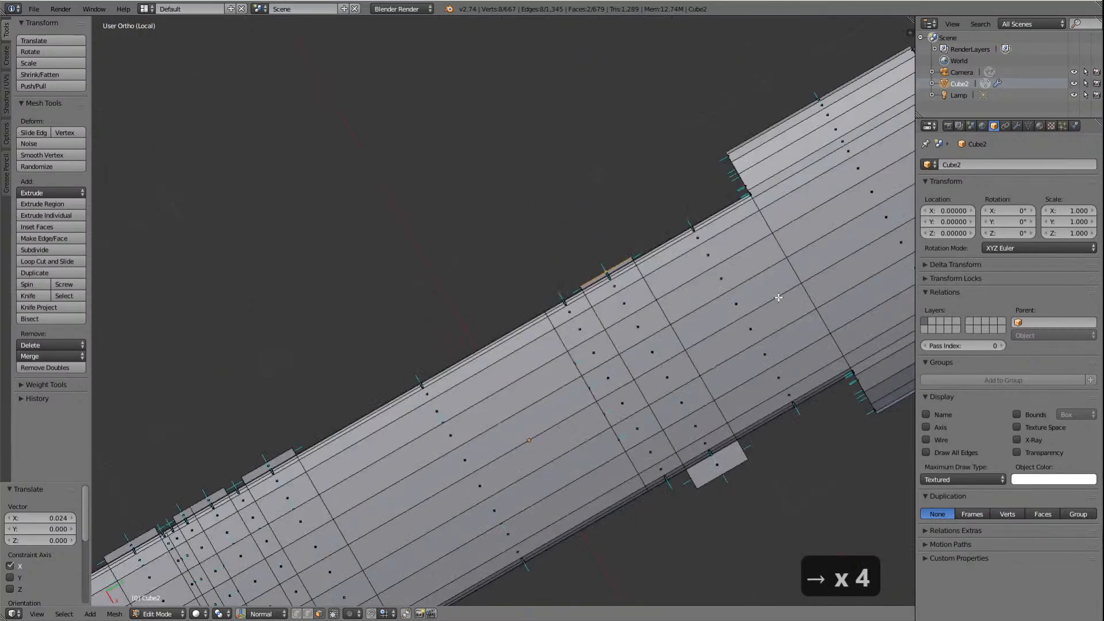
key(Down)
key(Down)
key(Down)
key(a)
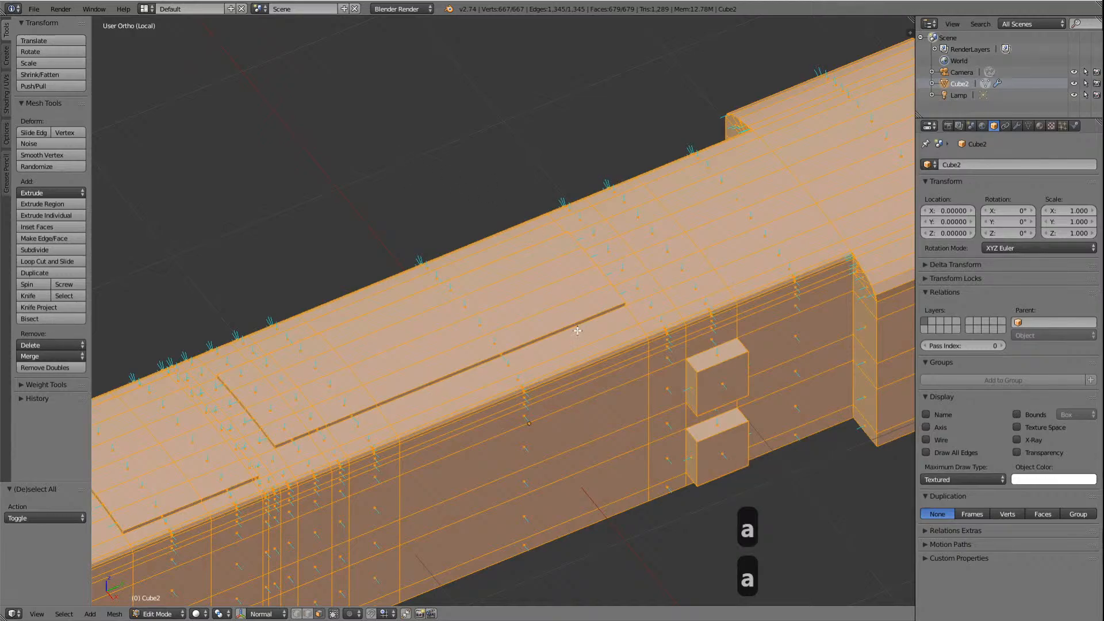
click(50, 367)
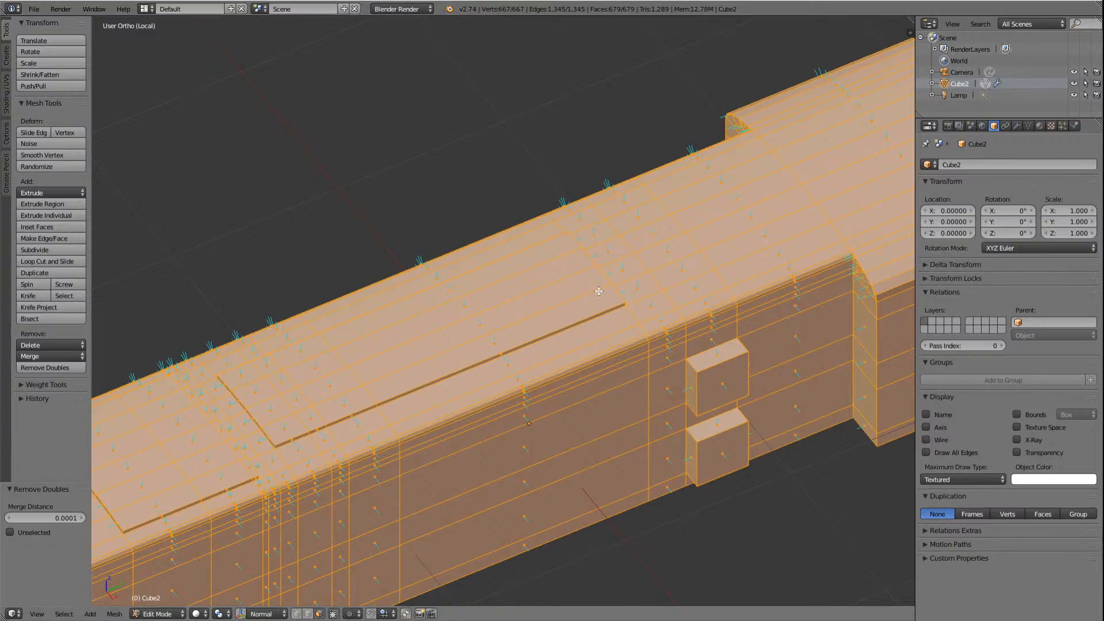
key(a)
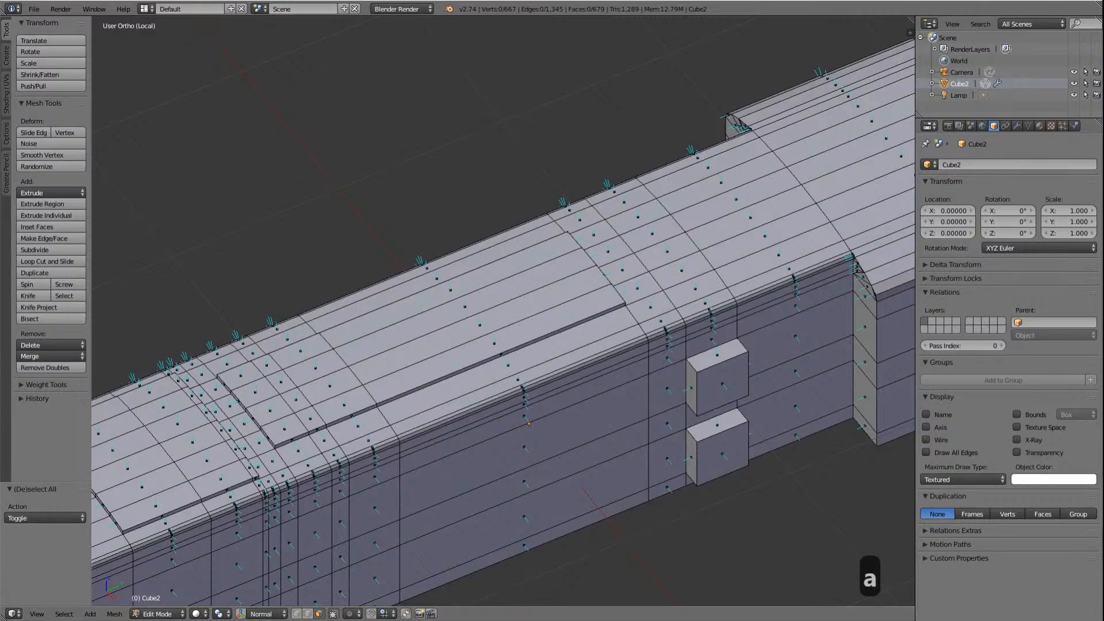
Step: Select the outer faces of the two thicker blocks on the opposite side and move them -0.079 along the X axis
right_click(719, 385)
shift+right_click(723, 447)
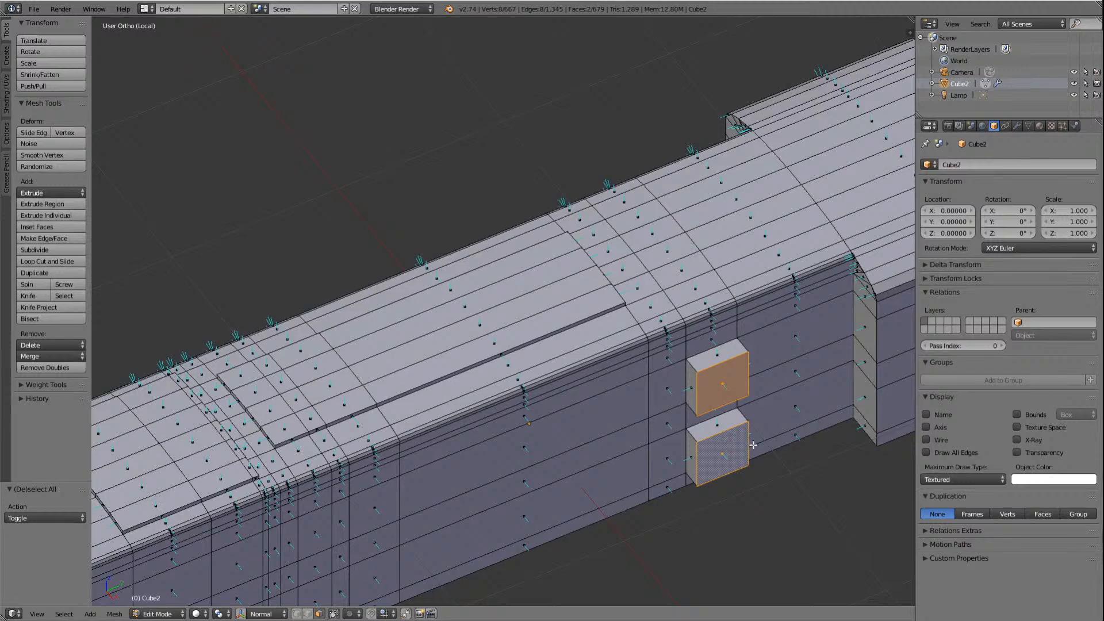
key(Left)
key(Left)
key(Left)
key(Left)
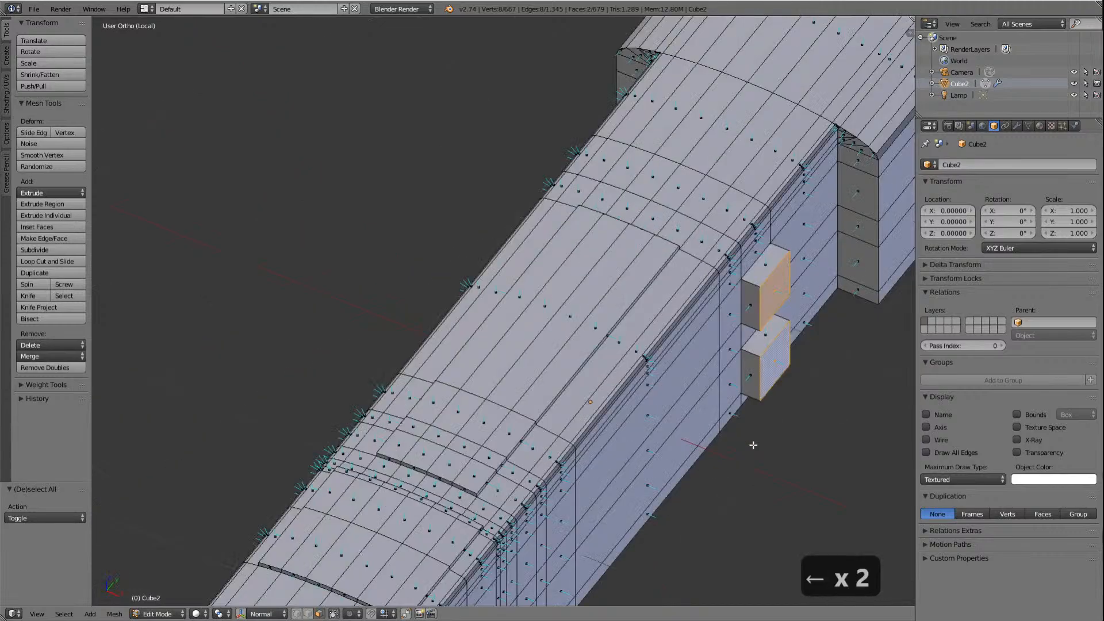
key(Up)
key(Up)
key(Up)
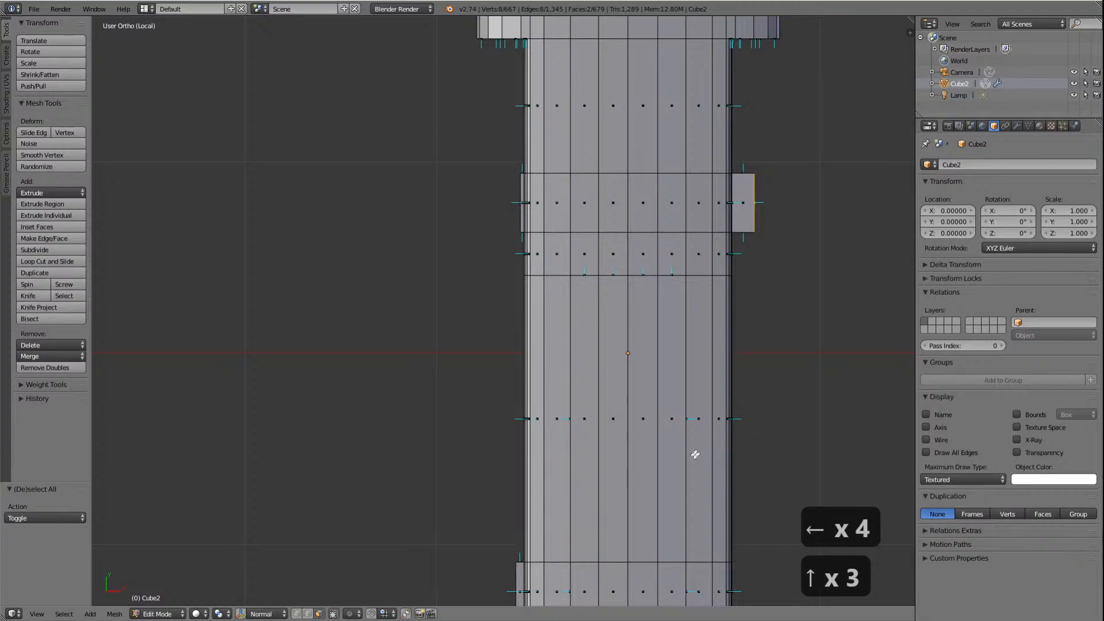
scroll(683, 458, down, 1)
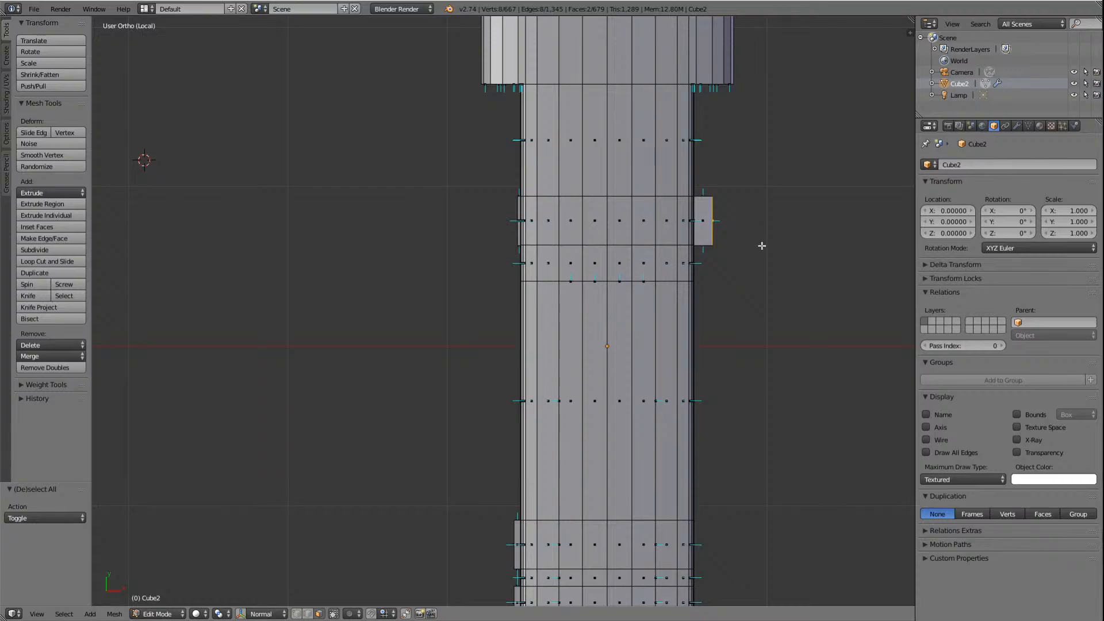
key(g)
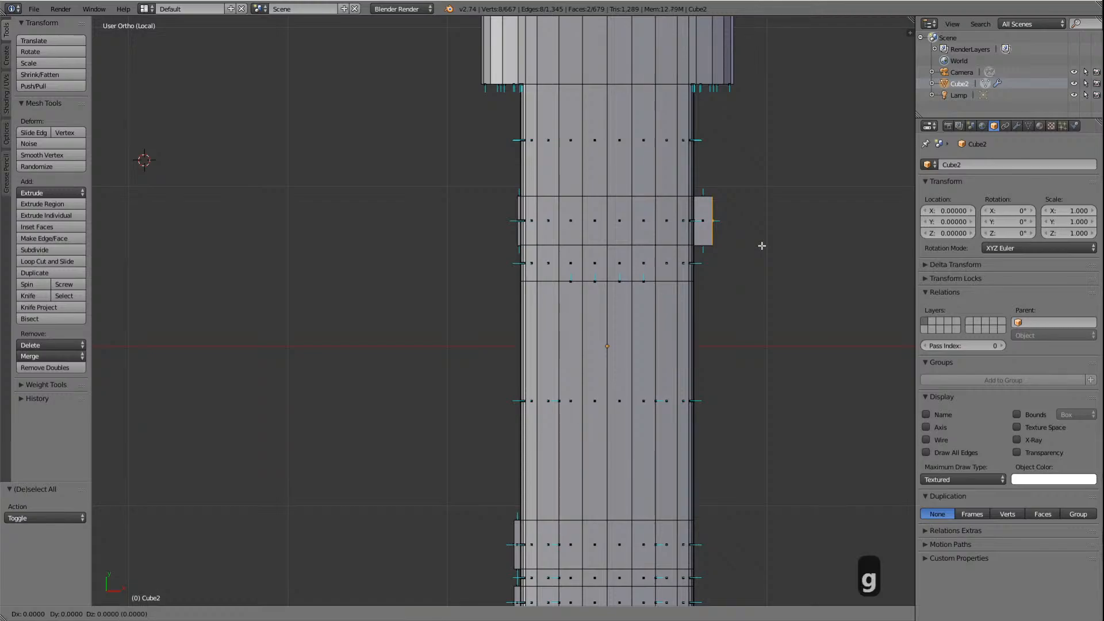
key(x)
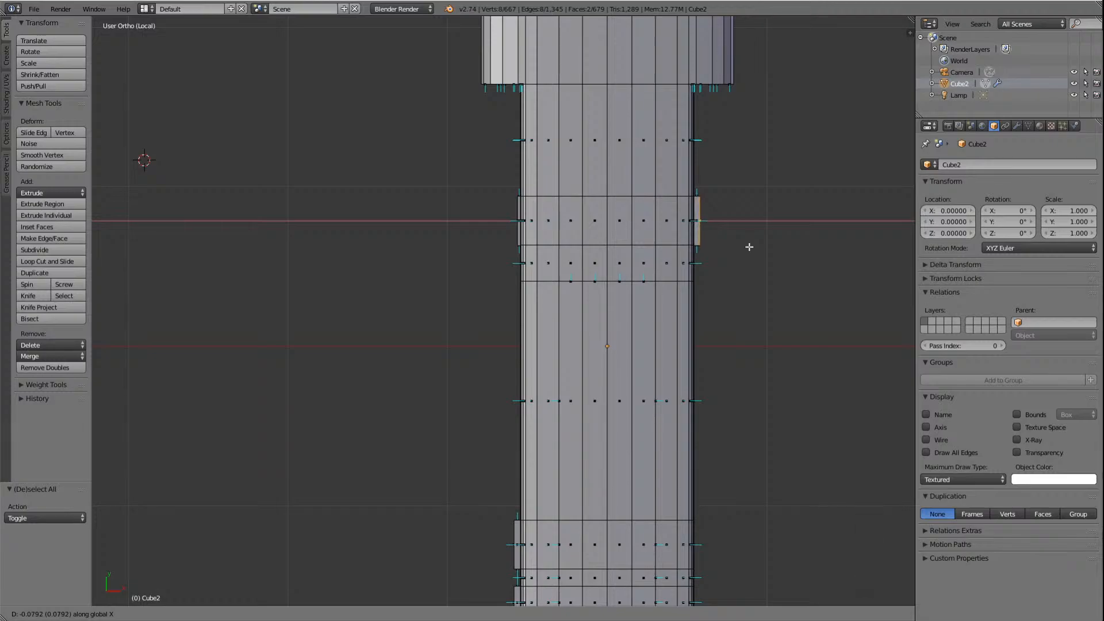
click(749, 246)
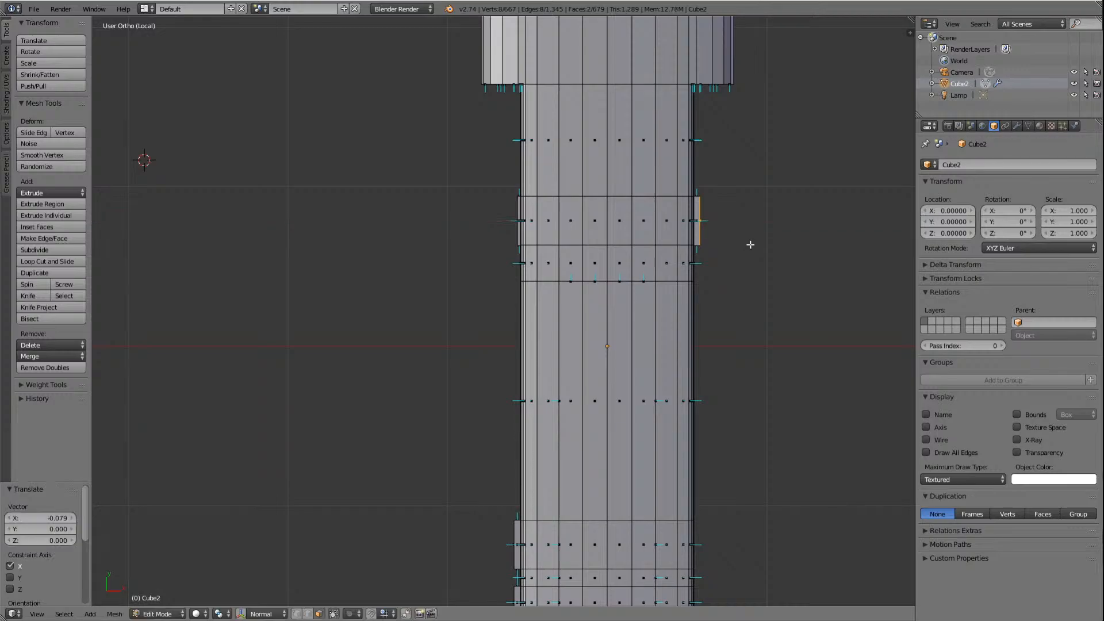
Step: Examine the flattened side blocks and the whole locomotive body from several angles, with nothing selected
key(KP_6)
key(KP_6)
key(KP_6)
key(KP_2)
key(KP_2)
key(KP_2)
key(KP_2)
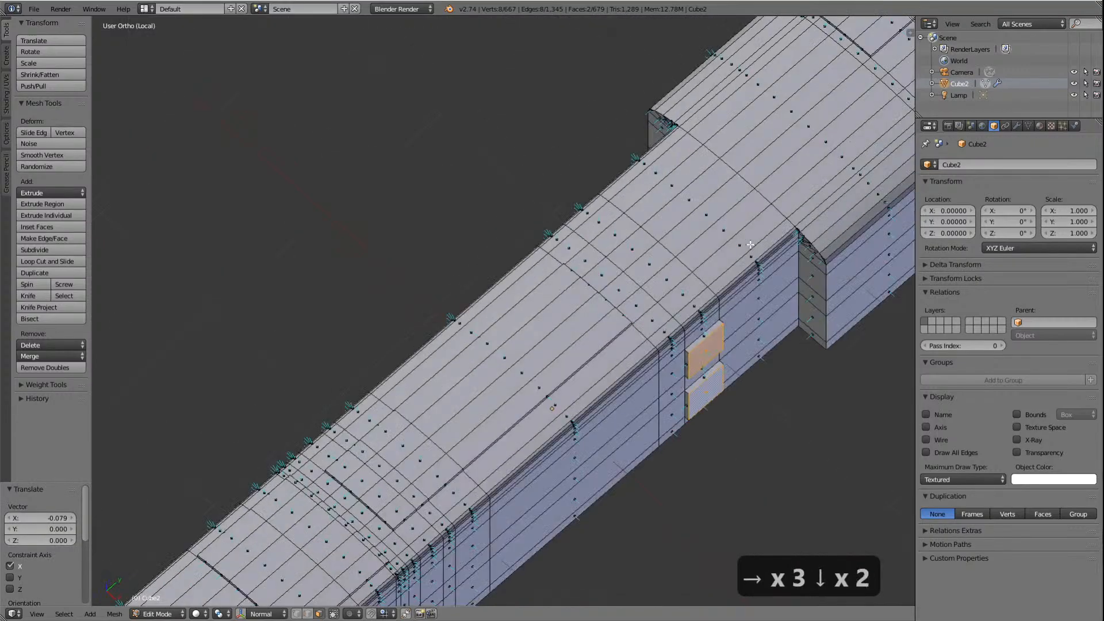
key(KP_2)
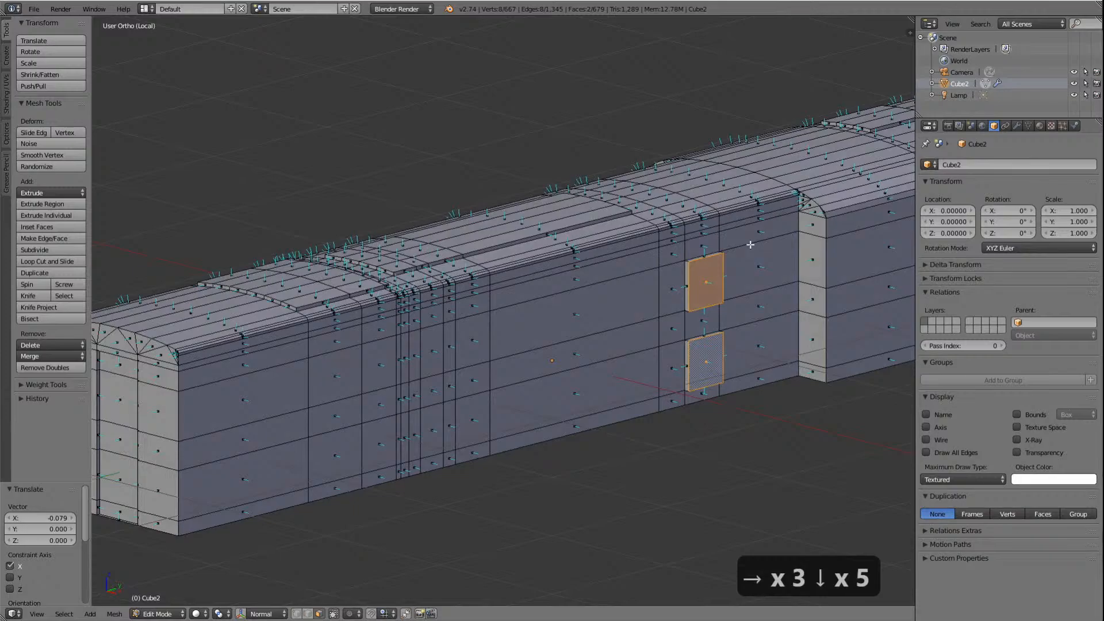
key(KP_2)
scroll(751, 244, down, 6)
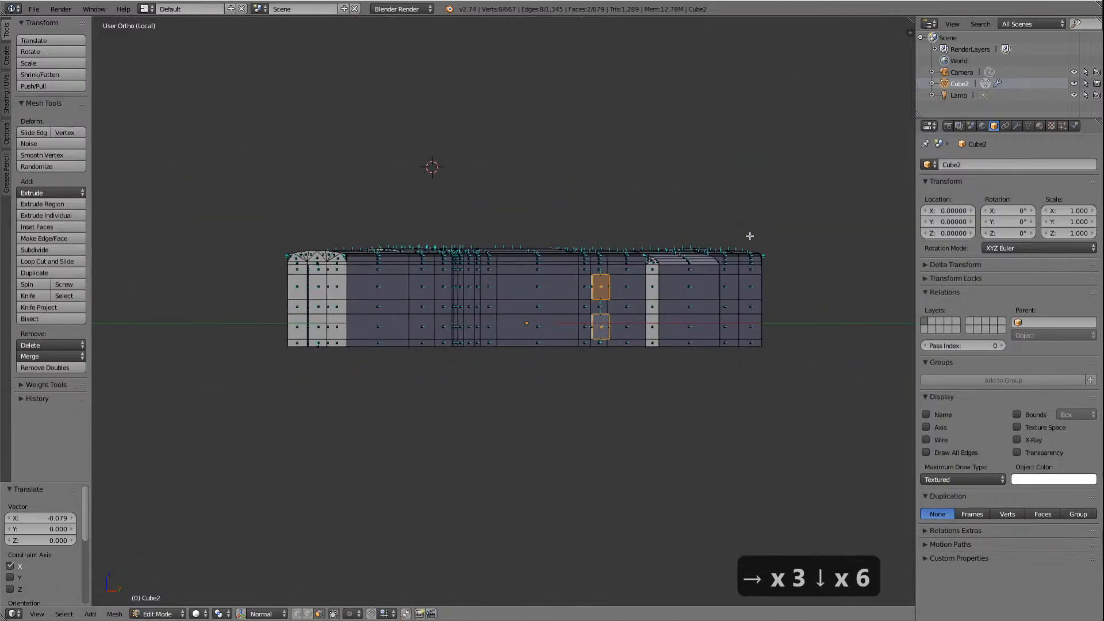
key(KP_4)
key(KP_4)
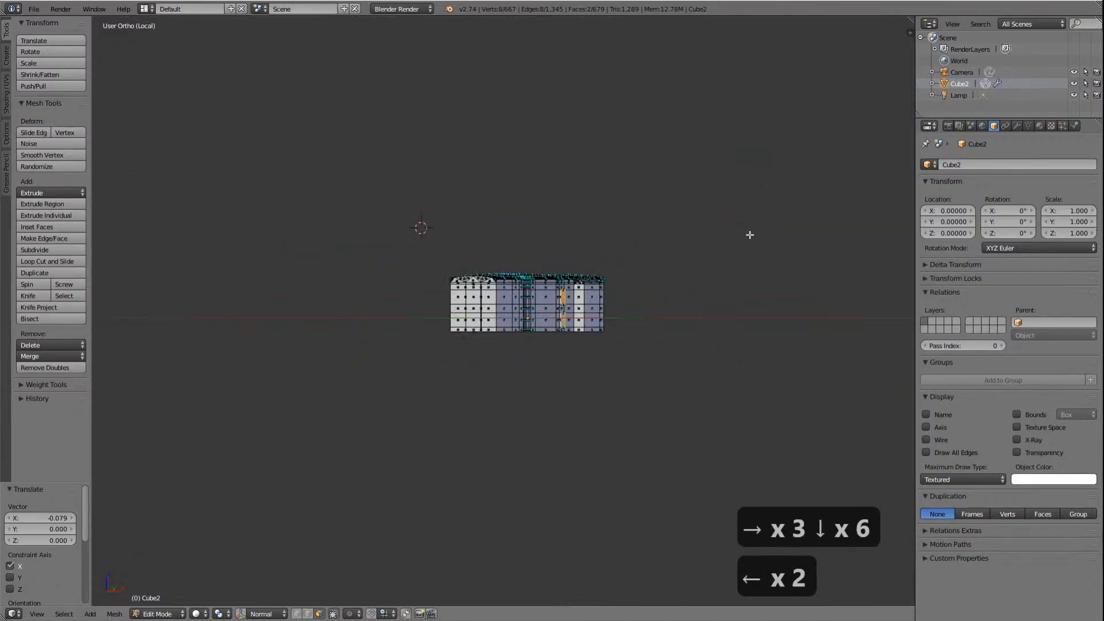
key(KP_8)
key(KP_8)
key(KP_8)
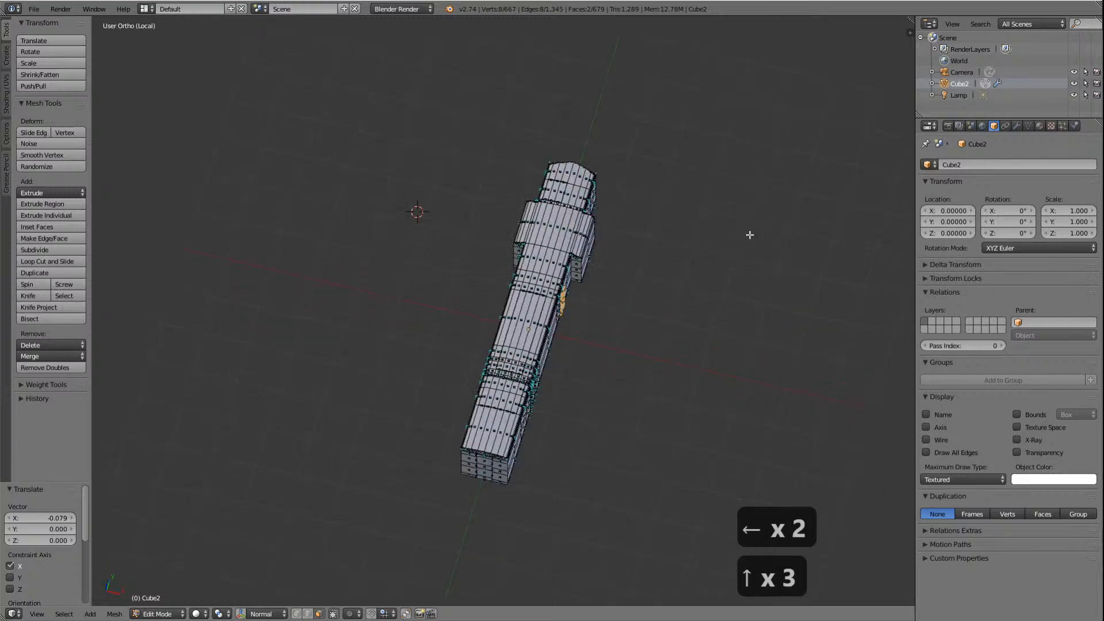
key(a)
key(KP_4)
key(KP_4)
key(KP_4)
key(KP_4)
key(KP_4)
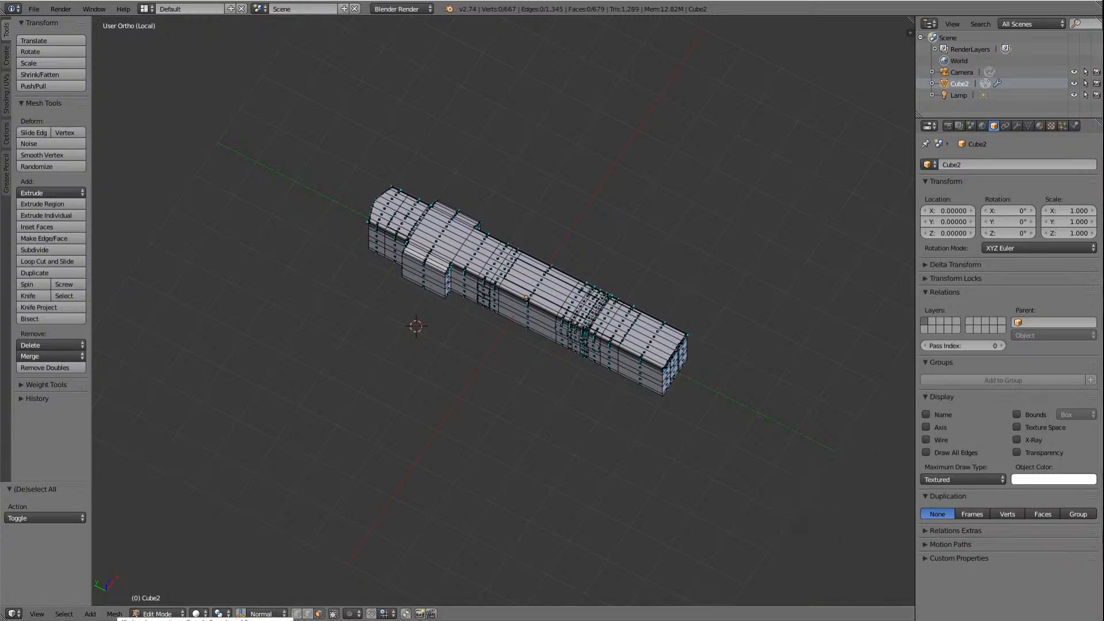
Step: Switch to the browser's 48 Class locomotive image results, view the Auscision side-view picture, and return to Blender
click(205, 620)
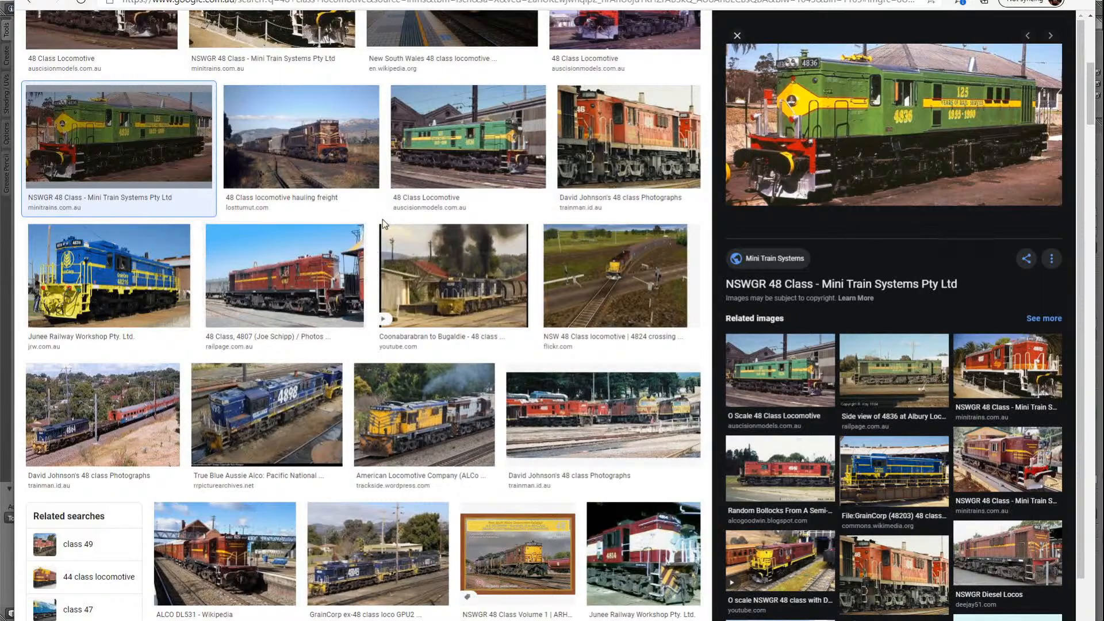
scroll(382, 220, down, 7)
scroll(383, 224, down, 3)
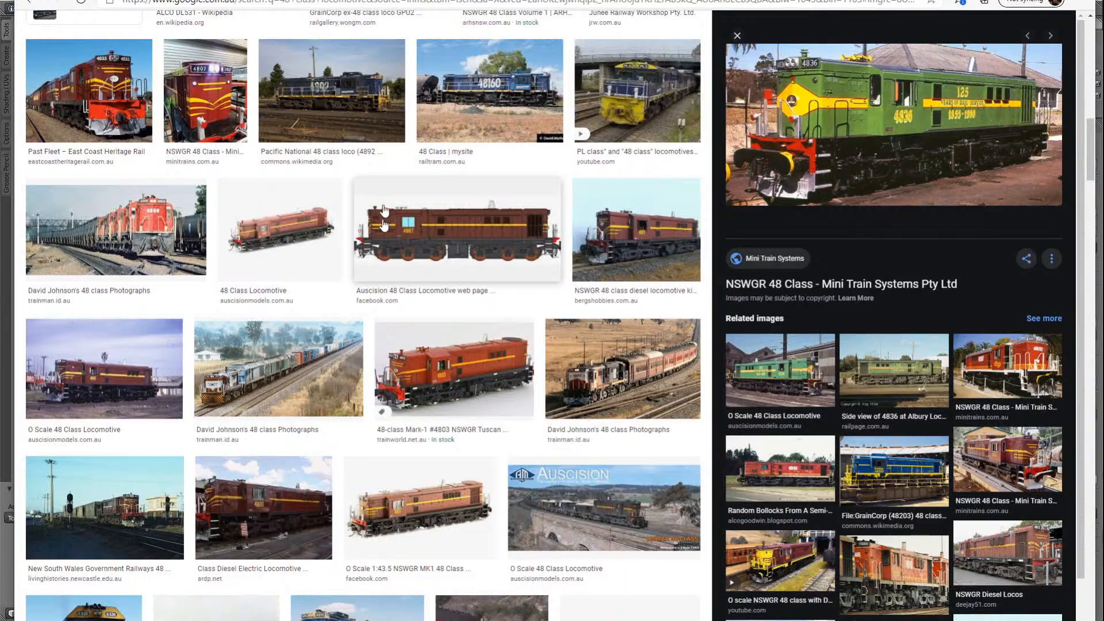
click(499, 233)
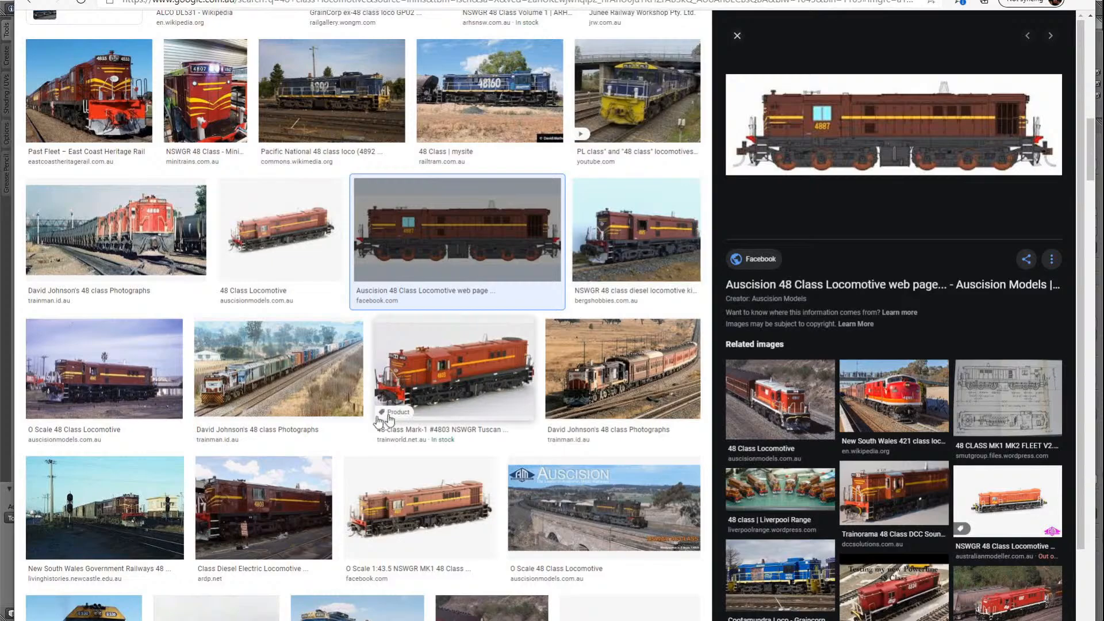
key(Escape)
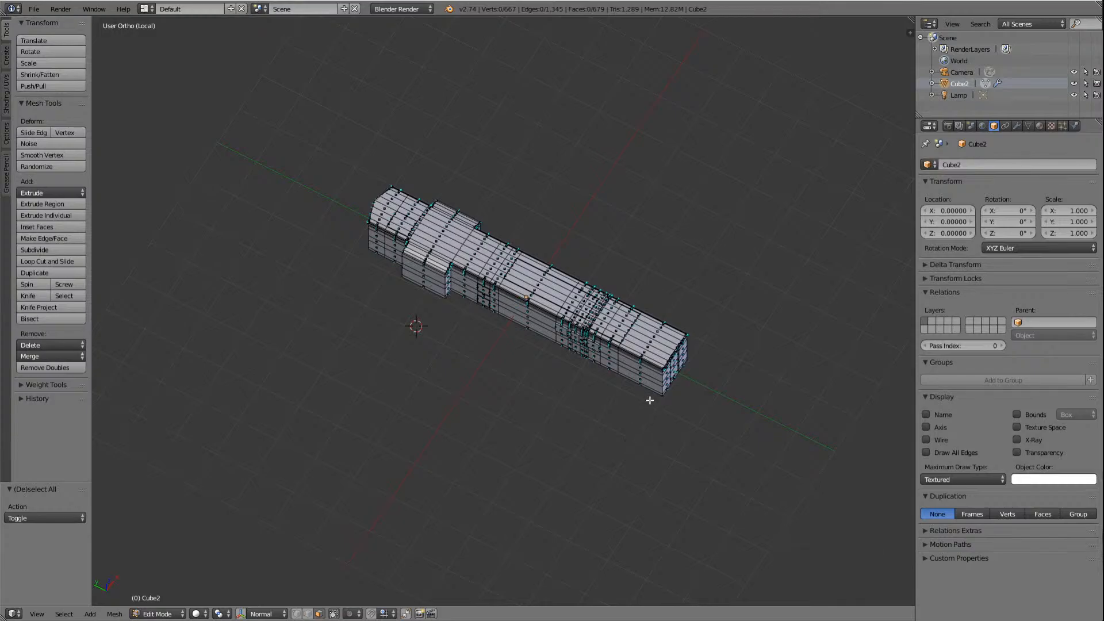
Step: Compare the body mesh with the background locomotive reference in left orthographic view using wireframe shading
key(ctrl+KP_3)
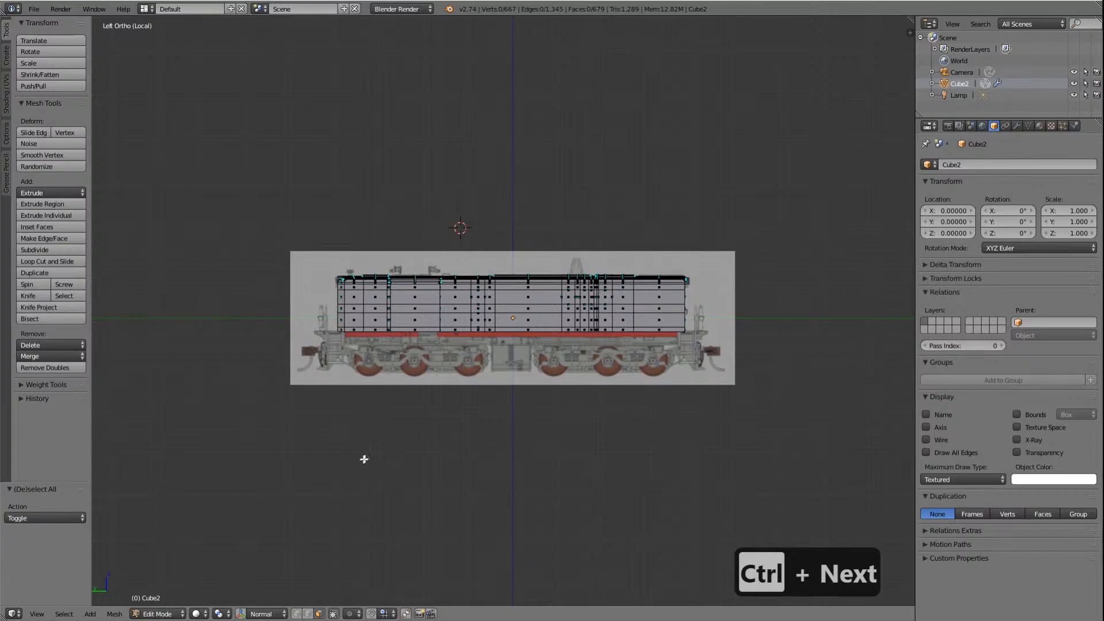
click(197, 614)
click(208, 582)
scroll(736, 320, up, 4)
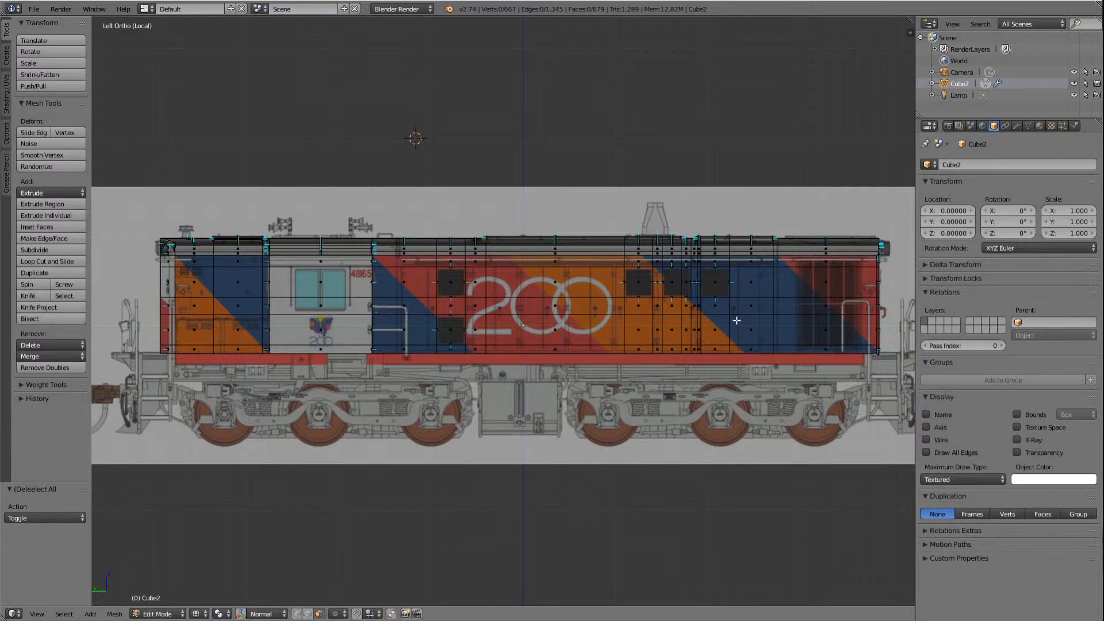
Step: Restore solid viewport shading and examine the locomotive body from the end and above
key(KP_2)
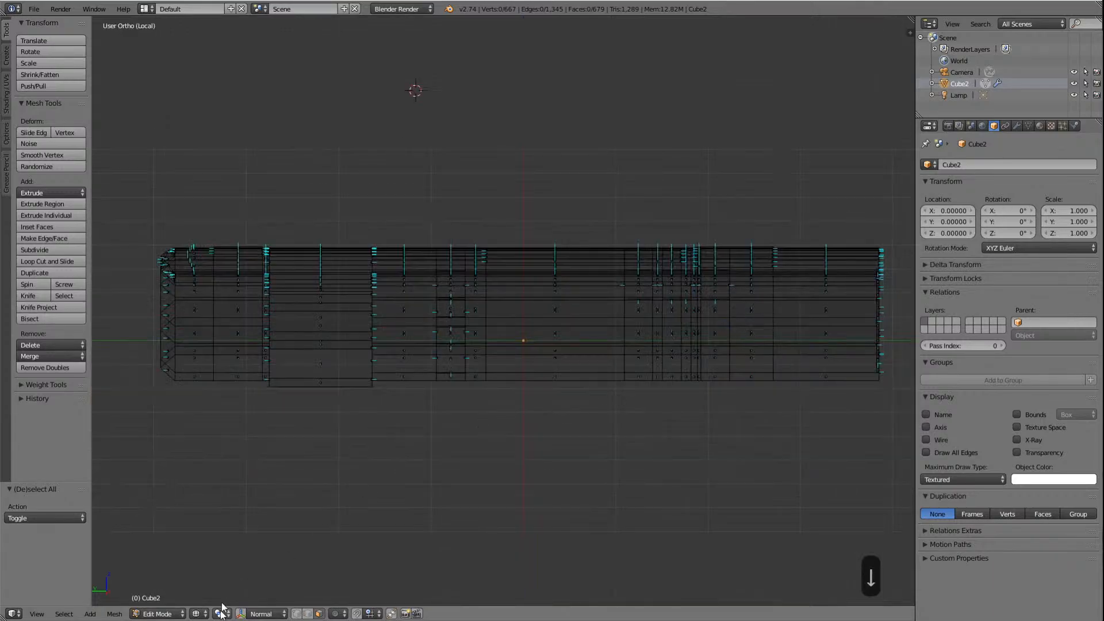
click(202, 613)
click(210, 574)
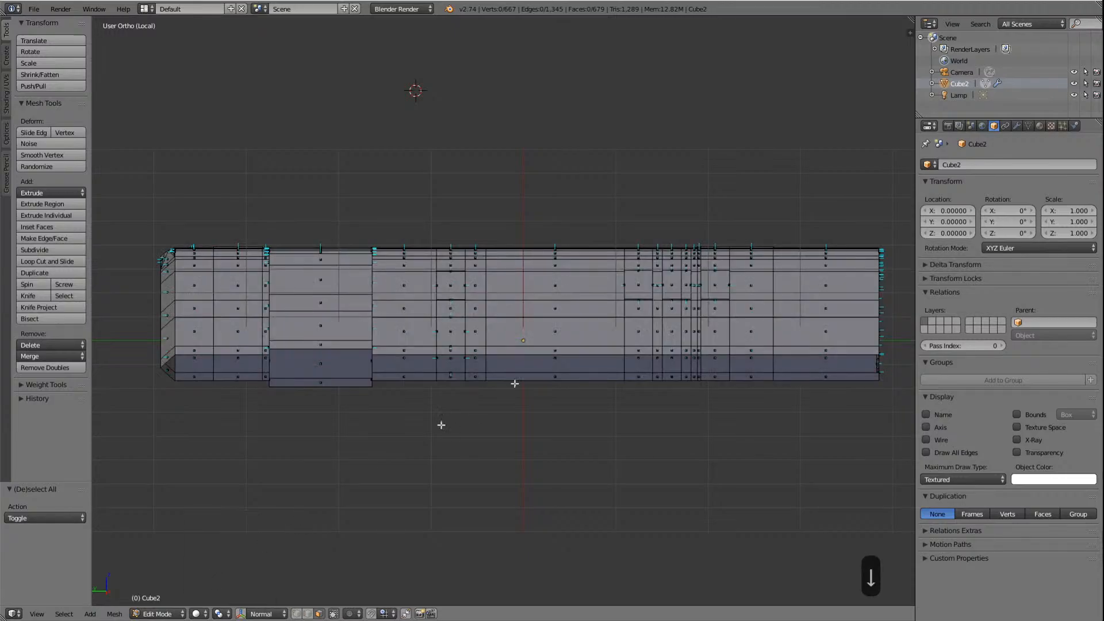
key(KP_8)
key(KP_8)
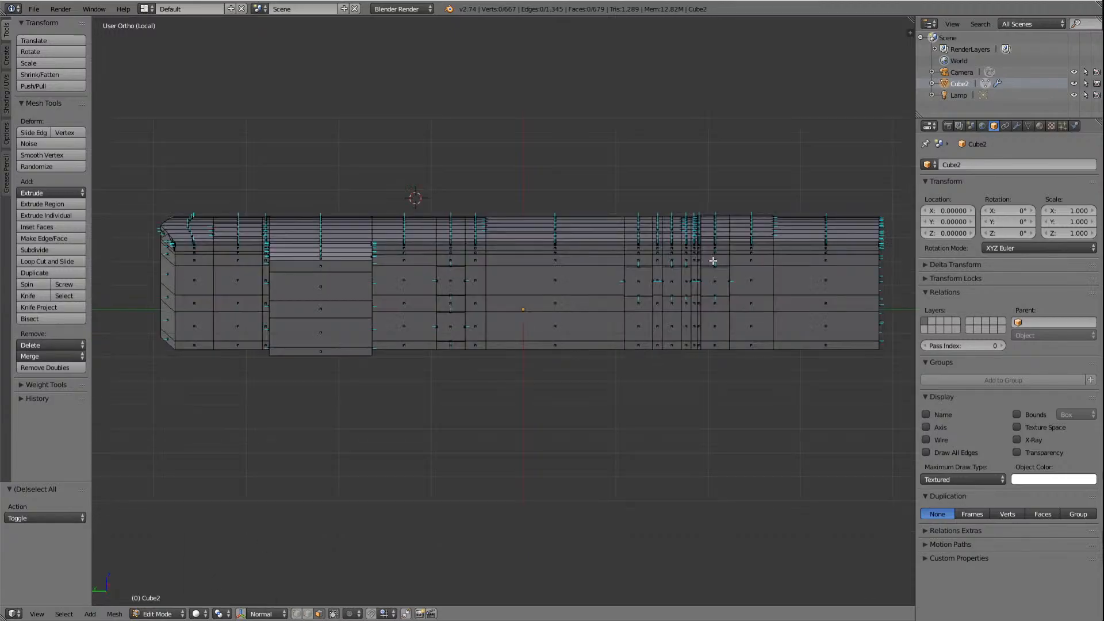
key(KP_6)
key(KP_6)
key(KP_6)
key(KP_6)
key(KP_6)
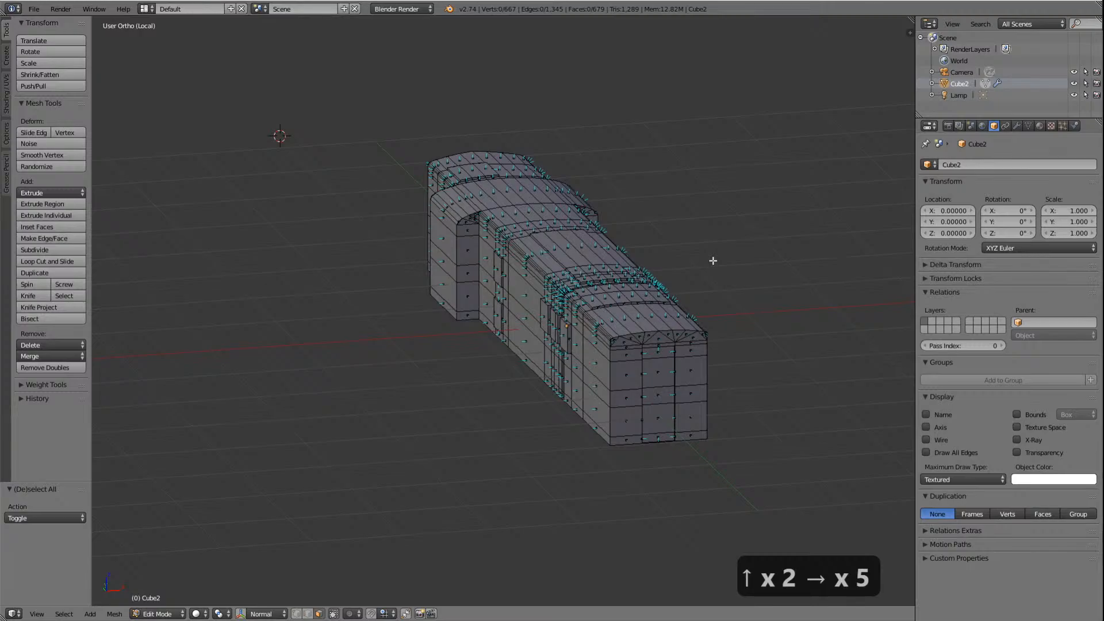
key(KP_8)
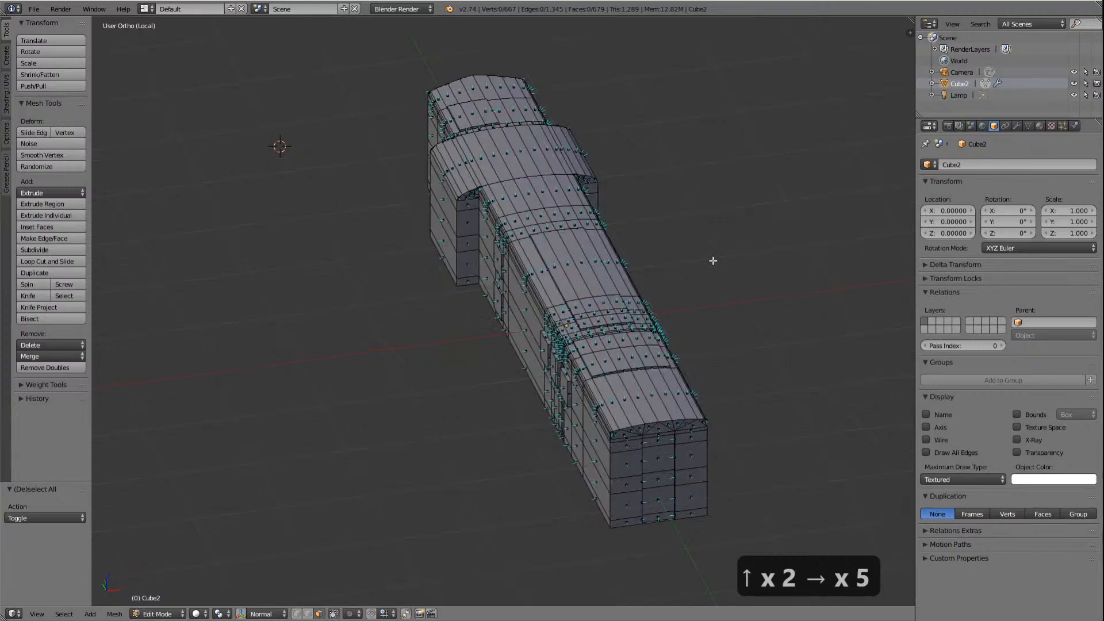
Step: Switch the viewport to perspective projection and examine the locomotive body's roof and side walls with nothing selected
key(KP_8)
key(KP_8)
key(KP_5)
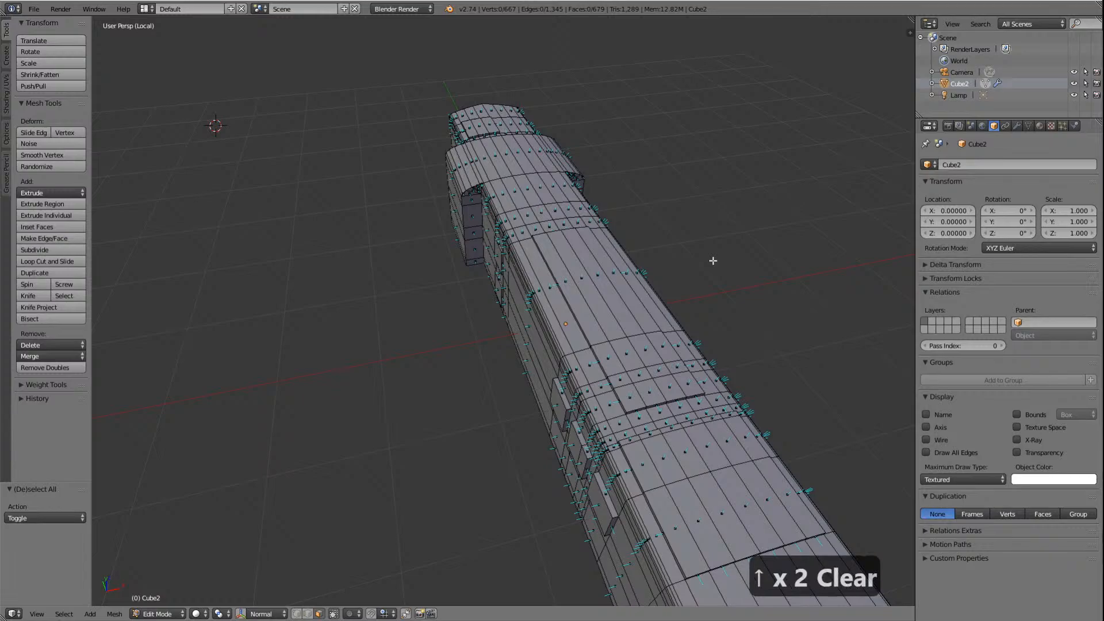
key(KP_2)
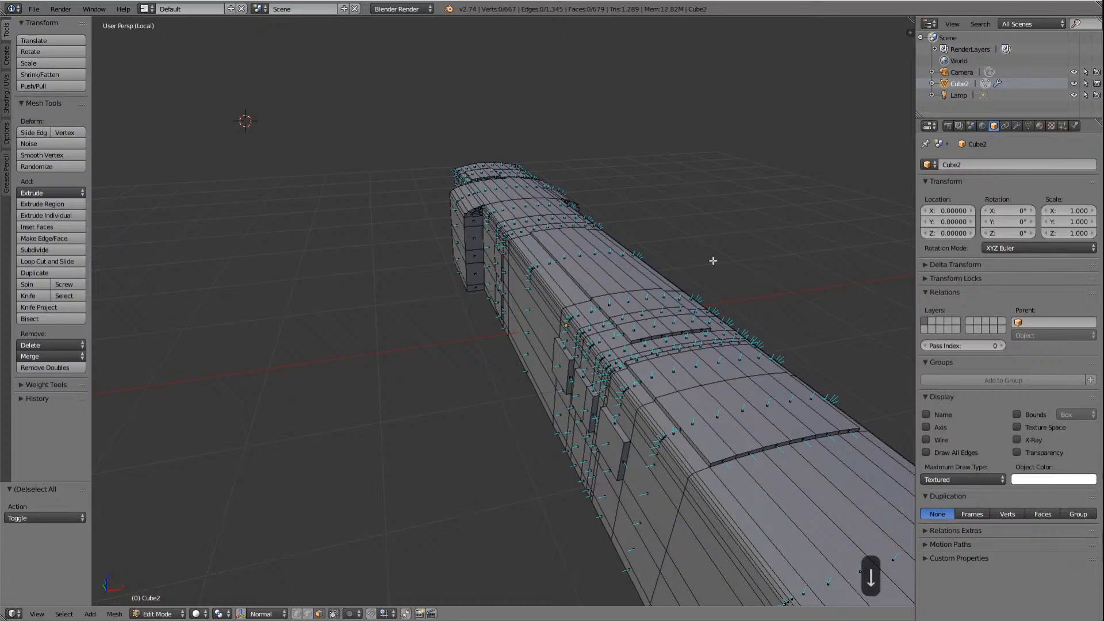
key(KP_6)
key(KP_6)
key(KP_6)
key(KP_6)
key(KP_6)
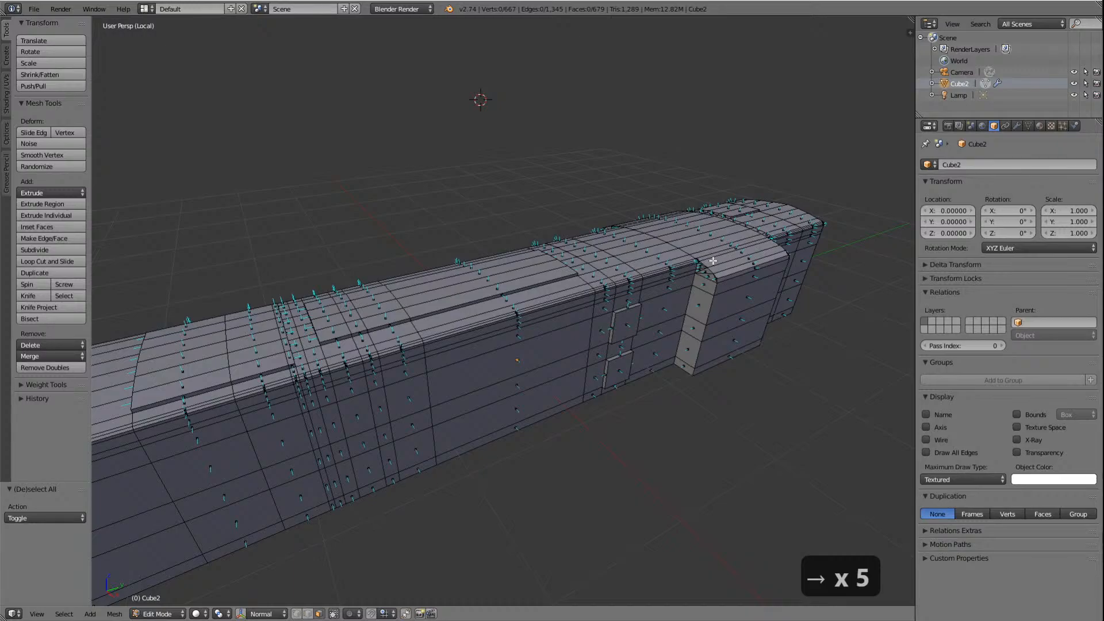
key(KP_6)
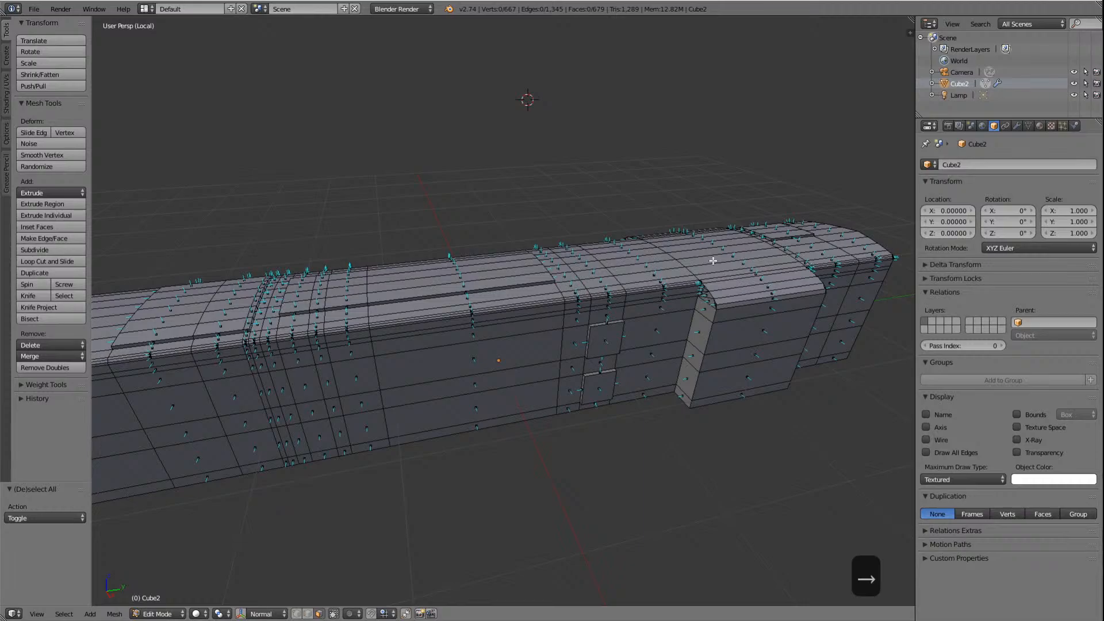
Step: Examine the whole locomotive body in perspective from all around, including the projecting cab section and both hoods
key(Right)
key(Right)
key(Right)
key(Right)
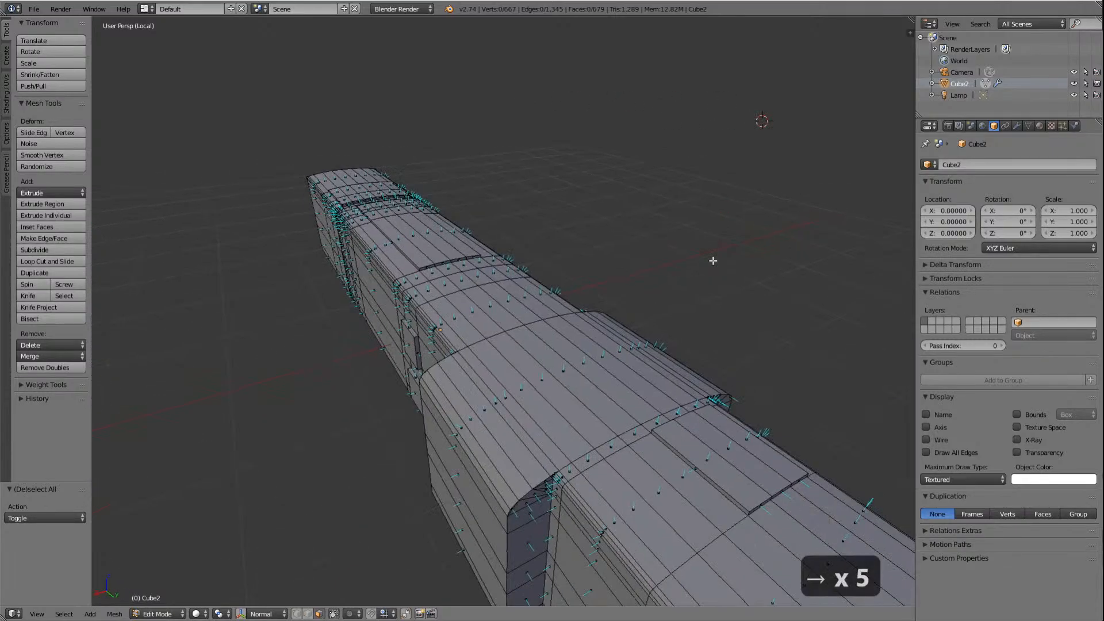
key(Left)
key(Left)
key(Left)
key(Left)
key(Left)
key(Left)
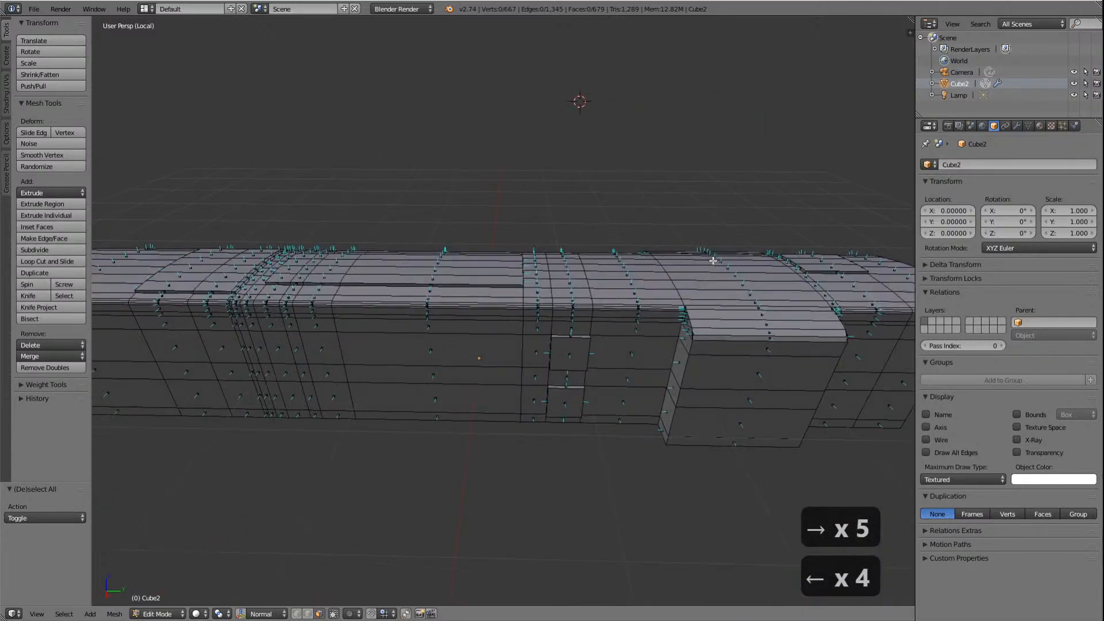
key(Left)
key(Left)
key(Left)
key(Left)
key(Left)
key(Left)
key(Left)
key(Left)
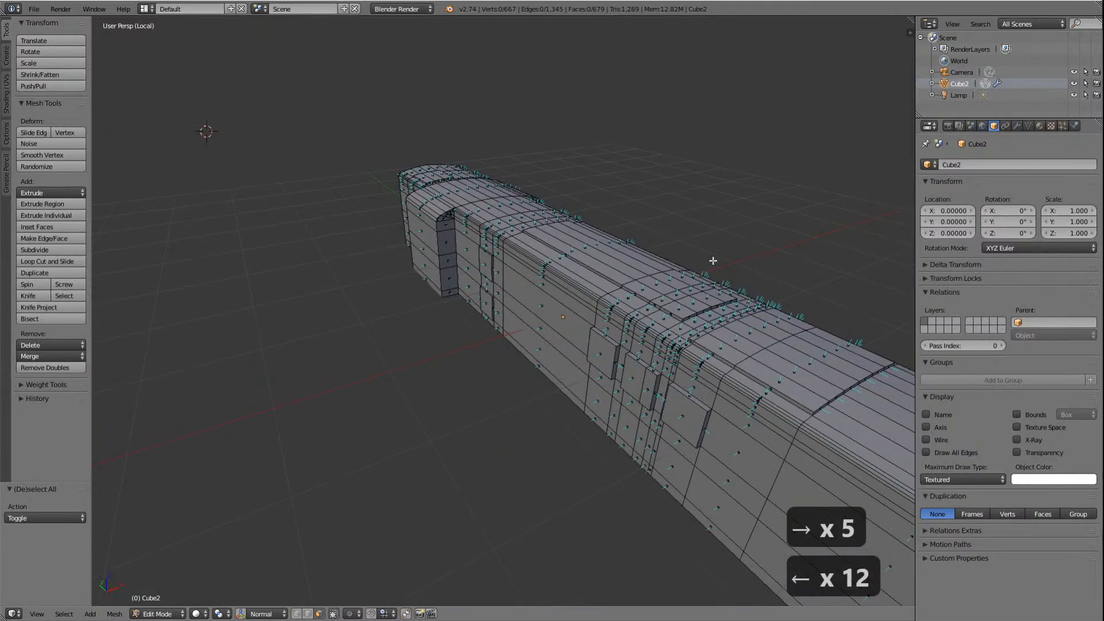
key(Left)
key(Left)
key(Left)
key(Left)
key(Left)
key(Left)
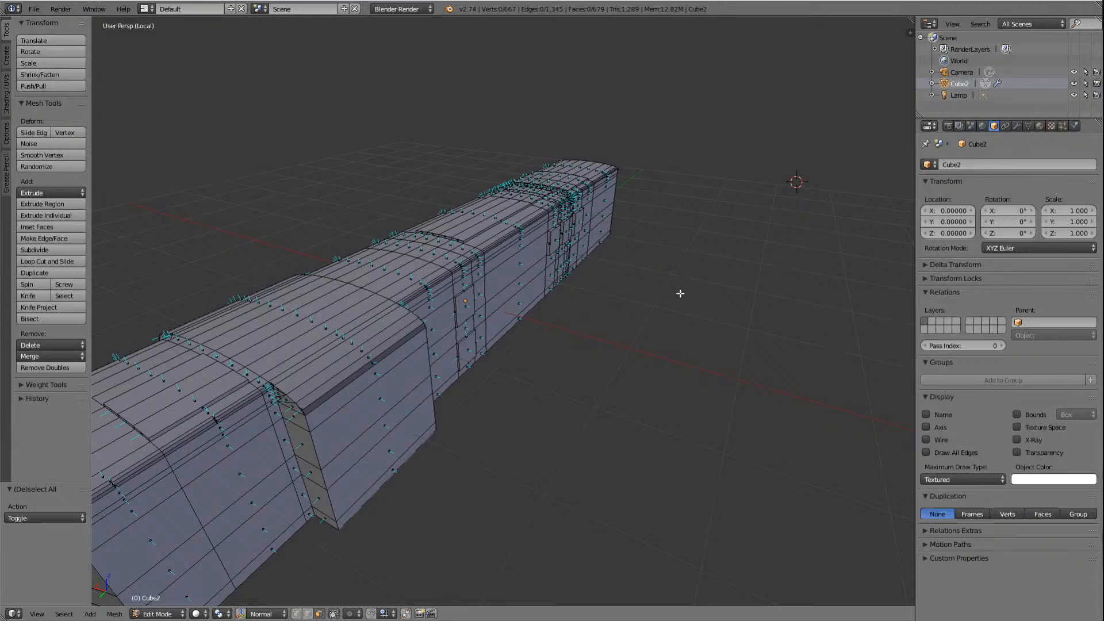
Step: Inspect the long hood's roof and side details from the hood end, looking toward the cab
key(Right)
key(Right)
key(Right)
key(Right)
key(Right)
key(Right)
key(Right)
key(Right)
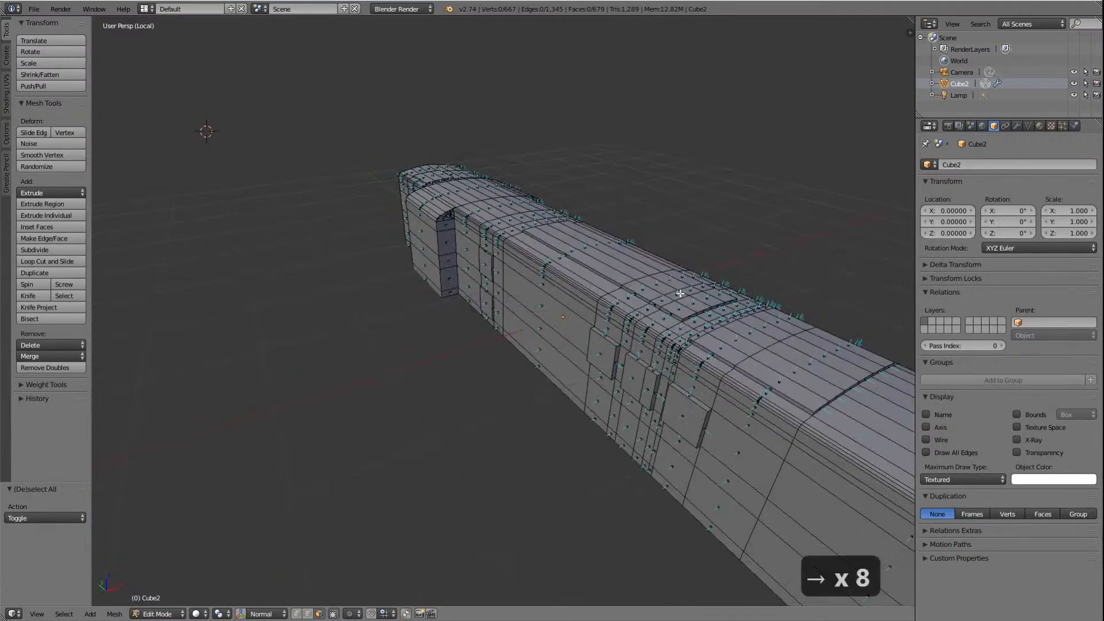
key(Right)
key(Right)
key(Right)
key(Right)
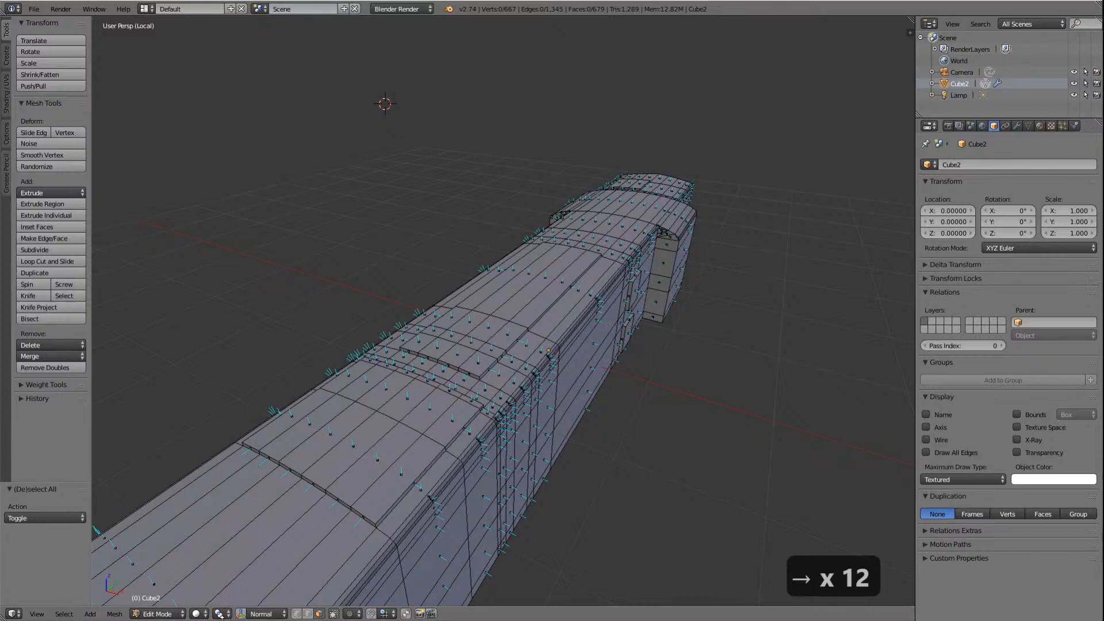
Step: Switch to the browser and check the Auscision and Hobbyland 48 Class pages and a red Auscision locomotive photo in the image results
key(alt+Tab)
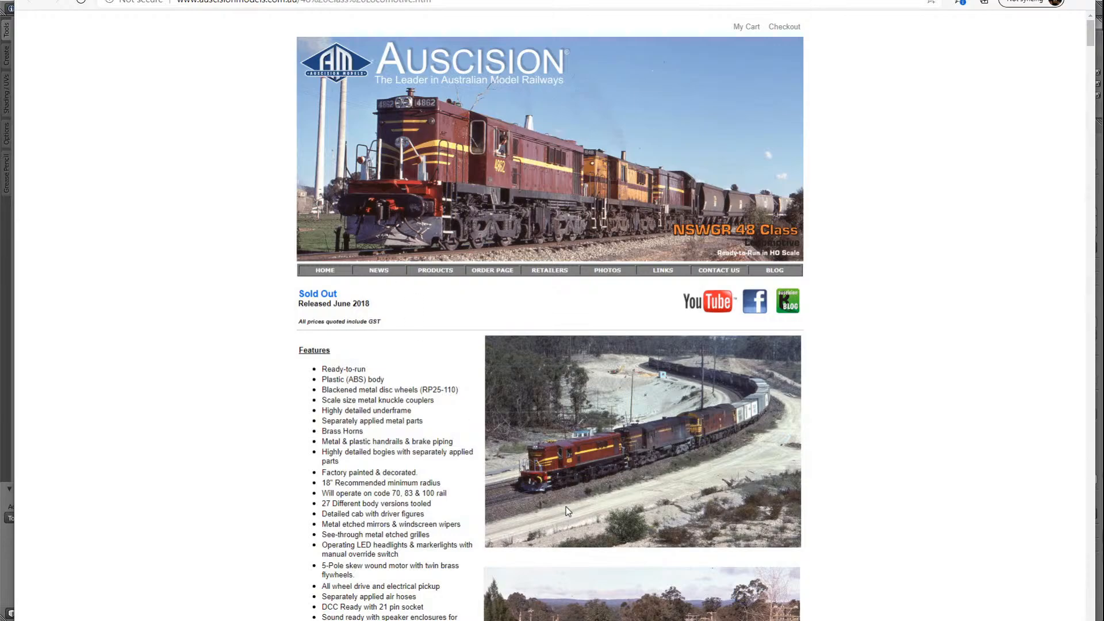
key(ctrl+Tab)
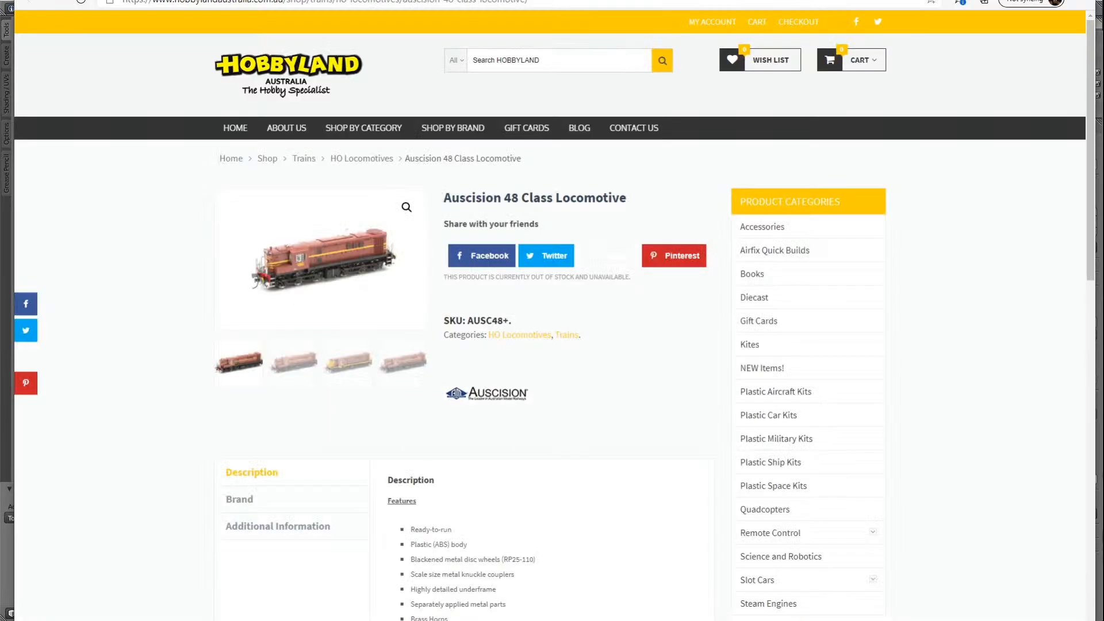
key(ctrl+shift+Tab)
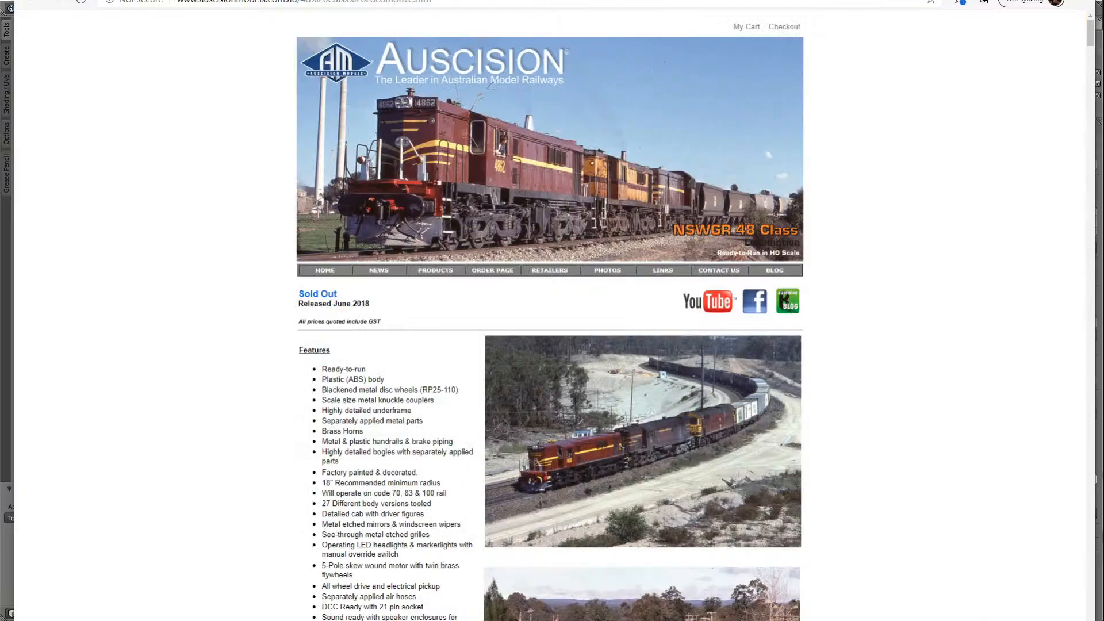
click(138, 0)
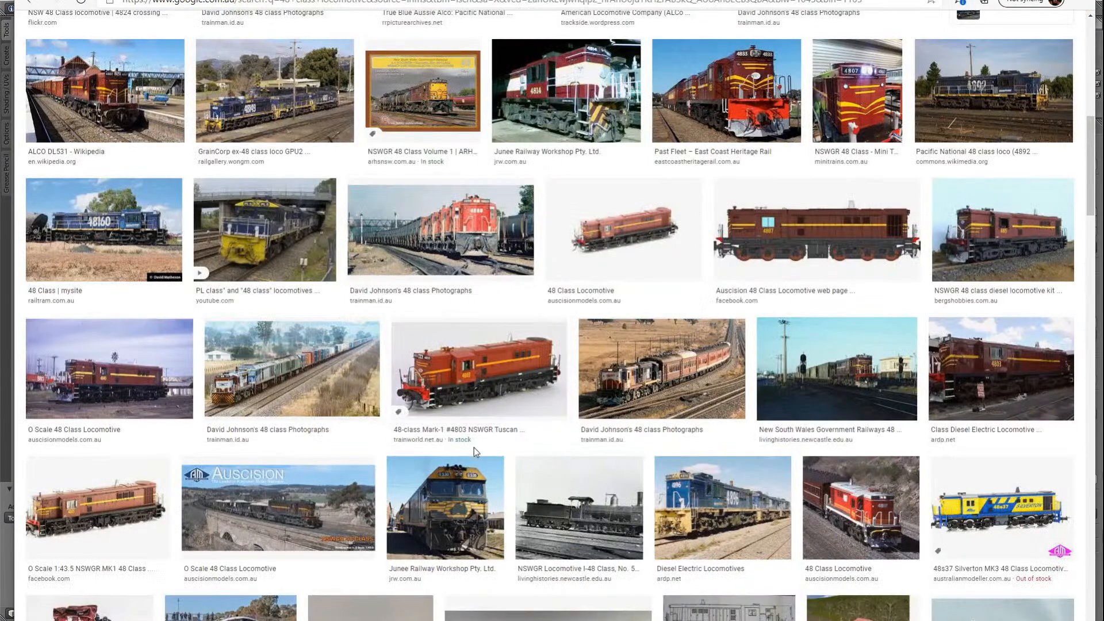
click(858, 502)
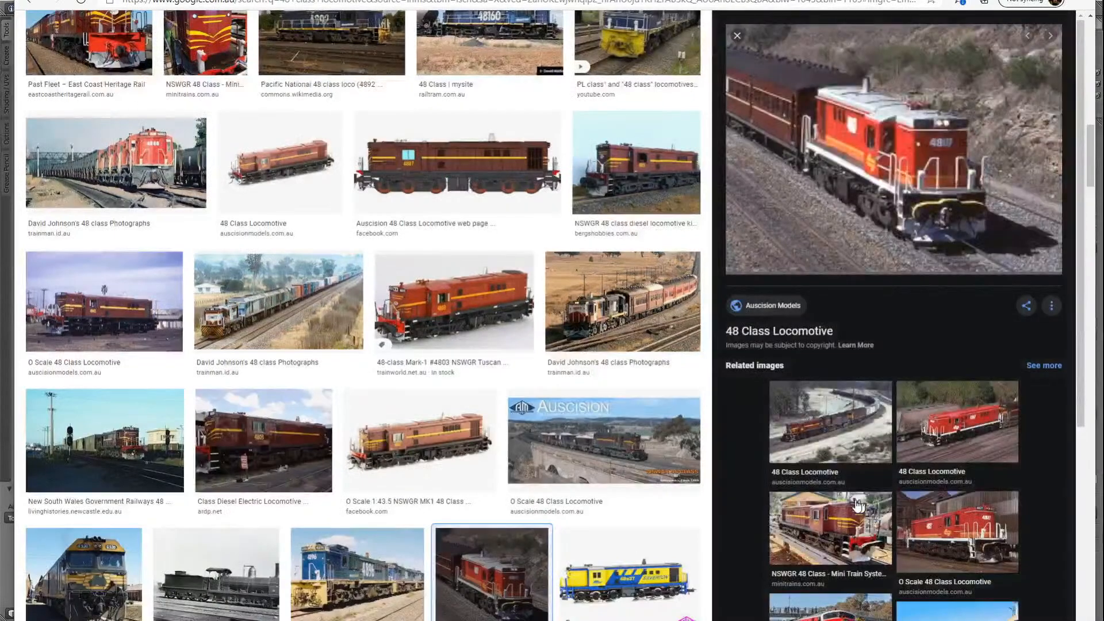
scroll(801, 208, up, 7)
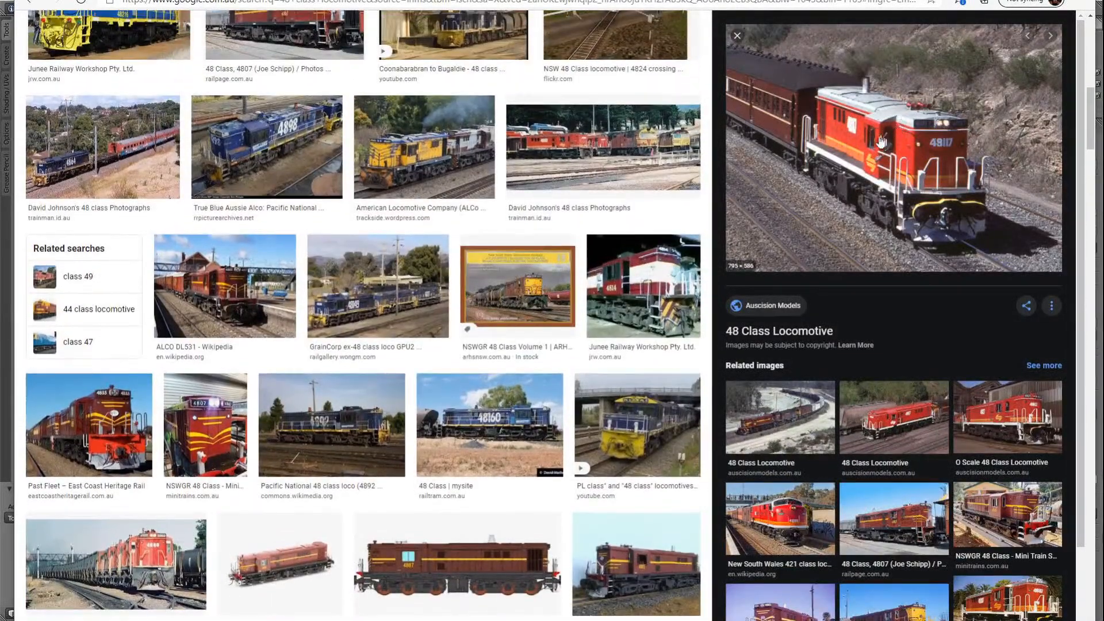
click(816, 205)
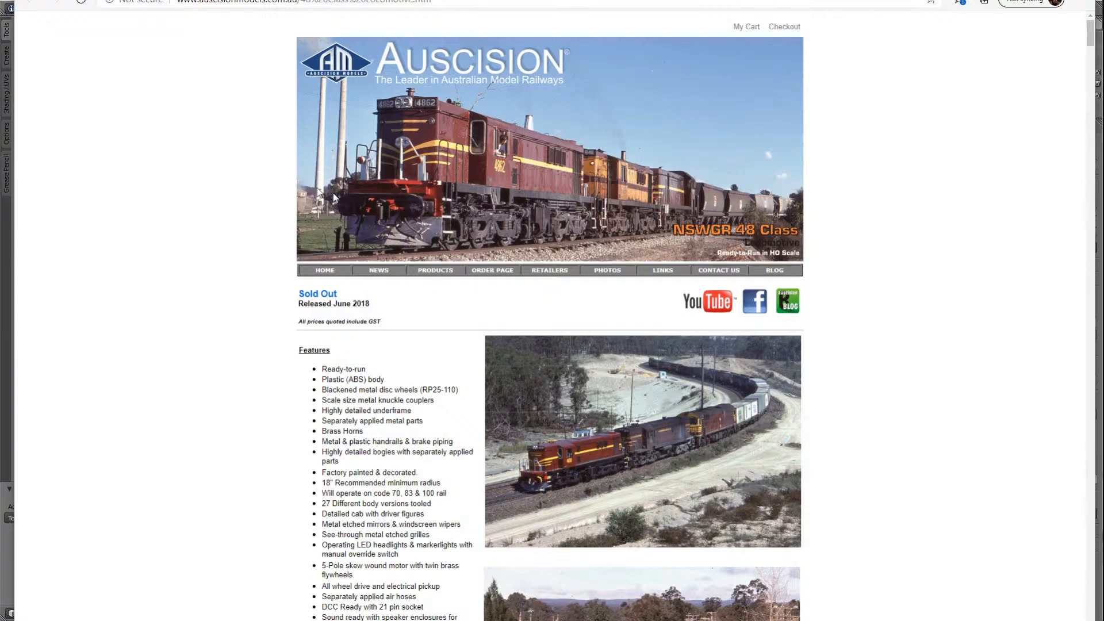
key(alt+Left)
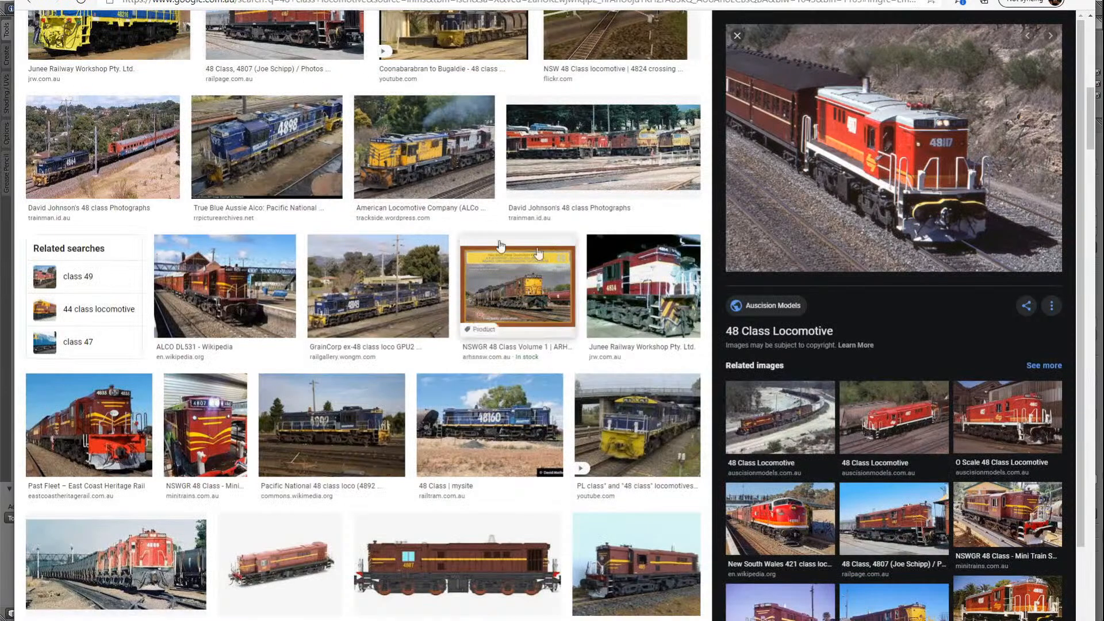
Step: View the Junee Railway Workshop, Mini Train Systems and Dorrigo museum locomotive photos in the image results, and return to Blender
click(648, 276)
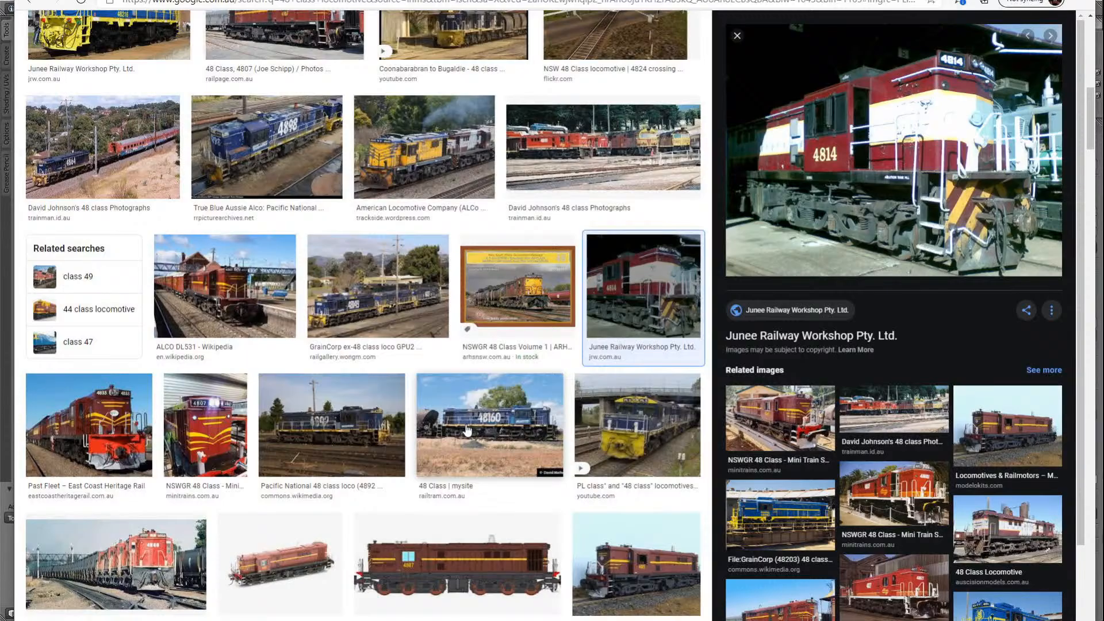
scroll(467, 431, up, 15)
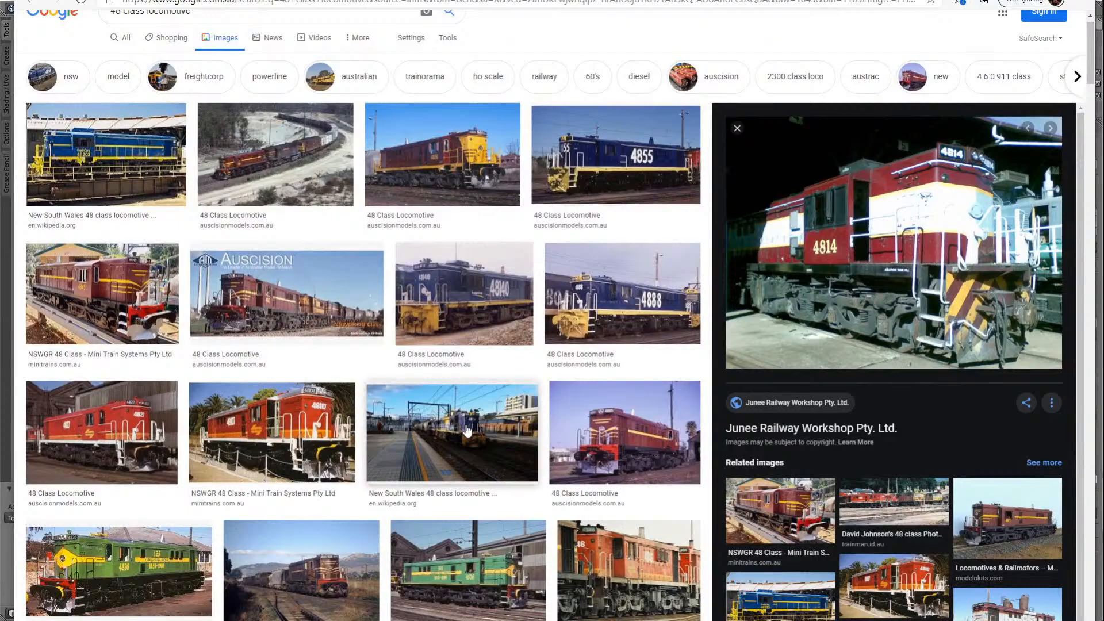
click(304, 458)
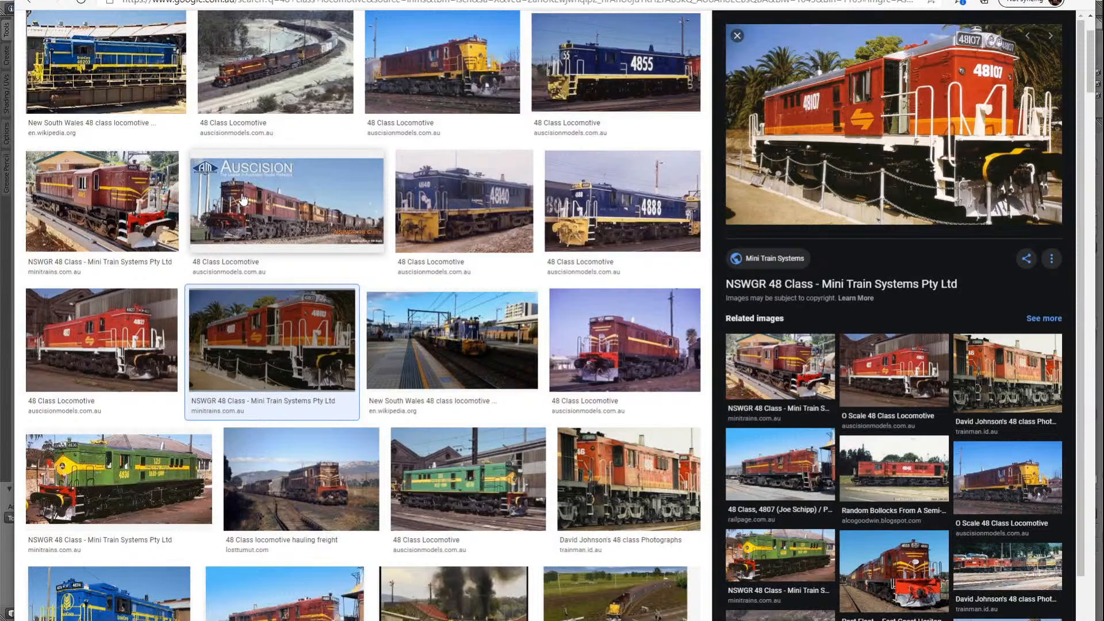
scroll(313, 275, down, 15)
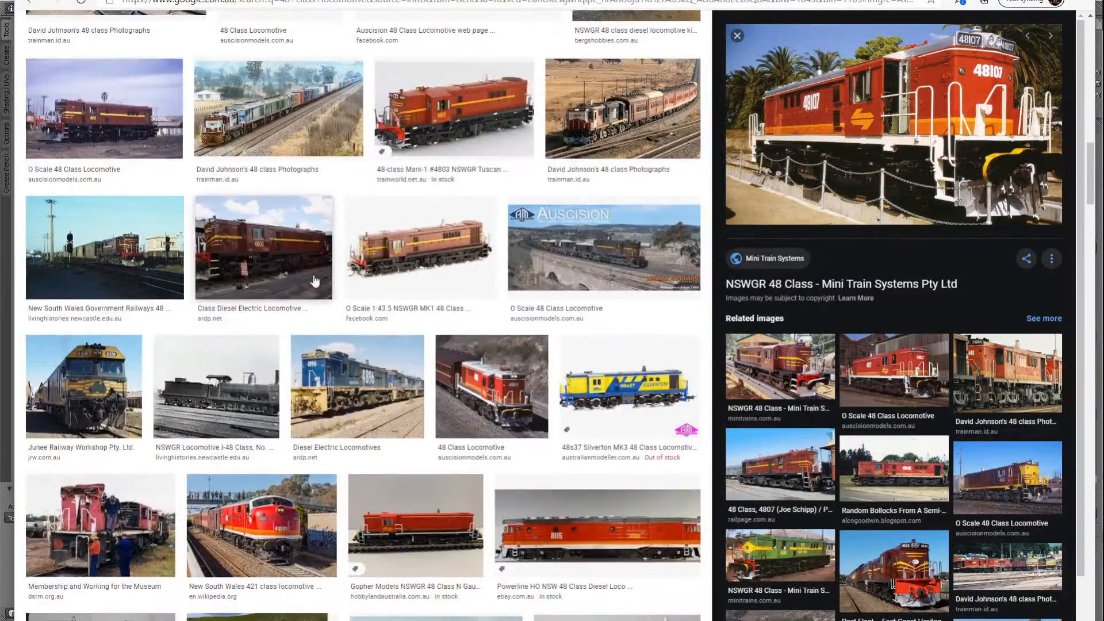
scroll(314, 281, down, 8)
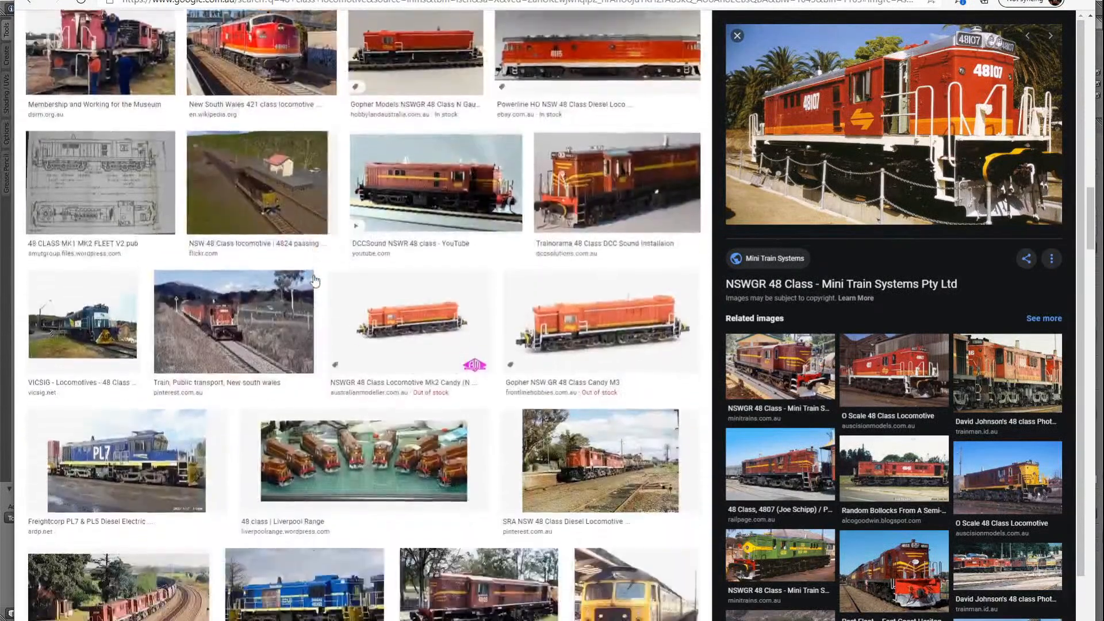
scroll(157, 317, up, 5)
click(156, 318)
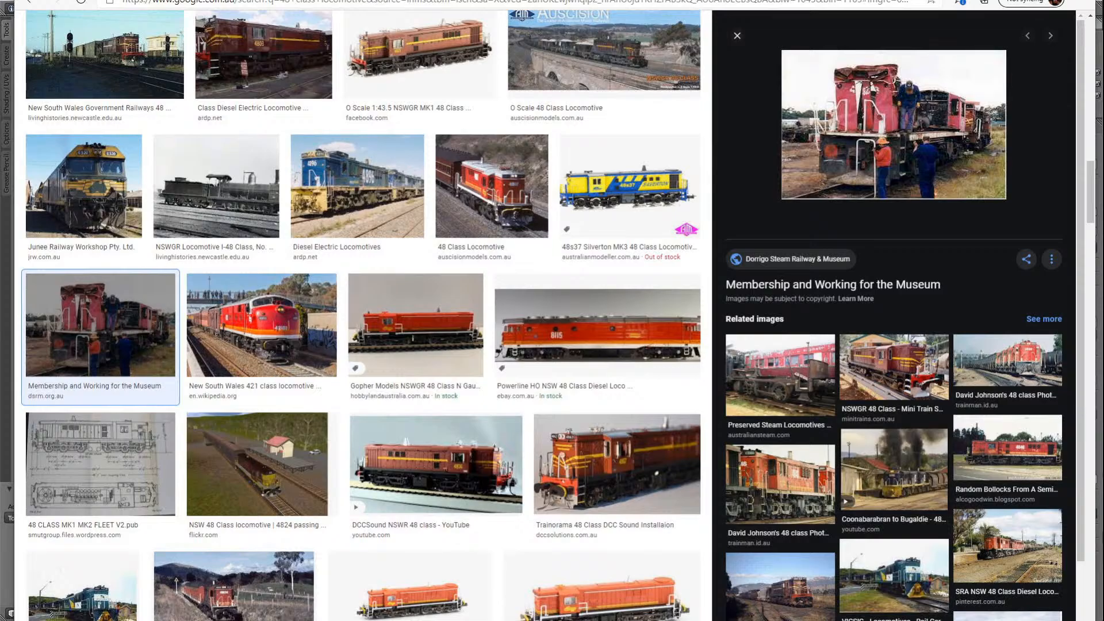
click(276, 620)
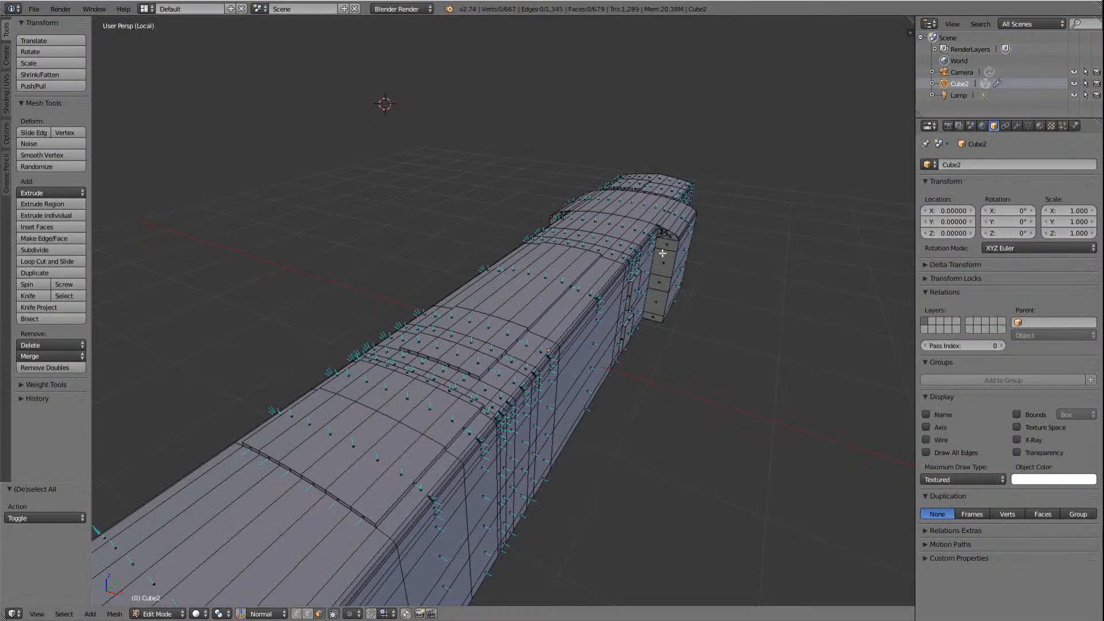
Step: Inspect the raised side blocks and the projecting cab wall up close from a low angle
scroll(667, 290, up, 4)
scroll(856, 213, down, 3)
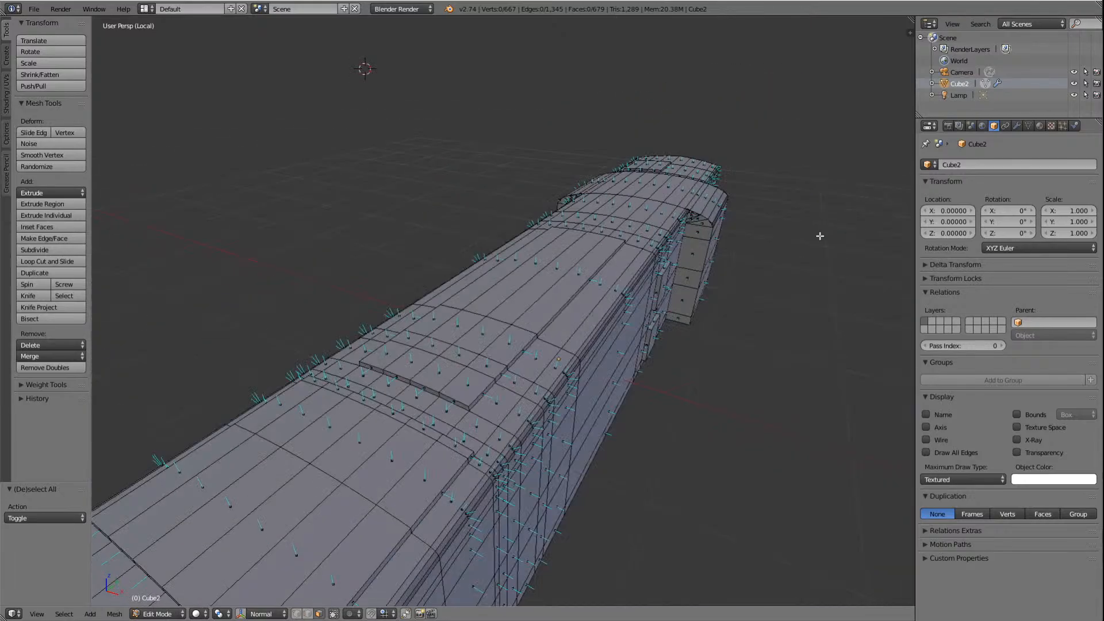
key(KP_6)
key(KP_2)
key(KP_2)
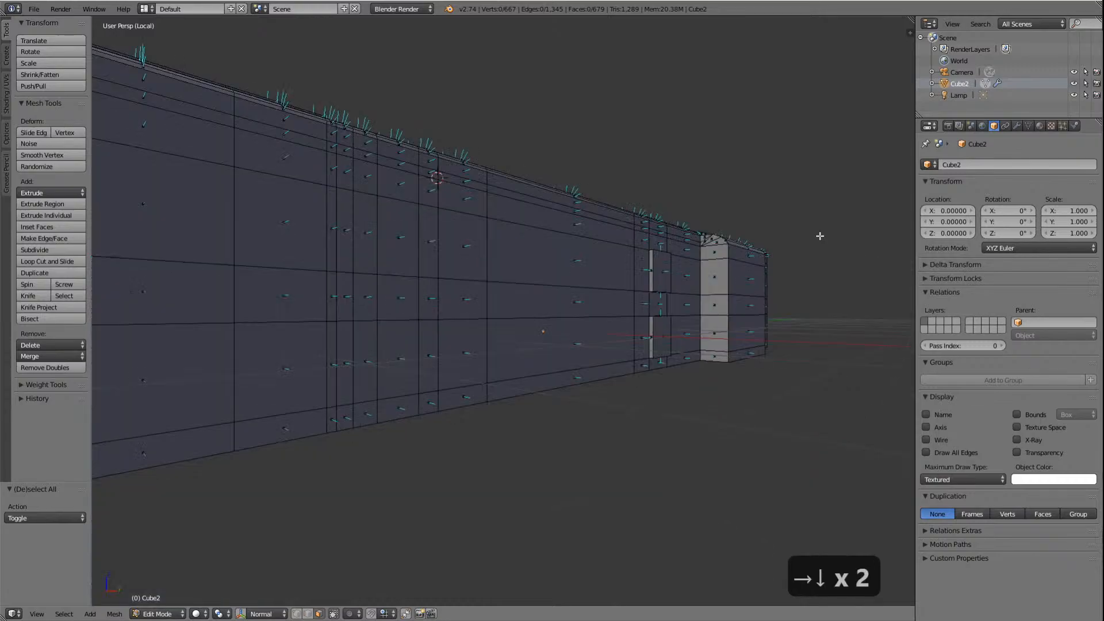
scroll(852, 306, up, 3)
scroll(852, 306, up, 1)
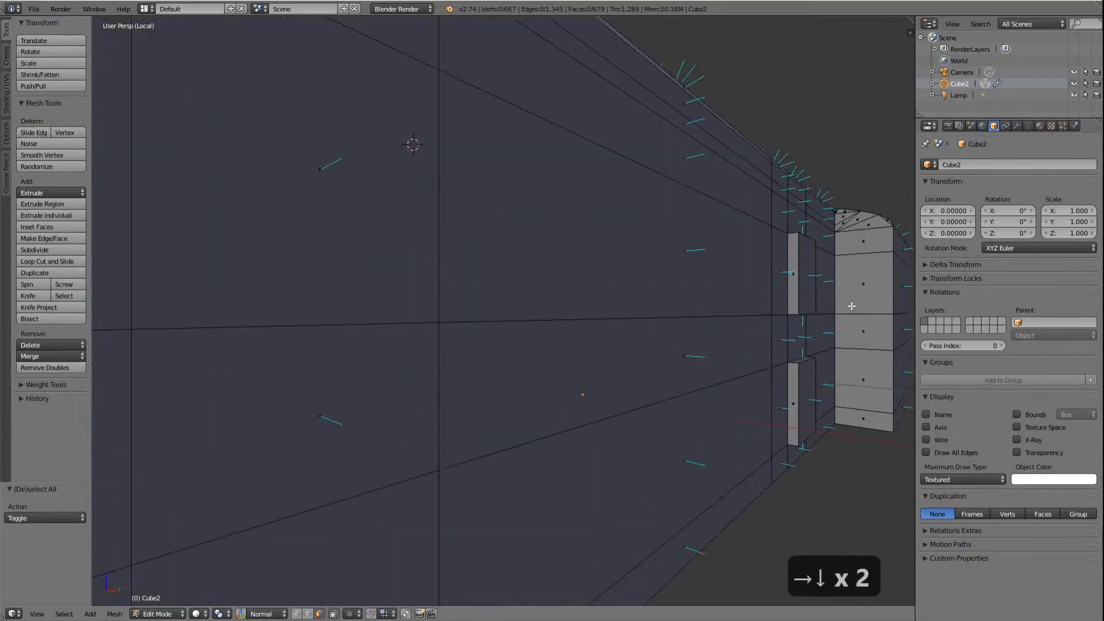
ctrl+scroll(852, 306, up, 6)
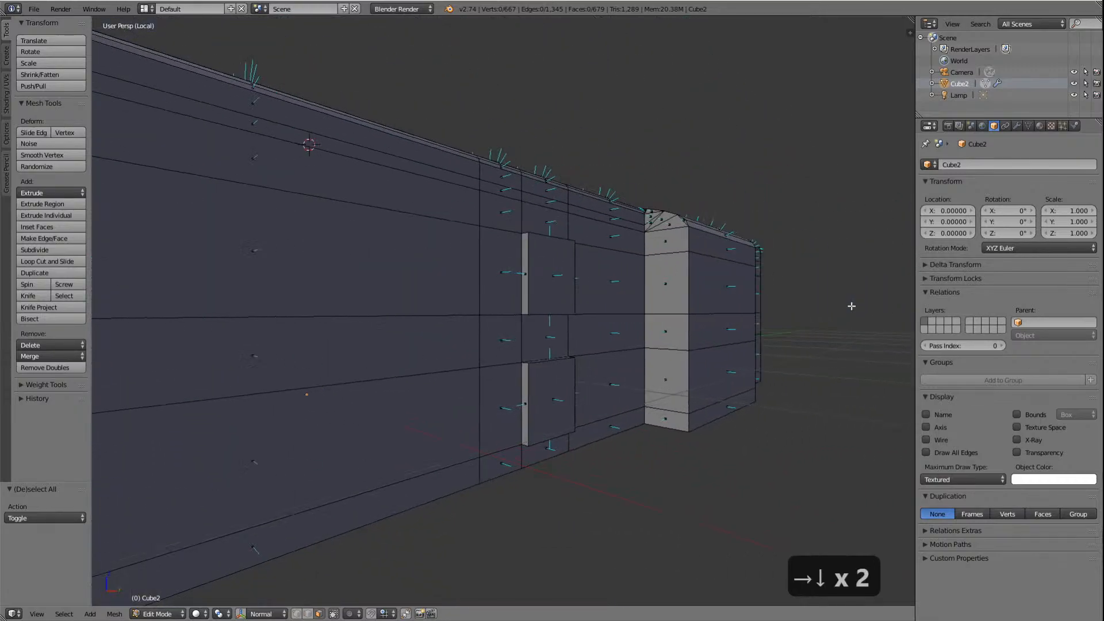
scroll(820, 325, up, 1)
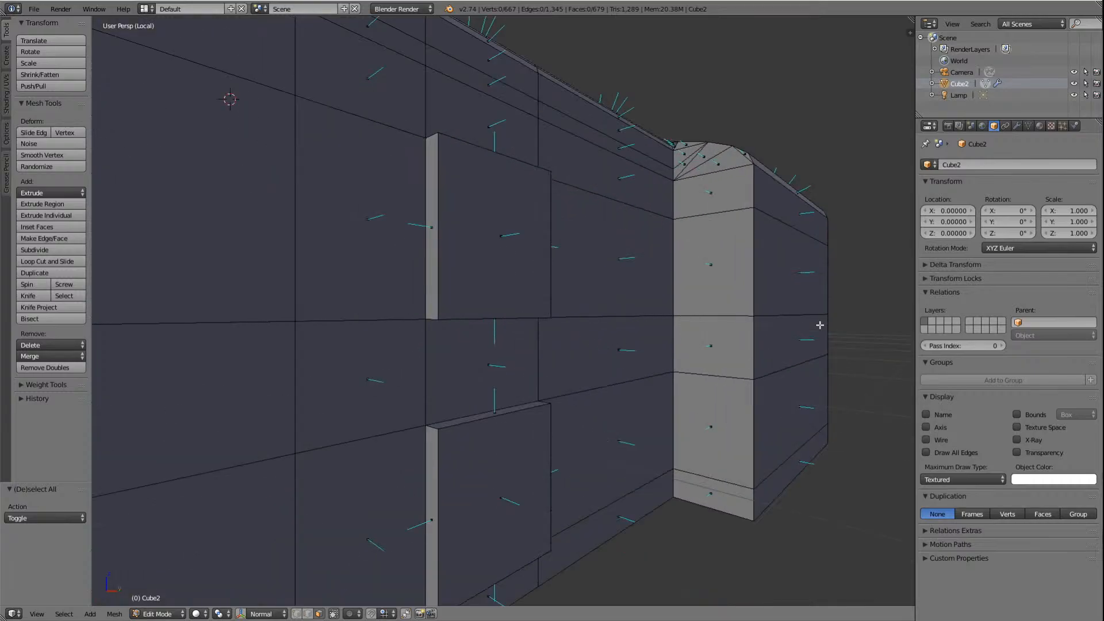
ctrl+scroll(820, 325, up, 4)
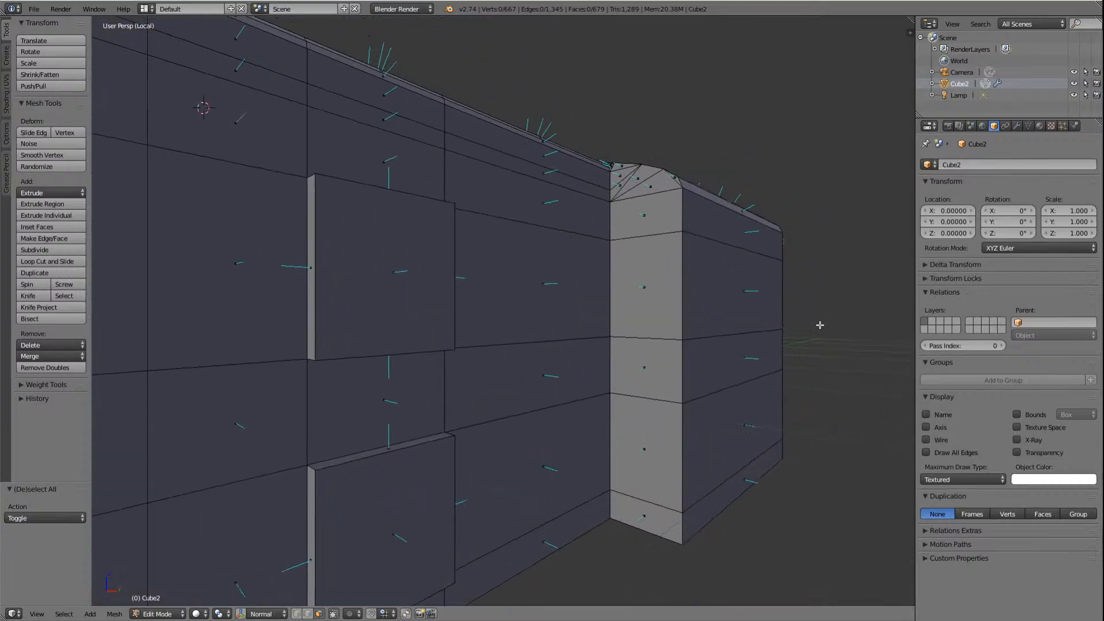
Step: Examine the full body side from farther away and the cab wall's rounded upper corner up close from slightly above
scroll(821, 325, down, 6)
scroll(820, 325, down, 2)
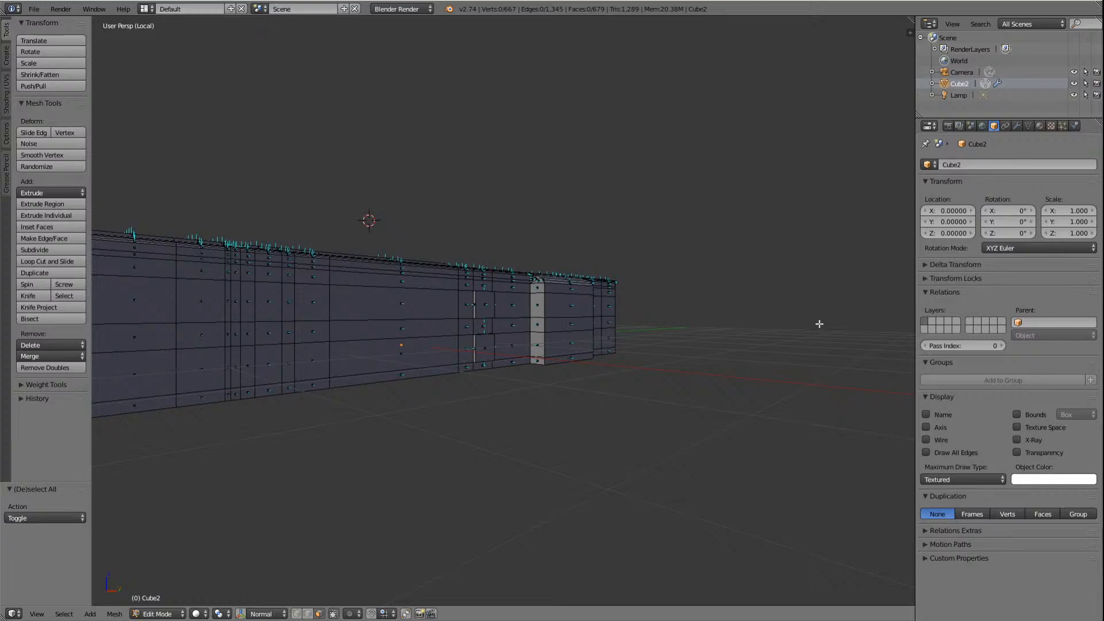
key(KP_8)
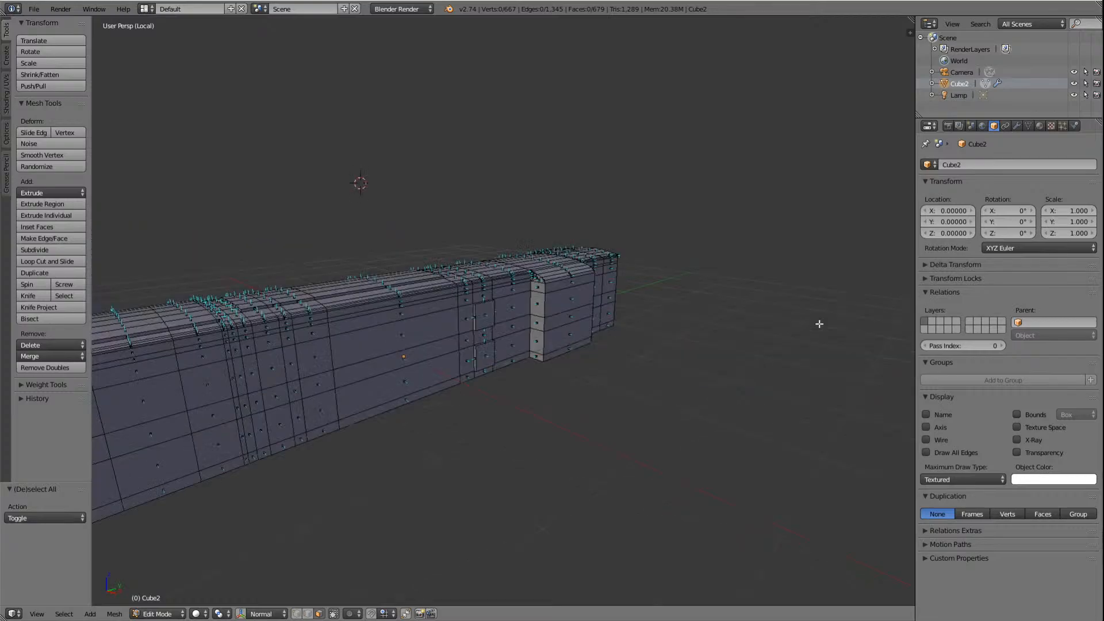
scroll(633, 396, up, 10)
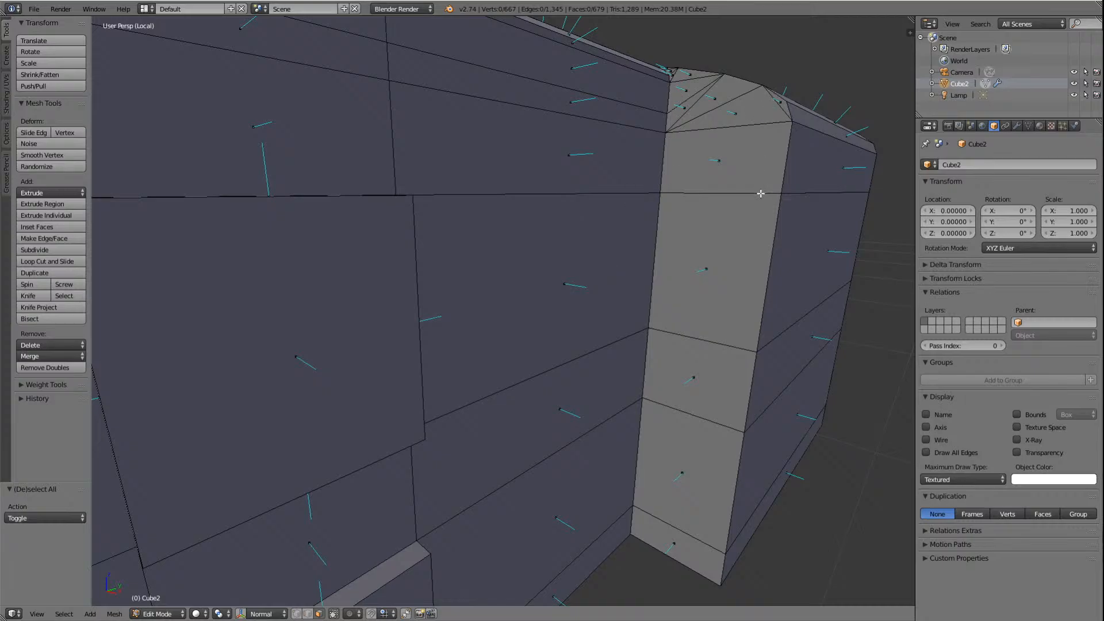
scroll(728, 287, down, 4)
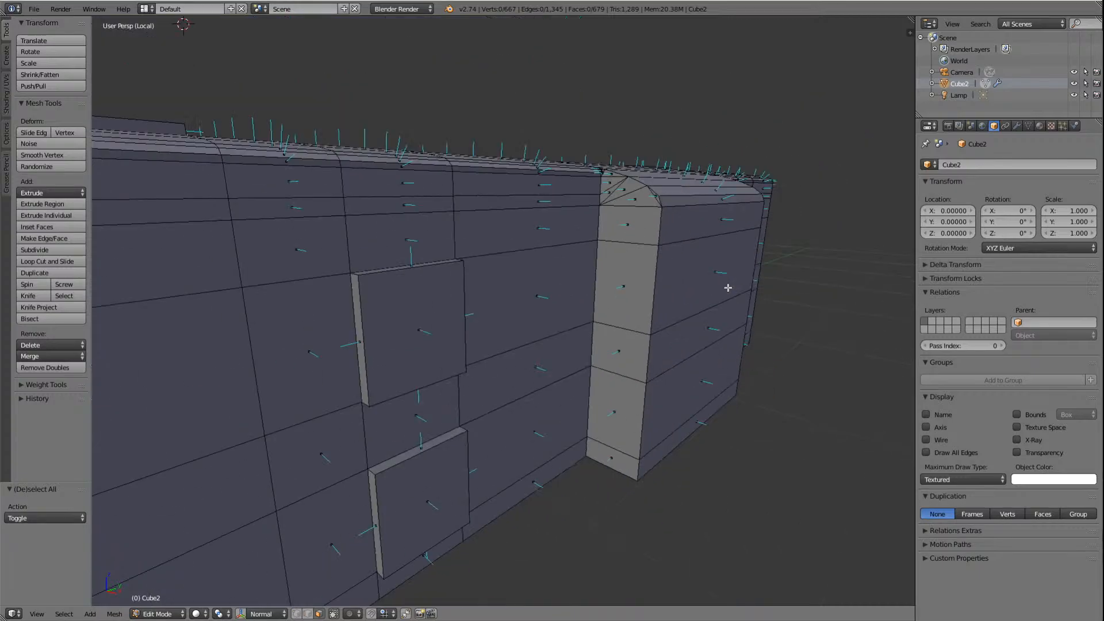
Step: Examine the opposite side of the body, its roof and the end wall of the projecting cab from several angles
key(KP_6)
key(KP_6)
key(KP_6)
key(KP_6)
key(KP_6)
key(KP_6)
key(KP_6)
key(KP_6)
key(KP_6)
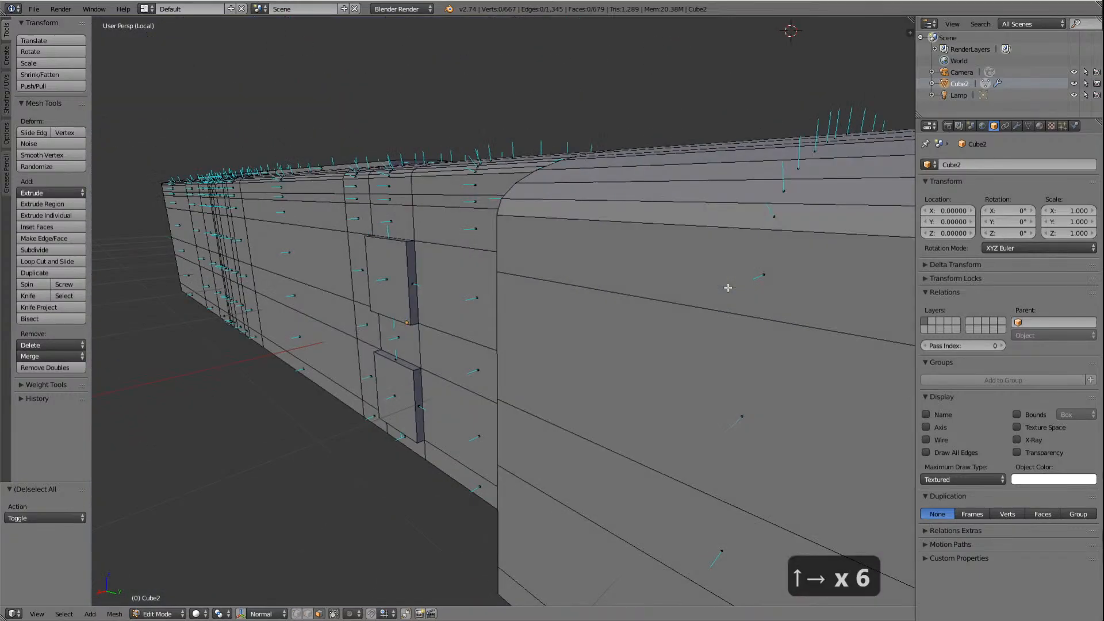
scroll(689, 232, down, 6)
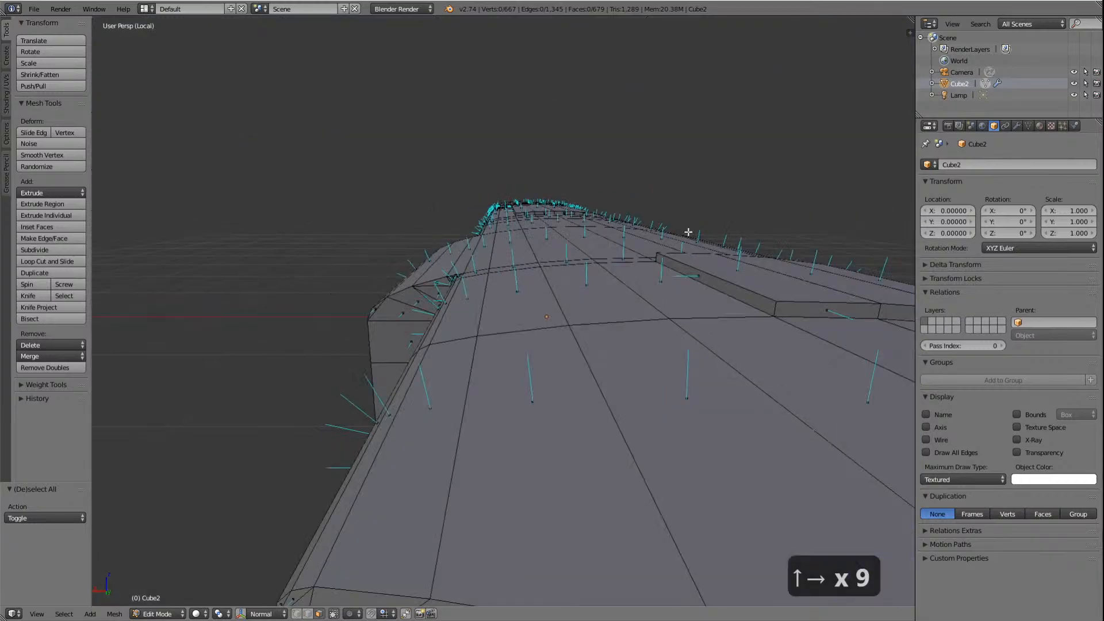
key(KP_4)
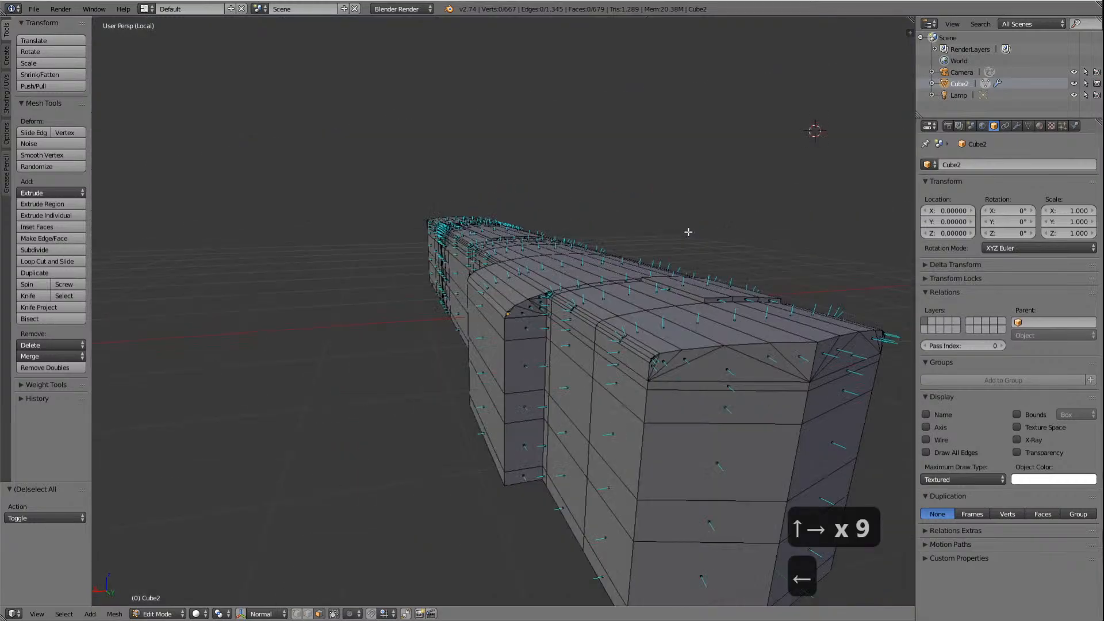
key(KP_4)
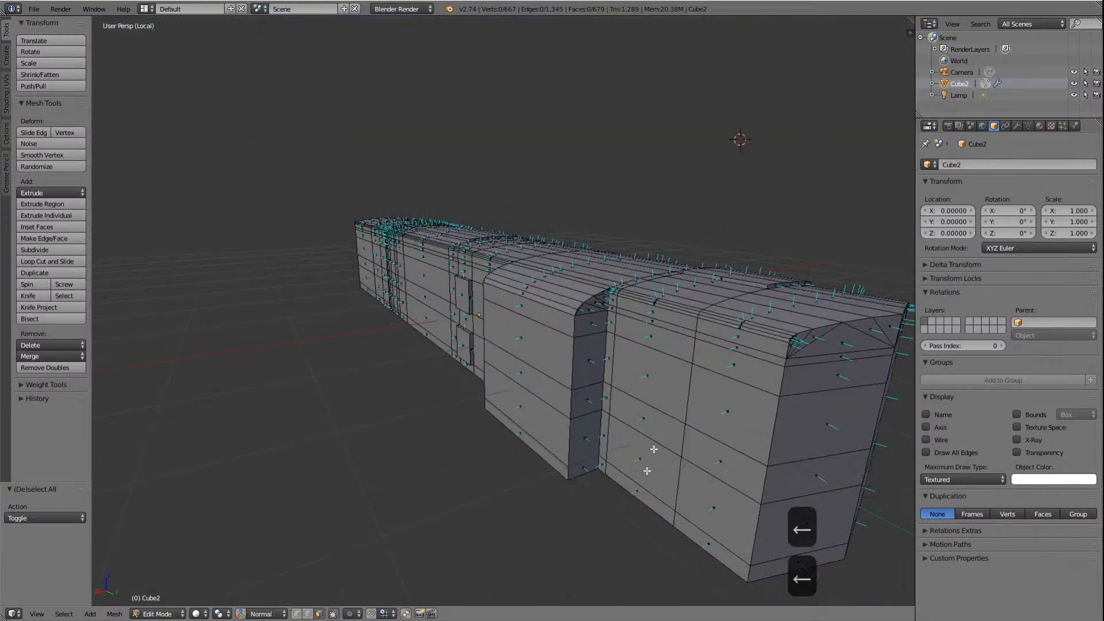
scroll(647, 472, up, 5)
scroll(648, 472, down, 4)
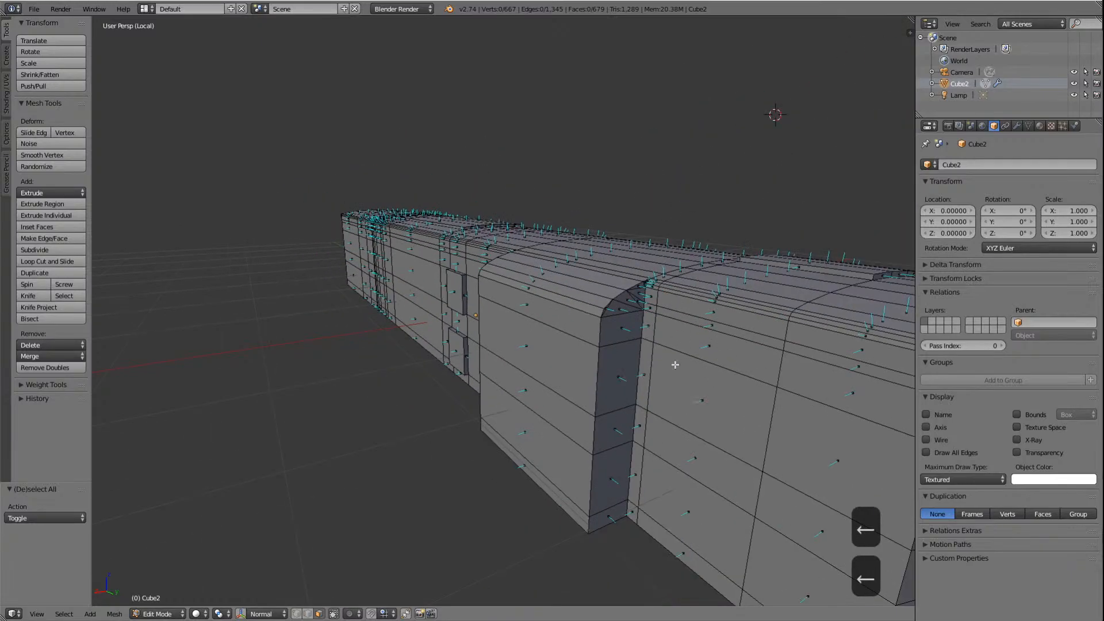
scroll(681, 426, down, 5)
scroll(680, 426, up, 6)
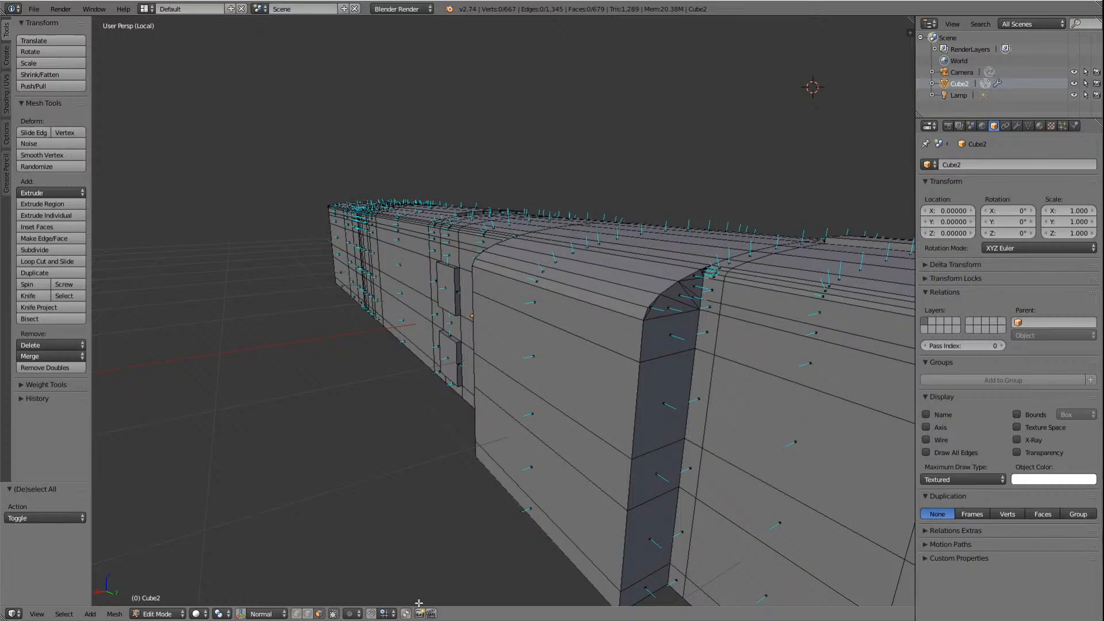
Step: Extrude the five outer vertical edges at the end of the projecting cab wall by -0.028 along the global X axis
click(309, 613)
click(640, 341)
shift+click(636, 403)
shift+click(633, 483)
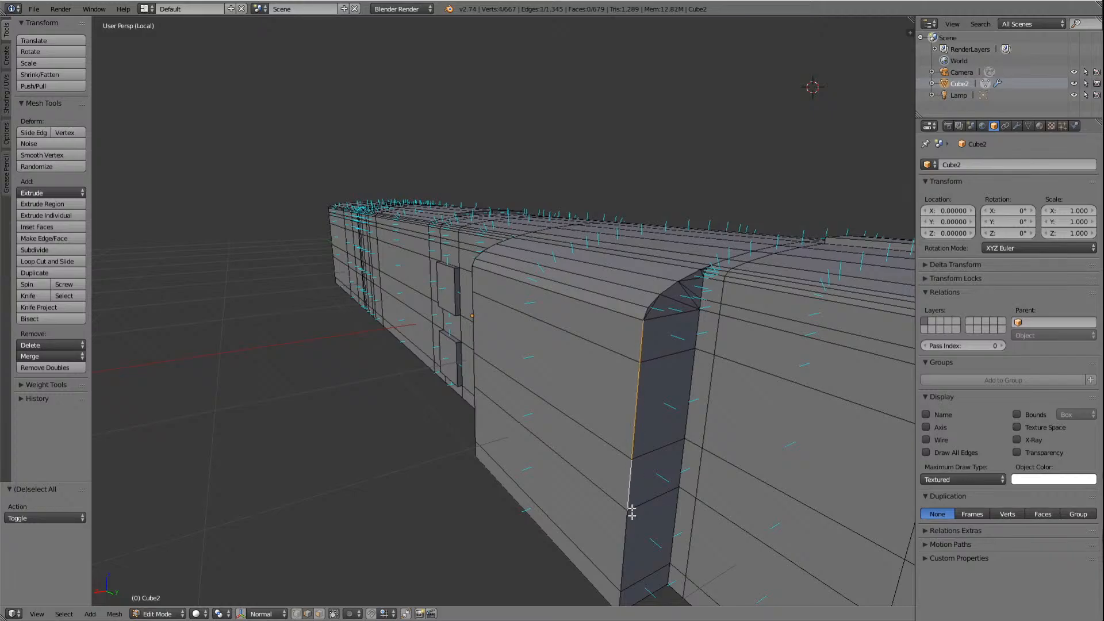
shift+click(625, 537)
shift+click(627, 582)
scroll(658, 515, down, 3)
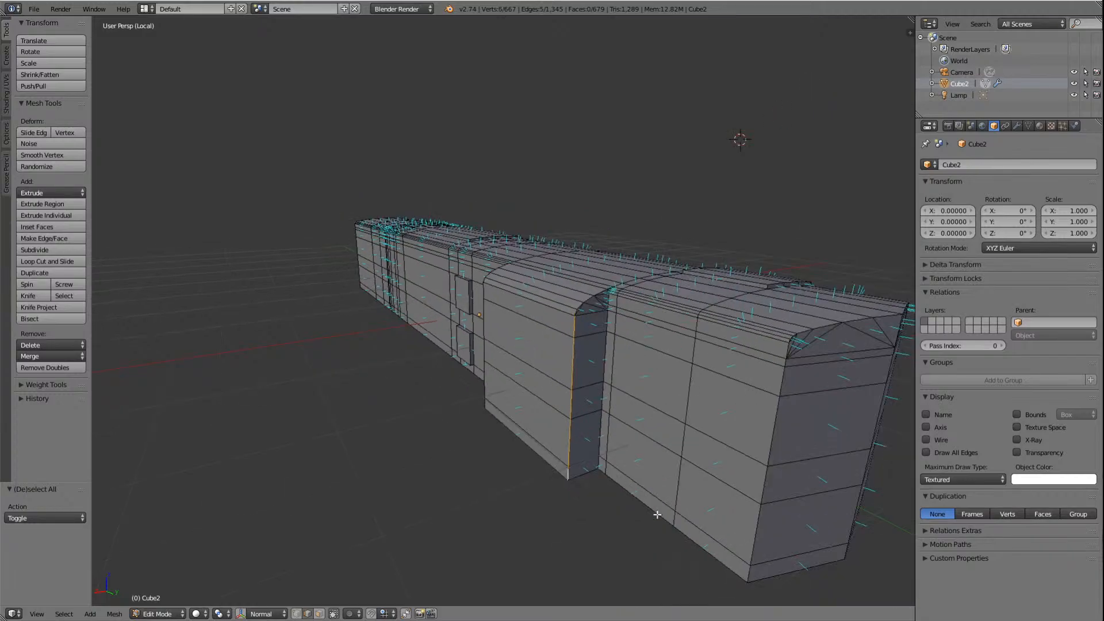
key(KP_6)
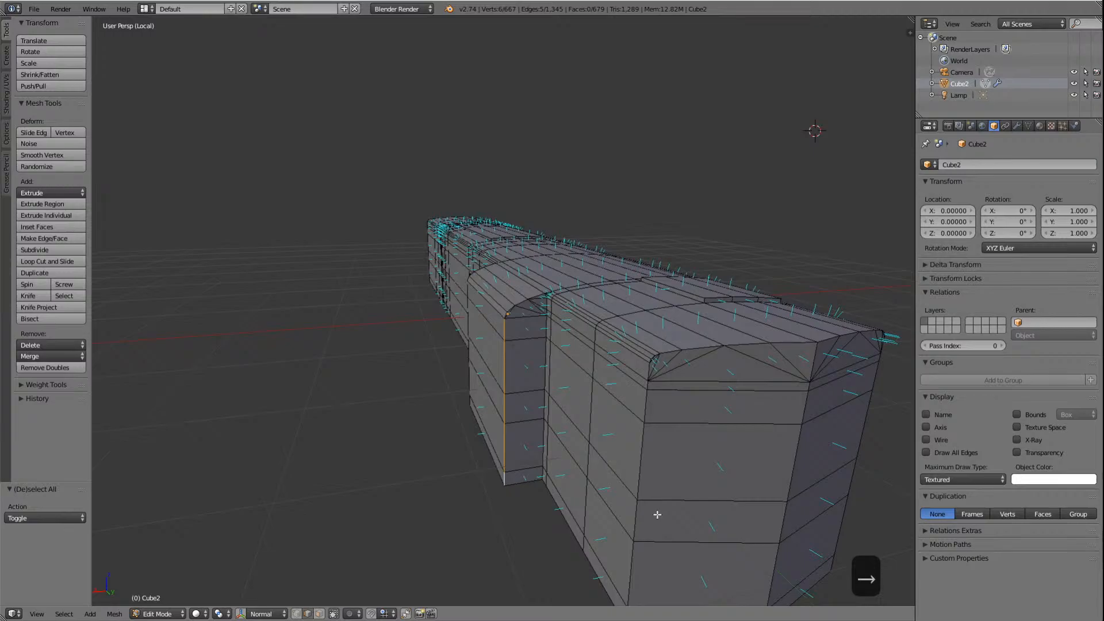
scroll(658, 515, up, 10)
scroll(581, 504, down, 6)
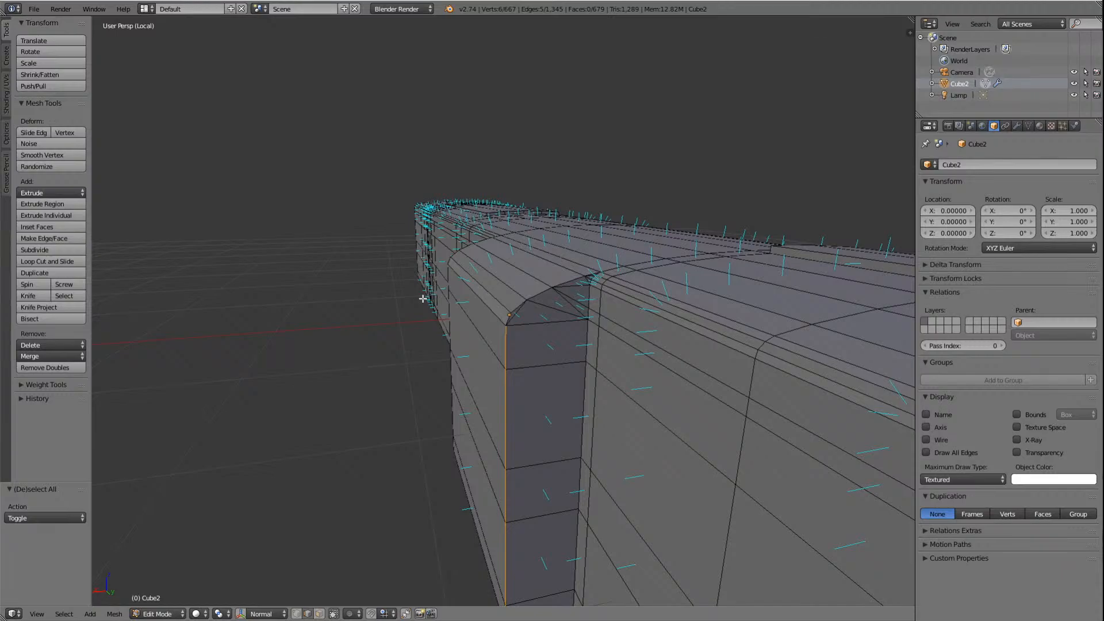
key(e)
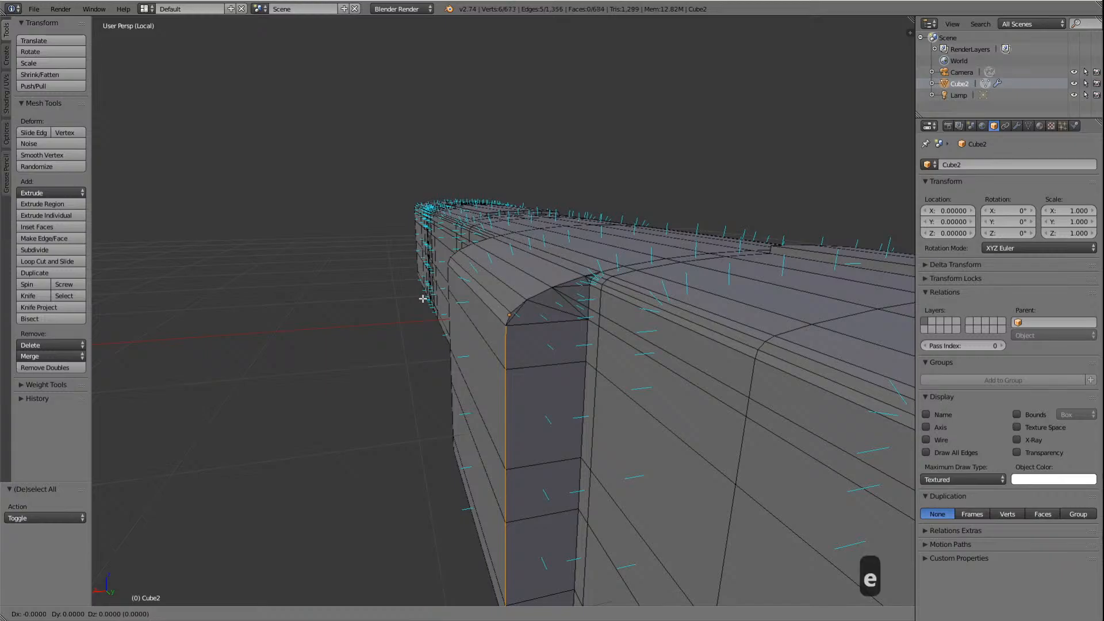
key(x)
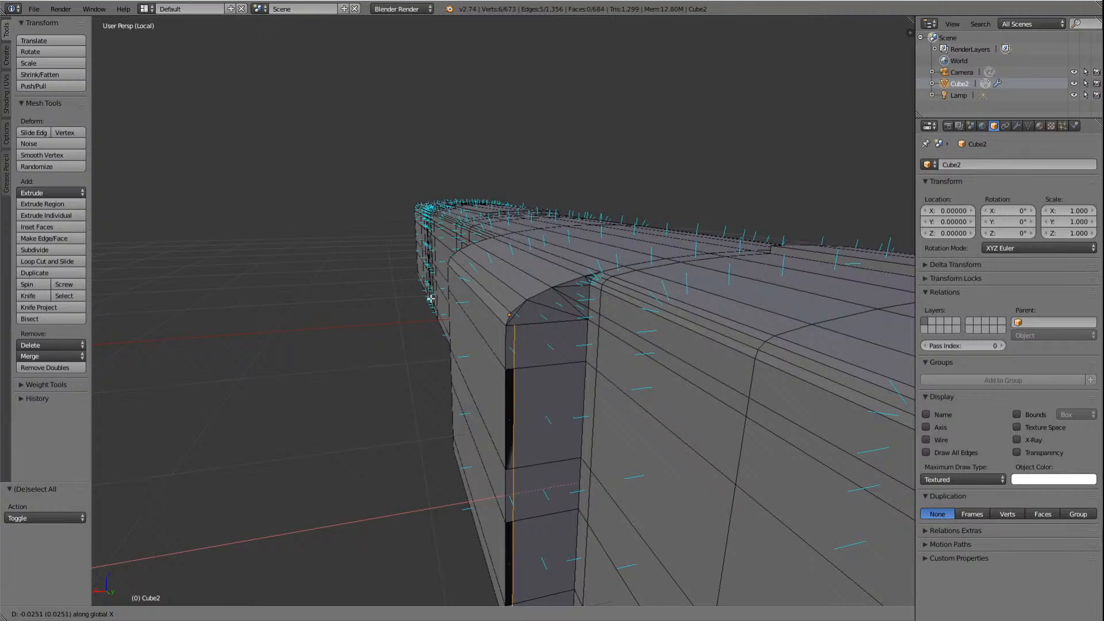
click(432, 299)
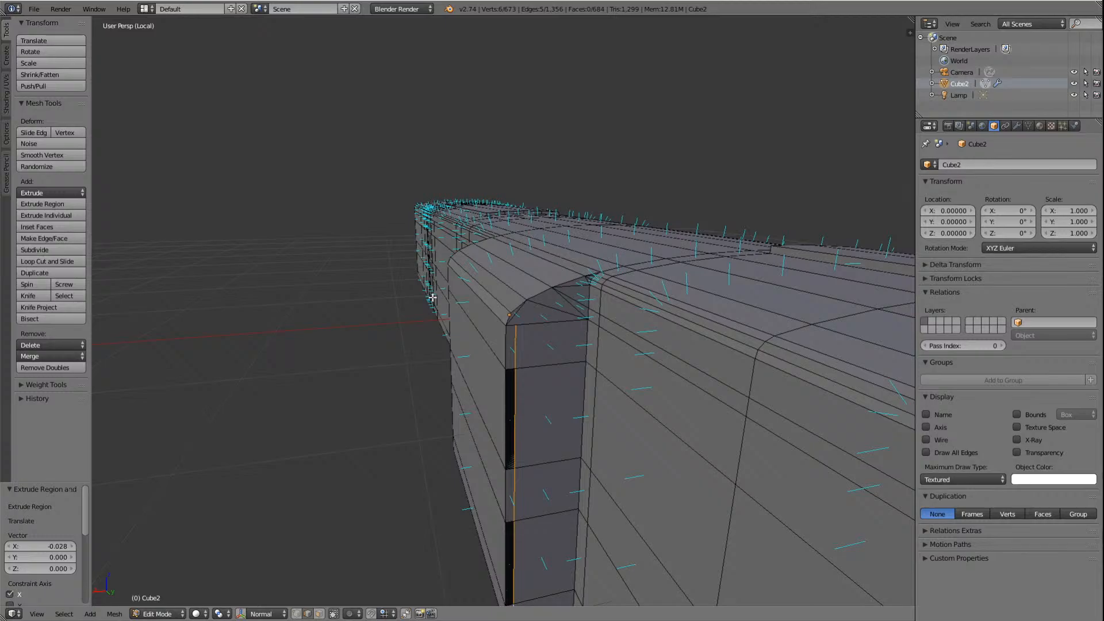
Step: Switch to the browser, view the East Coast Heritage Rail photo of locomotive 4833 in the image results, and return to Blender
key(Right)
key(Left)
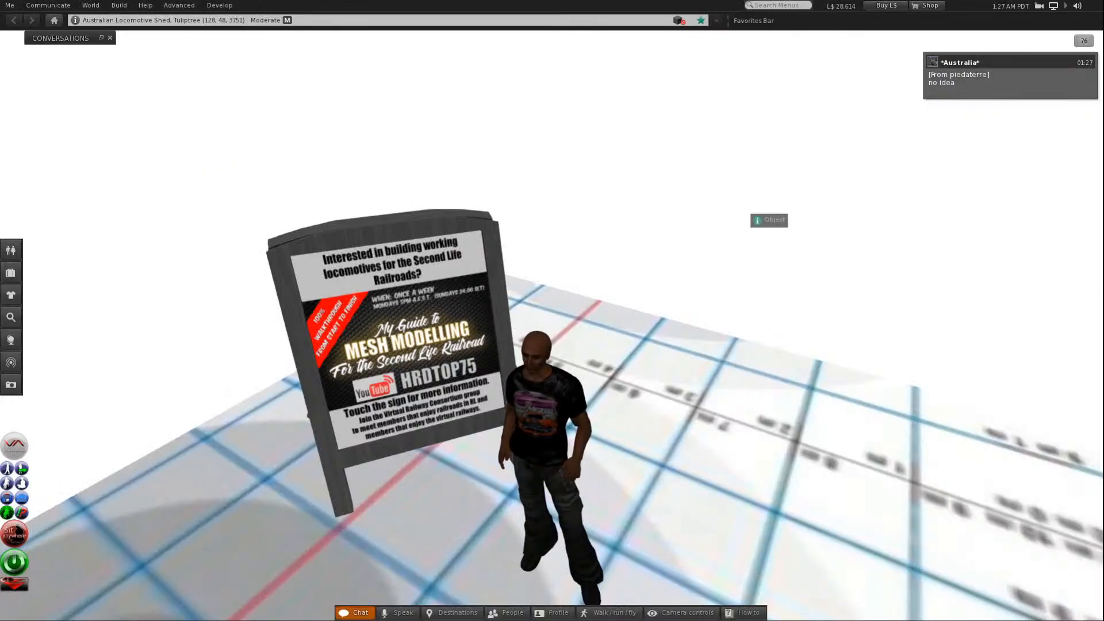
key(alt+Tab)
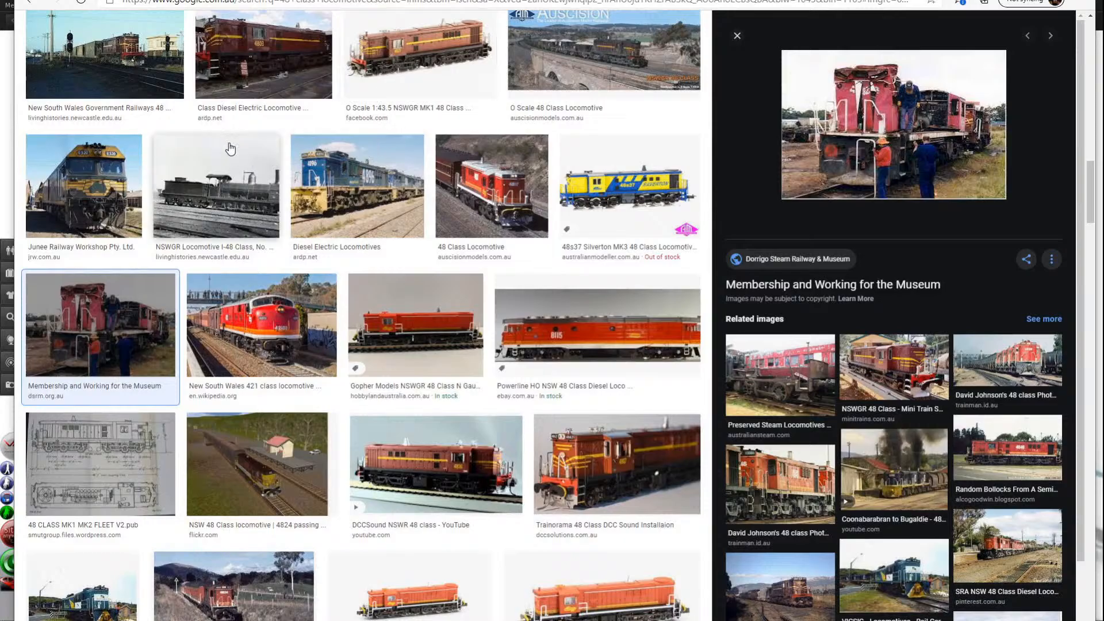
scroll(231, 149, up, 9)
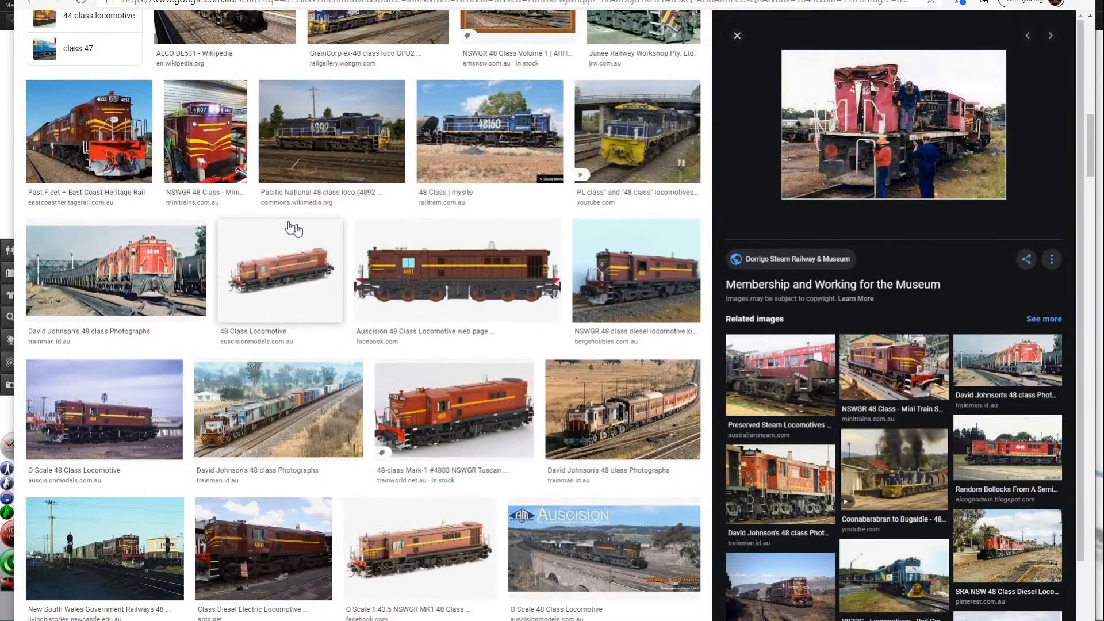
click(107, 140)
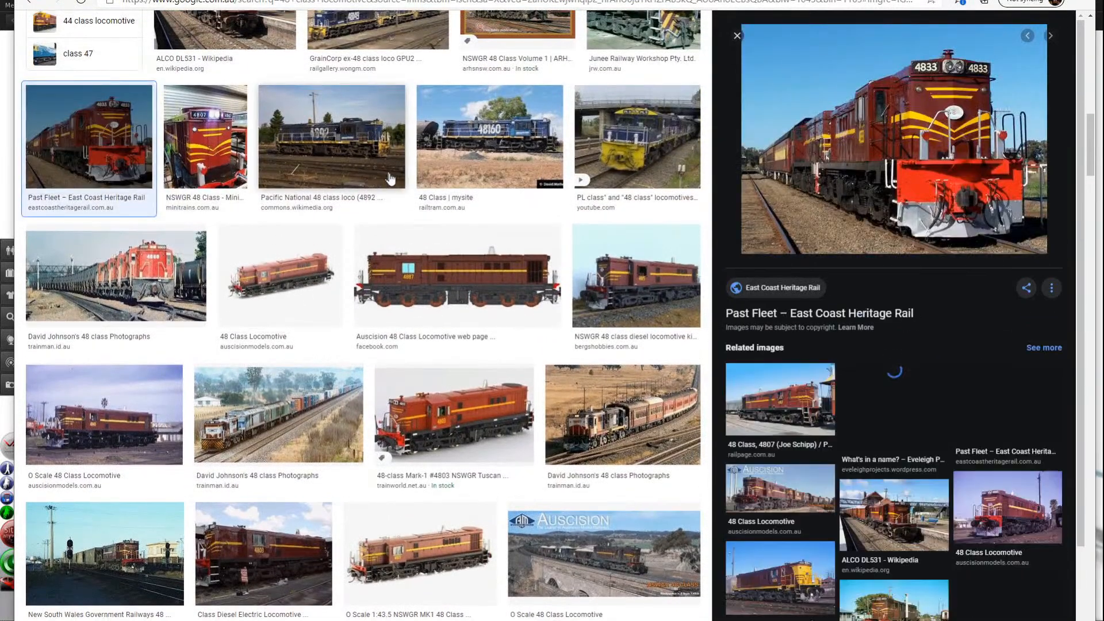
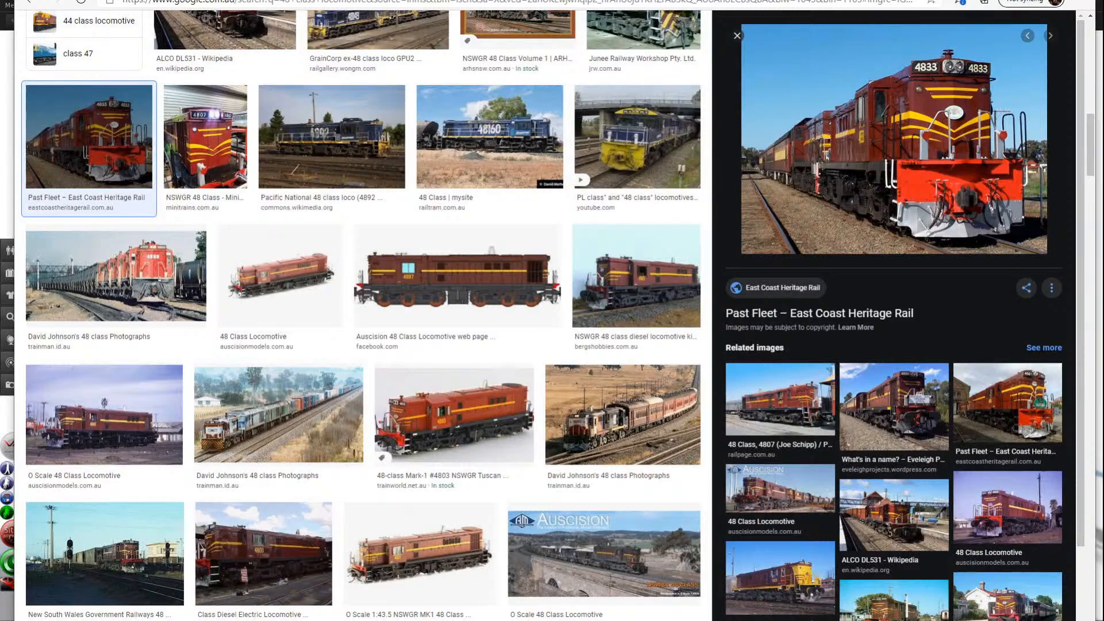
key(alt+Tab)
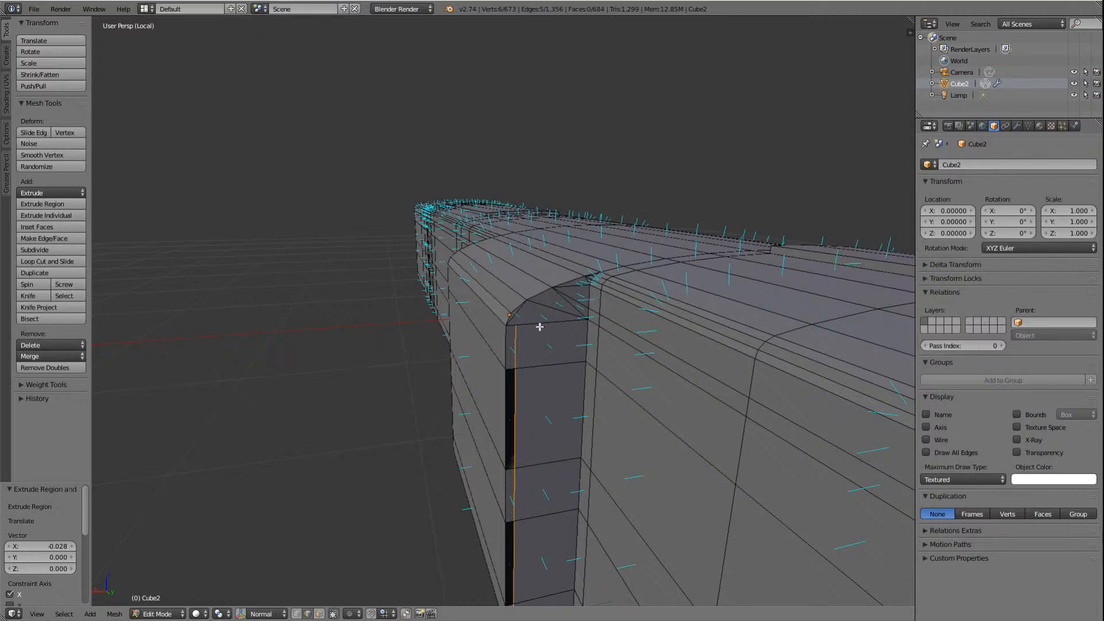
Step: Inspect the extruded strip along the cab wall's outer edge and its rounded upper corner up close from a low angle
key(KP_2)
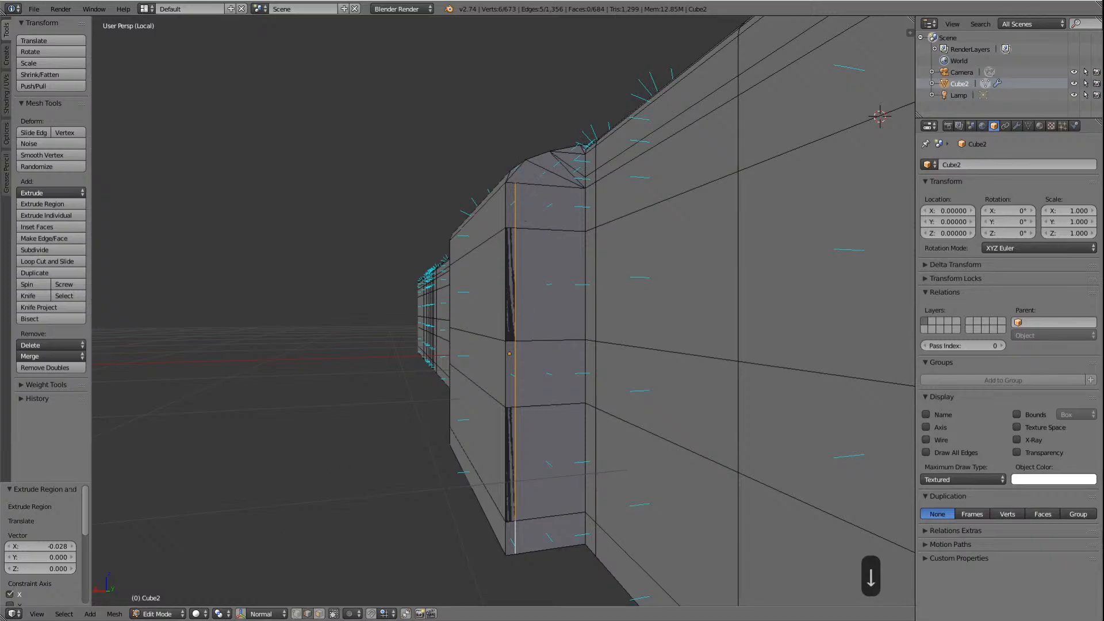
click(308, 614)
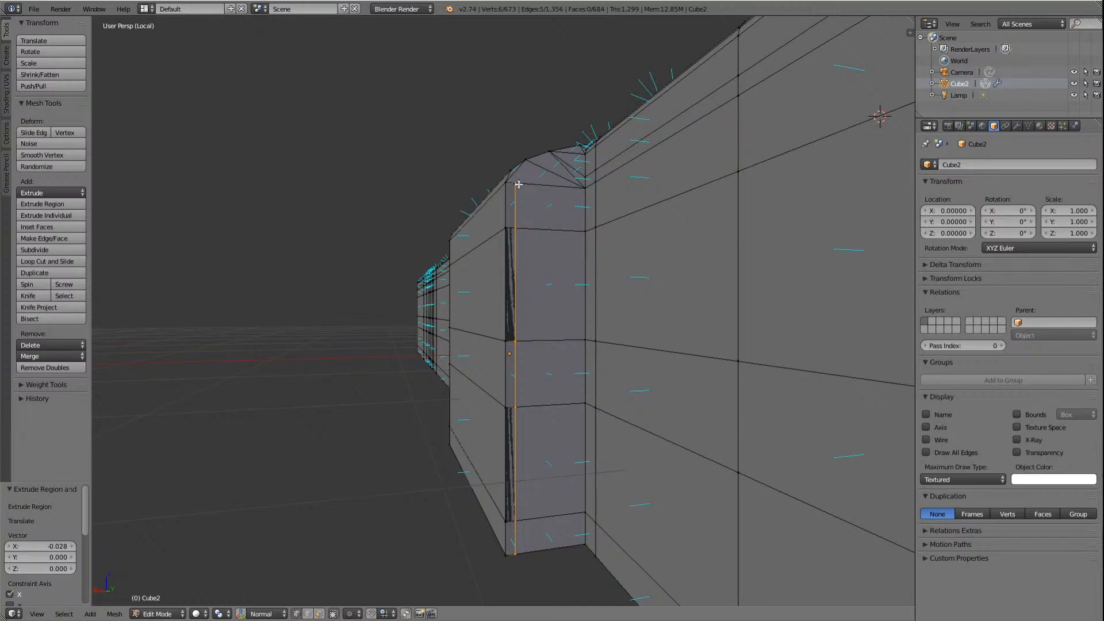
scroll(529, 187, up, 6)
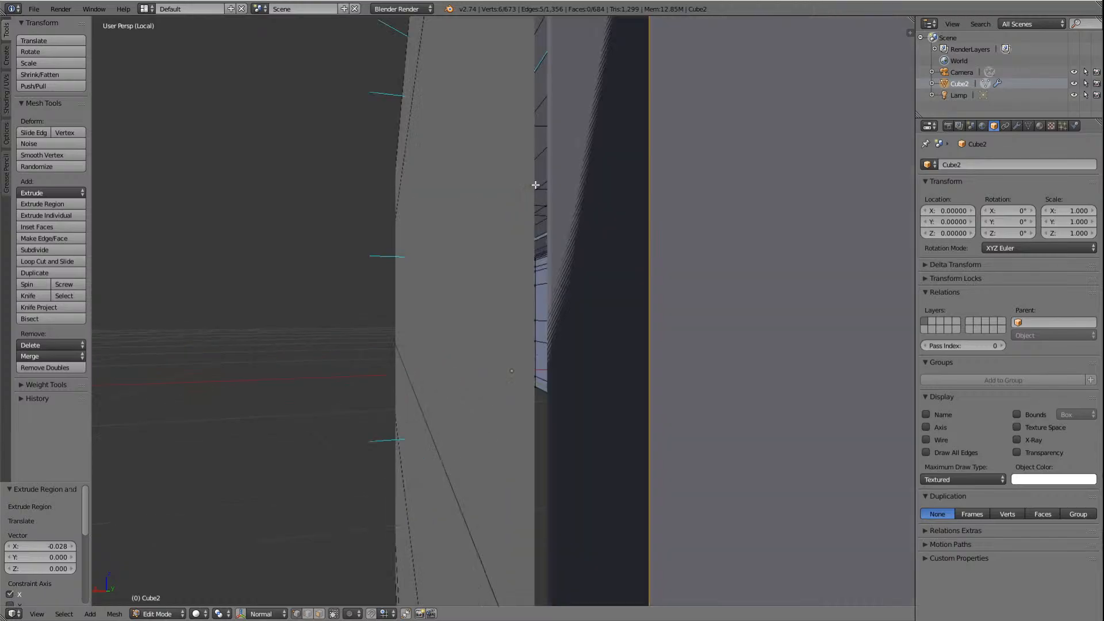
scroll(536, 184, down, 10)
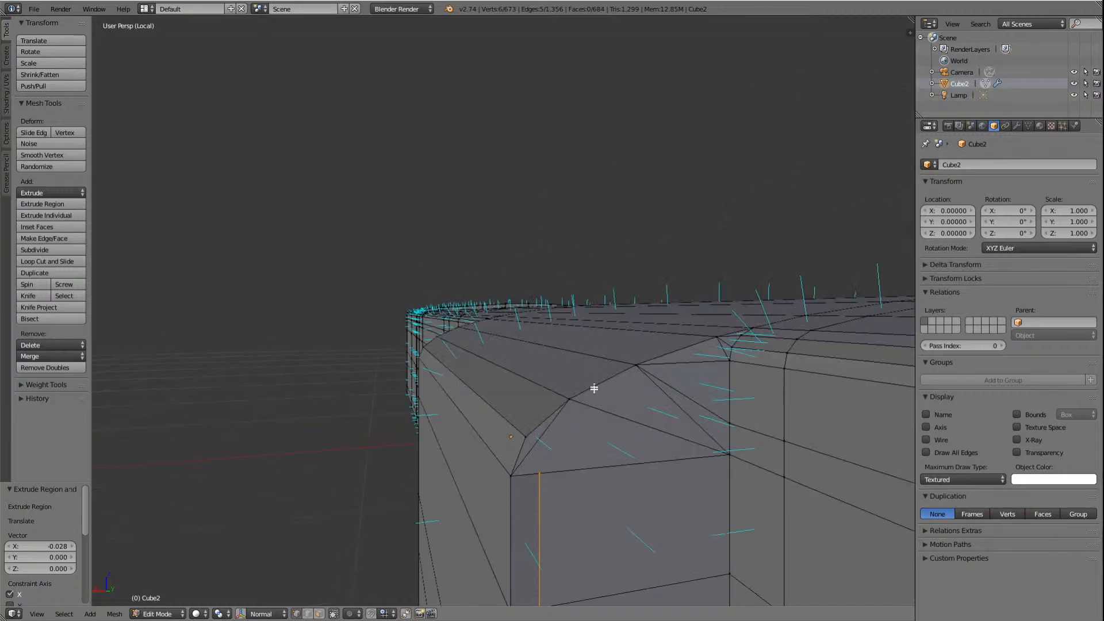
shift+scroll(590, 462, down, 6)
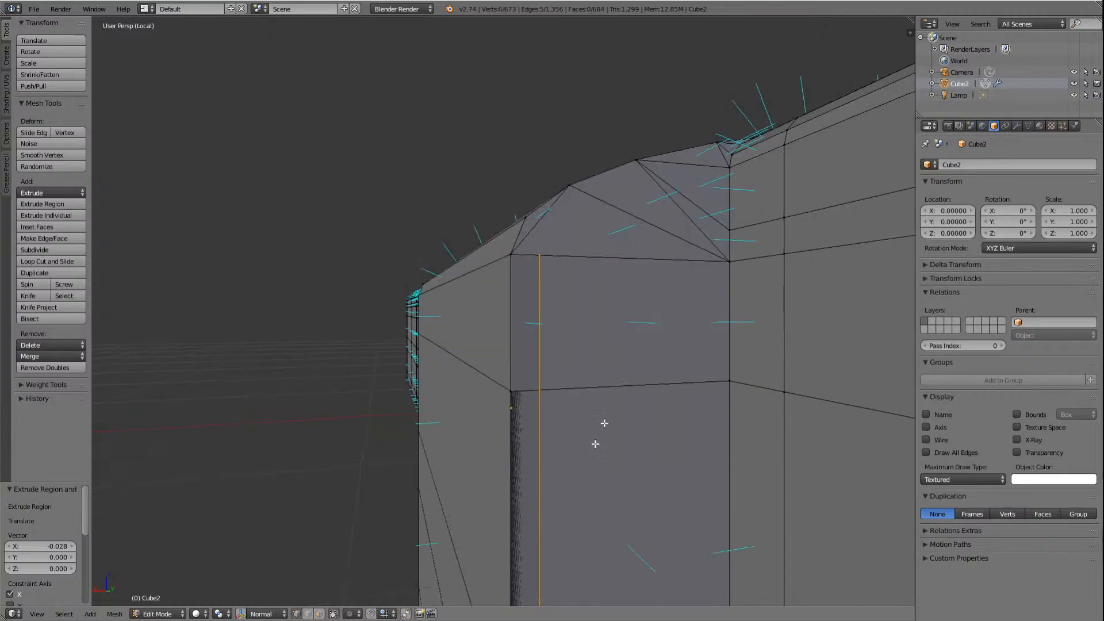
scroll(628, 369, up, 2)
scroll(631, 367, down, 2)
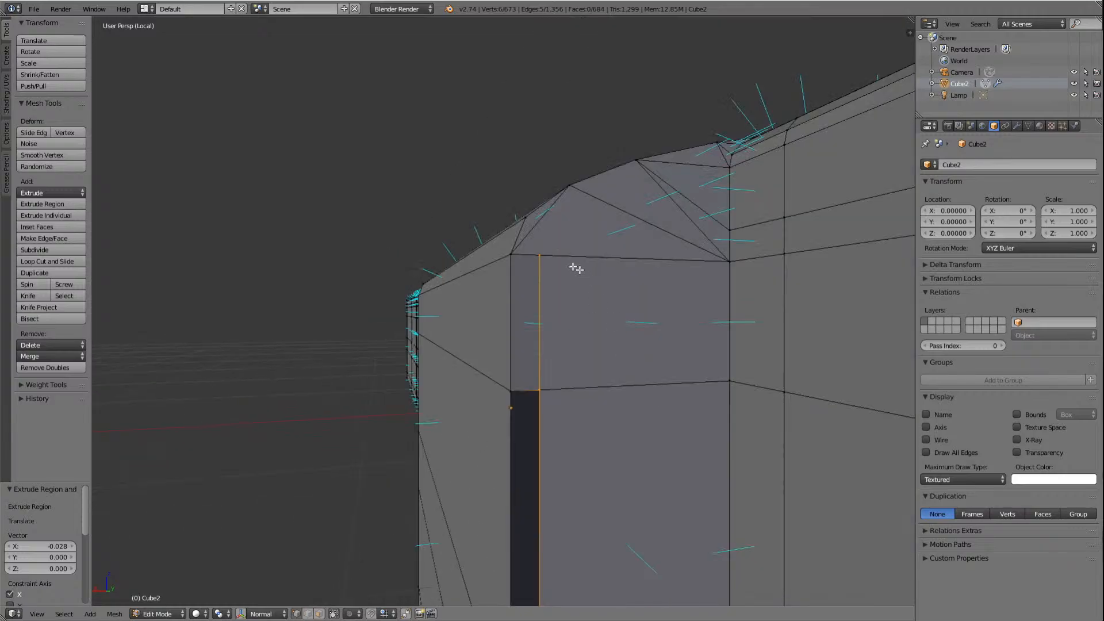
scroll(606, 296, down, 3)
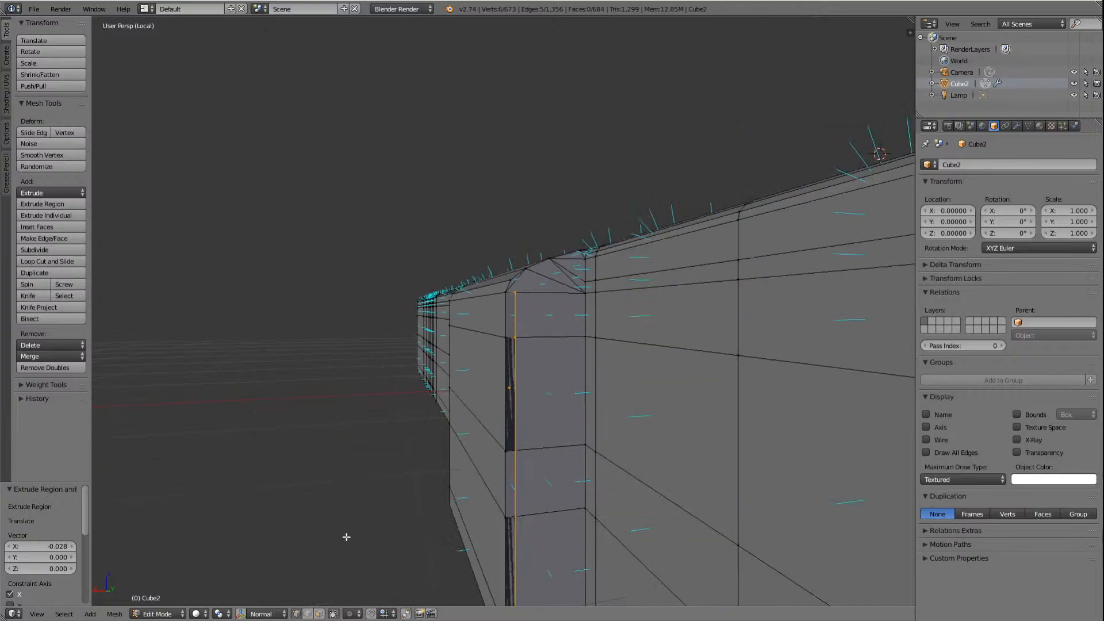
Step: Delete the five stacked end faces of the projecting cab wall below its rounded upper corner, keeping the narrow extruded strip
click(320, 615)
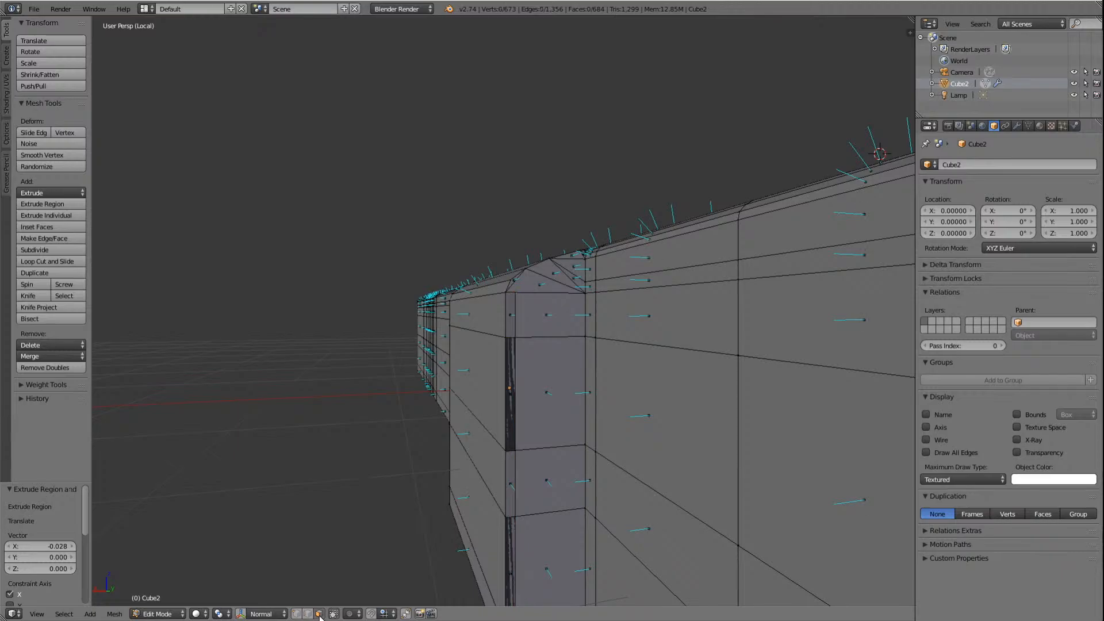
click(547, 314)
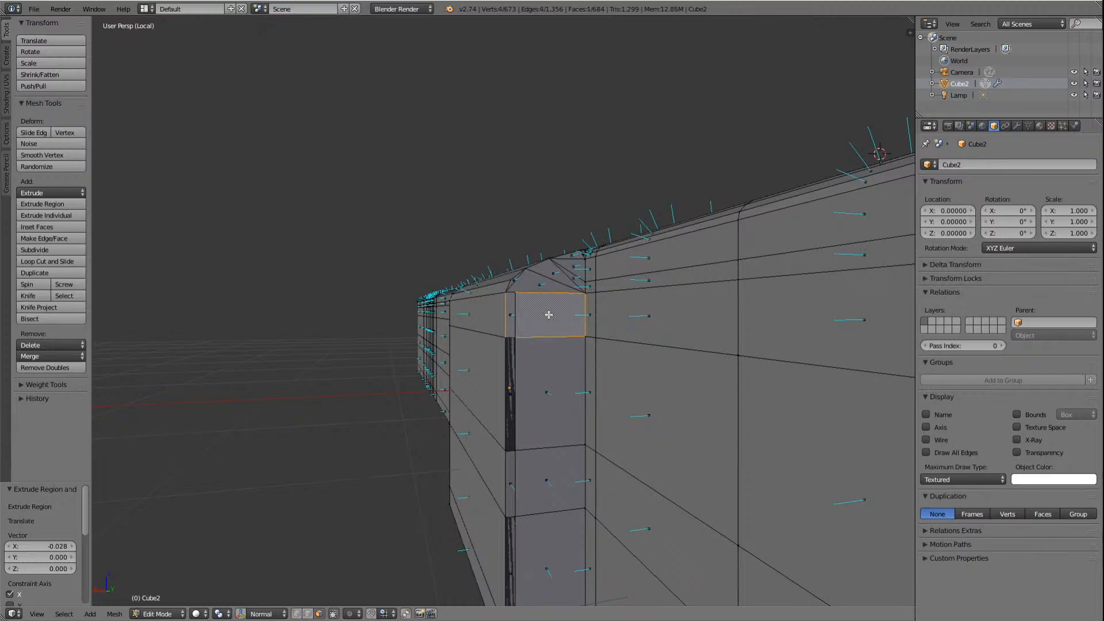
shift+click(546, 406)
shift+click(544, 503)
shift+click(544, 557)
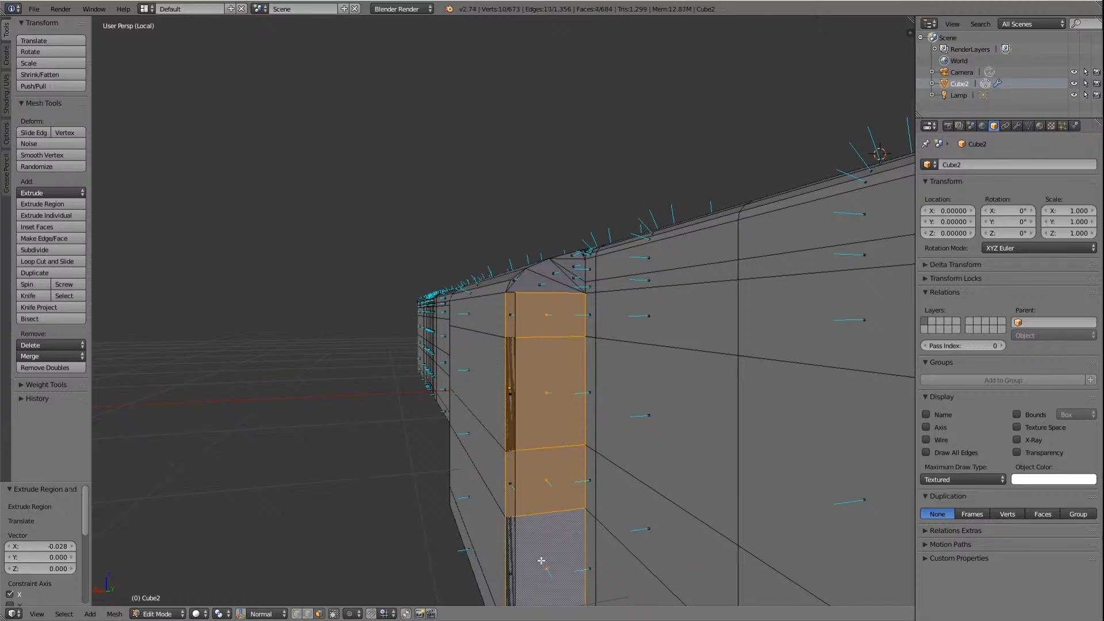
shift+scroll(541, 556, down, 3)
shift+click(545, 516)
scroll(540, 443, down, 5)
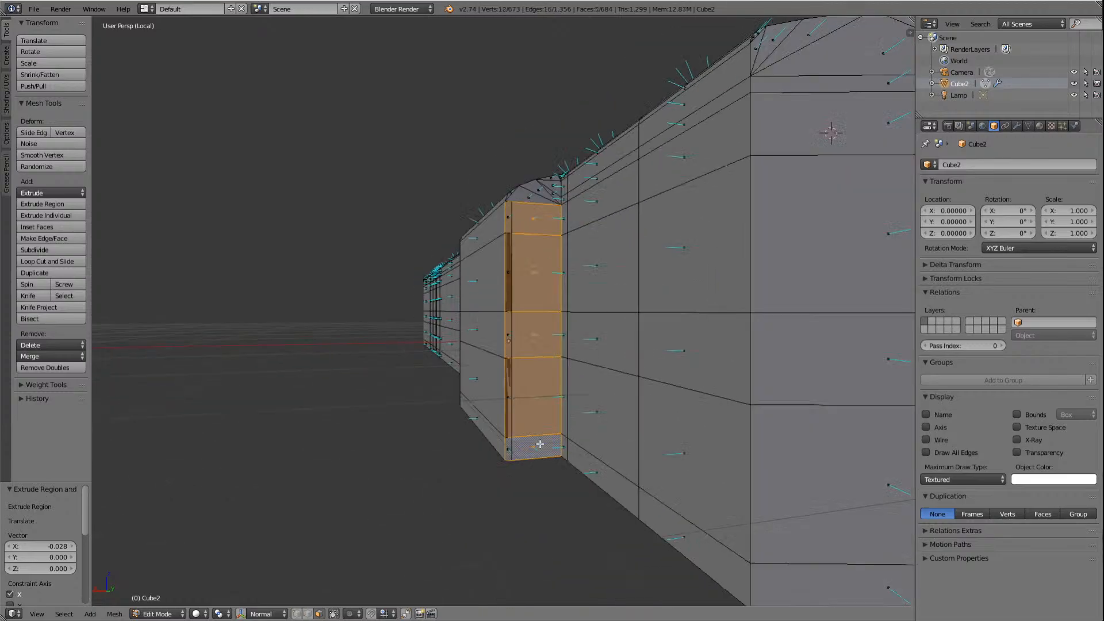
scroll(567, 347, up, 8)
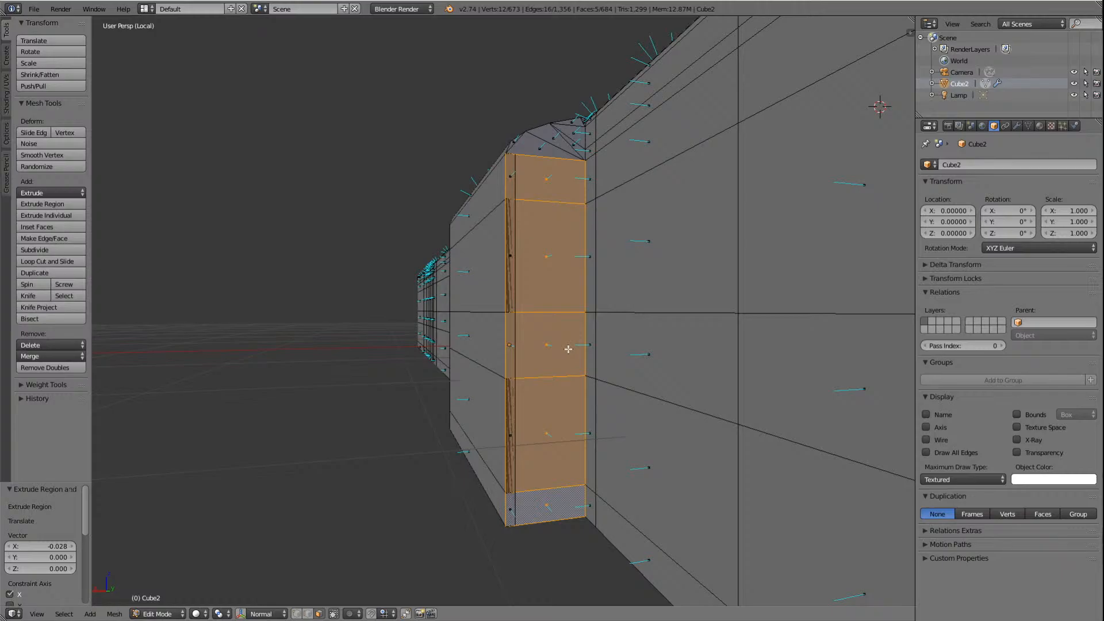
key(Delete)
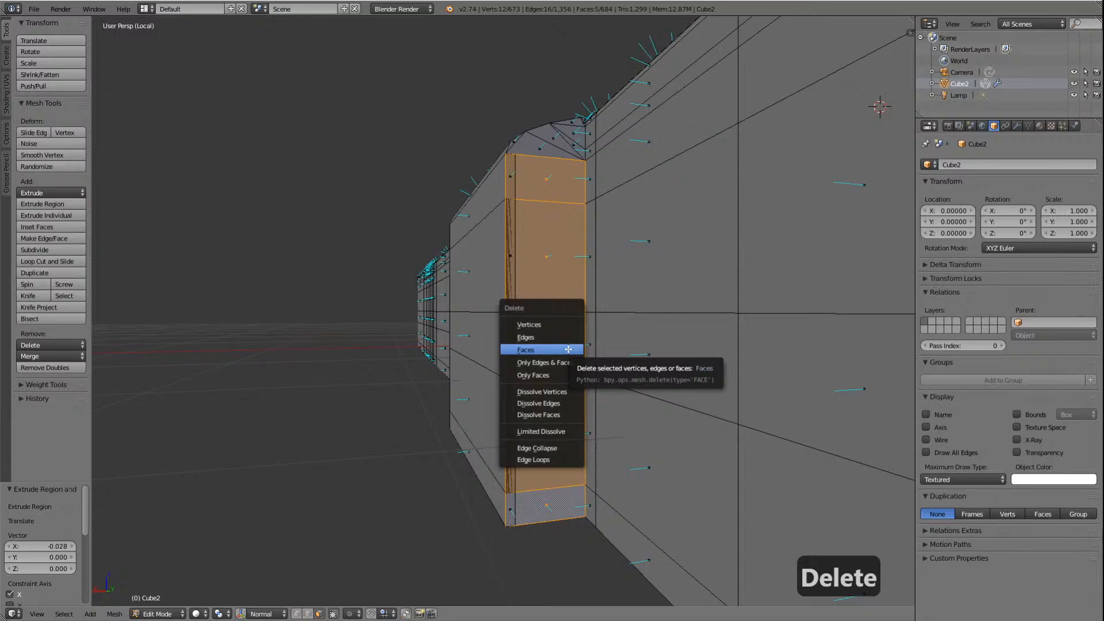
click(569, 349)
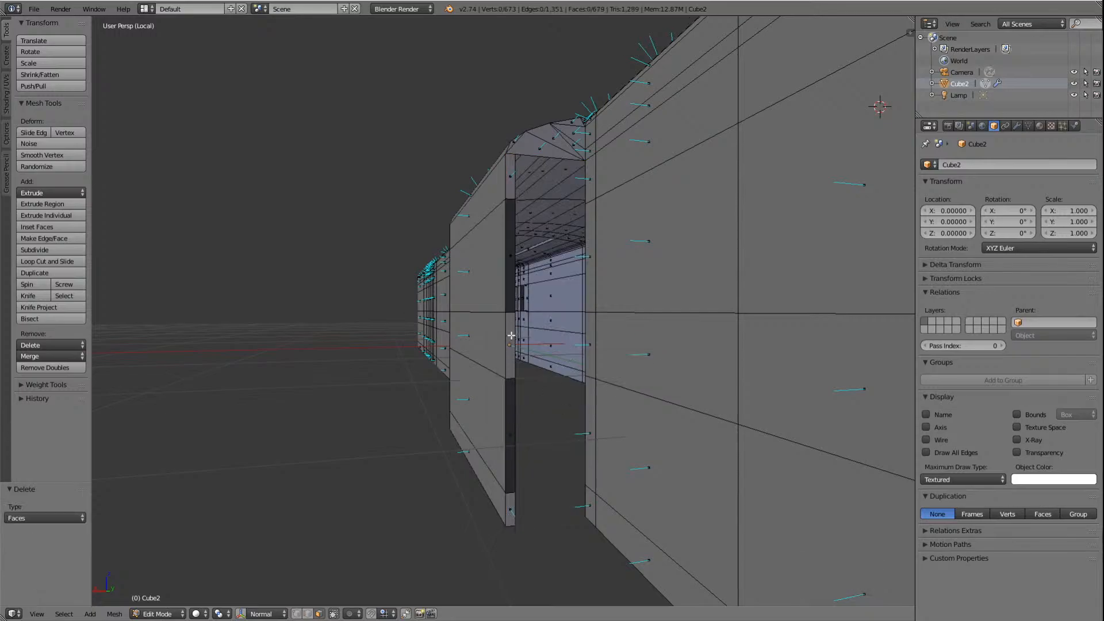
key(KP_4)
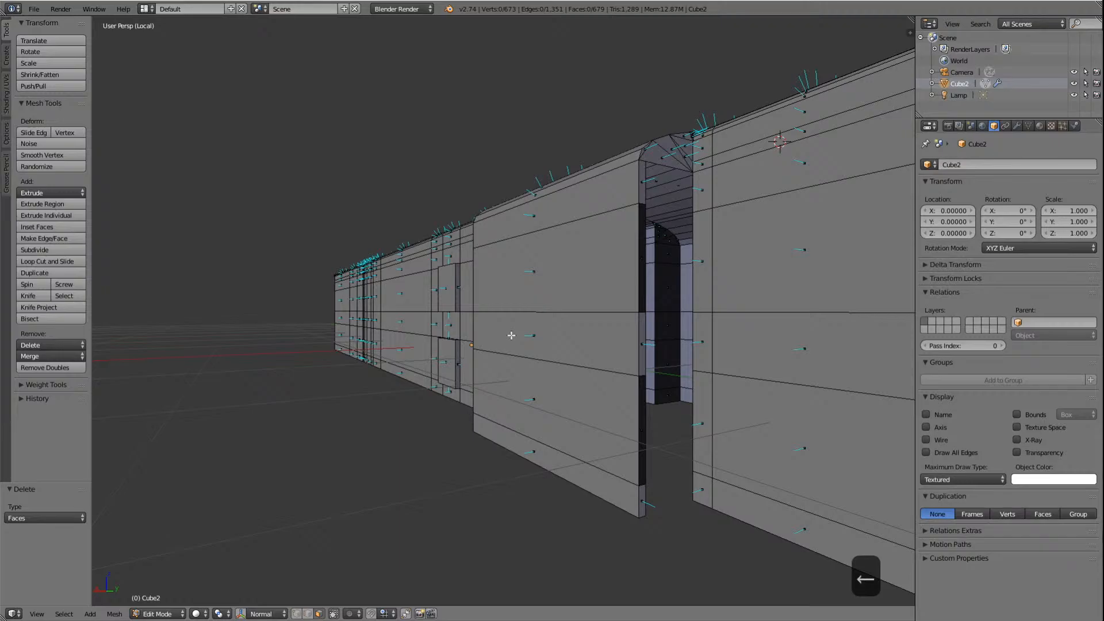
key(KP_4)
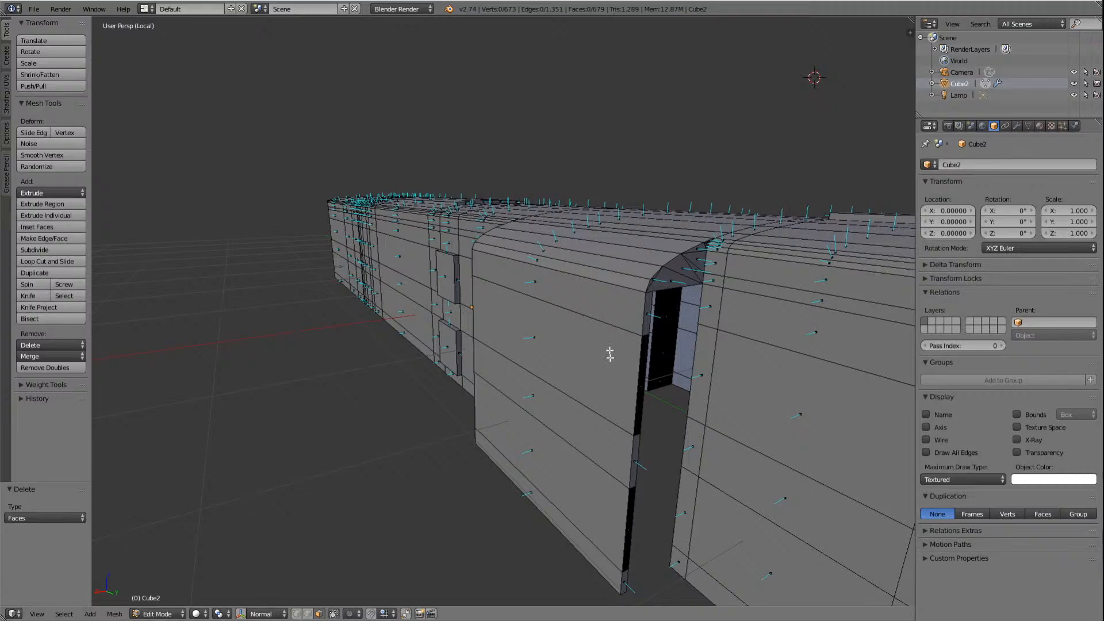
Step: Flip the normals of the two dark, reversed faces on the narrow strip at the end of the projecting cab wall
right_click(641, 381)
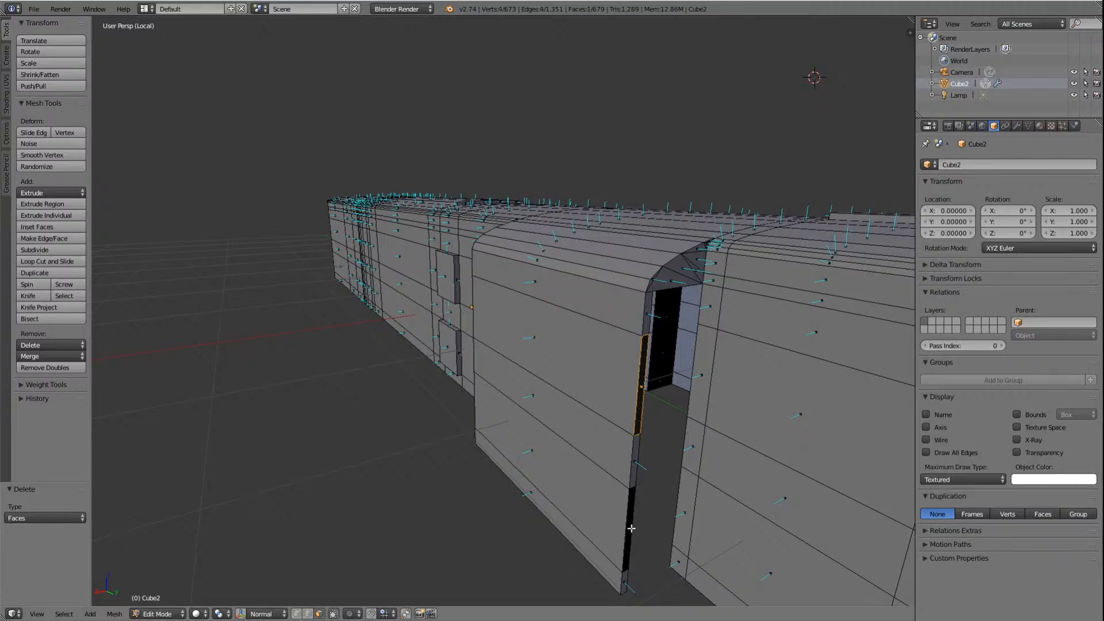
shift+right_click(631, 527)
key(KP_Decimal)
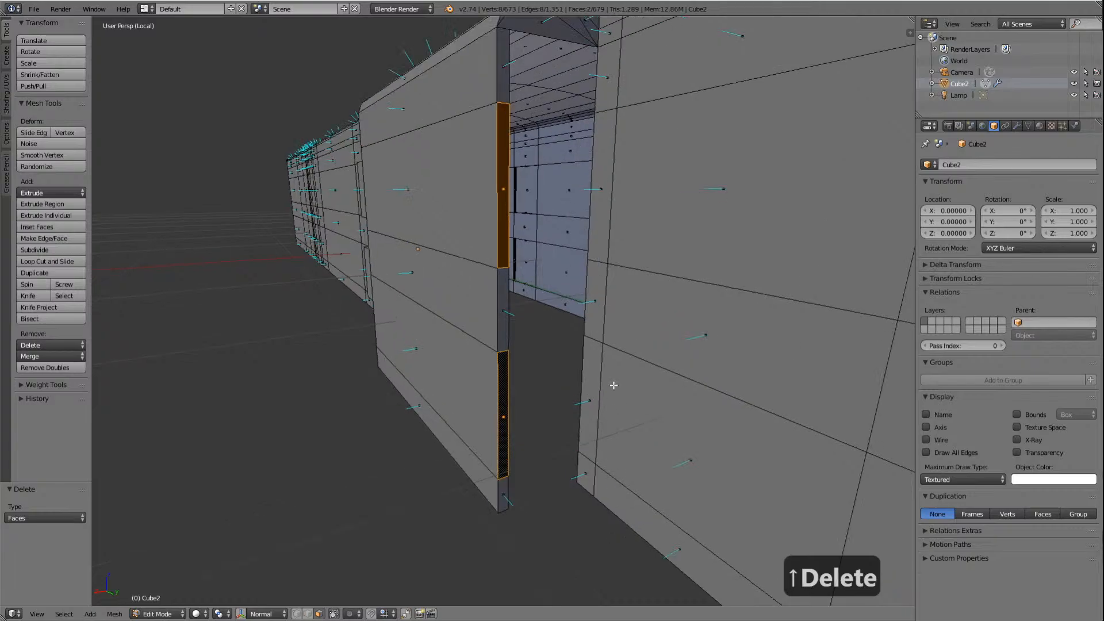
key(KP_8)
key(KP_8)
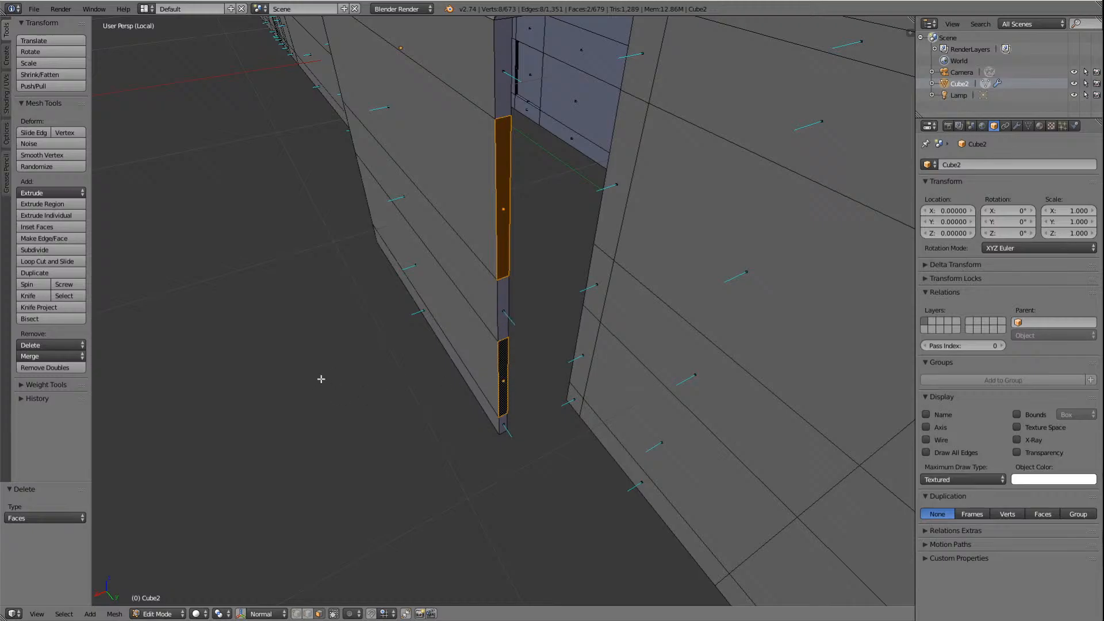
key(Up)
key(Up)
key(Right)
key(Right)
key(Right)
key(Right)
key(Right)
key(Right)
key(Right)
key(Right)
key(Right)
key(Right)
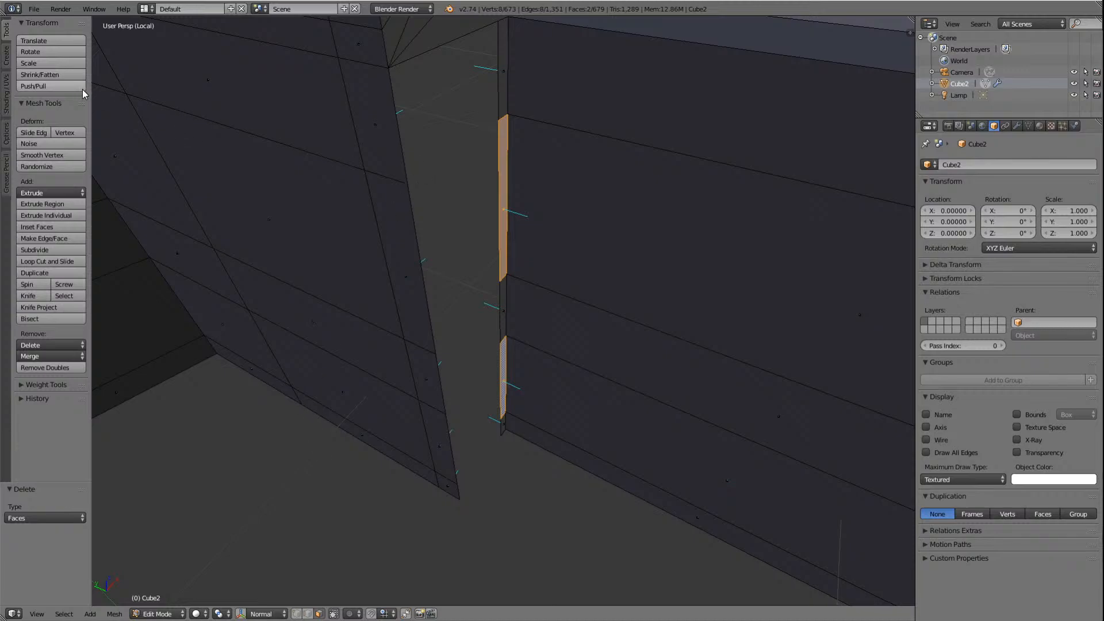
click(6, 95)
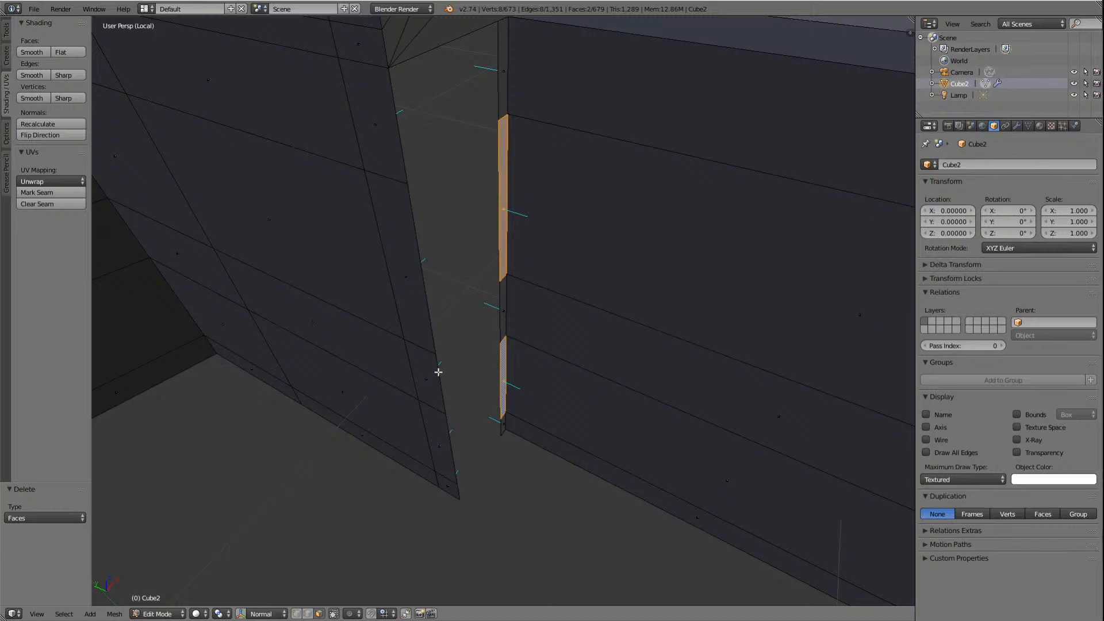
key(w)
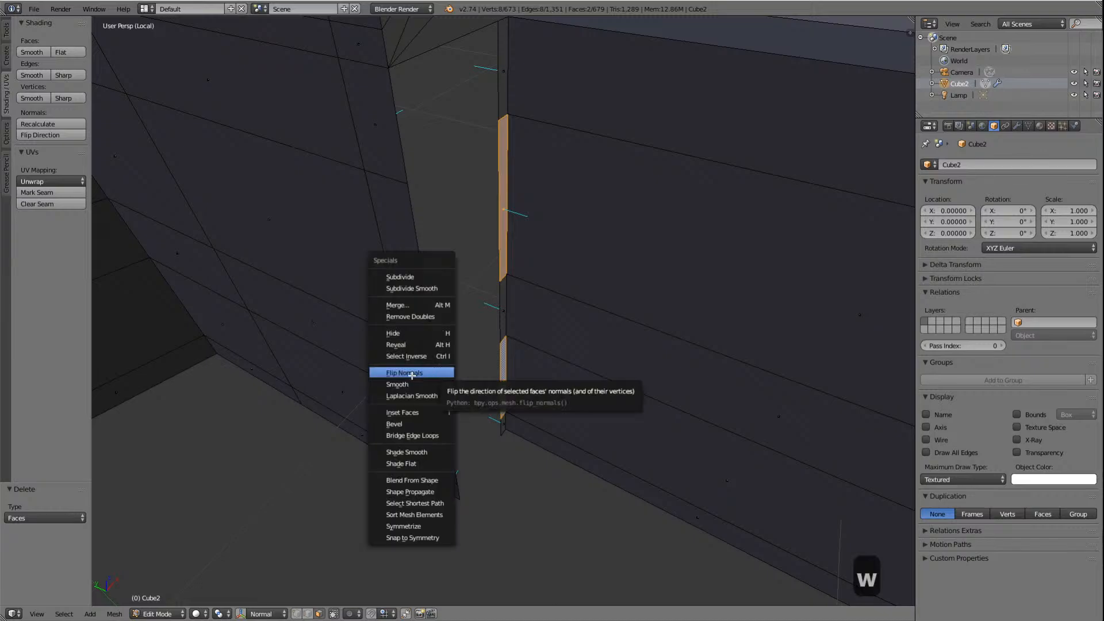
key(f)
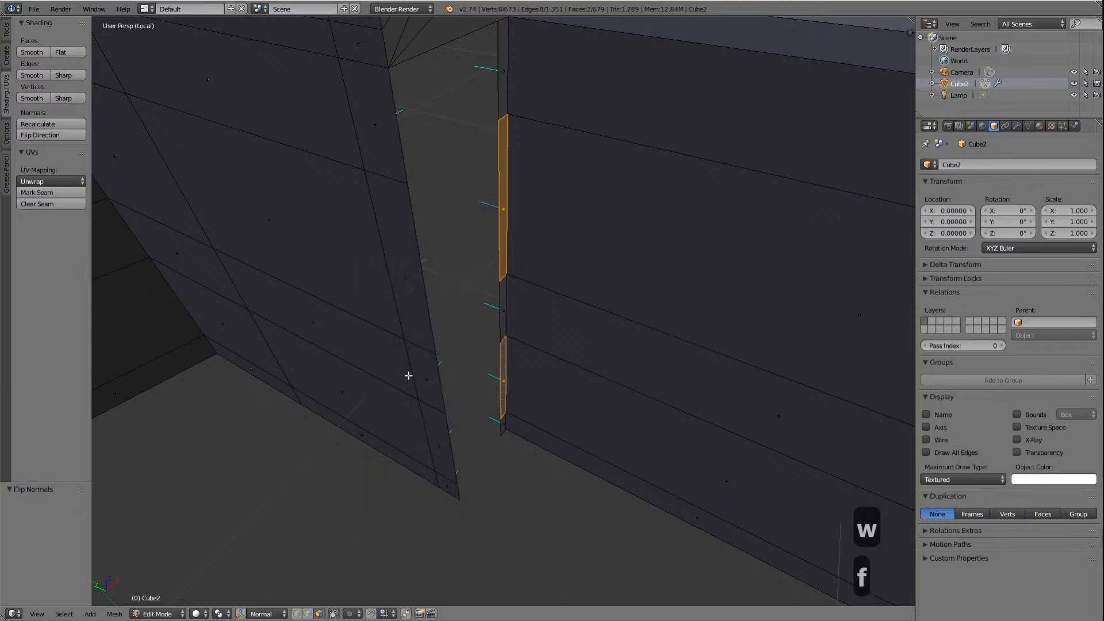
key(Left)
key(Left)
key(Left)
key(Left)
key(Left)
key(Left)
key(Left)
key(Left)
key(Left)
key(Left)
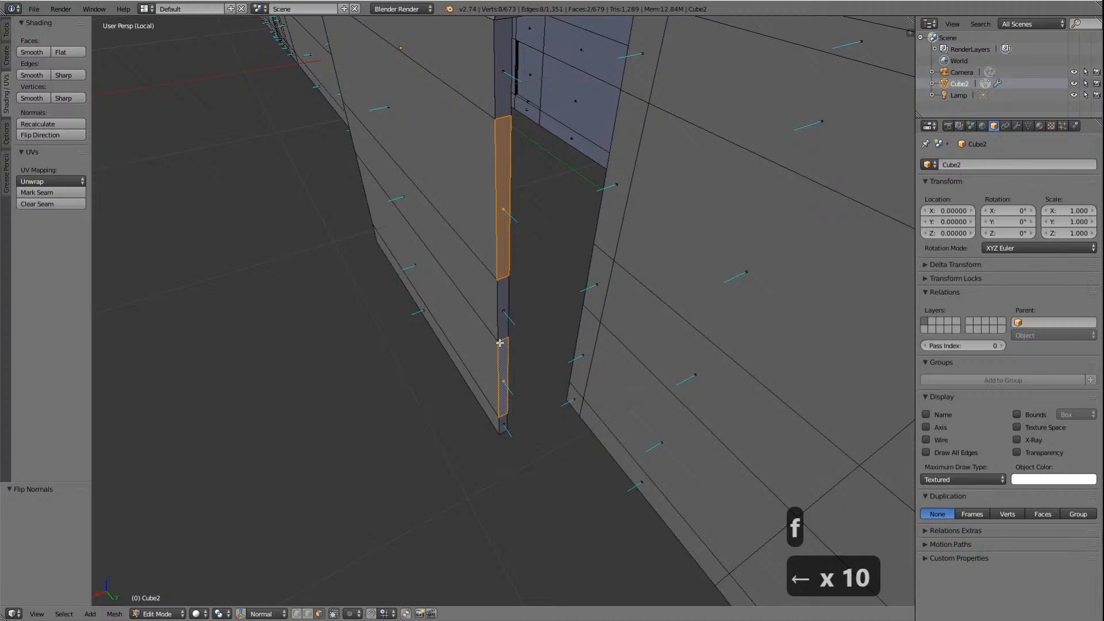
Step: Delete the large triangular end face directly above the cab wall opening, beneath the rounded upper corner
scroll(583, 224, down, 1)
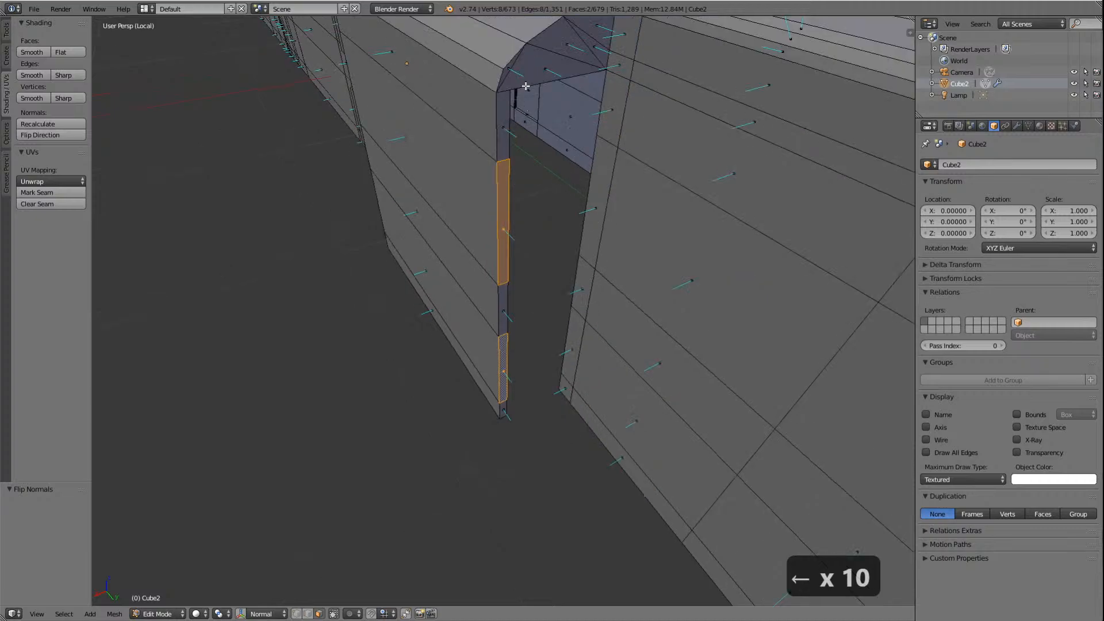
key(a)
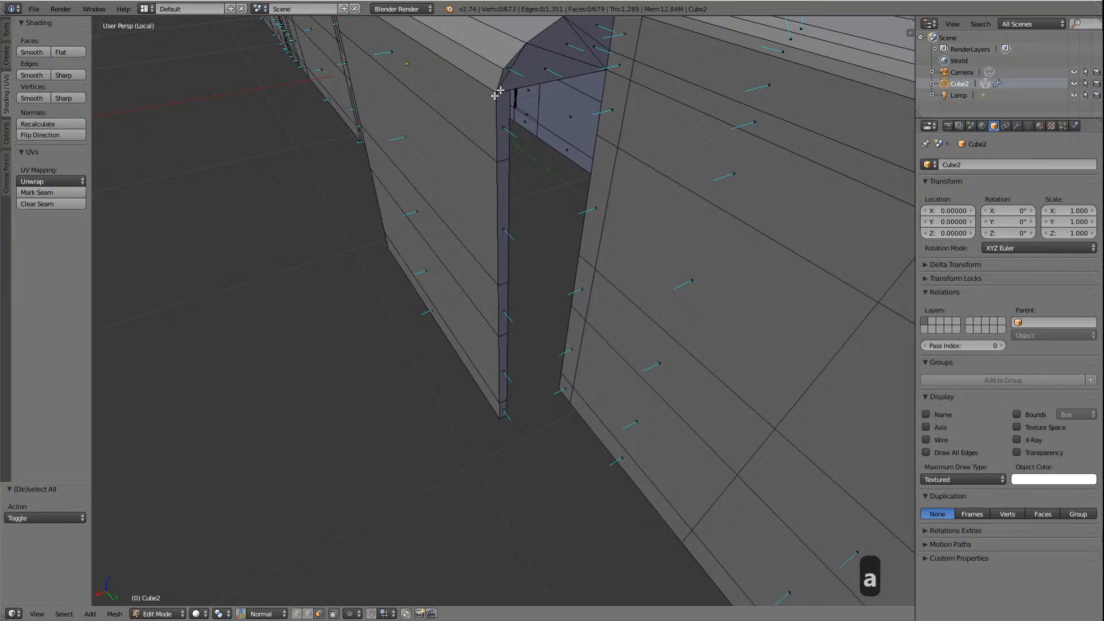
right_click(543, 69)
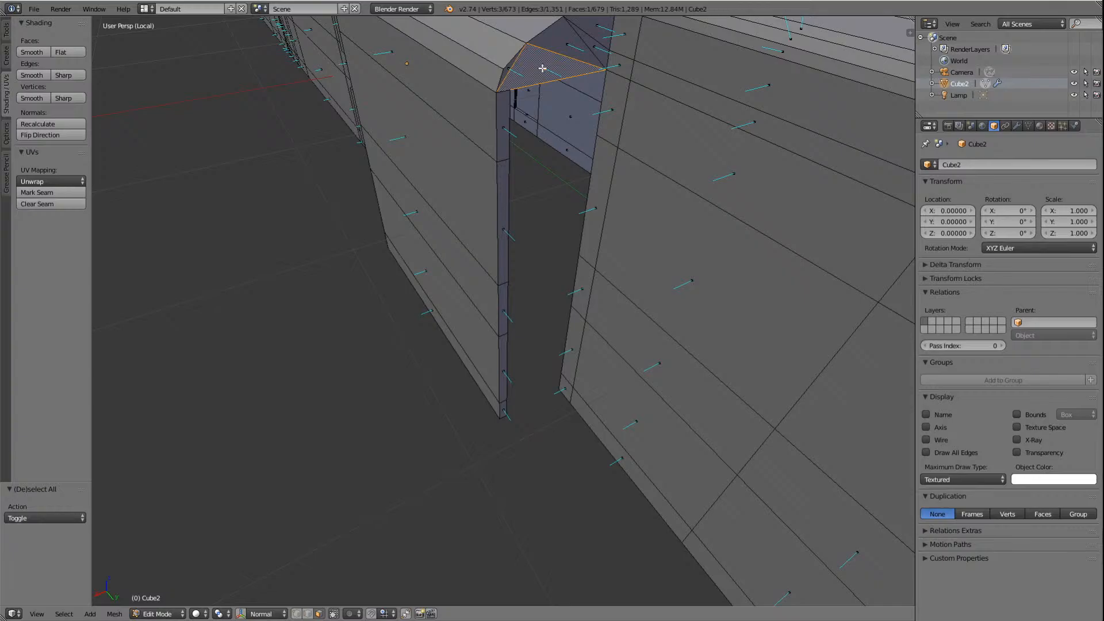
key(KP_Decimal)
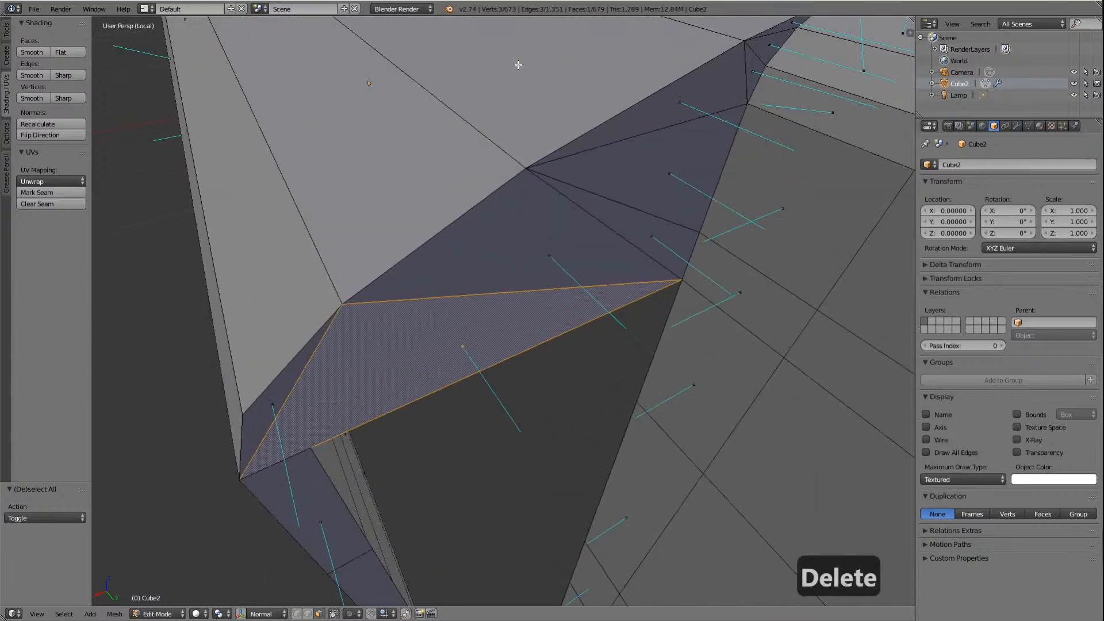
key(KP_2)
key(KP_2)
key(KP_2)
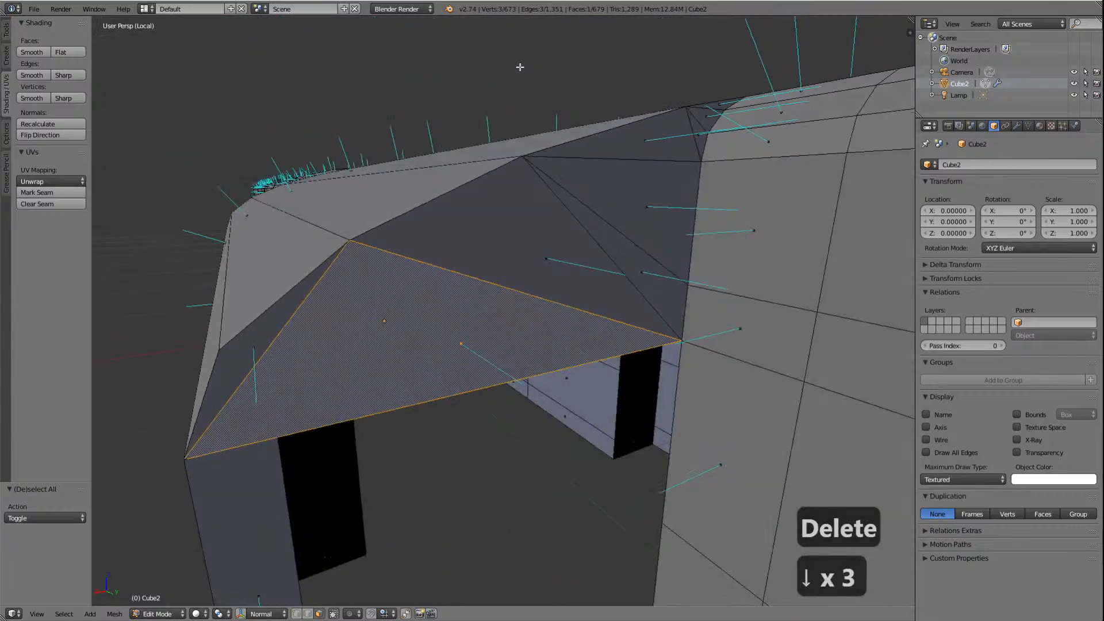
scroll(309, 406, down, 1)
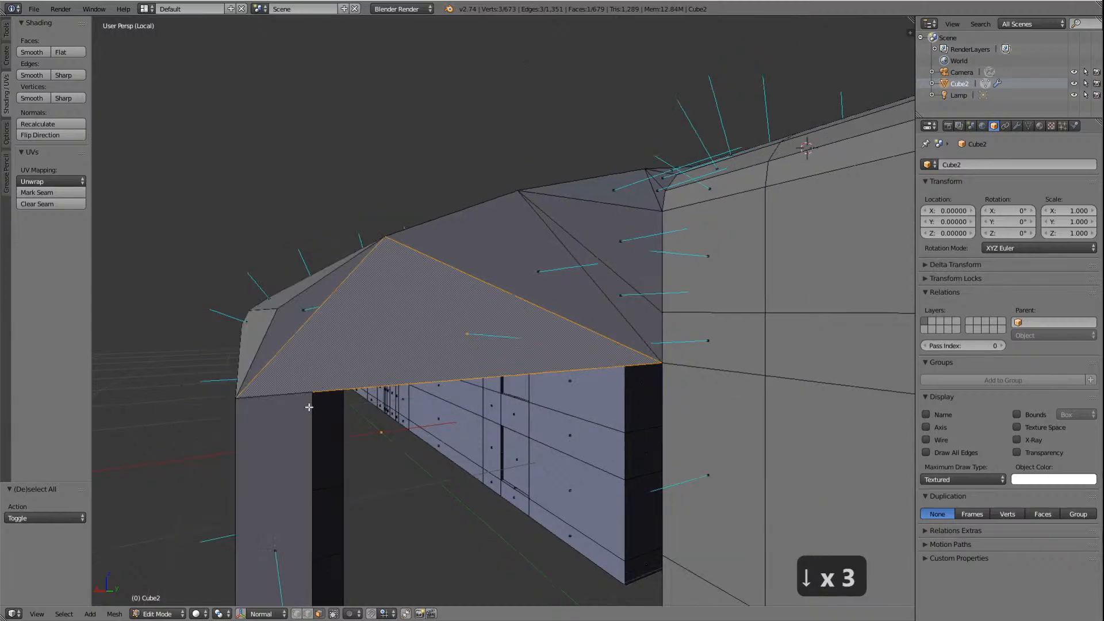
key(KP_2)
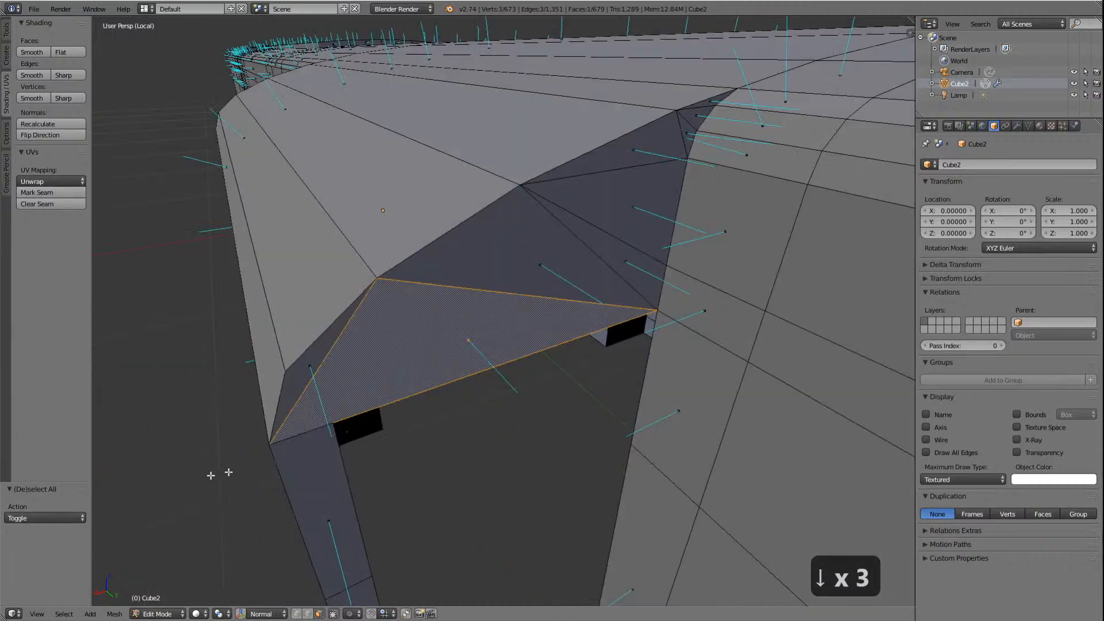
click(202, 614)
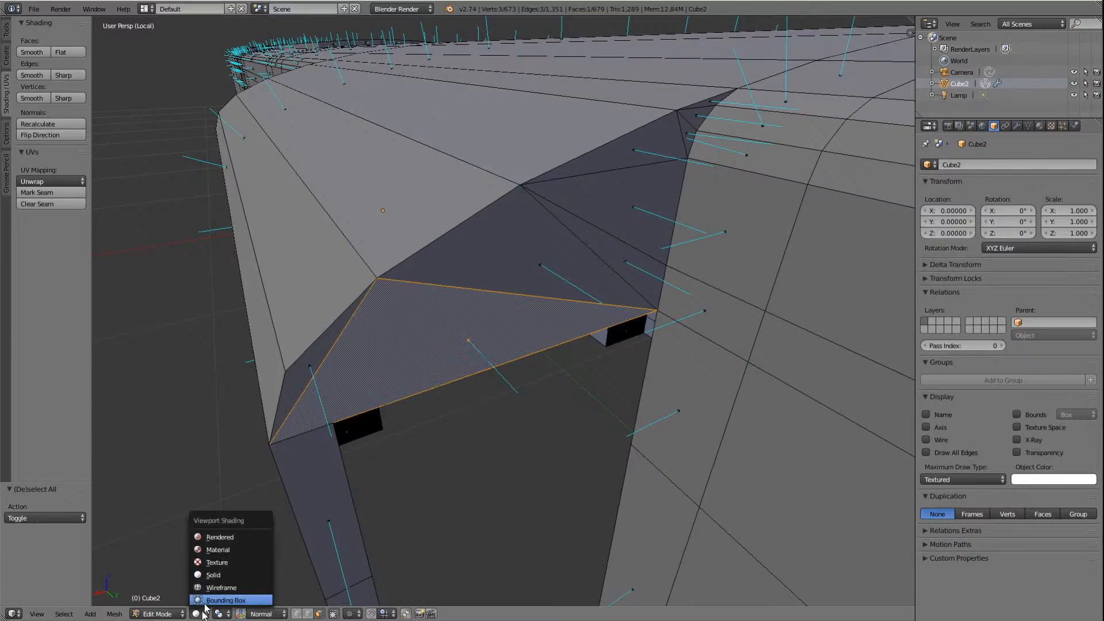
click(296, 614)
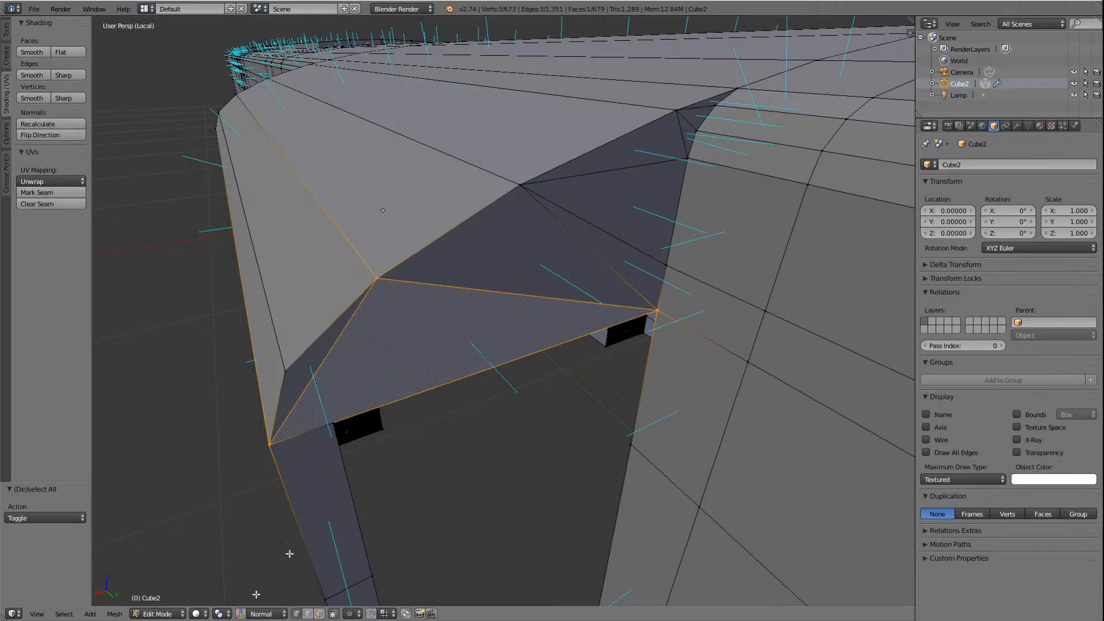
click(320, 614)
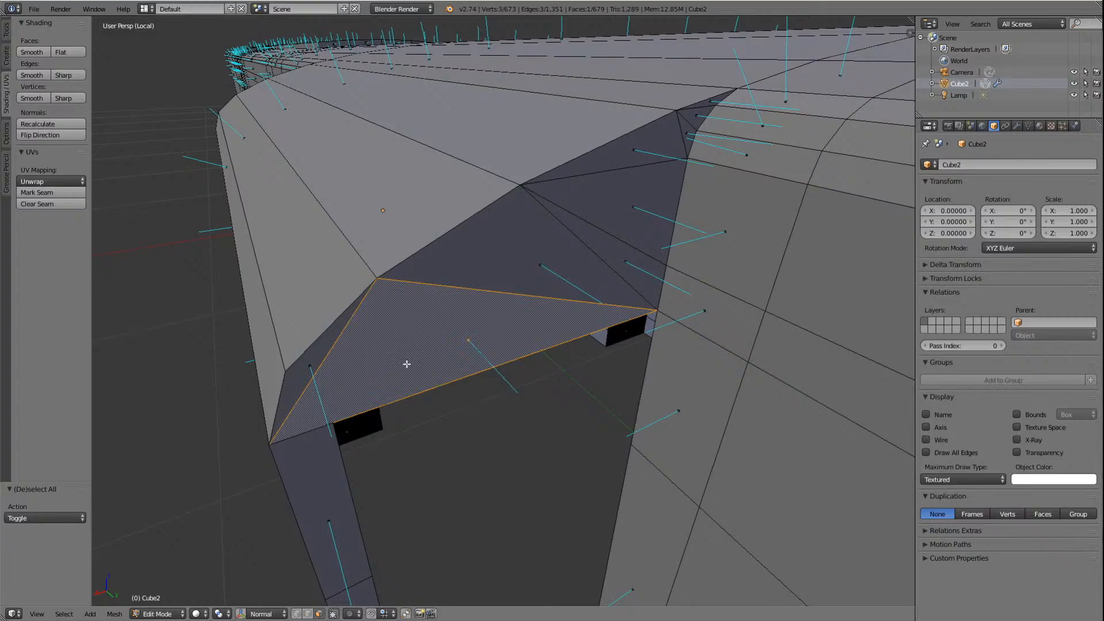
key(Delete)
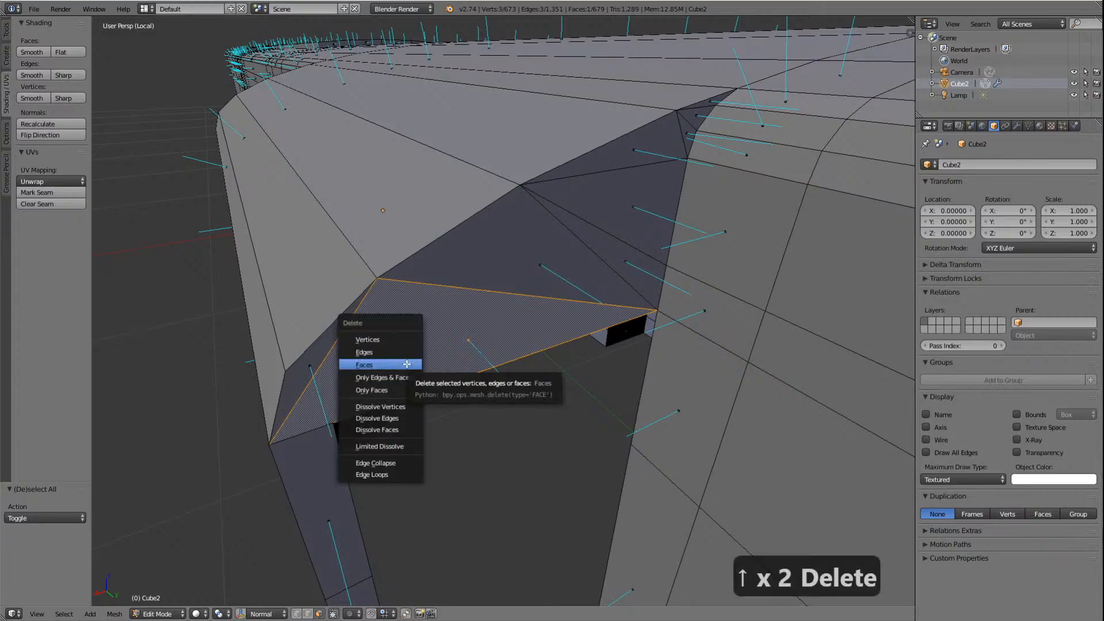
click(407, 364)
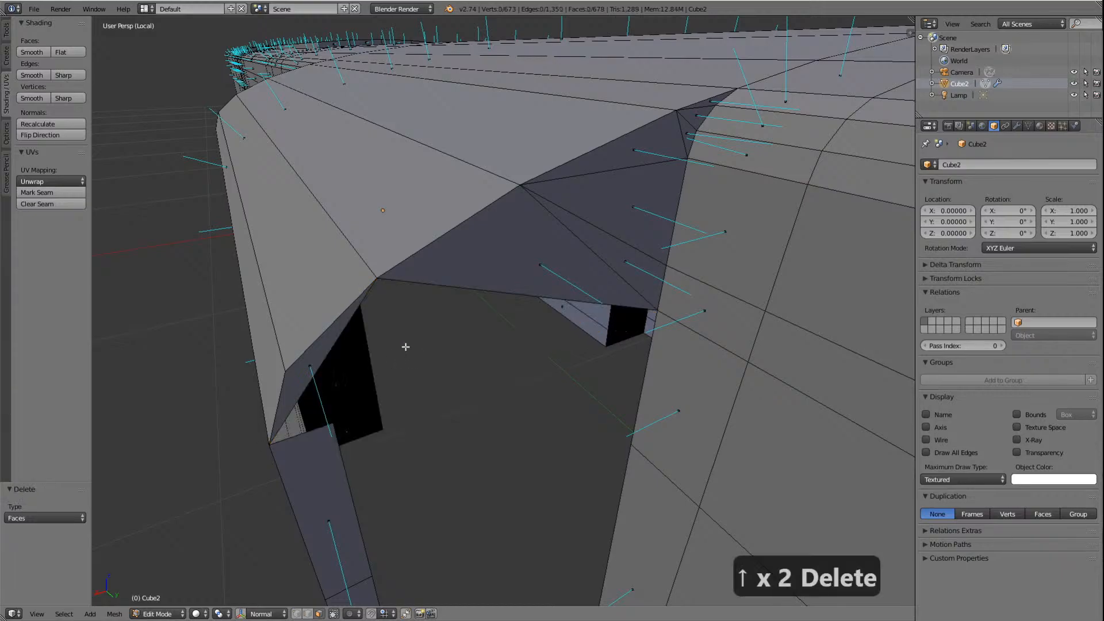
Step: Extrude the body-side vertex at the opening's upper corner by 0.217 along the global X axis, toward the narrow strip
click(297, 615)
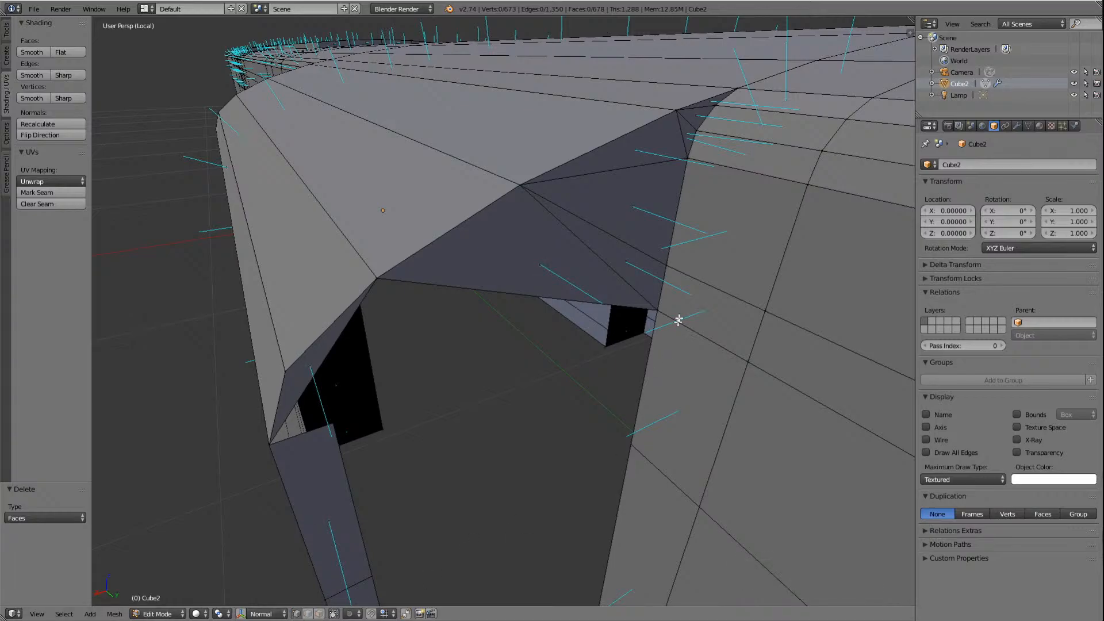
right_click(658, 311)
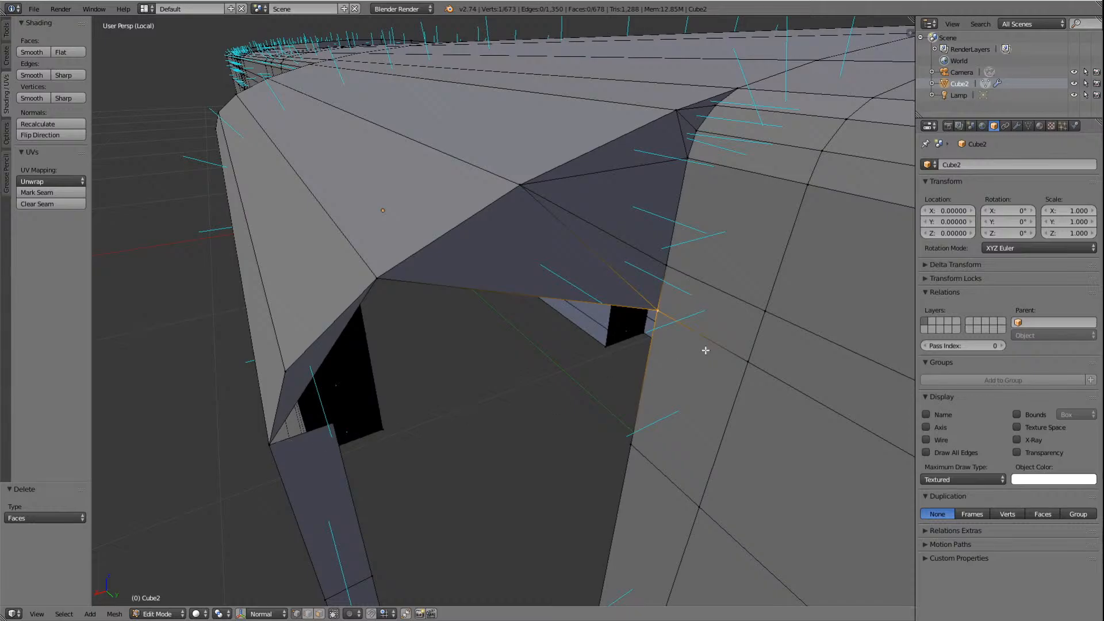
key(e)
key(x)
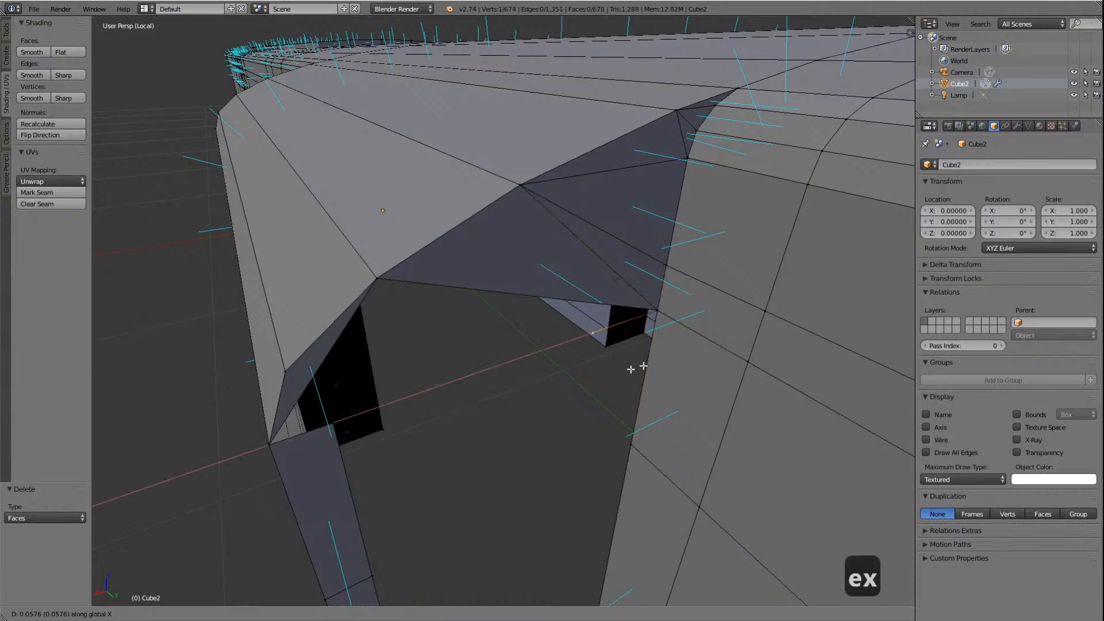
click(418, 415)
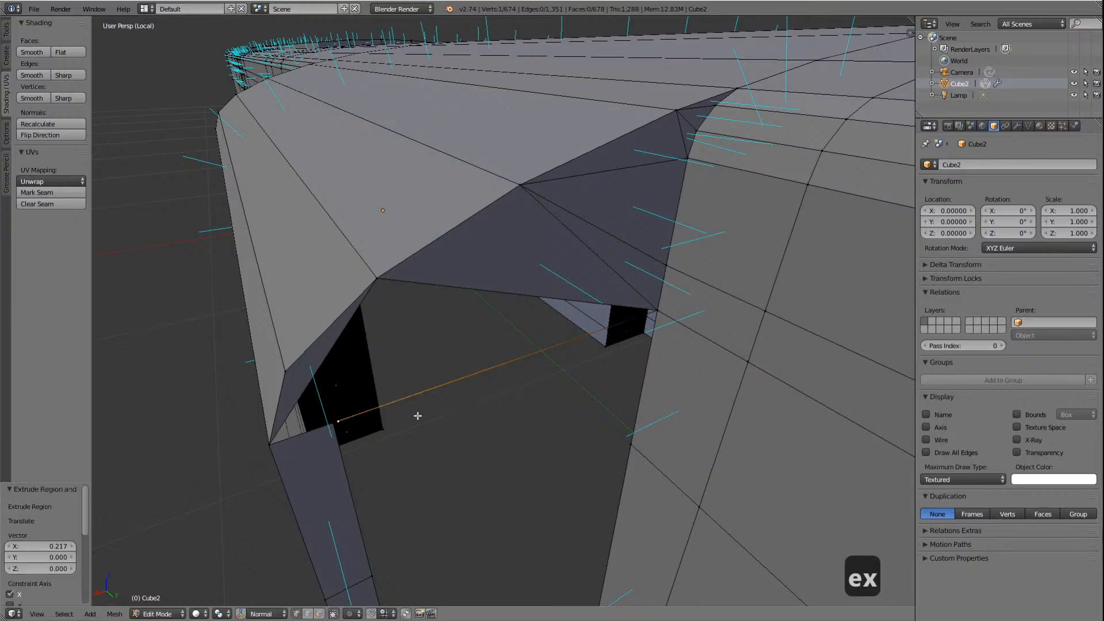
Step: Merge the extruded vertex into the narrow strip's upper inner vertex using At Last, and clear the selection
shift+right_click(332, 428)
click(7, 32)
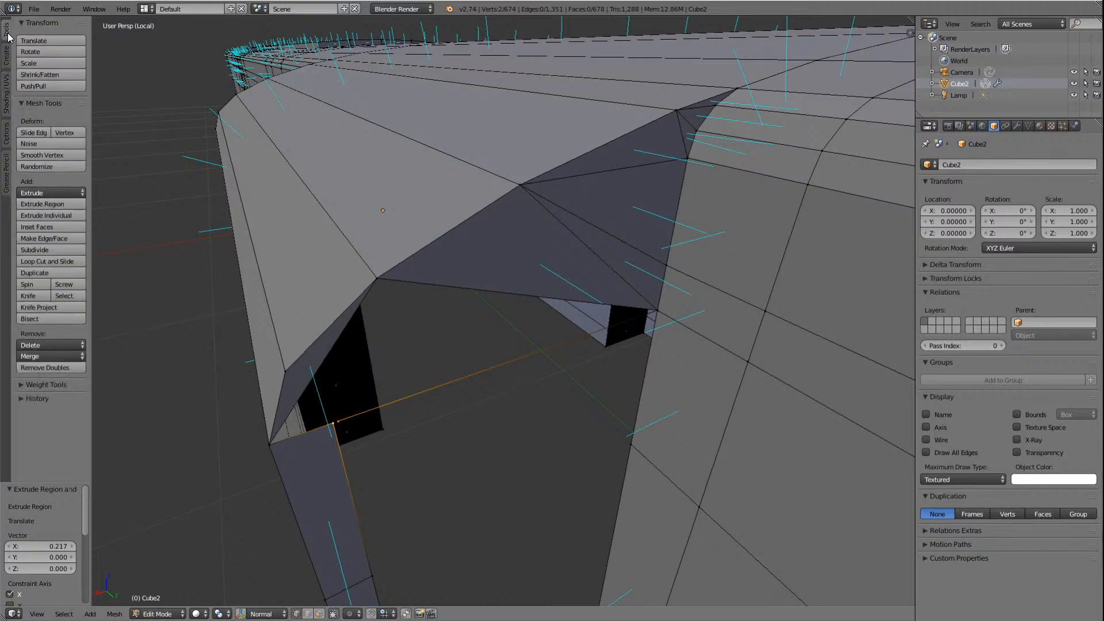
click(47, 357)
click(50, 382)
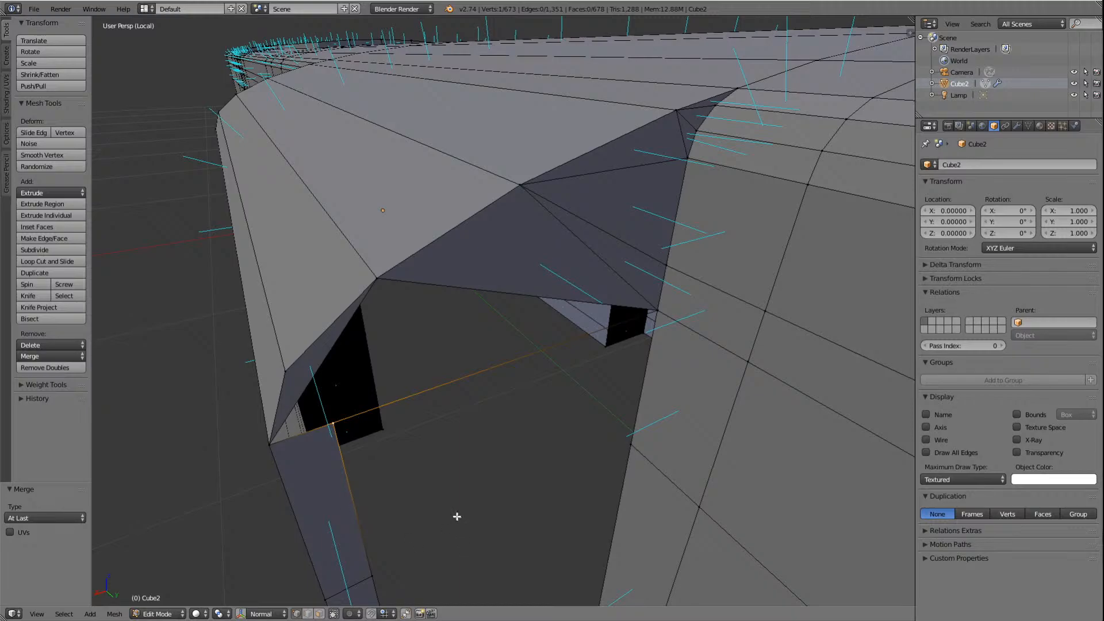
key(a)
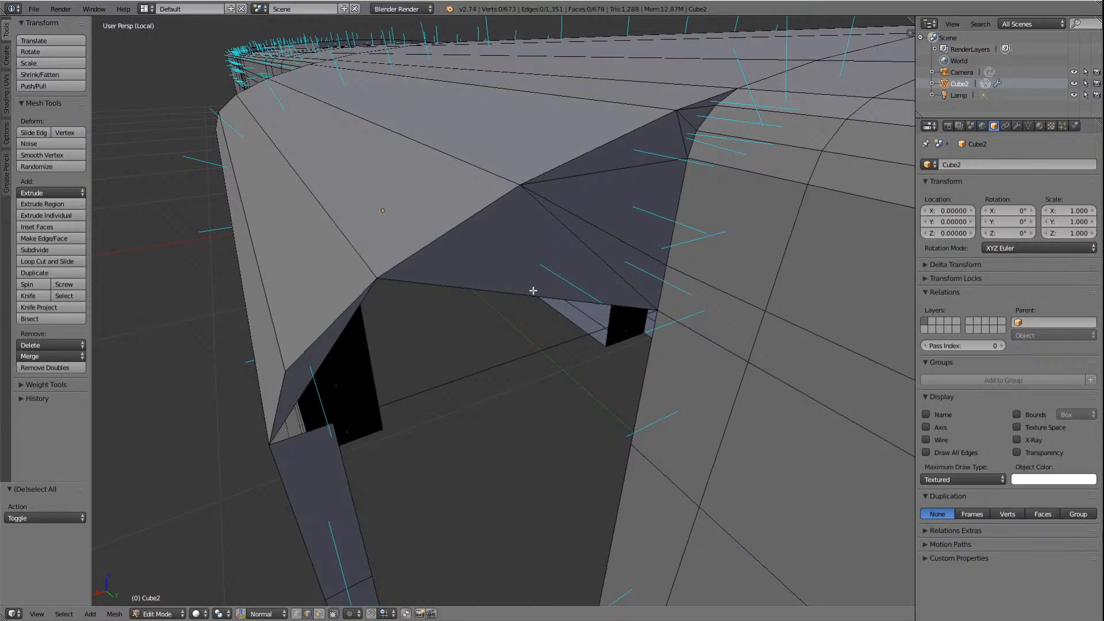
Step: Fill the gap beneath the rounded corner with faces, using its two upper edges, the strip's top edge and the new horizontal edge
alt+right_click(514, 291)
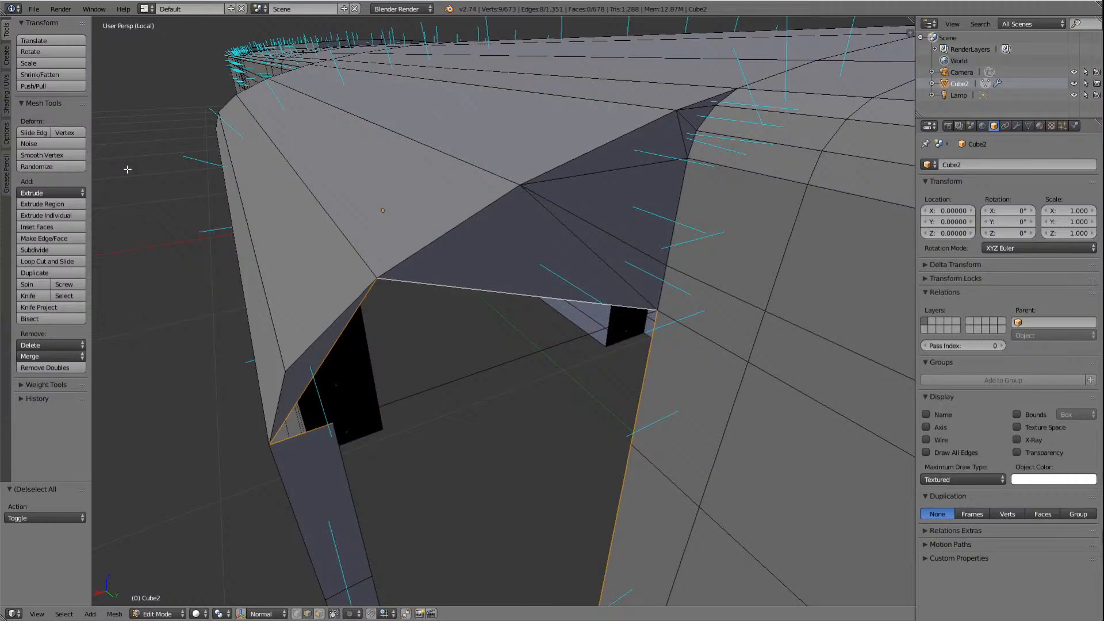
key(a)
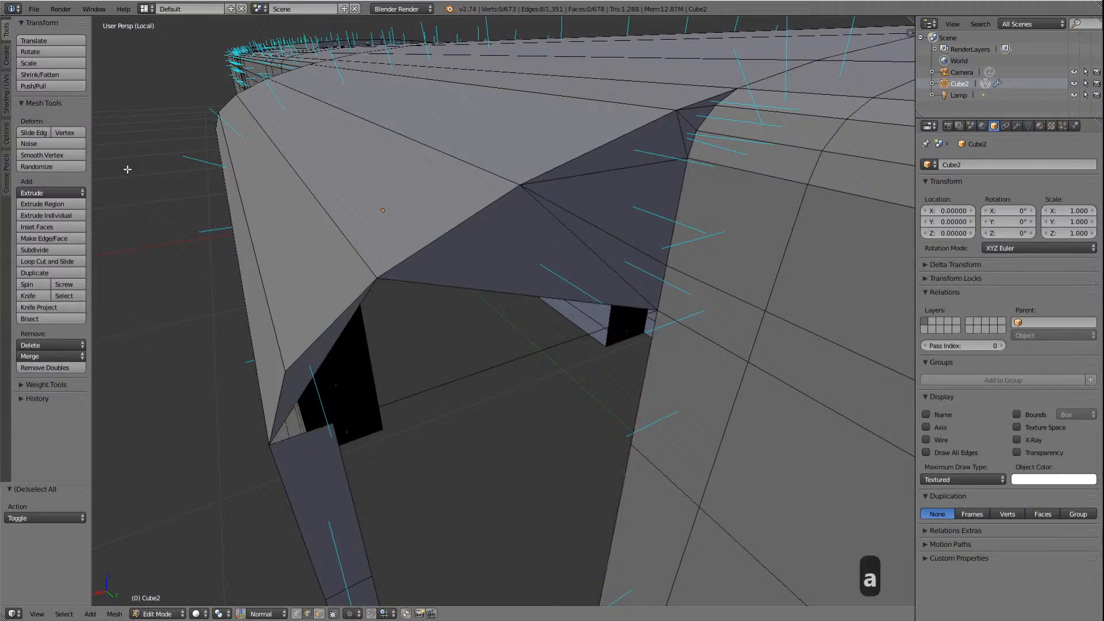
right_click(332, 342)
shift+right_click(305, 434)
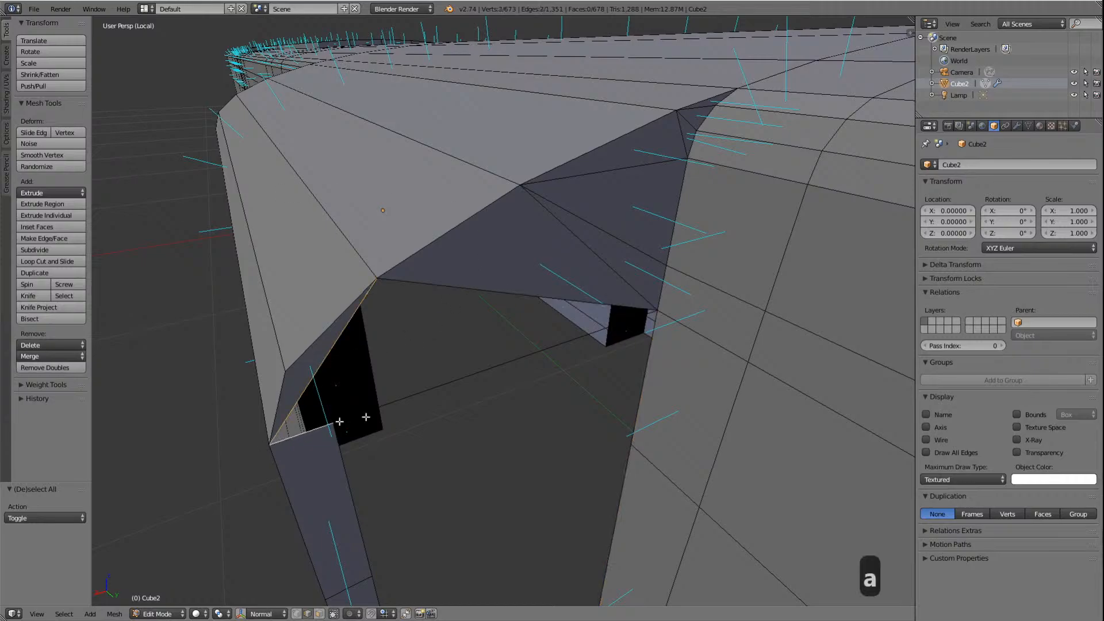
shift+right_click(443, 385)
shift+right_click(475, 290)
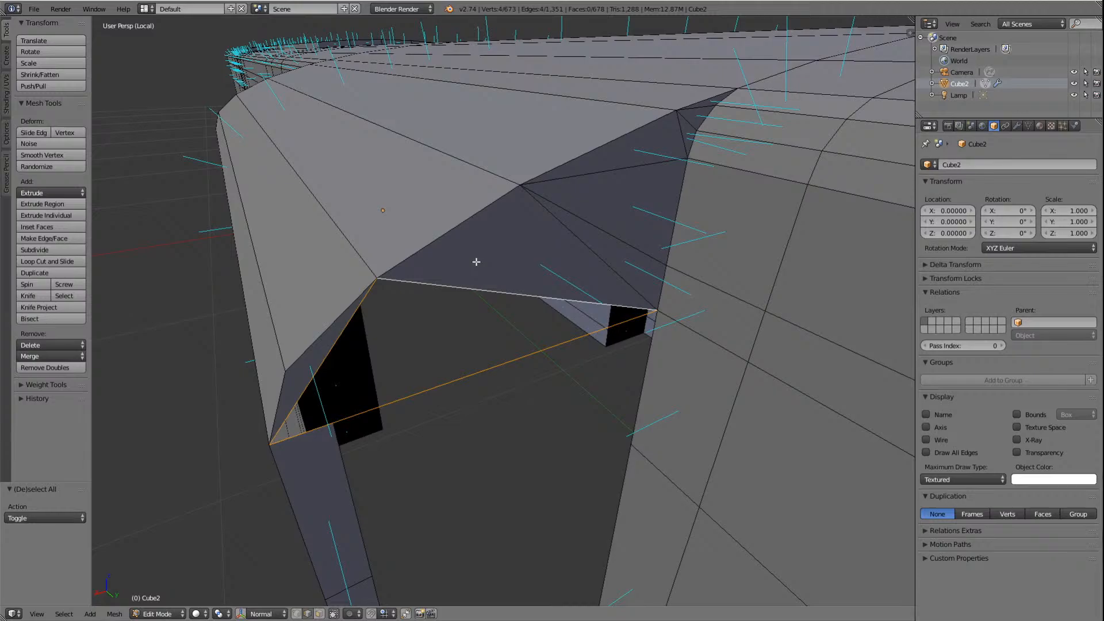
key(w)
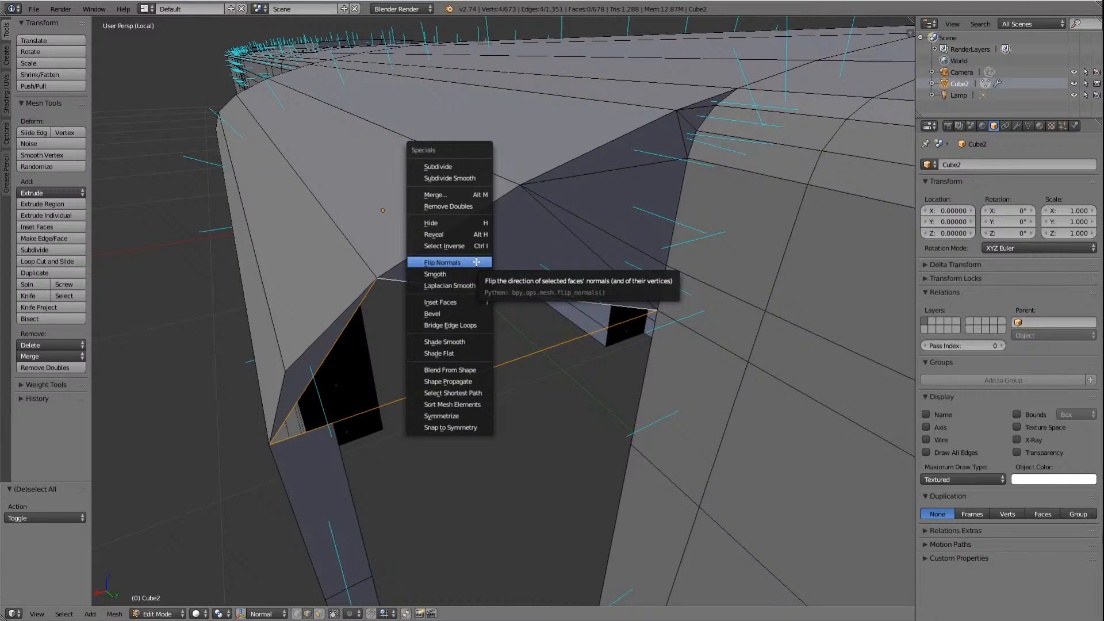
click(477, 262)
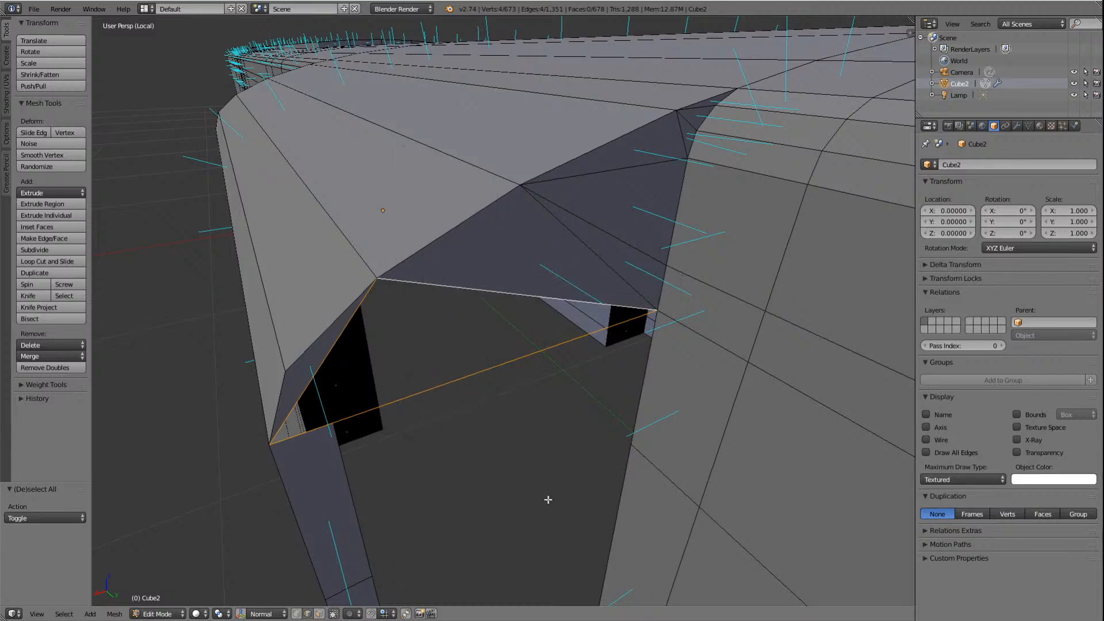
key(alt+f)
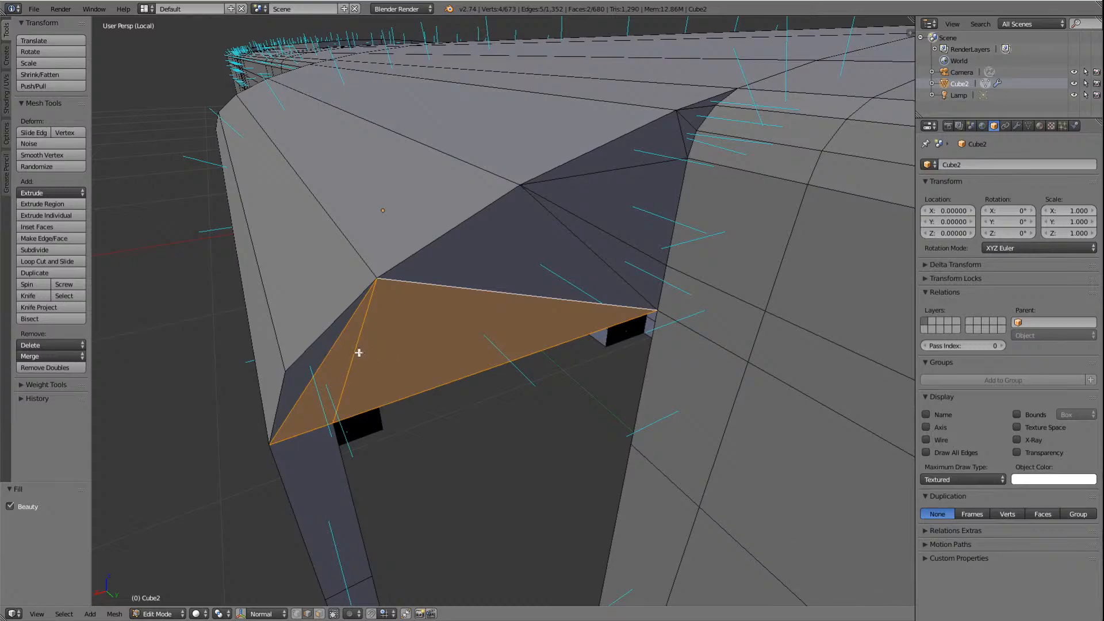
key(Left)
key(Left)
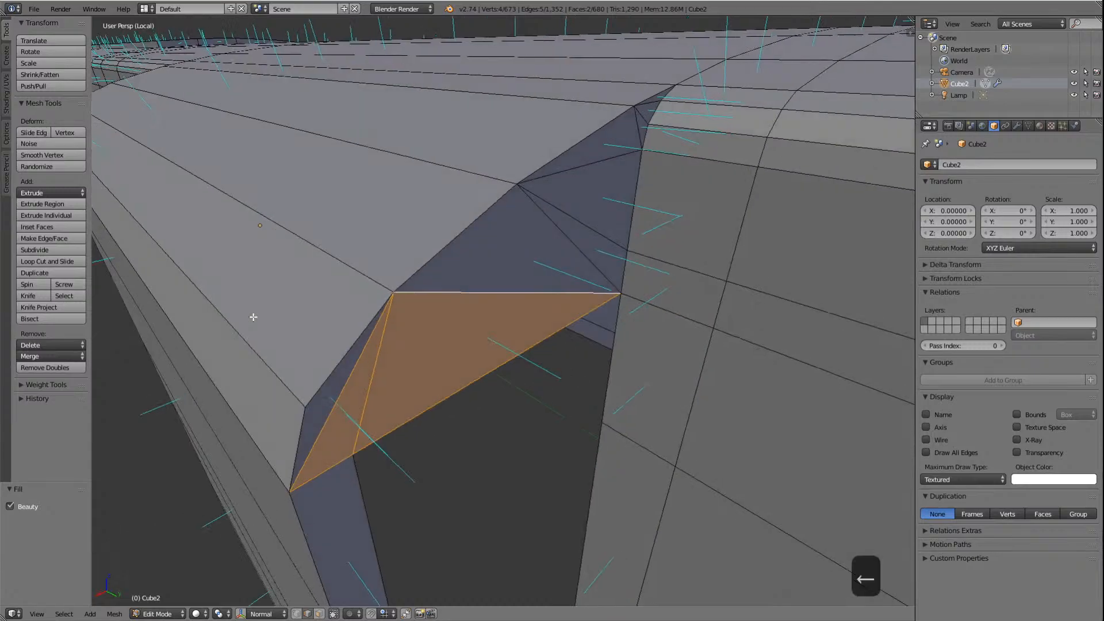
Step: Examine the newly filled faces beneath the rounded corner and the cab wall opening below them, close up and from farther away
key(Down)
key(Down)
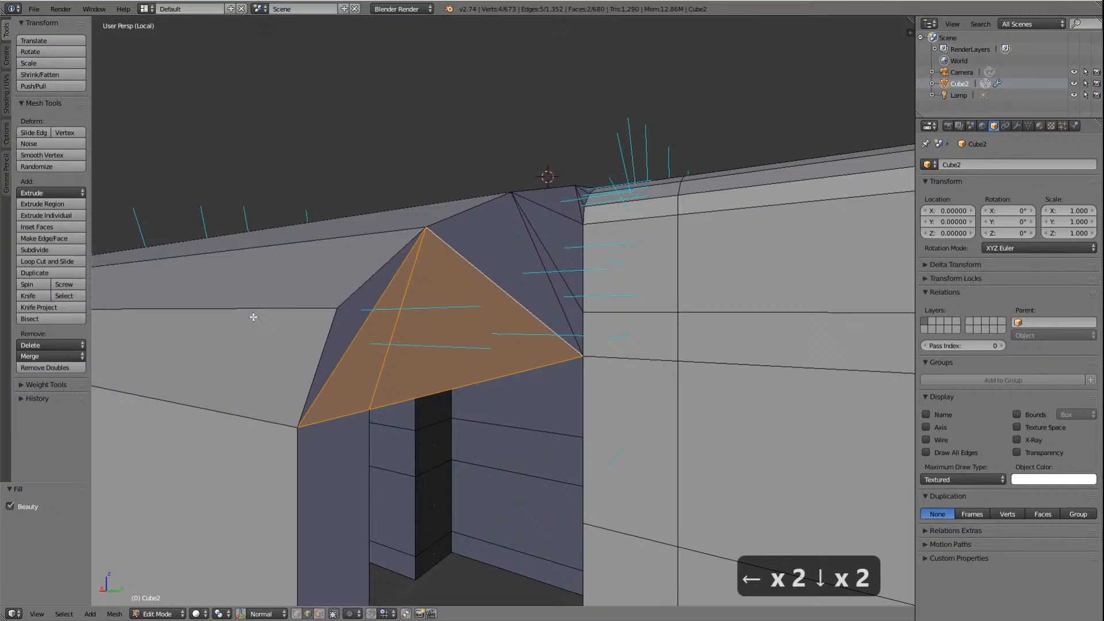
scroll(138, 353, down, 8)
scroll(419, 337, up, 4)
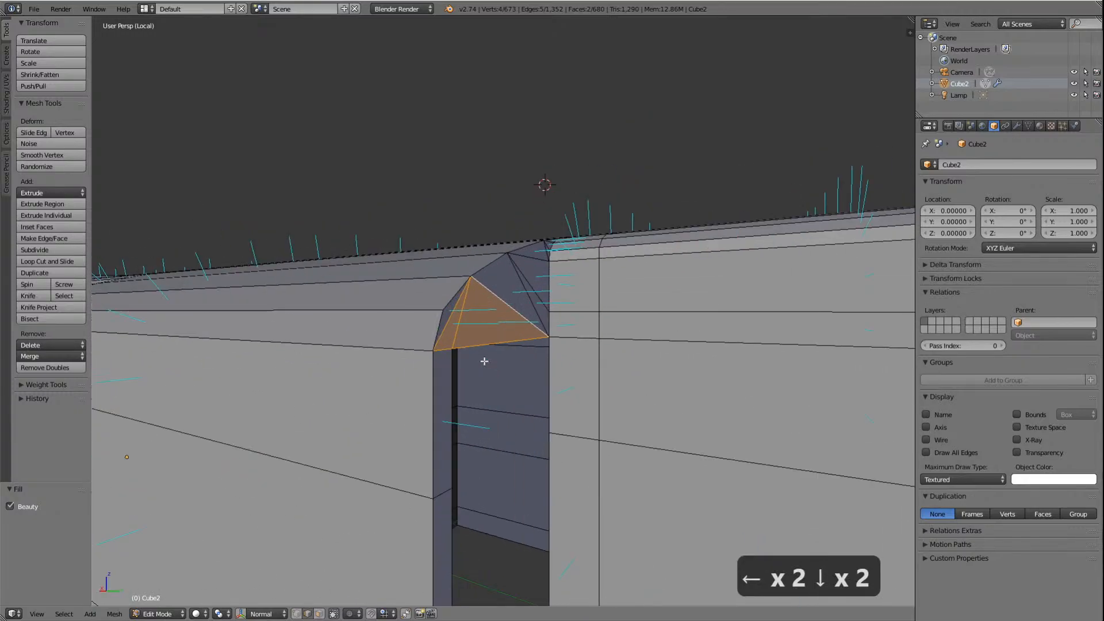
scroll(484, 361, down, 1)
scroll(483, 365, down, 1)
scroll(478, 378, down, 1)
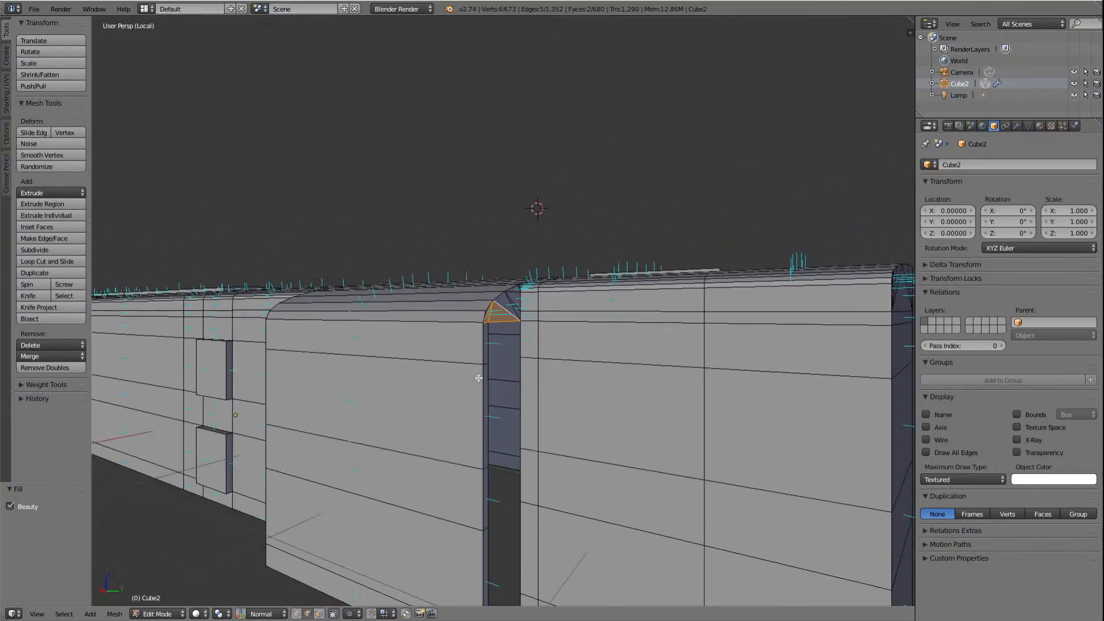
key(Right)
key(Right)
key(Right)
key(Right)
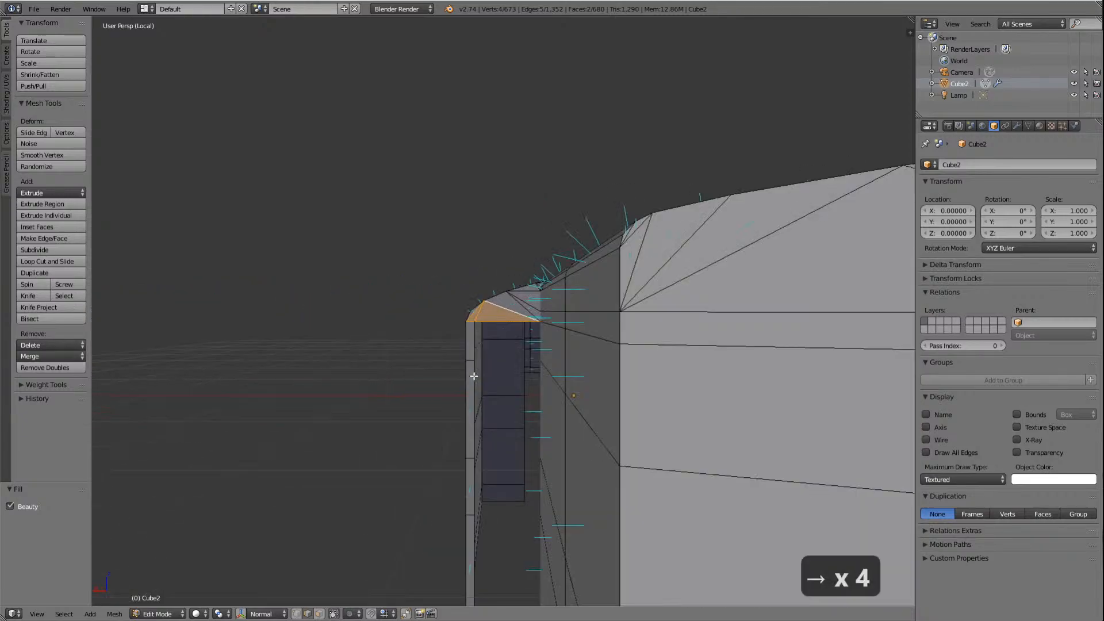
key(Down)
key(Left)
key(Left)
key(Left)
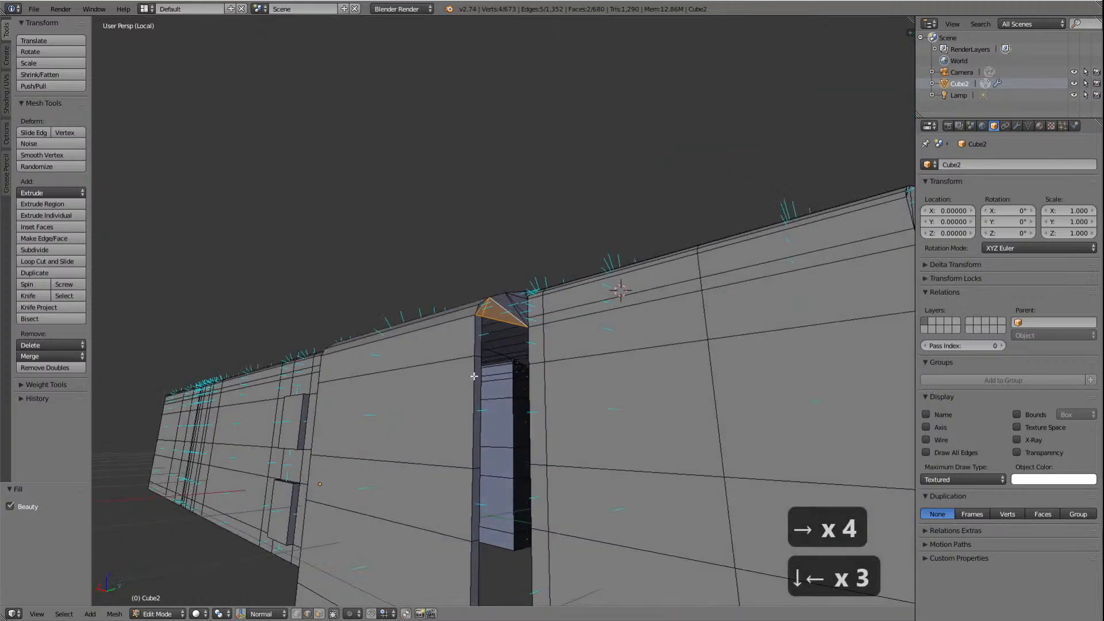
scroll(463, 353, down, 5)
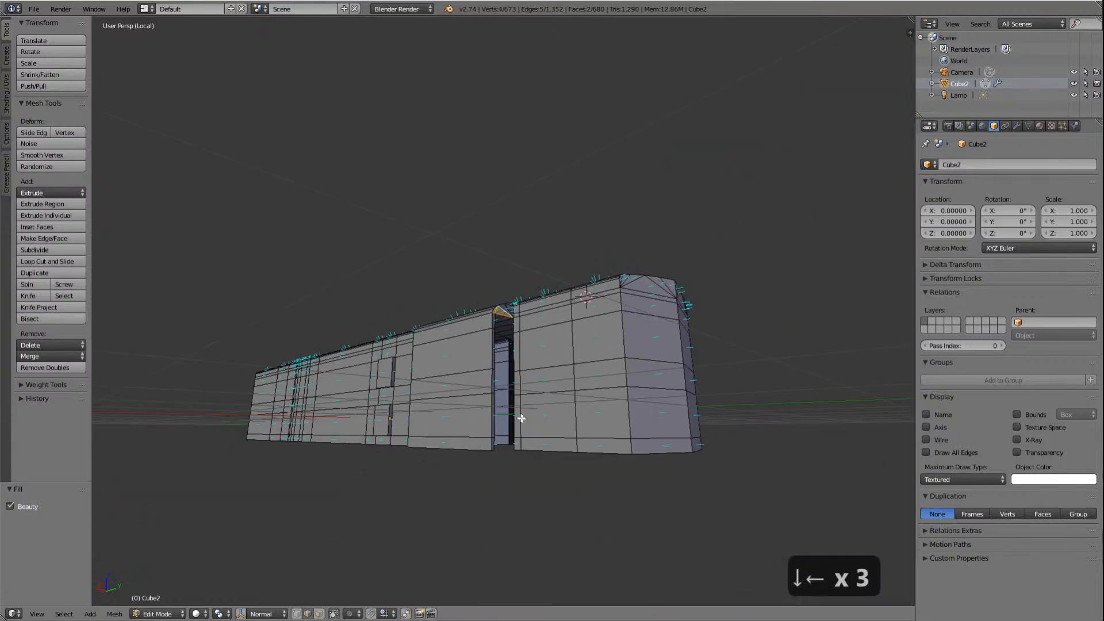
scroll(521, 427, up, 2)
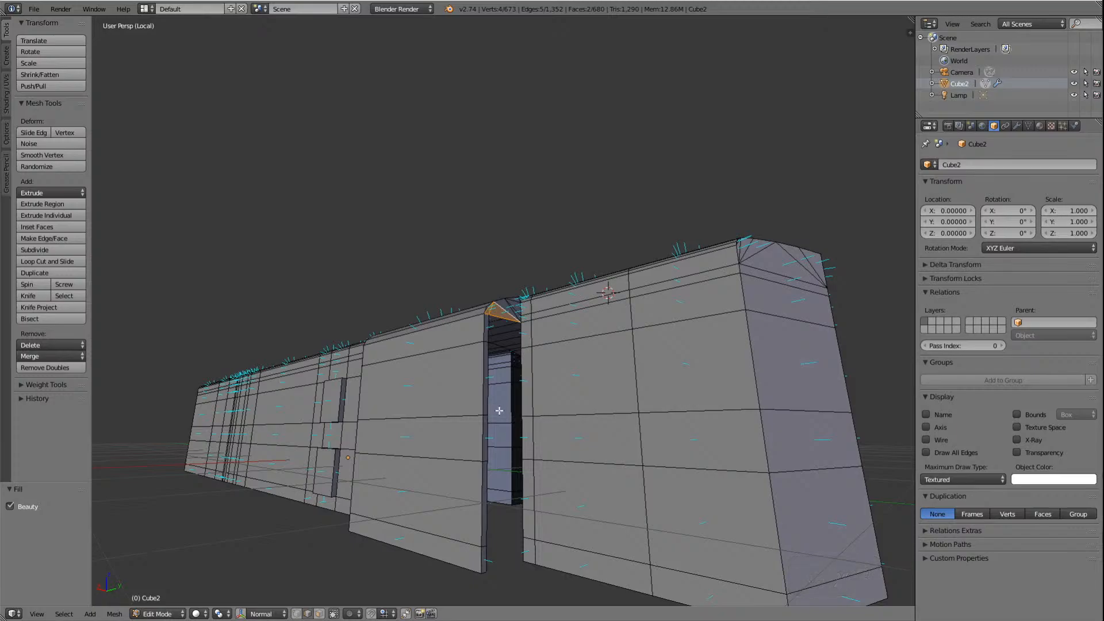
scroll(498, 412, up, 1)
scroll(475, 311, up, 3)
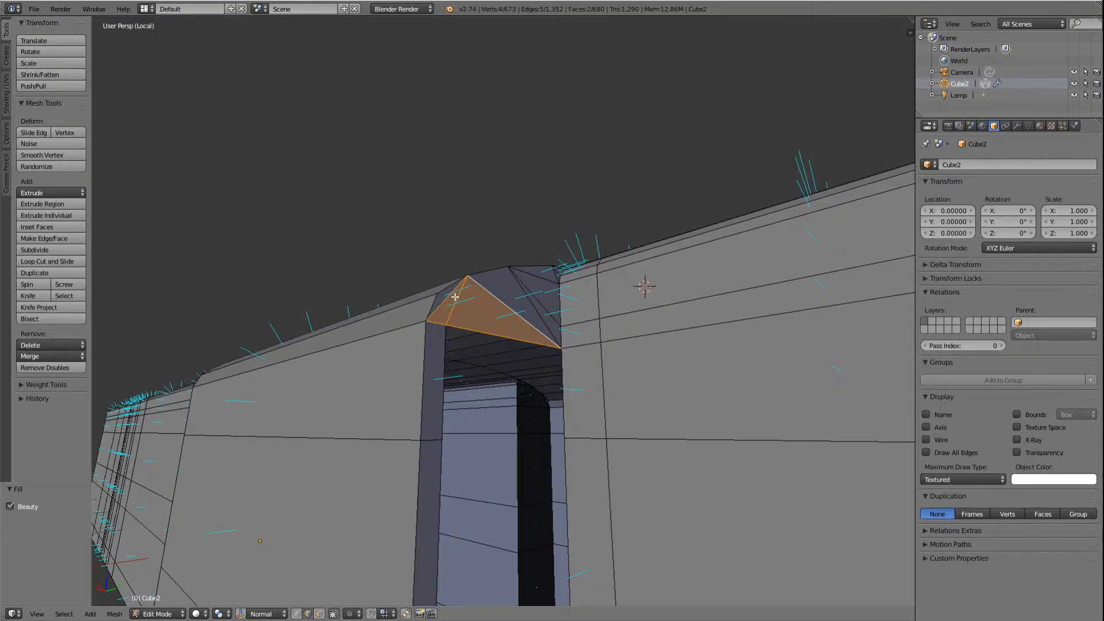
scroll(556, 461, down, 5)
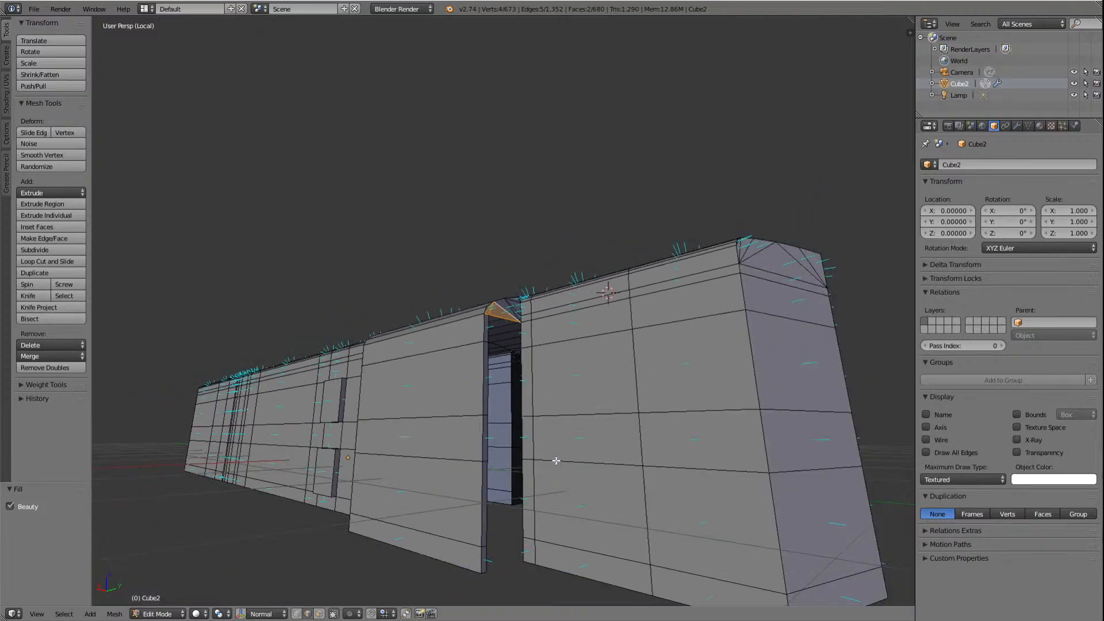
Step: Examine the end faces of the projecting cab walls on both sides and at both ends of the locomotive body
key(KP_6)
key(KP_8)
key(KP_6)
key(KP_6)
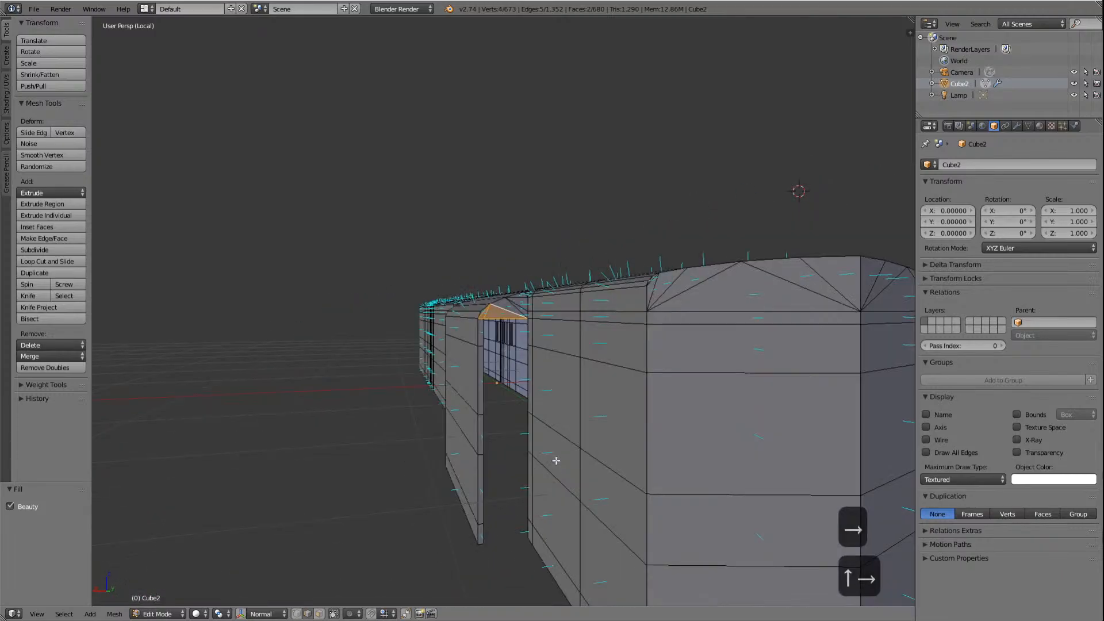
key(KP_6)
key(KP_6)
key(KP_6)
key(KP_6)
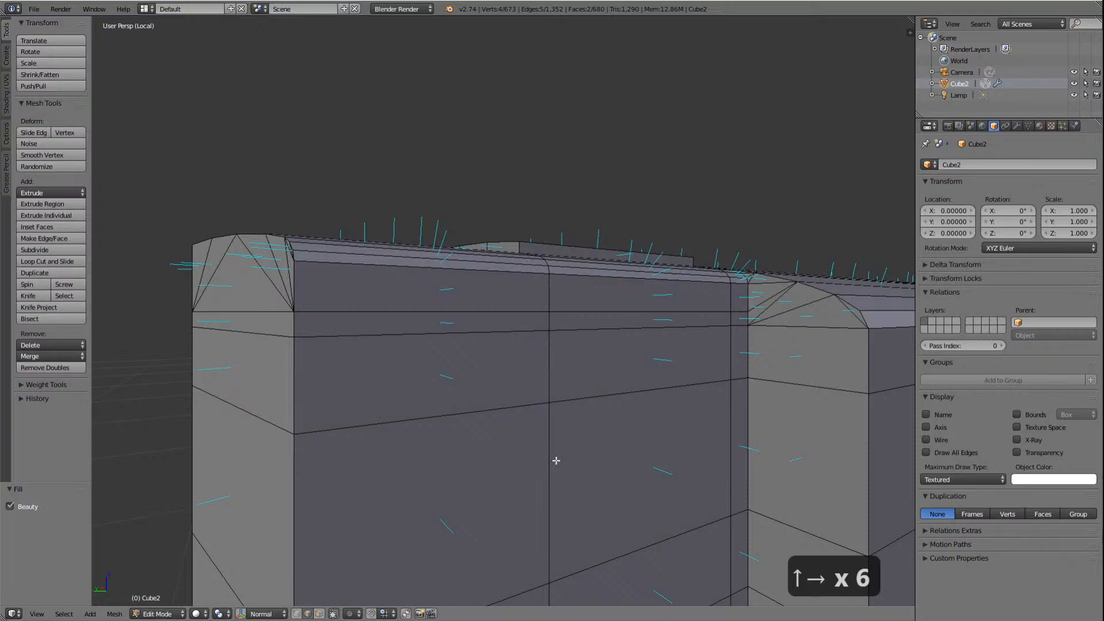
scroll(600, 444, down, 6)
key(Right)
key(Right)
key(Right)
key(Right)
key(Right)
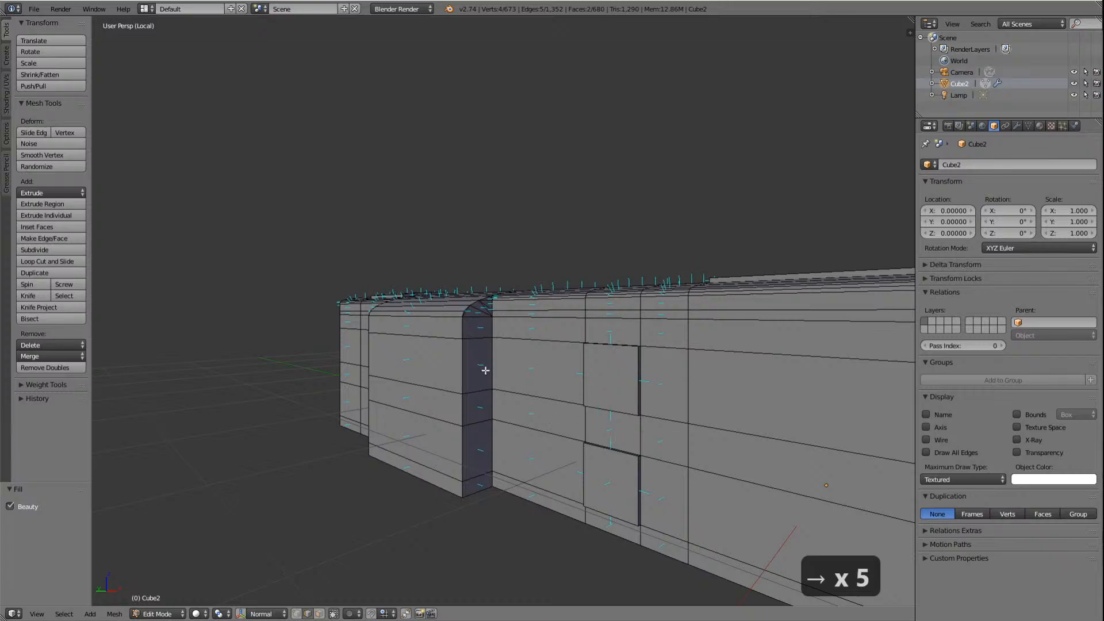
key(Right)
key(Right)
key(Right)
key(Right)
key(Right)
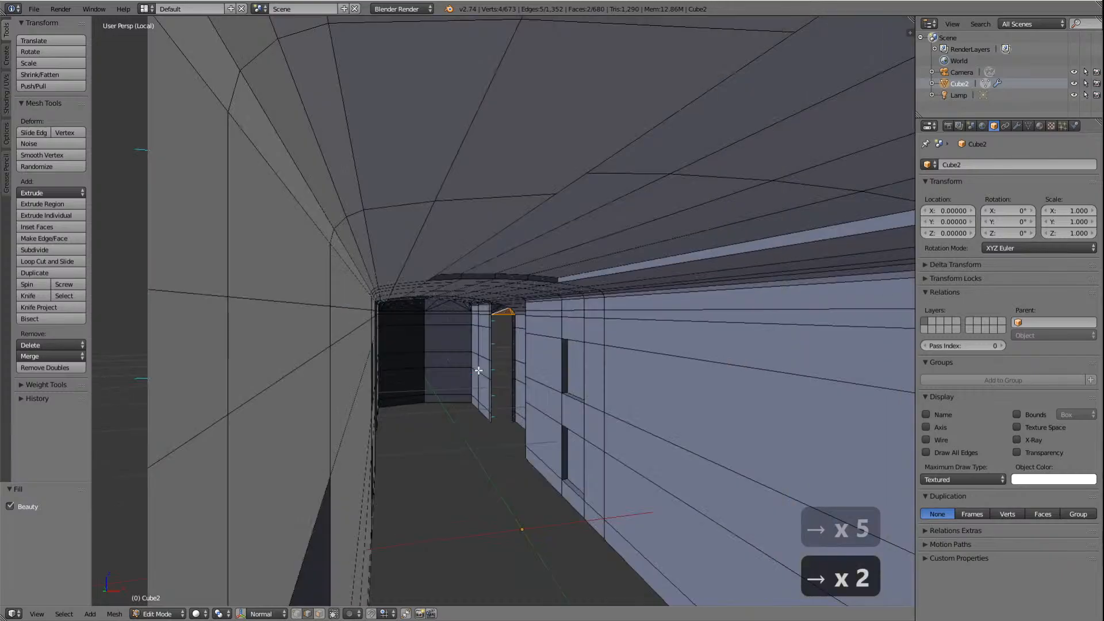
key(Right)
key(Right)
key(Right)
key(Right)
key(Right)
key(Right)
key(Right)
key(Right)
key(Right)
key(Right)
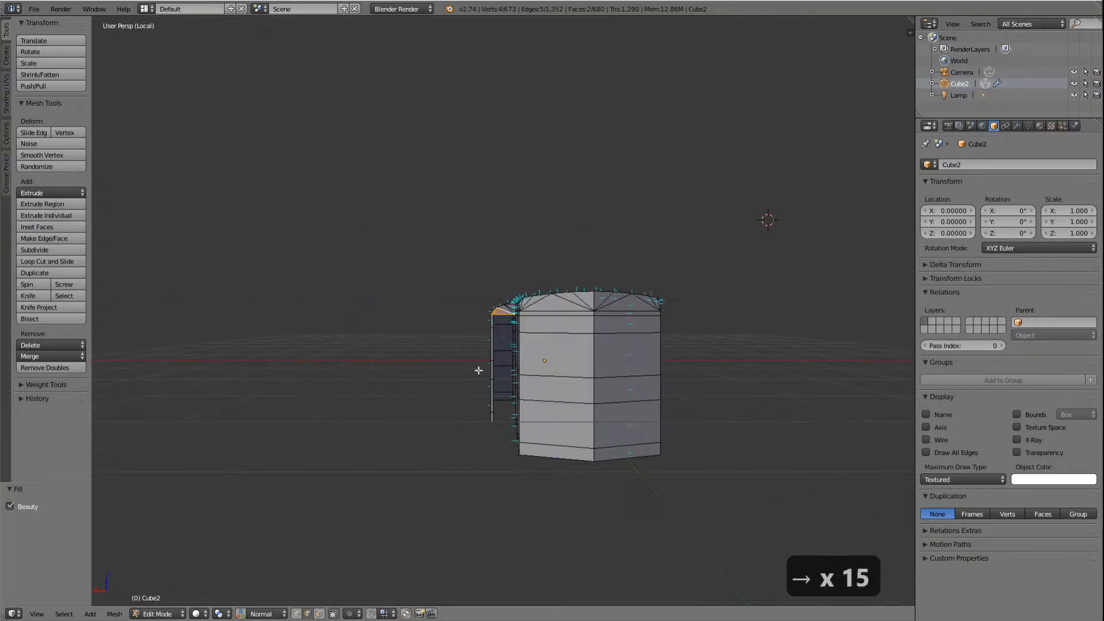
key(Left)
key(Left)
key(Left)
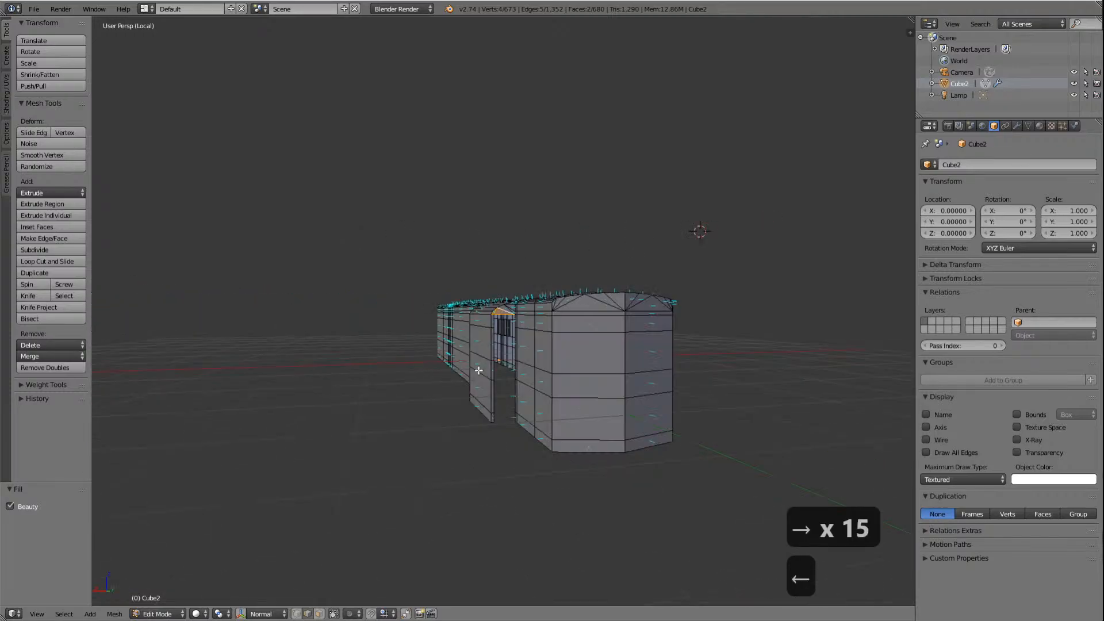
key(Right)
key(Right)
key(Right)
key(Right)
key(Right)
key(Right)
key(Right)
key(Right)
key(Right)
key(Right)
key(Right)
key(Right)
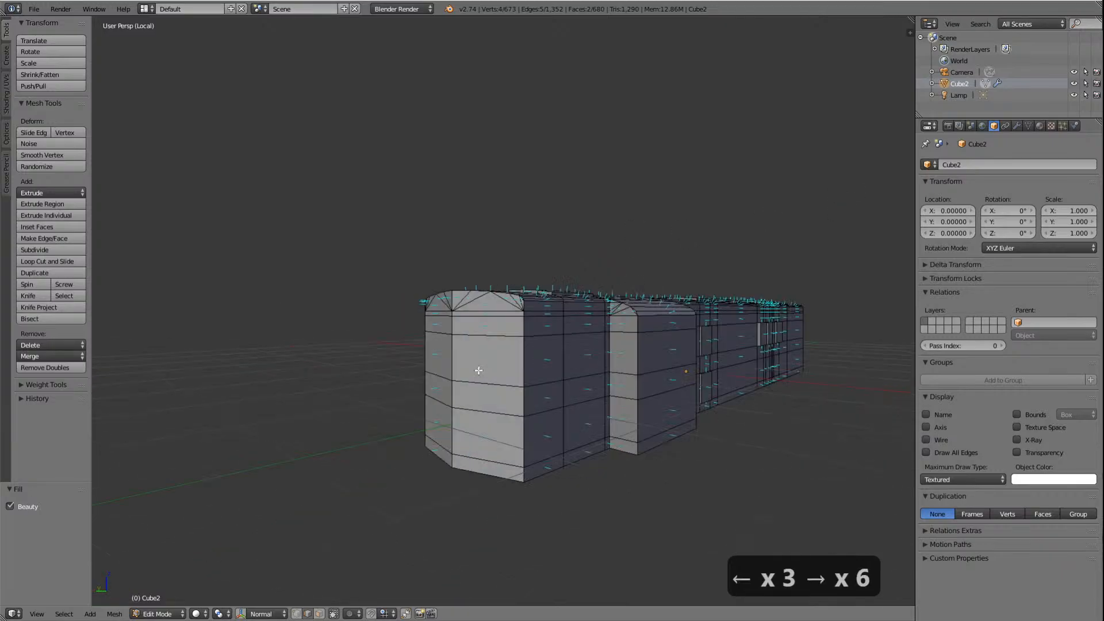
key(Right)
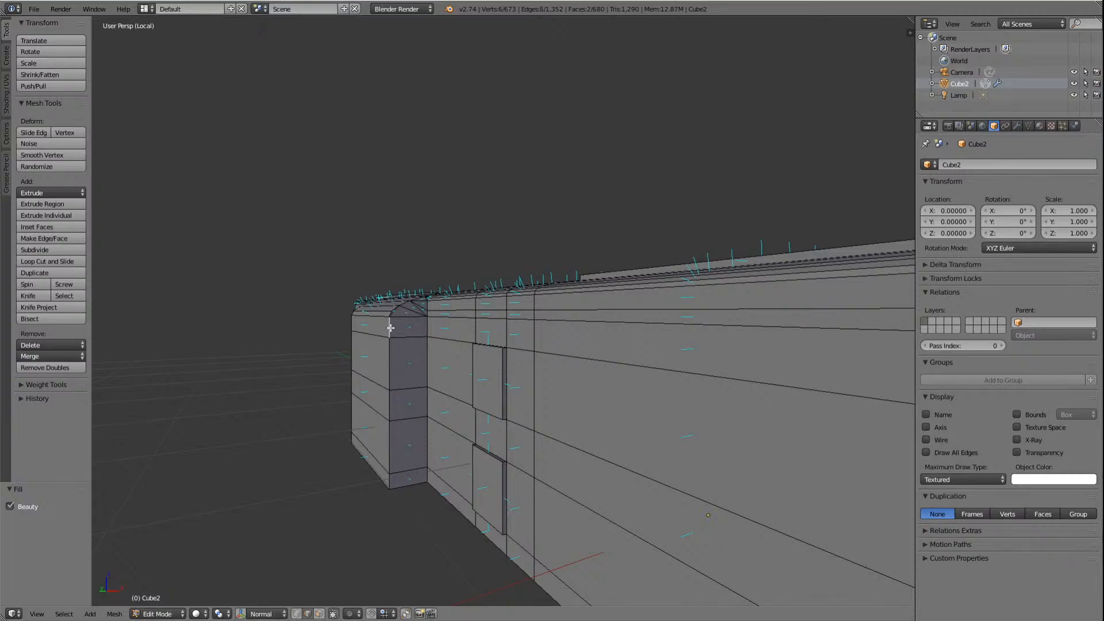
shift+right_click(386, 348)
shift+right_click(387, 416)
shift+right_click(388, 438)
shift+right_click(390, 479)
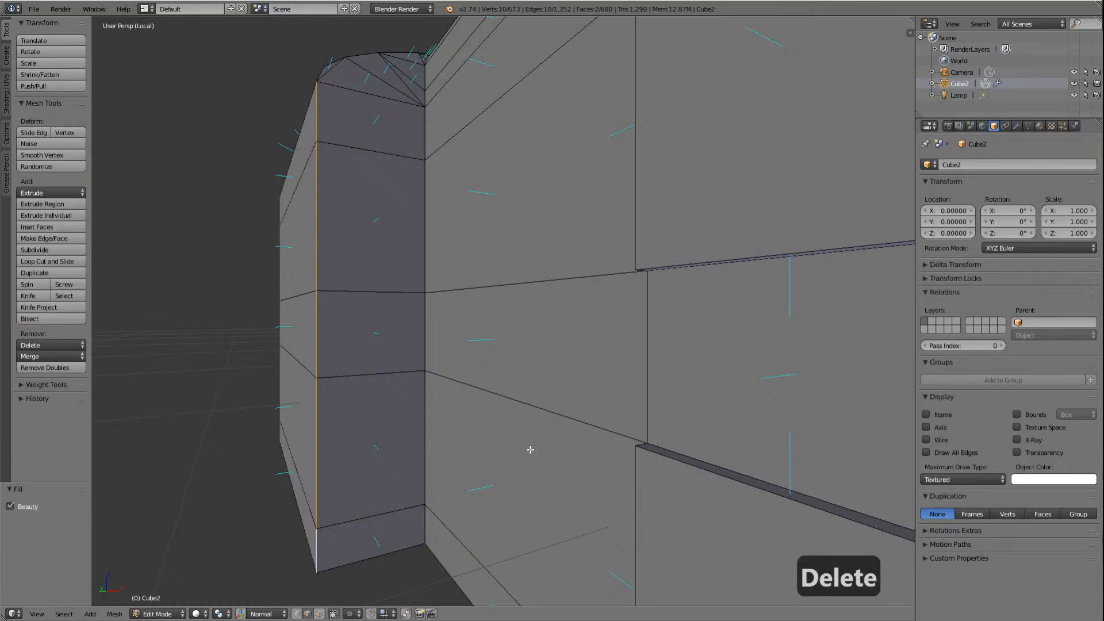
key(Right)
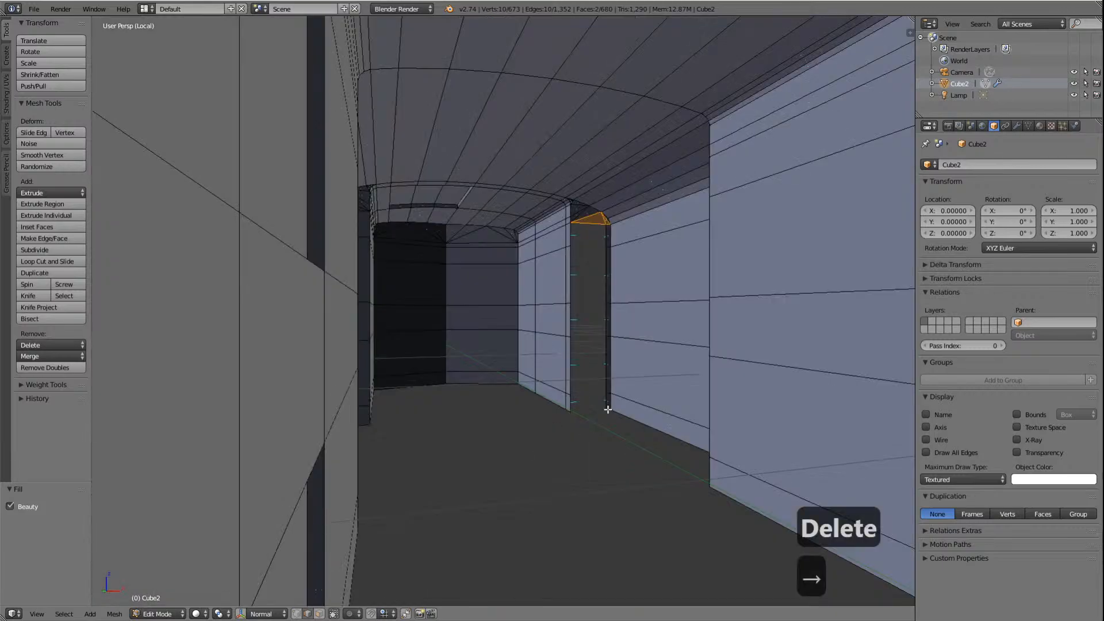
click(320, 614)
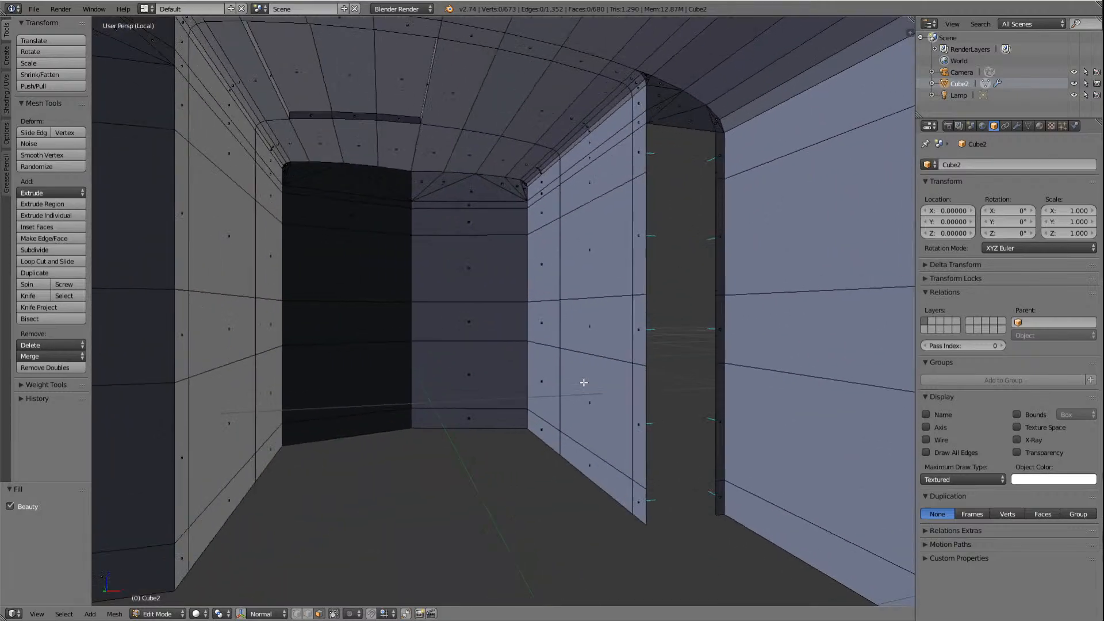
scroll(583, 383, down, 5)
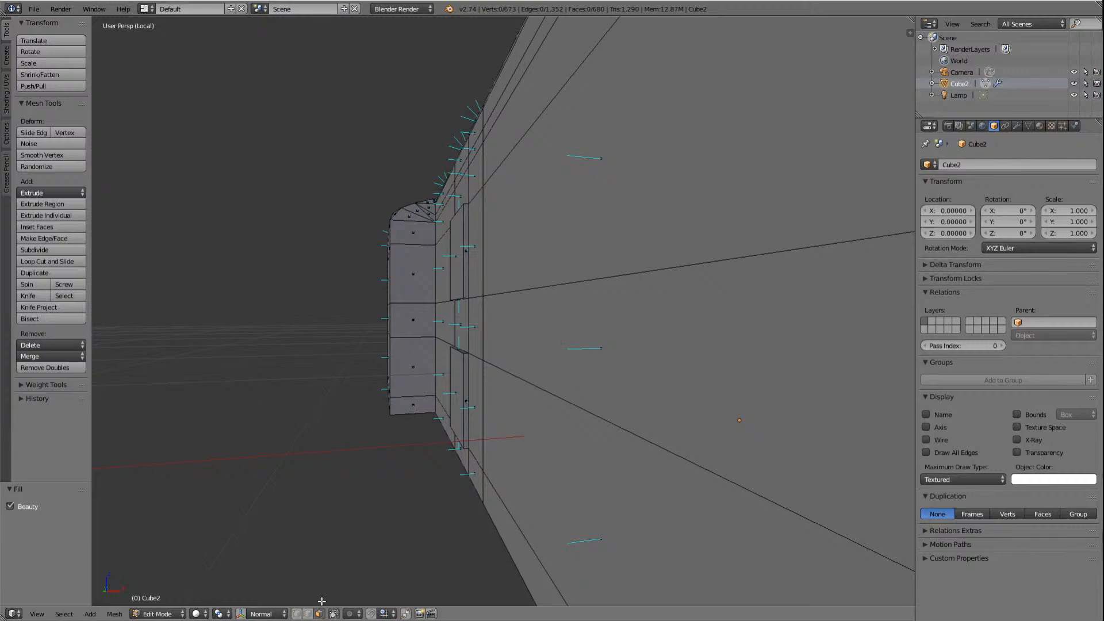
Step: Extrude the full outer vertical edge of the cab wall's opposite end face inward by 0.034 along the global X axis
click(308, 614)
key(KP_4)
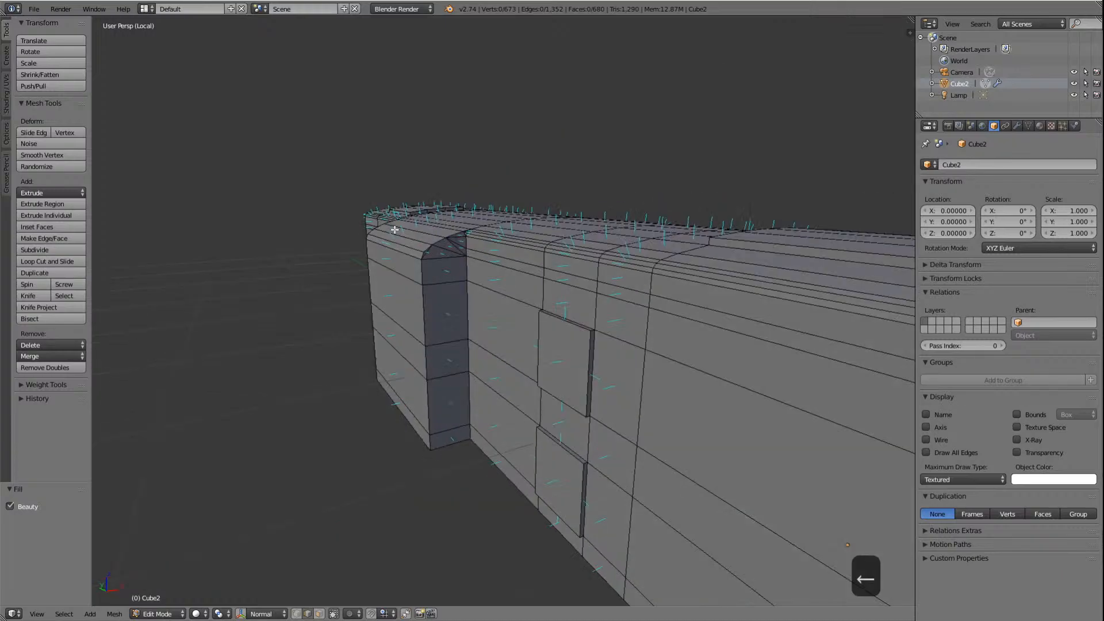
key(a)
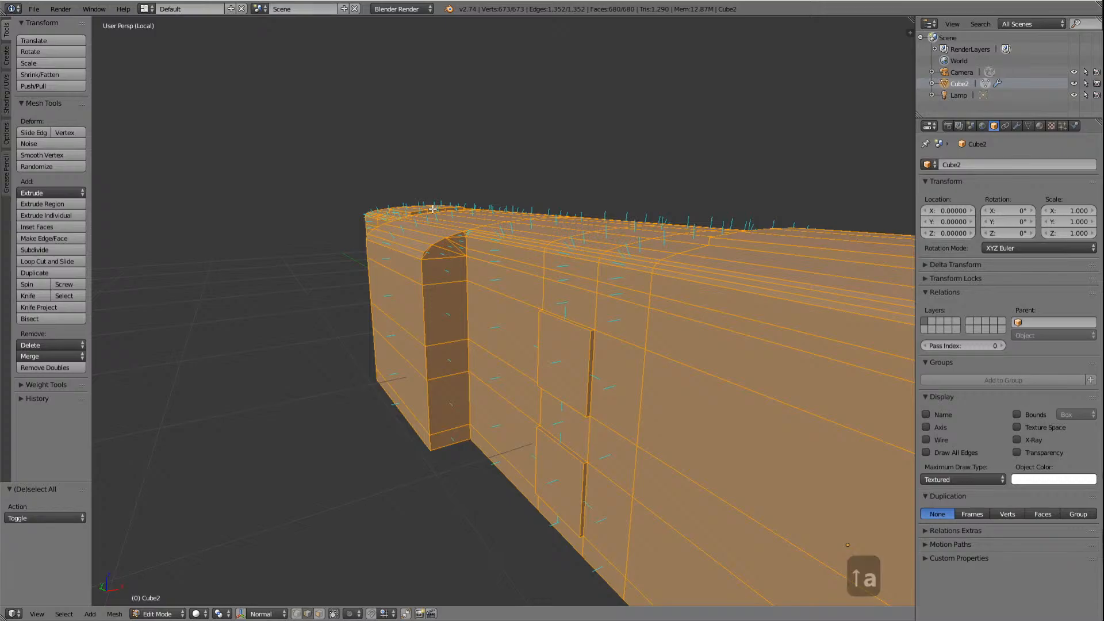
key(a)
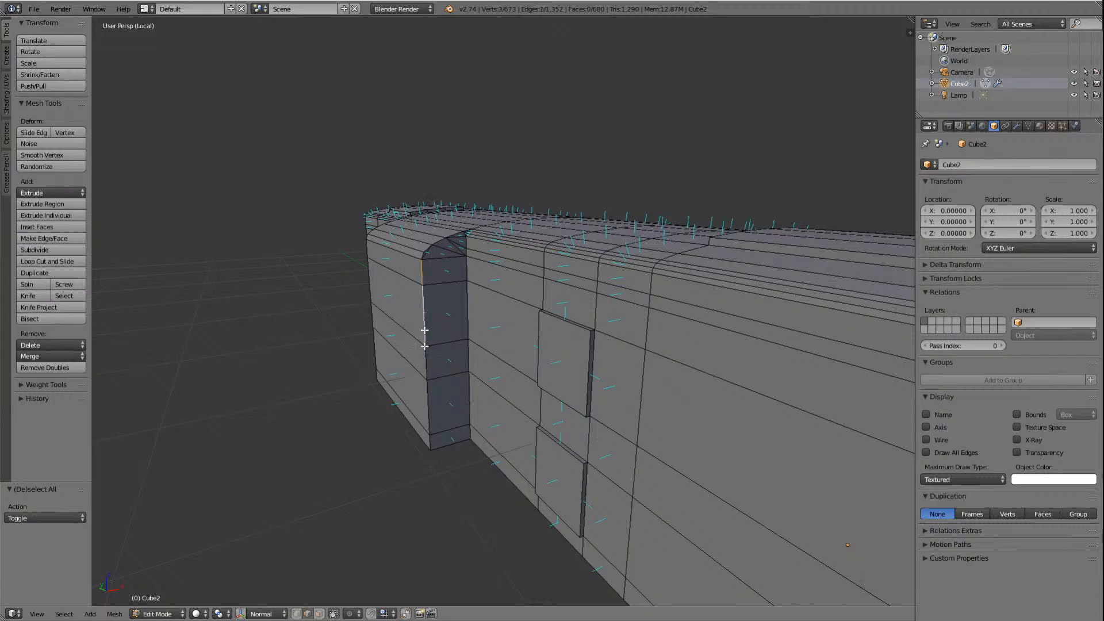
alt+right_click(429, 392)
shift+right_click(433, 439)
key(Right)
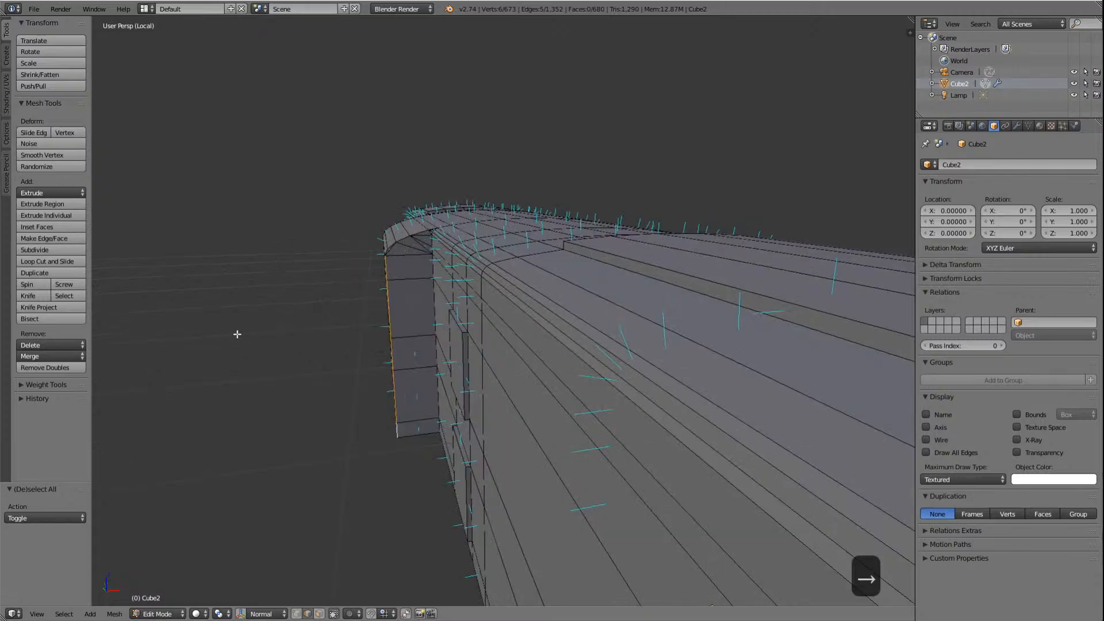
key(Right)
key(Delete)
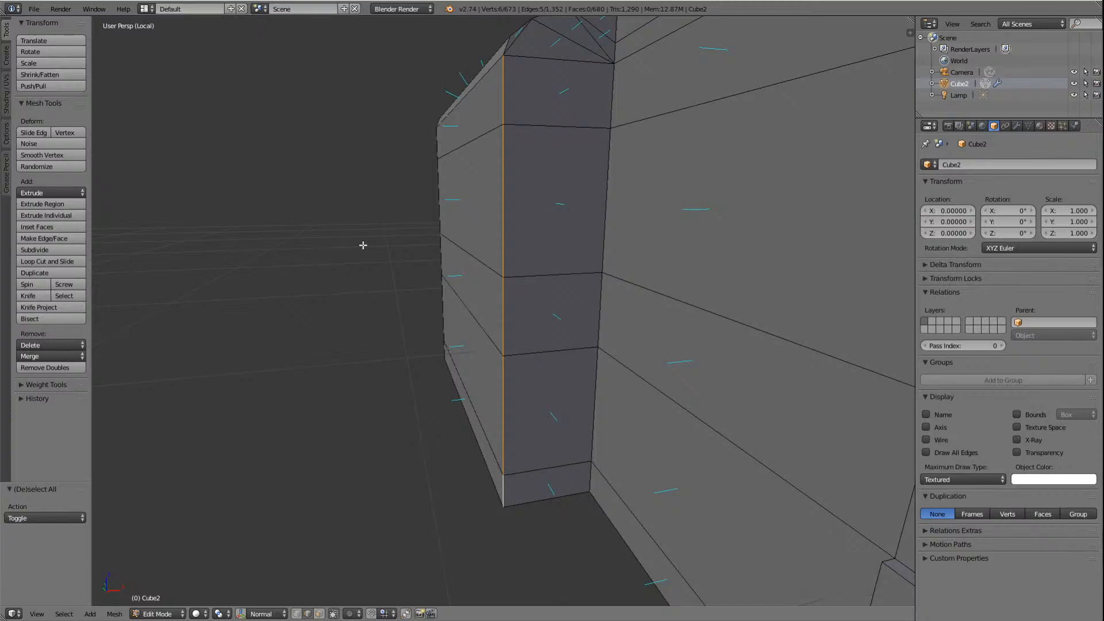
key(e)
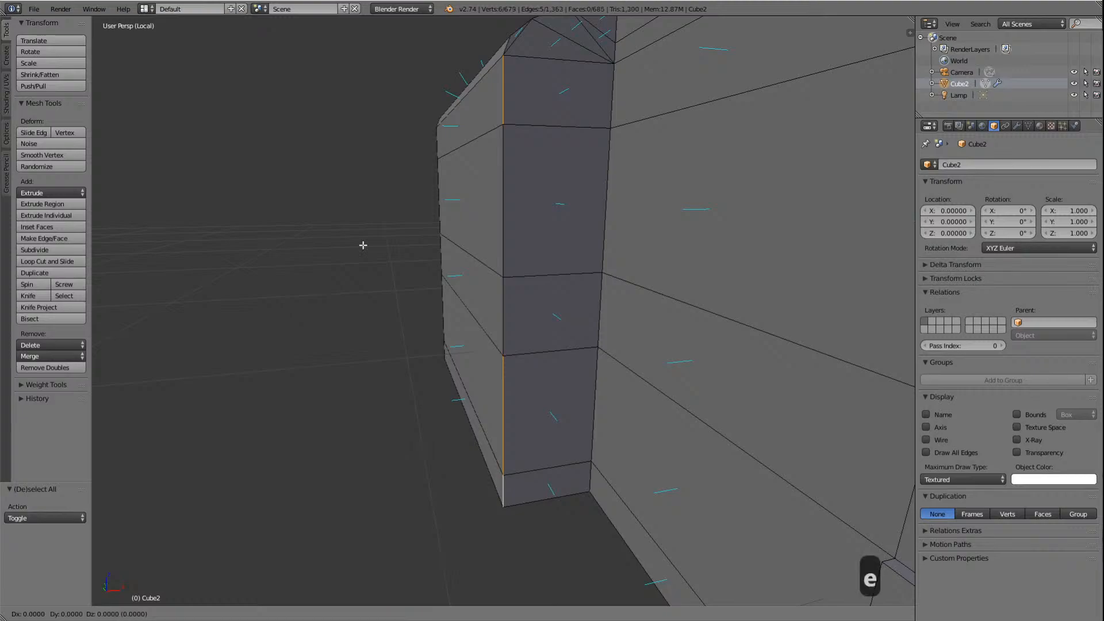
key(x)
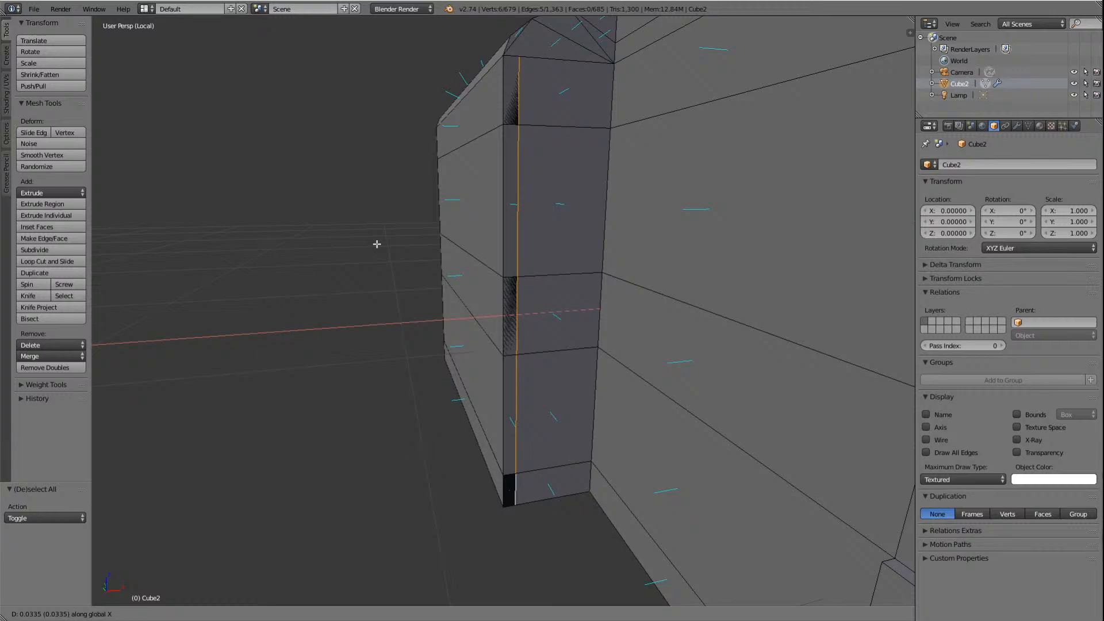
click(376, 244)
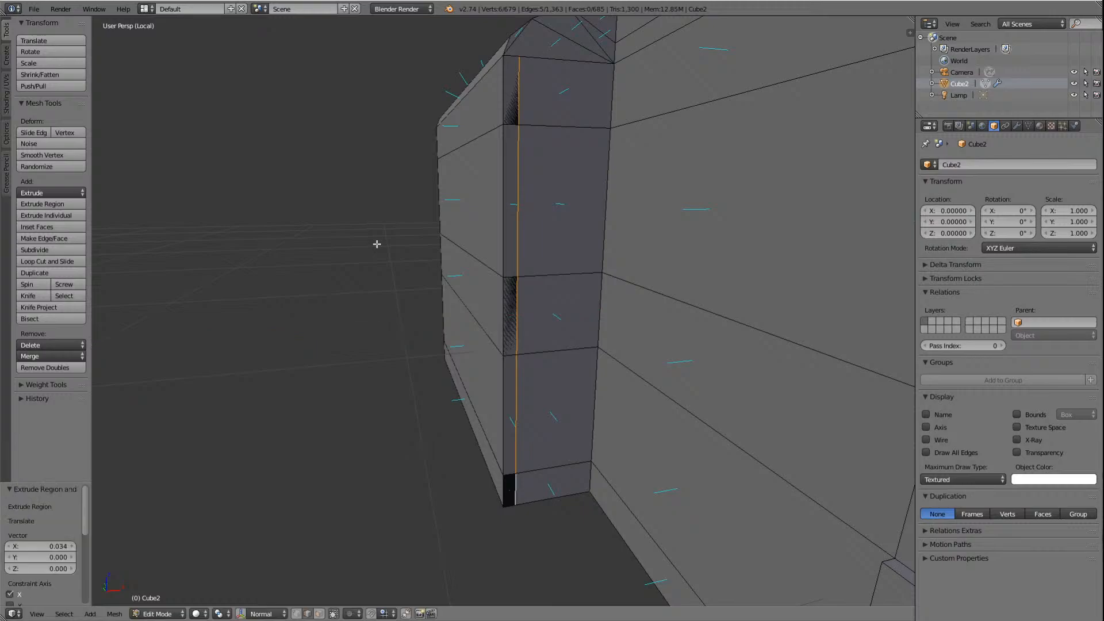
Step: Compare the extruded strip on the cab wall's end face with the narrow strip and corner faces at the finished opening
key(KP_6)
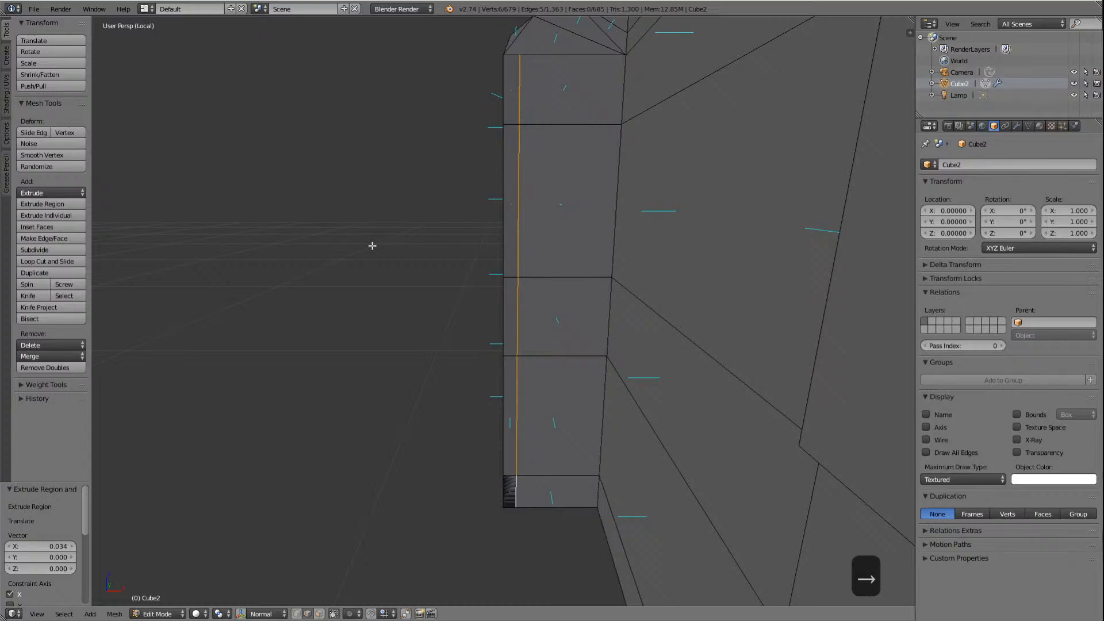
key(KP_6)
key(KP_6)
key(KP_6)
key(KP_6)
key(KP_6)
key(KP_6)
key(KP_6)
key(KP_6)
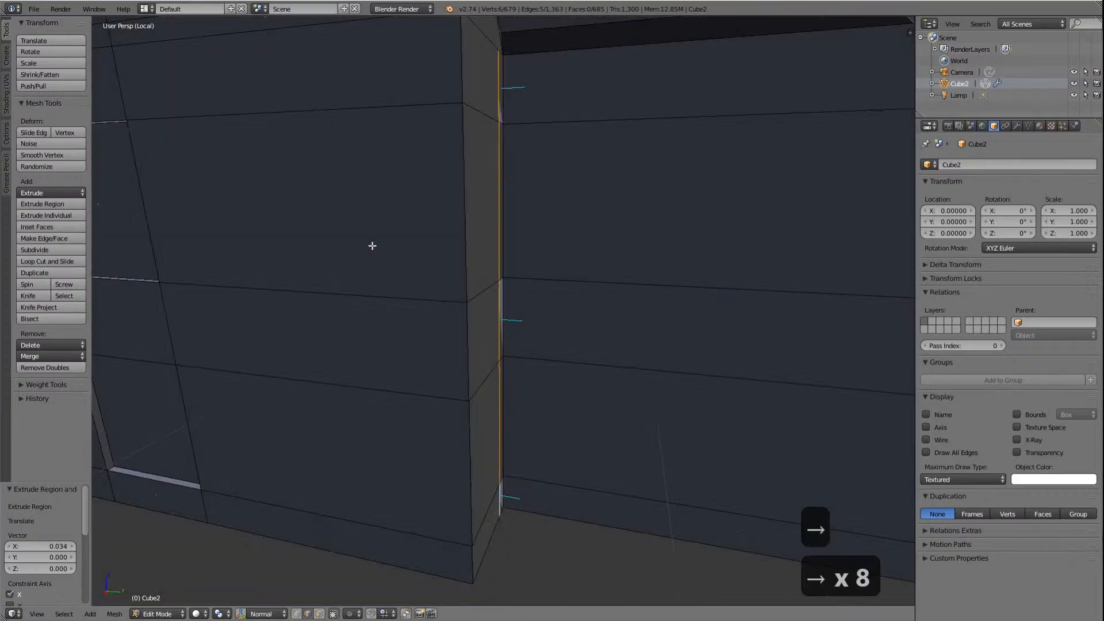
scroll(372, 245, down, 6)
scroll(377, 274, down, 4)
scroll(377, 274, up, 4)
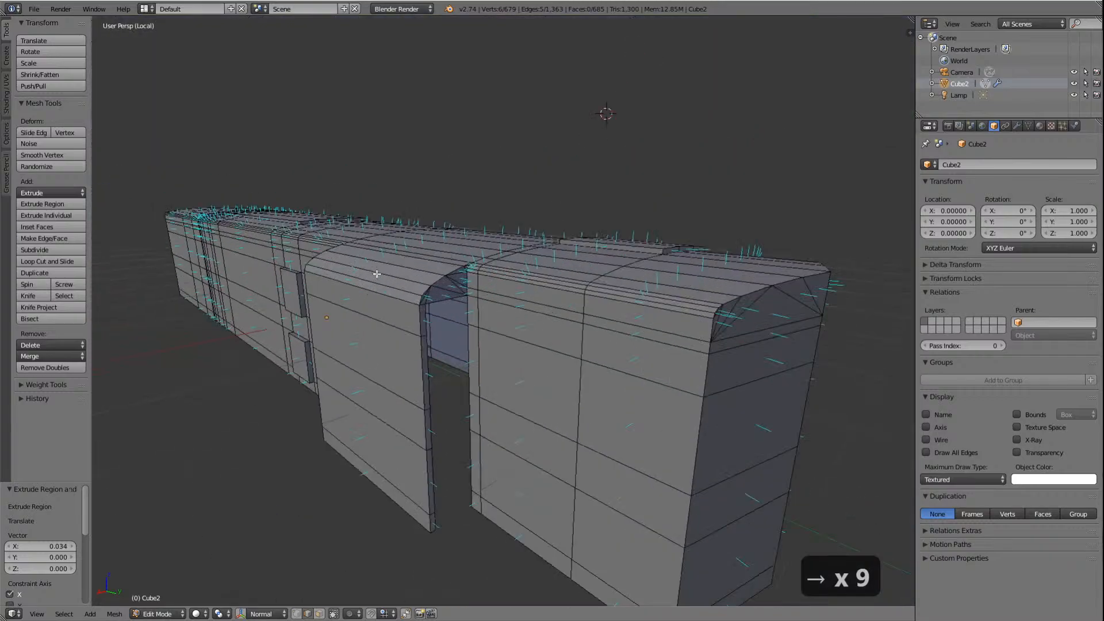
scroll(377, 274, down, 4)
scroll(377, 274, up, 6)
scroll(377, 274, down, 2)
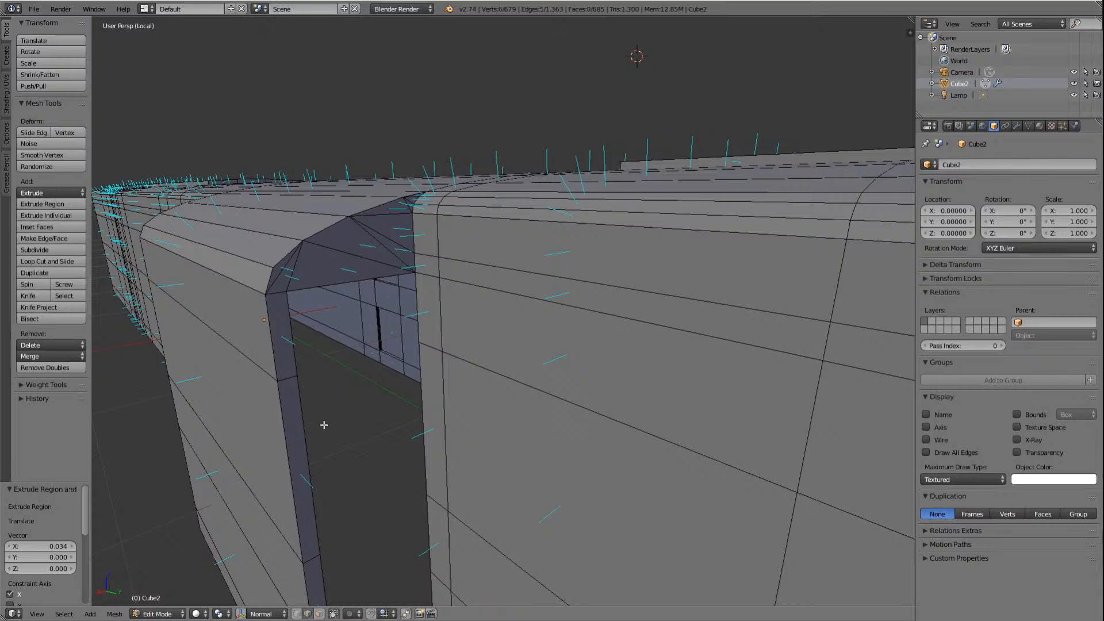
scroll(312, 438, down, 5)
key(Right)
key(Right)
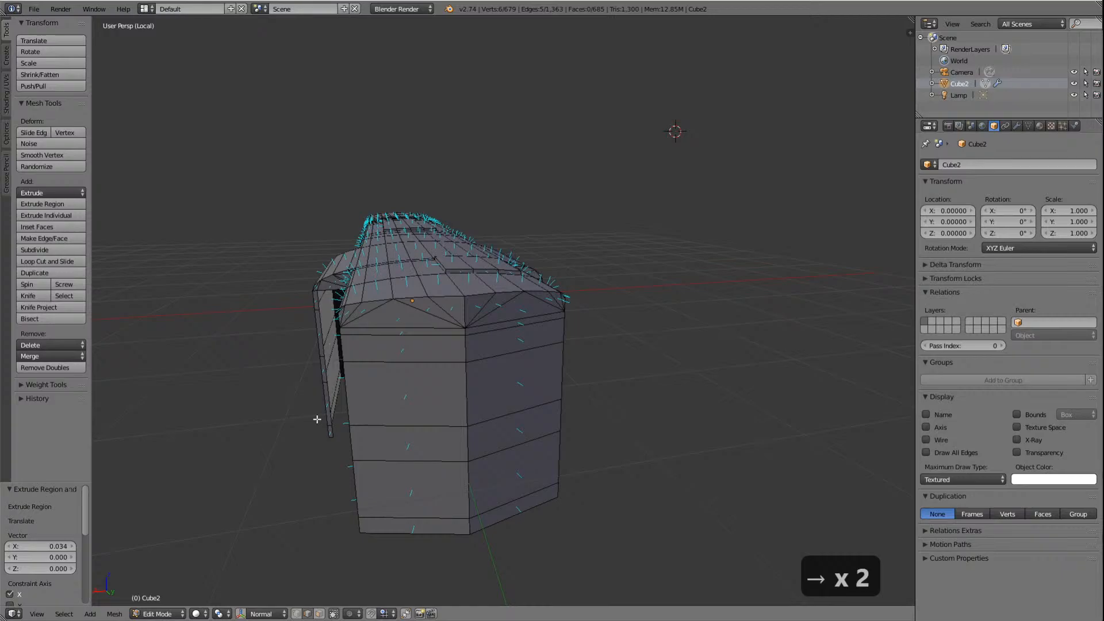
key(Right)
key(Right)
key(Right)
key(Right)
key(Right)
key(Right)
key(Right)
key(Right)
key(Right)
key(Right)
key(Right)
key(Right)
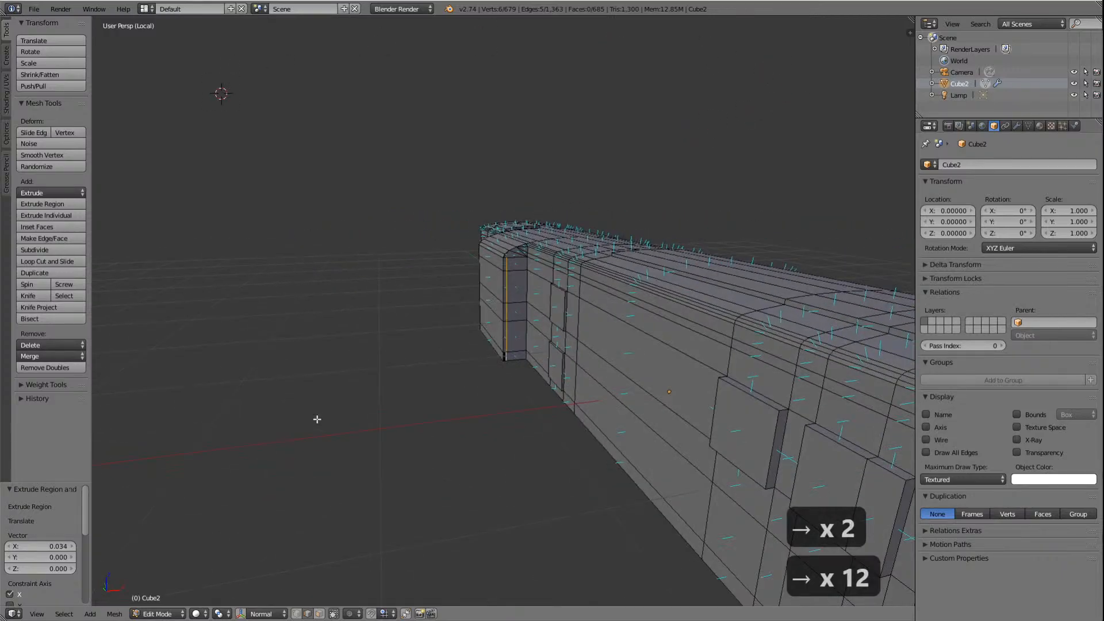
Step: Delete the five large faces closing the cab wall's end beside the narrow extruded strip, from the corner down to the bottom edge
key(Right)
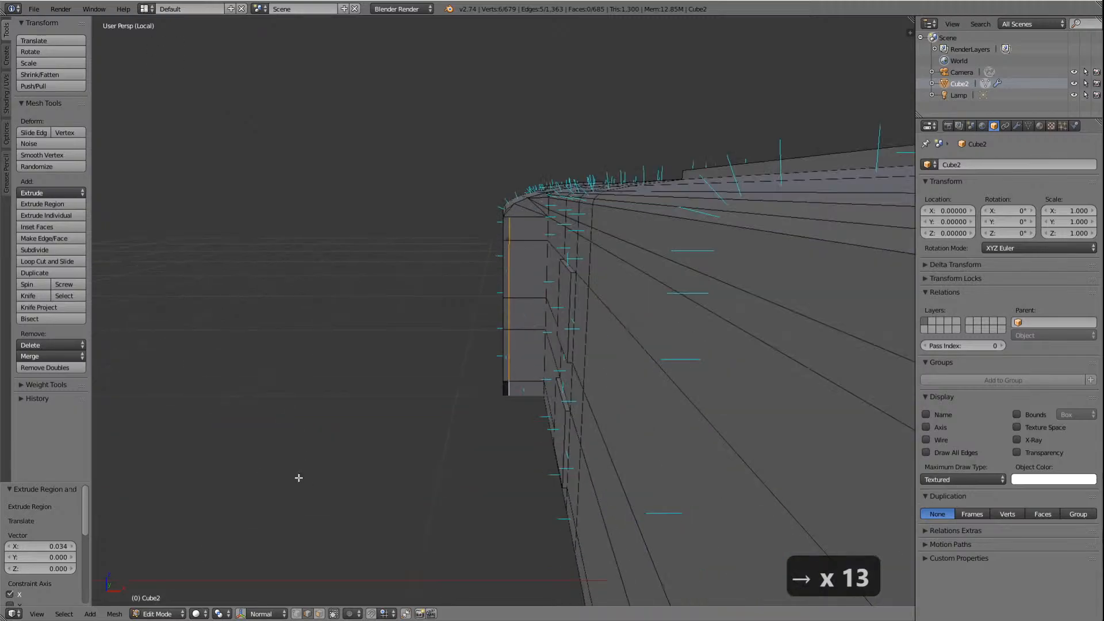
scroll(298, 476, up, 5)
scroll(451, 456, up, 2)
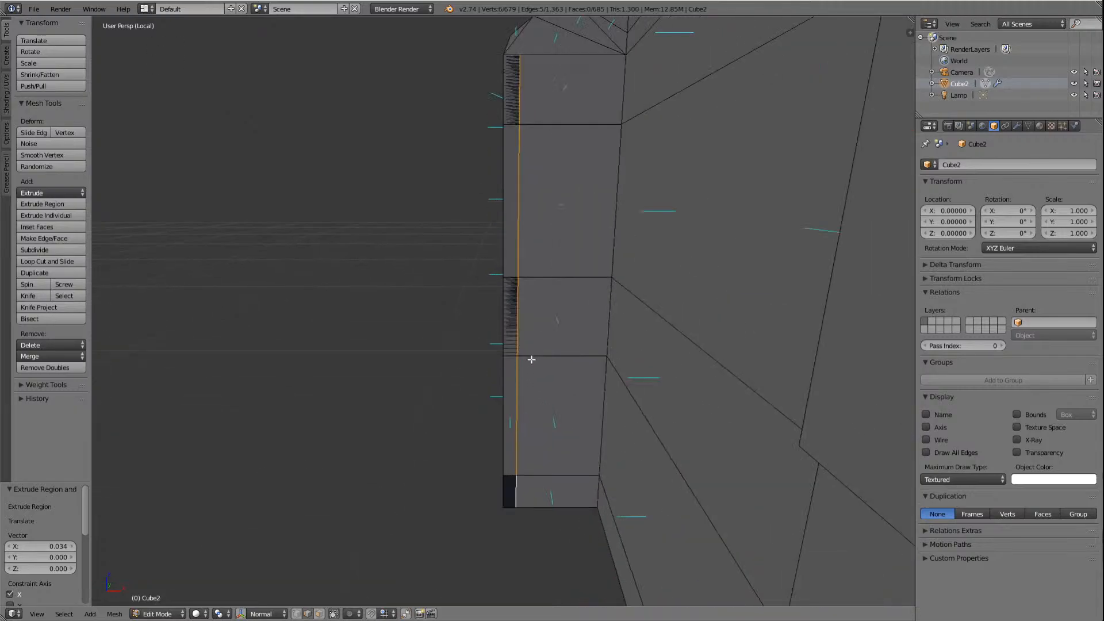
scroll(531, 360, down, 3)
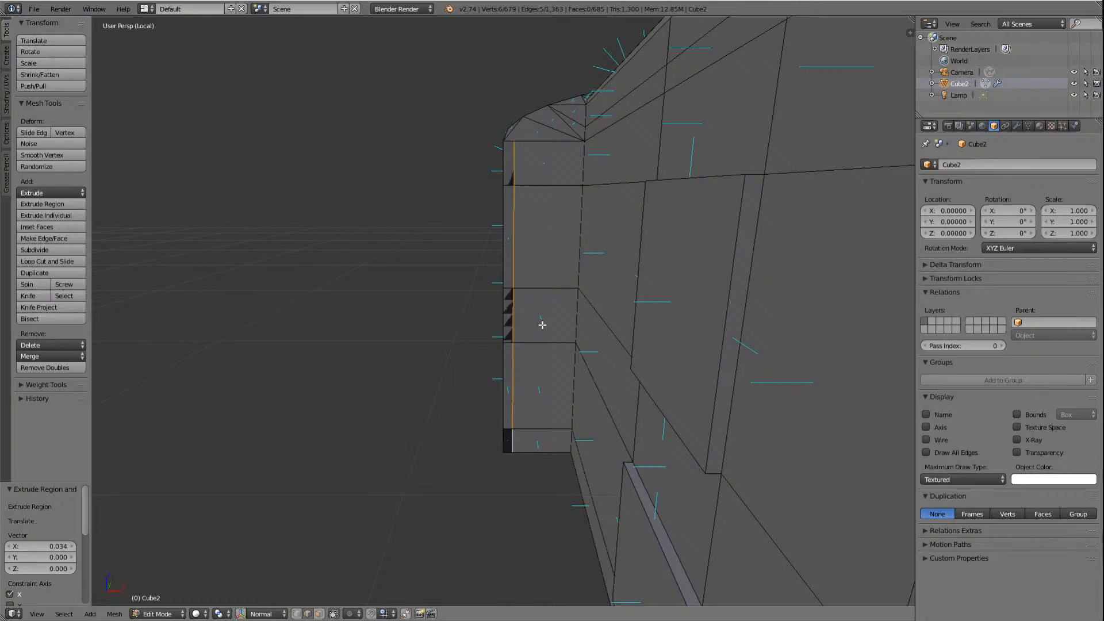
key(a)
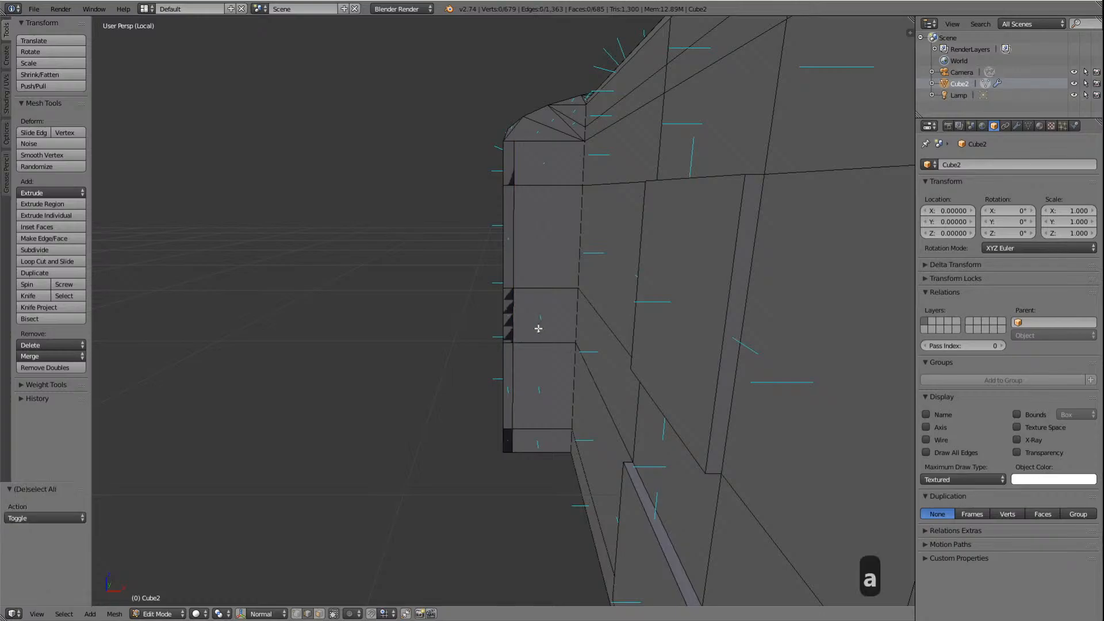
click(320, 614)
click(551, 160)
shift+click(545, 256)
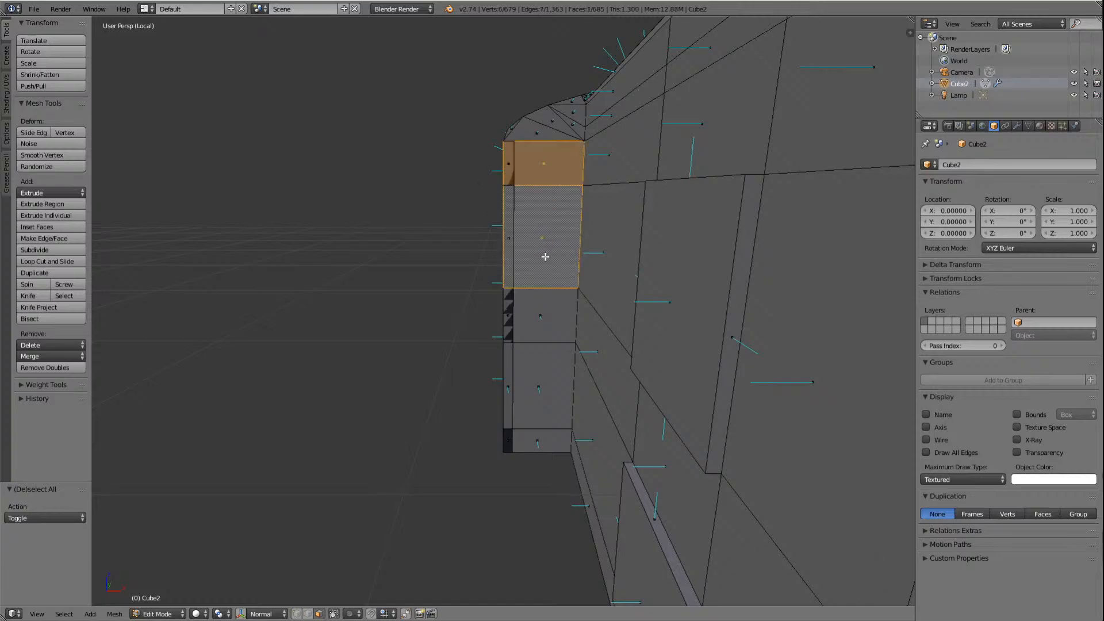
shift+click(549, 320)
shift+click(546, 374)
shift+click(542, 440)
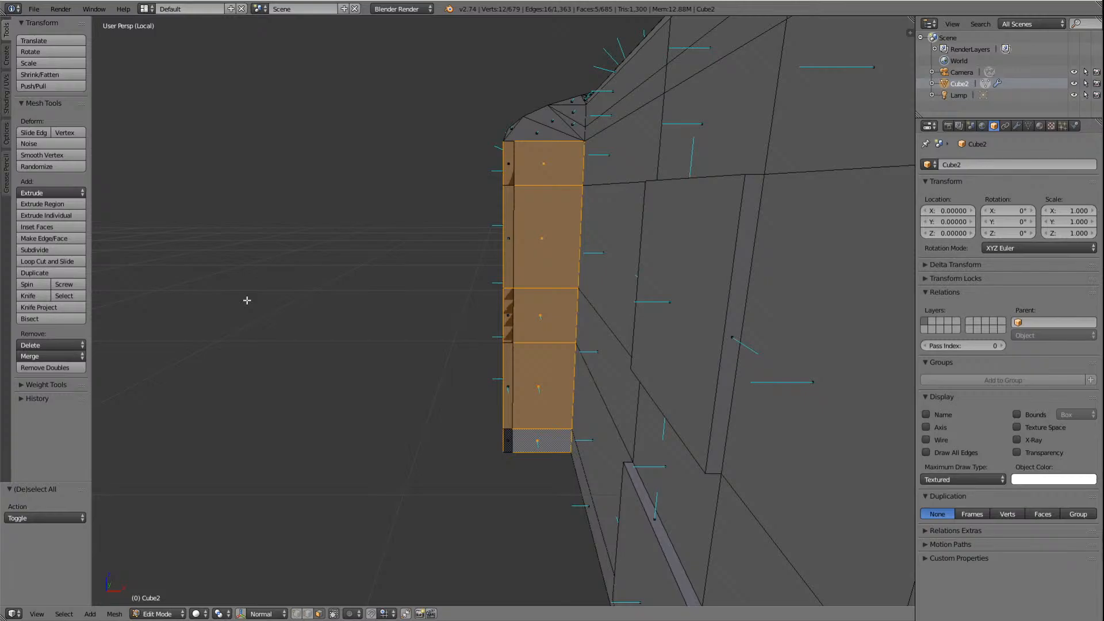
key(Delete)
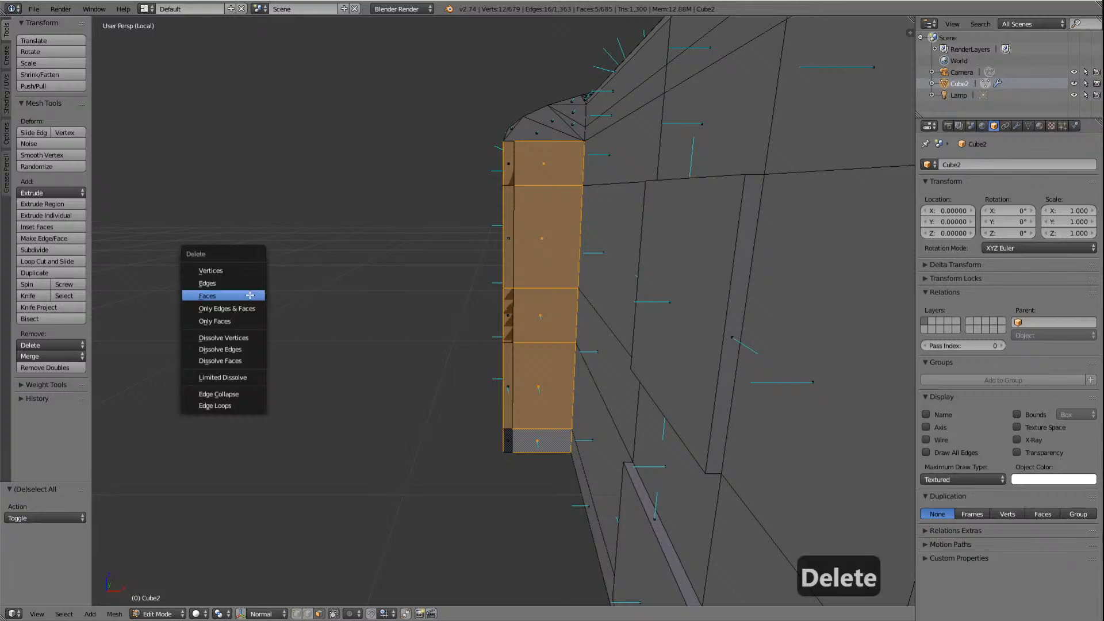
click(246, 294)
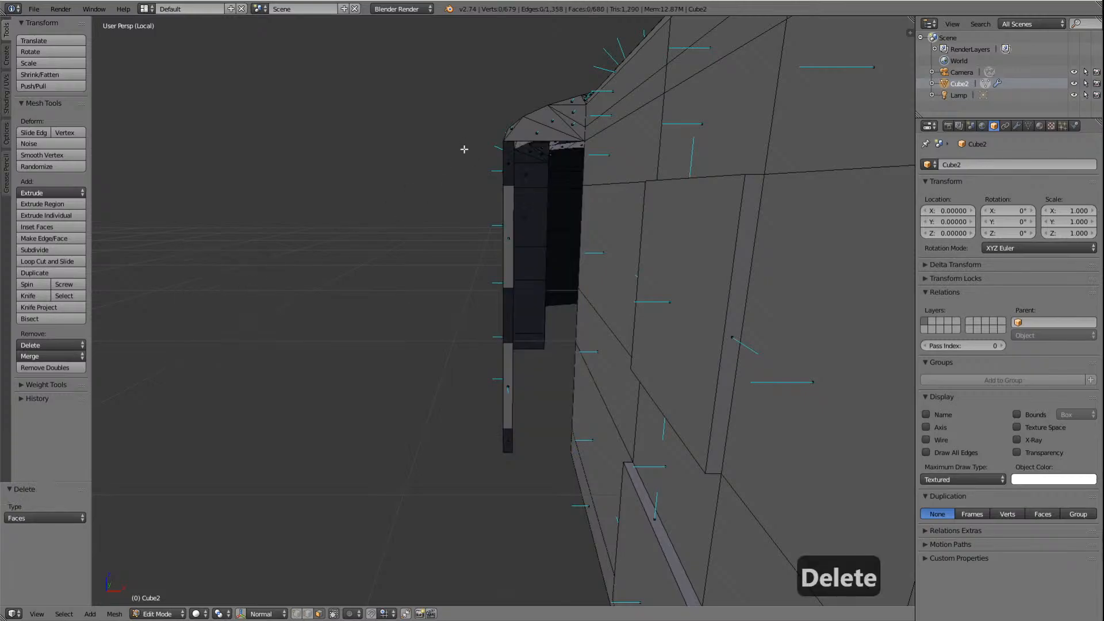
Step: Flip the normals of the three black faces at the top, middle and bottom of the narrow strip
key(Left)
key(Left)
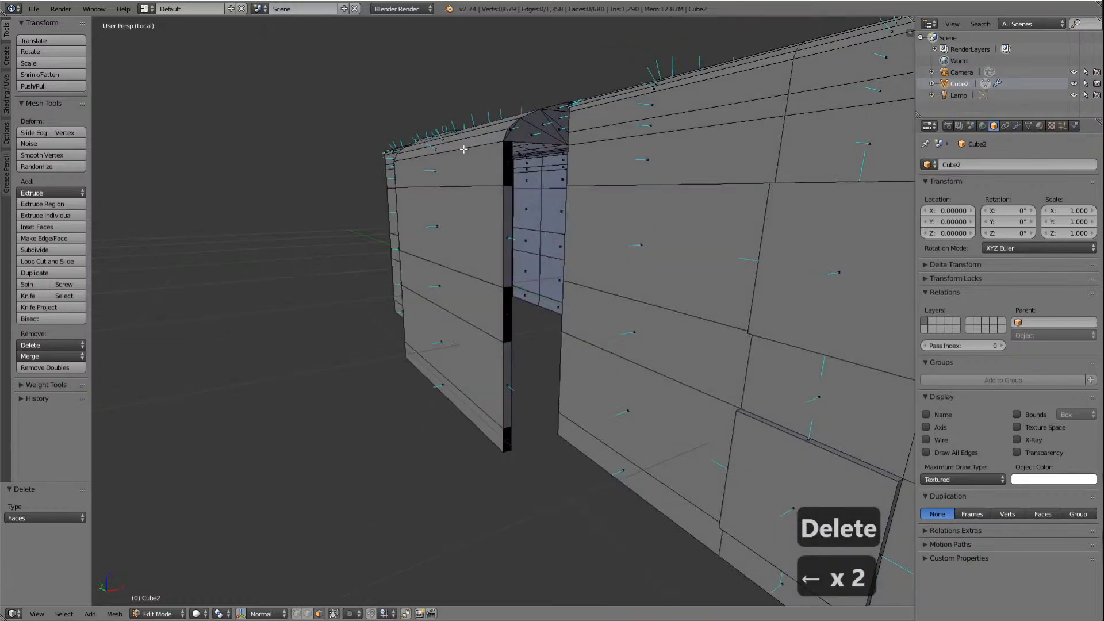
middle_drag(463, 149, 464, 149)
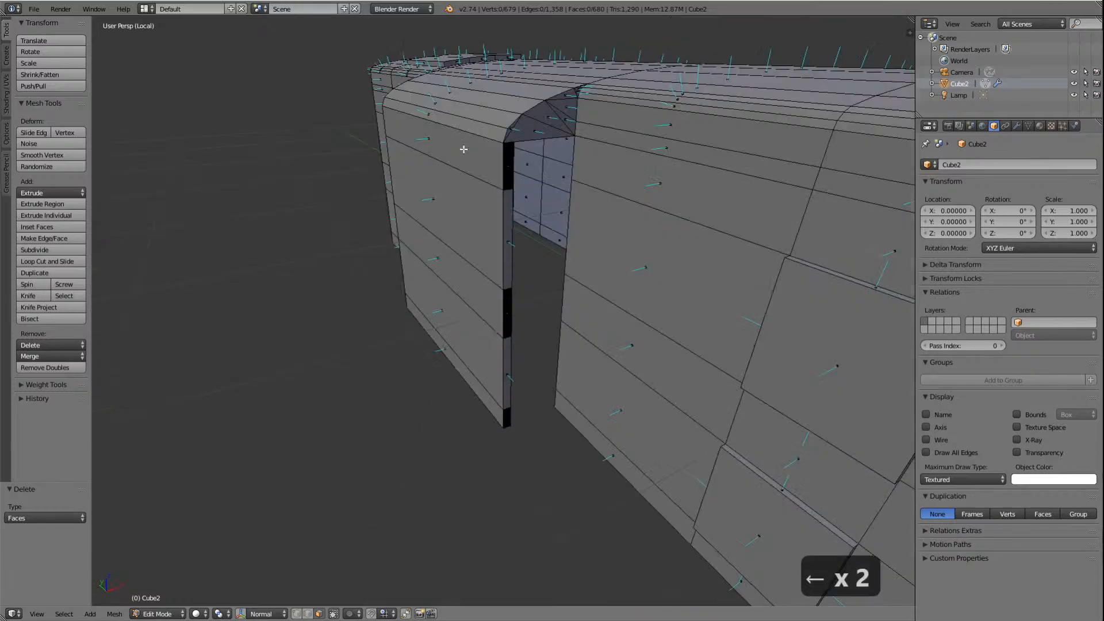
scroll(643, 159, up, 1)
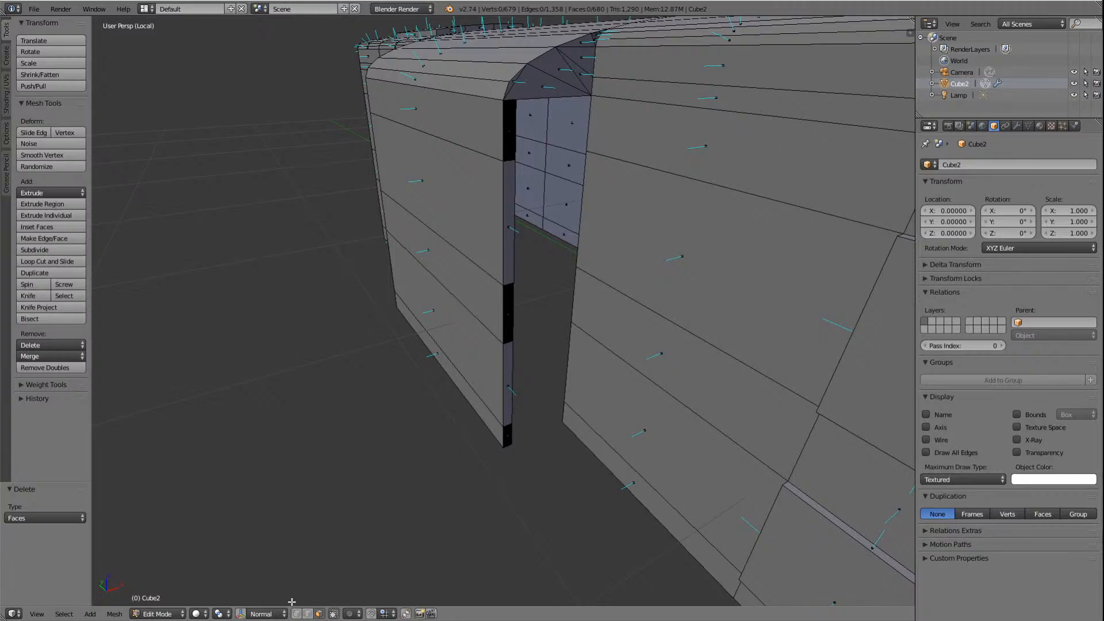
right_click(511, 137)
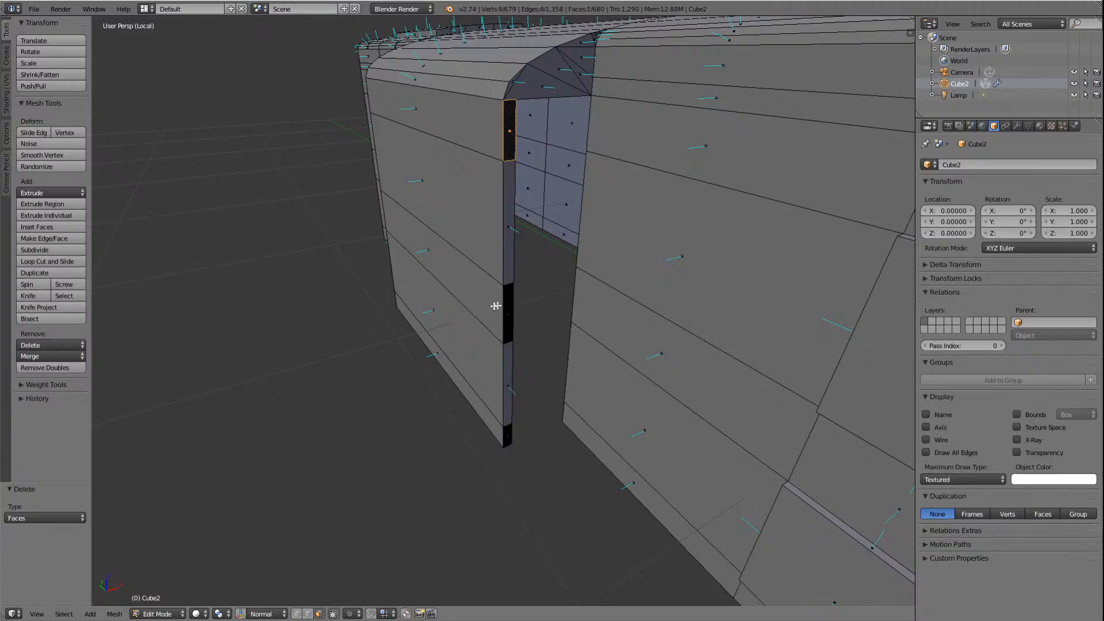
key(a)
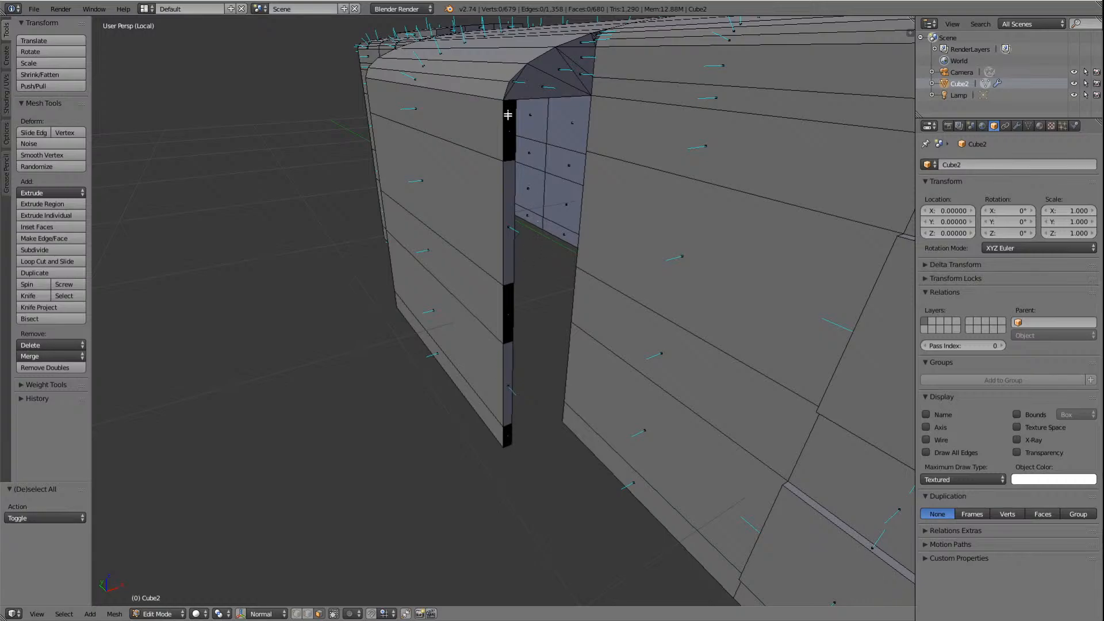
right_click(510, 137)
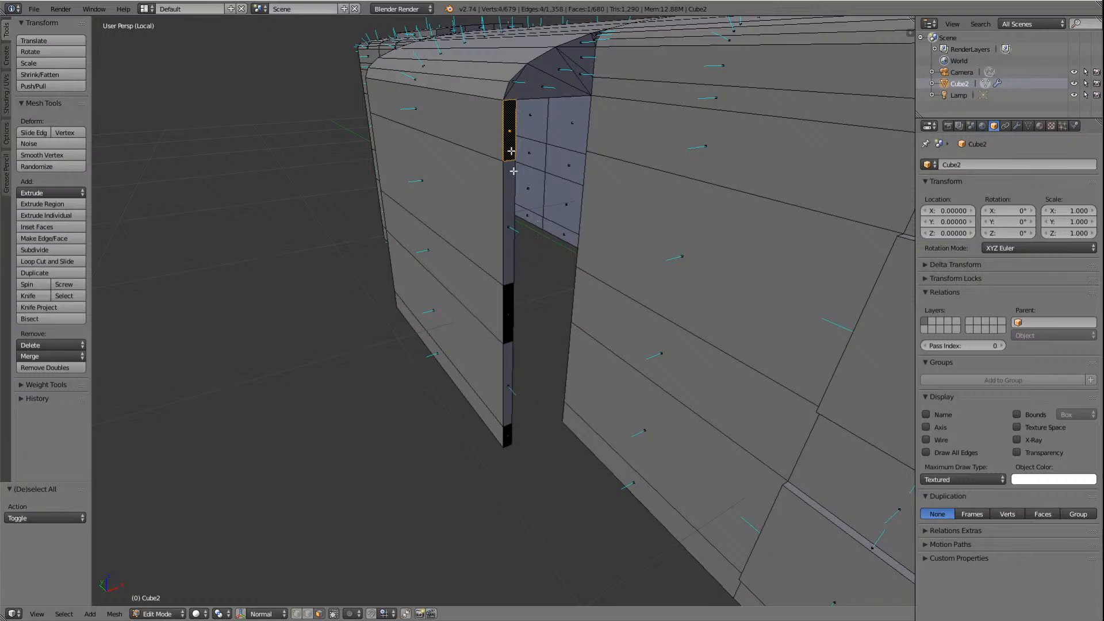
shift+right_click(516, 316)
shift+right_click(507, 433)
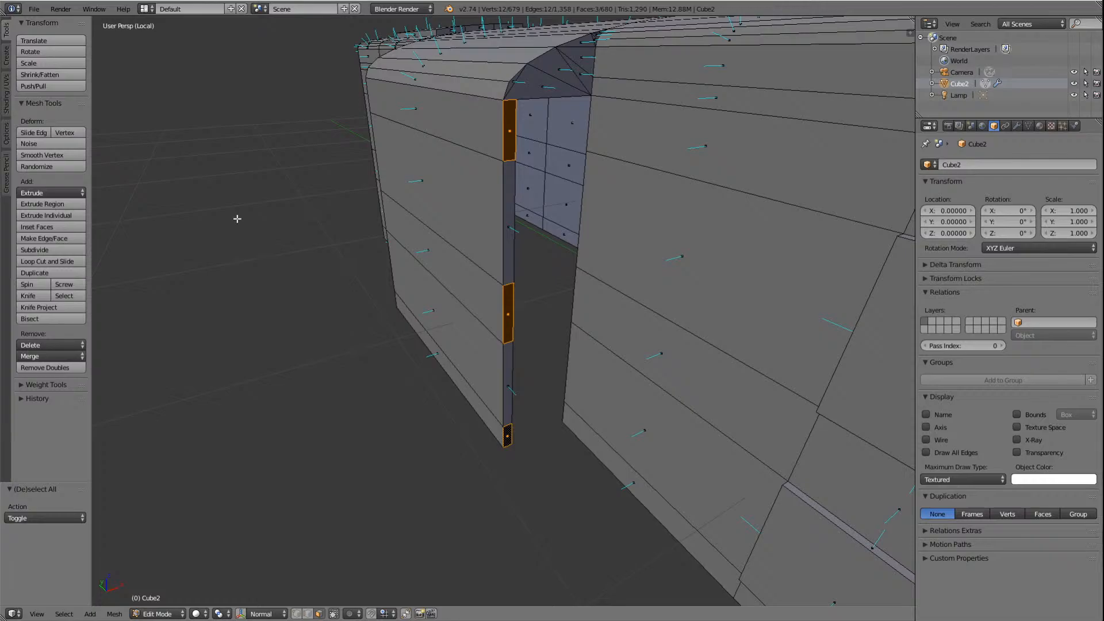
key(w)
key(f)
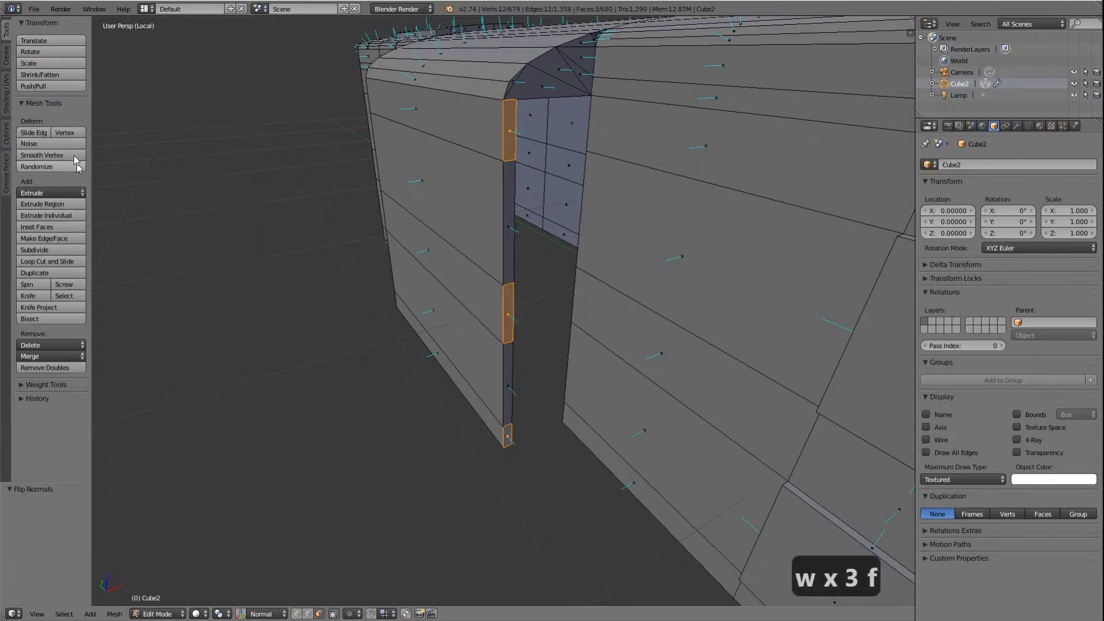
click(5, 98)
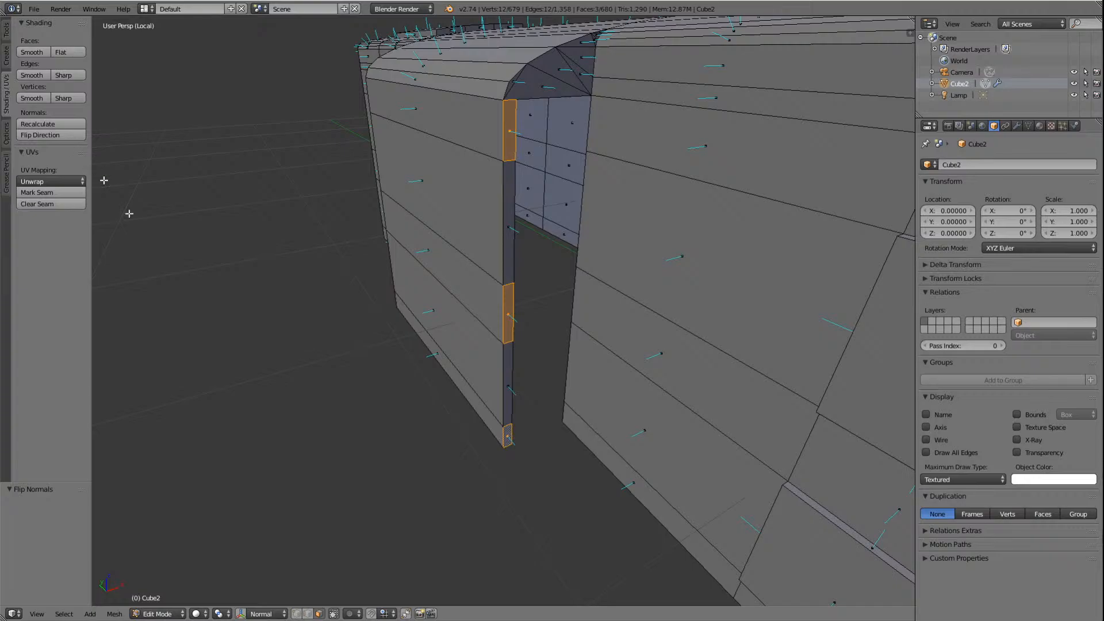
key(a)
Step: Delete the large triangular face beneath the rounded corner, directly above the cab wall opening
scroll(328, 407, down, 3)
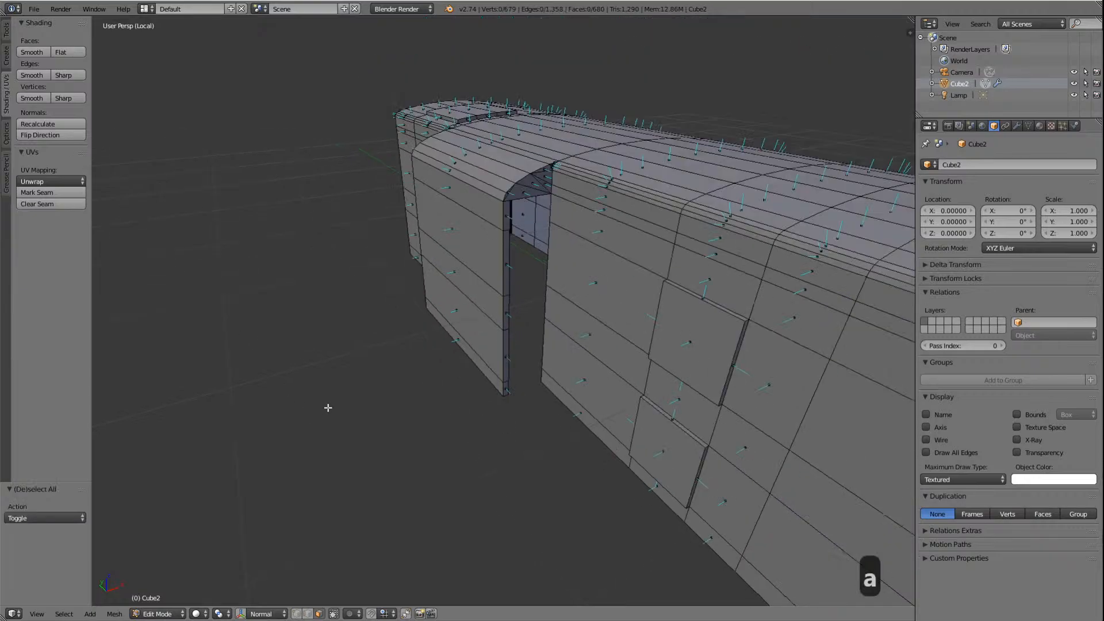
scroll(402, 352, up, 2)
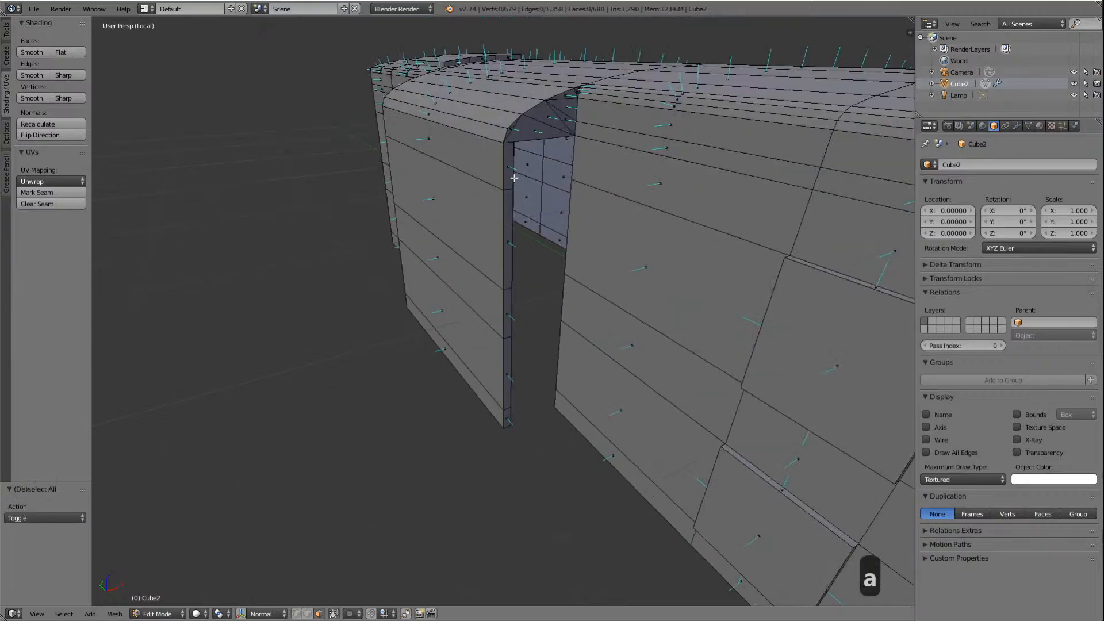
scroll(514, 178, up, 3)
middle_drag(528, 172, 599, 244)
scroll(622, 288, up, 3)
scroll(632, 241, down, 4)
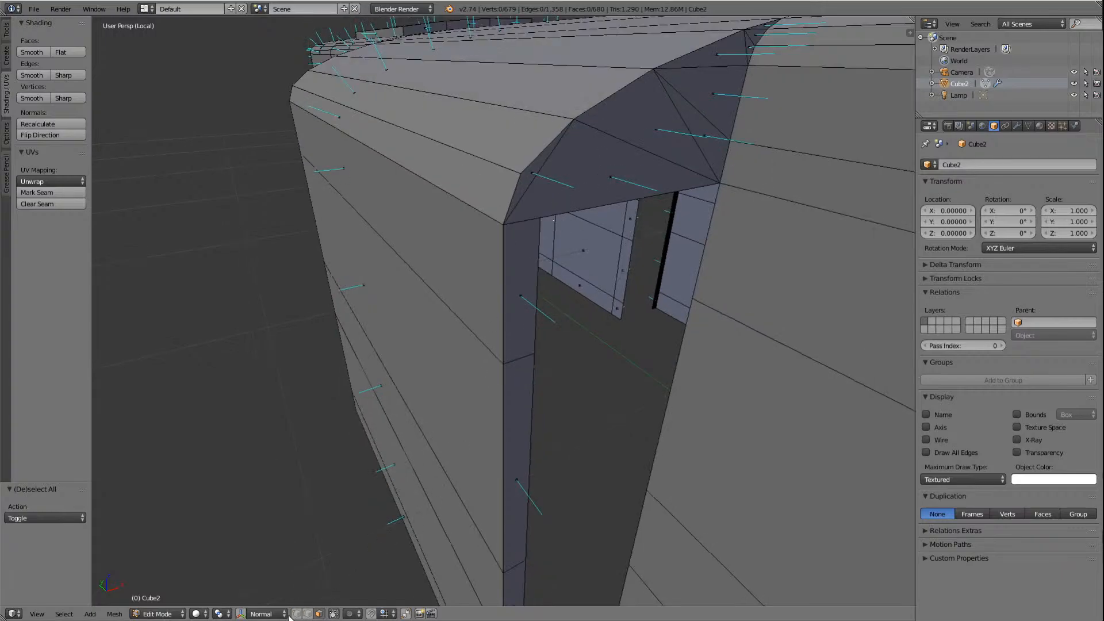
right_click(538, 222)
key(a)
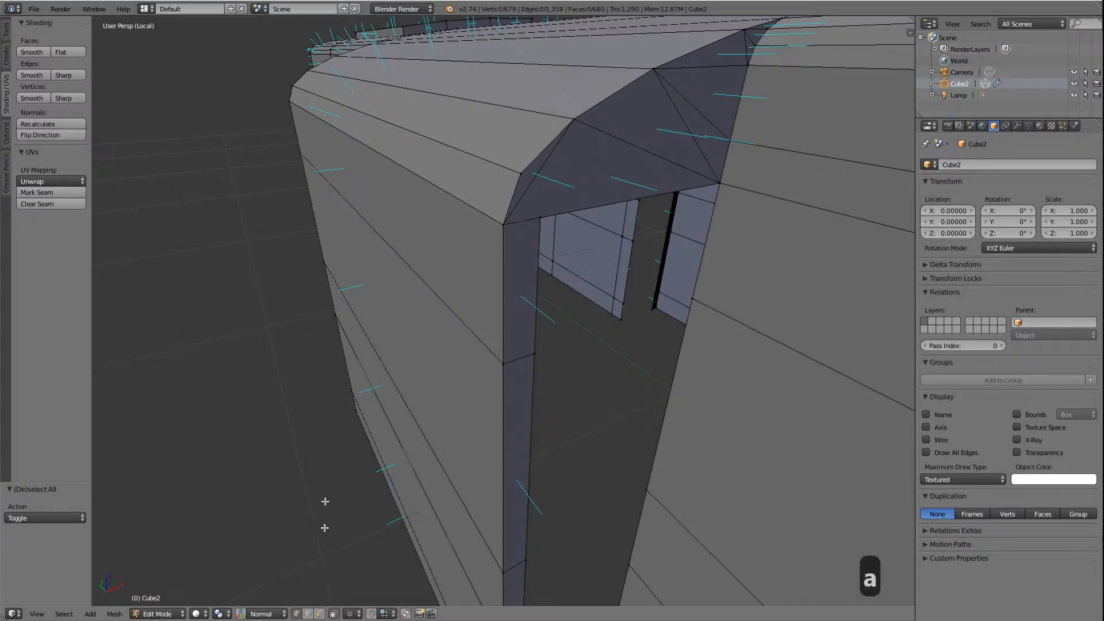
right_click(598, 159)
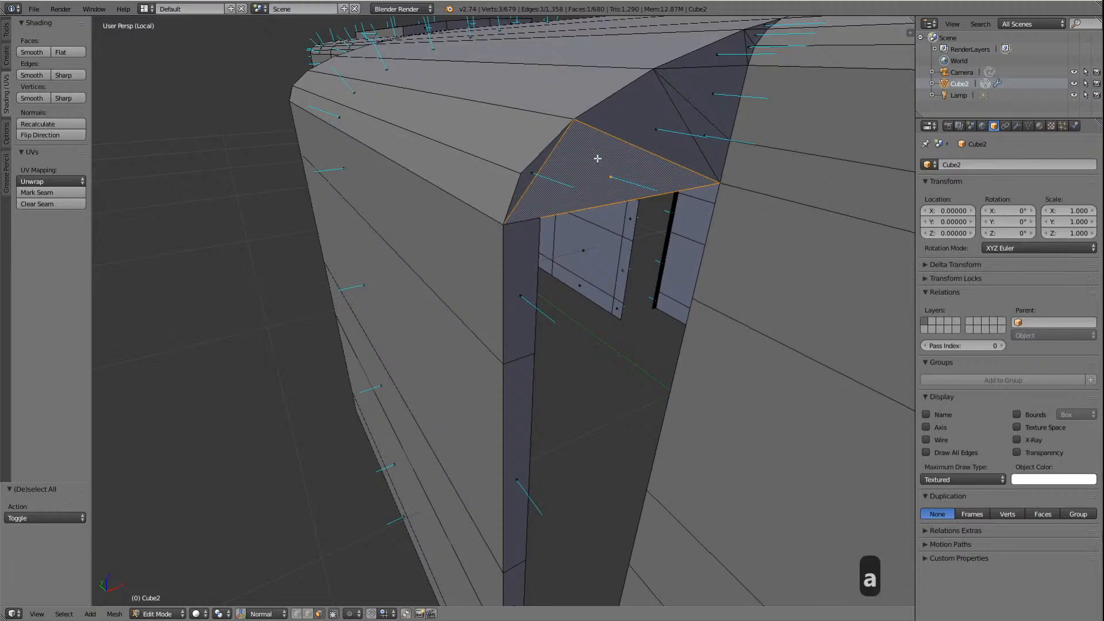
key(Delete)
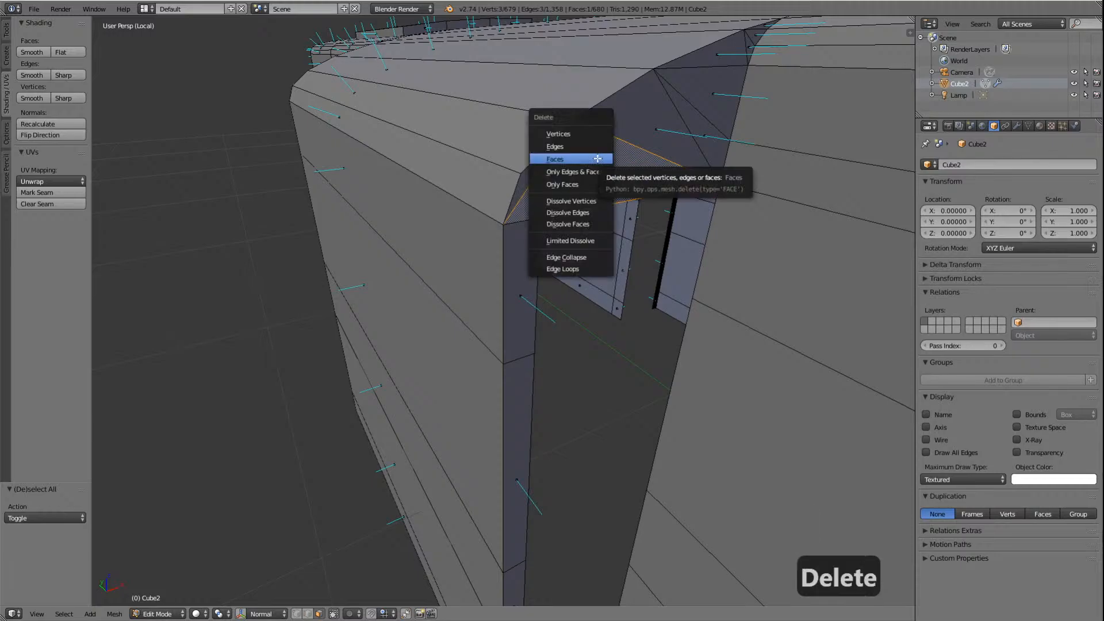
click(597, 159)
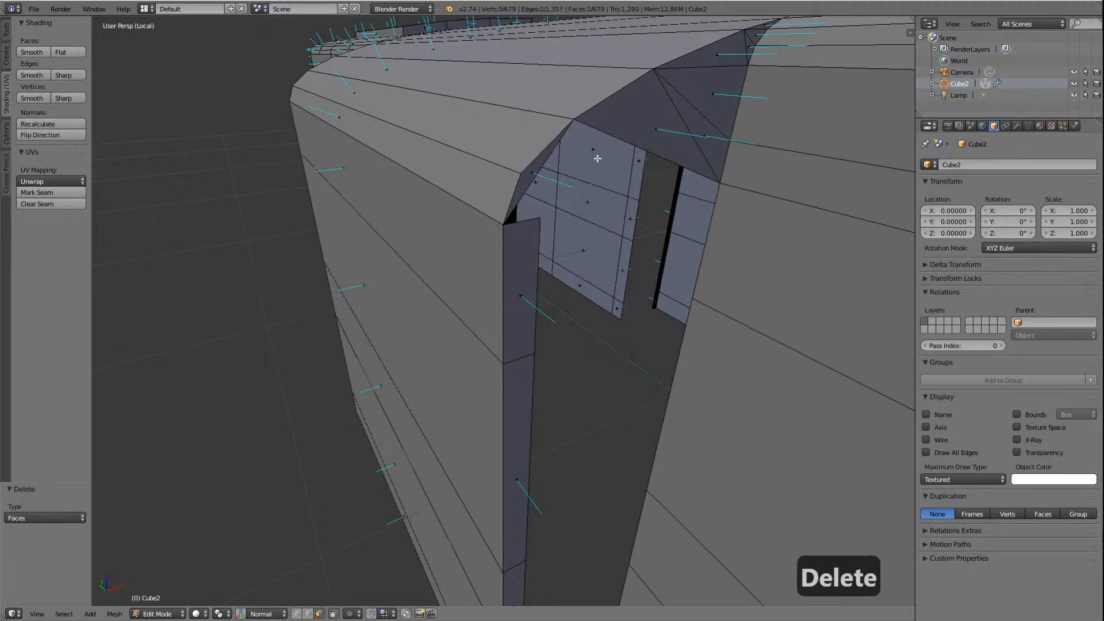
key(a)
key(a)
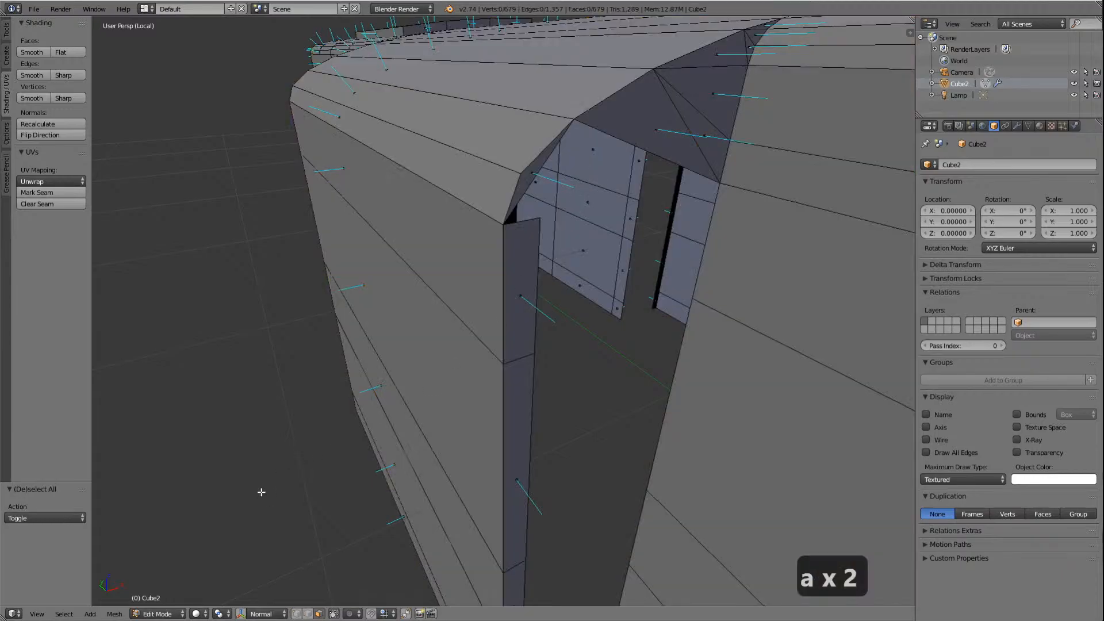
Step: Extrude the vertex at the opening's upper inner corner by -0.204 along the global X axis toward the narrow strip
right_click(721, 191)
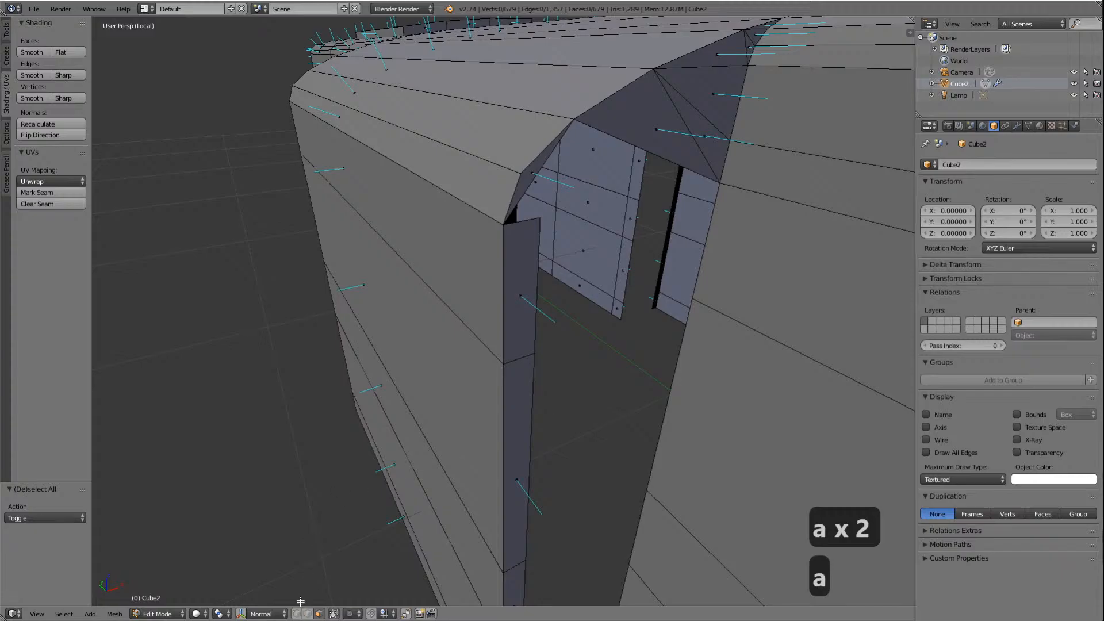
right_click(723, 183)
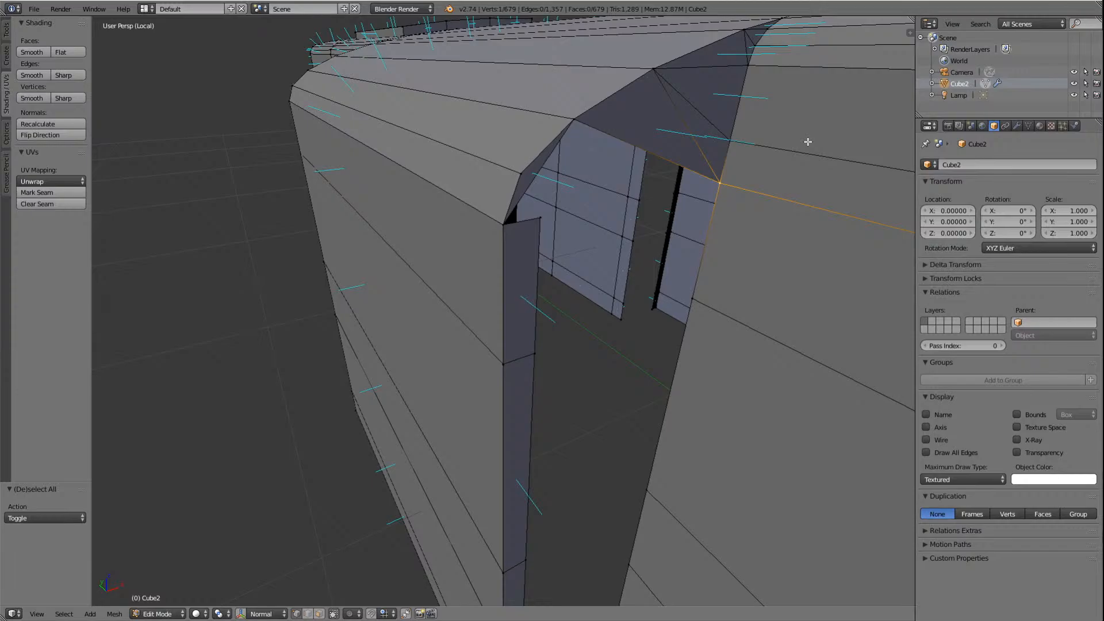
key(e)
key(x)
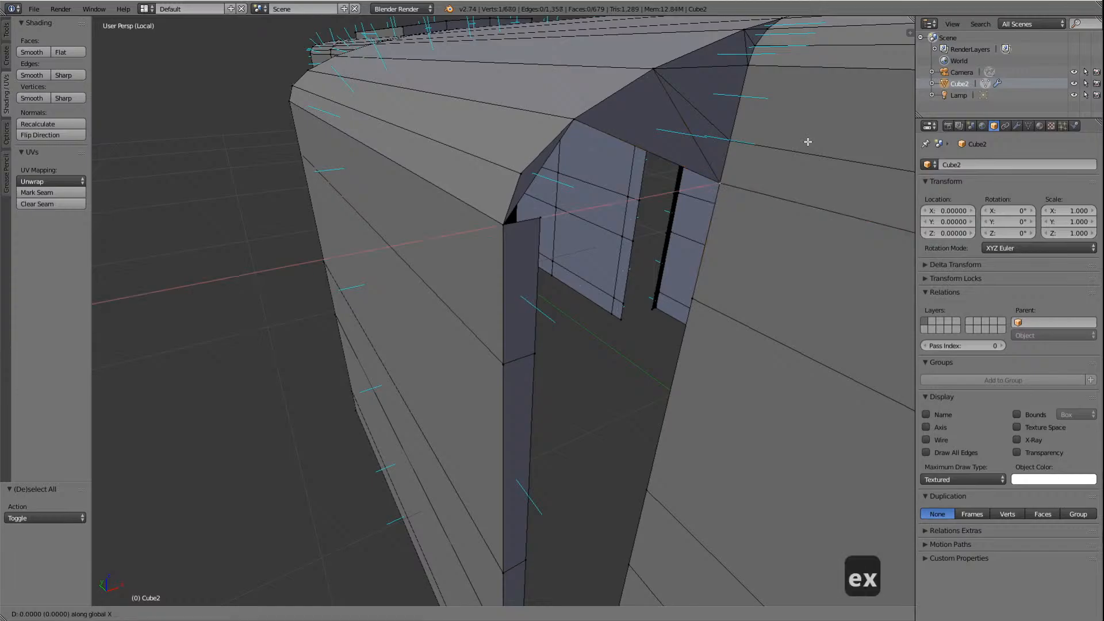
click(638, 203)
Step: Merge the extruded edge's free vertex into the top inner vertex of the narrow strip with At Last
scroll(587, 219, up, 3)
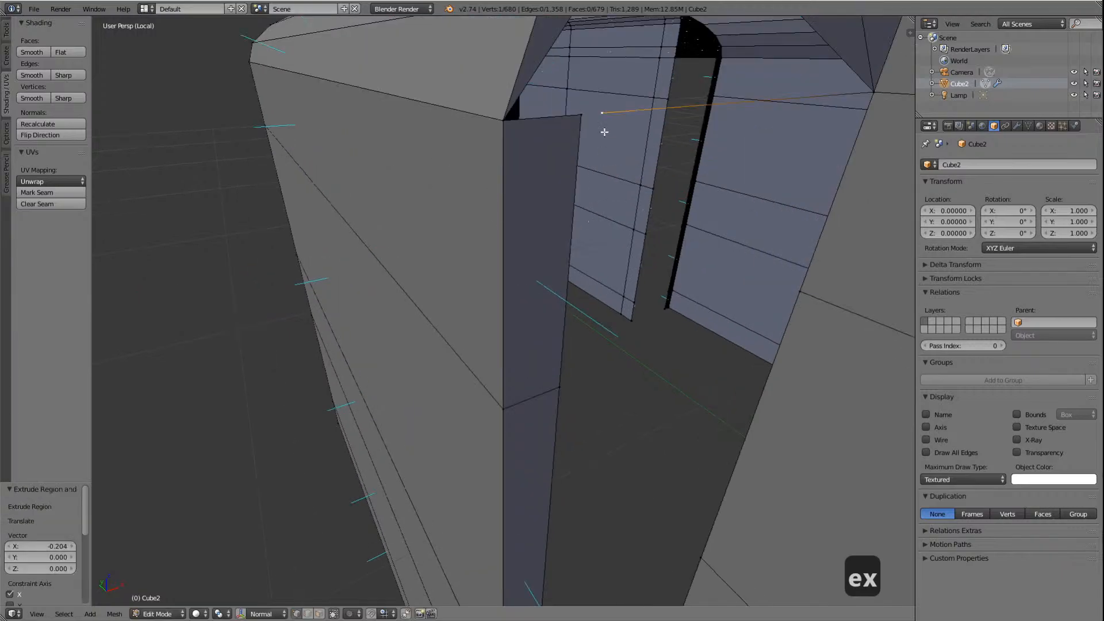
shift+right_click(581, 115)
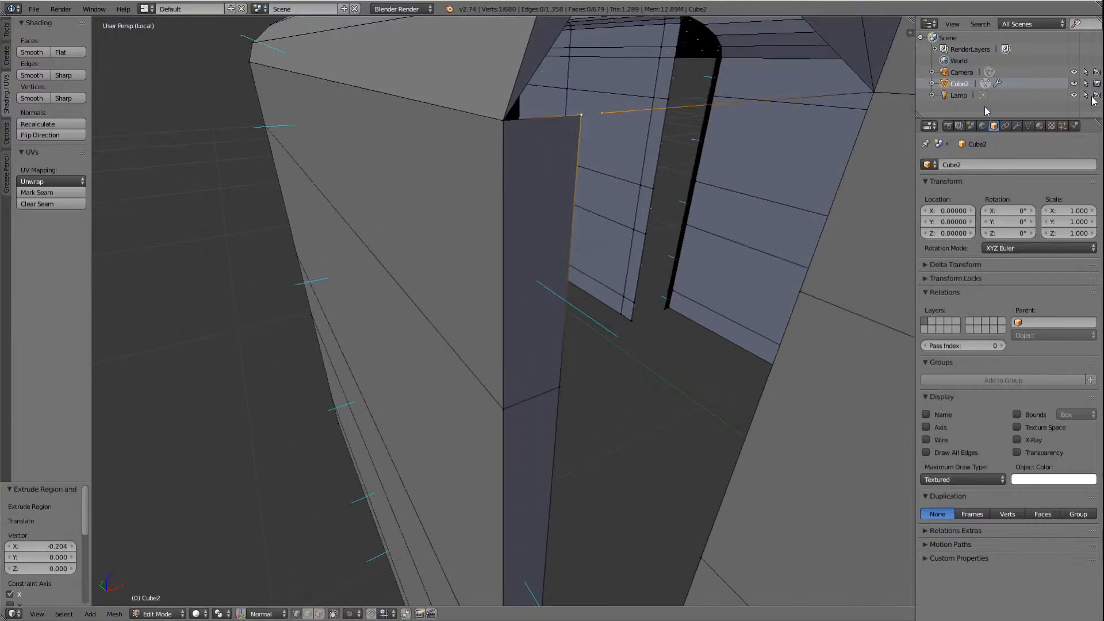
click(7, 30)
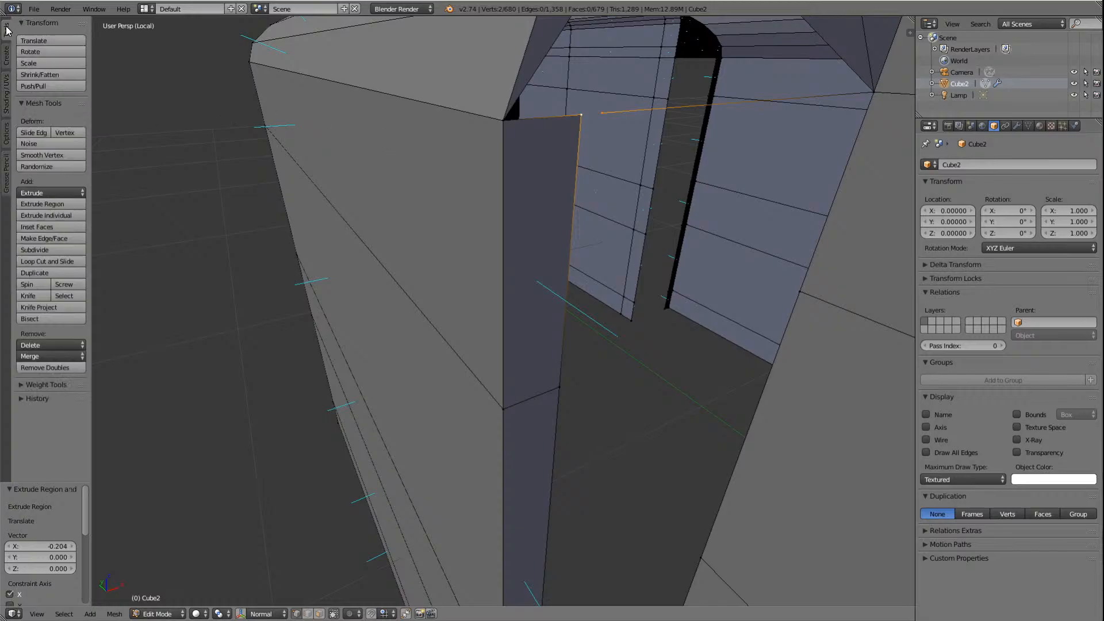
click(50, 357)
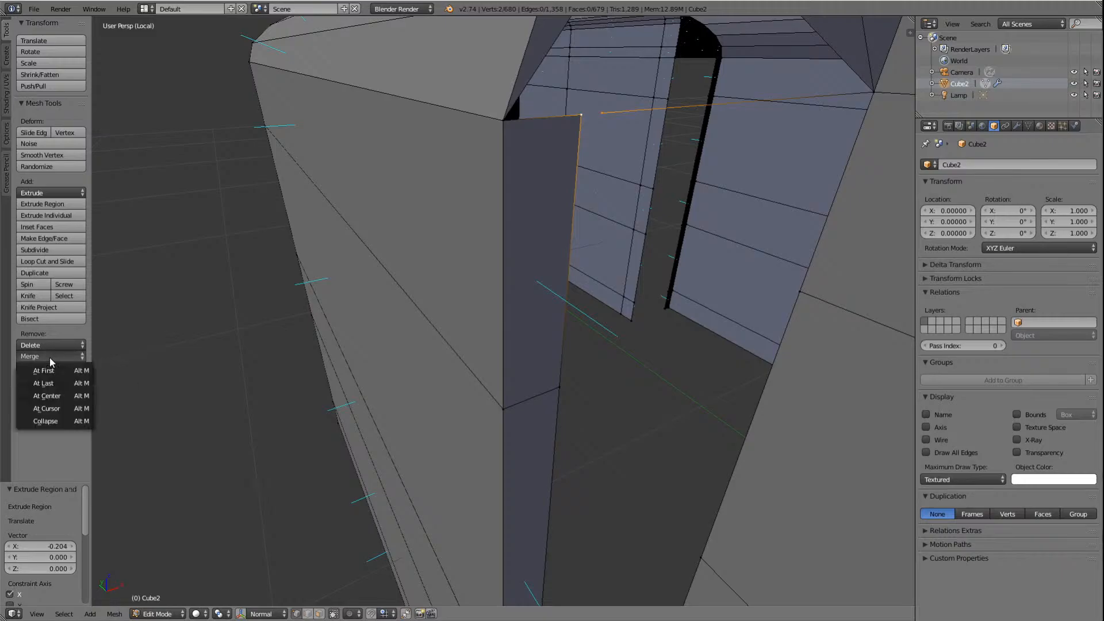
click(48, 386)
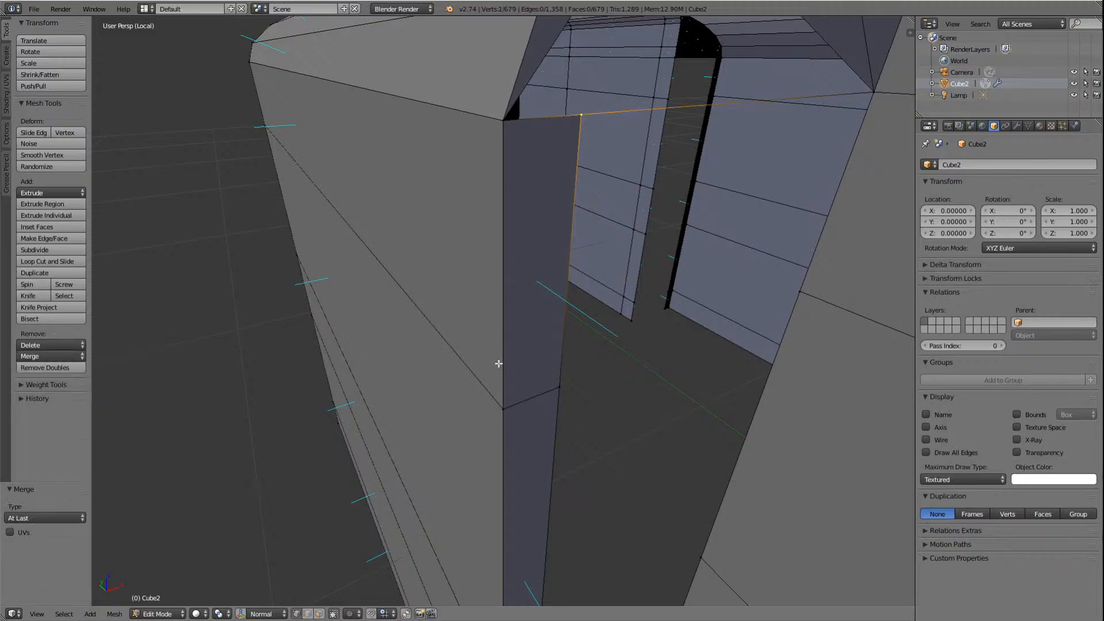
key(a)
middle_drag(493, 365, 496, 362)
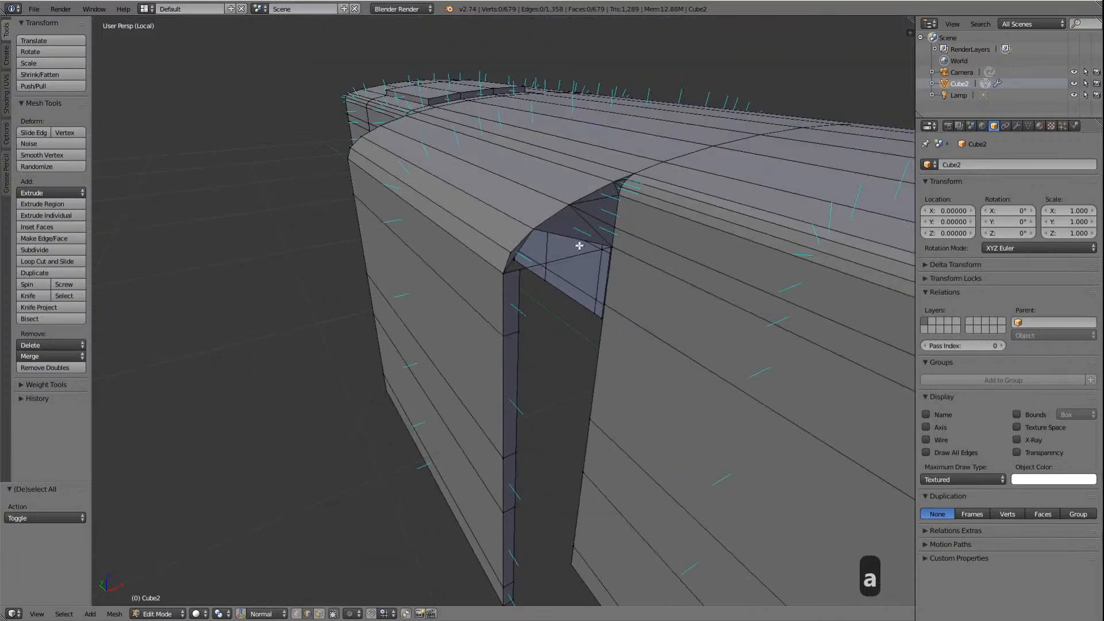
scroll(636, 254, up, 3)
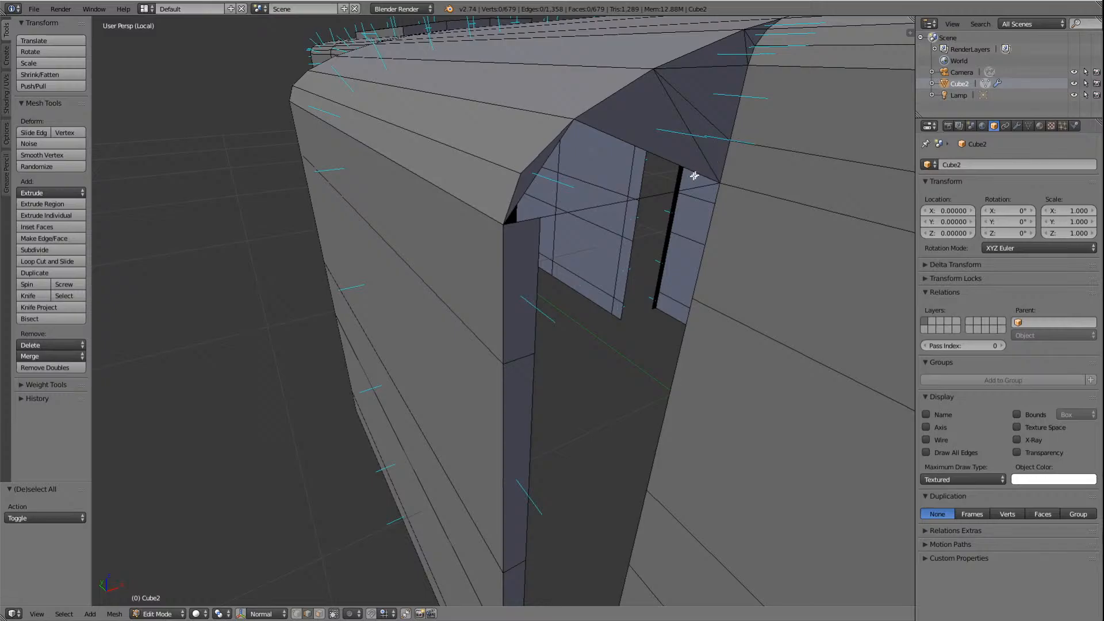
Step: Fill the open gap between the cab opening's new top edge and the two corner edges above it with triangulated faces
click(598, 207)
shift+click(544, 157)
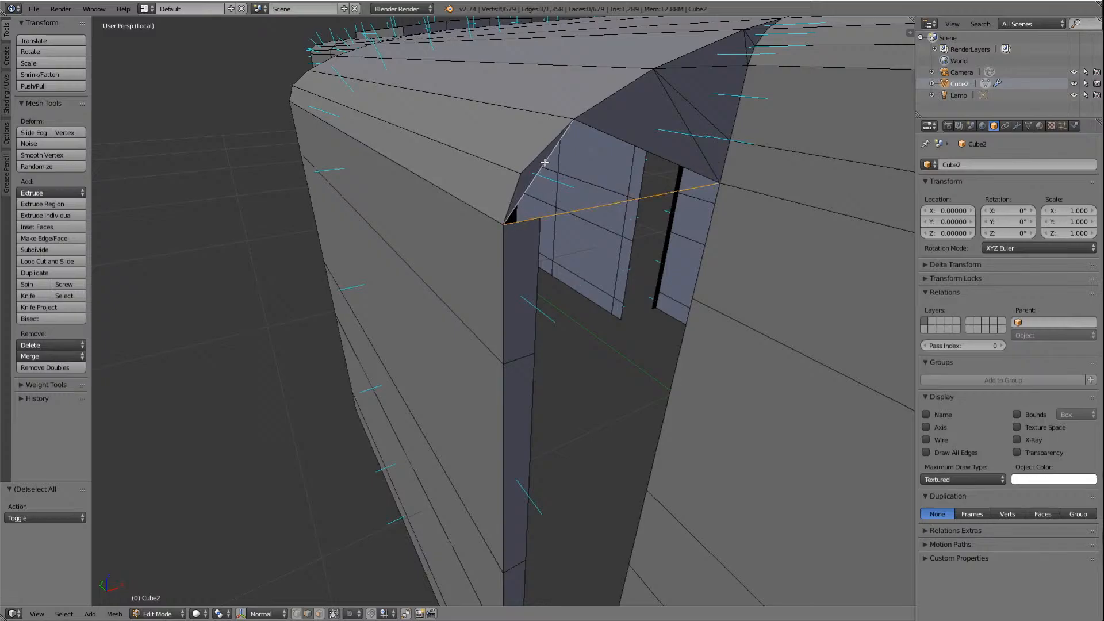
shift+click(639, 146)
key(alt+f)
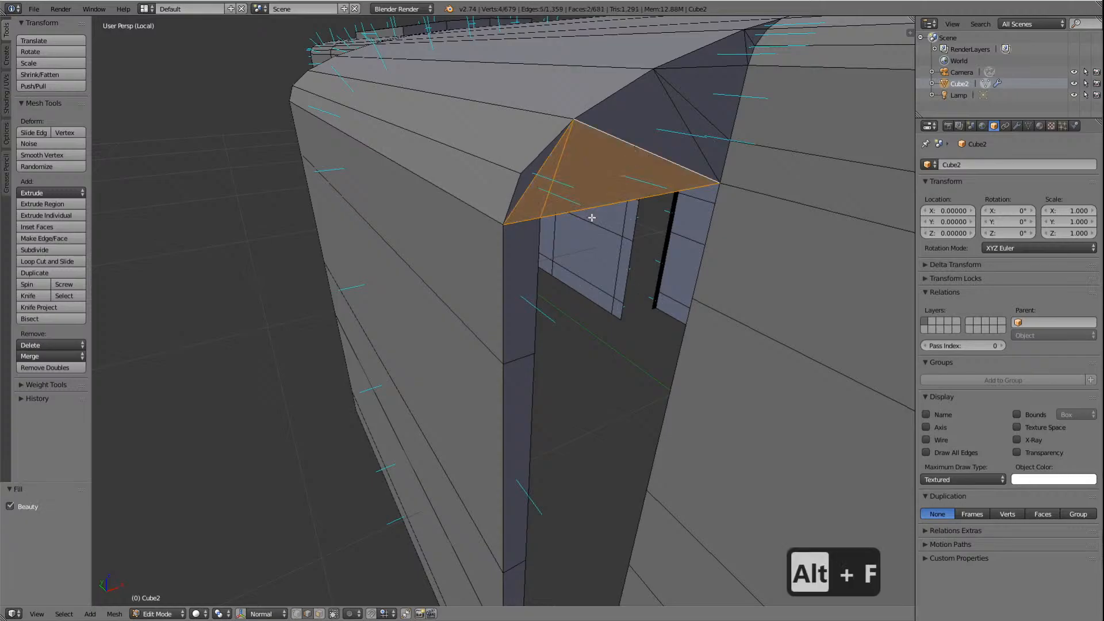
key(Left)
key(Left)
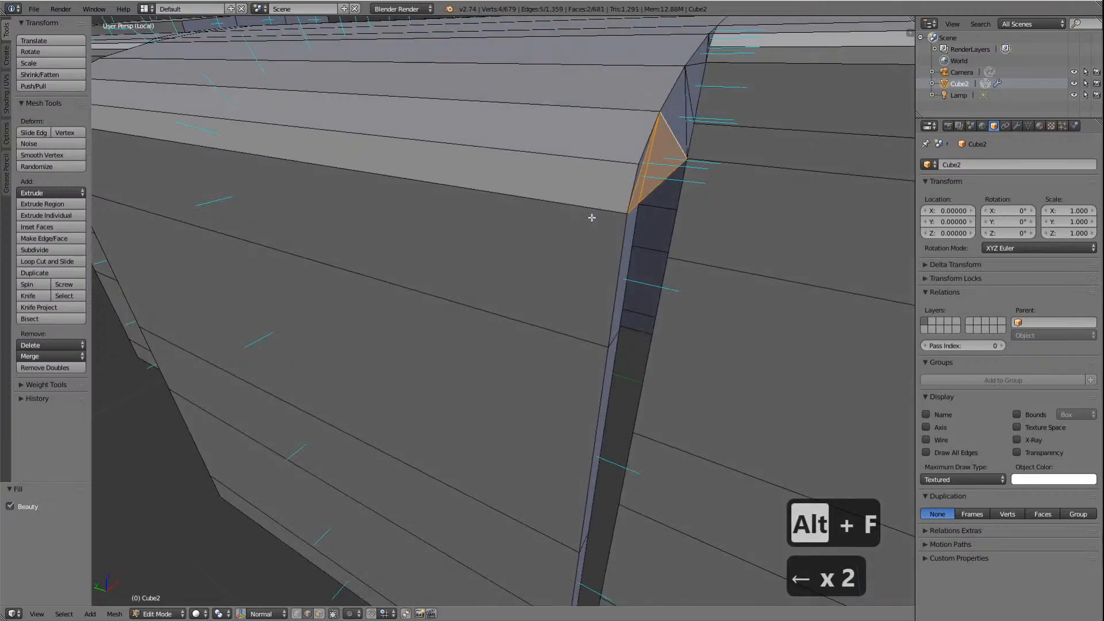
key(Right)
key(Right)
key(Right)
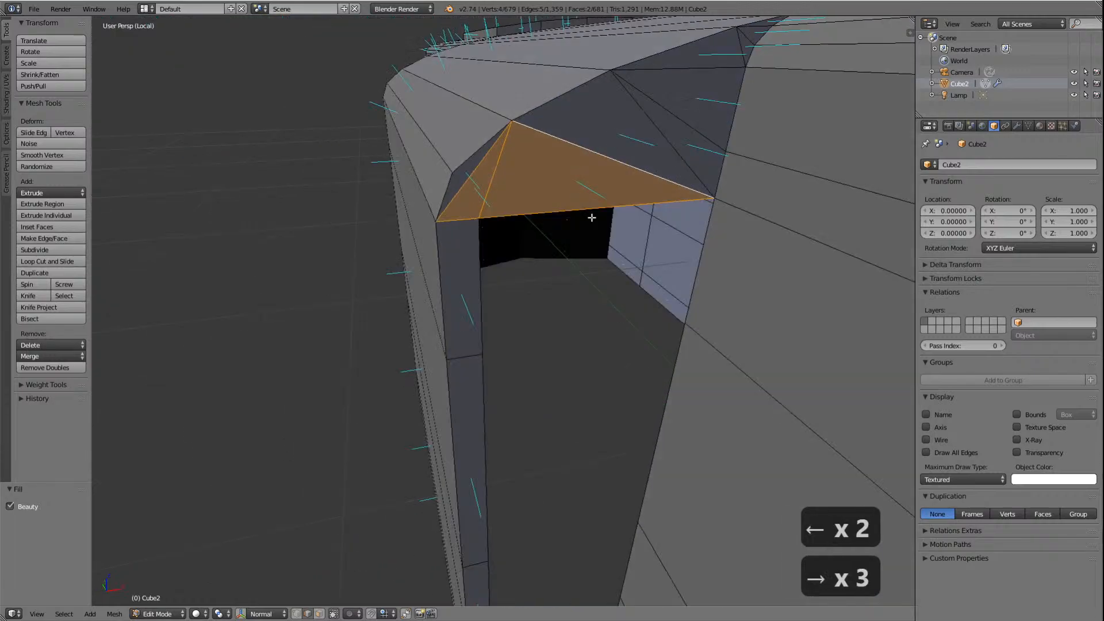
key(a)
Step: Examine the whole locomotive body from both ends and both sides, checking the projecting cab walls and their openings
scroll(592, 218, down, 6)
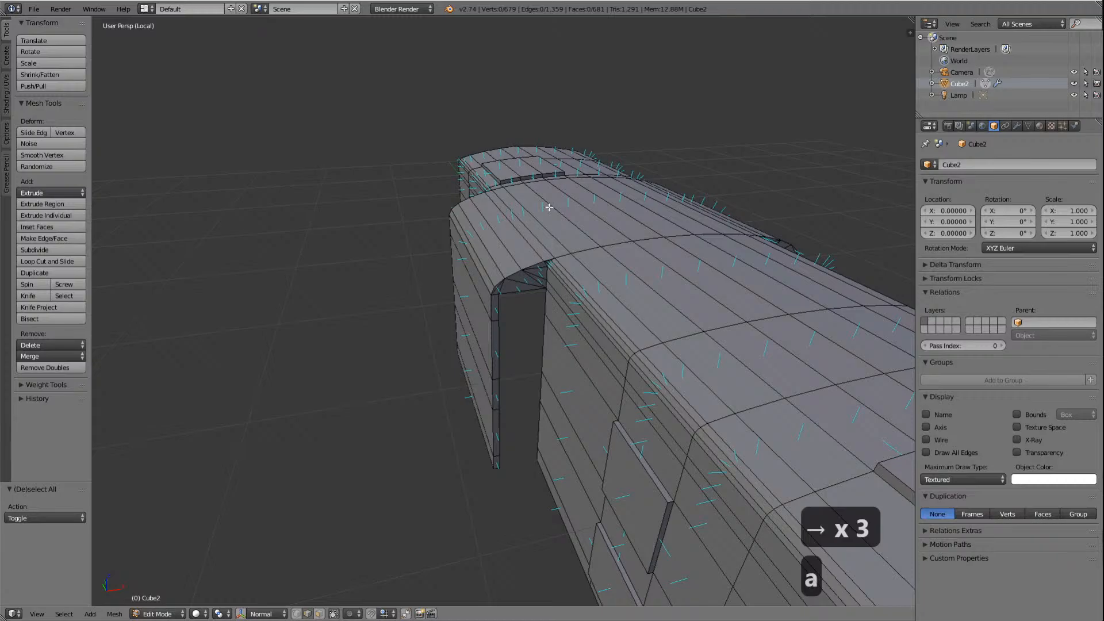
key(Right)
key(Right)
key(Right)
key(Right)
key(Right)
key(Right)
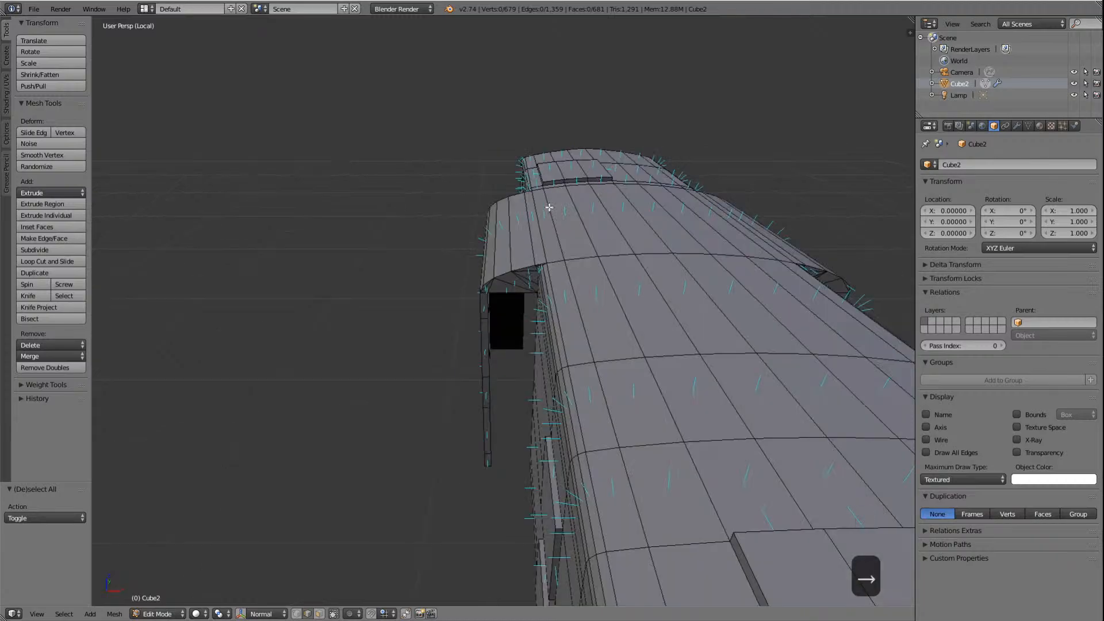
key(Right)
key(Right)
key(Right)
key(Right)
key(Right)
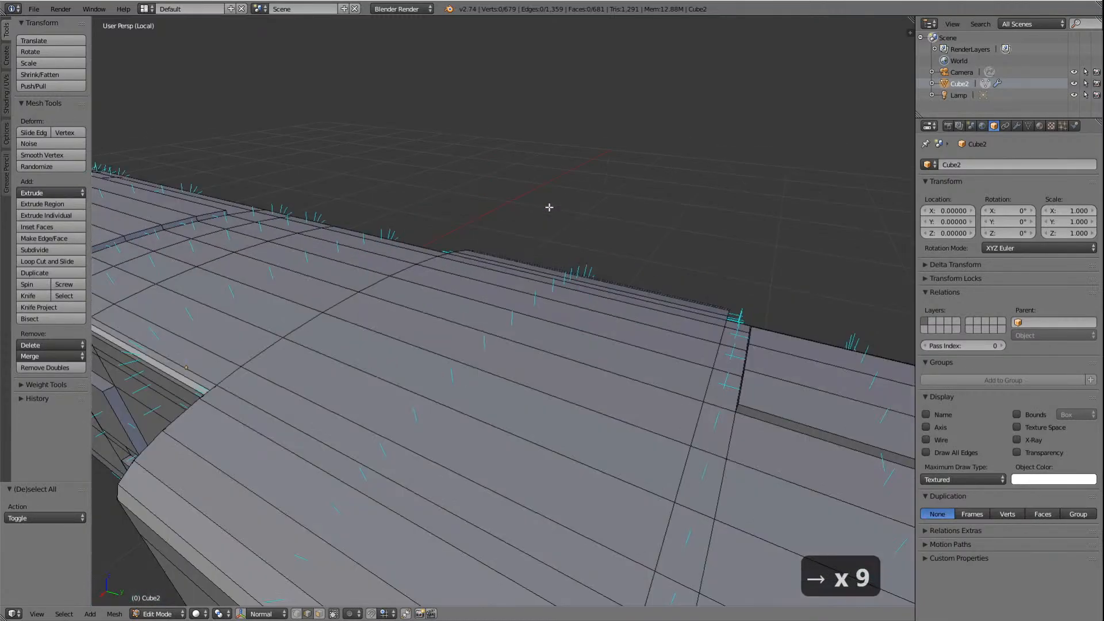
scroll(550, 207, down, 3)
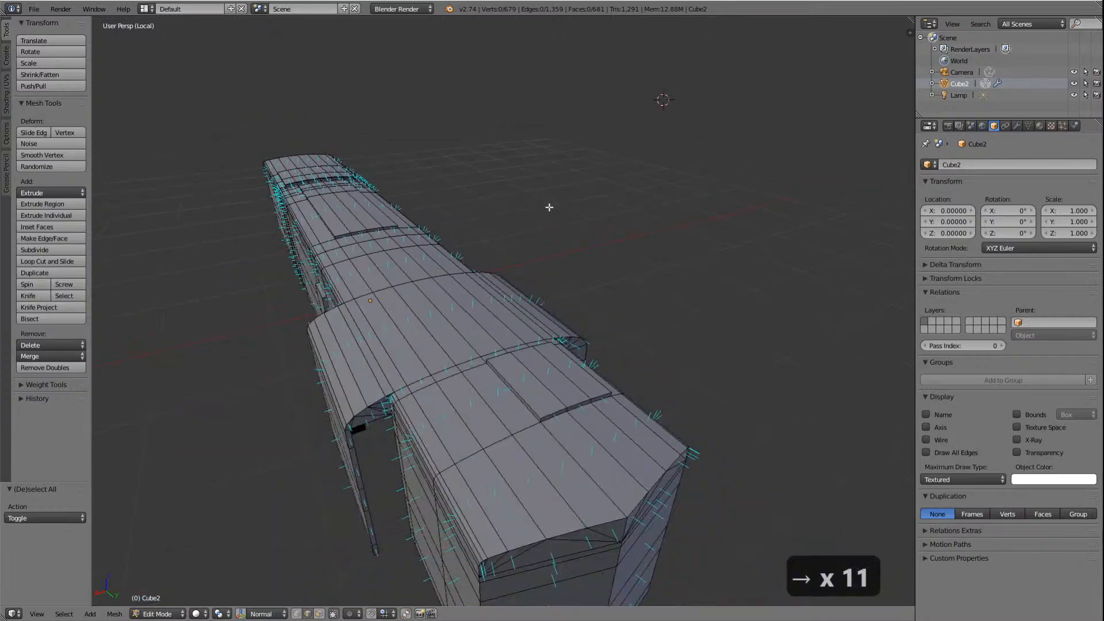
scroll(549, 207, down, 1)
scroll(361, 242, down, 1)
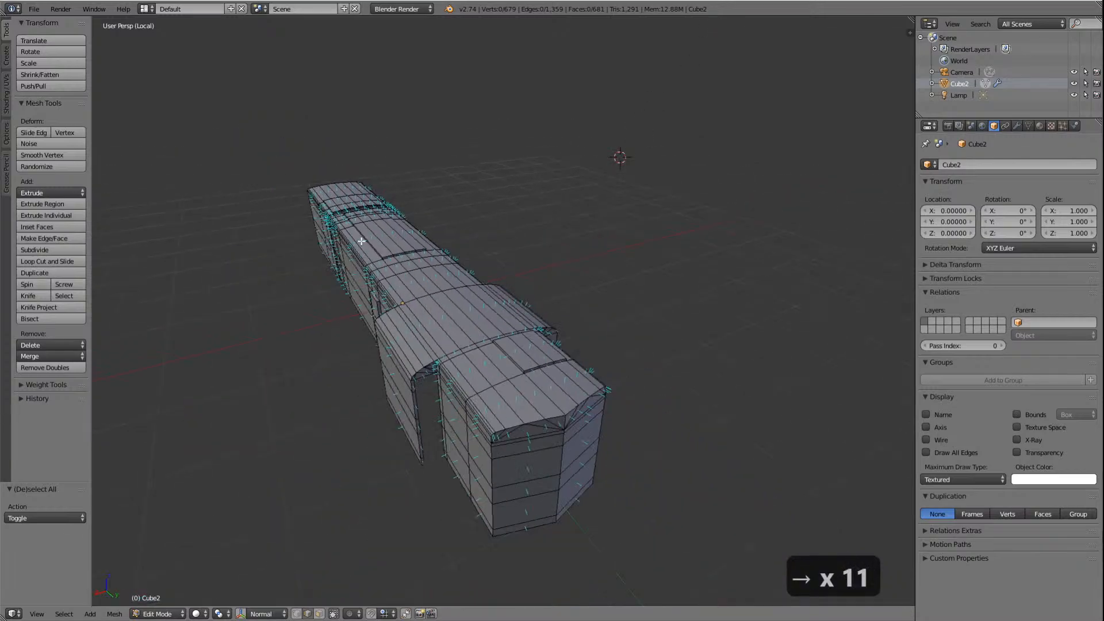
key(Right)
key(Right)
key(Right)
key(Right)
key(Right)
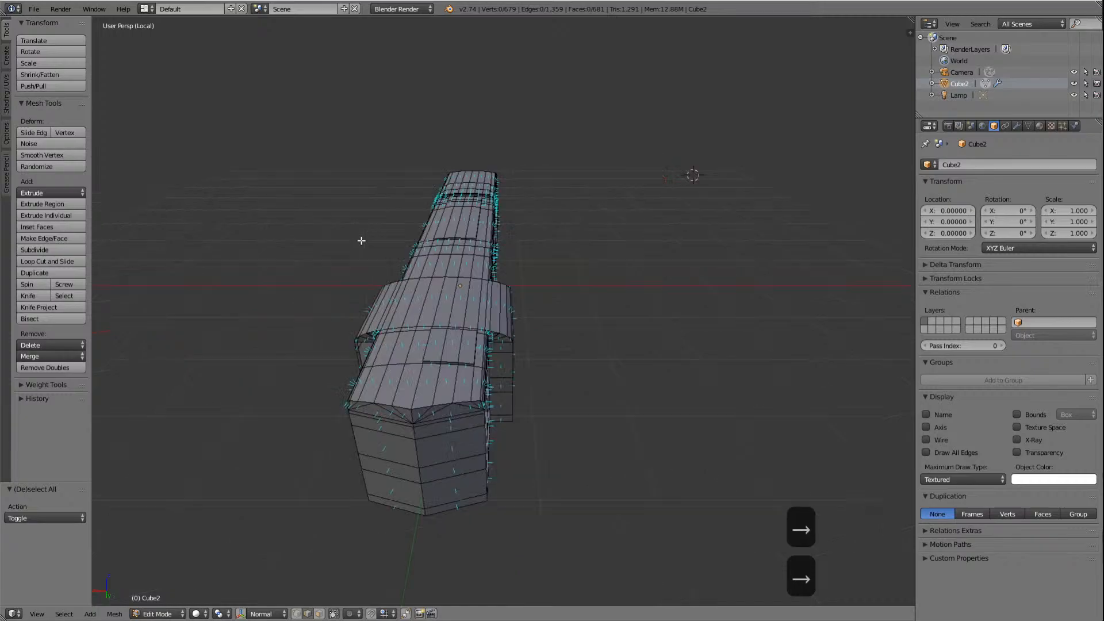
key(Right)
key(Right)
key(Right)
key(Right)
key(Right)
key(Right)
key(Right)
key(Right)
key(Right)
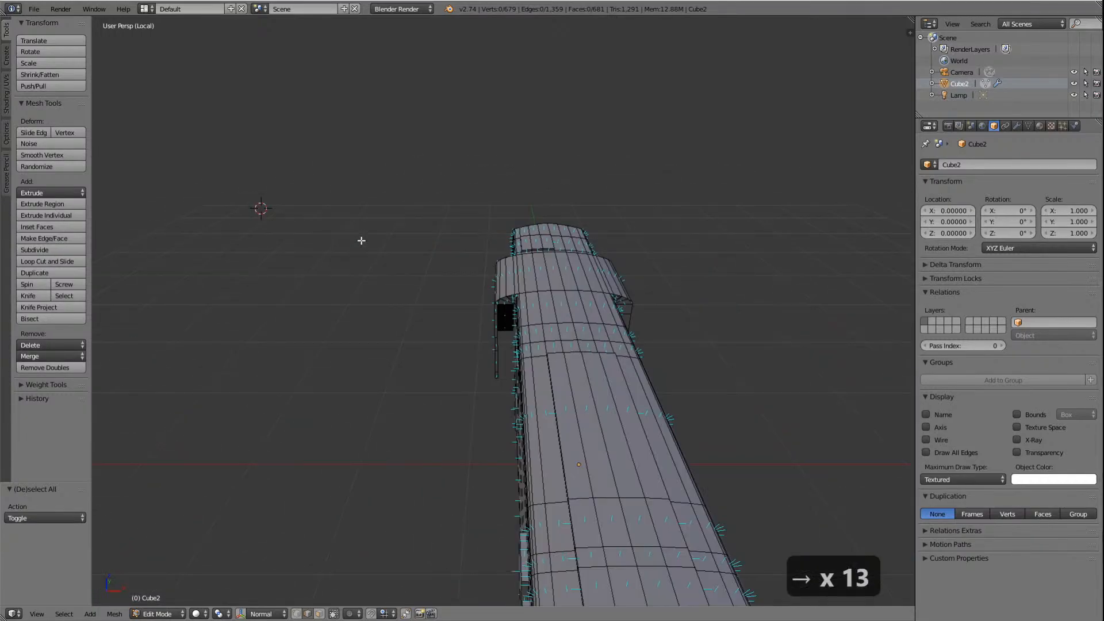
key(Right)
key(Right)
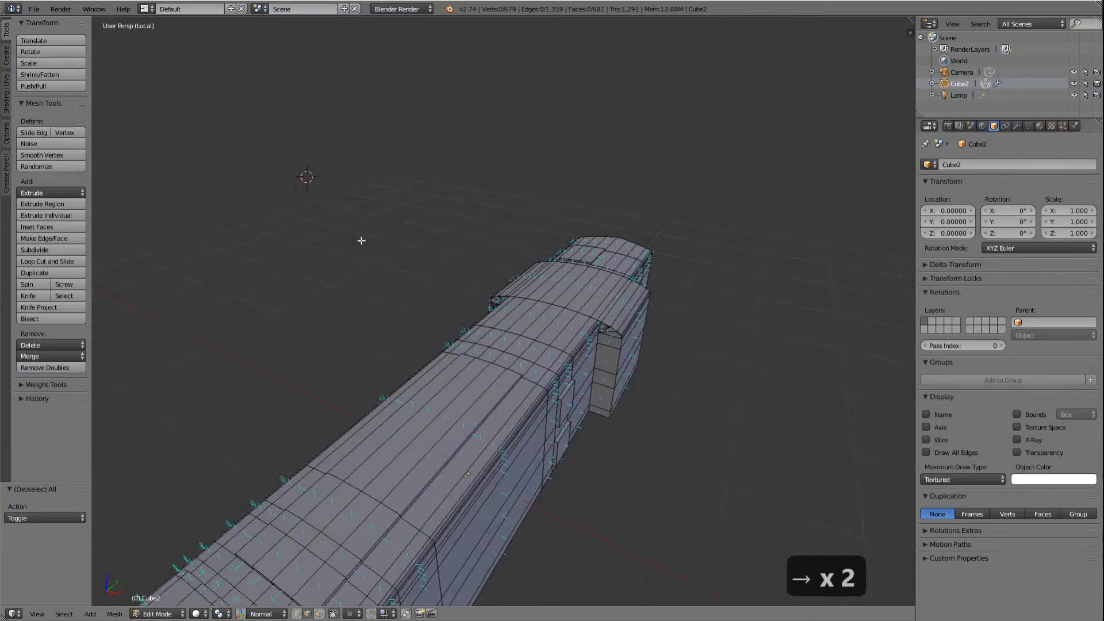
key(Right)
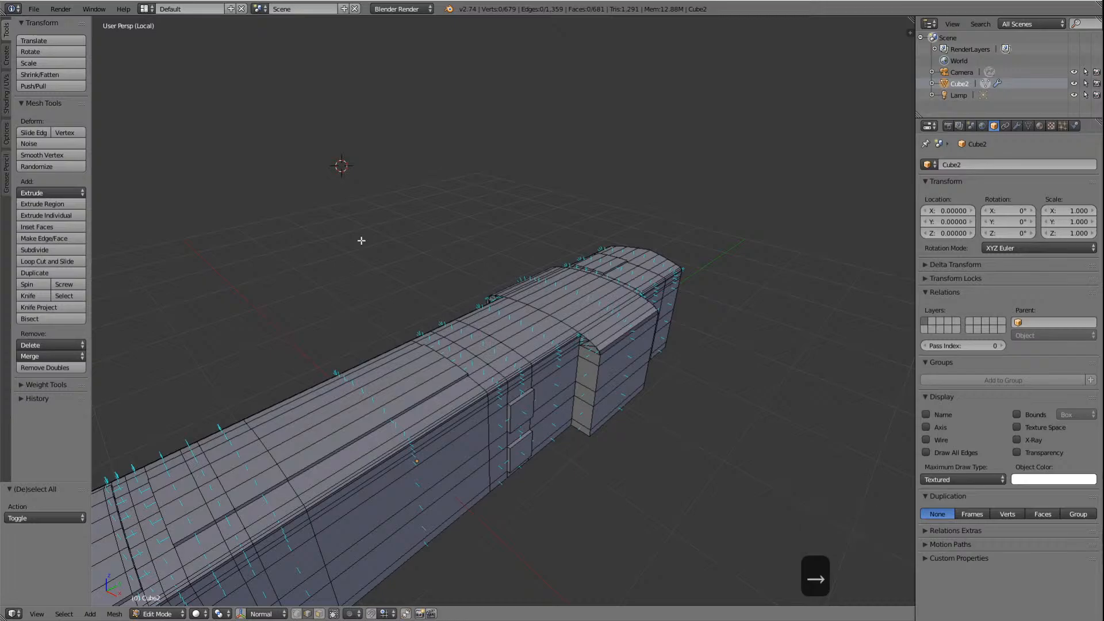
key(Left)
key(Left)
key(Left)
key(Left)
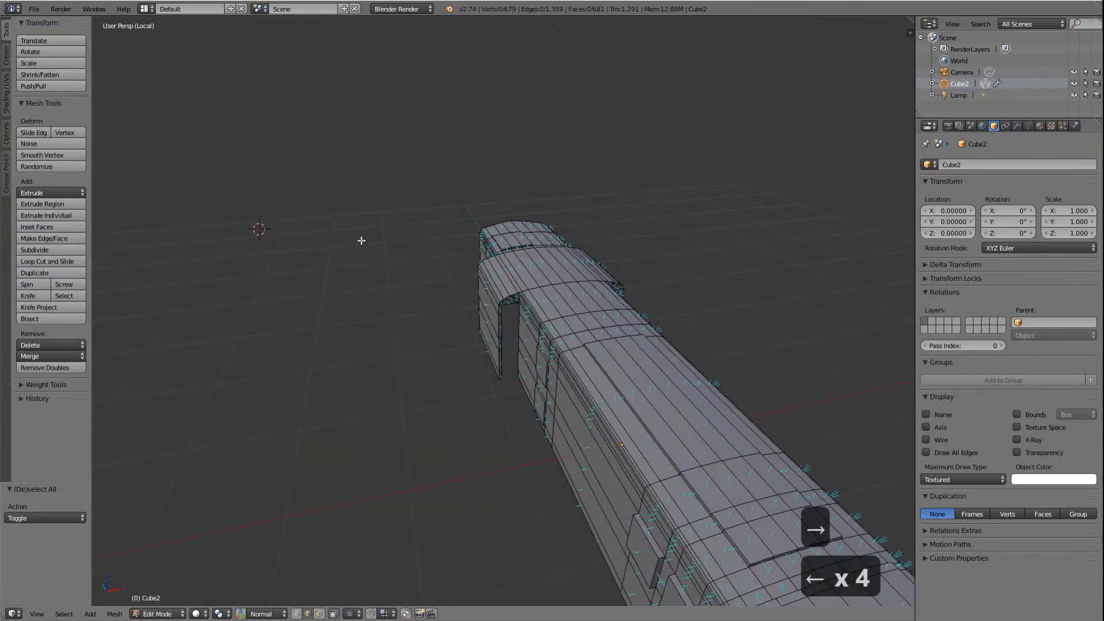
key(Left)
key(Left)
key(Left)
key(Left)
key(Left)
key(Left)
key(Left)
key(Left)
key(Left)
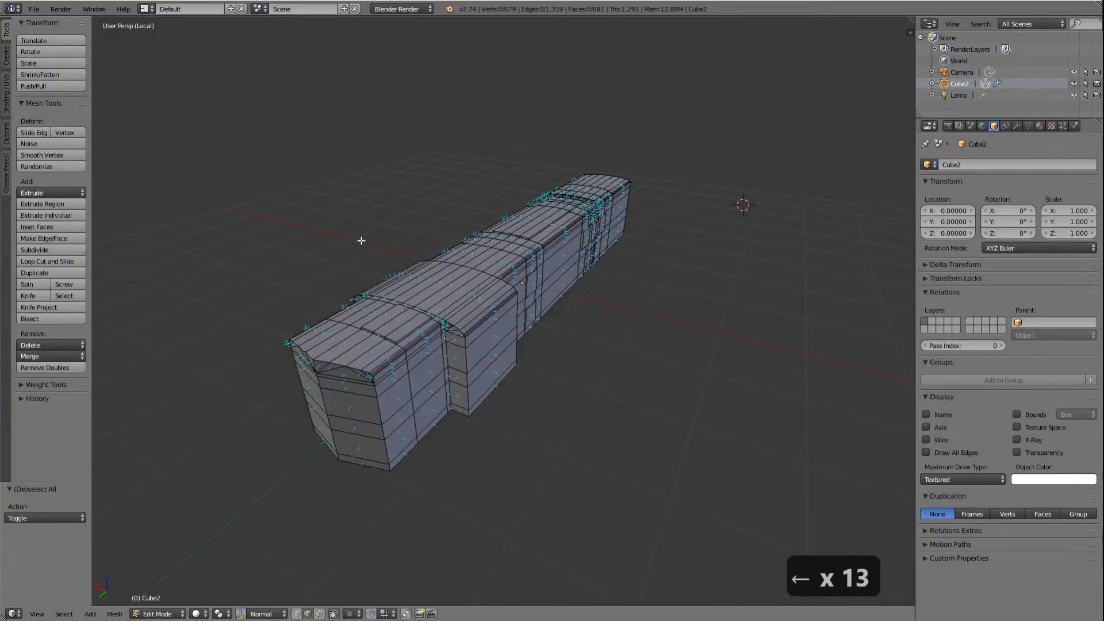
key(Left)
key(Left)
key(Left)
key(Left)
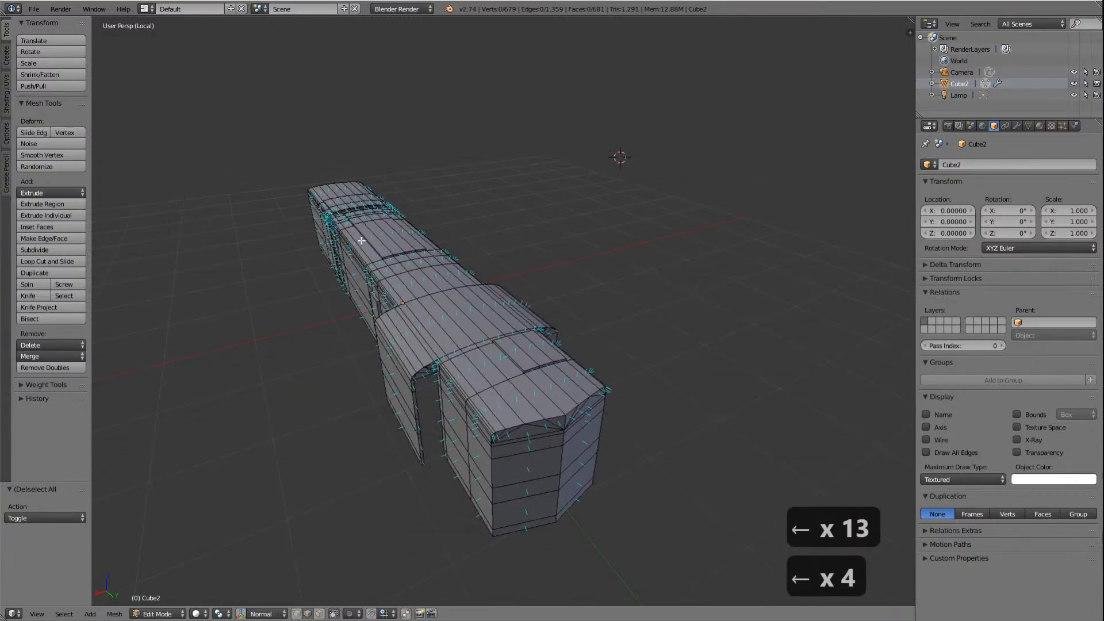
key(Left)
key(Left)
key(Left)
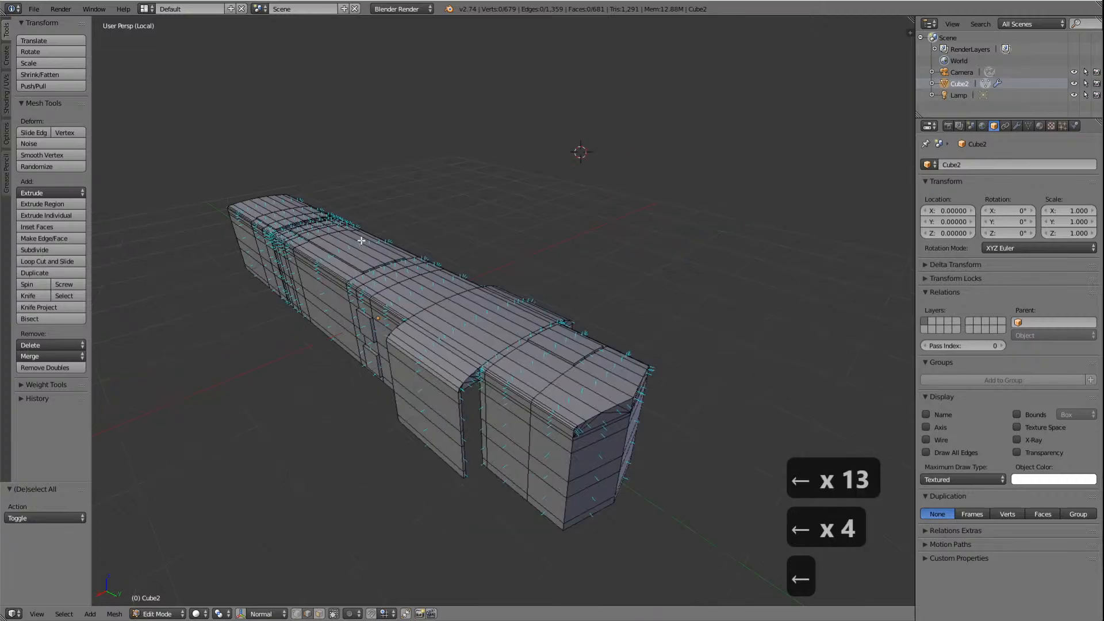
key(Left)
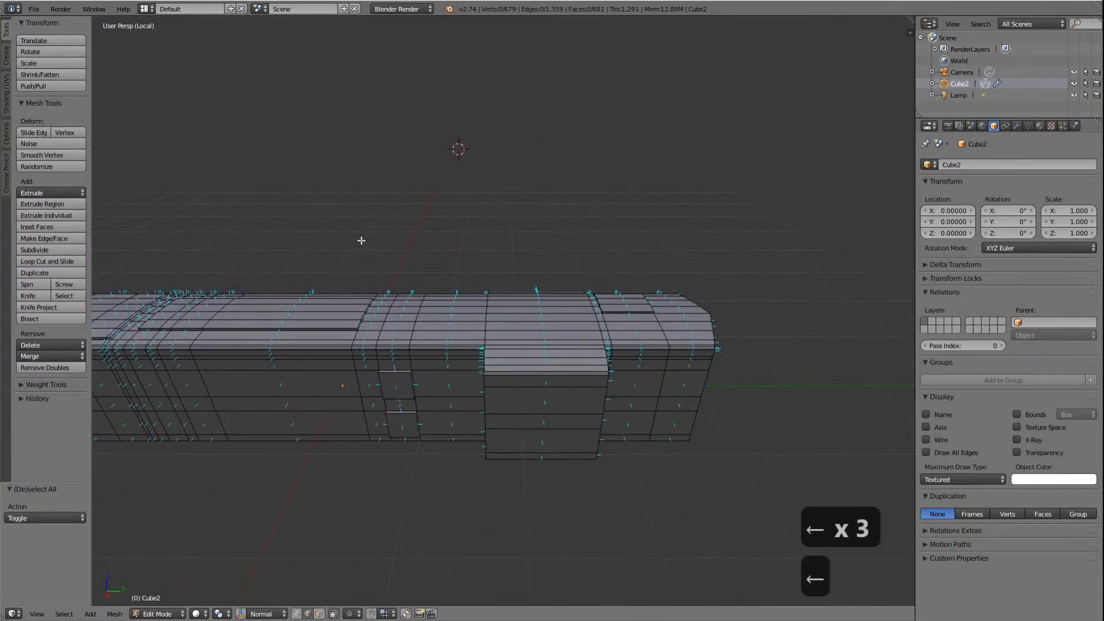
key(Left)
key(Left)
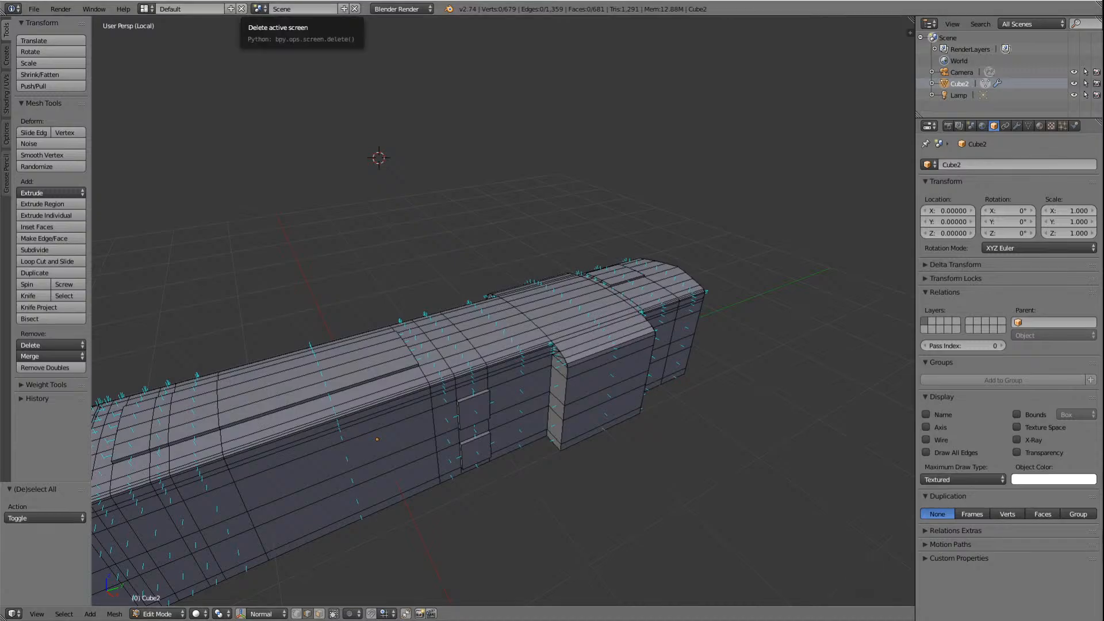
Step: Switch to the browser and study 48 Class reference photos, including the blue 48160 side view and the green locomotive
key(alt+Tab)
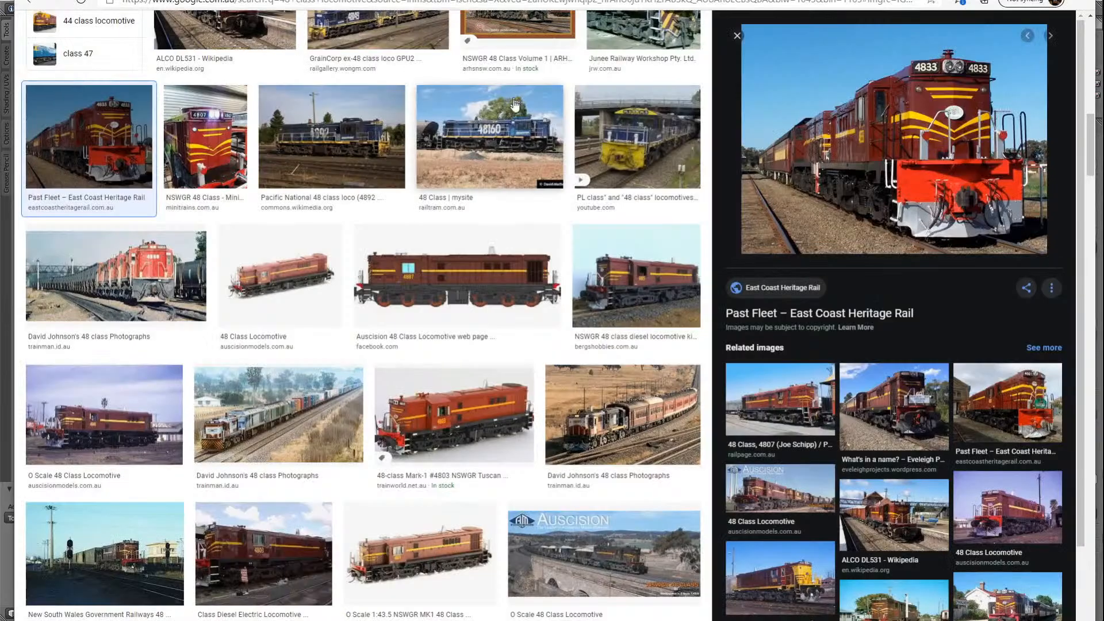
click(482, 157)
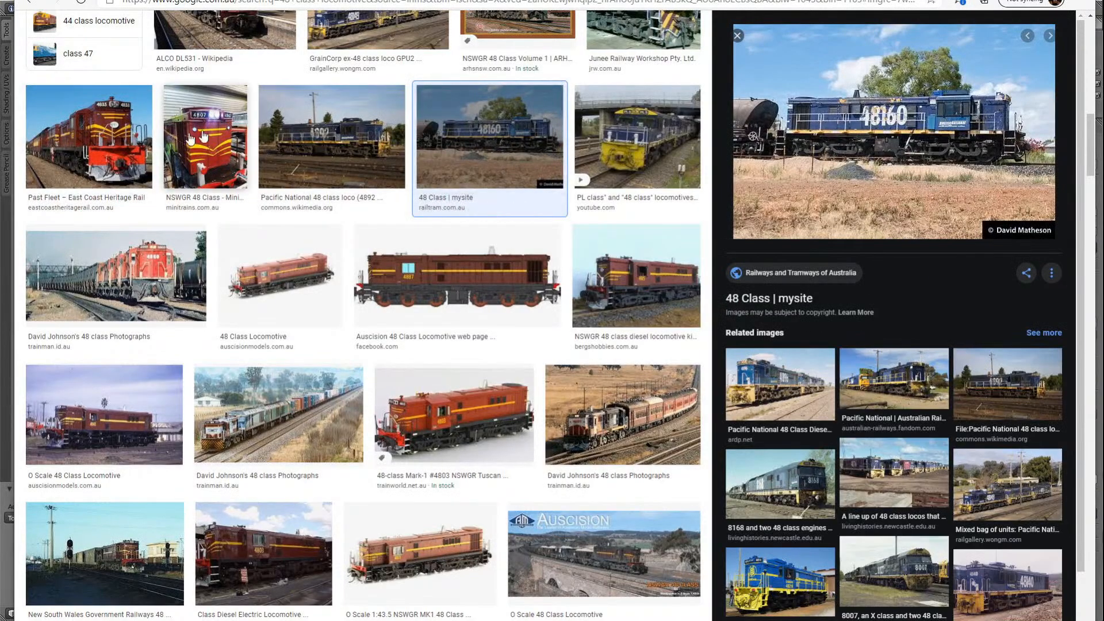
scroll(306, 191, up, 10)
scroll(309, 184, up, 1)
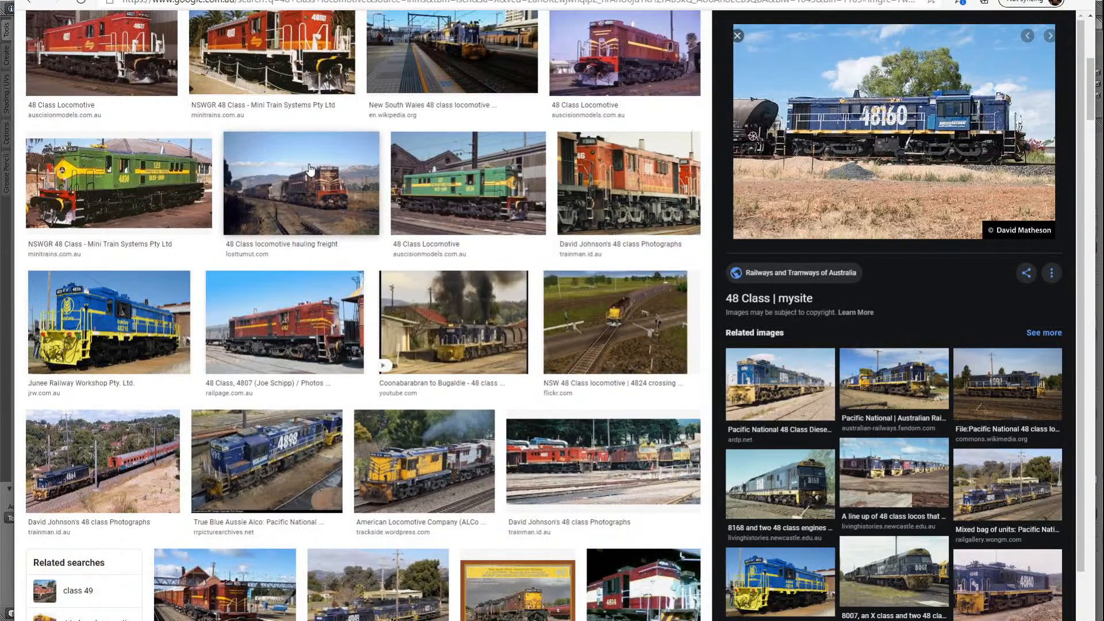
click(484, 190)
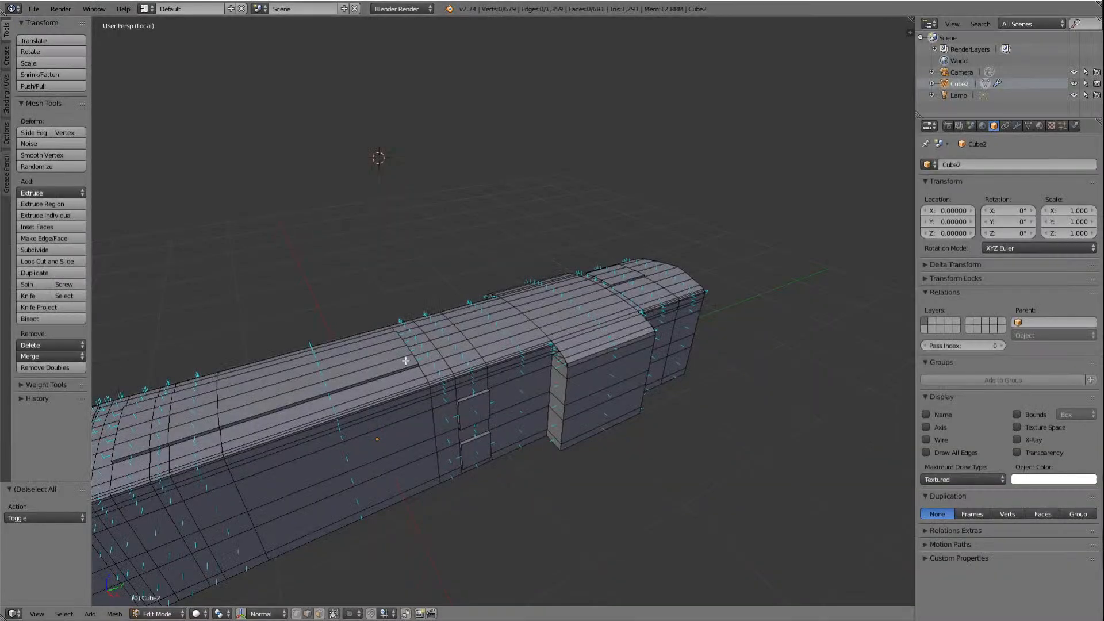
Step: Back in Blender, show the body in left orthographic view with wireframe shading over the side reference drawing
scroll(588, 412, up, 4)
scroll(589, 412, down, 3)
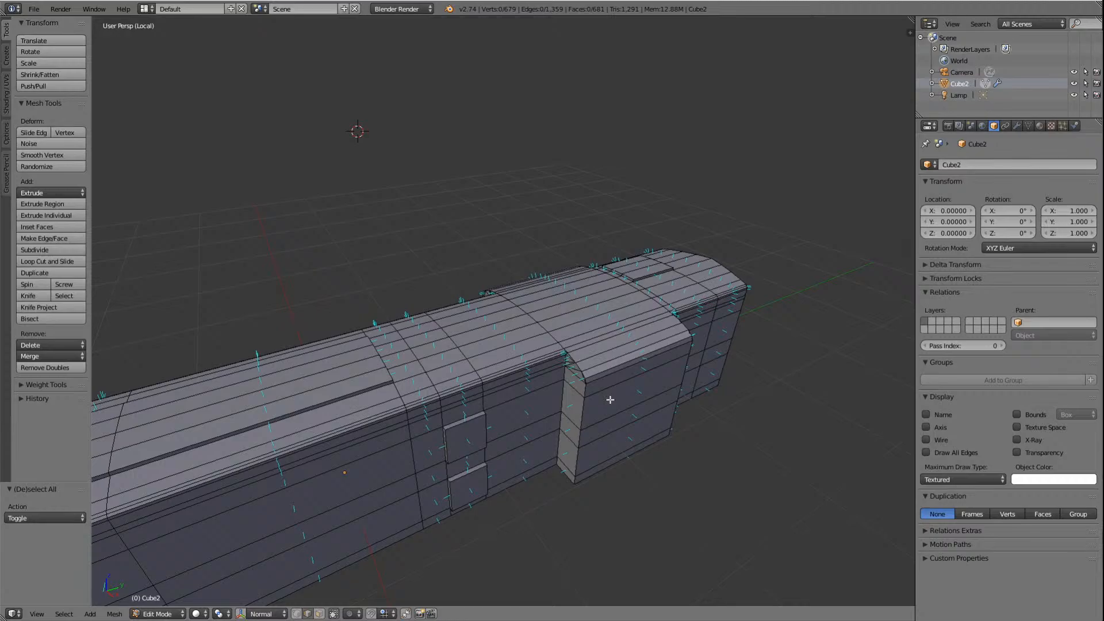
key(Left)
key(Left)
key(Left)
key(Left)
key(Left)
key(Left)
key(Left)
key(Left)
key(Left)
key(Left)
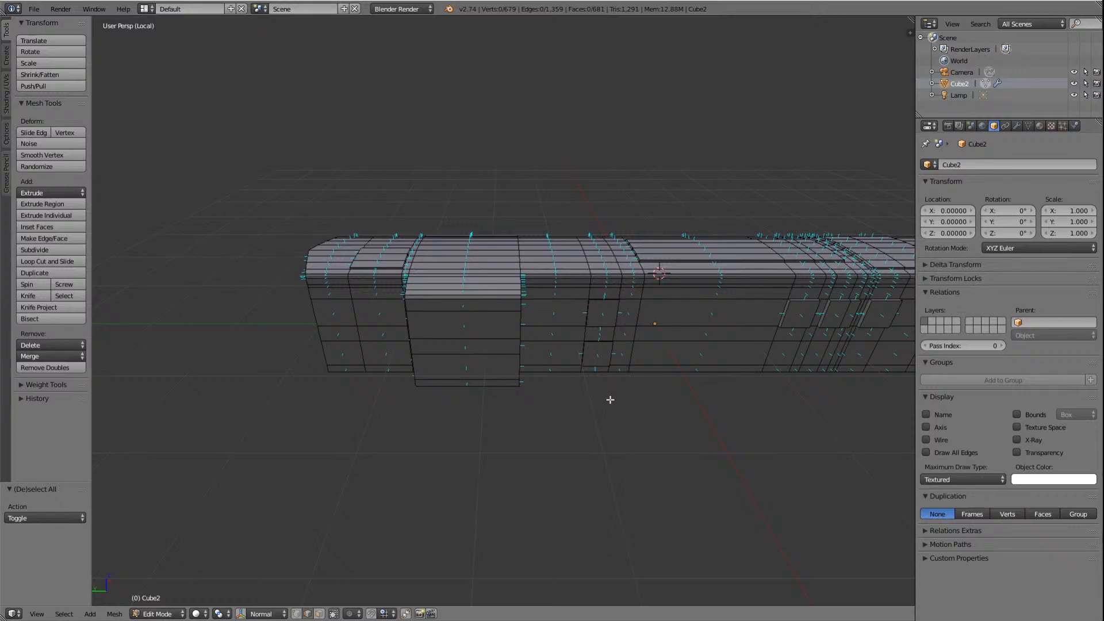
key(ctrl+KP_3)
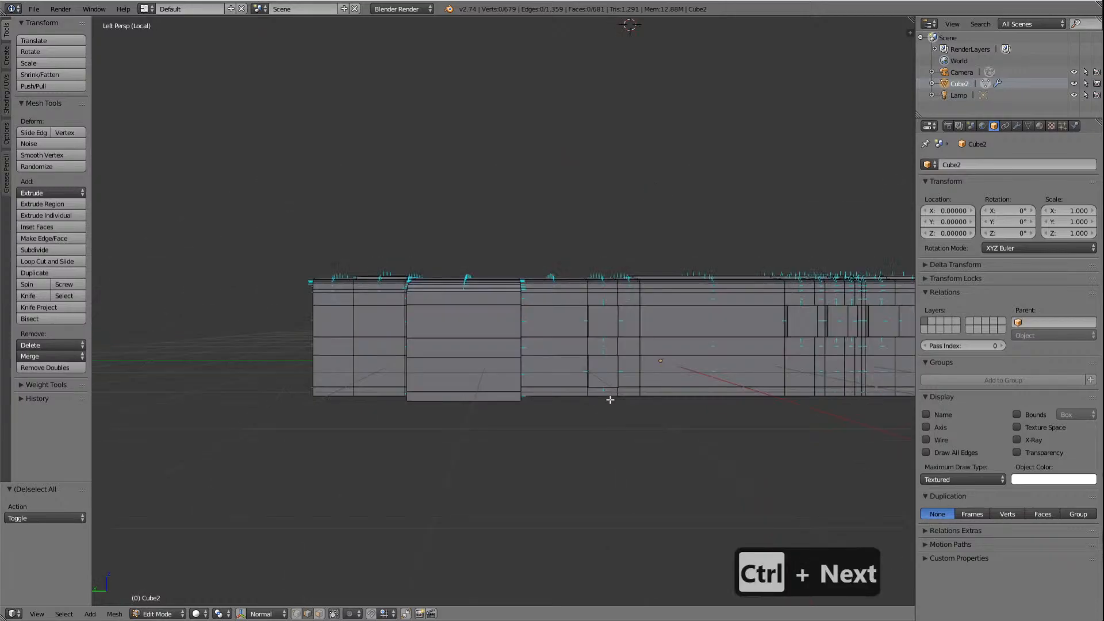
key(KP_5)
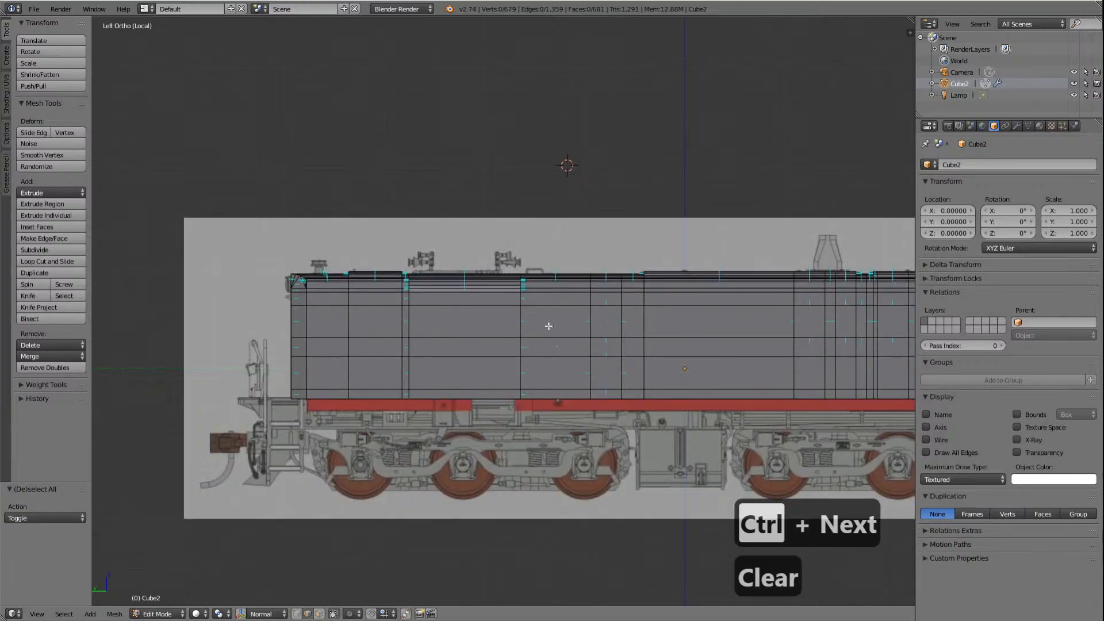
click(198, 614)
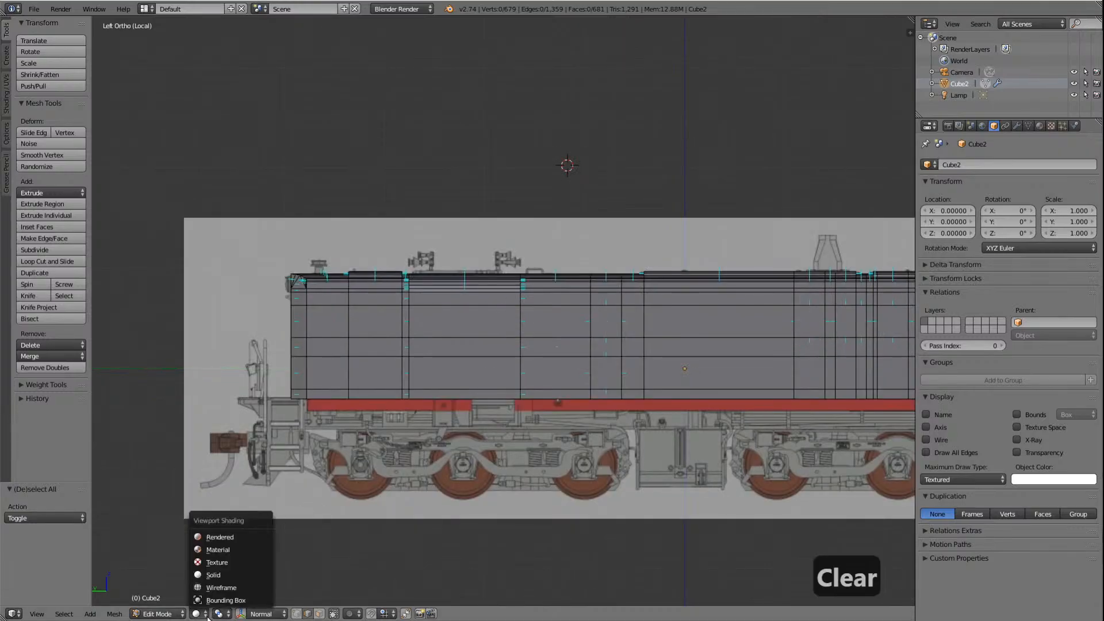
click(207, 588)
Step: Examine the cab side and its double window on the reference drawing against the body's wireframe edges
scroll(543, 387, up, 5)
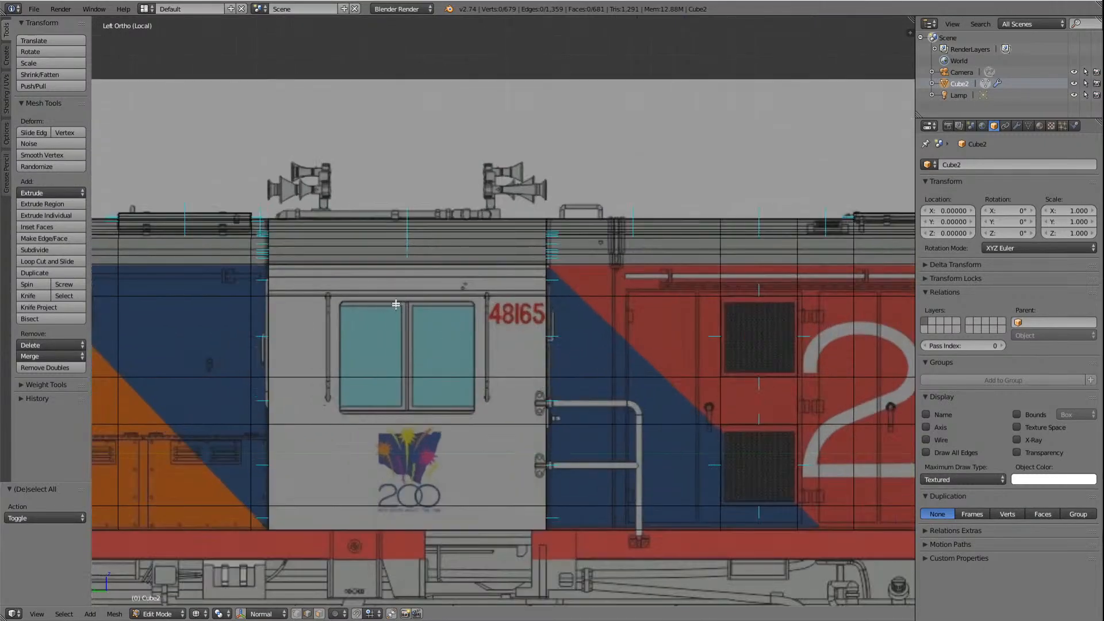
scroll(695, 491, down, 3)
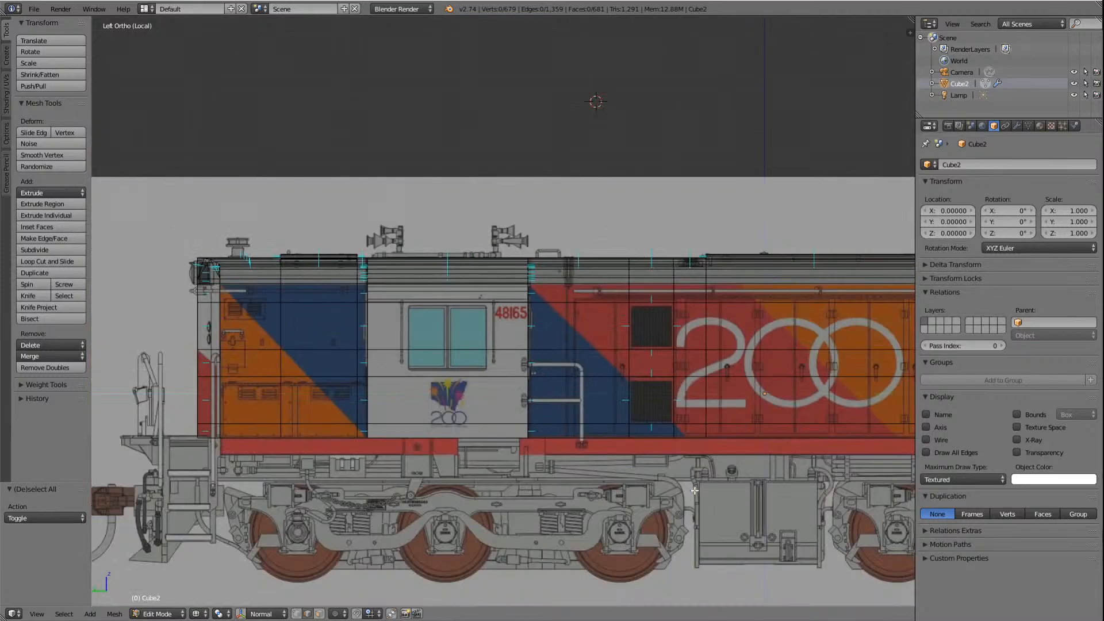
scroll(695, 490, down, 1)
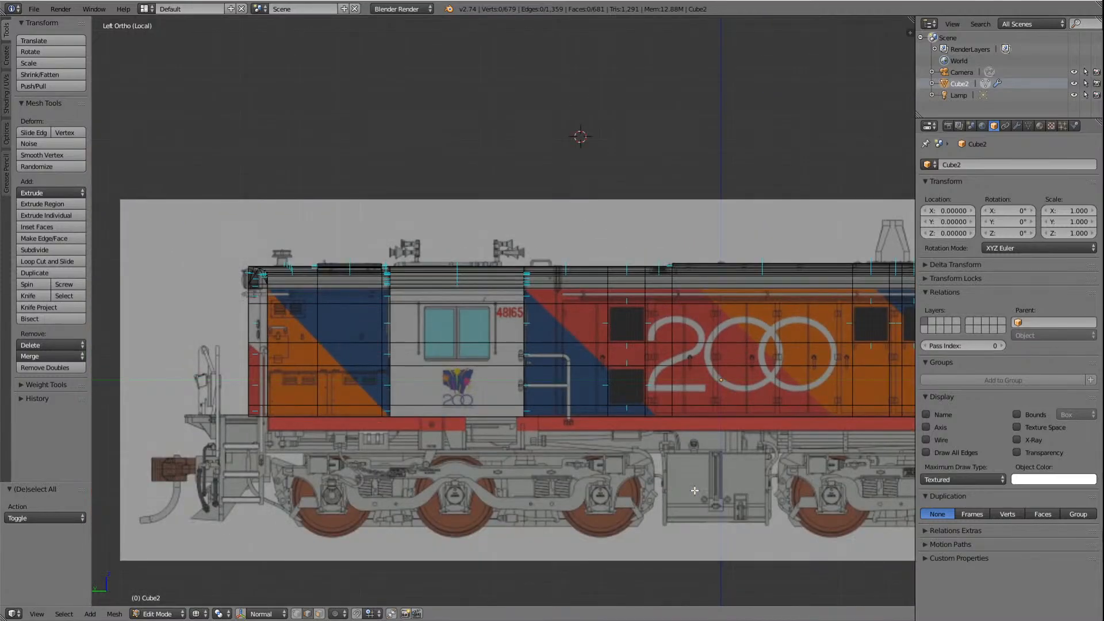
scroll(695, 491, up, 2)
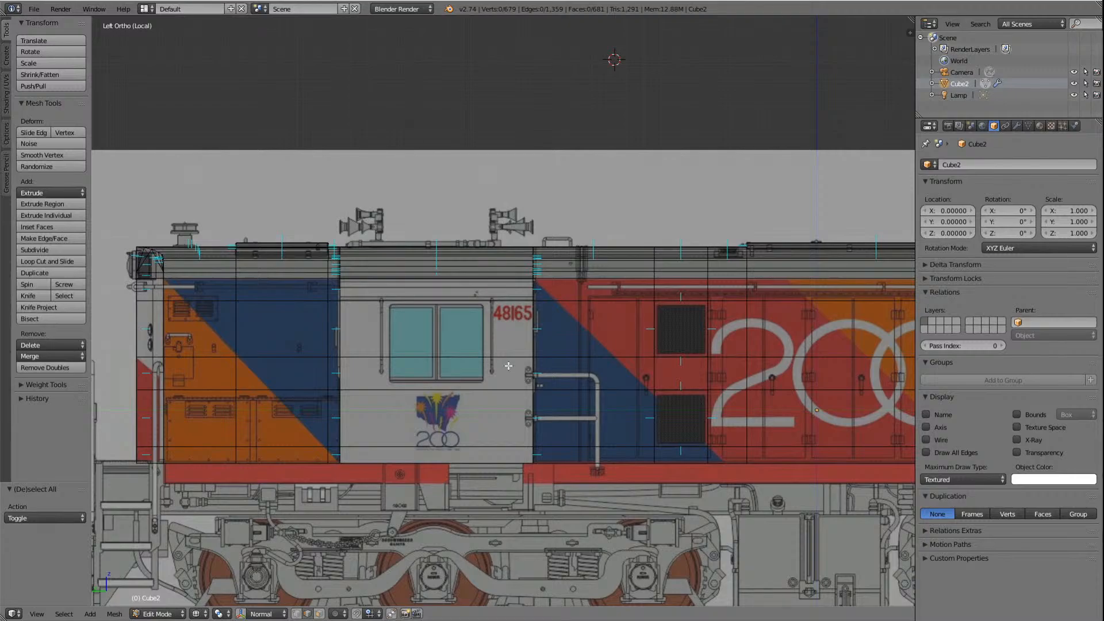
scroll(538, 510, down, 3)
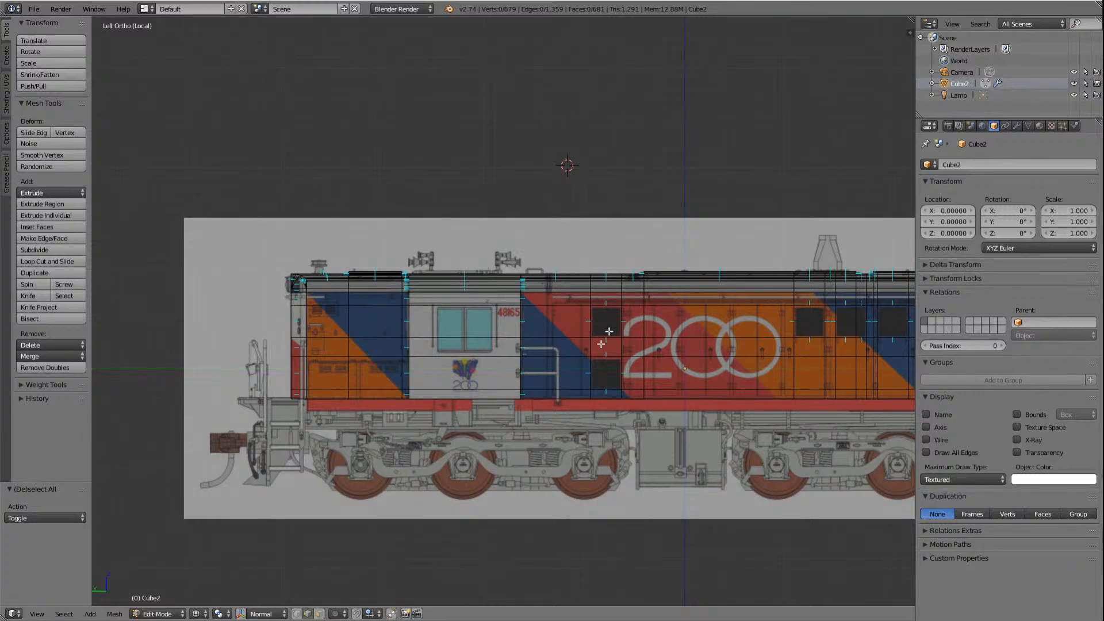
scroll(609, 331, down, 2)
scroll(659, 323, up, 3)
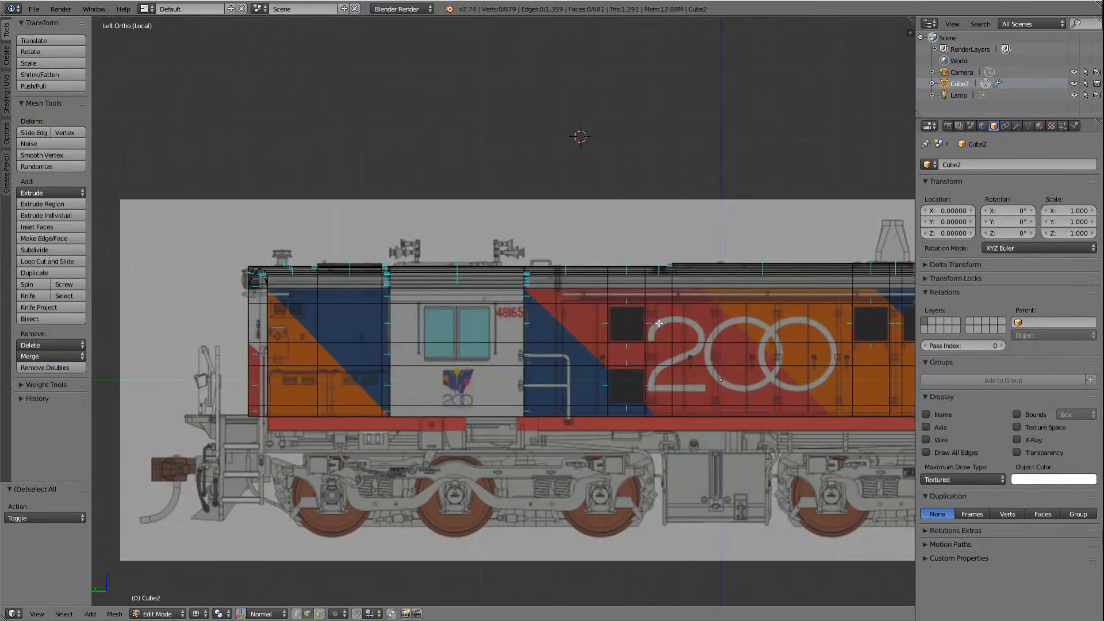
scroll(659, 323, up, 3)
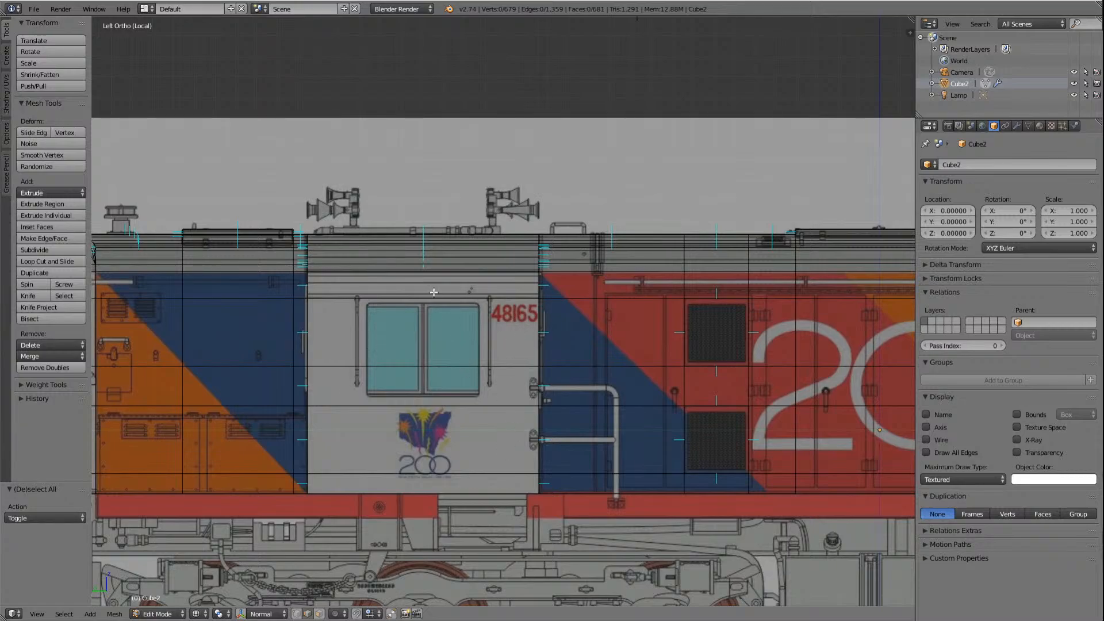
Step: Add a vertical loop cut through the cab and align it with the left edge of the double window on the drawing
click(46, 262)
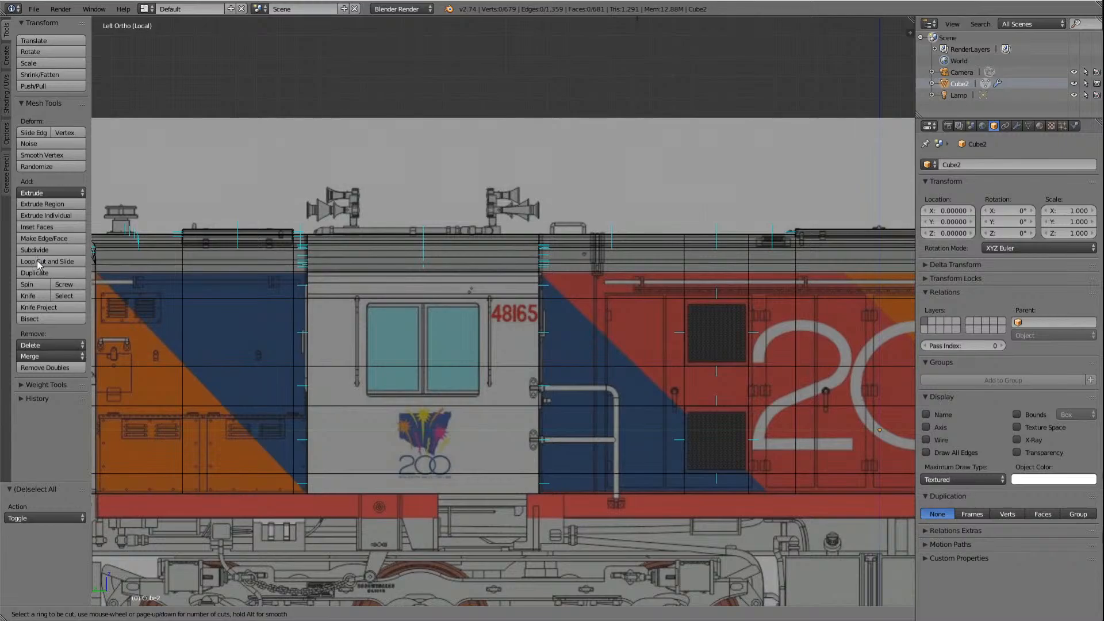
click(430, 309)
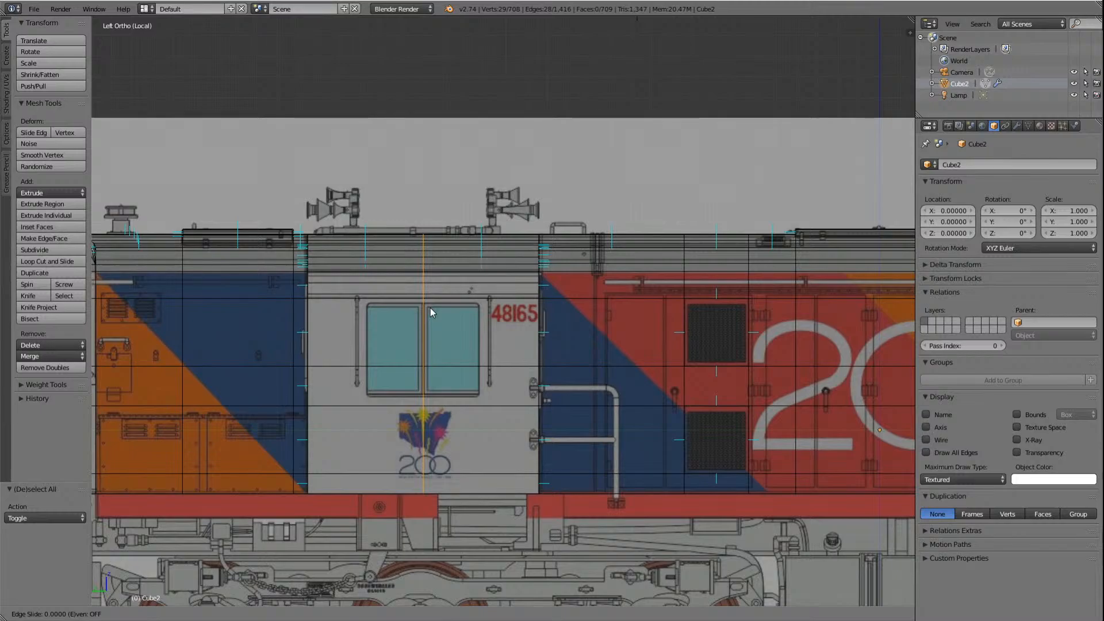
key(g)
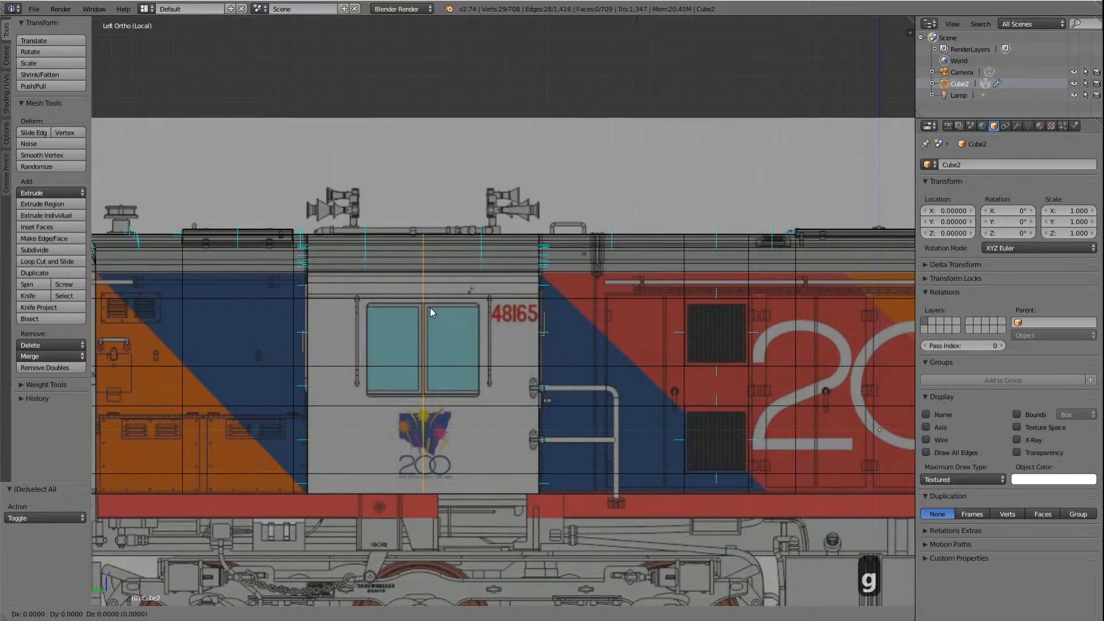
key(y)
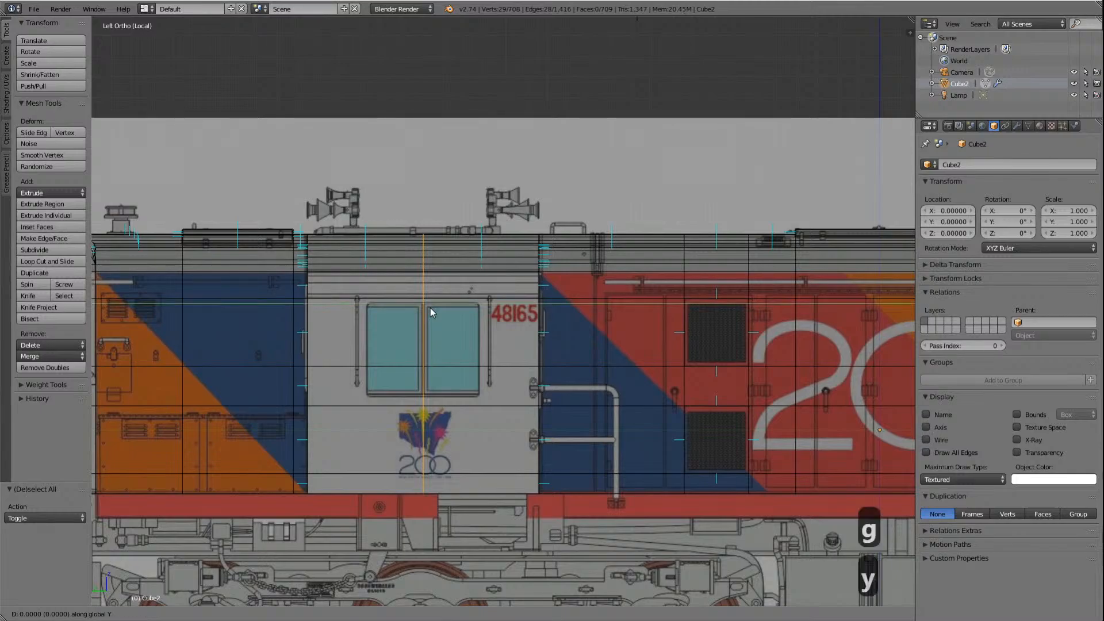
click(374, 319)
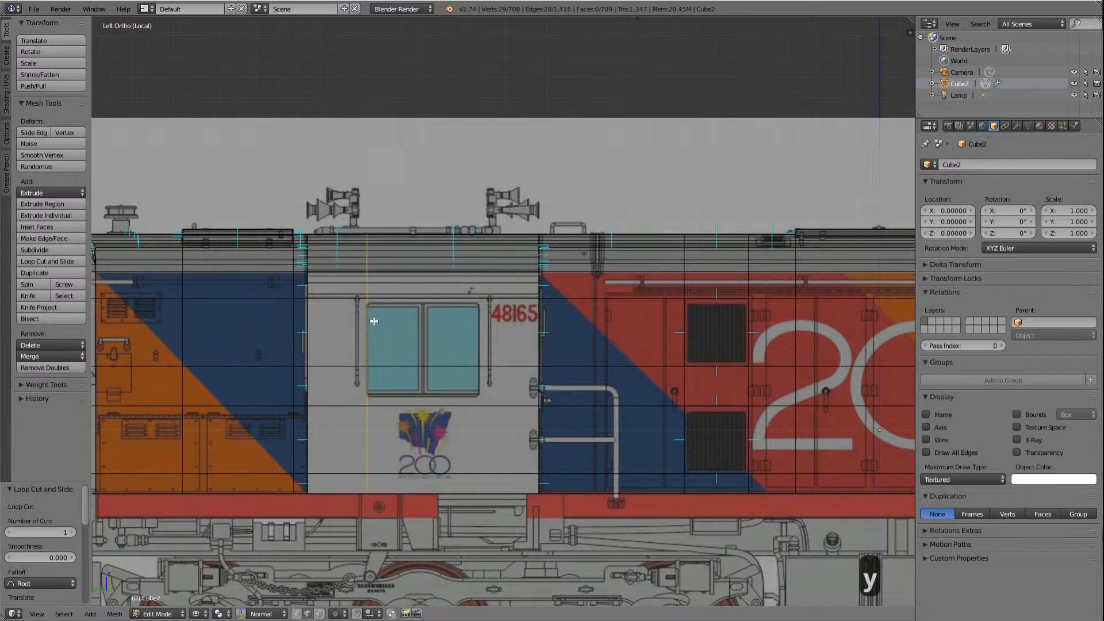
scroll(398, 328, down, 4)
scroll(470, 345, up, 3)
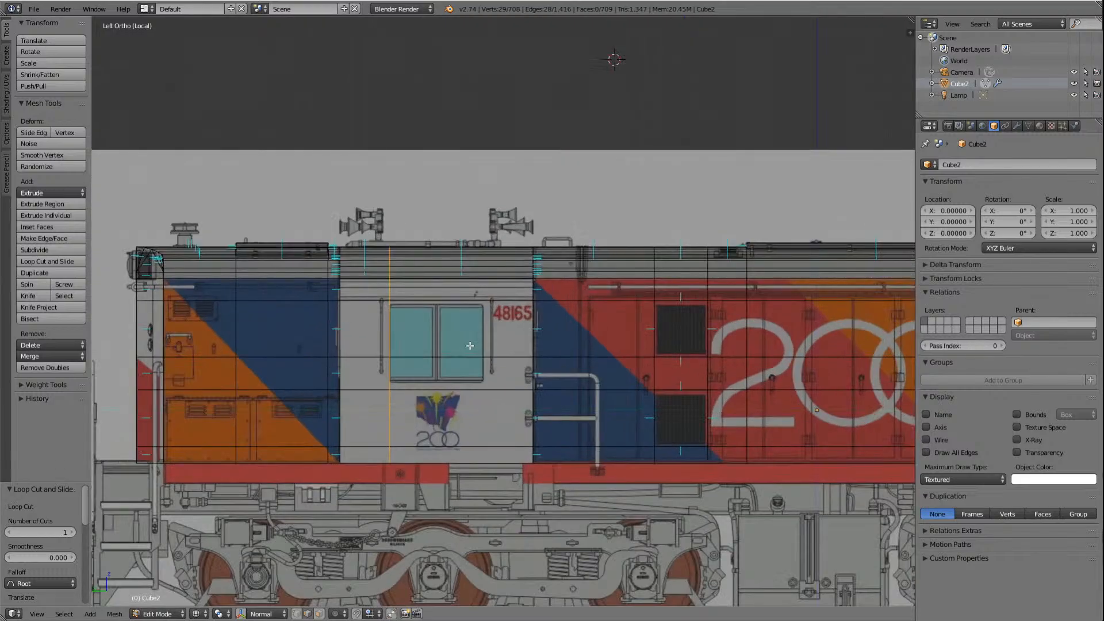
Step: Add a second vertical loop cut through the cab and slide it to the right edge of the double window
key(a)
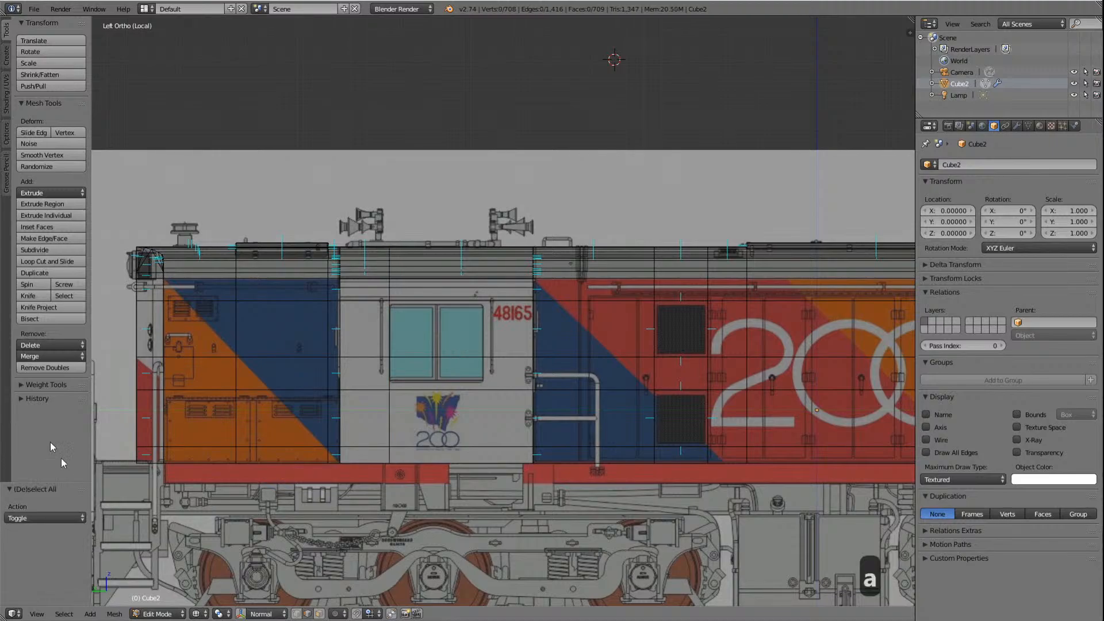
click(53, 261)
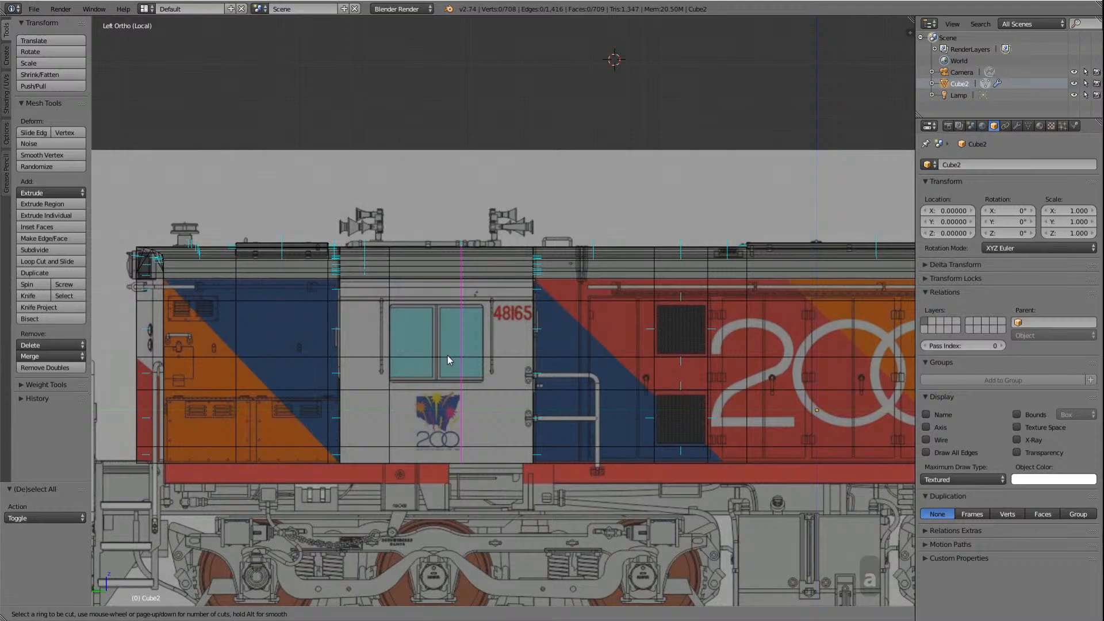
click(450, 302)
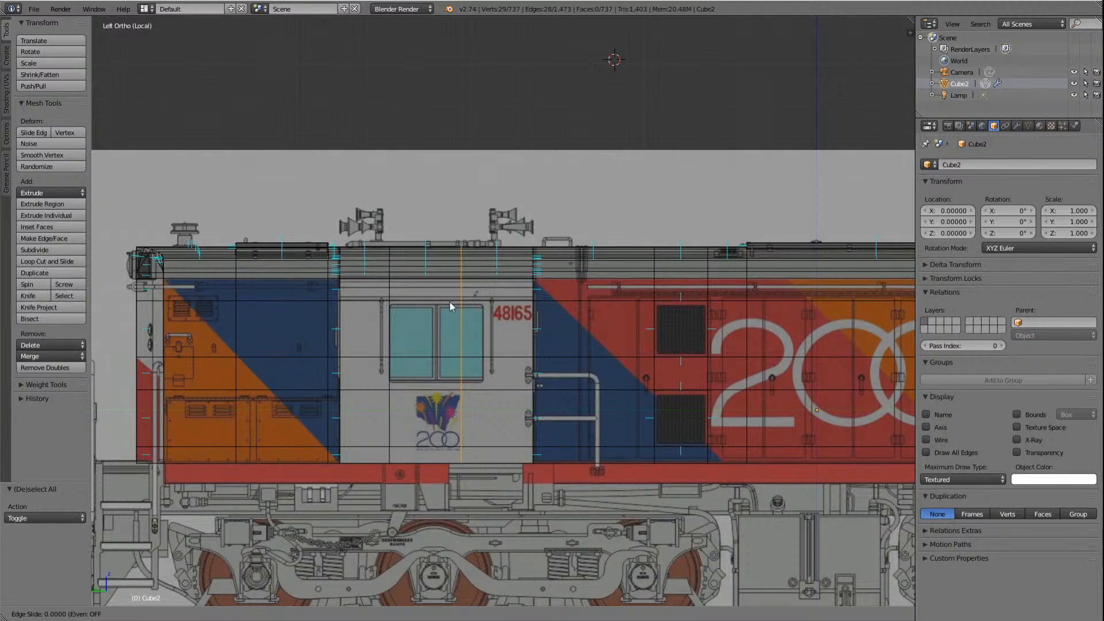
key(g)
key(y)
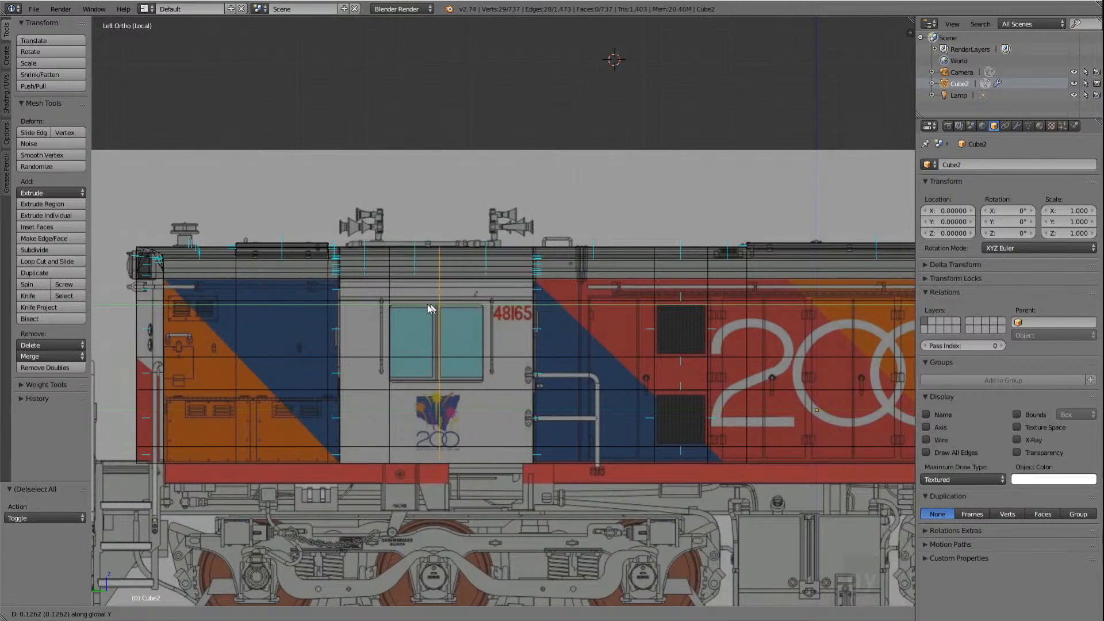
right_click(464, 306)
key(g)
key(g)
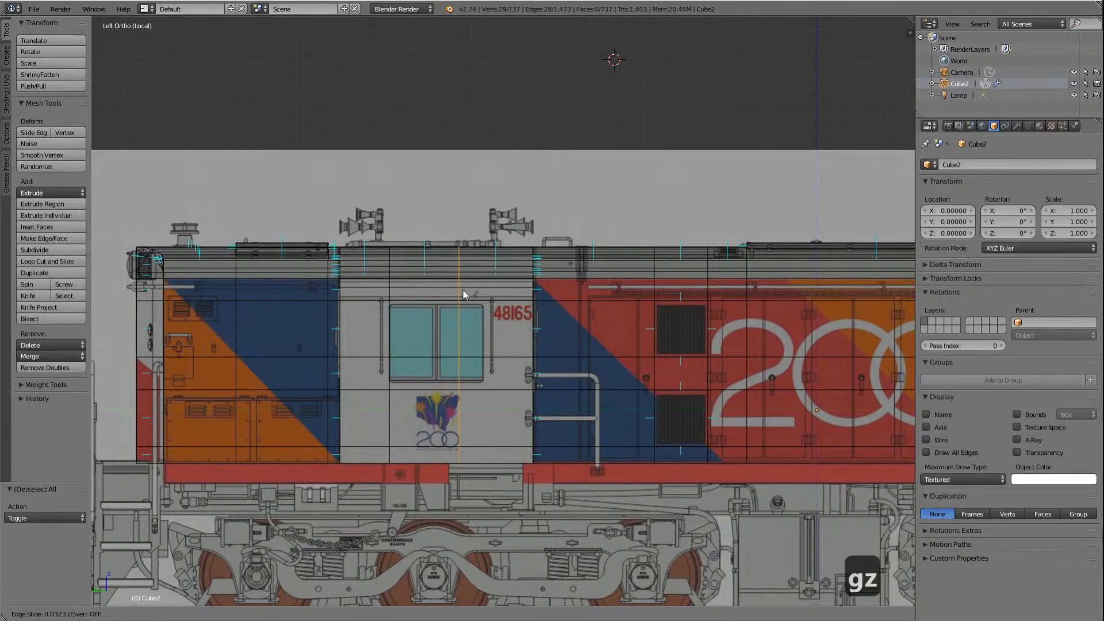
key(z)
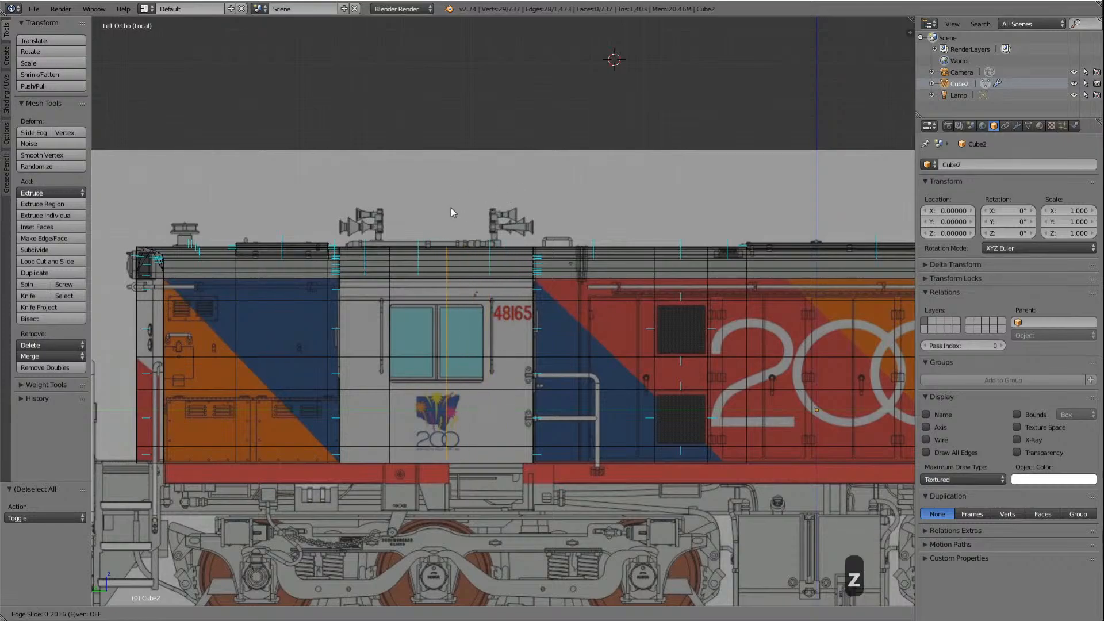
click(488, 316)
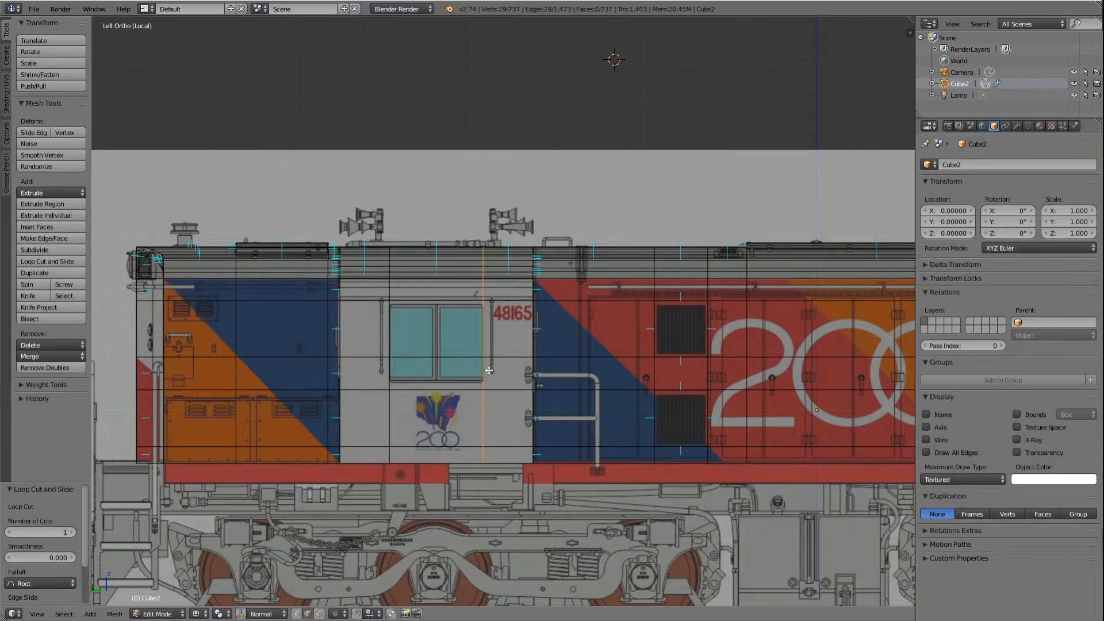
scroll(489, 370, up, 4)
scroll(489, 370, down, 4)
key(Left)
key(Left)
key(Left)
key(Up)
key(Up)
key(Up)
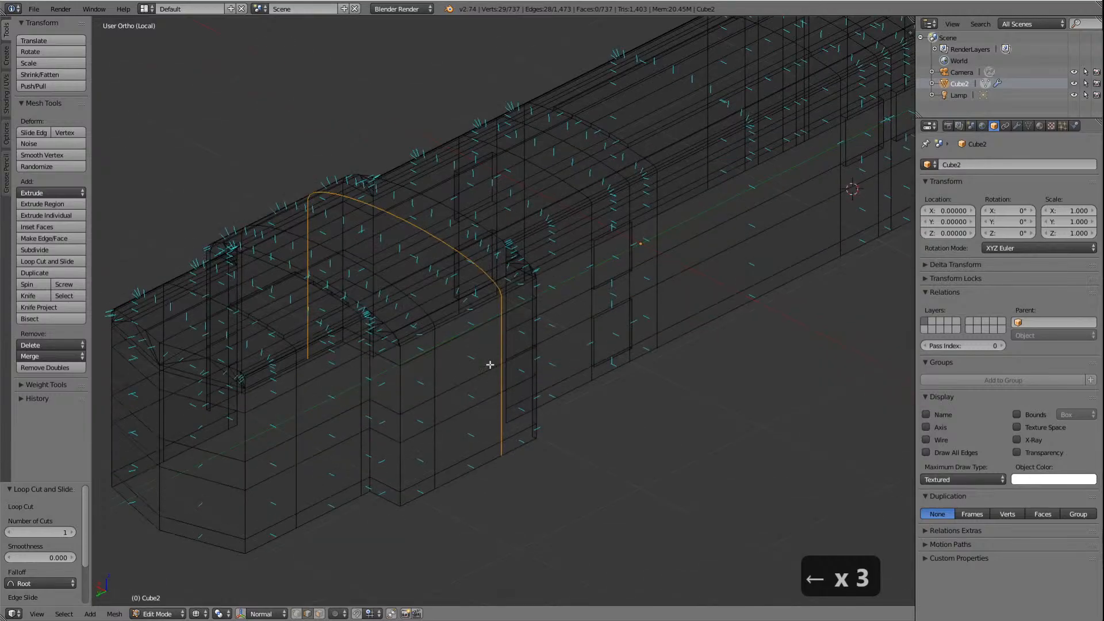
scroll(523, 311, up, 3)
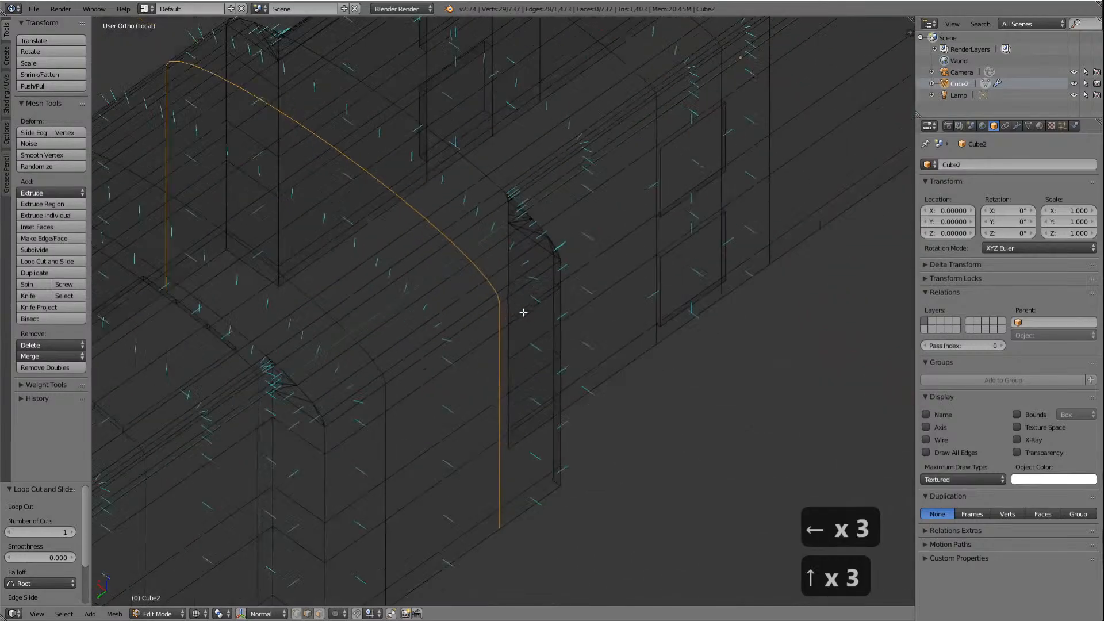
scroll(494, 354, down, 2)
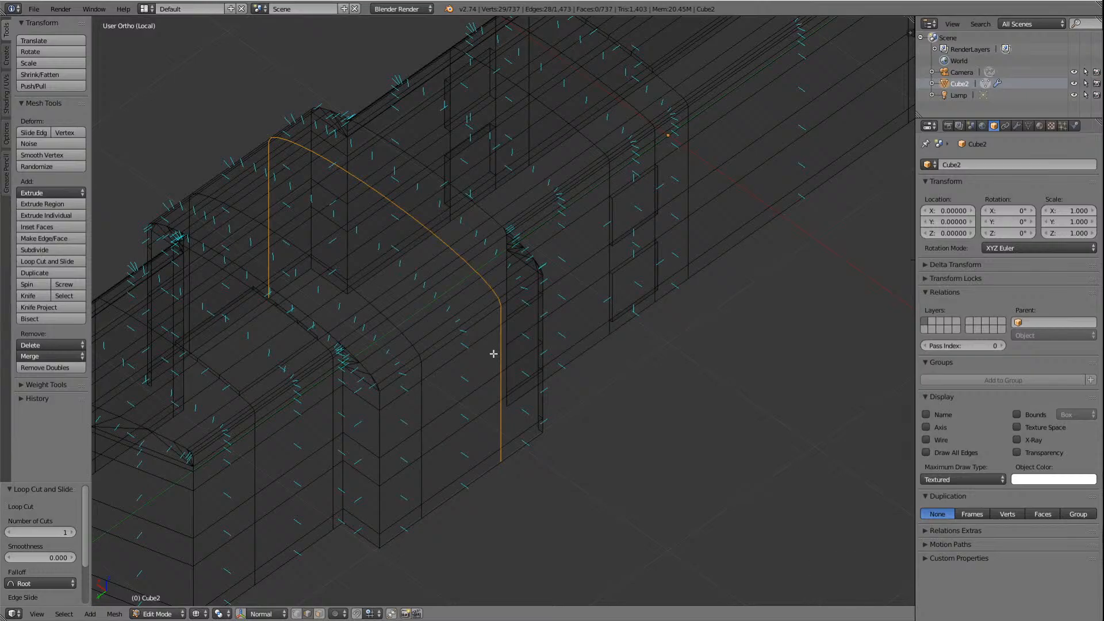
key(g)
key(x)
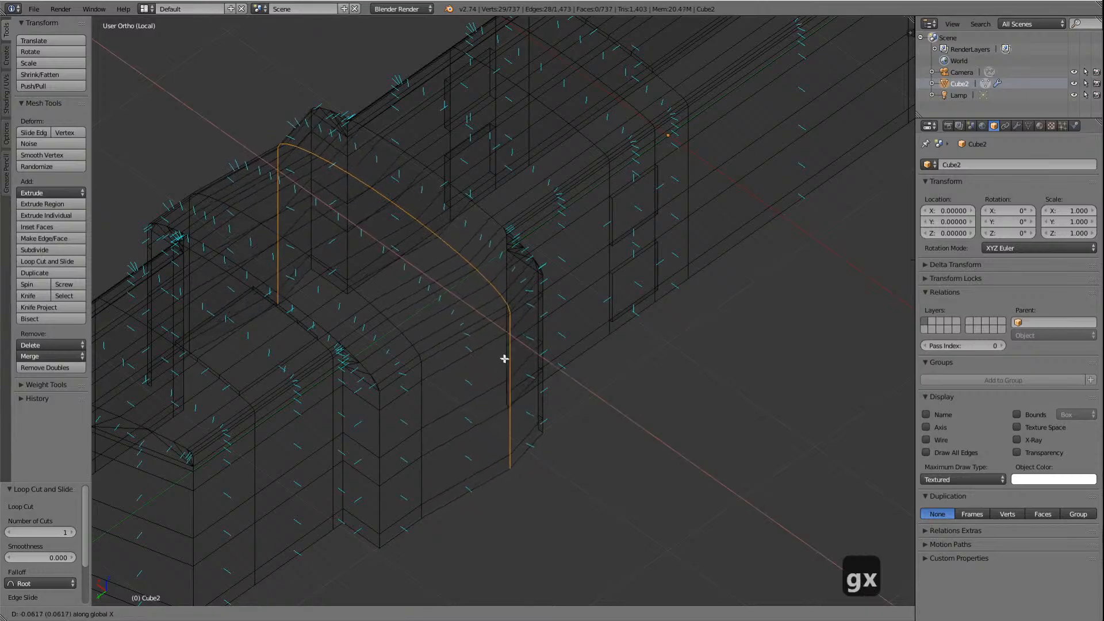
right_click(537, 374)
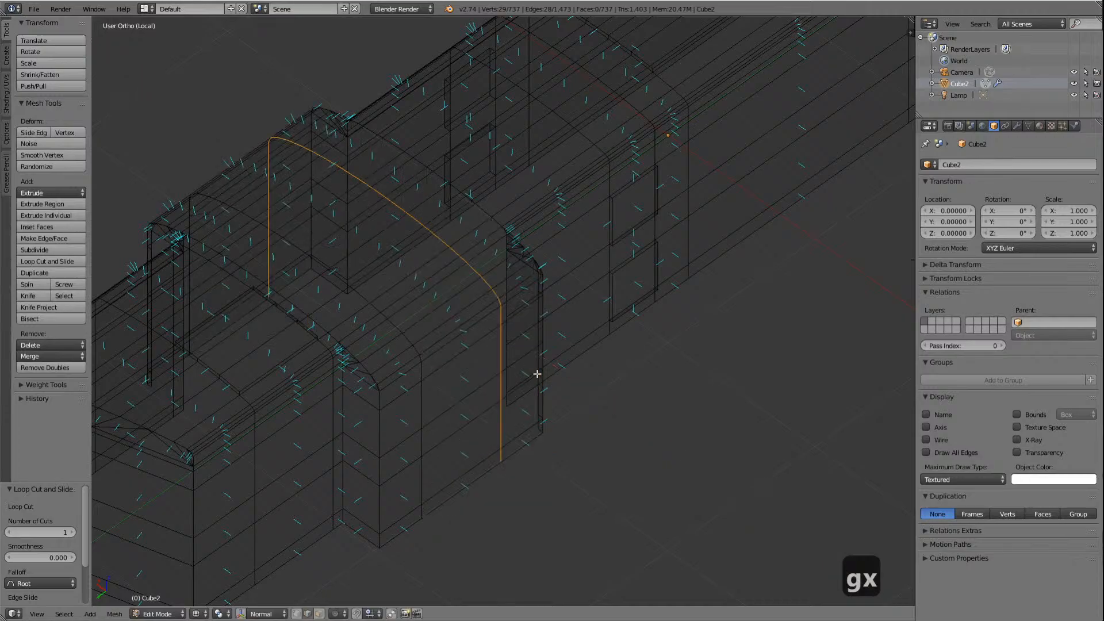
key(g)
key(z)
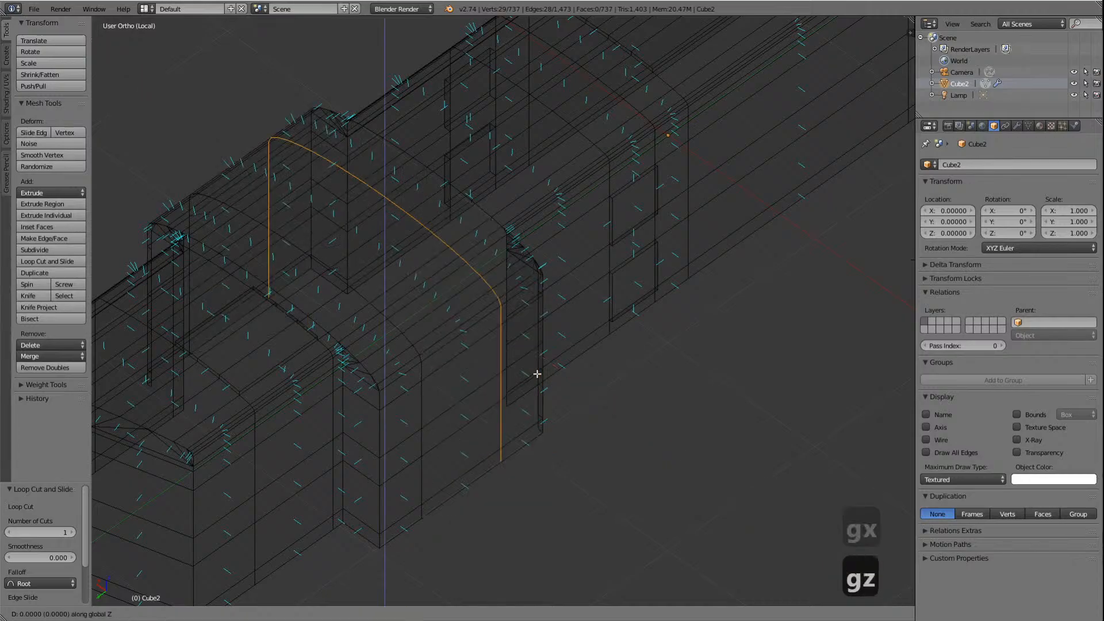
click(542, 342)
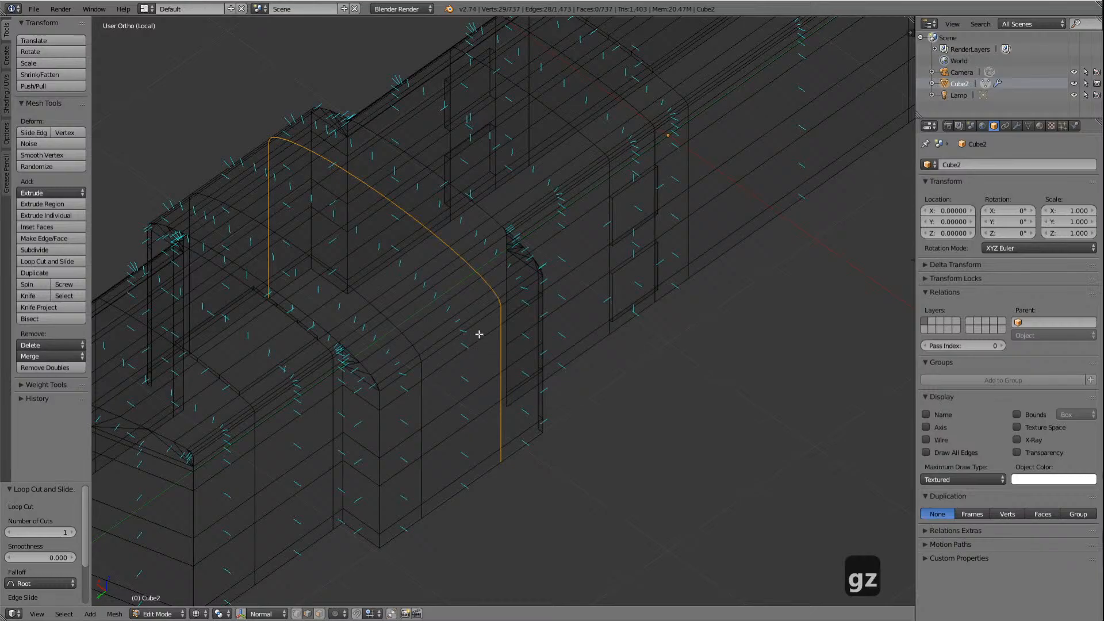
Step: Return to left orthographic view and, in face select mode, select an upper and a lower face at the cab's double window
key(Right)
key(Right)
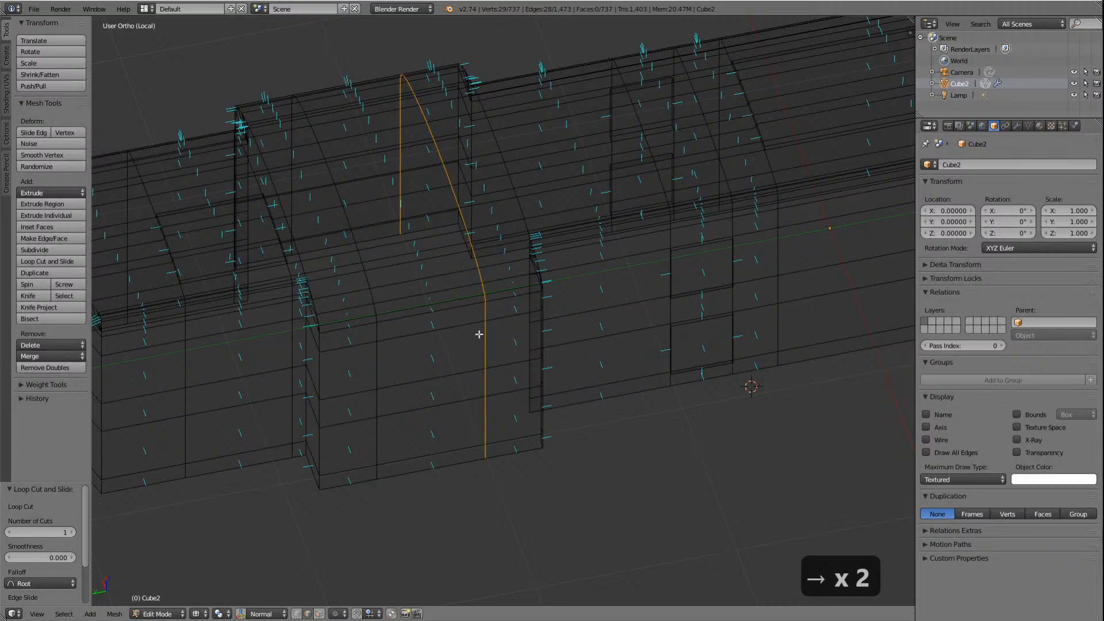
key(ctrl+KP_3)
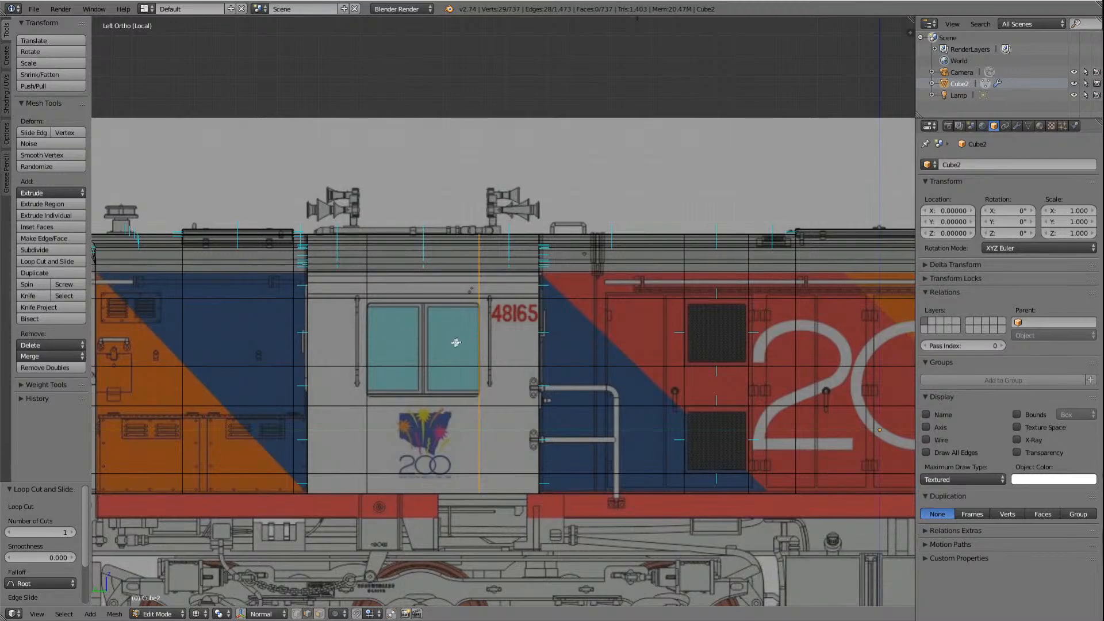
click(319, 615)
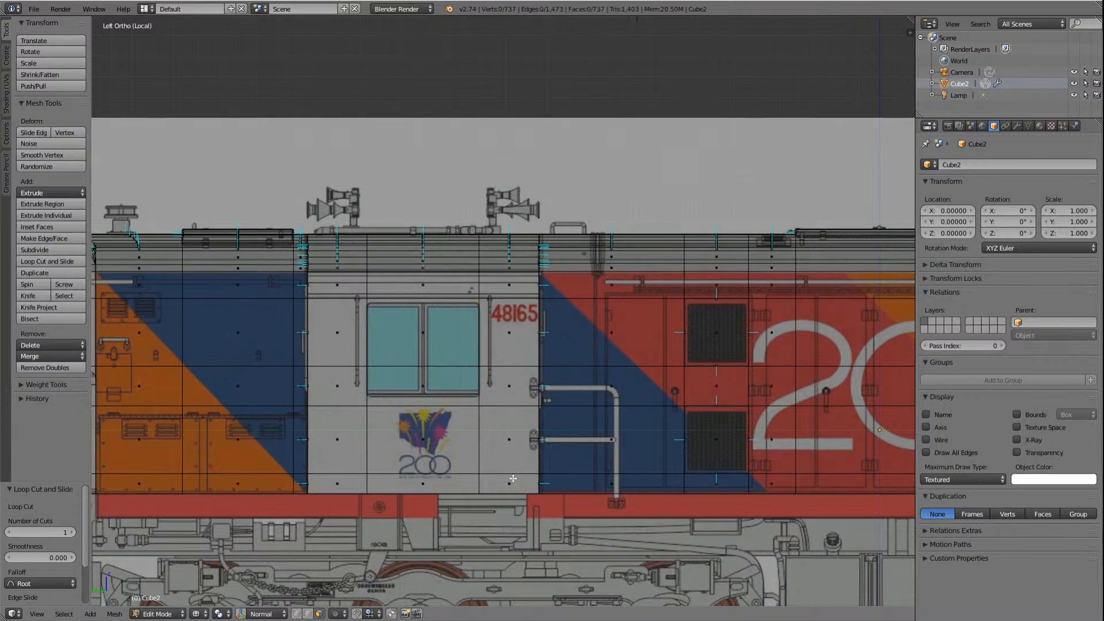
right_click(430, 329)
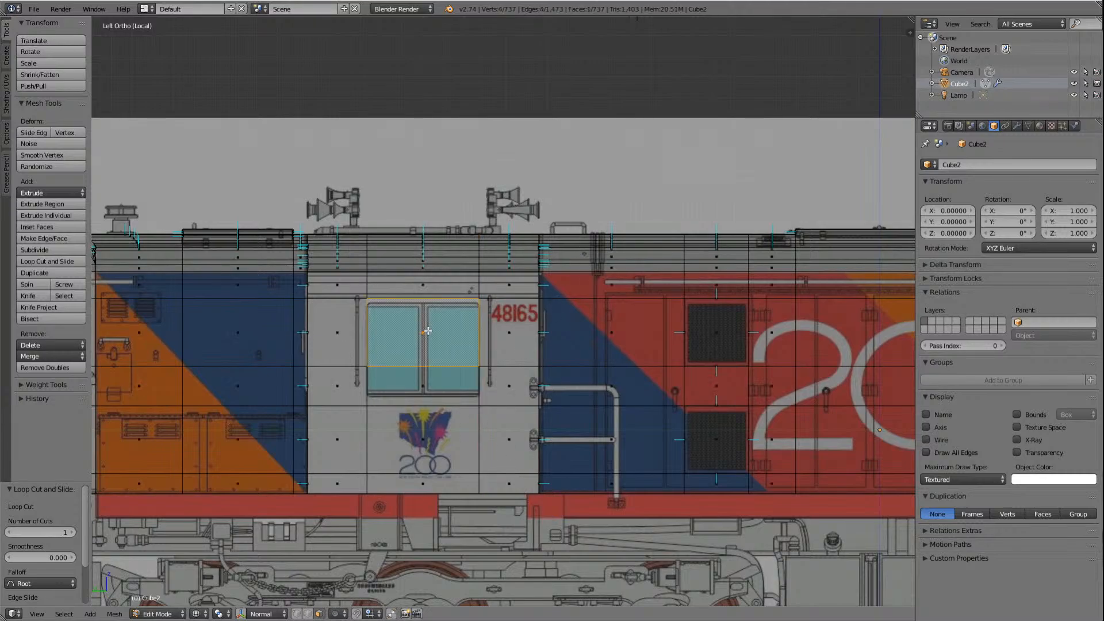
shift+right_click(415, 393)
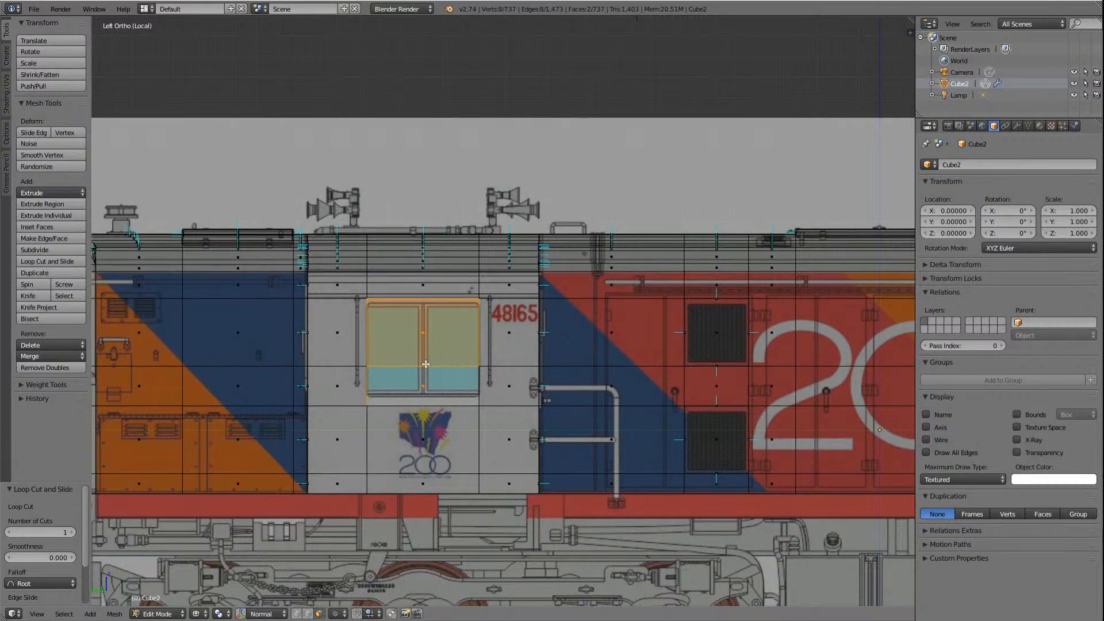
Step: Extend the selection with the missing window faces, covering the upper and lower window face on both cab sides
key(KP_4)
key(KP_4)
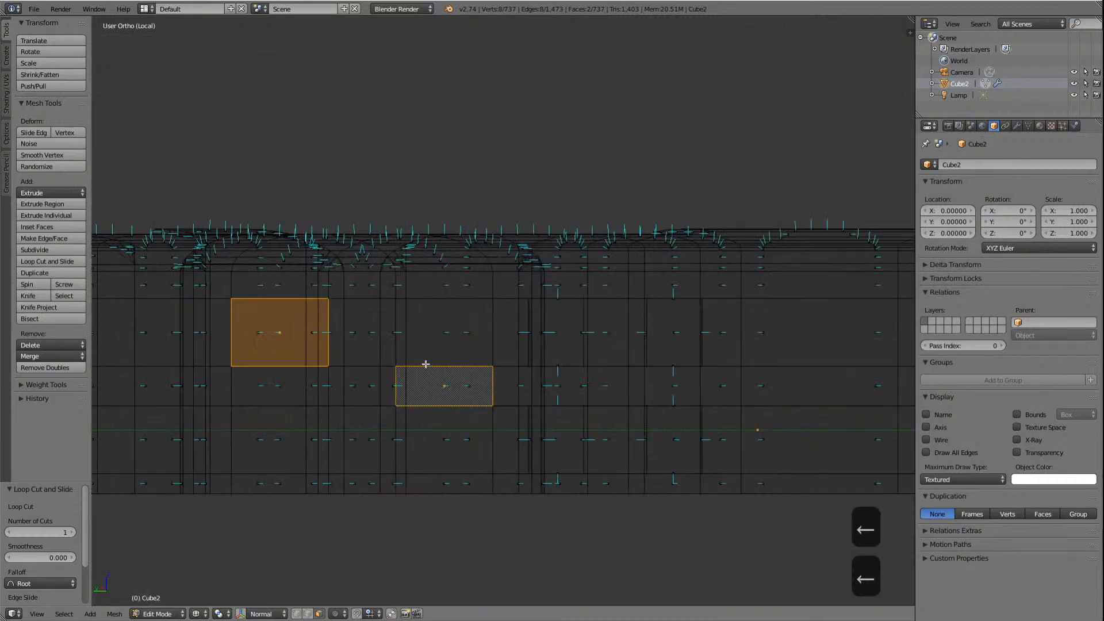
key(KP_8)
key(KP_8)
key(KP_8)
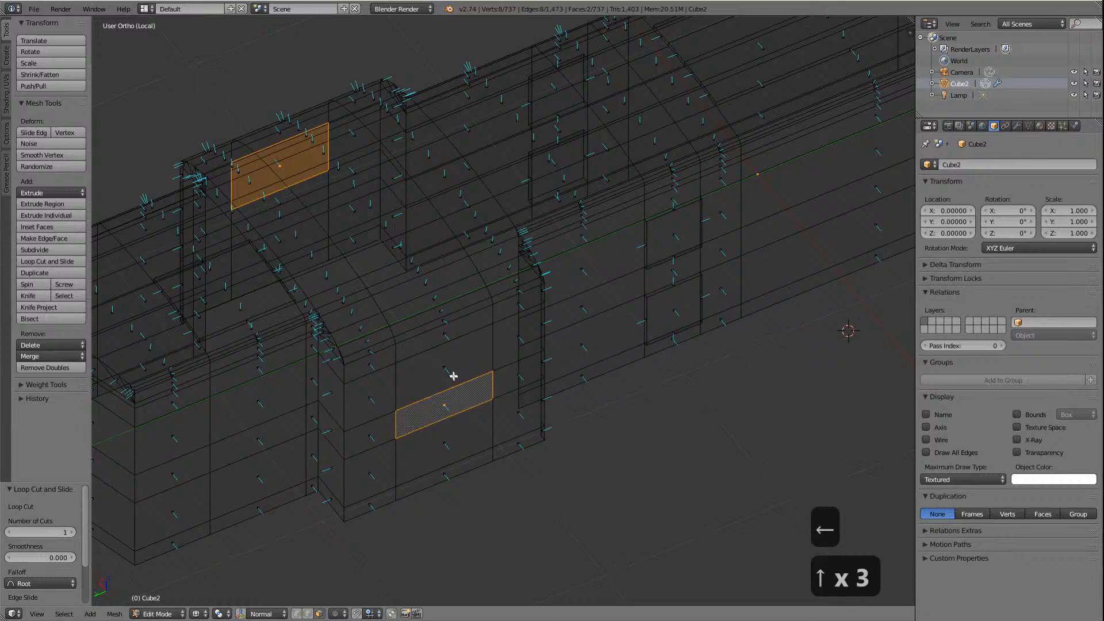
shift+right_click(451, 373)
key(KP_4)
key(KP_4)
key(KP_4)
key(KP_4)
key(KP_4)
key(KP_4)
key(KP_4)
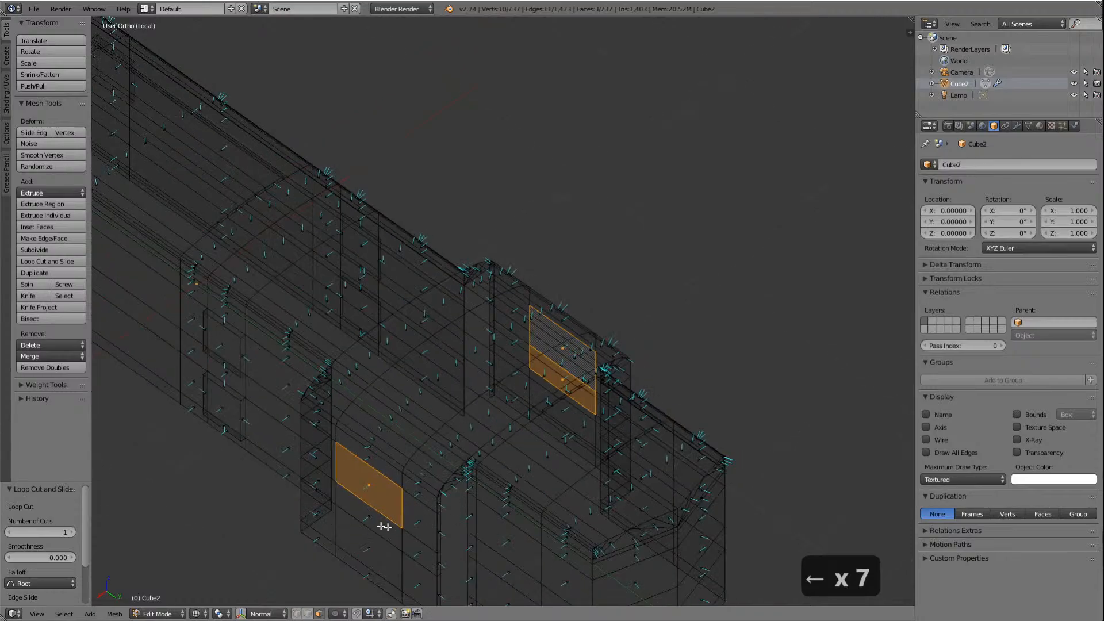
shift+right_click(368, 519)
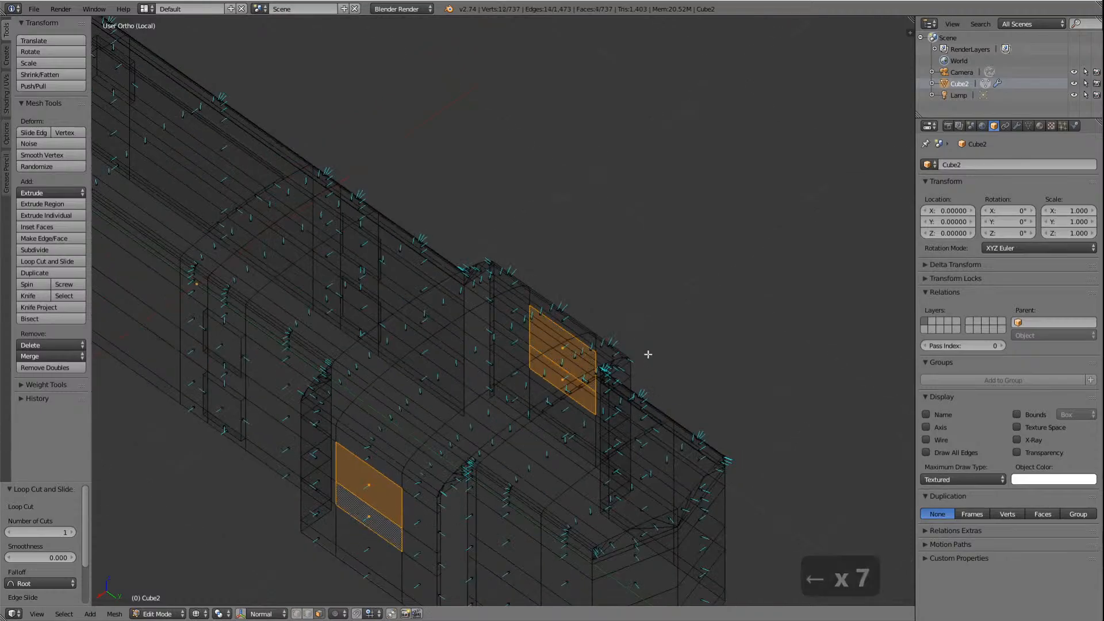
Step: Examine the selected window faces on both cab sides from above, from the side and at an angle
key(KP_6)
key(KP_6)
key(KP_6)
key(KP_6)
key(KP_6)
key(KP_6)
key(KP_6)
key(KP_6)
key(KP_6)
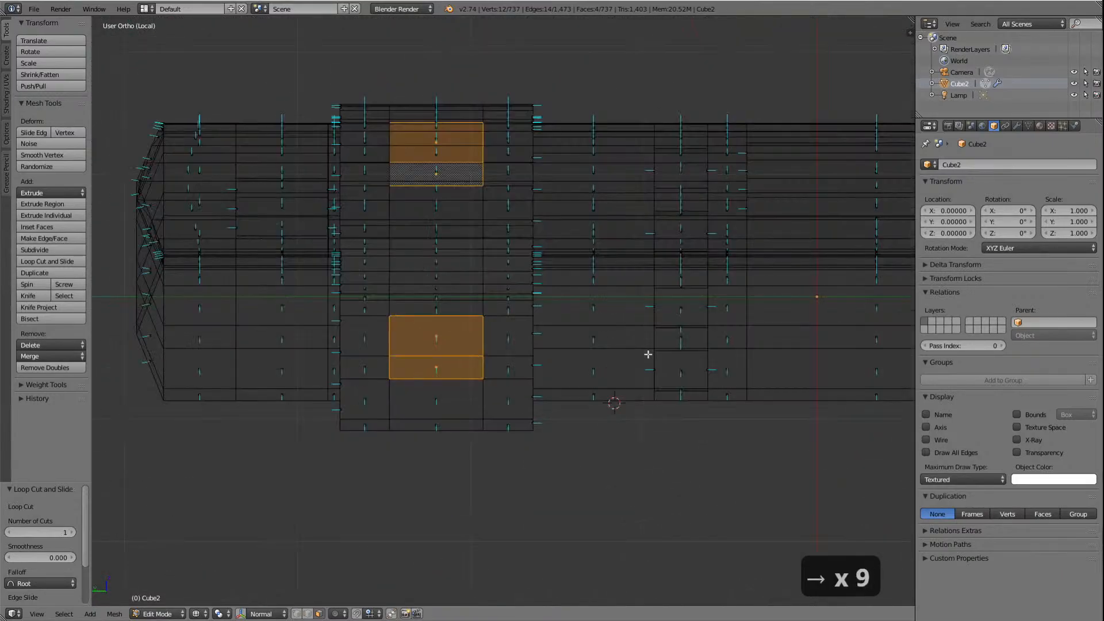
key(KP_2)
key(KP_2)
key(KP_2)
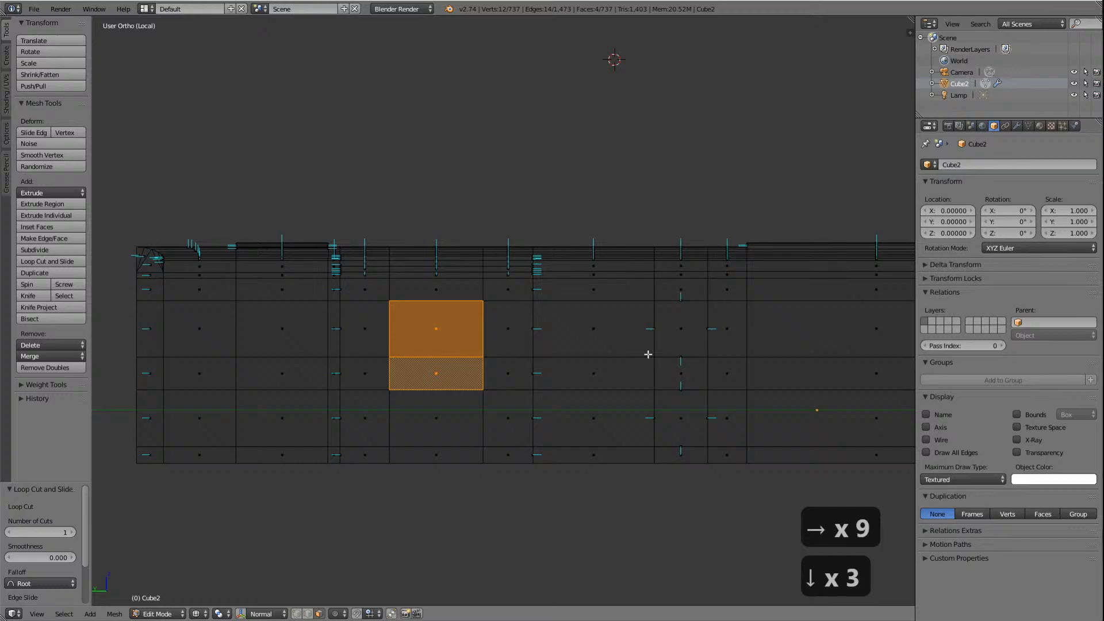
key(KP_4)
key(KP_4)
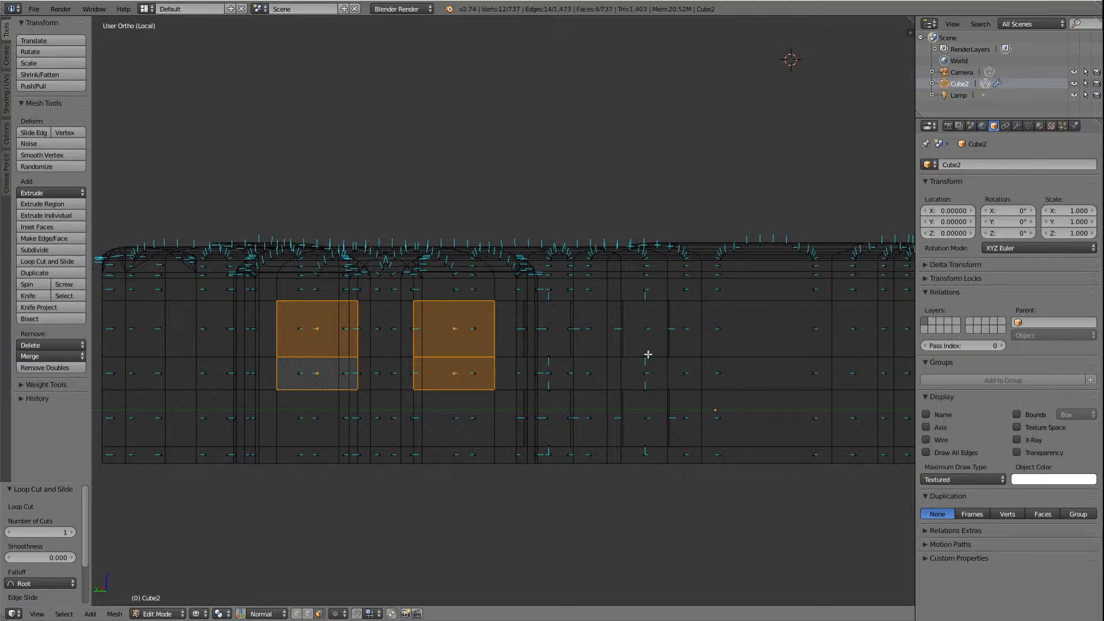
key(Left)
key(Left)
key(Right)
key(Right)
key(Right)
key(Right)
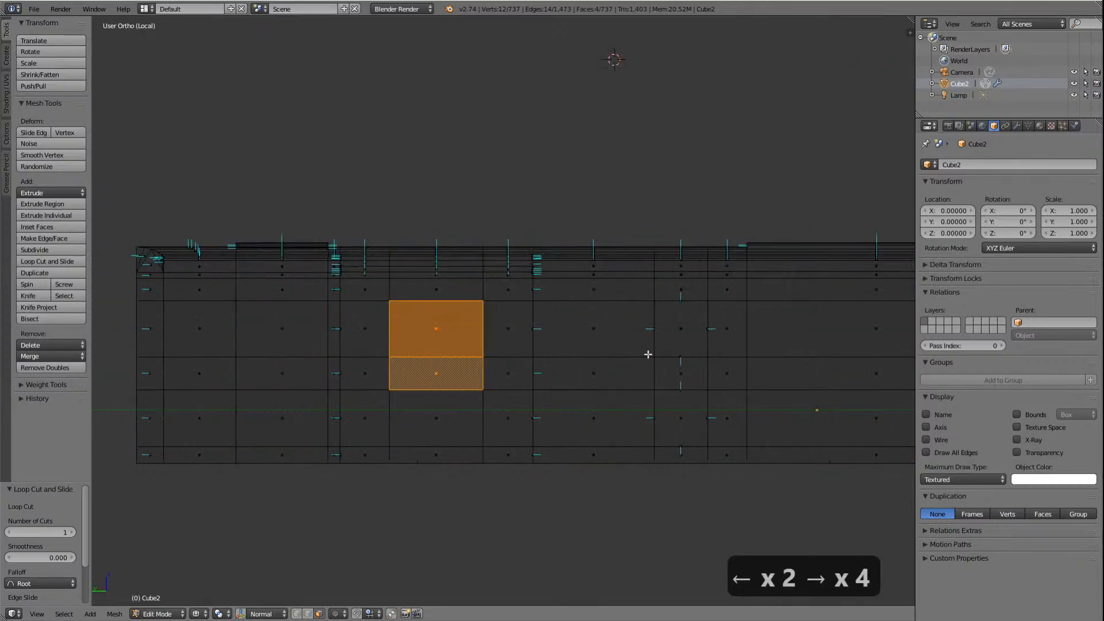
key(Up)
key(Up)
key(Right)
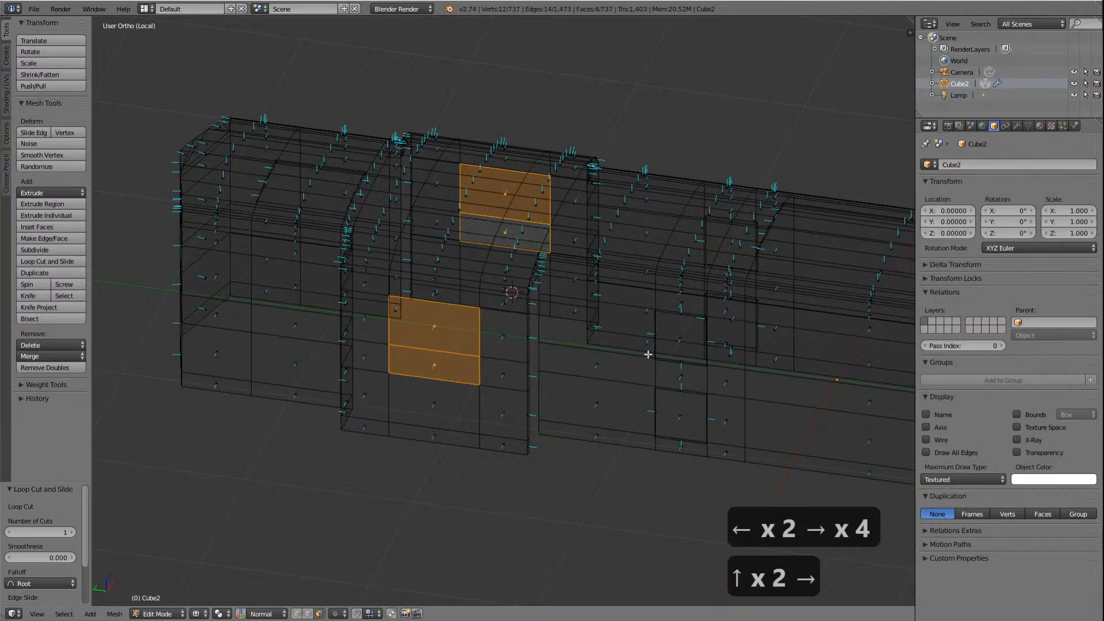
key(Right)
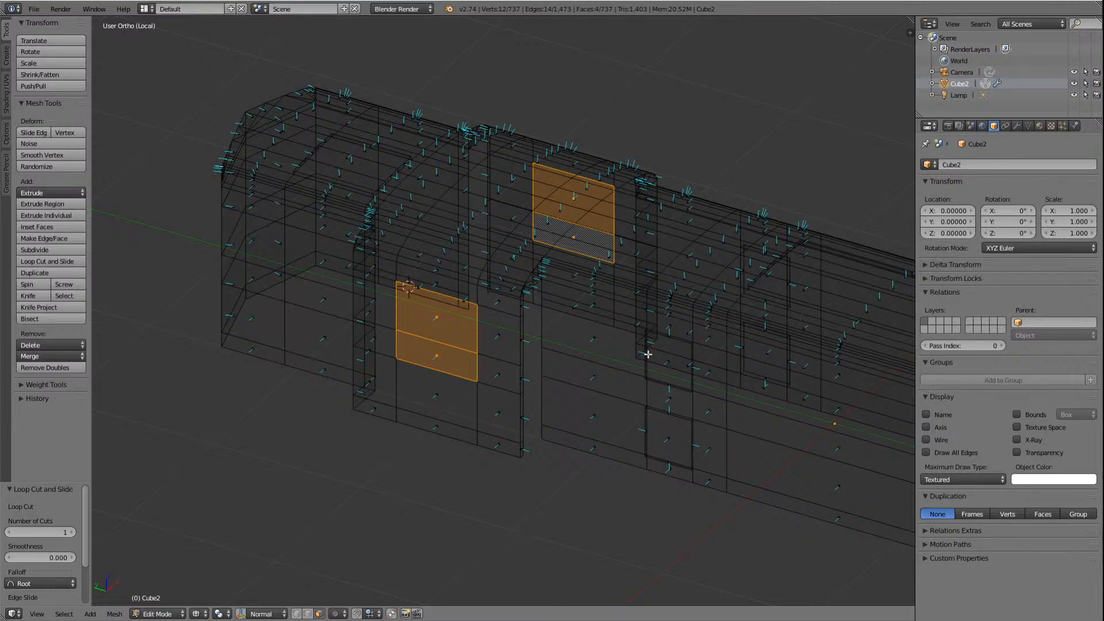
Step: Delete the selected window faces on both cab sides and switch the viewport shading to solid
key(Delete)
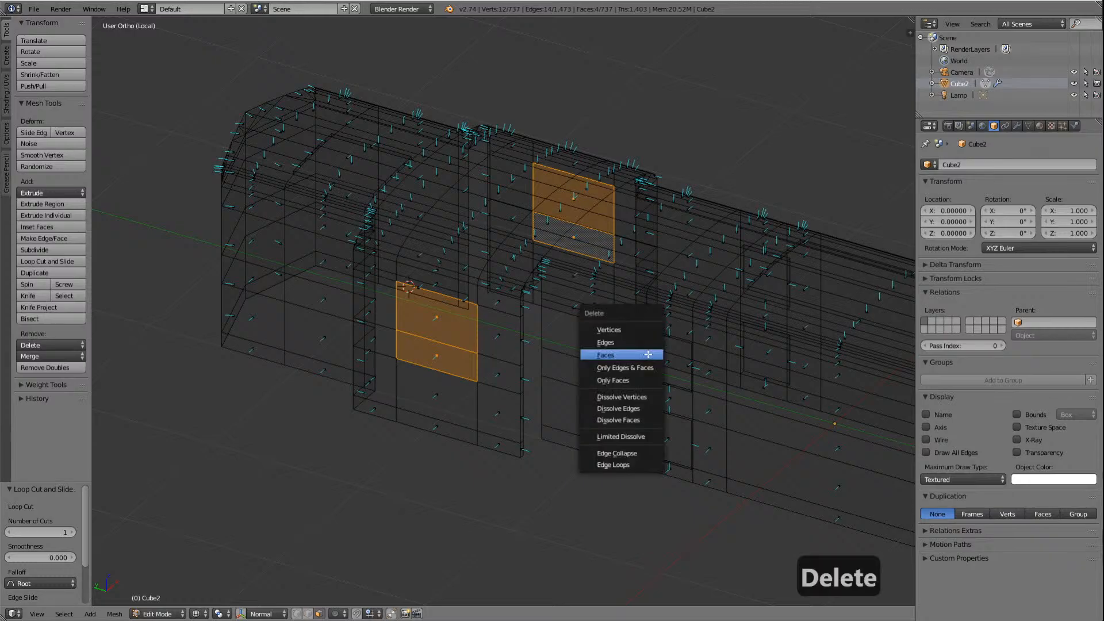
click(648, 355)
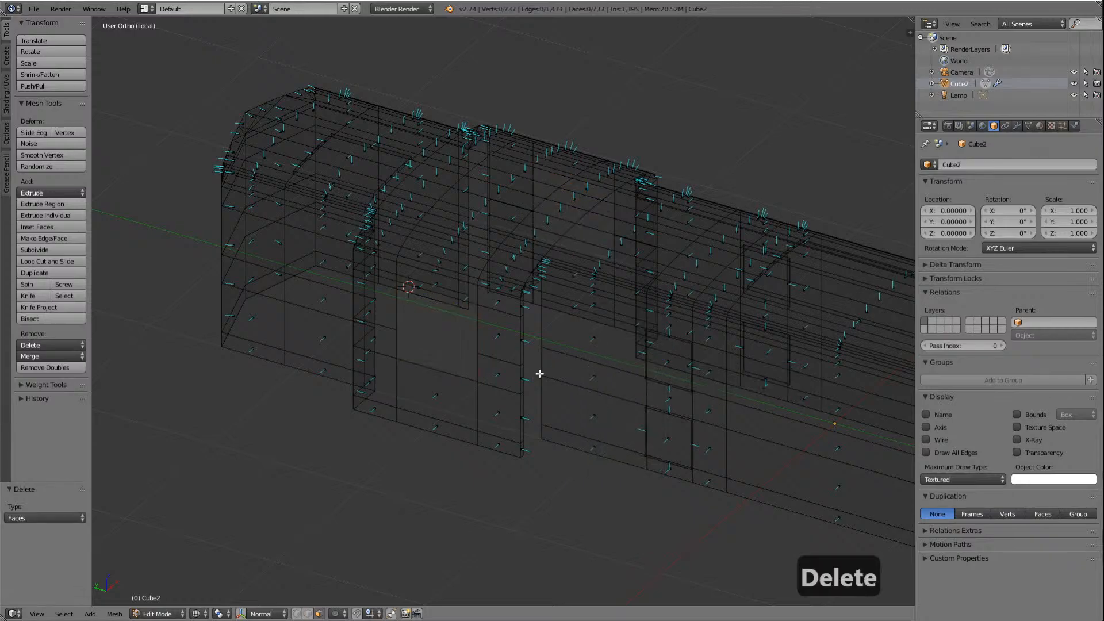
scroll(537, 375, up, 2)
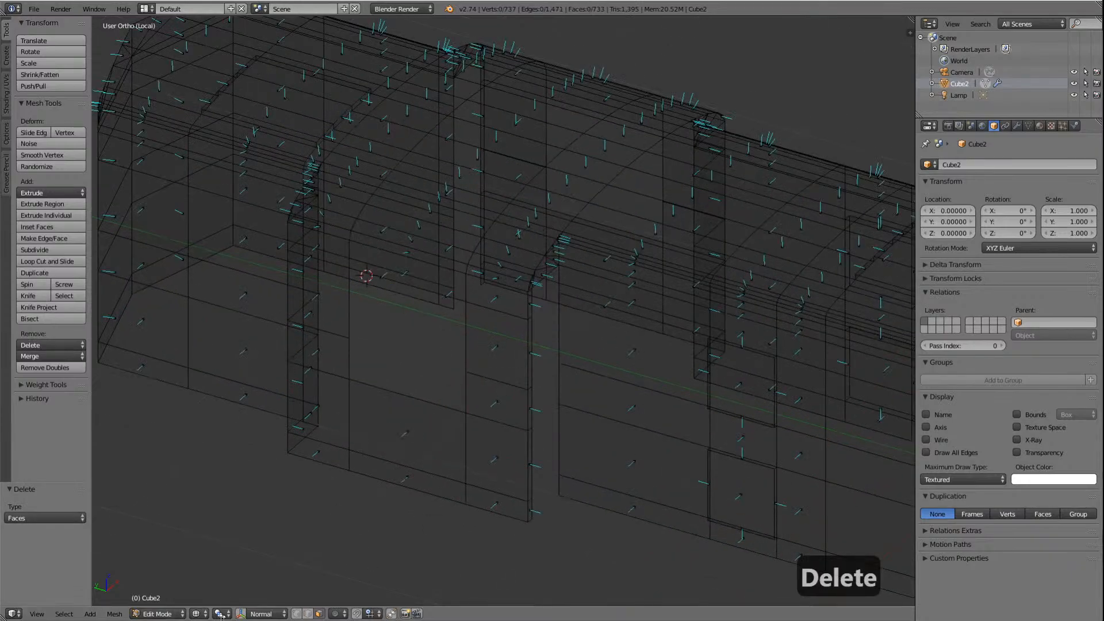
click(197, 614)
click(213, 575)
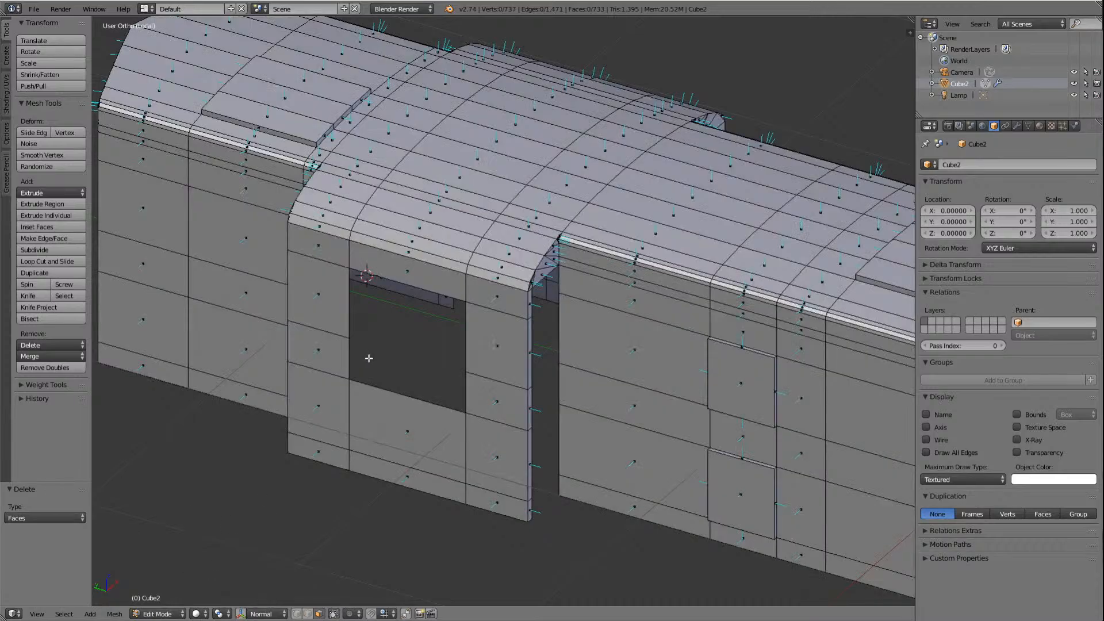
Step: Examine the cab window openings from both sides of the body and around the nose end
scroll(375, 339, down, 2)
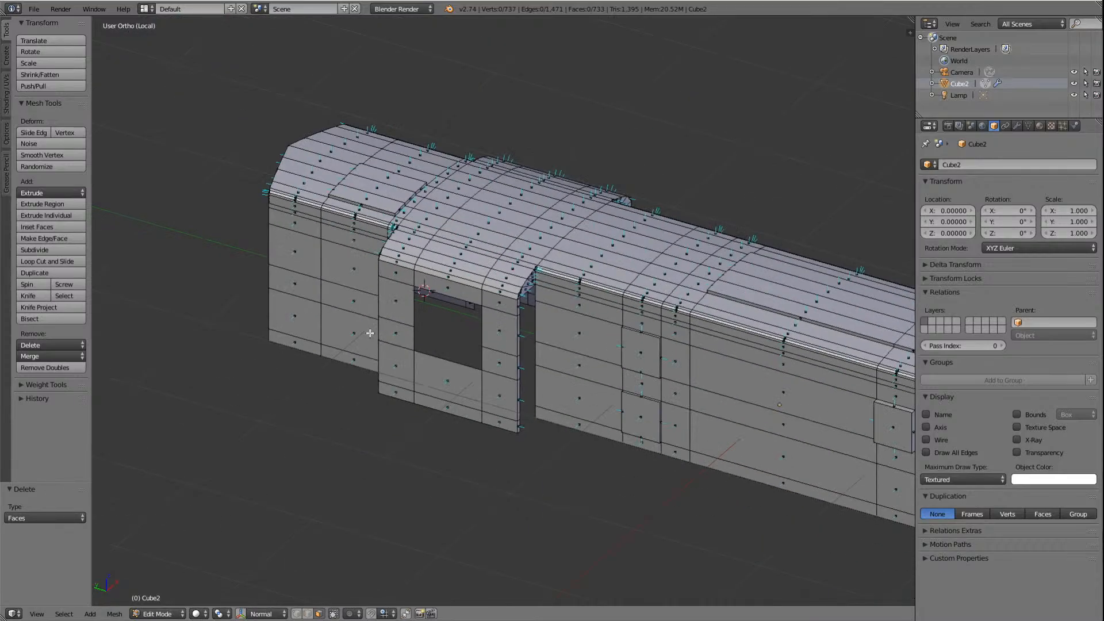
key(KP_4)
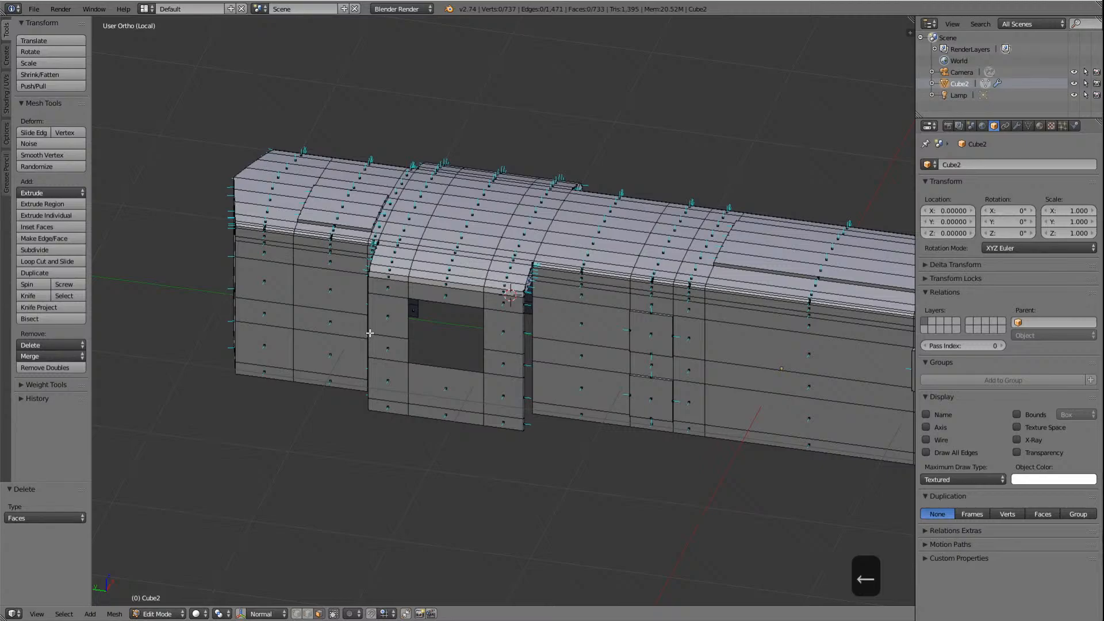
key(KP_4)
key(KP_4)
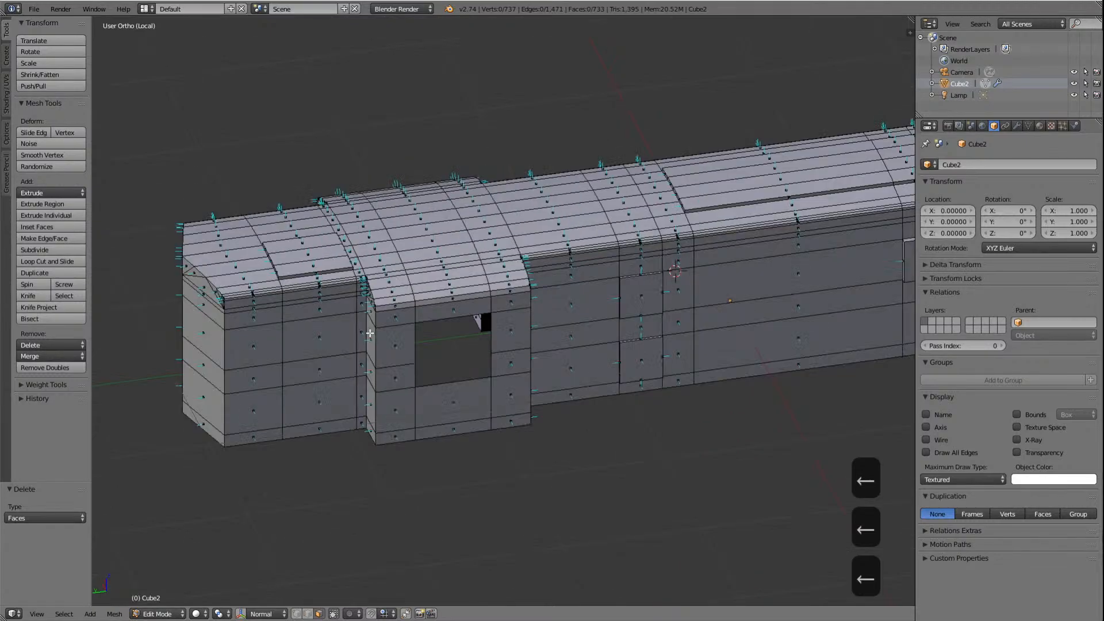
key(KP_4)
key(KP_4)
key(KP_4)
key(KP_4)
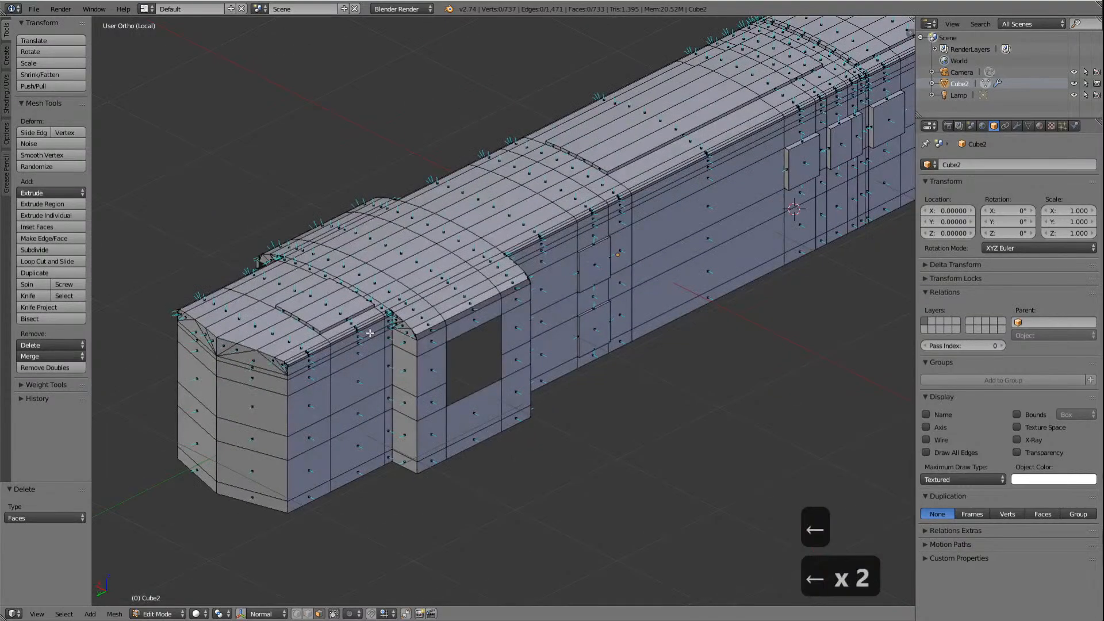
key(KP_4)
key(KP_4)
key(KP_4)
key(KP_4)
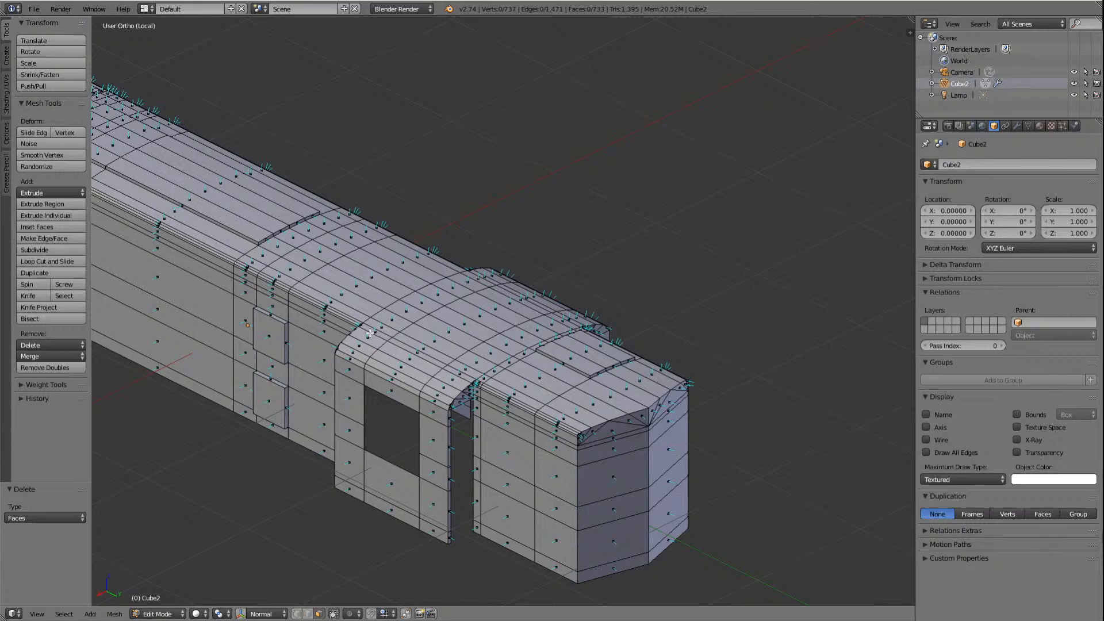
Step: Switch to perspective view and inspect the cab window openings from low, high, near and far viewpoints
key(KP_5)
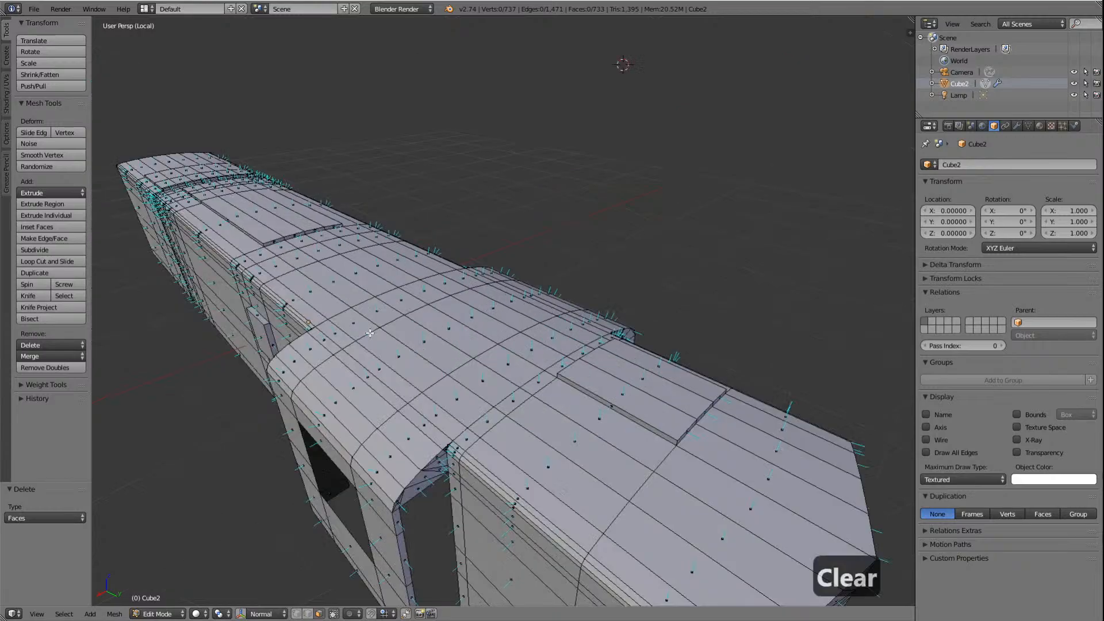
key(KP_4)
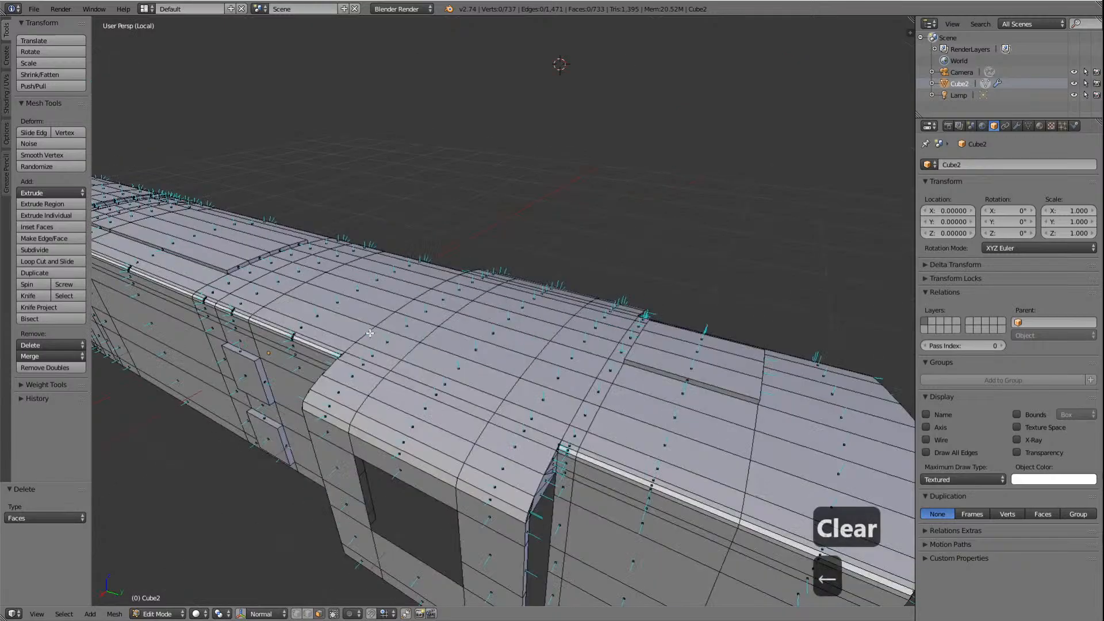
key(KP_2)
key(KP_2)
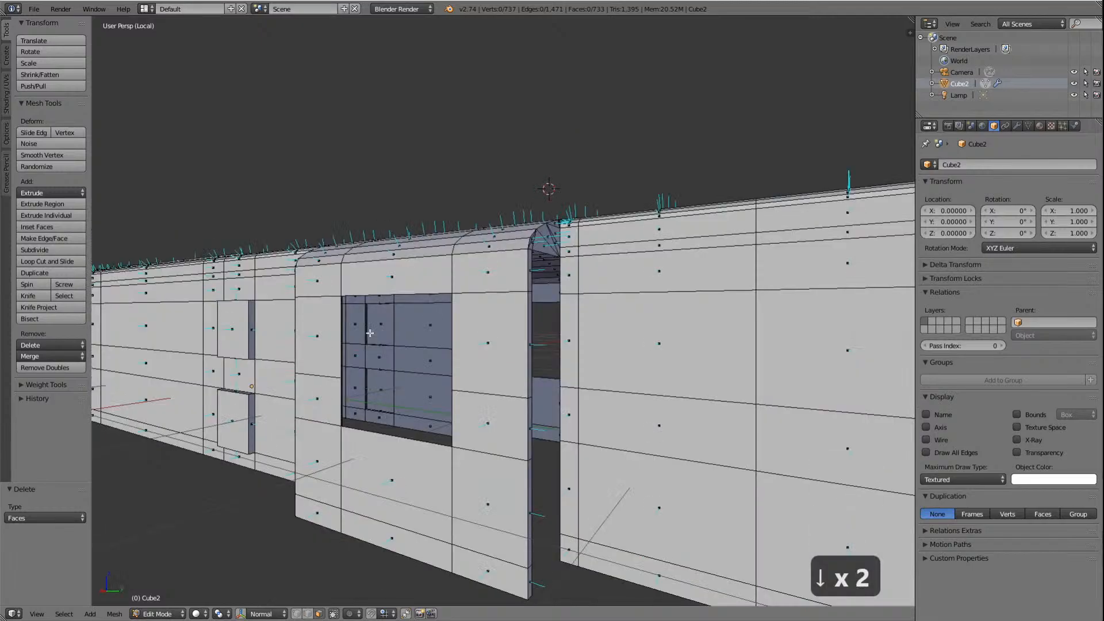
scroll(370, 333, down, 4)
scroll(333, 223, down, 3)
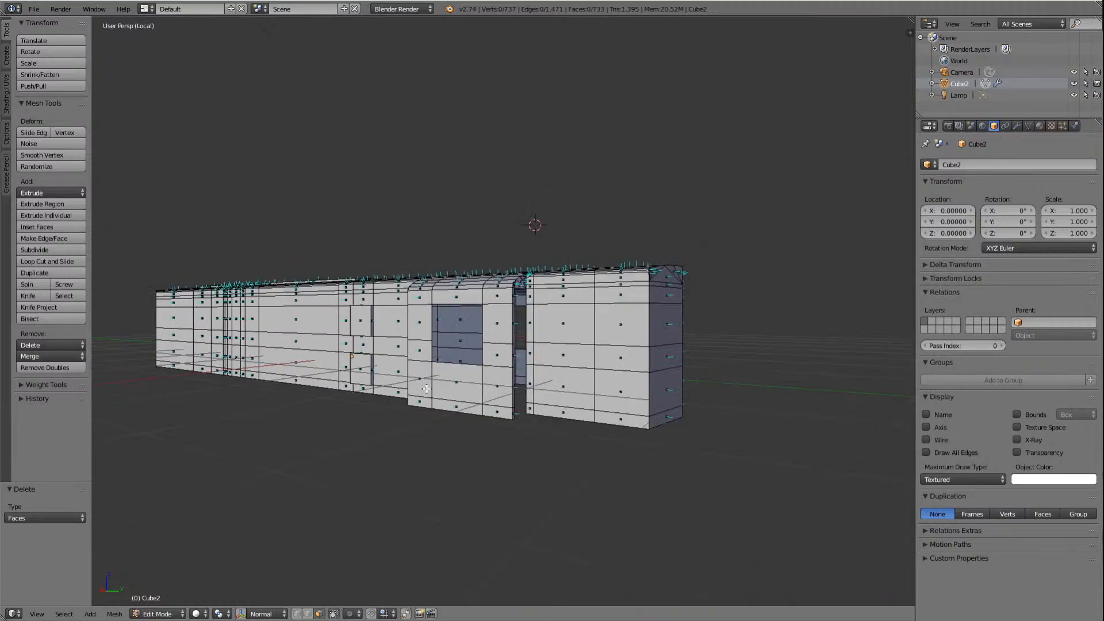
scroll(427, 389, down, 7)
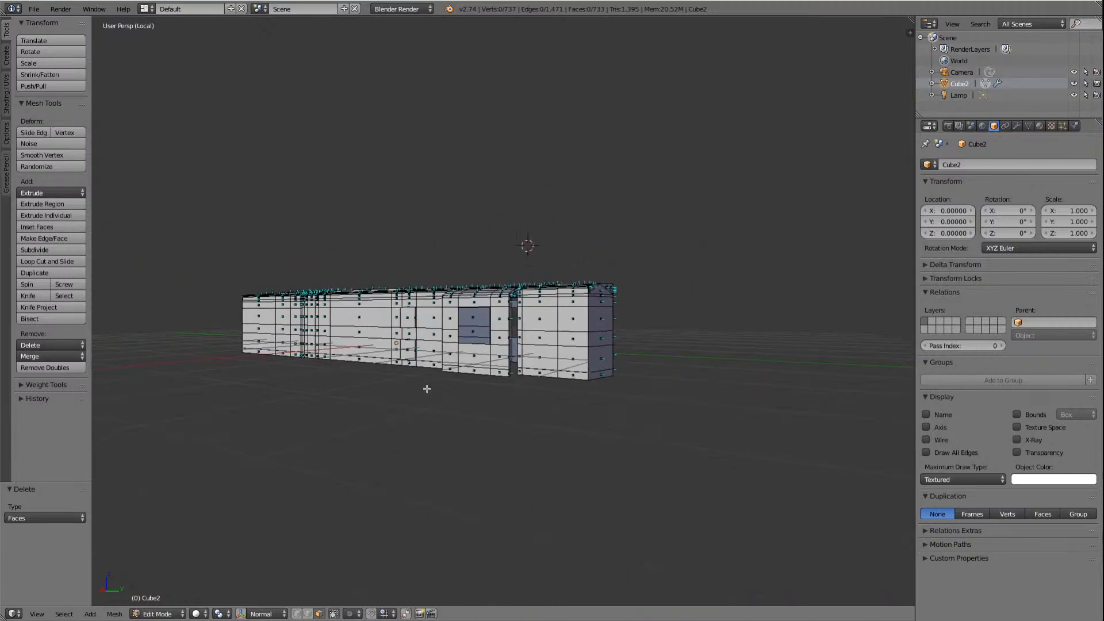
scroll(427, 388, up, 10)
scroll(427, 393, up, 2)
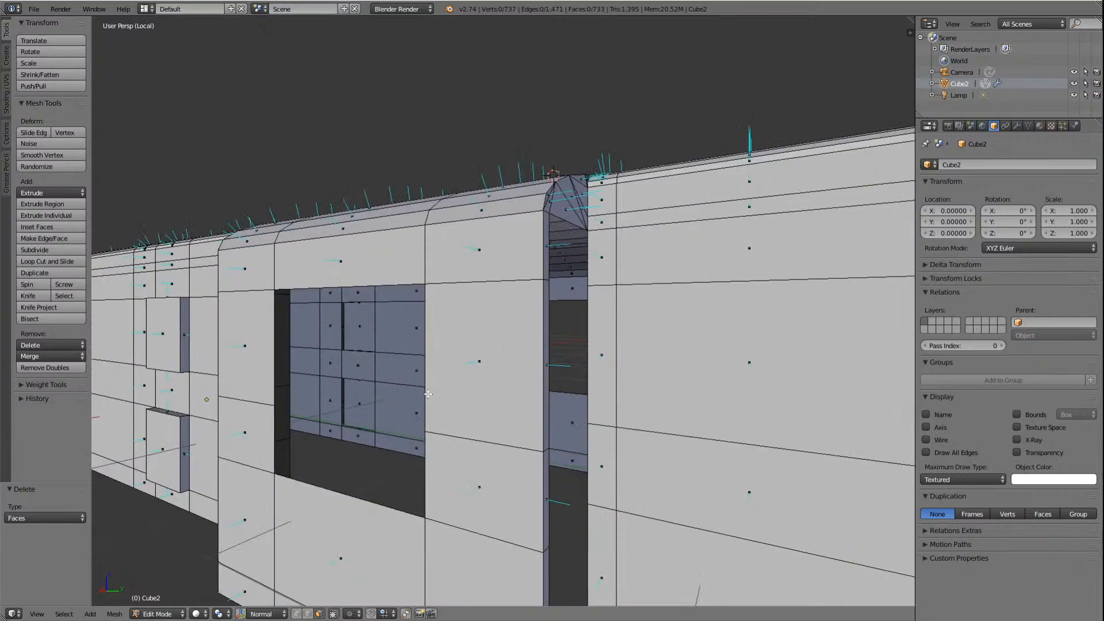
key(Left)
key(Left)
key(Left)
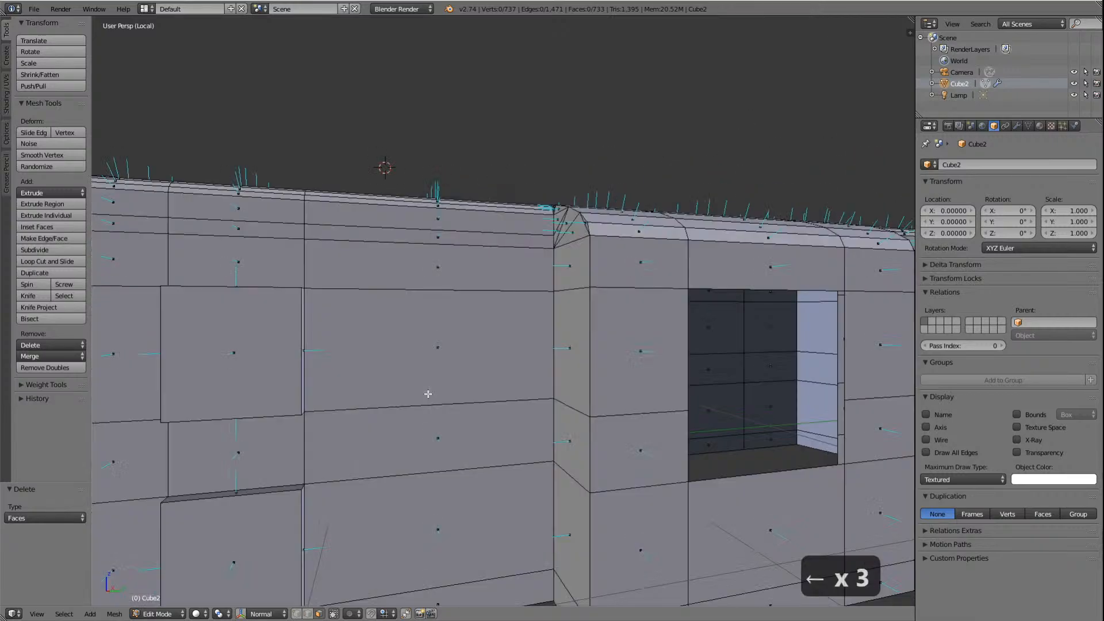
key(Up)
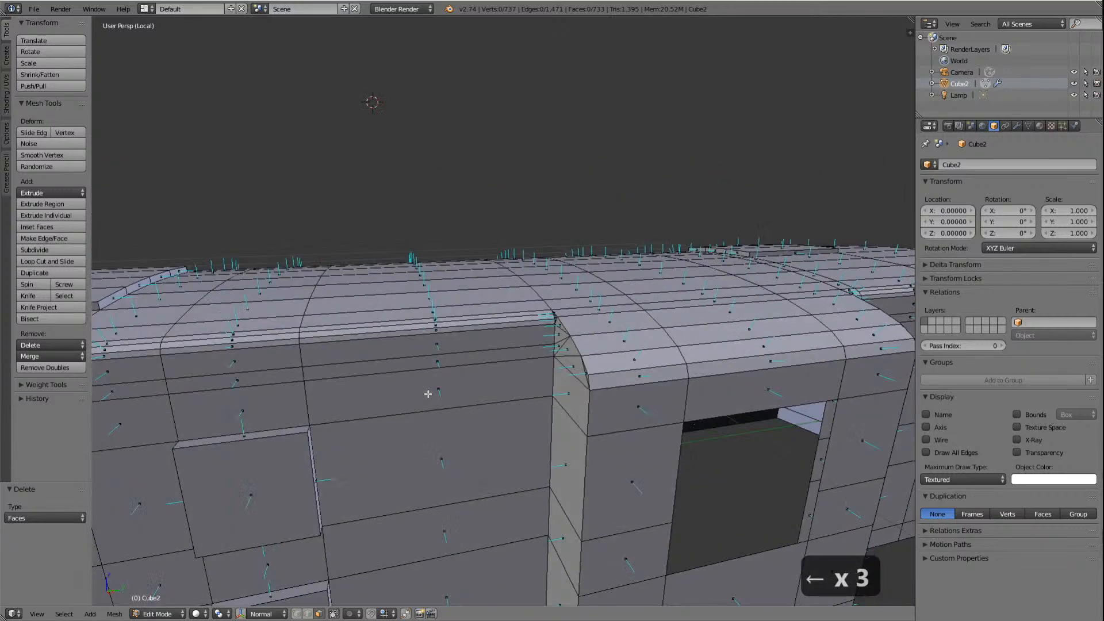
key(Right)
key(Right)
scroll(428, 394, down, 3)
key(Right)
Step: Return to orthographic view and examine the cab and nose end from the front, both sides and at roof level
key(KP_5)
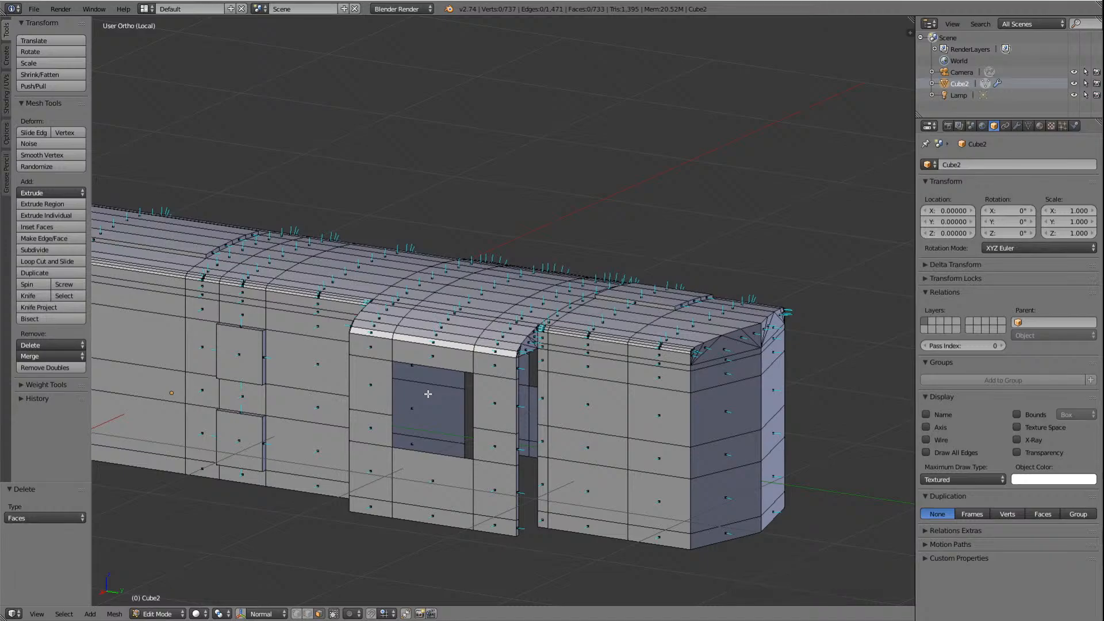
key(Right)
key(Right)
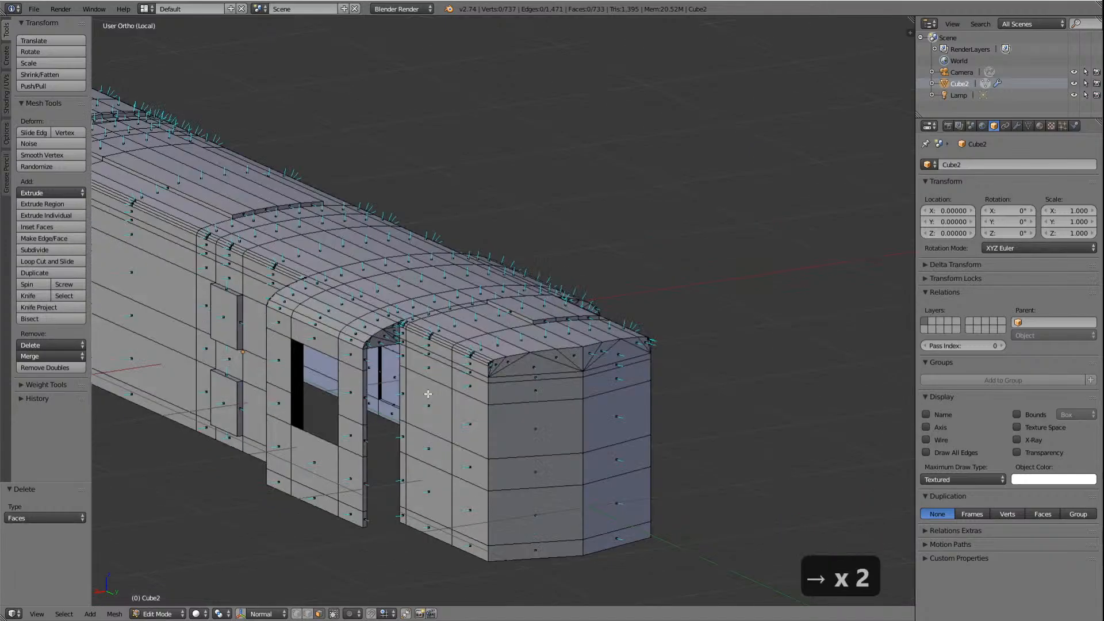
key(Right)
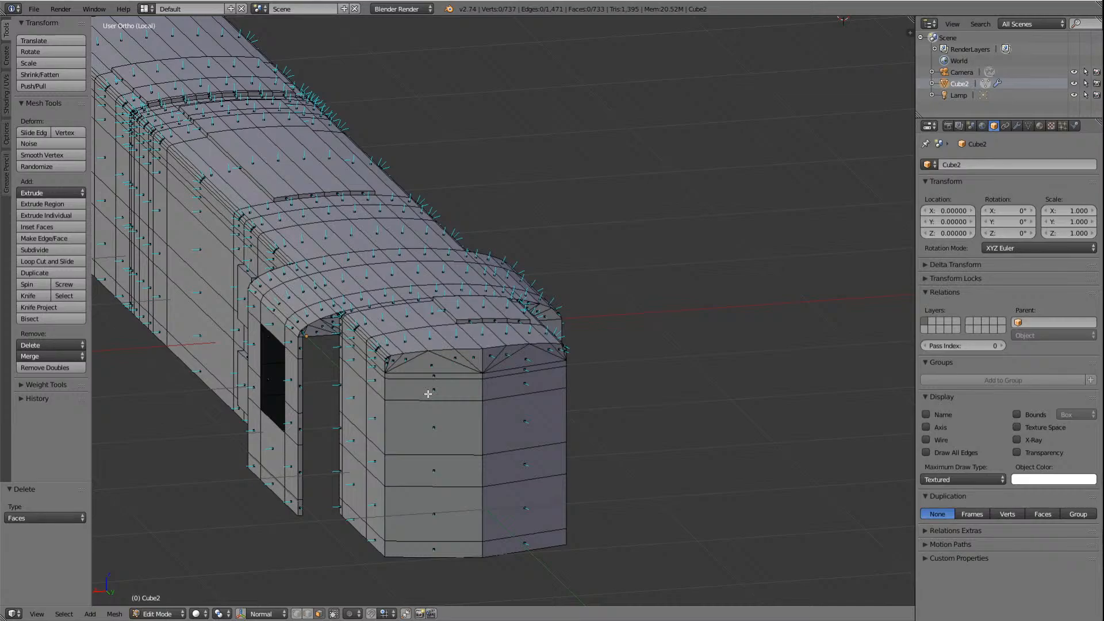
key(Right)
key(Right)
key(Right)
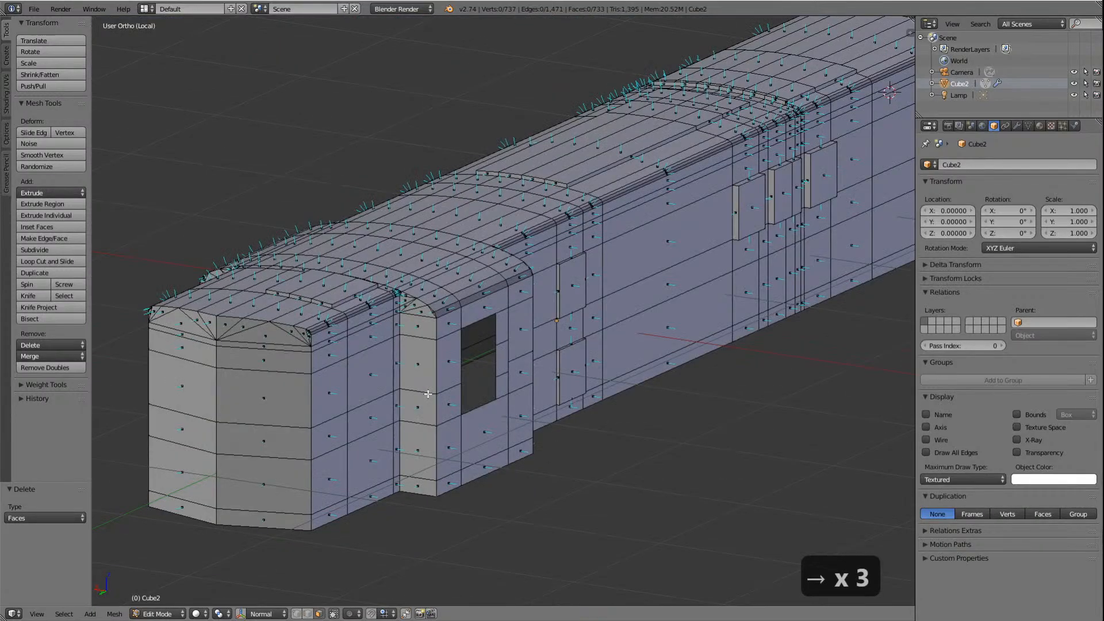
key(Down)
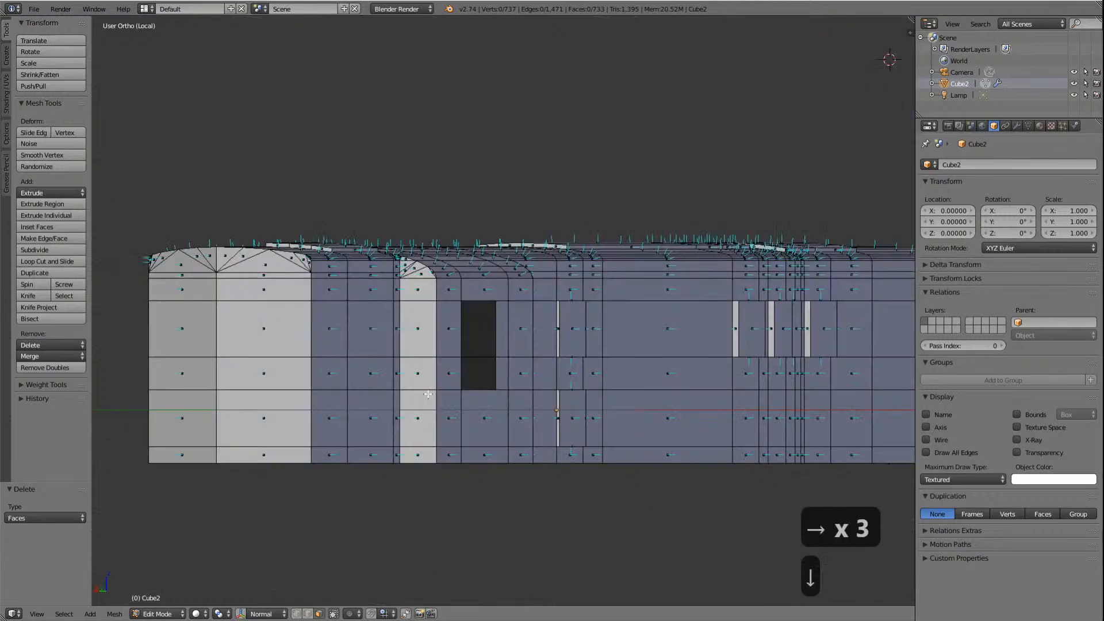
key(Left)
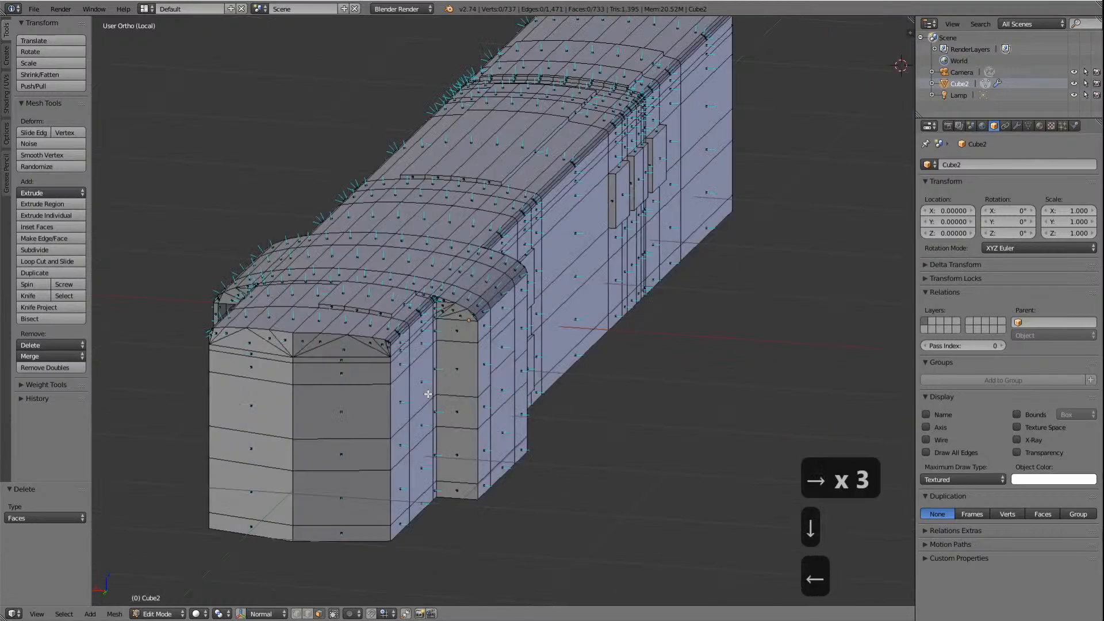
key(shift+Left)
key(shift+Left)
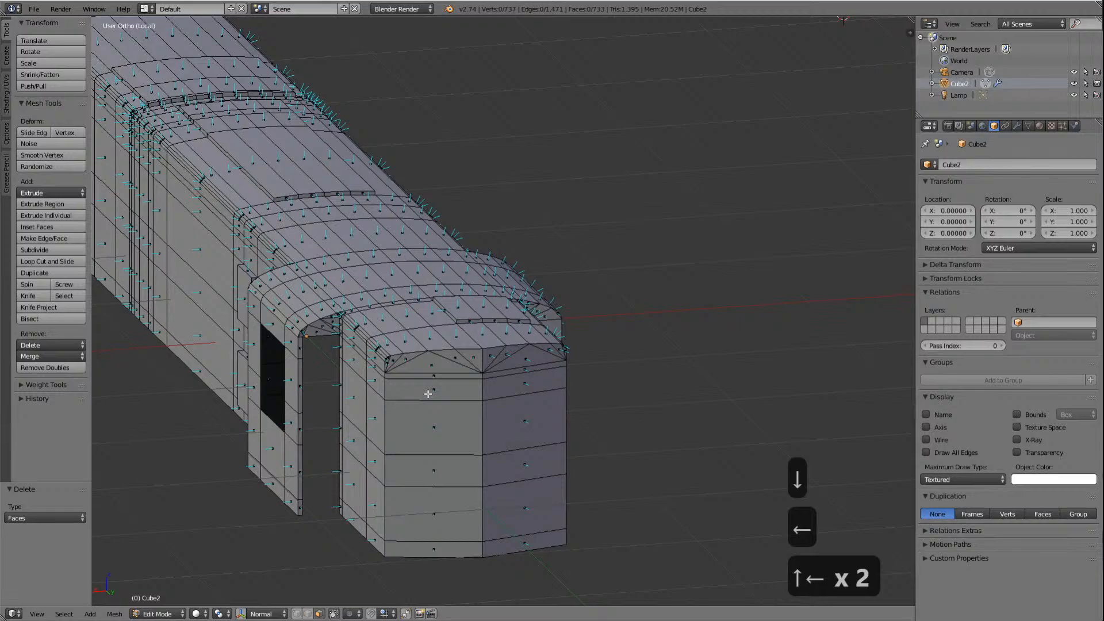
shift+scroll(404, 209, up, 4)
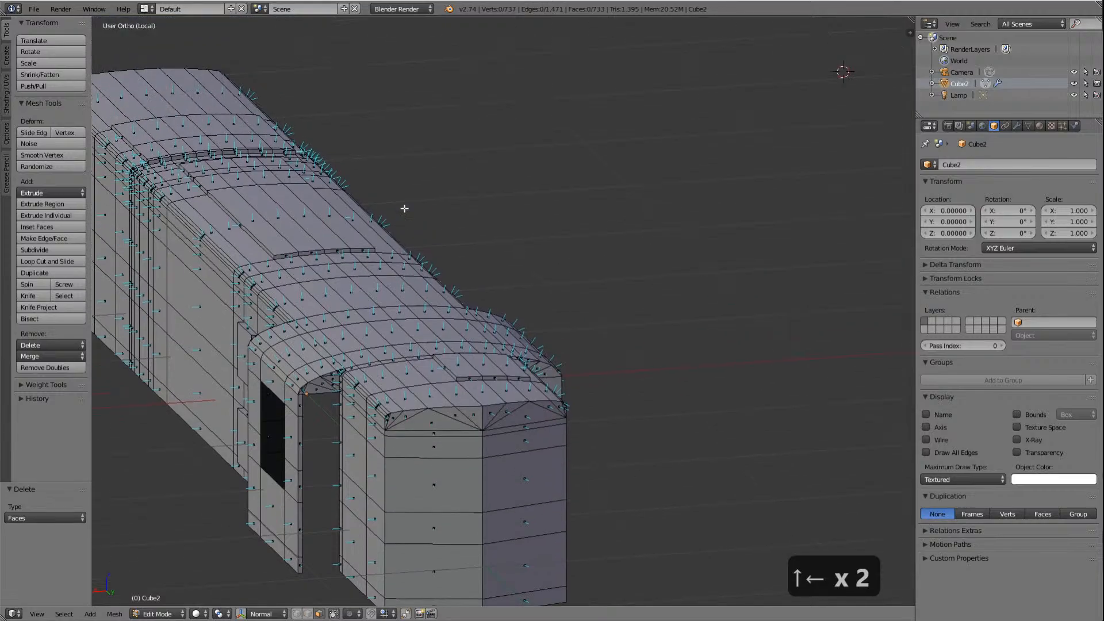
shift+scroll(404, 208, up, 3)
ctrl+scroll(370, 99, down, 15)
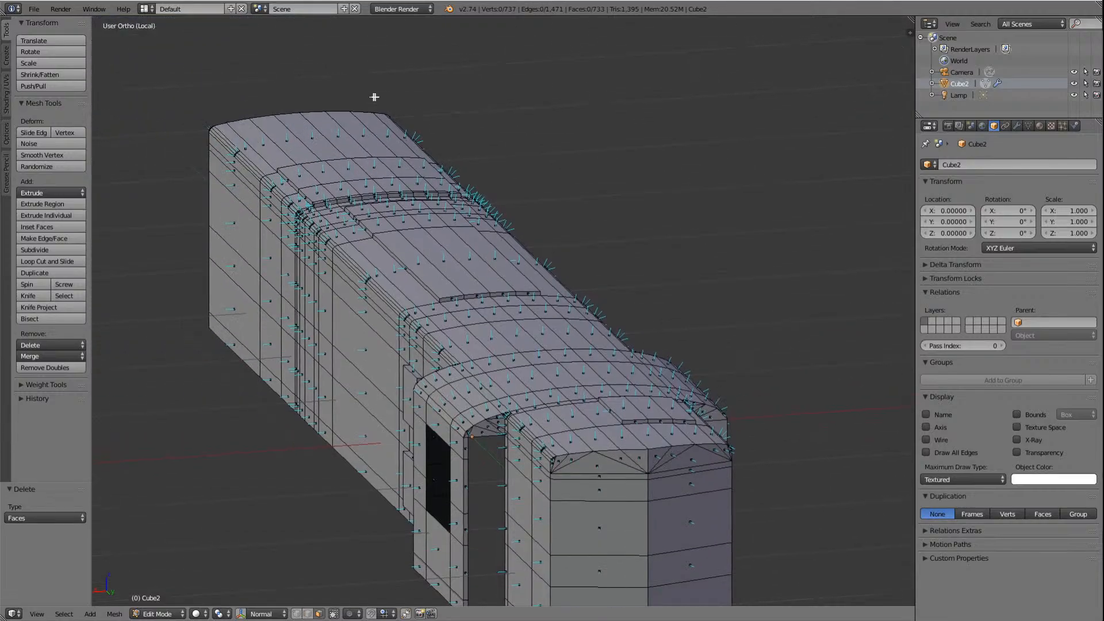
Step: Examine the long body side and the raised roof panels at the end opposite the nose
key(Left)
key(Left)
key(Left)
key(Left)
key(Left)
key(Left)
key(Left)
key(Left)
key(Left)
key(Left)
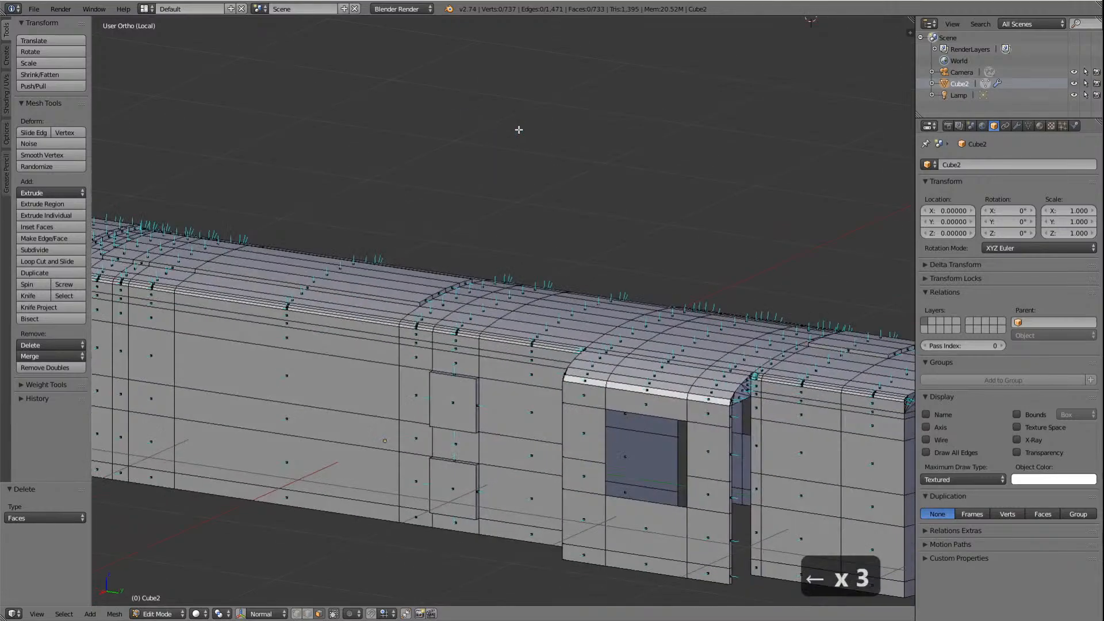
scroll(519, 130, down, 3)
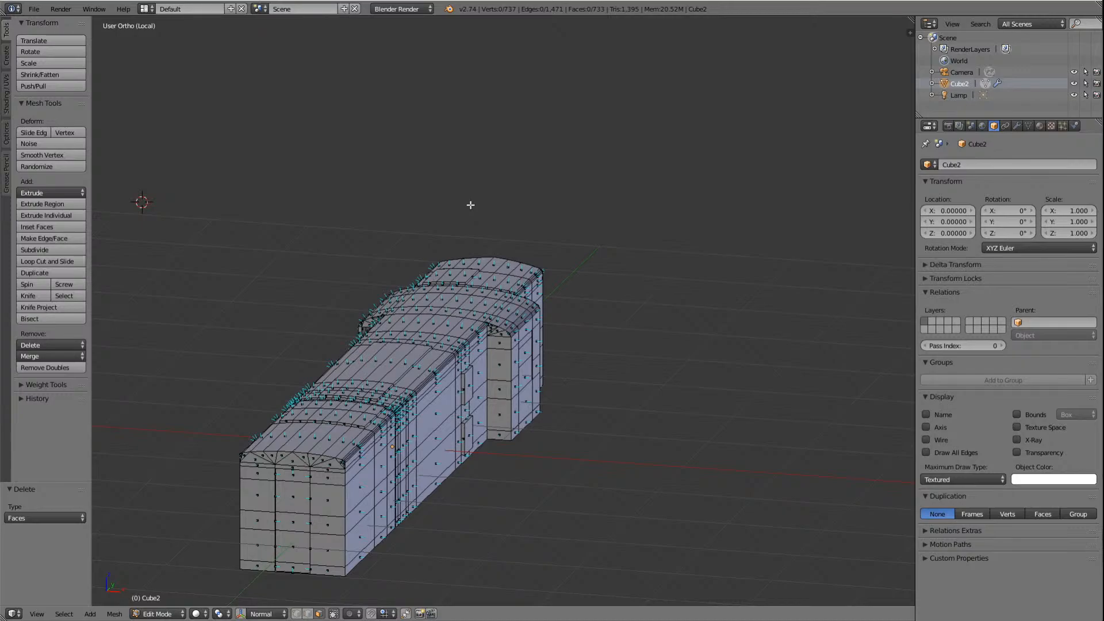
shift+scroll(412, 388, down, 6)
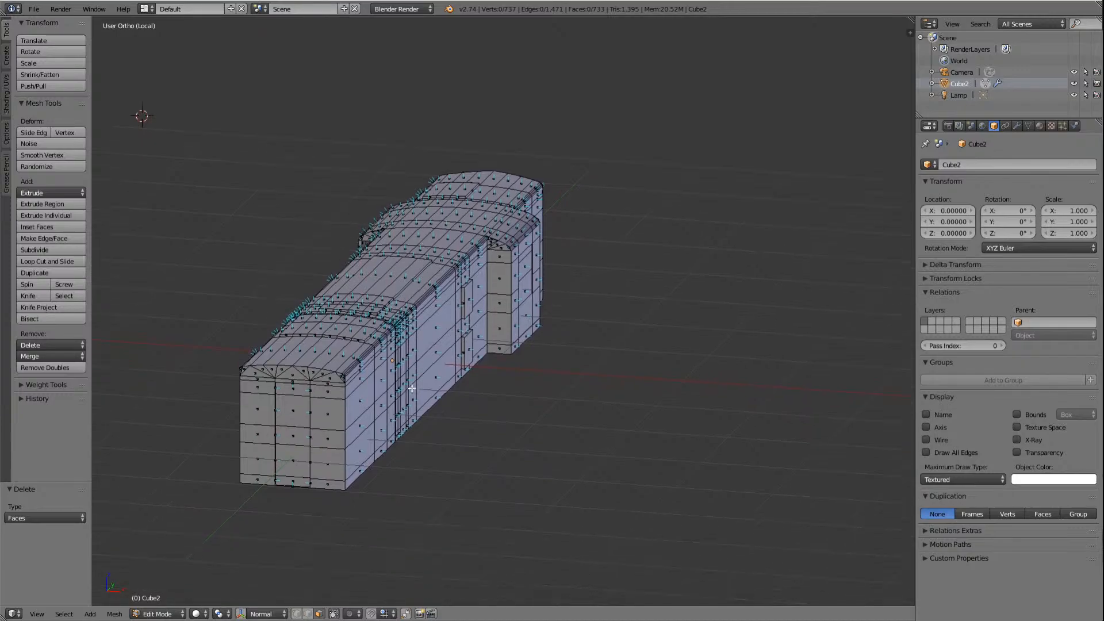
ctrl+scroll(412, 388, down, 4)
ctrl+scroll(412, 388, down, 3)
scroll(561, 421, up, 6)
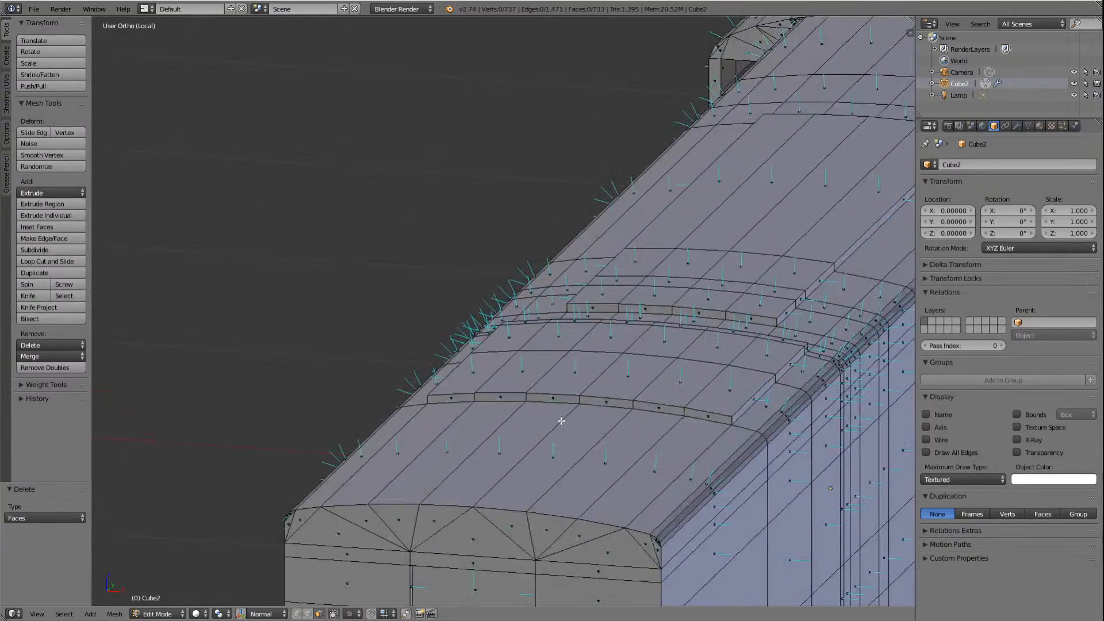
shift+scroll(562, 421, down, 5)
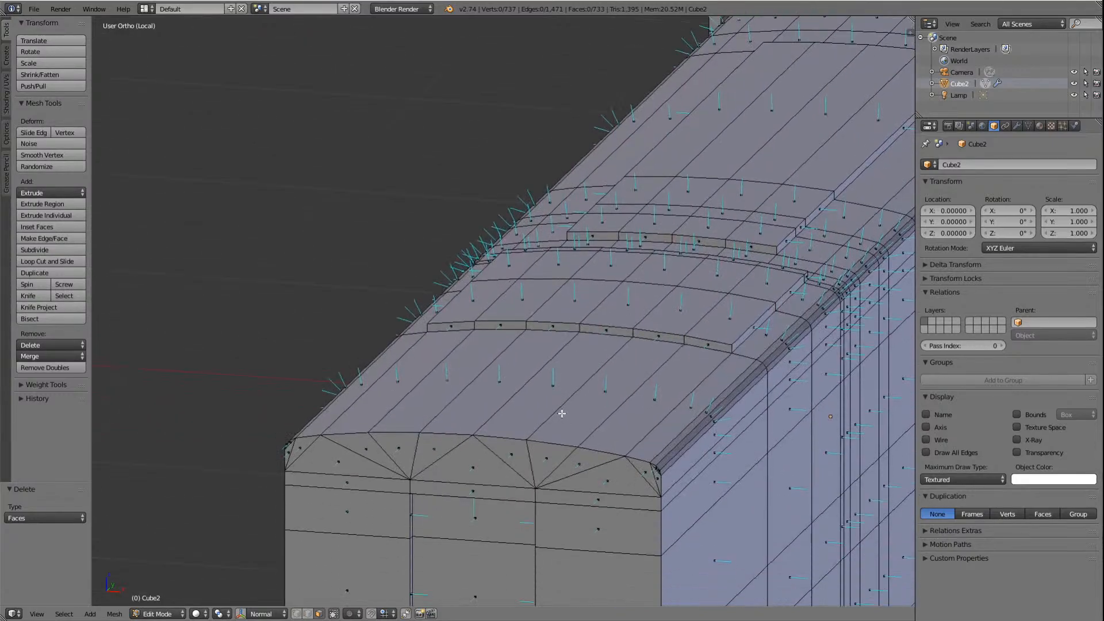
Step: Compare the roof at the end opposite the nose with the reference drawing in left side view, and inspect it from above
key(ctrl+KP_3)
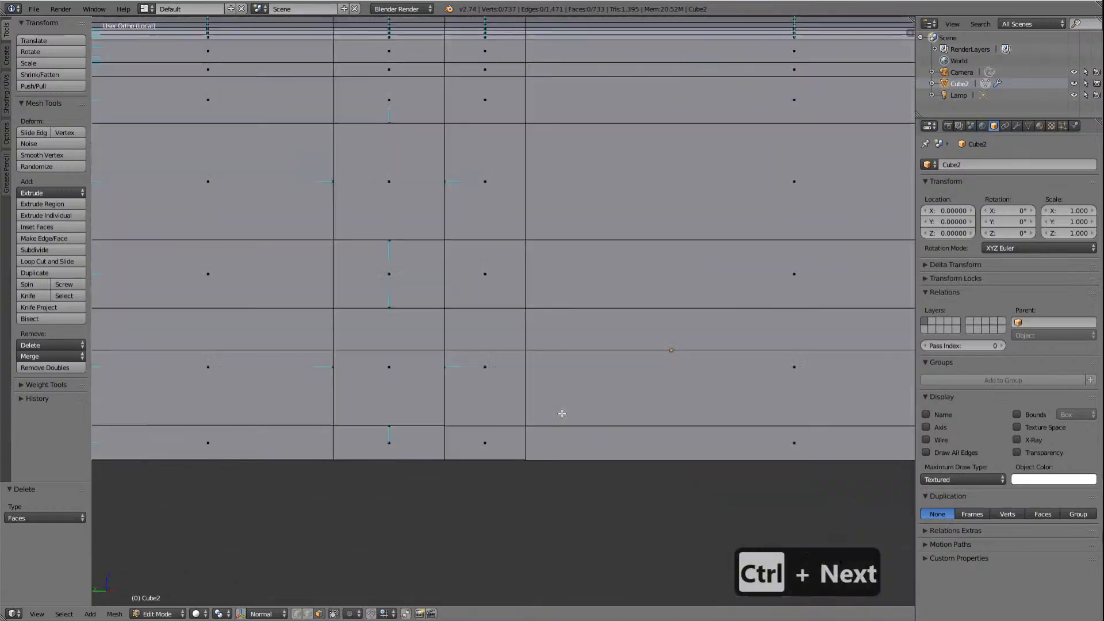
scroll(562, 414, down, 7)
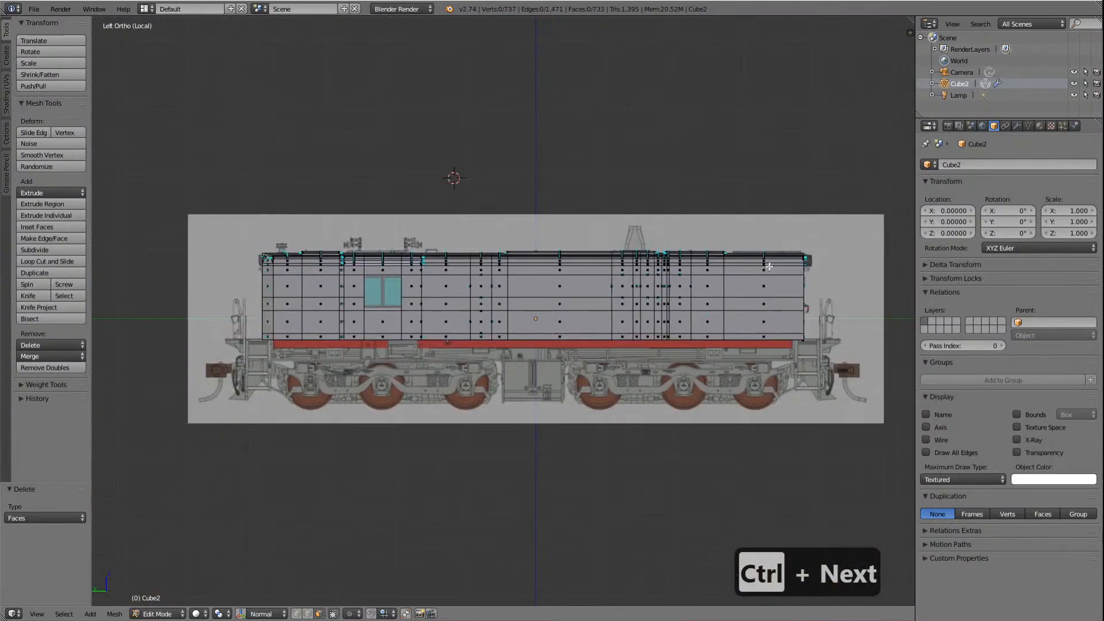
shift+scroll(767, 263, up, 4)
ctrl+scroll(768, 263, down, 12)
scroll(671, 317, up, 7)
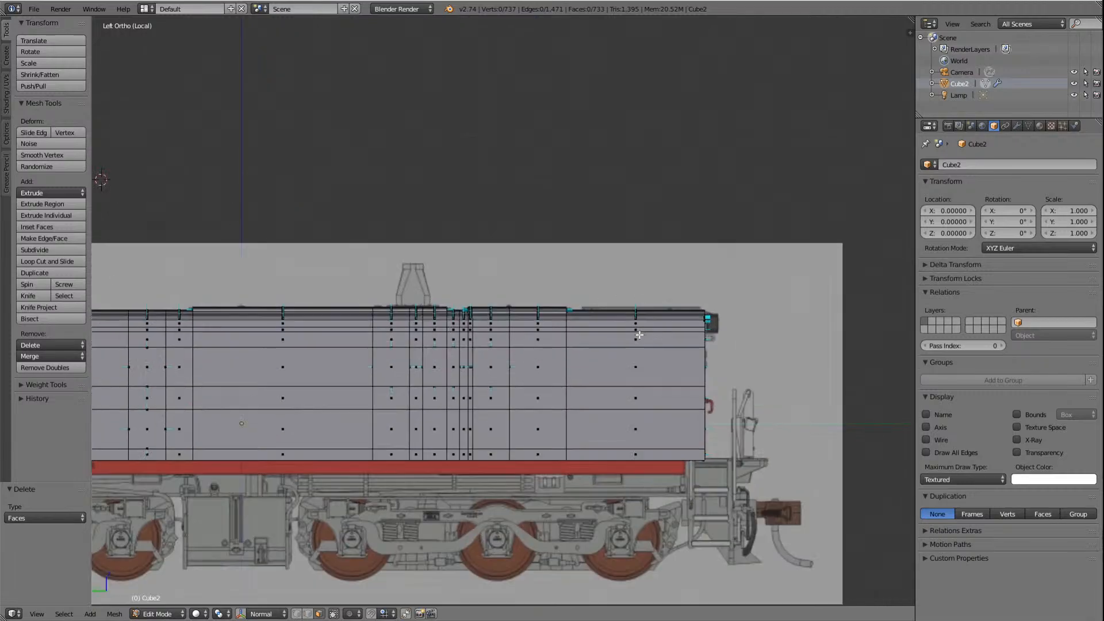
ctrl+scroll(640, 334, down, 8)
scroll(613, 344, up, 3)
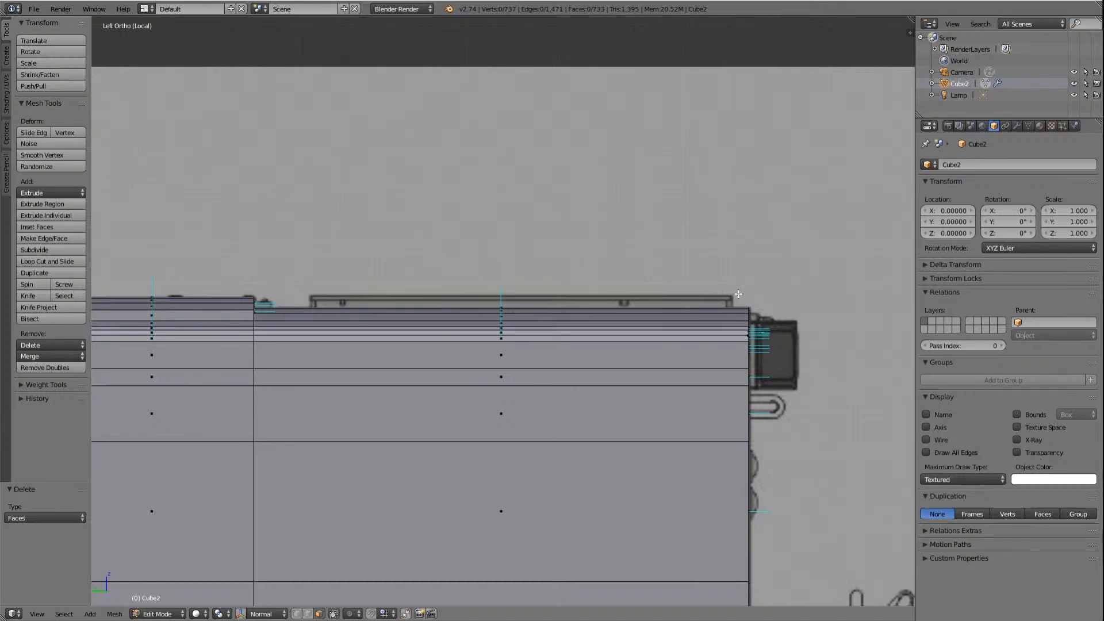
scroll(713, 300, down, 6)
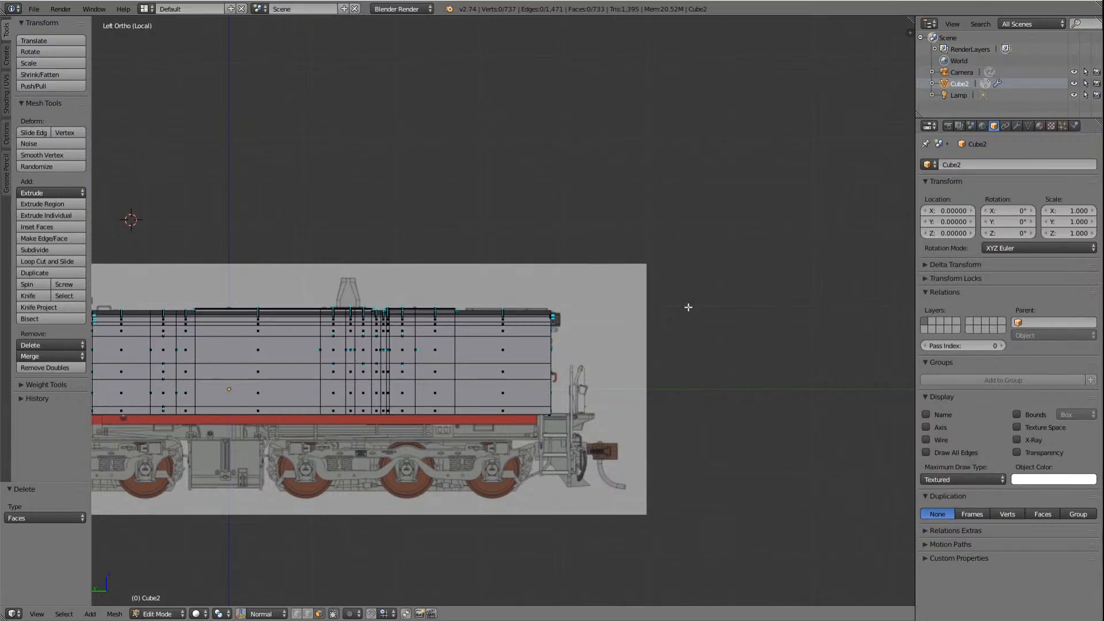
key(KP_8)
key(KP_8)
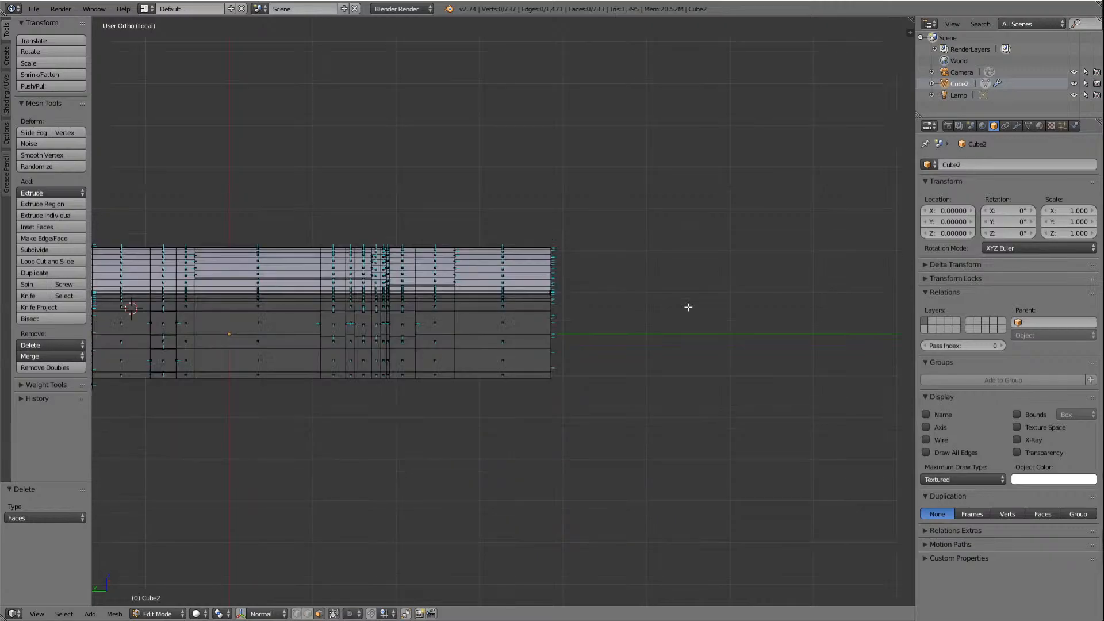
scroll(659, 263, up, 4)
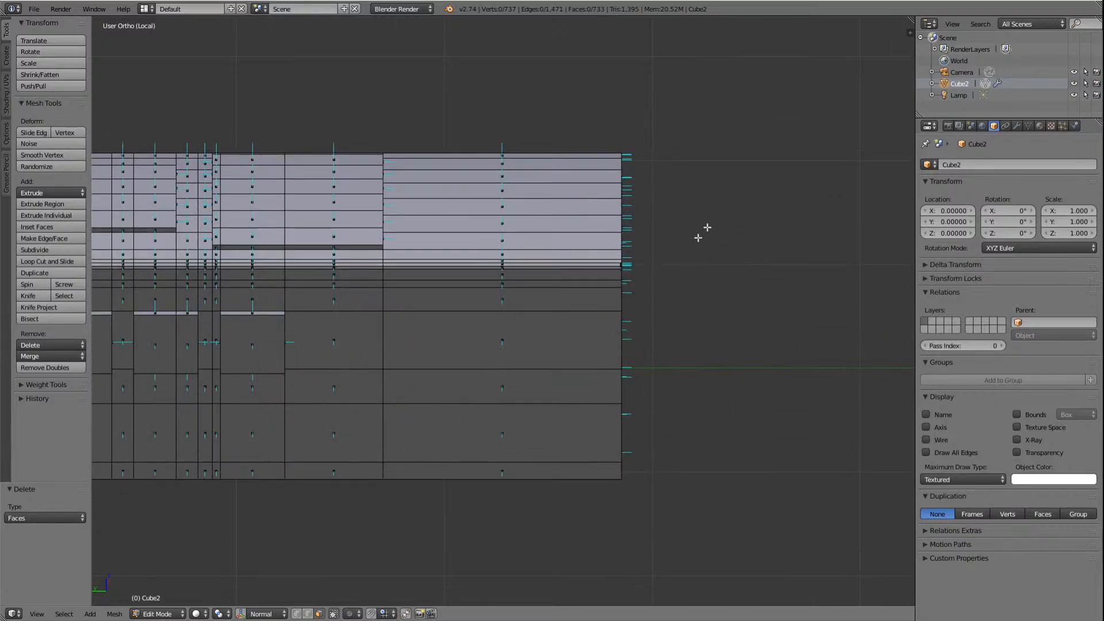
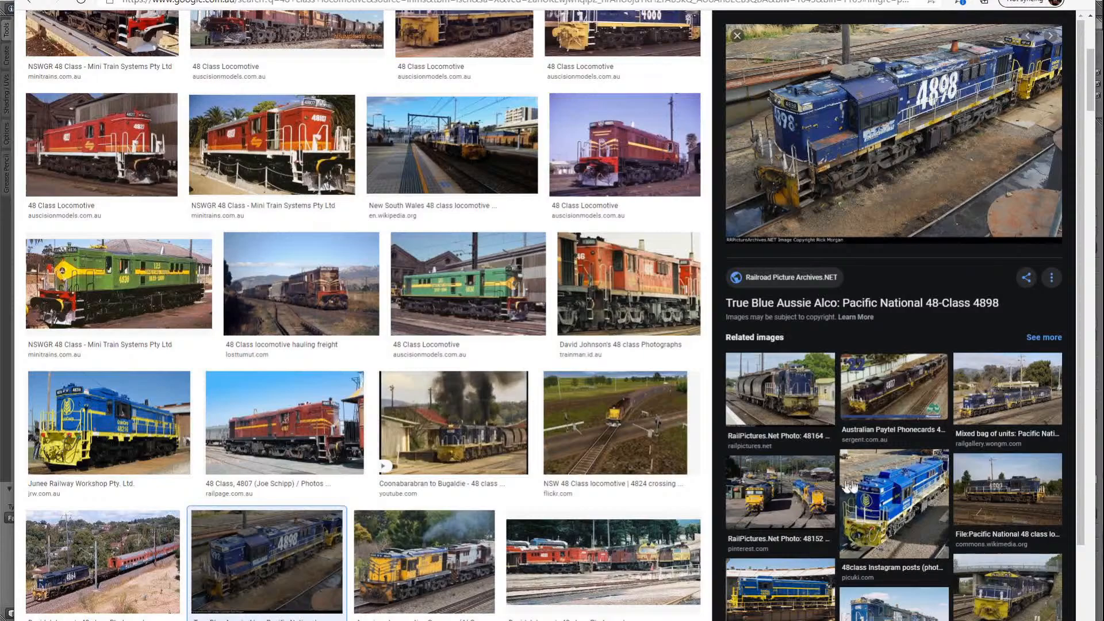
Step: Switch to the web browser and study 48 Class photos in the image results, including the blue Picuki and the O Scale NSWGR MK1 images
click(892, 494)
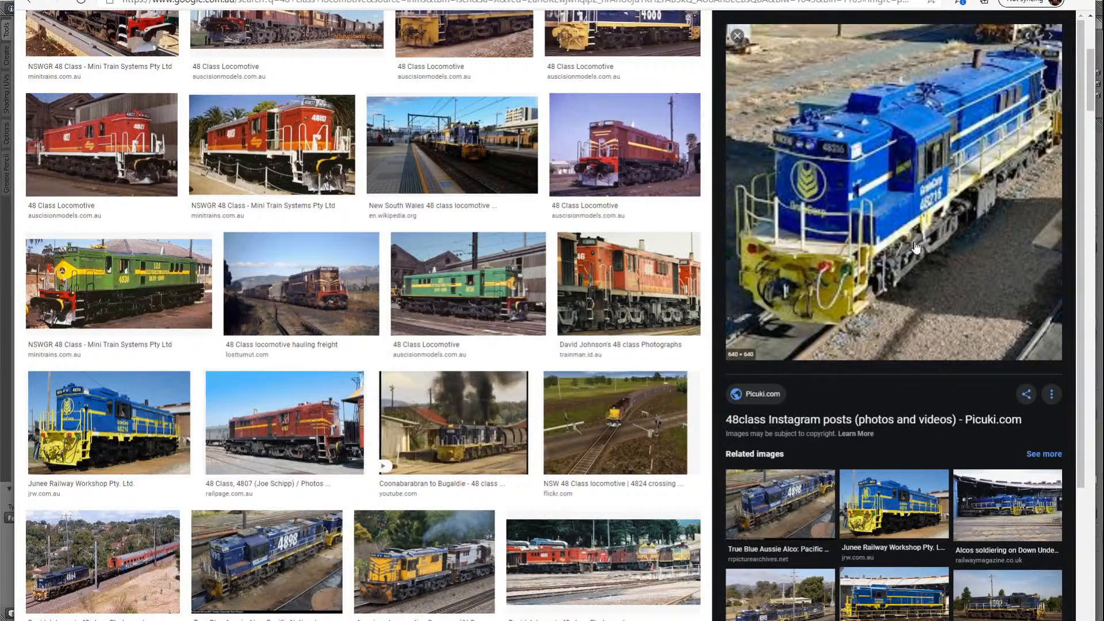
click(887, 196)
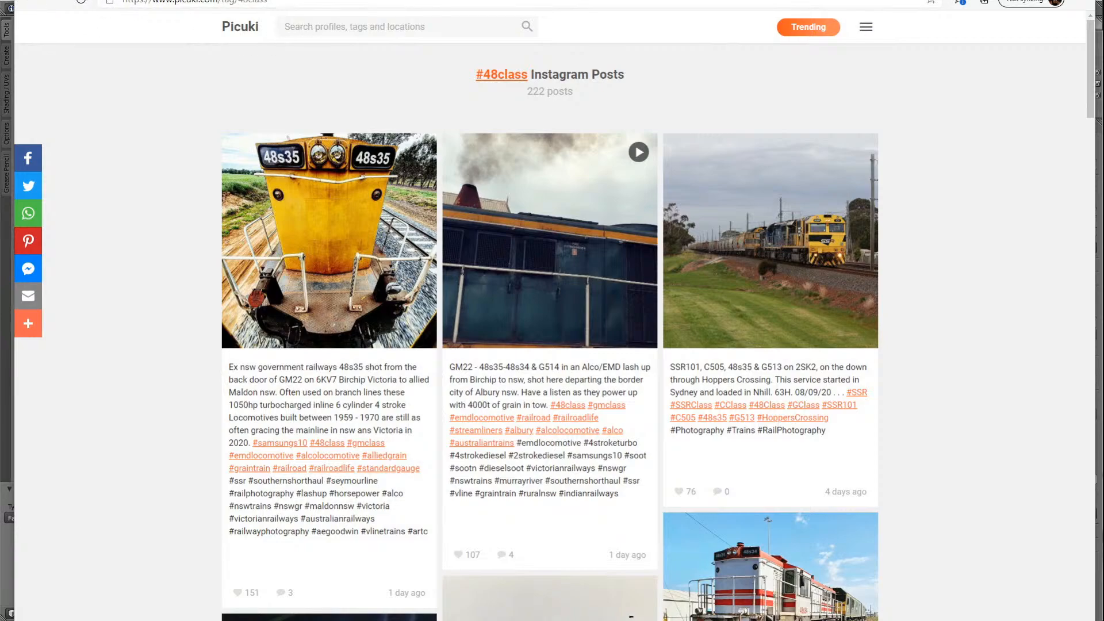
click(178, 1)
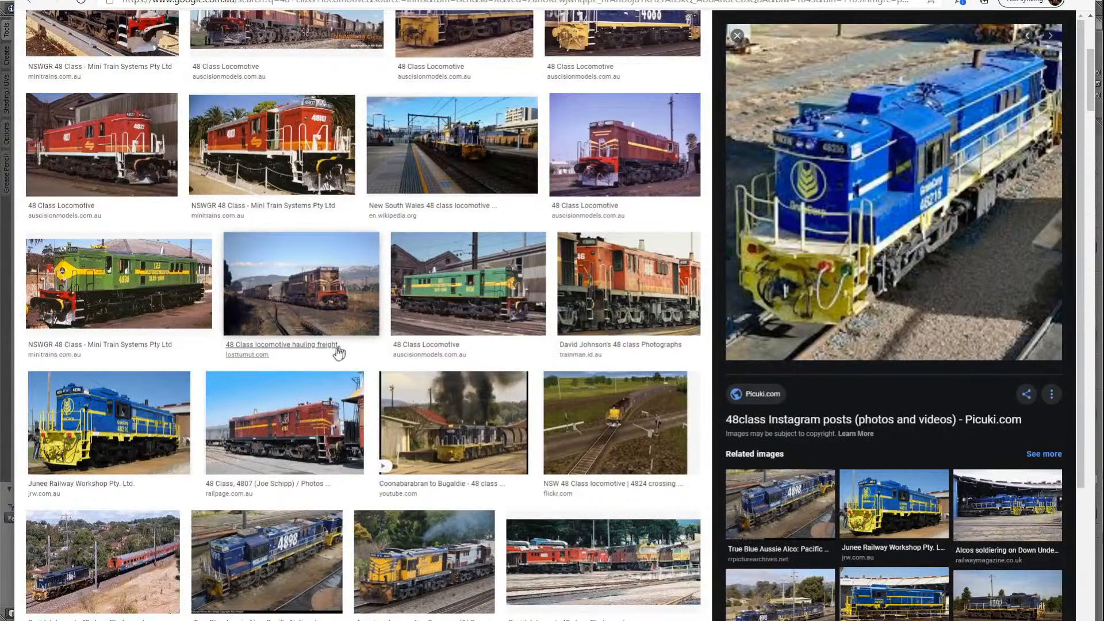
scroll(338, 352, down, 3)
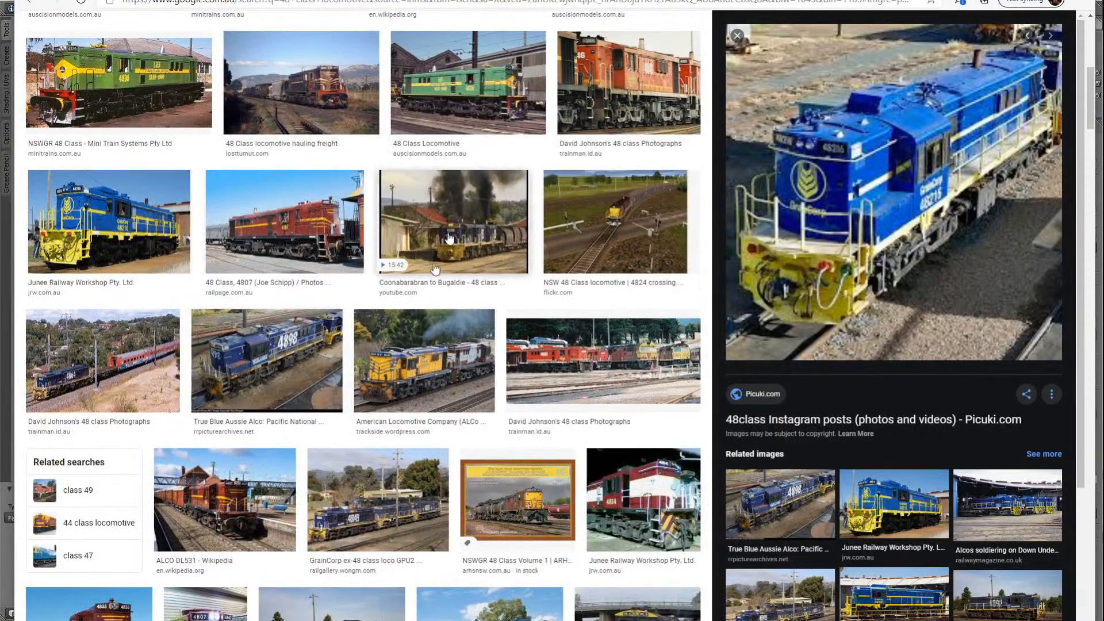
scroll(452, 245, down, 10)
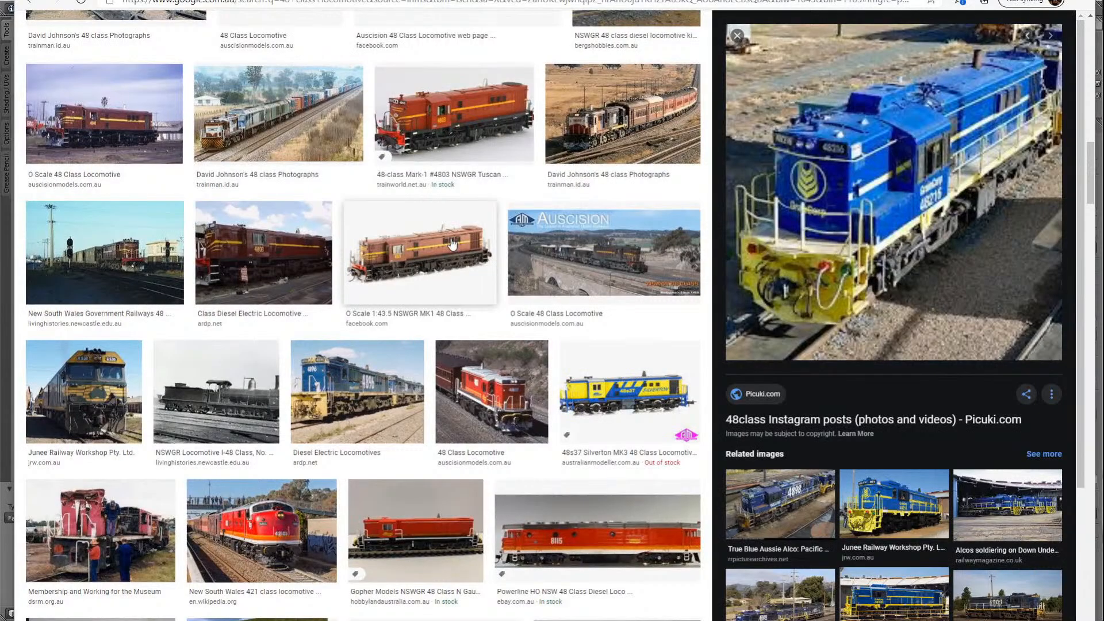
click(457, 252)
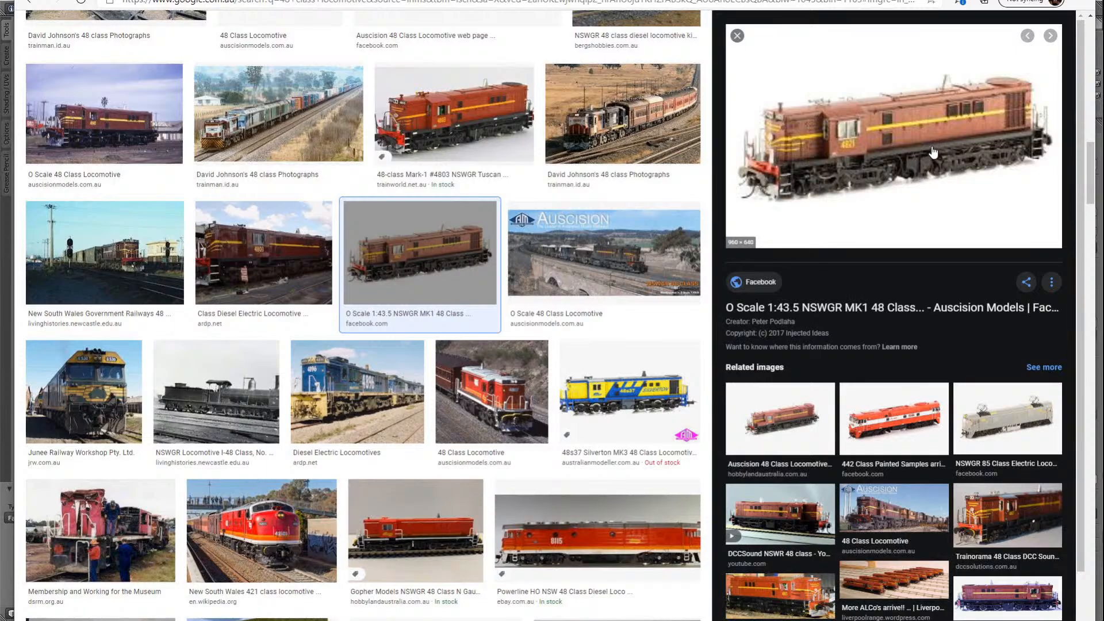
Step: Examine the roof details of the 48 Class models on the Auscision page, from Indian Red to Freight Rail, and return to the image results
click(172, 0)
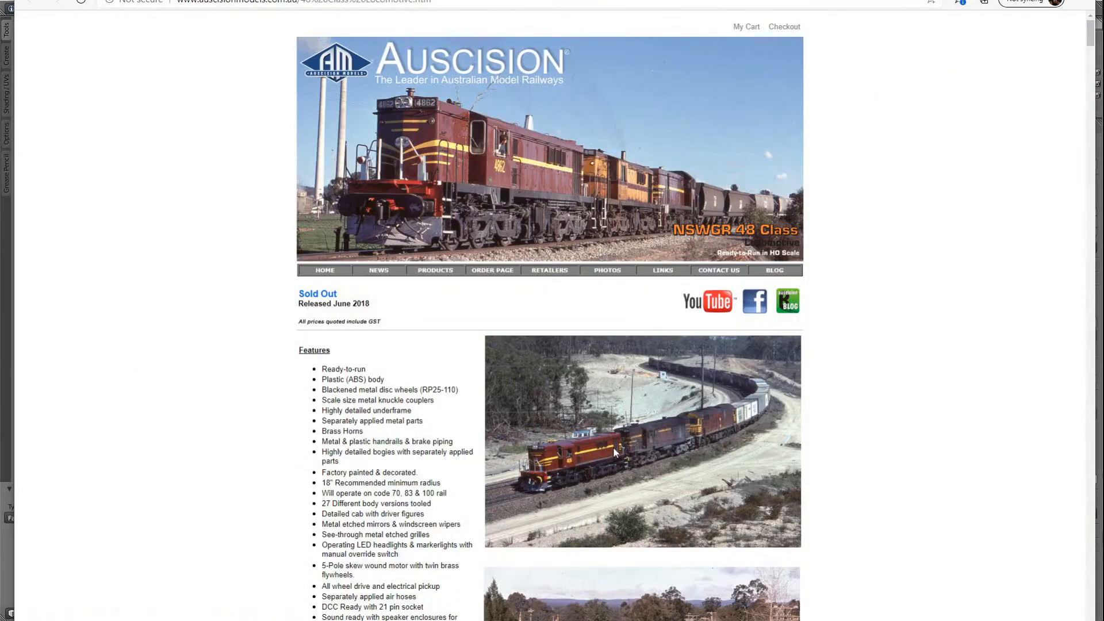
scroll(642, 515, down, 8)
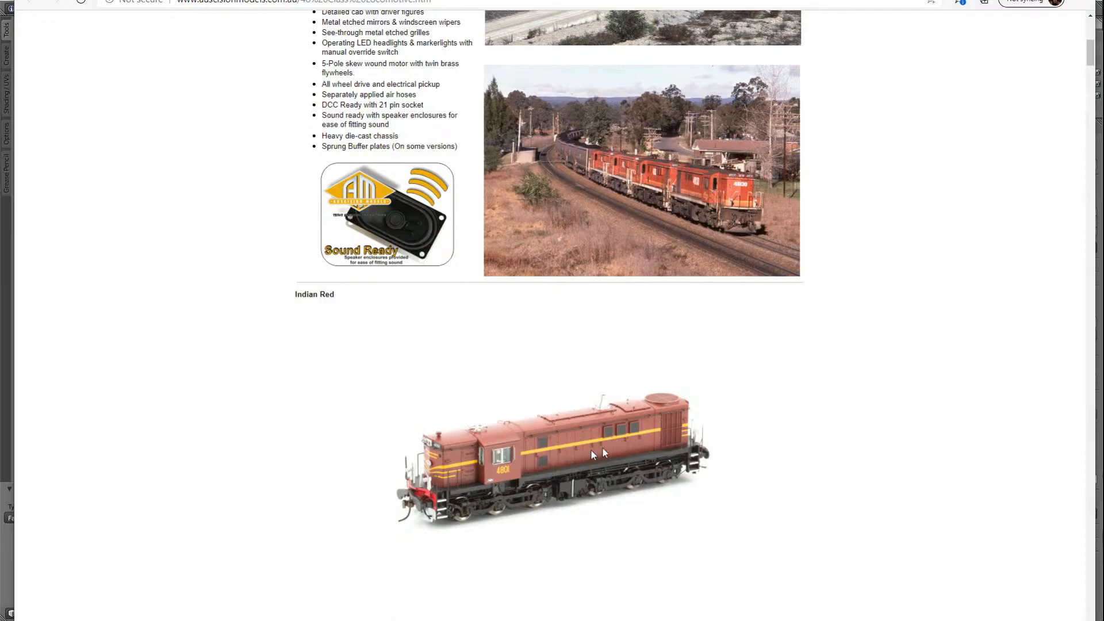
scroll(748, 452, down, 2)
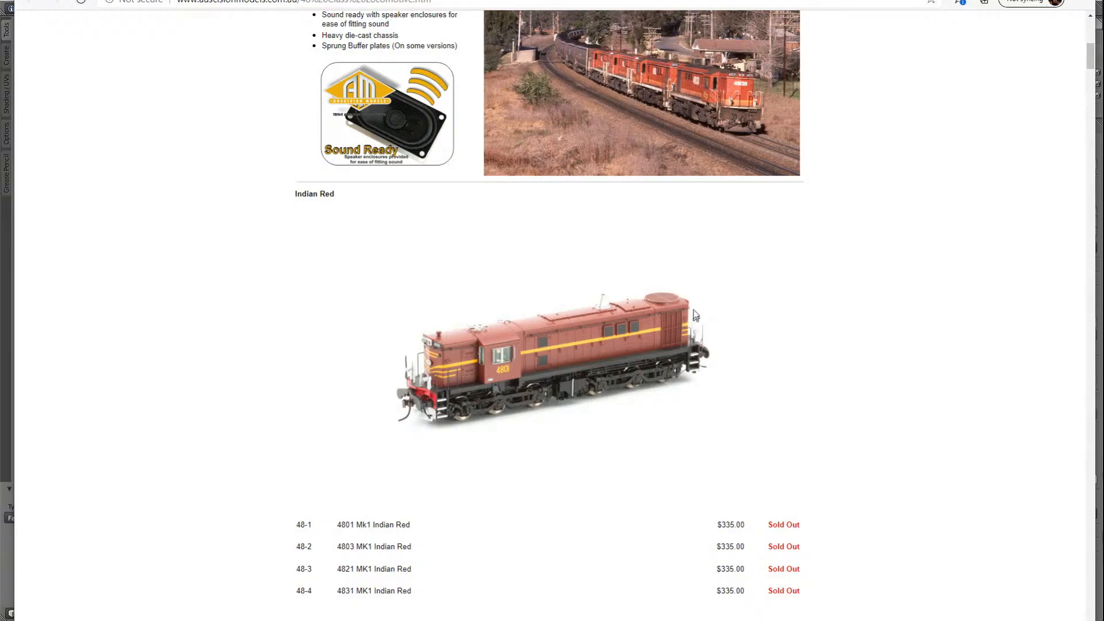
scroll(604, 343, down, 6)
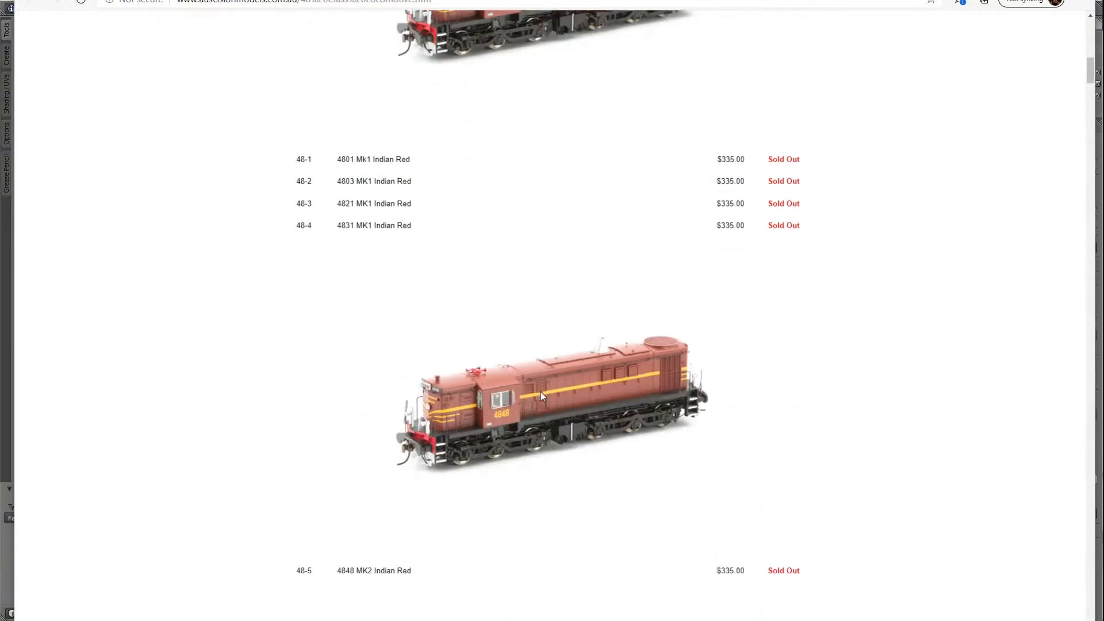
scroll(540, 392, down, 20)
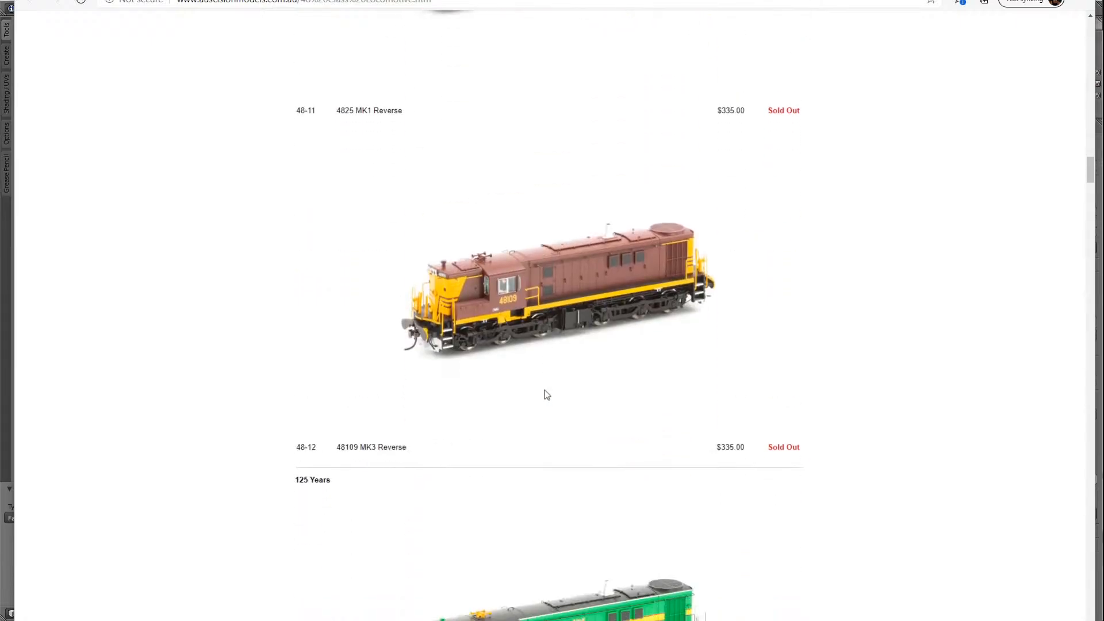
scroll(547, 395, down, 13)
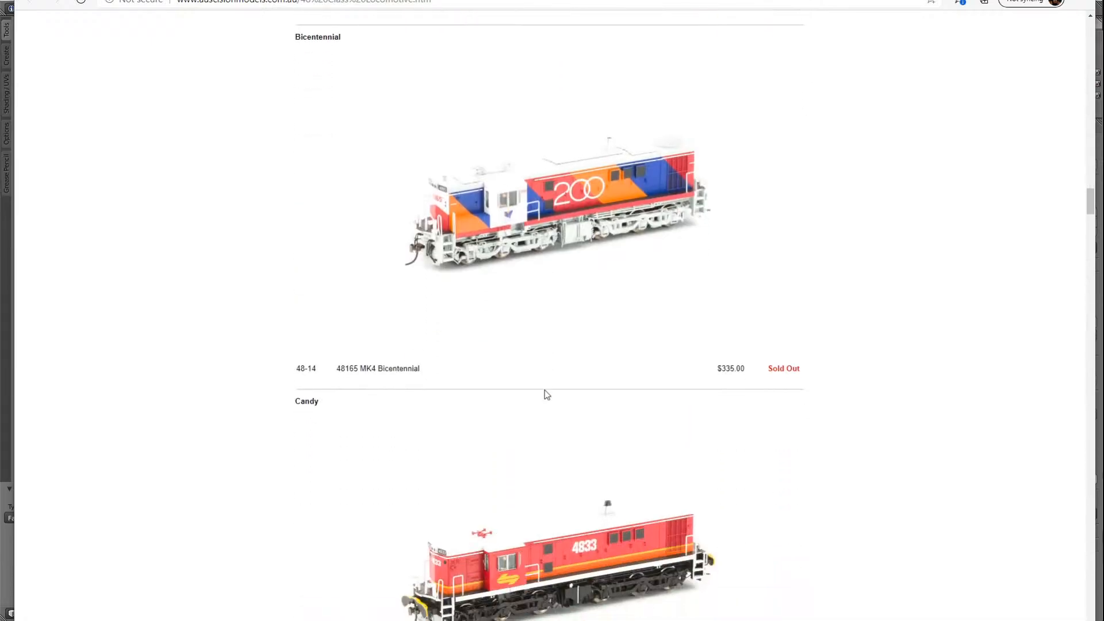
scroll(547, 394, down, 4)
scroll(547, 395, down, 7)
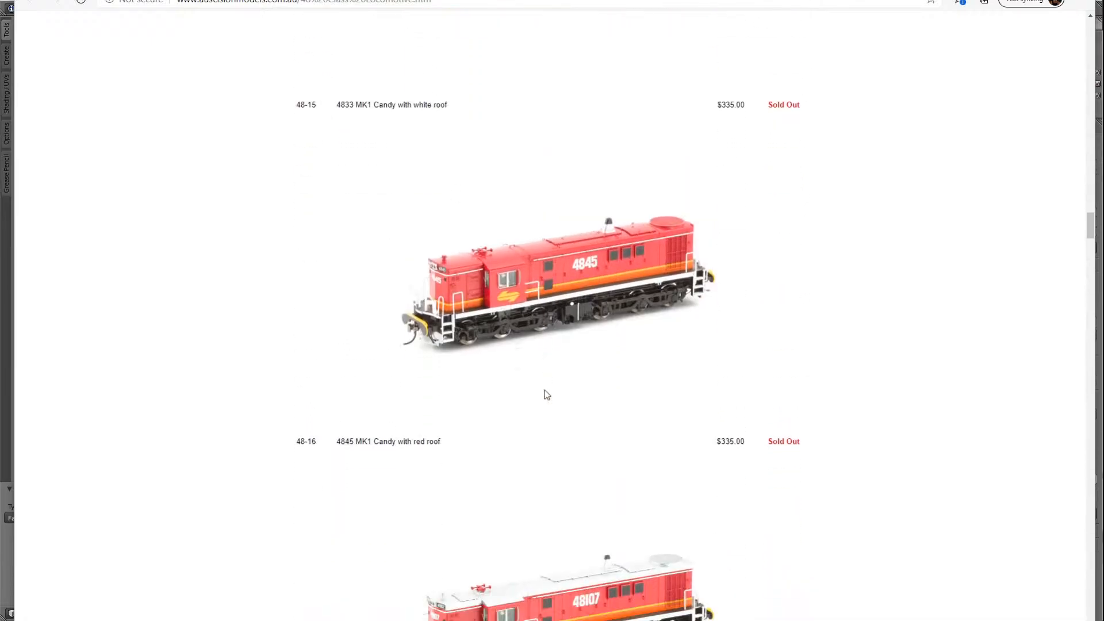
scroll(547, 394, down, 20)
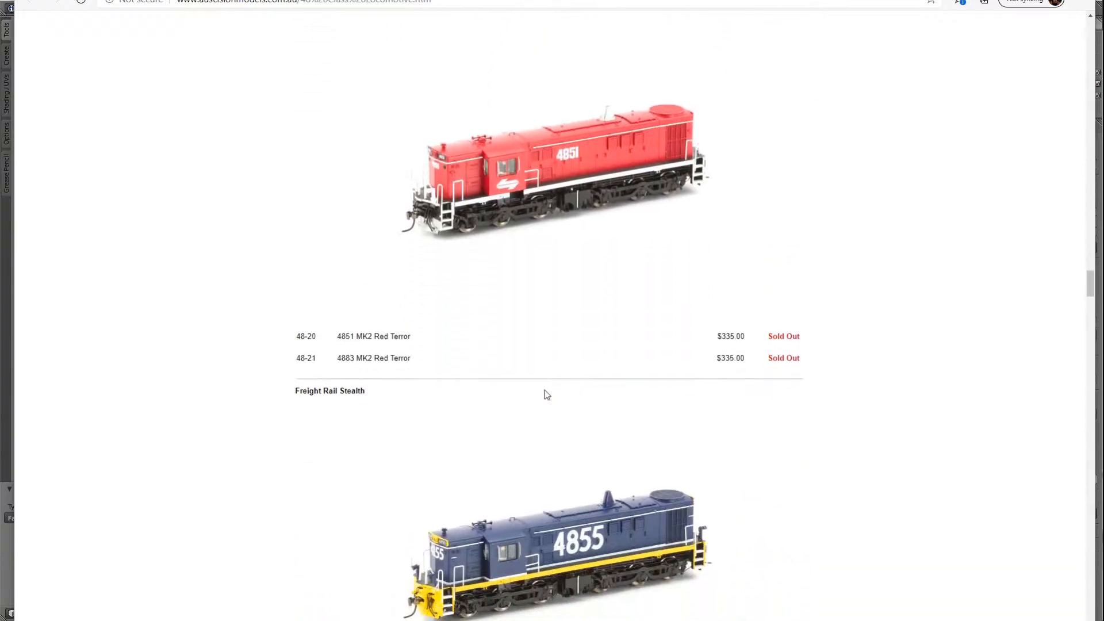
scroll(544, 390, down, 5)
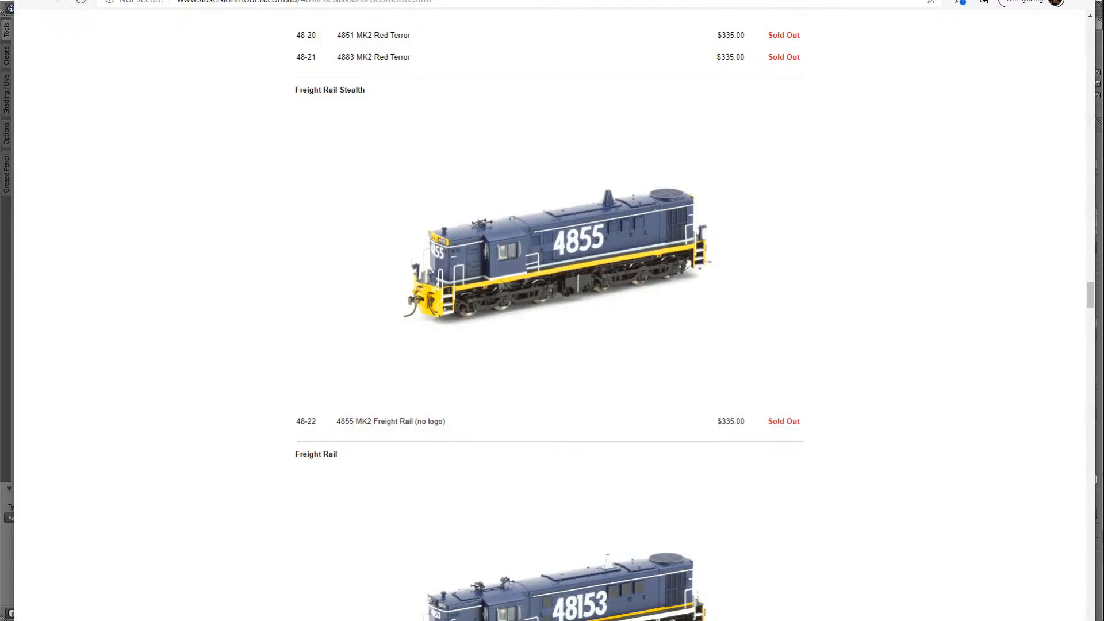
click(78, 0)
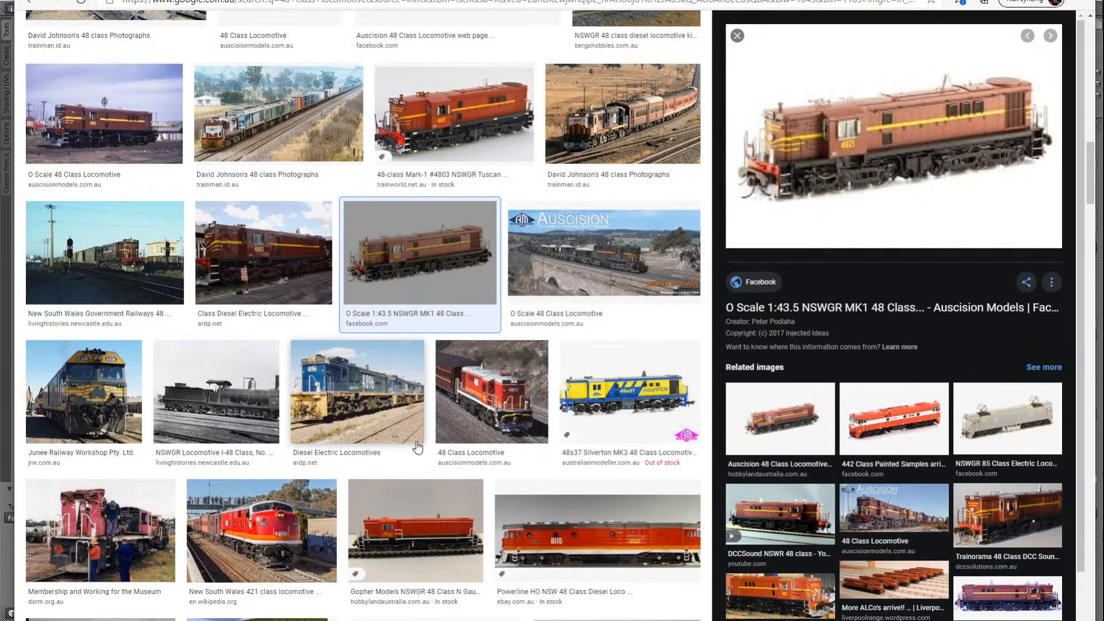
Step: Preview the Cootamundra Loco - Graincorp 48 class photo and look through further image results for views of the roof
scroll(402, 459, down, 9)
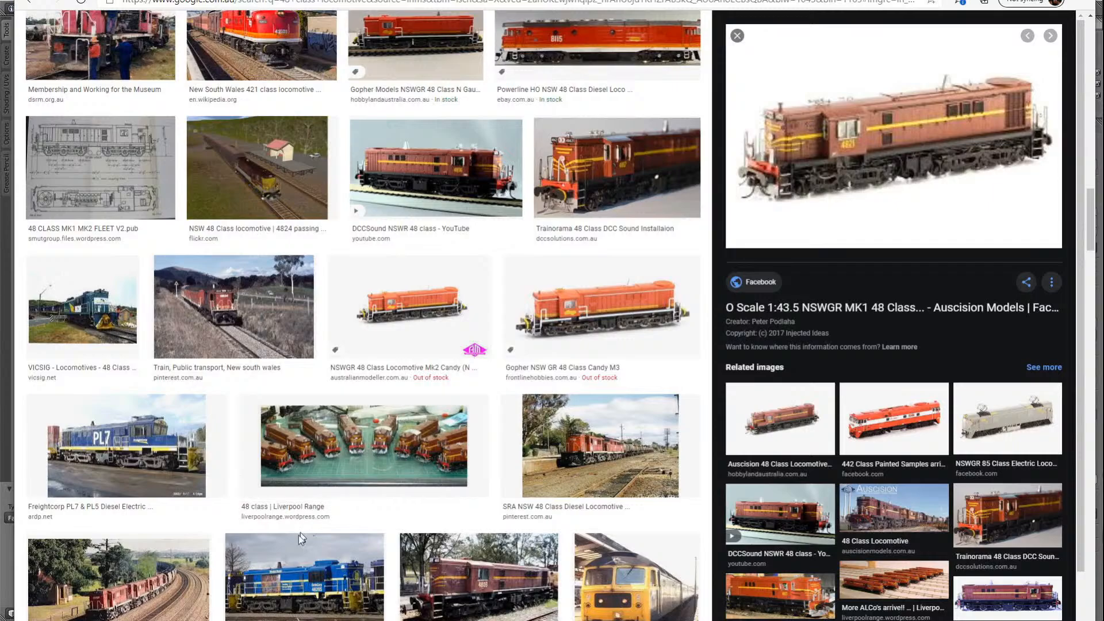
click(291, 581)
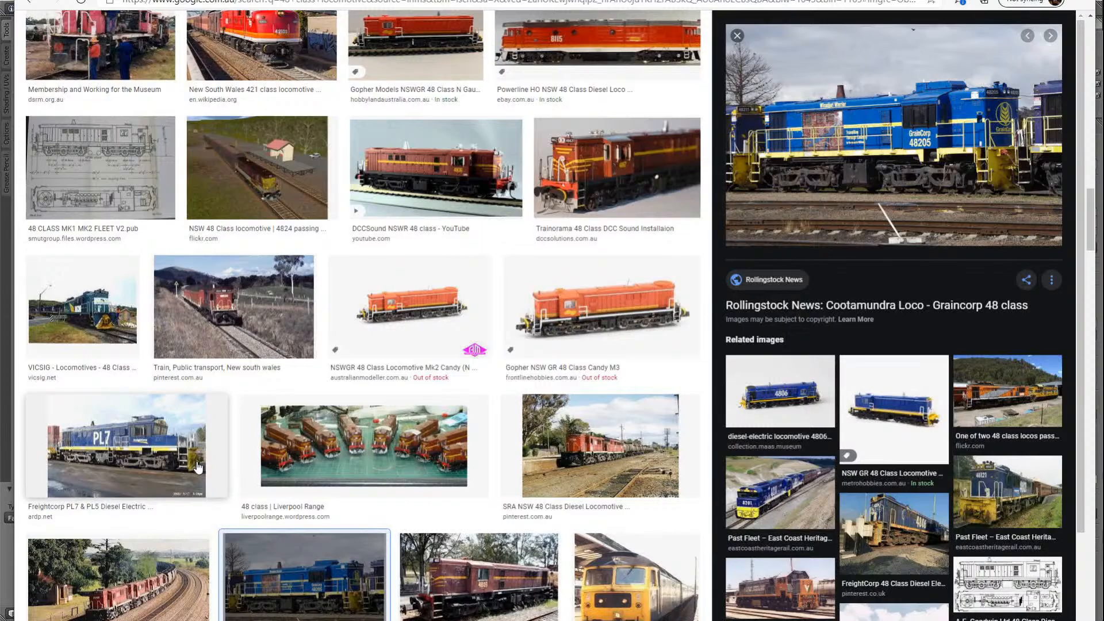
scroll(197, 467, down, 10)
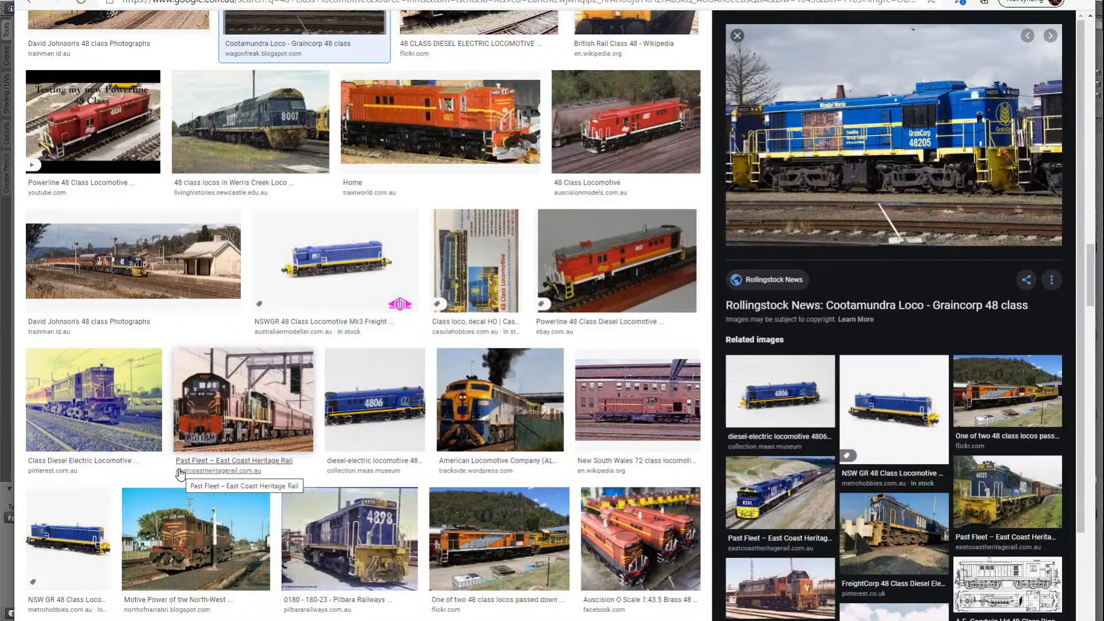
scroll(323, 418, down, 2)
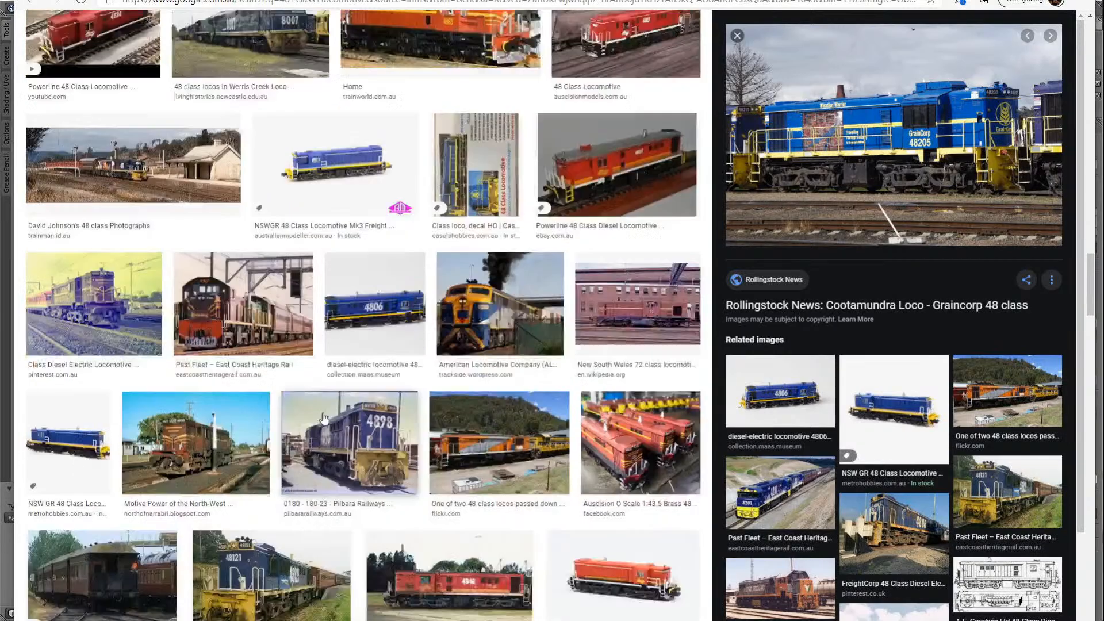
scroll(324, 418, down, 5)
scroll(324, 418, down, 7)
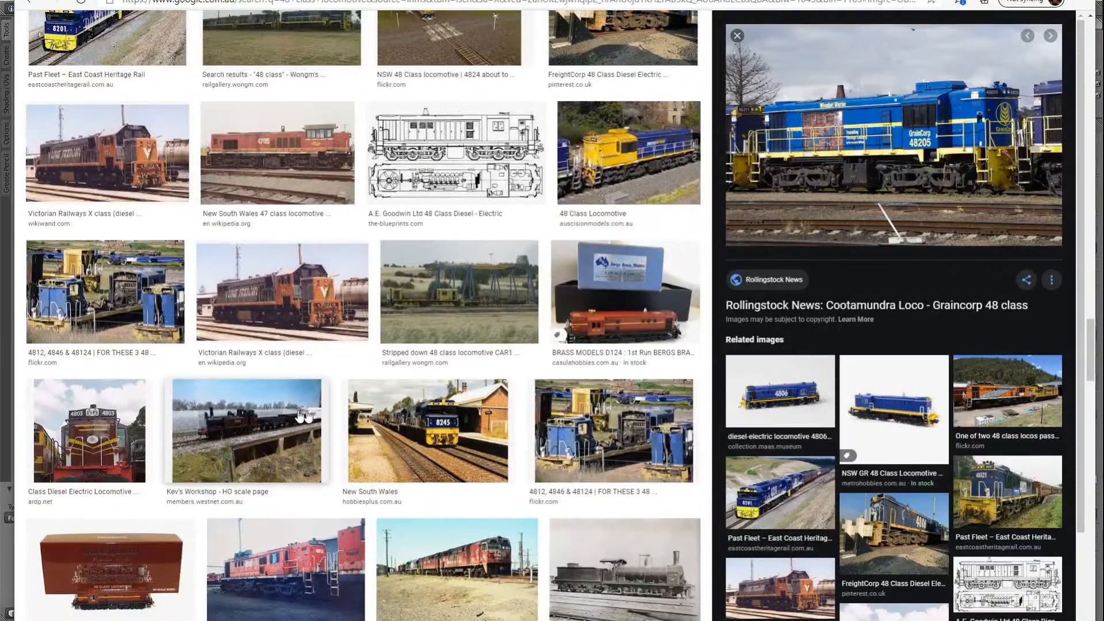
scroll(301, 412, up, 4)
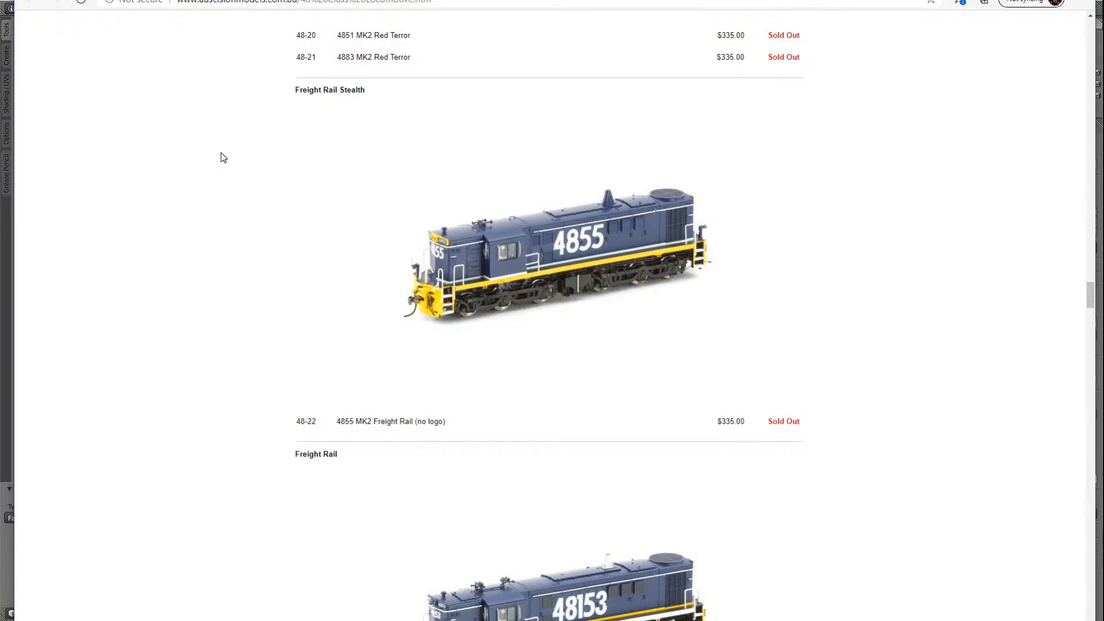
Step: Switch back to Blender and examine the whole body and the end roof faces from an angled view and along the side
key(alt+Tab)
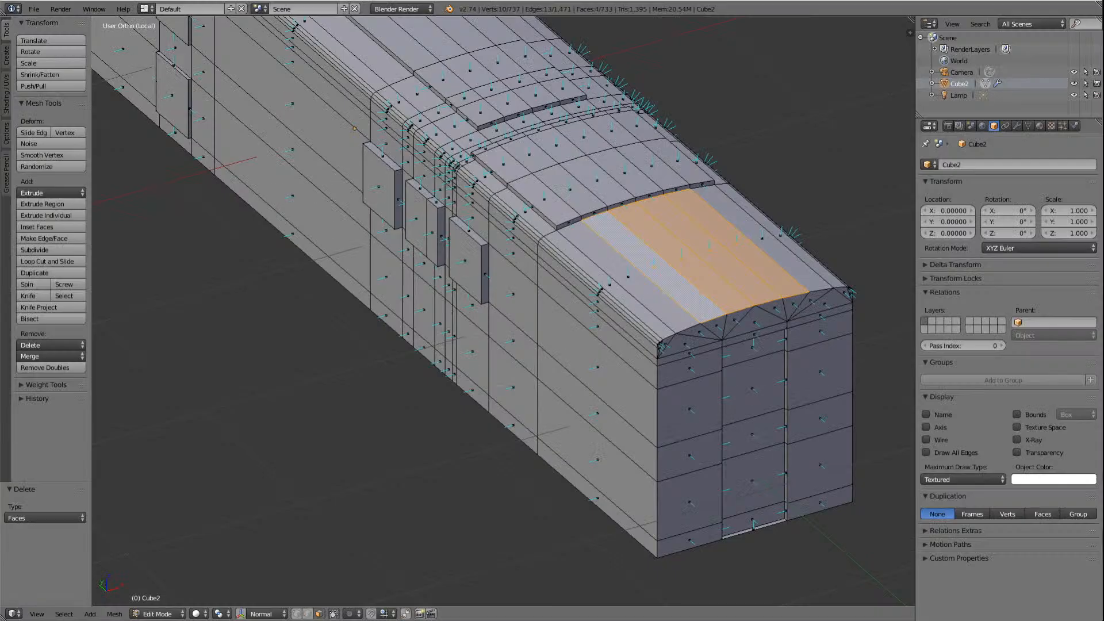
scroll(478, 415, down, 4)
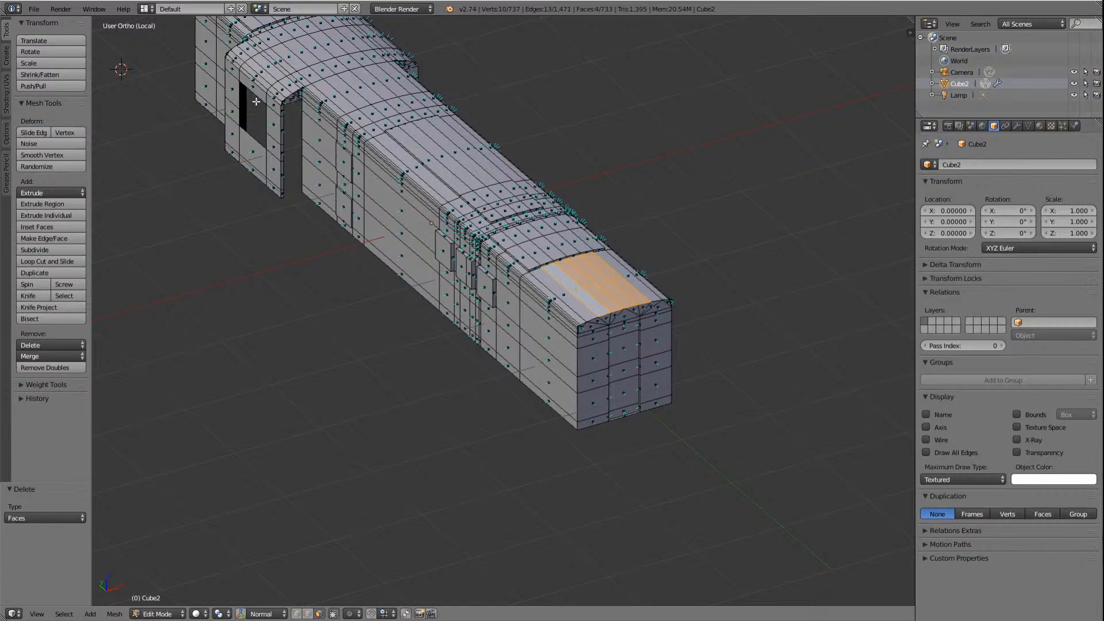
scroll(244, 277, up, 3)
scroll(243, 277, down, 4)
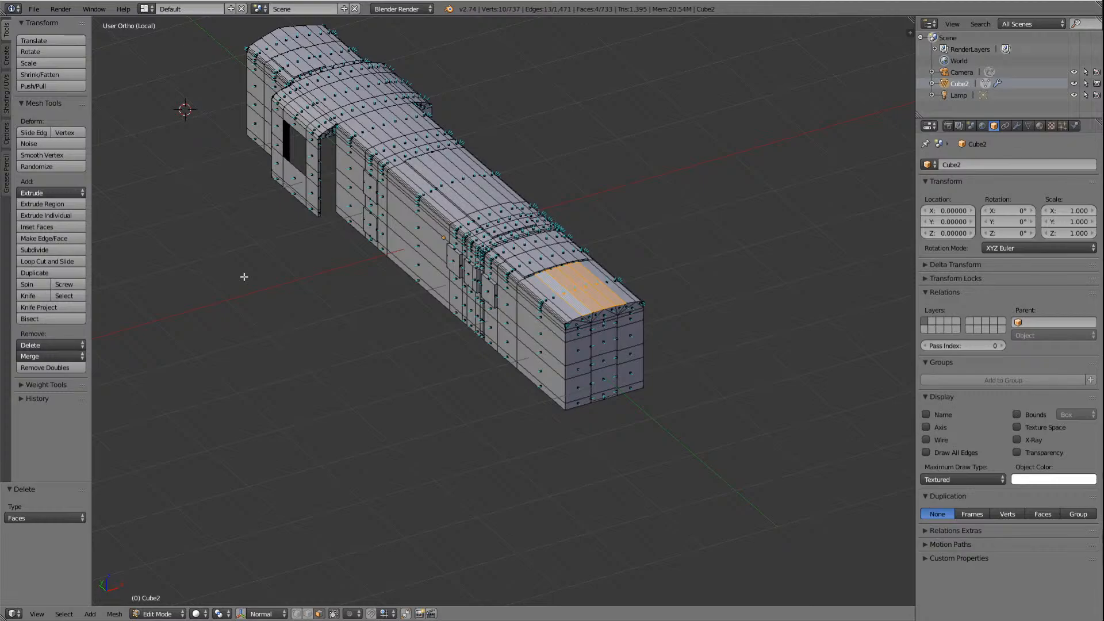
key(Left)
key(Left)
key(Left)
key(Left)
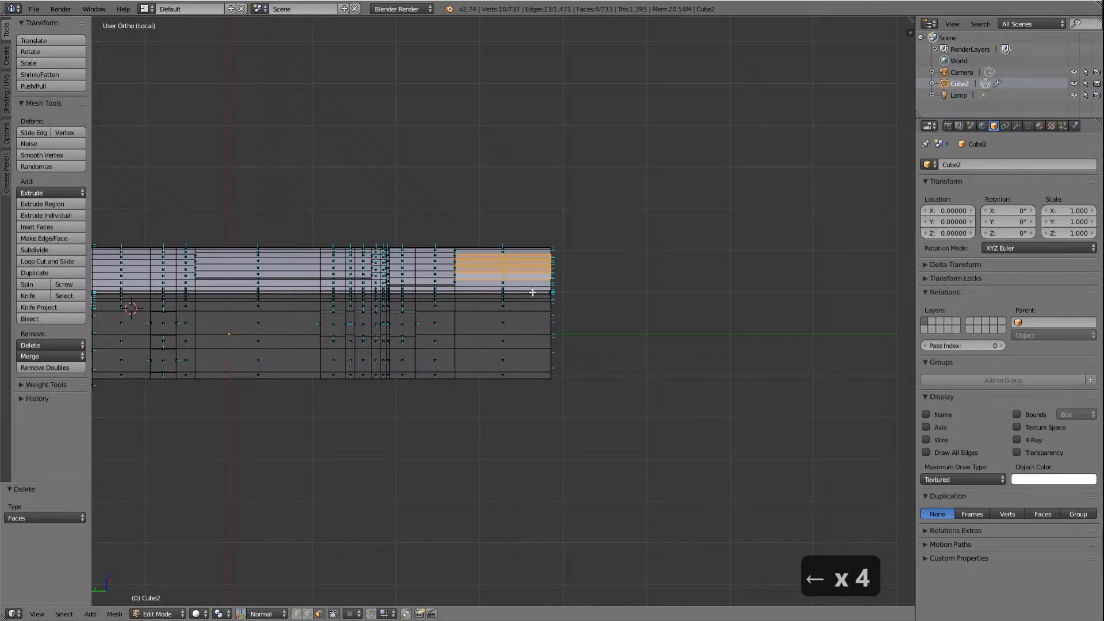
shift+scroll(529, 299, down, 3)
ctrl+scroll(523, 316, down, 14)
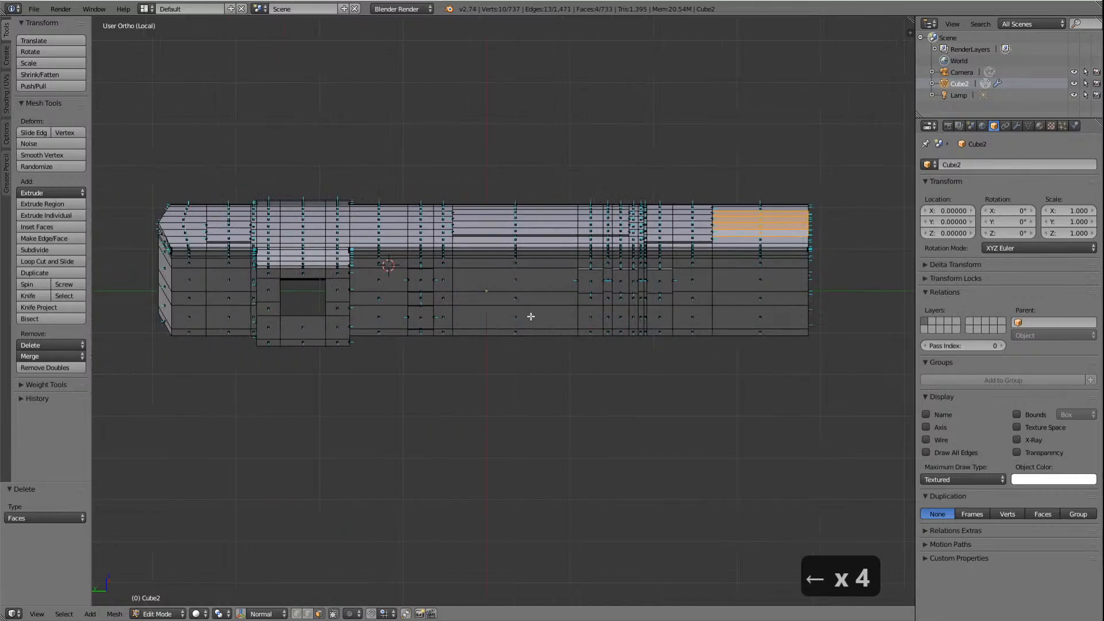
Step: Examine the body mesh and the selected end roof faces all the way around, from the side and above both ends
key(Left)
key(Left)
key(Left)
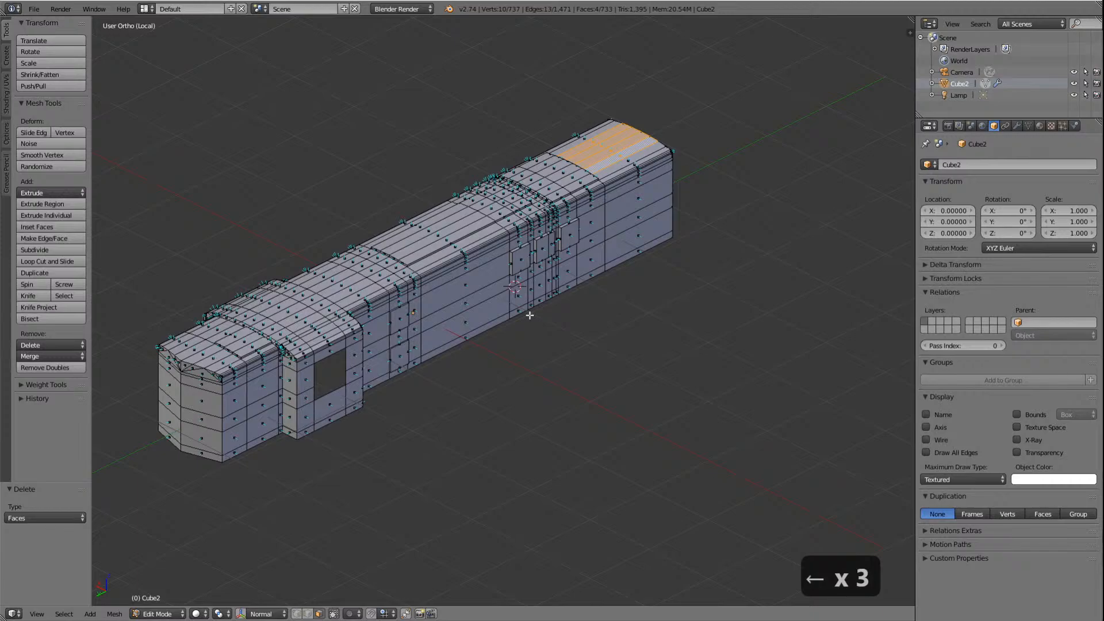
key(Down)
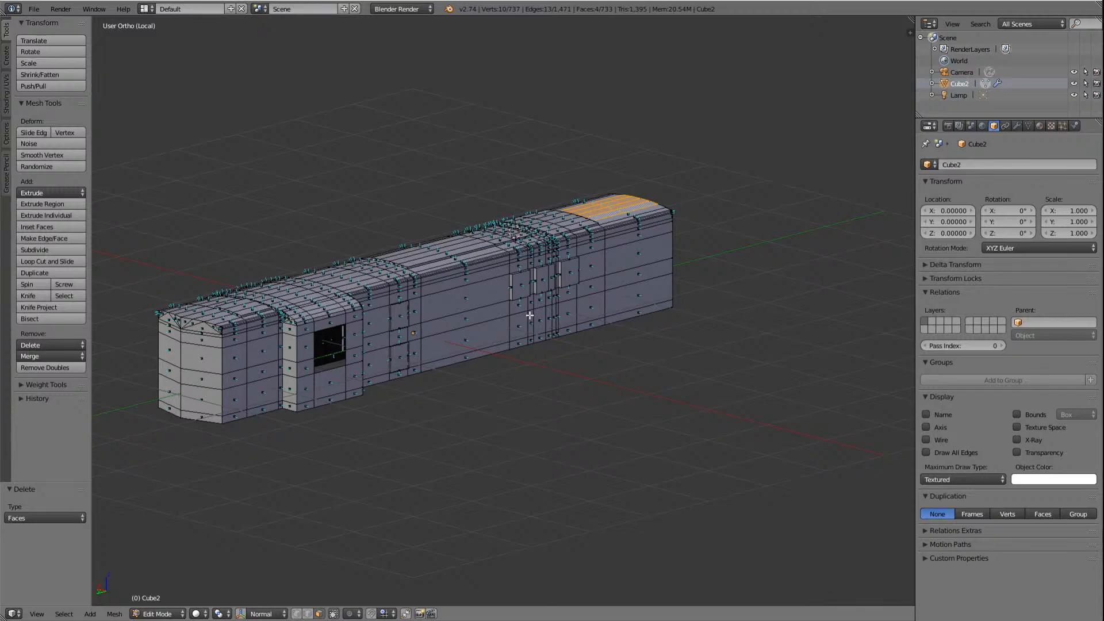
key(Right)
key(Right)
key(Right)
key(Right)
key(Right)
key(Right)
key(Right)
key(Right)
key(Right)
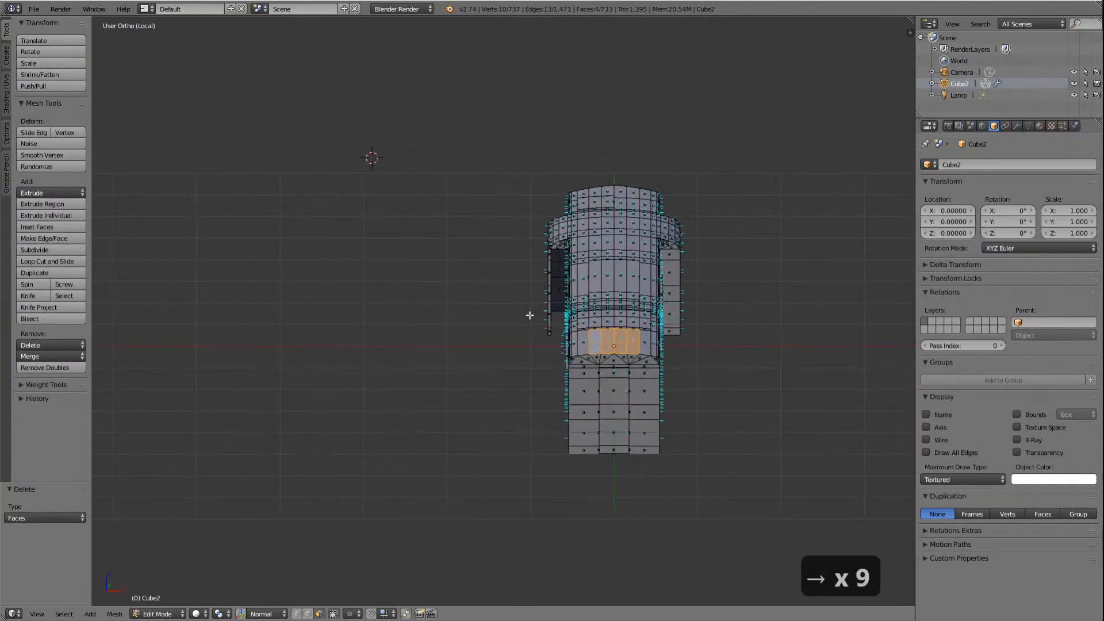
key(Right)
key(Right)
key(Right)
key(Right)
key(Right)
key(Right)
key(Right)
key(Right)
key(Right)
key(Right)
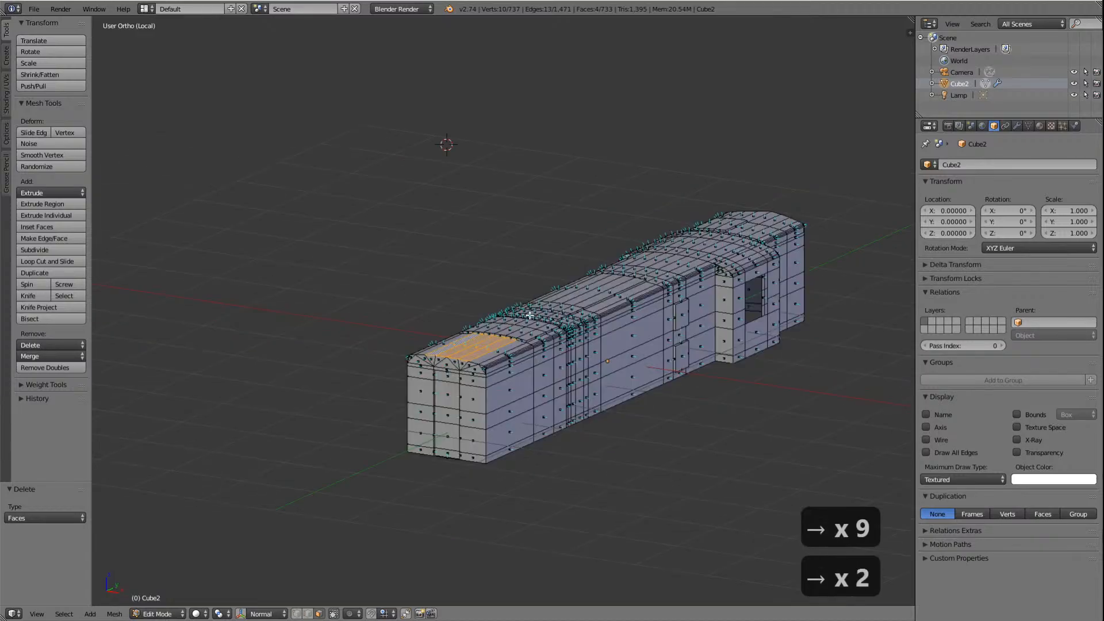
key(Right)
key(Right)
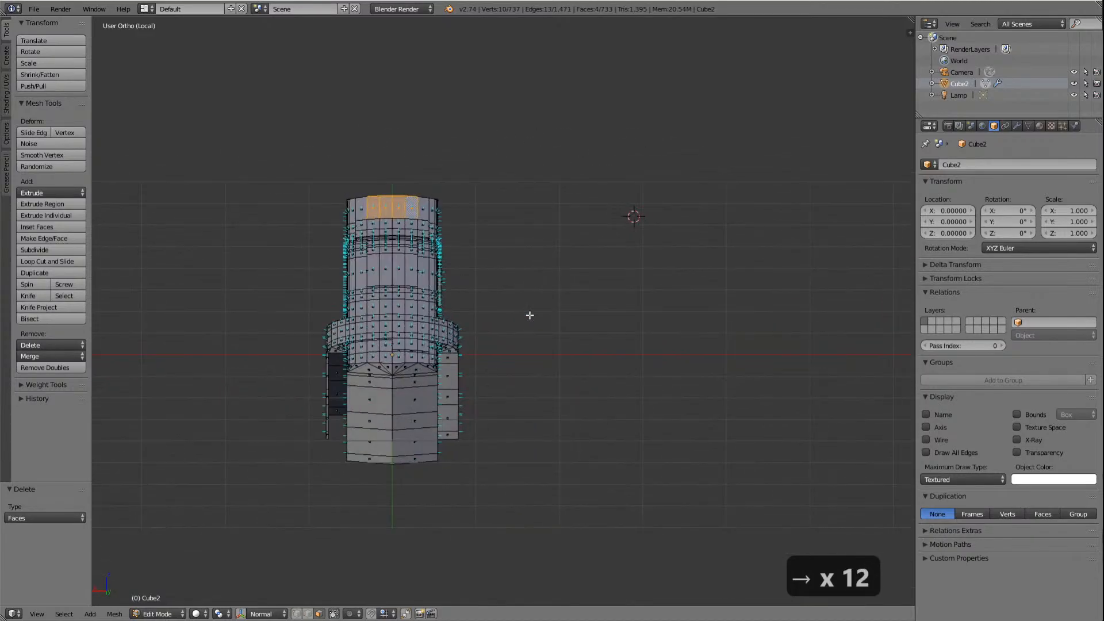
Step: Inspect the body's long sides and flat end wall from opposite corners, including the cab window openings
key(Left)
key(Left)
key(Left)
key(Left)
key(Left)
key(Left)
key(Left)
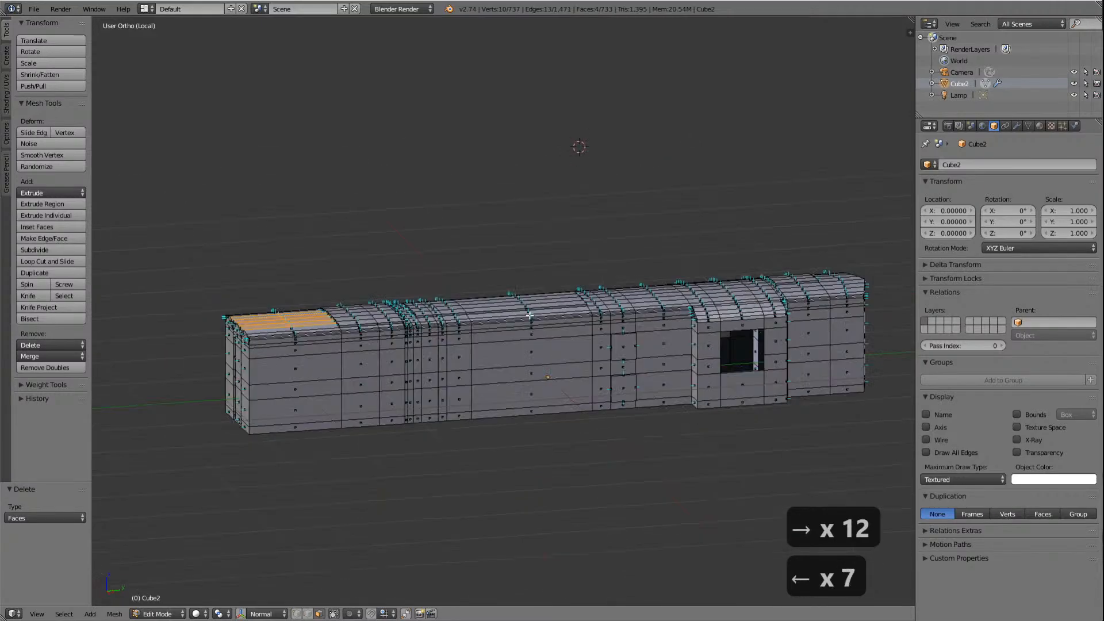
key(Left)
key(Left)
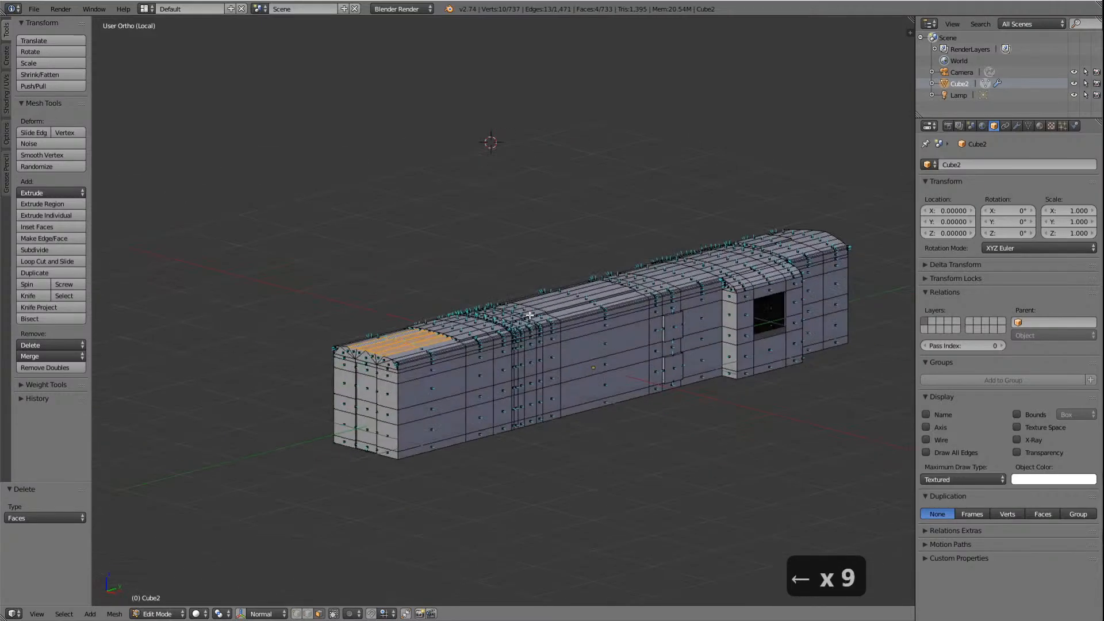
key(Left)
key(Left)
key(Left)
key(Left)
key(Left)
key(Left)
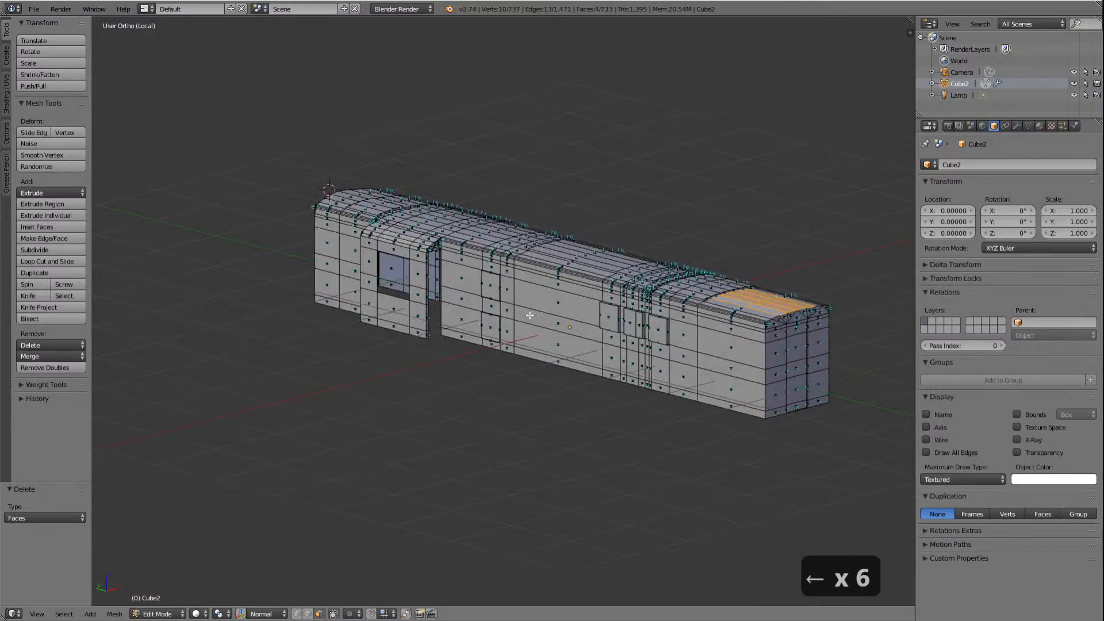
Step: Replace the roof face selection with the five stacked faces of the recessed centre column on the flat end wall
key(a)
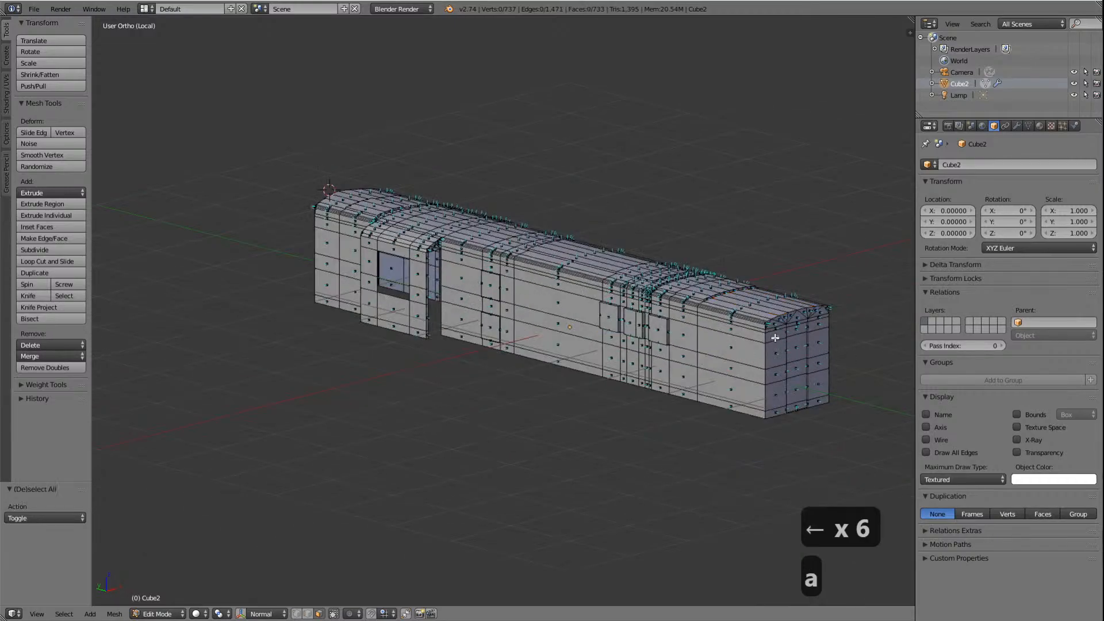
right_click(797, 332)
shift+right_click(797, 349)
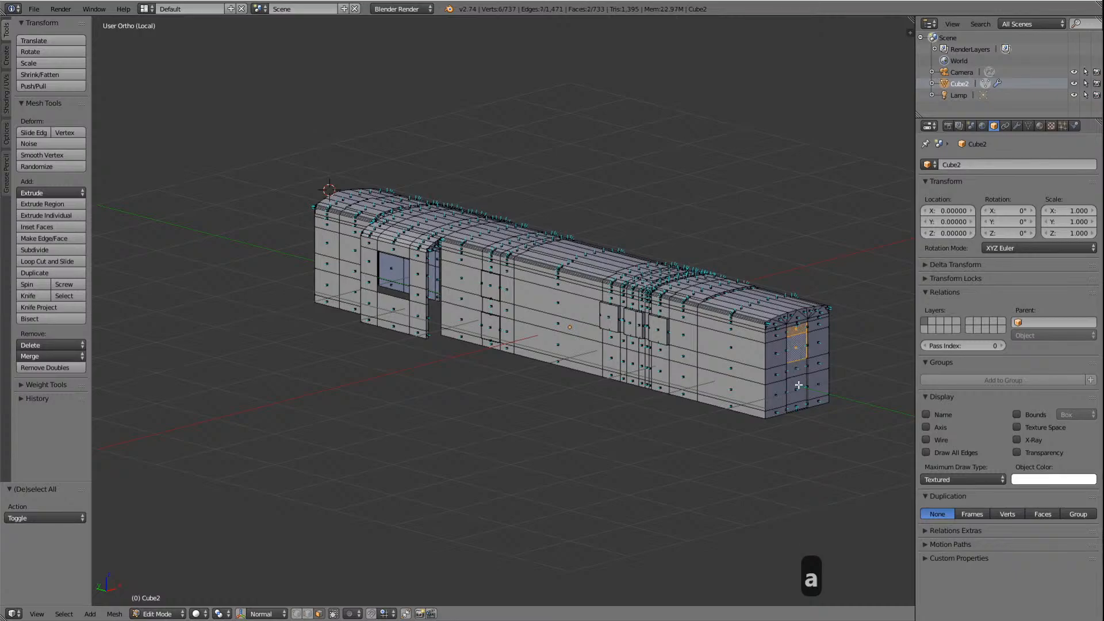
shift+right_click(797, 368)
shift+right_click(798, 385)
shift+right_click(798, 404)
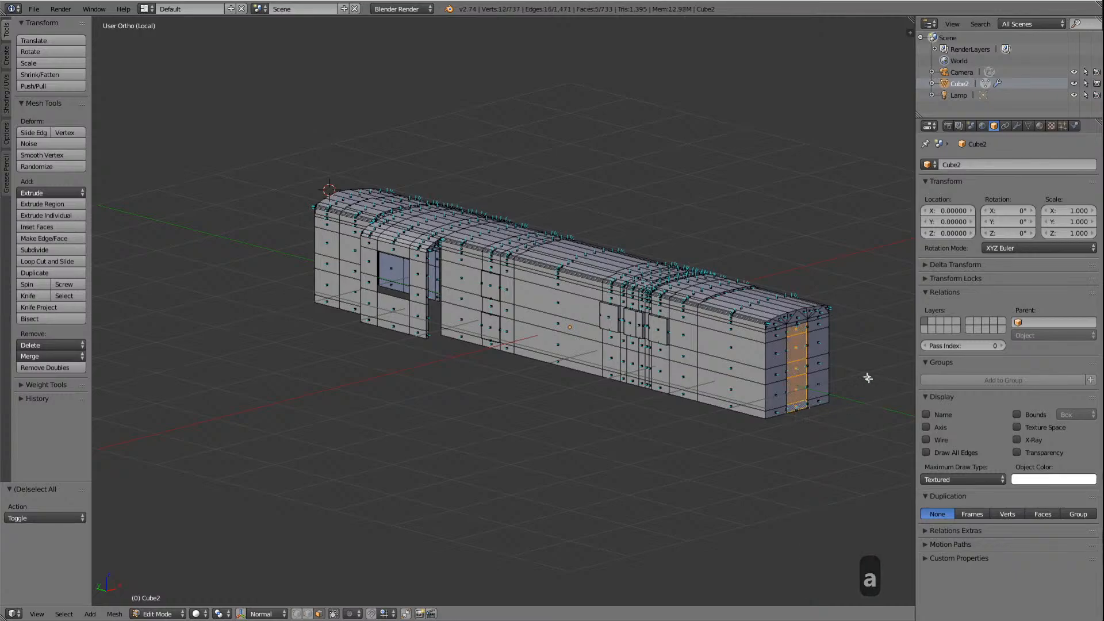
Step: Inspect the selected recessed end panel up close, viewing its depth and side edges from both corners
key(KP_Decimal)
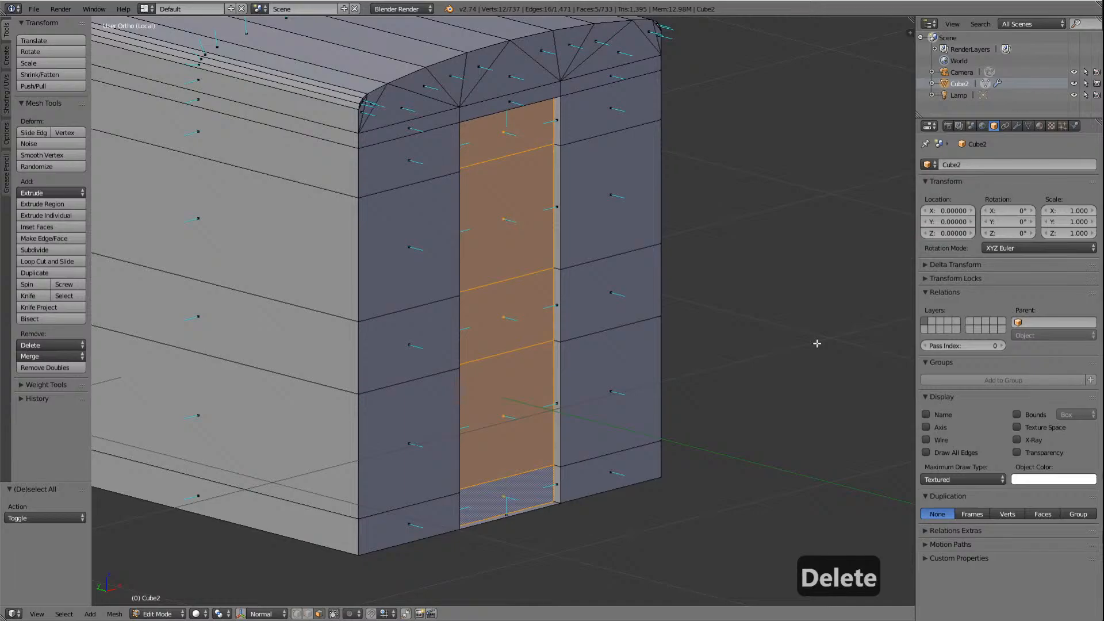
key(KP_6)
key(KP_6)
key(KP_6)
key(KP_6)
key(KP_6)
key(KP_6)
key(KP_6)
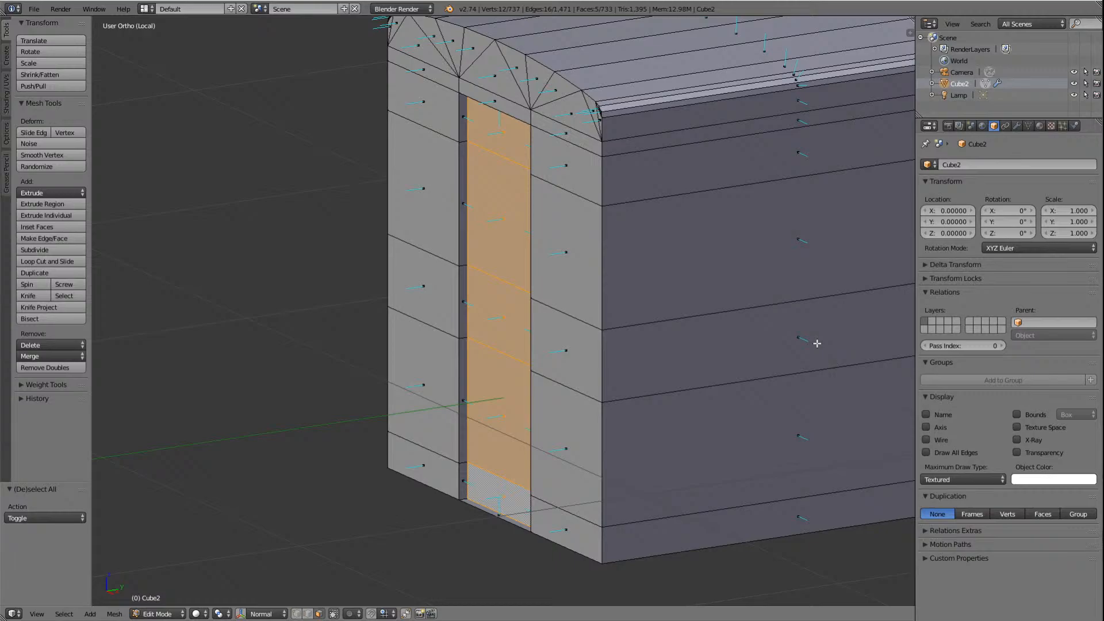
key(KP_4)
key(KP_4)
key(KP_4)
key(KP_4)
key(KP_4)
key(KP_4)
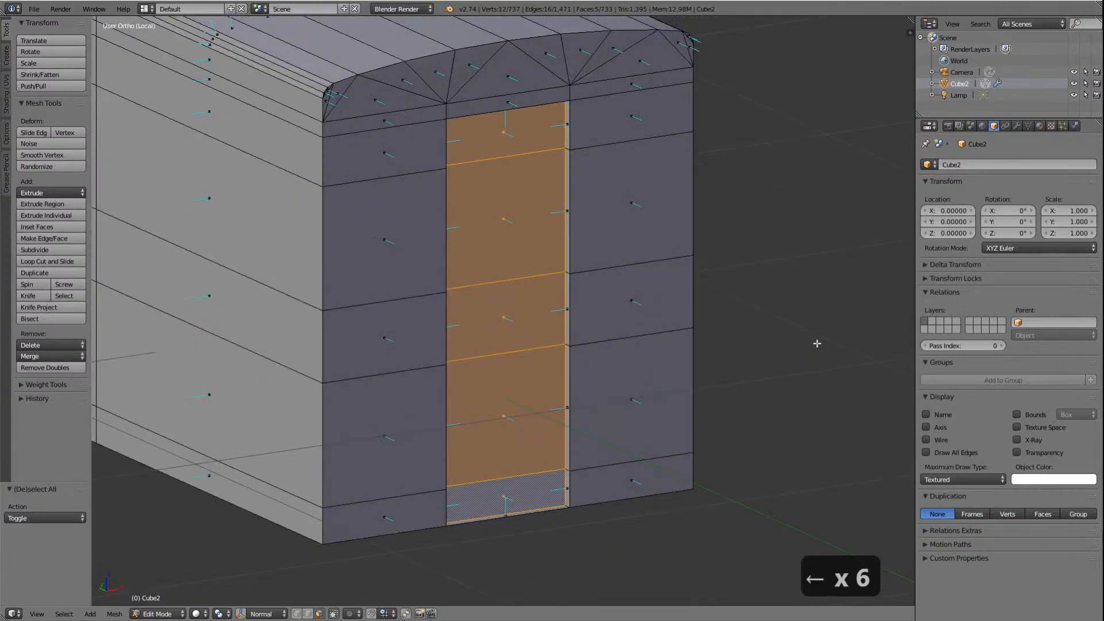
Step: Examine the whole body from the recessed end, along its side and around to the nose
scroll(370, 283, down, 6)
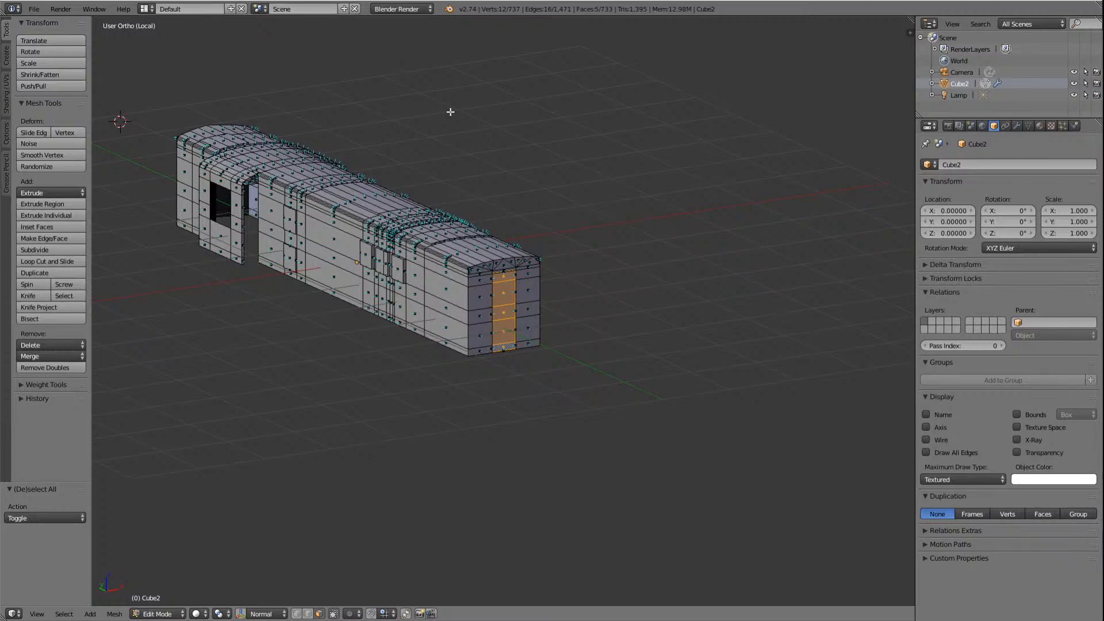
key(KP_4)
key(KP_4)
key(KP_4)
key(KP_4)
key(KP_4)
key(KP_4)
key(KP_4)
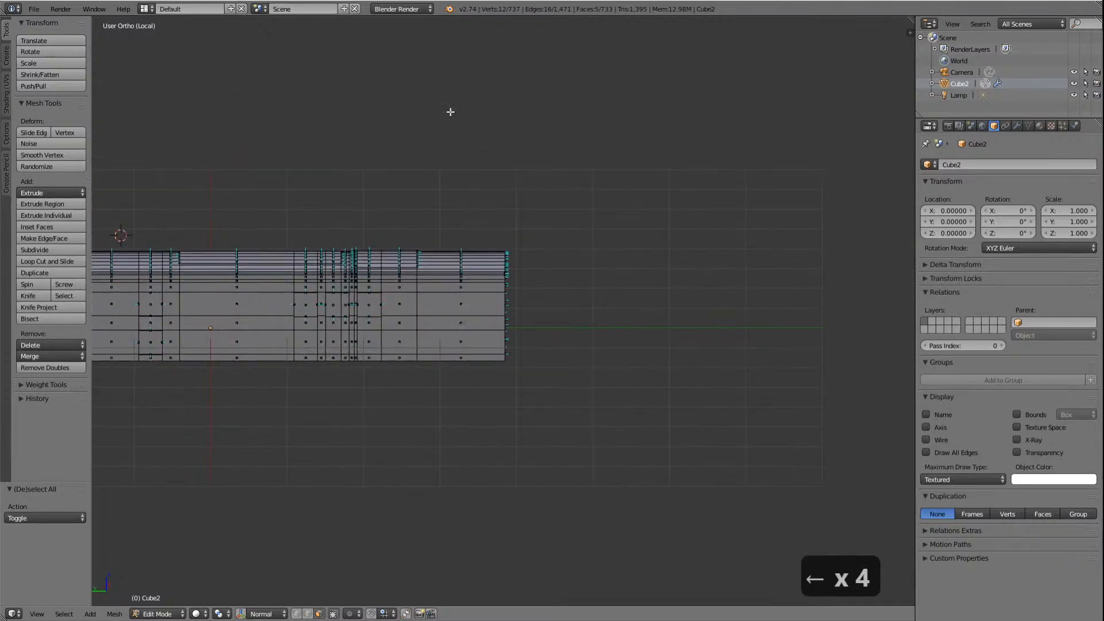
key(KP_4)
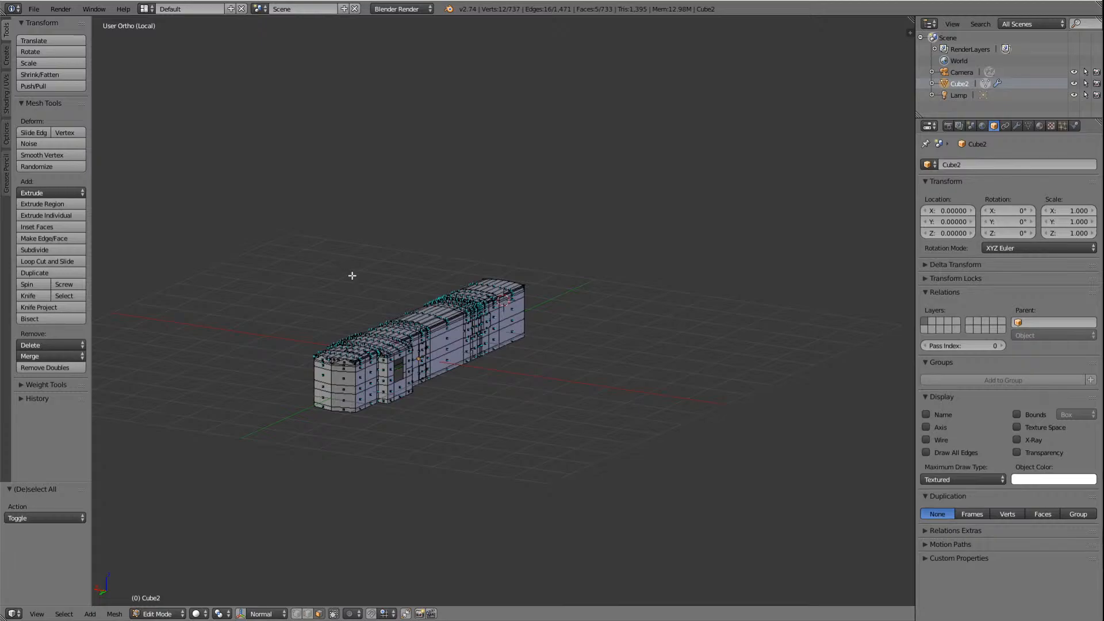
Step: Switch the viewport to perspective and examine the nose, the cab side openings and the roof near the cab
key(KP_5)
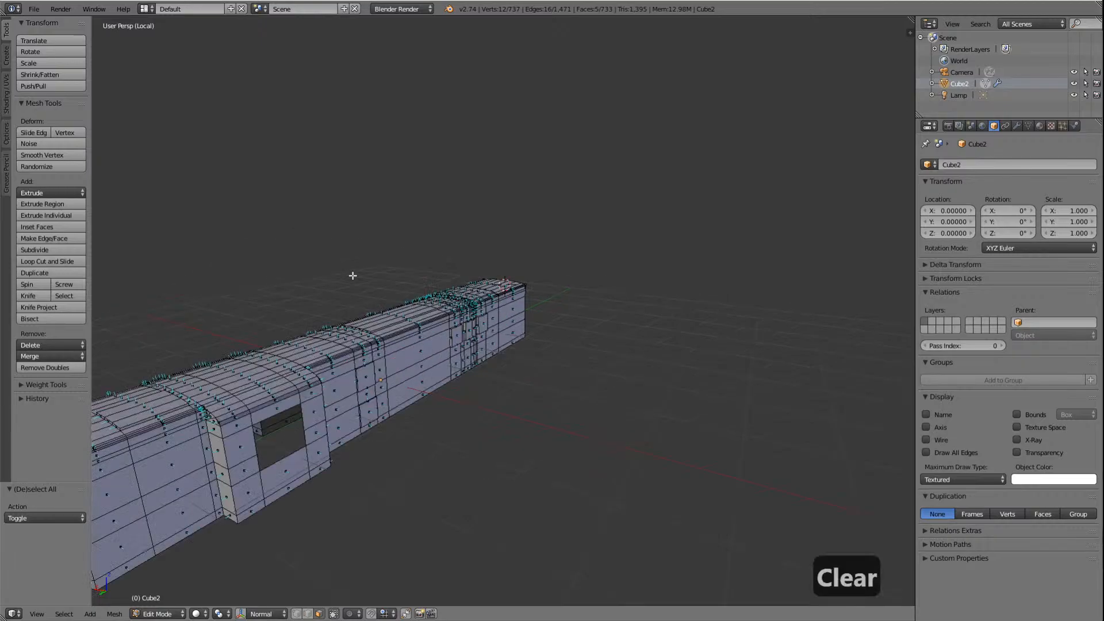
scroll(436, 306, down, 5)
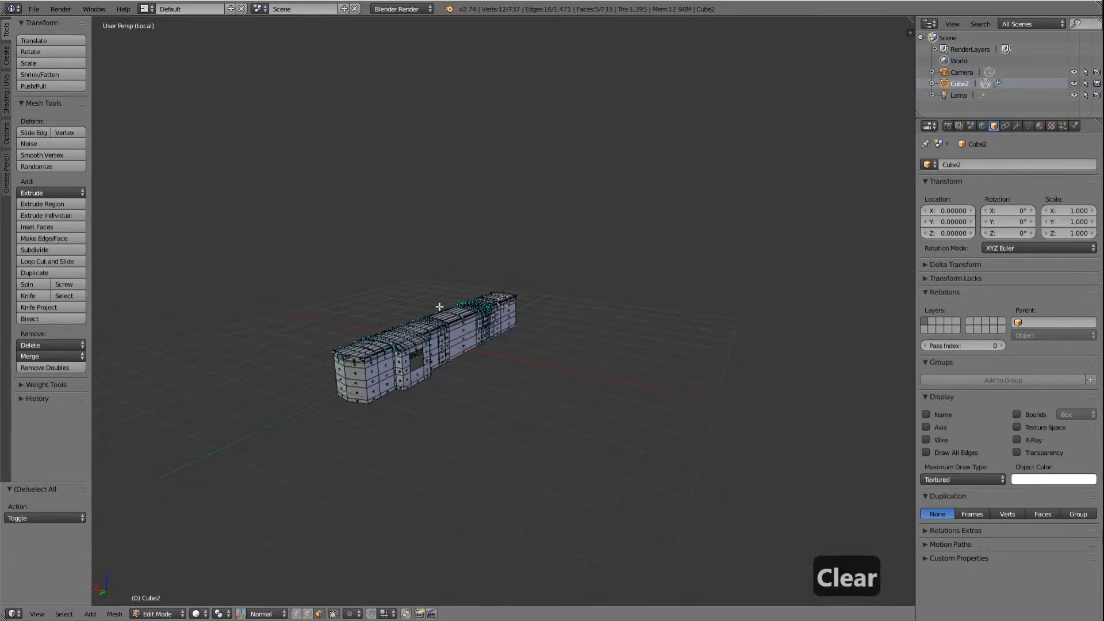
key(KP_4)
key(KP_4)
key(KP_4)
key(KP_4)
key(KP_4)
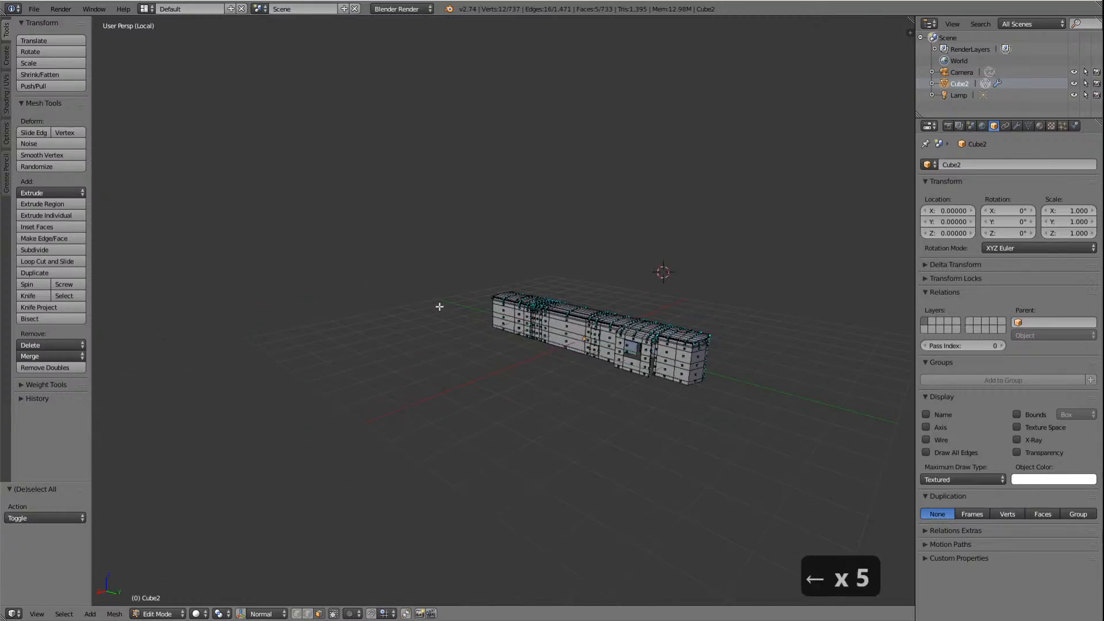
key(KP_6)
key(KP_6)
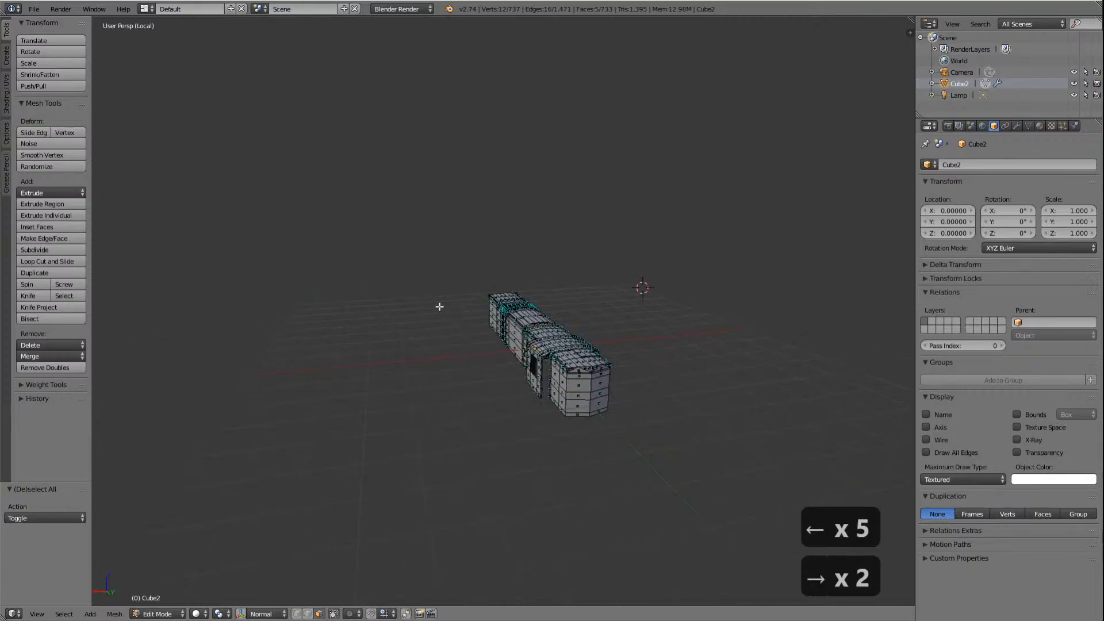
scroll(636, 384, up, 6)
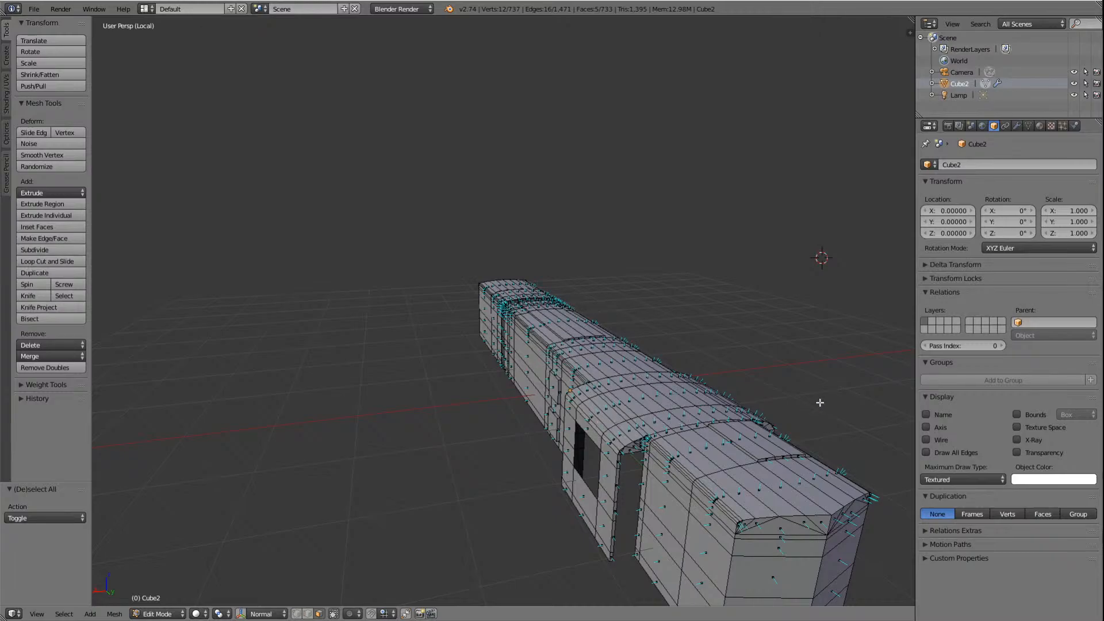
scroll(774, 407, down, 3)
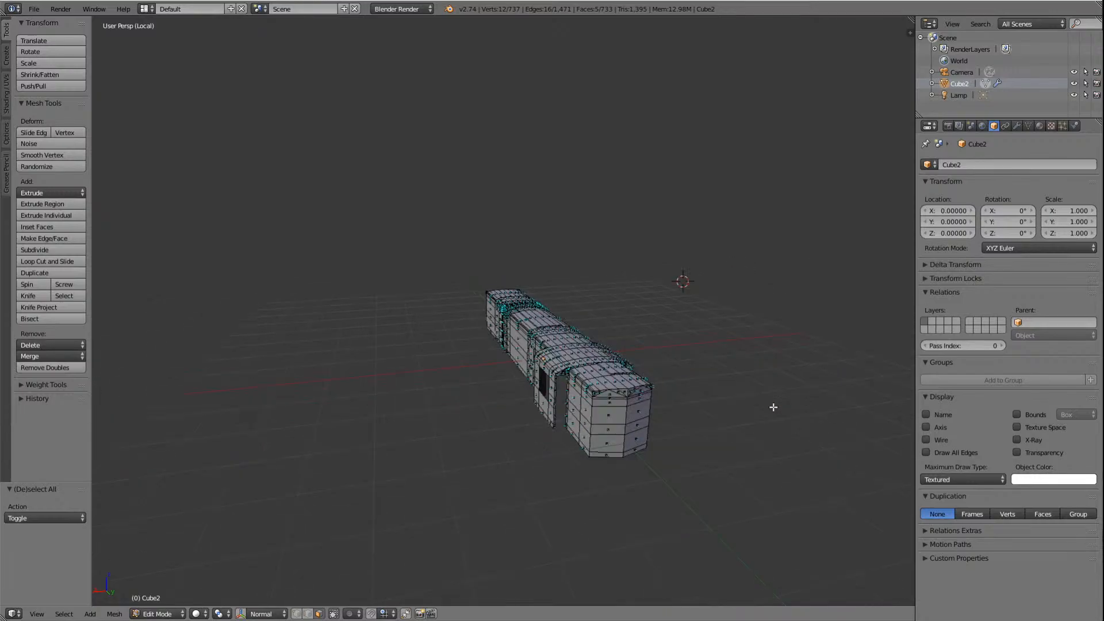
scroll(640, 462, up, 4)
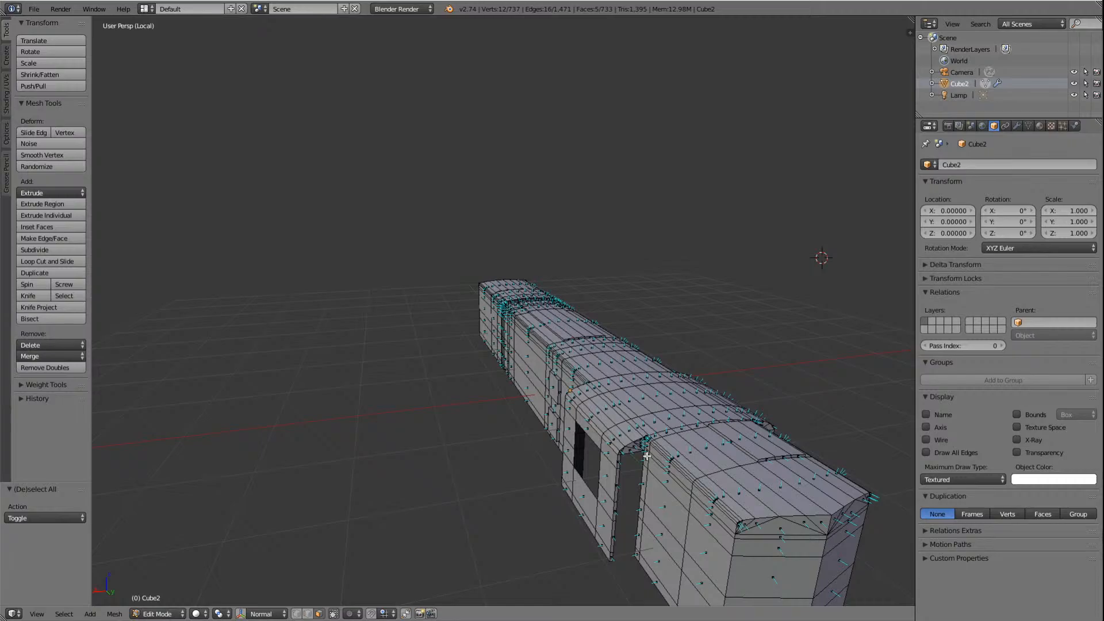
scroll(647, 456, down, 2)
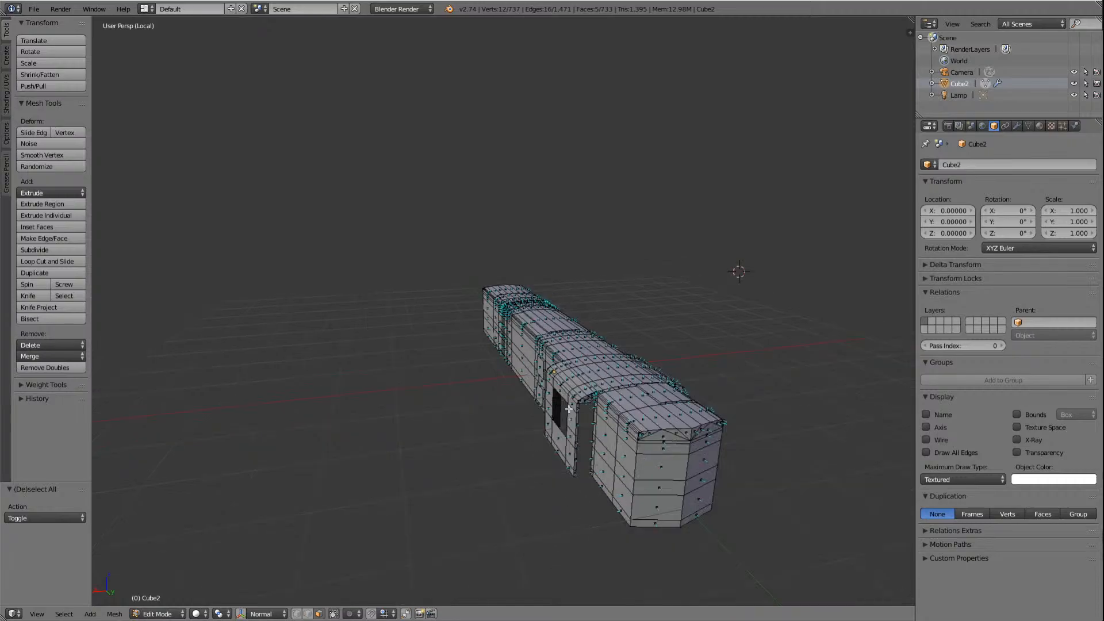
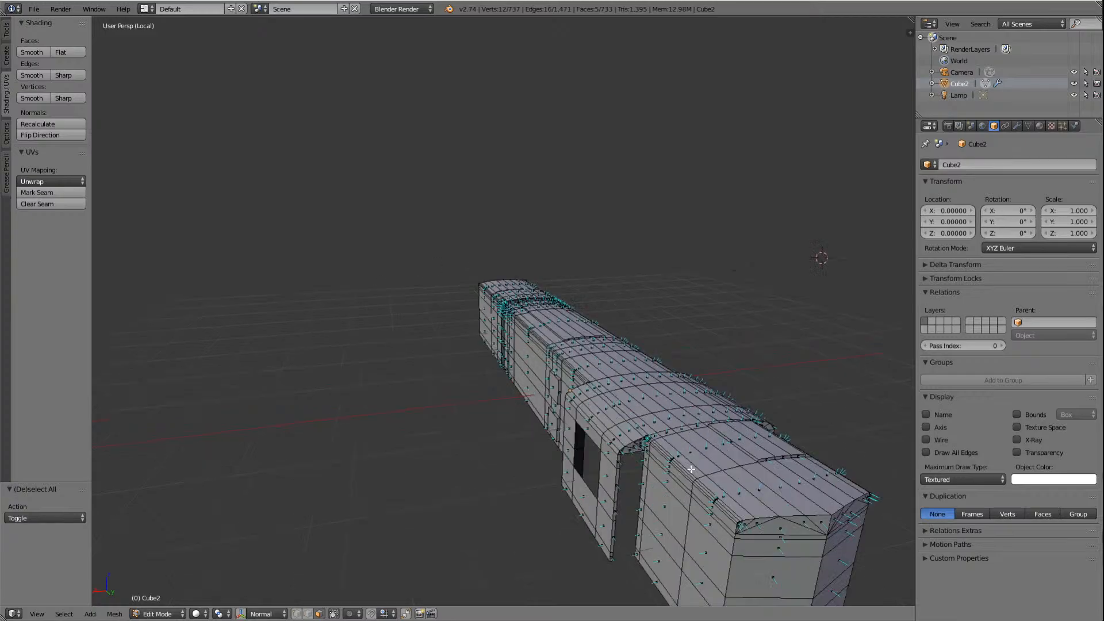
Step: Examine the body's full side in perspective, plus the roof and side panels close to the flat end
scroll(776, 437, down, 10)
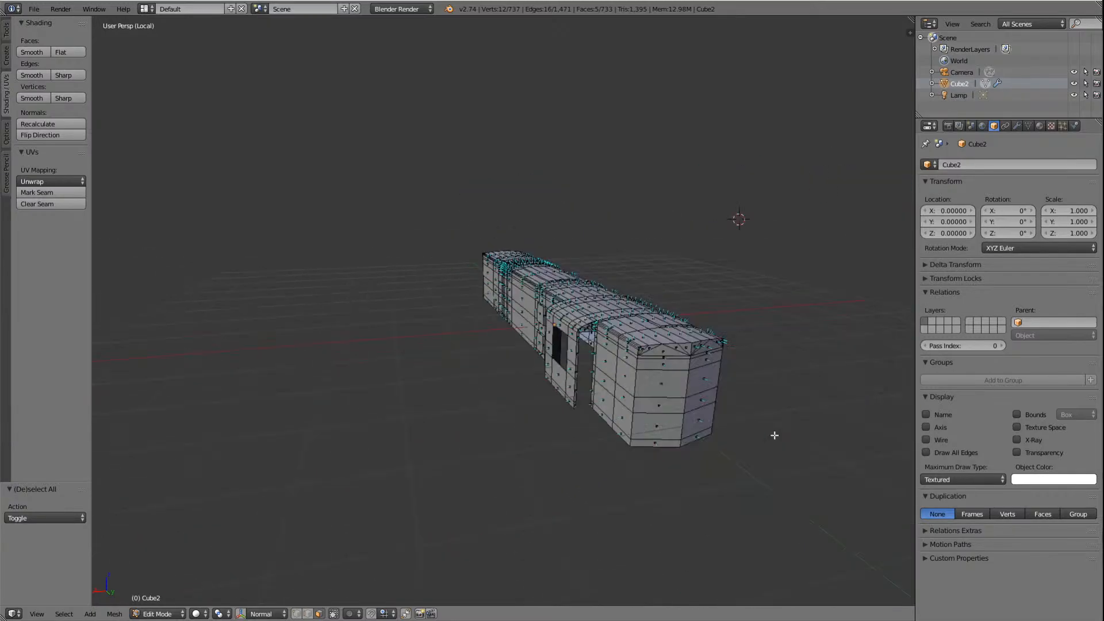
key(Left)
key(Left)
key(Left)
key(Left)
key(Left)
key(Left)
key(Left)
key(Left)
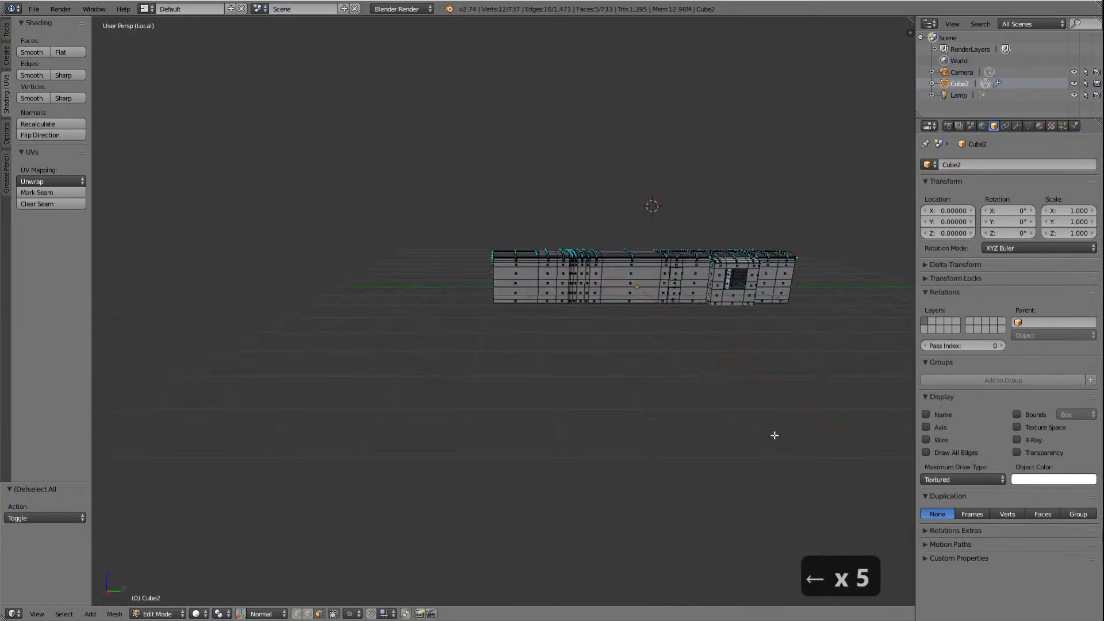
shift+scroll(800, 353, up, 8)
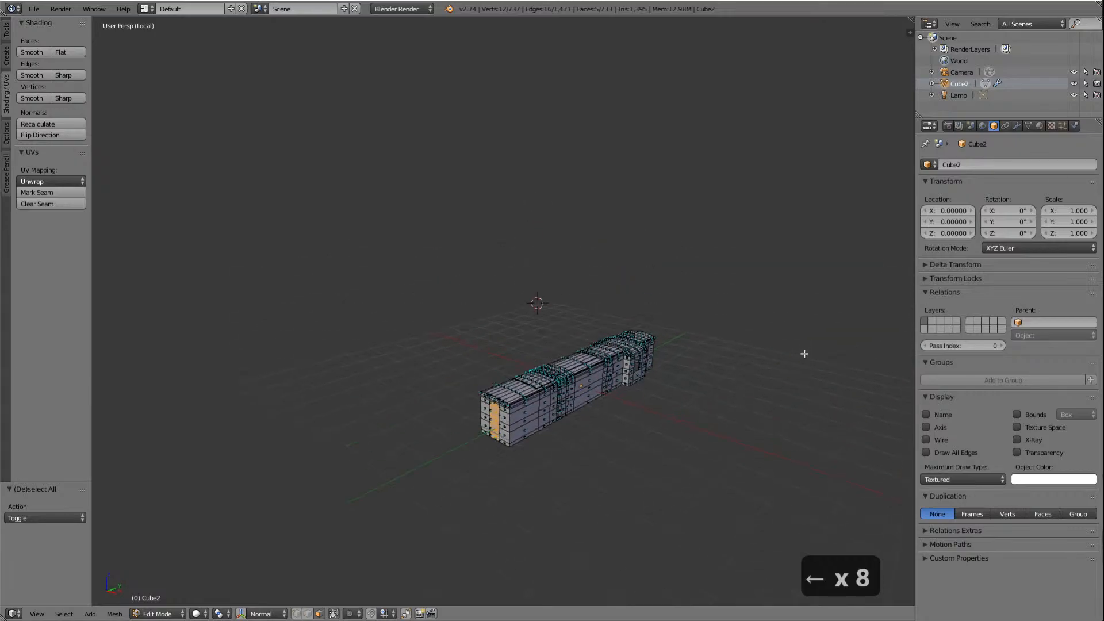
scroll(802, 378, up, 4)
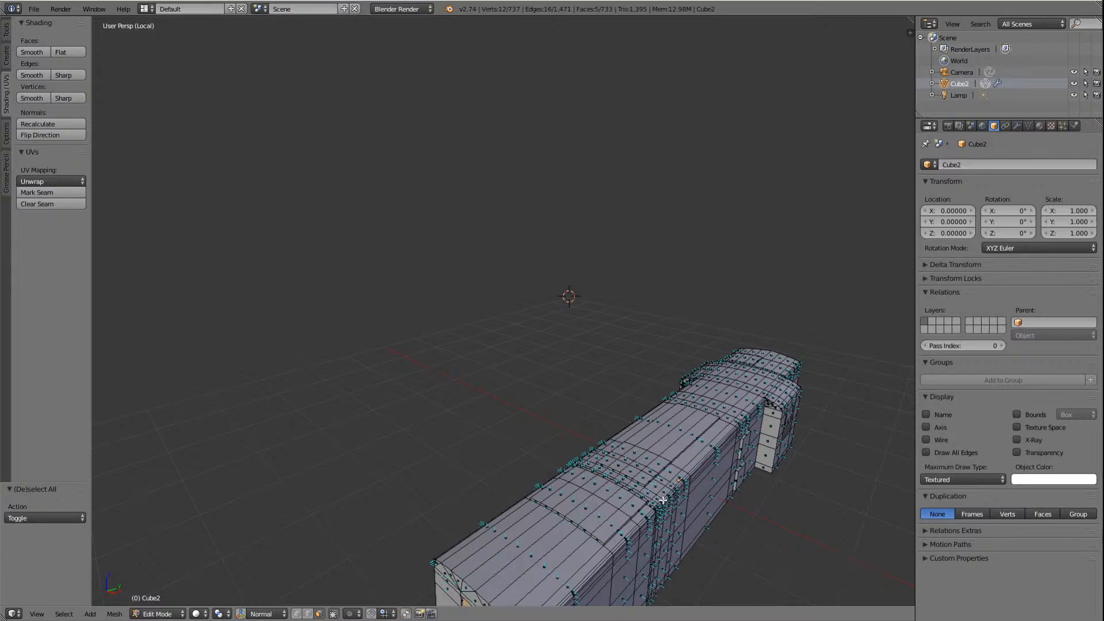
key(Right)
key(Right)
key(Right)
key(Down)
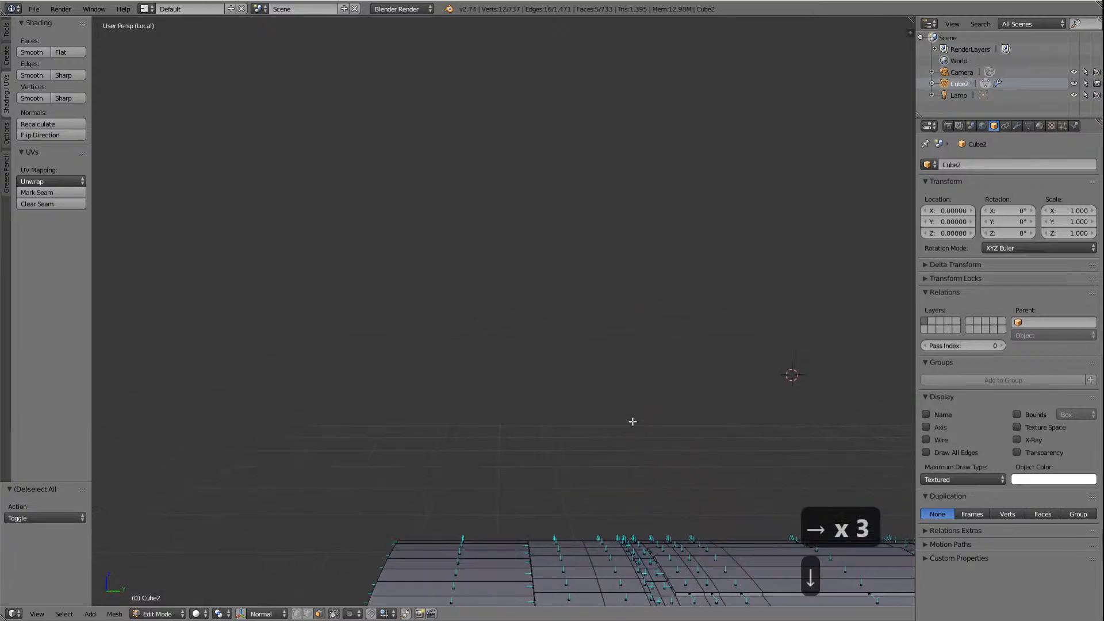
shift+scroll(764, 368, down, 10)
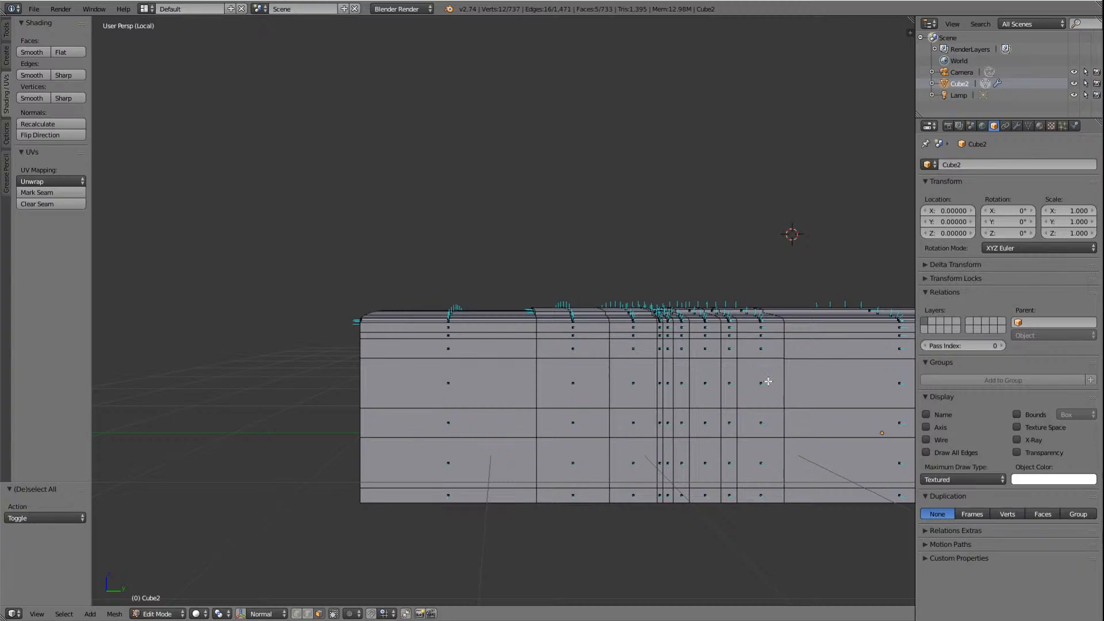
Step: Inspect the flat end with its recessed centre panel at wall level and from above the roof
key(KP_4)
key(KP_4)
key(KP_4)
key(KP_4)
key(KP_4)
key(KP_4)
key(KP_4)
key(KP_4)
key(KP_4)
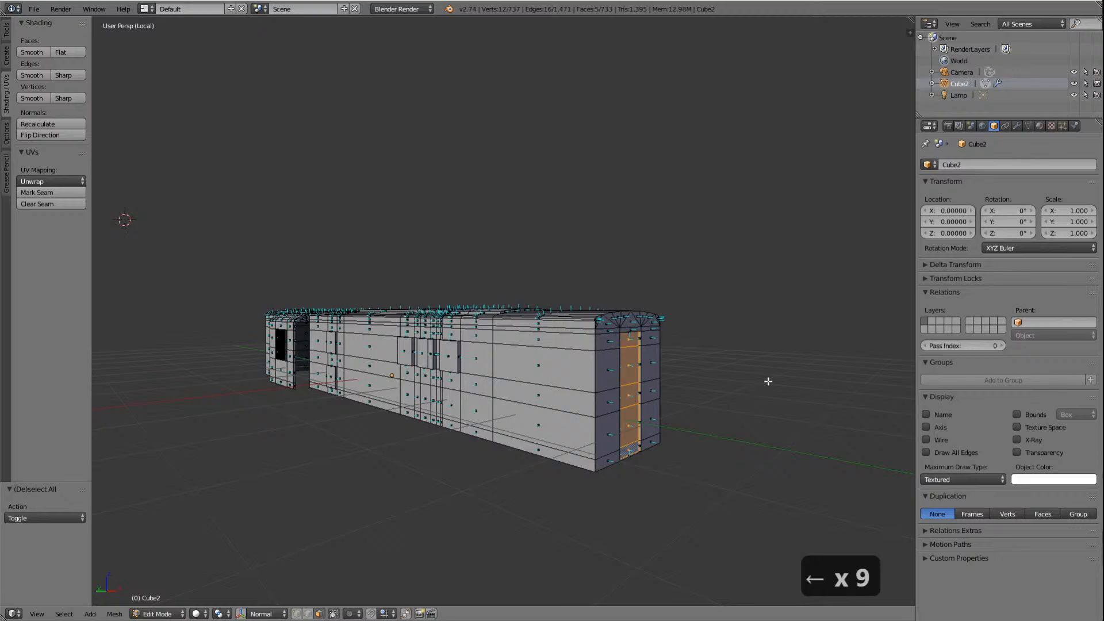
key(KP_8)
key(KP_8)
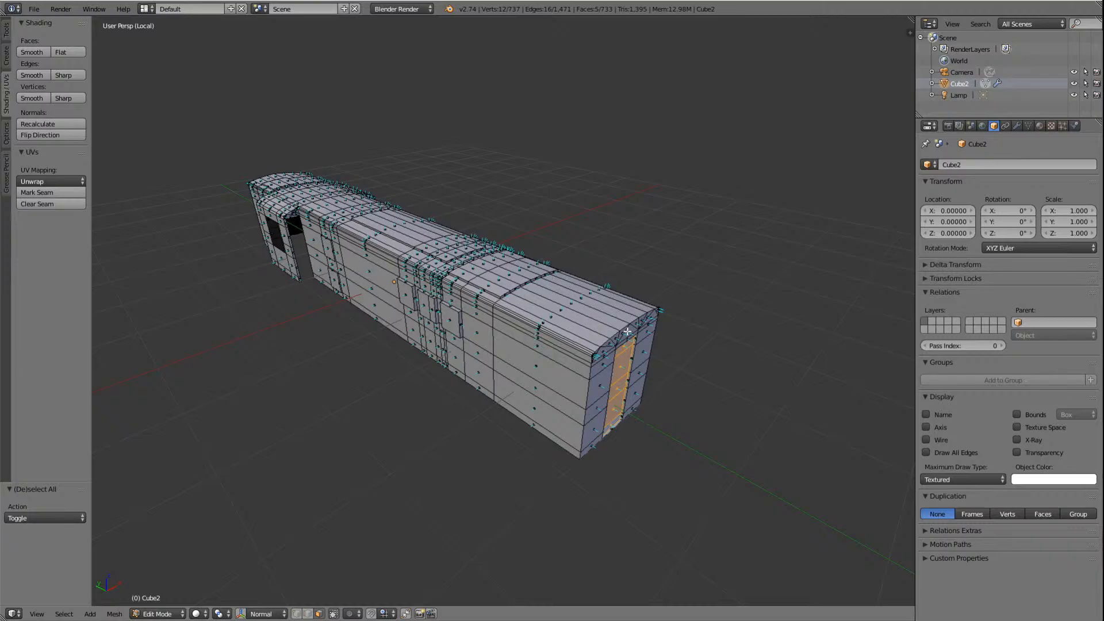
Step: Look over the roof ribs and raised side panels near the flat end from the opposite side
key(Up)
key(Up)
key(Left)
key(Left)
key(Left)
key(Left)
key(Left)
key(Left)
key(Left)
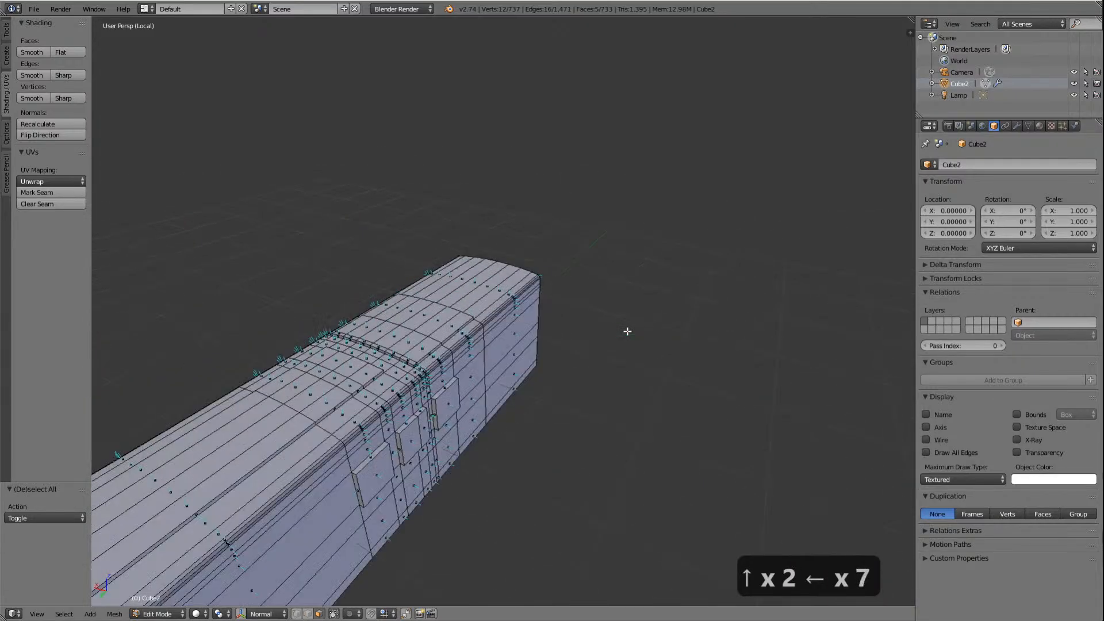
scroll(642, 283, down, 5)
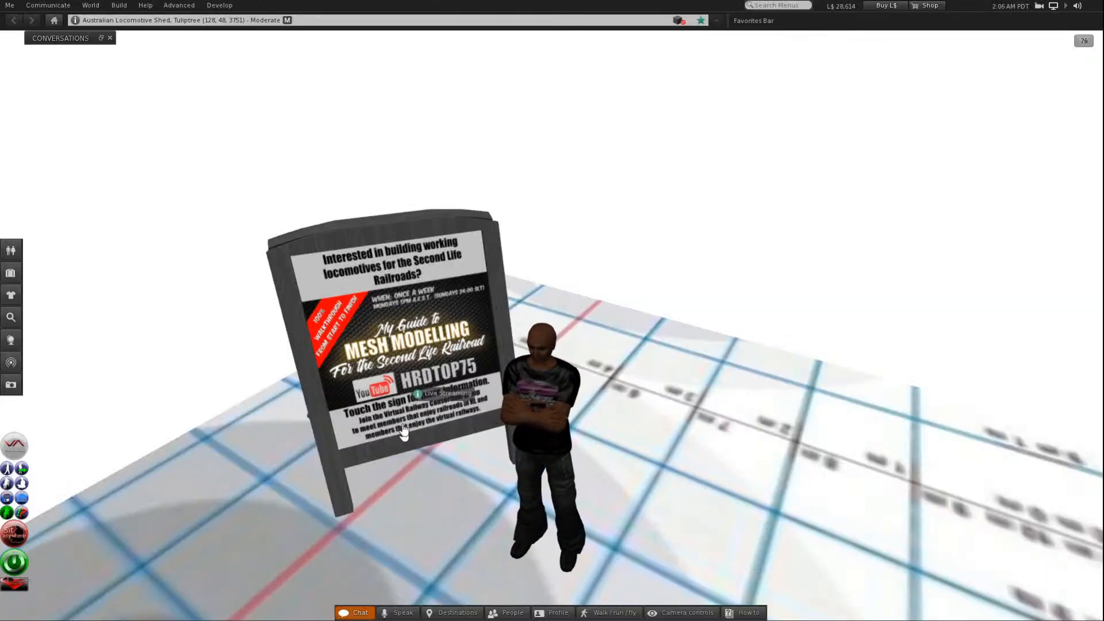
Step: In the Second Life viewer, bring the Mesh Modelling sign into close view to read it, including the weekly streaming schedule
alt+drag(406, 340, 352, 443)
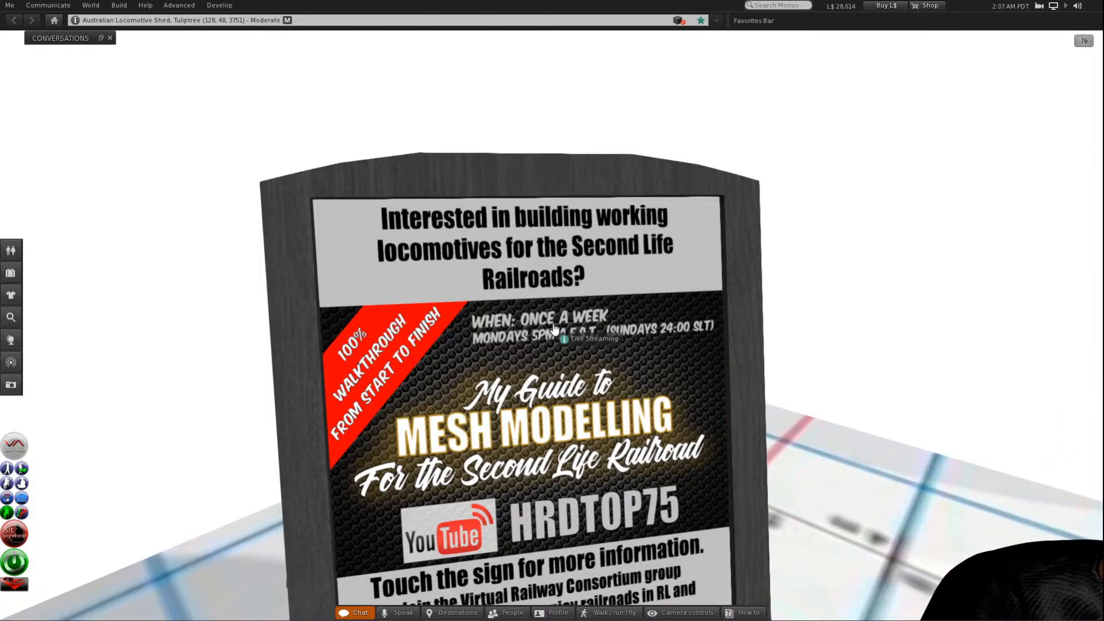
scroll(685, 284, down, 5)
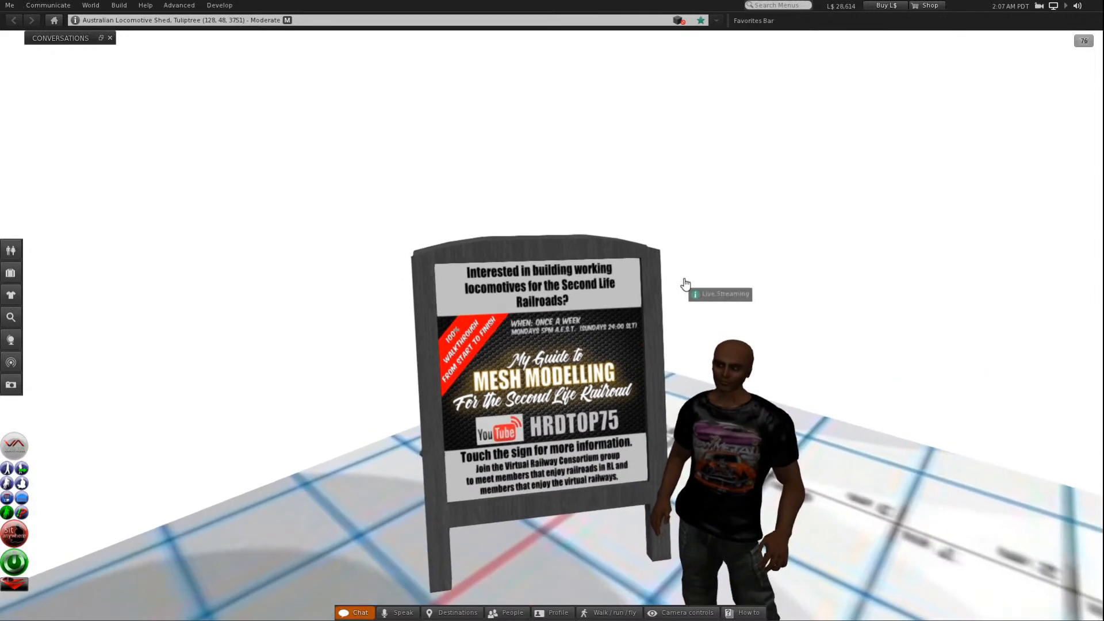